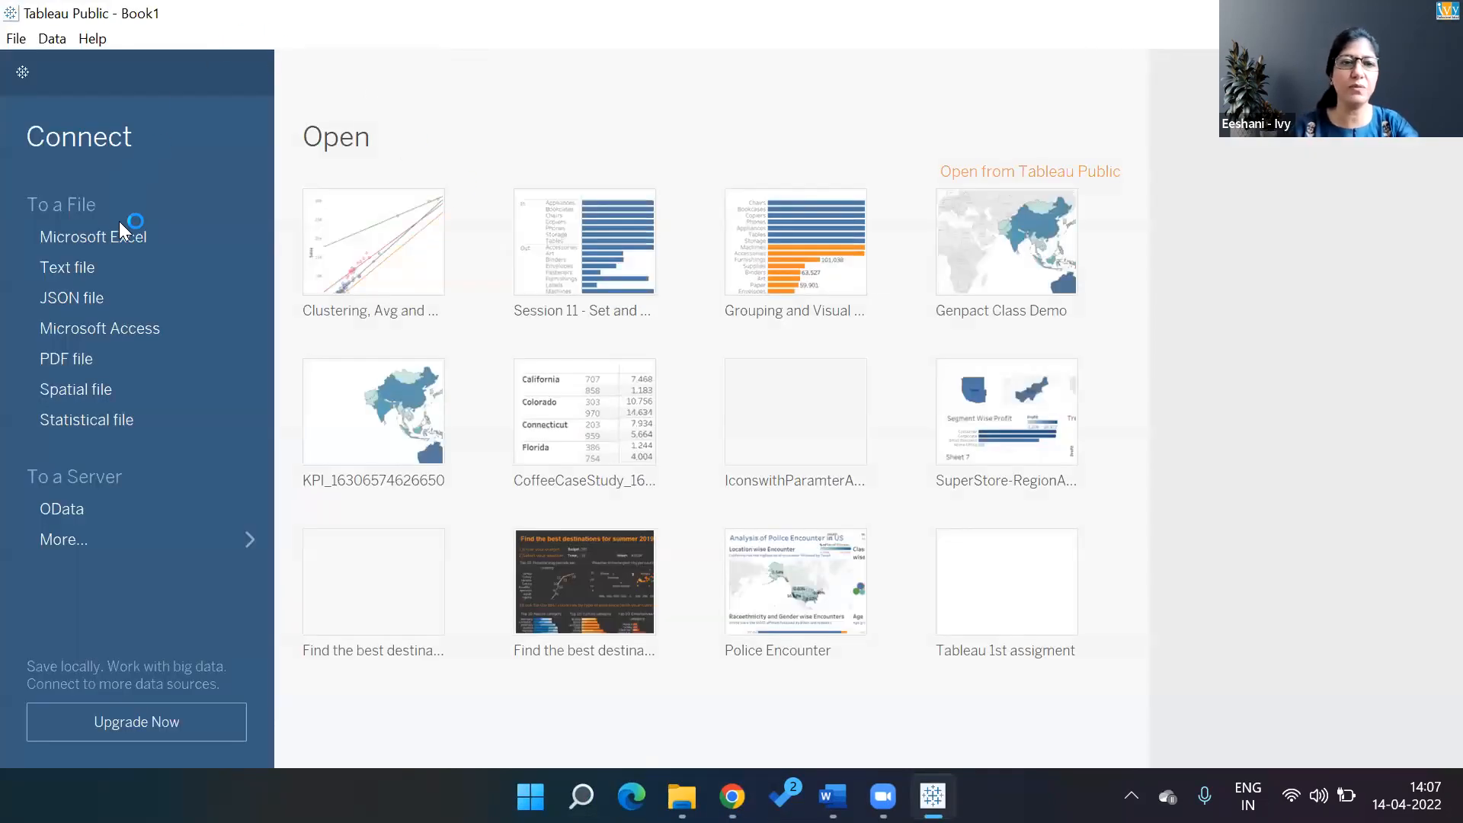
# Start a Microsoft Excel connection and browse to the Tableau folder on drive D
pyautogui.click(120, 241)
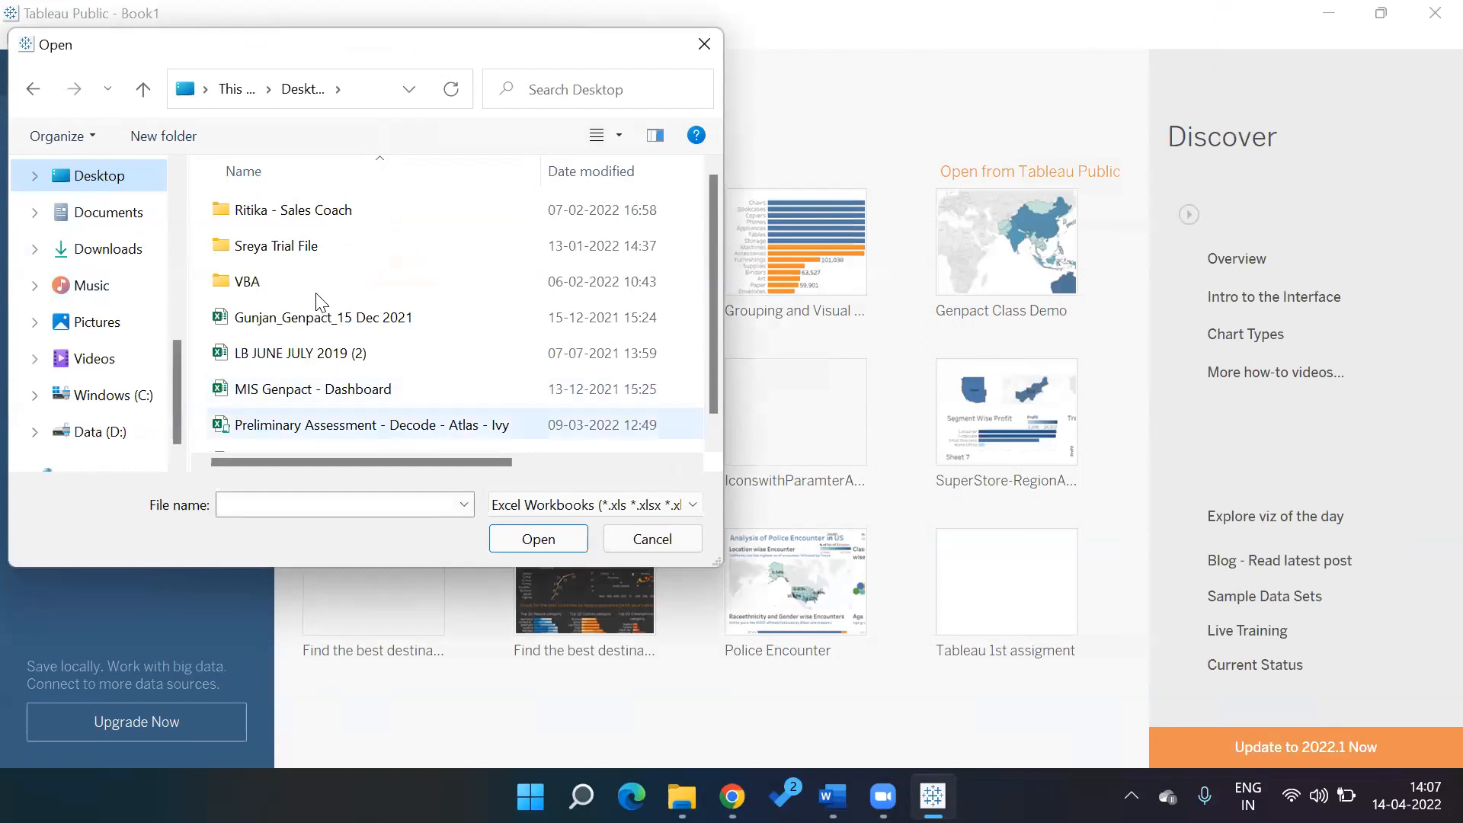
pyautogui.doubleClick(316, 293)
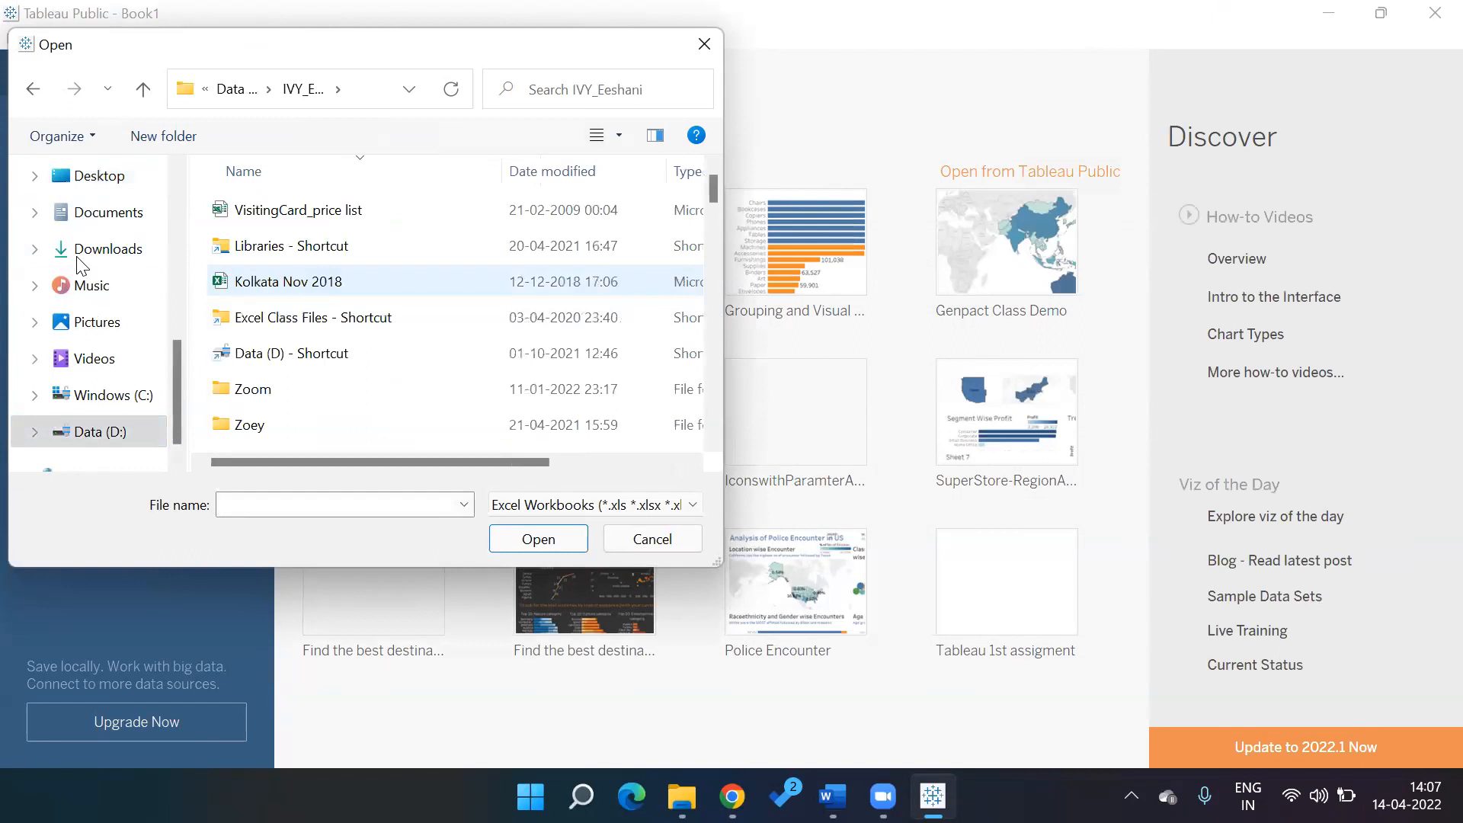
pyautogui.press('Down')
pyautogui.press('Down')
pyautogui.press('Down')
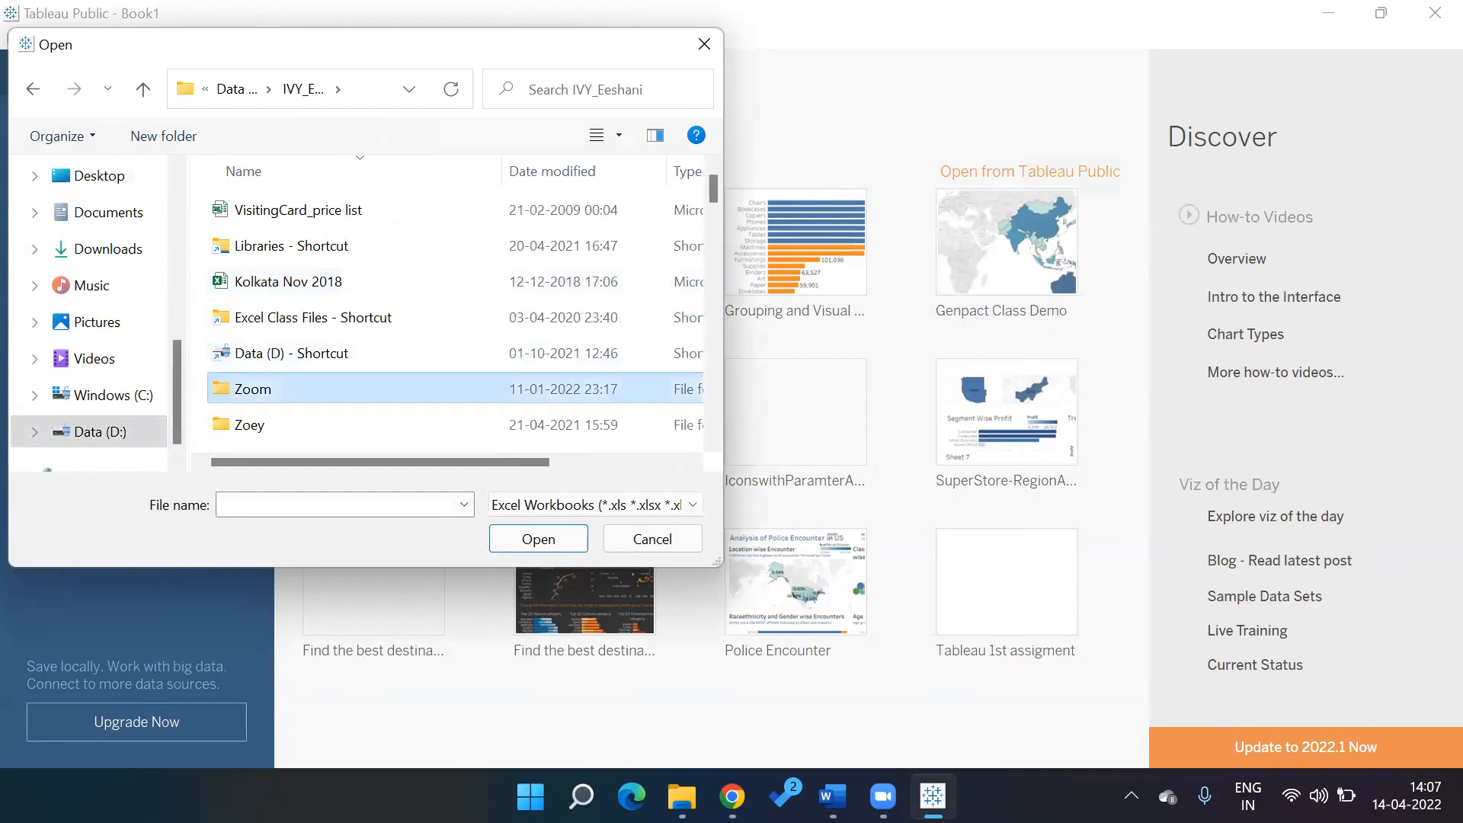
pyautogui.press('d')
pyautogui.press('Return')
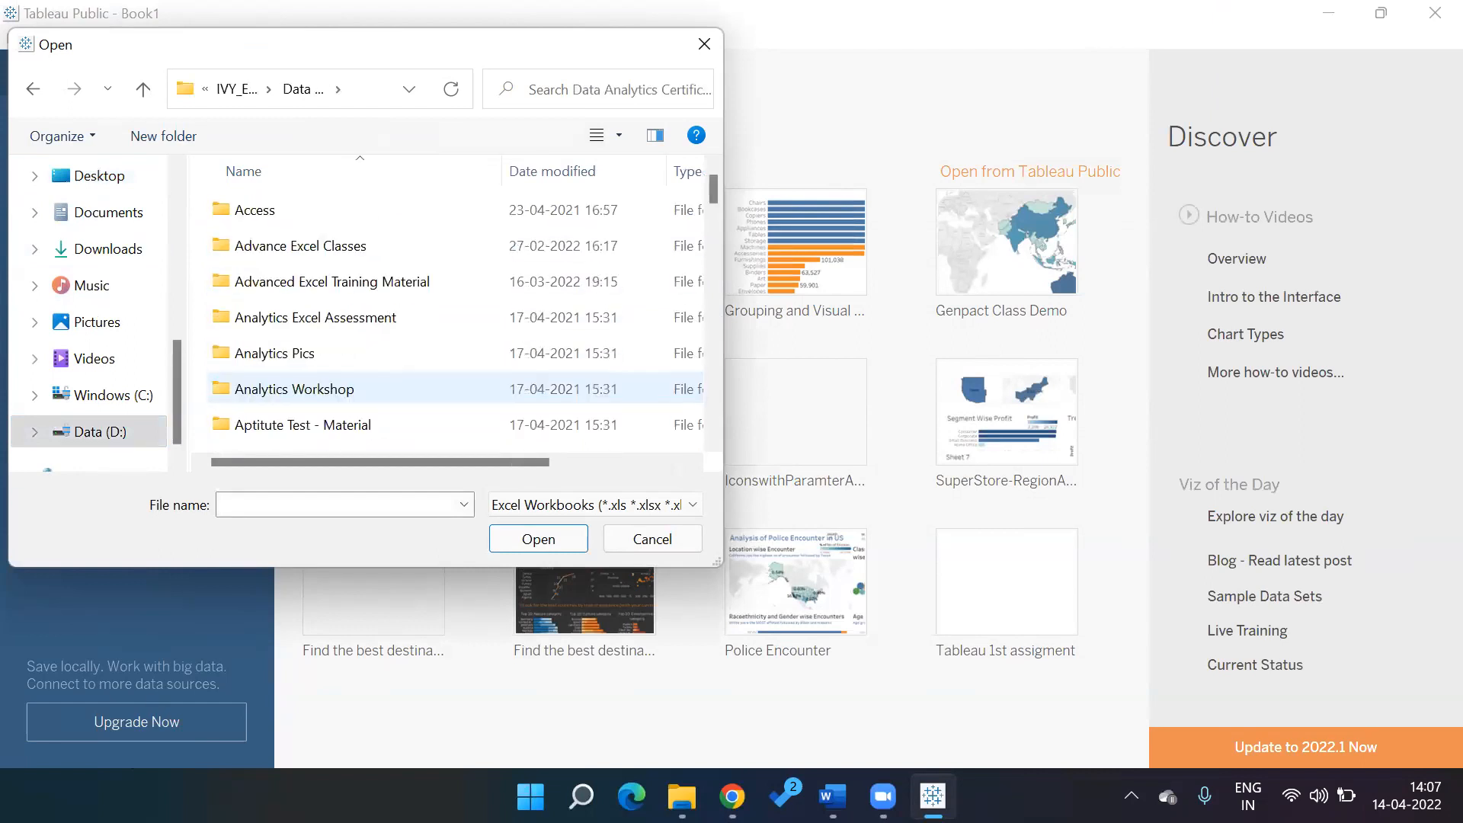
pyautogui.press('t')
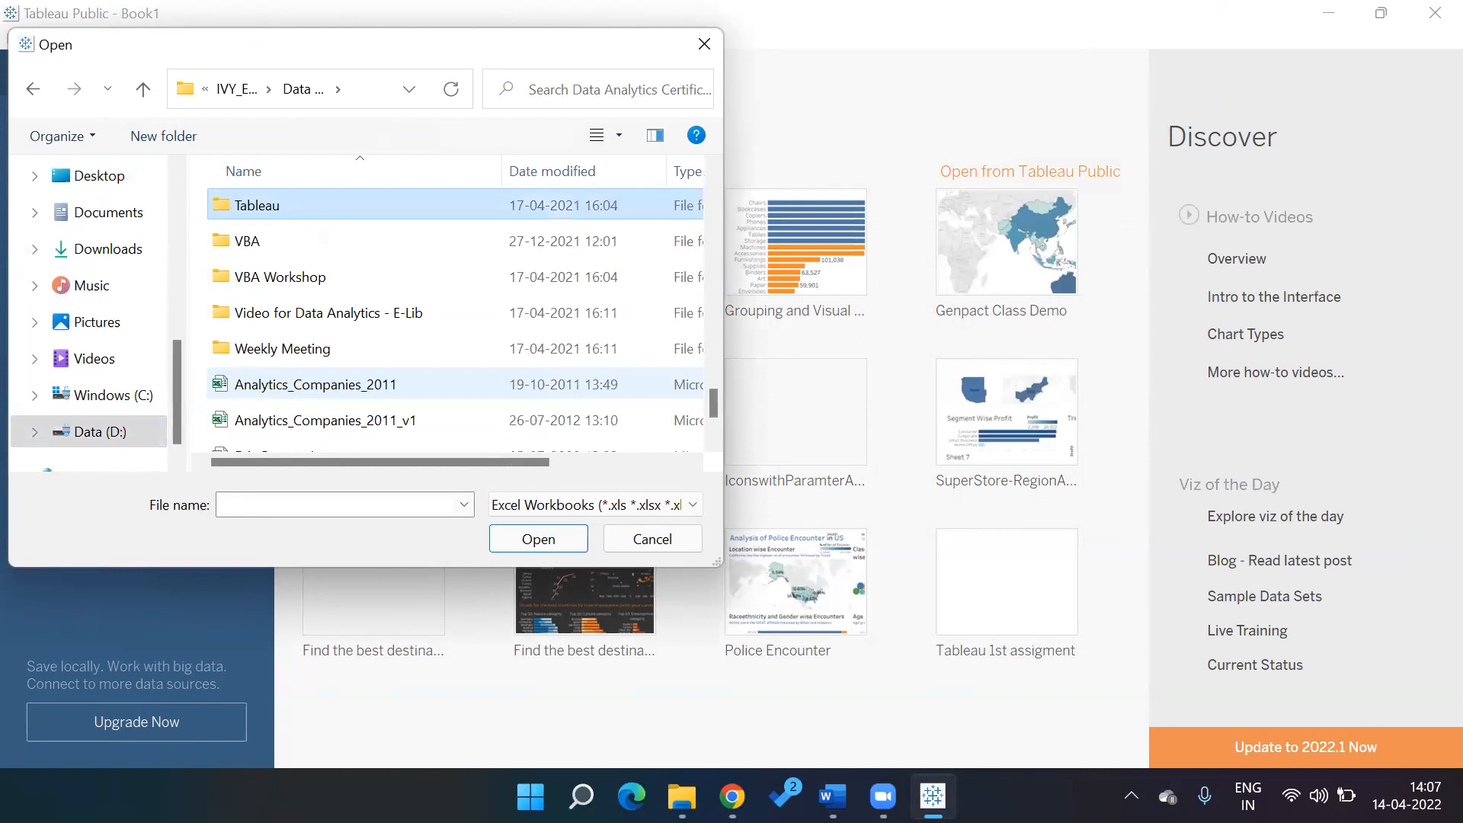
pyautogui.press('Return')
# Open the Superstore sample folder and pick the Super Store Sales data workbook
pyautogui.press('s')
pyautogui.press('Return')
pyautogui.press('Down')
pyautogui.press('Down')
pyautogui.press('Up')
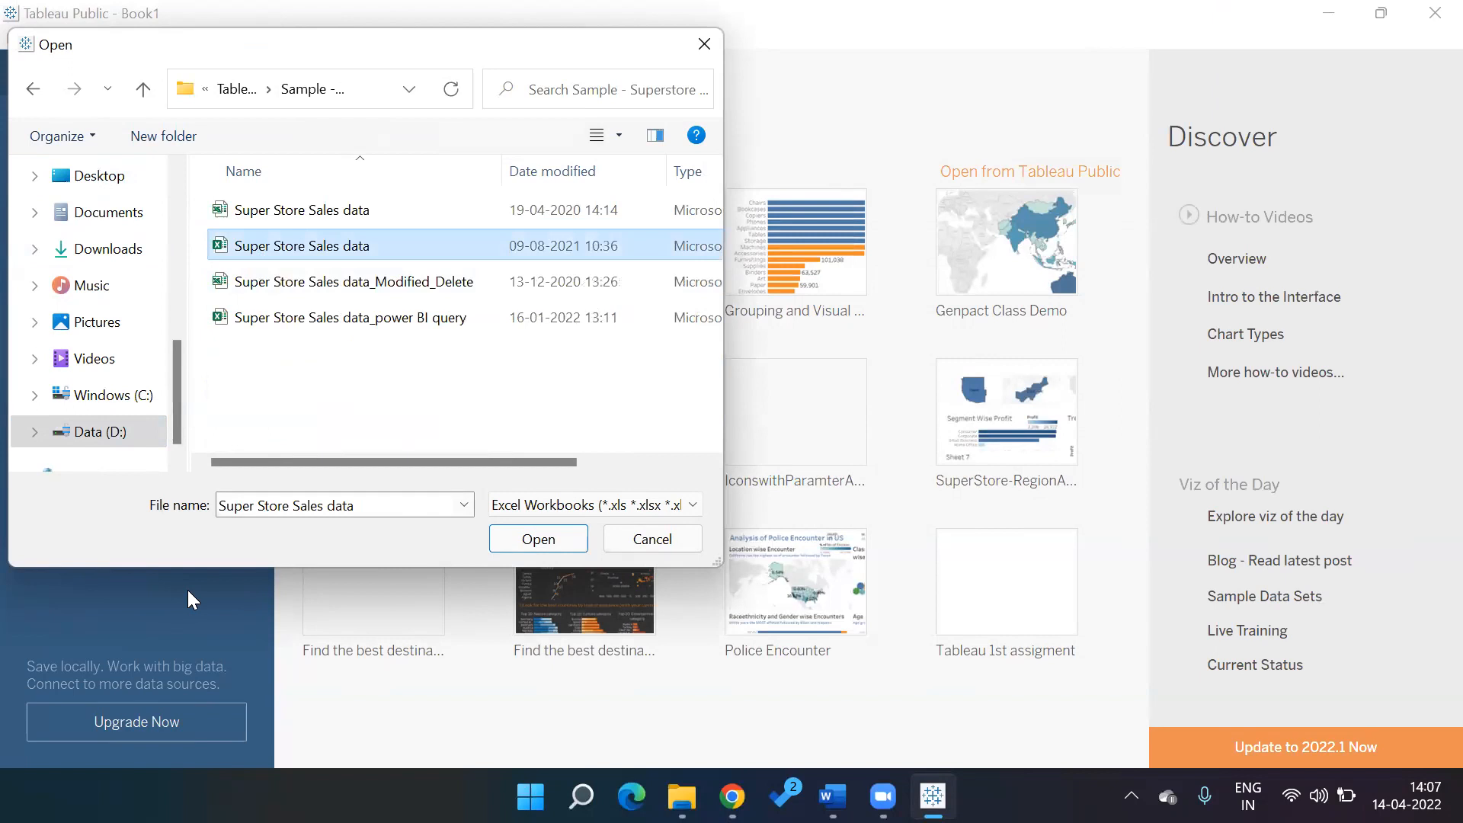
pyautogui.press('Return')
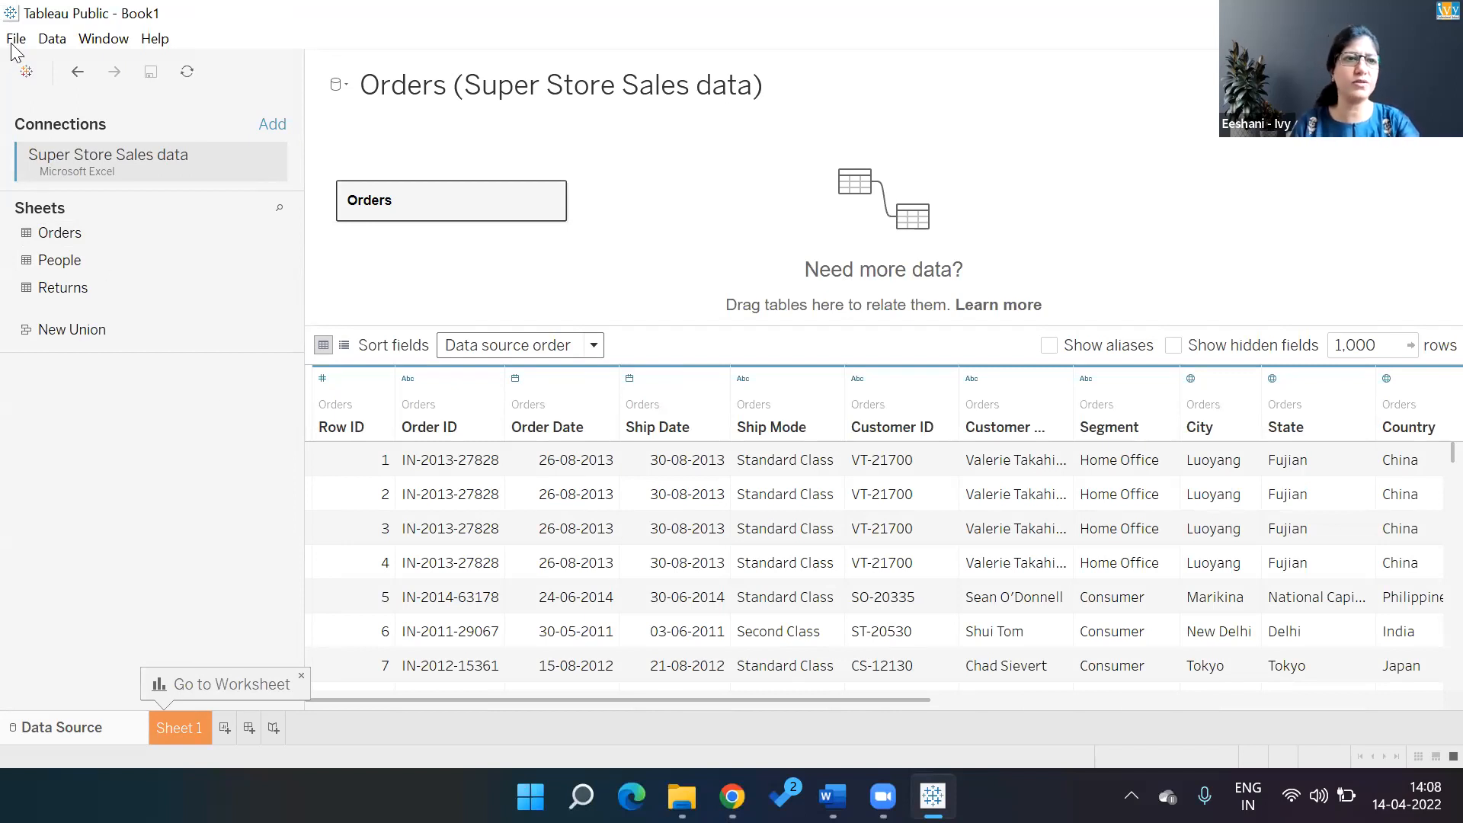
# Choose File > Open from Tableau Public and sign in with the account e-mail and password
pyautogui.hotkey('alt', 'f')
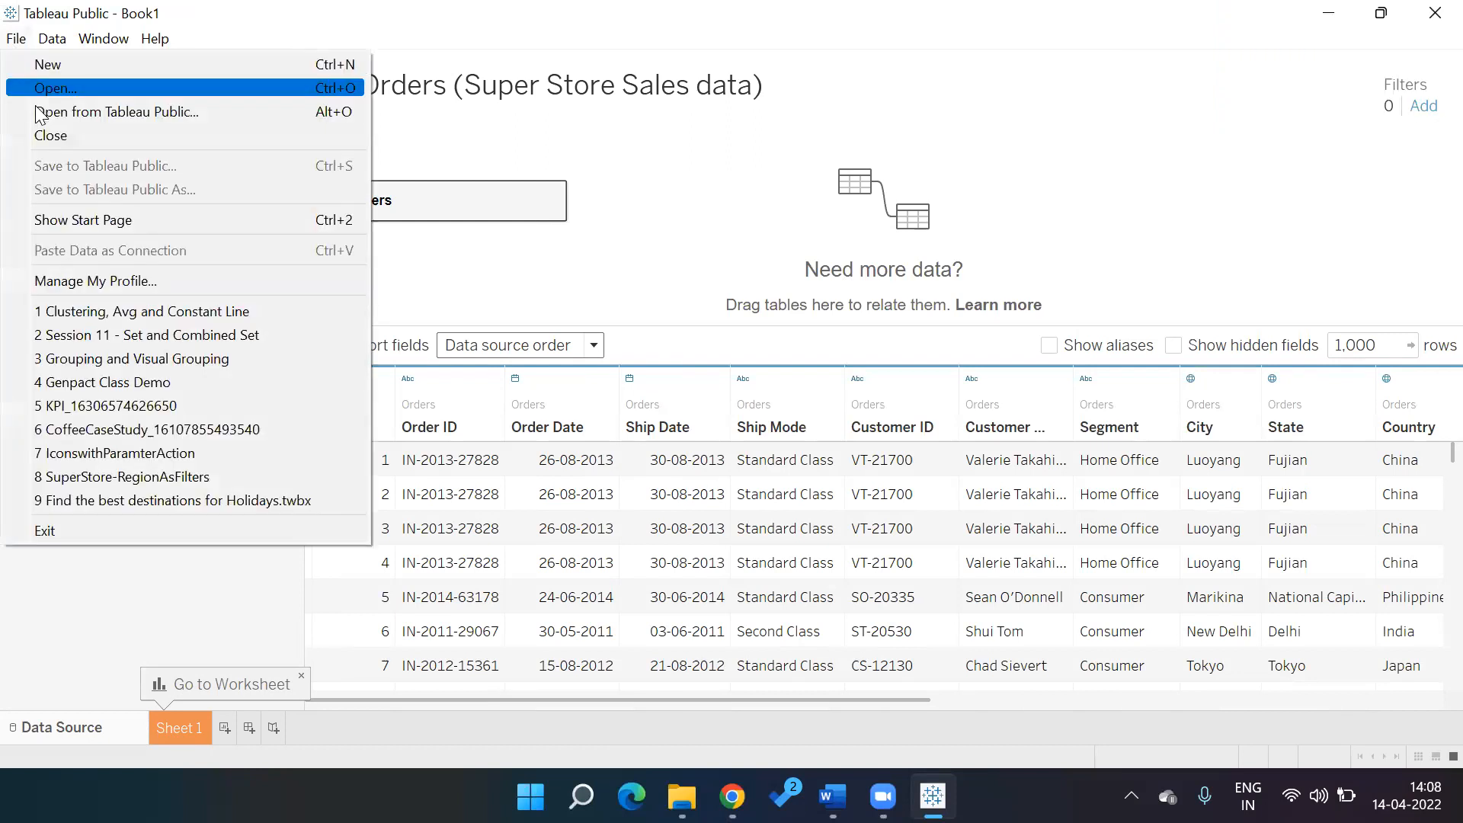
pyautogui.click(38, 113)
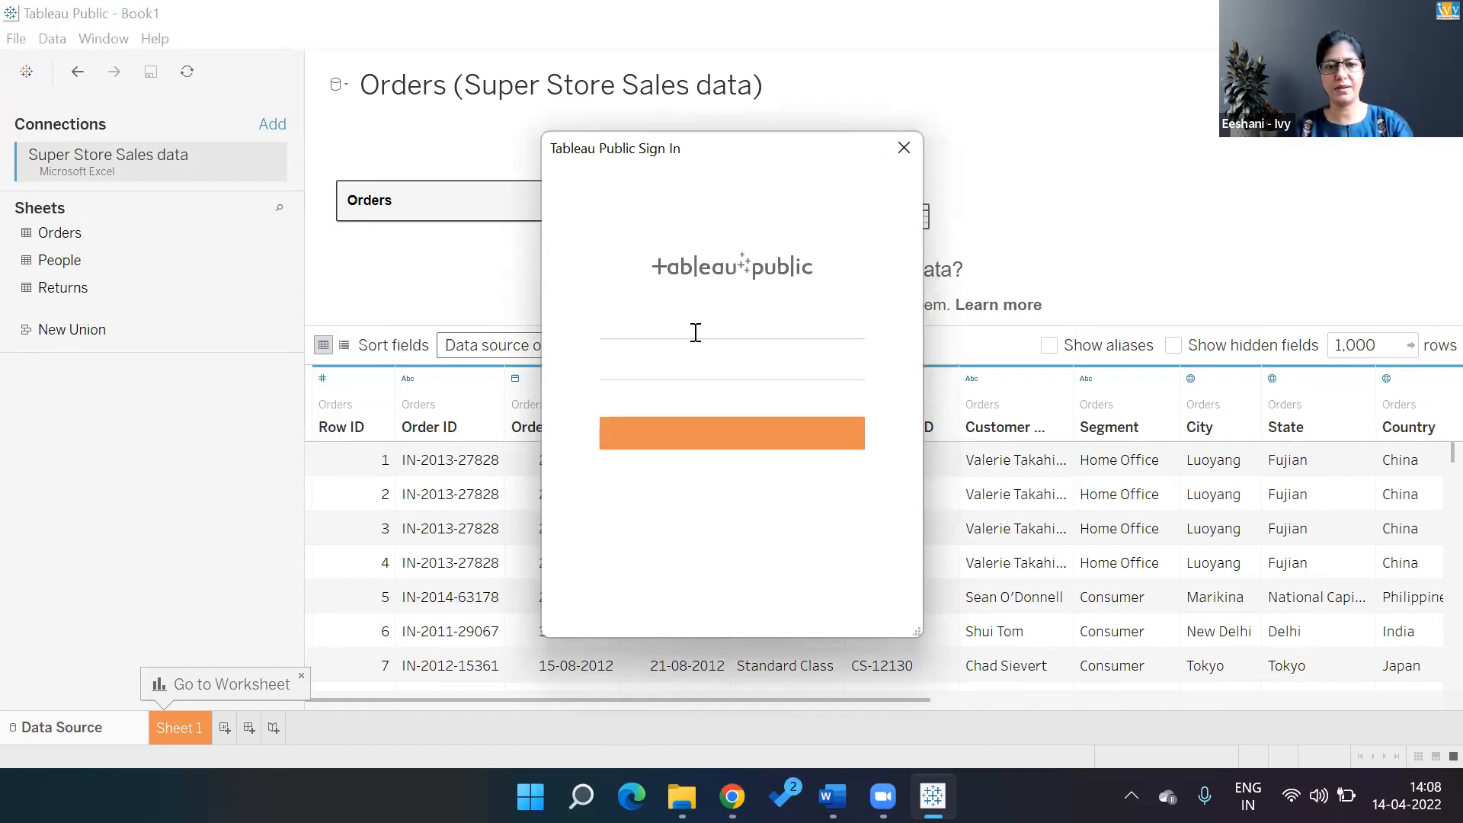
pyautogui.click(695, 332)
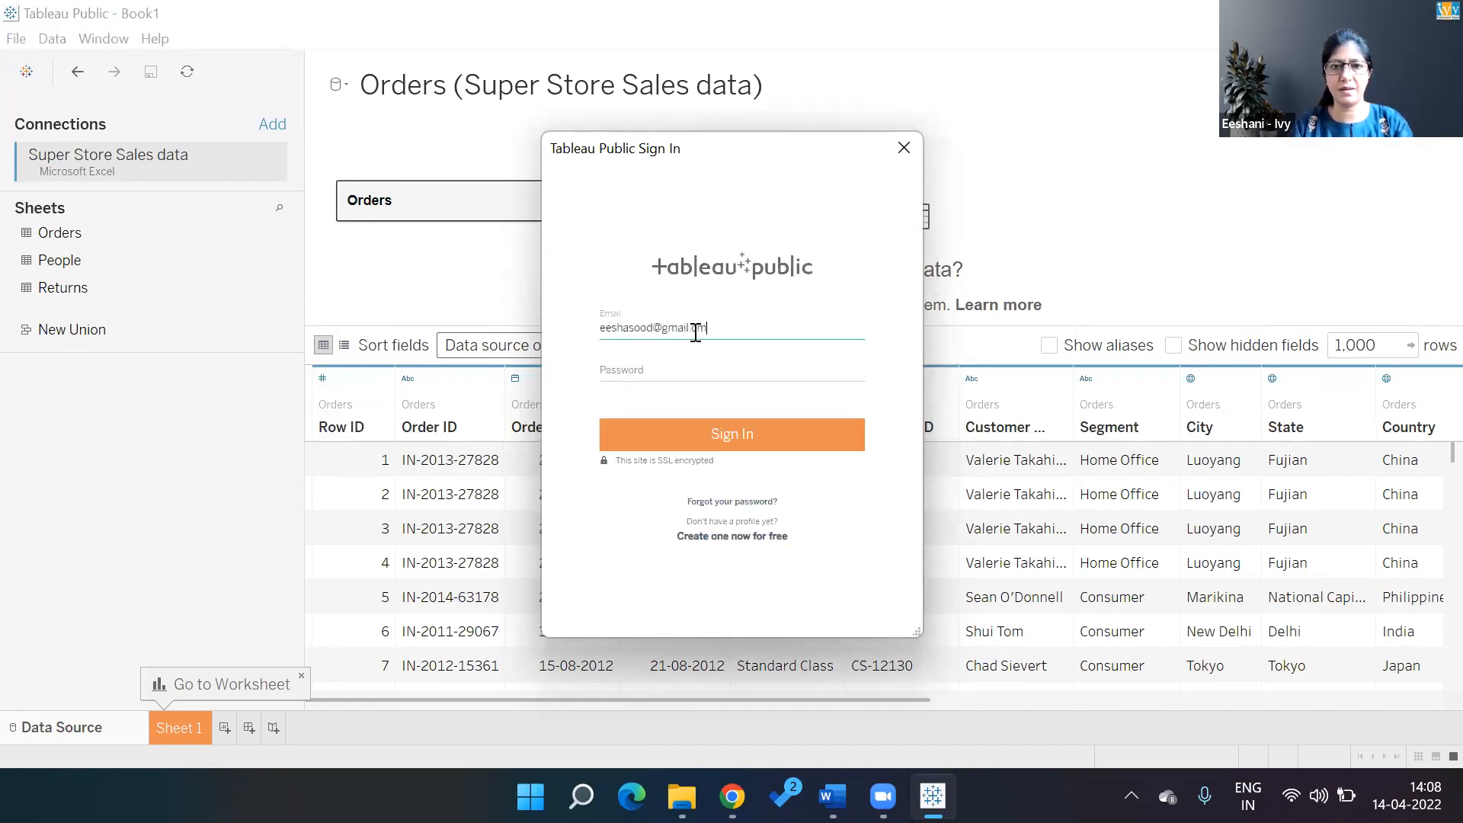
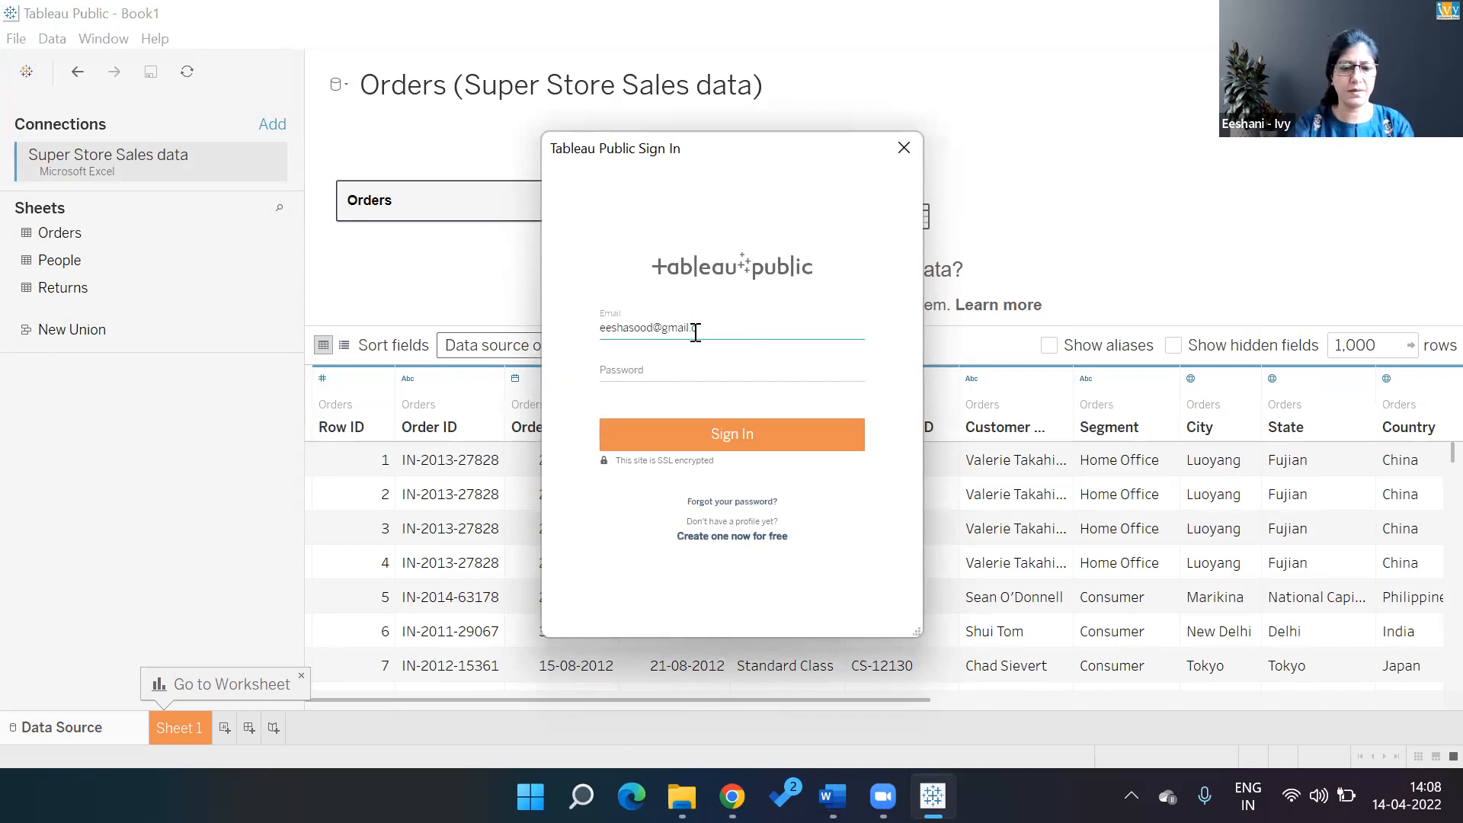
pyautogui.write('om')
pyautogui.press('Tab')
pyautogui.write('•••••••••')
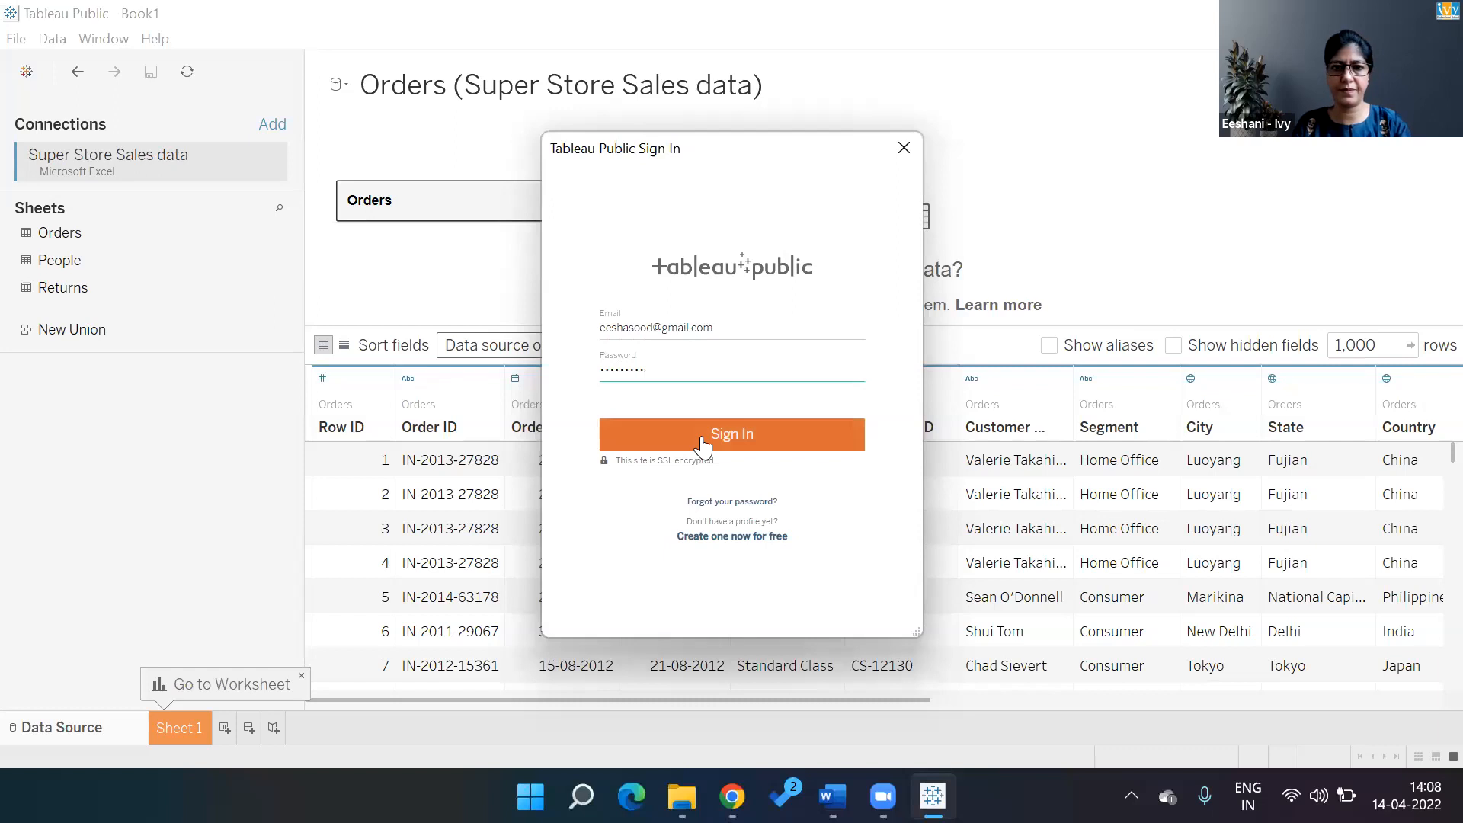
pyautogui.click(702, 444)
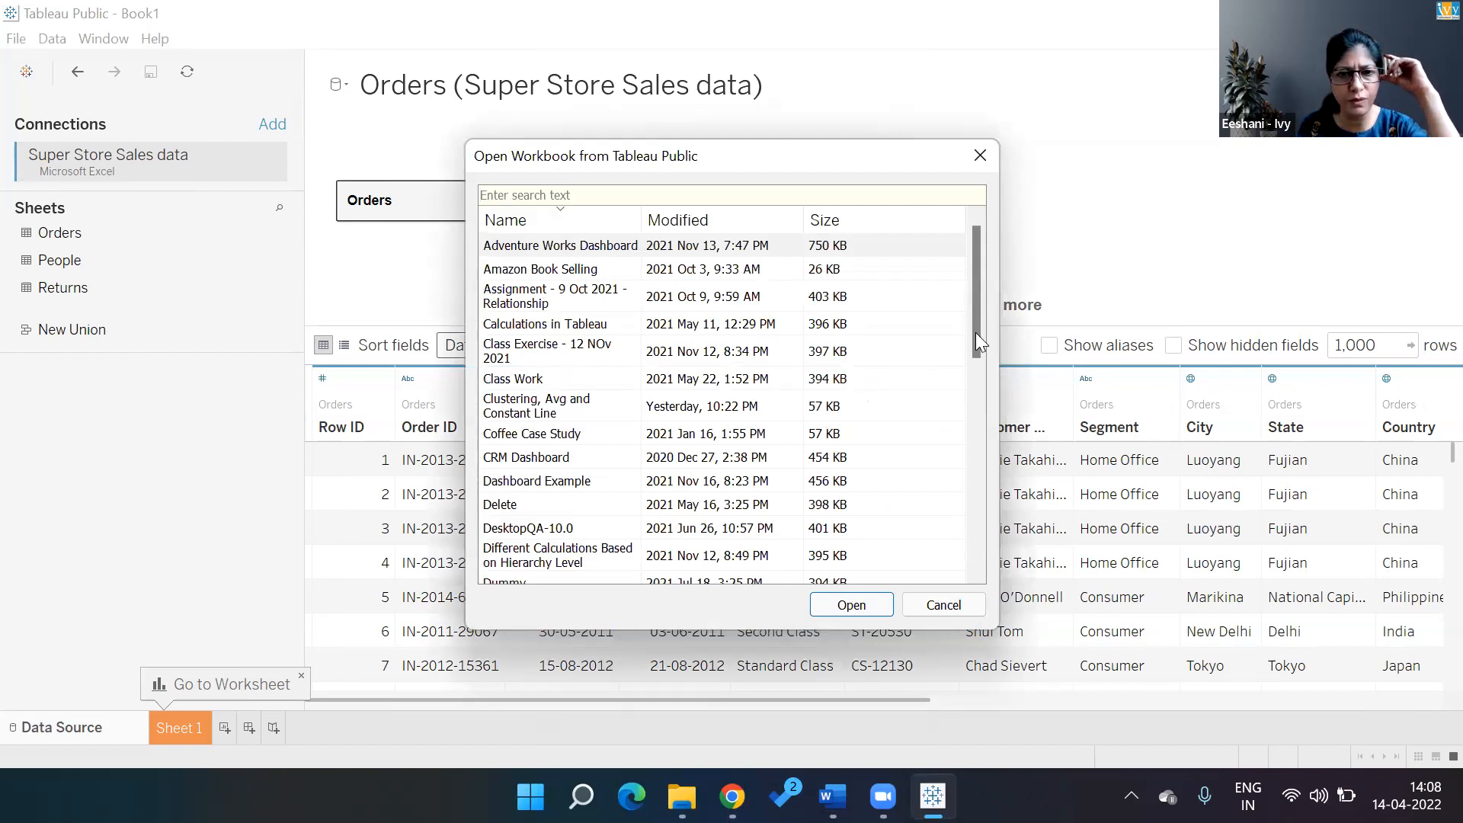
# Open the Coffee Case Study workbook from the Tableau Public account list
pyautogui.moveTo(978, 415); pyautogui.dragTo(985, 236)
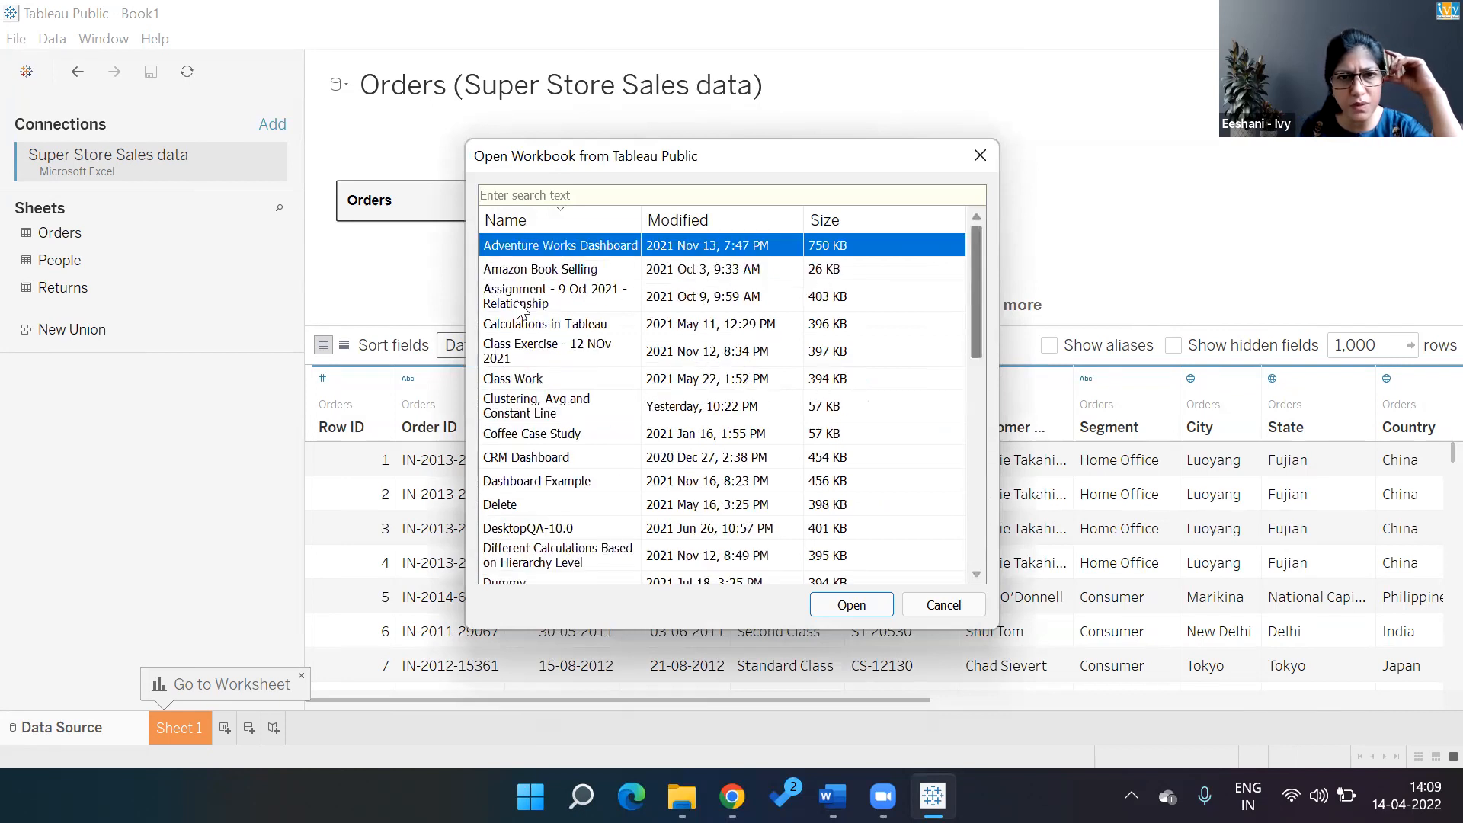
pyautogui.click(526, 436)
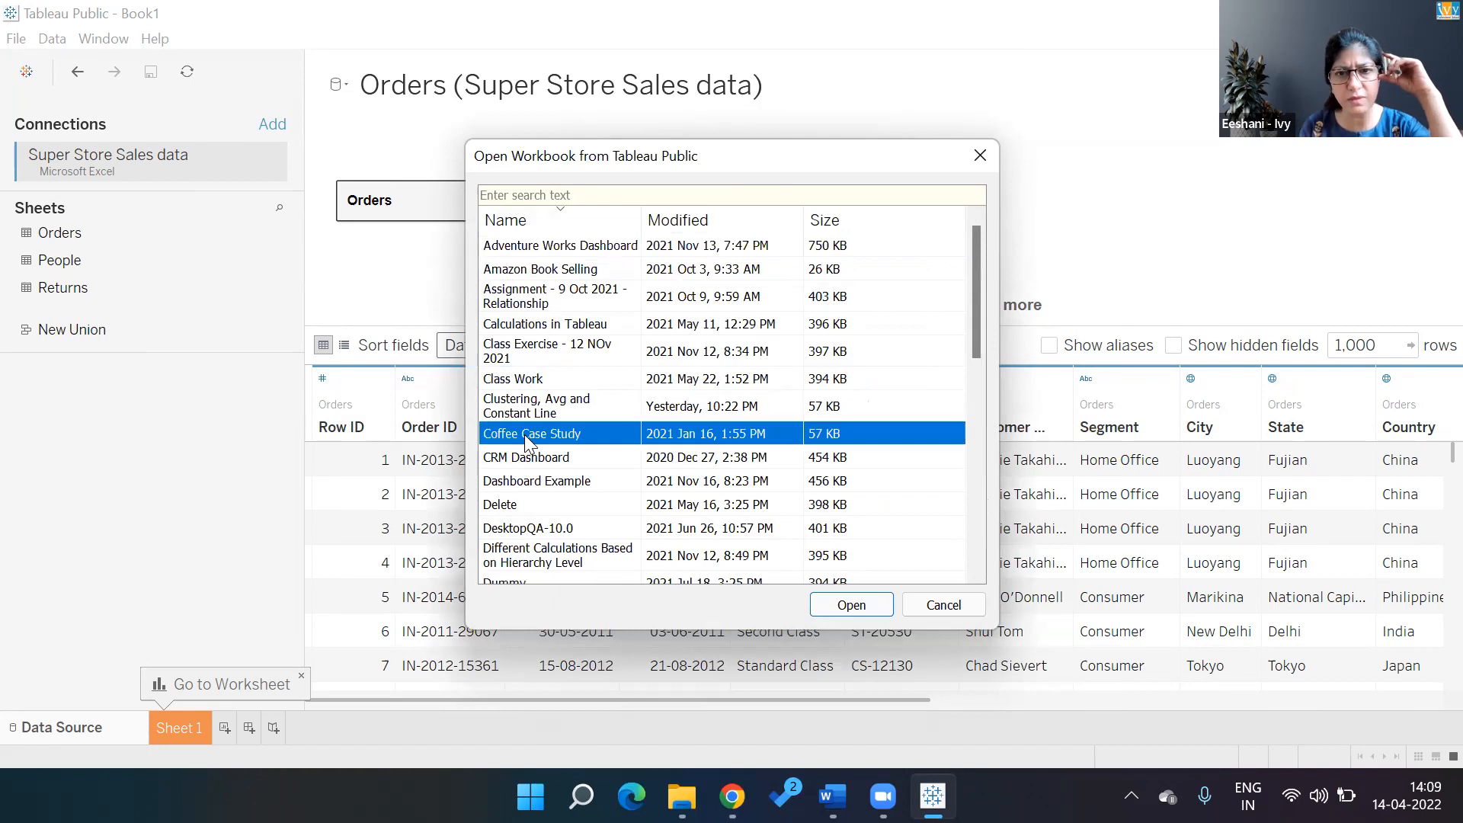
pyautogui.click(852, 605)
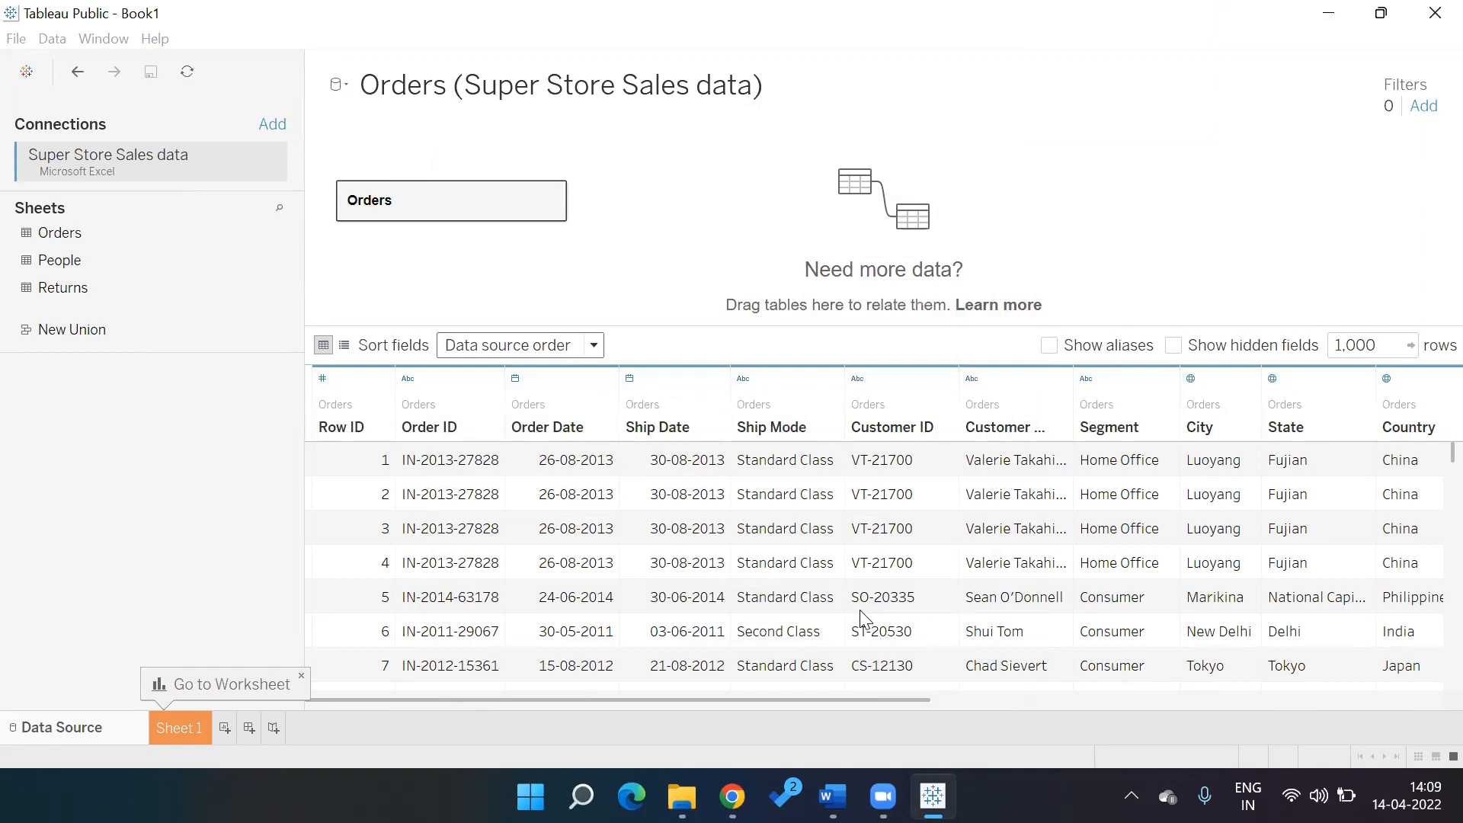
pyautogui.hotkey('ctrl', 'n')
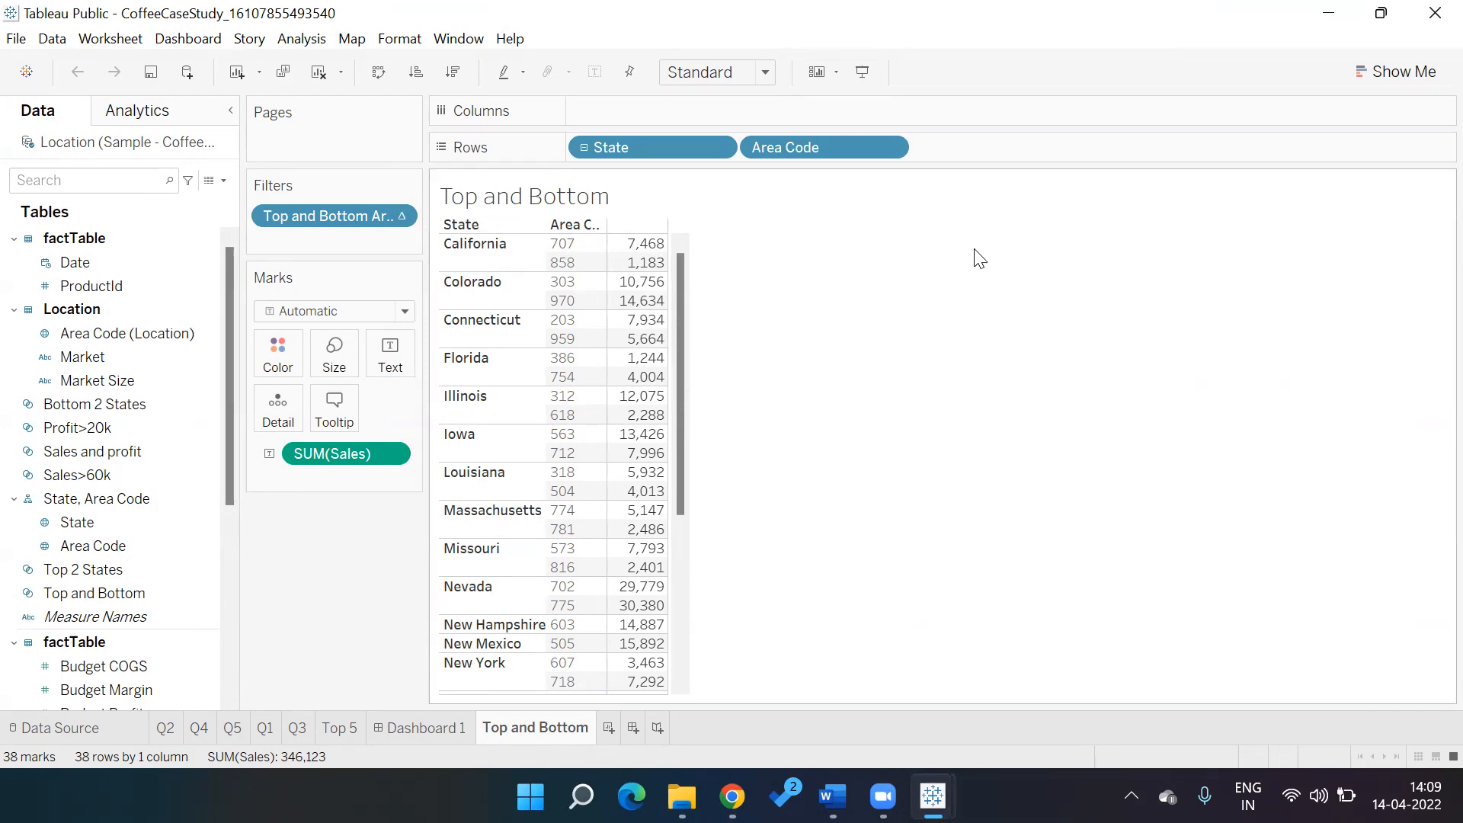
pyautogui.rightClick(498, 365)
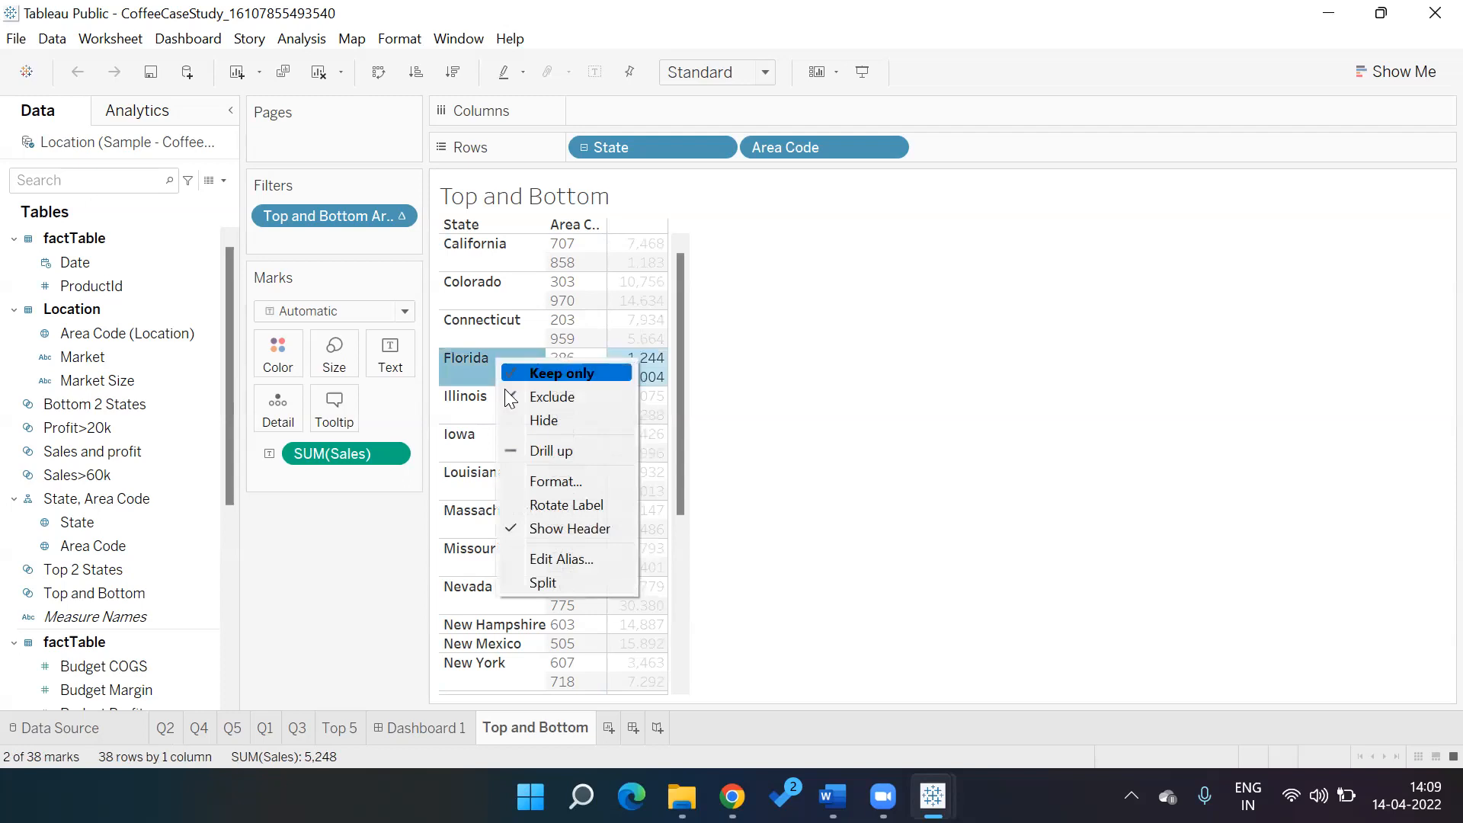
pyautogui.click(555, 481)
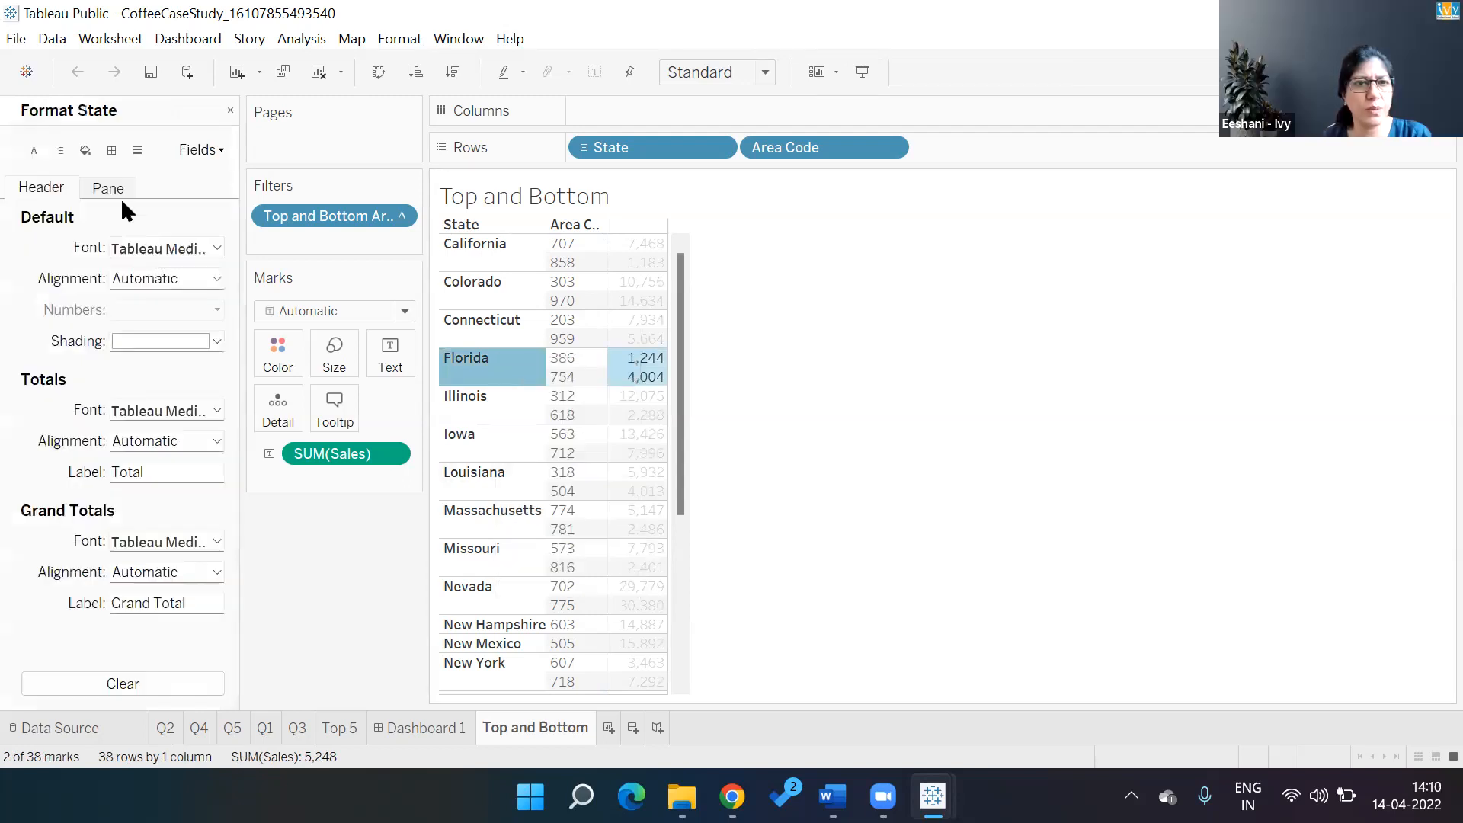
pyautogui.click(116, 190)
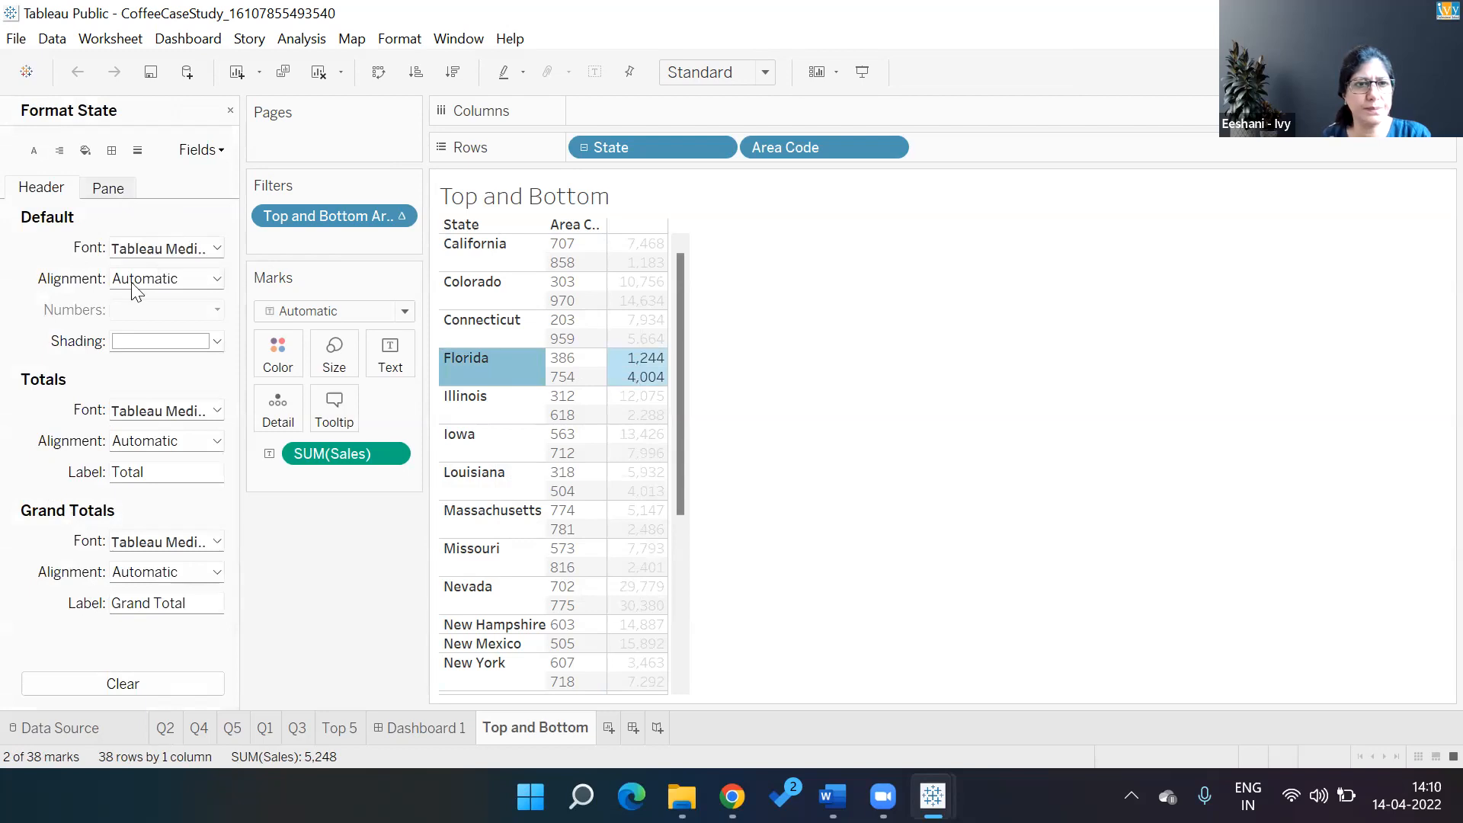
pyautogui.click(47, 189)
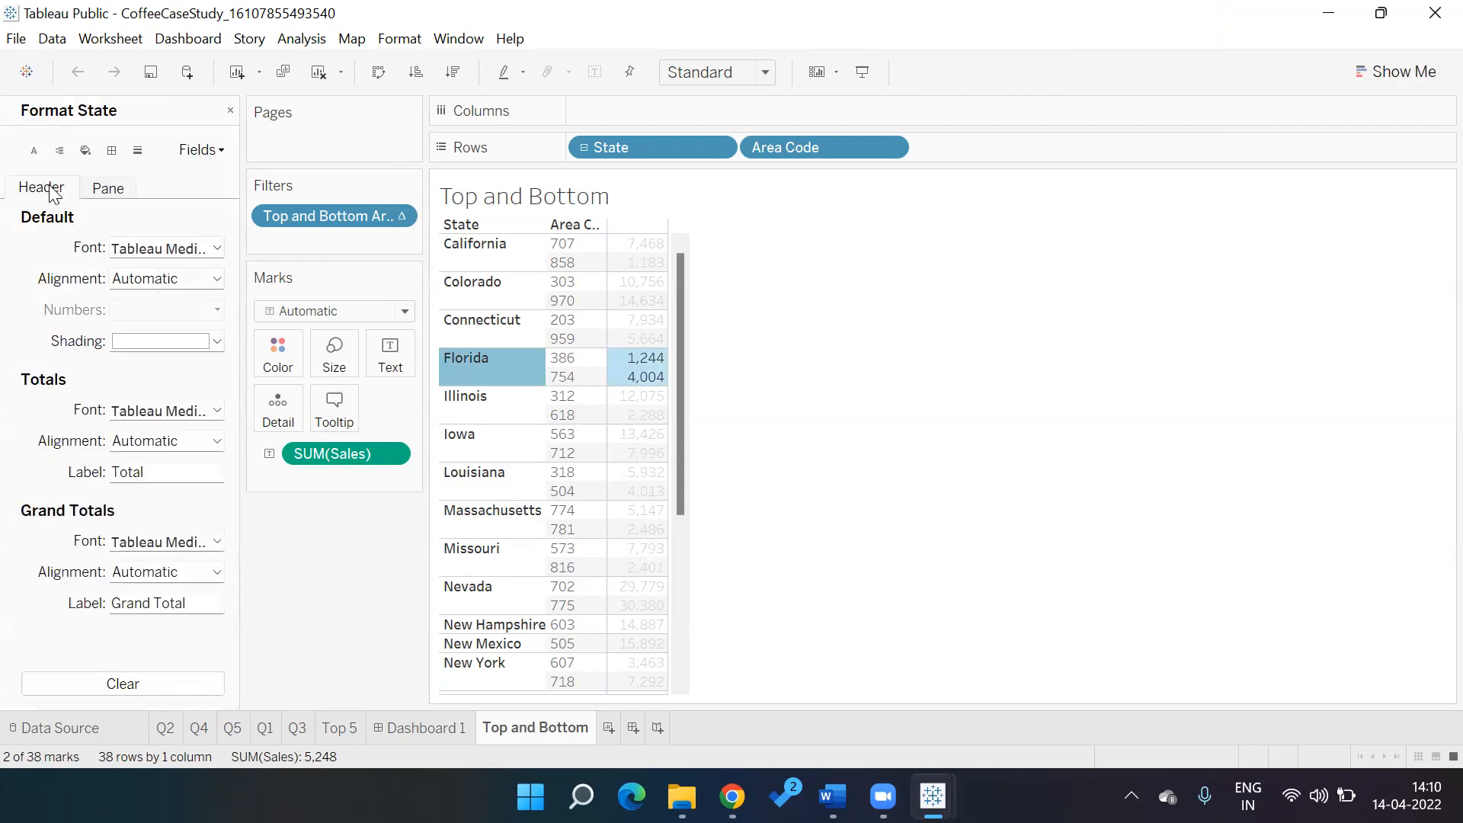
pyautogui.click(218, 343)
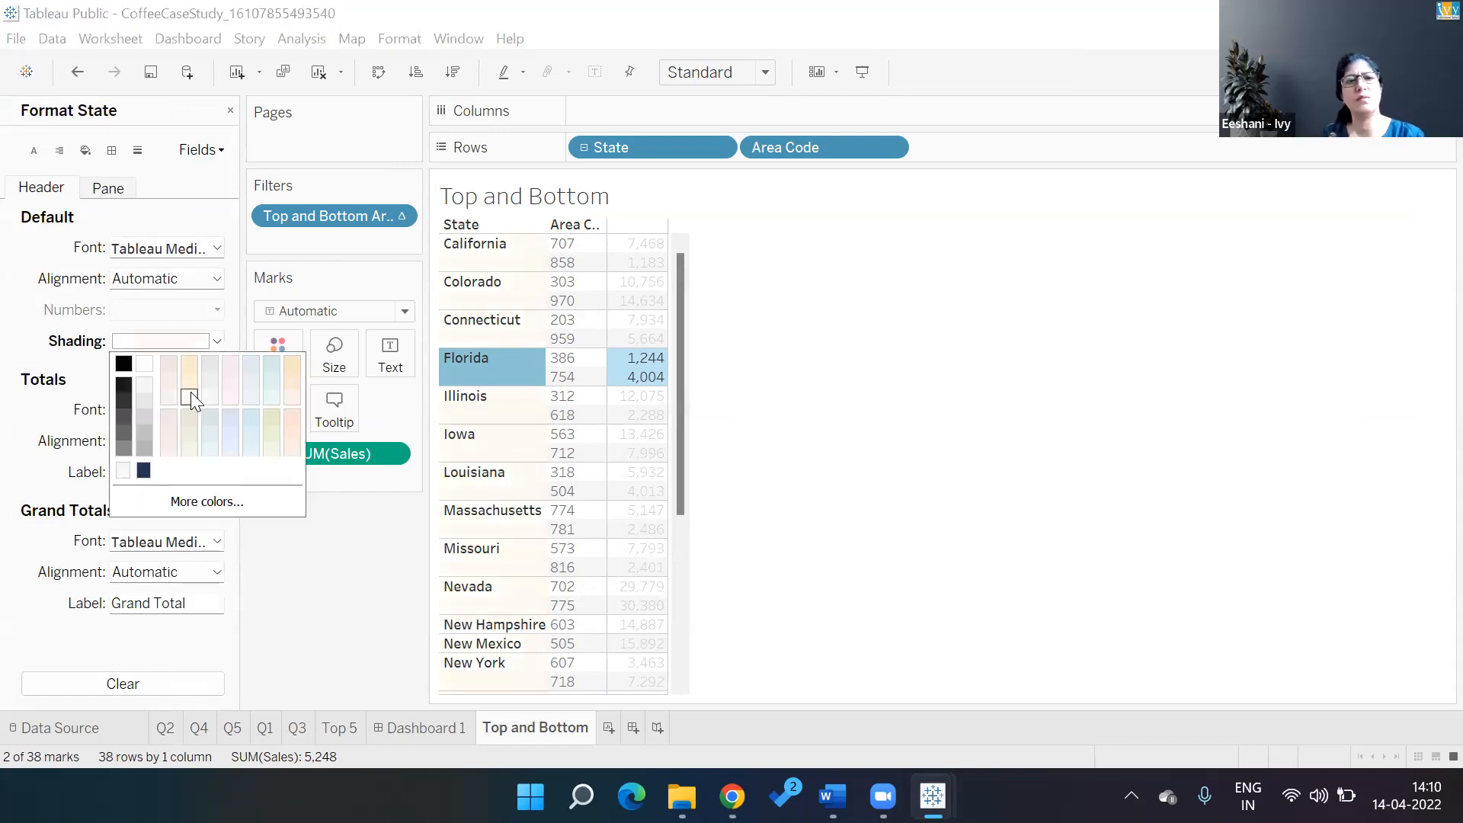
pyautogui.click(80, 405)
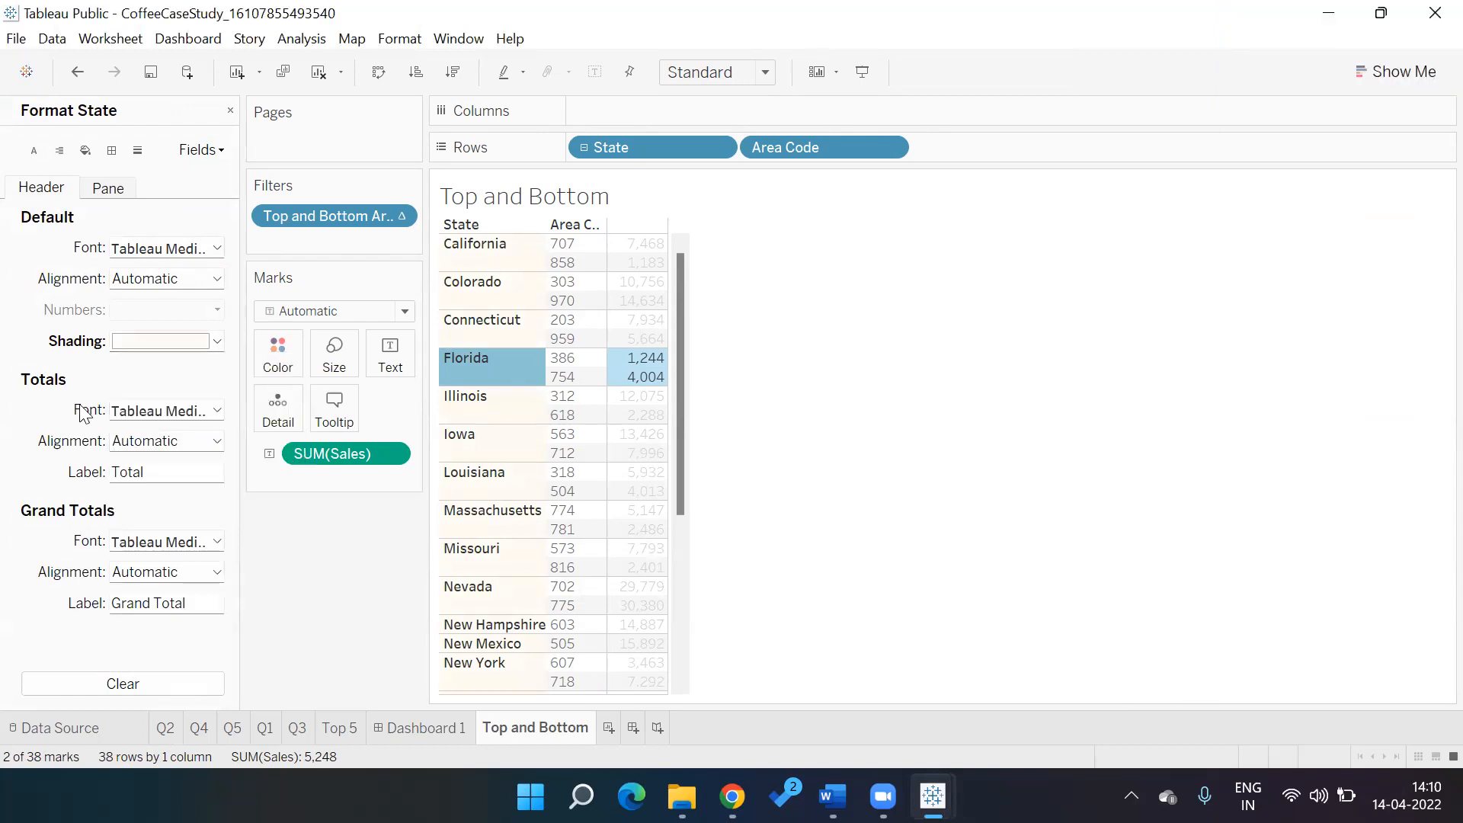
pyautogui.click(166, 687)
pyautogui.click(223, 151)
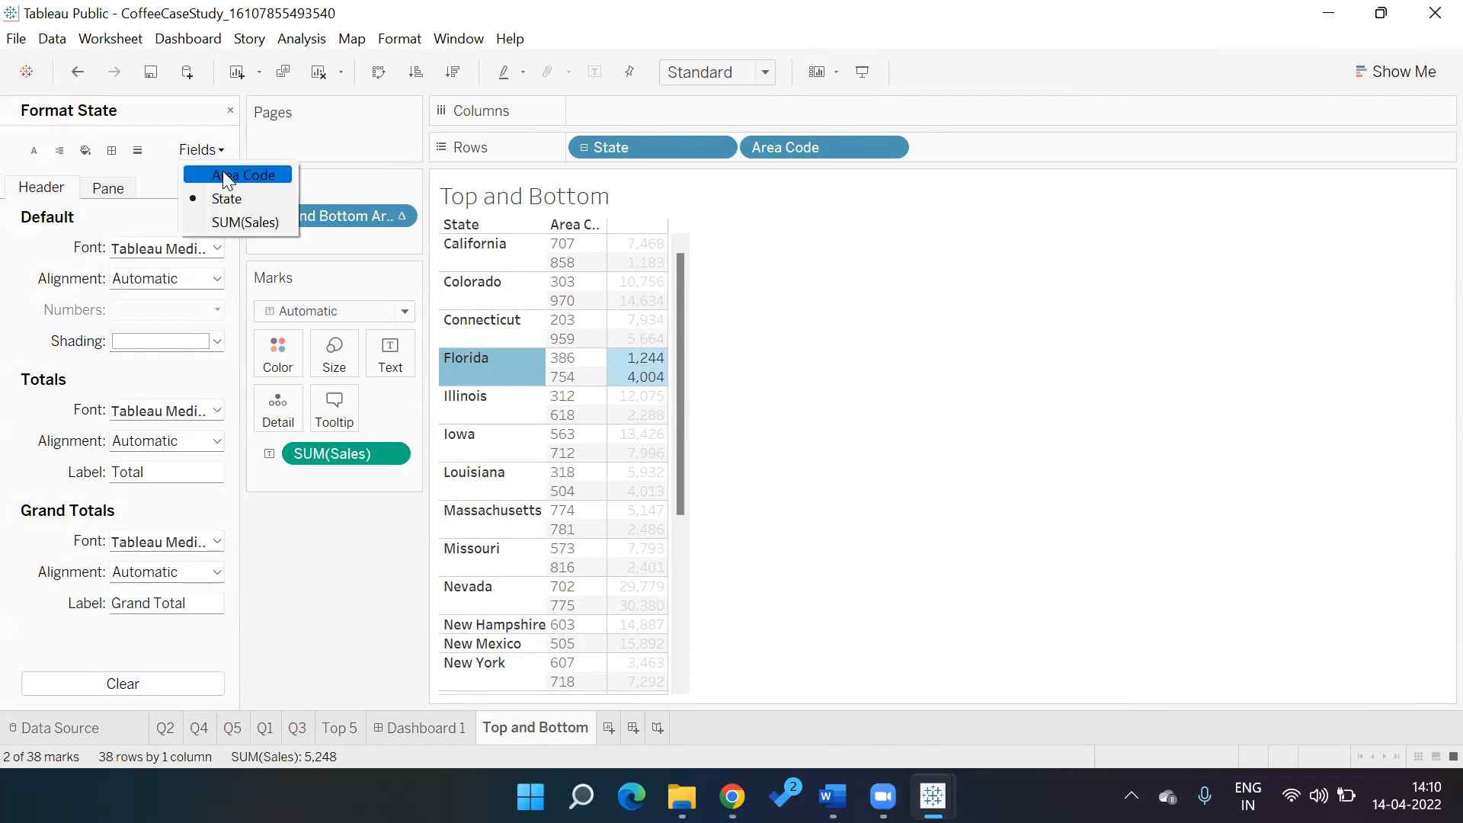
pyautogui.click(223, 174)
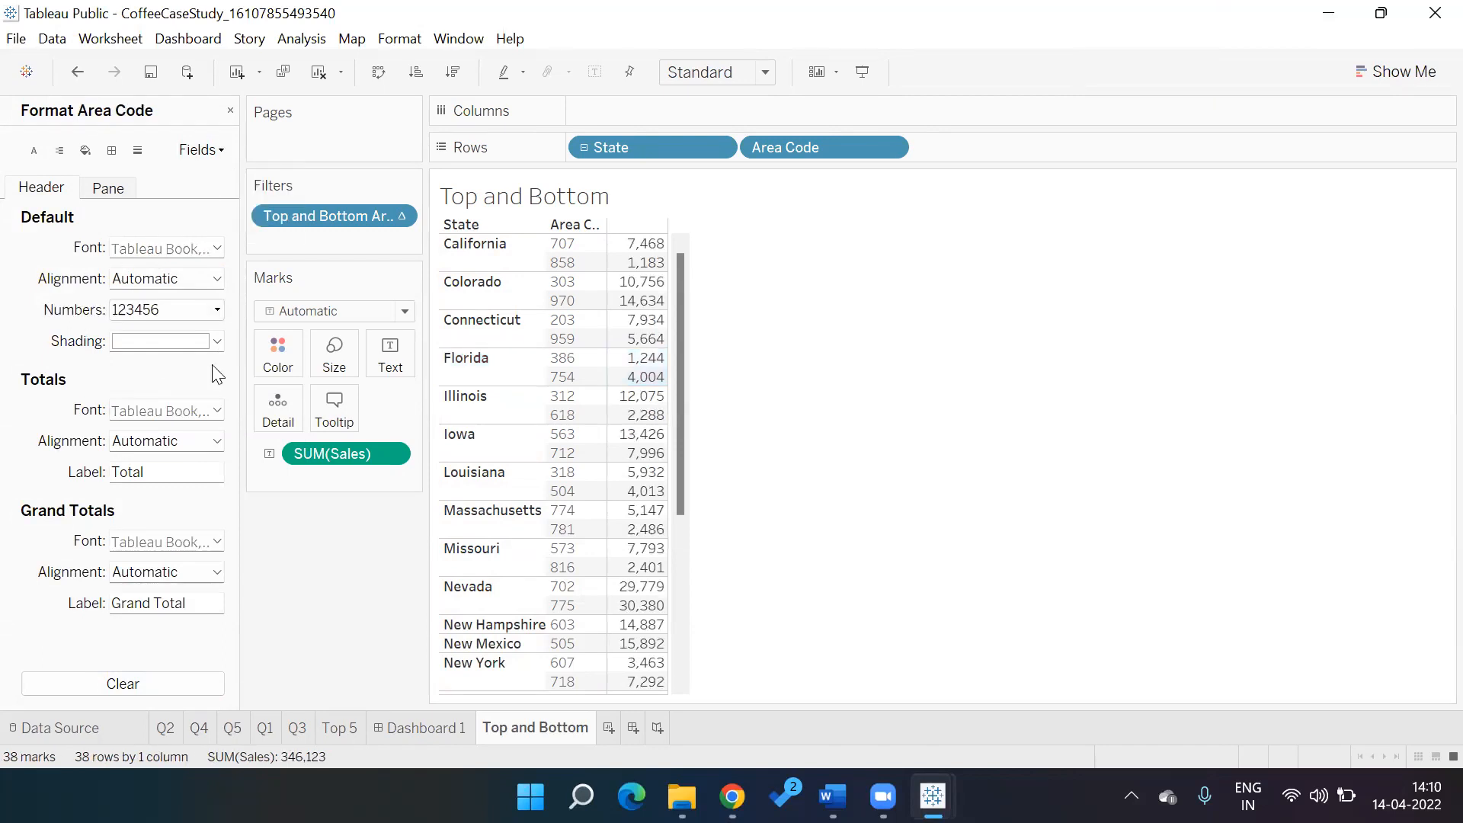
pyautogui.click(109, 185)
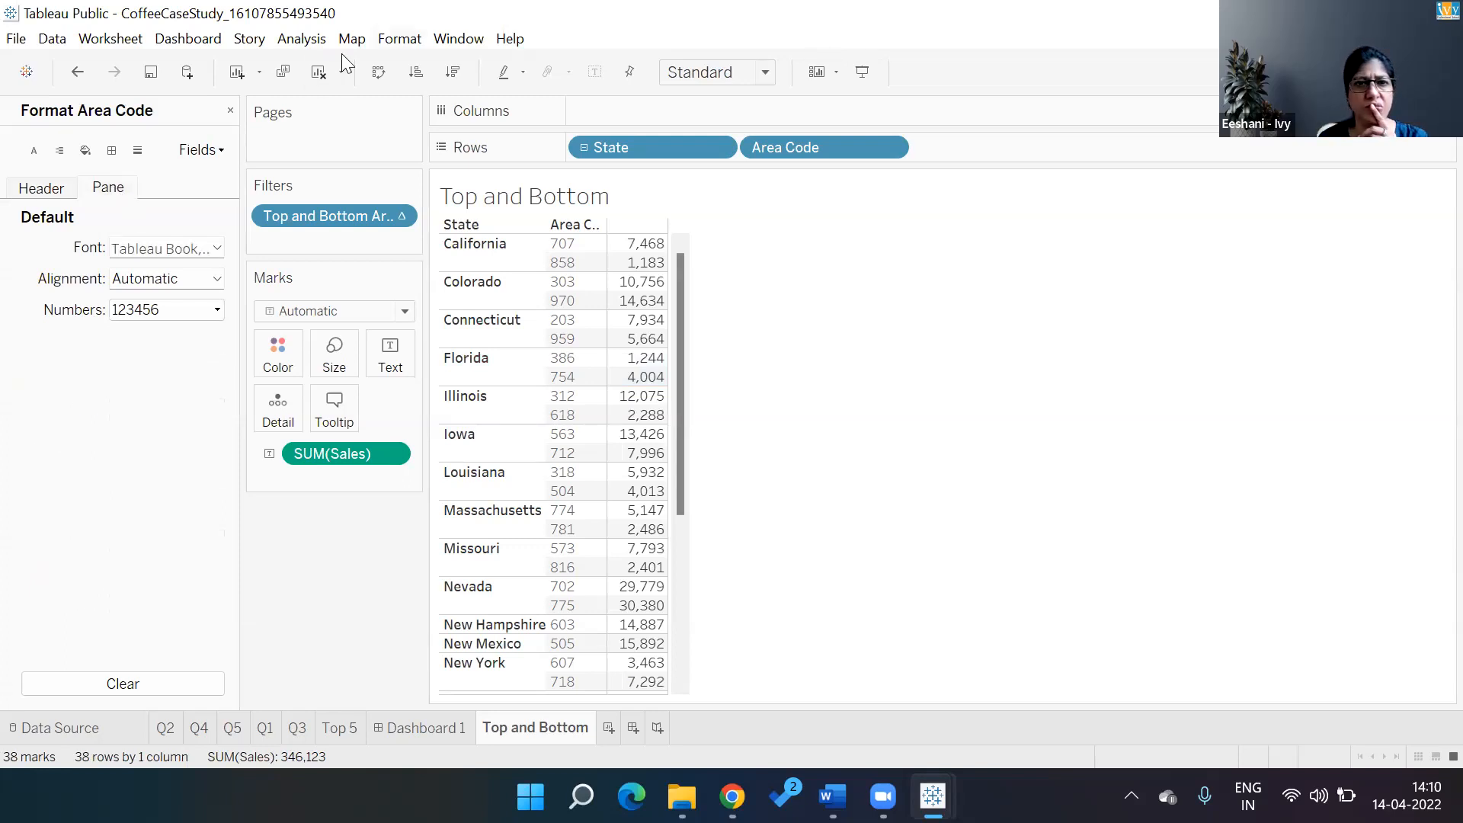
pyautogui.click(400, 38)
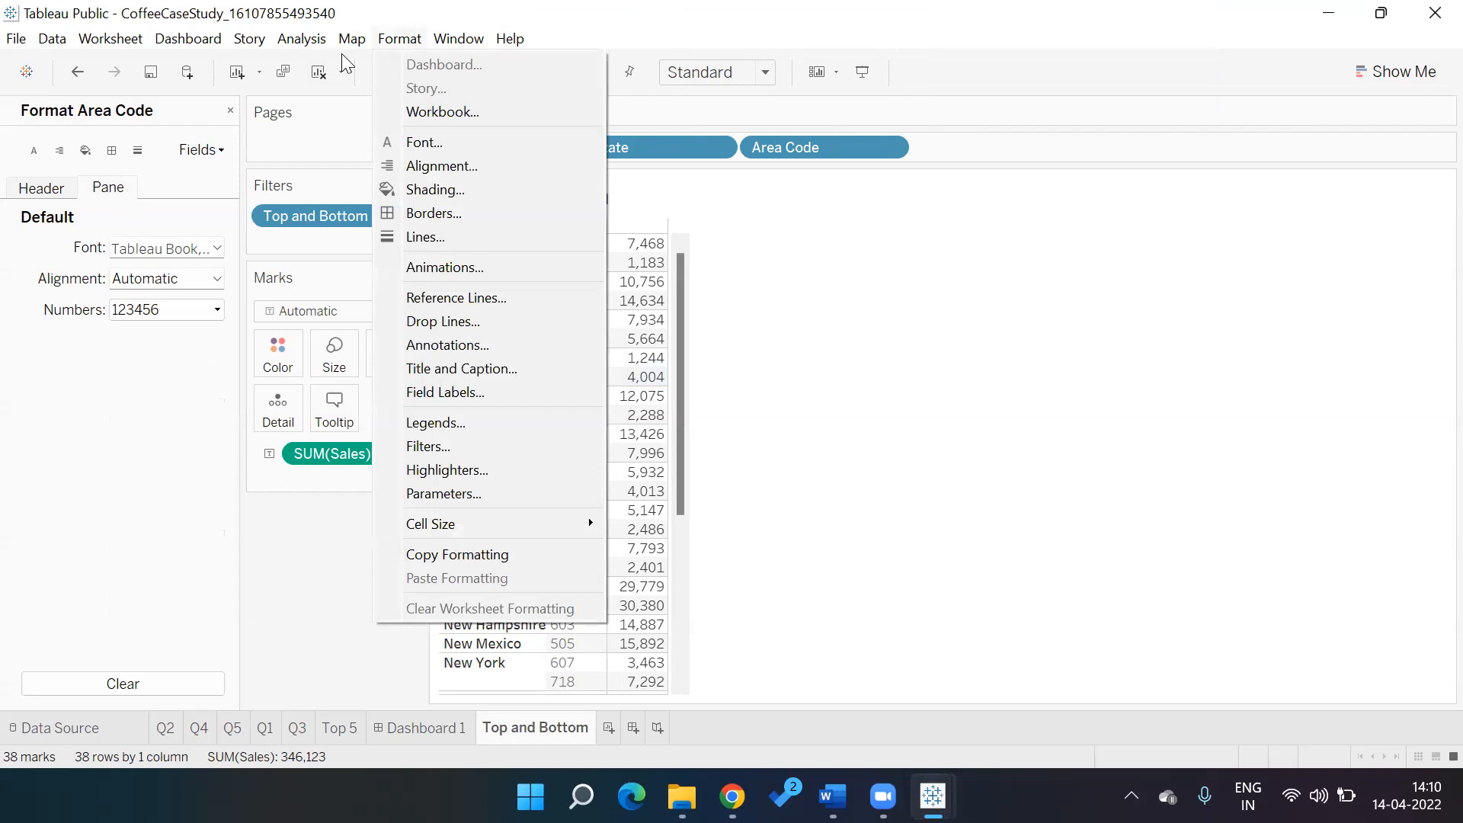
pyautogui.click(493, 471)
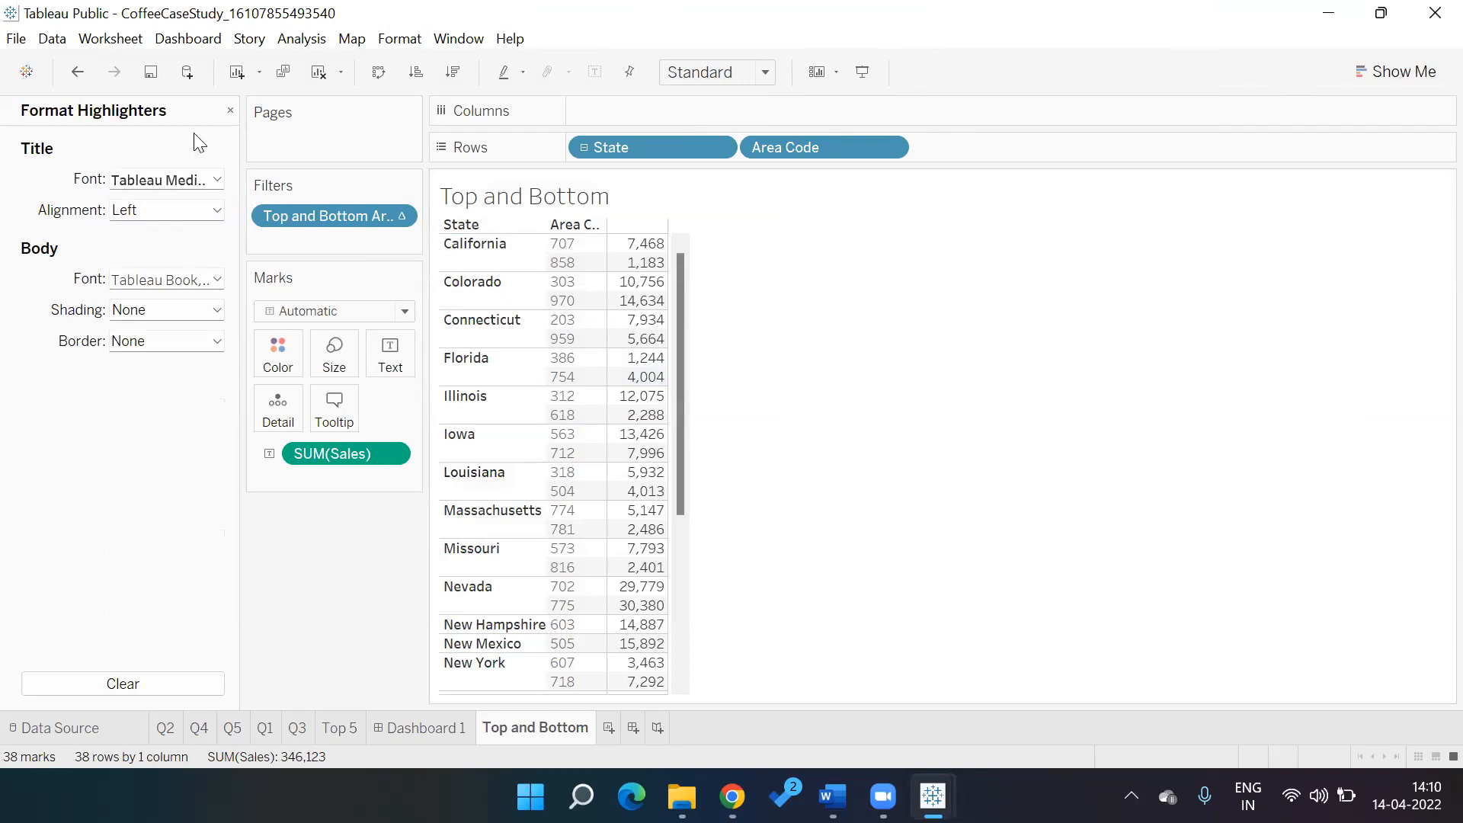
pyautogui.click(229, 113)
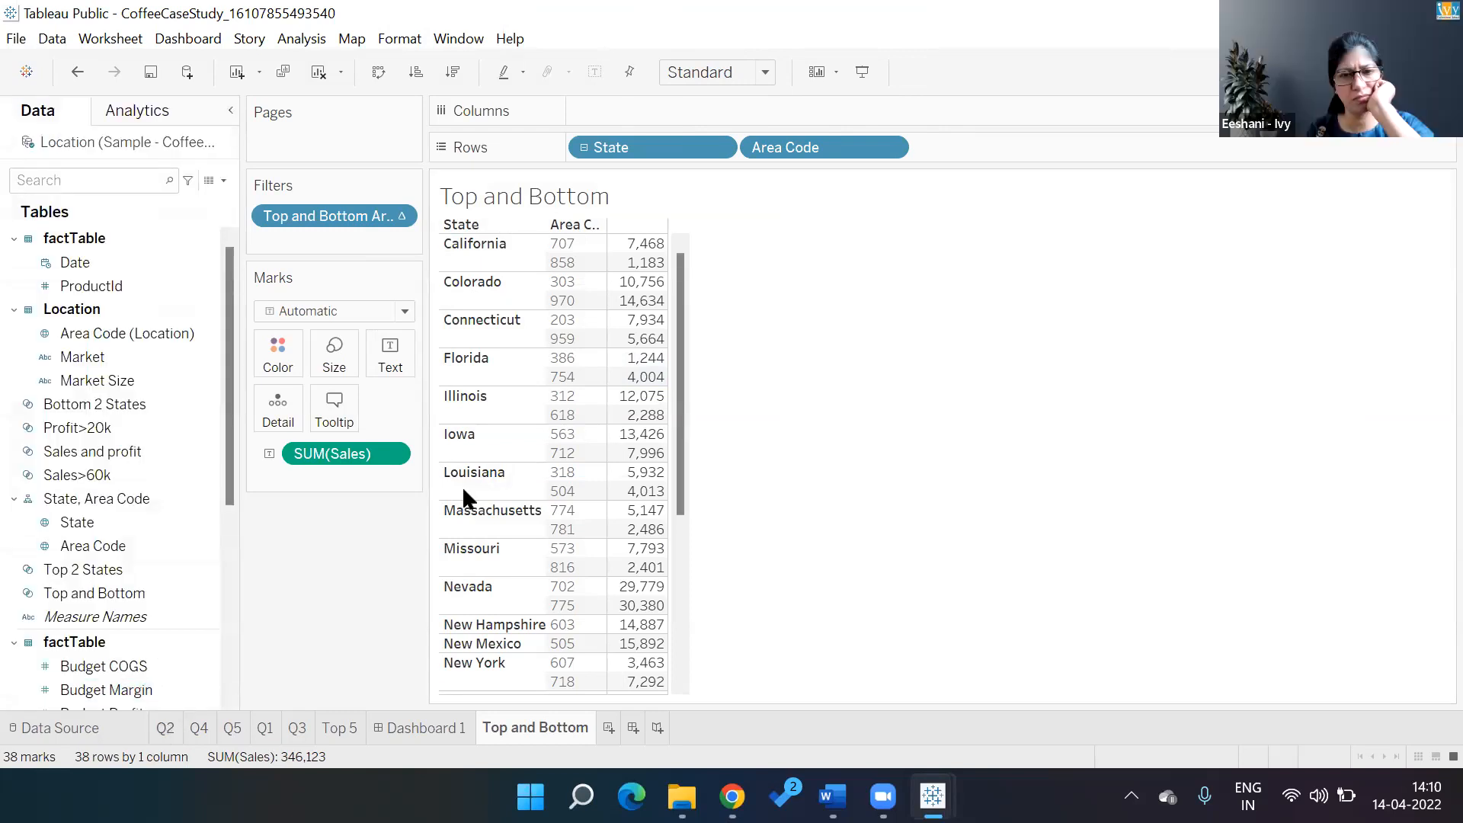
# Move the Q1 sheet ahead of Q2, then open the Coffee Case STudy questions PDF
pyautogui.hotkey('ctrl', 'Tab')
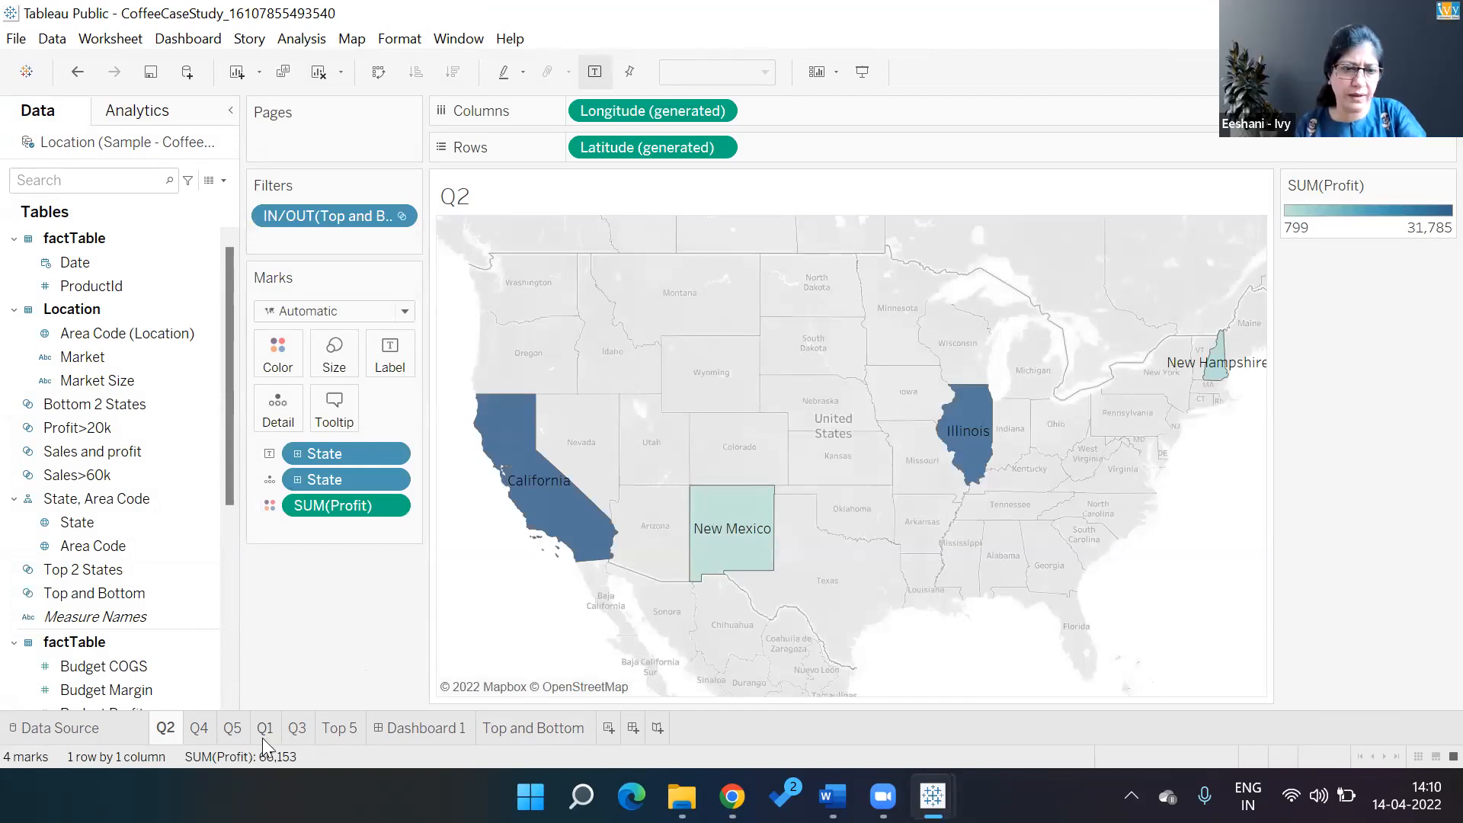
pyautogui.moveTo(262, 734); pyautogui.dragTo(151, 735)
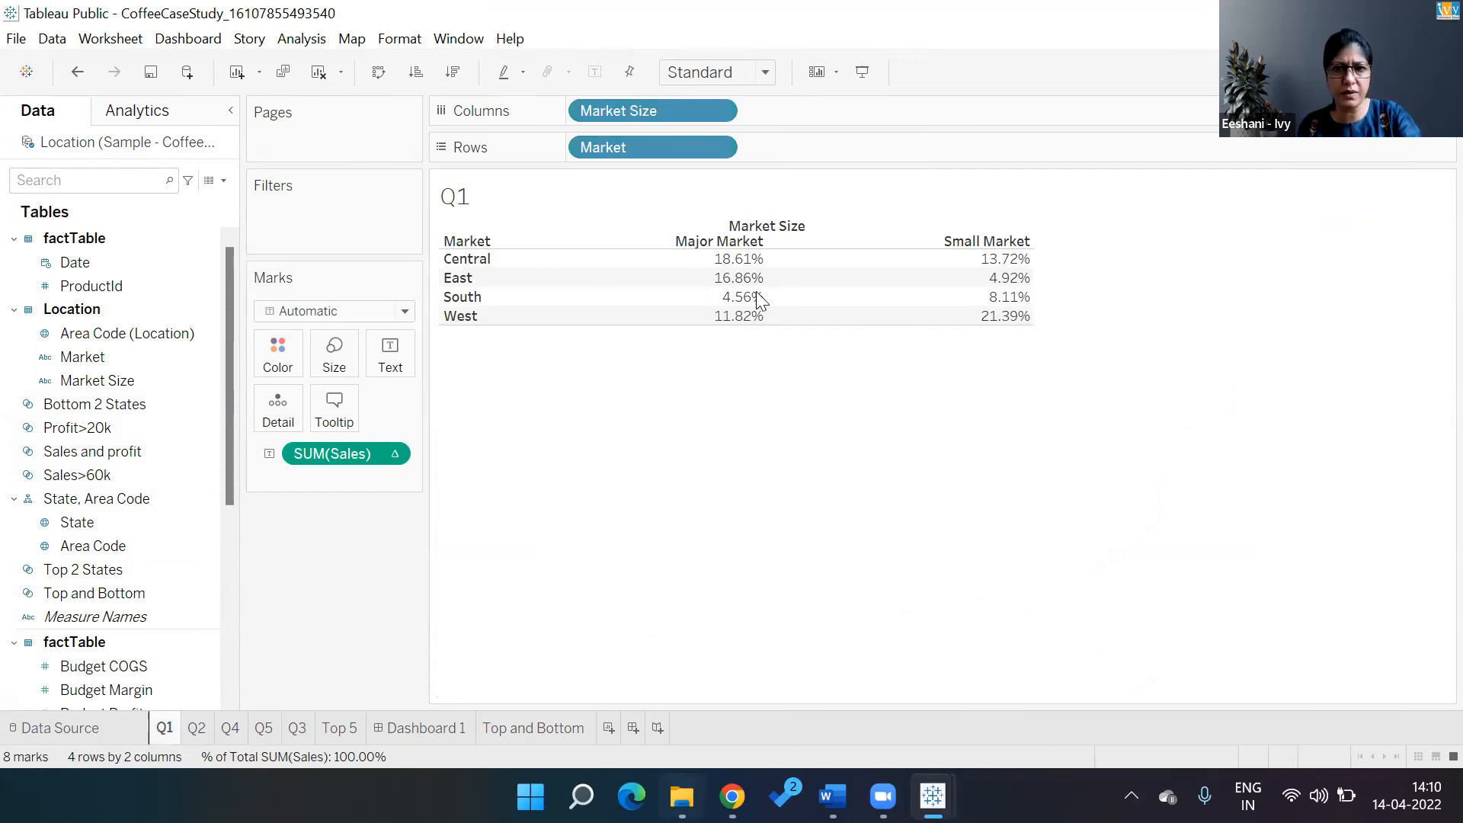
pyautogui.press('super+e')
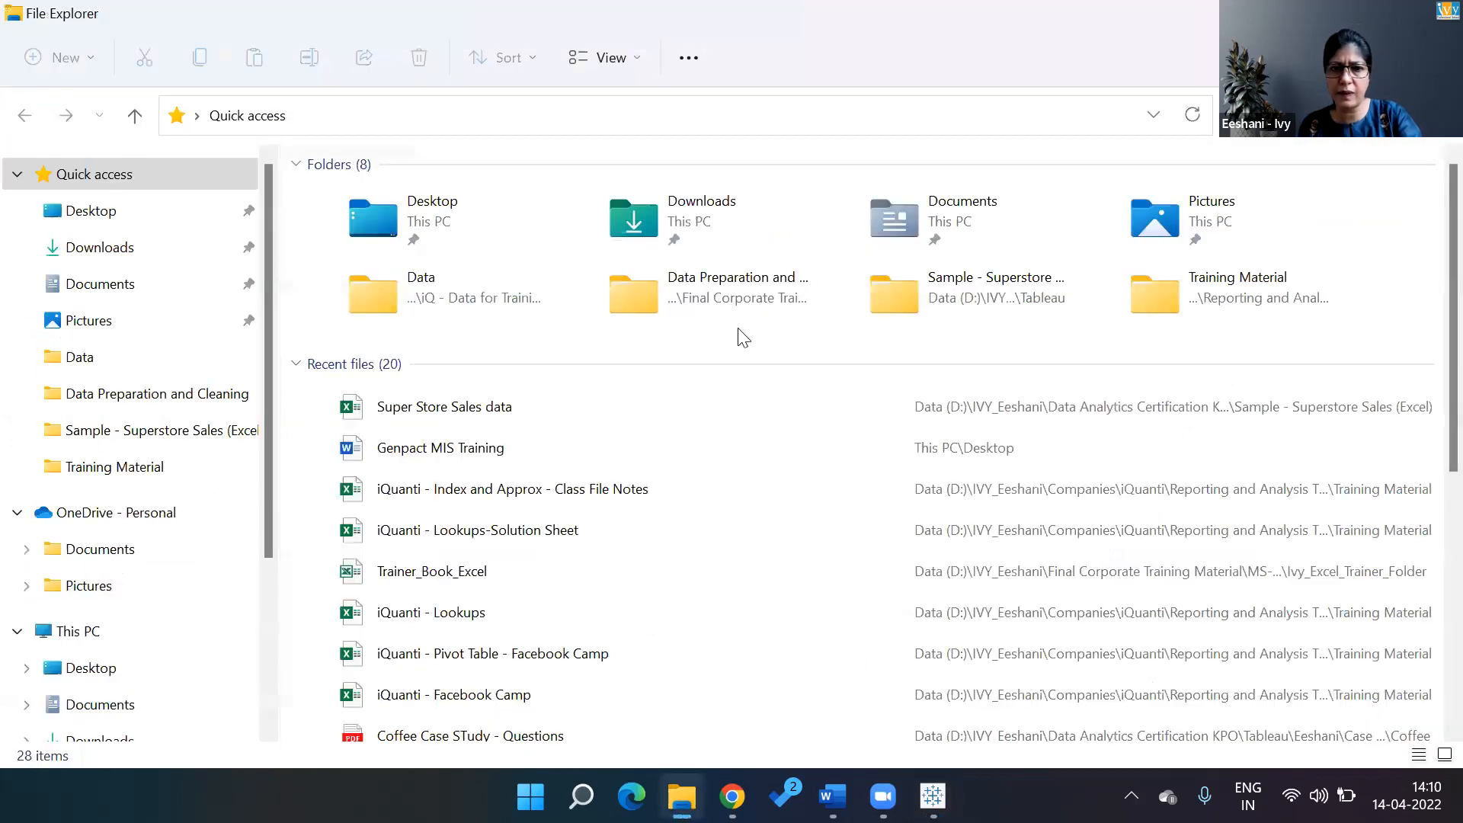
pyautogui.doubleClick(426, 732)
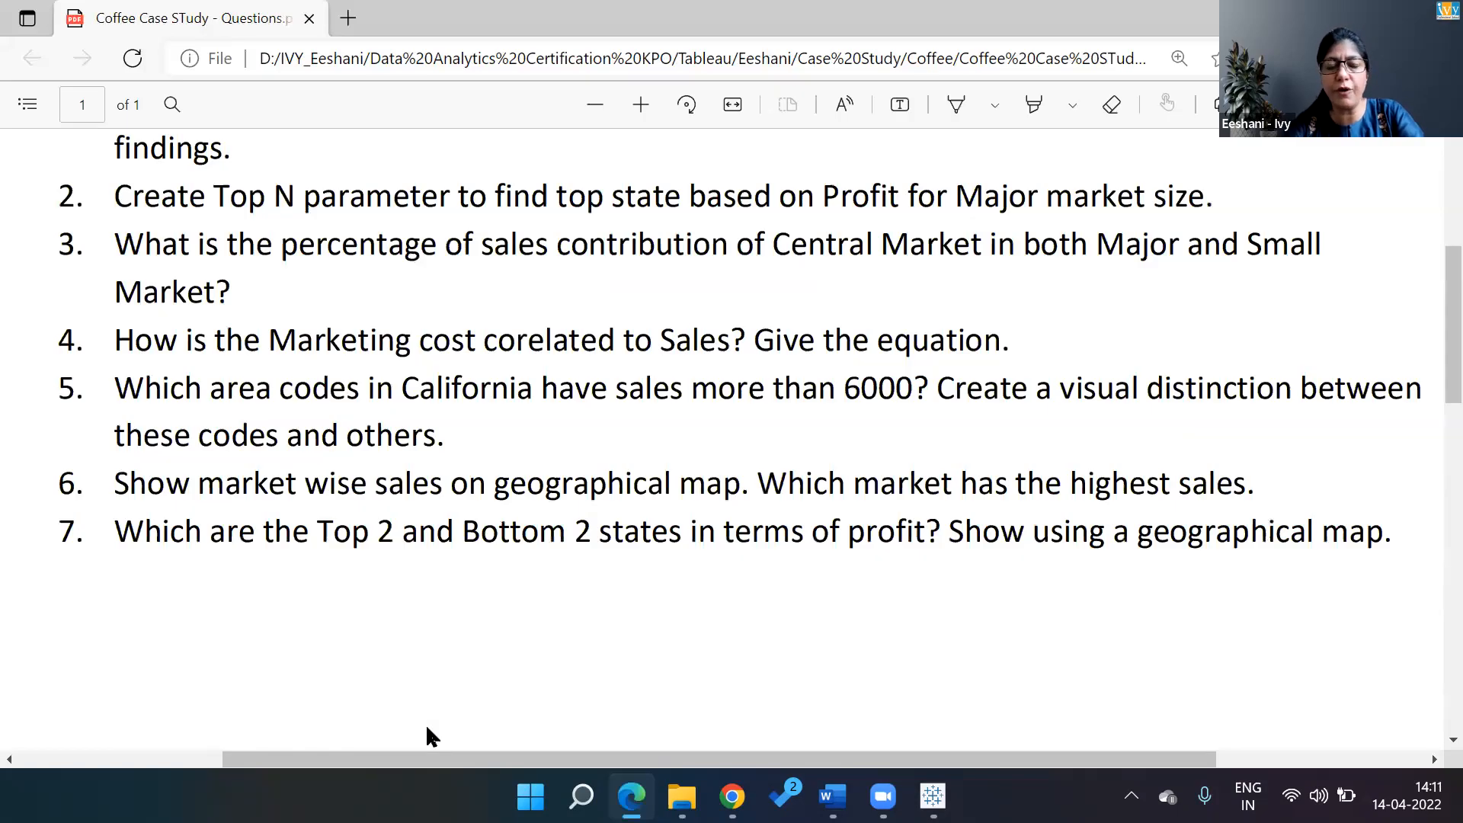
# Scroll the questions PDF up to question 1 and switch back to the Tableau workbook
pyautogui.scroll(2, 427, 728)
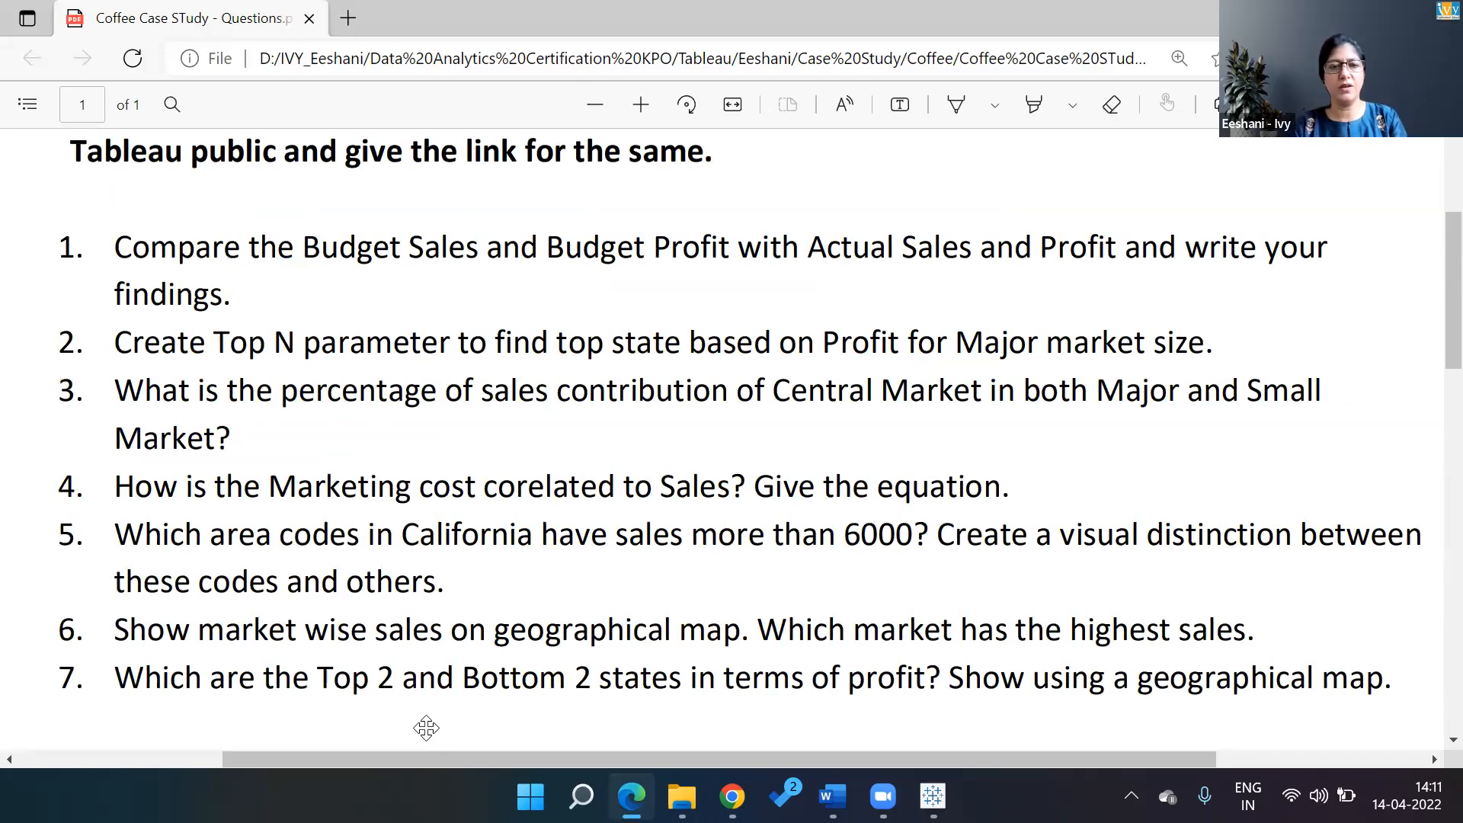
pyautogui.hotkey('alt', 'Tab')
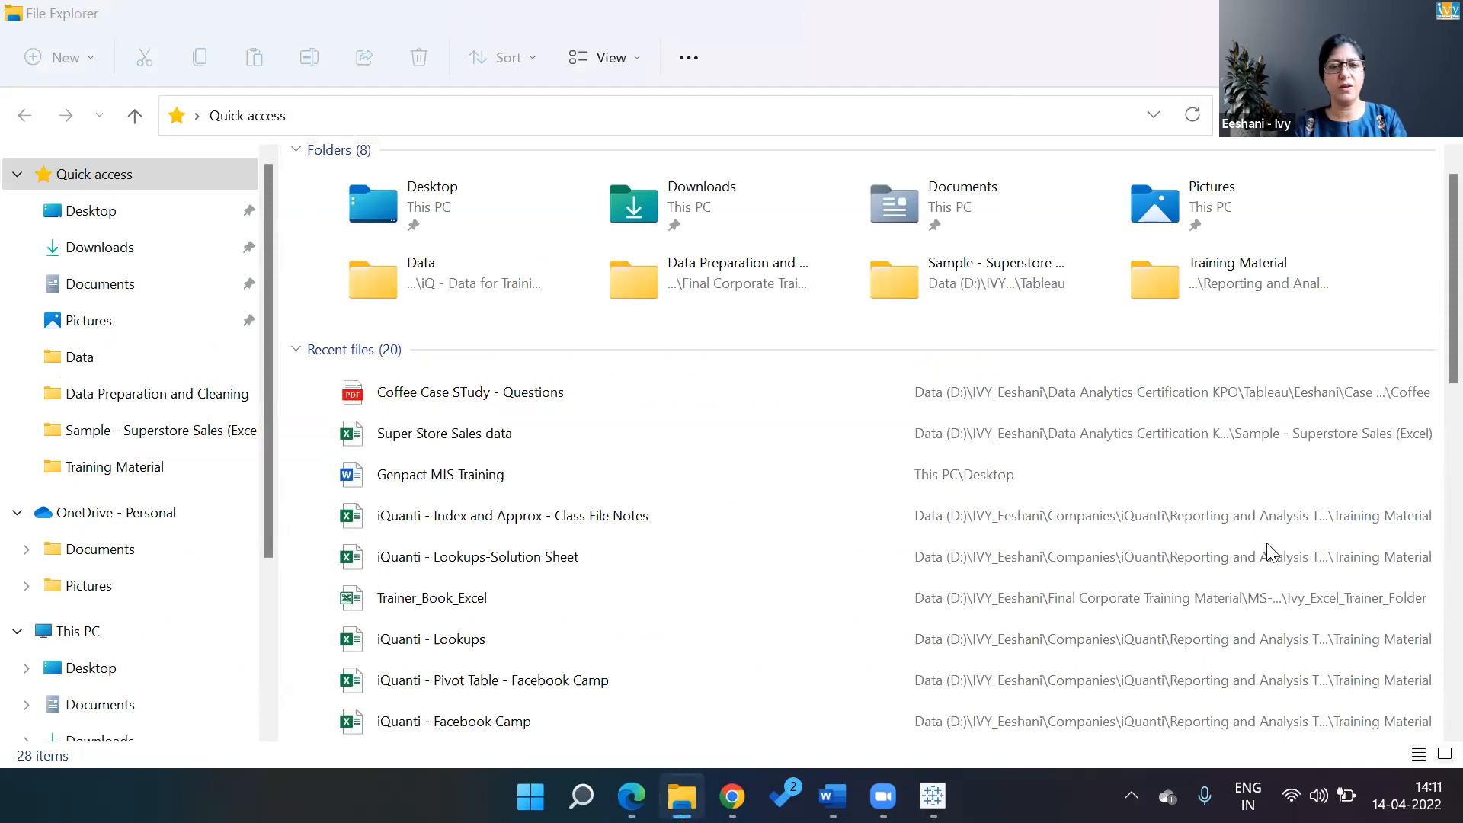
pyautogui.hotkey('alt', 'Tab')
pyautogui.hotkey('alt', 'Tab')
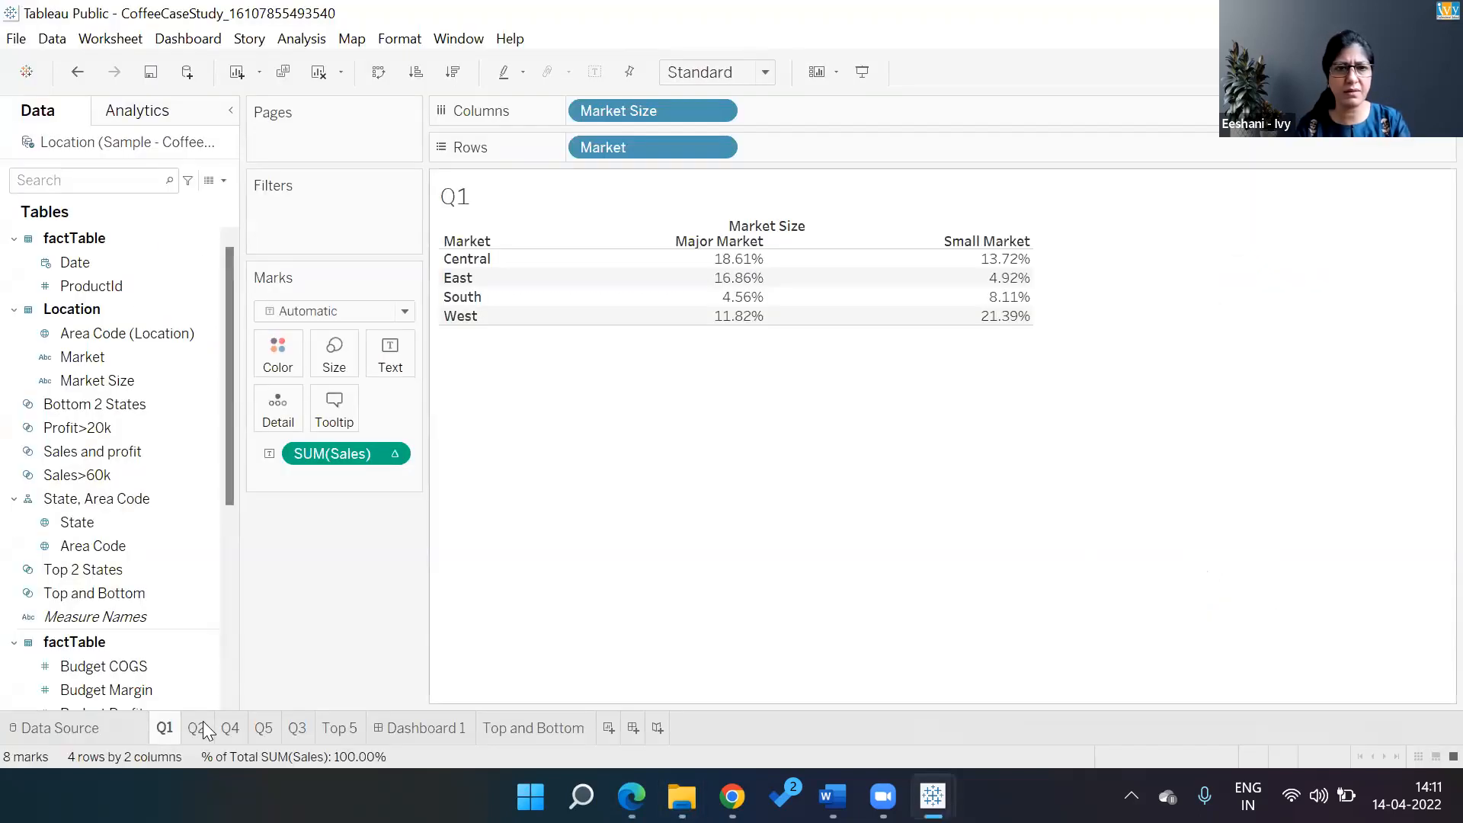
# Browse the Q2, Top 5 and Dashboard 1 sheets, then add new blank worksheet Sheet 8
pyautogui.click(201, 725)
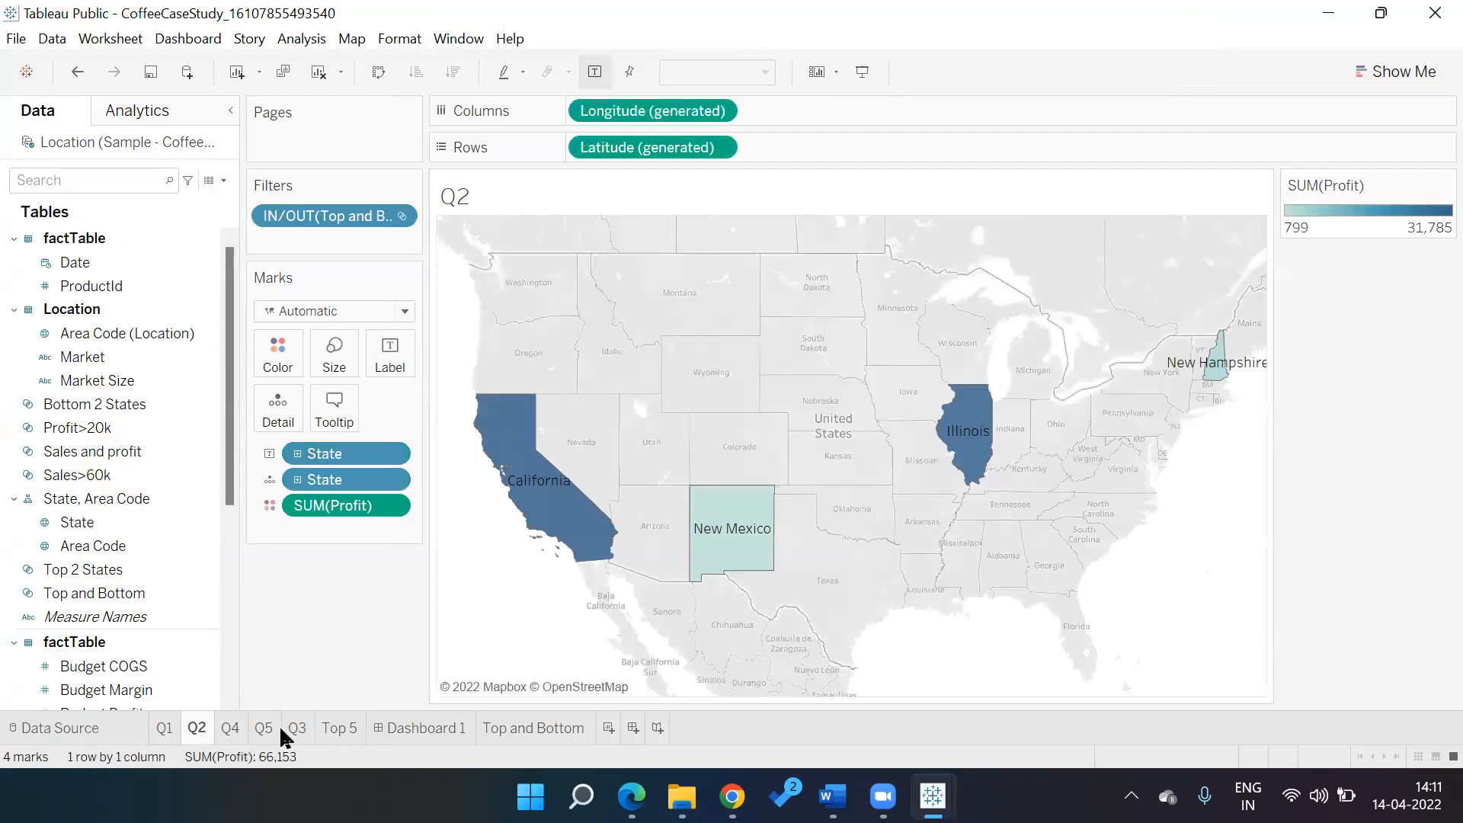
pyautogui.hotkey('ctrl', 'Tab')
pyautogui.hotkey('ctrl', 'Tab')
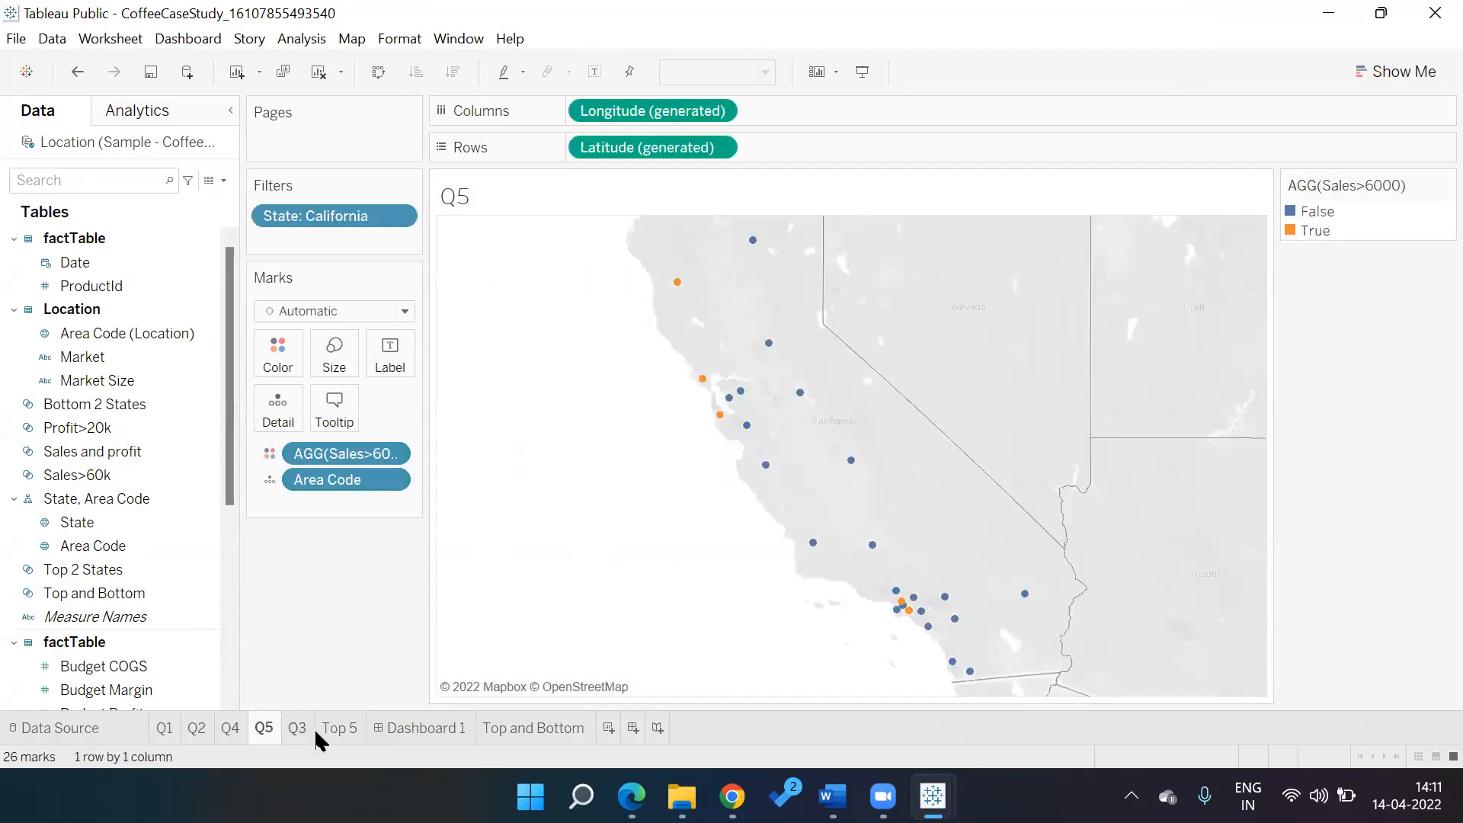
pyautogui.click(339, 729)
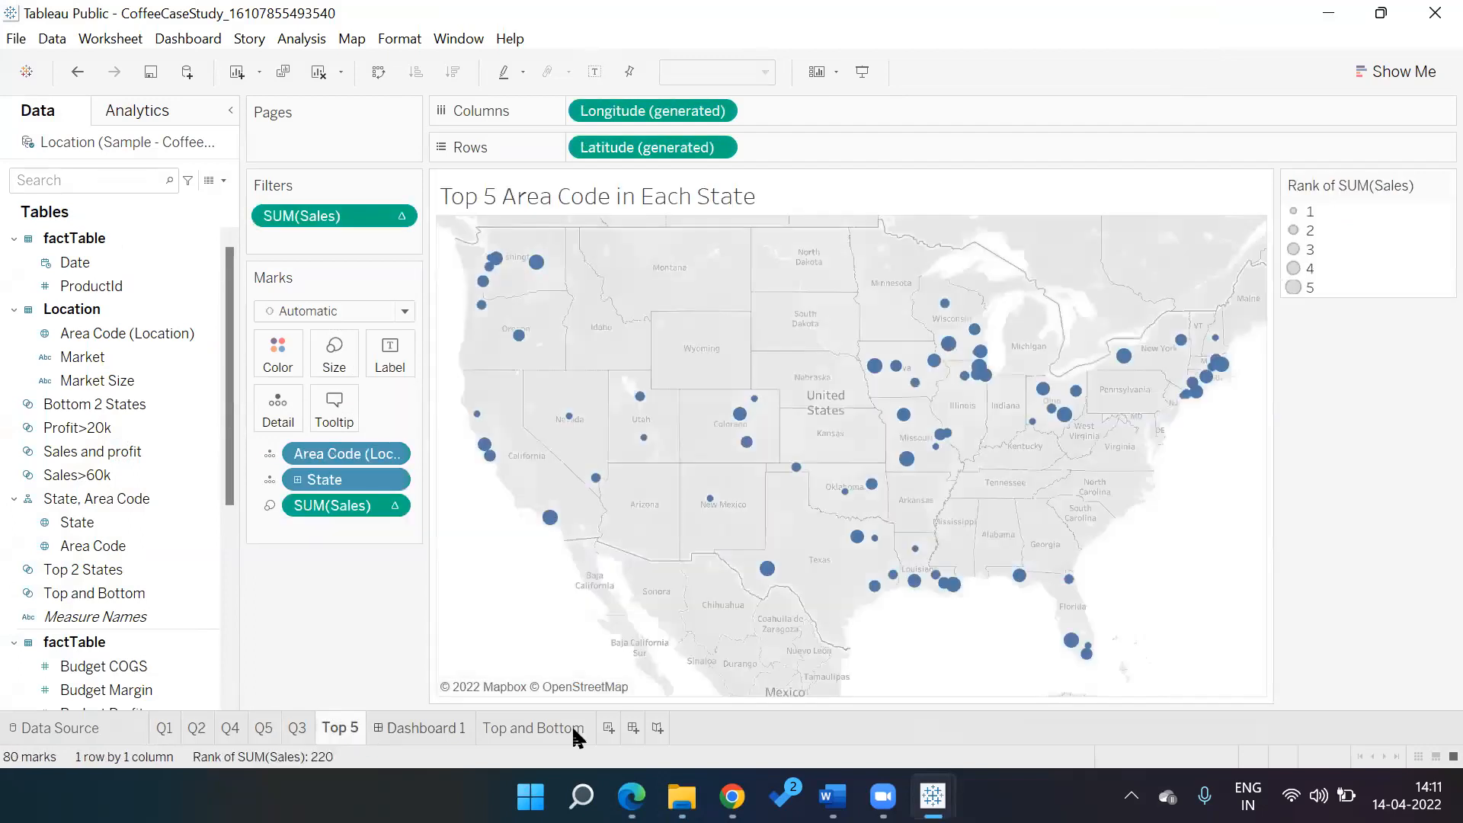
pyautogui.hotkey('ctrl', 'Tab')
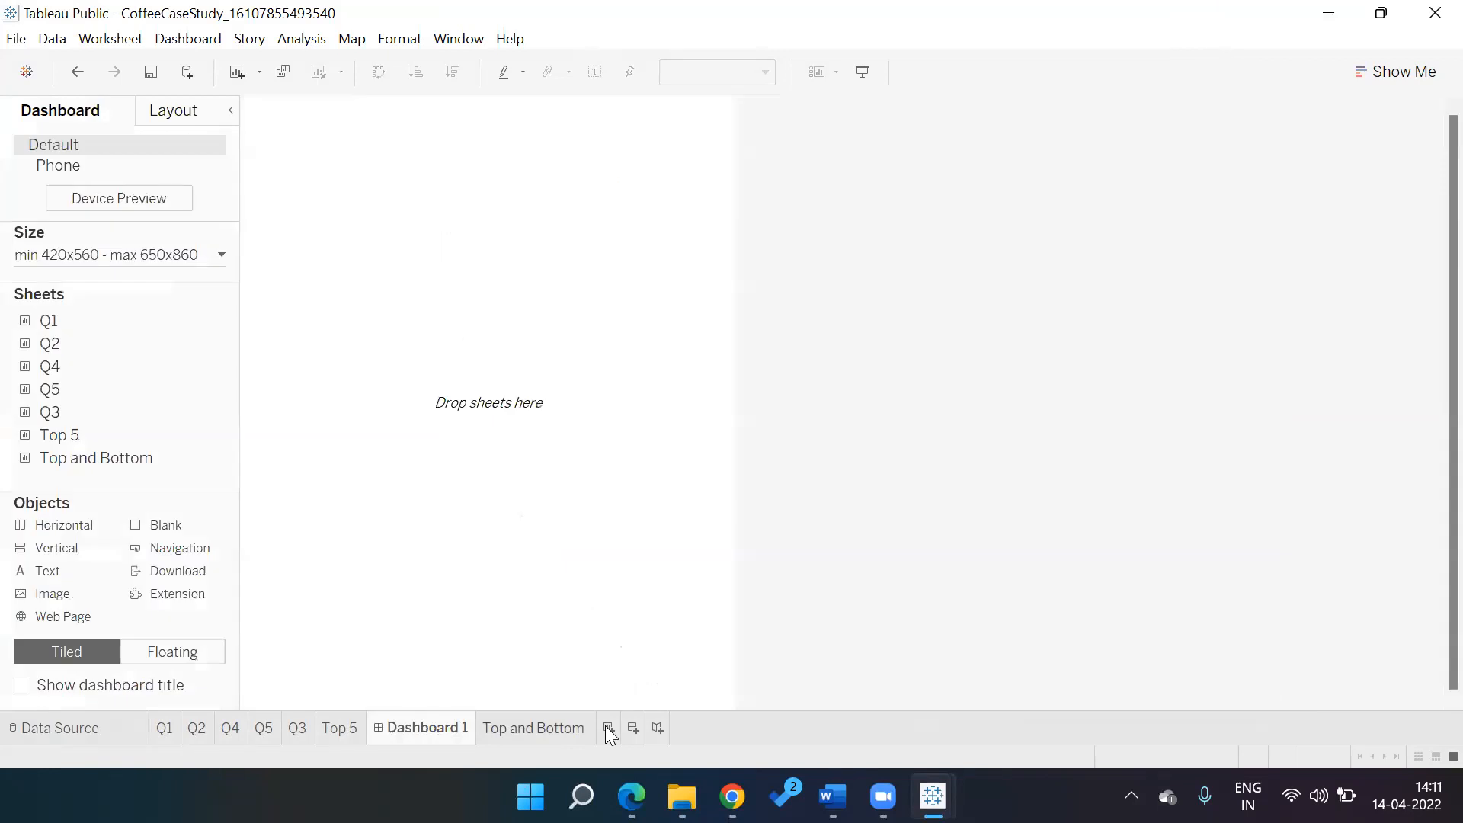
pyautogui.click(607, 728)
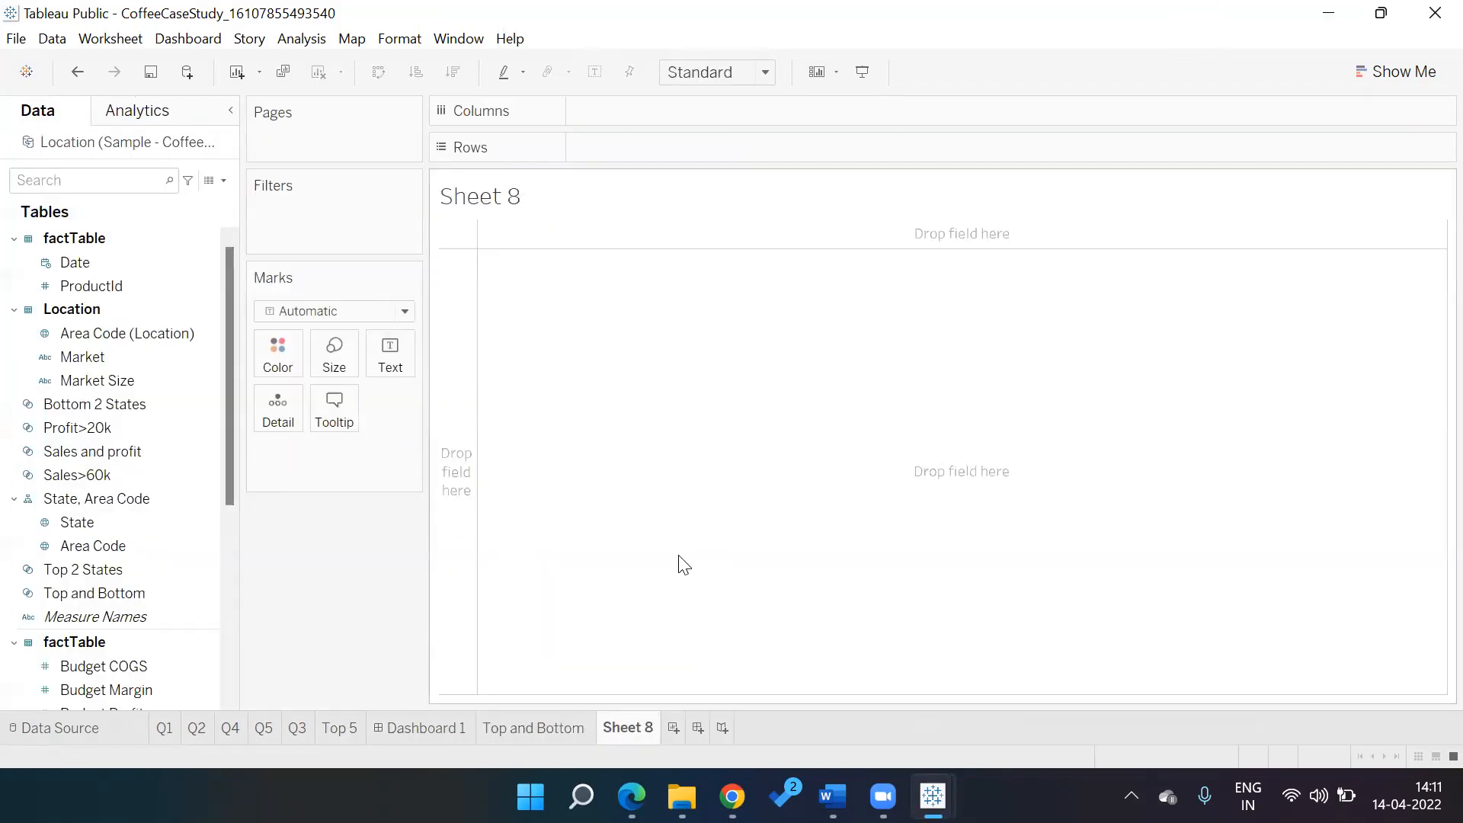
pyautogui.press('super+e')
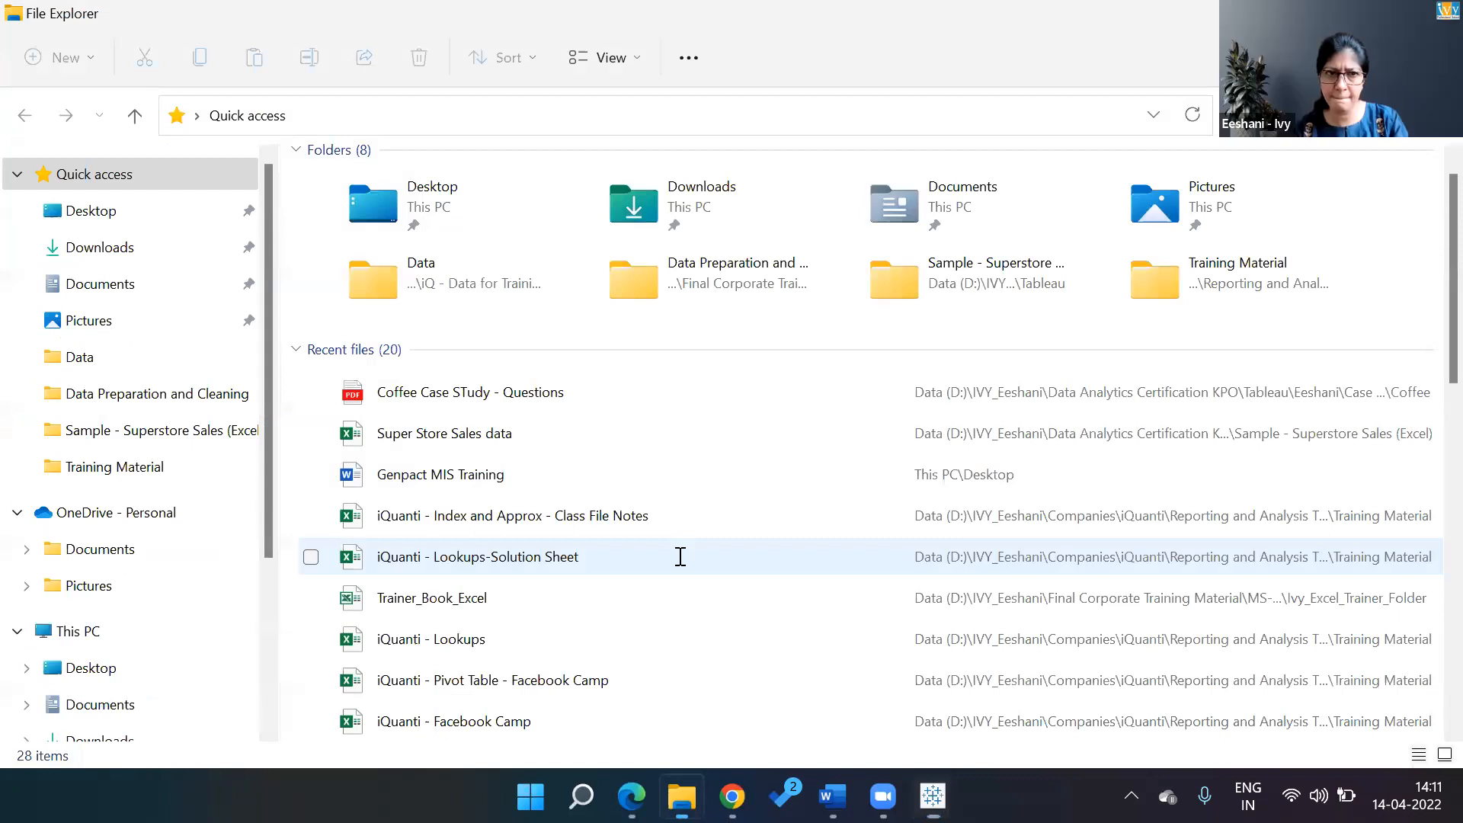
pyautogui.hotkey('alt', 'Tab')
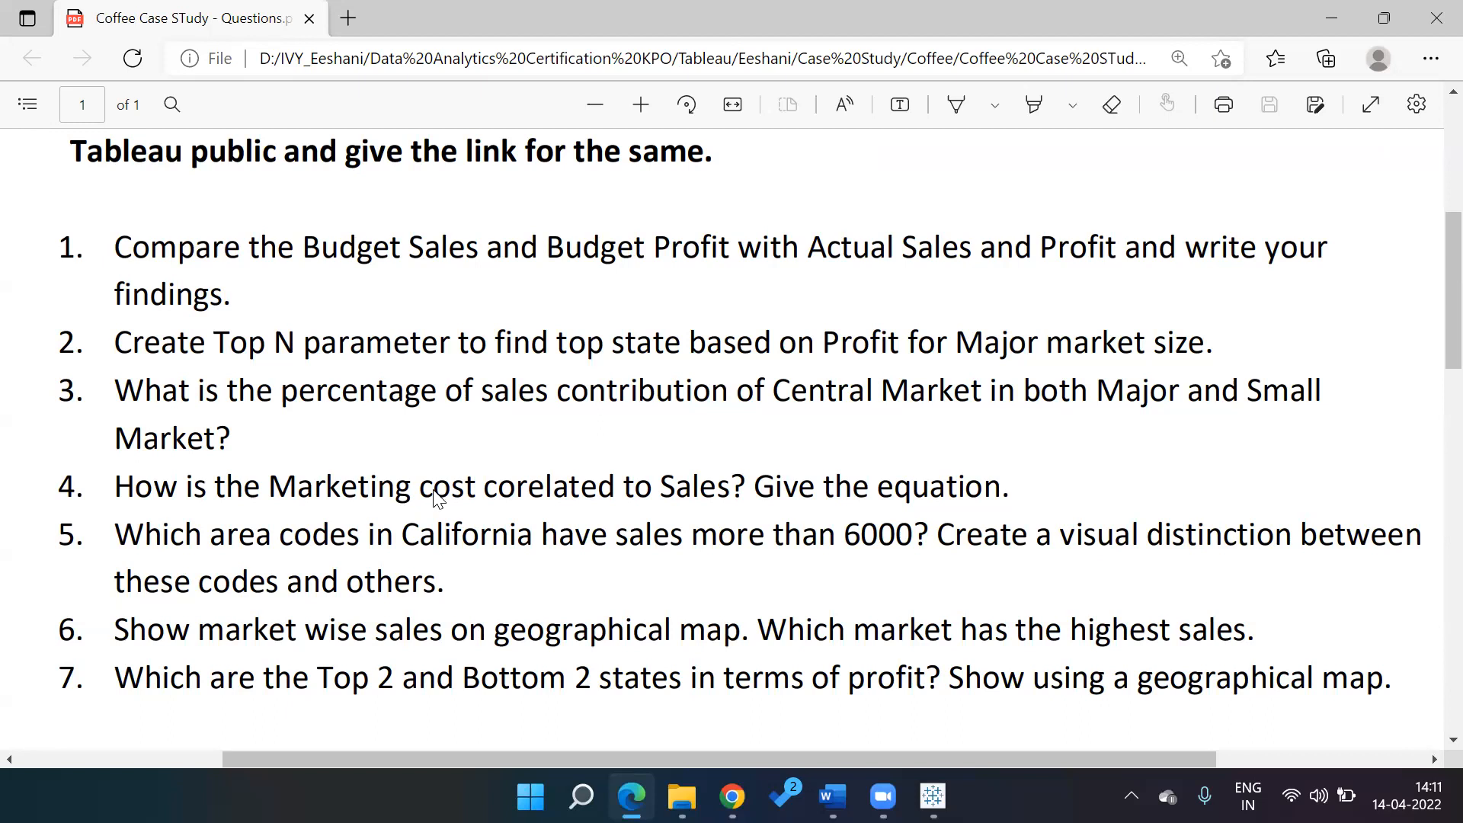
pyautogui.hotkey('alt', 'Tab')
pyautogui.hotkey('alt', 'Tab')
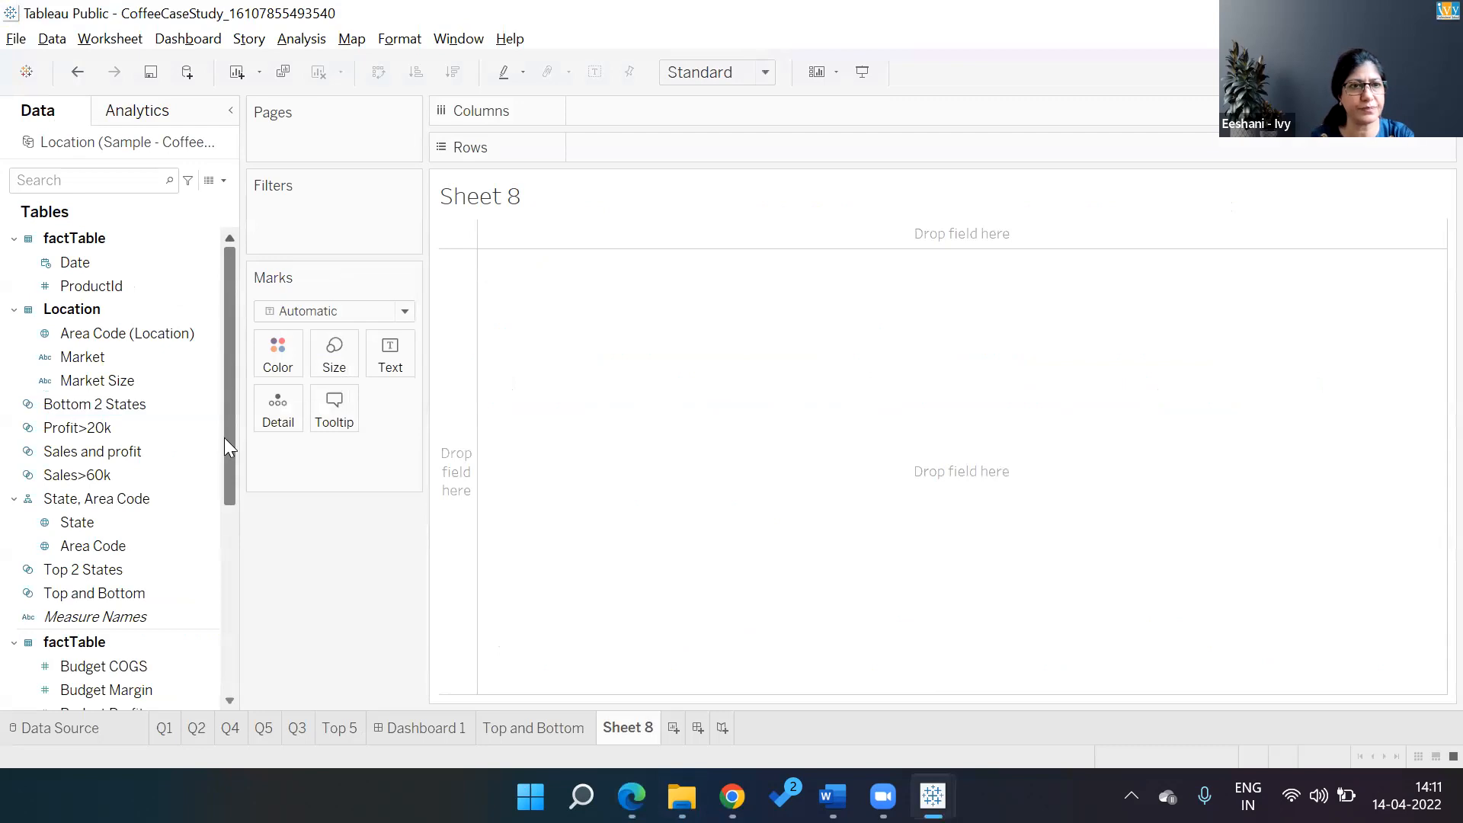
# Search the fields for 'product' and put ProductId on the rows
pyautogui.scroll(-5, 227, 525)
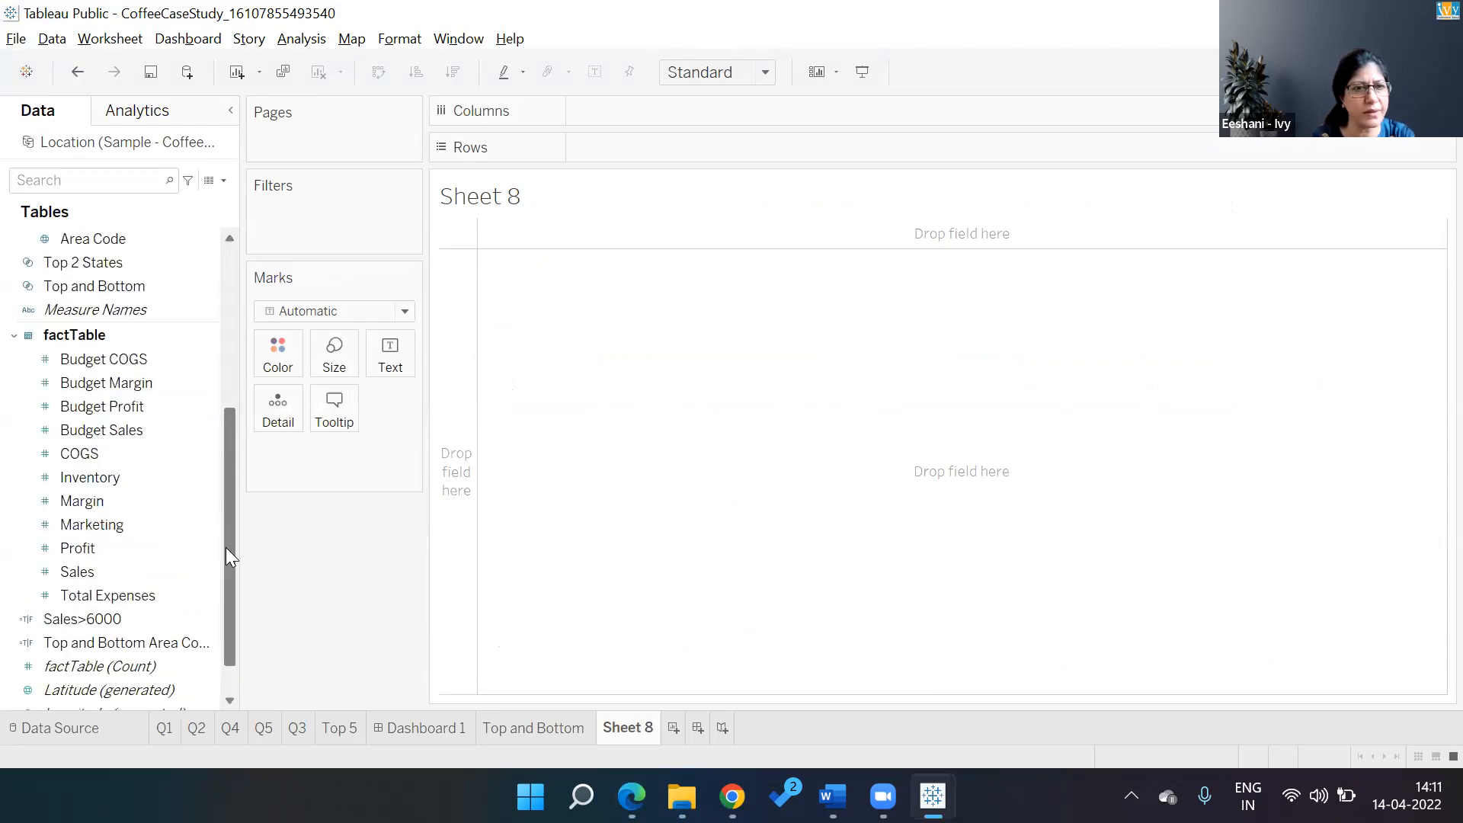
pyautogui.click(147, 181)
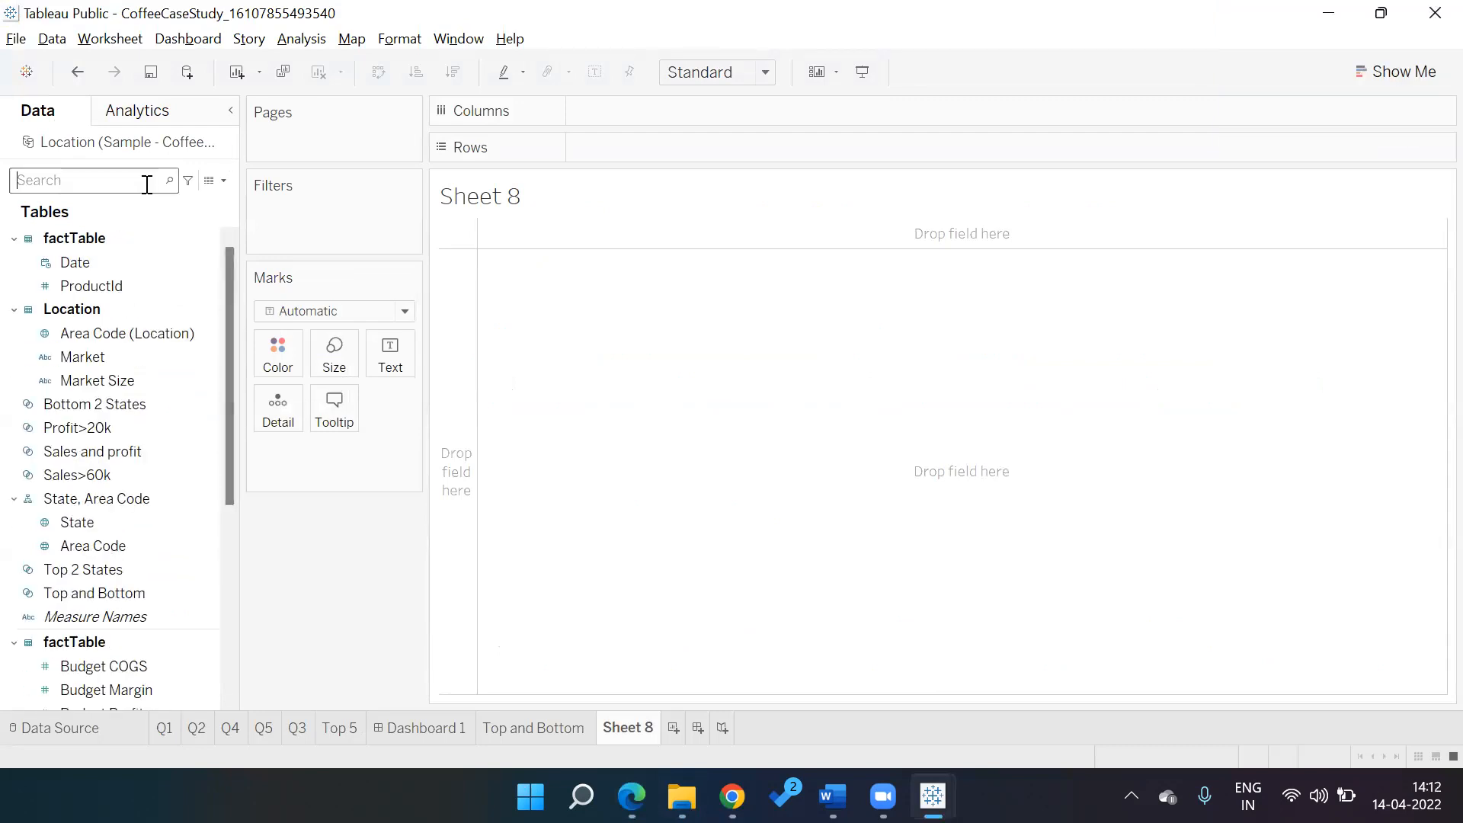
pyautogui.write('product')
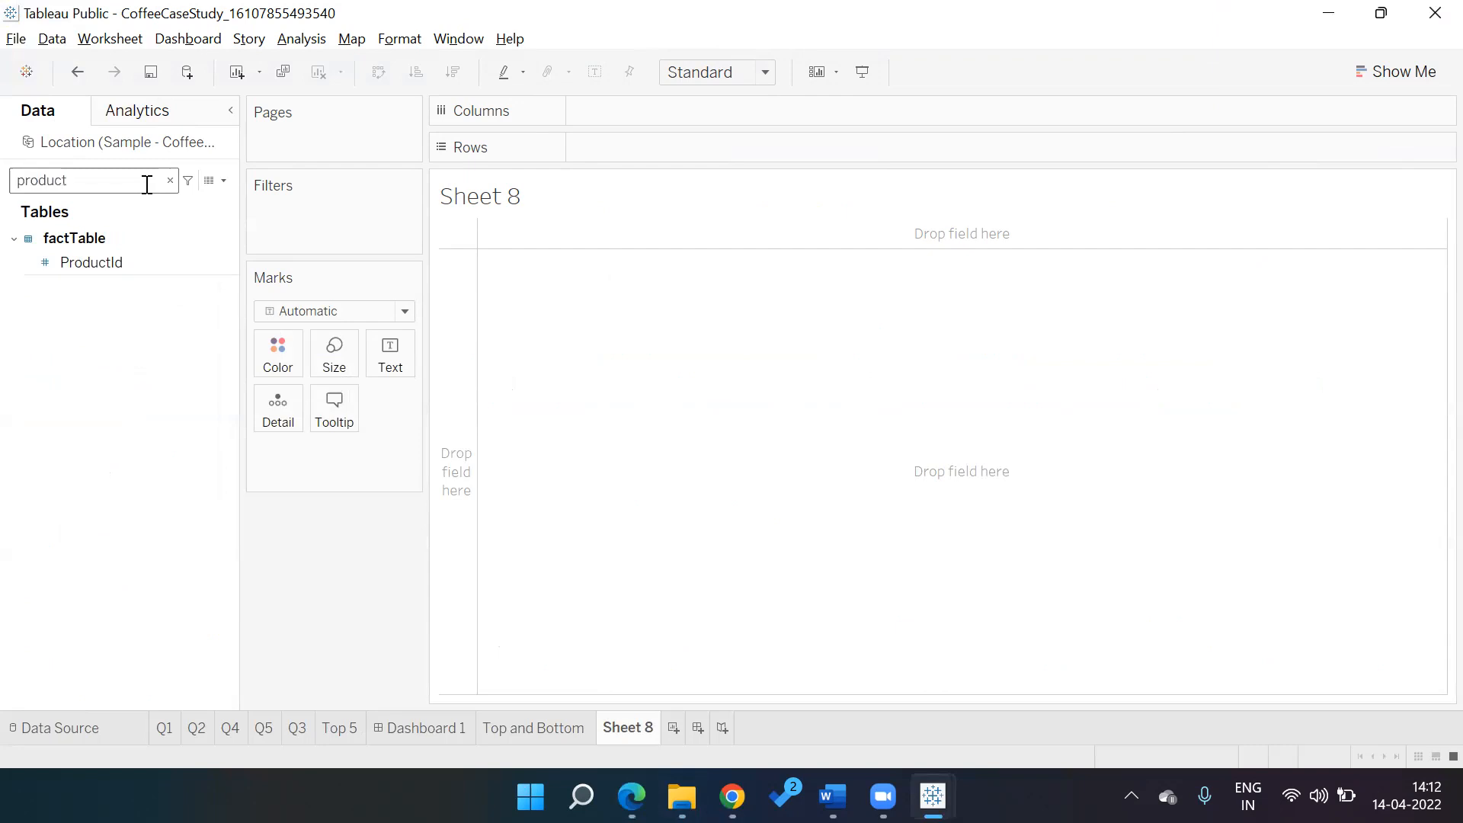
pyautogui.doubleClick(77, 263)
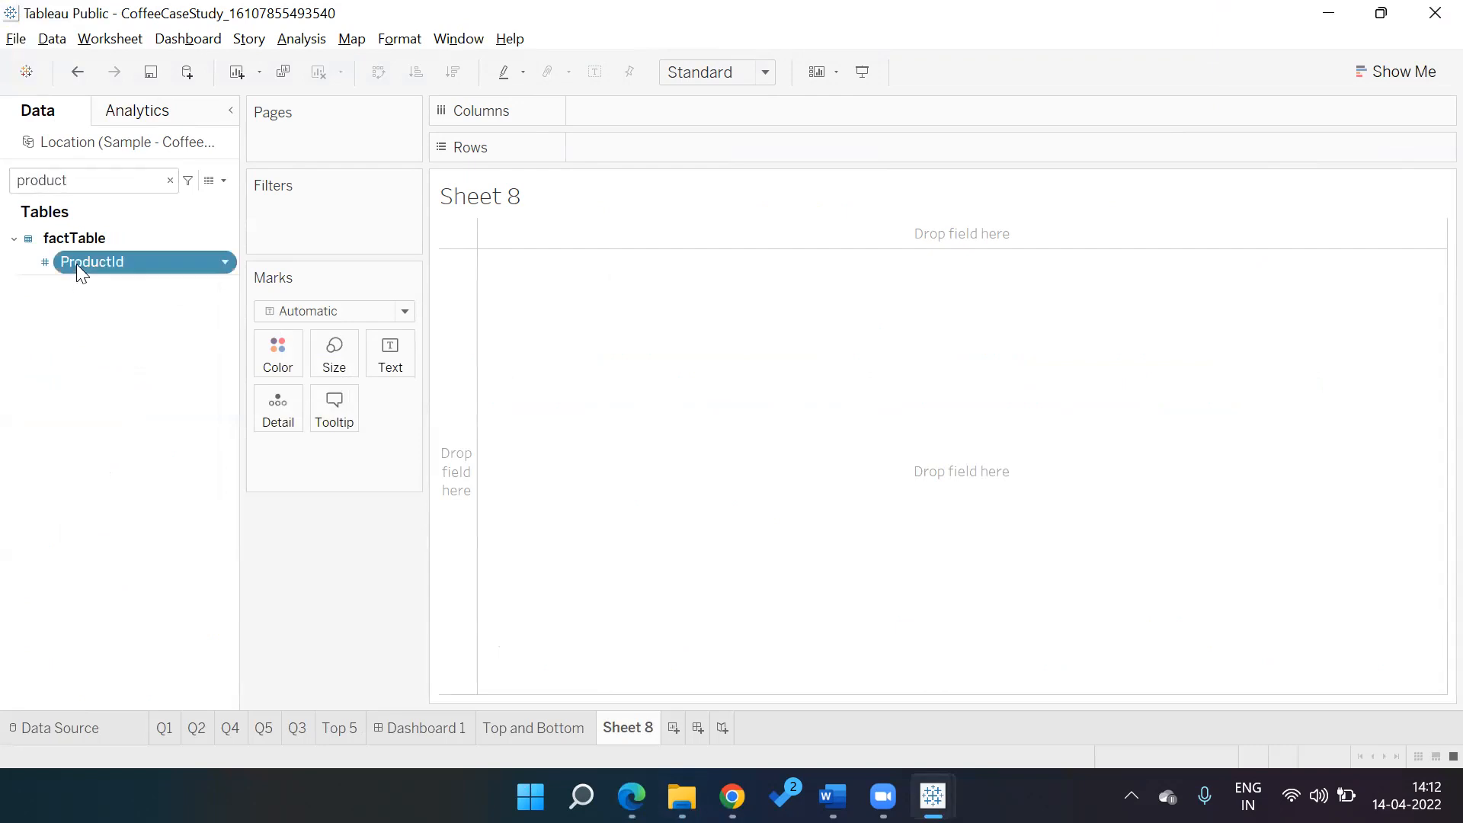
pyautogui.click(170, 181)
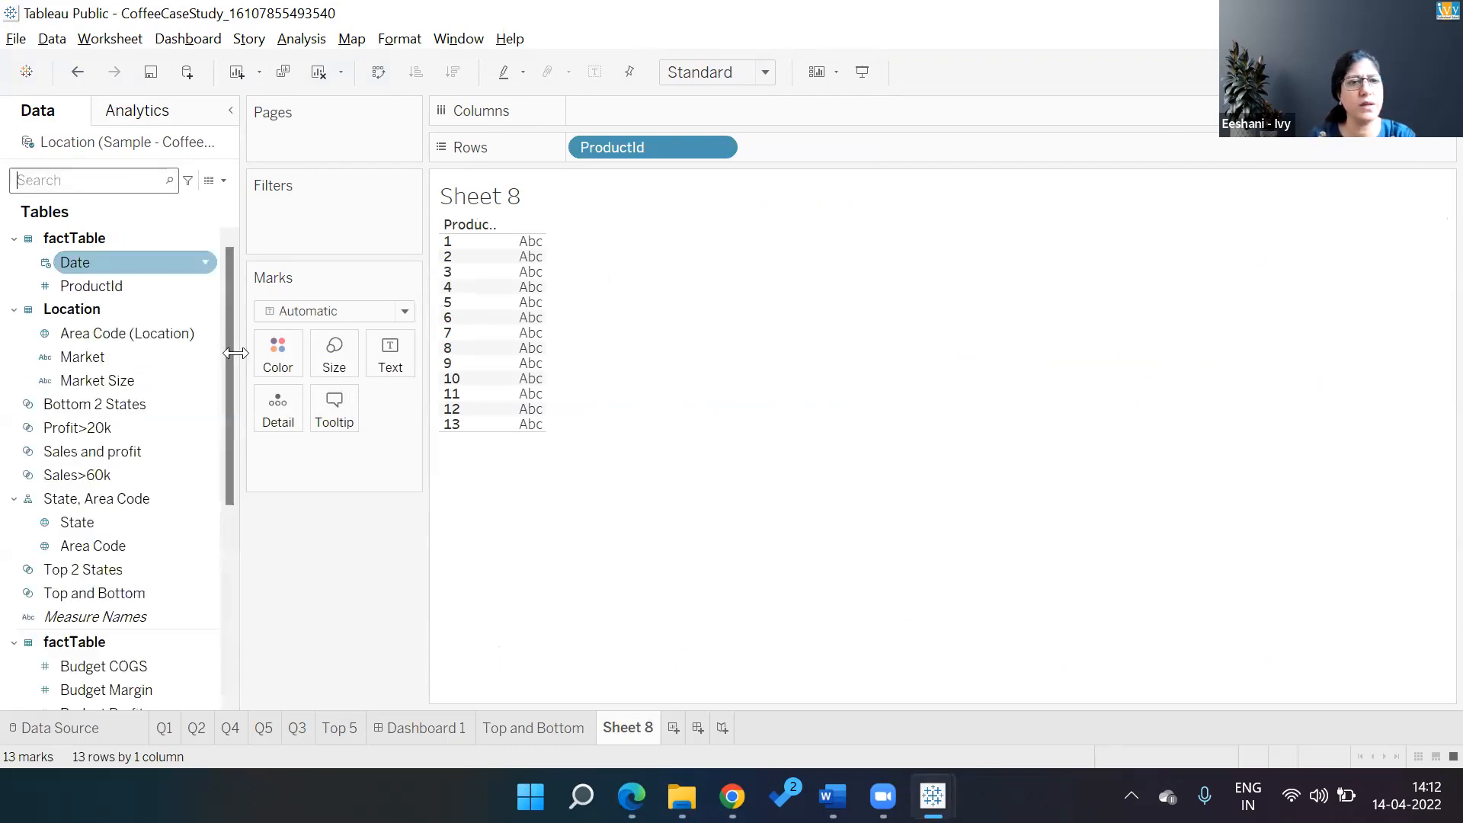
# Add Budget Profit, Budget Sales, Profit and Sales as table columns
pyautogui.click(228, 360)
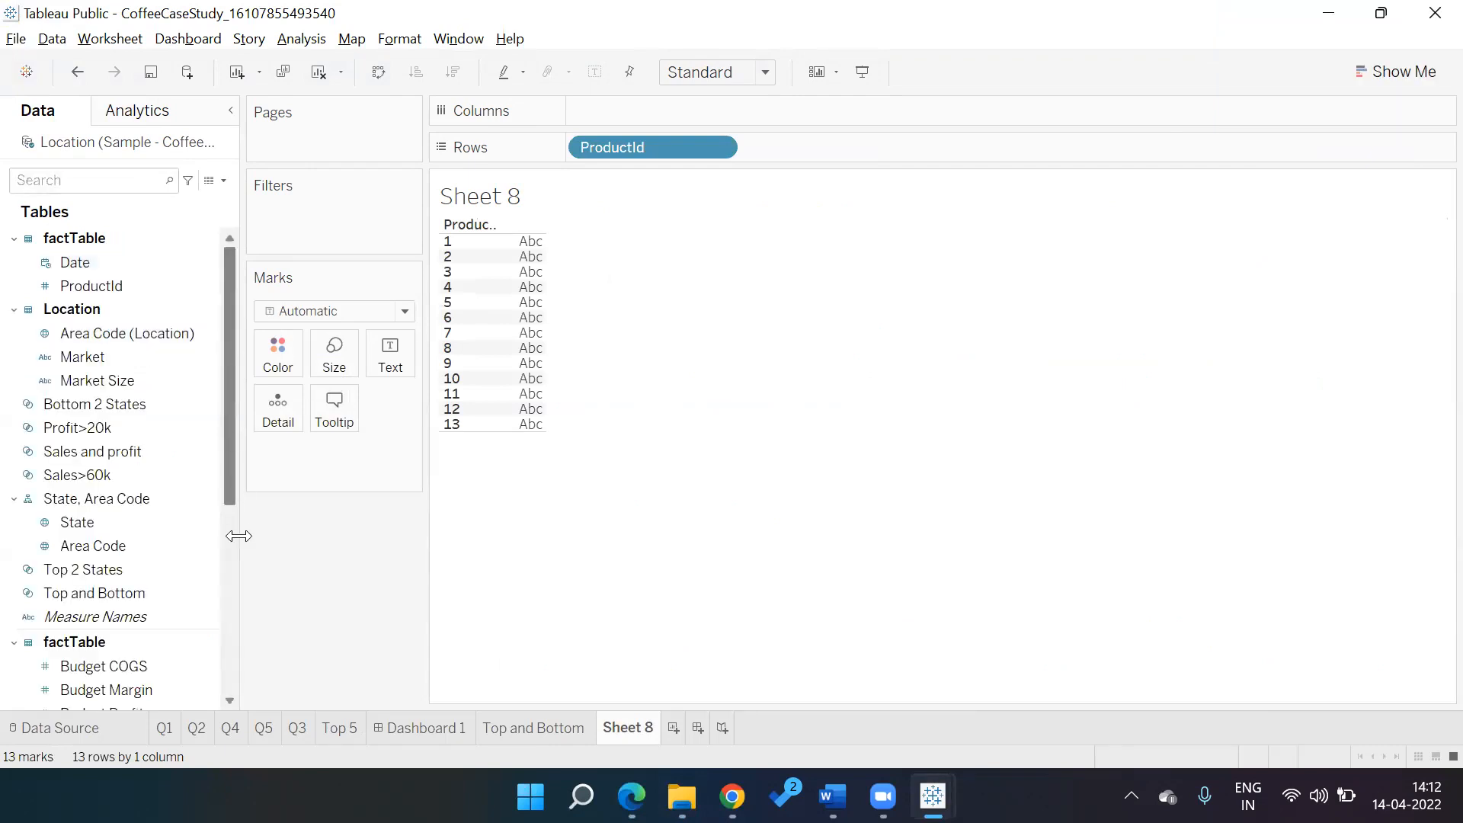
pyautogui.scroll(-2, 122, 533)
pyautogui.doubleClick(126, 596)
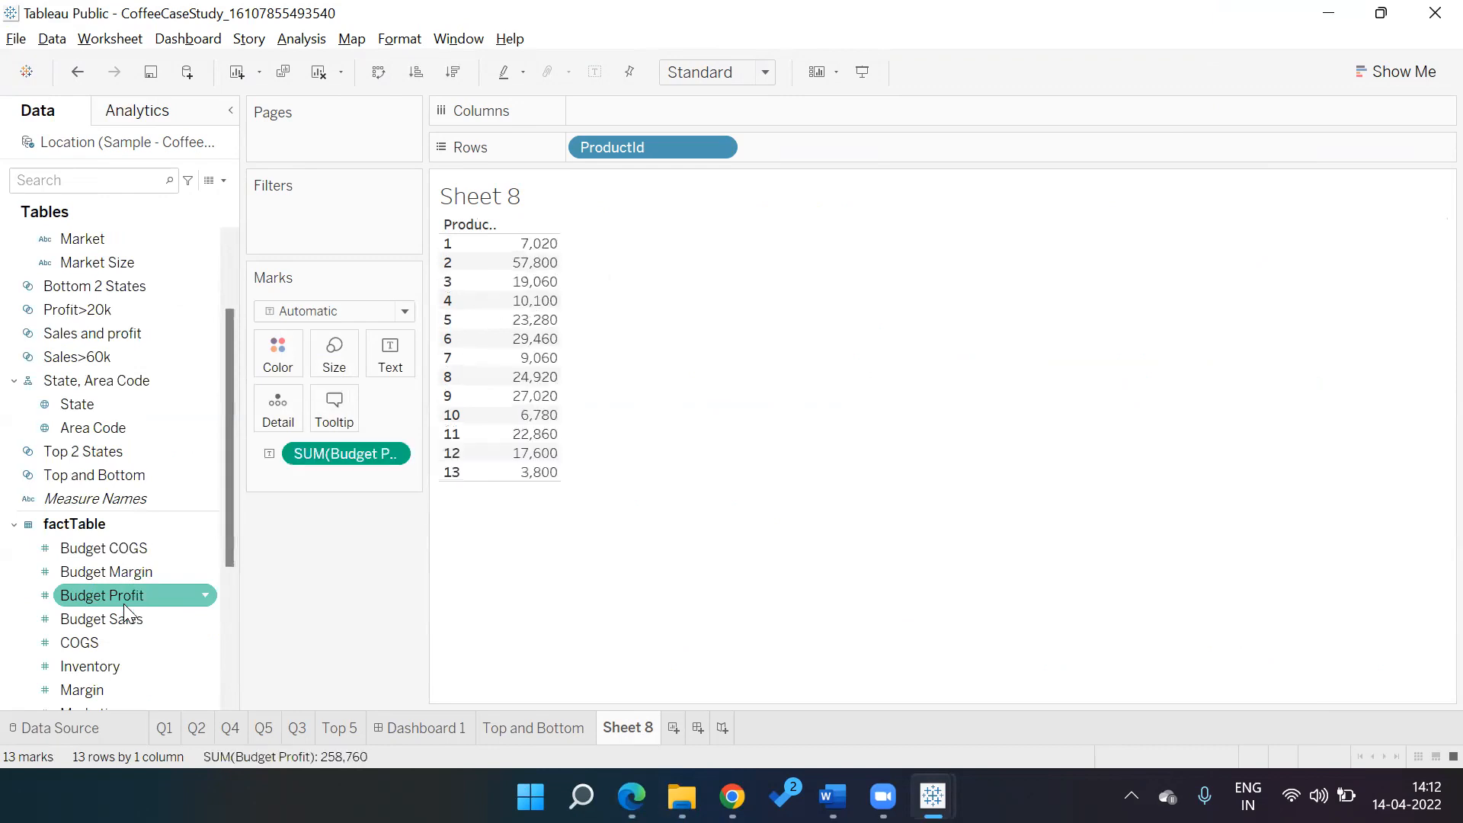
pyautogui.doubleClick(127, 617)
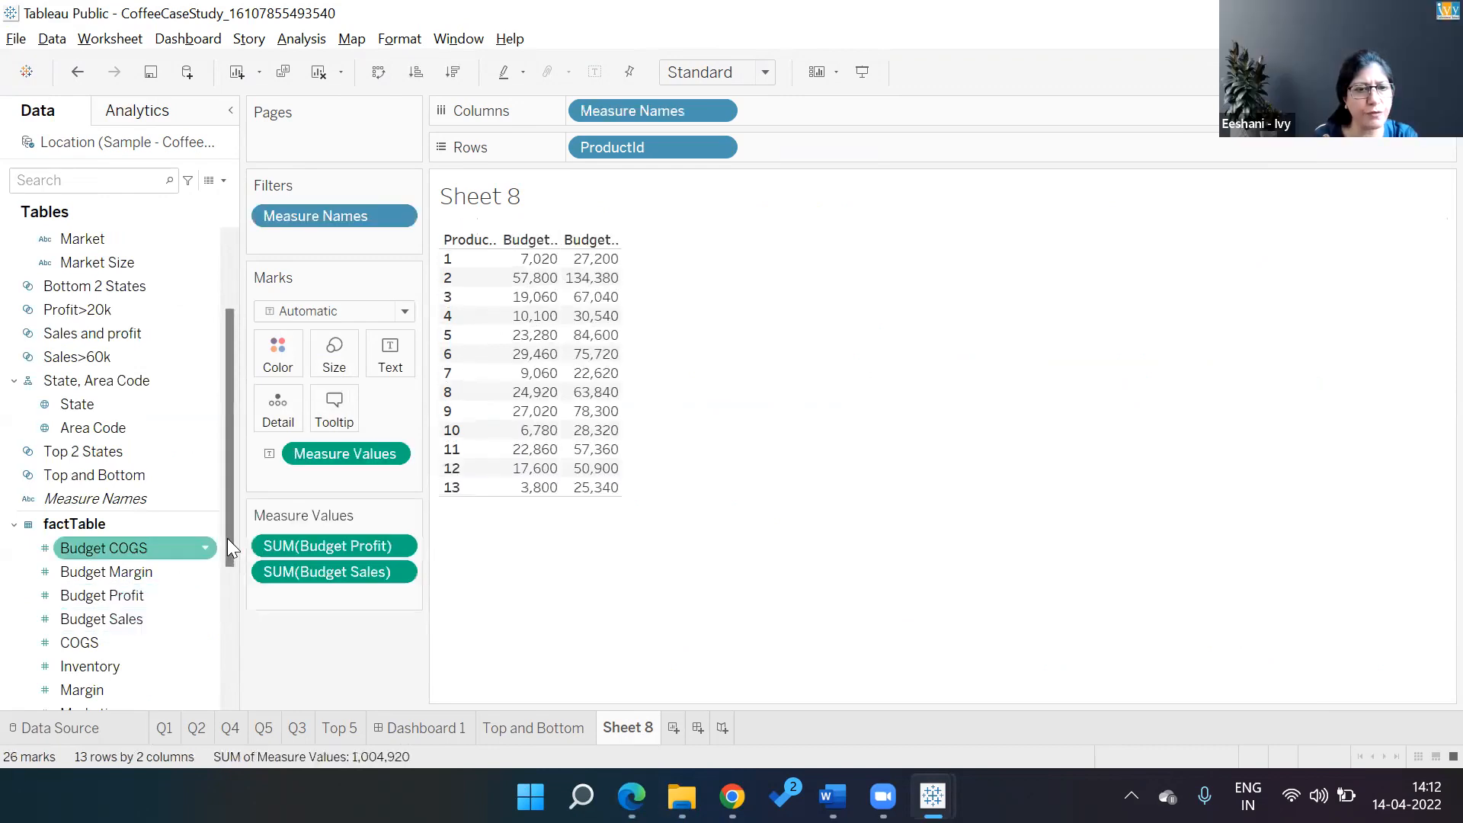
pyautogui.scroll(-3, 80, 598)
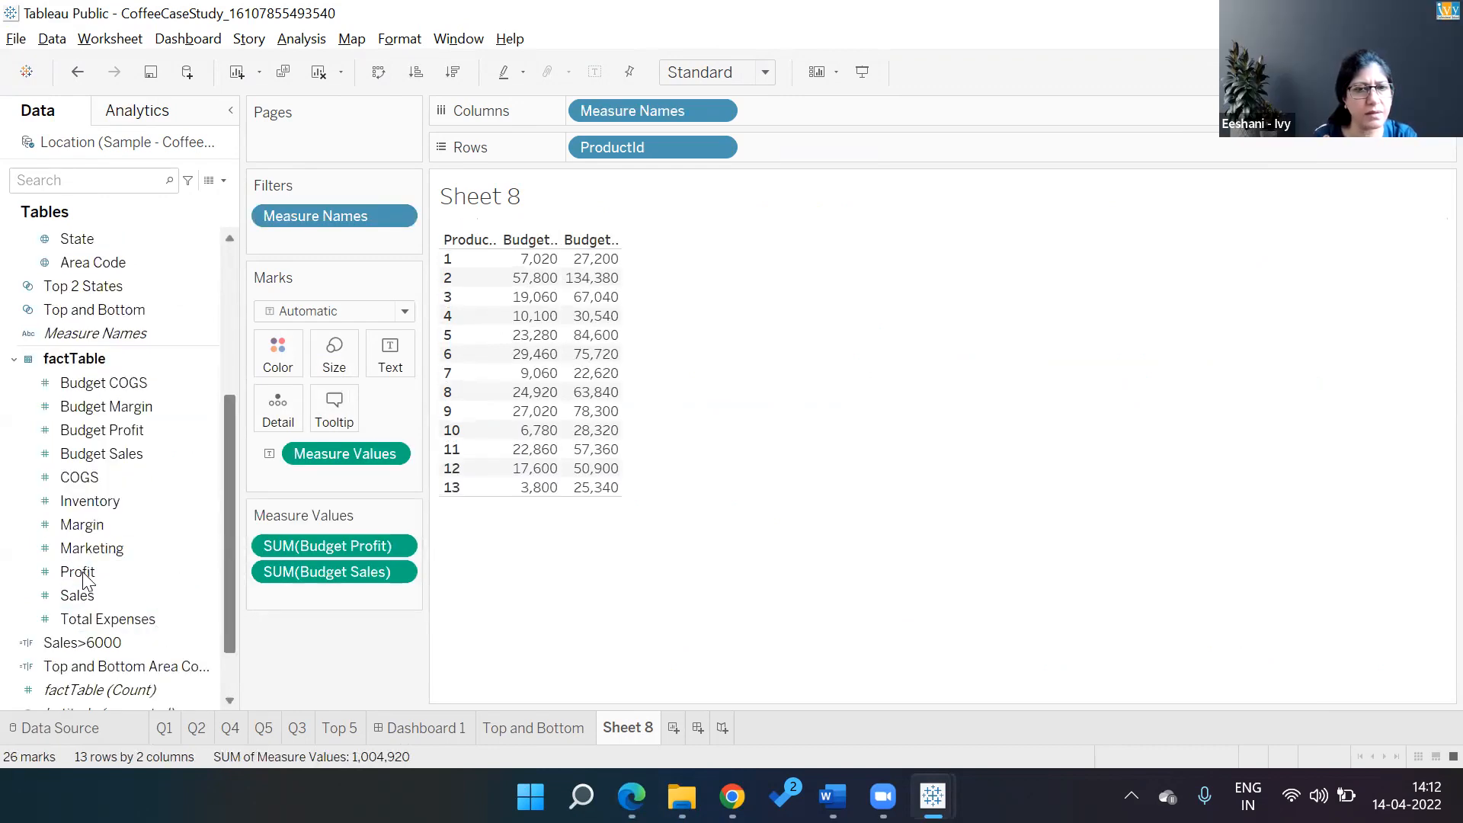
pyautogui.doubleClick(78, 572)
pyautogui.click(82, 600)
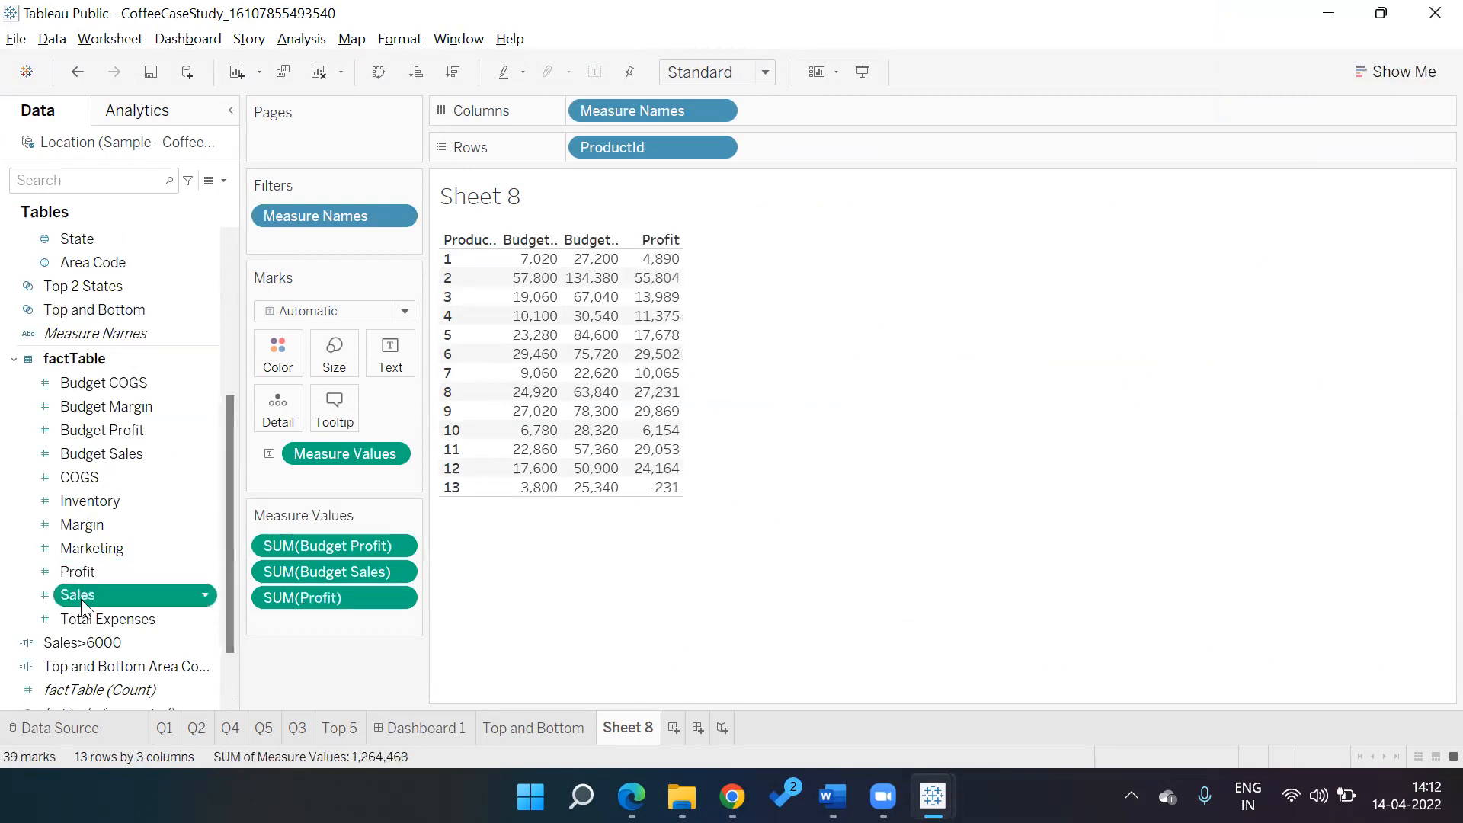
pyautogui.doubleClick(82, 601)
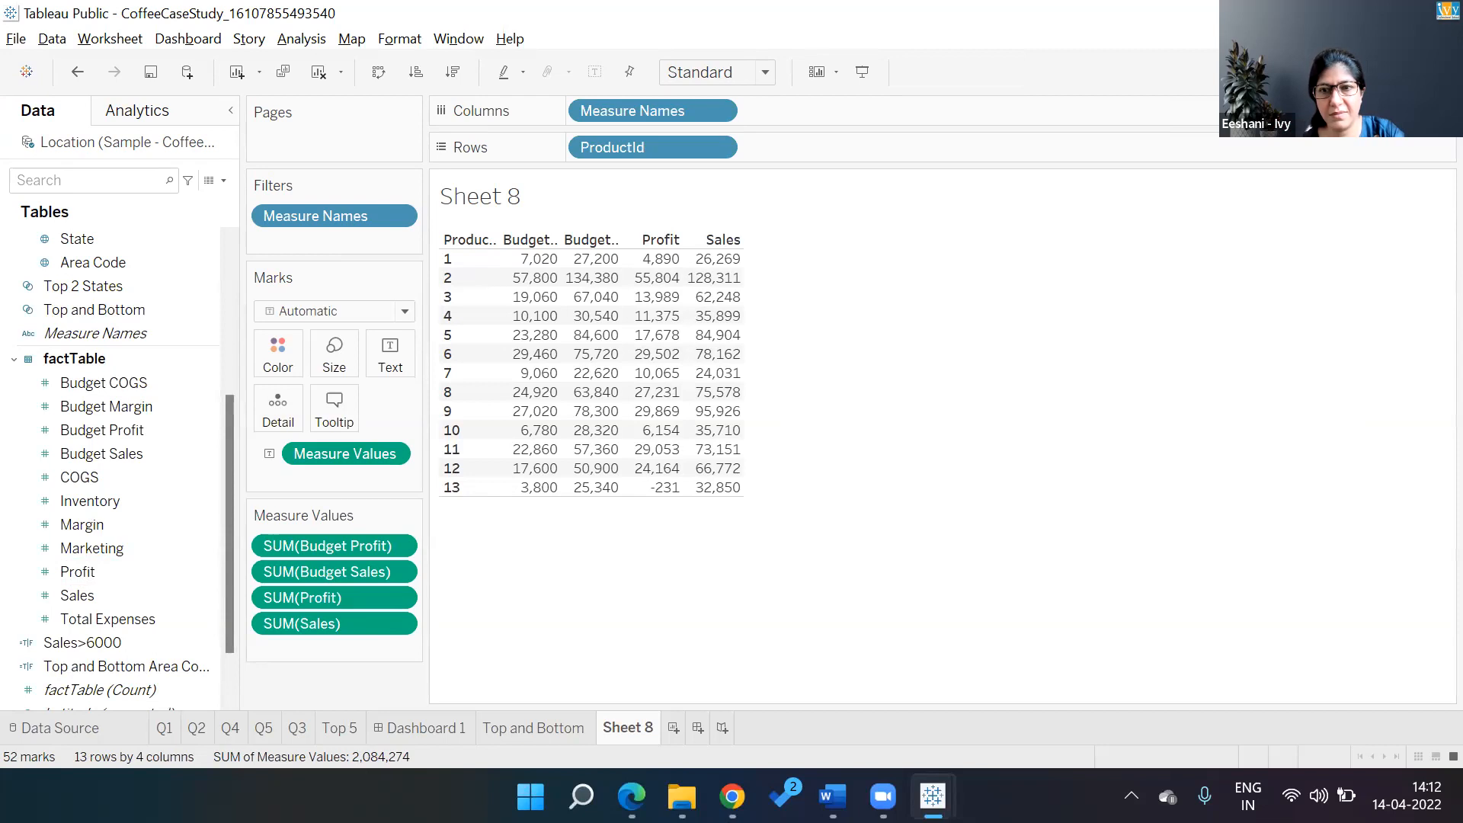
# Turn the table into bar charts, move Budget Sales after Profit, and swap axes for vertical bars
pyautogui.click(1366, 70)
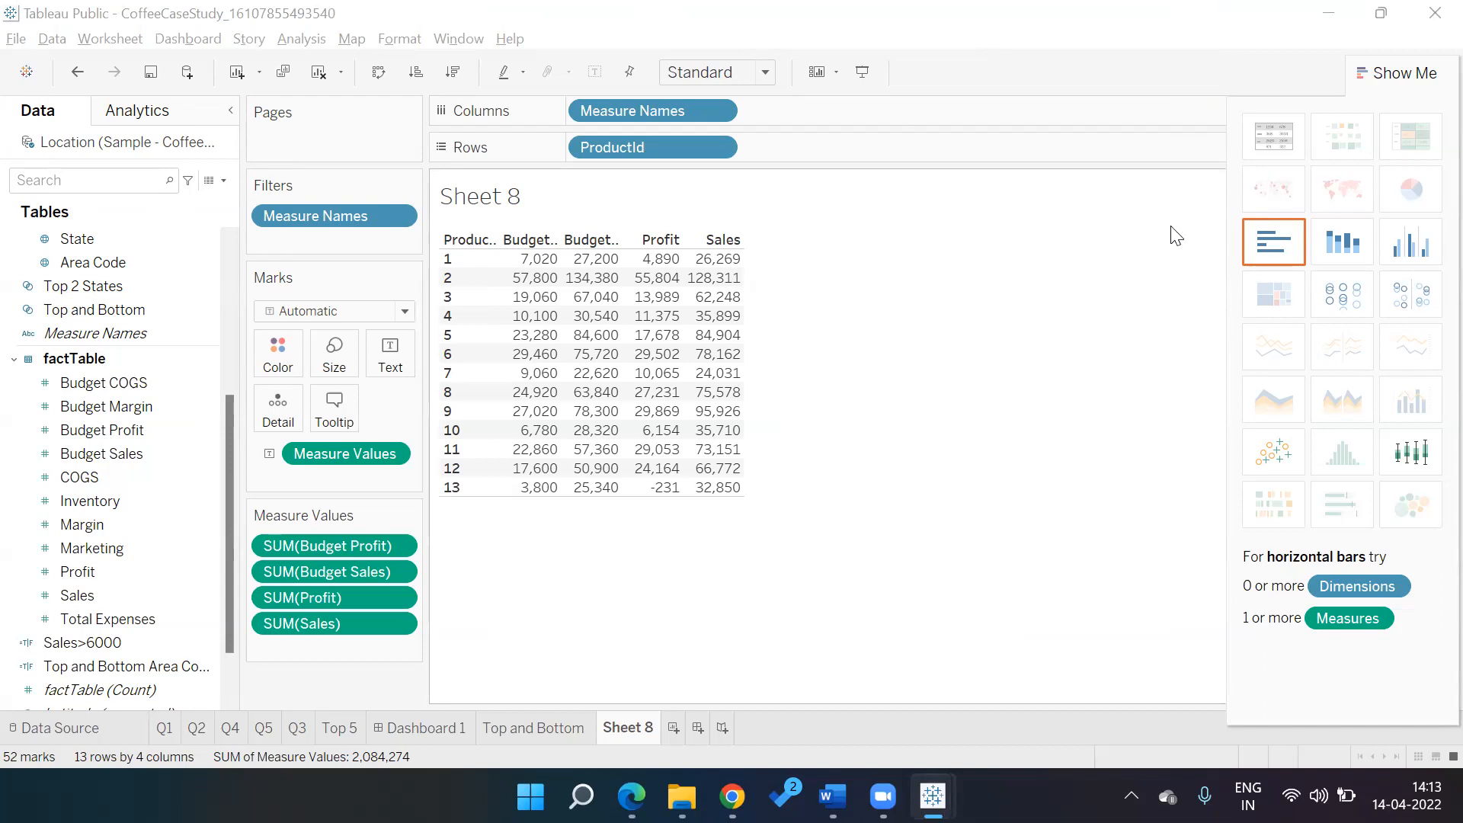
pyautogui.click(1266, 259)
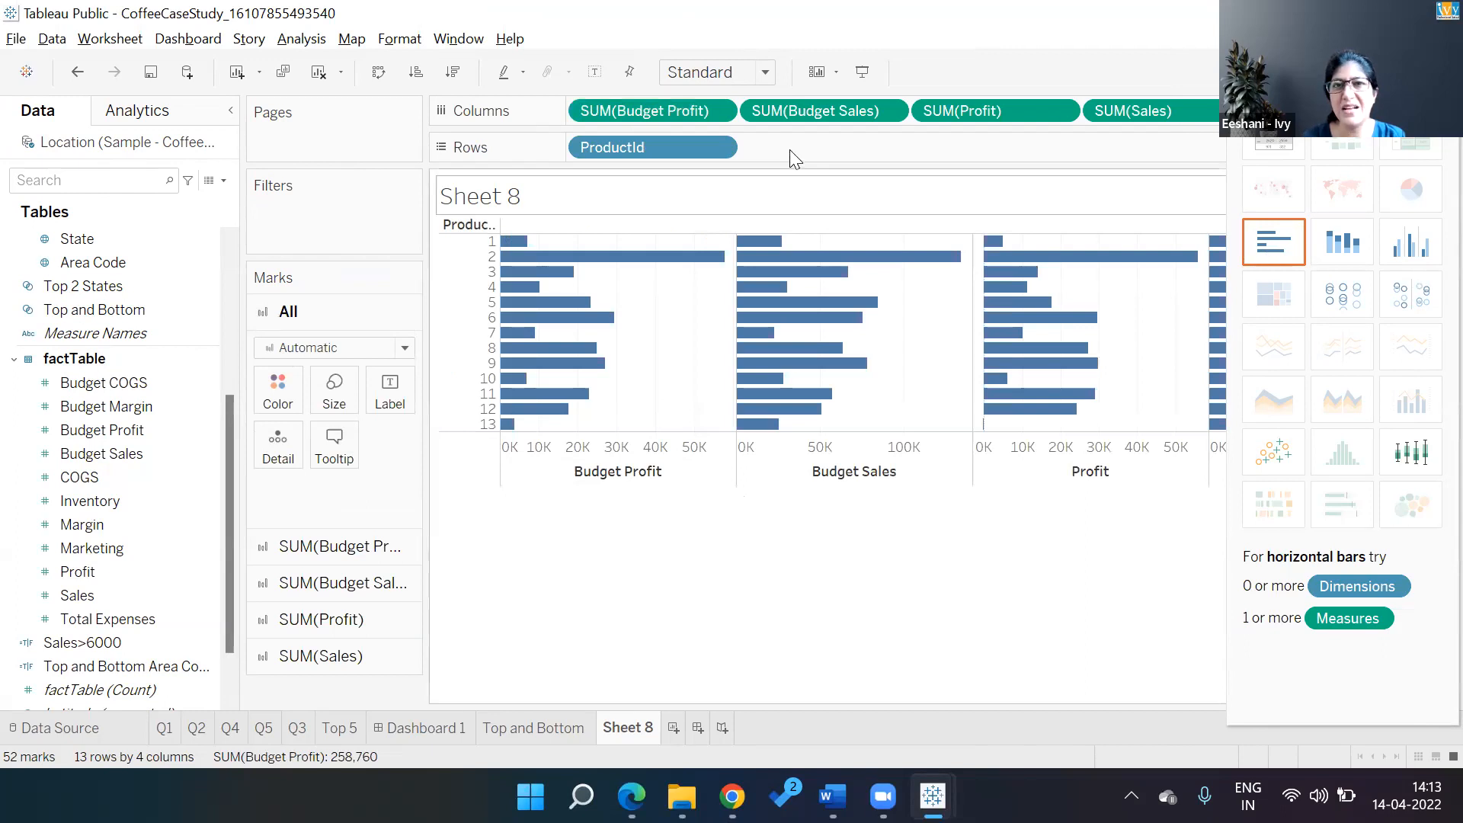
pyautogui.moveTo(1013, 116); pyautogui.dragTo(1052, 121)
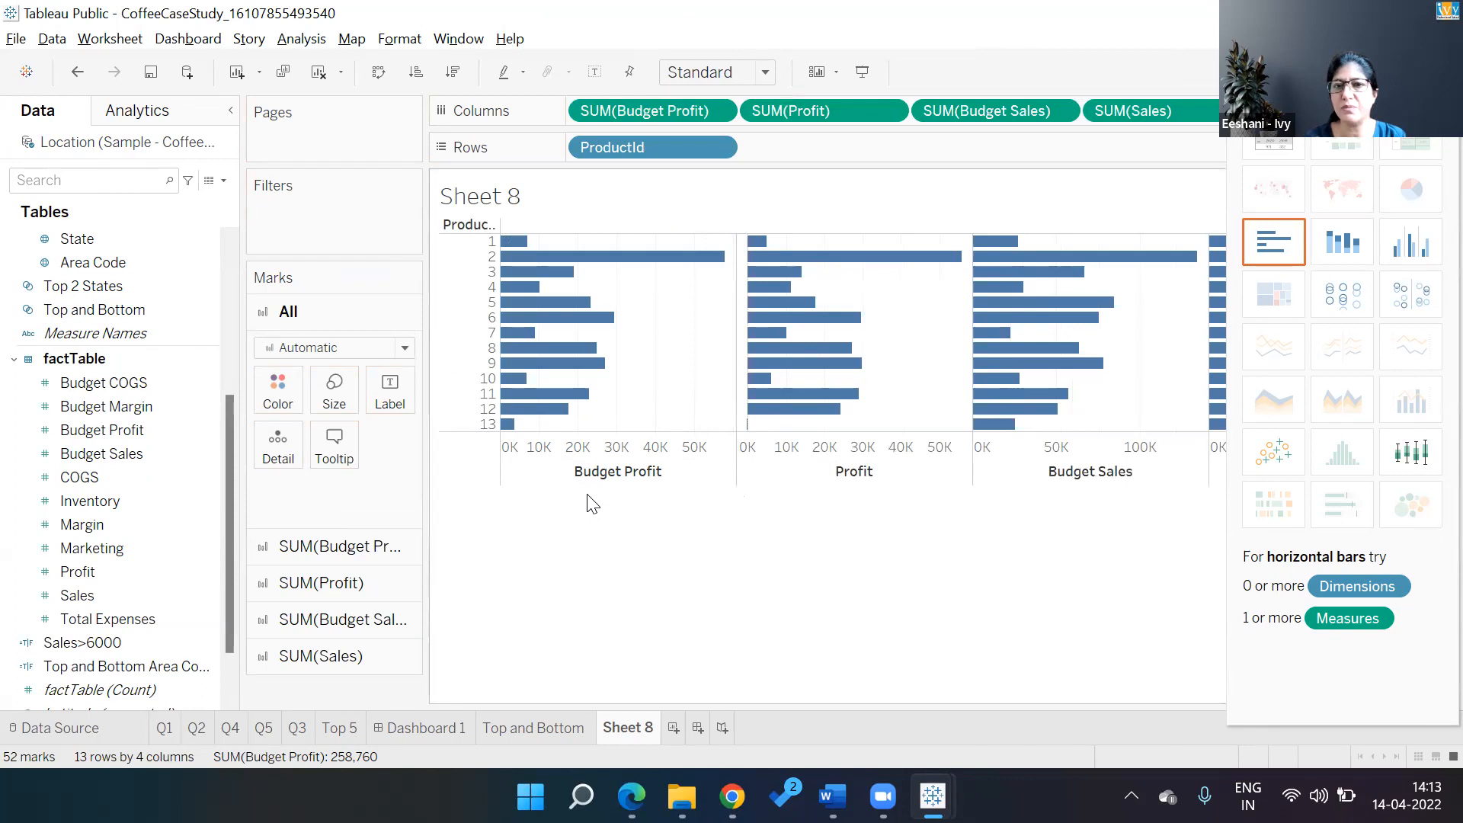
pyautogui.click(379, 72)
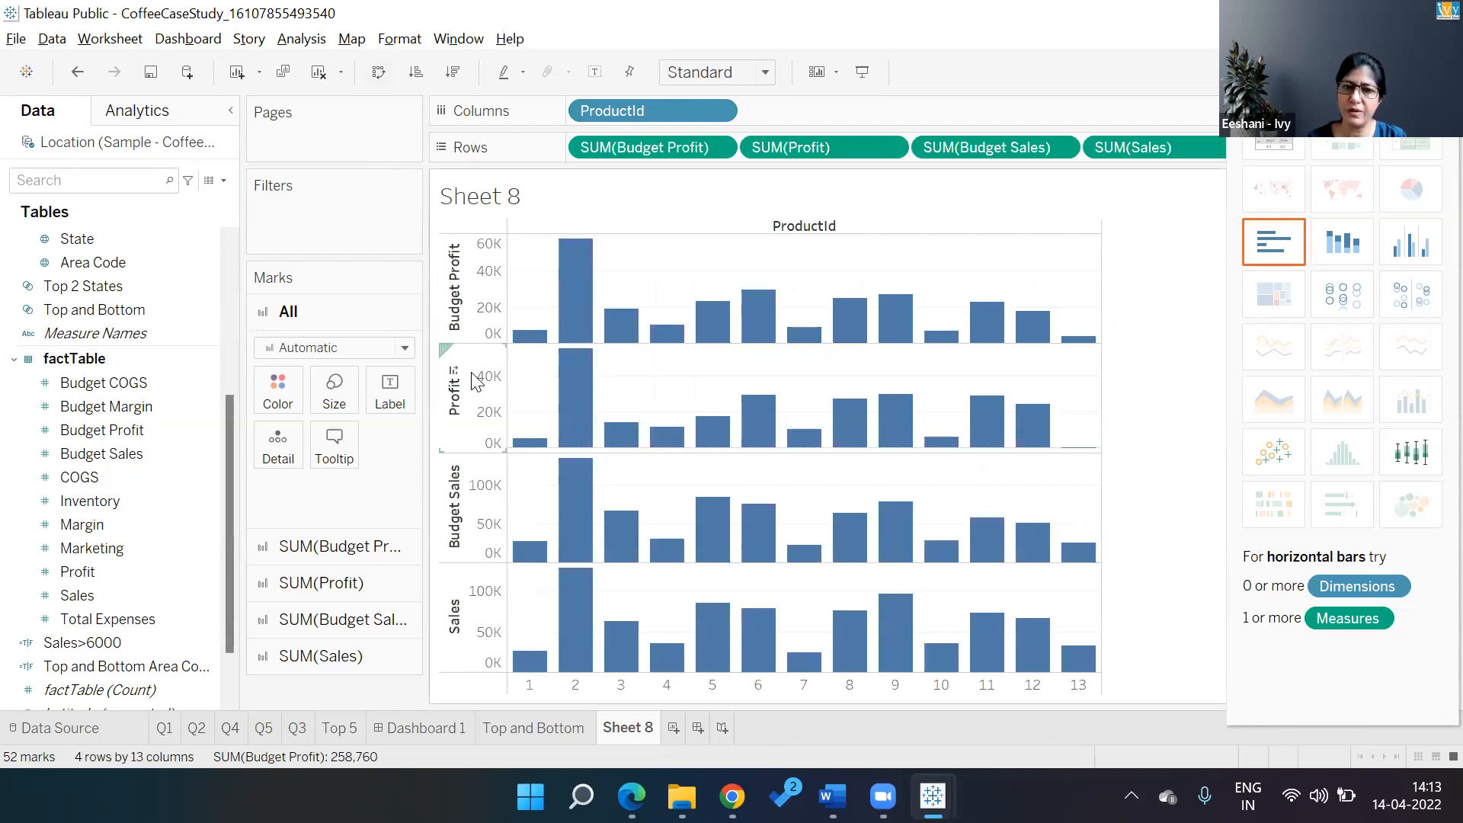
# Put Profit and Budget Profit on a dual axis, with Profit drawn as bars
pyautogui.click(457, 411)
pyautogui.rightClick(461, 413)
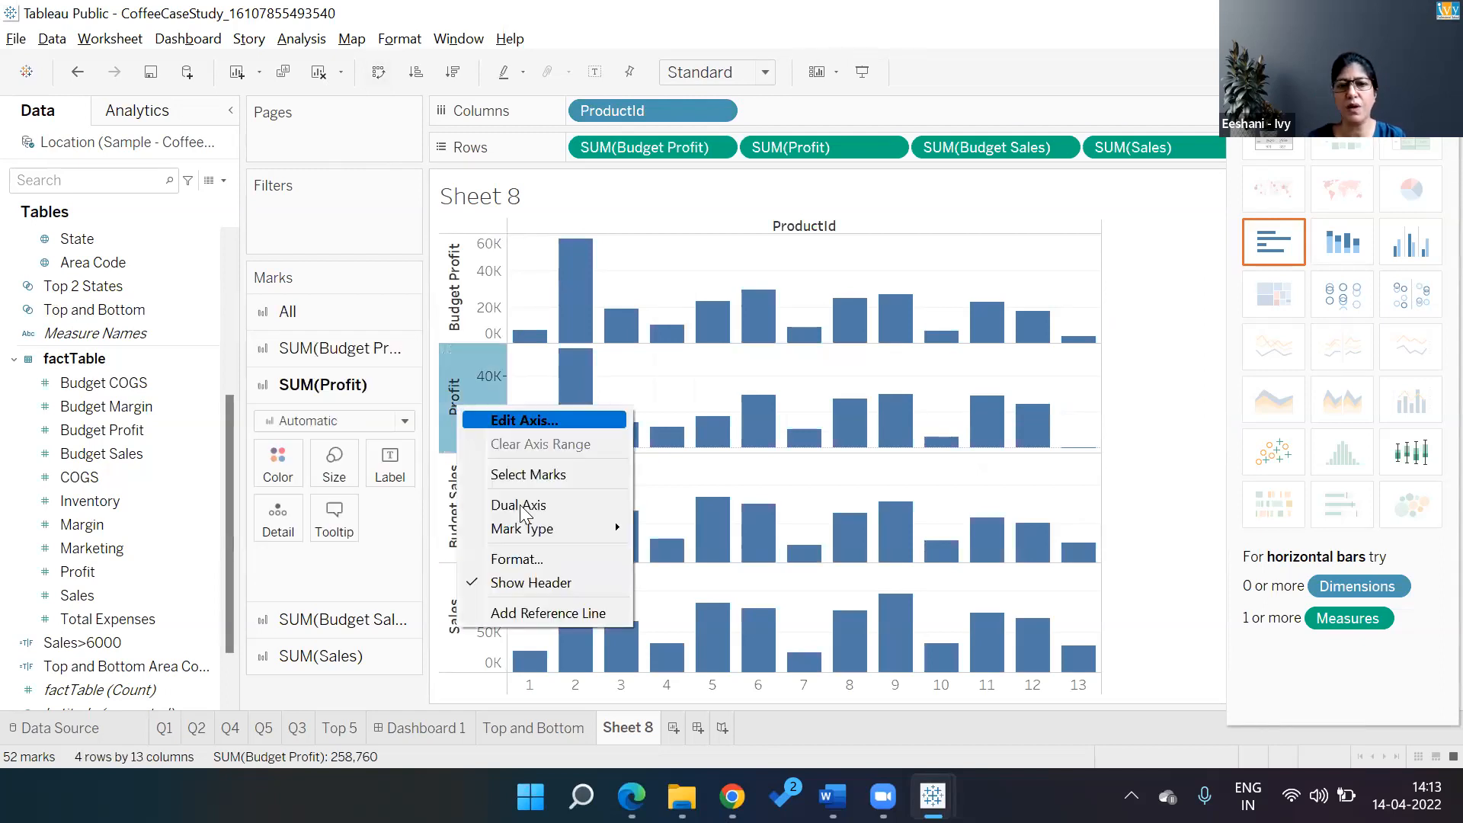
pyautogui.click(523, 506)
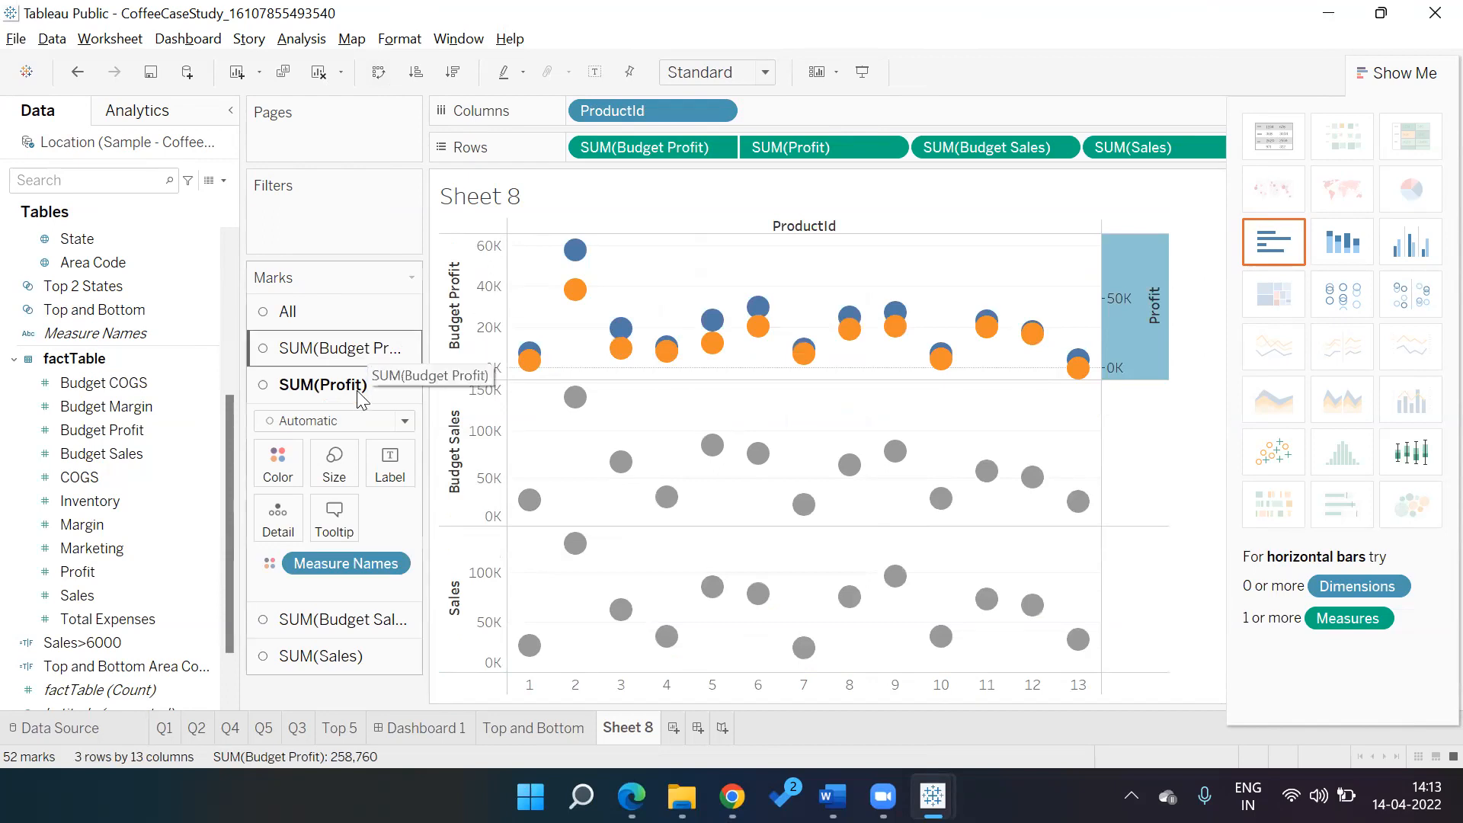
pyautogui.click(404, 420)
pyautogui.click(336, 467)
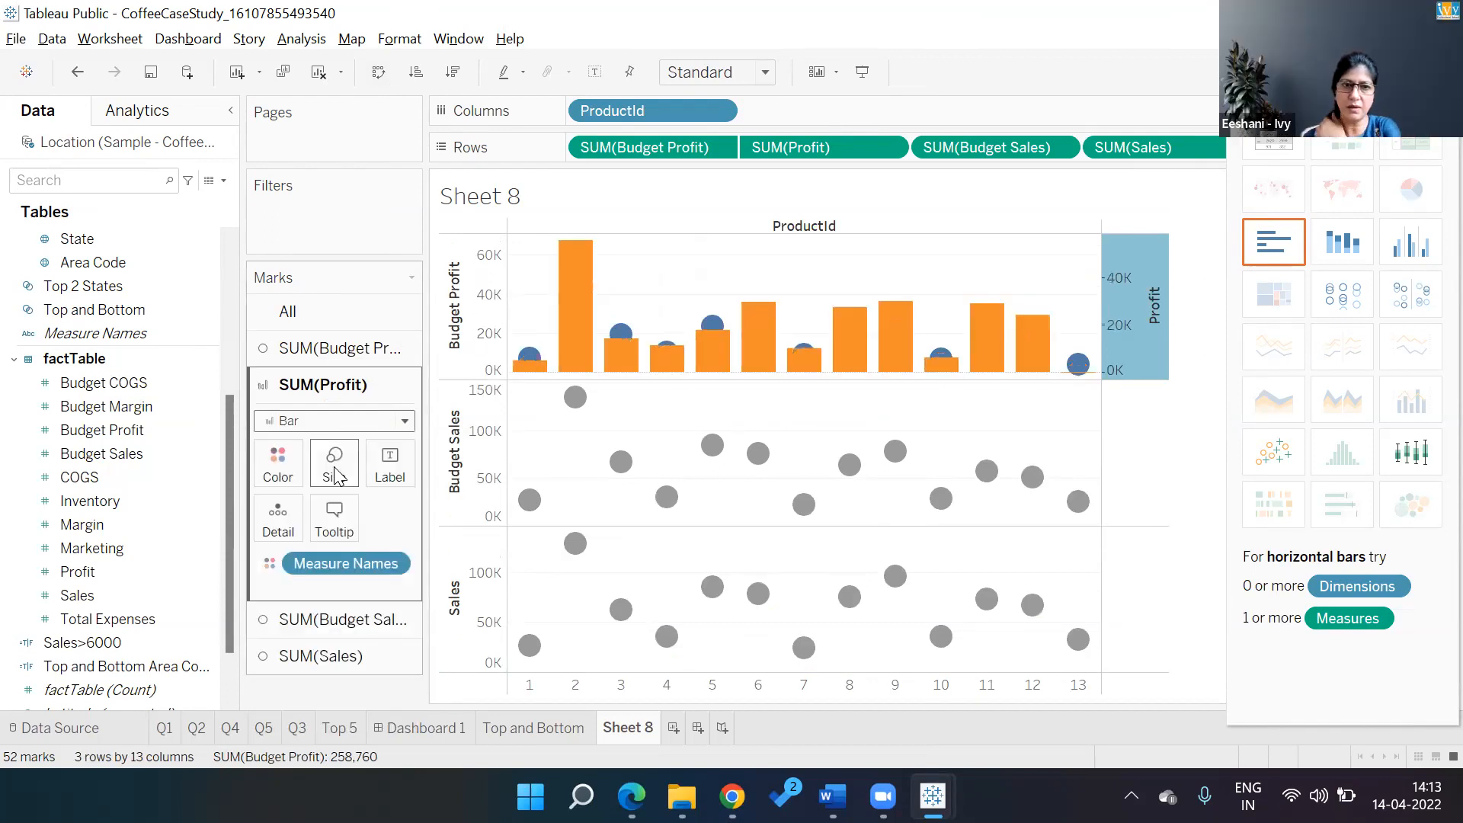
pyautogui.click(395, 365)
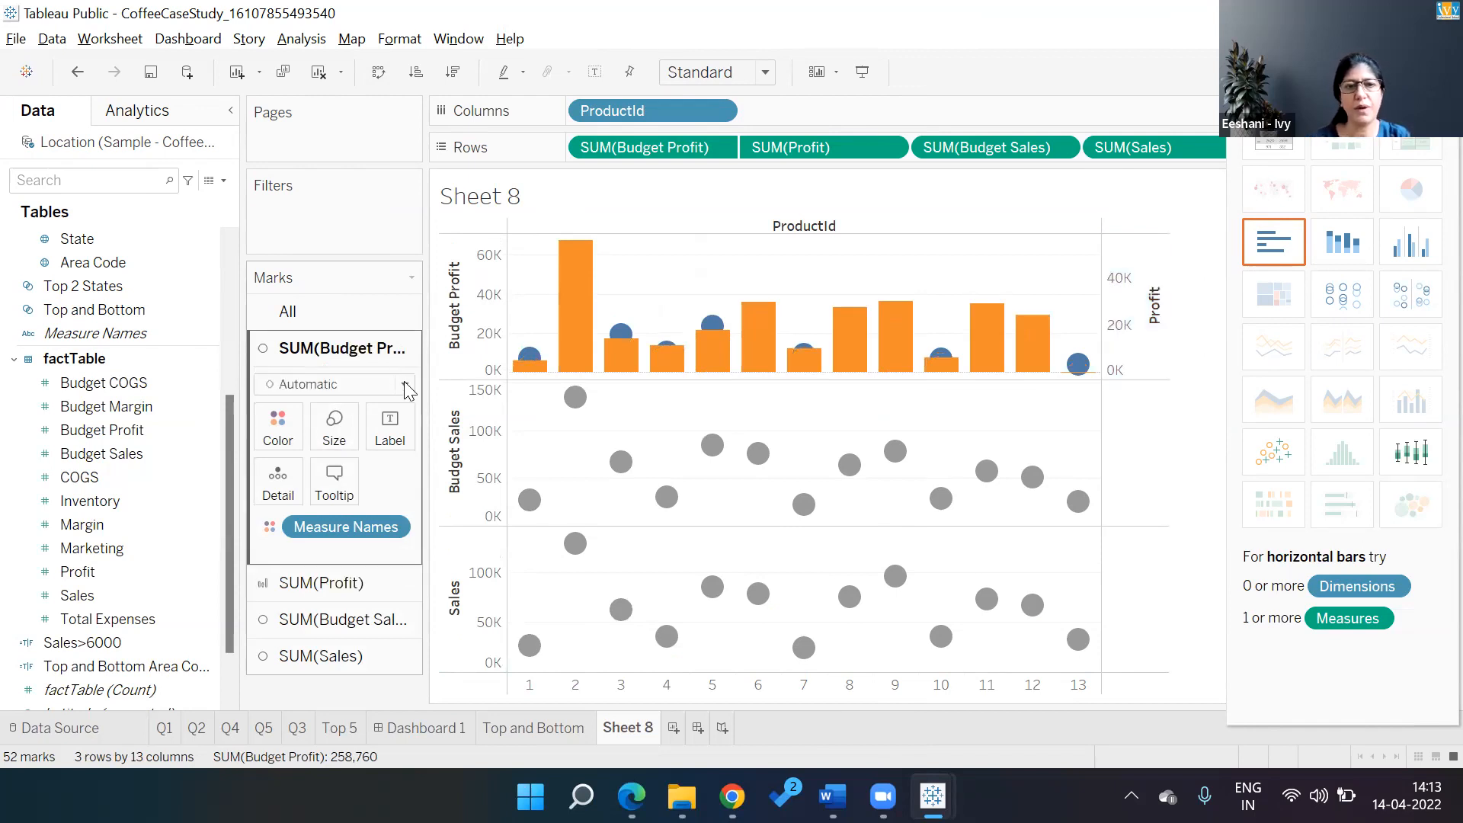
pyautogui.click(406, 385)
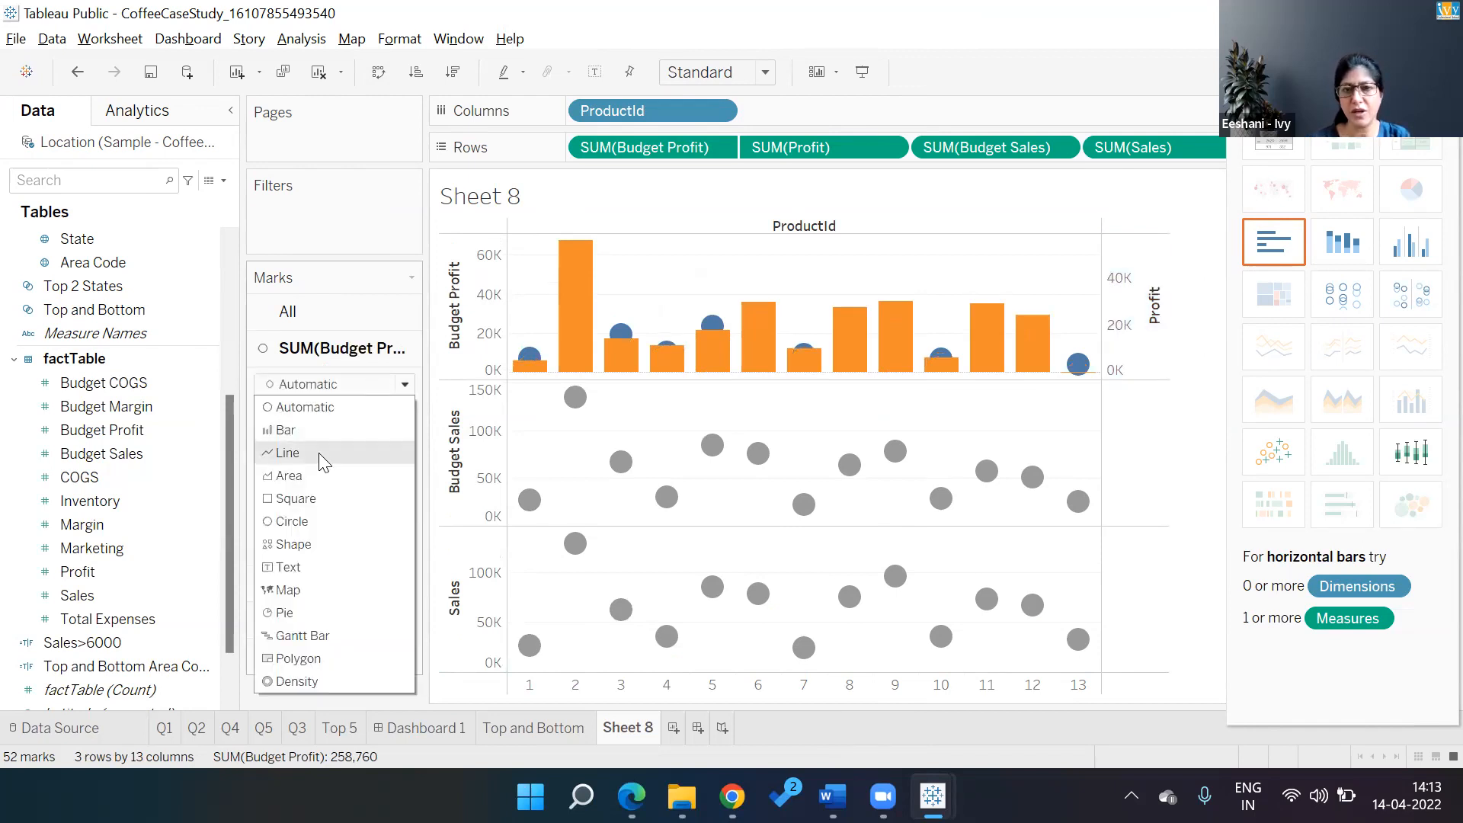
pyautogui.click(321, 458)
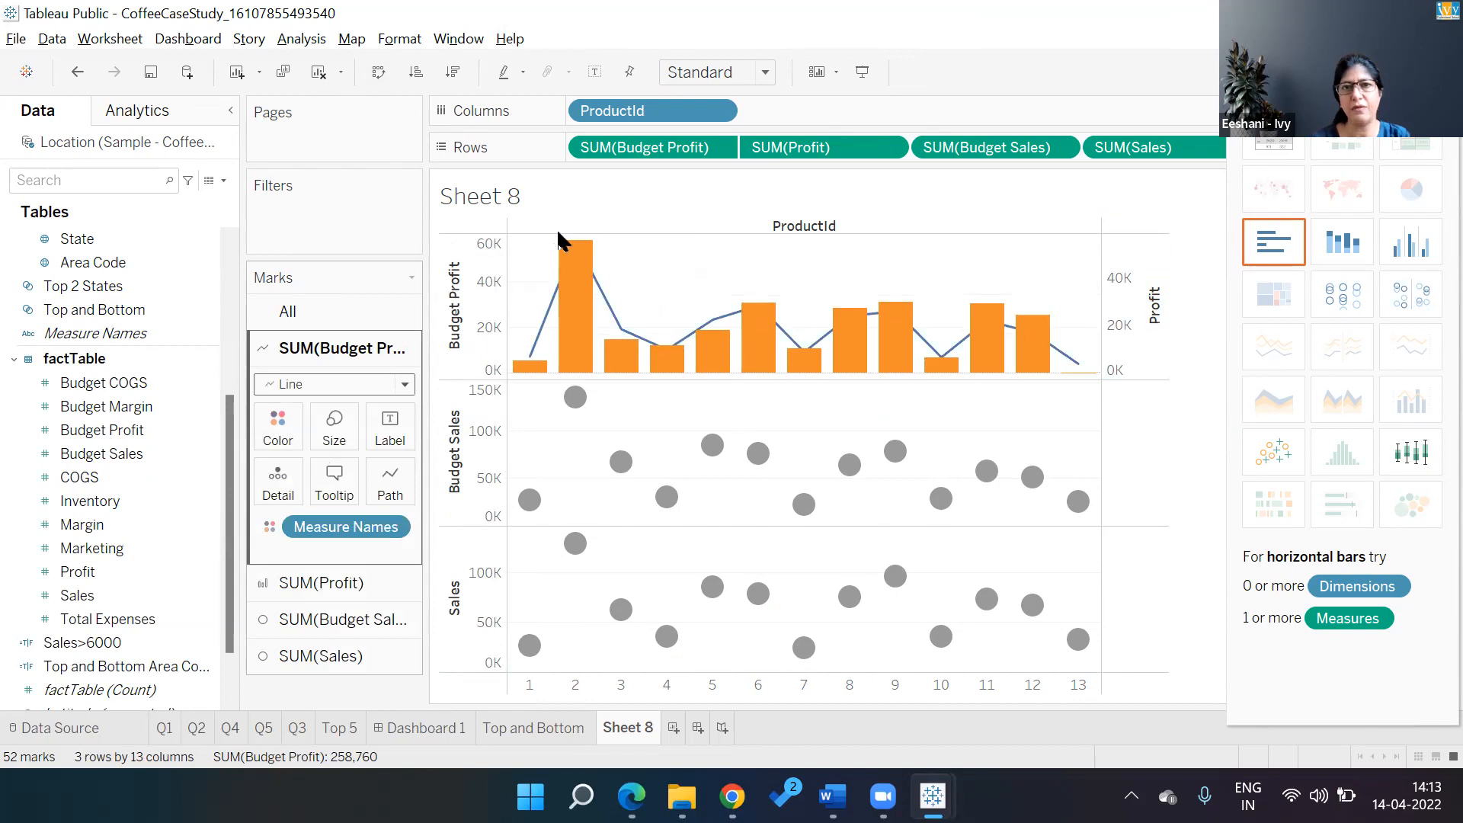
# Place Profit before Budget Profit and show Budget Profit as narrow bars
pyautogui.moveTo(676, 153); pyautogui.dragTo(904, 142)
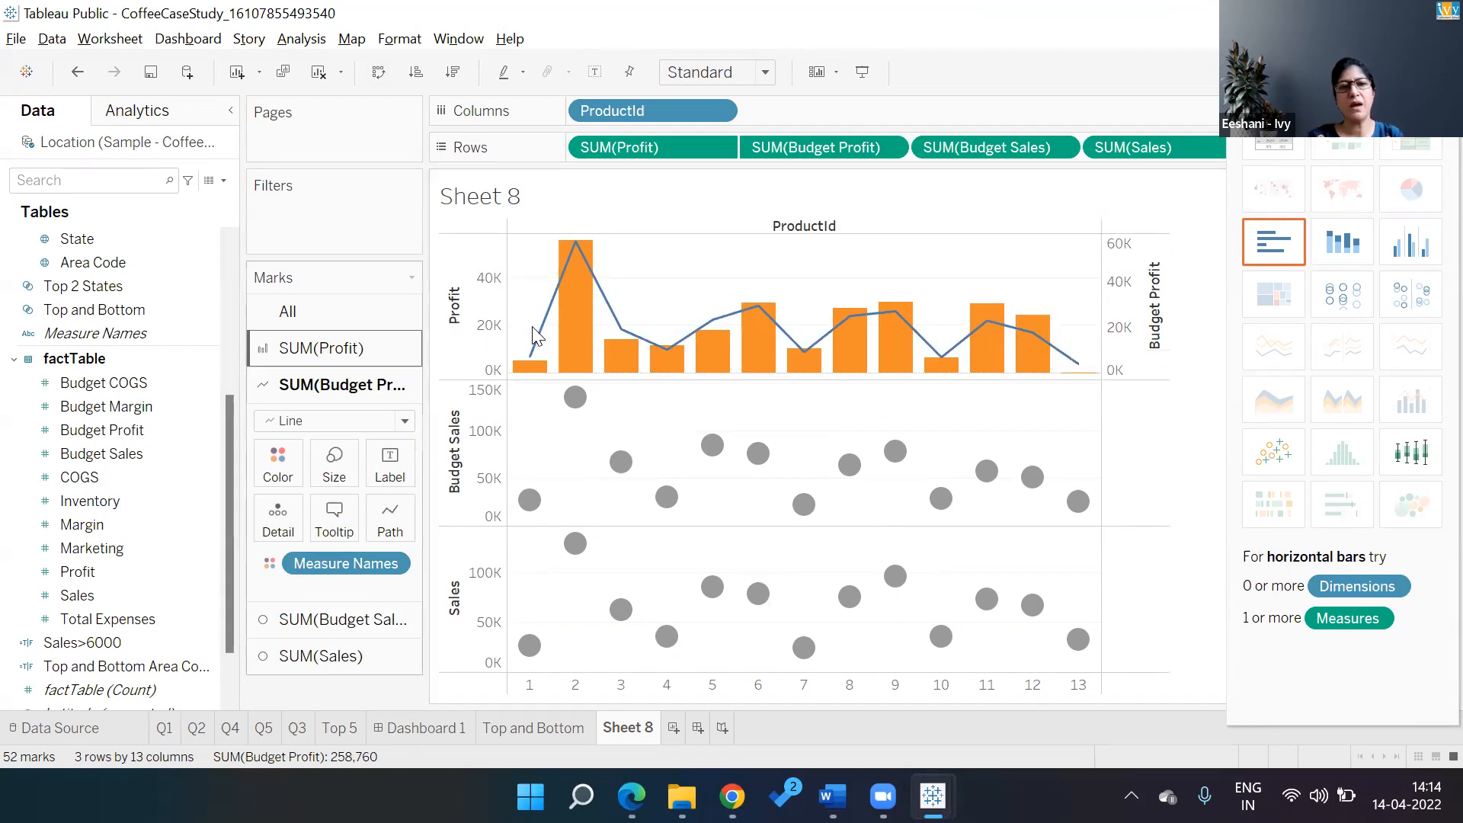
pyautogui.click(404, 422)
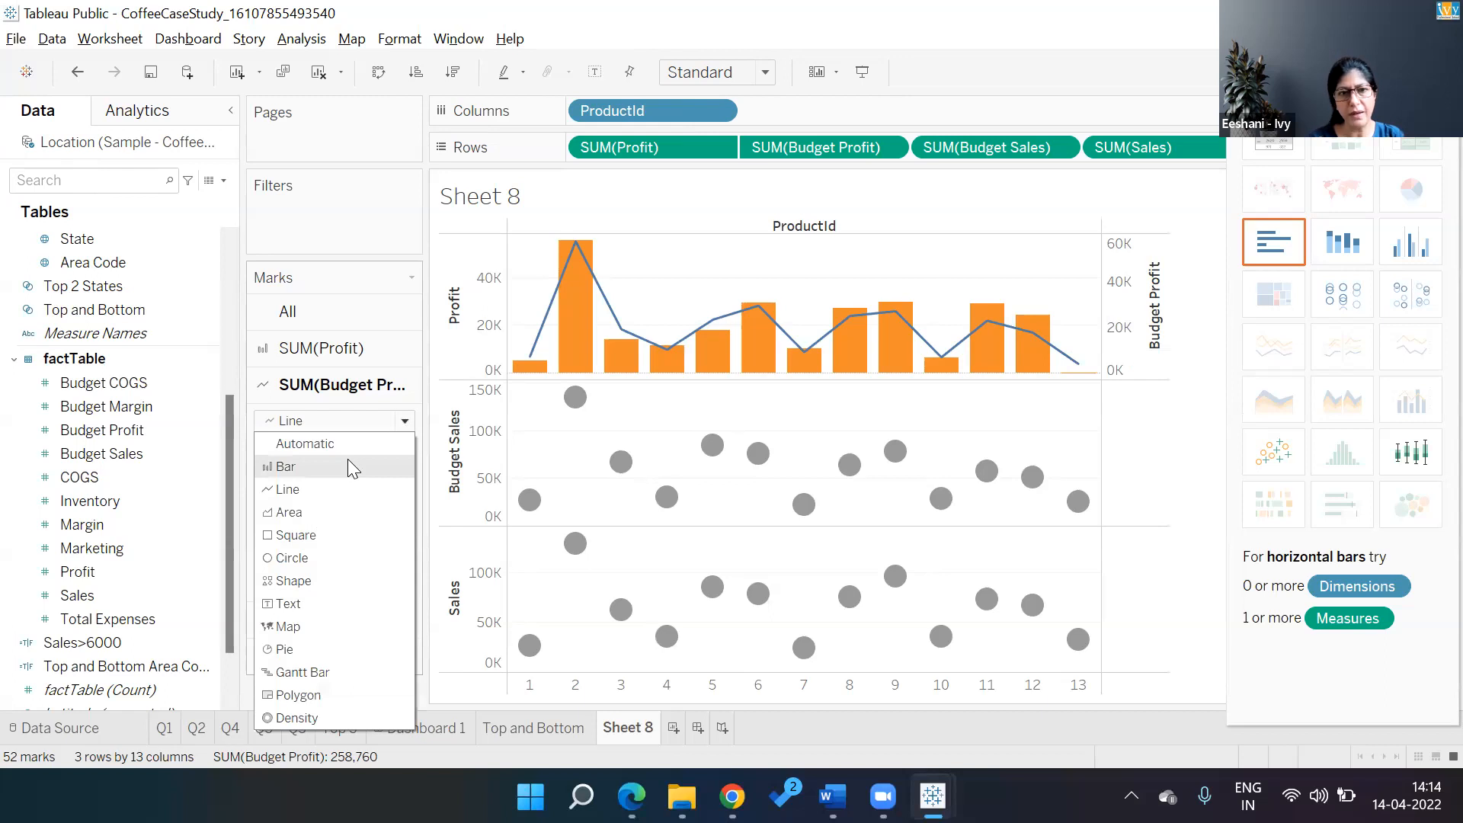
pyautogui.click(347, 465)
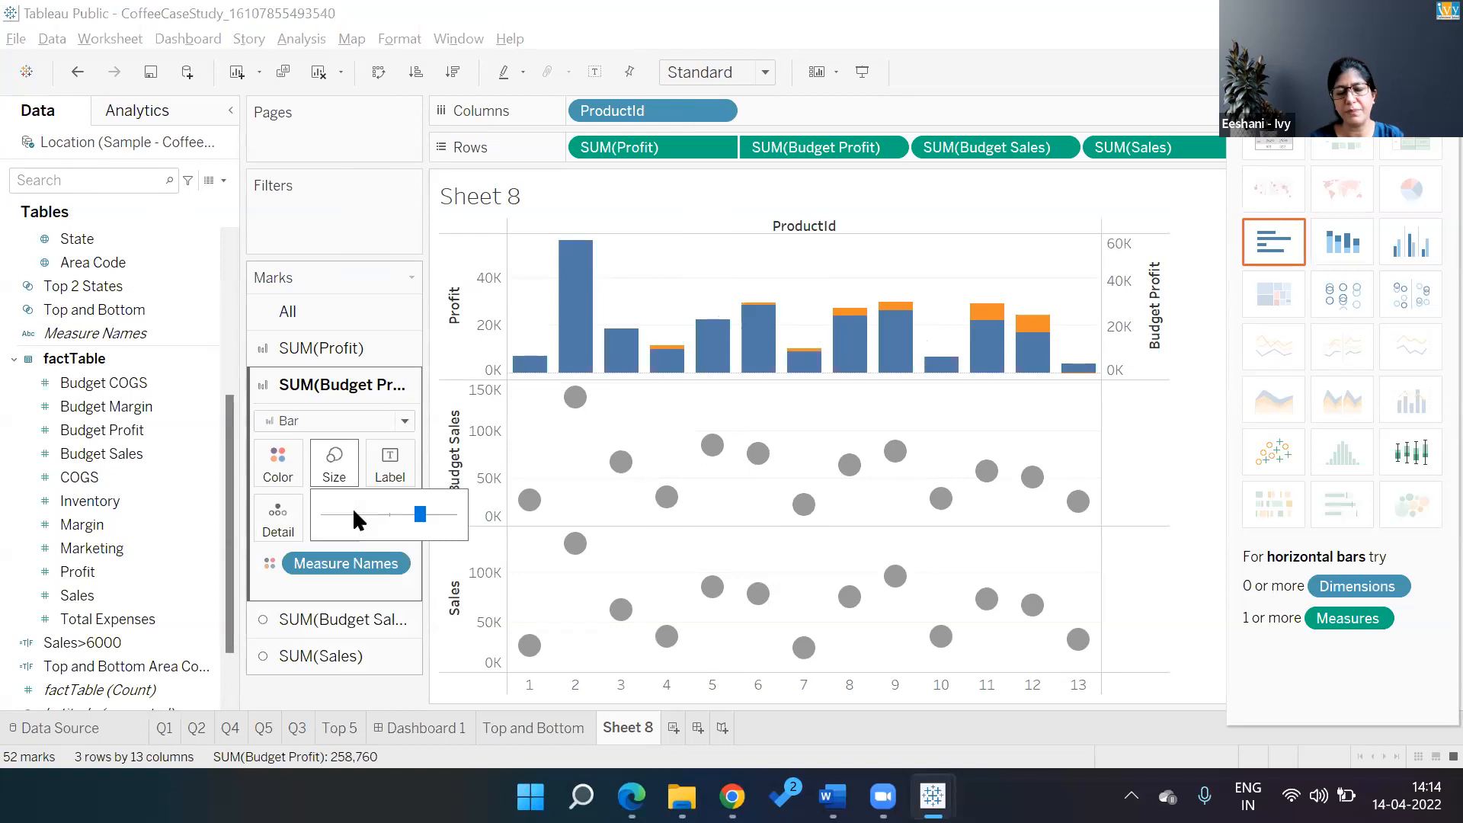
pyautogui.click(354, 512)
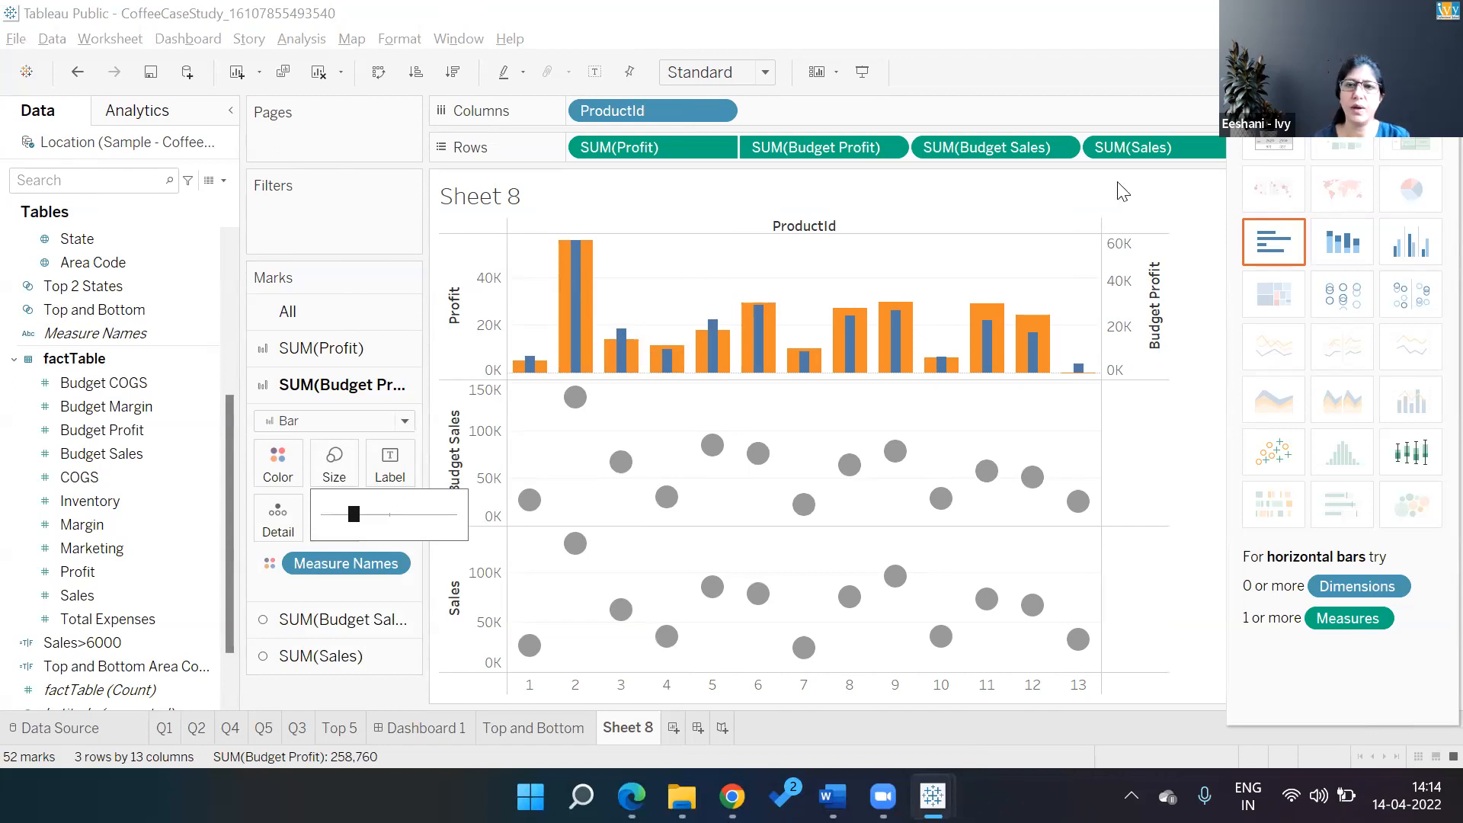
pyautogui.click(1416, 72)
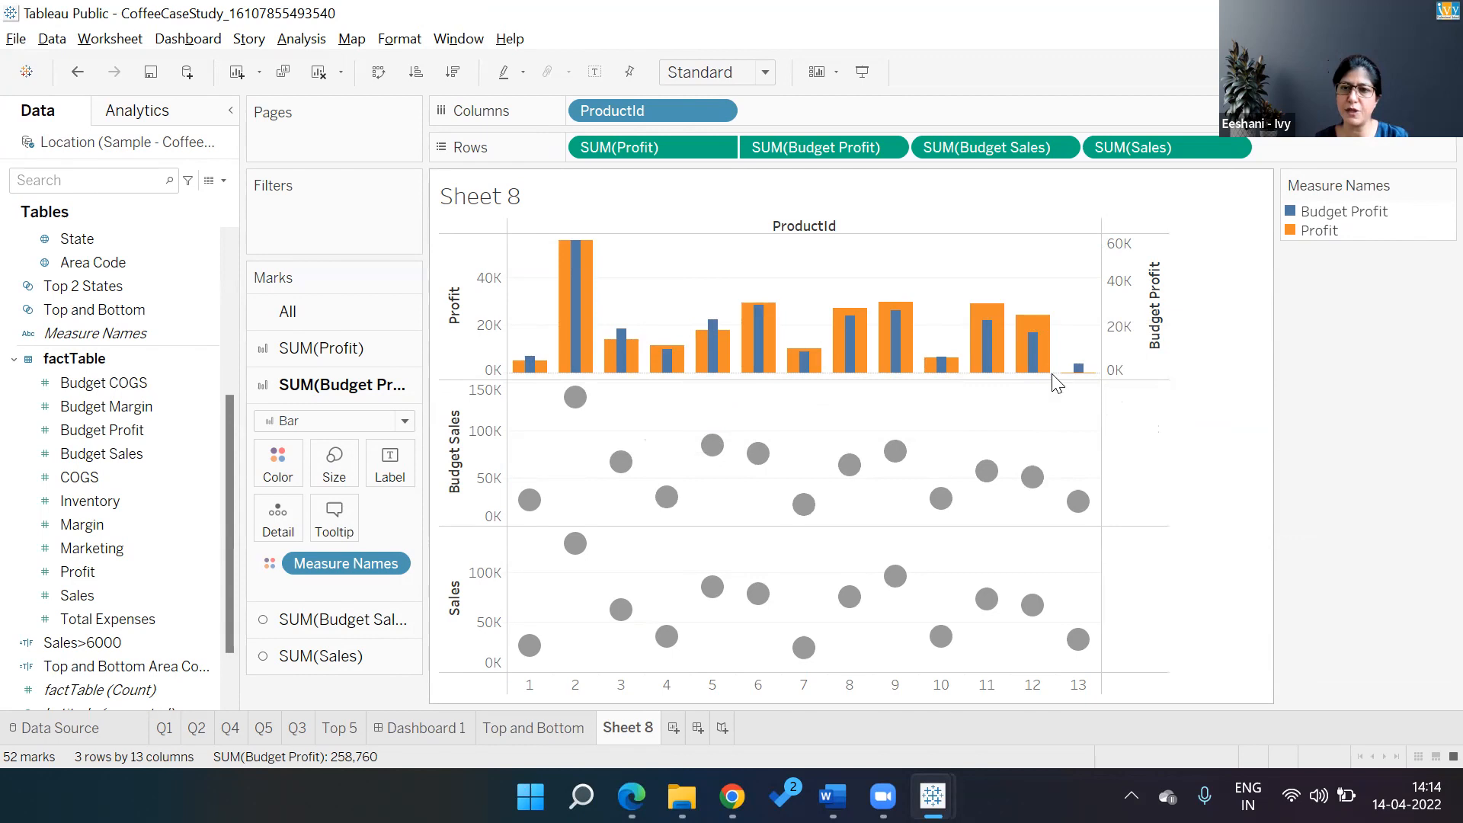
# Draw Sales as bars and combine Sales and Budget Sales on a dual axis
pyautogui.moveTo(1087, 381)
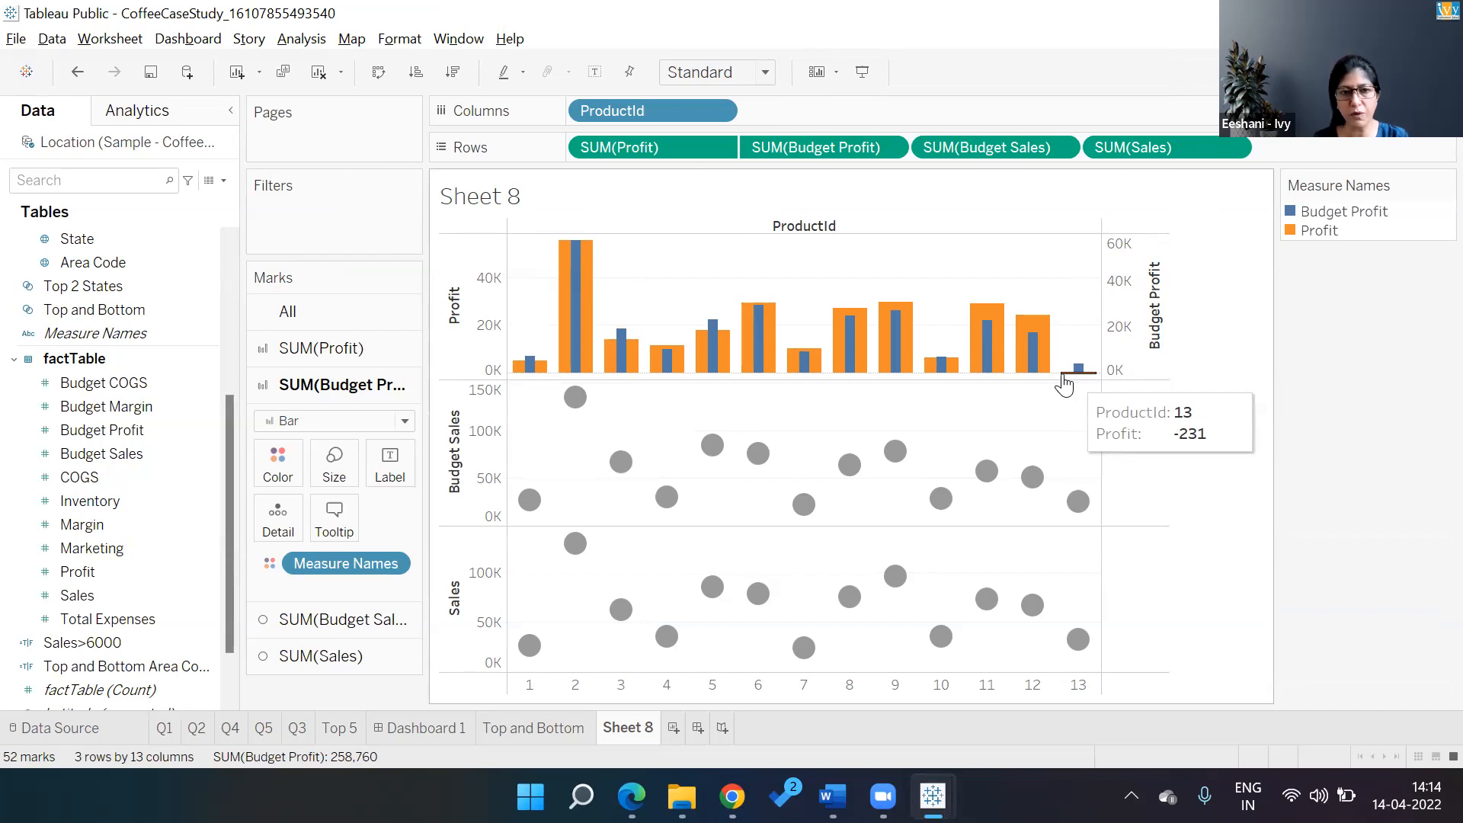
pyautogui.click(356, 657)
pyautogui.click(404, 501)
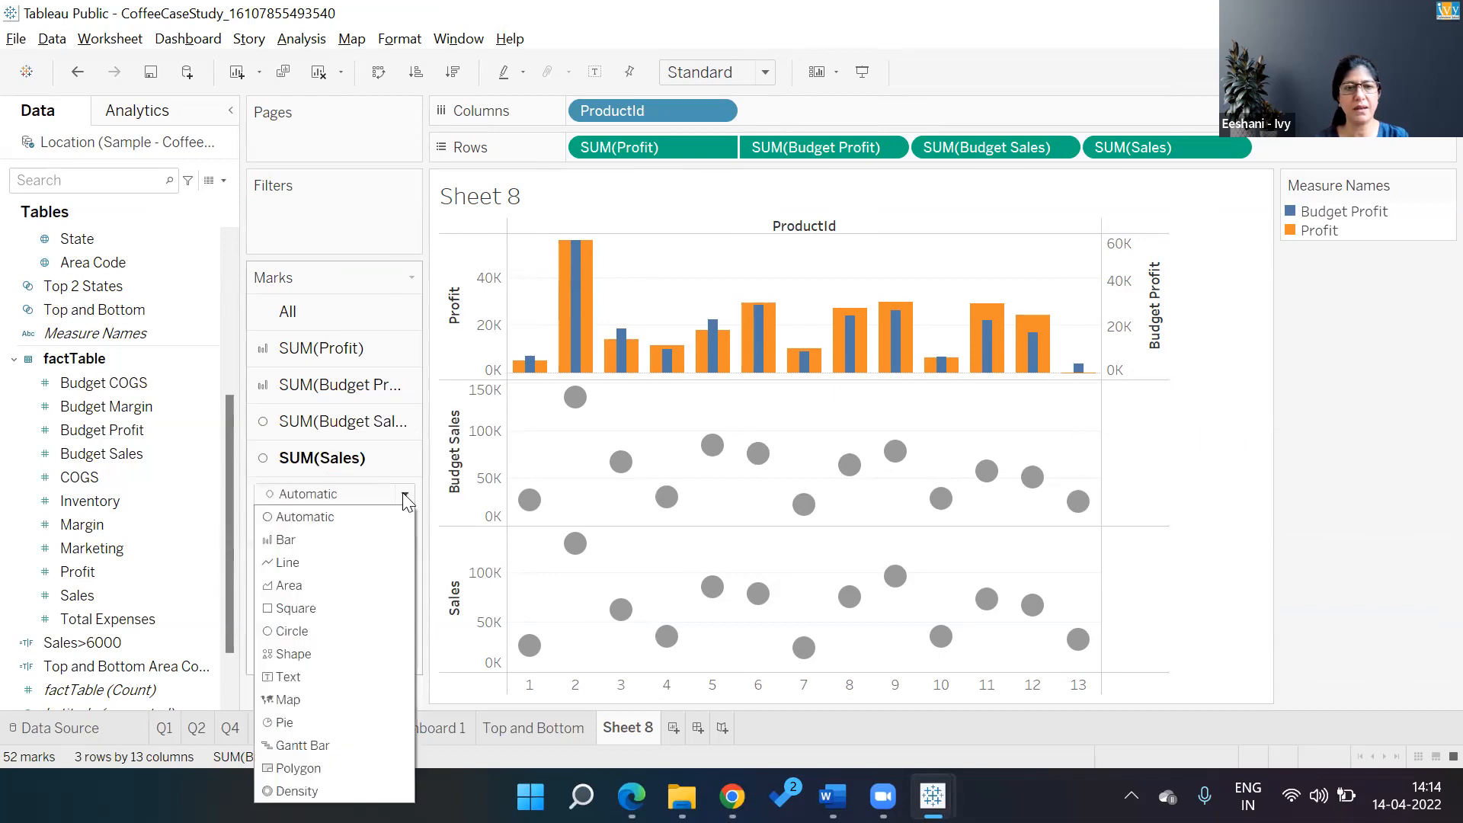
pyautogui.click(372, 535)
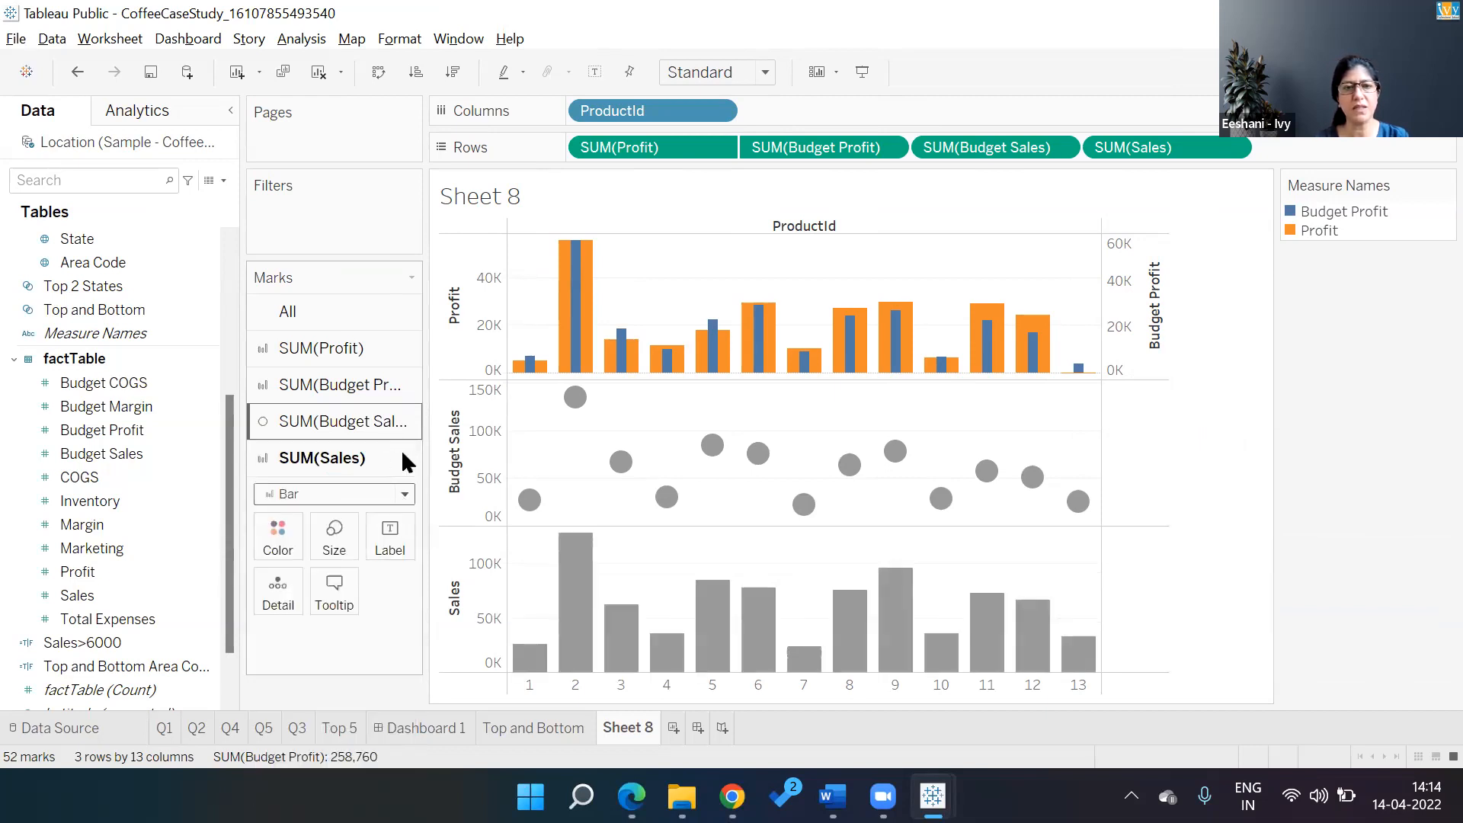
pyautogui.click(371, 423)
pyautogui.click(332, 457)
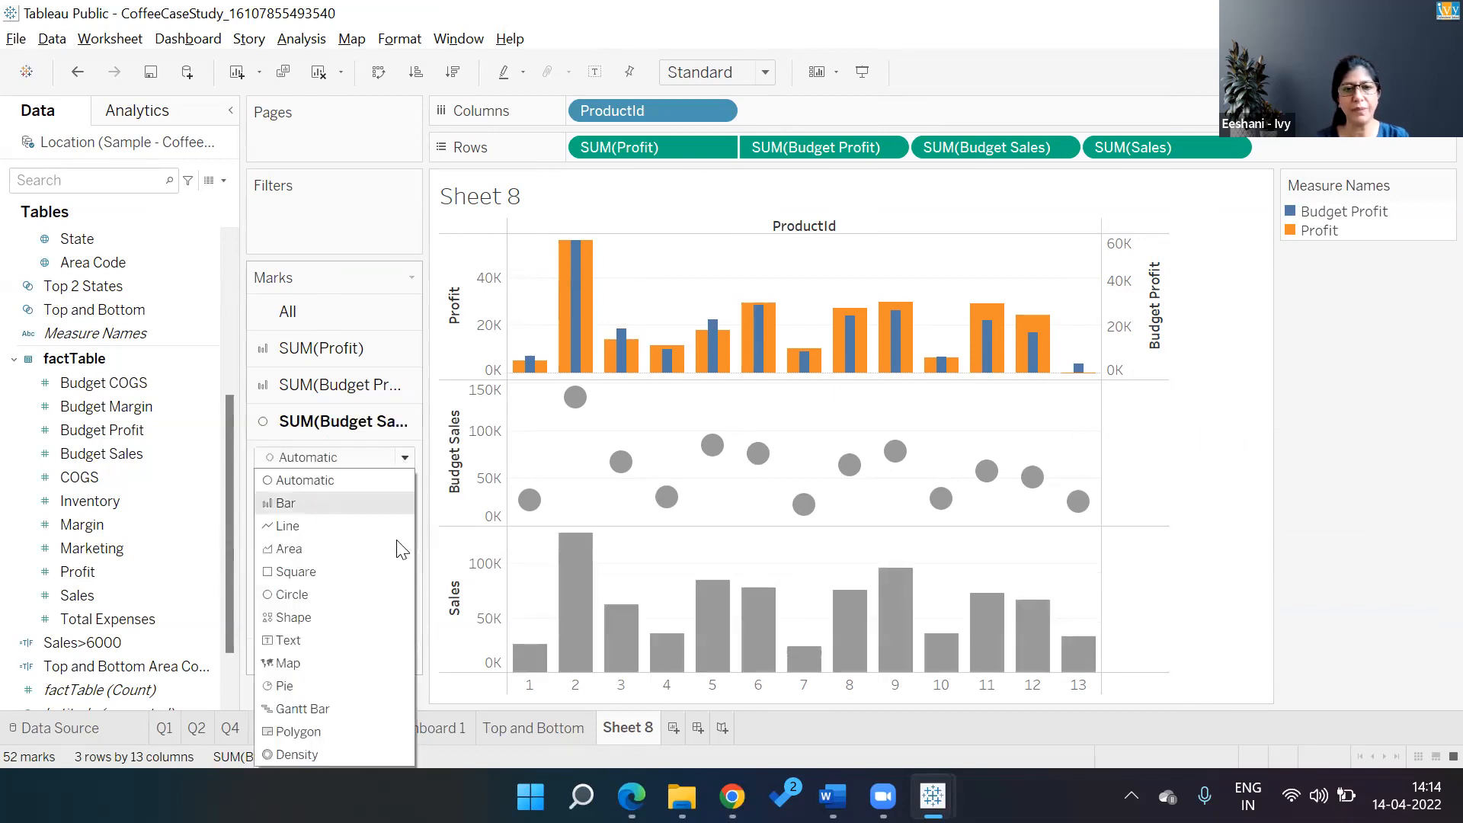
pyautogui.rightClick(492, 588)
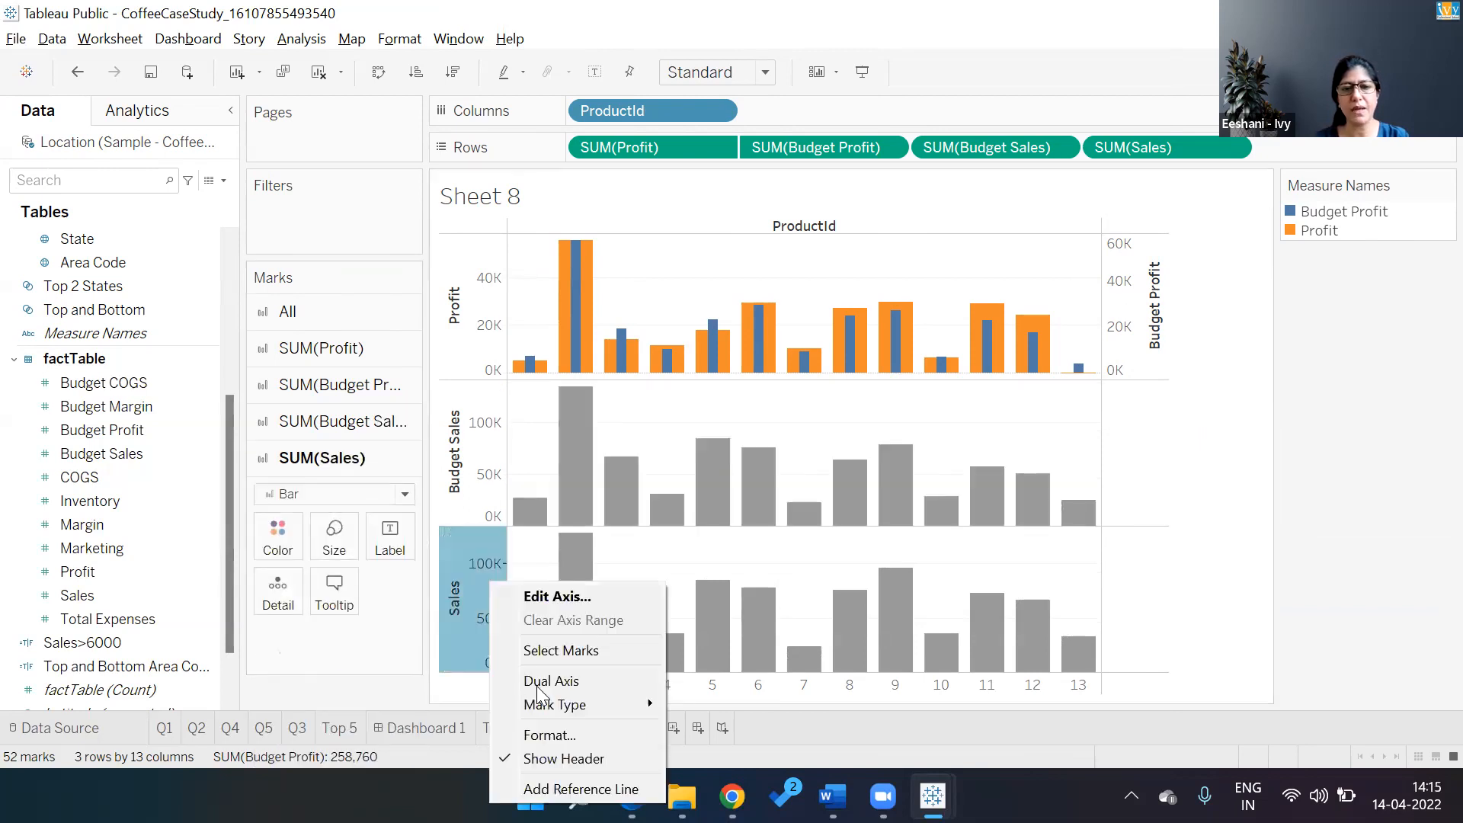
pyautogui.click(538, 681)
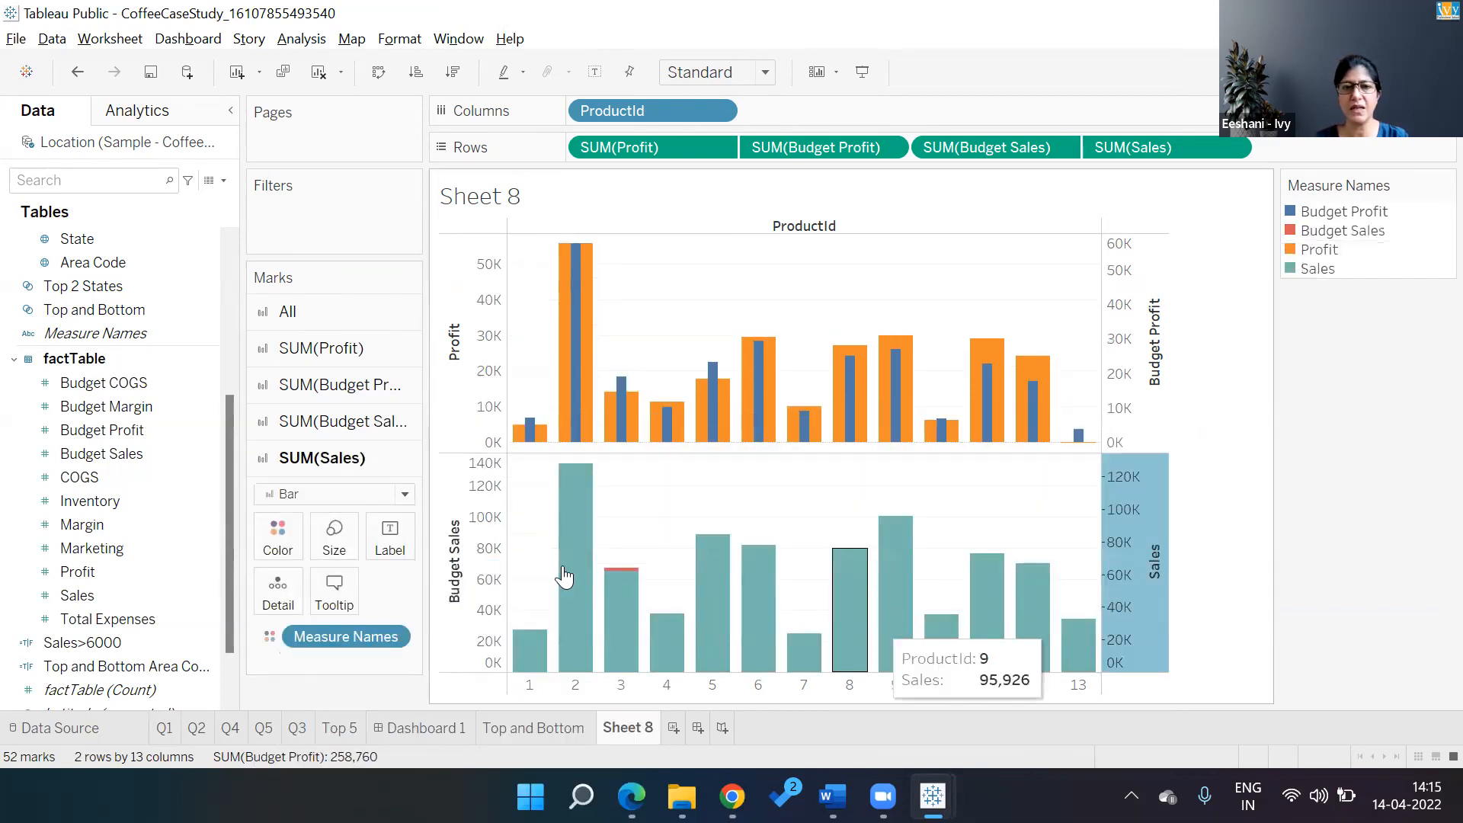
# Synchronize the axes, narrow the Budget Sales bars, and place Sales ahead of Budget Sales
pyautogui.rightClick(1133, 362)
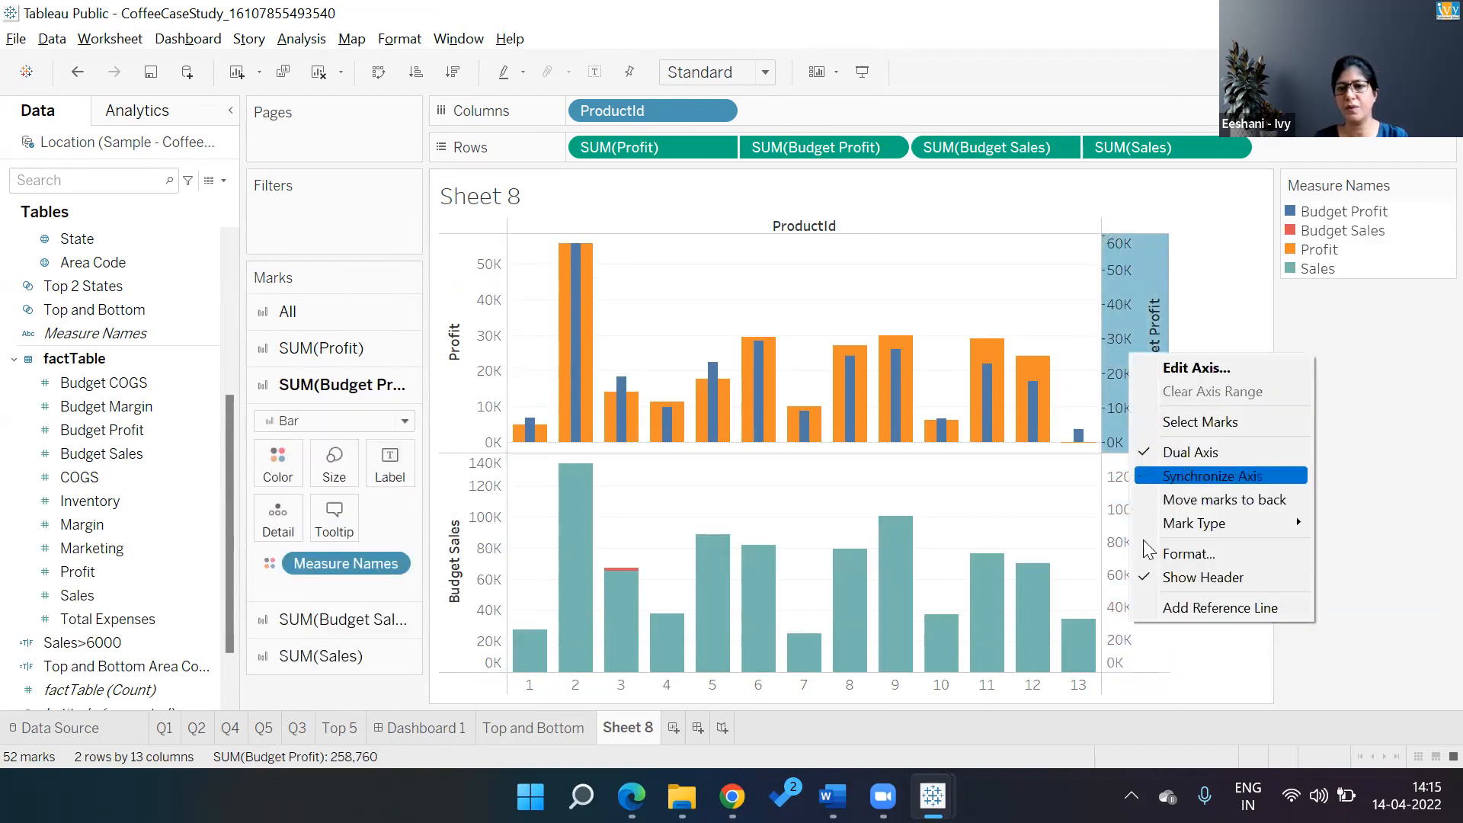
pyautogui.rightClick(1177, 661)
pyautogui.click(1177, 661)
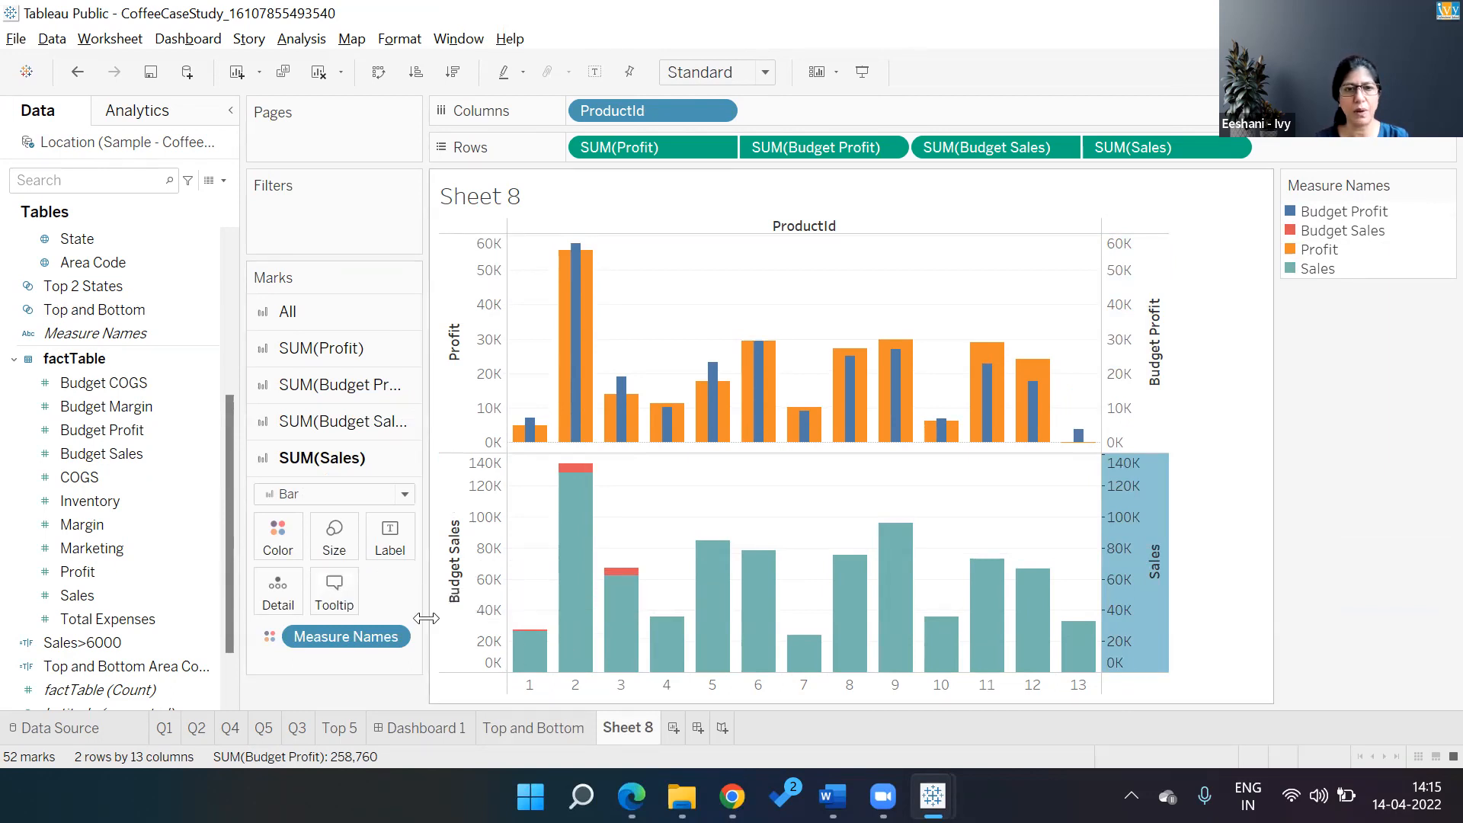
pyautogui.click(342, 423)
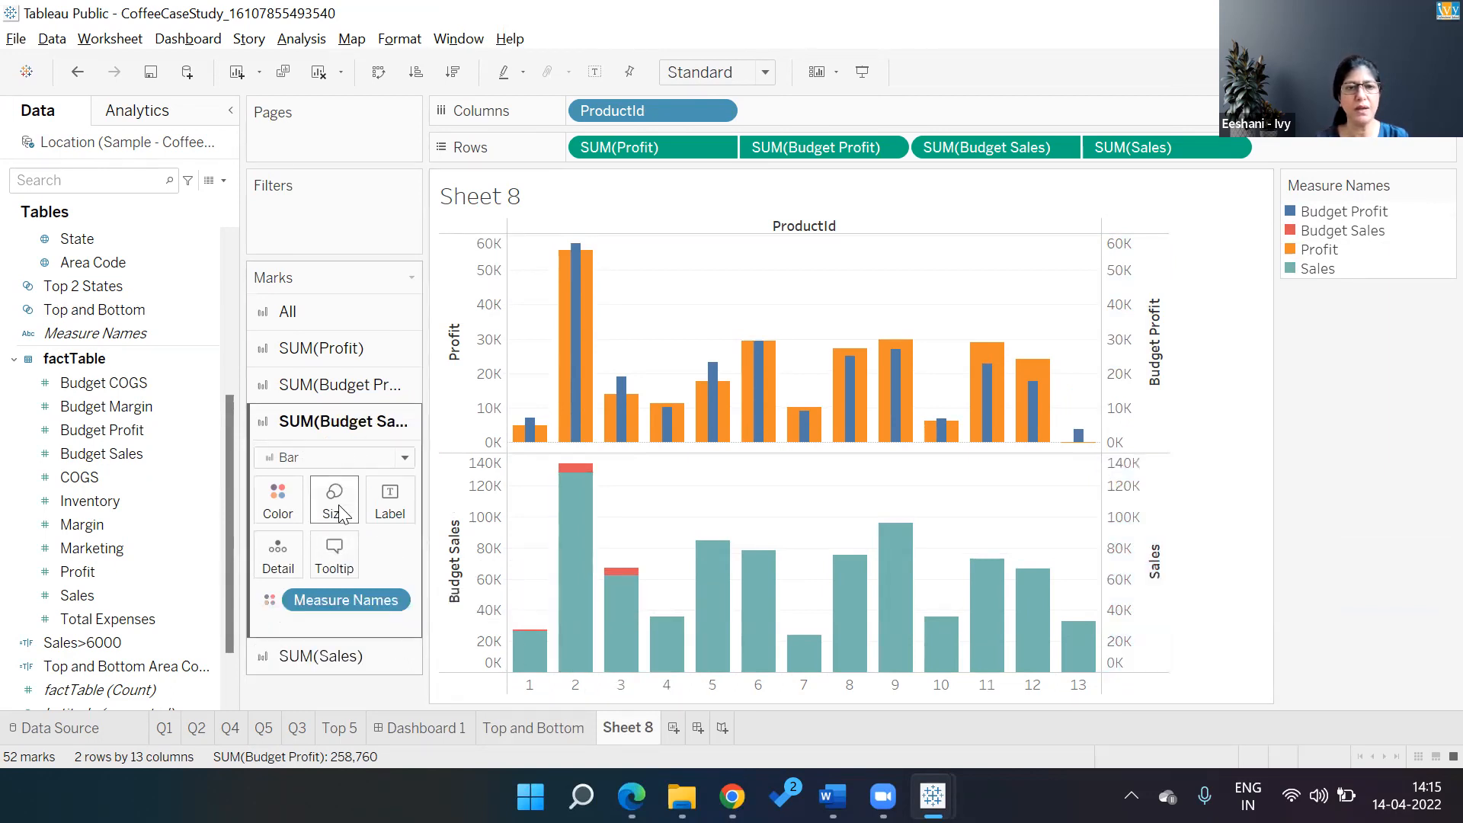
pyautogui.click(334, 499)
pyautogui.moveTo(418, 550); pyautogui.dragTo(366, 553)
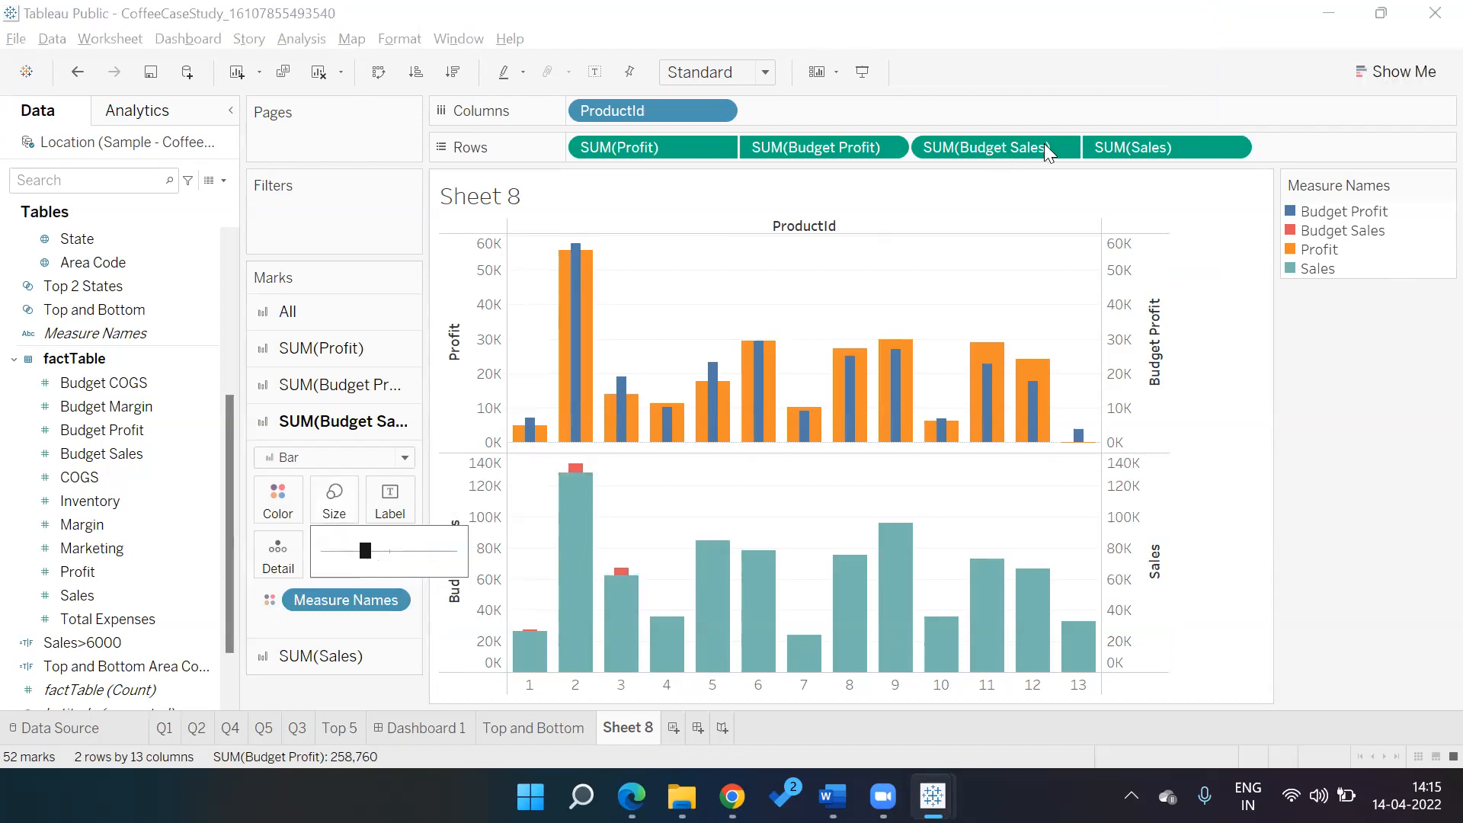
pyautogui.moveTo(1019, 150); pyautogui.dragTo(935, 145)
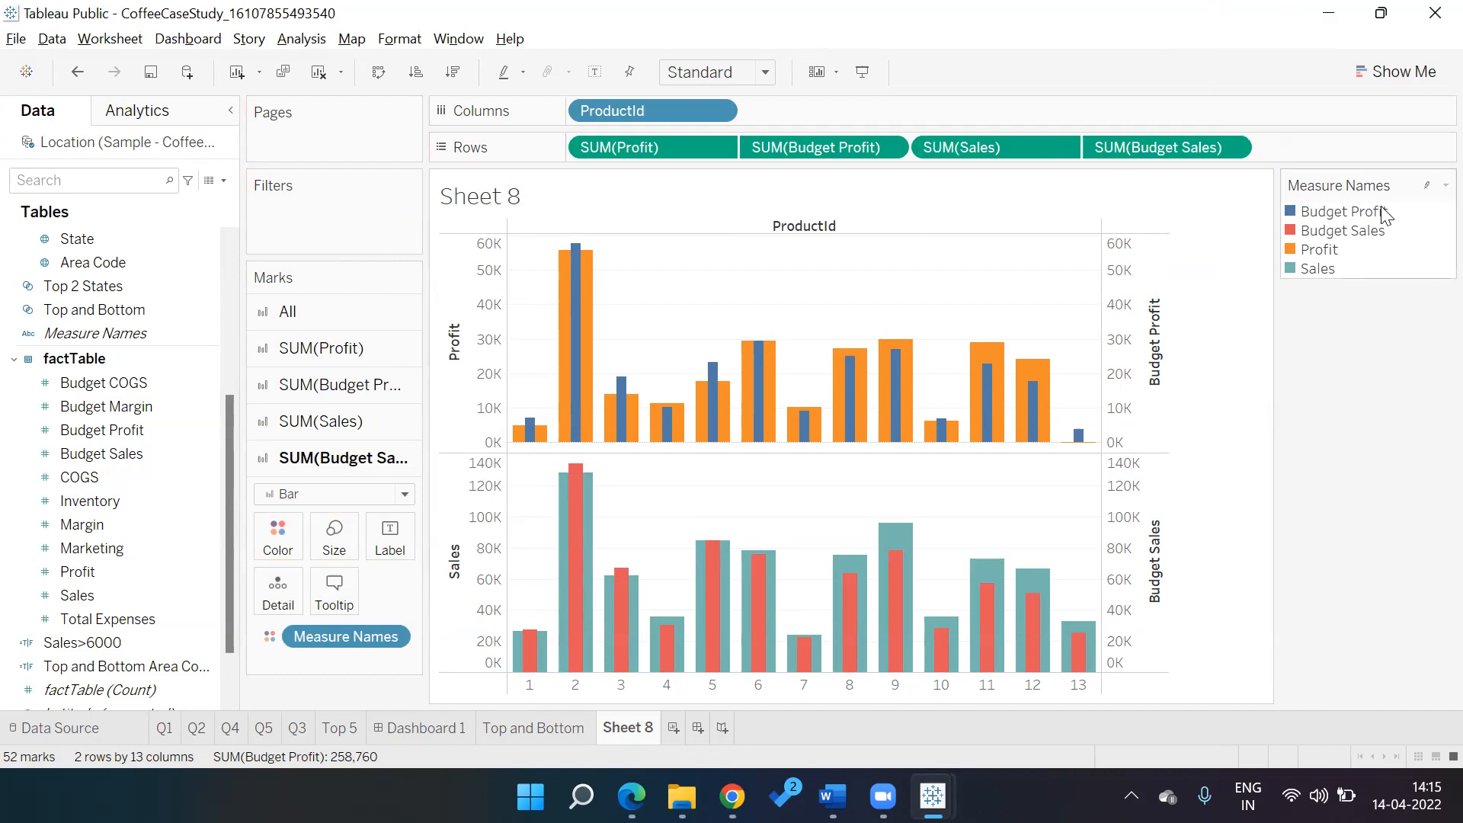
# Give Budget Profit a grey colour in the Measure Names colour editor
pyautogui.click(1427, 186)
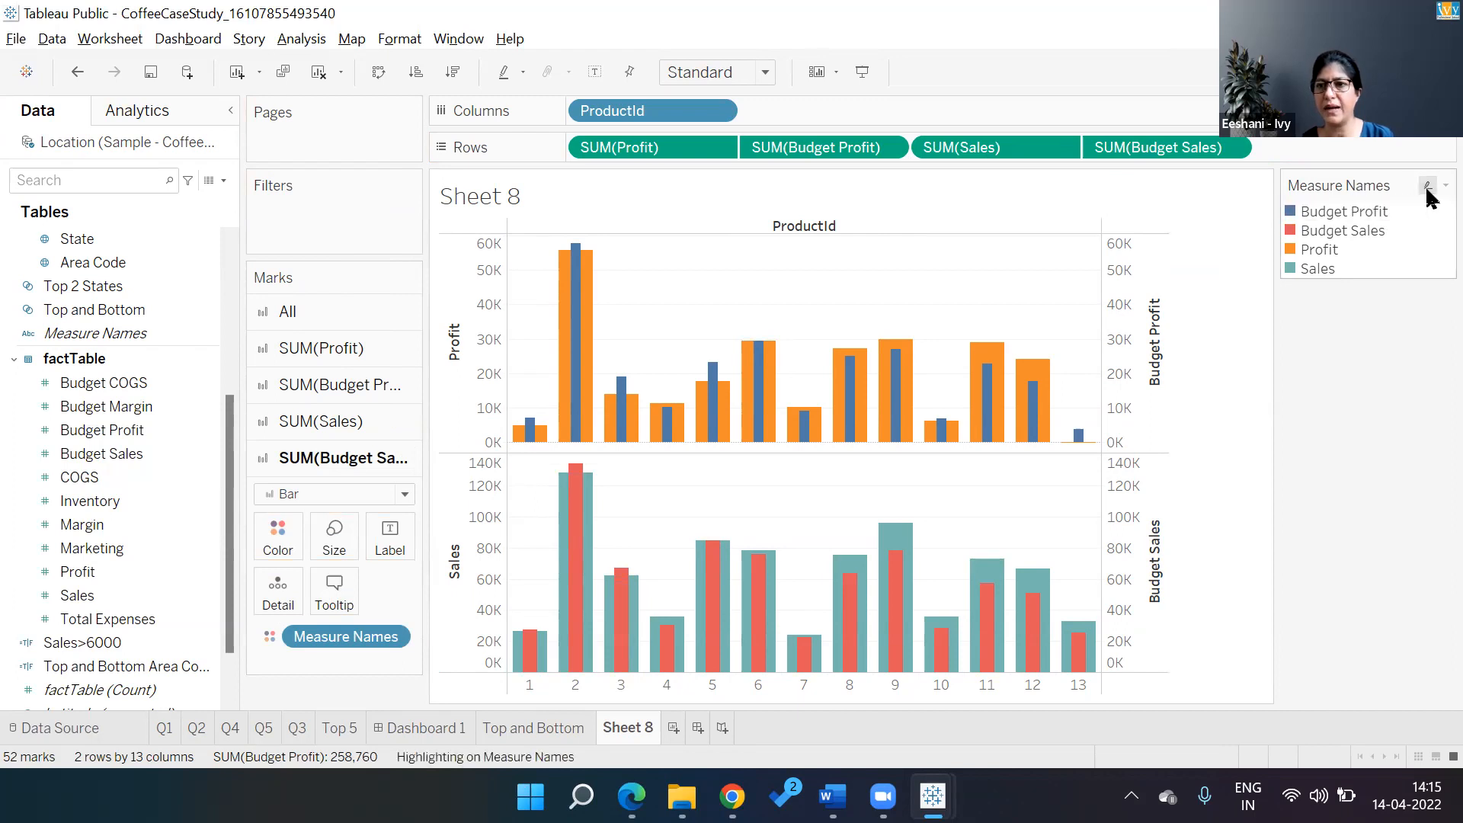
pyautogui.click(1446, 185)
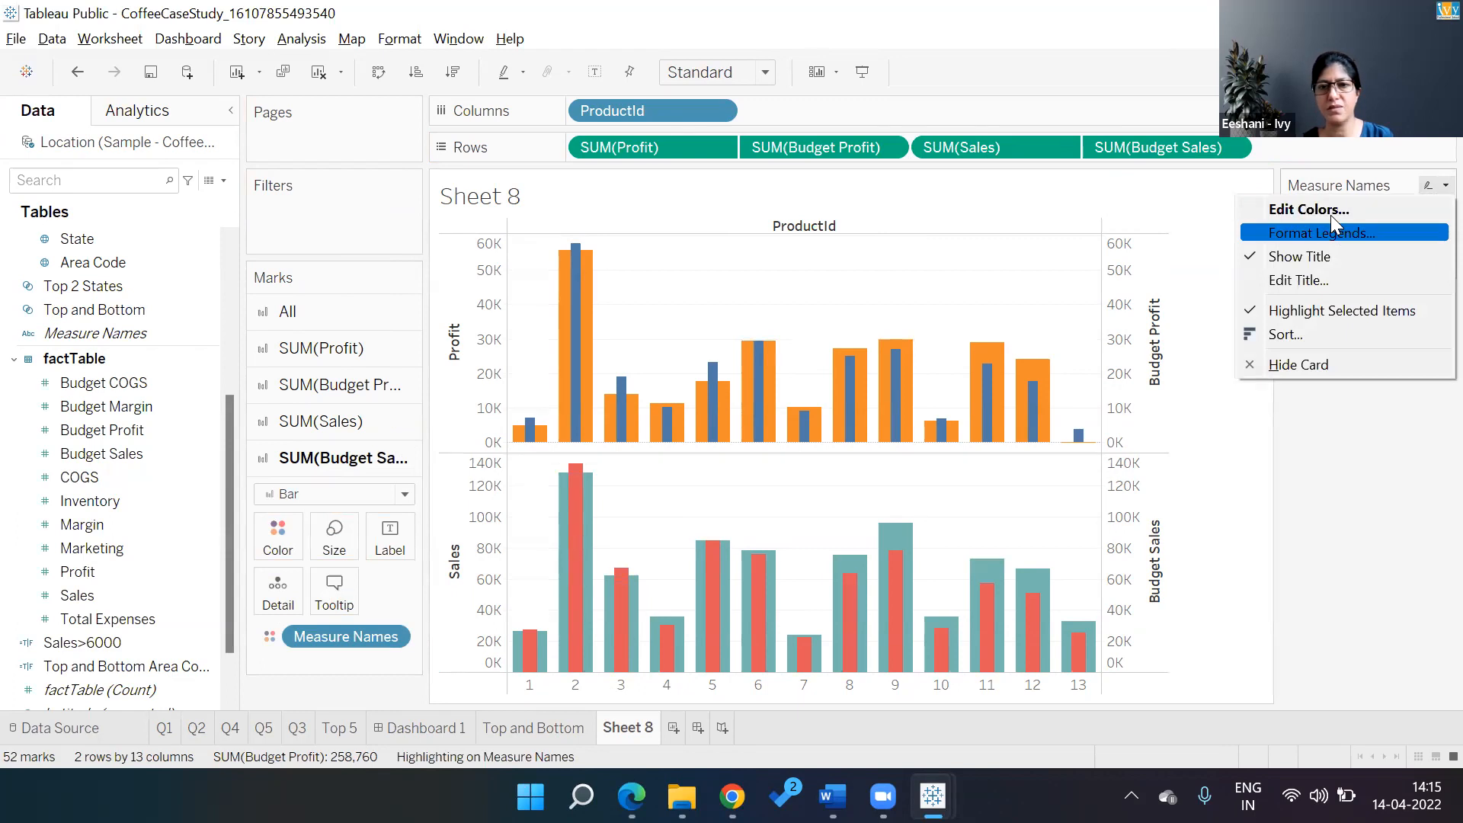
pyautogui.click(1326, 211)
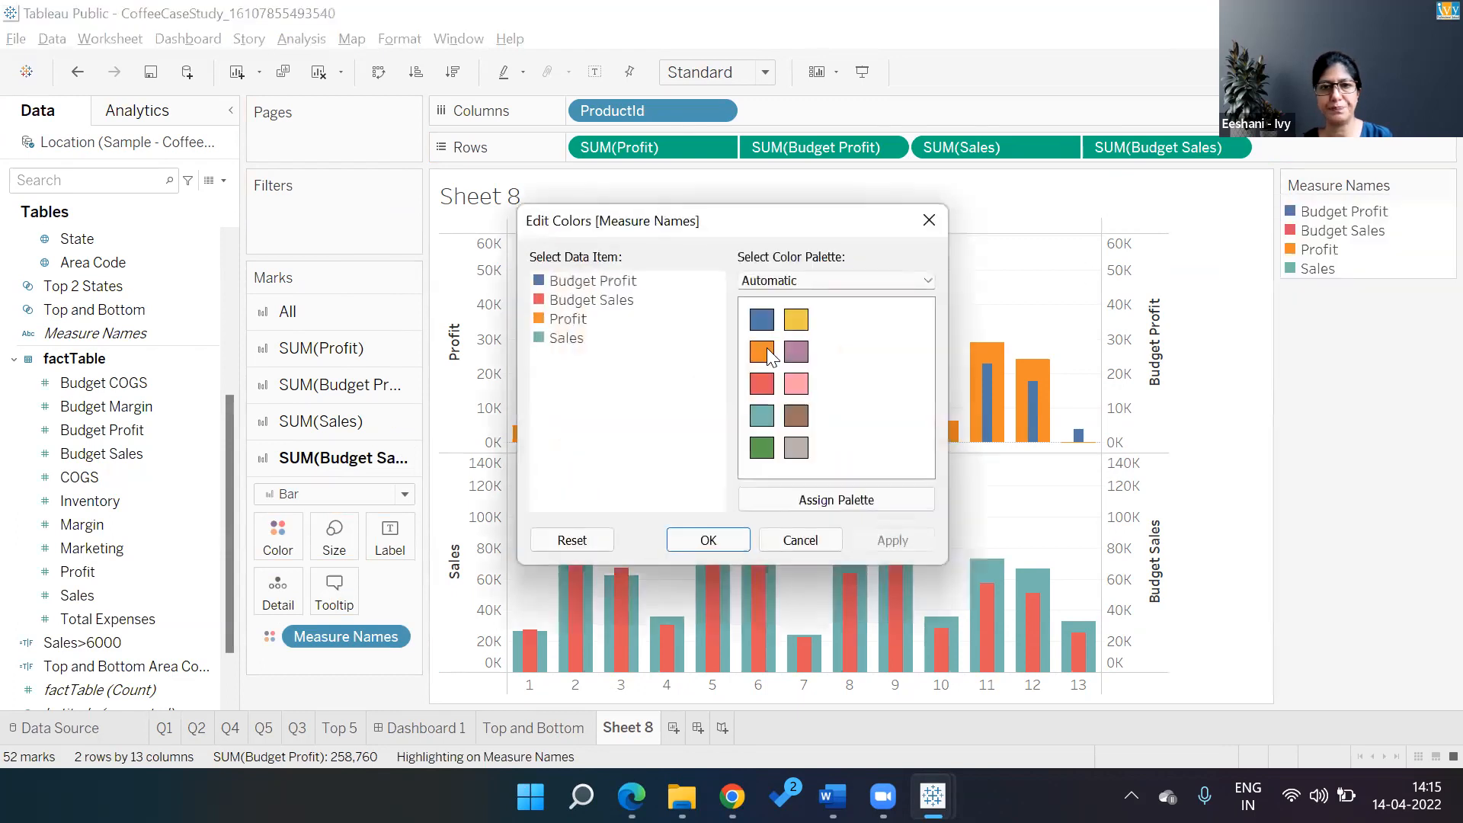
pyautogui.click(620, 282)
pyautogui.click(796, 448)
pyautogui.click(884, 541)
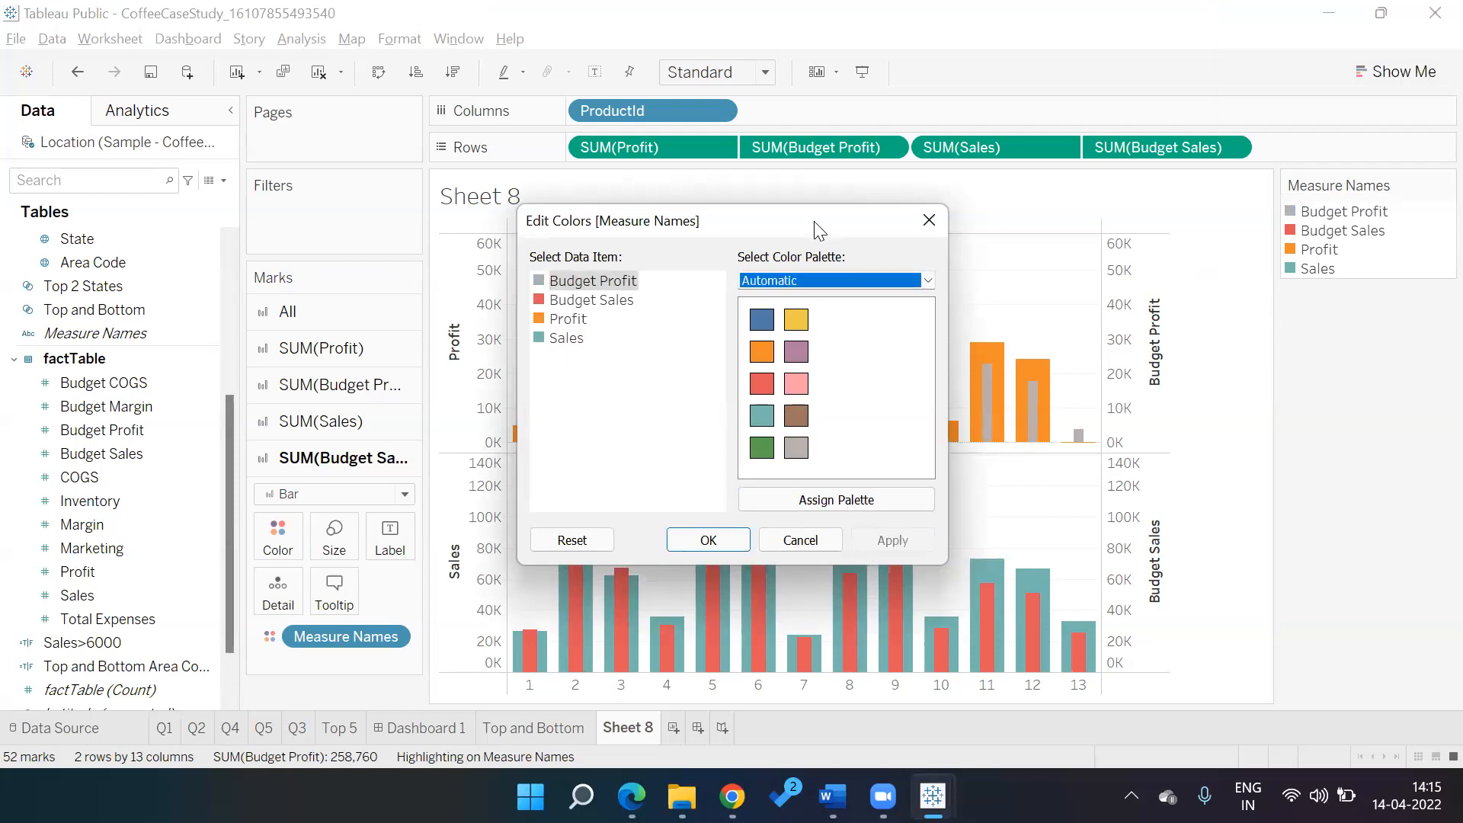
pyautogui.moveTo(814, 221); pyautogui.dragTo(335, 254)
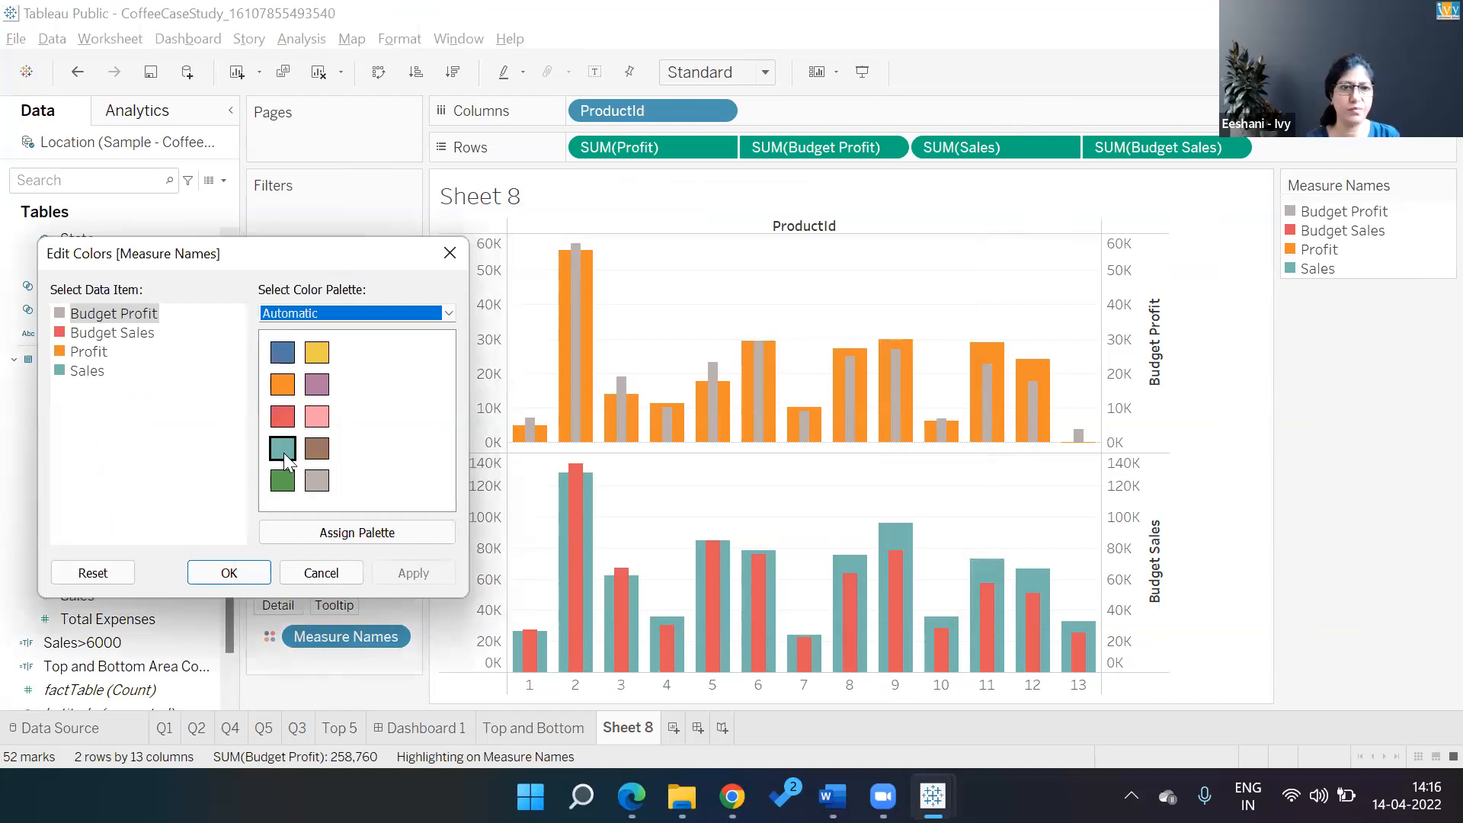
# Switch to the Color Blind palette, with light grey for Budget Profit and grey for Budget Sales
pyautogui.click(449, 313)
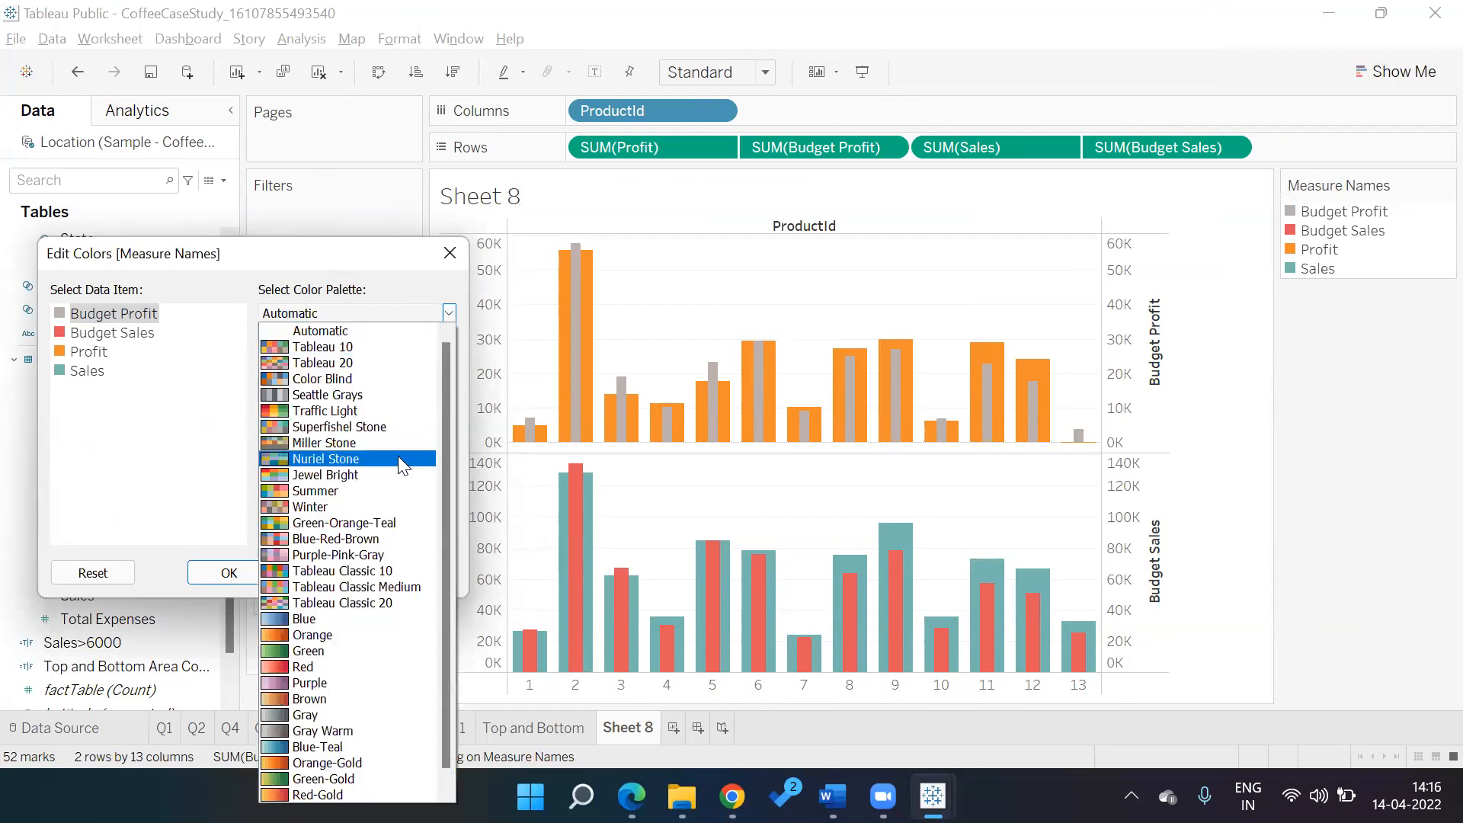
pyautogui.click(343, 380)
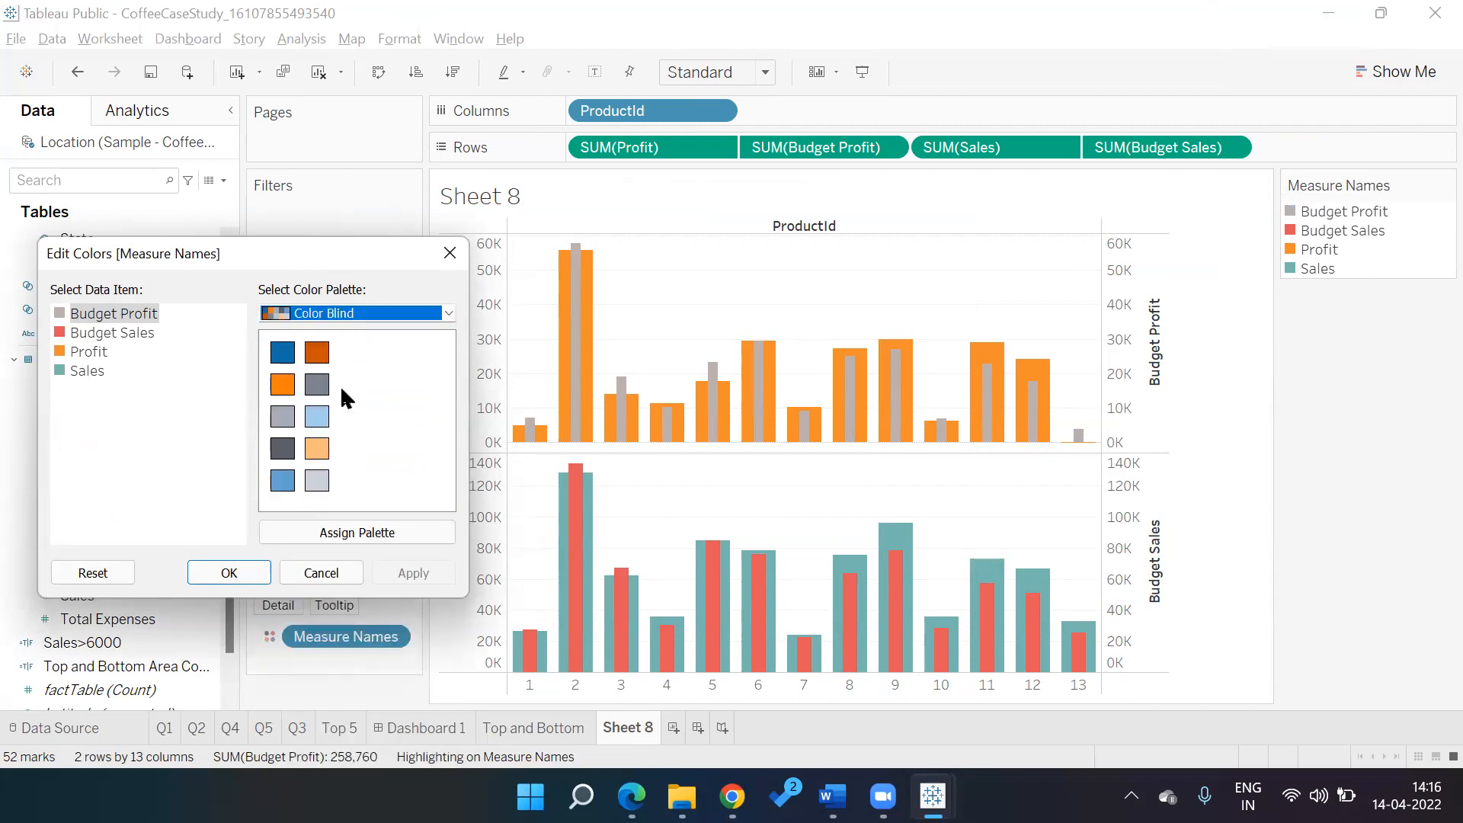
pyautogui.click(318, 479)
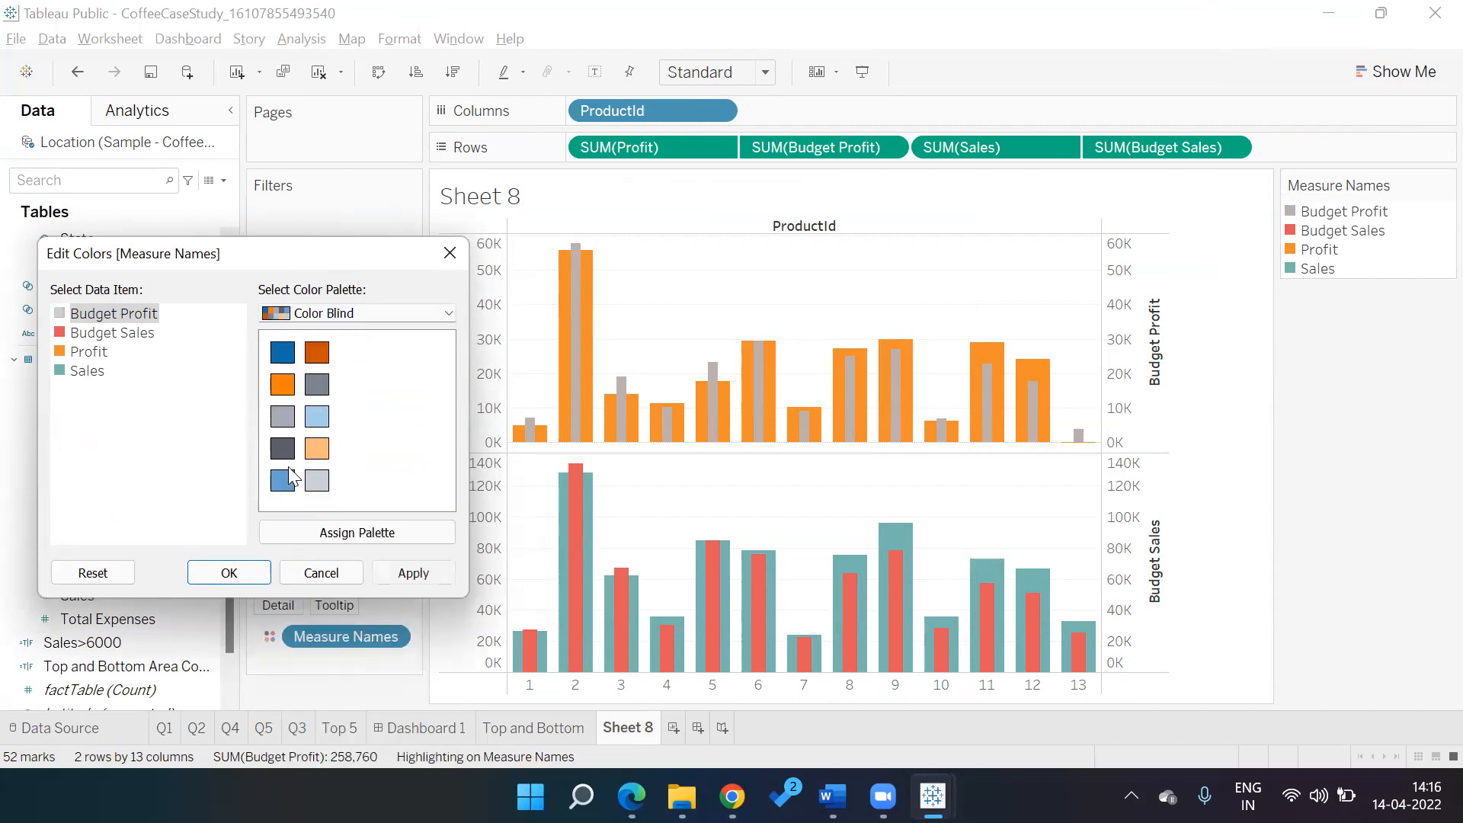
pyautogui.click(136, 336)
pyautogui.click(282, 416)
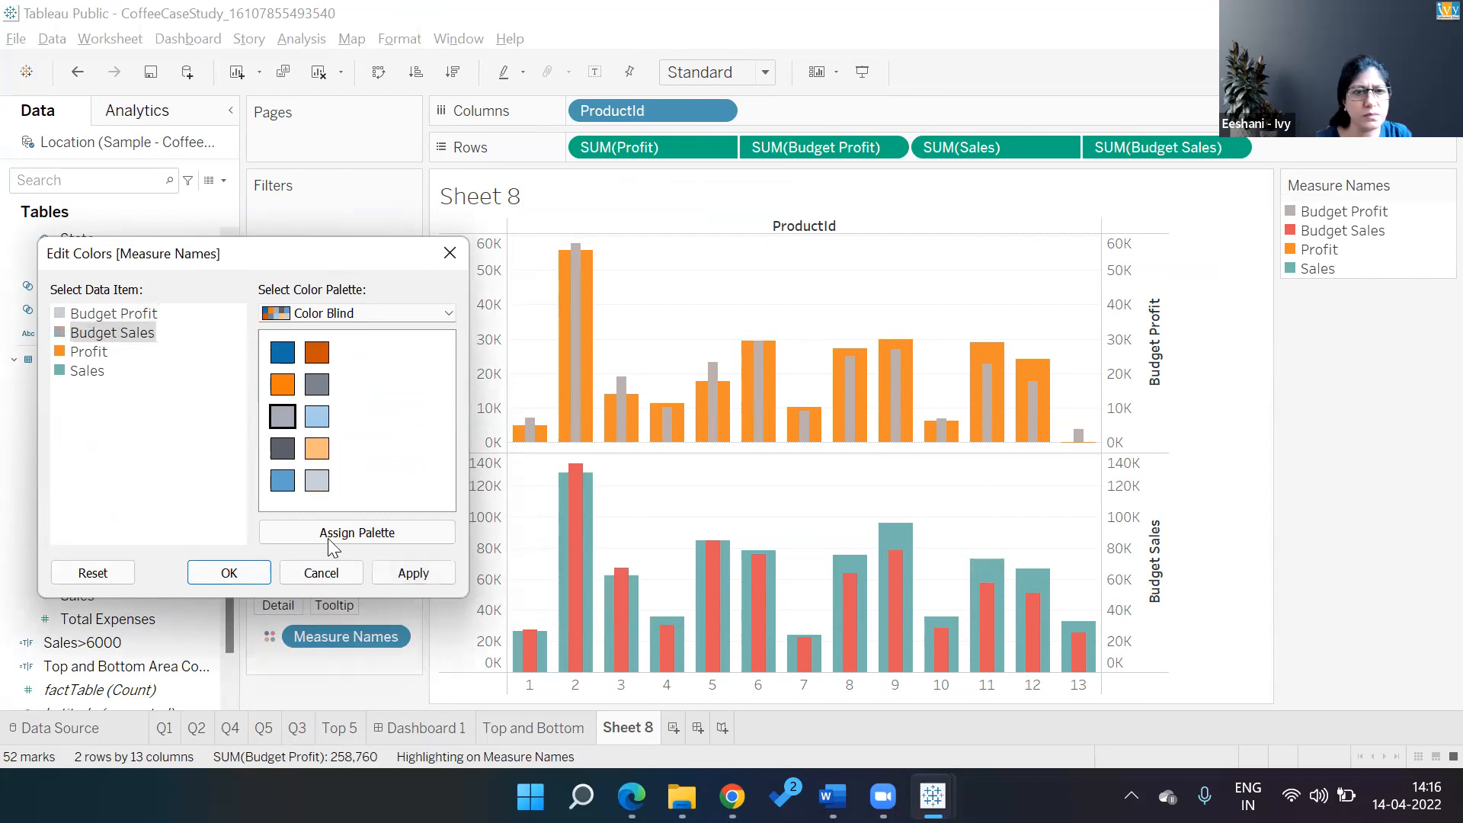
pyautogui.click(425, 575)
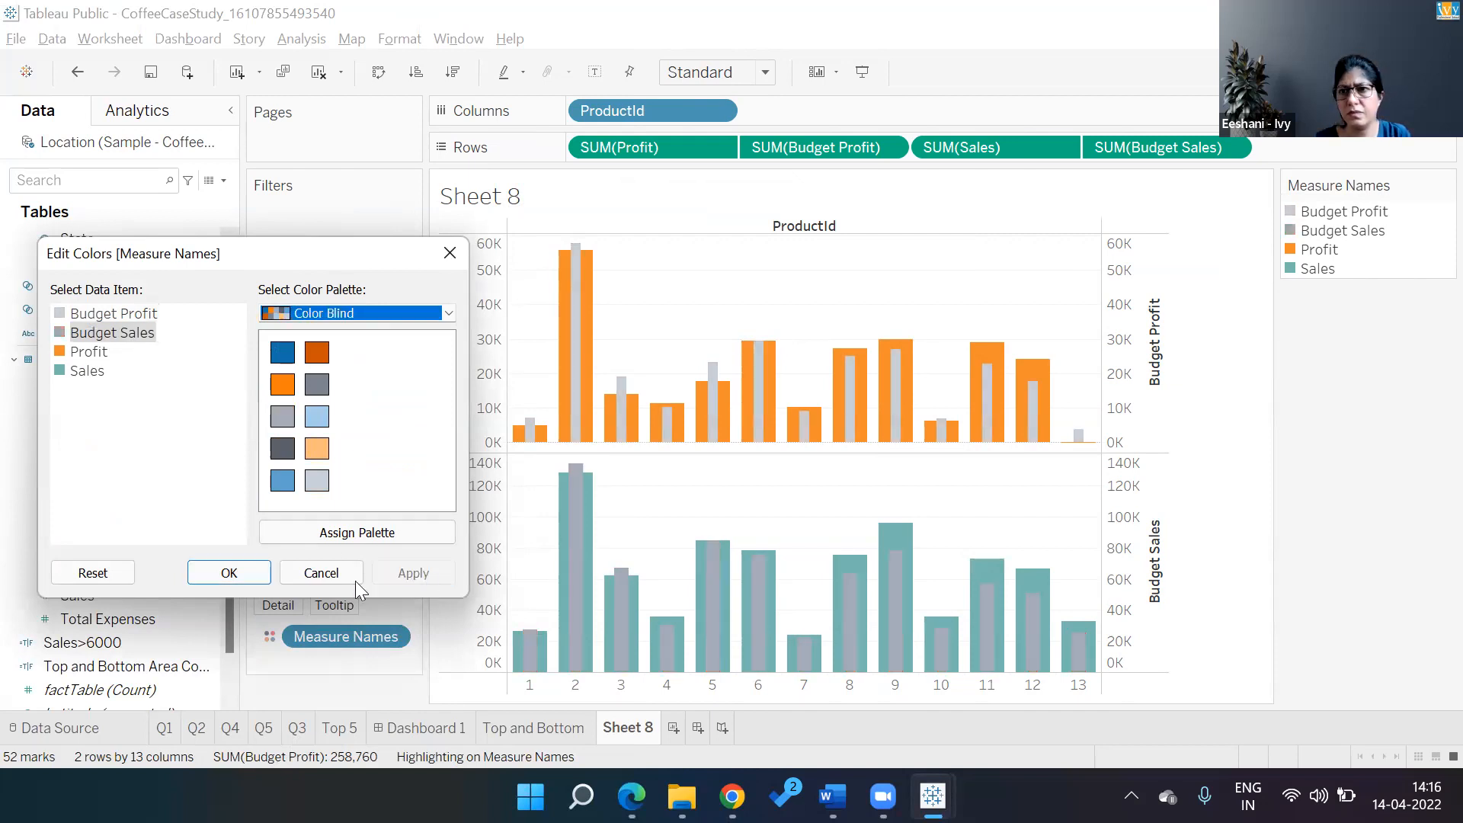
pyautogui.click(227, 574)
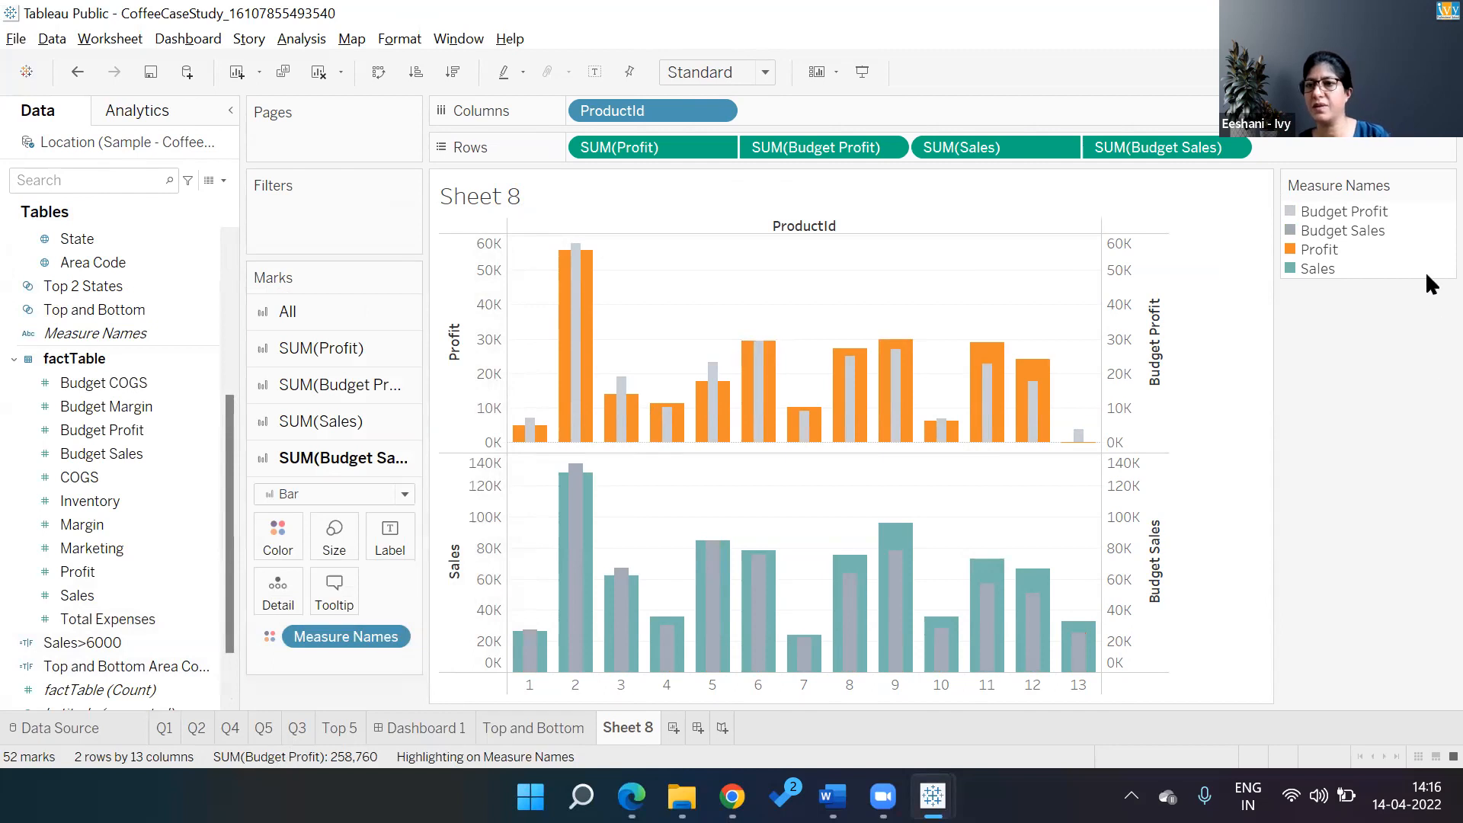
# Assign the Tableau Classic Medium palette to all Measure Names colours
pyautogui.click(1446, 185)
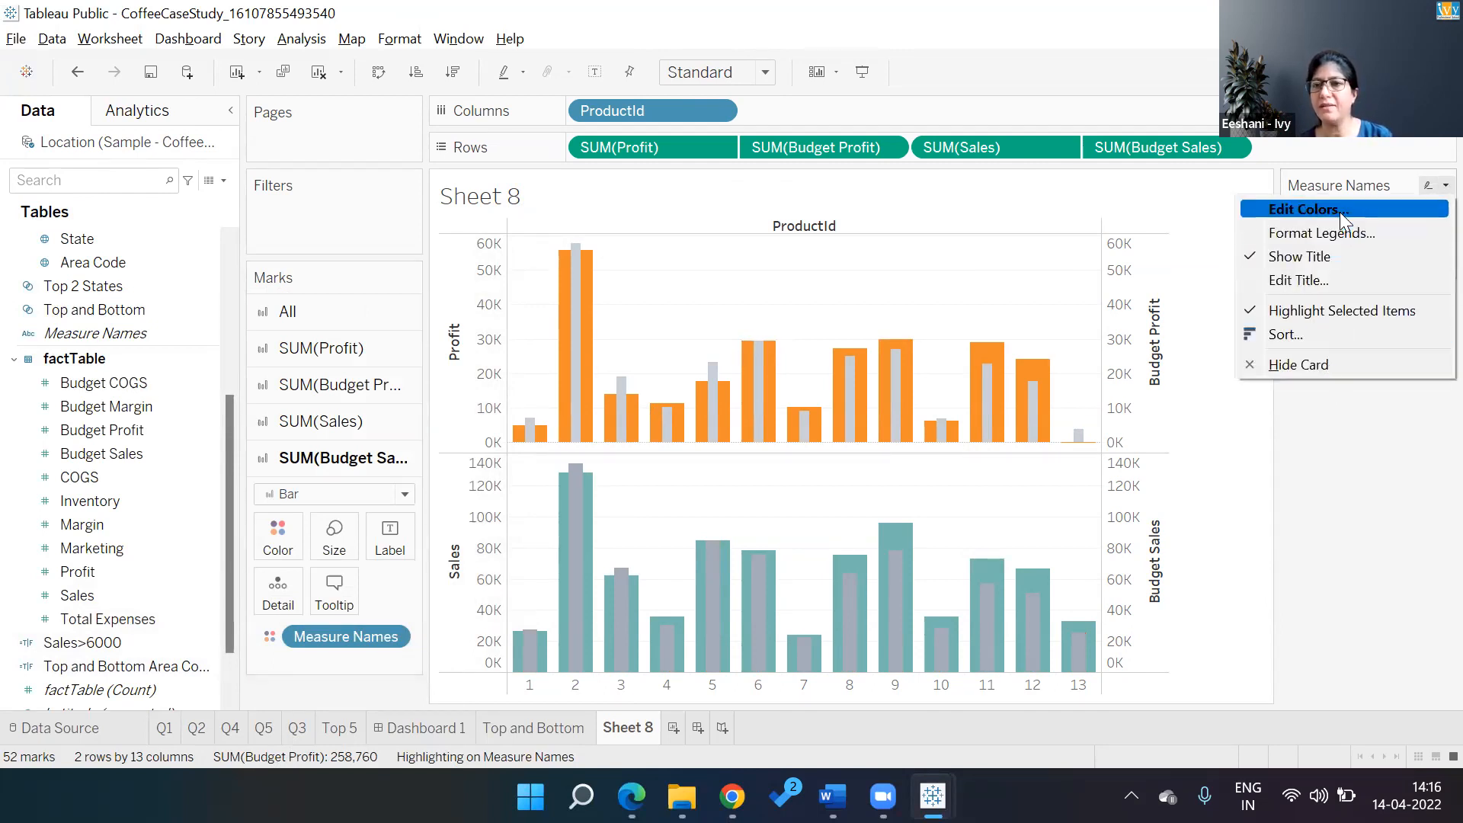
pyautogui.click(1370, 413)
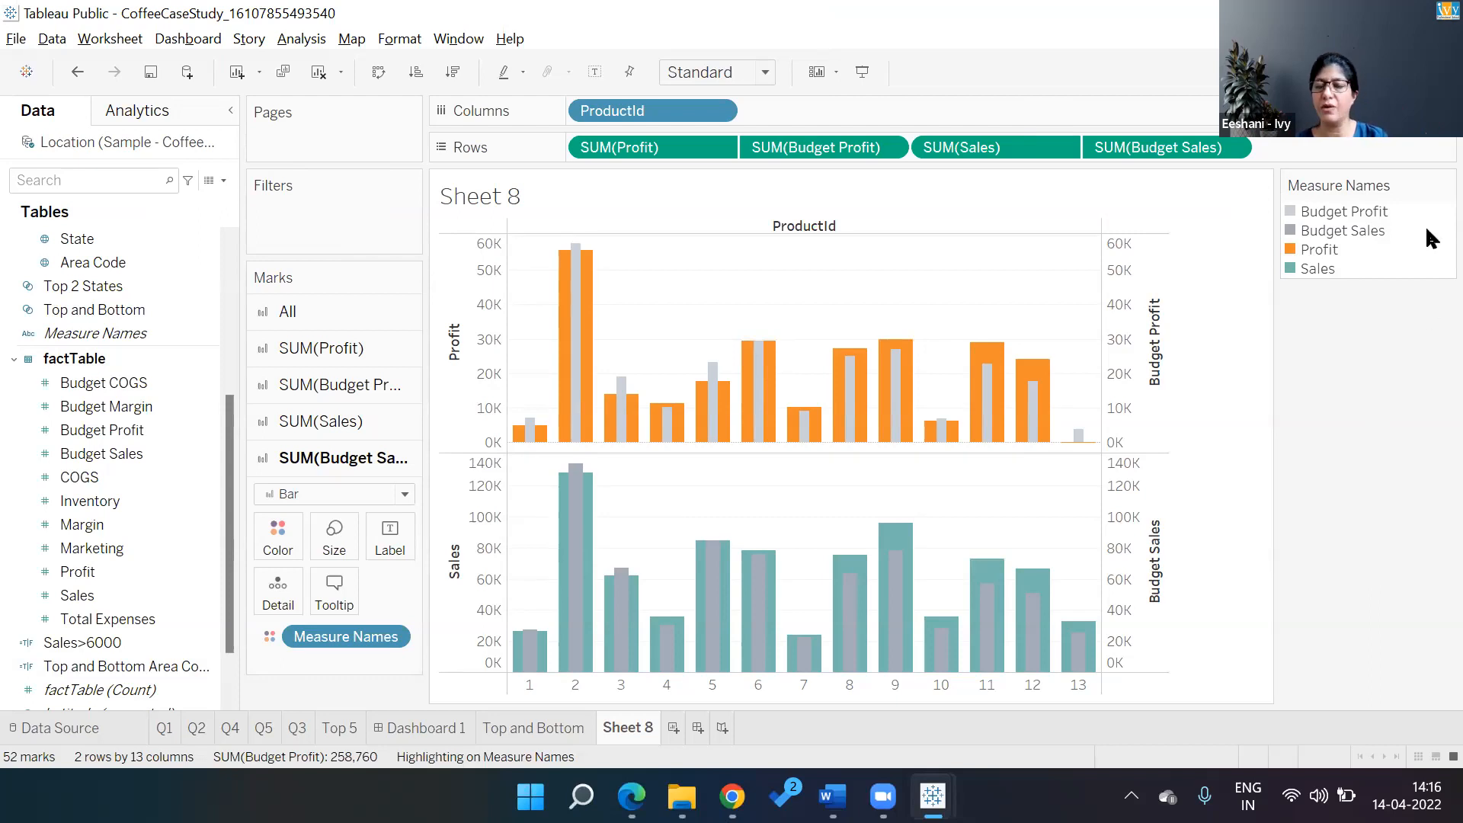
pyautogui.click(1445, 185)
pyautogui.click(1323, 212)
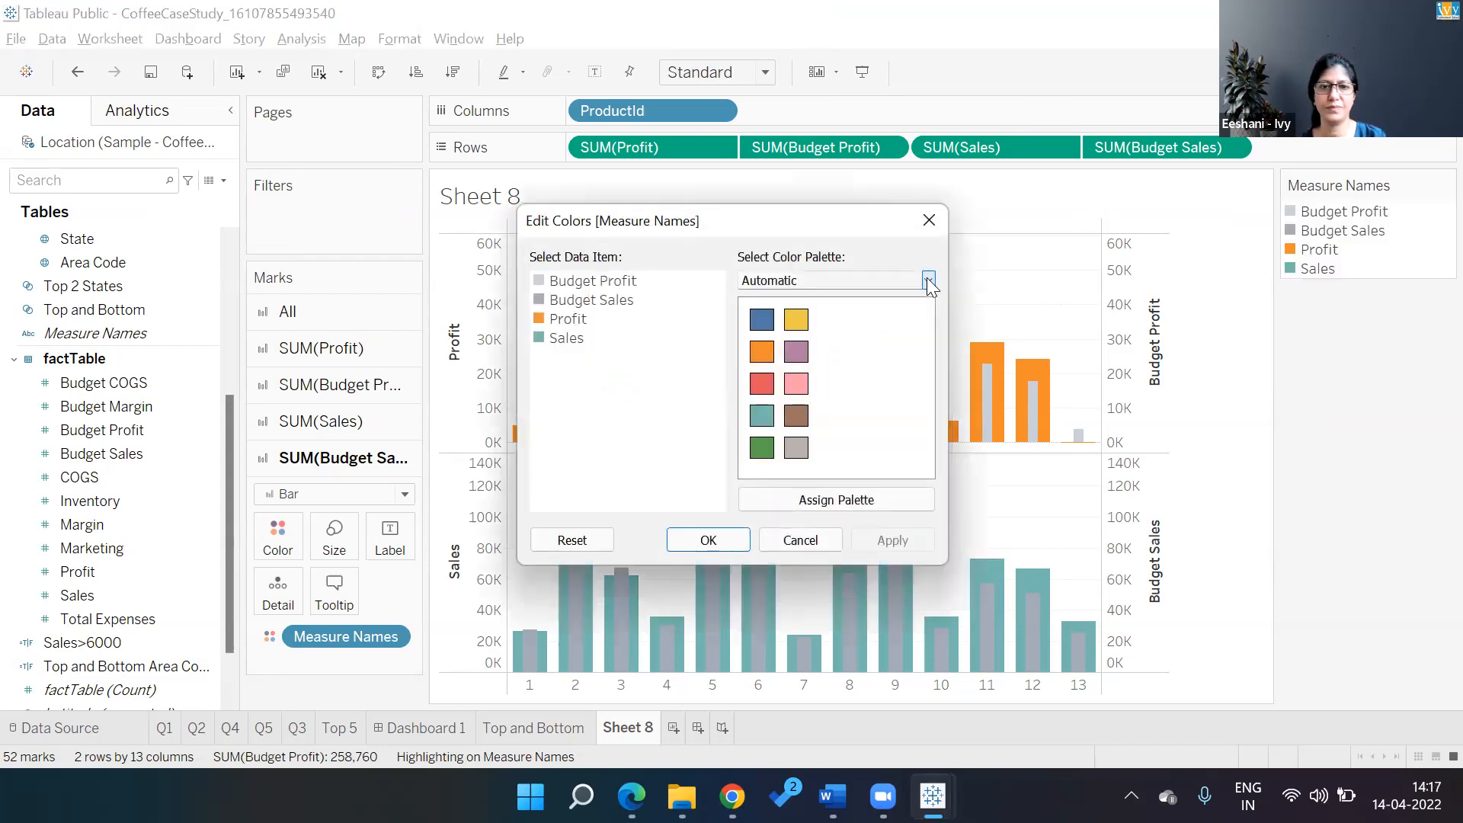
pyautogui.click(928, 279)
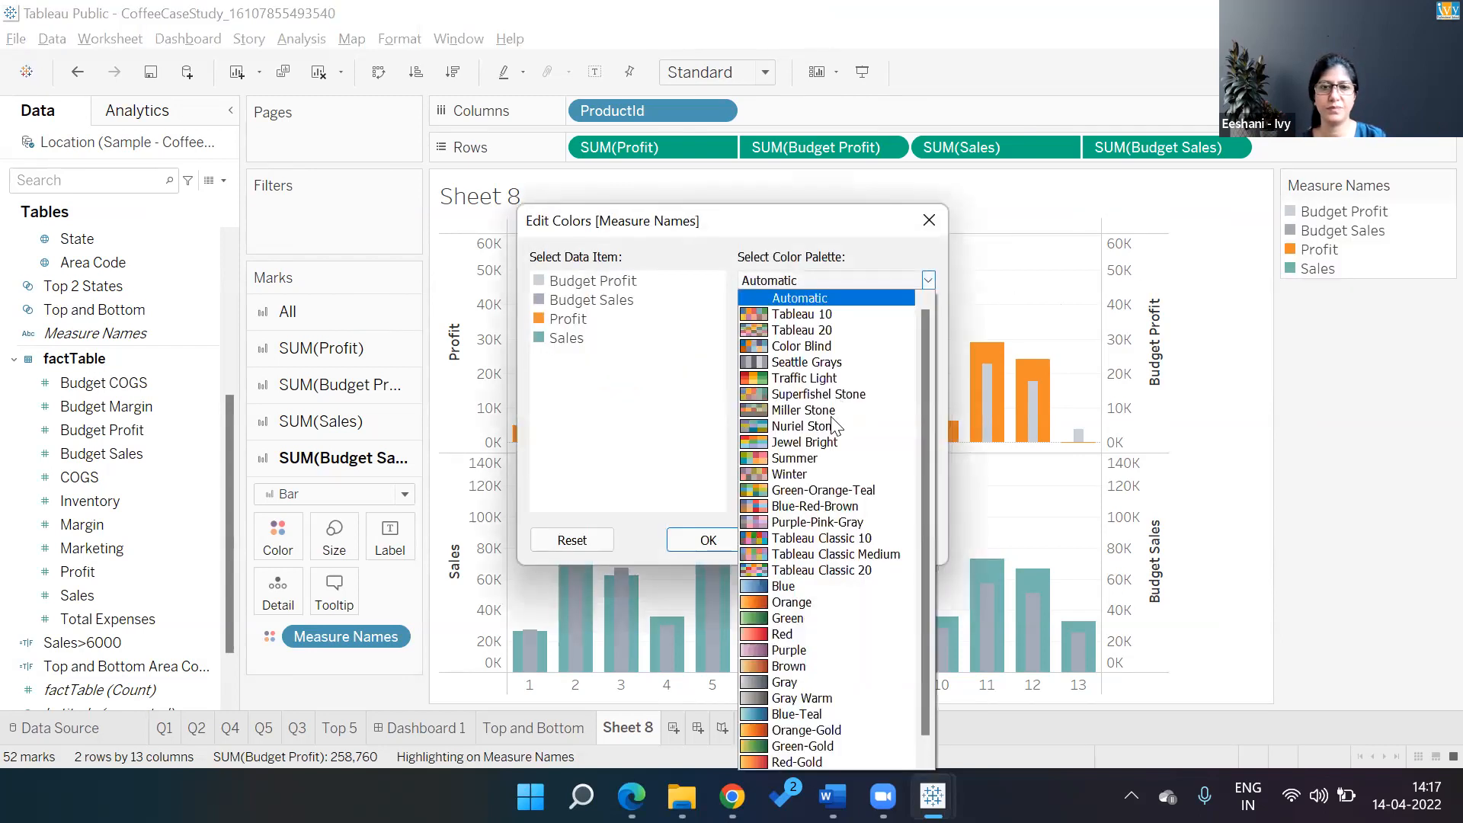
pyautogui.click(814, 554)
pyautogui.click(837, 500)
pyautogui.click(708, 540)
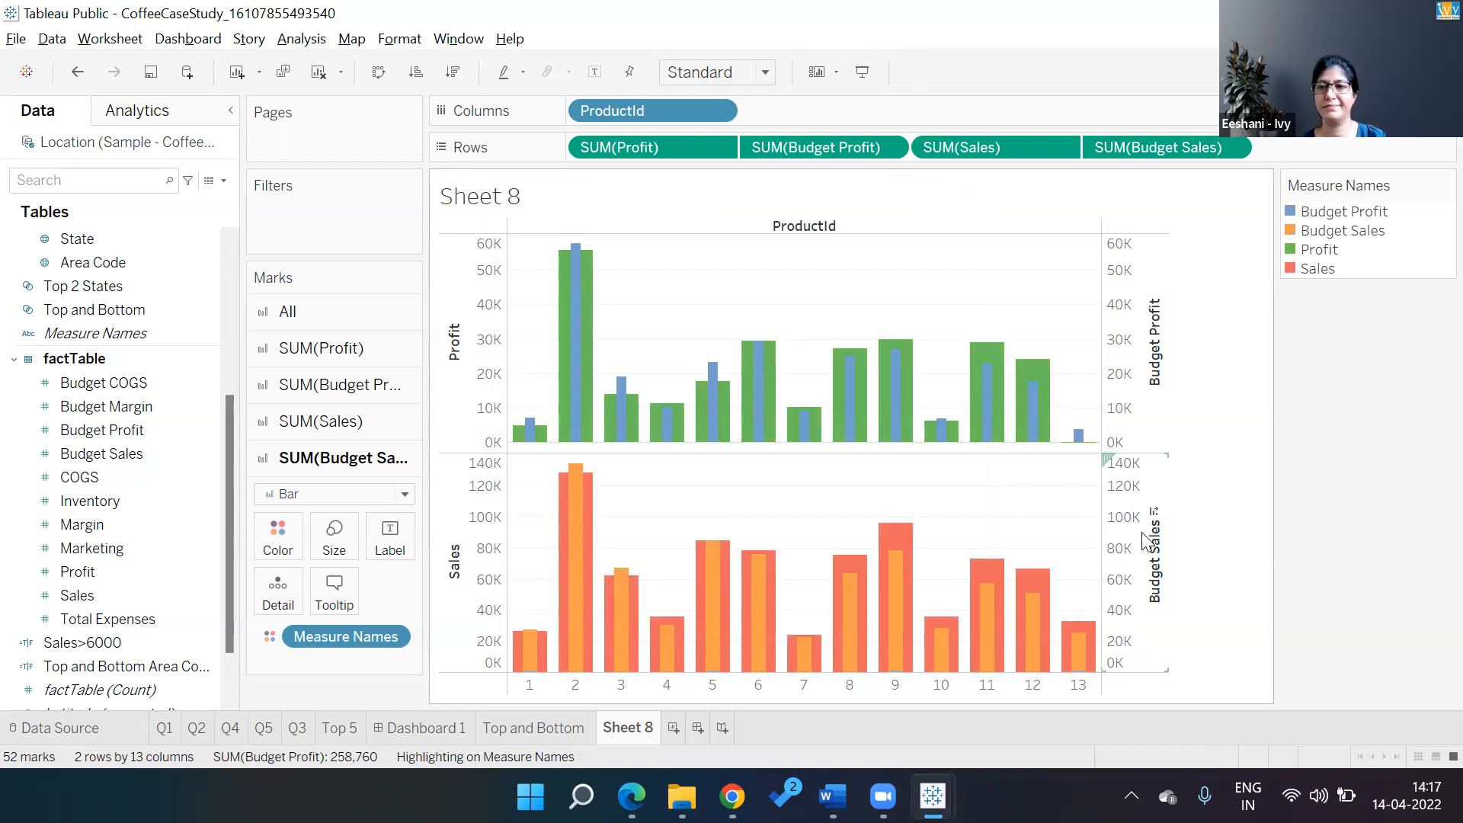
# Reassign all four measures to the Superfishel Stone palette
pyautogui.click(1445, 186)
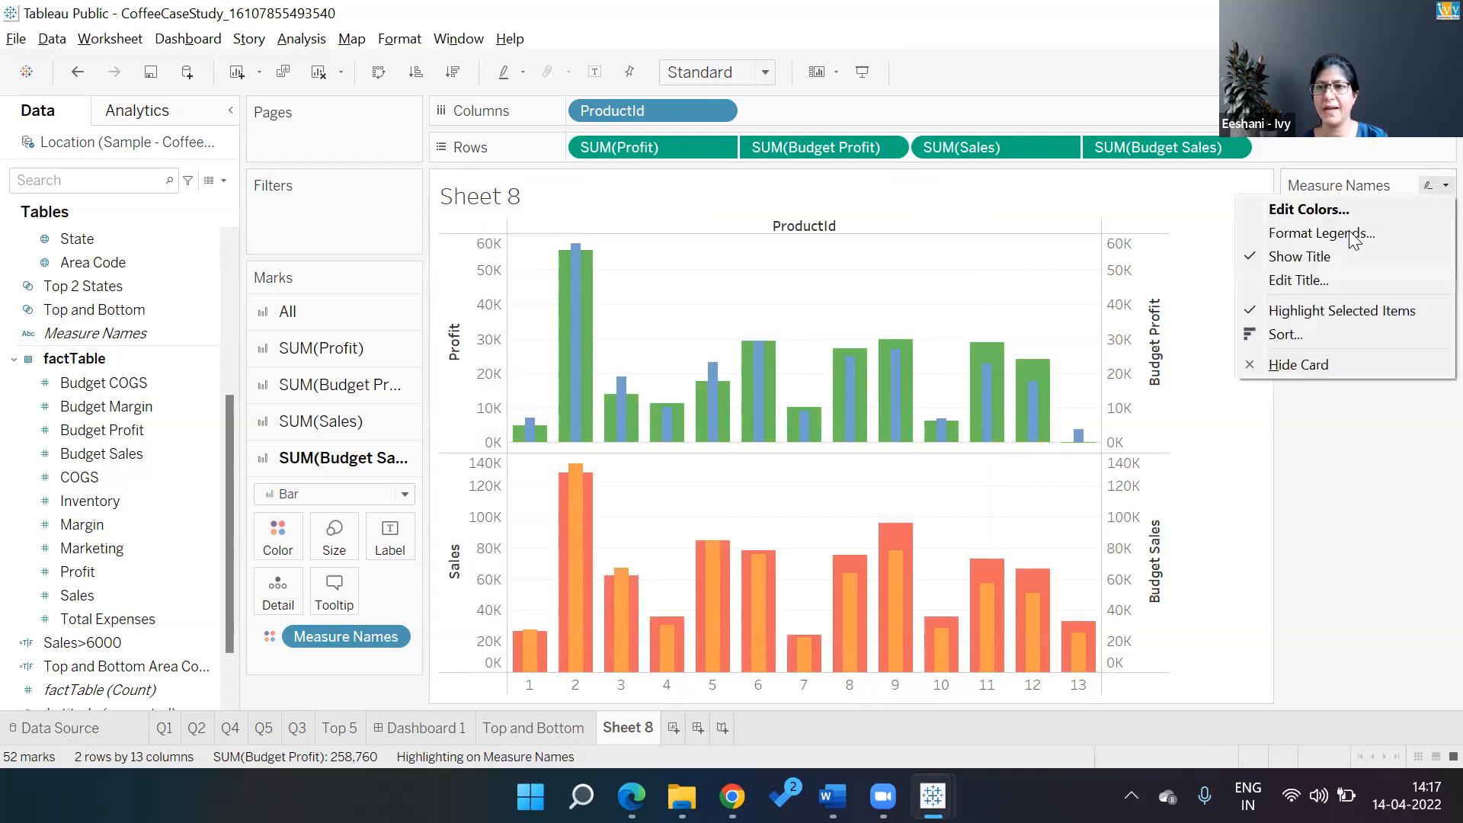
pyautogui.click(1317, 208)
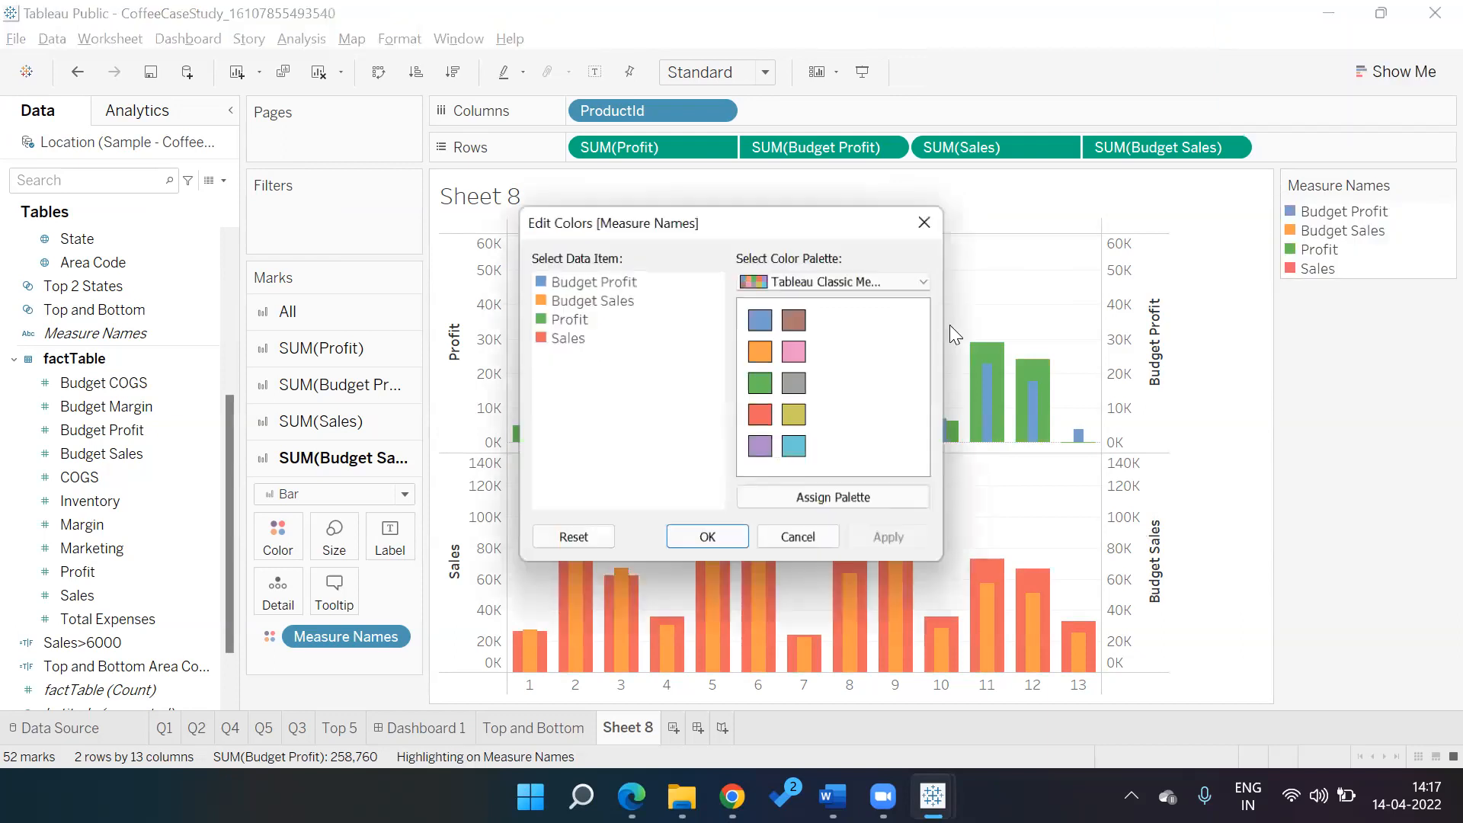
pyautogui.click(929, 280)
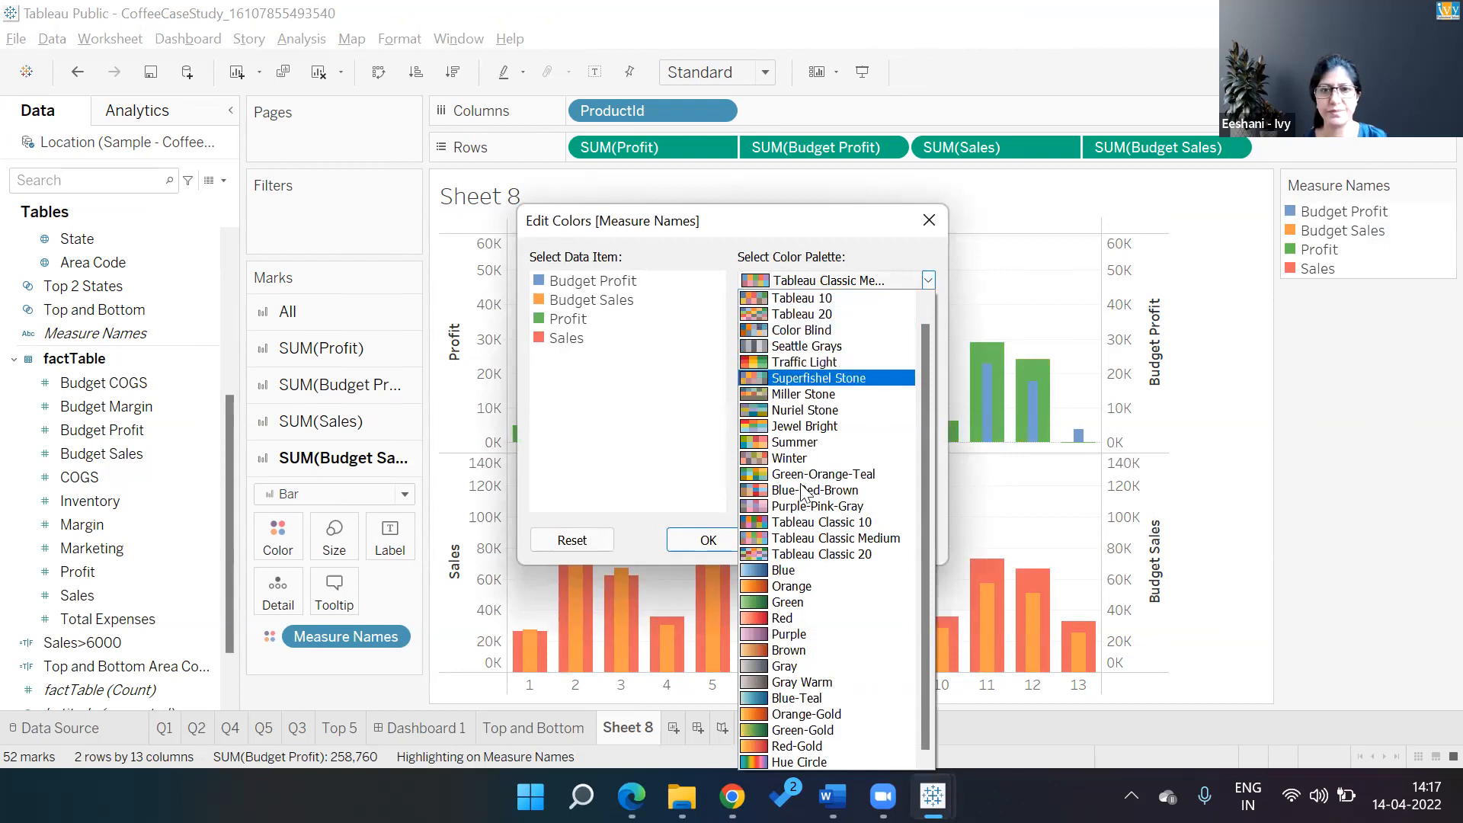
pyautogui.click(819, 378)
pyautogui.click(837, 500)
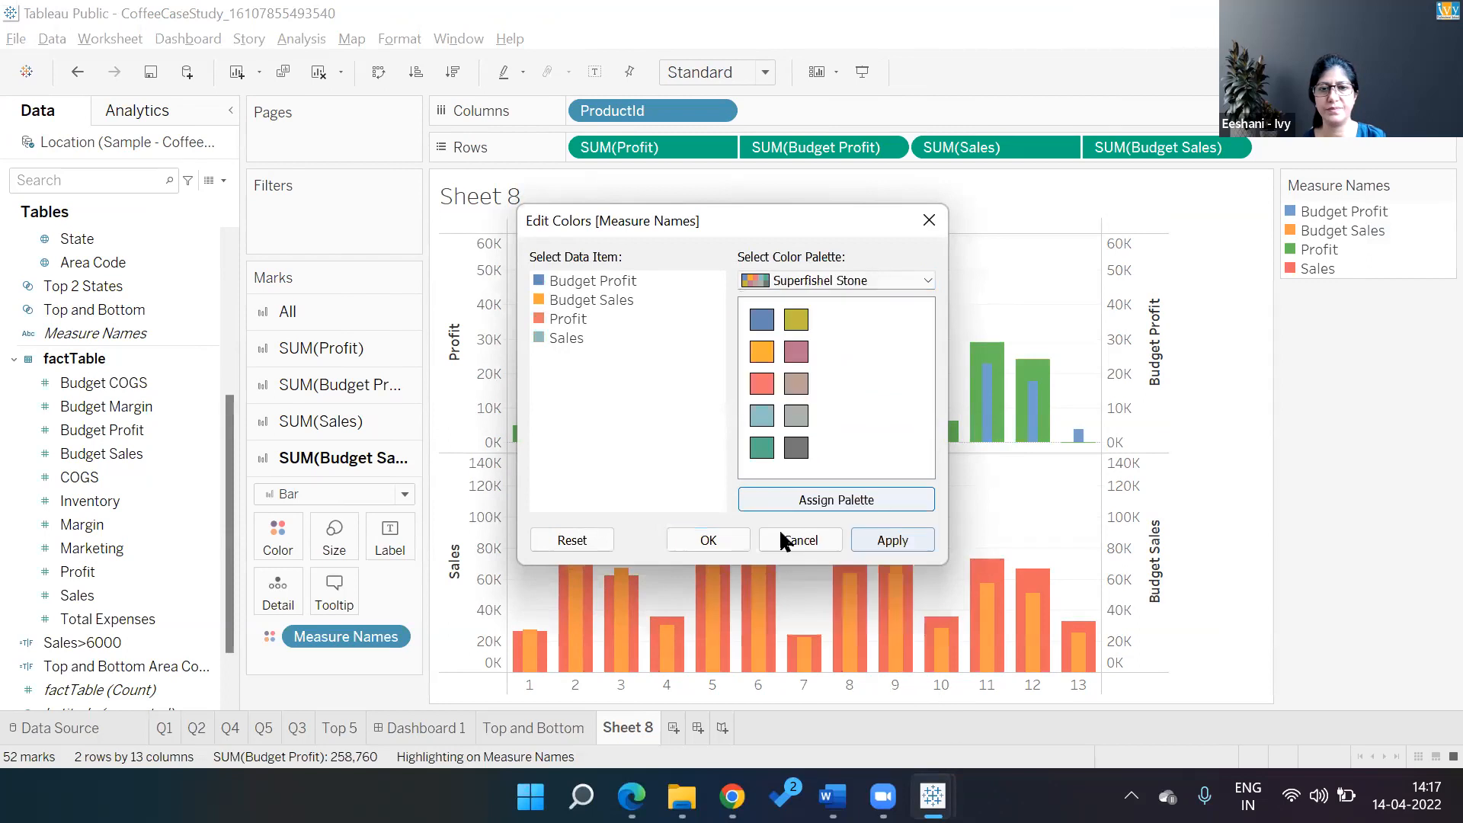
pyautogui.click(732, 535)
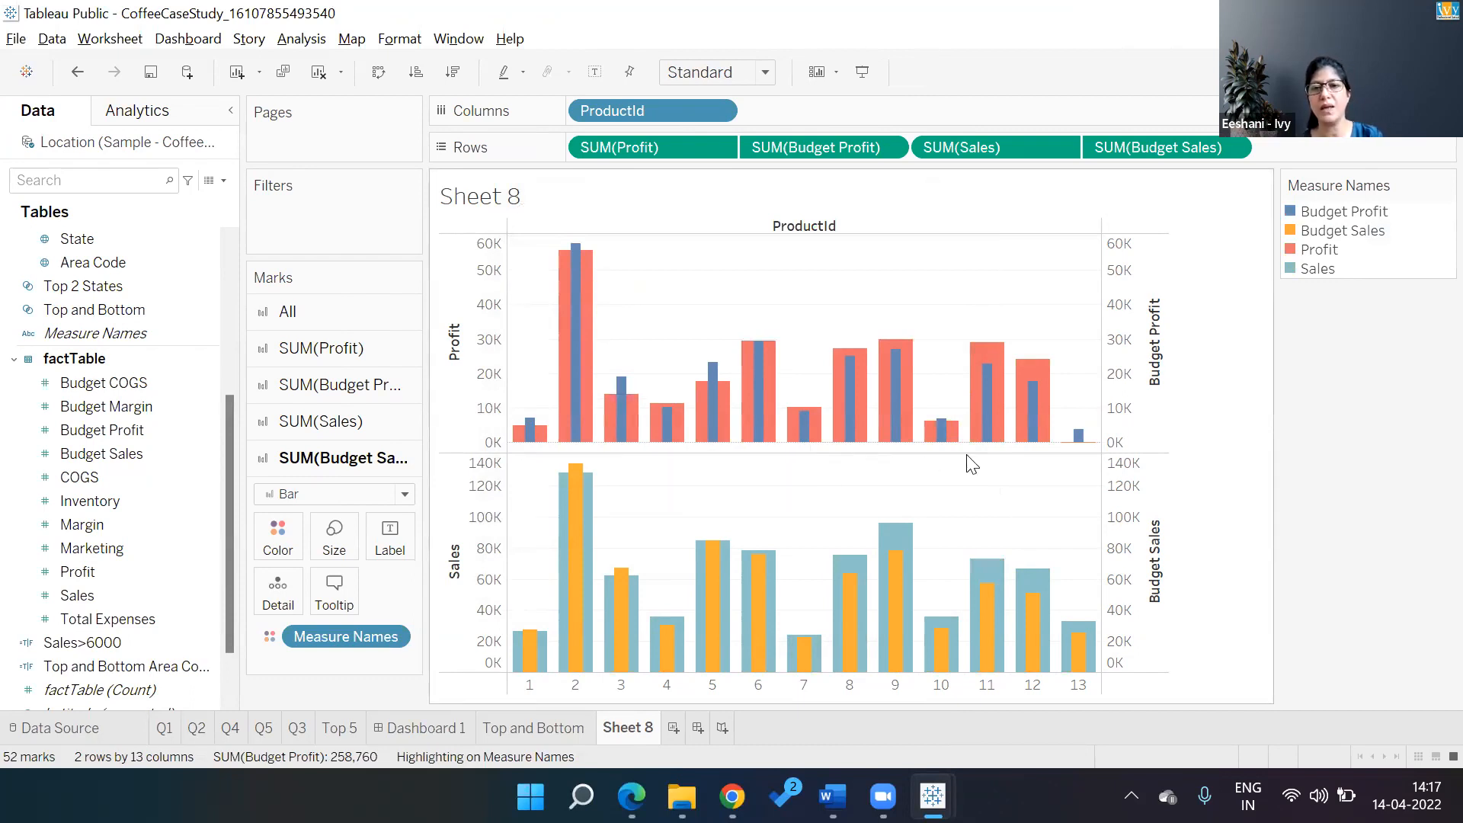
# Narrow the Budget Sales bars with the Size slider on the SUM(Budget Sales) marks card
pyautogui.moveTo(1076, 454)
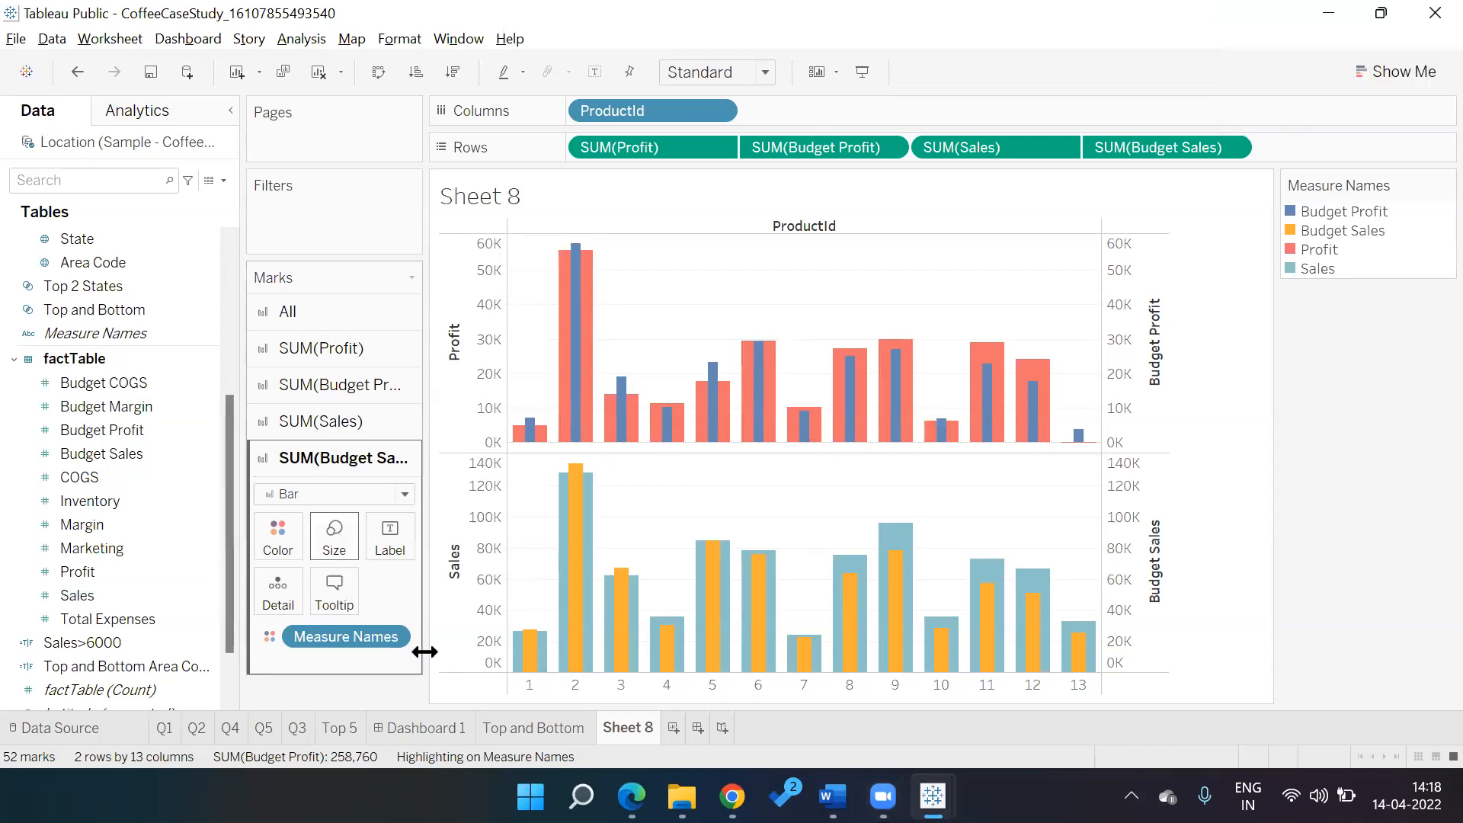
pyautogui.click(334, 537)
pyautogui.moveTo(366, 588); pyautogui.dragTo(352, 587)
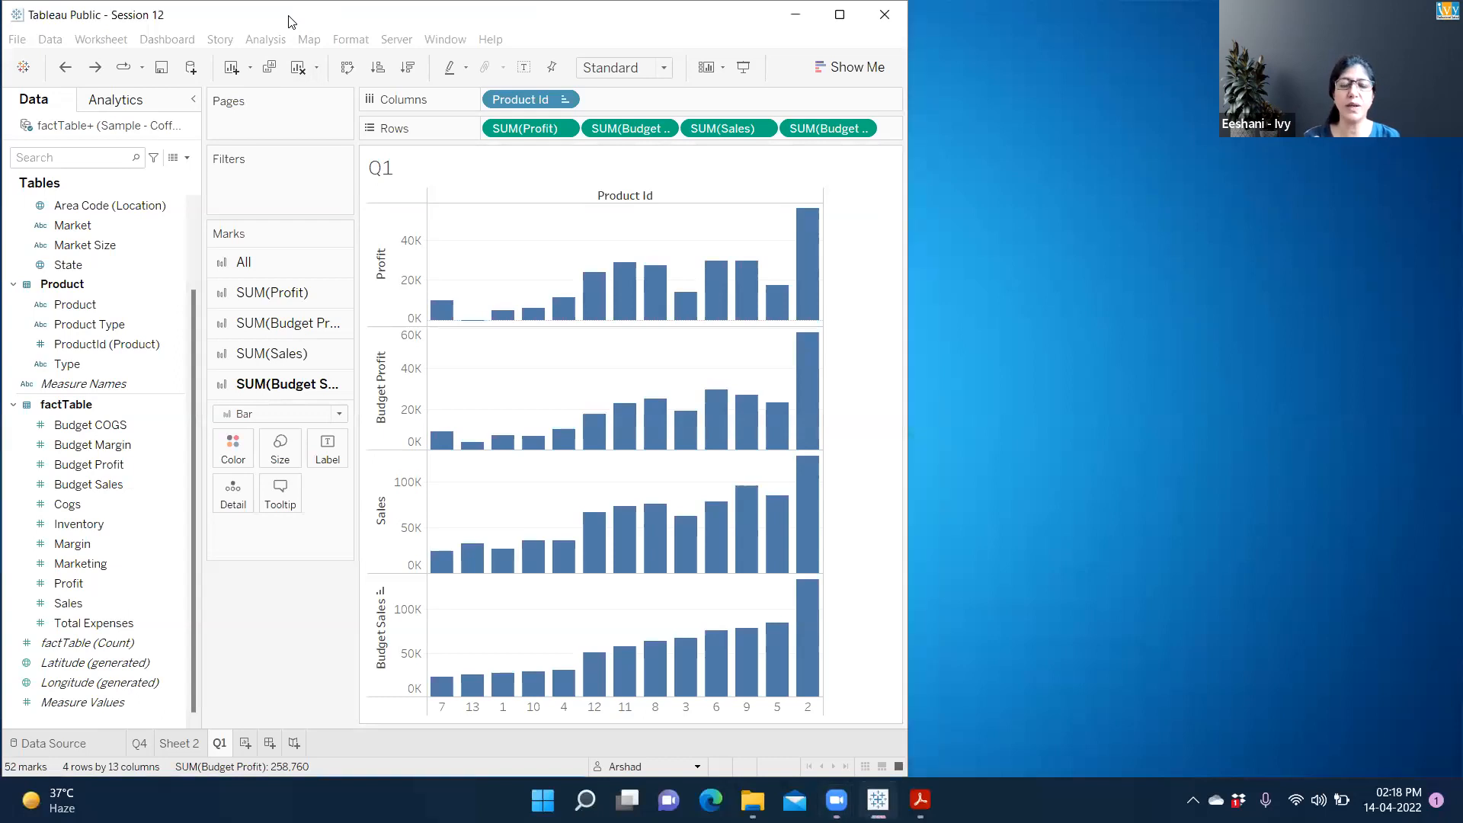
# Maximise the Session 12 window and bring up the SUM(Budget Profit) pill's options on sheet Q1
pyautogui.moveTo(290, 19); pyautogui.dragTo(290, 21)
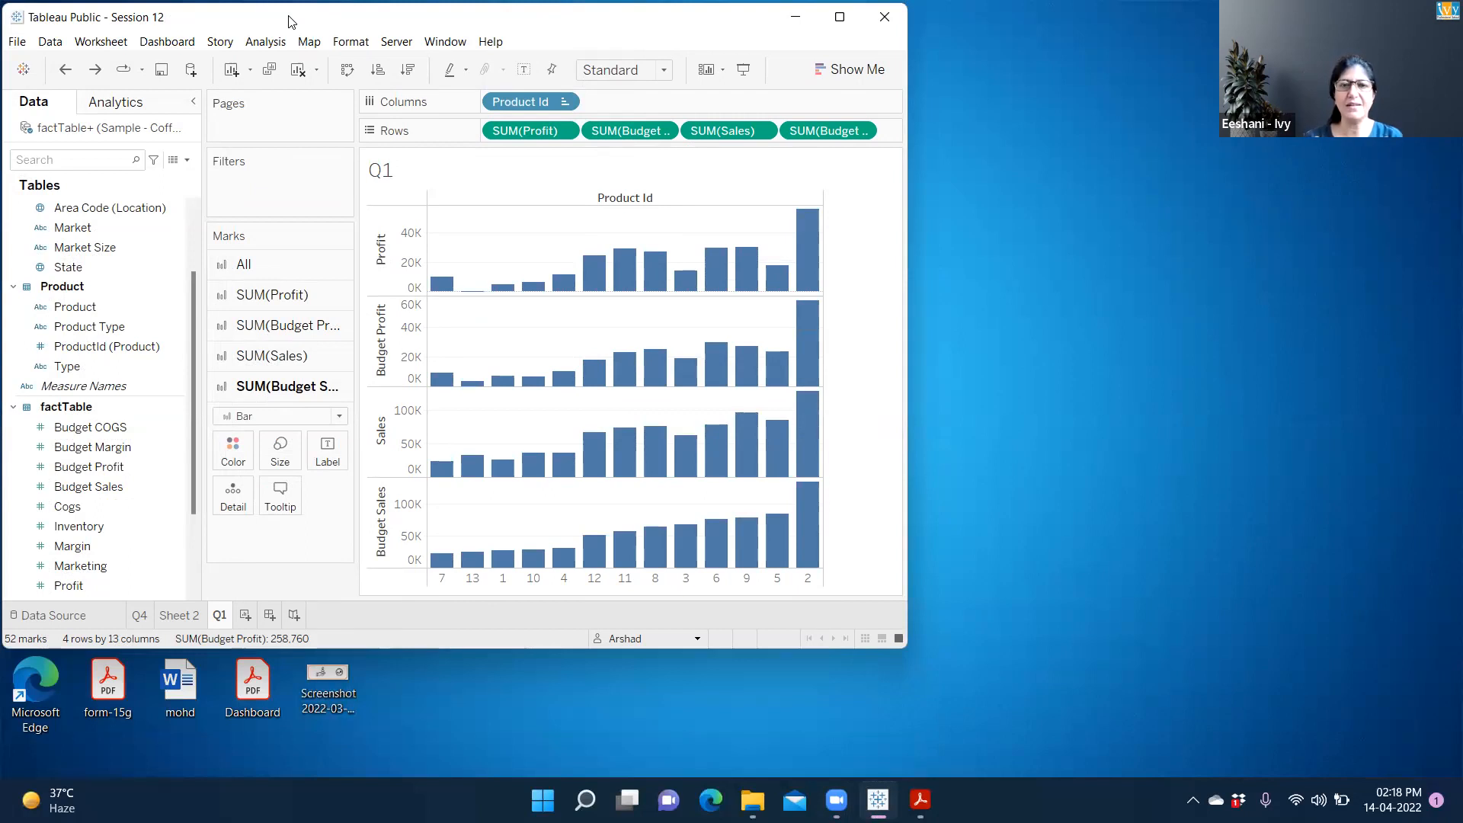
pyautogui.doubleClick(290, 21)
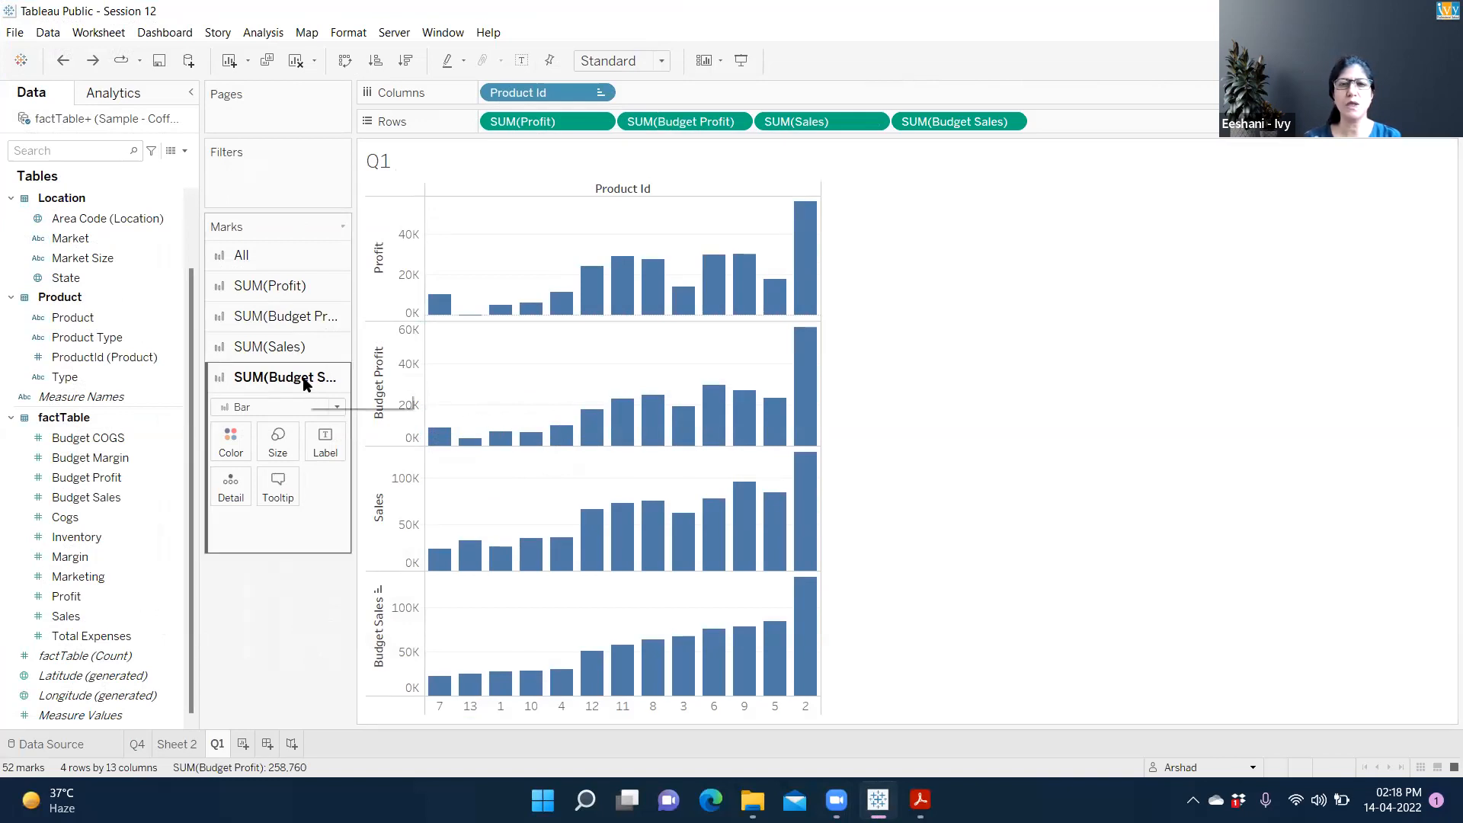
pyautogui.click(319, 317)
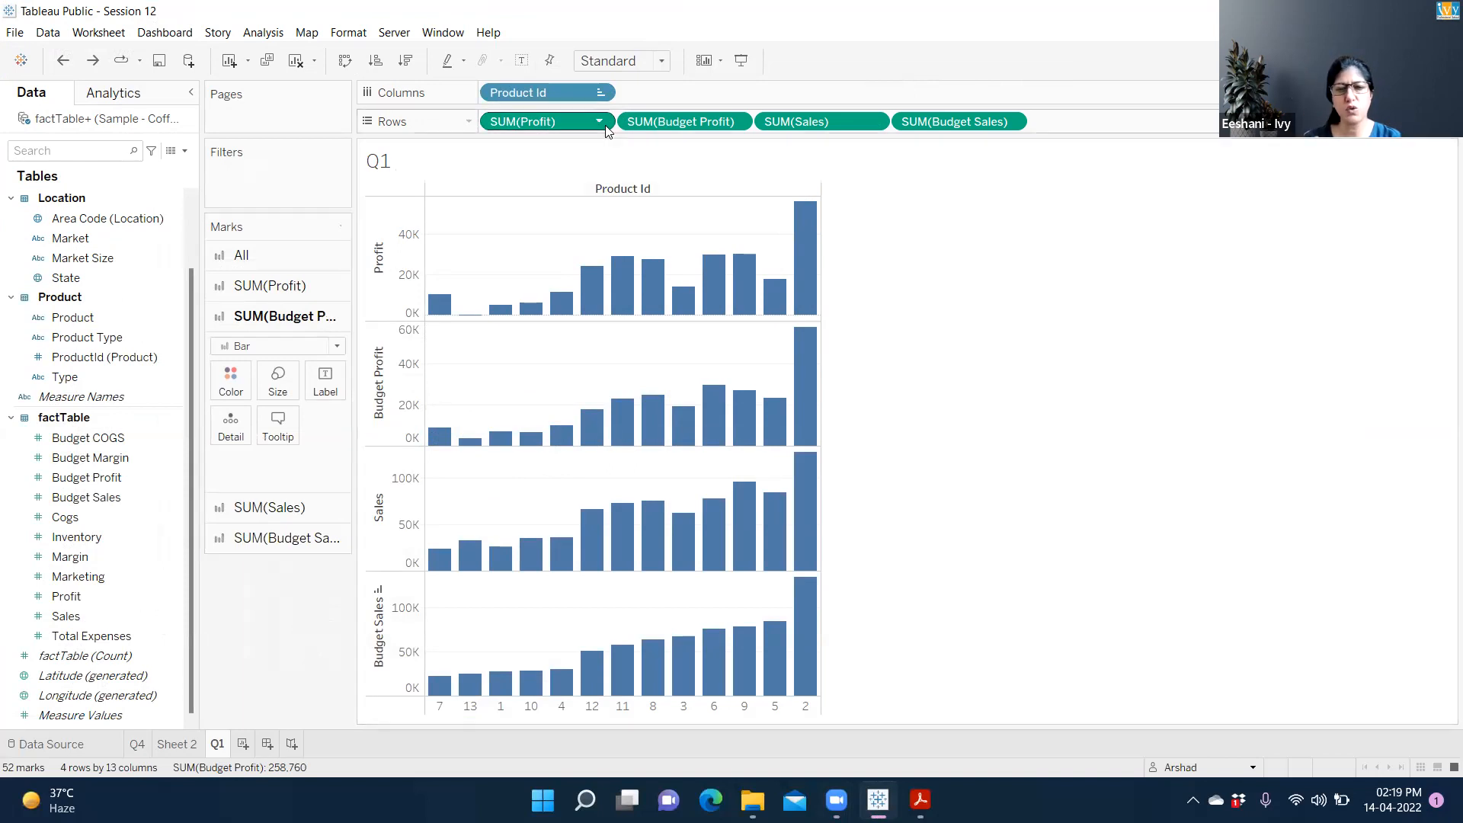
pyautogui.click(737, 122)
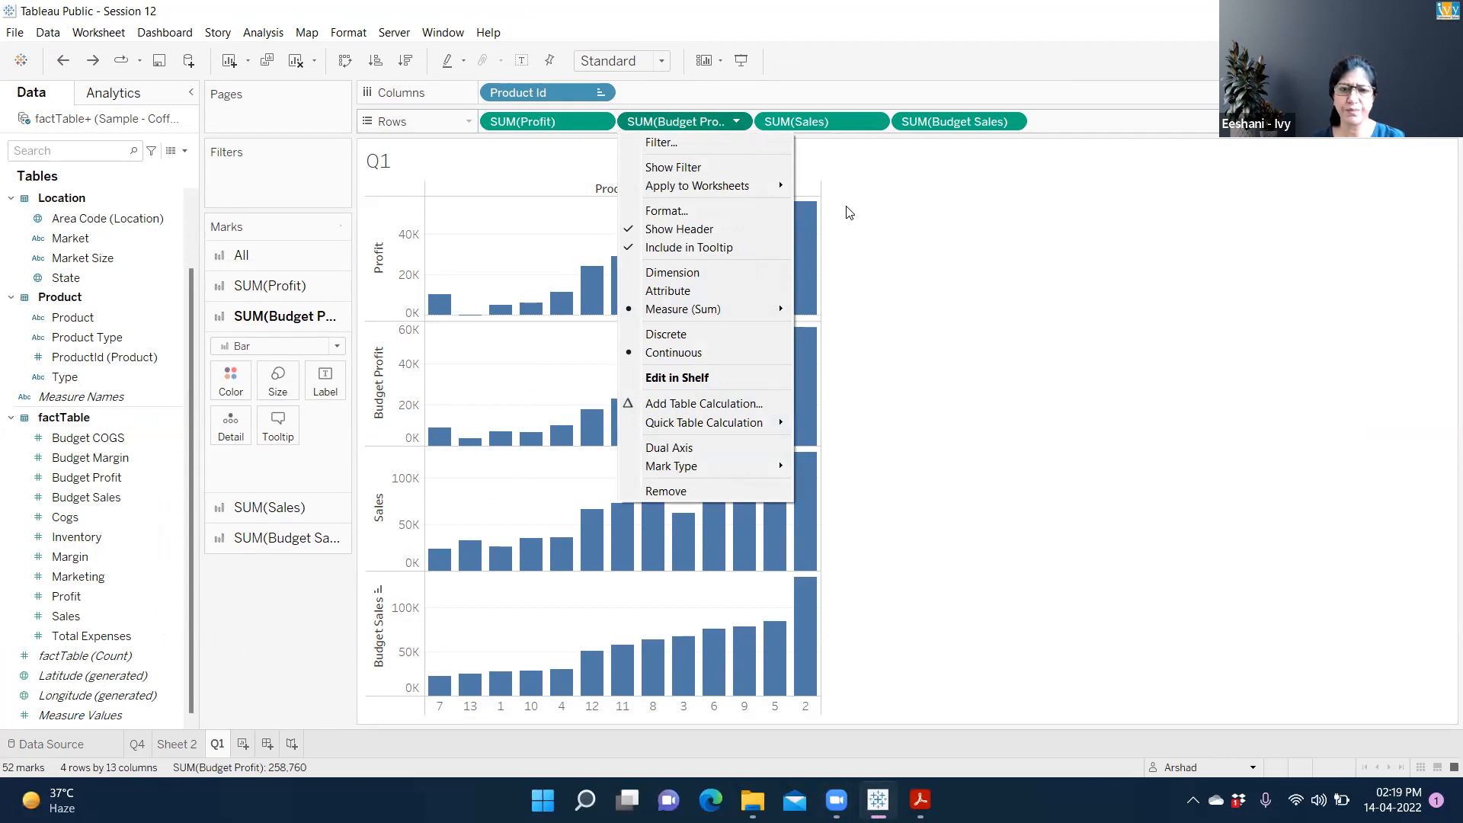
# Make SUM(Budget Profit) and SUM(Budget Sales) dual axes paired with Profit and Sales
pyautogui.click(665, 448)
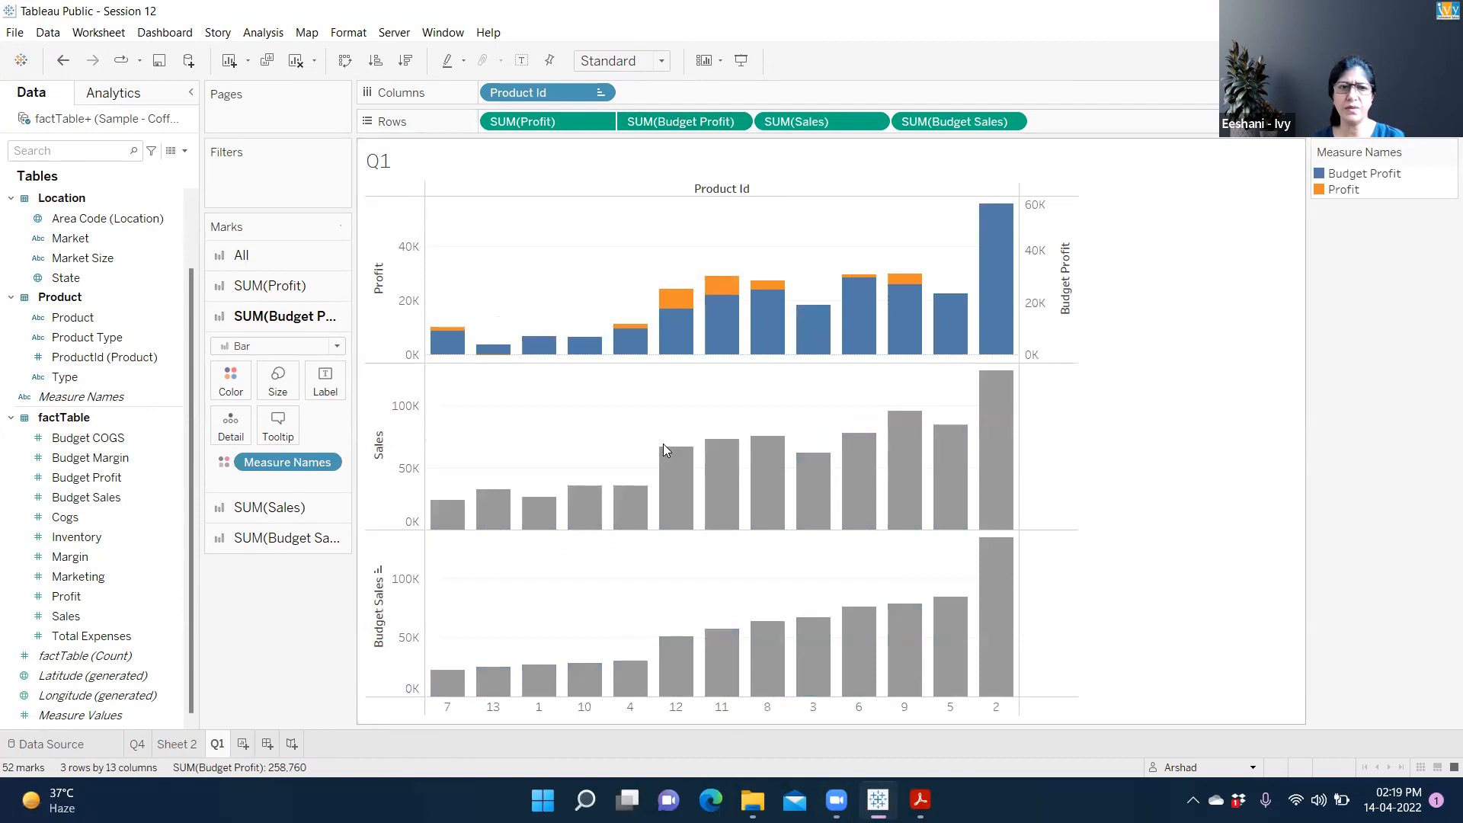
pyautogui.click(1012, 122)
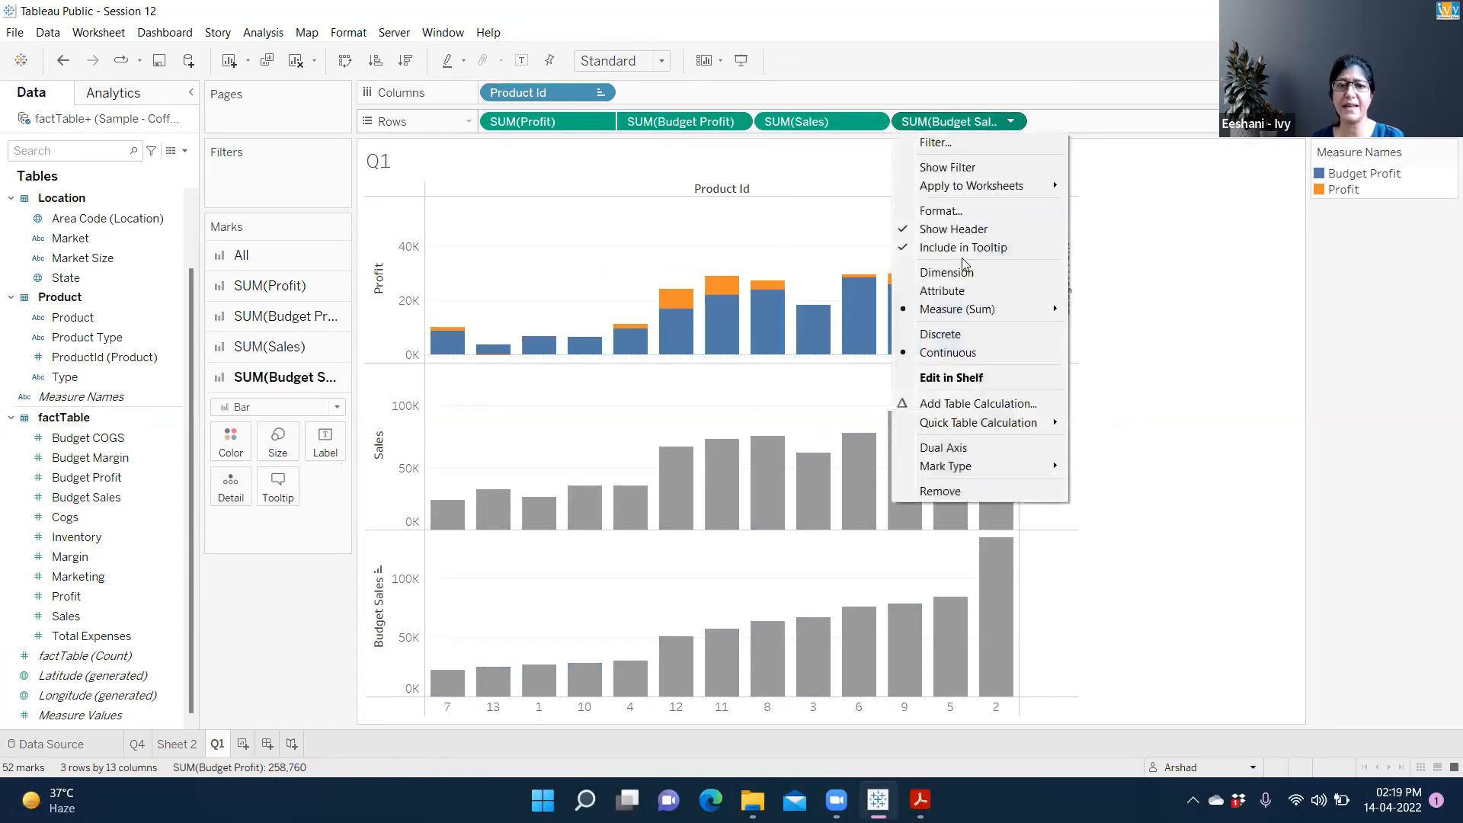
pyautogui.click(942, 449)
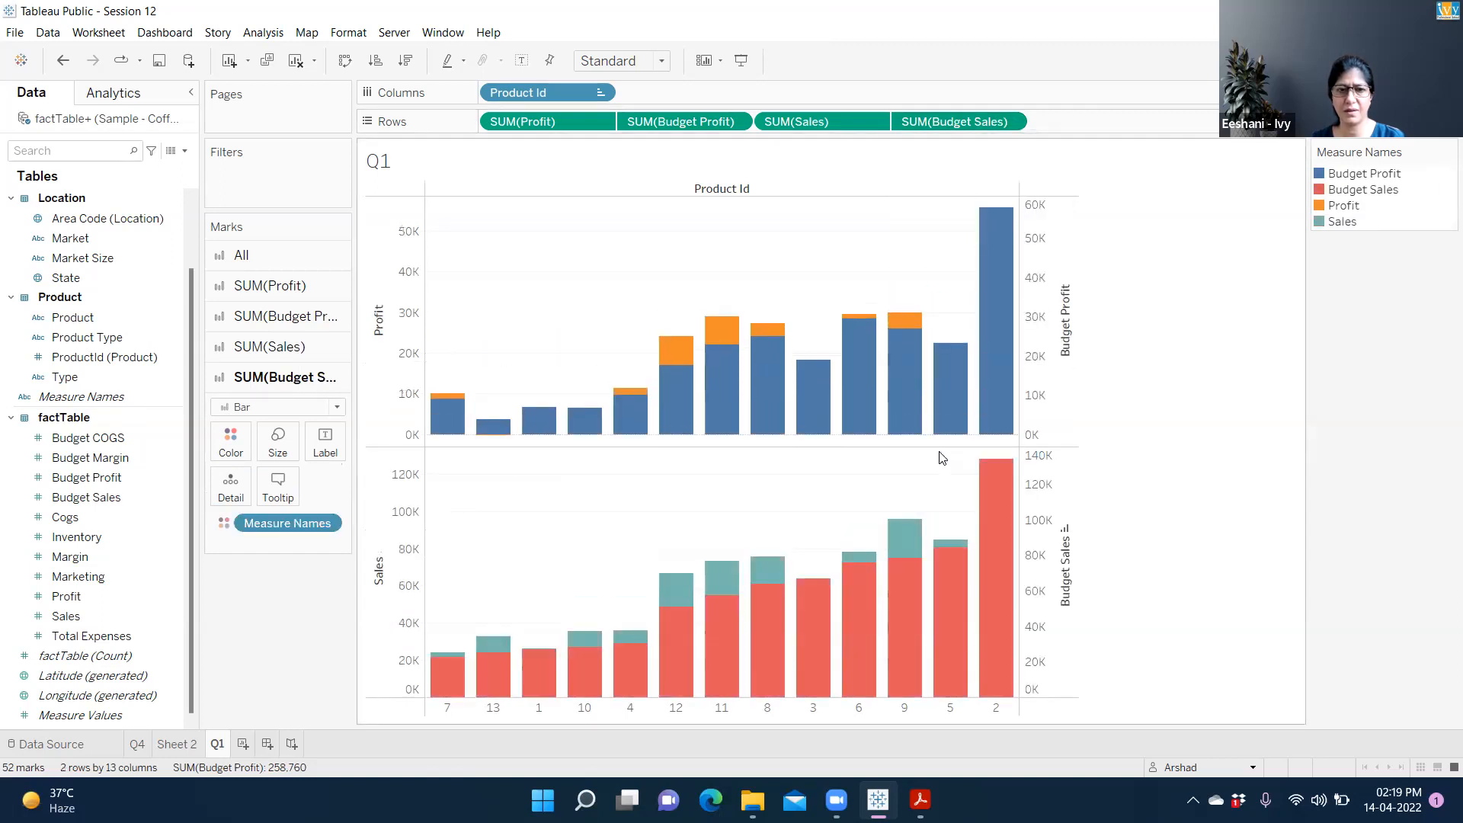
pyautogui.moveTo(730, 378)
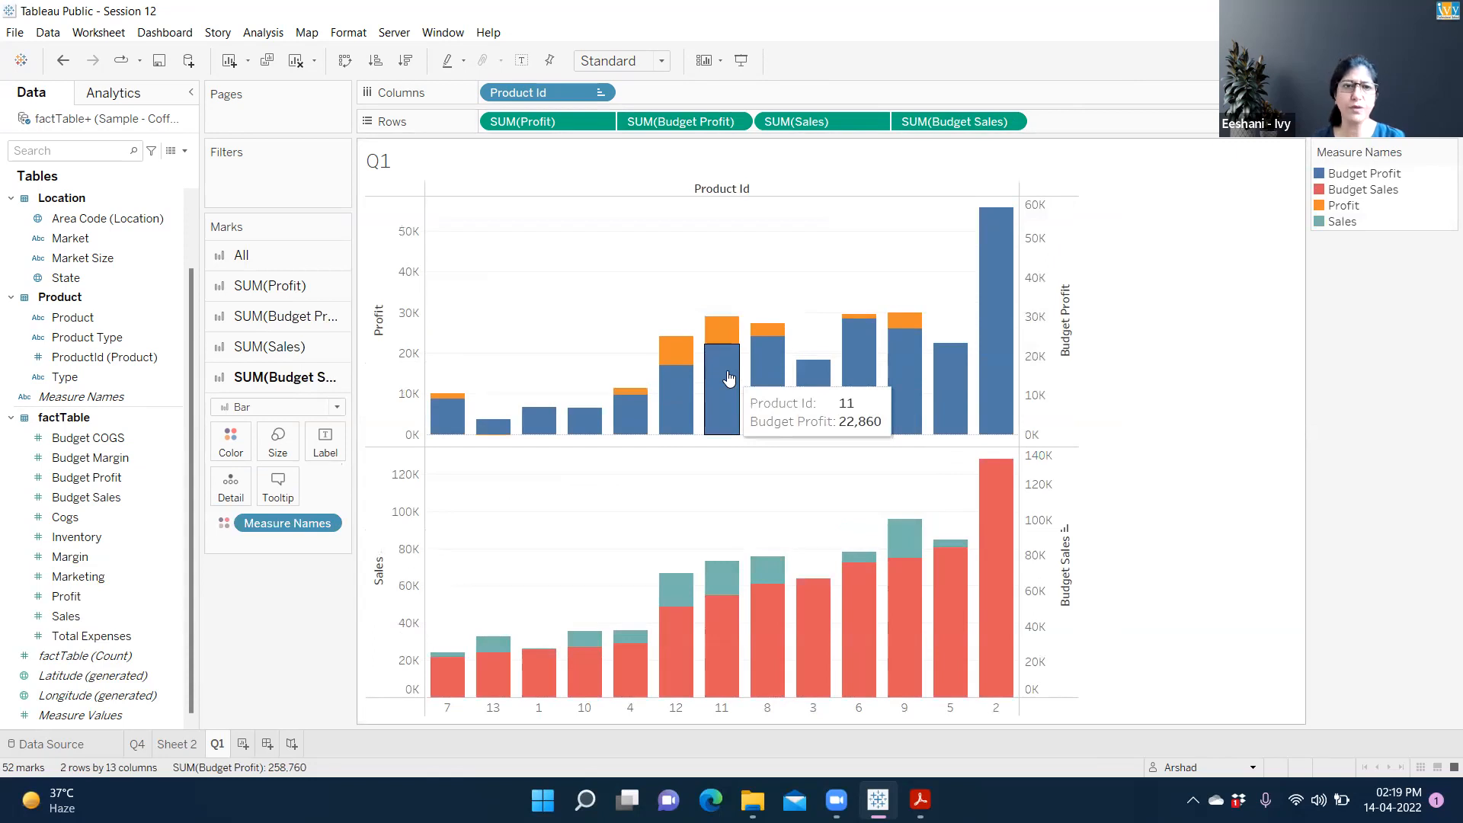
# Narrow the Budget Profit bars with the Size slider on its marks card
pyautogui.click(284, 300)
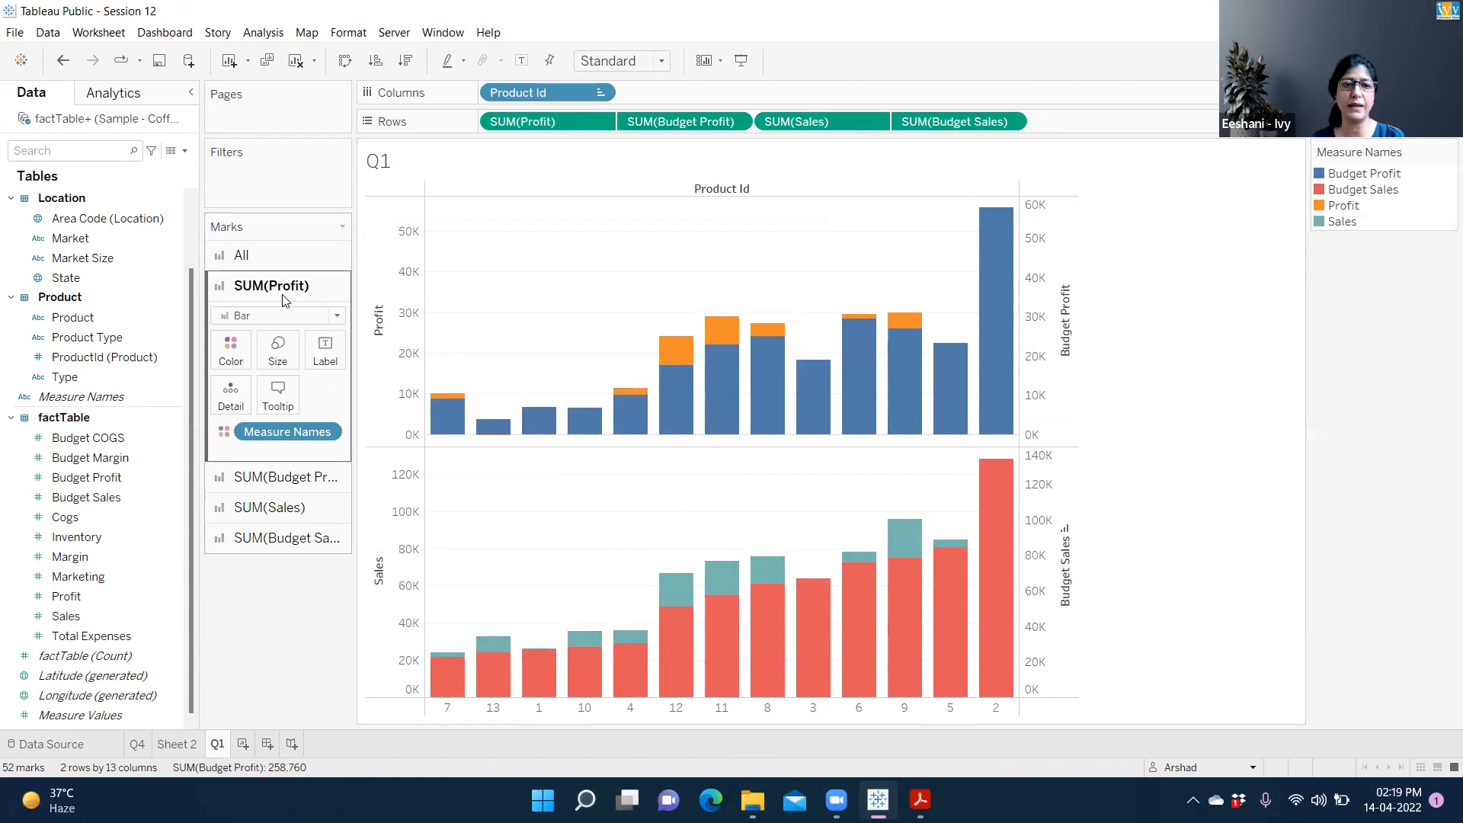
pyautogui.click(302, 478)
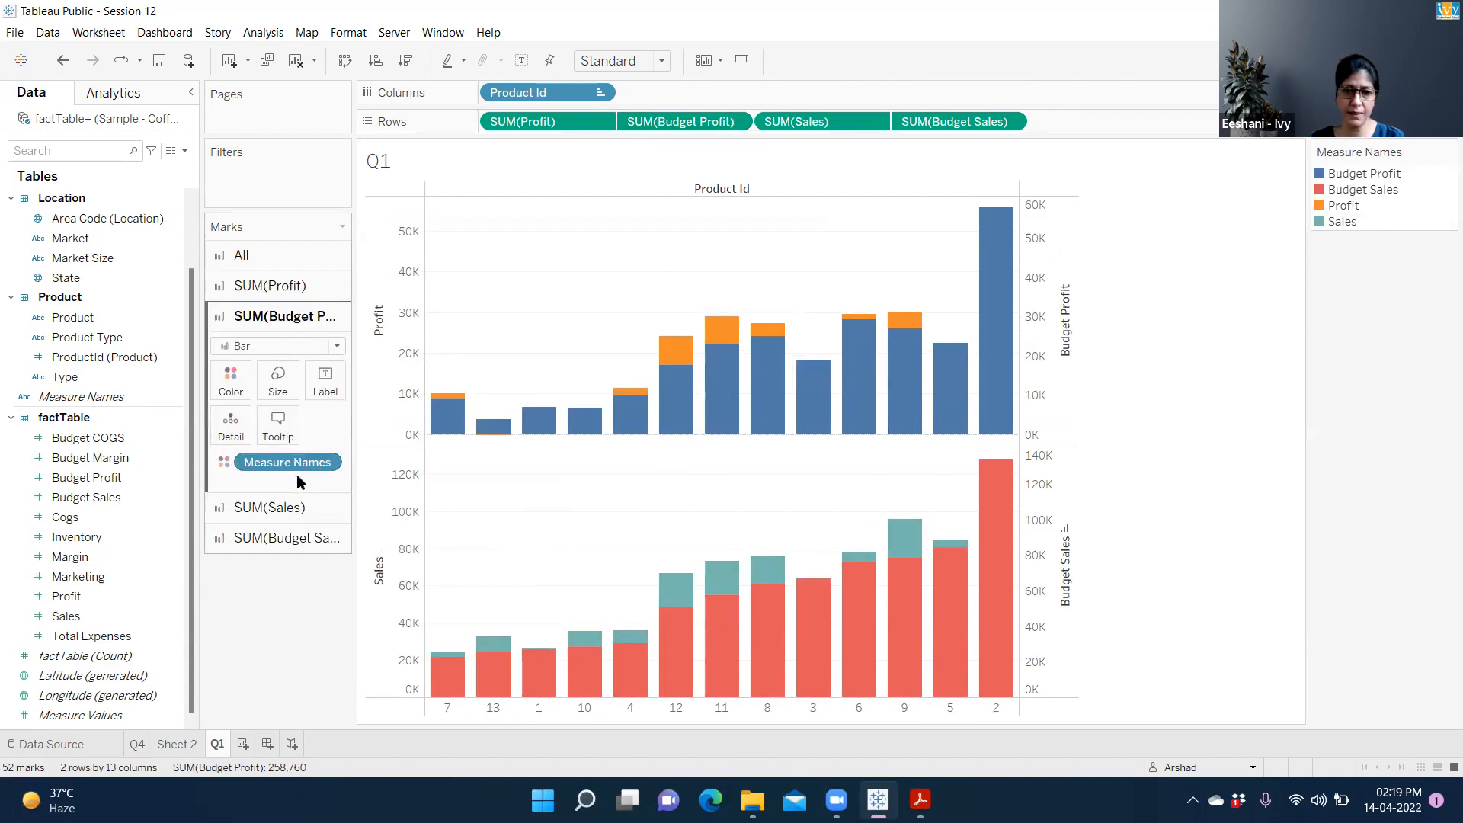
pyautogui.click(279, 398)
pyautogui.click(340, 432)
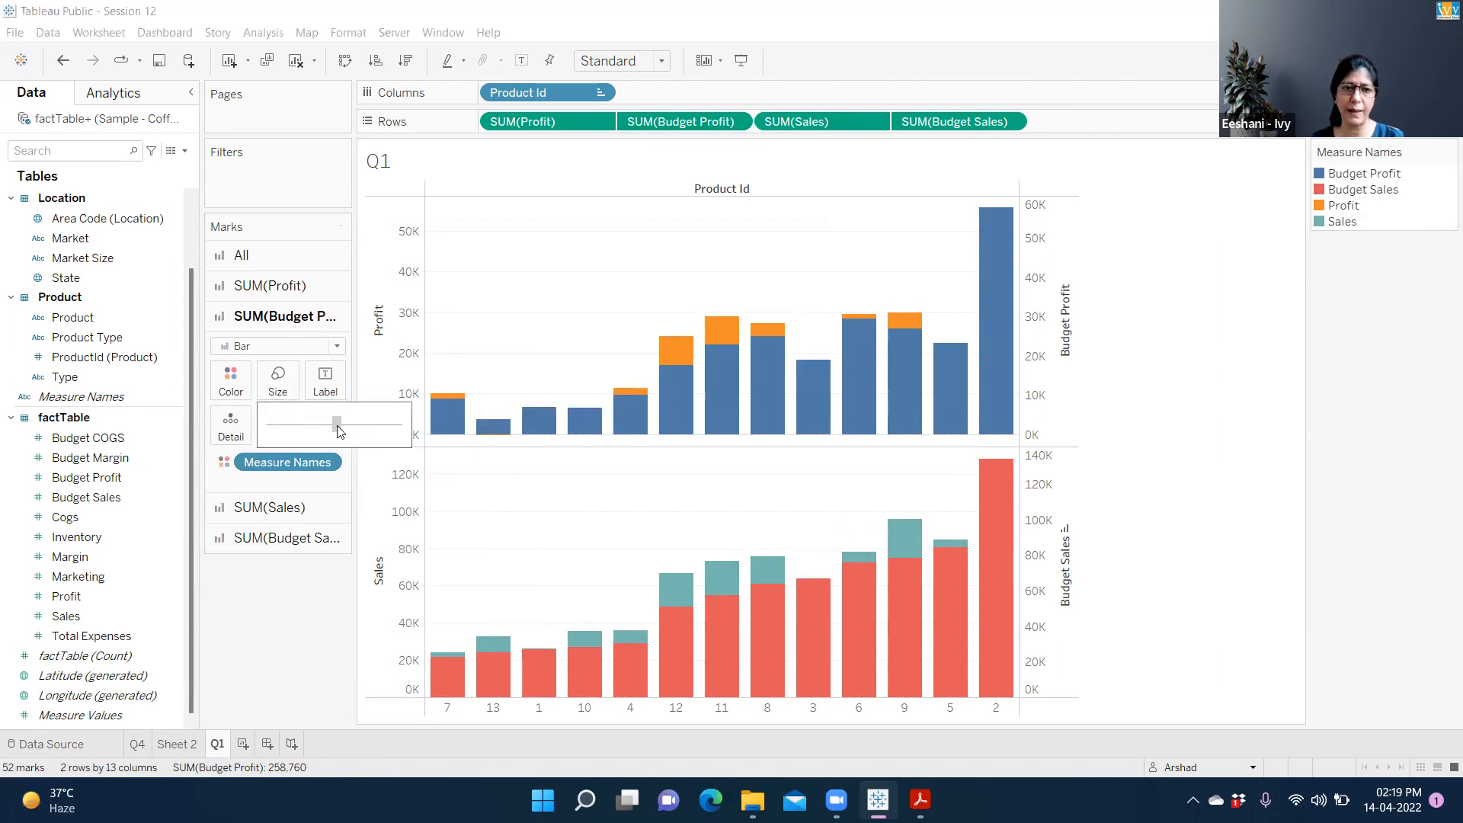
pyautogui.moveTo(339, 432); pyautogui.dragTo(309, 431)
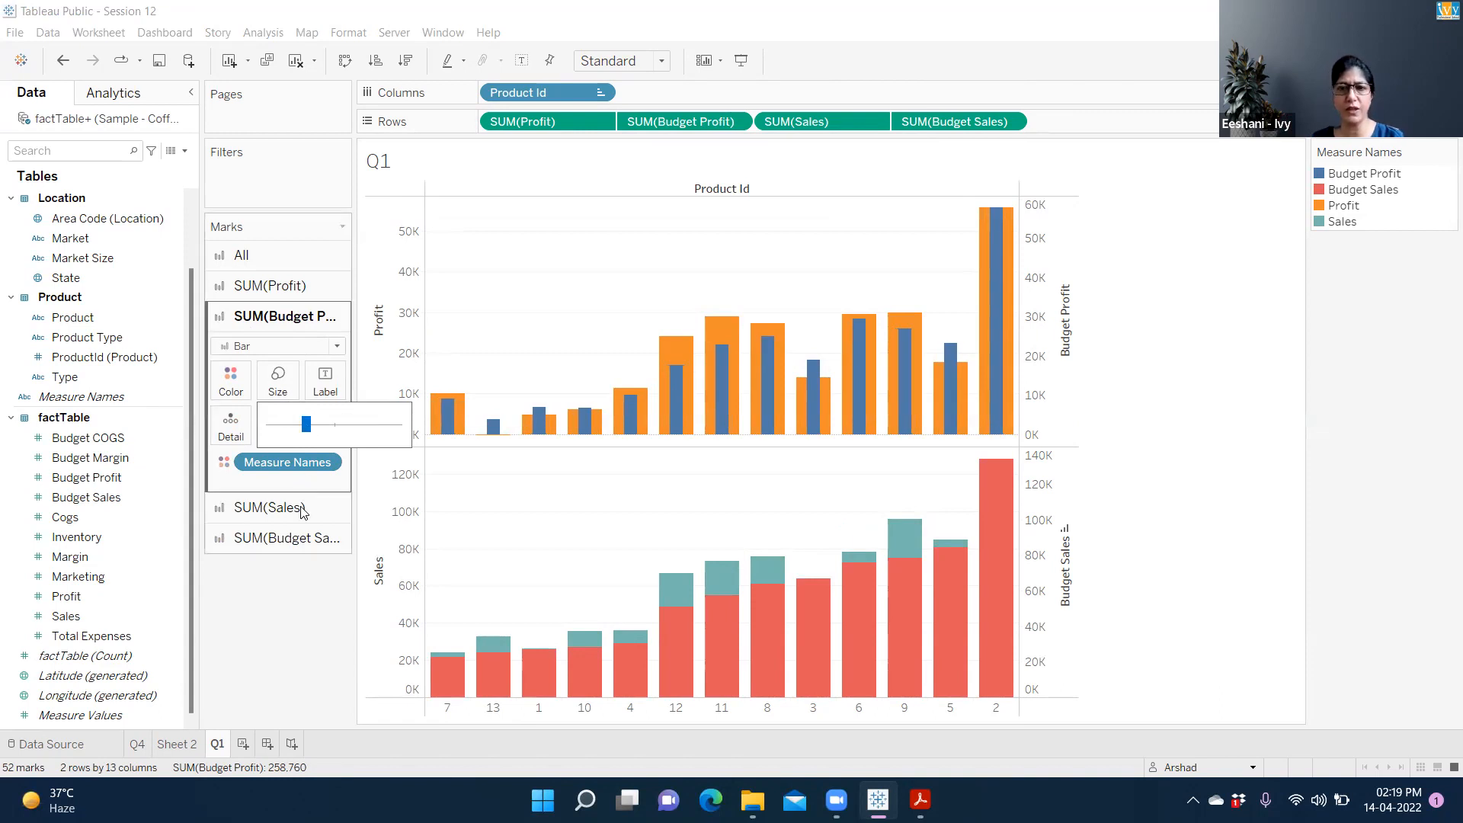
# Narrow the Budget Sales bars so they fit inside the Sales bars
pyautogui.click(296, 549)
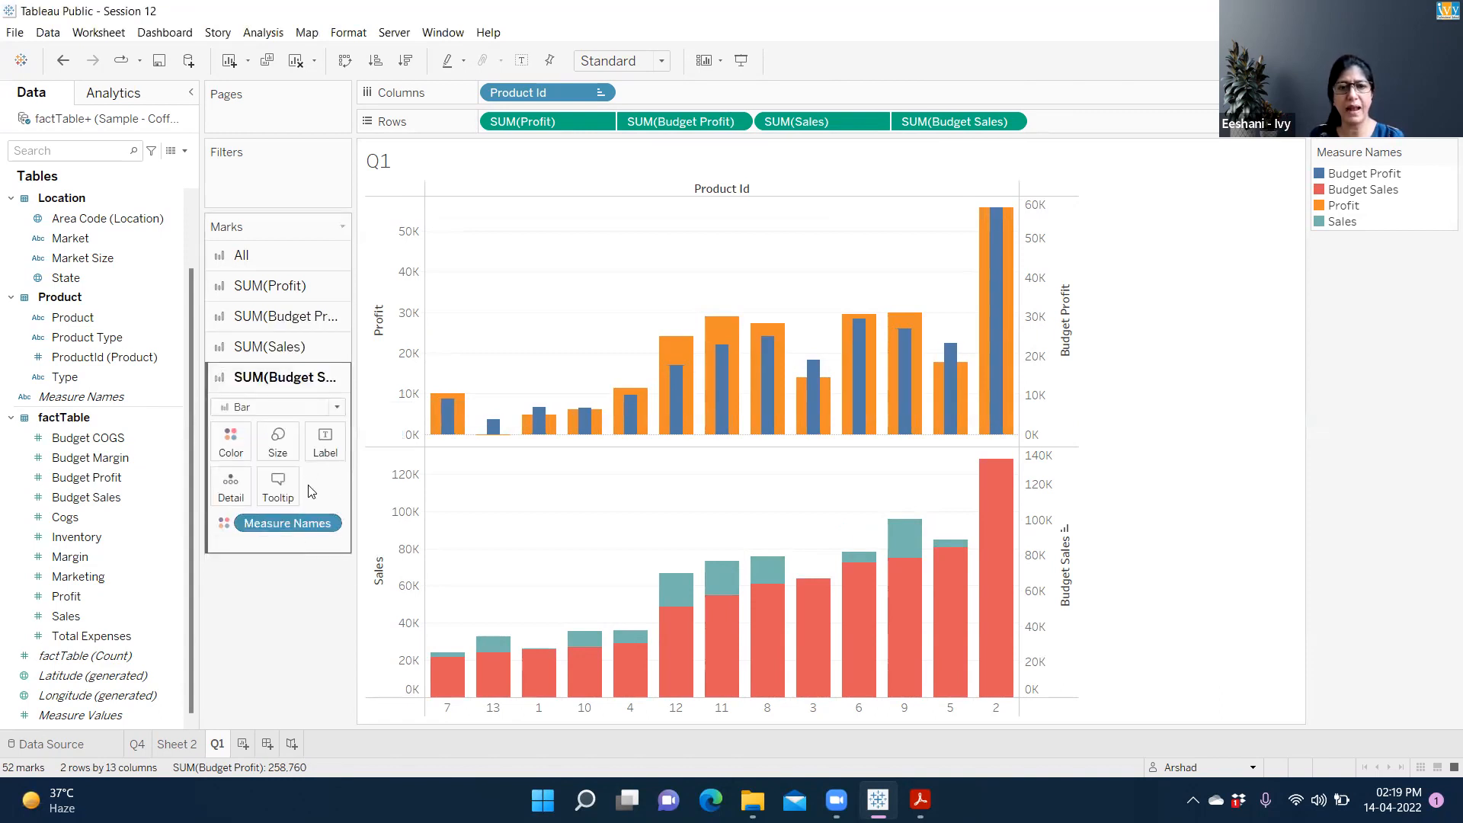
pyautogui.click(279, 450)
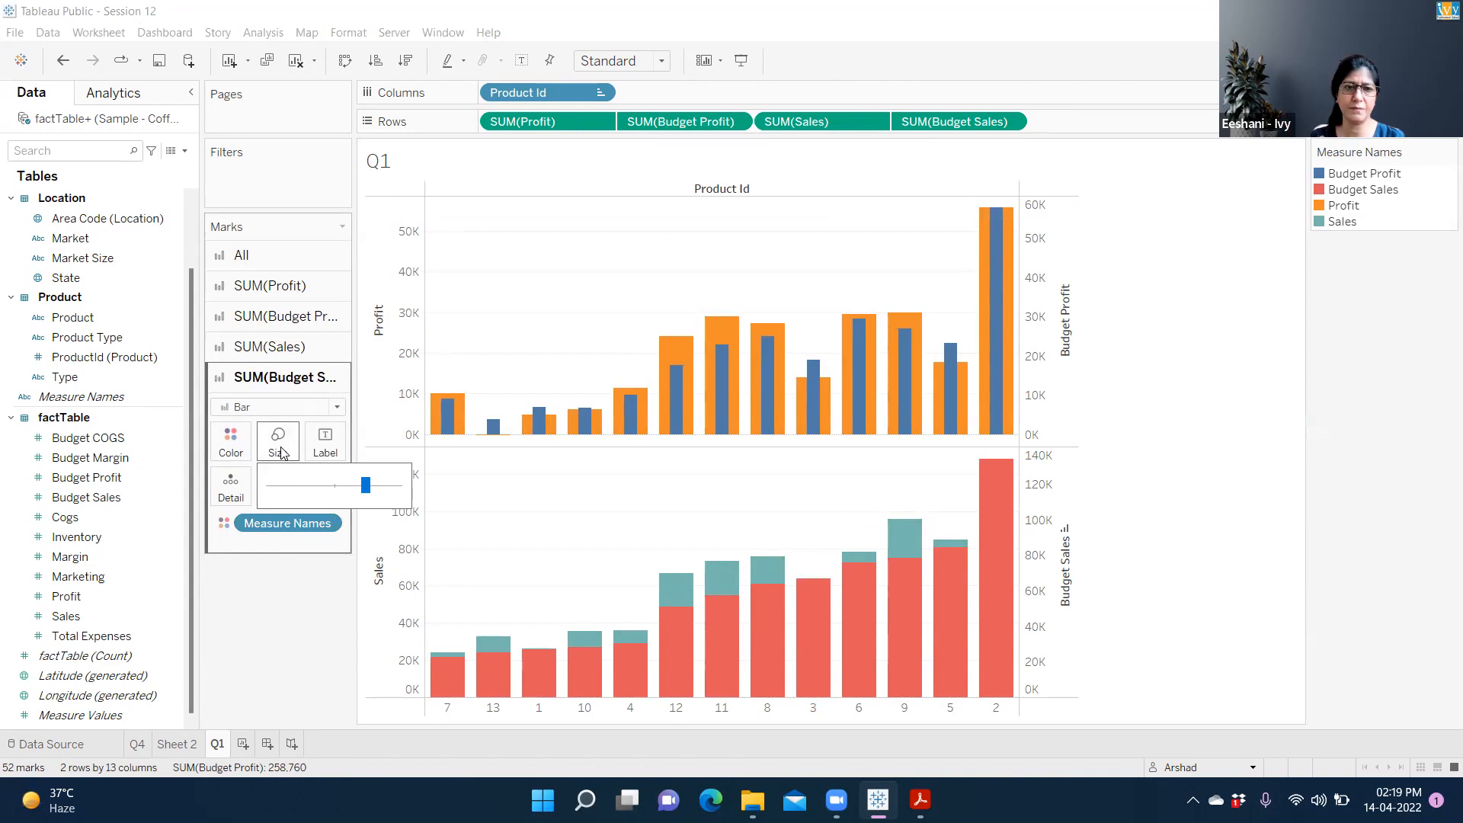
pyautogui.click(315, 487)
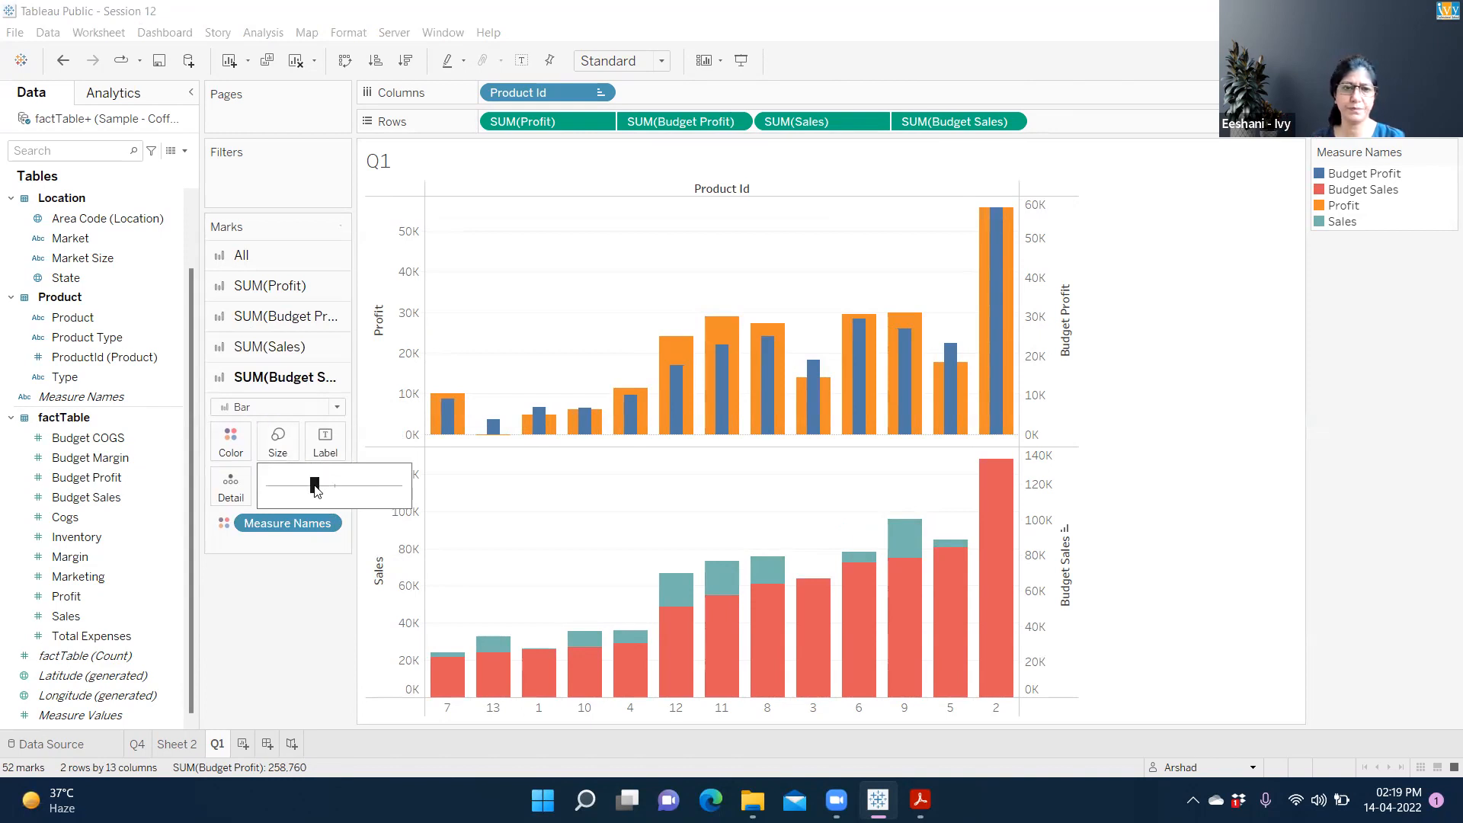
pyautogui.moveTo(315, 490); pyautogui.dragTo(301, 491)
pyautogui.click(310, 488)
pyautogui.click(300, 488)
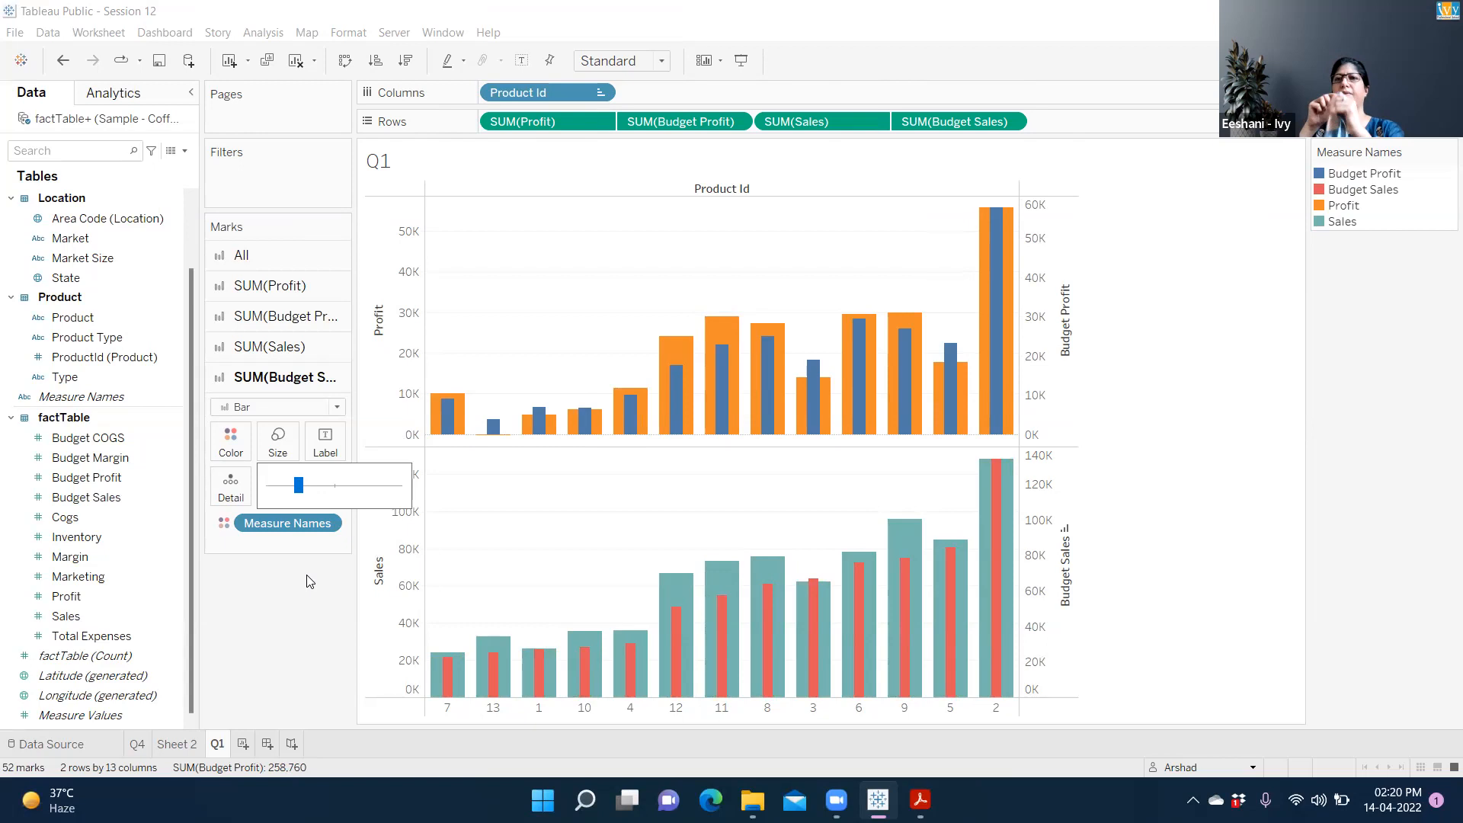
pyautogui.moveTo(568, 649)
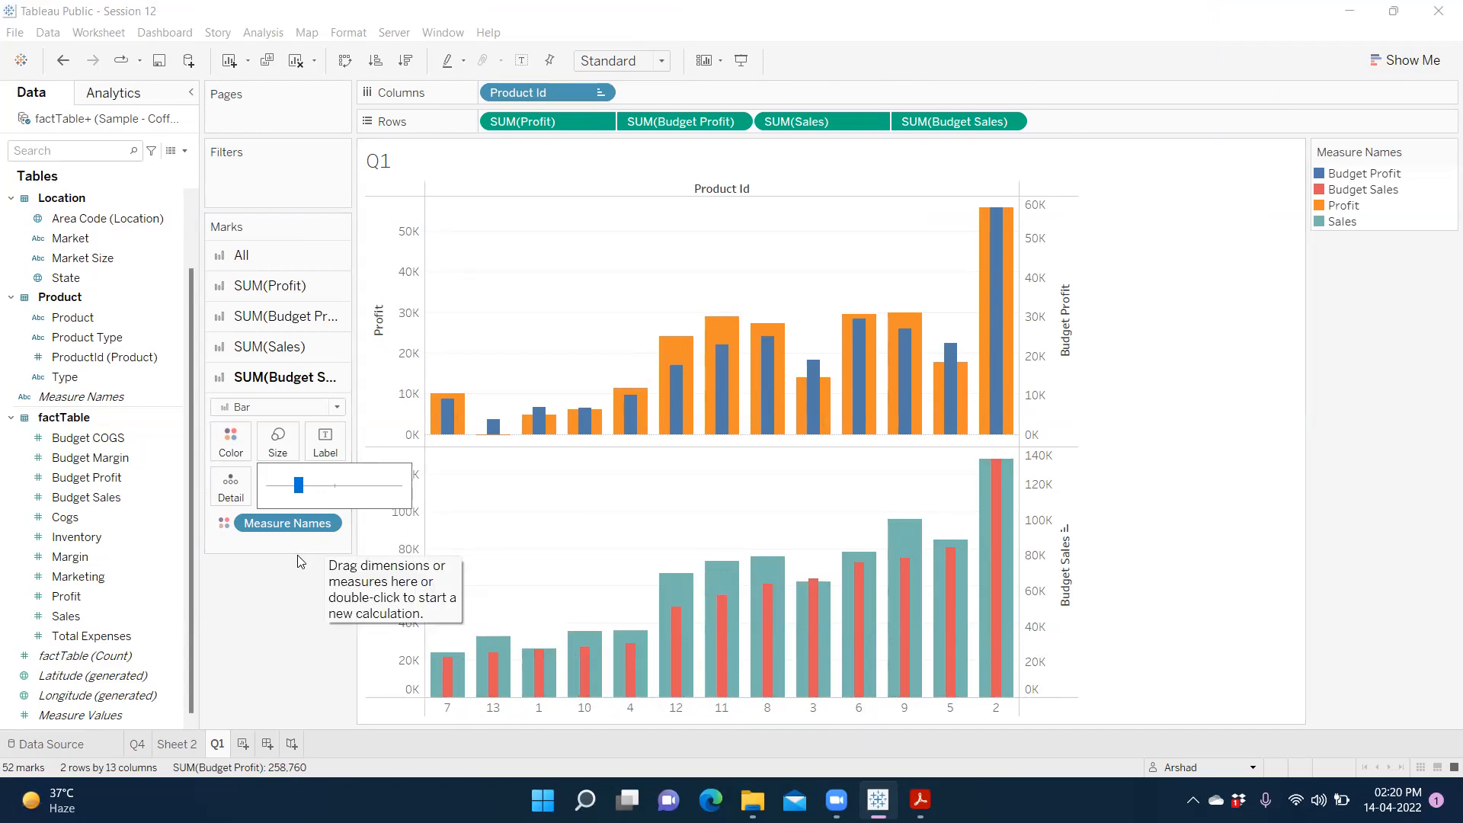
pyautogui.click(301, 595)
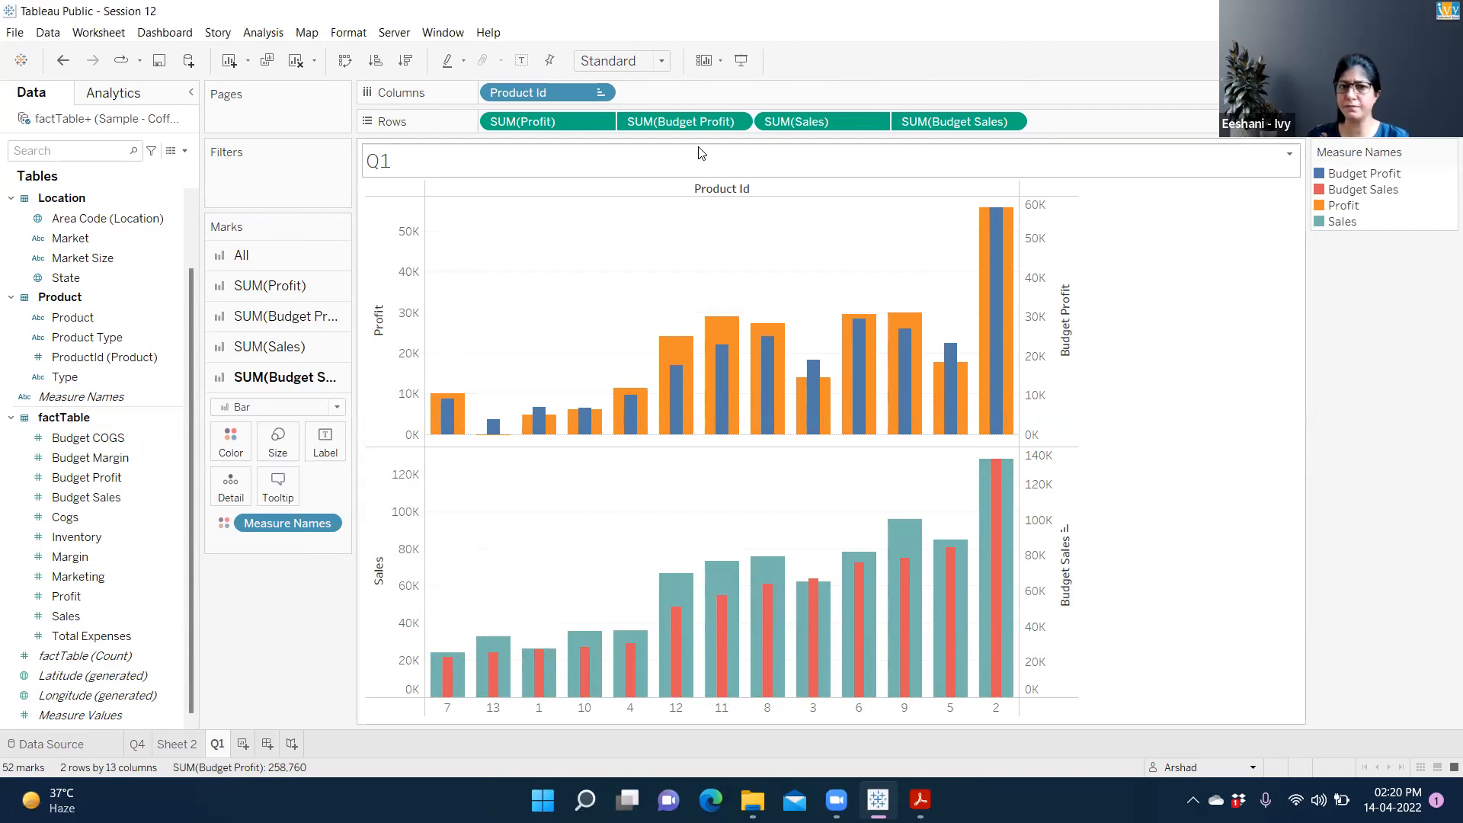
pyautogui.click(737, 123)
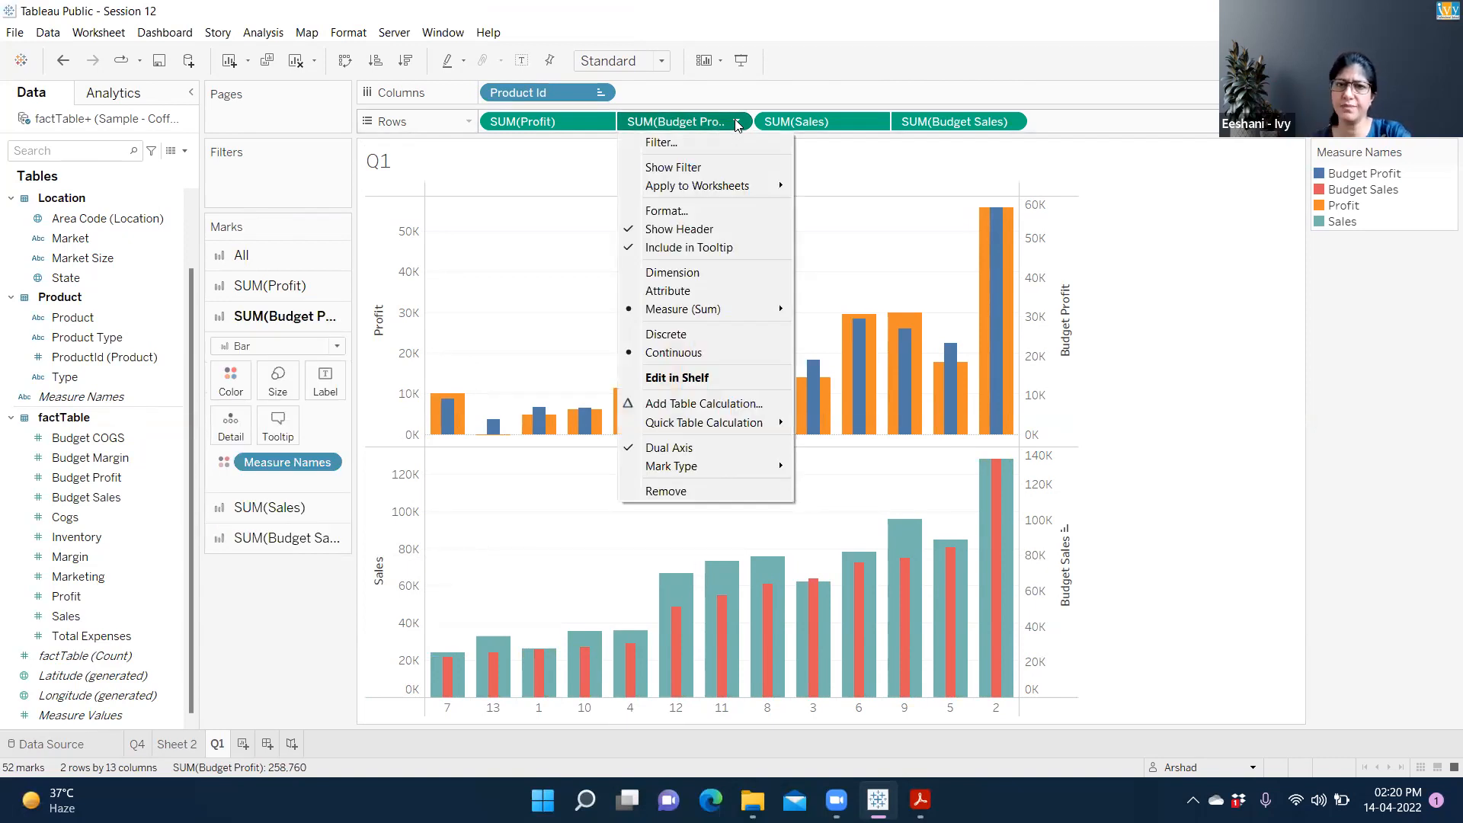
# Synchronize the Budget Profit axis with Profit (0 to 60K) and the Budget Sales axis with Sales
pyautogui.click(1190, 192)
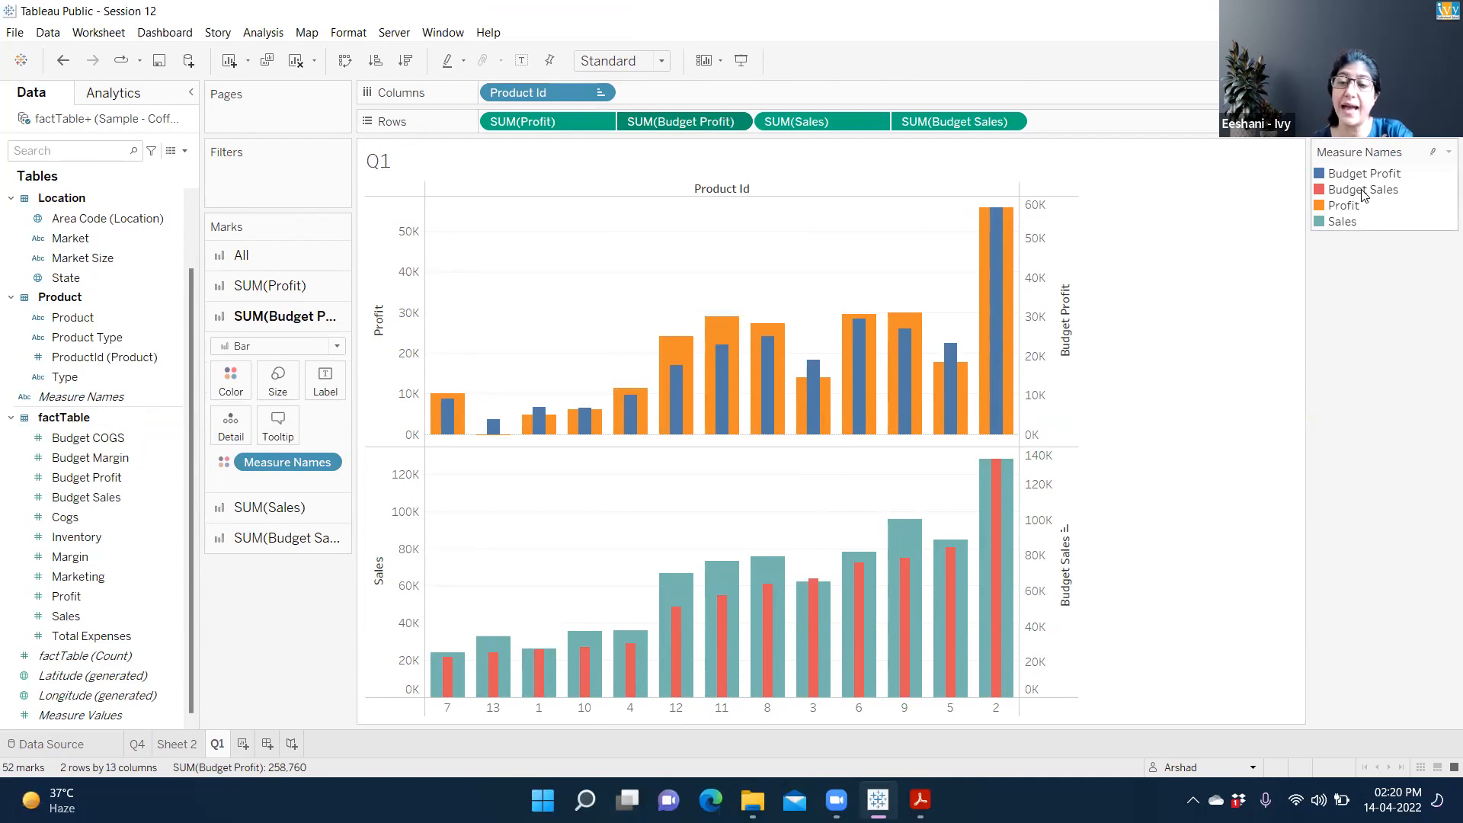
pyautogui.rightClick(1050, 261)
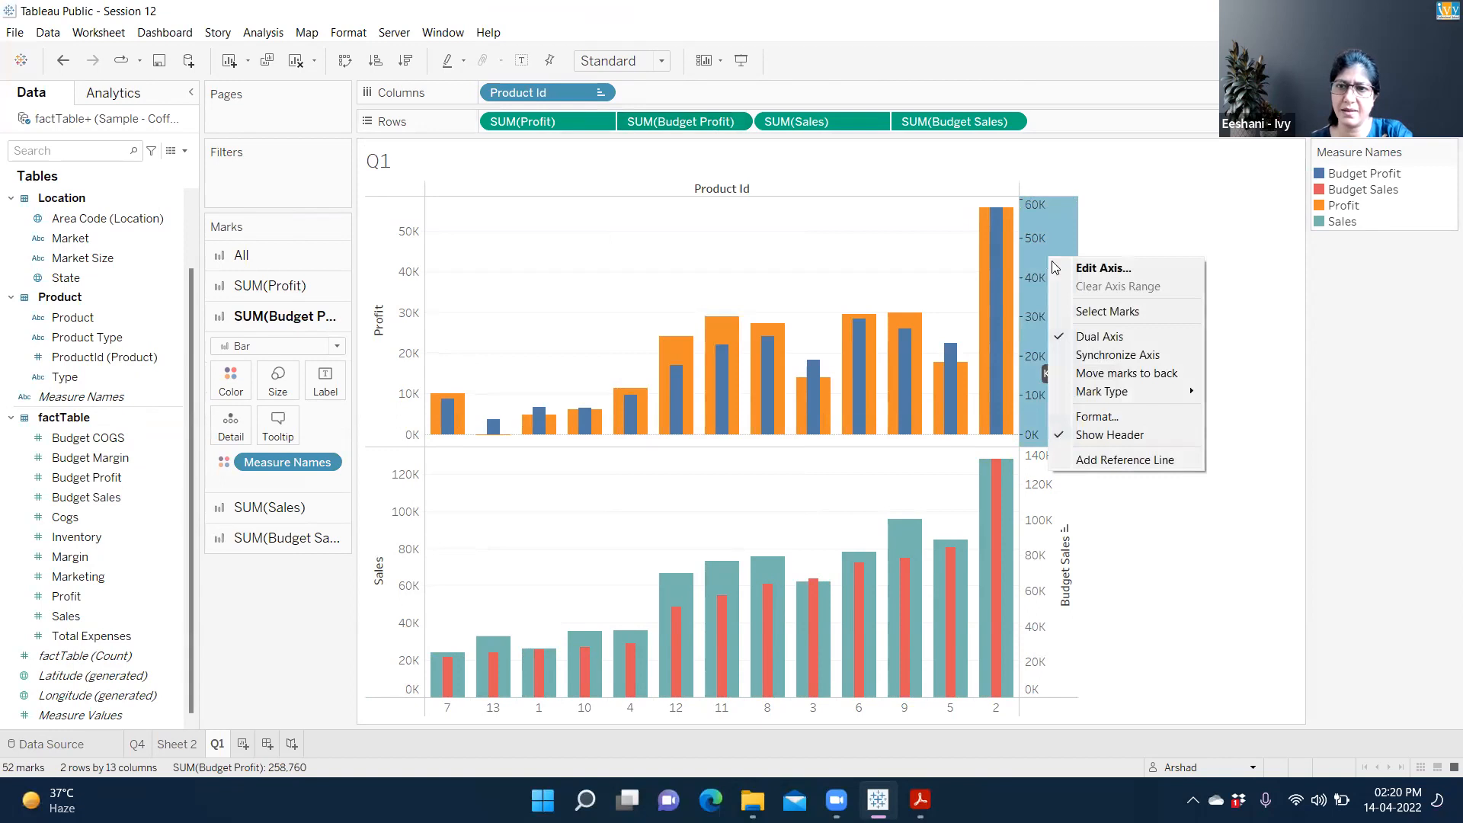
pyautogui.click(1106, 358)
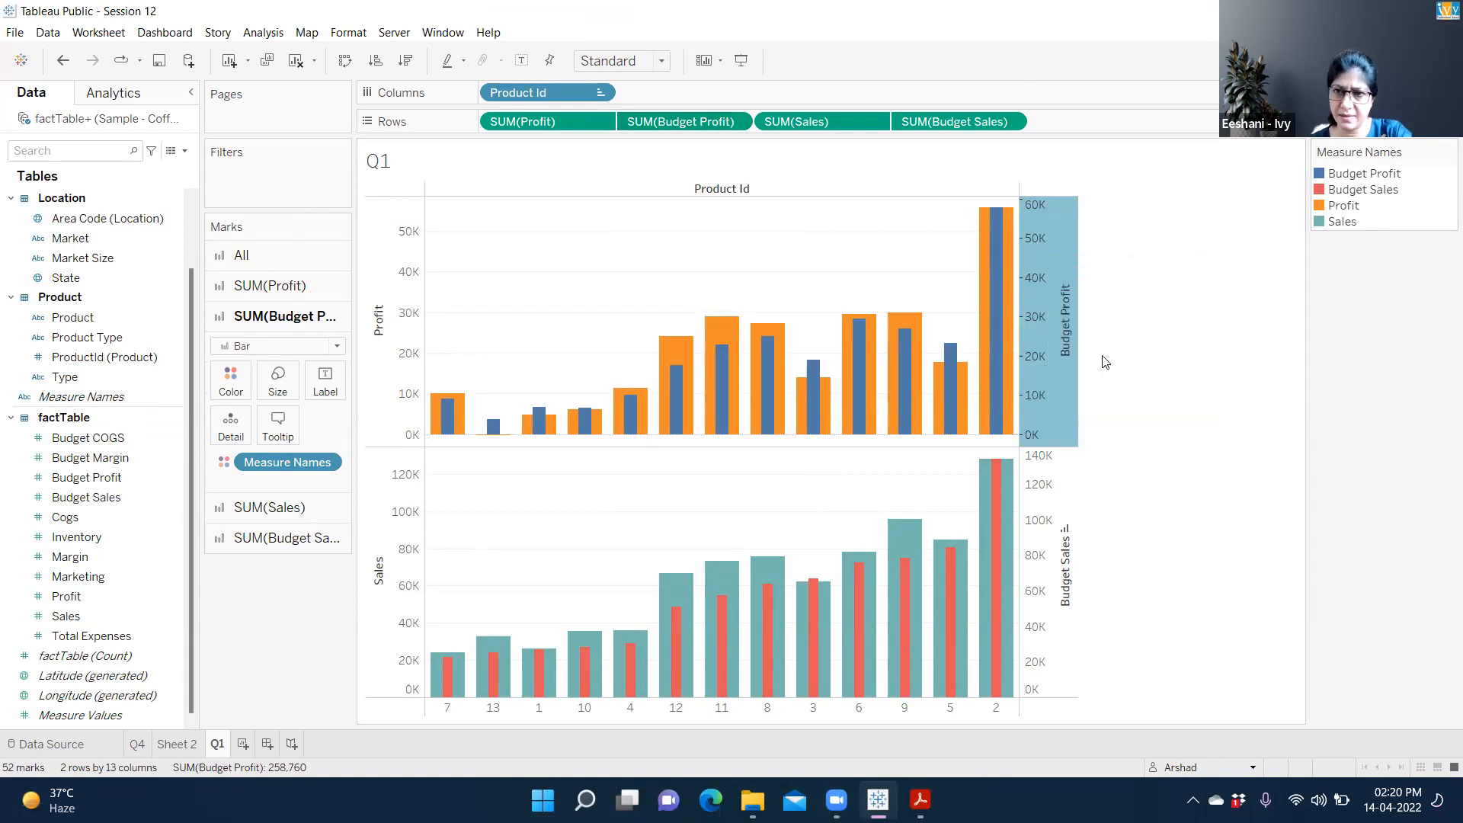
pyautogui.click(1033, 474)
pyautogui.rightClick(1030, 468)
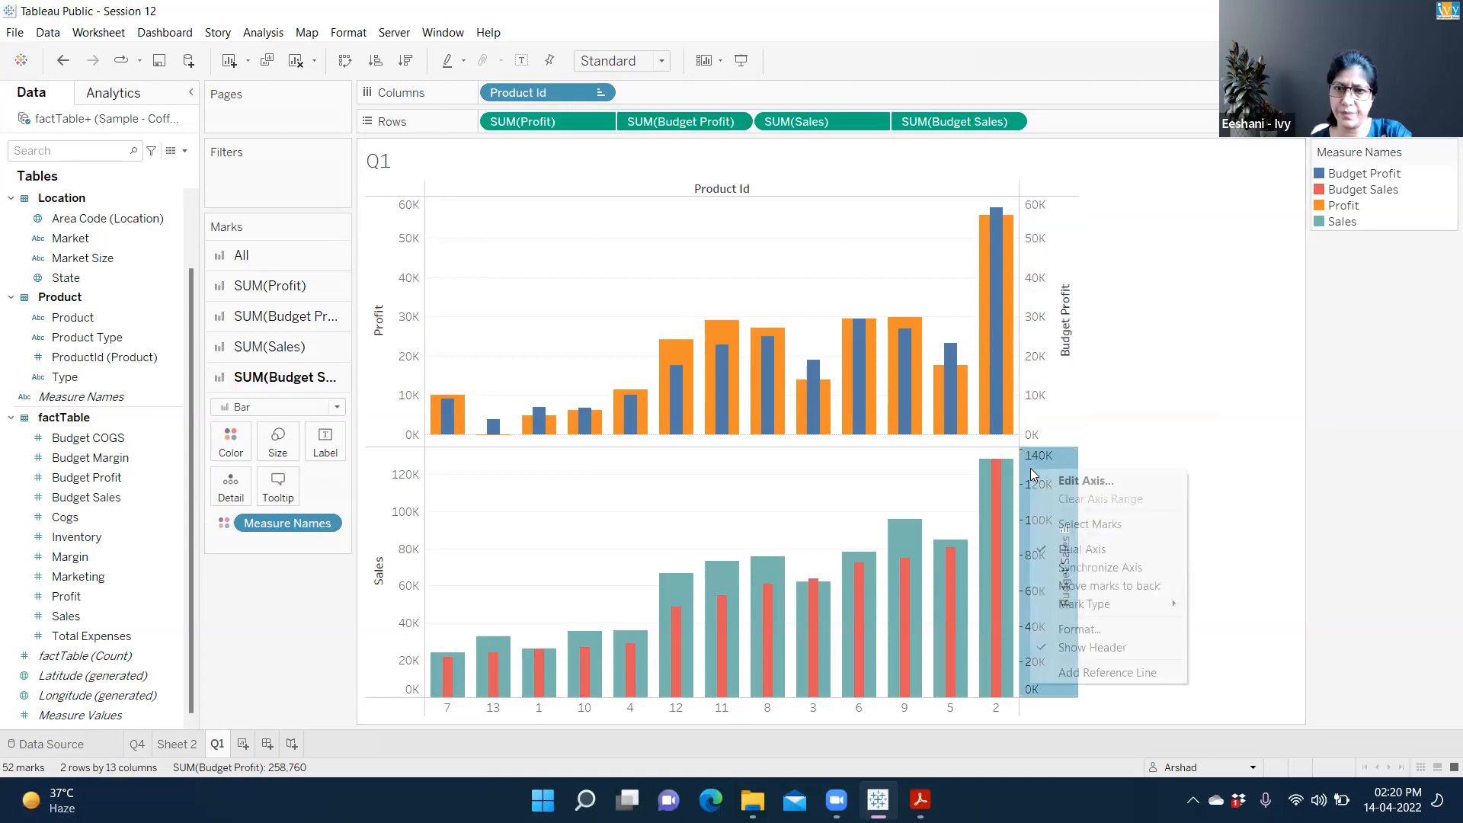
pyautogui.click(1084, 569)
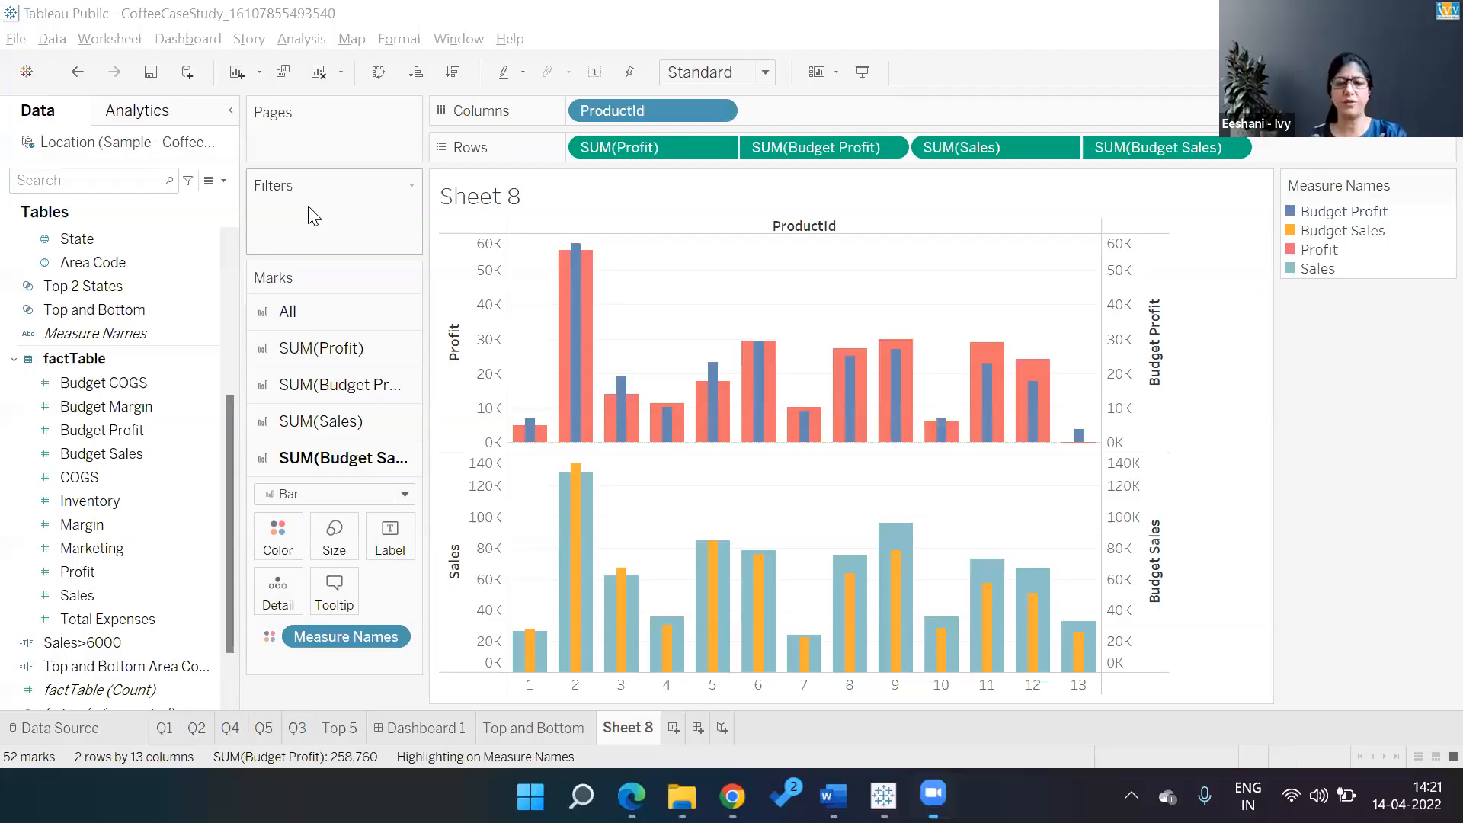
# Rename the Sheet 8 tab to 'Q1-Product ID'
pyautogui.doubleClick(630, 729)
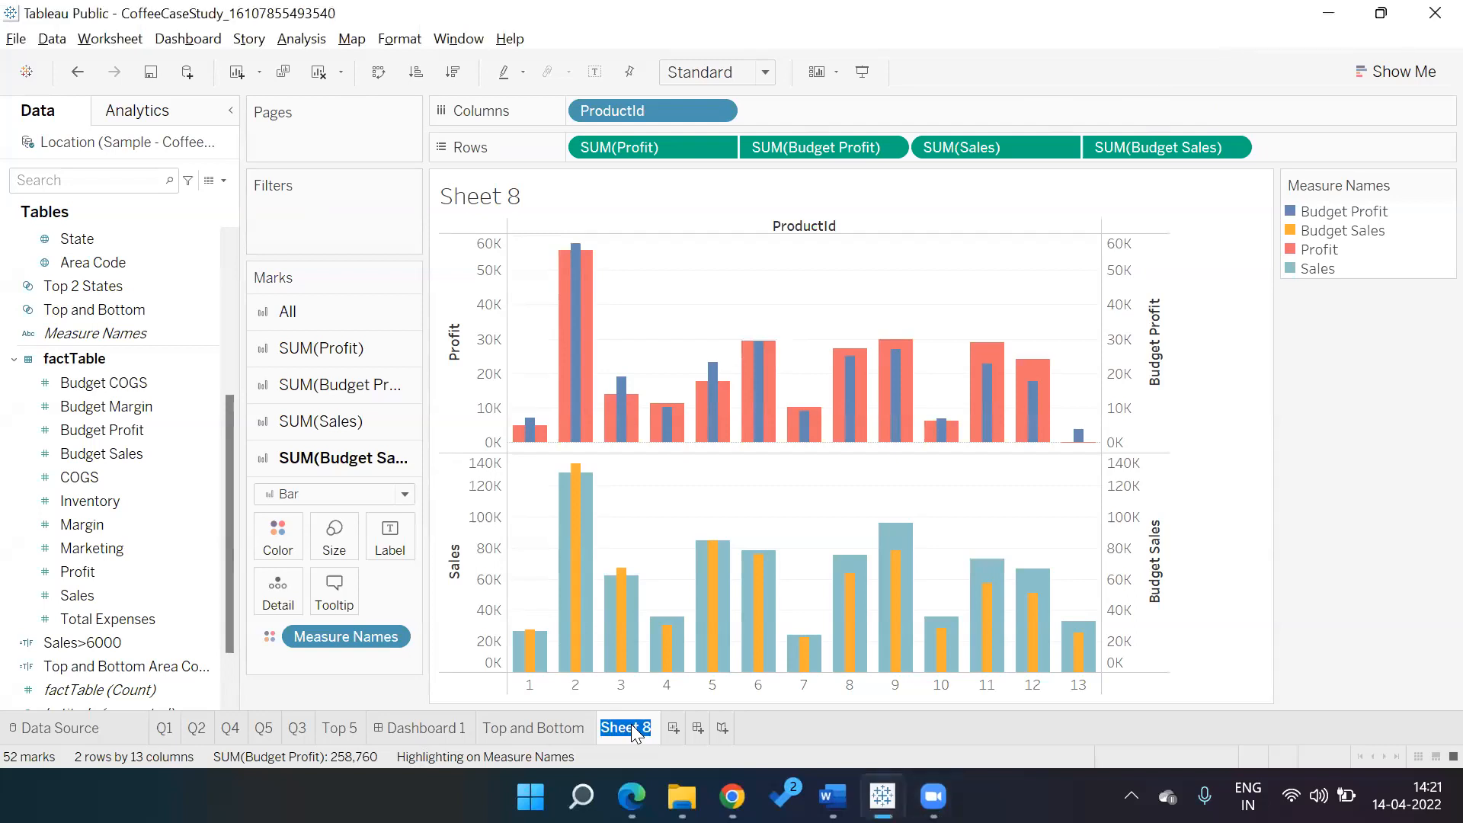
pyautogui.write('Q1-Product ID')
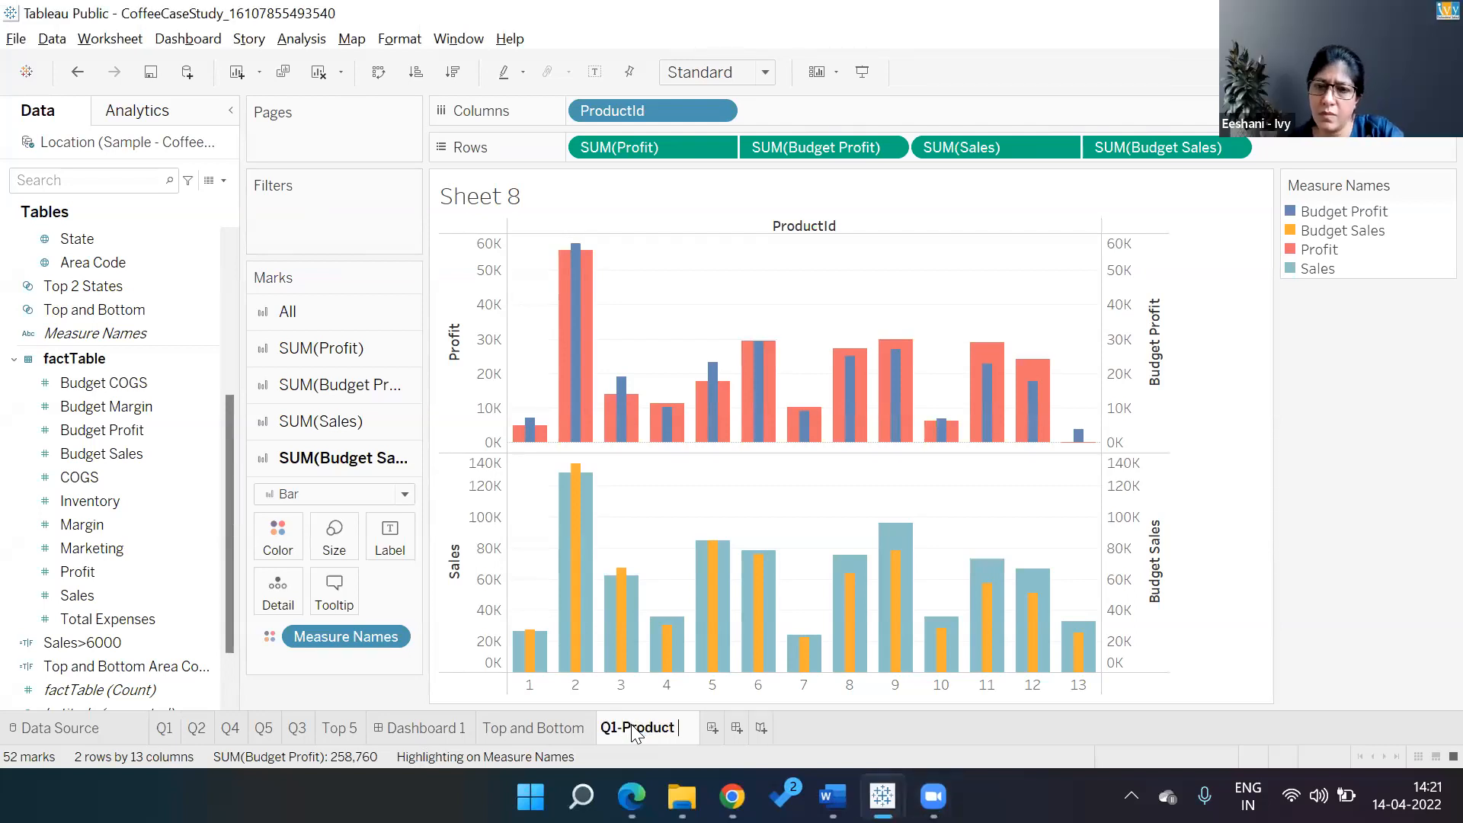
pyautogui.press('Return')
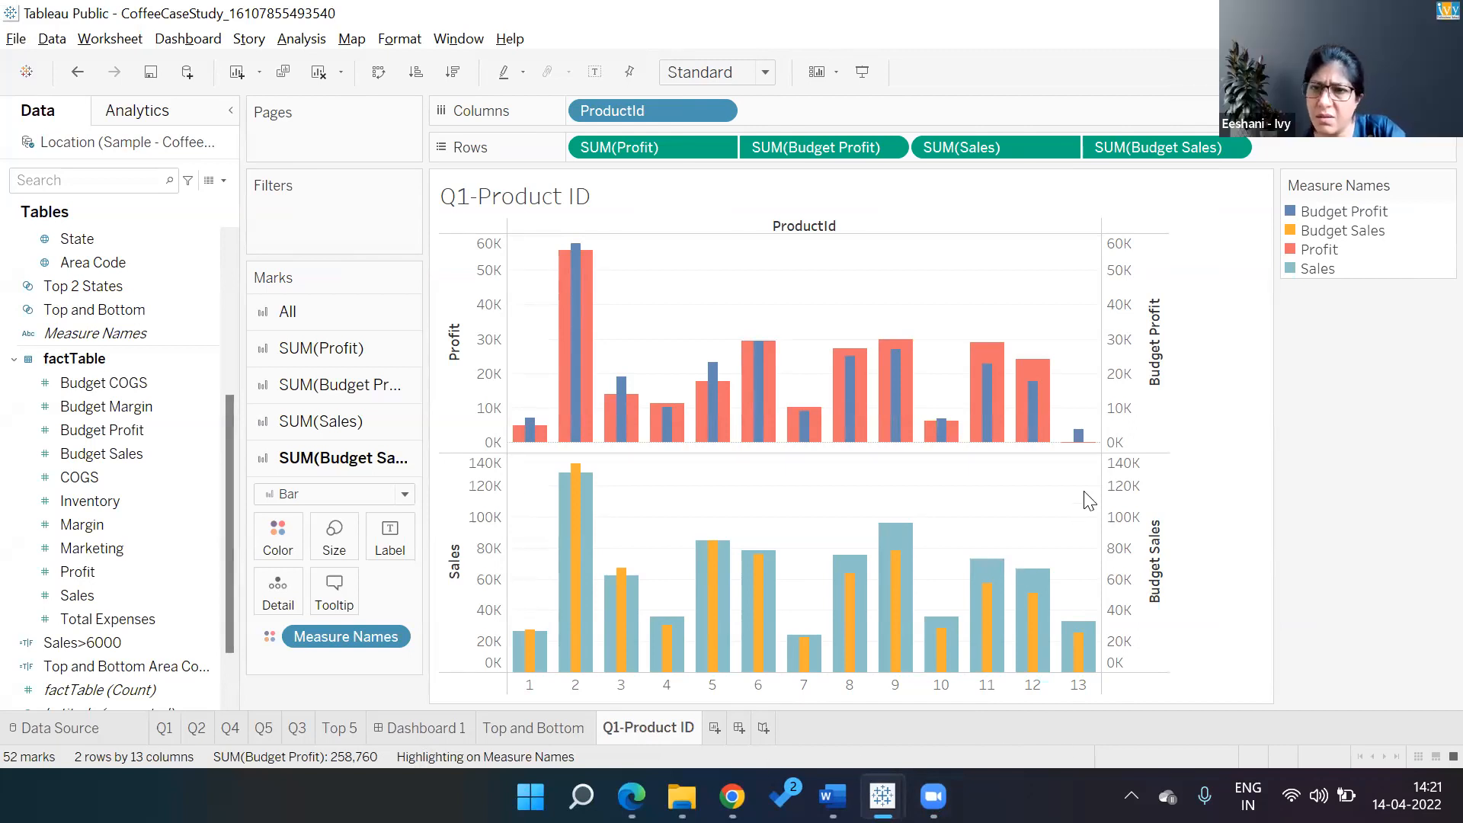
pyautogui.moveTo(1090, 454)
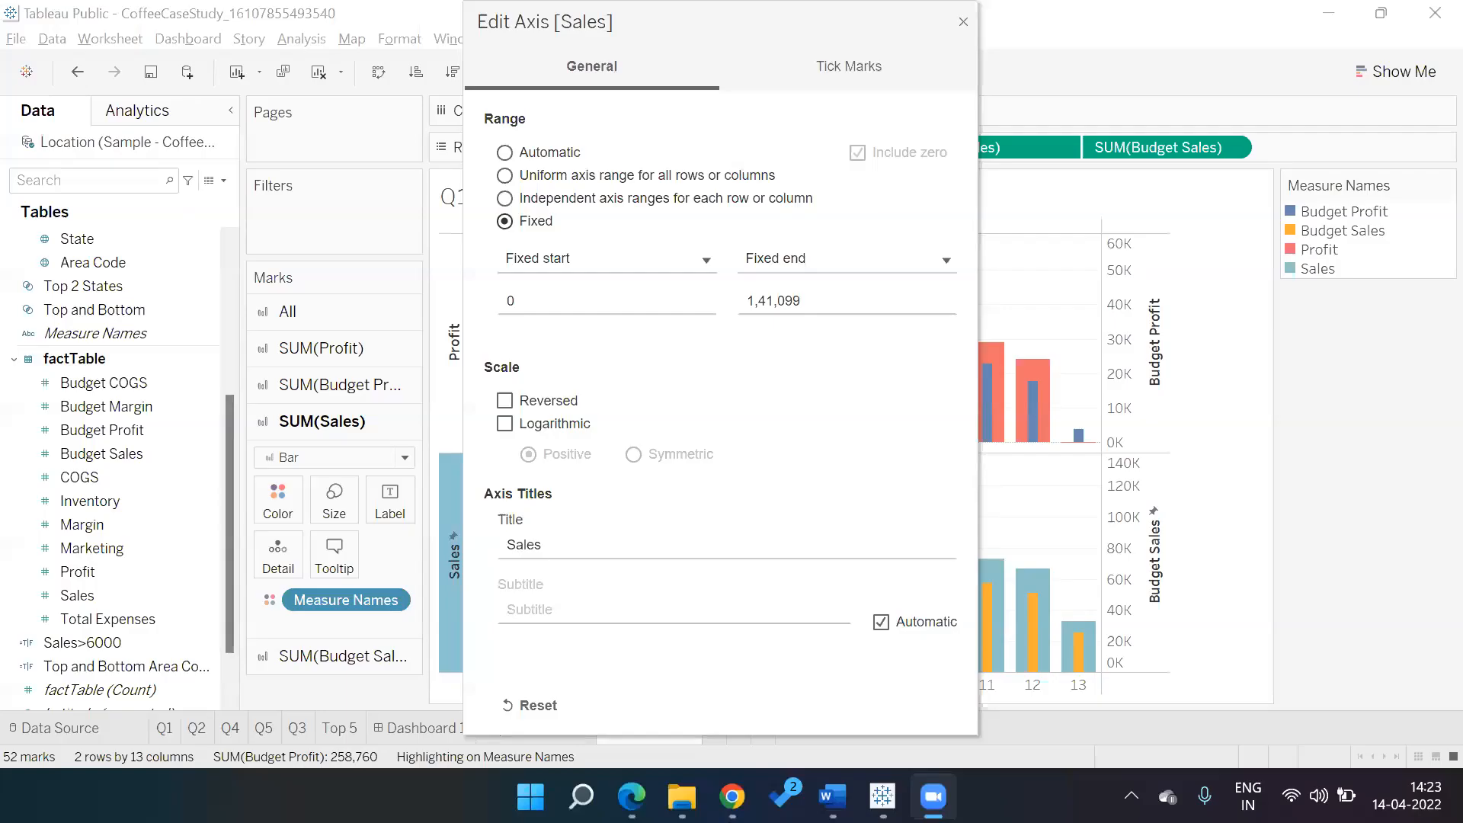
# Set the Sales axis fixed start to -500 and fixed end to 142000, then close the dialog
pyautogui.click(846, 301)
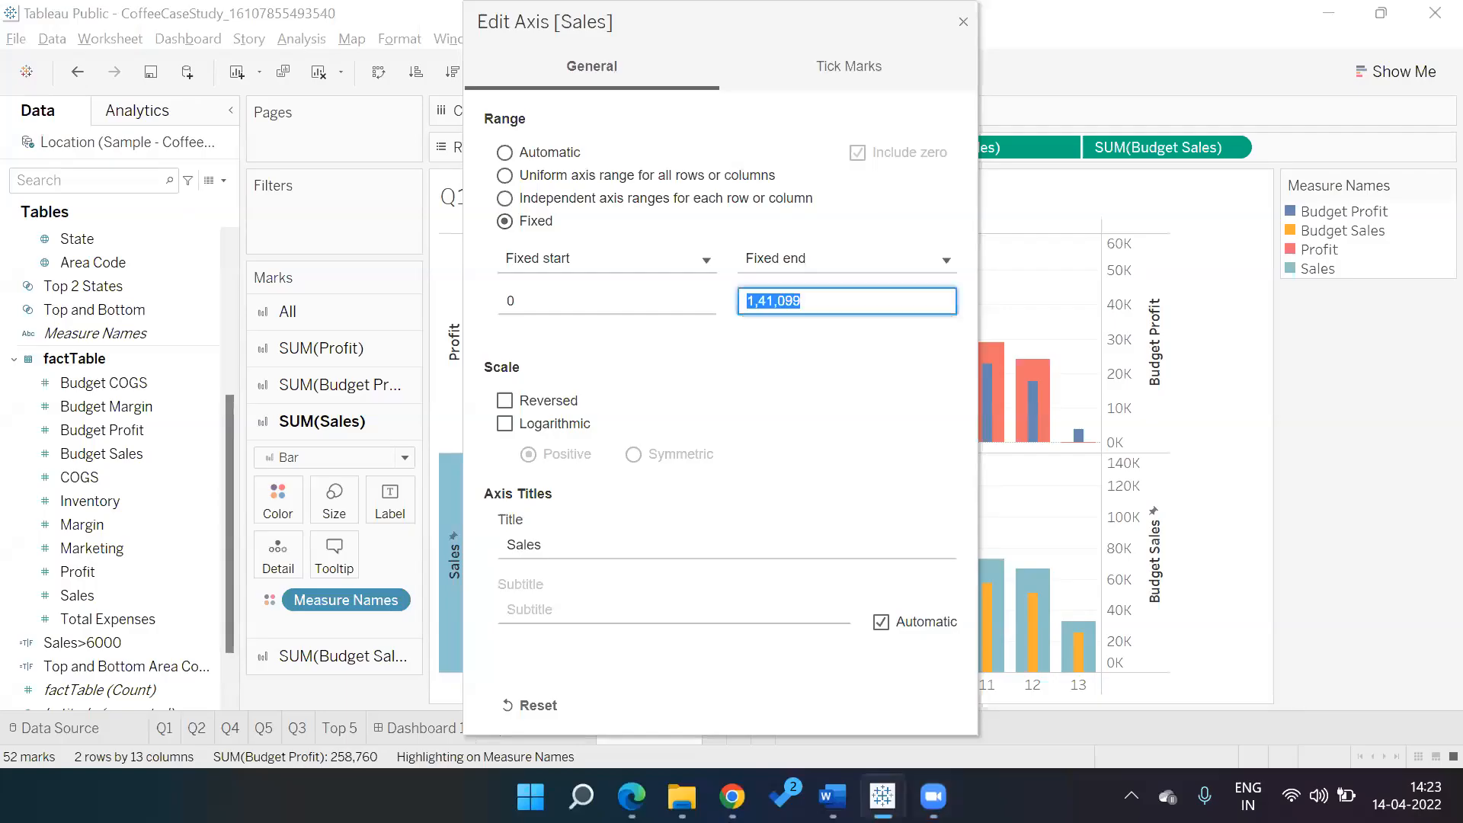
pyautogui.click(654, 304)
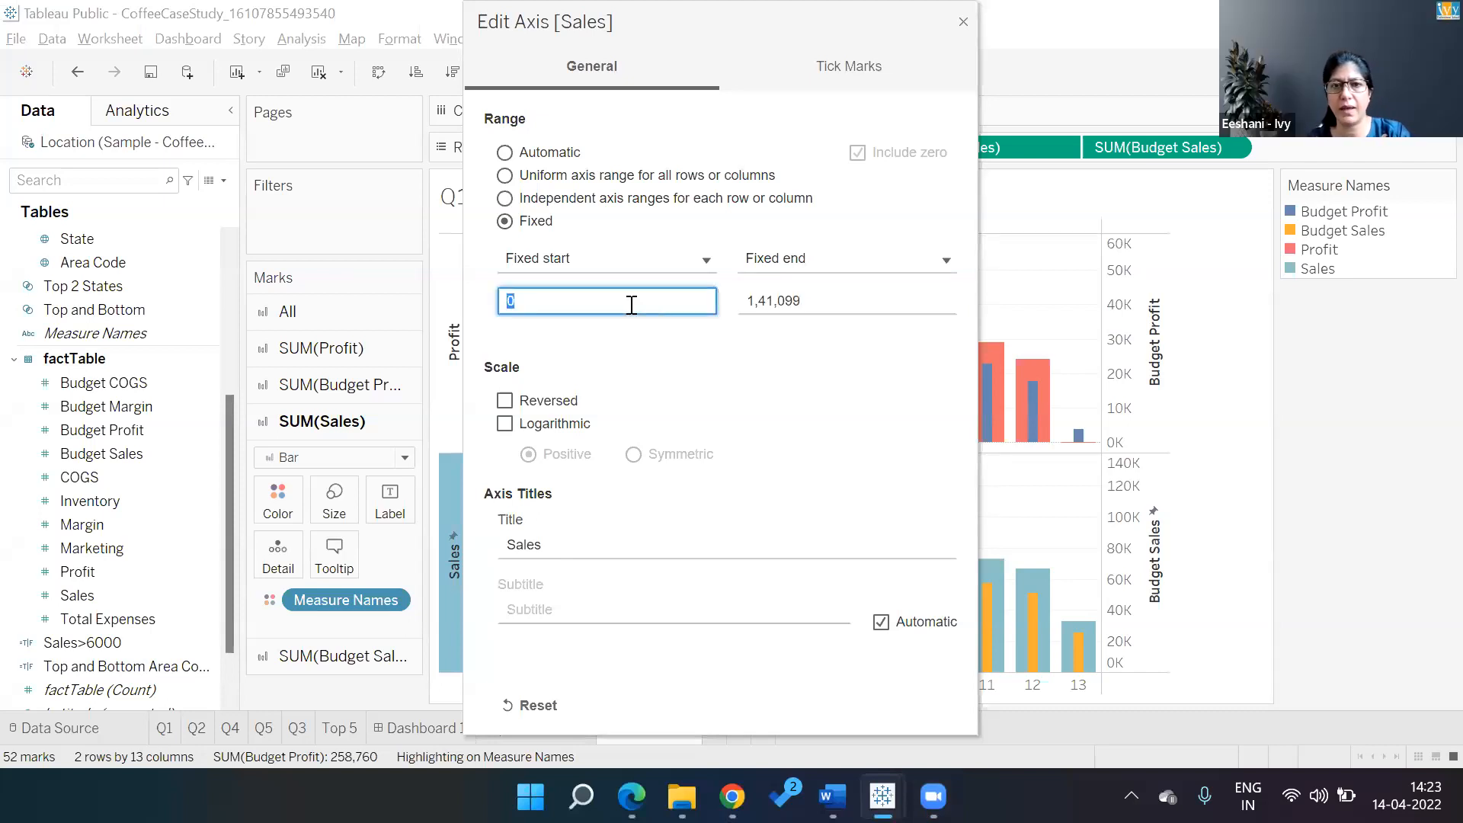
pyautogui.write('-500')
pyautogui.press('Tab')
pyautogui.press('Tab')
pyautogui.press('End')
pyautogui.press('BackSpace')
pyautogui.press('BackSpace')
pyautogui.press('BackSpace')
pyautogui.press('BackSpace')
pyautogui.press('BackSpace')
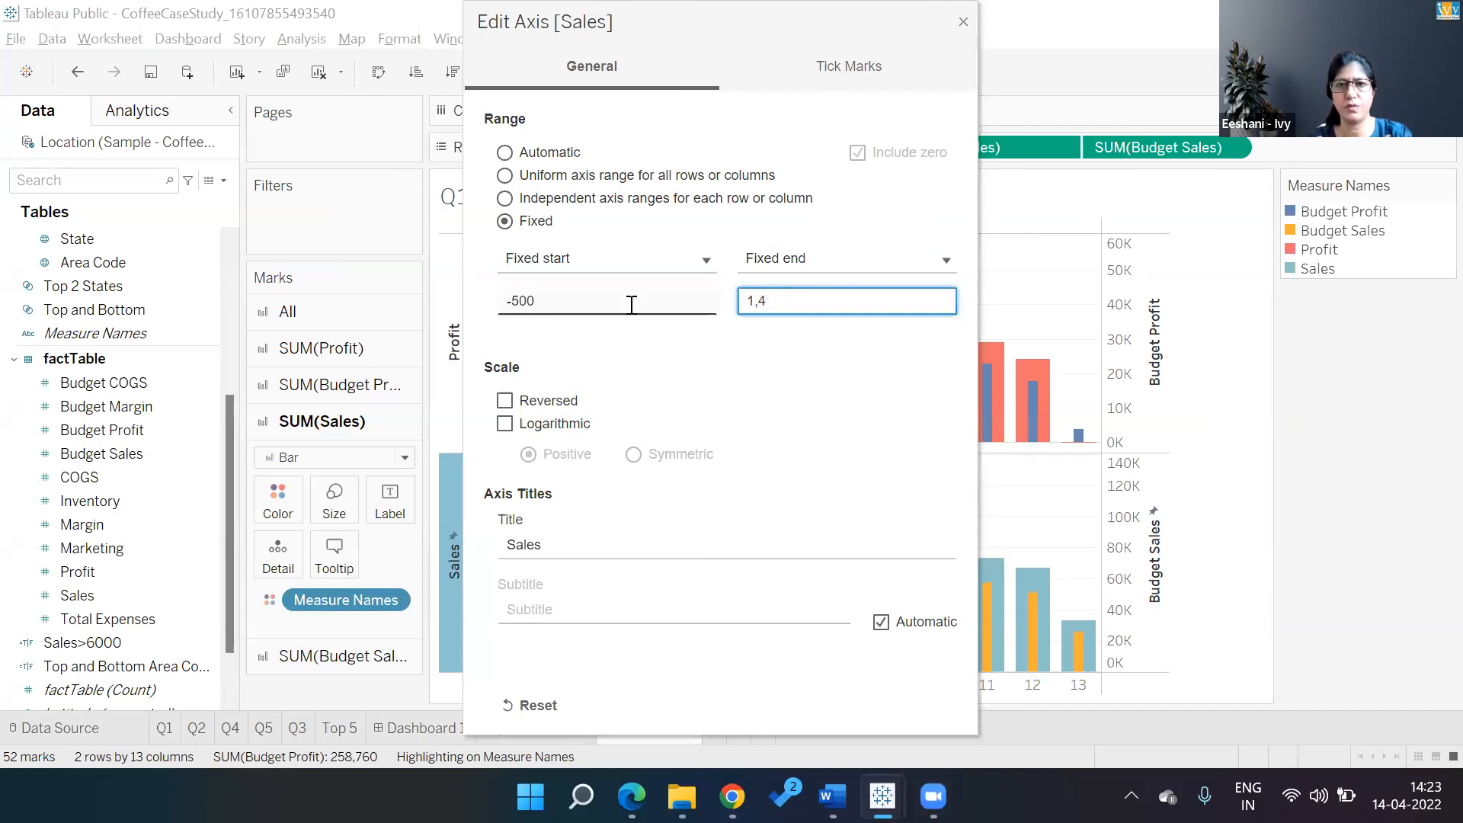
pyautogui.write('2000')
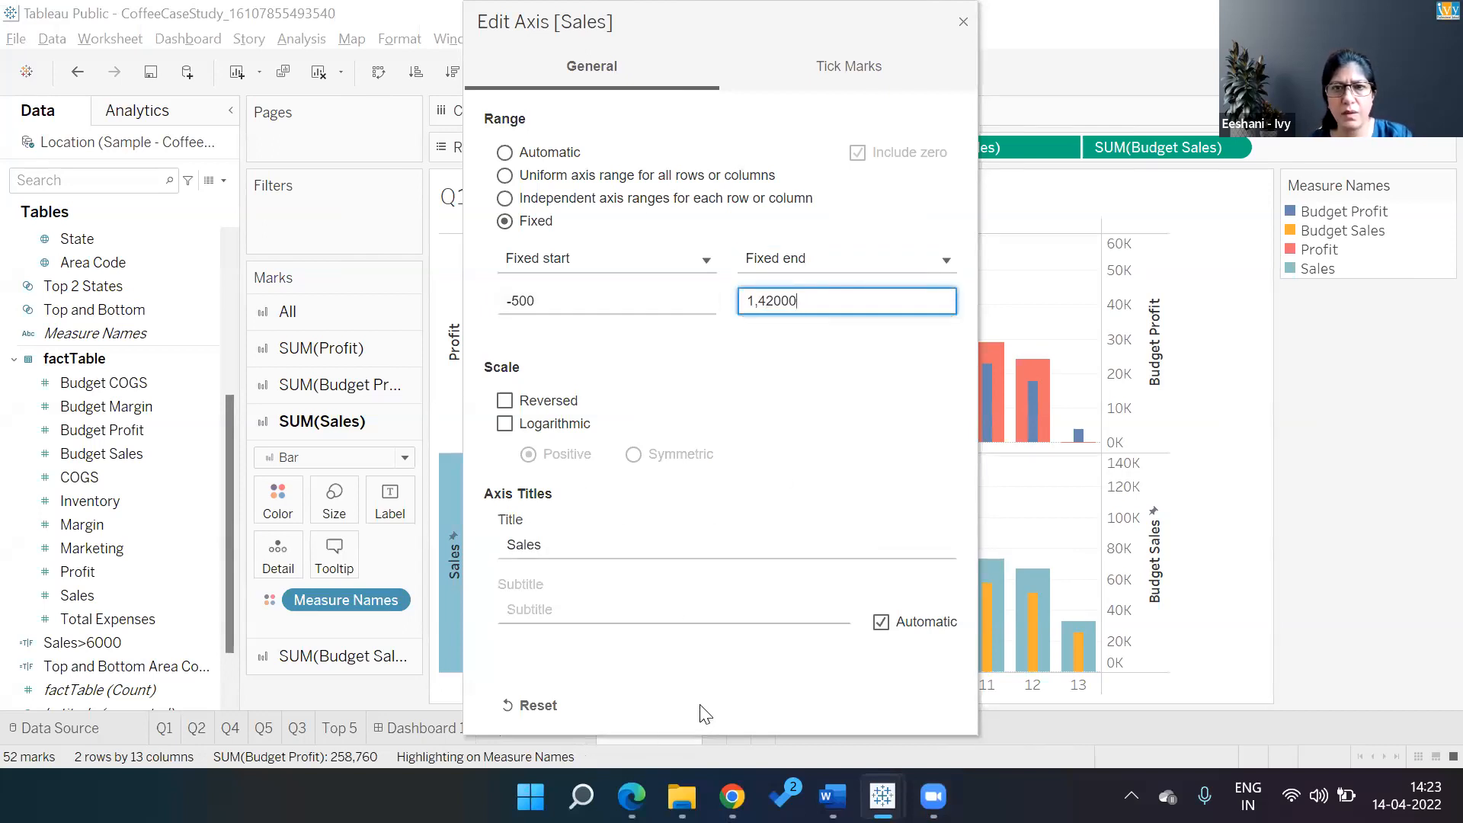
pyautogui.press('Tab')
pyautogui.click(524, 44)
pyautogui.moveTo(523, 43); pyautogui.dragTo(528, 202)
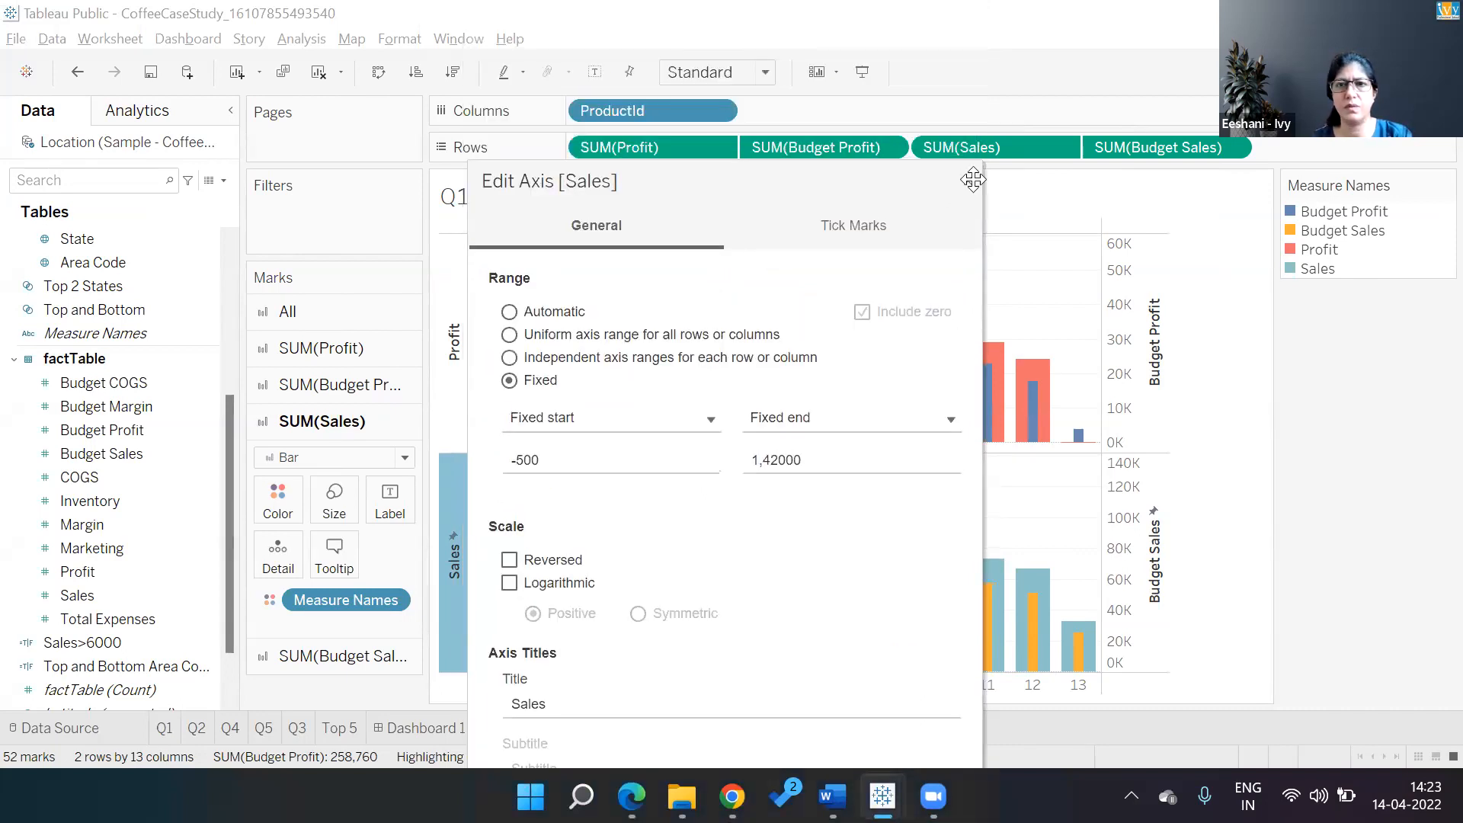
pyautogui.click(968, 181)
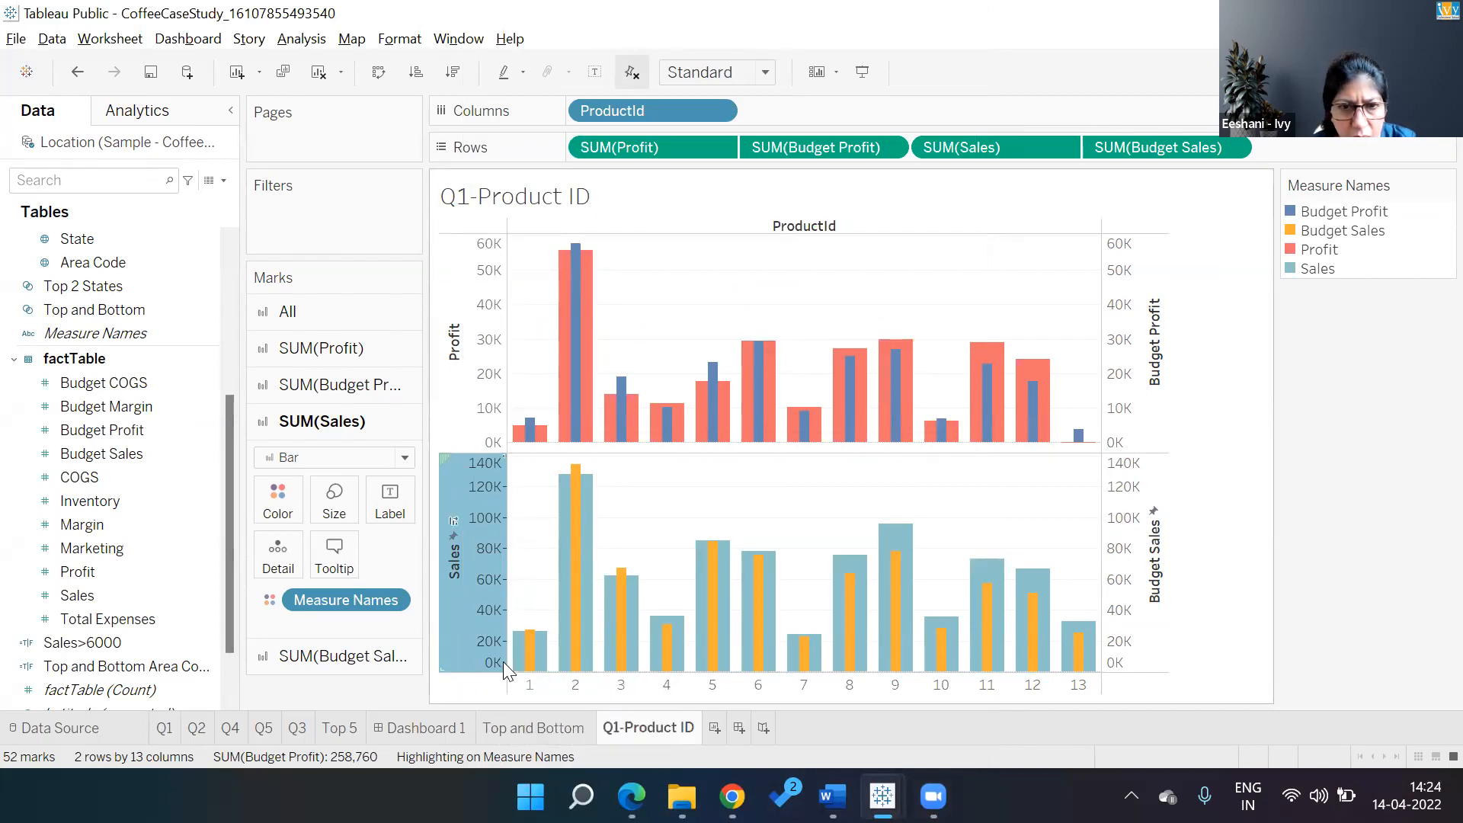
# In the Sales Edit Axis dialog, set the range to Automatic and major tick marks to Fixed
pyautogui.rightClick(489, 593)
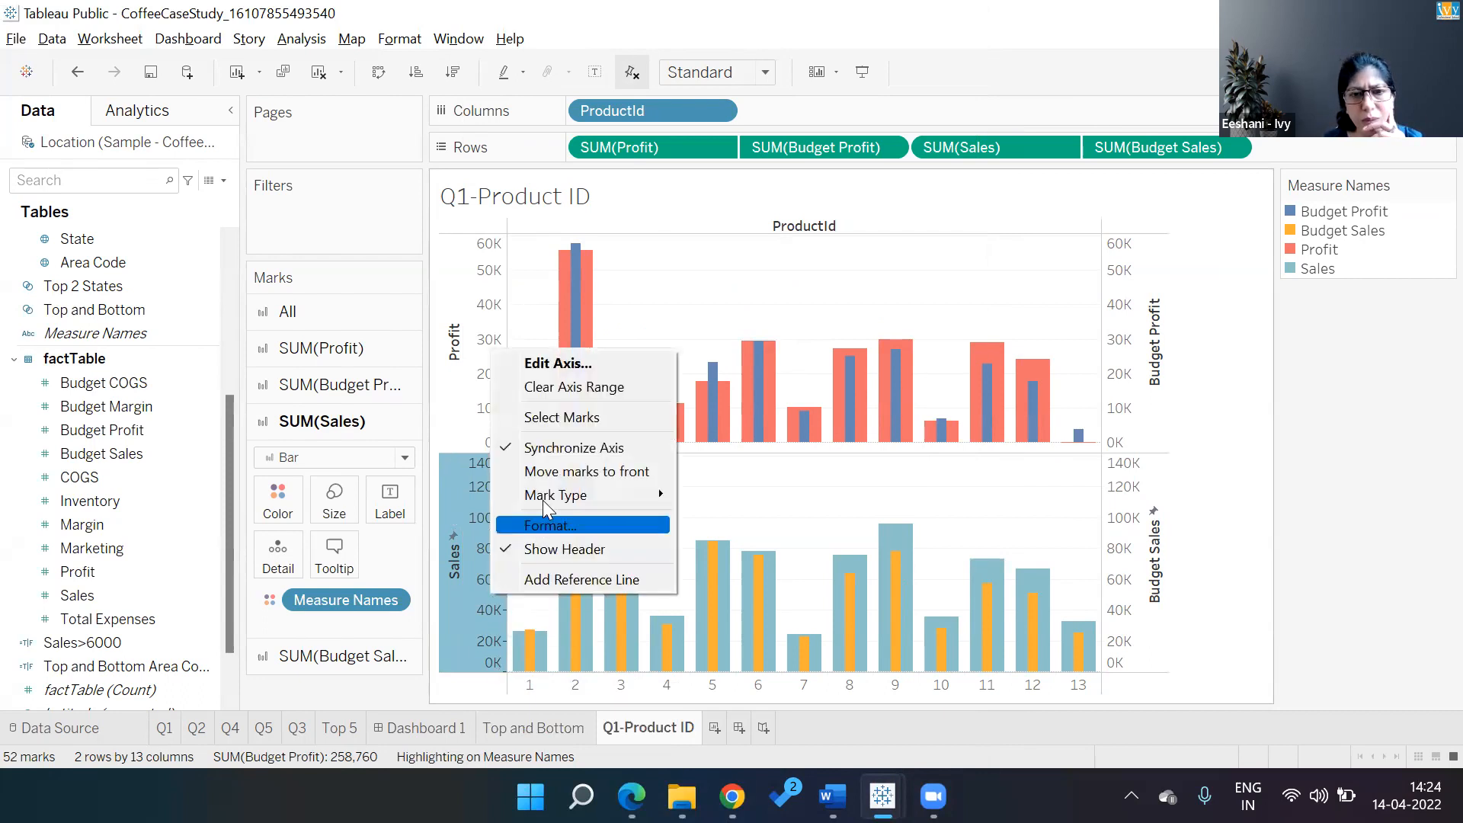
pyautogui.moveTo(544, 497)
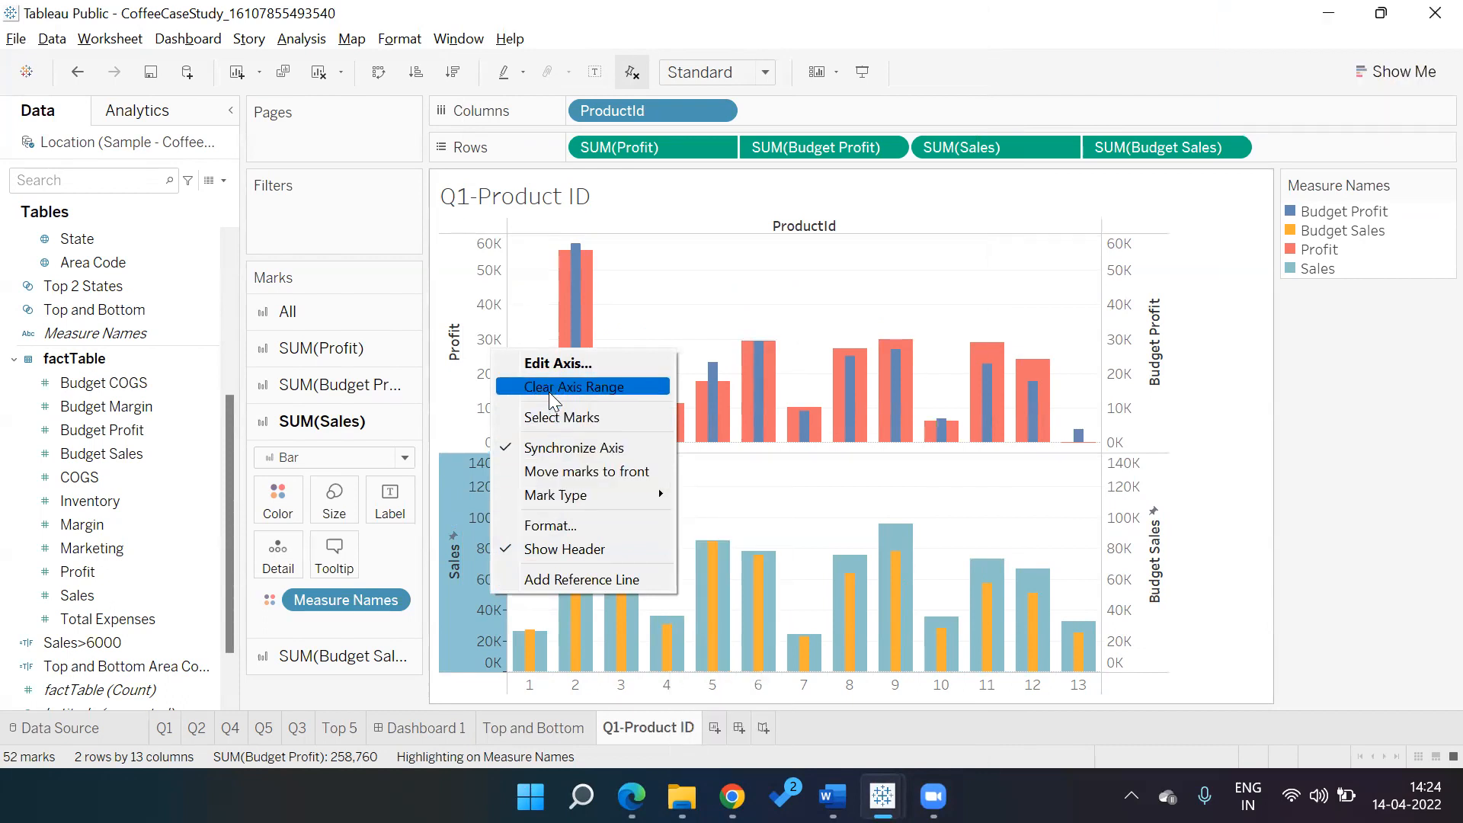
pyautogui.click(547, 367)
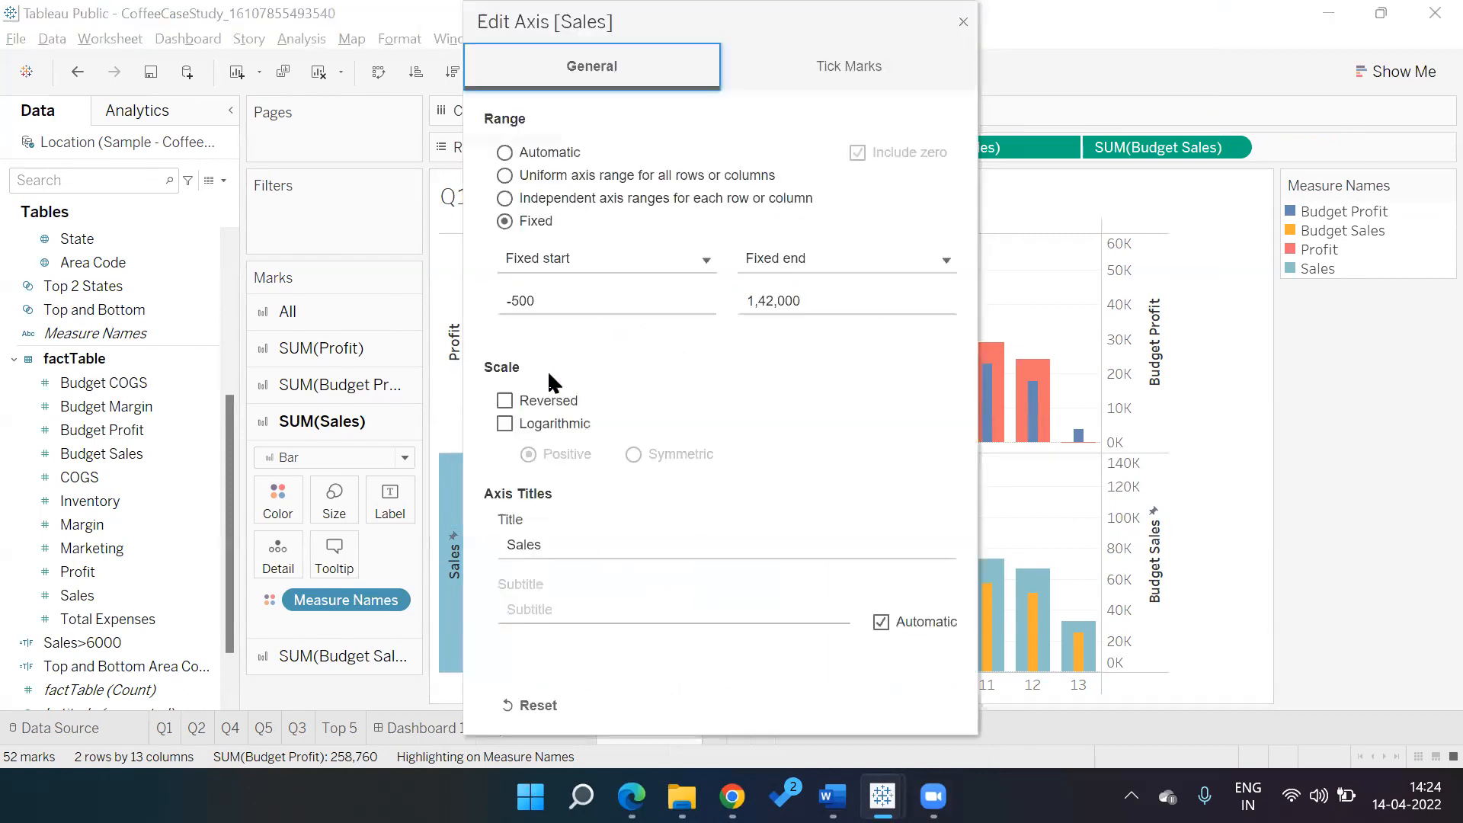
pyautogui.click(857, 64)
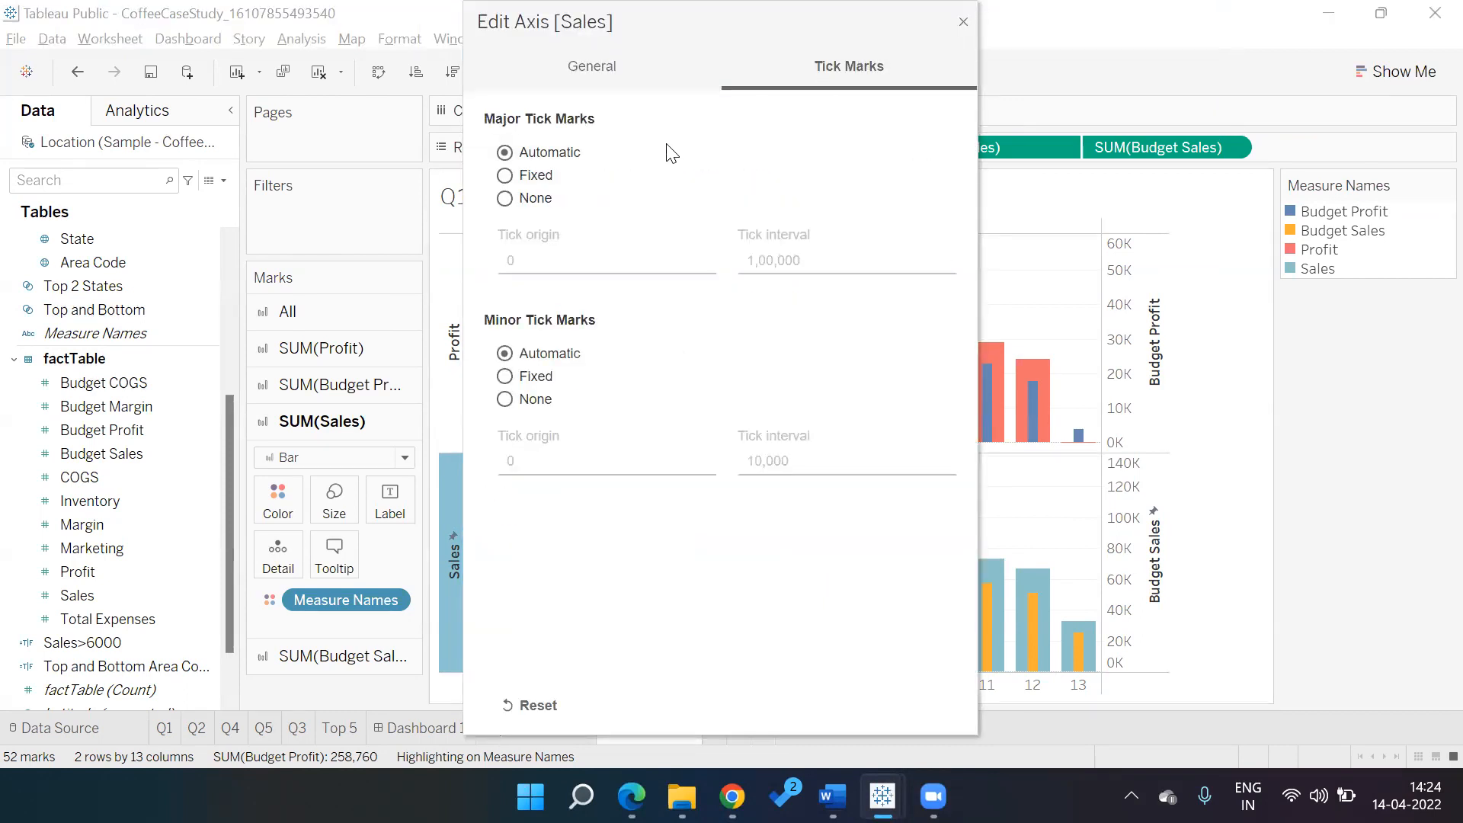
pyautogui.click(525, 181)
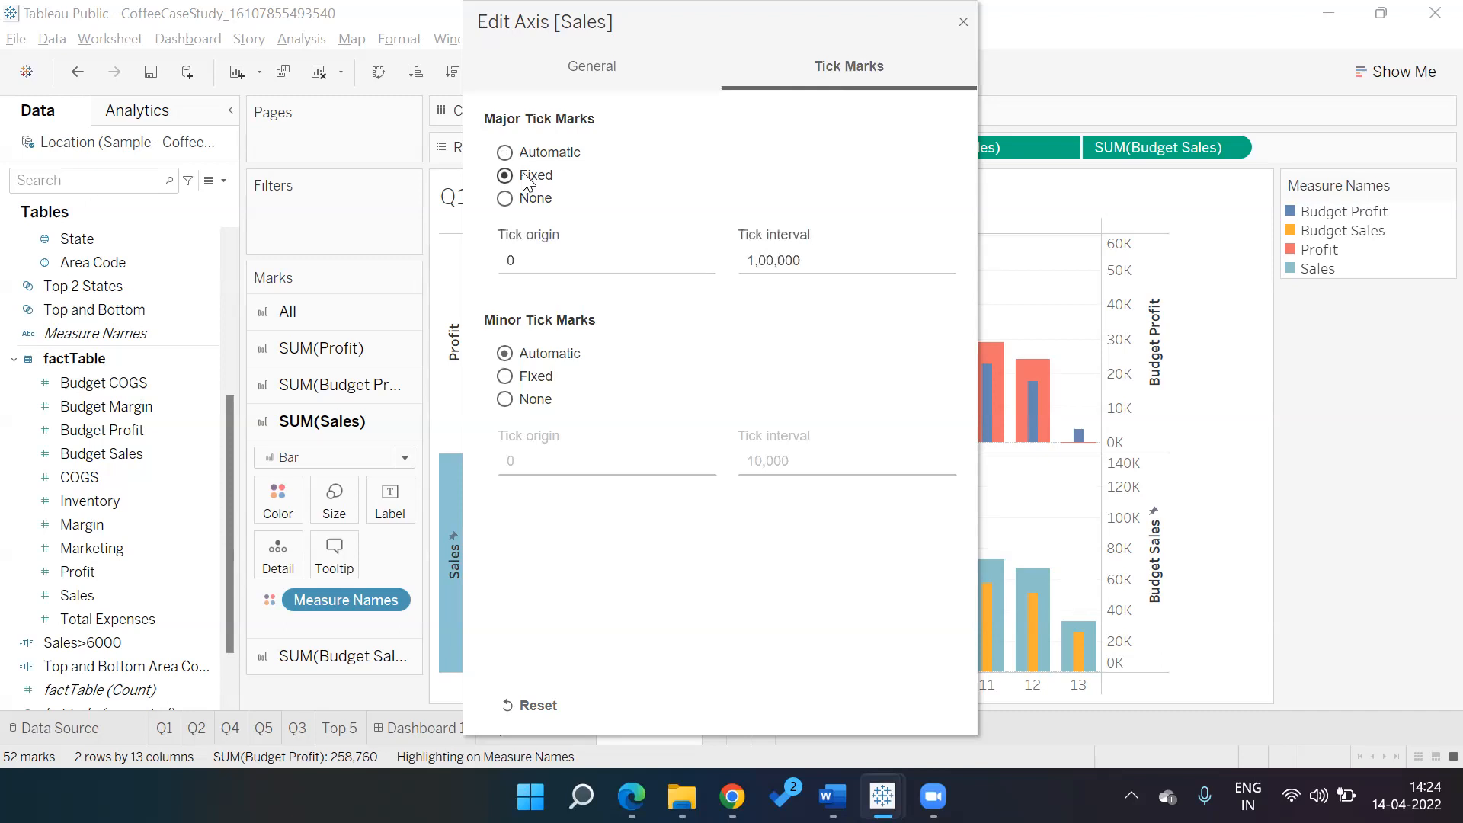
pyautogui.click(651, 66)
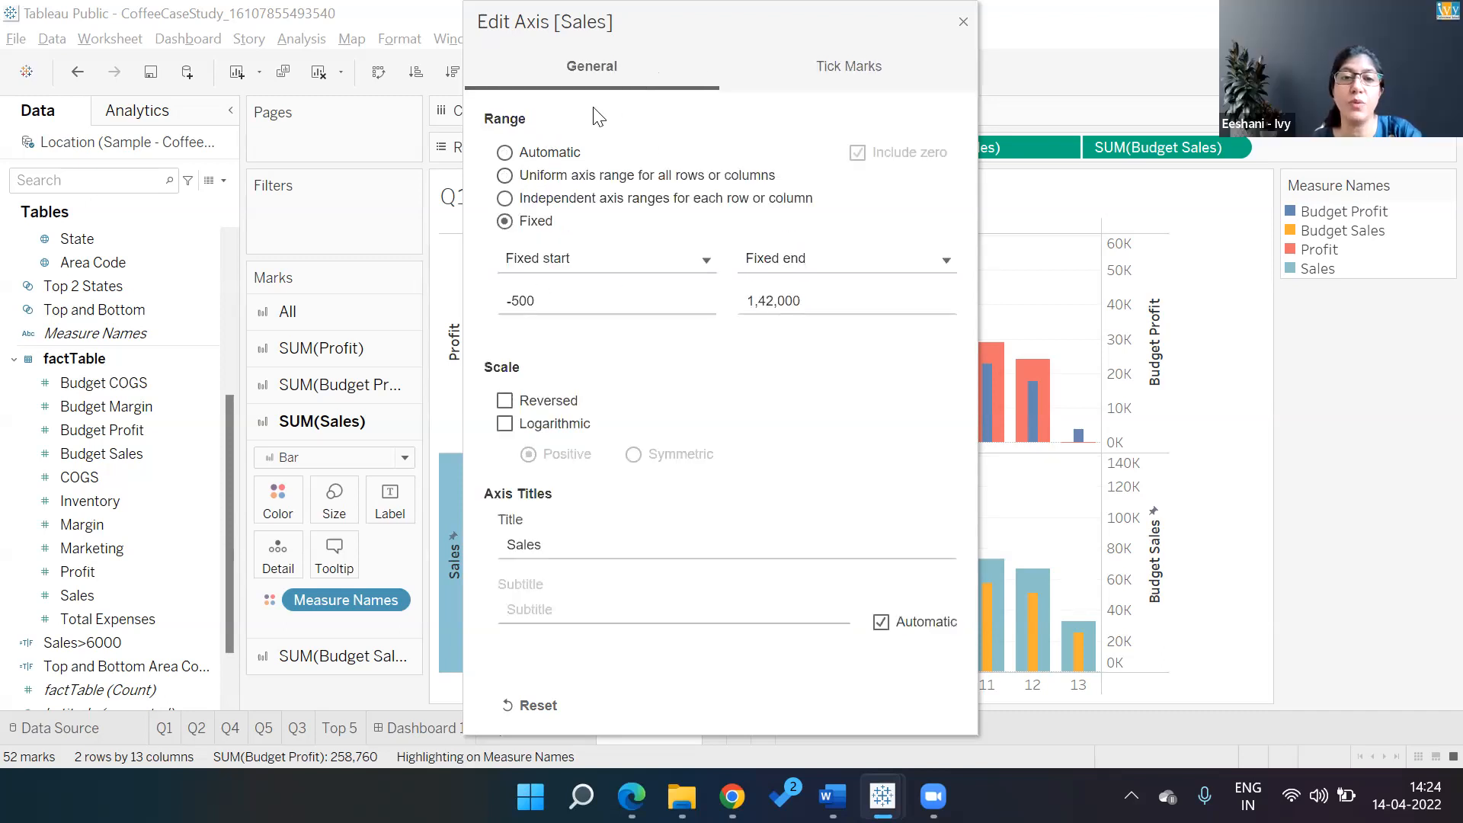
pyautogui.click(516, 154)
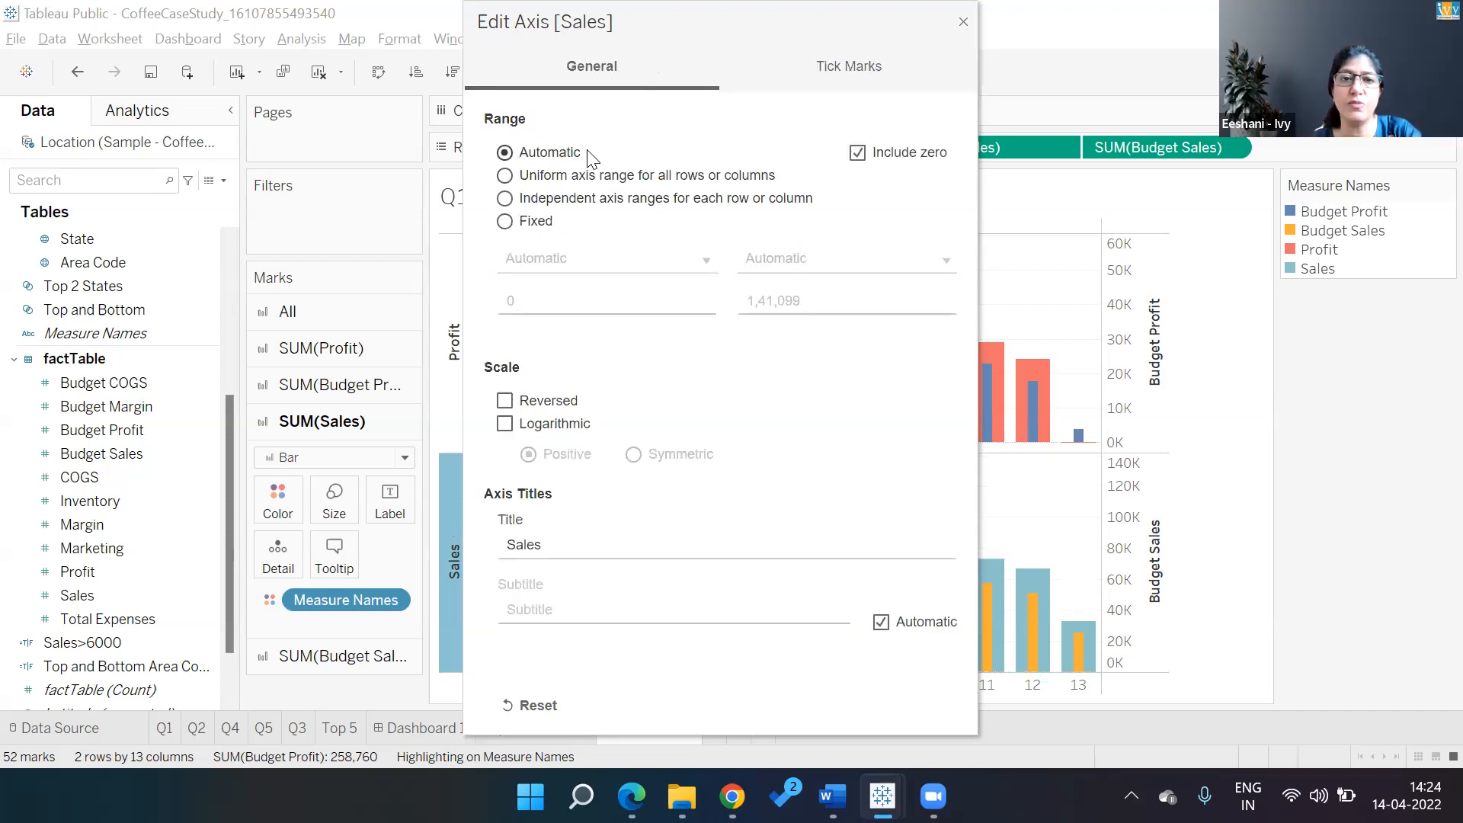
pyautogui.click(834, 72)
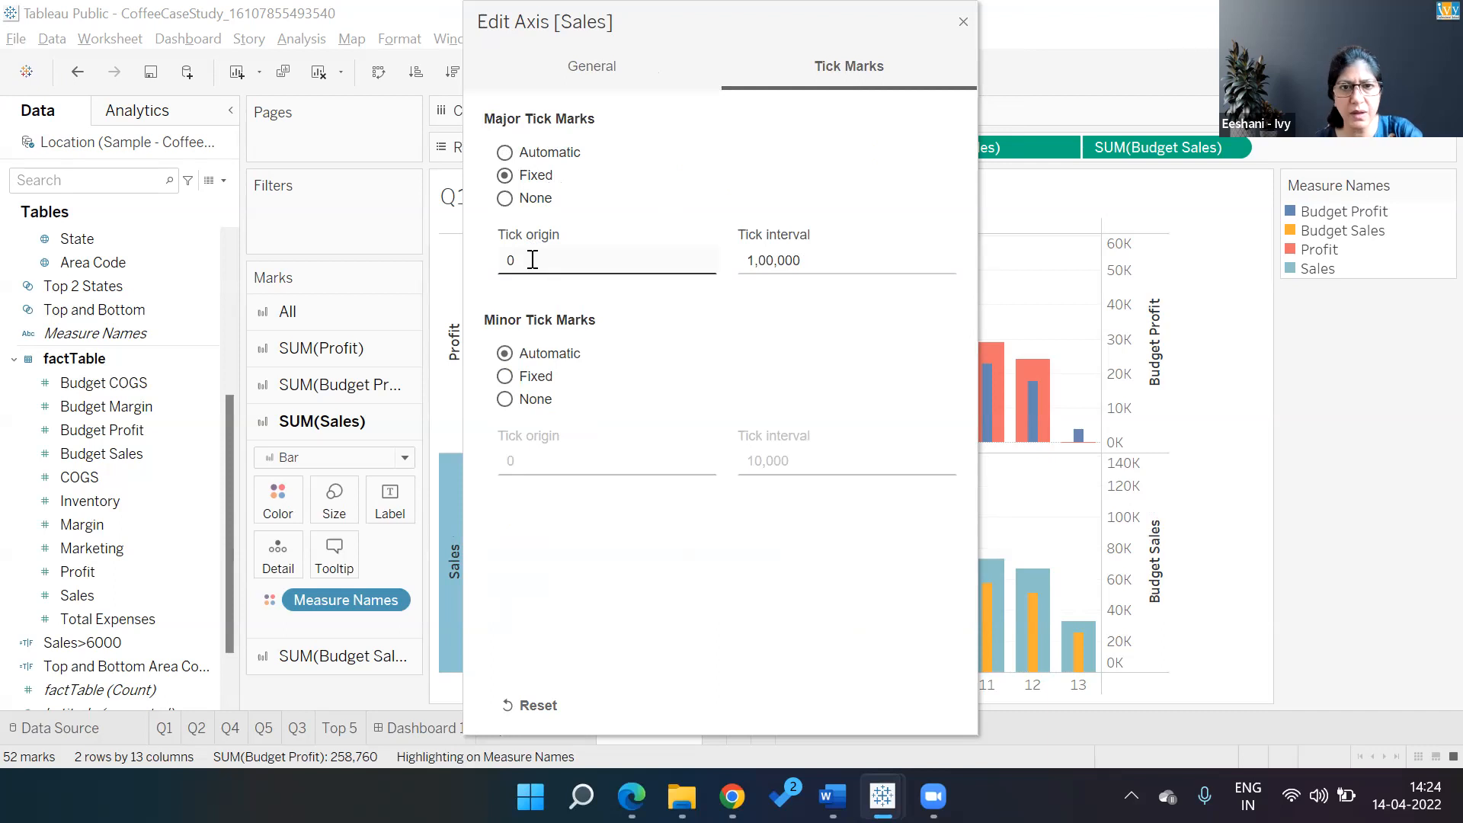
# Set the major tick interval to 100 and close the axis dialog
pyautogui.click(792, 267)
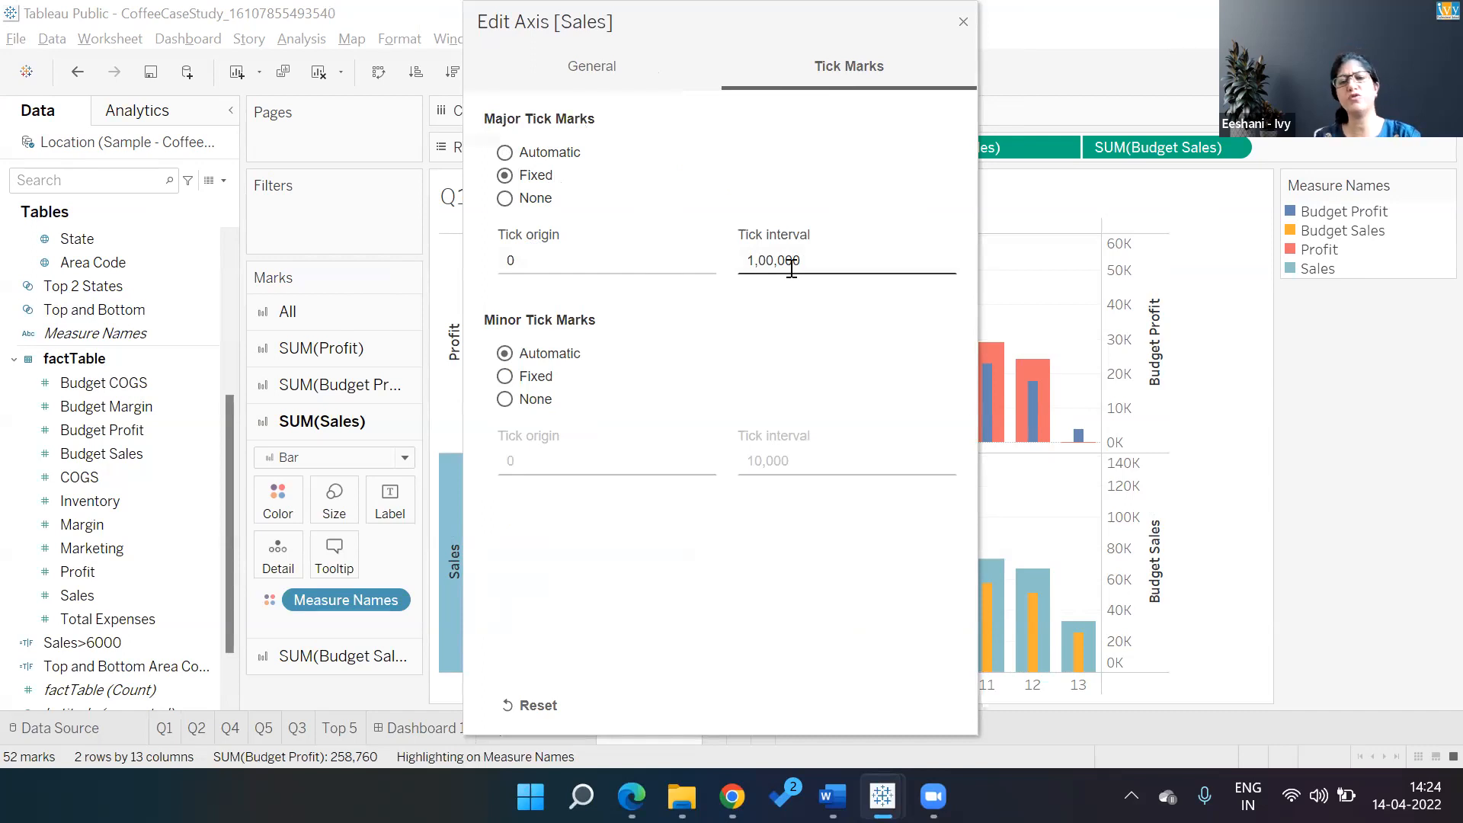
pyautogui.doubleClick(792, 267)
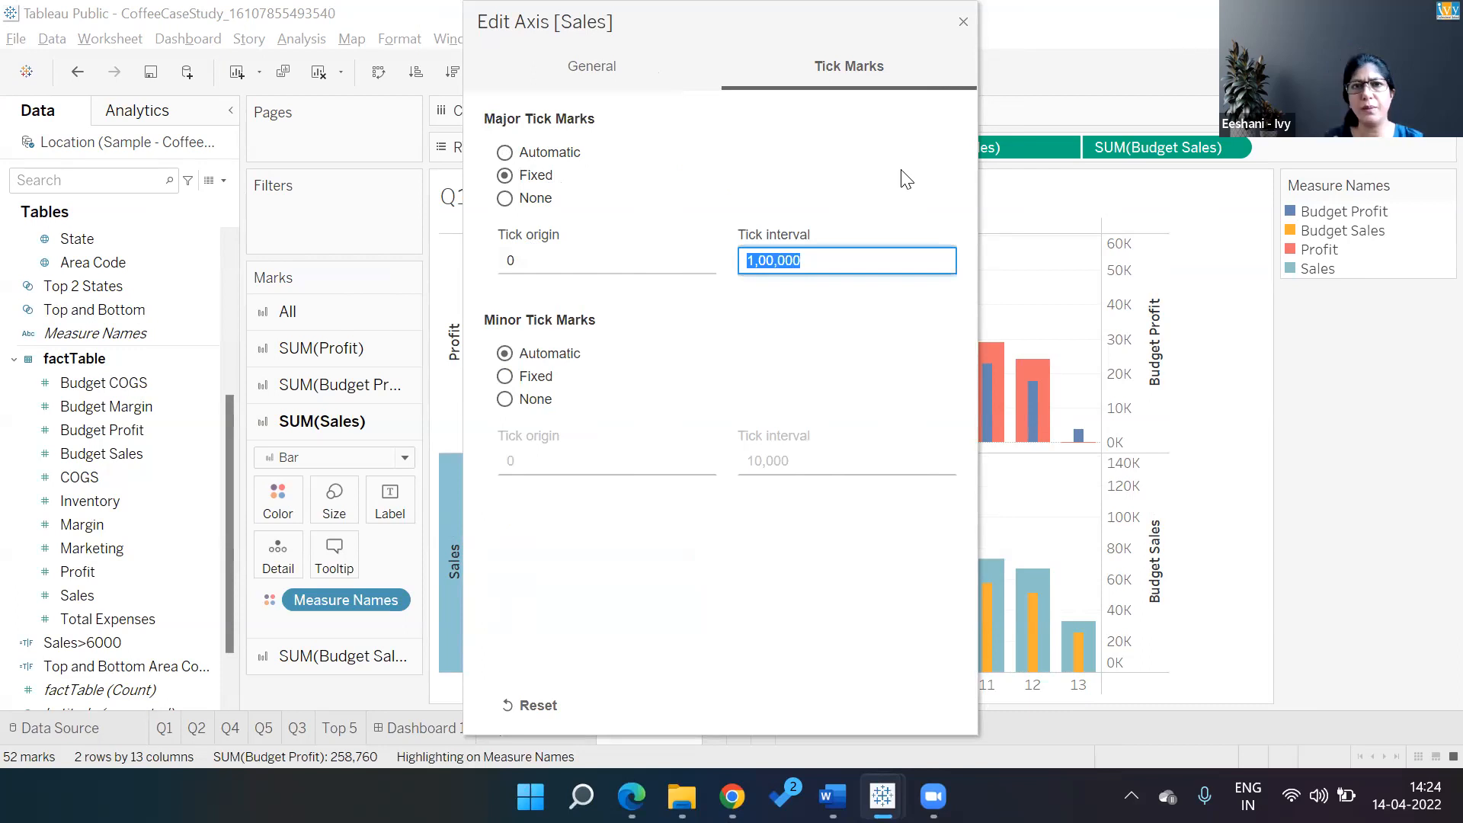
pyautogui.write('100')
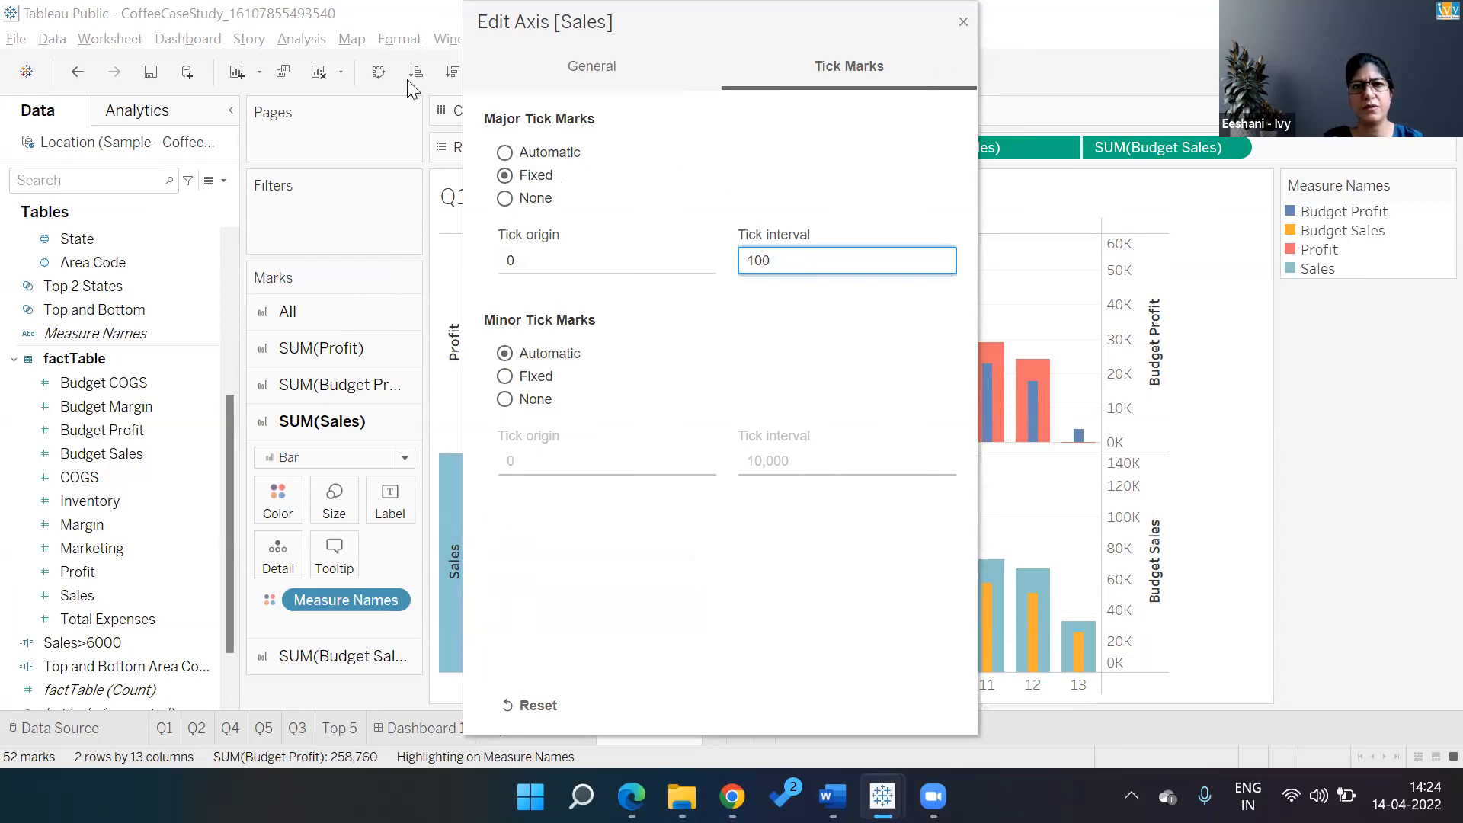
pyautogui.click(408, 82)
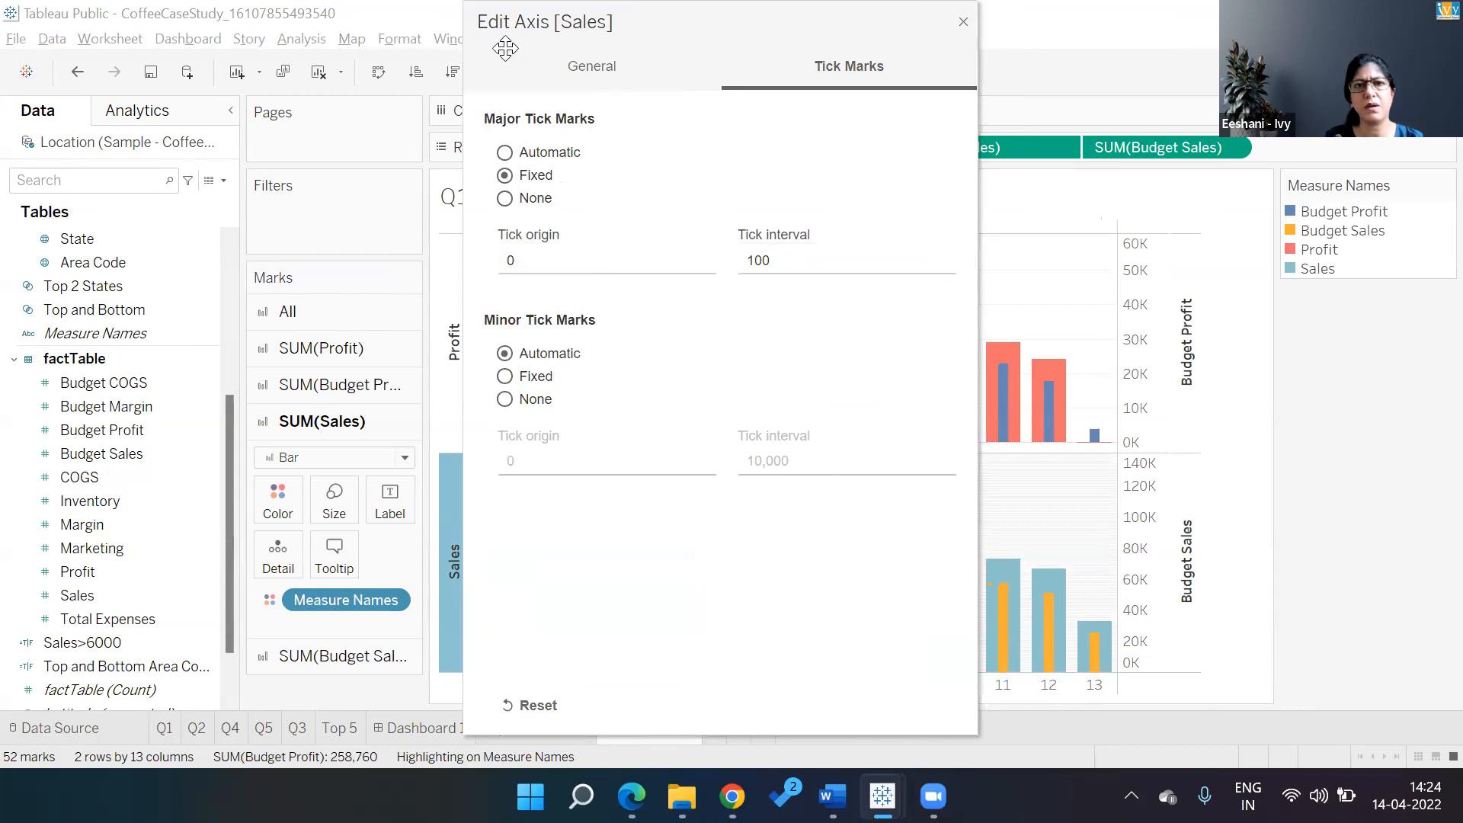
pyautogui.moveTo(509, 22); pyautogui.dragTo(542, 209)
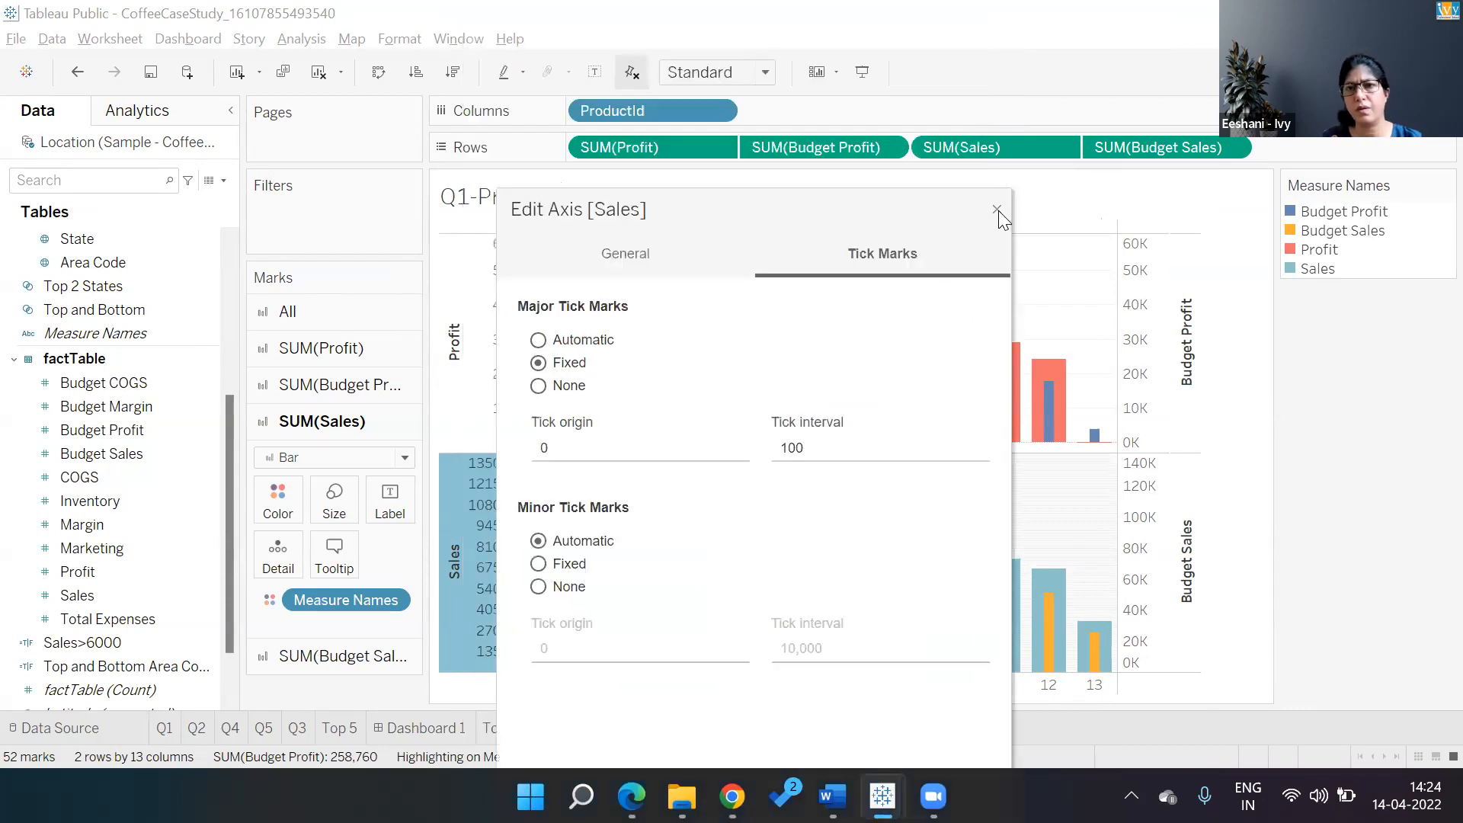
pyautogui.click(997, 211)
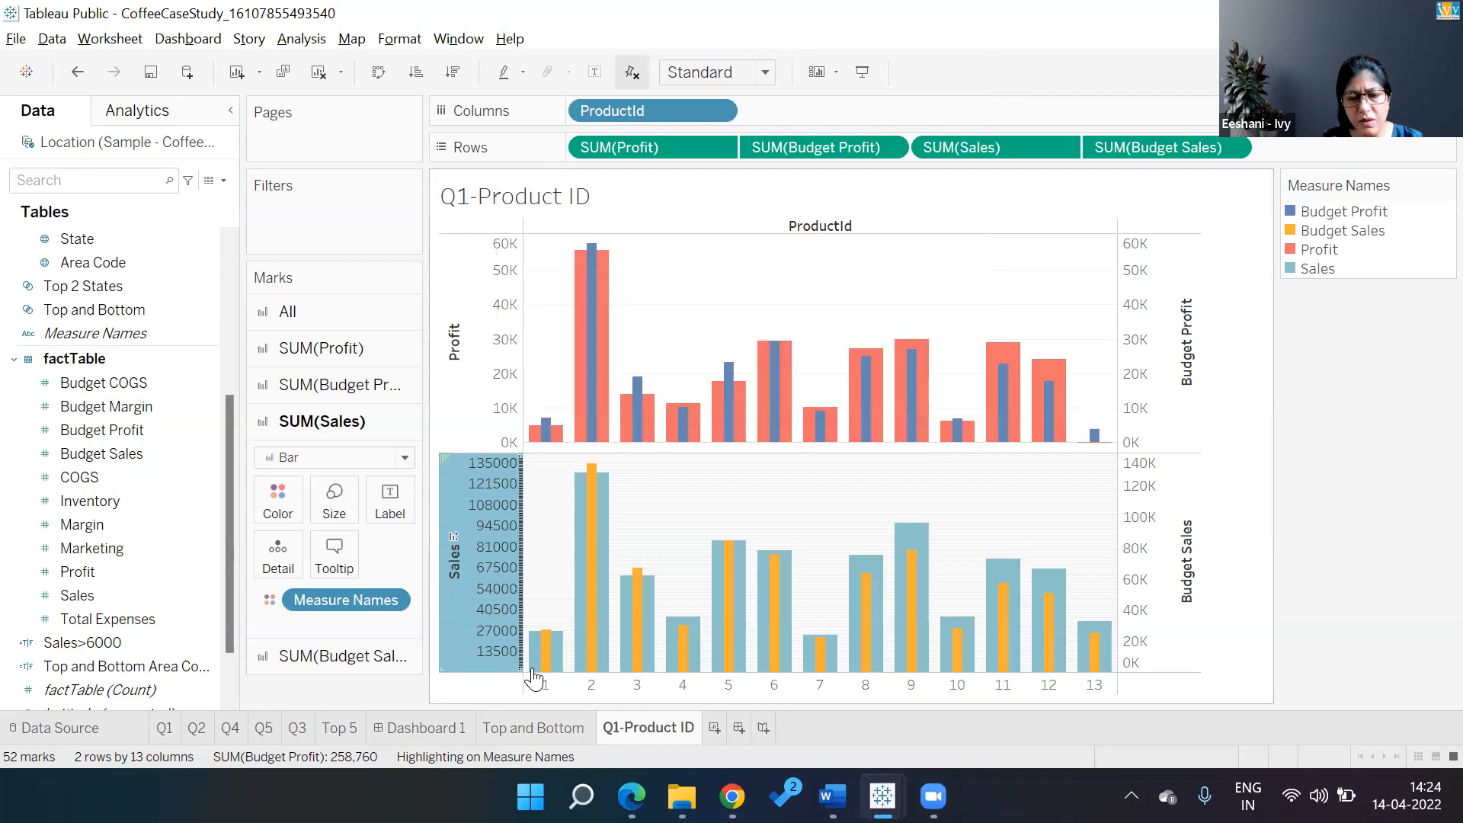
pyautogui.click(517, 705)
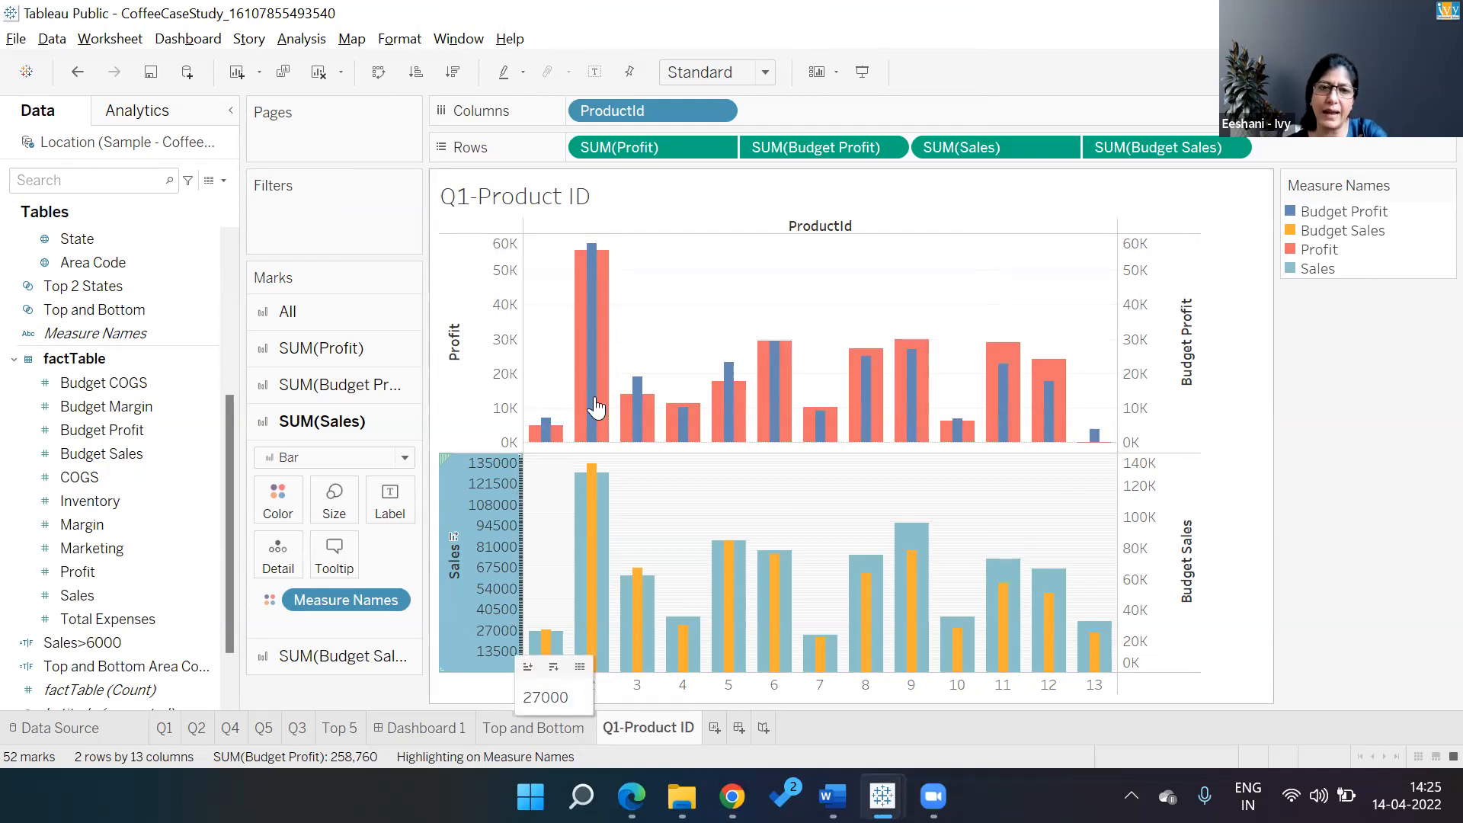
# Fix the Sales axis major tick interval at 10,000, then glance at the case-study questions
pyautogui.click(817, 93)
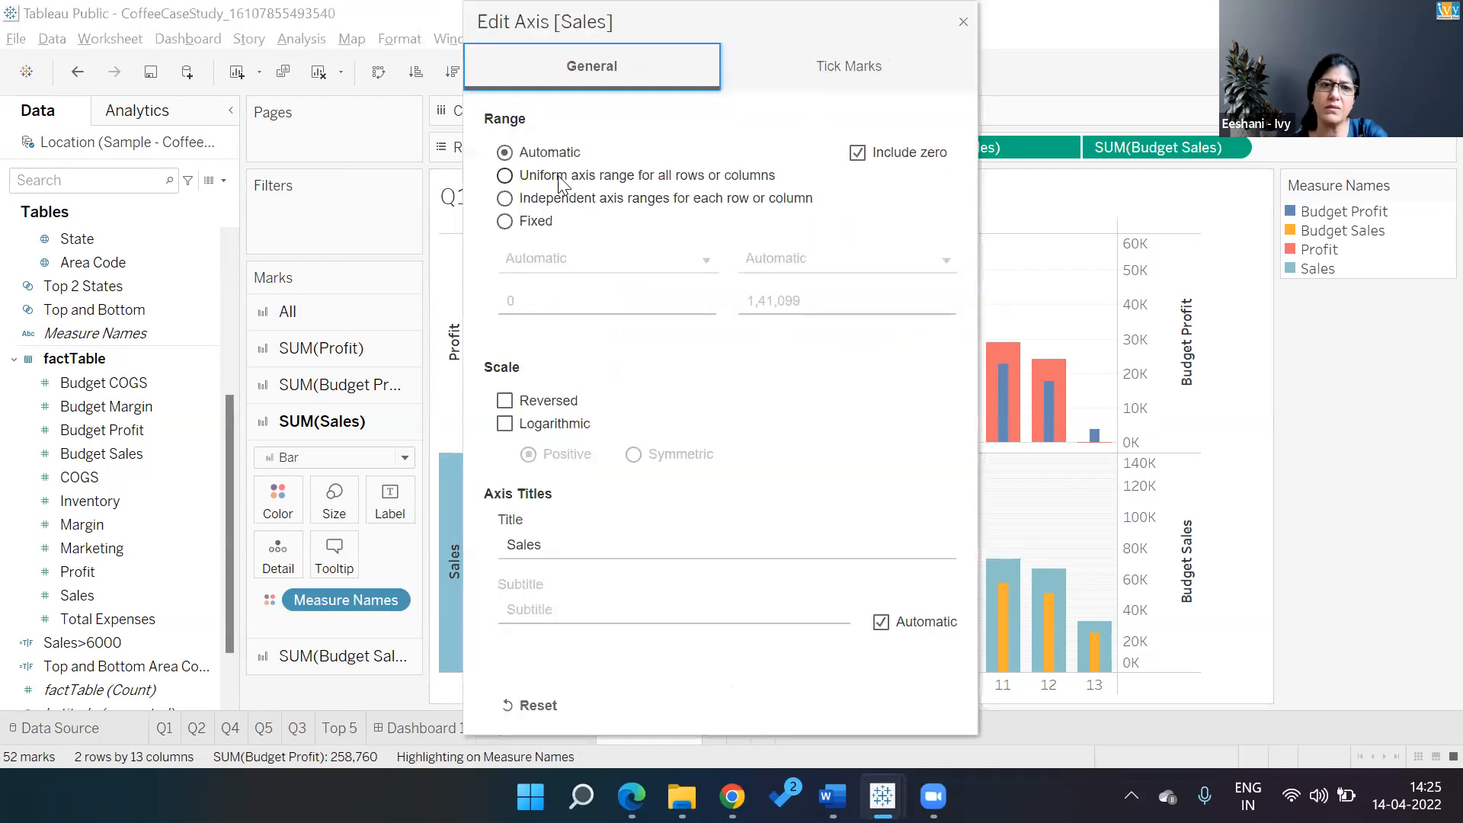
pyautogui.click(528, 260)
pyautogui.doubleClick(804, 266)
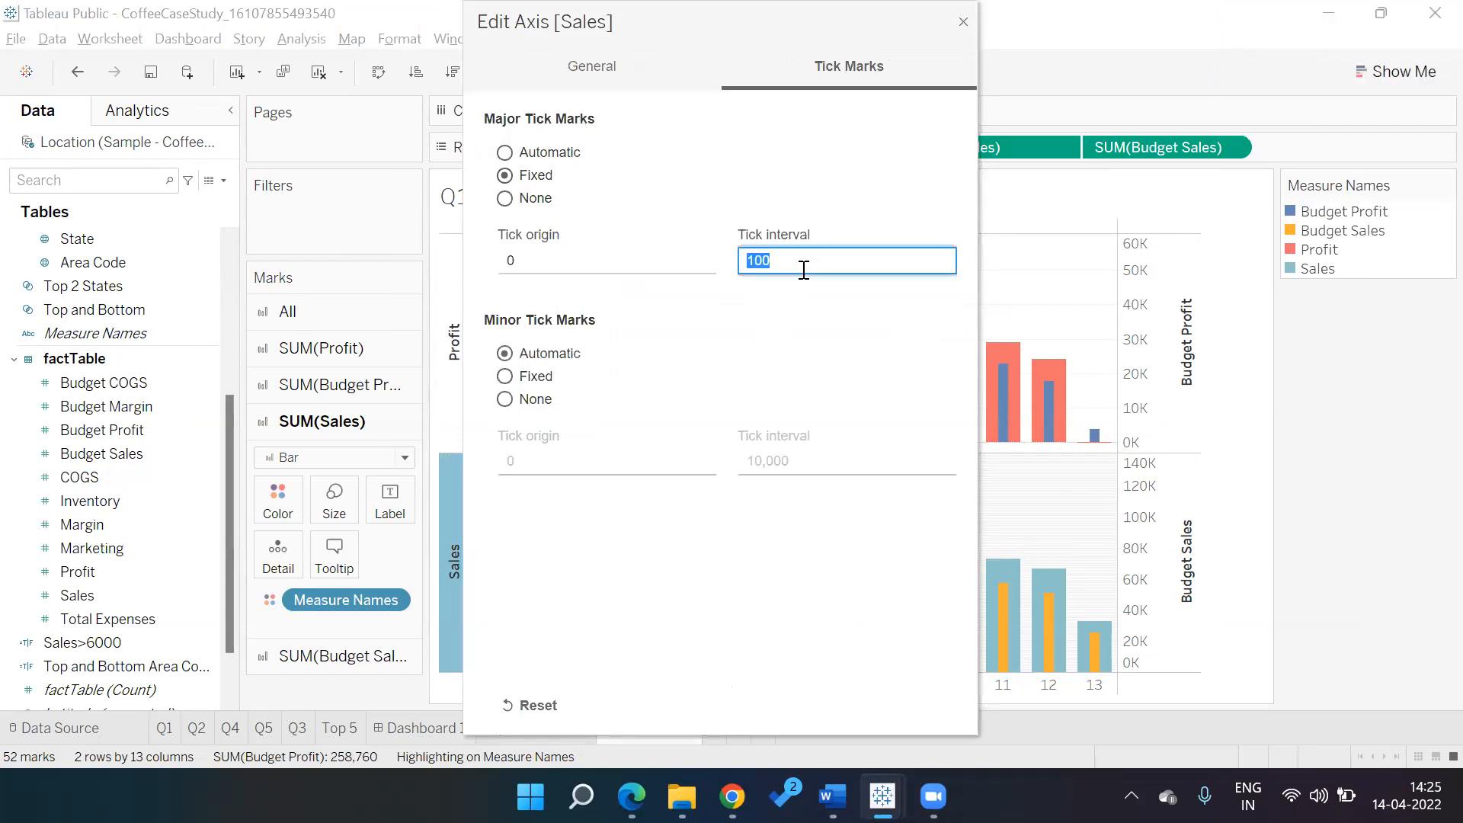
pyautogui.write('10000')
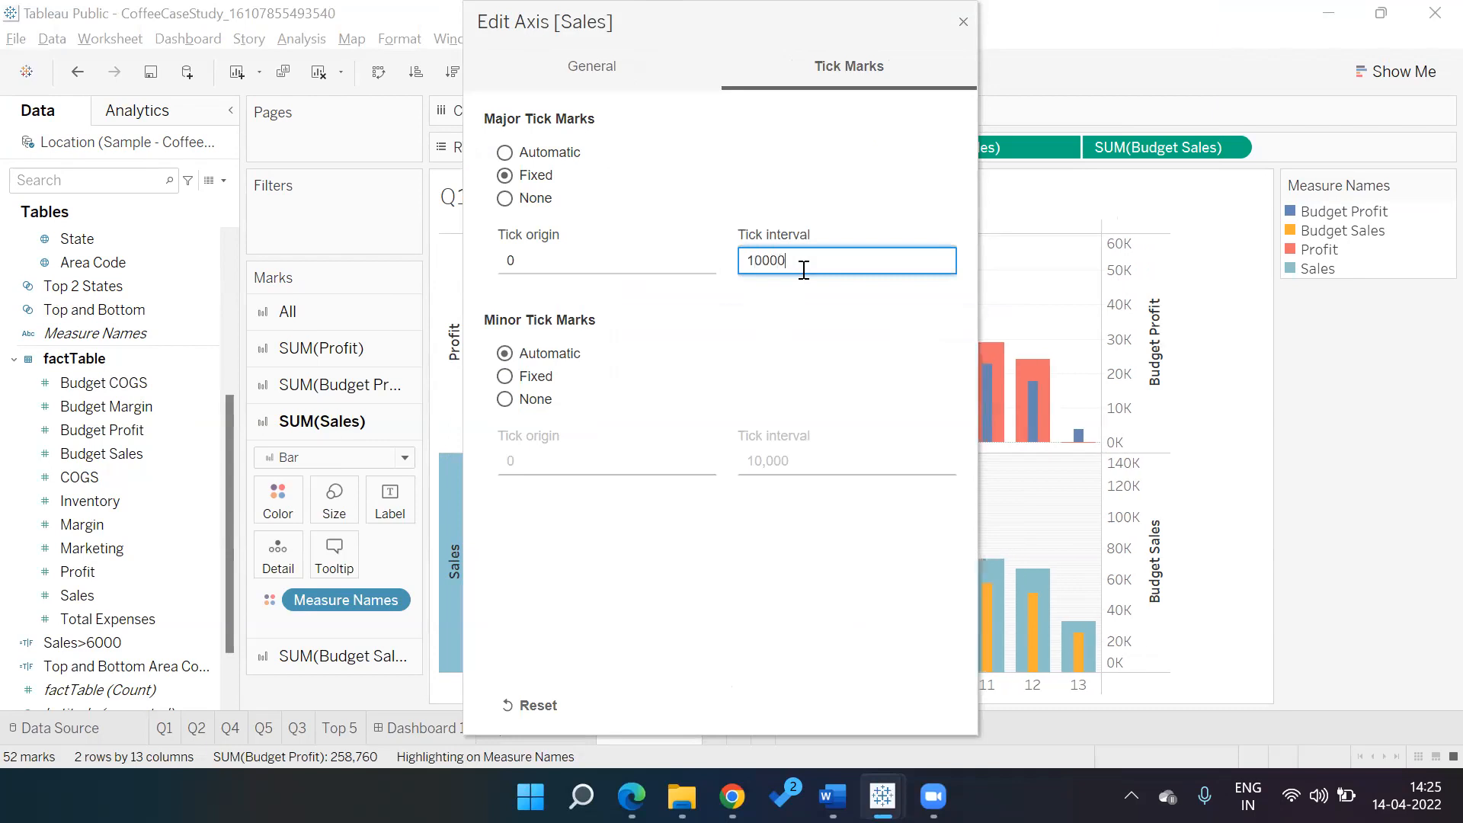
pyautogui.click(804, 583)
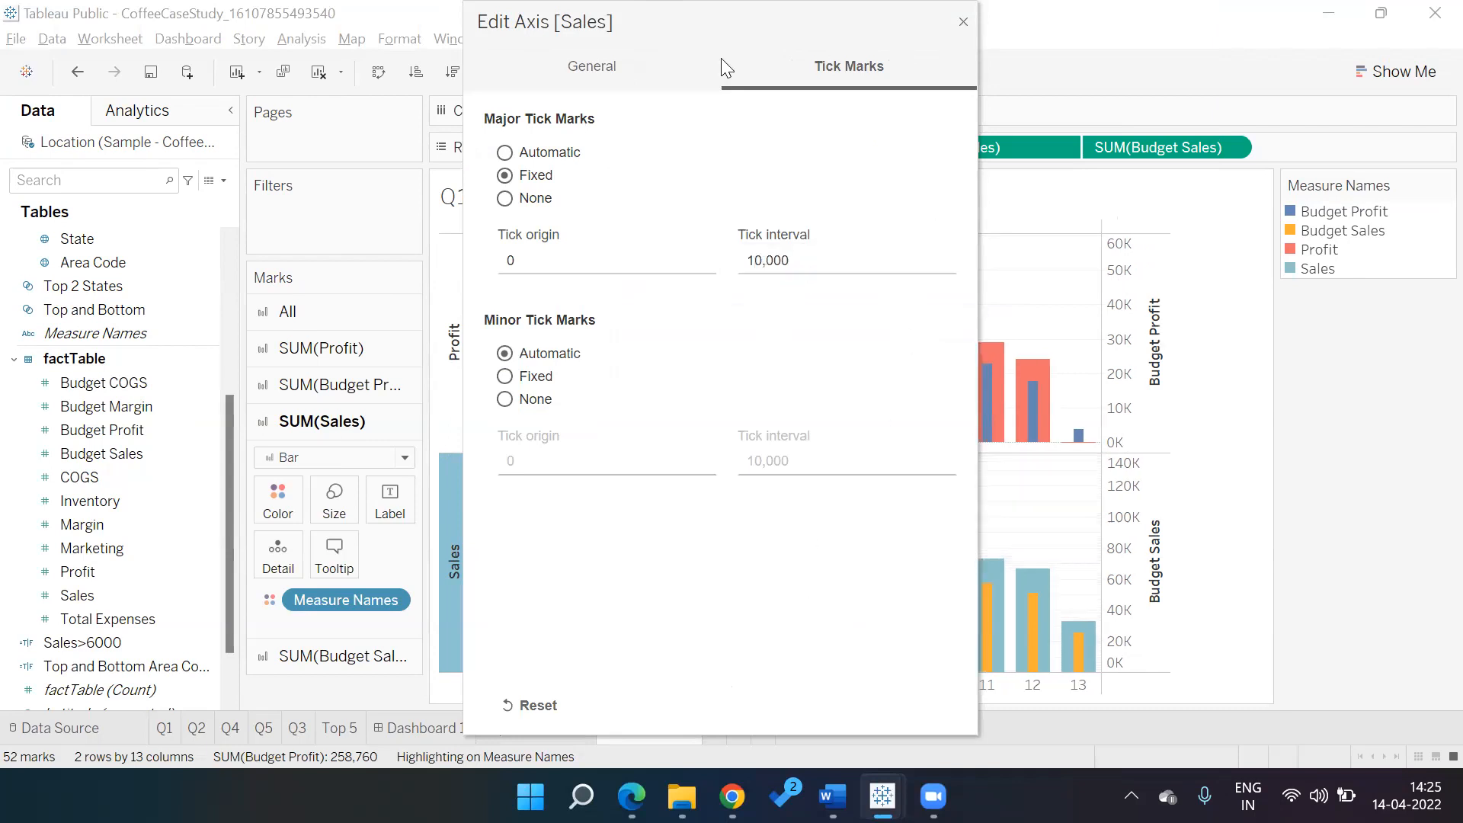
pyautogui.moveTo(918, 44); pyautogui.dragTo(963, 206)
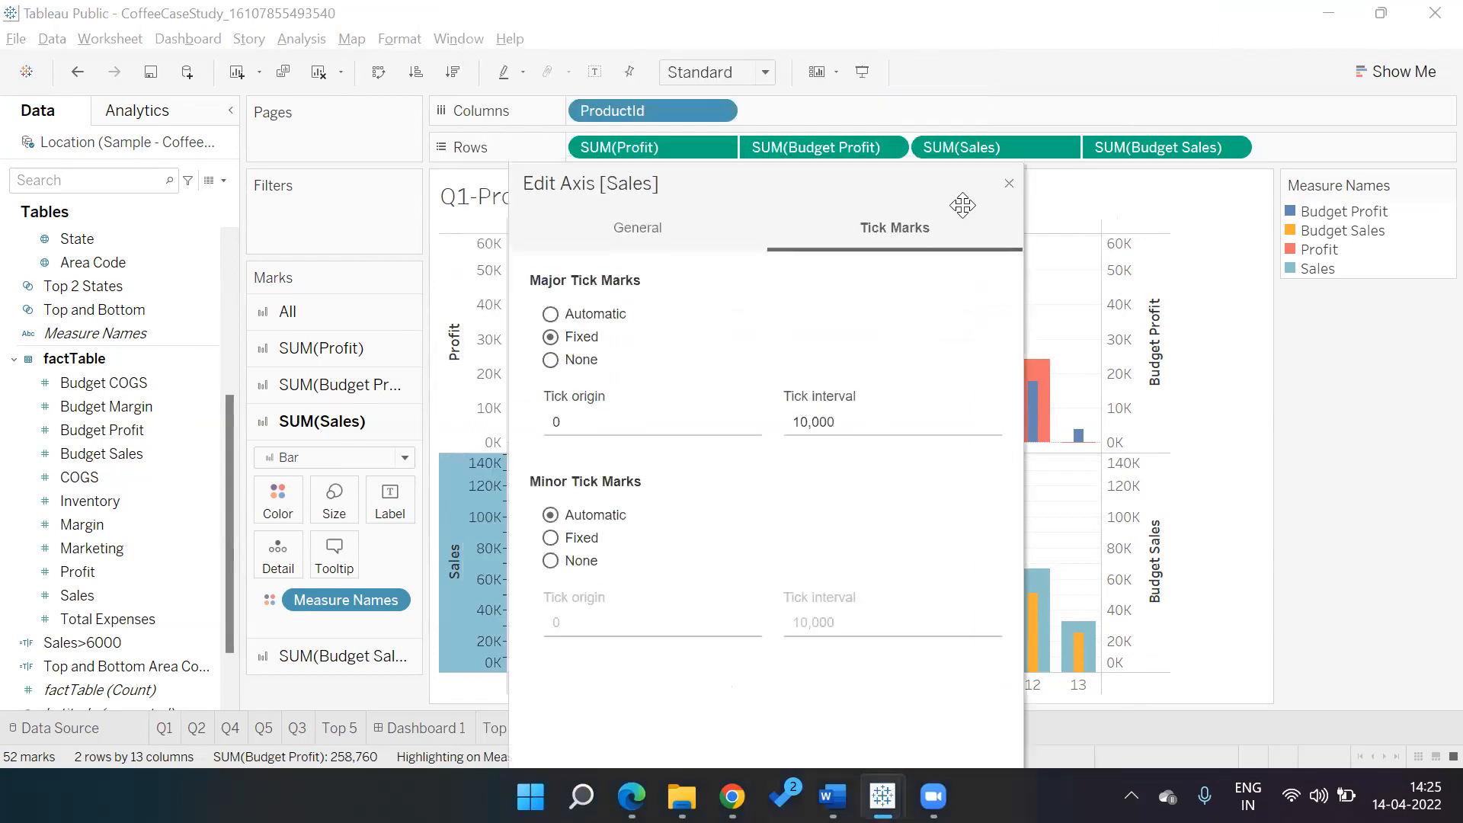
pyautogui.click(1009, 183)
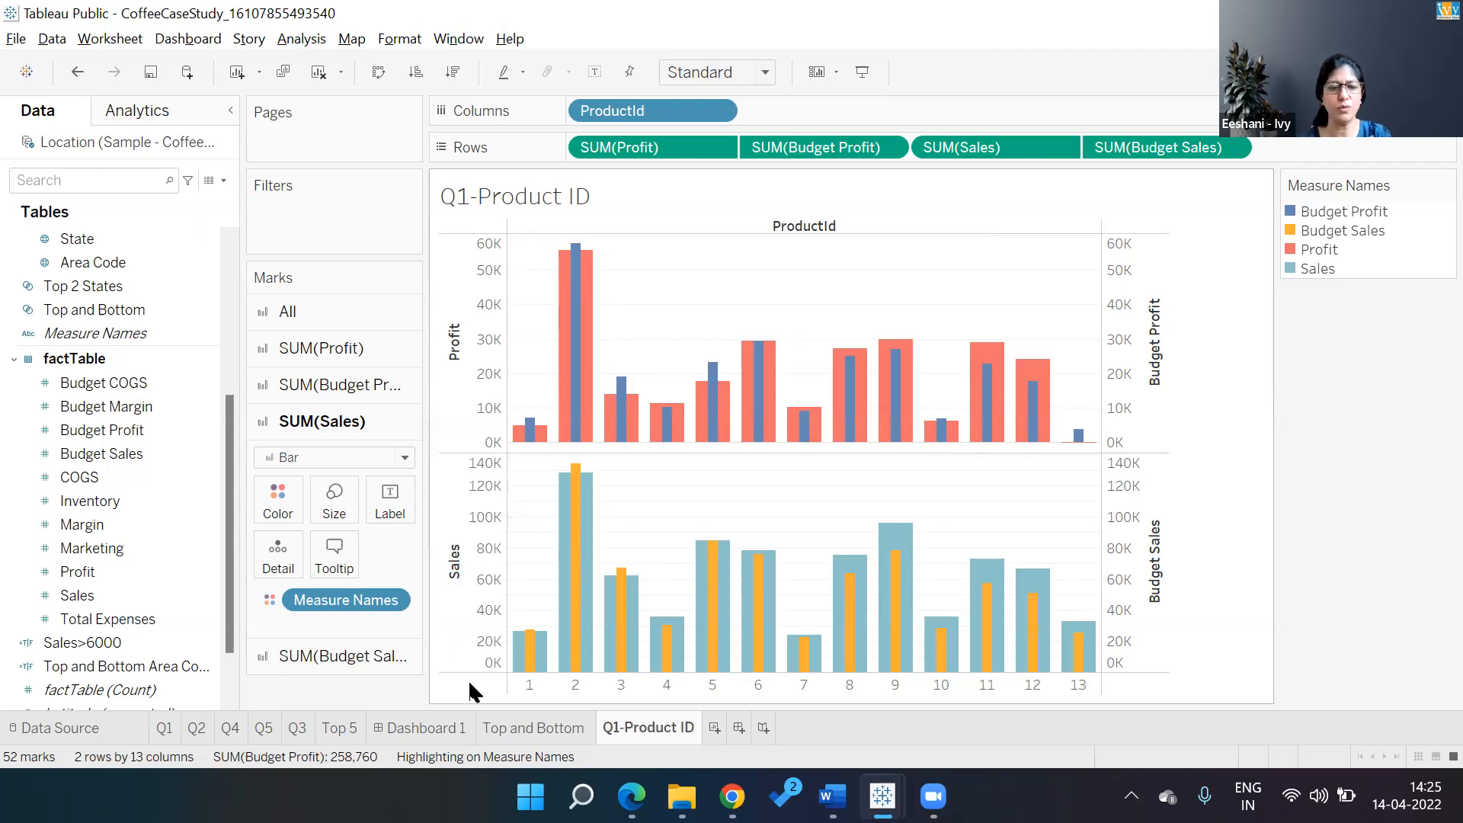
pyautogui.hotkey('alt', 'Tab')
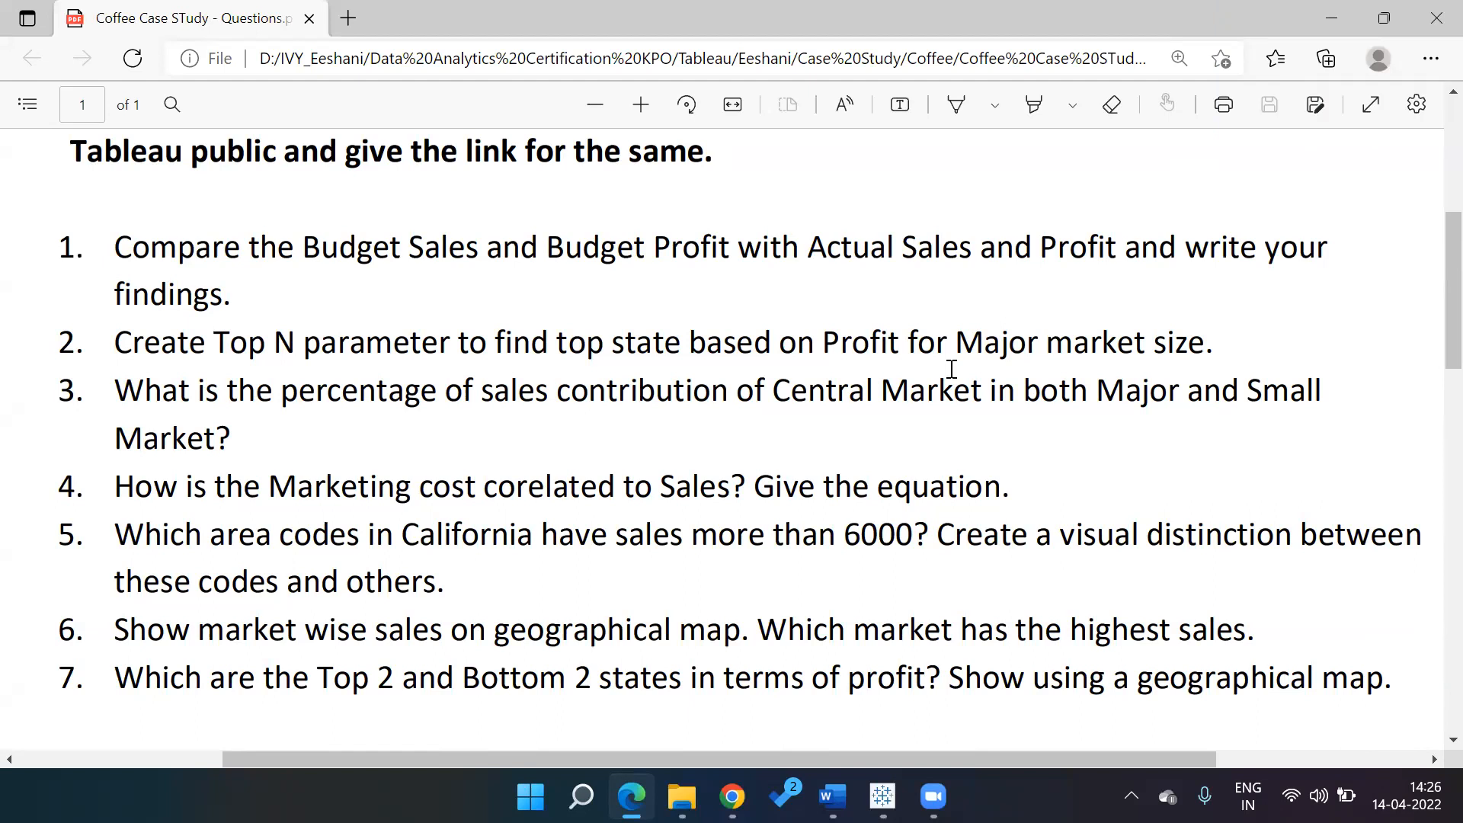
# Return to the Tableau workbook and add a new blank worksheet, Sheet 9
pyautogui.hotkey('alt', 'Tab')
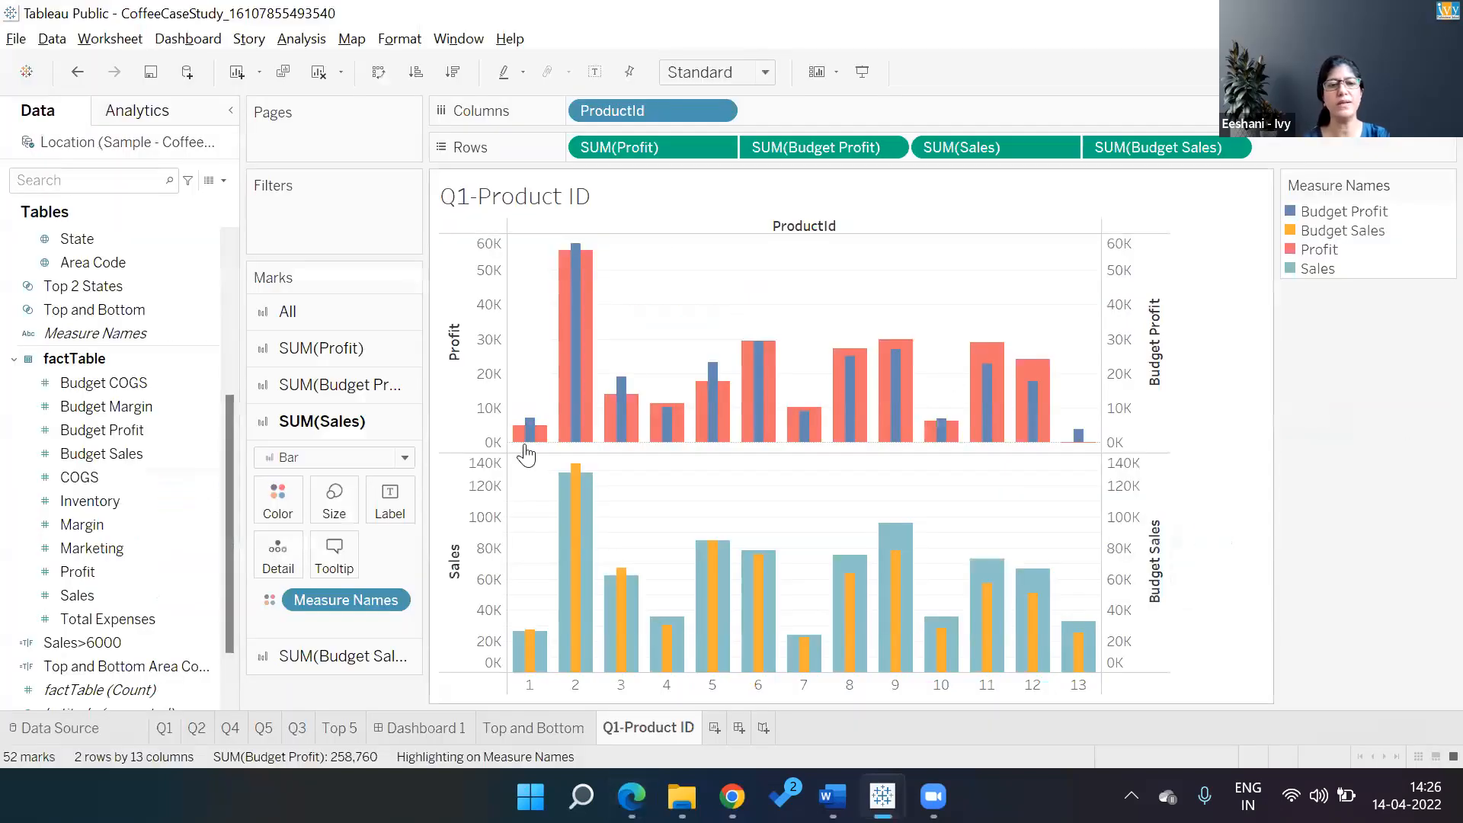
pyautogui.click(714, 728)
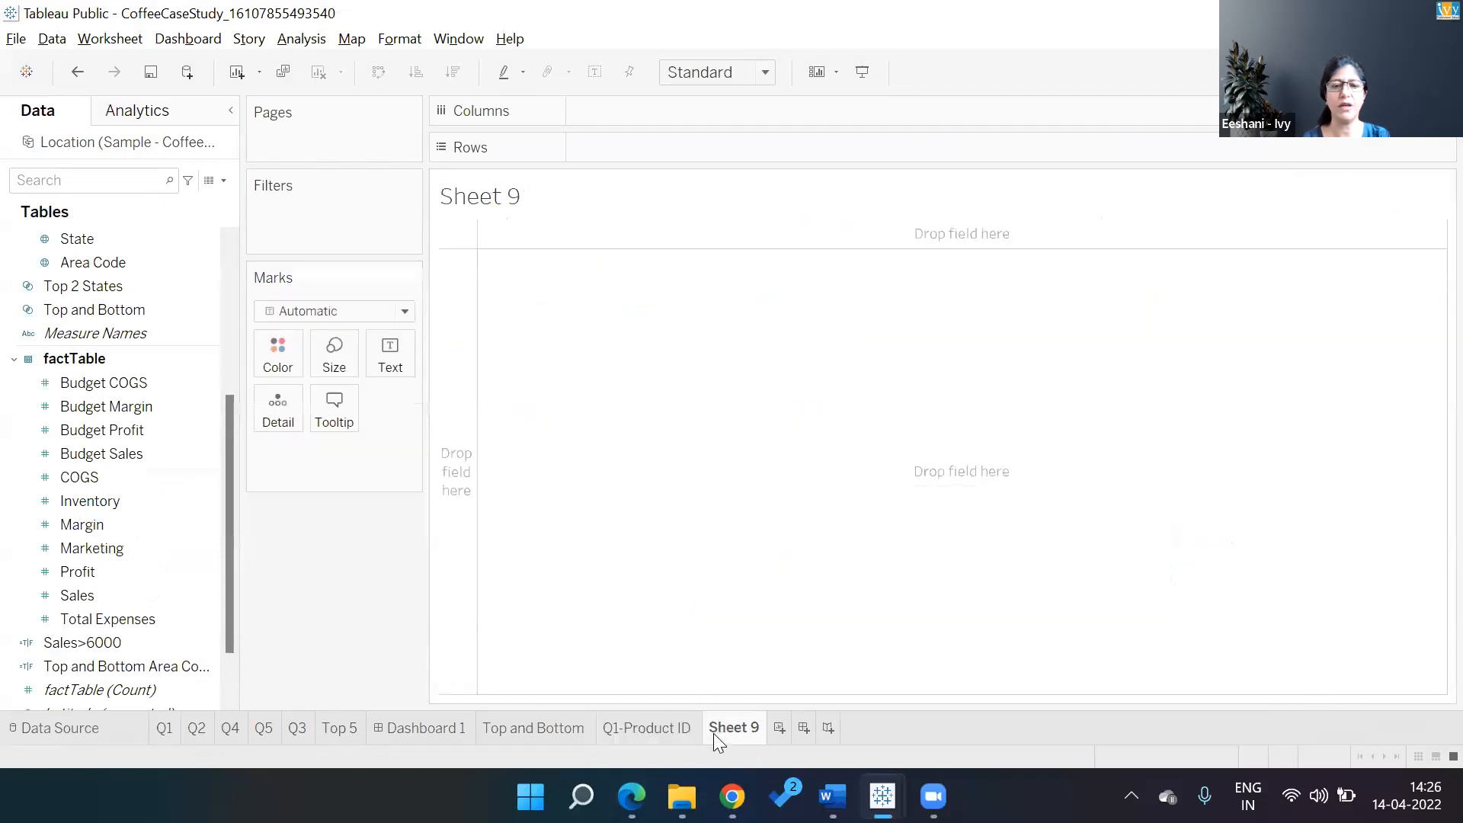
pyautogui.click(152, 333)
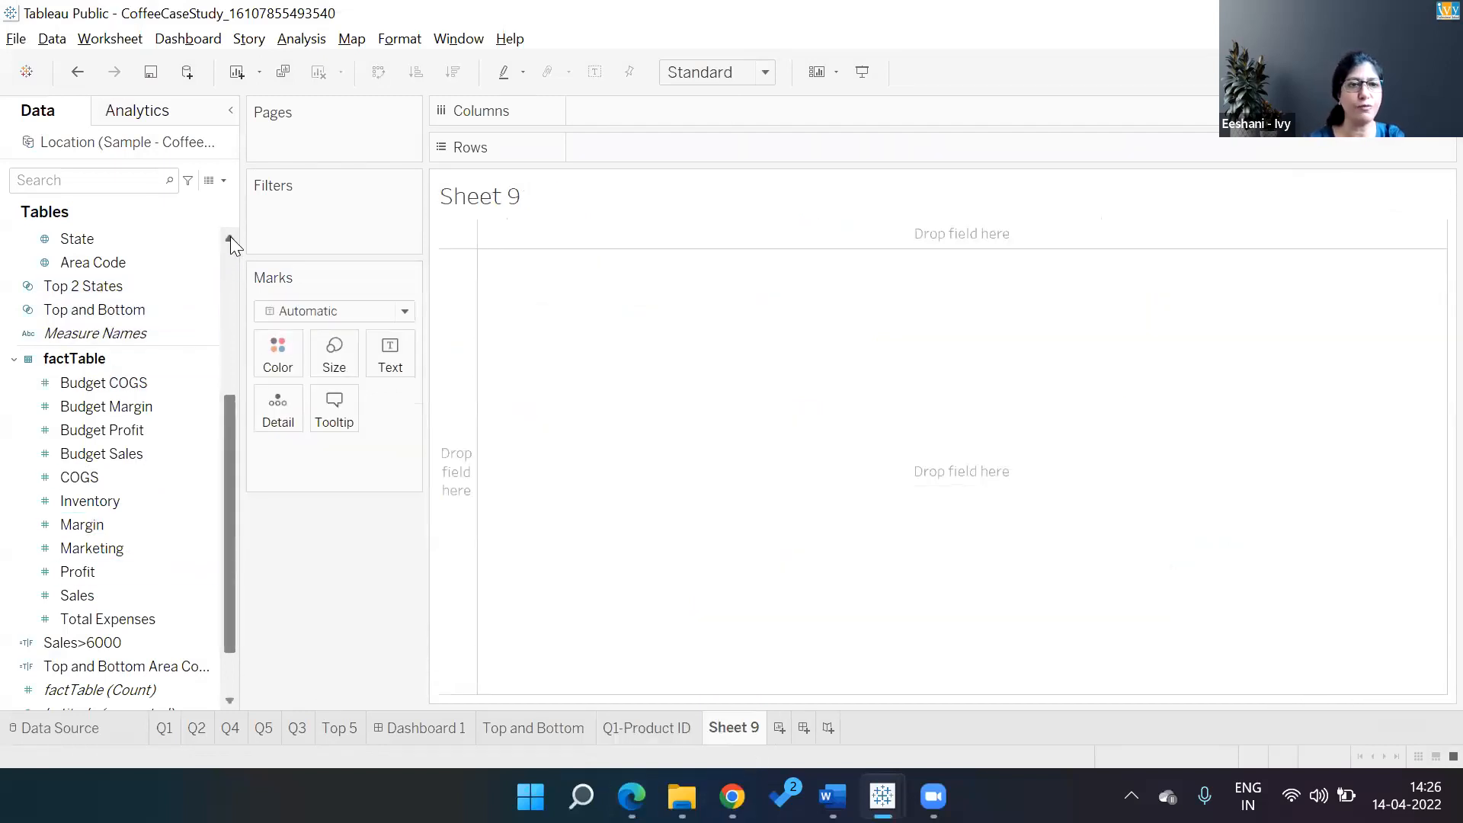
pyautogui.click(231, 240)
# Add a Market Size filter to Sheet 9 that keeps only Major Market
pyautogui.click(230, 241)
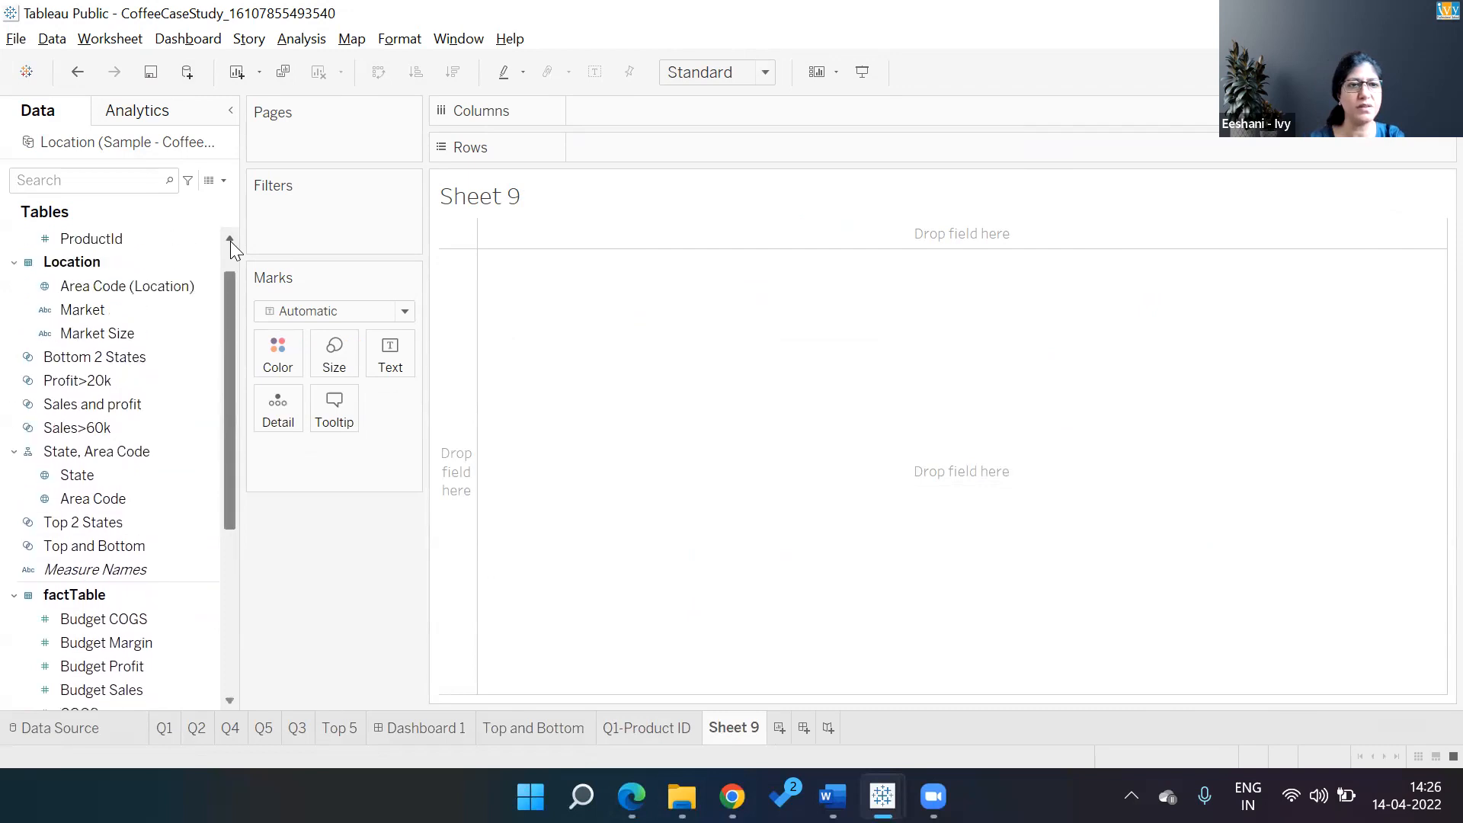
pyautogui.click(87, 311)
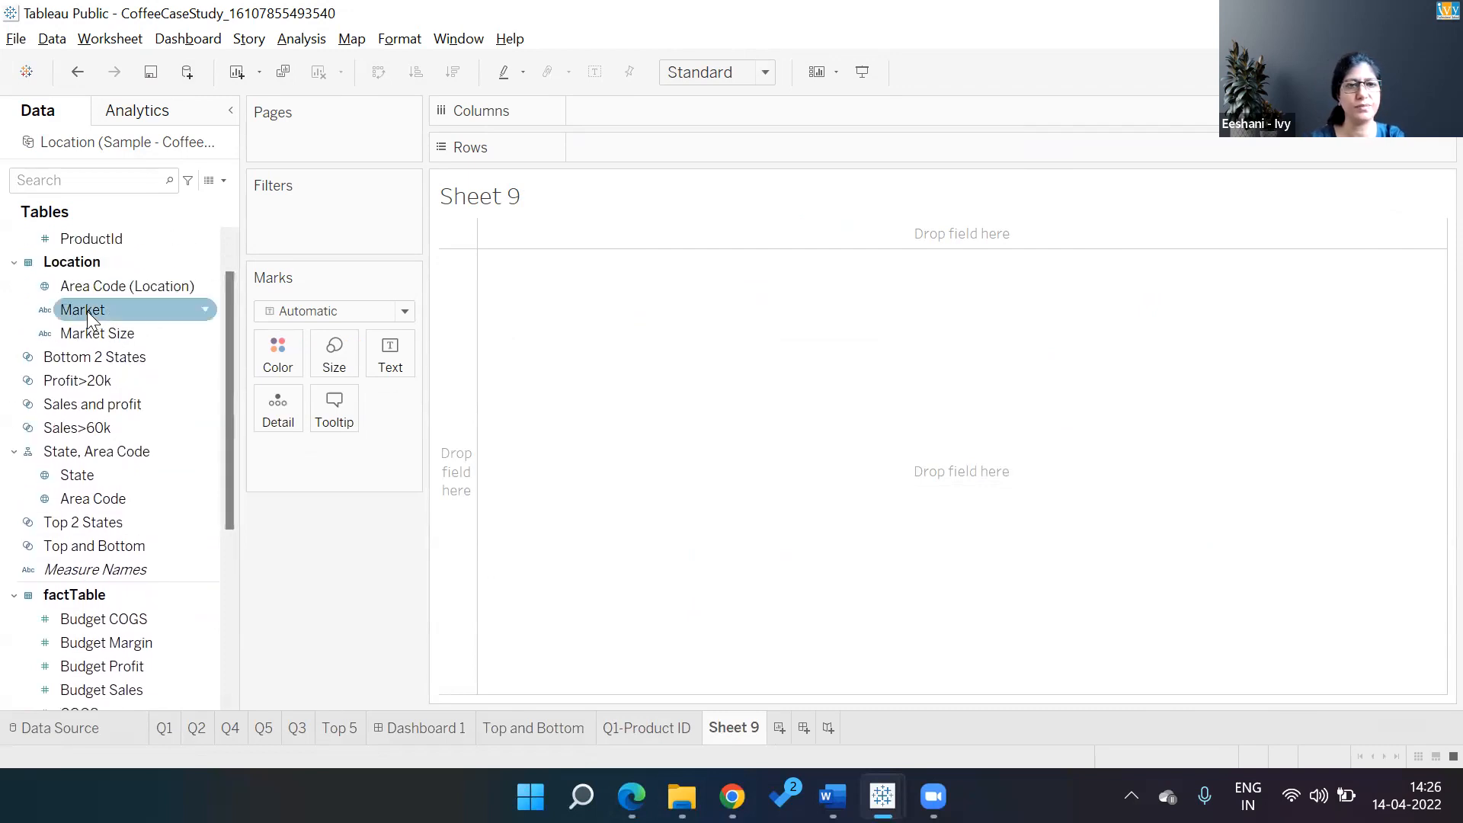
pyautogui.moveTo(87, 311); pyautogui.dragTo(320, 217)
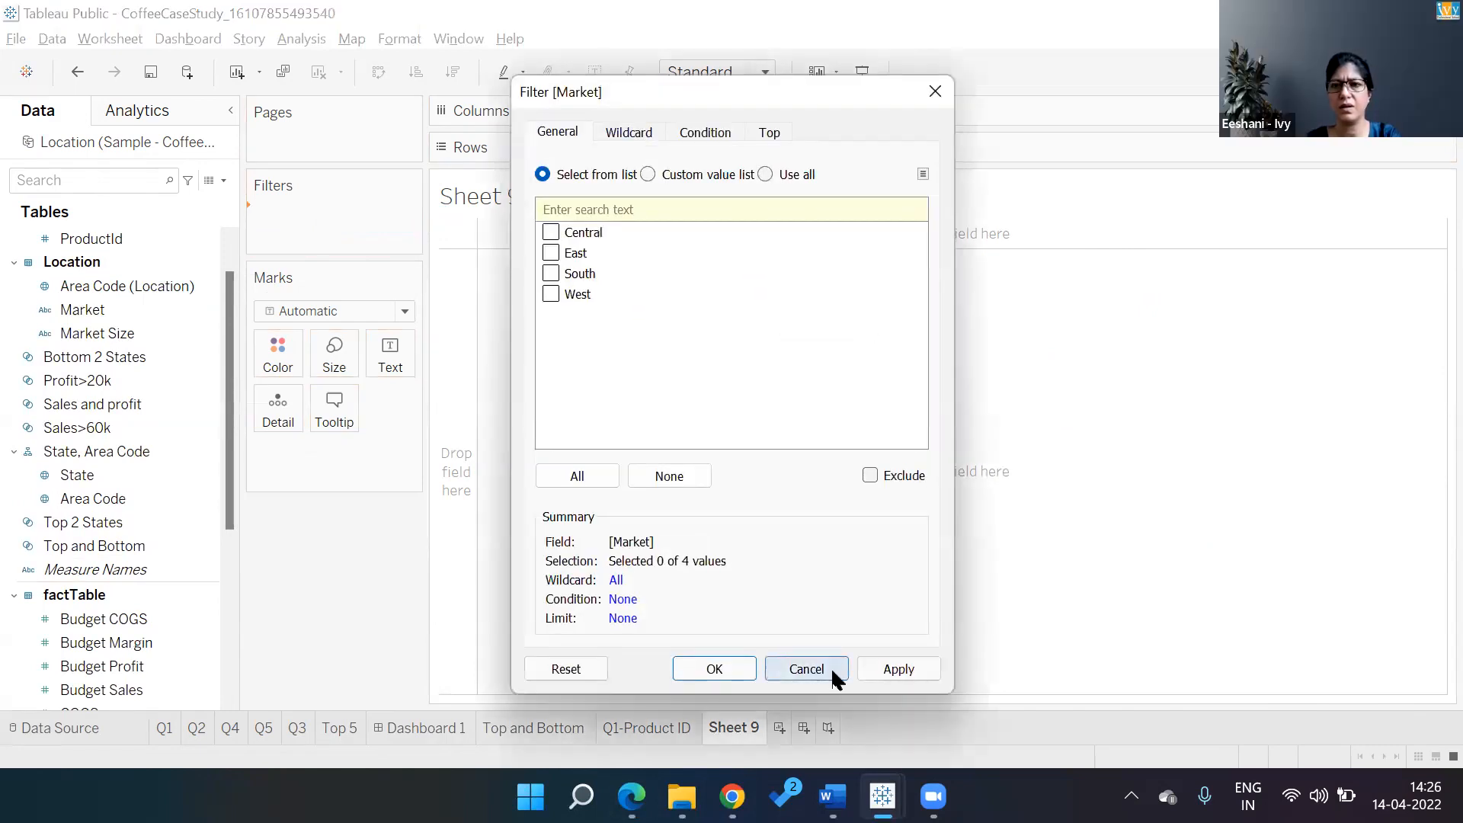
pyautogui.click(837, 680)
pyautogui.moveTo(67, 335); pyautogui.dragTo(321, 237)
pyautogui.click(550, 232)
pyautogui.click(707, 670)
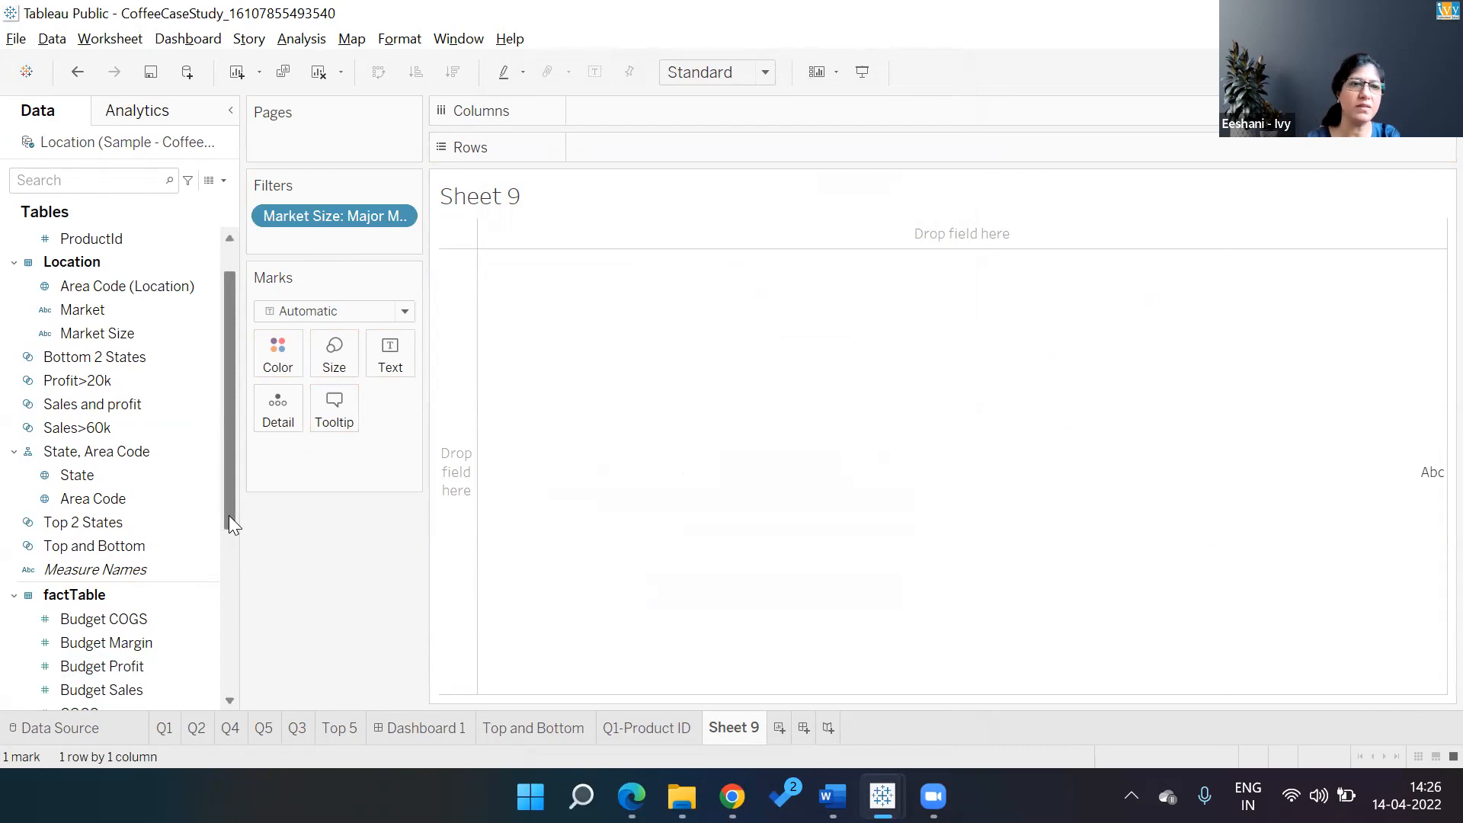
# Build a filled map of State shaded by SUM(Profit), then open the State field's filter settings
pyautogui.scroll(1, 229, 516)
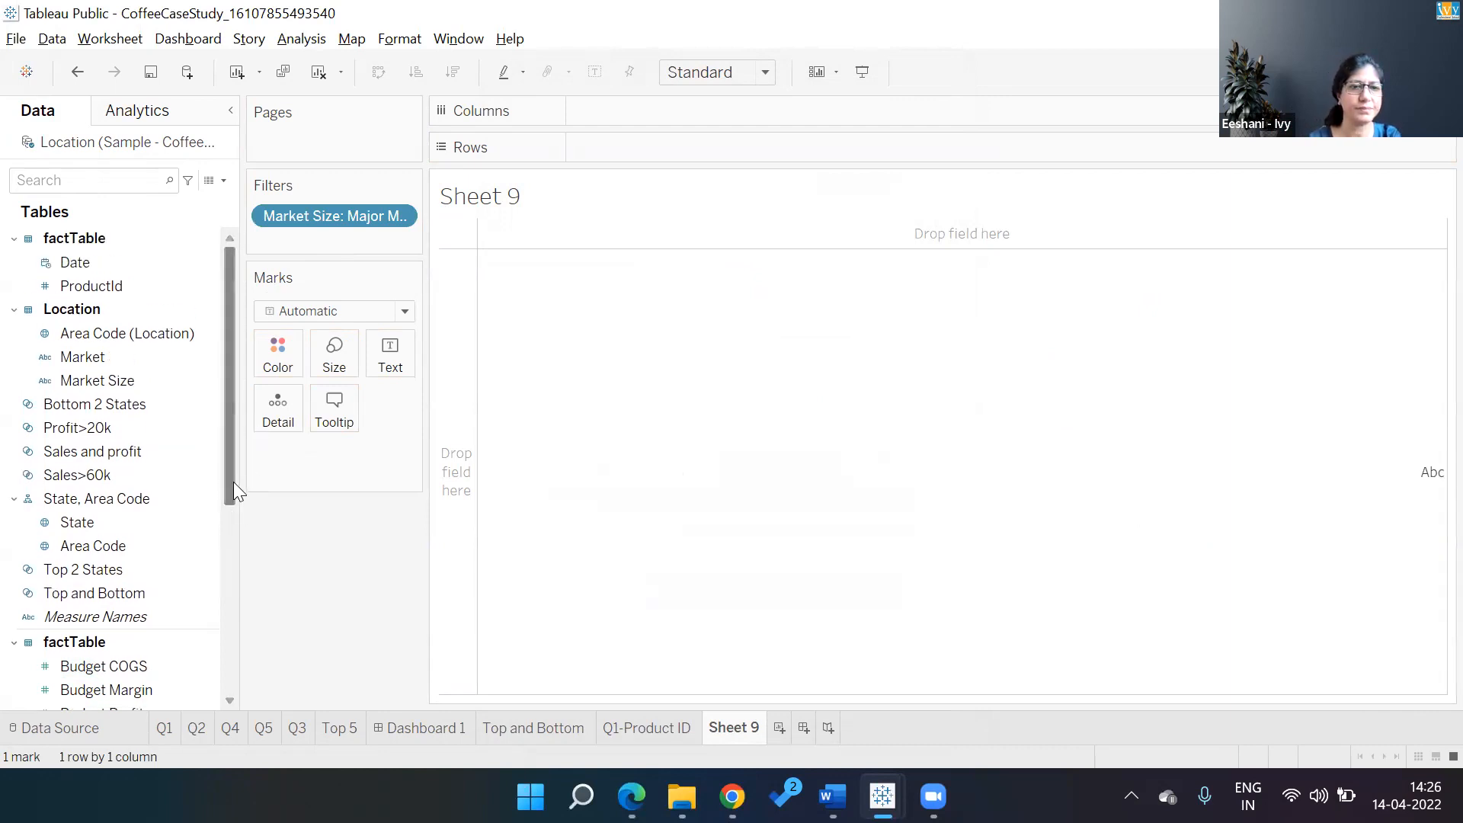
pyautogui.moveTo(228, 480); pyautogui.dragTo(230, 549)
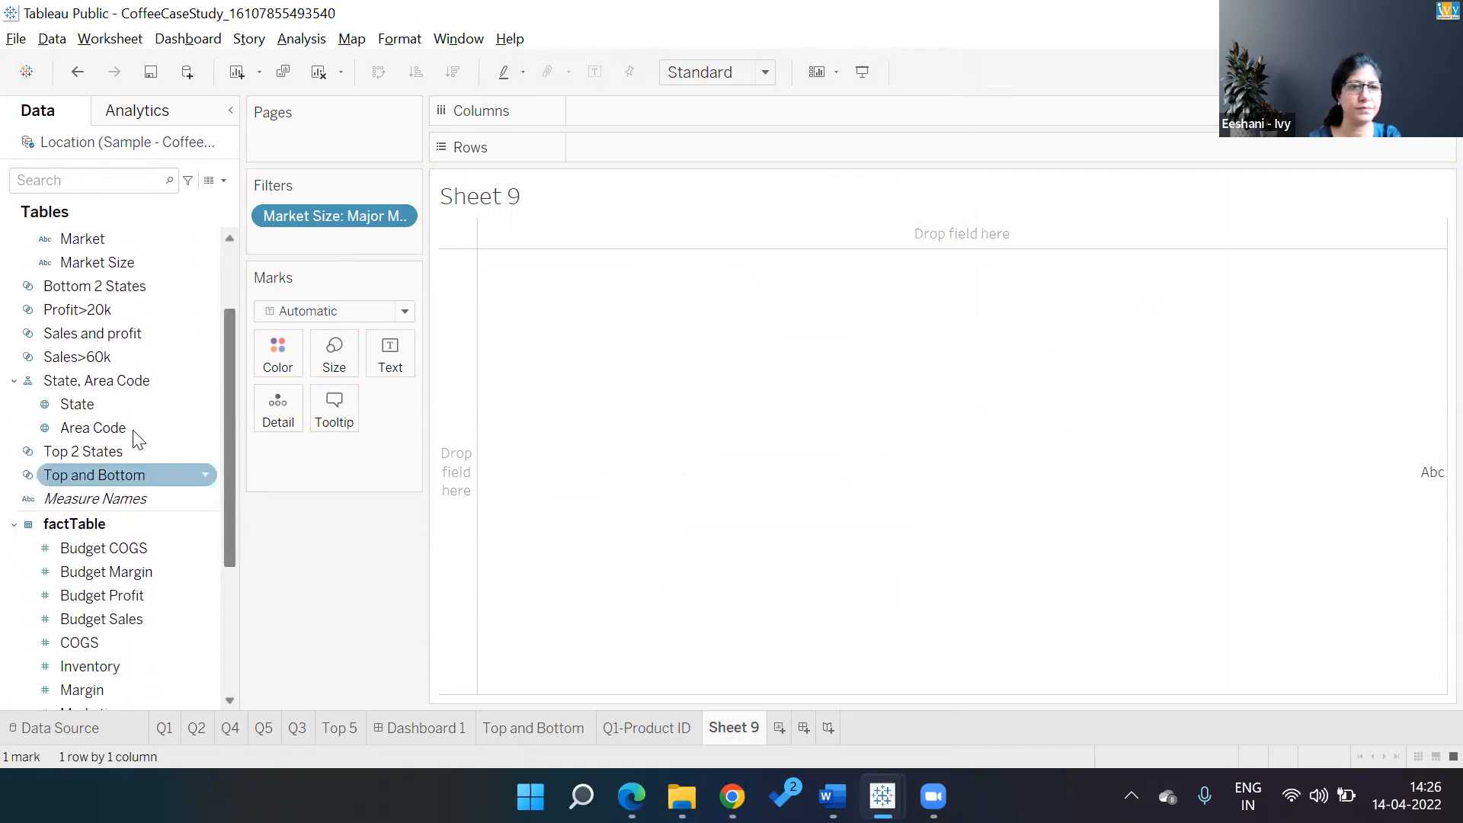
pyautogui.doubleClick(96, 403)
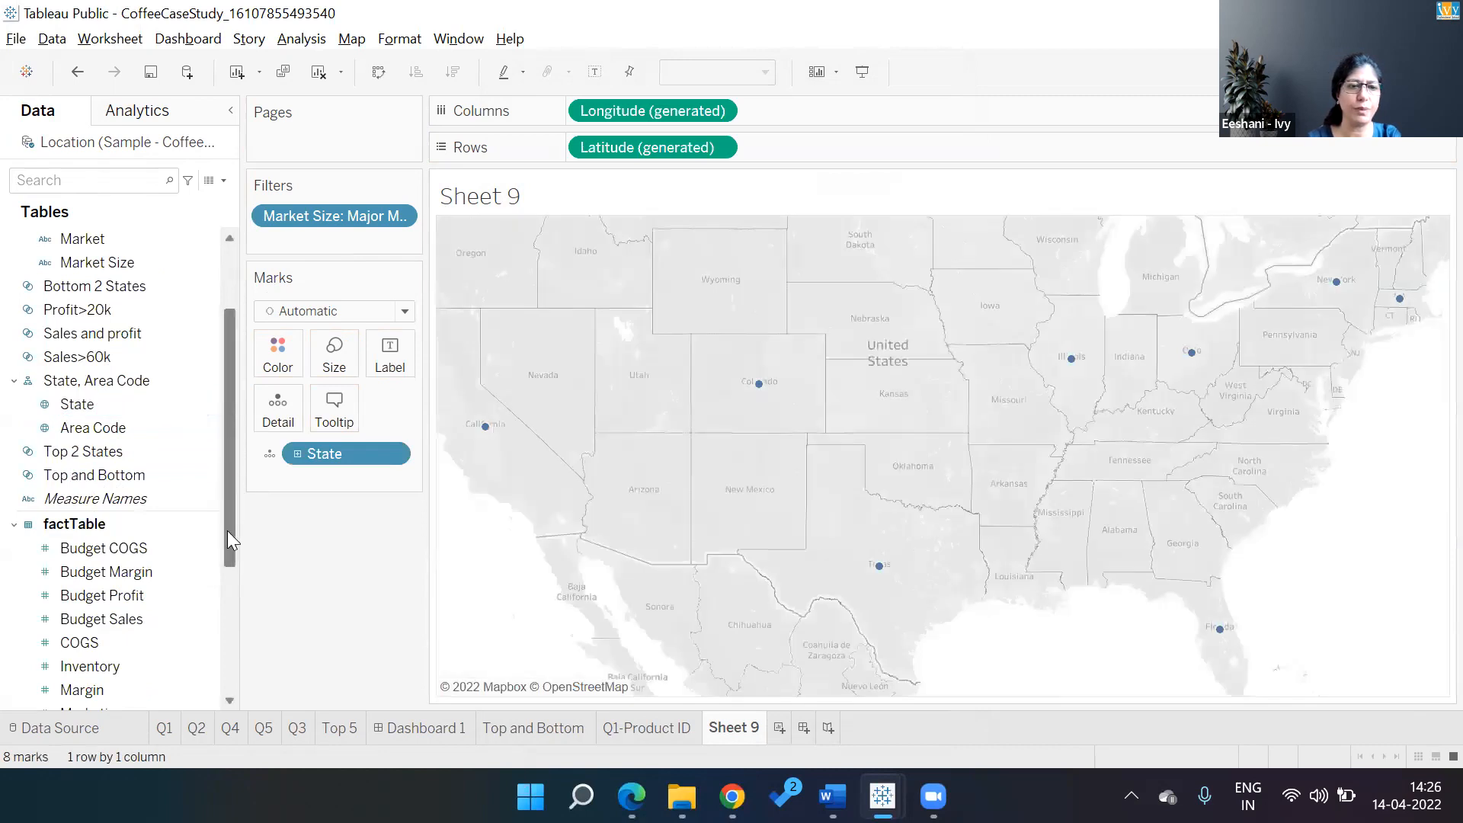
pyautogui.scroll(-5, 227, 531)
pyautogui.doubleClick(84, 501)
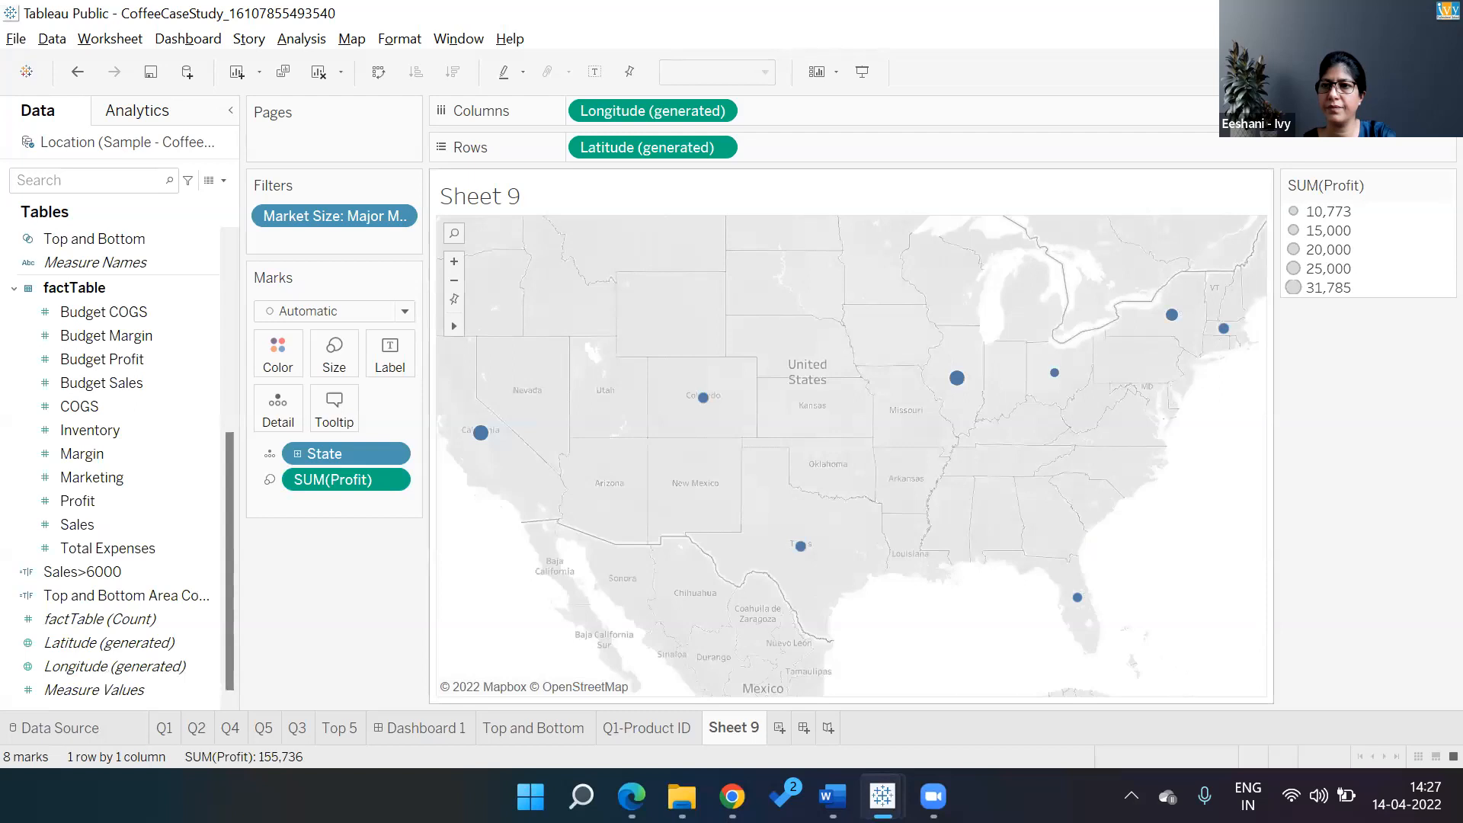
pyautogui.click(1415, 72)
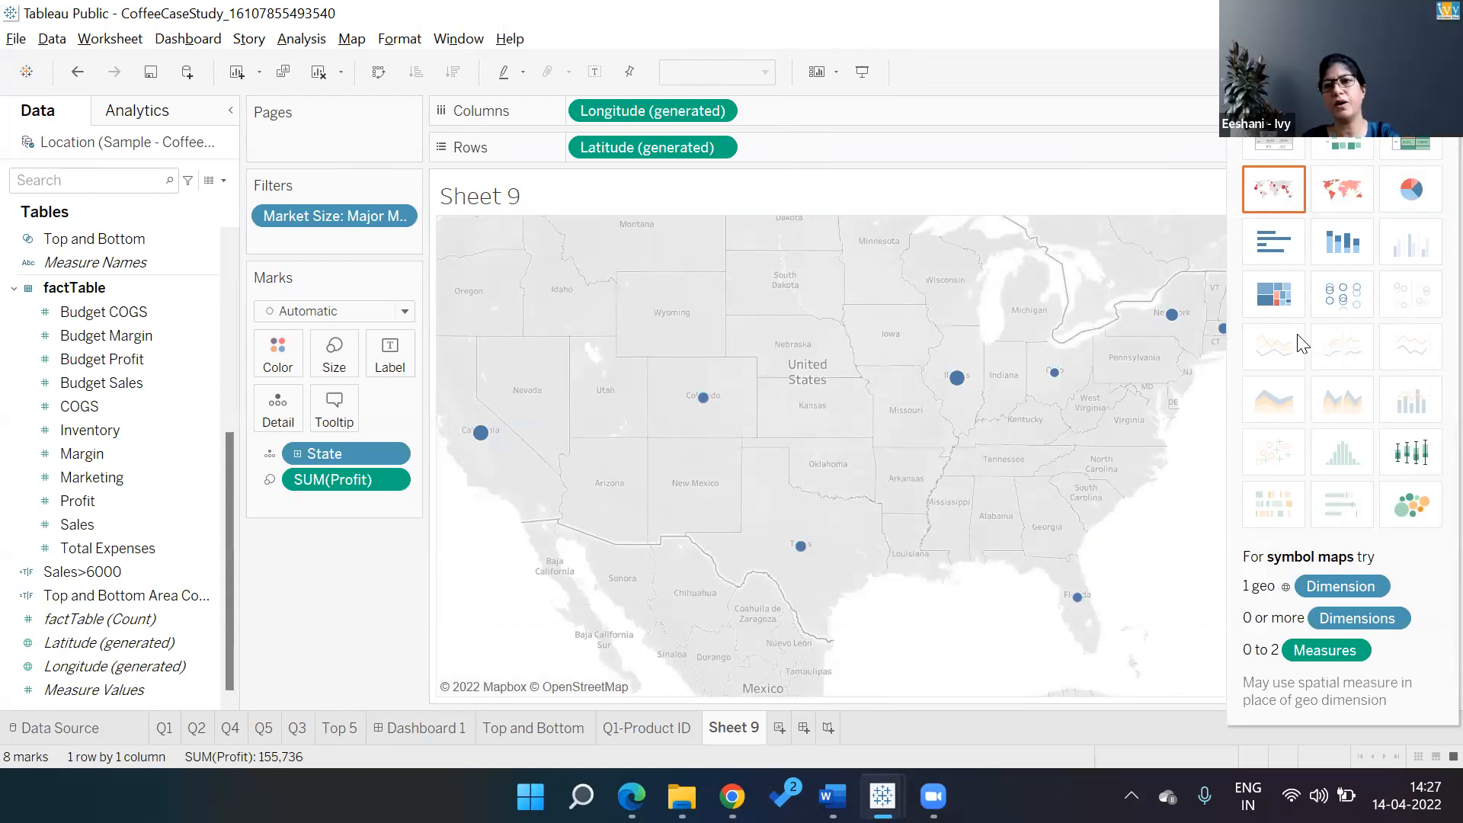
pyautogui.click(1350, 192)
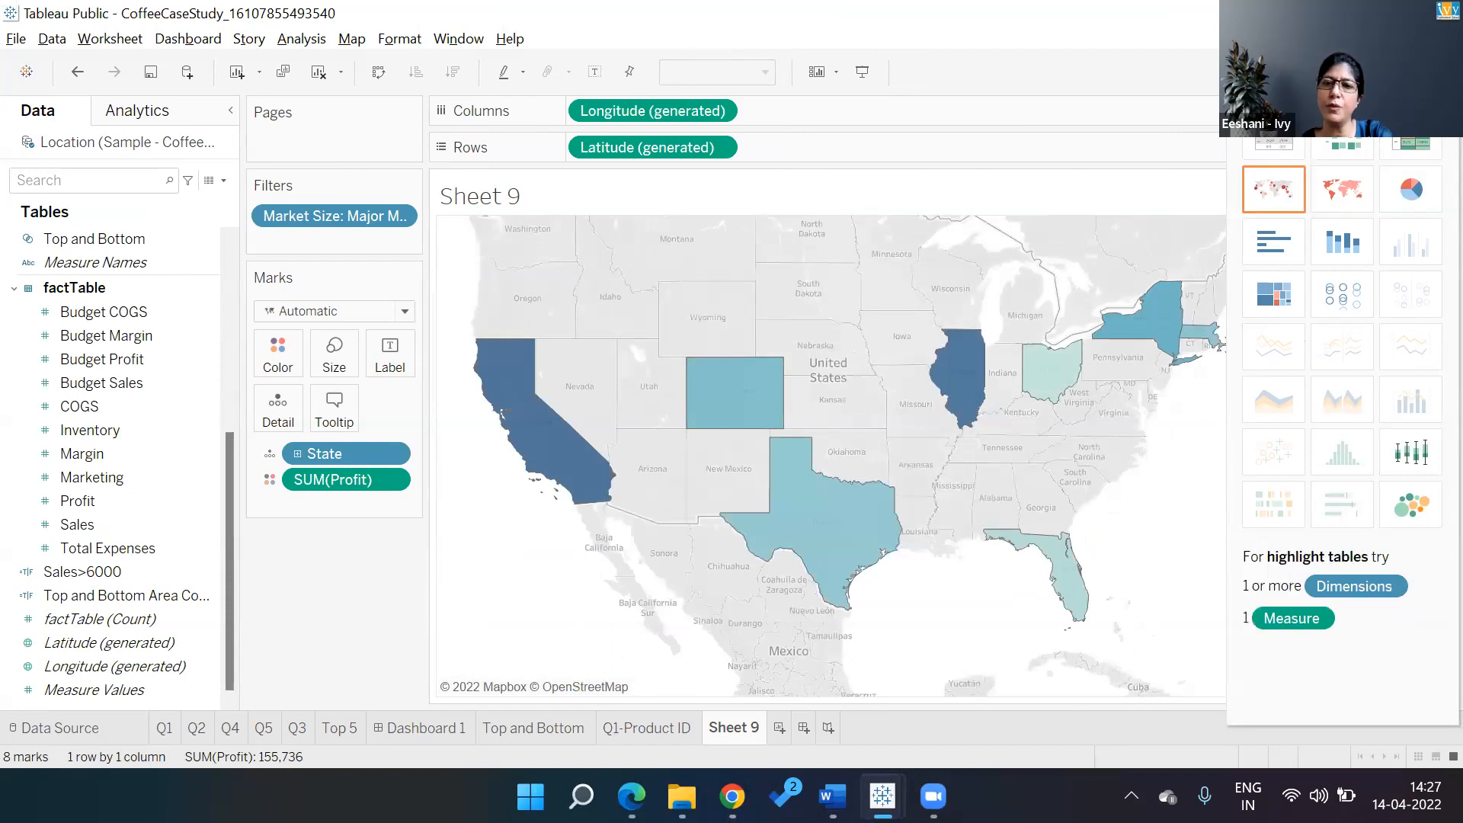
pyautogui.click(1418, 79)
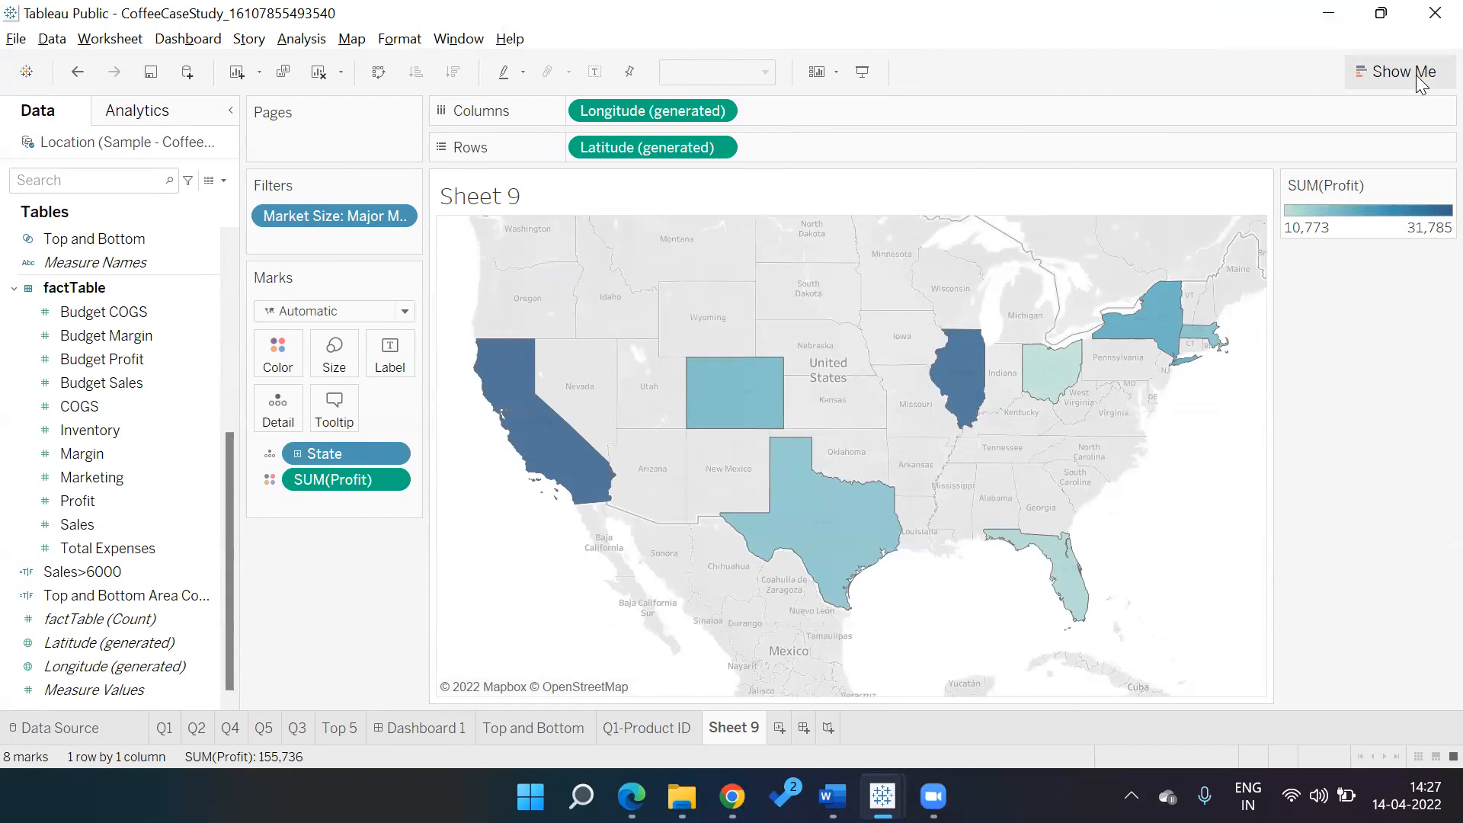
pyautogui.click(393, 456)
pyautogui.click(380, 478)
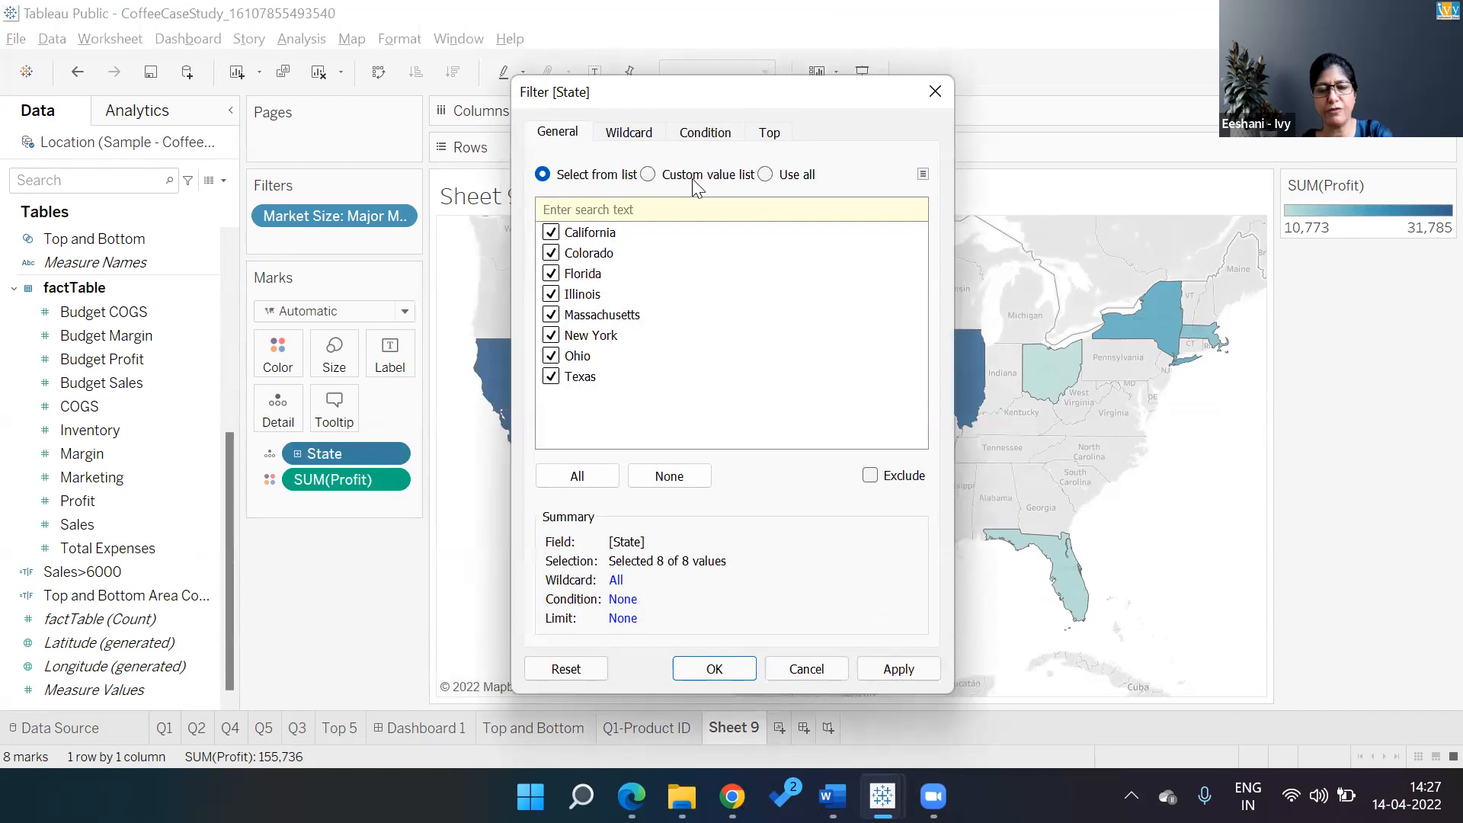
# On the State filter's Top tab, create a new parameter named 'Top N'
pyautogui.click(769, 132)
pyautogui.click(747, 211)
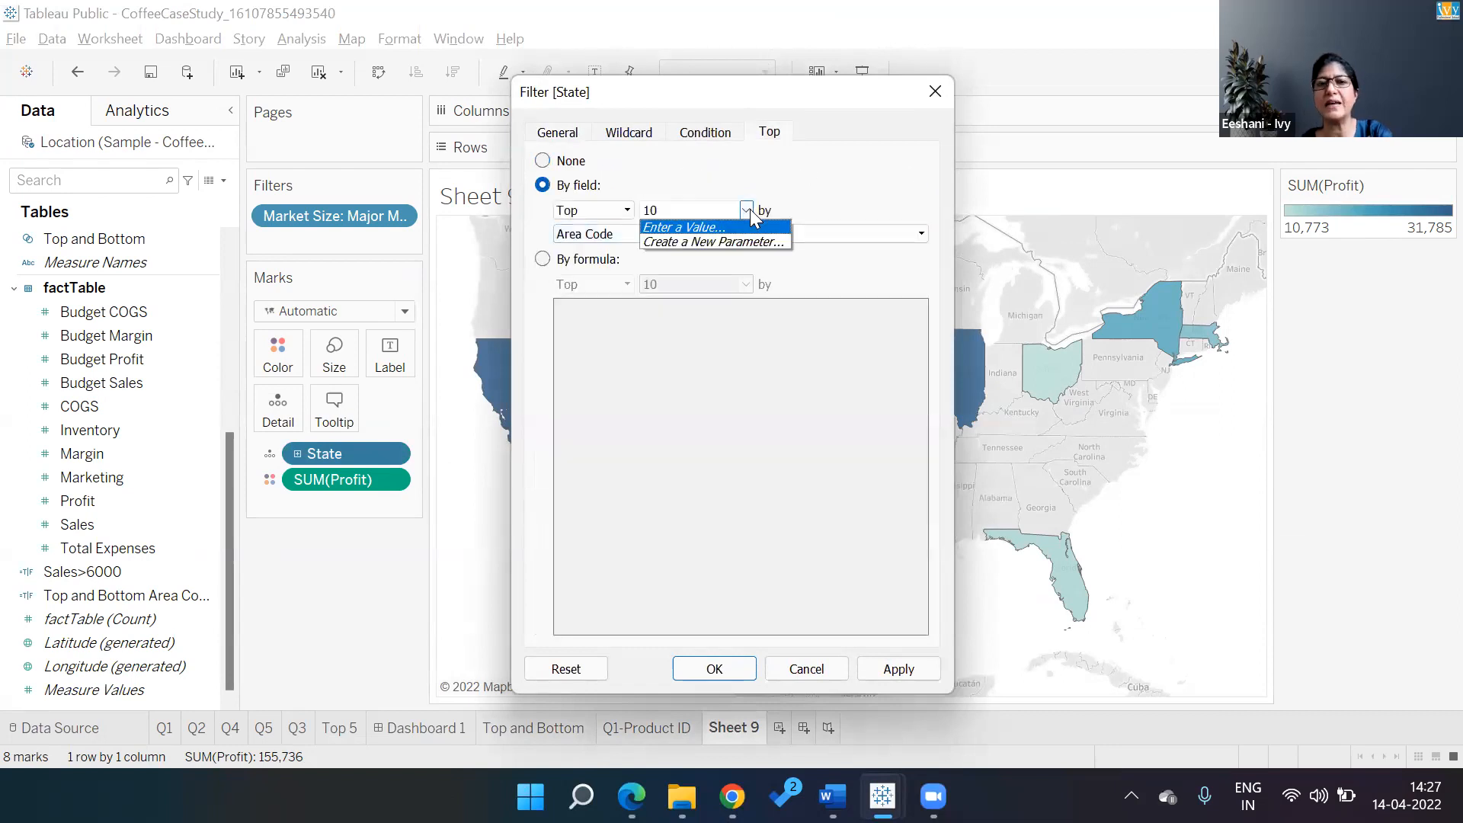
pyautogui.click(746, 241)
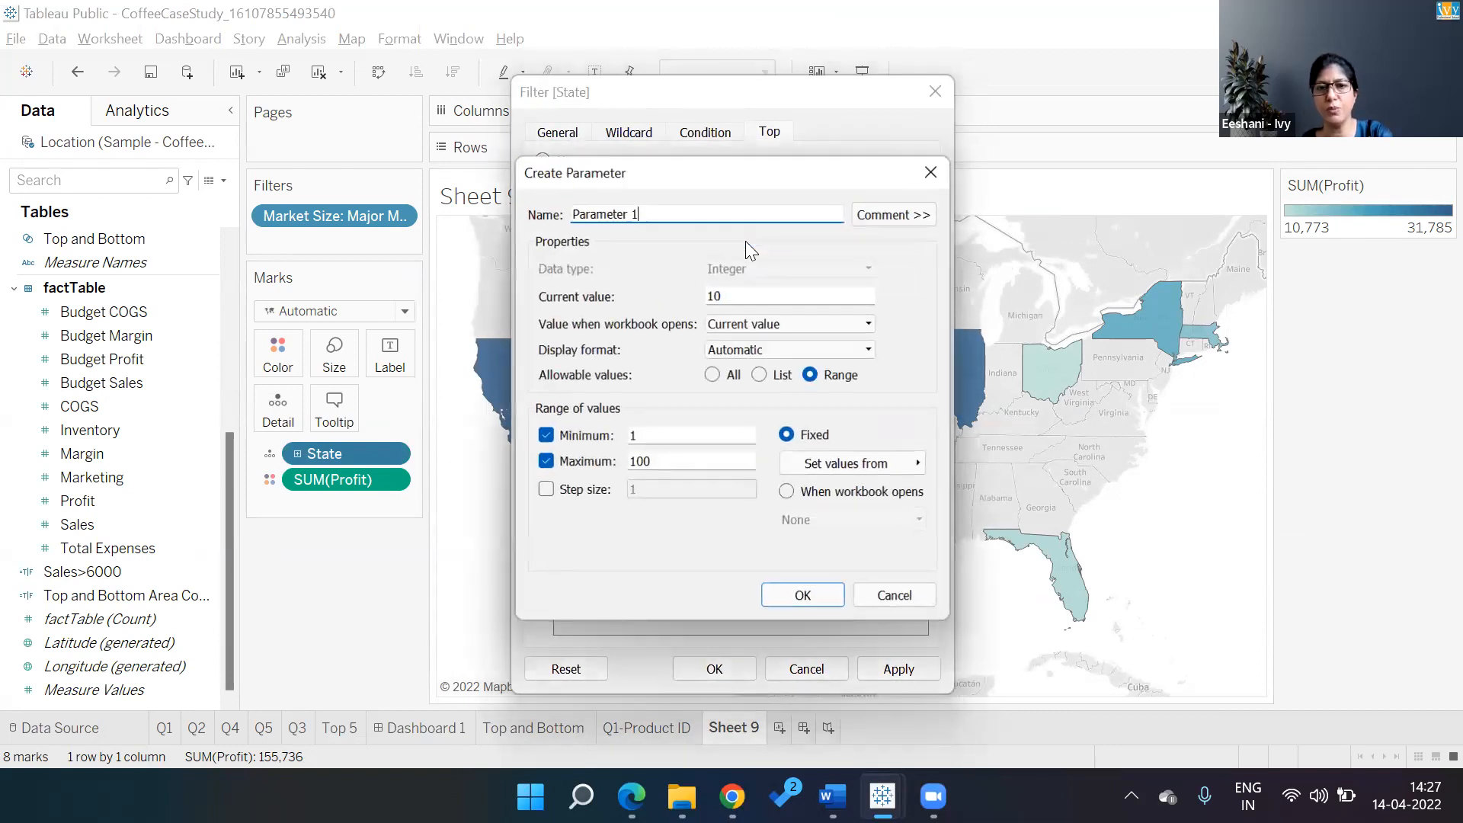
pyautogui.press('BackSpace')
pyautogui.press('BackSpace')
pyautogui.press('BackSpace')
pyautogui.press('BackSpace')
pyautogui.press('BackSpace')
pyautogui.press('BackSpace')
pyautogui.press('BackSpace')
pyautogui.press('BackSpace')
pyautogui.press('BackSpace')
pyautogui.press('BackSpace')
pyautogui.press('BackSpace')
pyautogui.write('Top N')
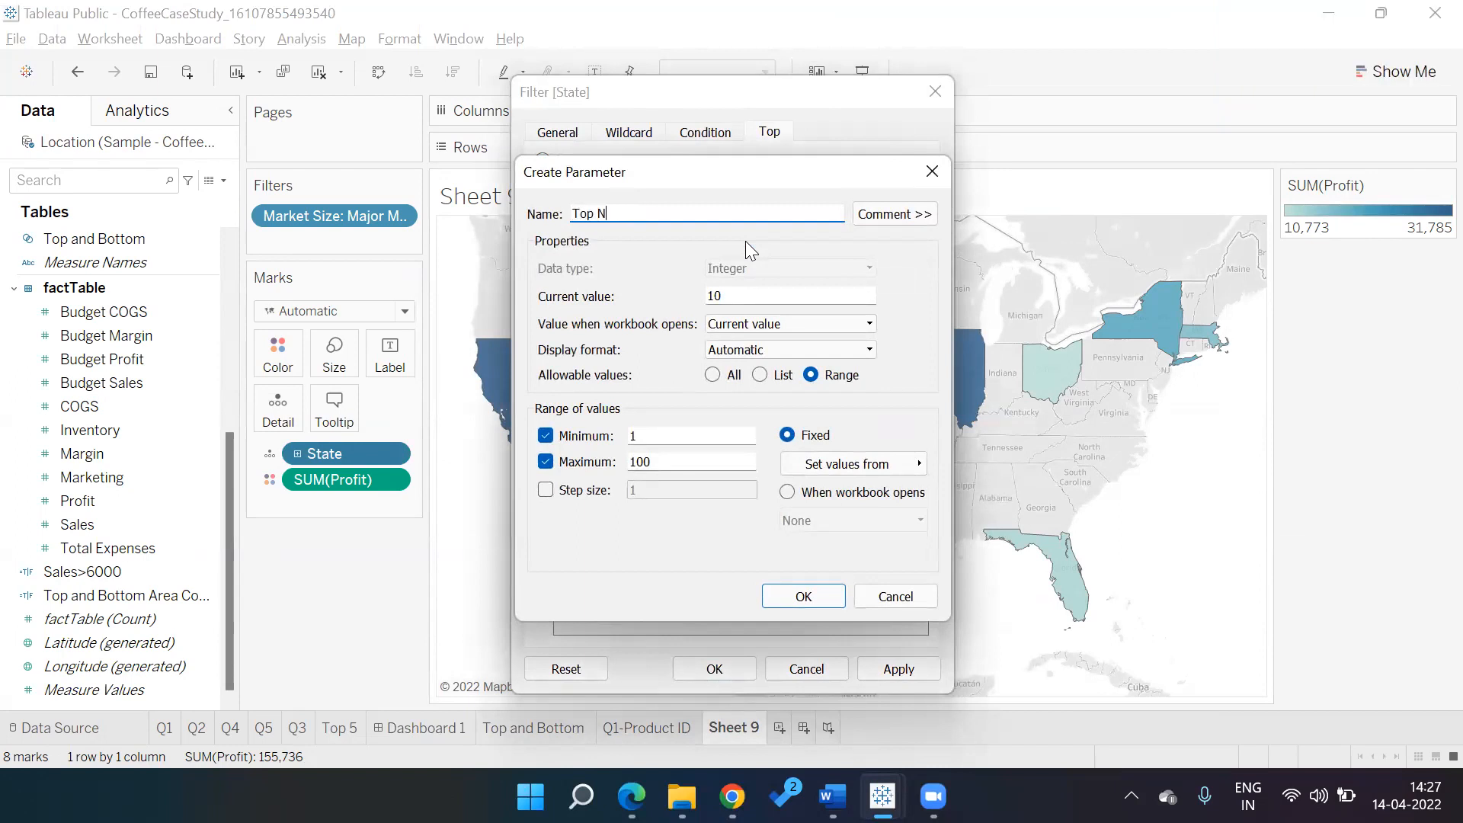
# Give Top N a current value of 4, maximum 10 and step size 1, and apply the filter
pyautogui.click(746, 295)
pyautogui.press('BackSpace')
pyautogui.press('BackSpace')
pyautogui.write('4')
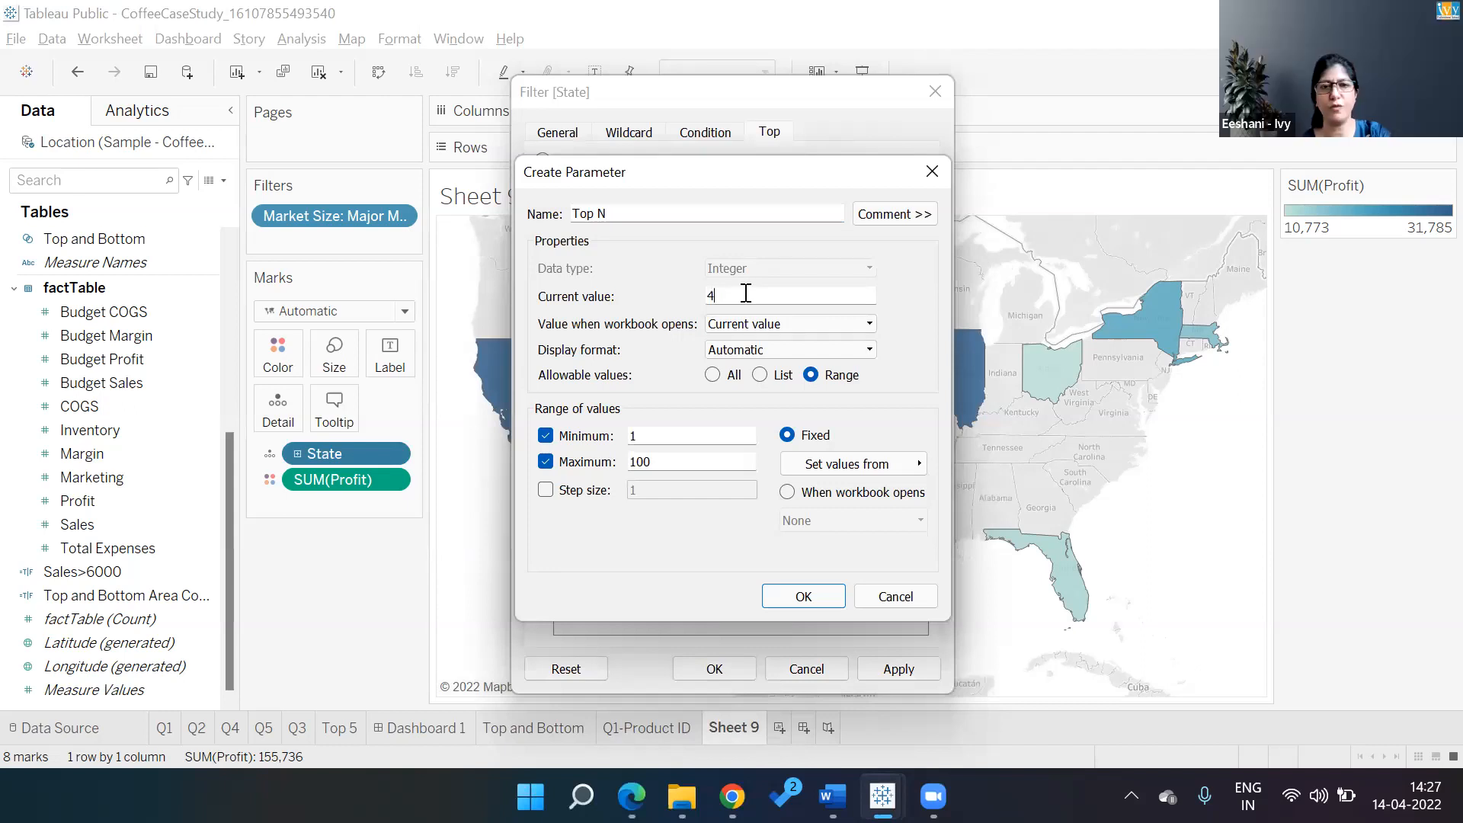
pyautogui.click(680, 462)
pyautogui.press('BackSpace')
pyautogui.press('BackSpace')
pyautogui.press('BackSpace')
pyautogui.write('20')
pyautogui.press('Tab')
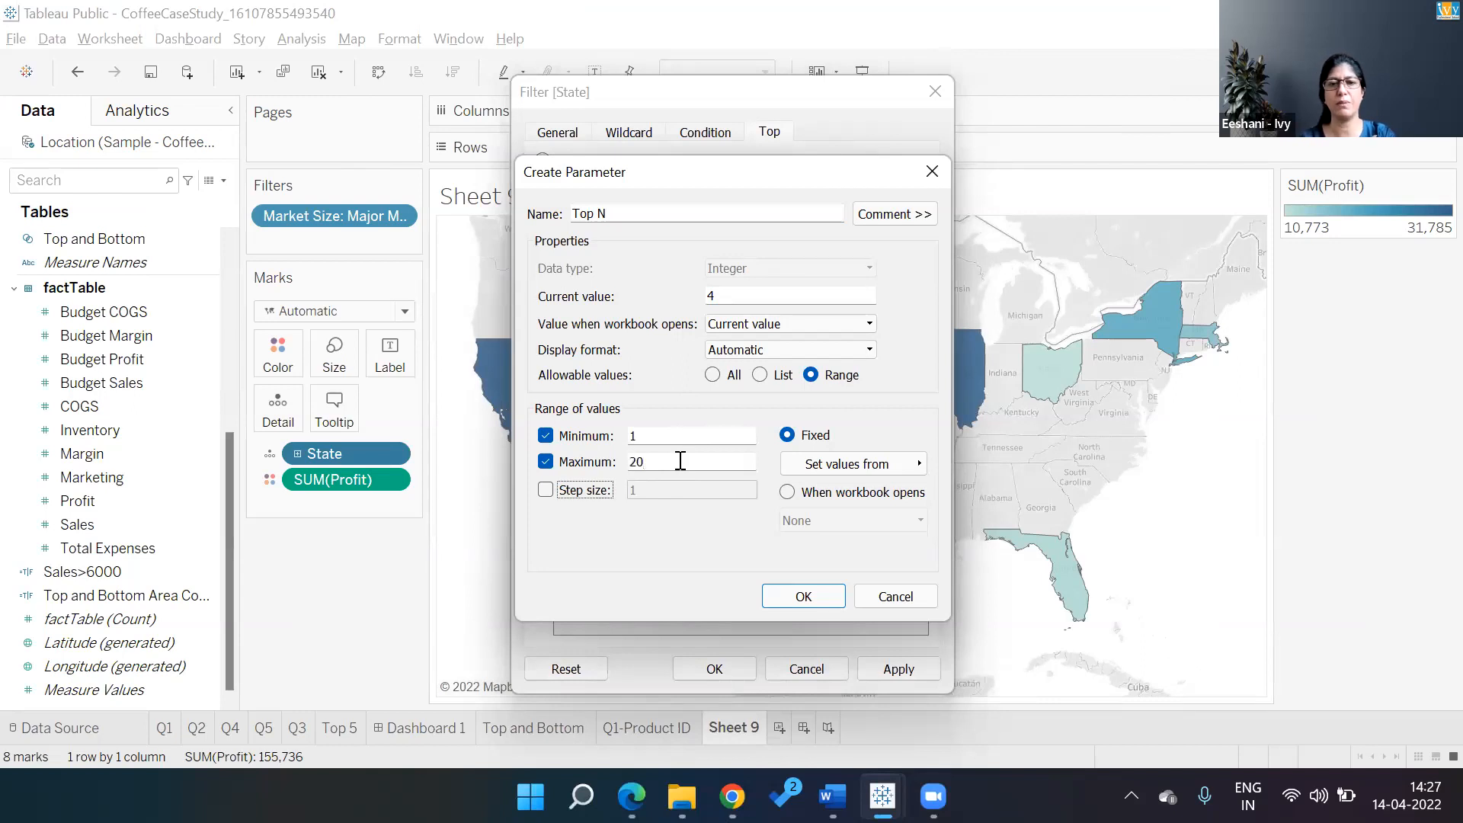
pyautogui.press('space')
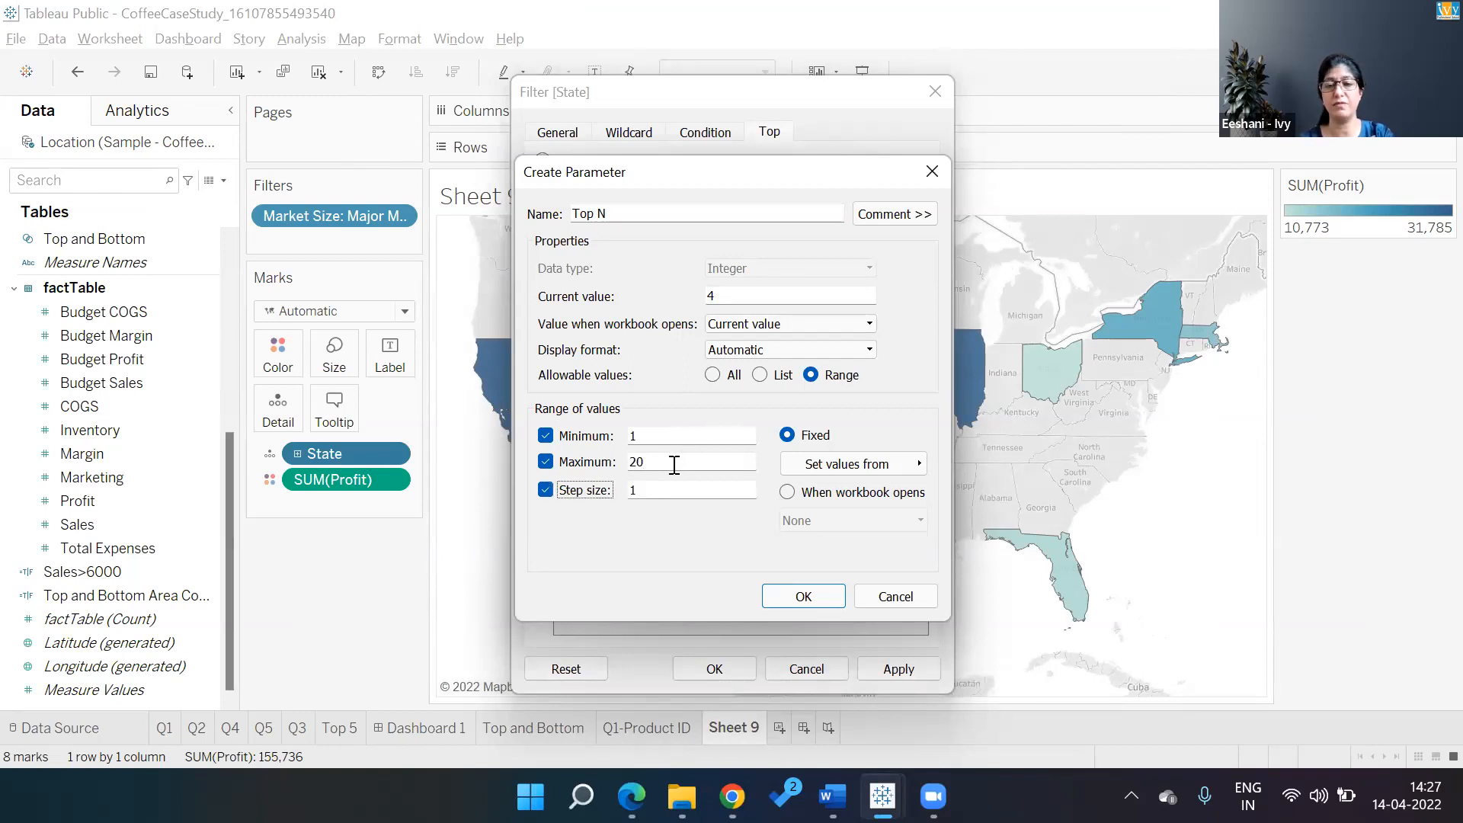
pyautogui.click(672, 462)
pyautogui.press('BackSpace')
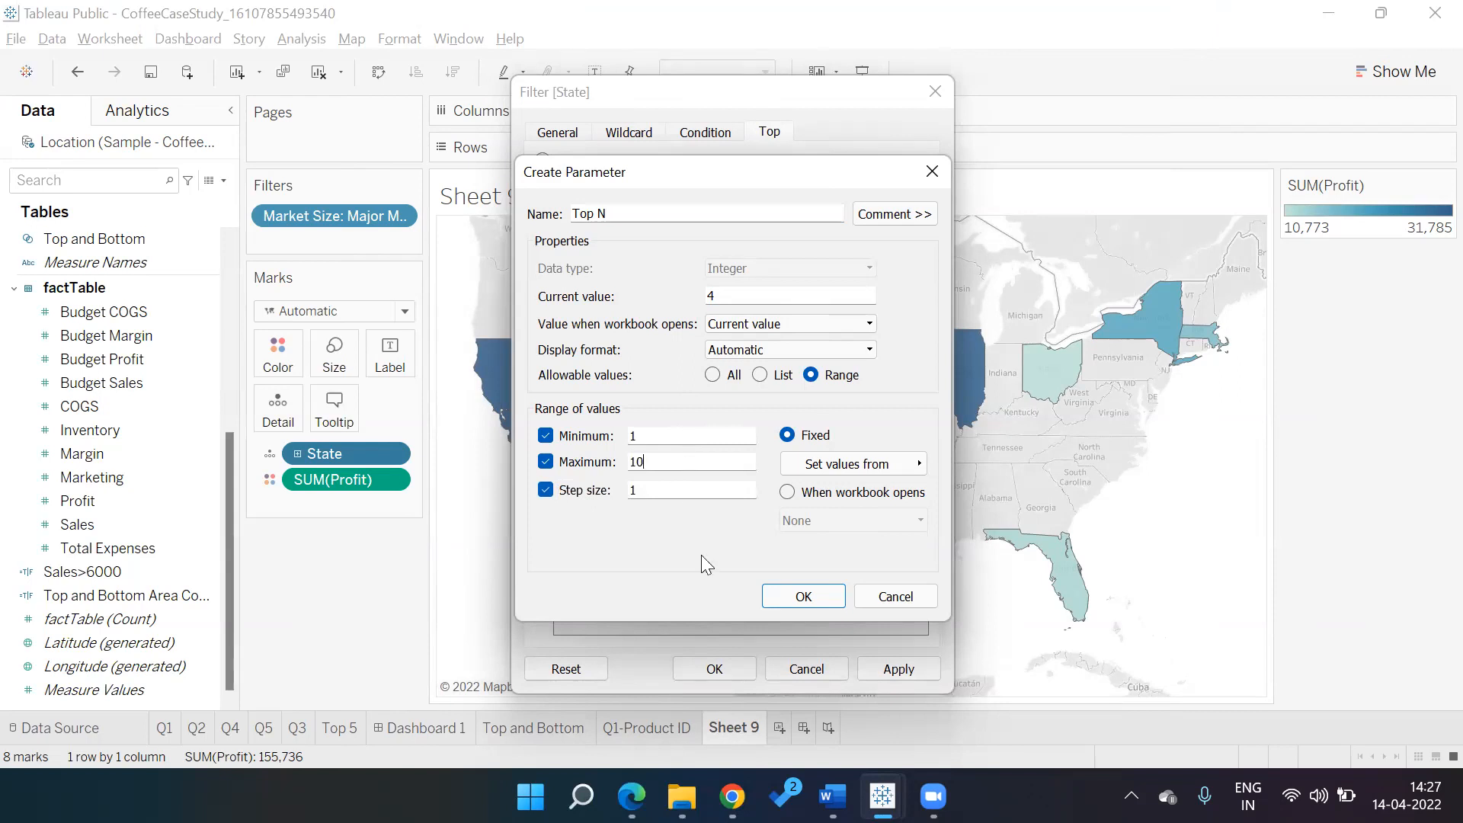
pyautogui.click(804, 596)
pyautogui.click(878, 669)
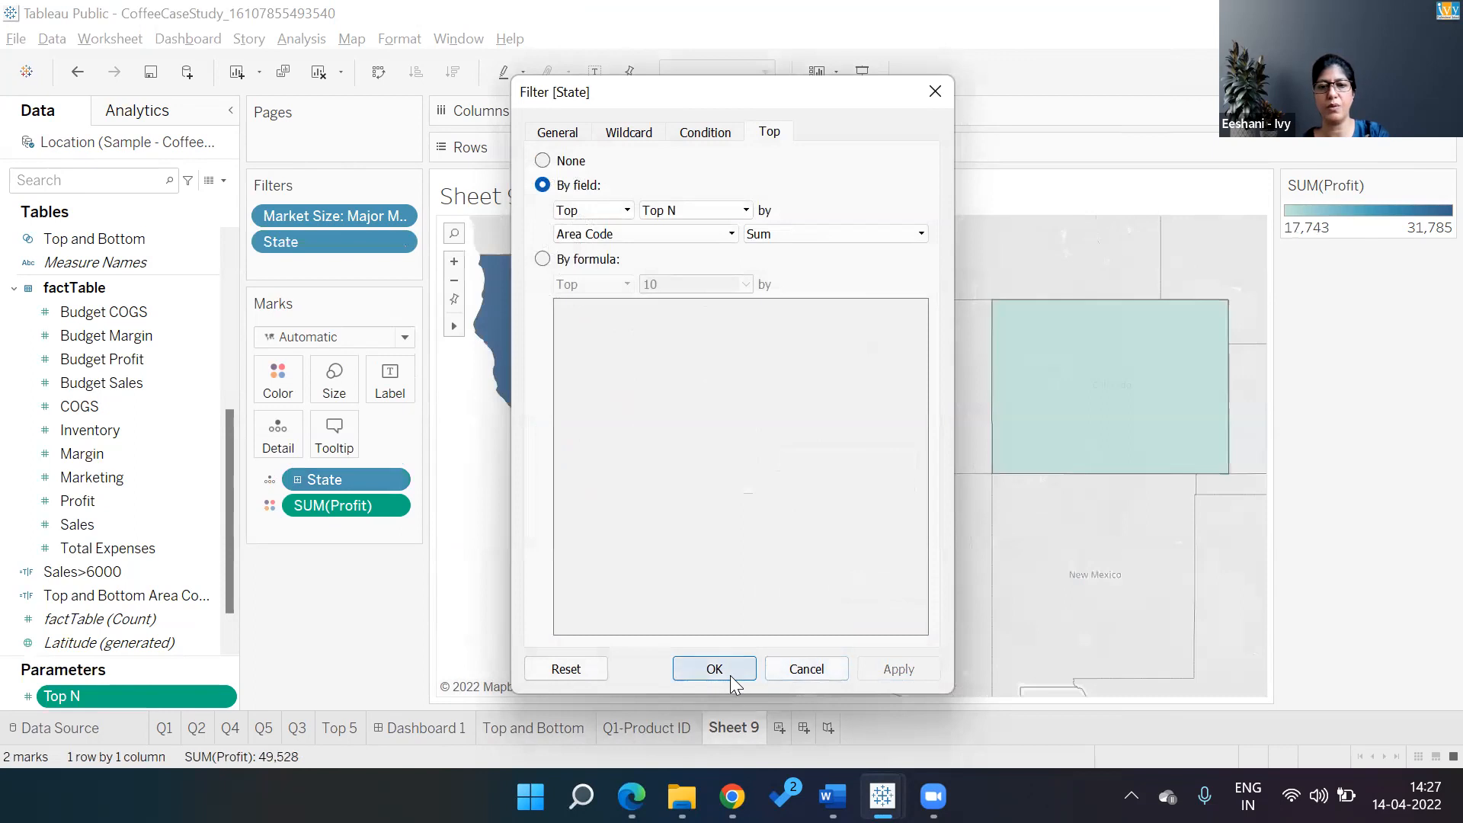
pyautogui.click(714, 669)
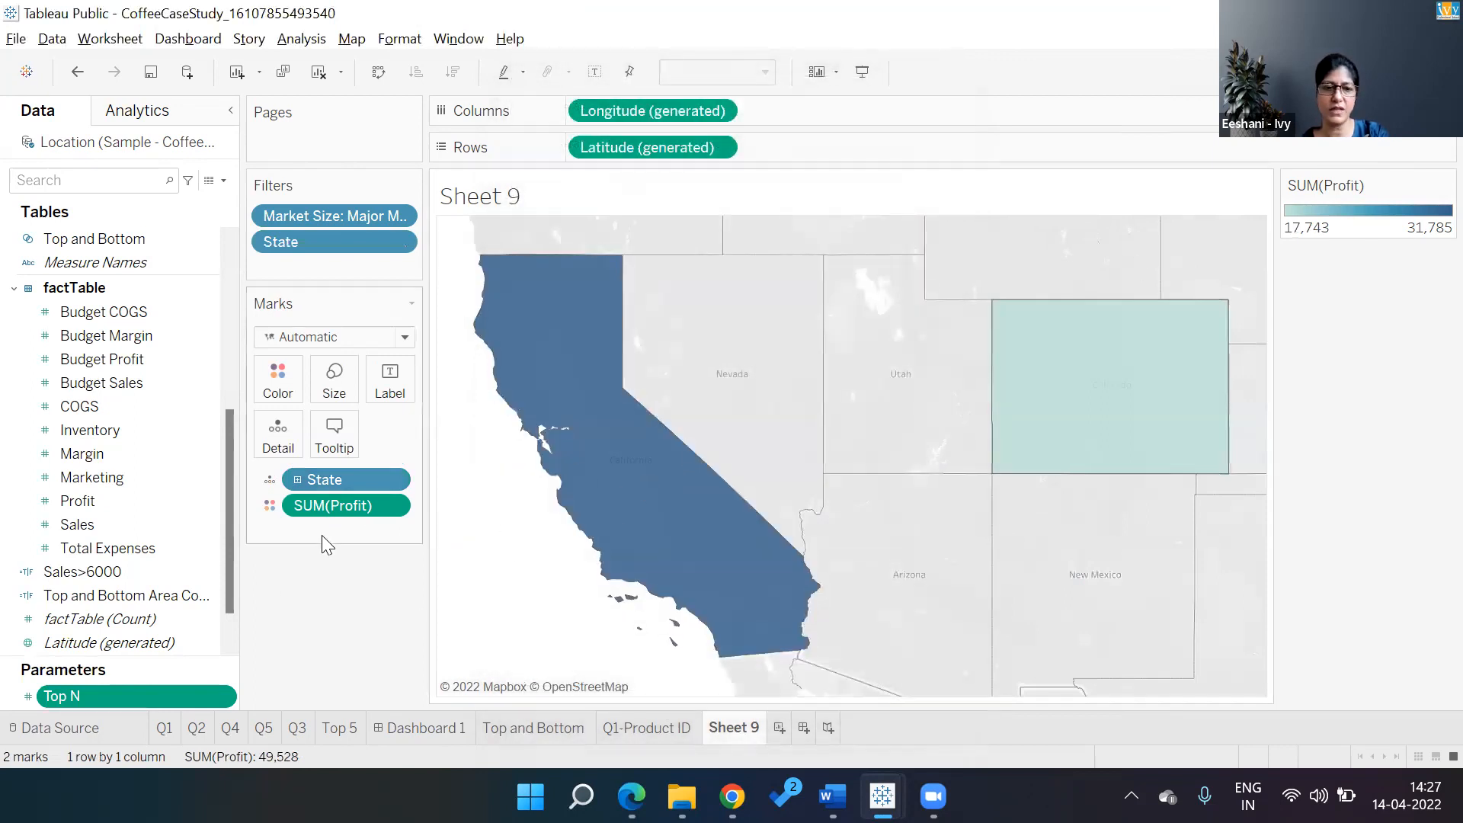
# Show the Top N parameter slider on the sheet and label each map state with its name
pyautogui.rightClick(197, 689)
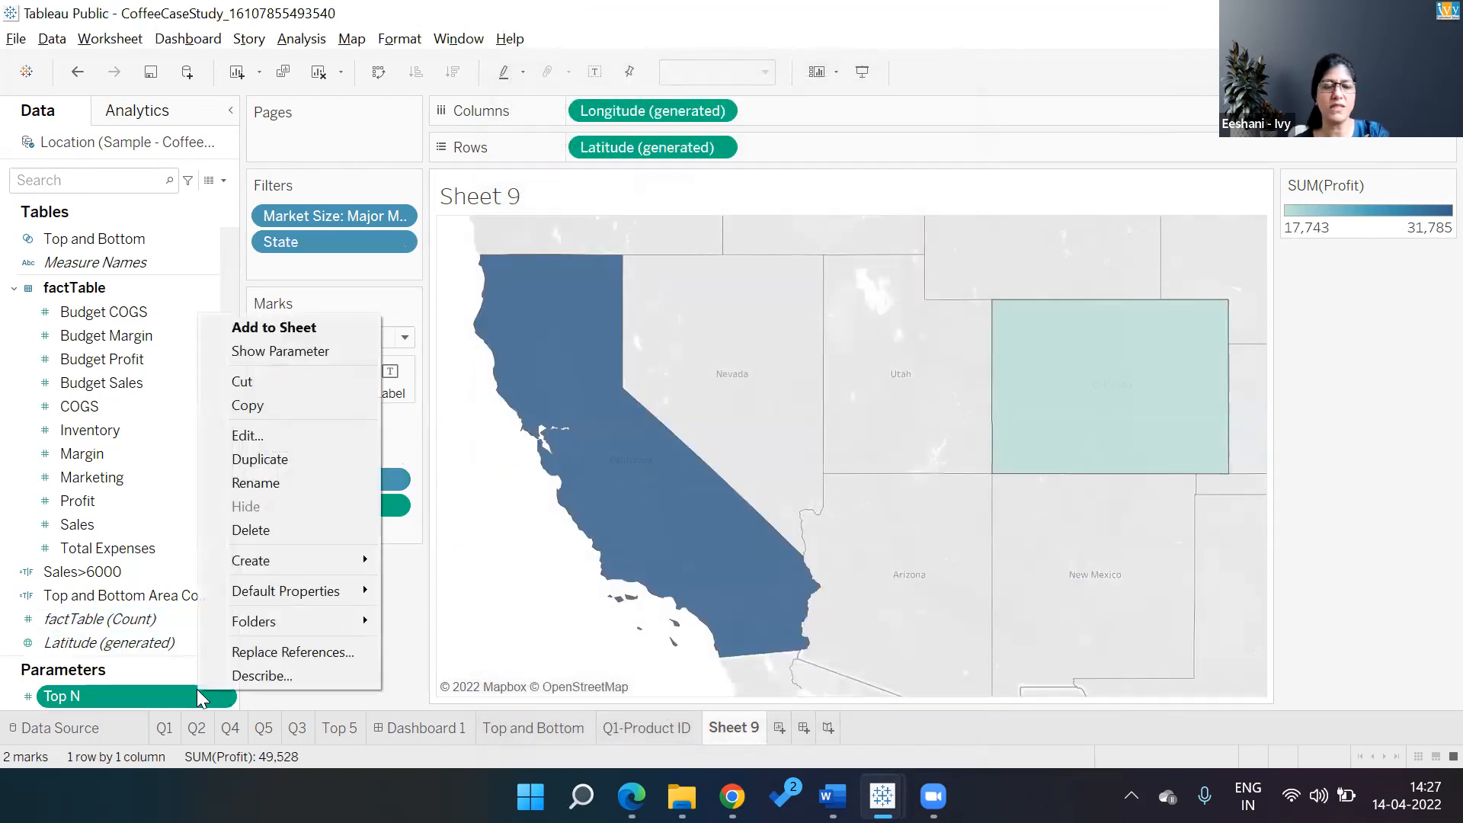
pyautogui.click(275, 354)
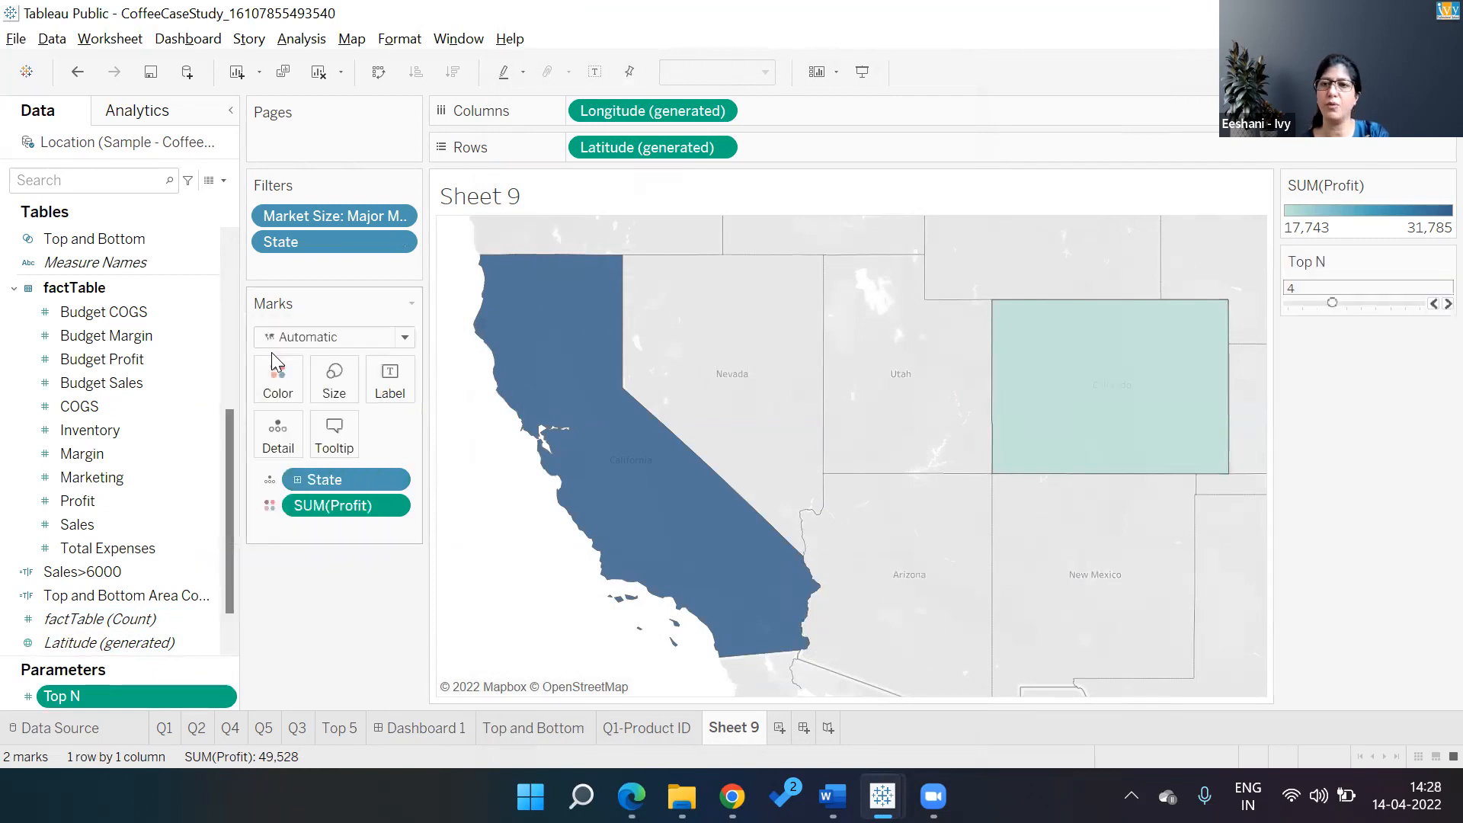
pyautogui.moveTo(1120, 392)
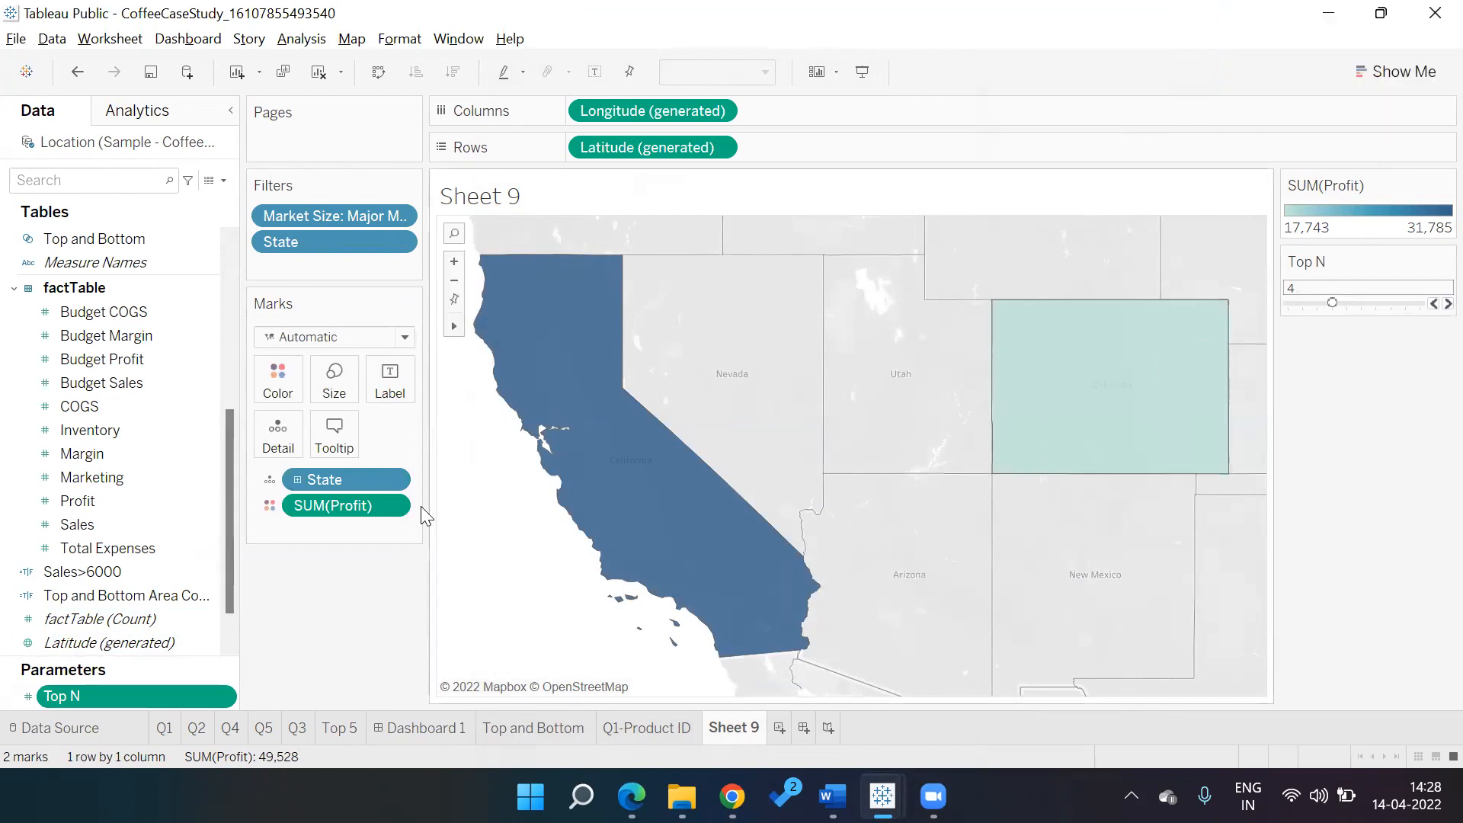
pyautogui.moveTo(354, 481); pyautogui.dragTo(379, 397)
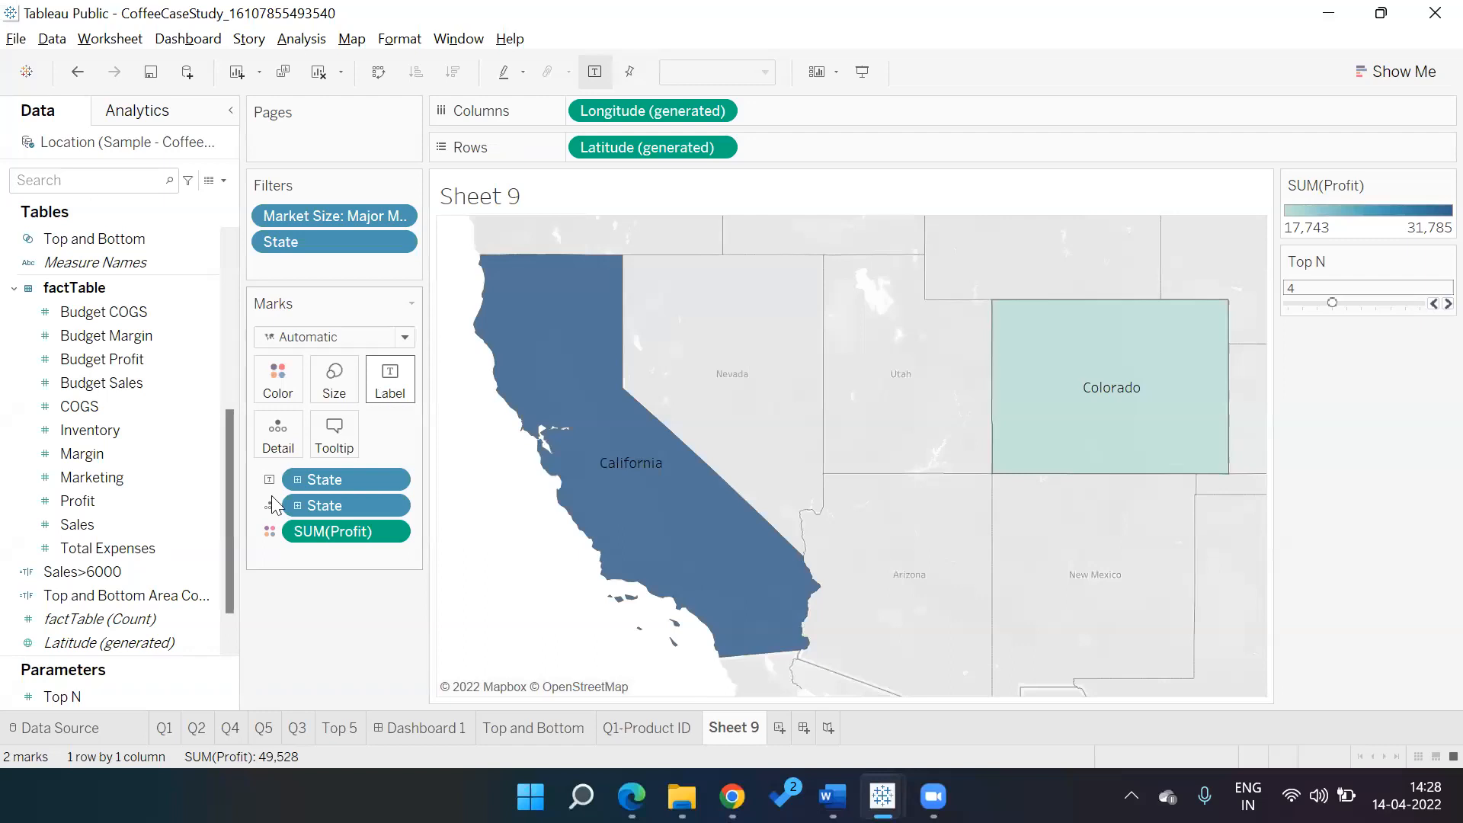
pyautogui.rightClick(165, 693)
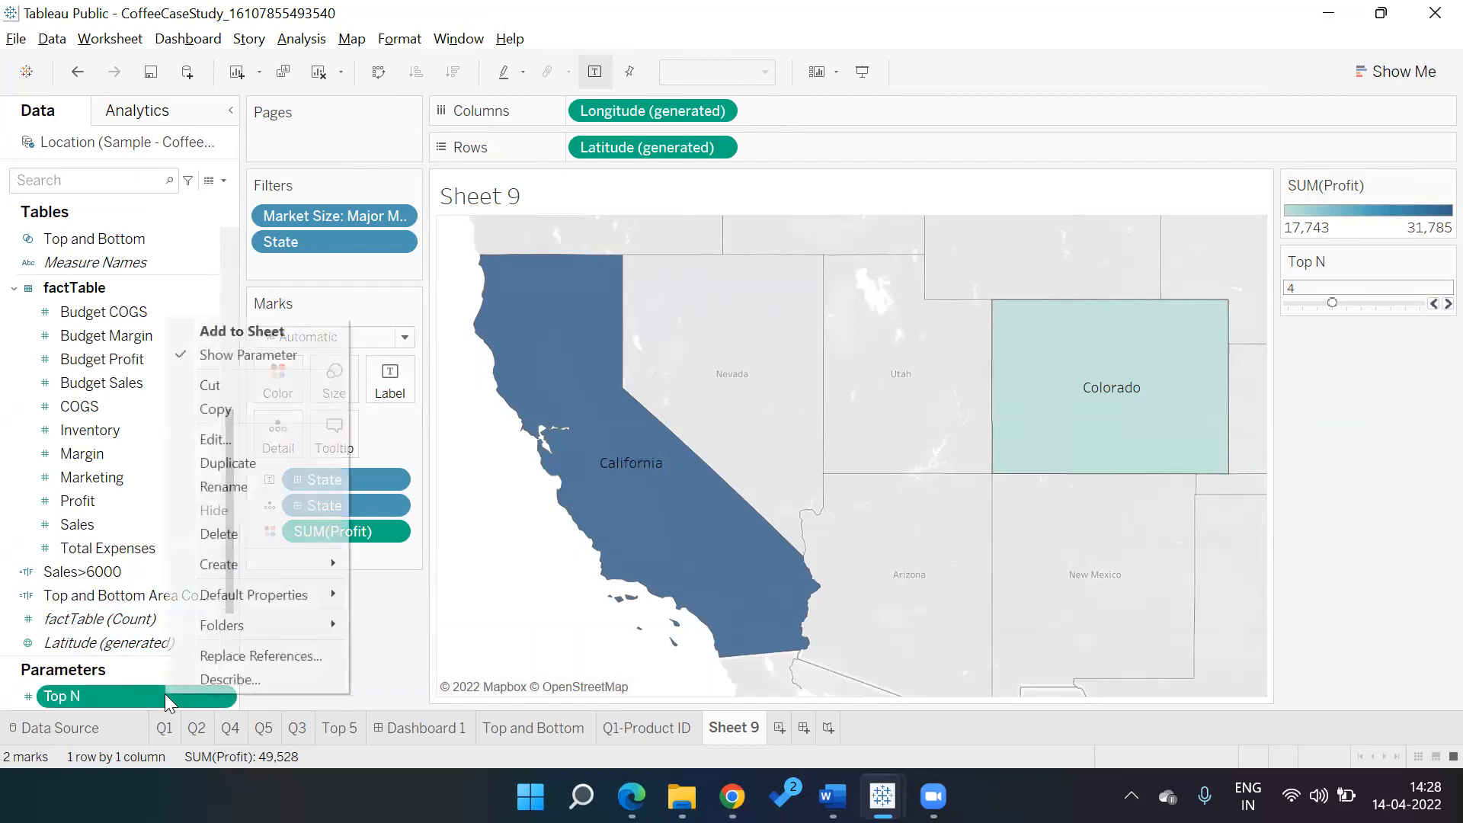
pyautogui.click(131, 358)
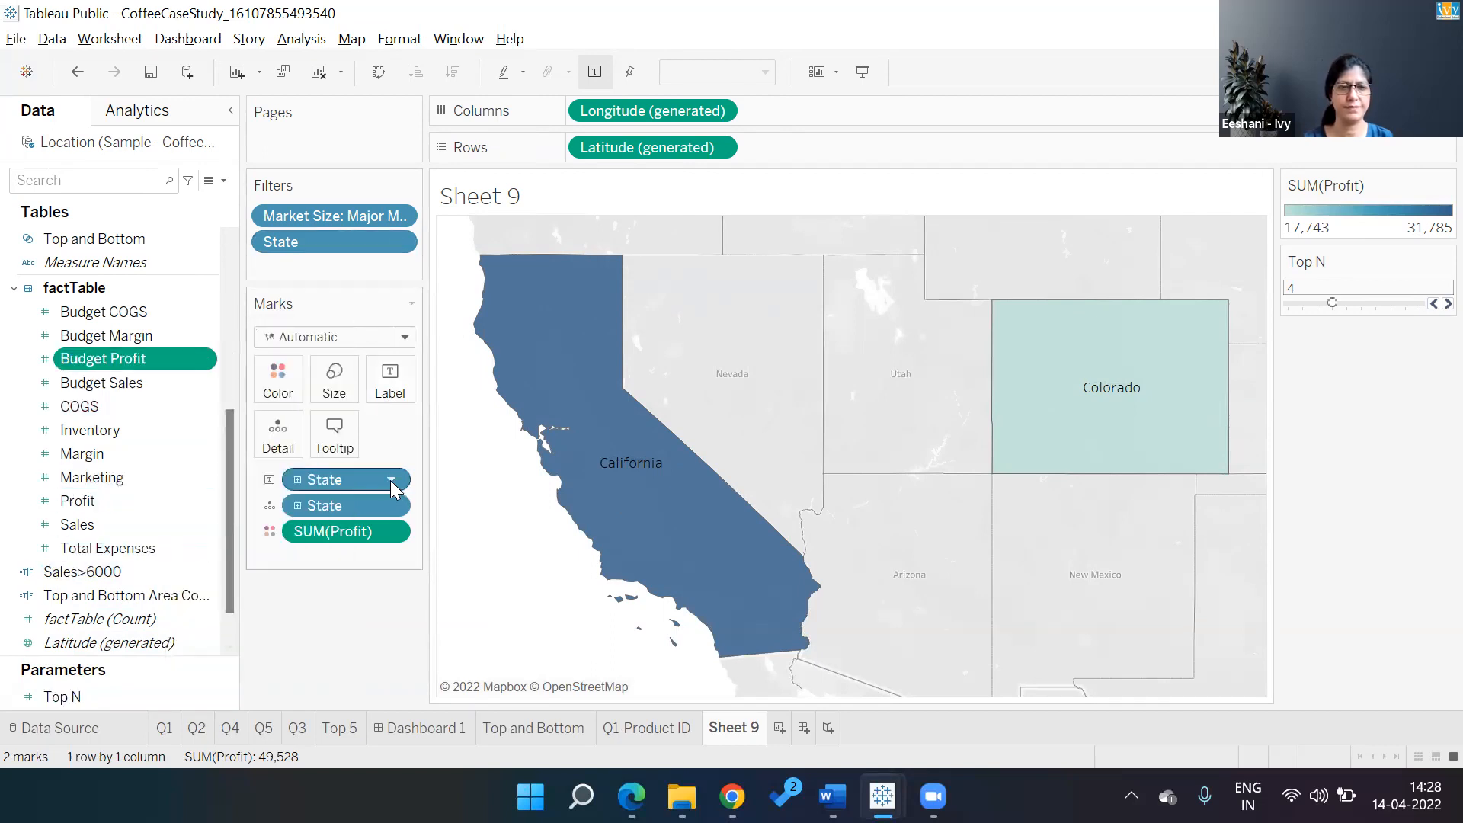
# Rank the State top-N filter by SUM(Profit), leaving California, Illinois and New York
pyautogui.click(398, 242)
pyautogui.click(382, 270)
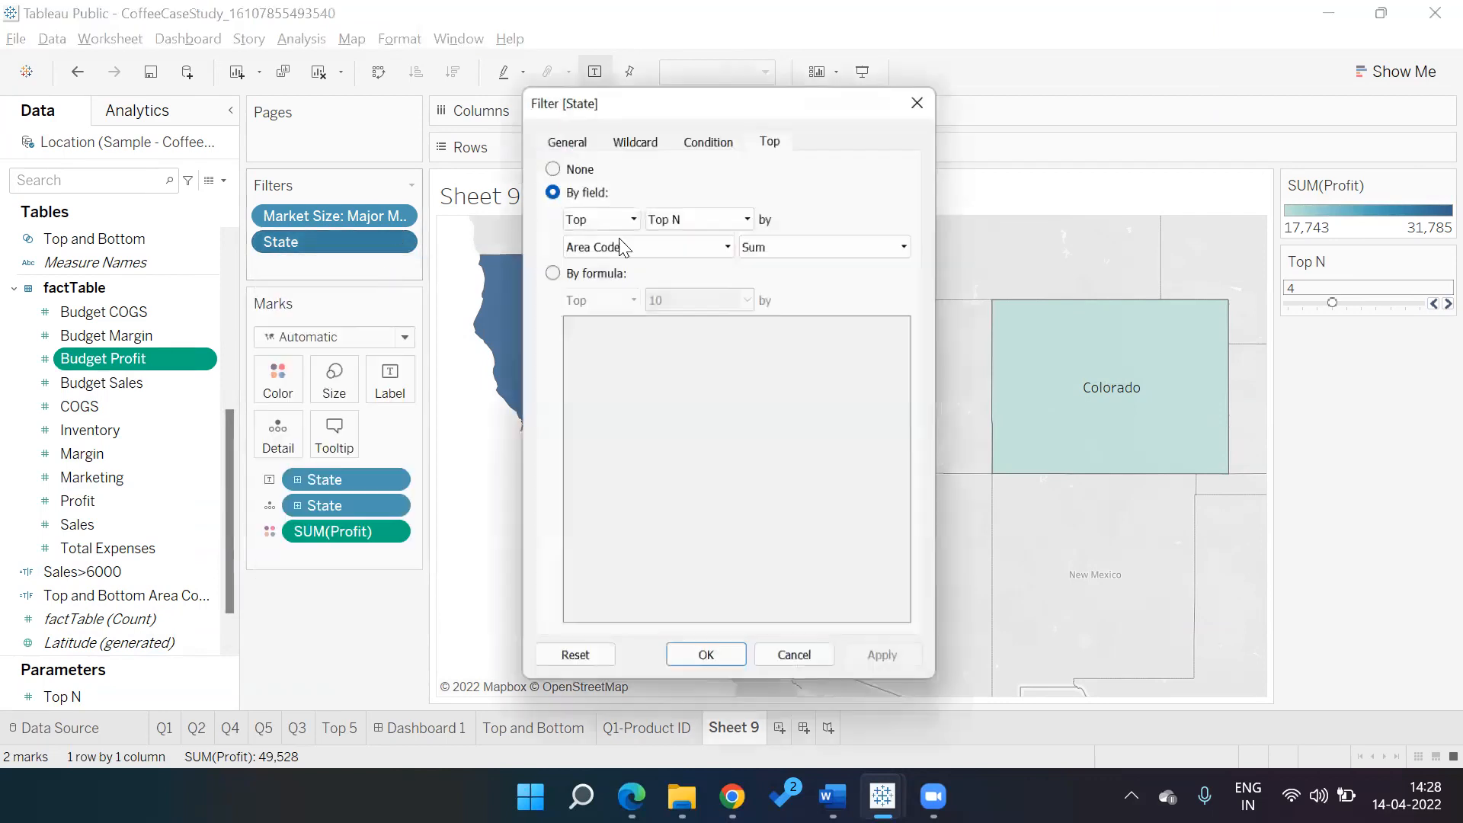
pyautogui.click(620, 240)
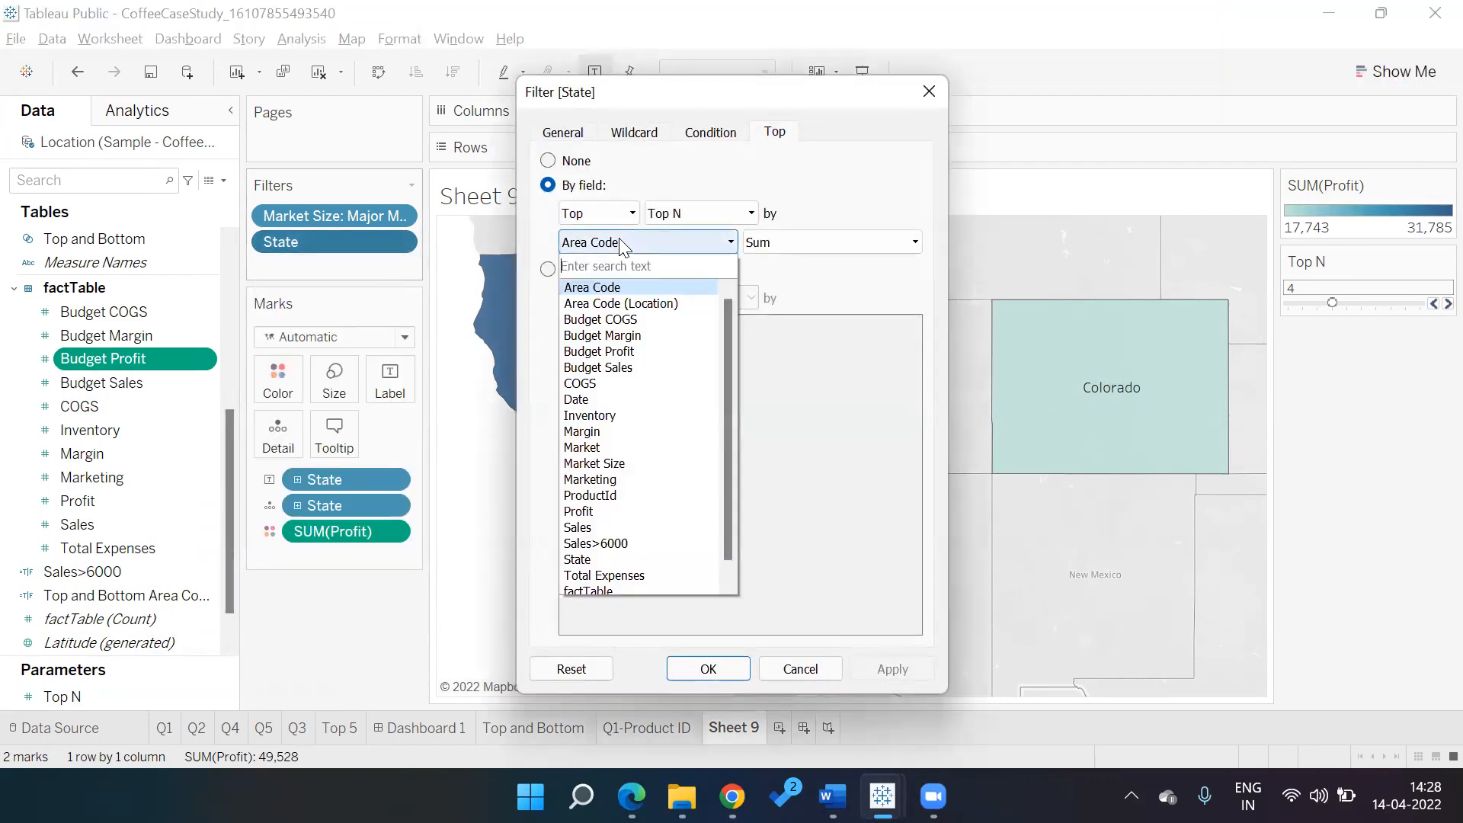
pyautogui.write('prof')
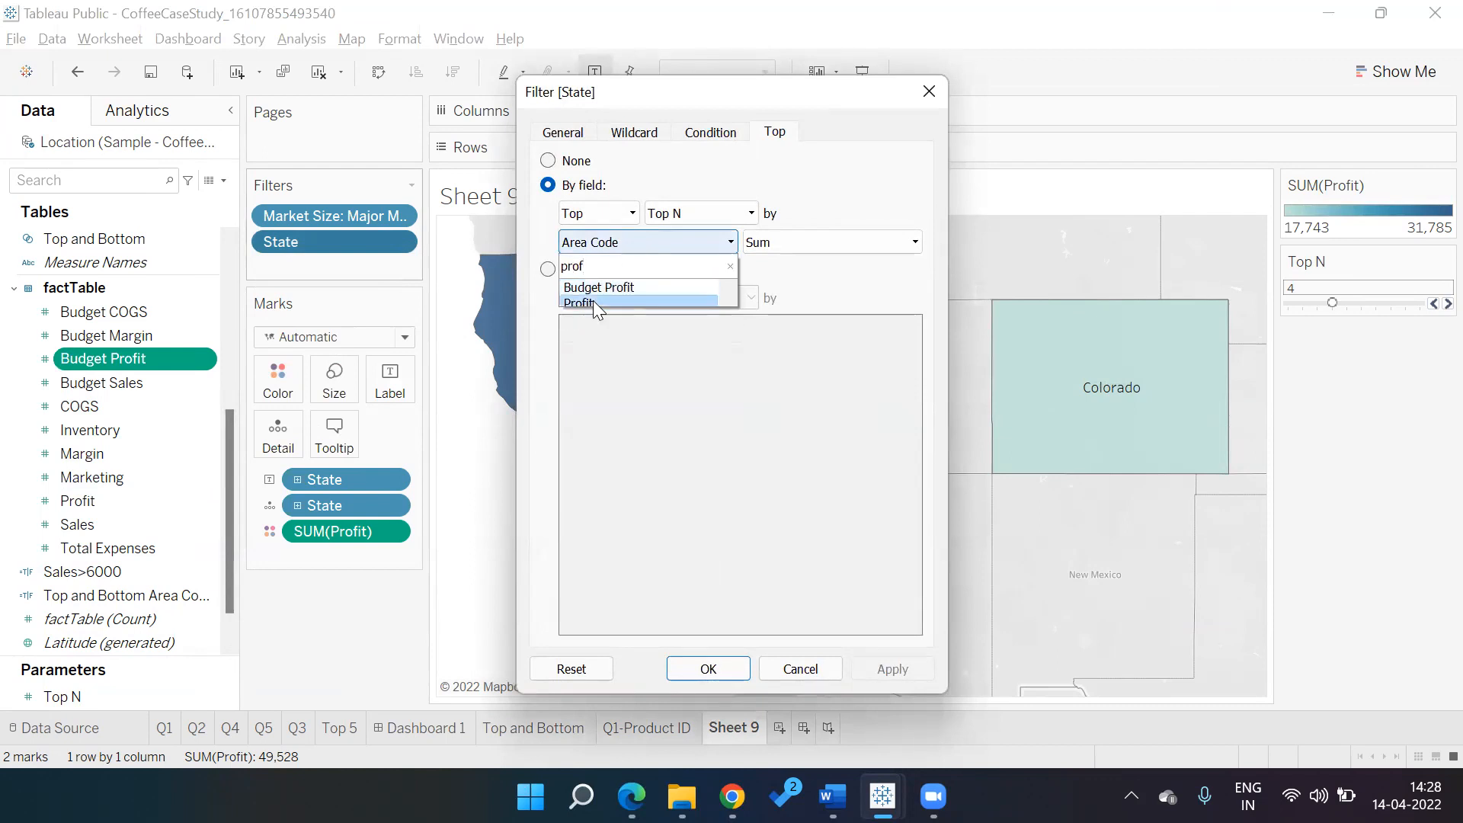
pyautogui.click(593, 301)
pyautogui.click(917, 670)
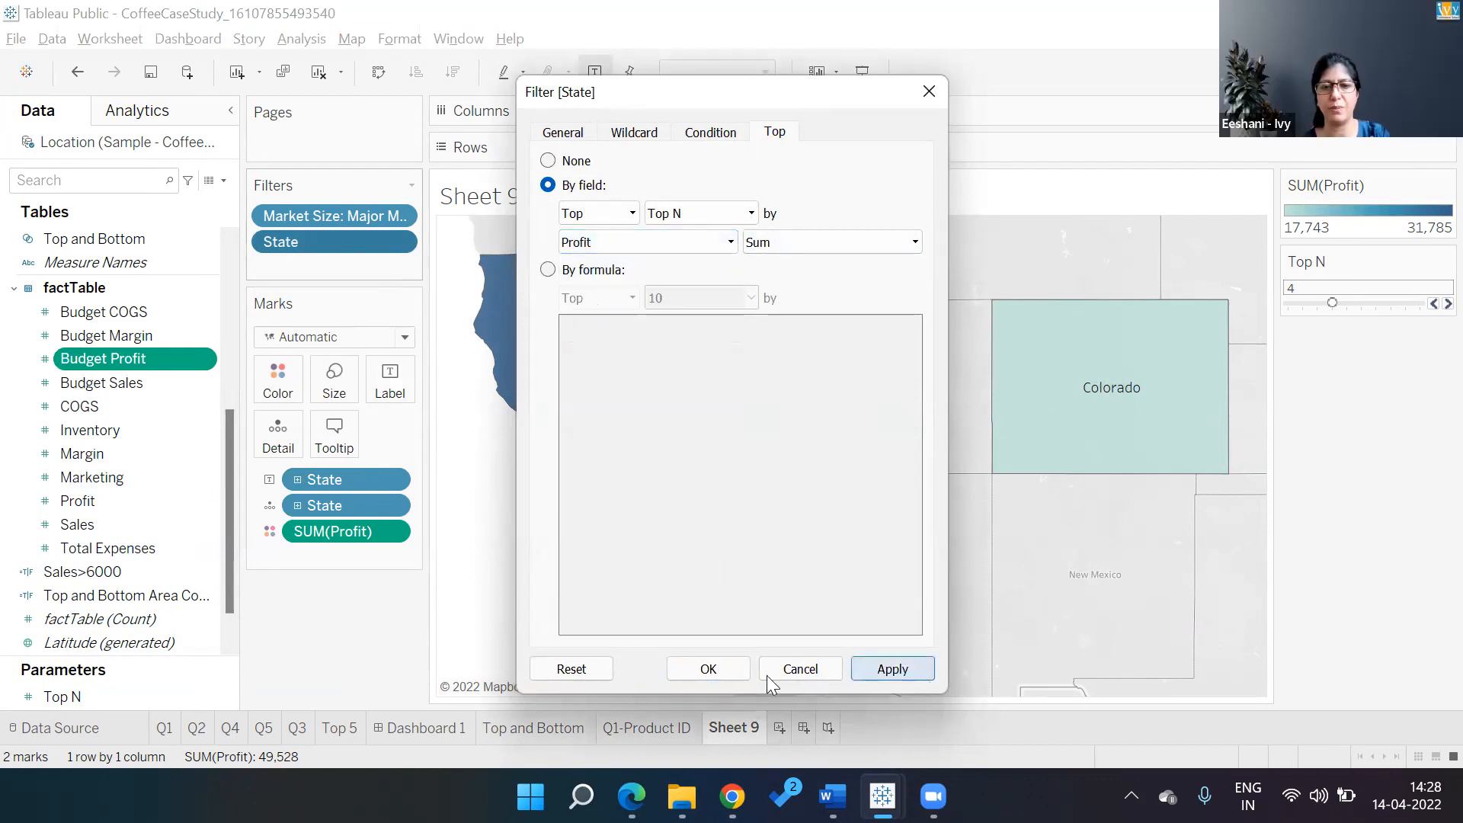
pyautogui.click(717, 670)
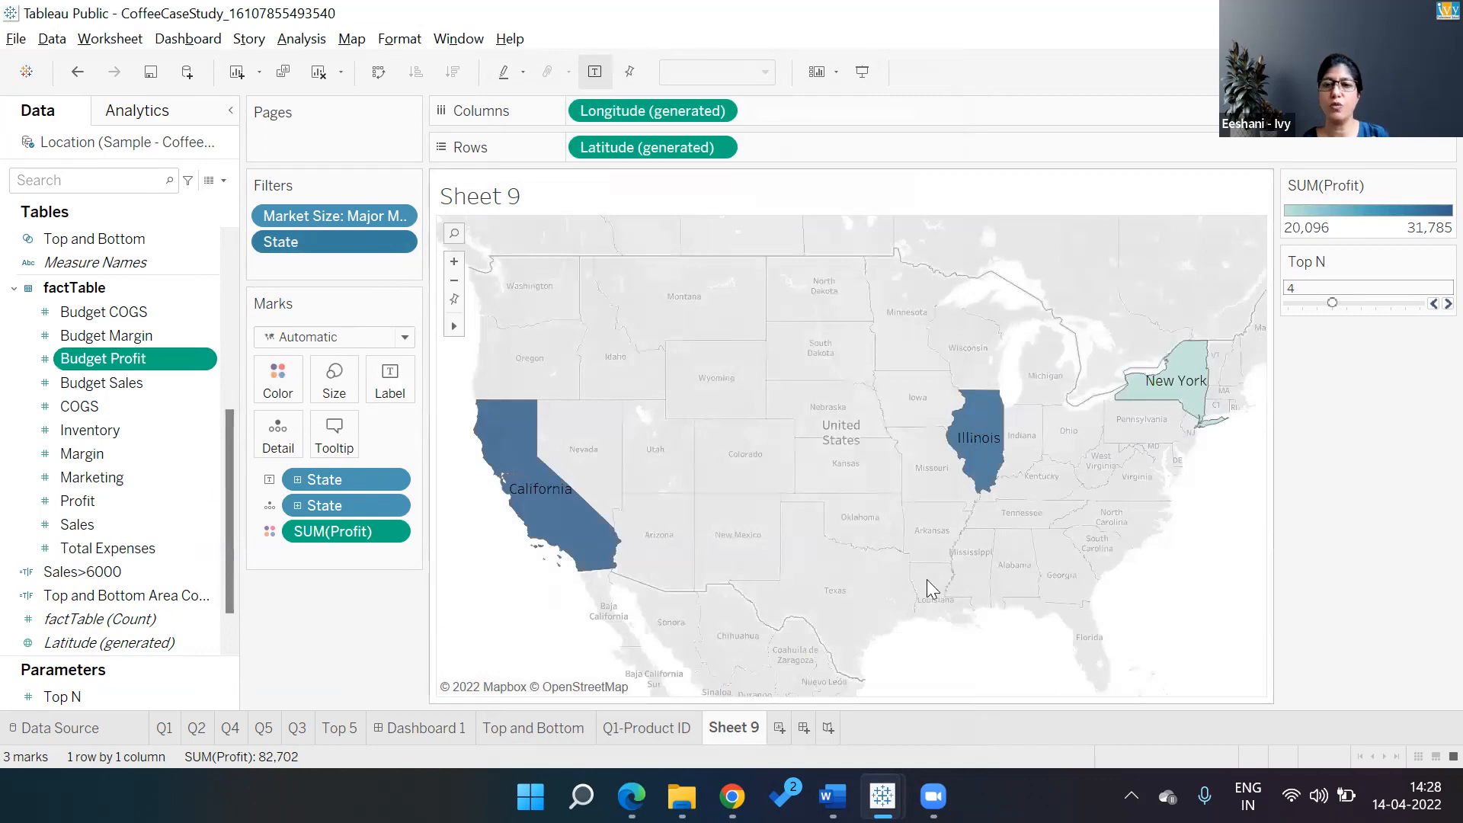
pyautogui.moveTo(582, 732)
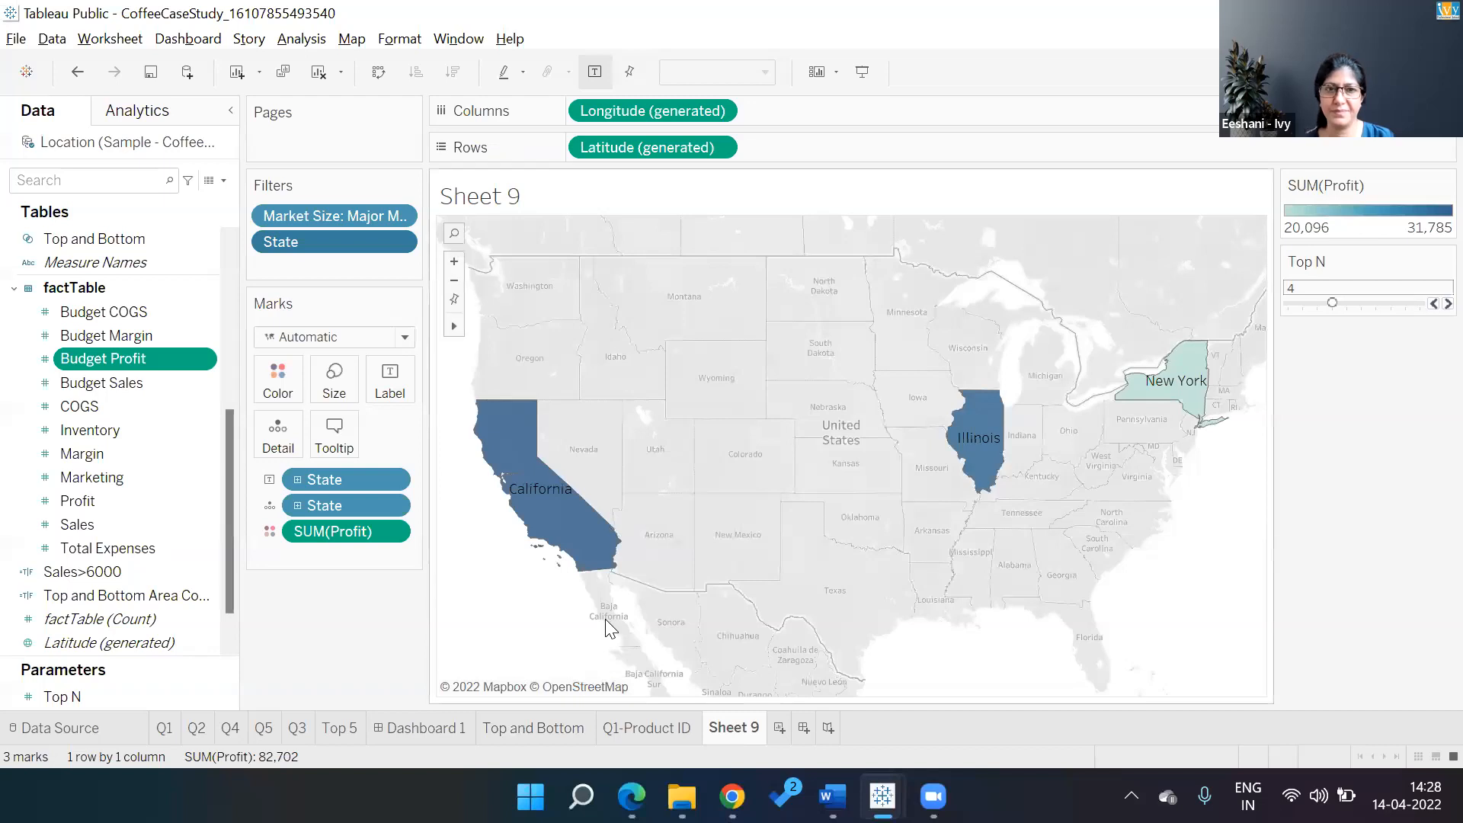
# Add the Market Size filter to context so Colorado joins the top 4 profit states
pyautogui.rightClick(372, 219)
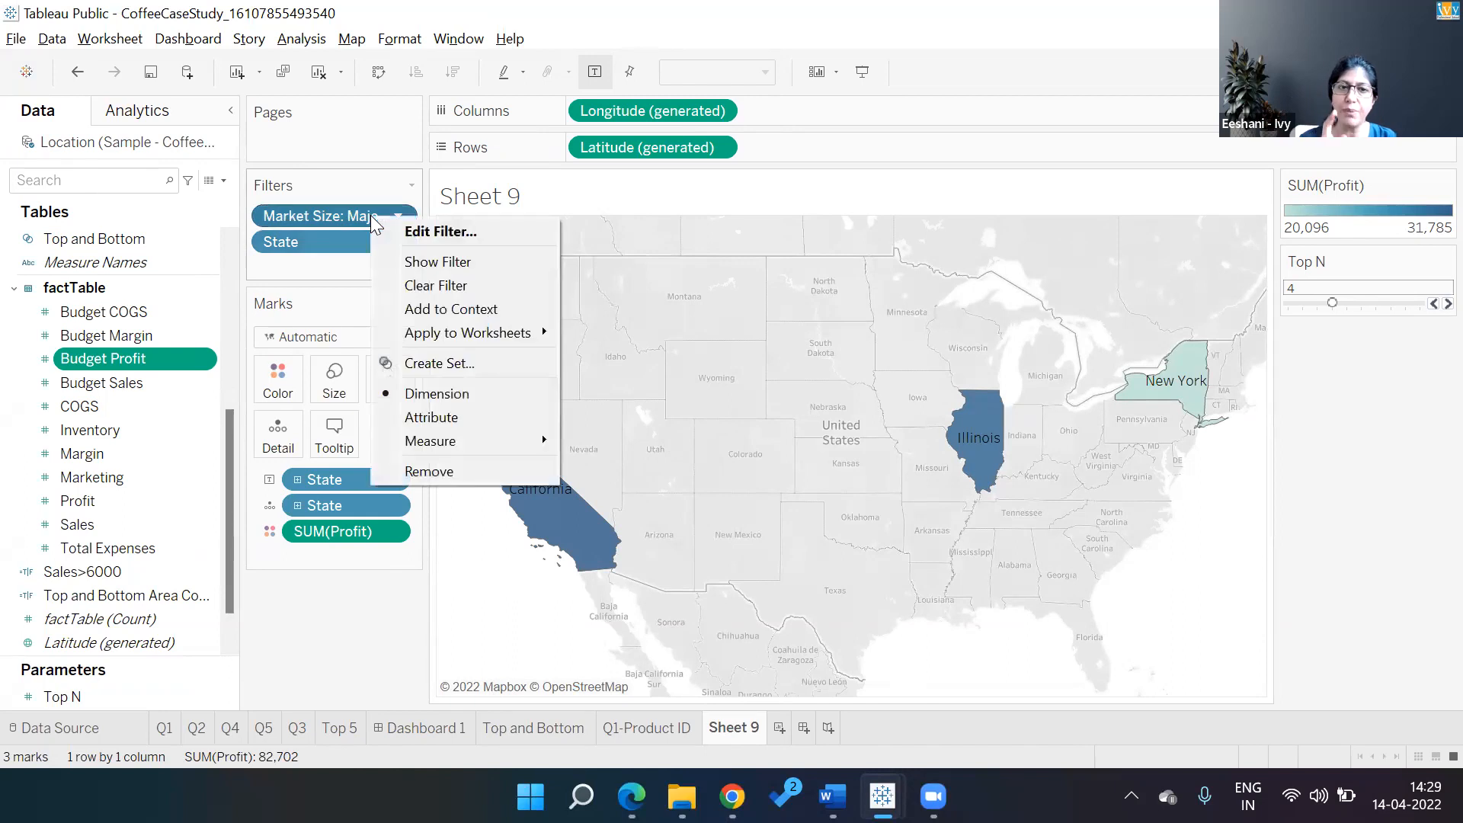
pyautogui.click(397, 310)
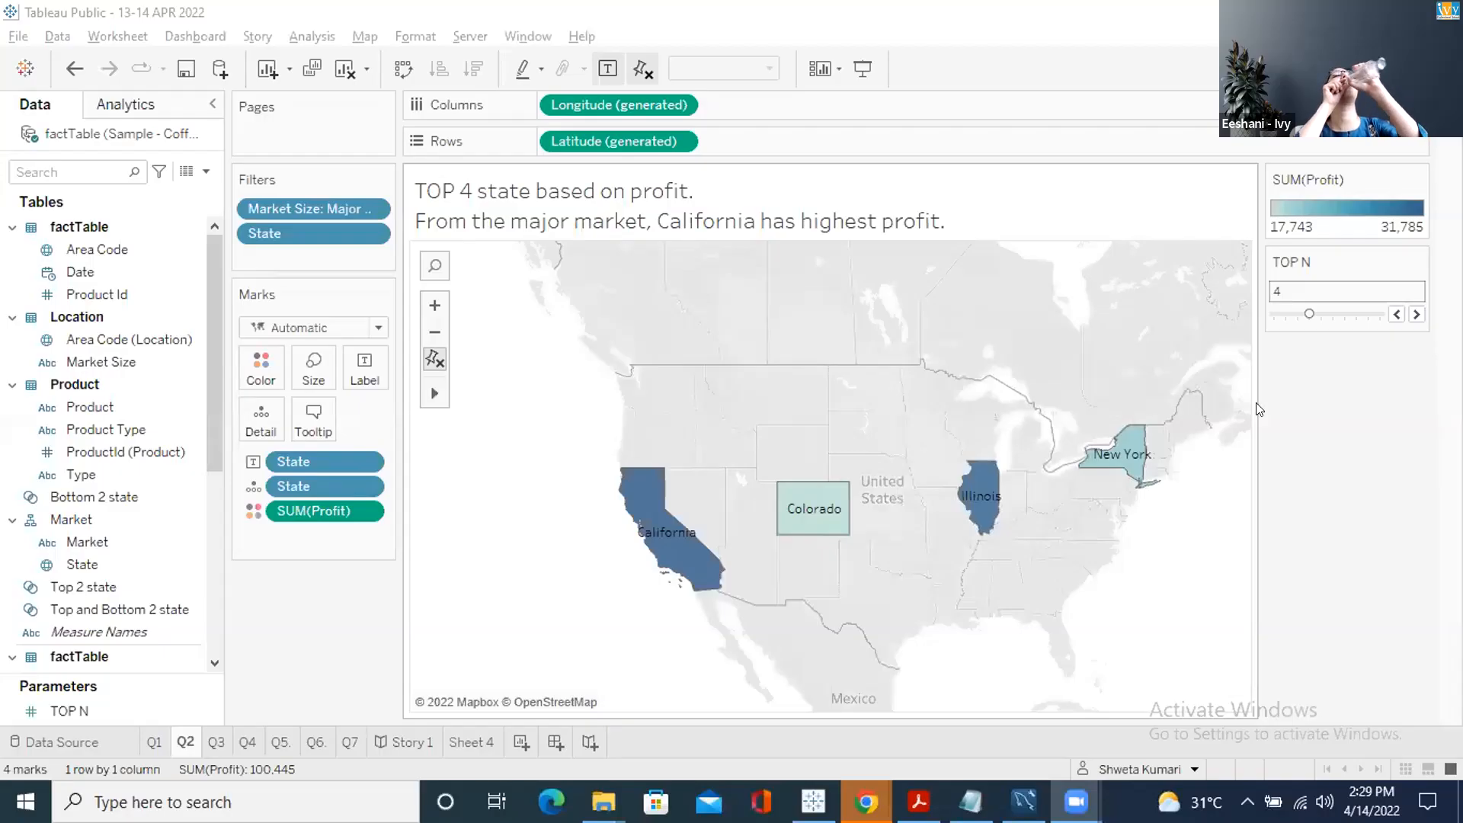
# Step the Top N slider down to 2 and back up to 6
pyautogui.click(1395, 314)
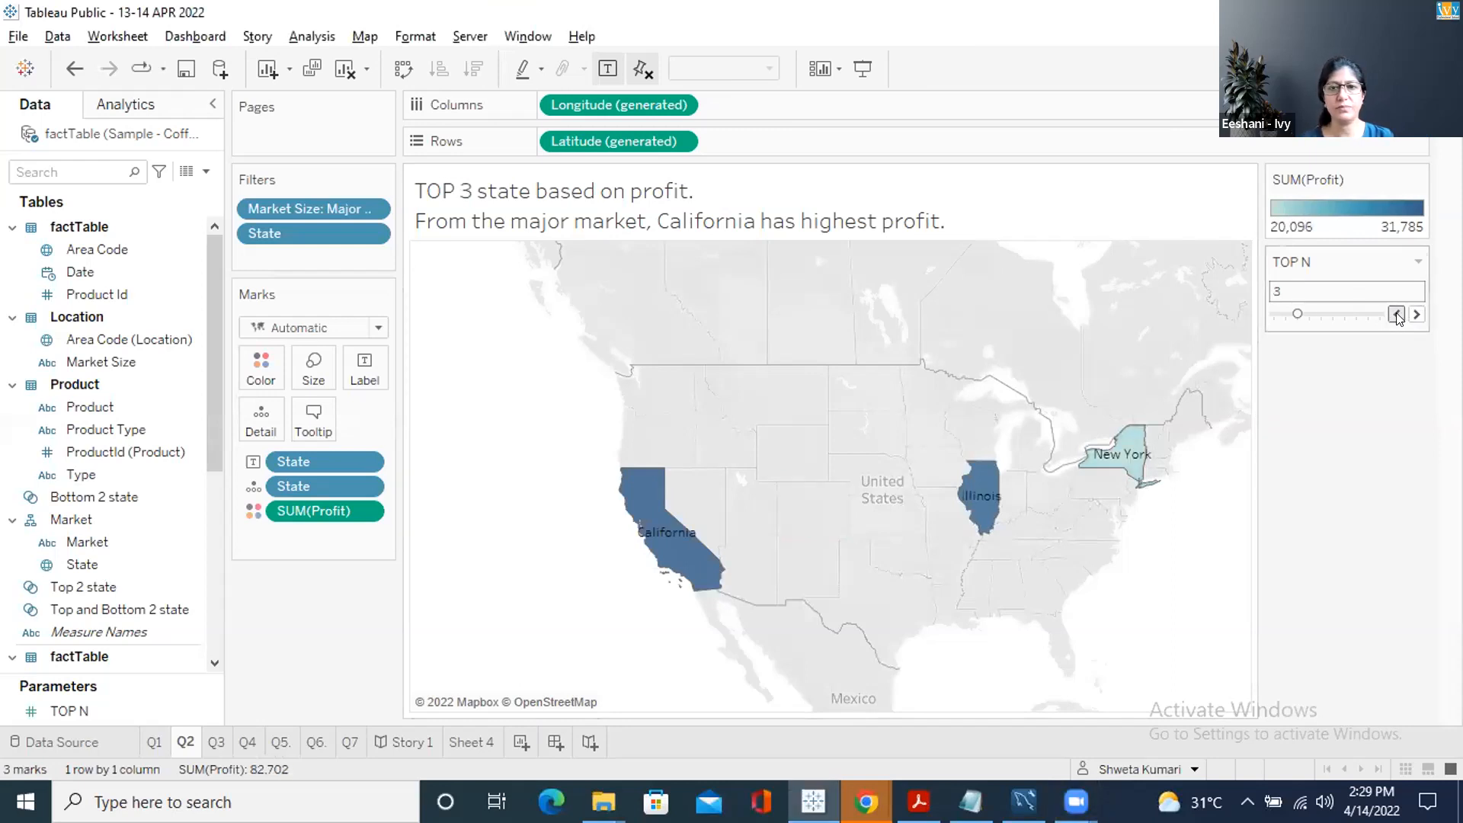
pyautogui.click(1397, 315)
pyautogui.click(1416, 315)
pyautogui.click(1416, 315)
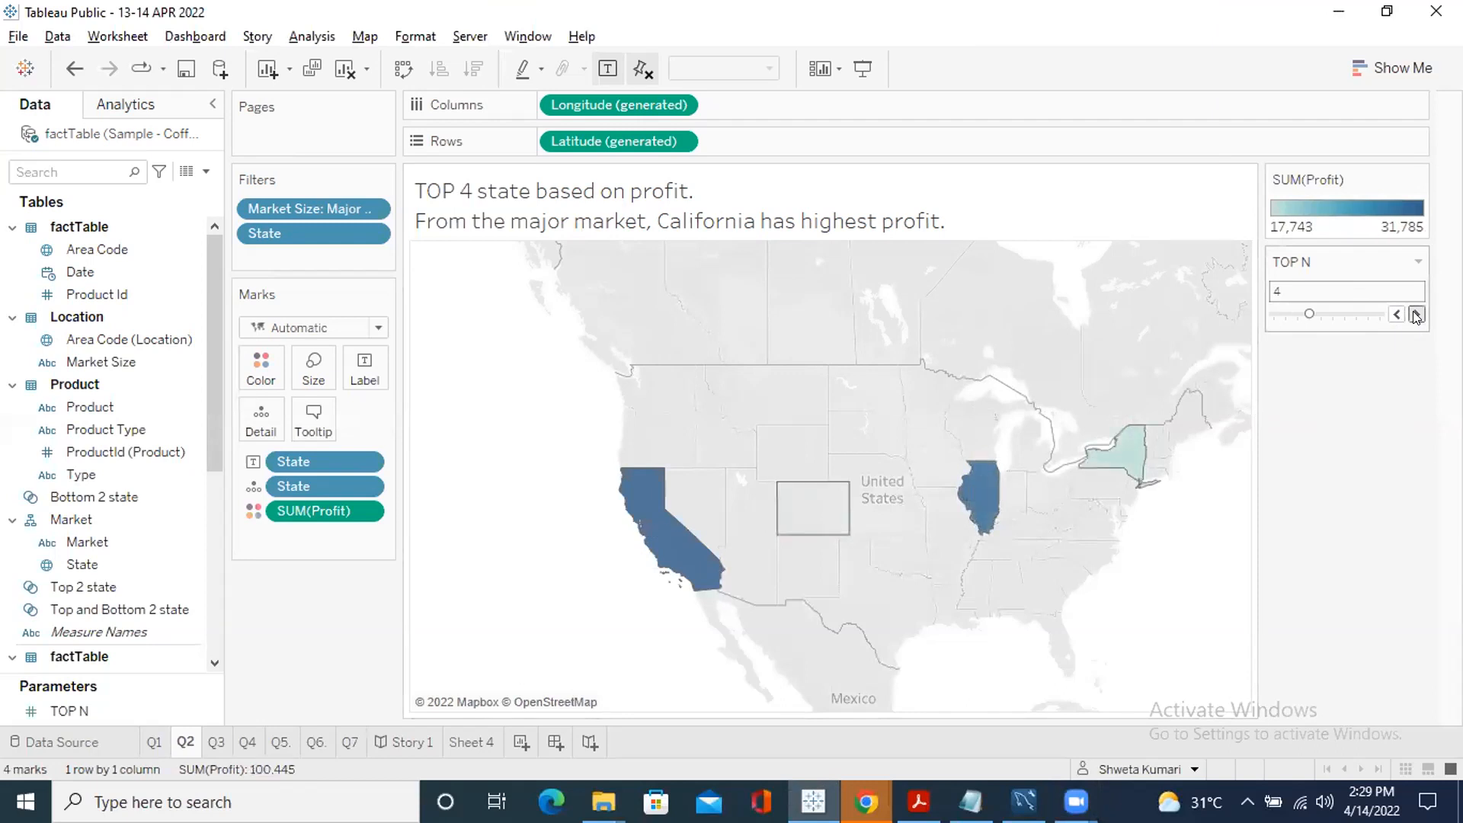
pyautogui.click(1416, 314)
pyautogui.click(1417, 315)
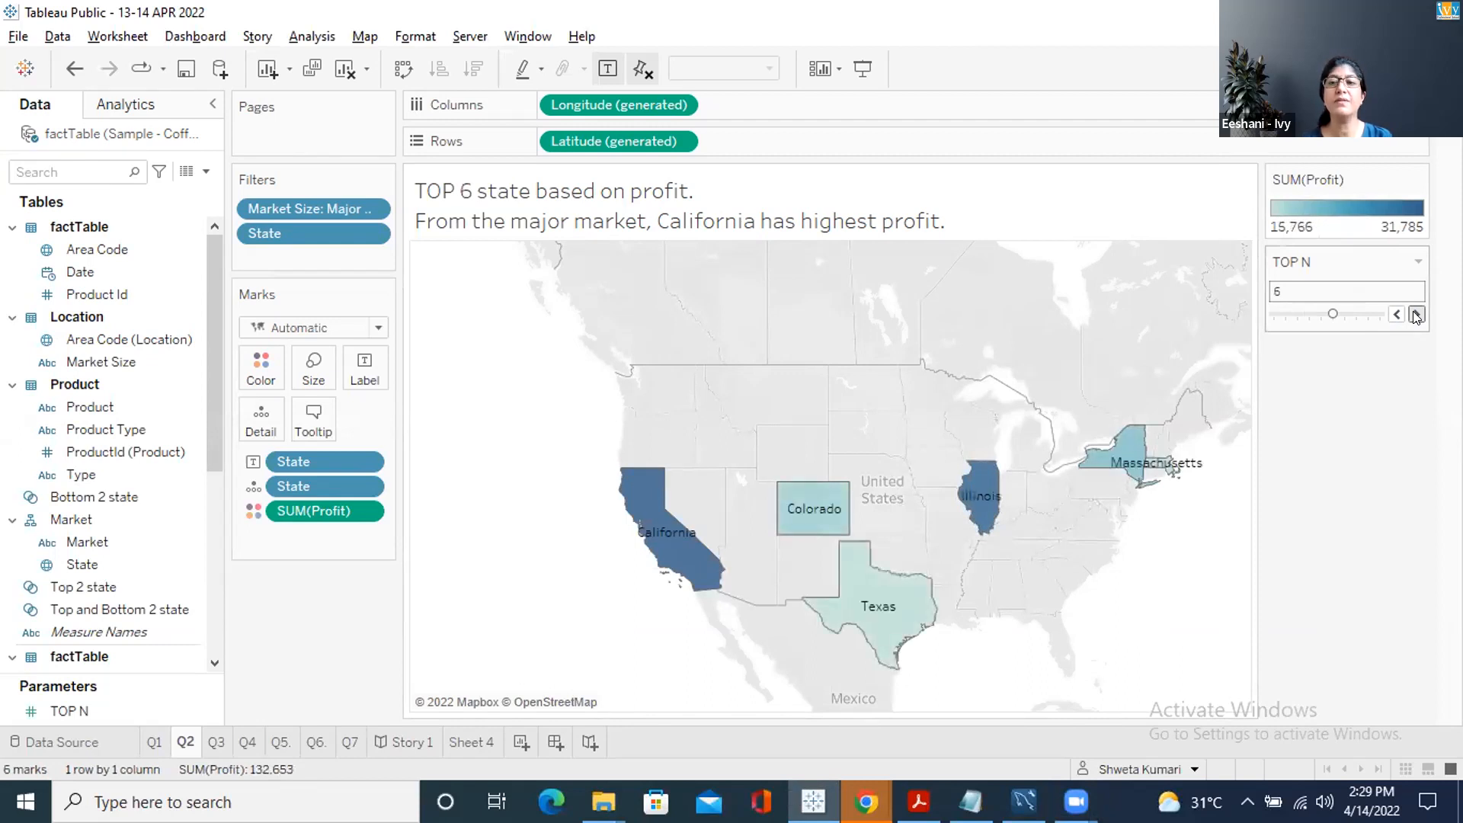
# Put Market Size in context, then move Top N to 4 and back to 6, adding Texas and Massachusetts
pyautogui.moveTo(1138, 441)
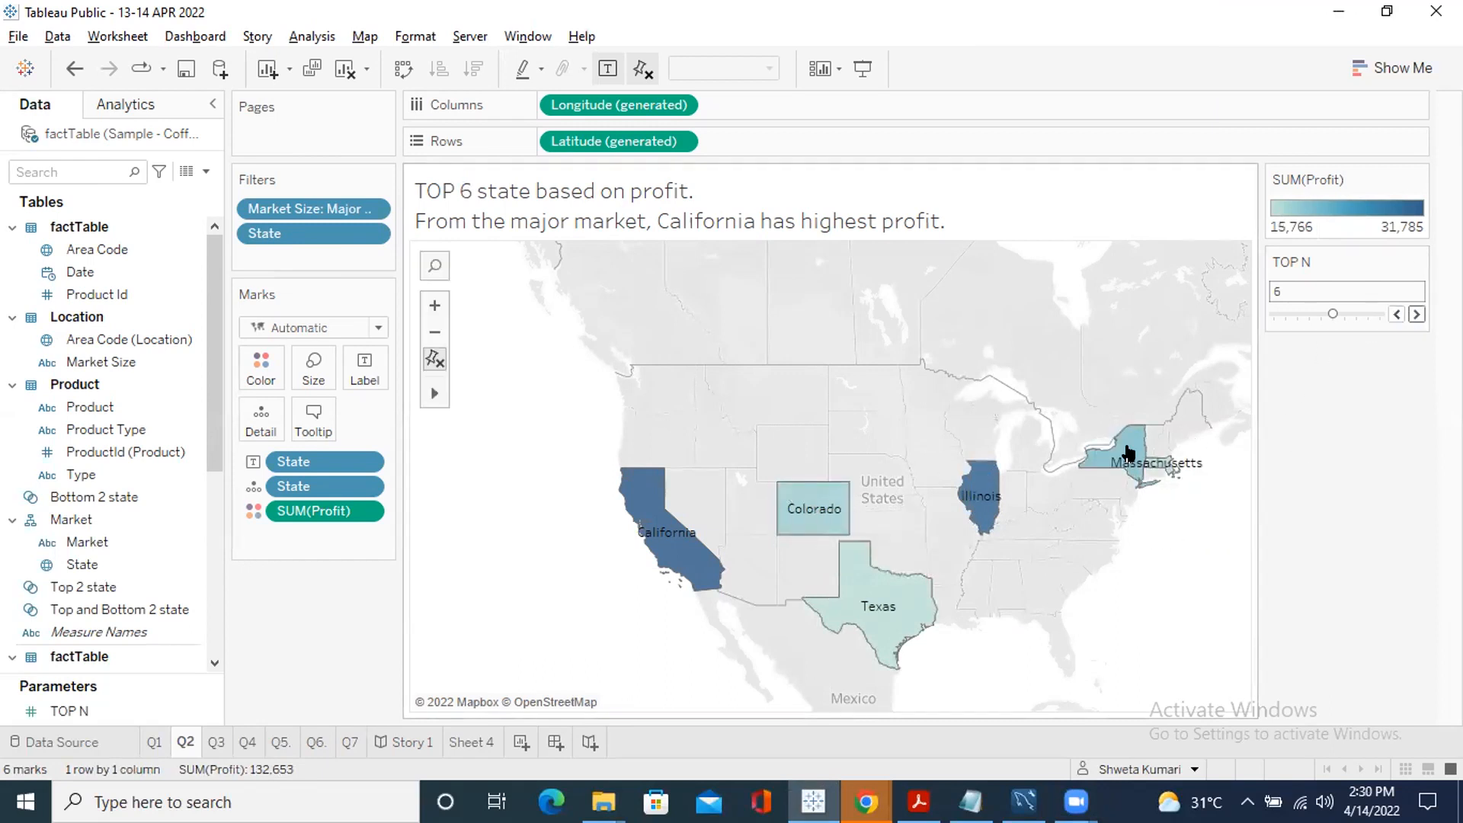
pyautogui.rightClick(295, 200)
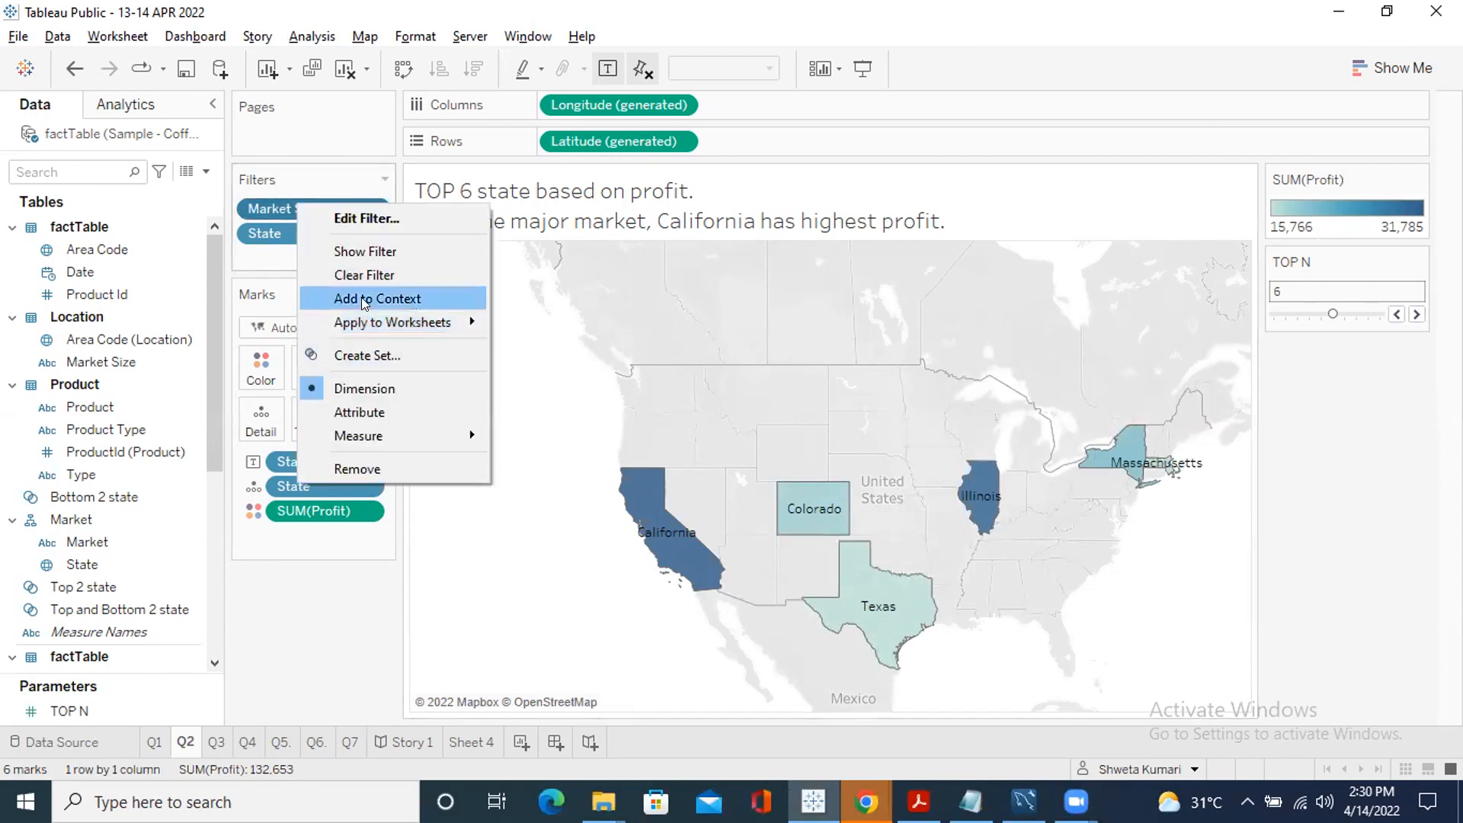
pyautogui.click(365, 300)
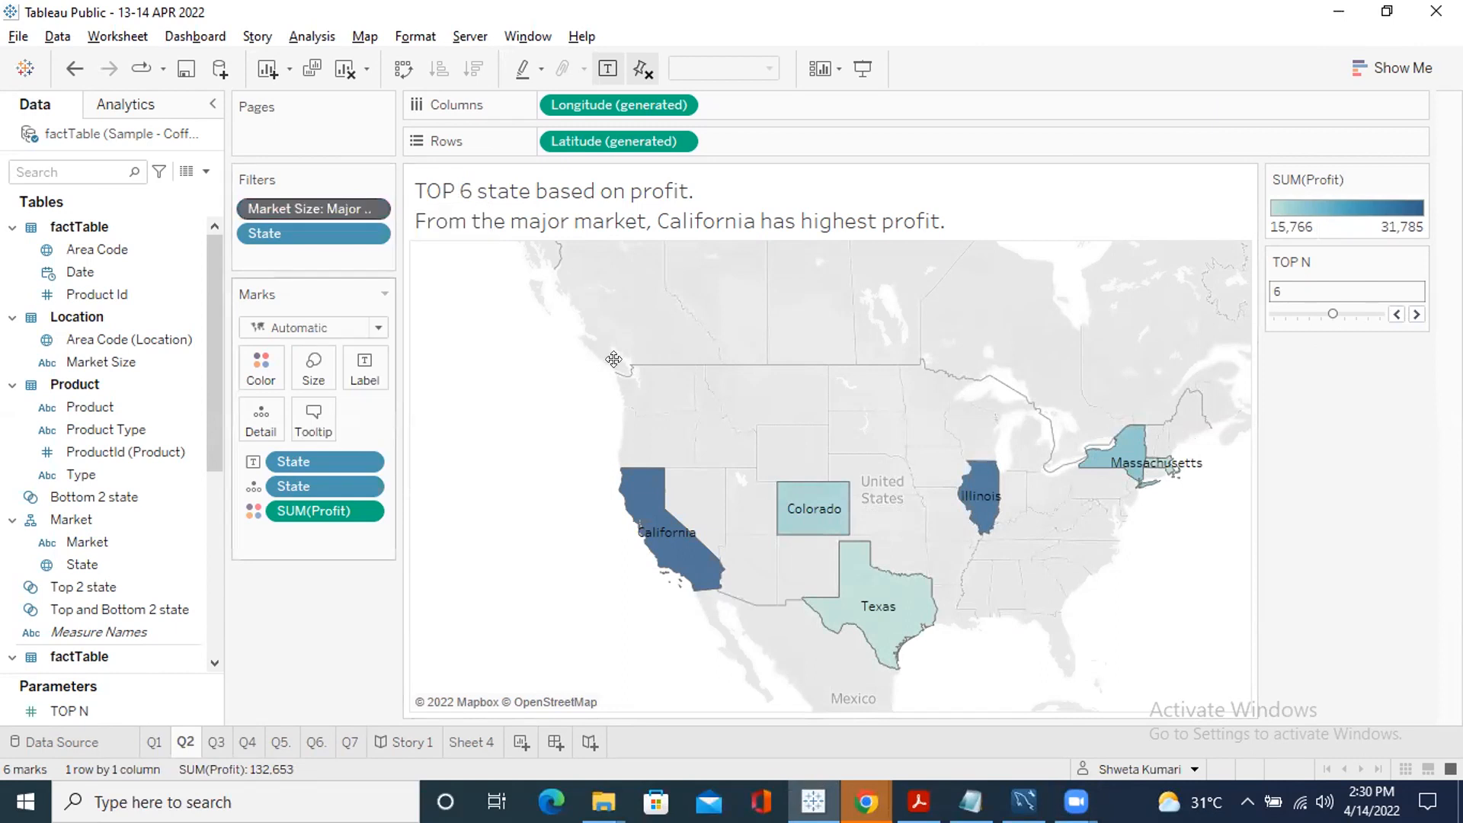
pyautogui.click(1396, 314)
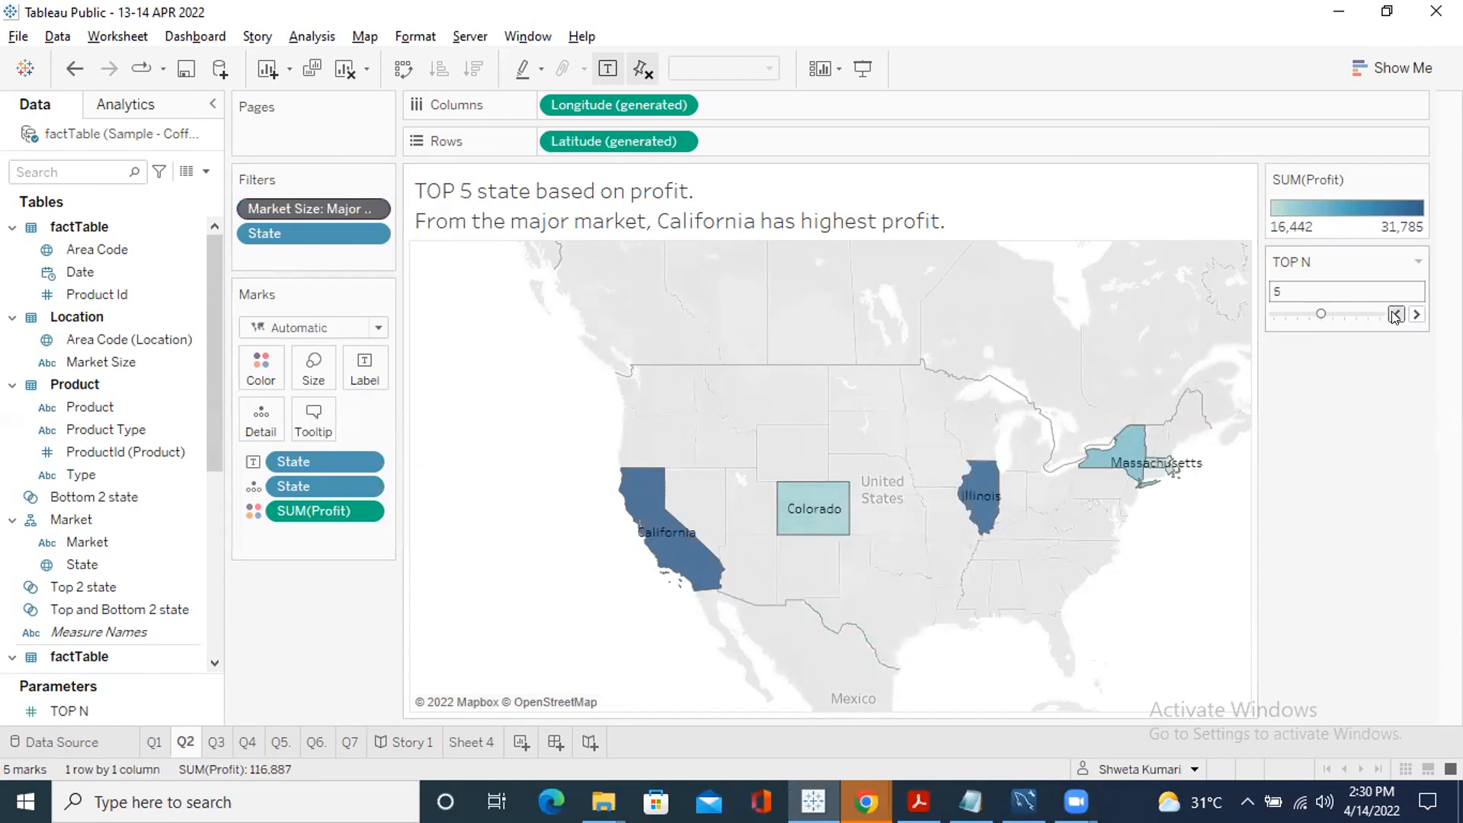
pyautogui.click(1396, 314)
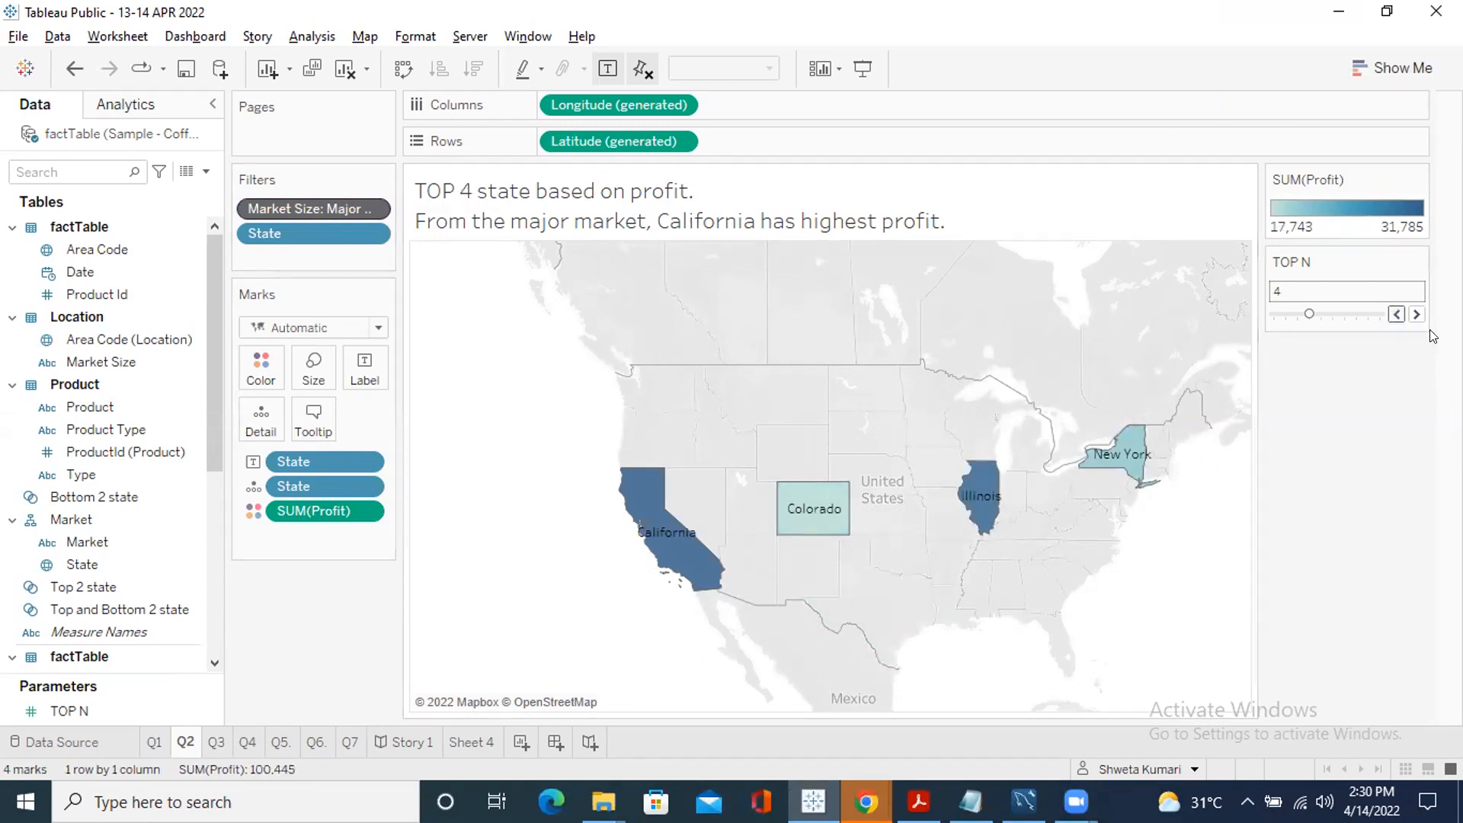
pyautogui.click(1417, 314)
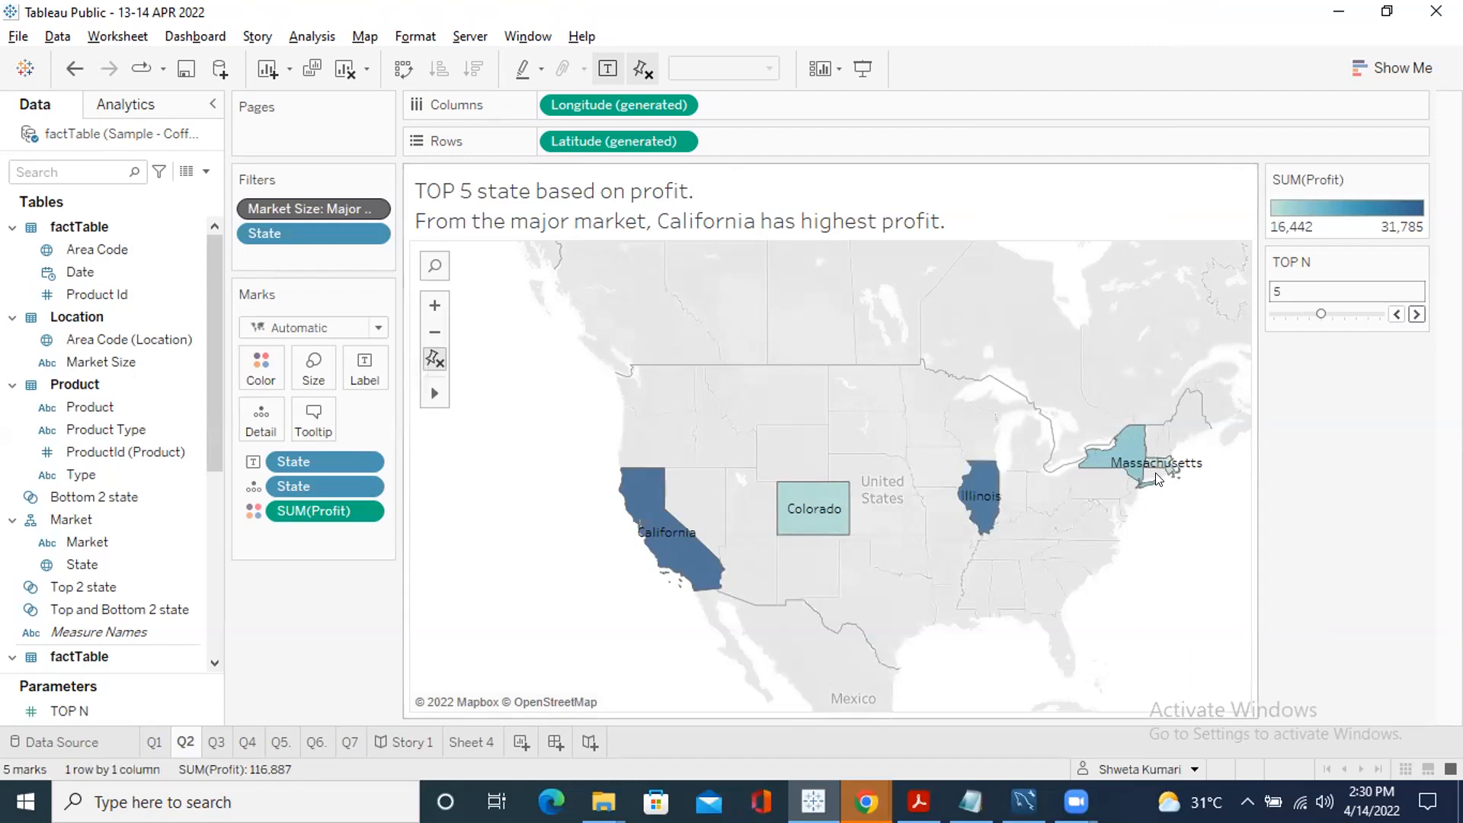
pyautogui.click(1417, 314)
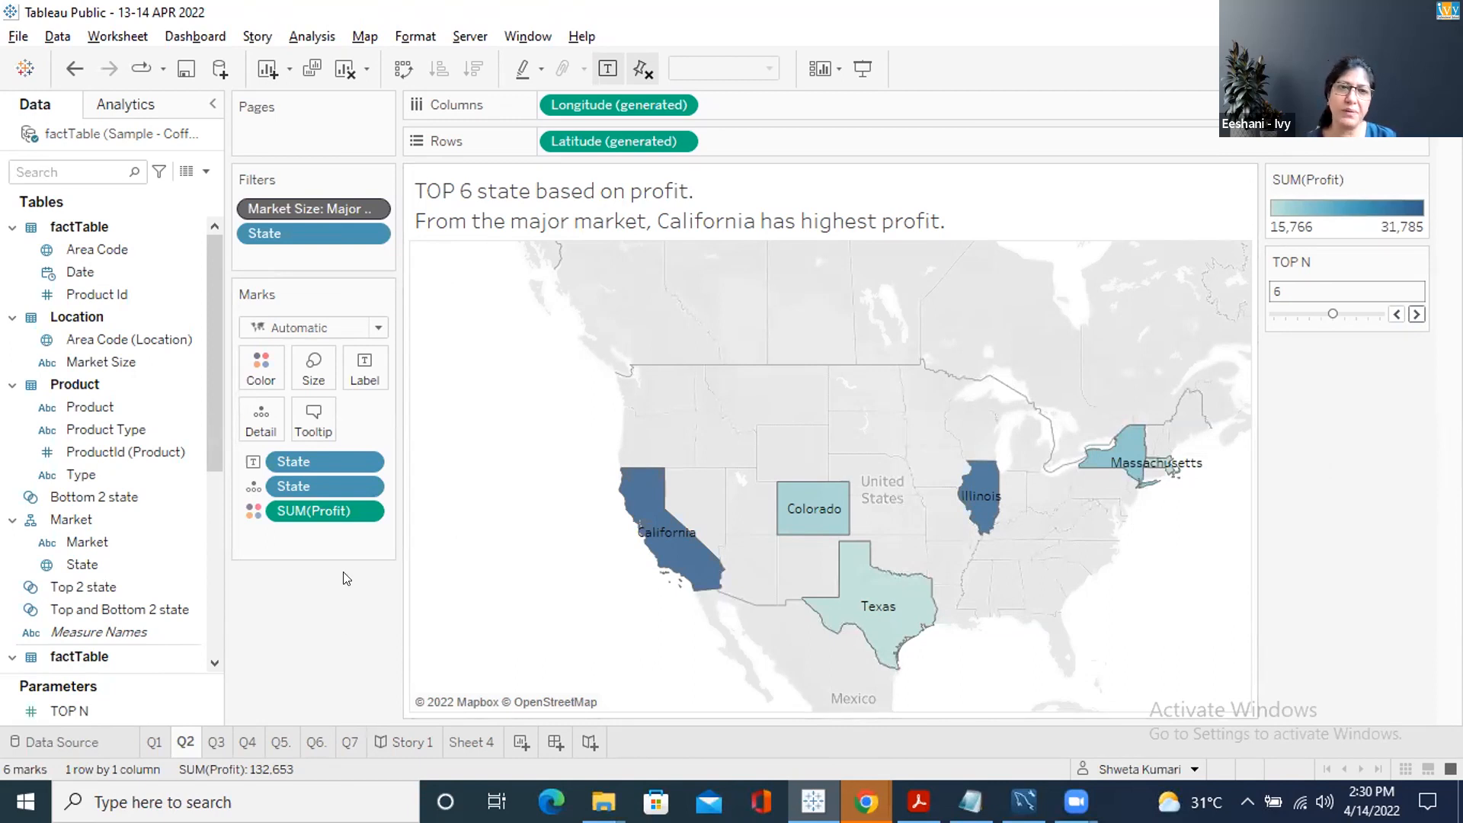
# Remove Market Size from context and raise Top N to 9, adding Ohio and Florida
pyautogui.rightClick(275, 200)
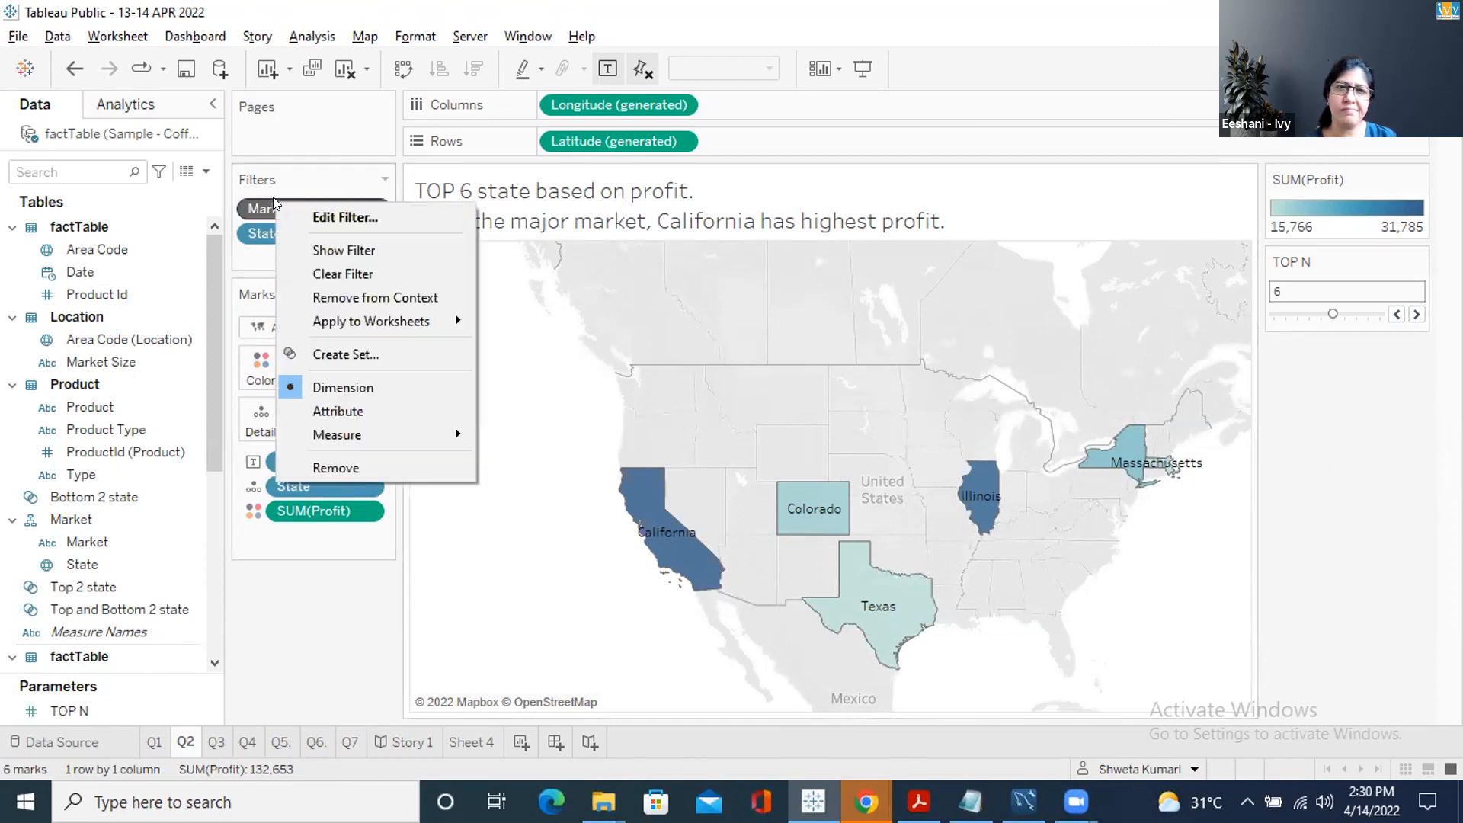
pyautogui.click(343, 297)
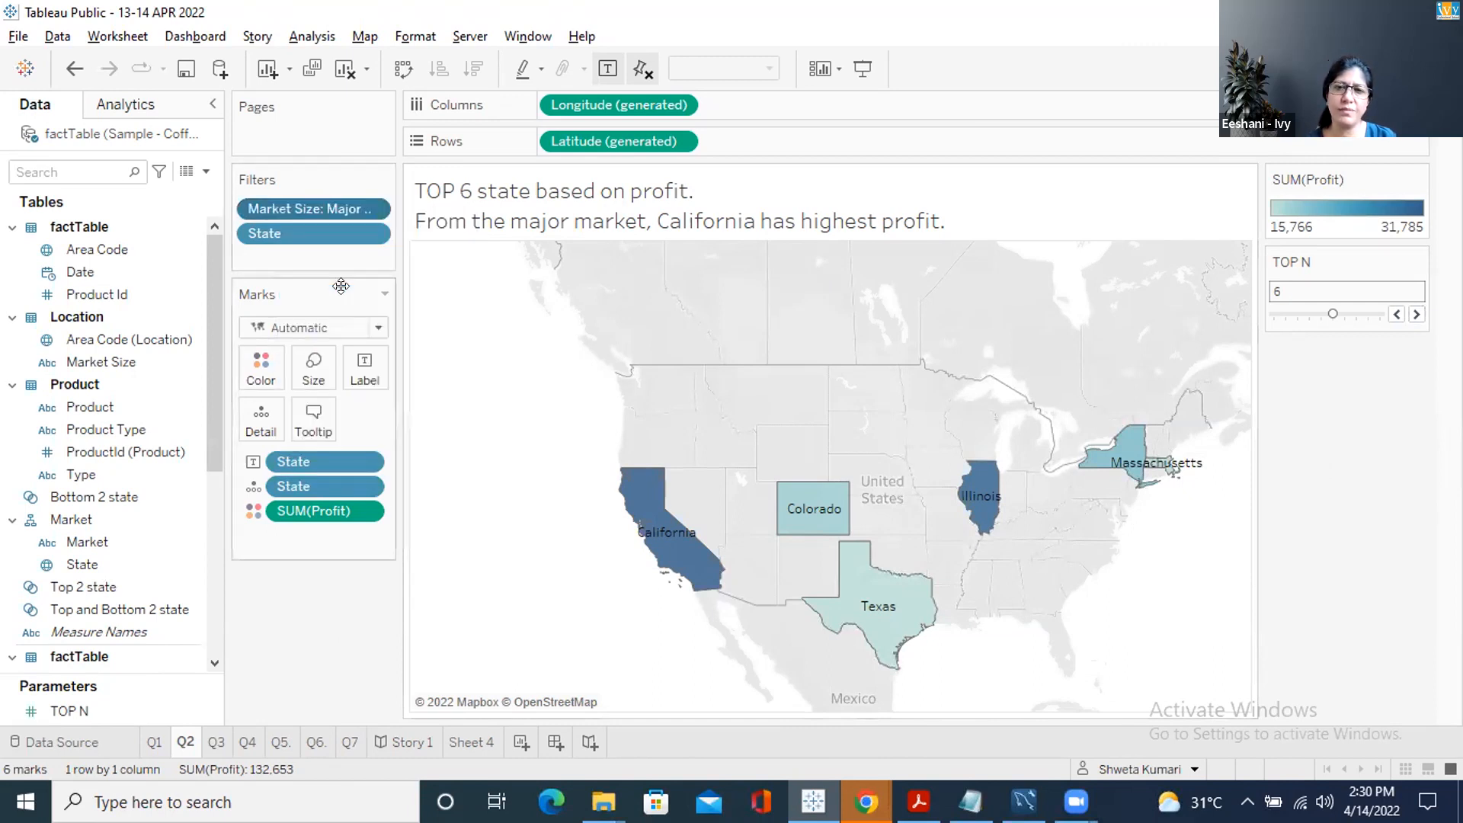
pyautogui.click(1397, 314)
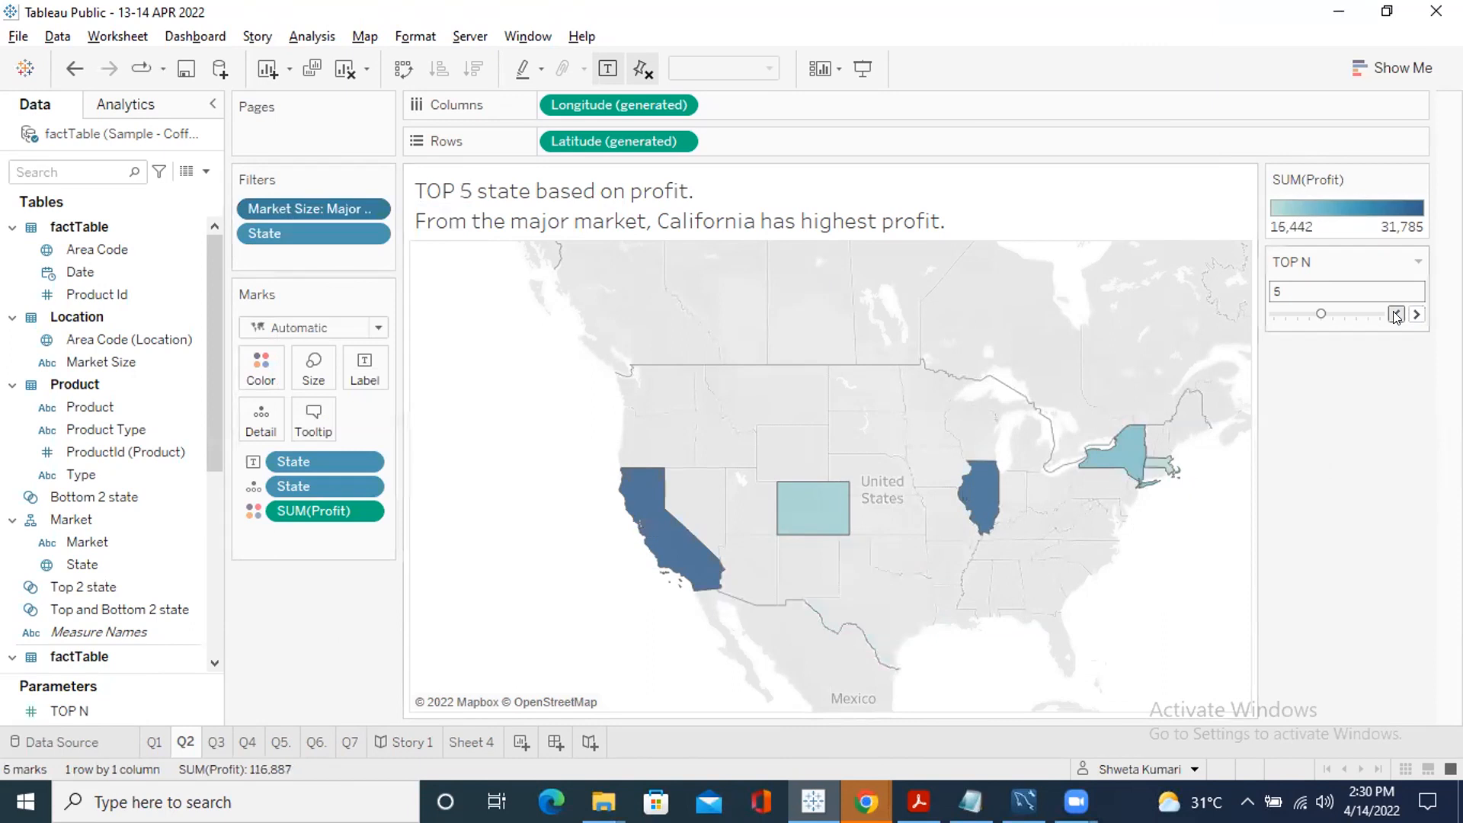
pyautogui.click(1416, 315)
pyautogui.click(1416, 315)
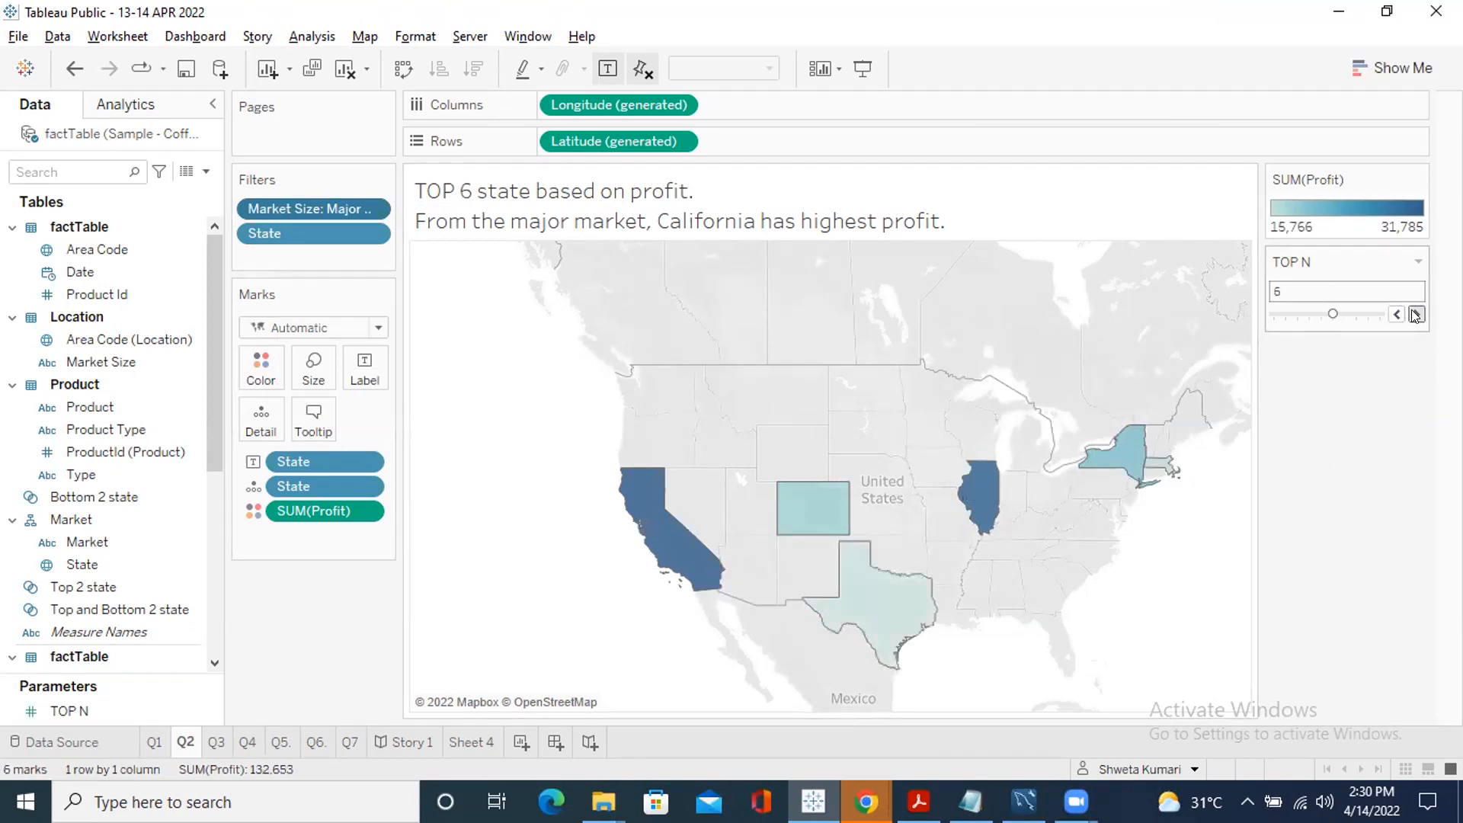
pyautogui.click(1417, 315)
pyautogui.click(1416, 314)
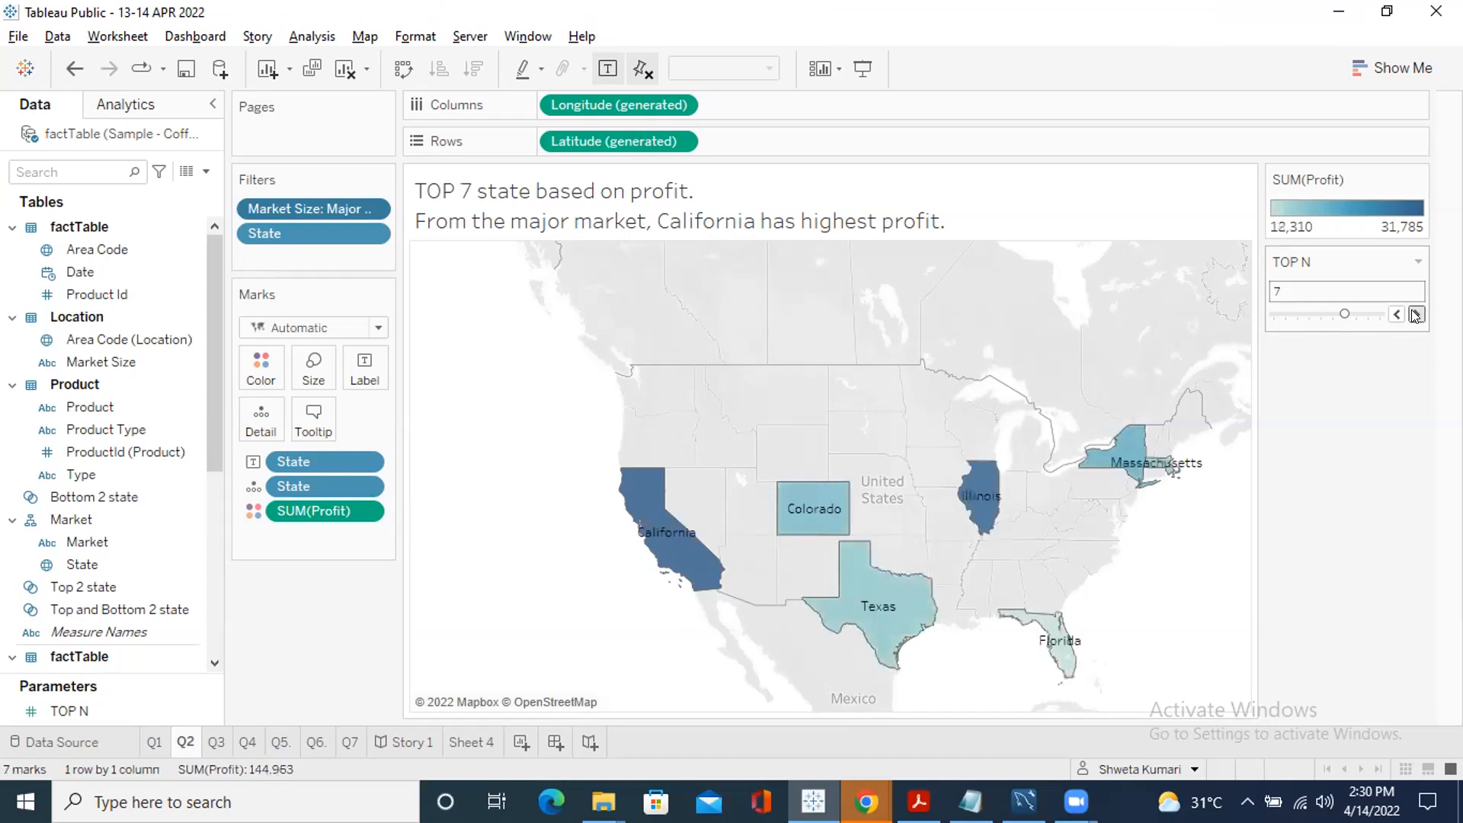
pyautogui.click(1416, 314)
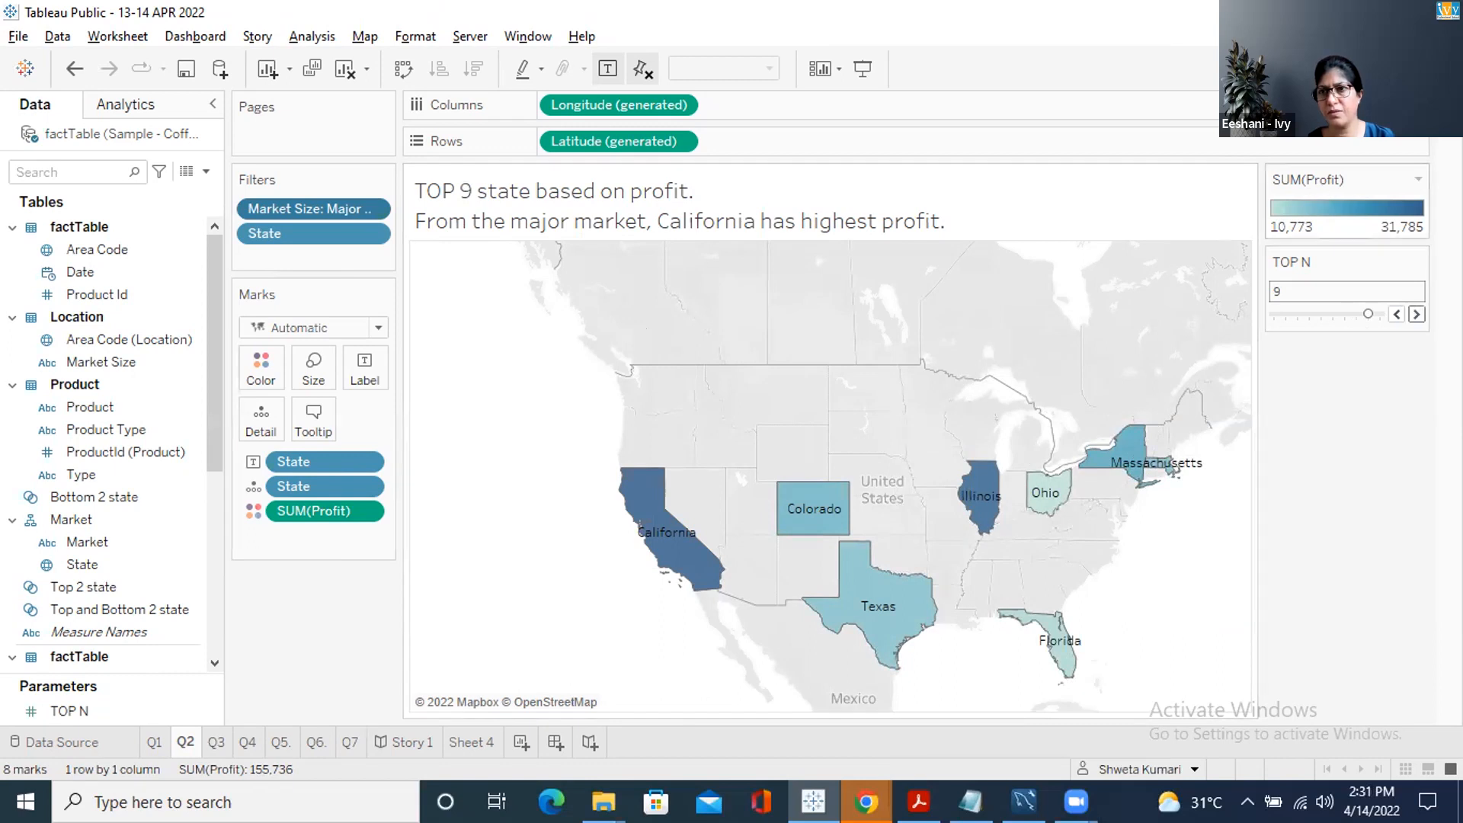
pyautogui.click(1408, 68)
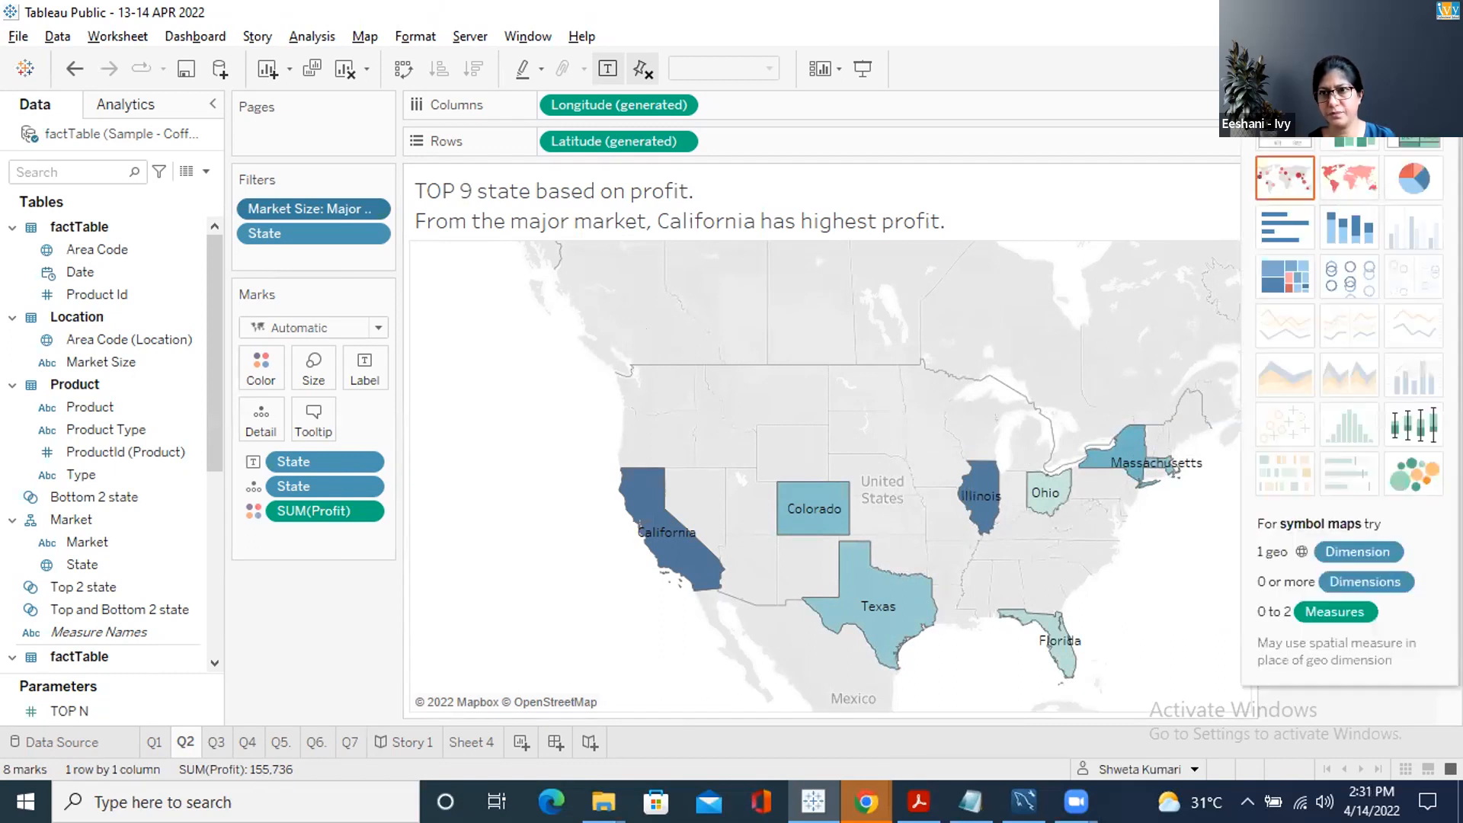
# Show the state profit view as a text table and close Show Me to reveal the TOP N control
pyautogui.click(1285, 126)
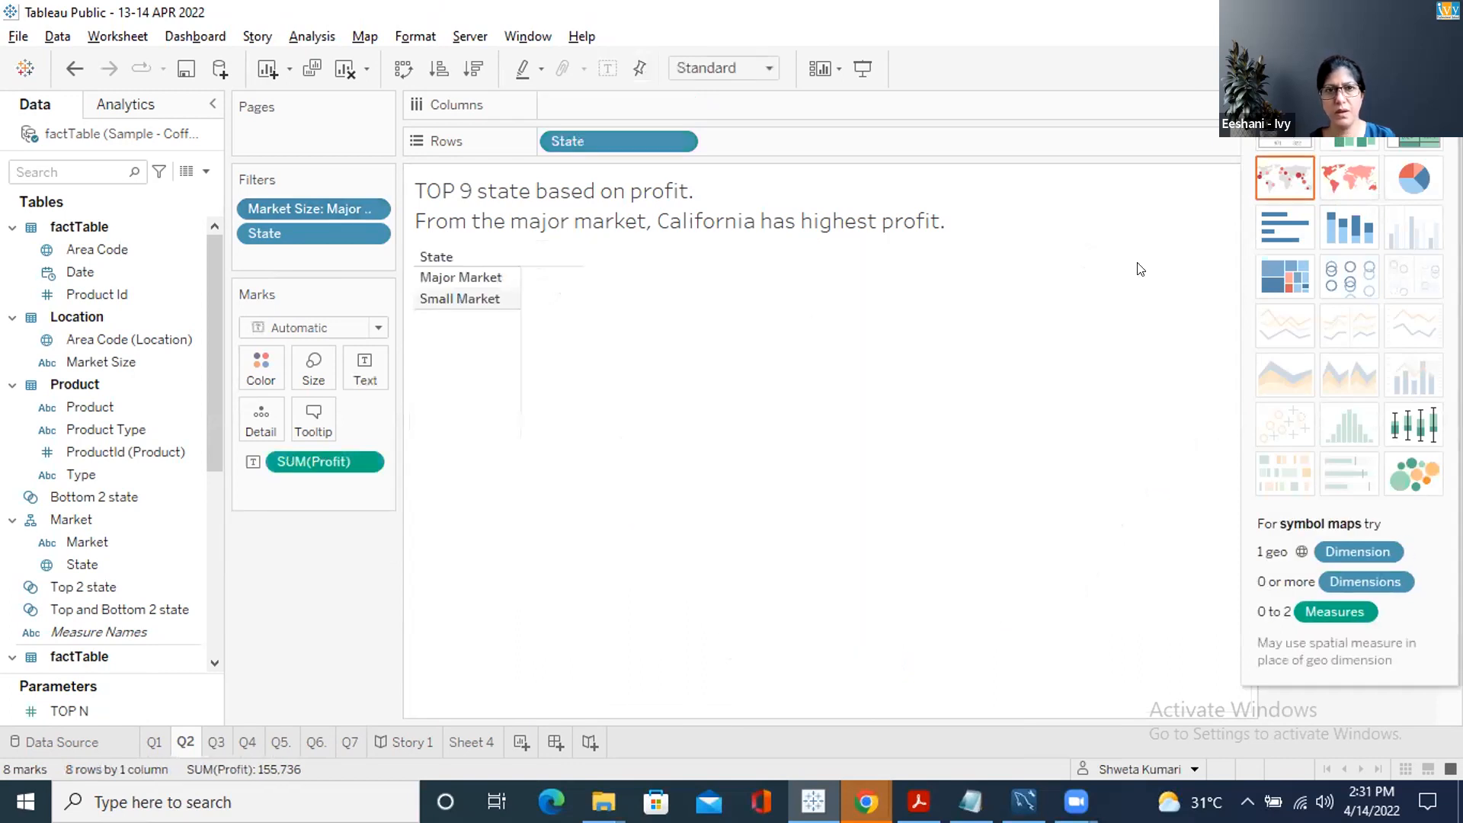
pyautogui.click(1278, 126)
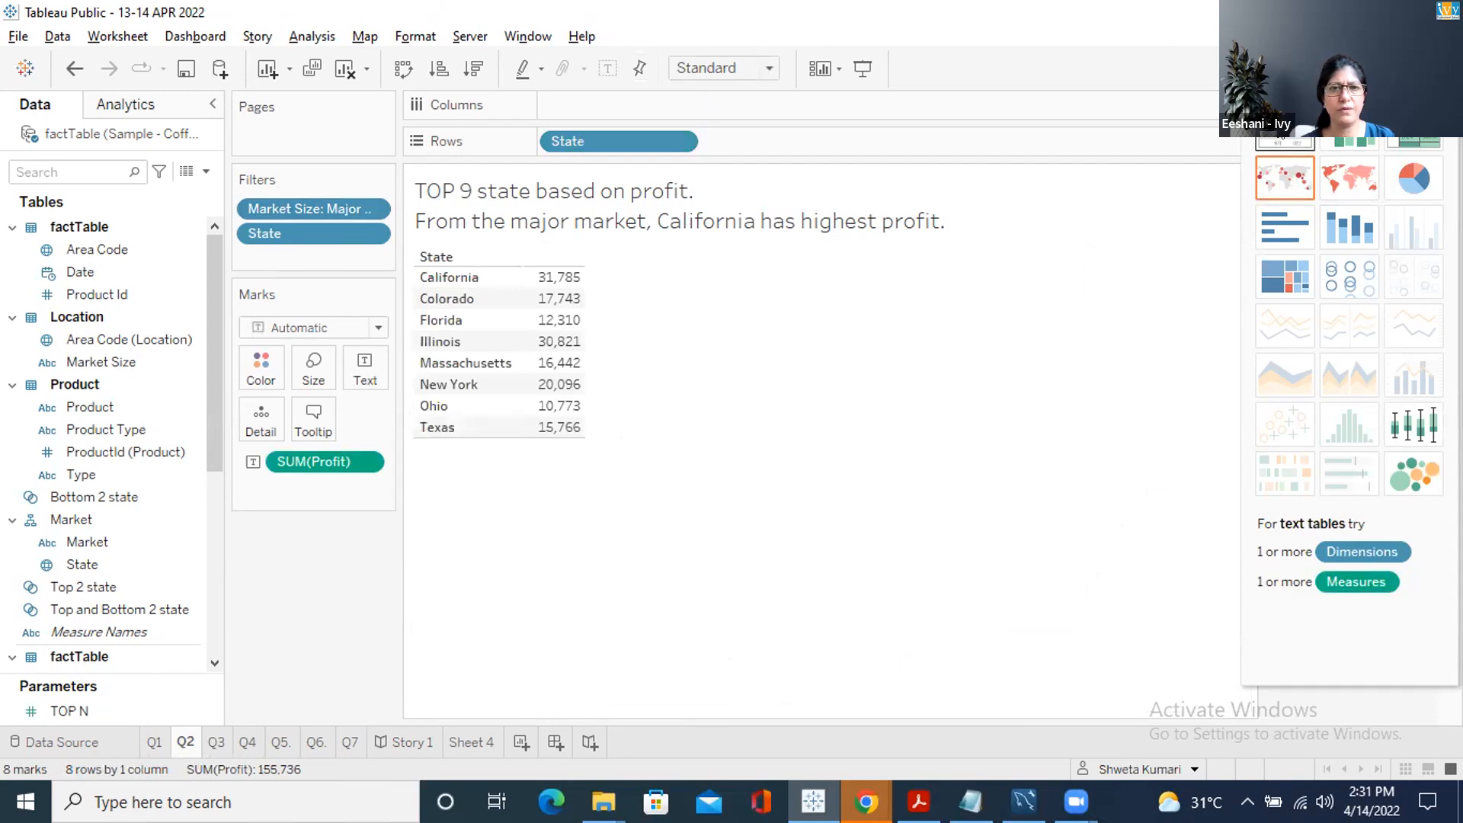
pyautogui.click(1393, 69)
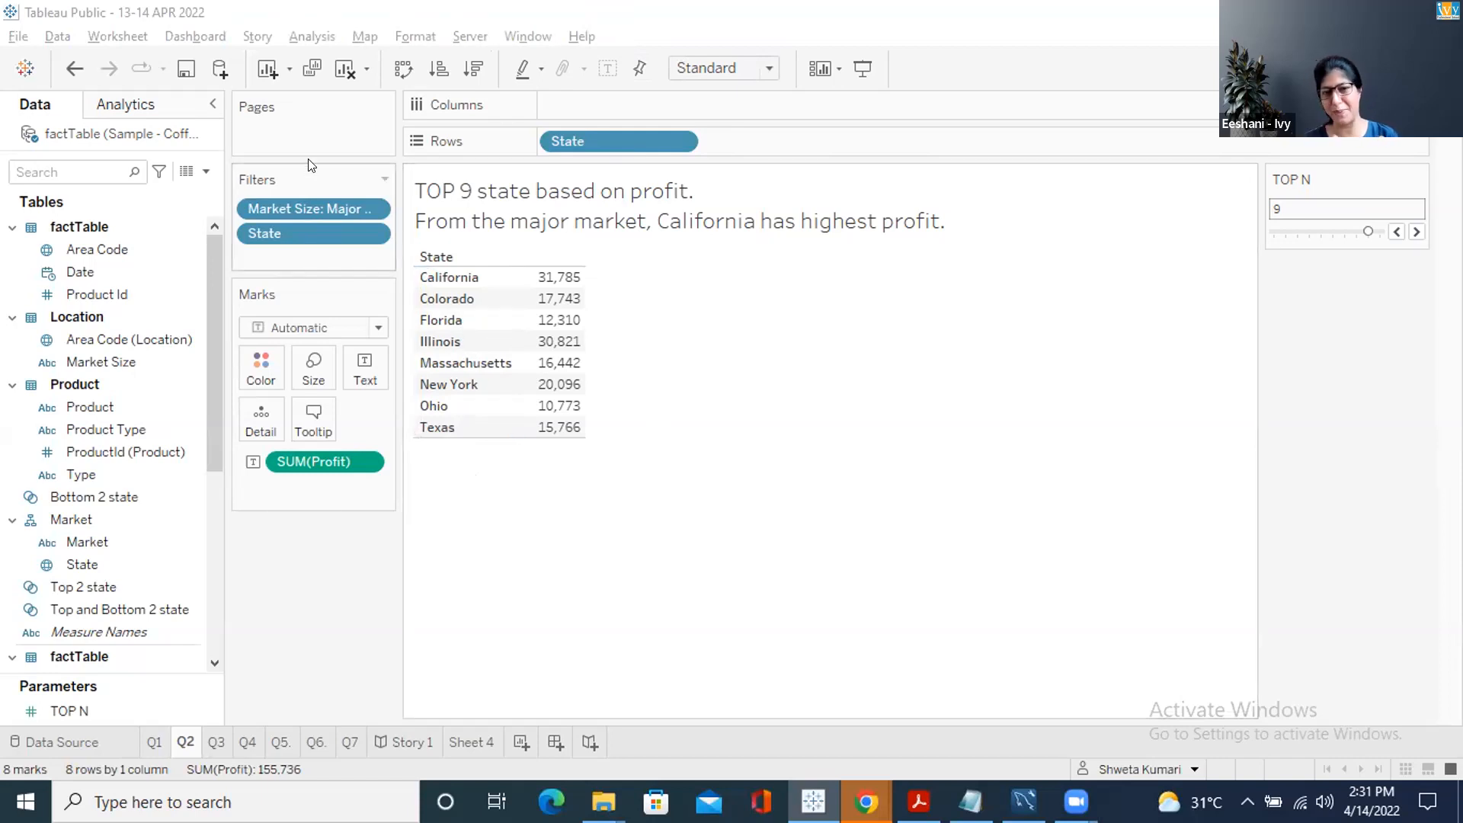
# Toggle Market Size into and out of context and lower TOP N from 9 to 8
pyautogui.rightClick(311, 198)
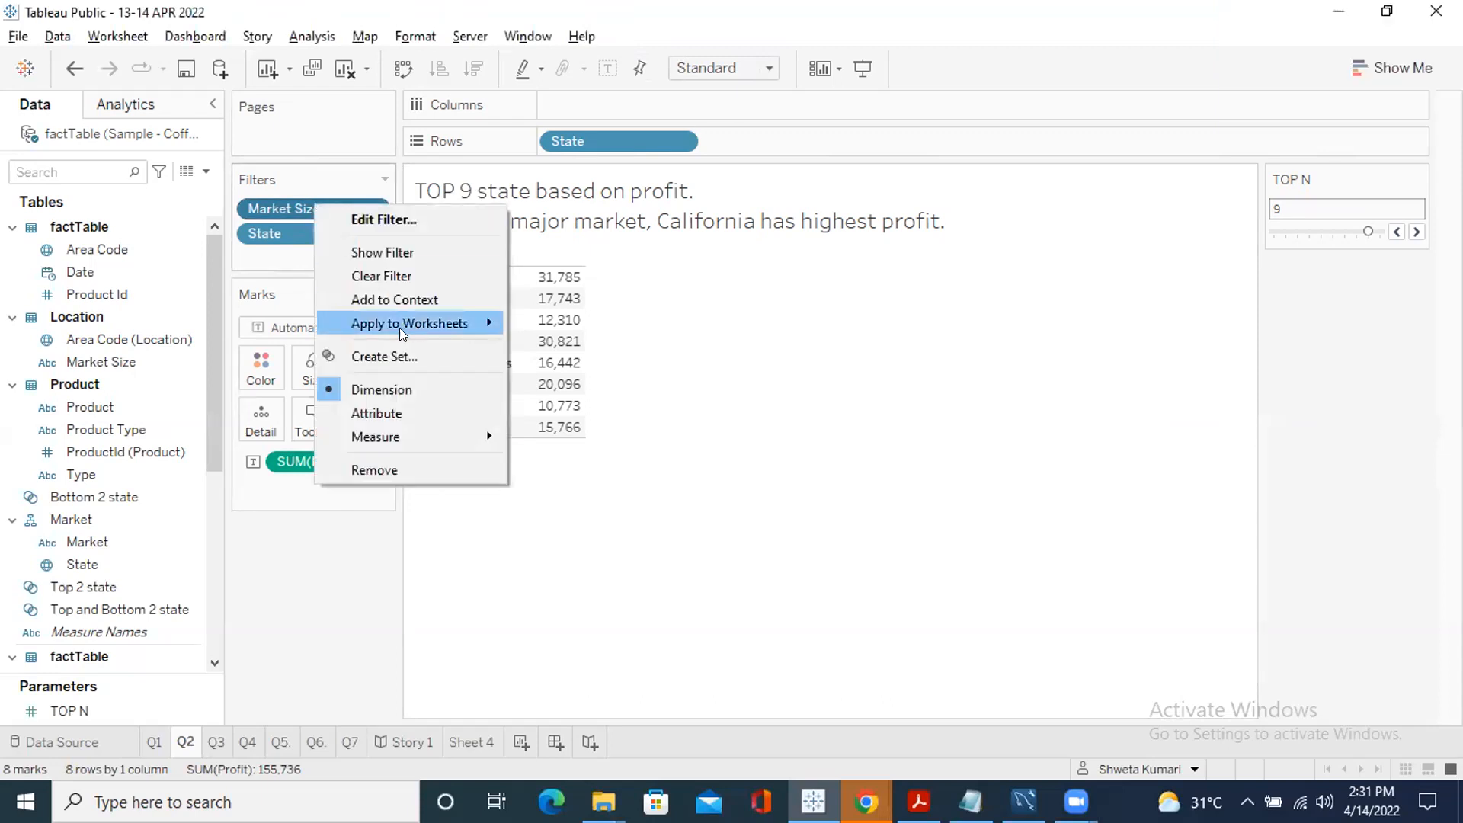
pyautogui.click(388, 300)
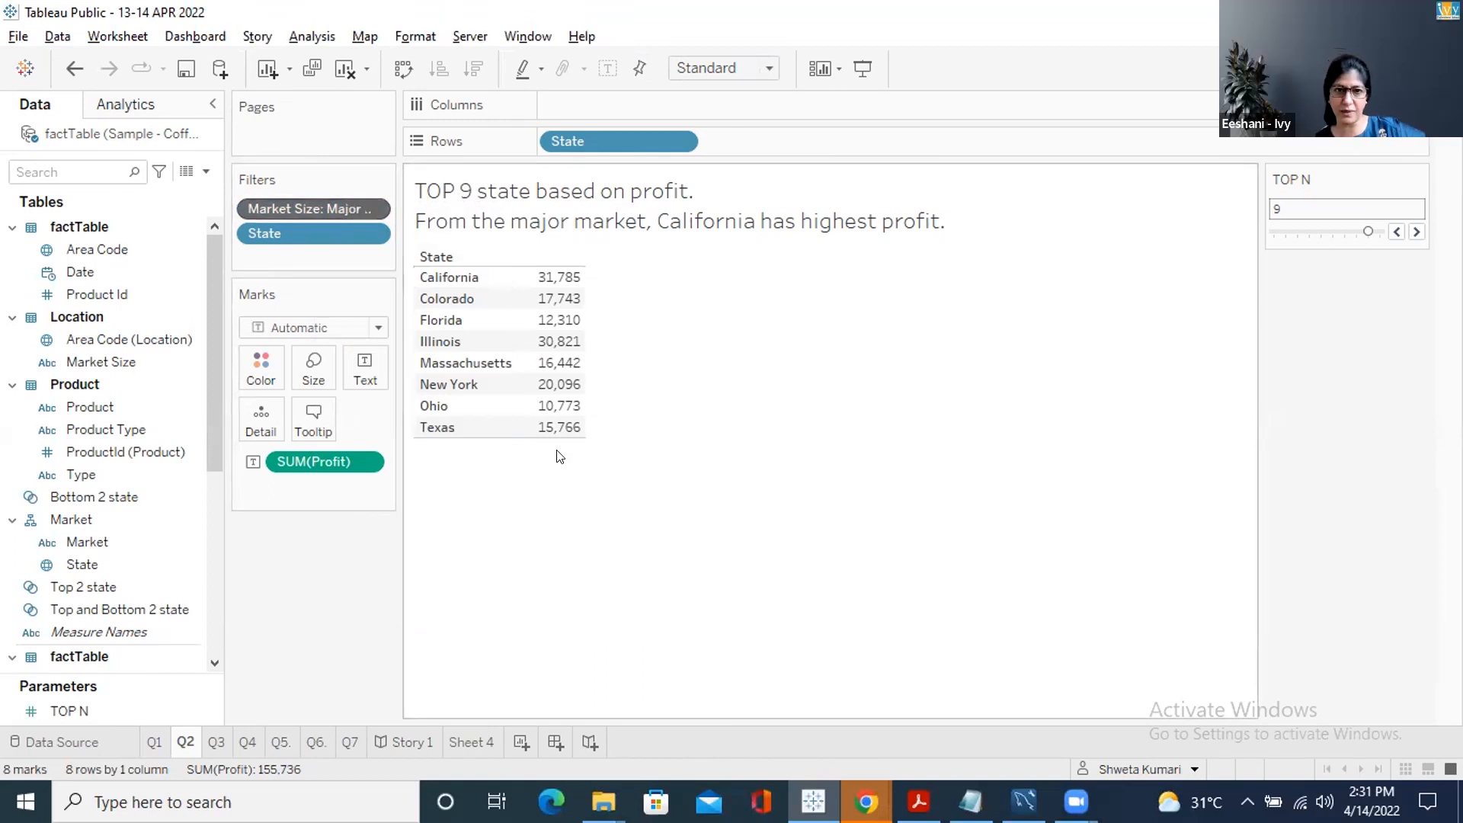
pyautogui.click(1397, 233)
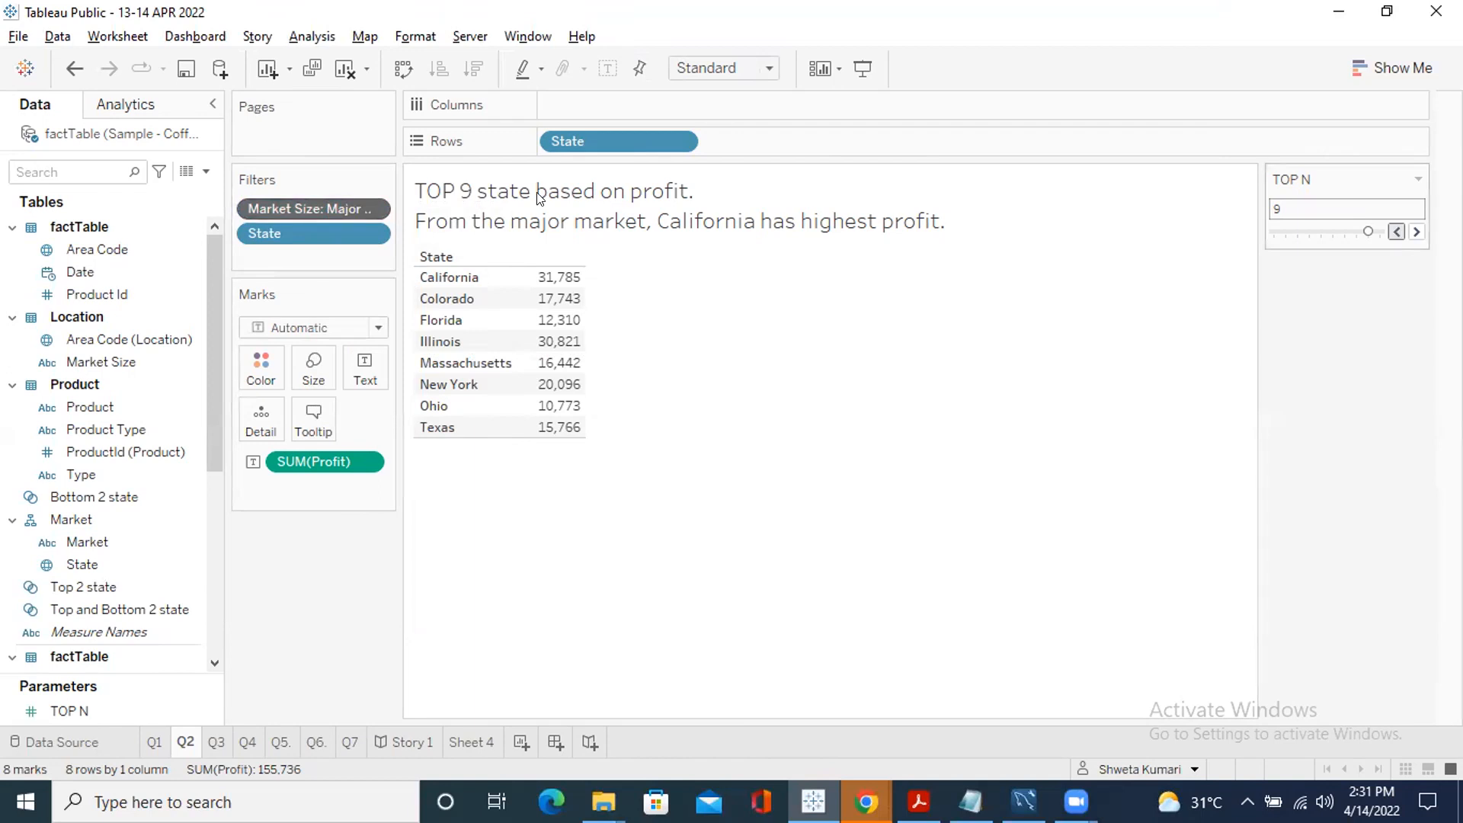
pyautogui.rightClick(282, 198)
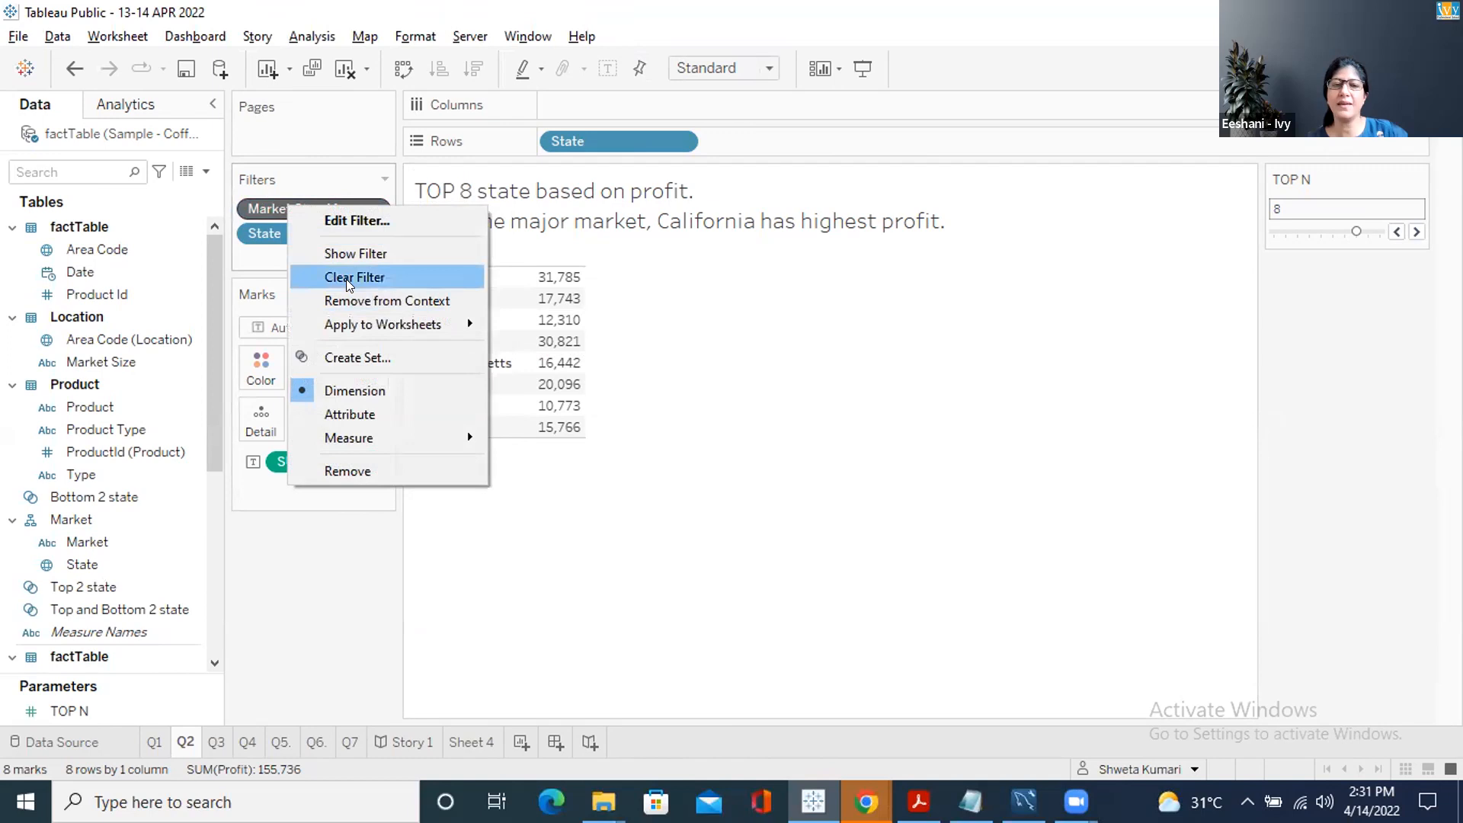
pyautogui.click(347, 300)
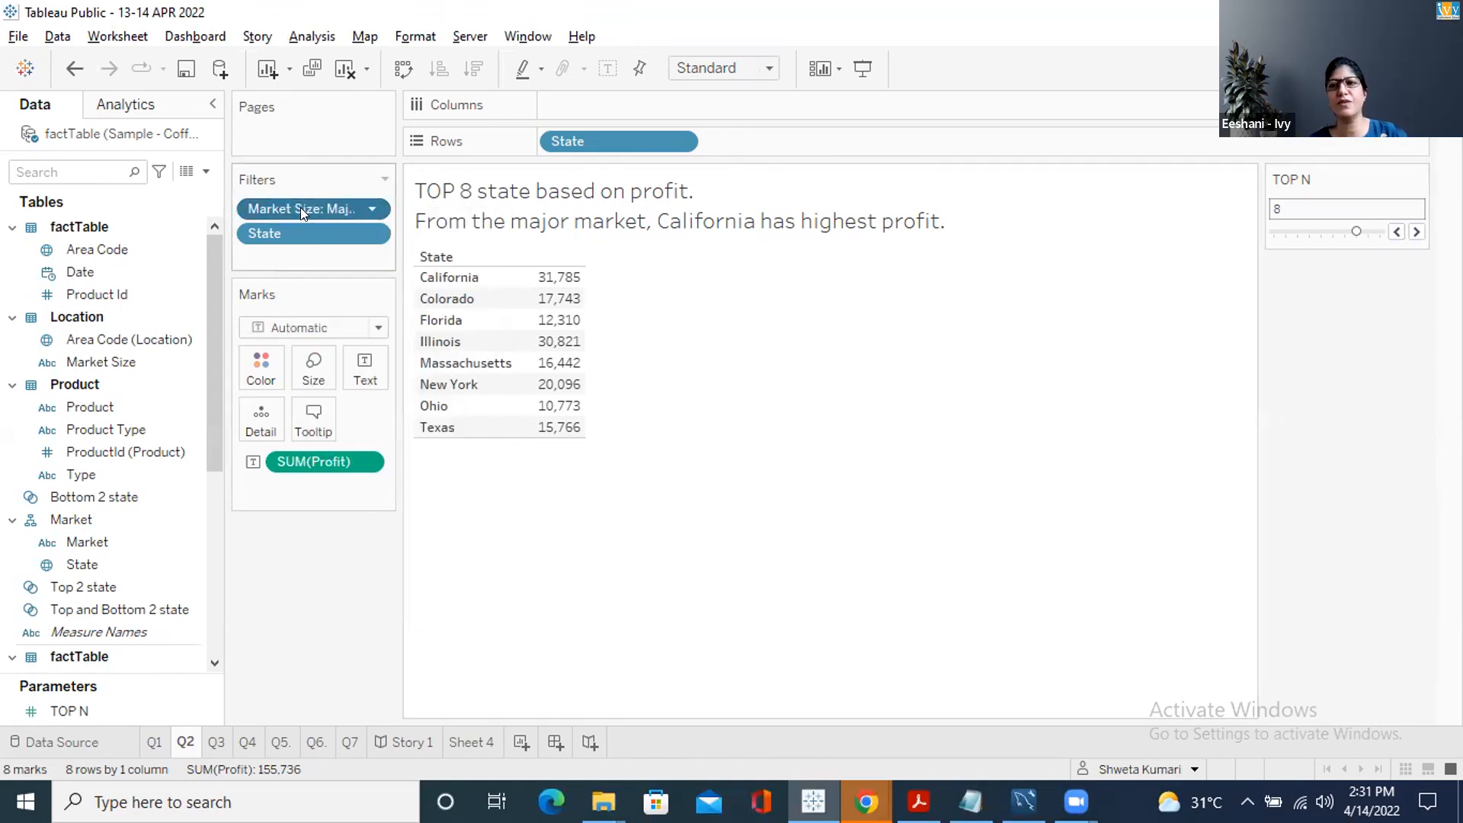
# Edit the Market Size filter to keep both Major and Small Market, then review its settings
pyautogui.click(371, 211)
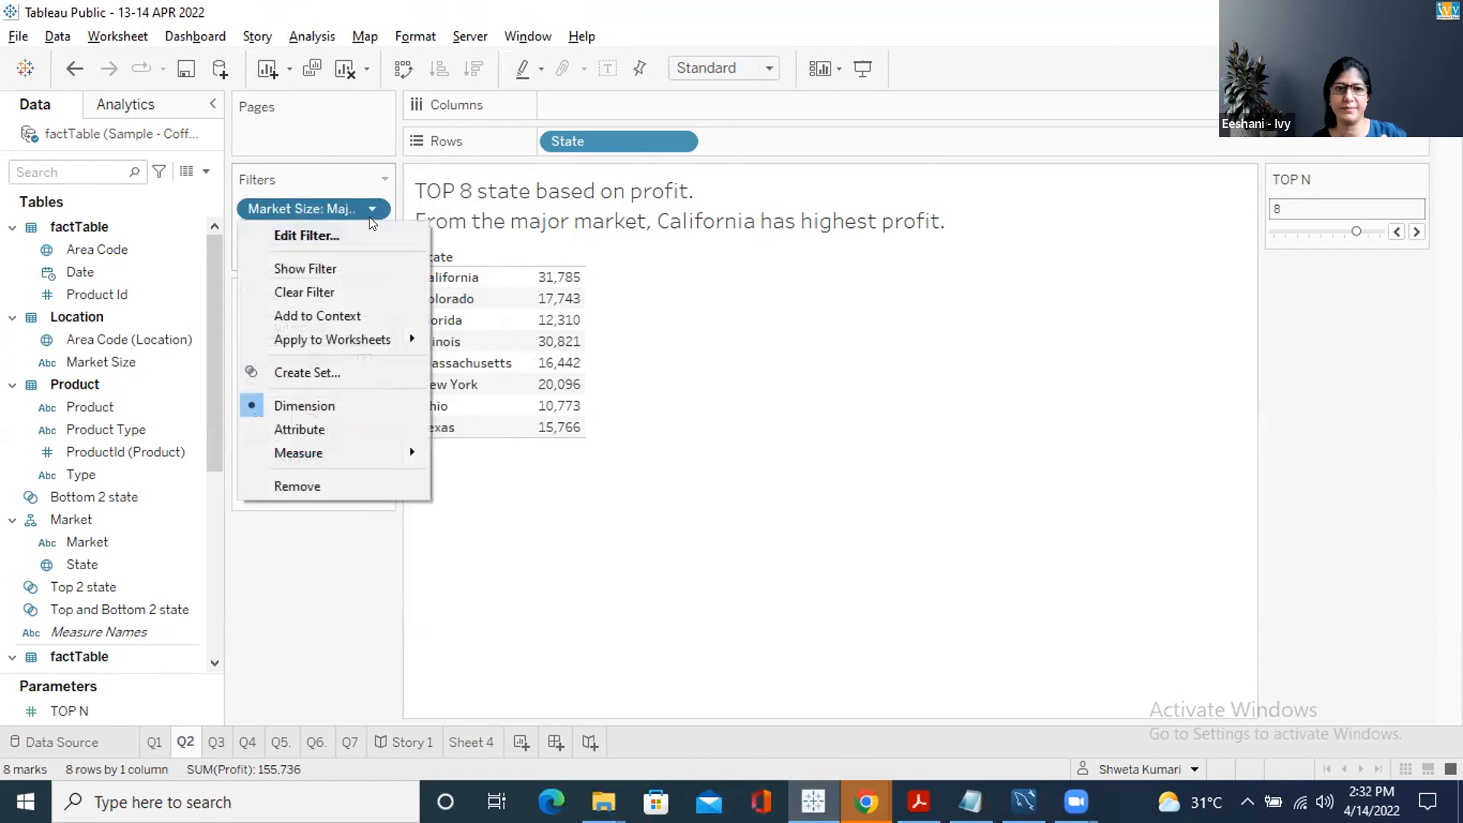
pyautogui.click(342, 233)
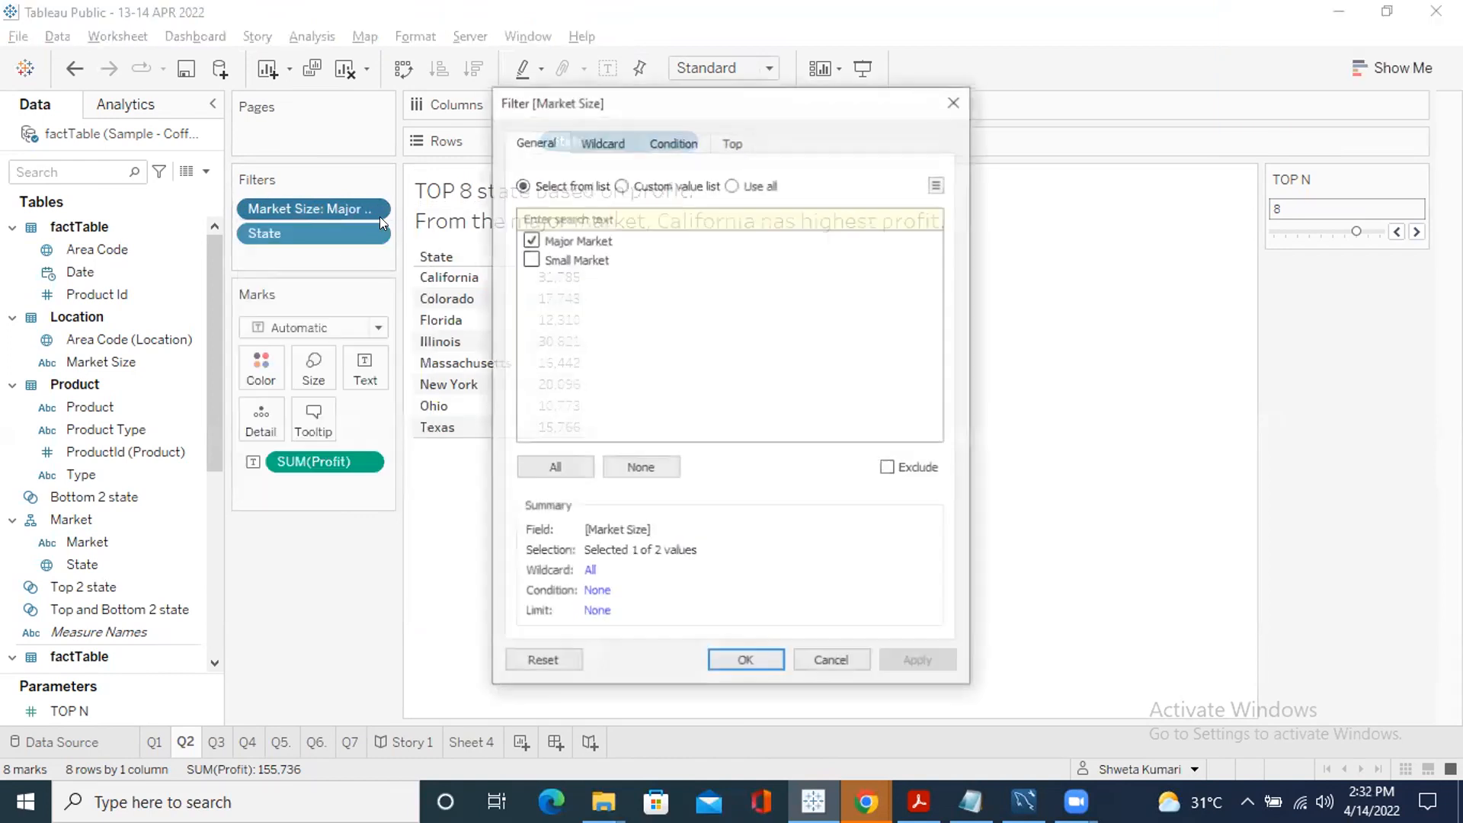
pyautogui.click(531, 259)
pyautogui.click(552, 465)
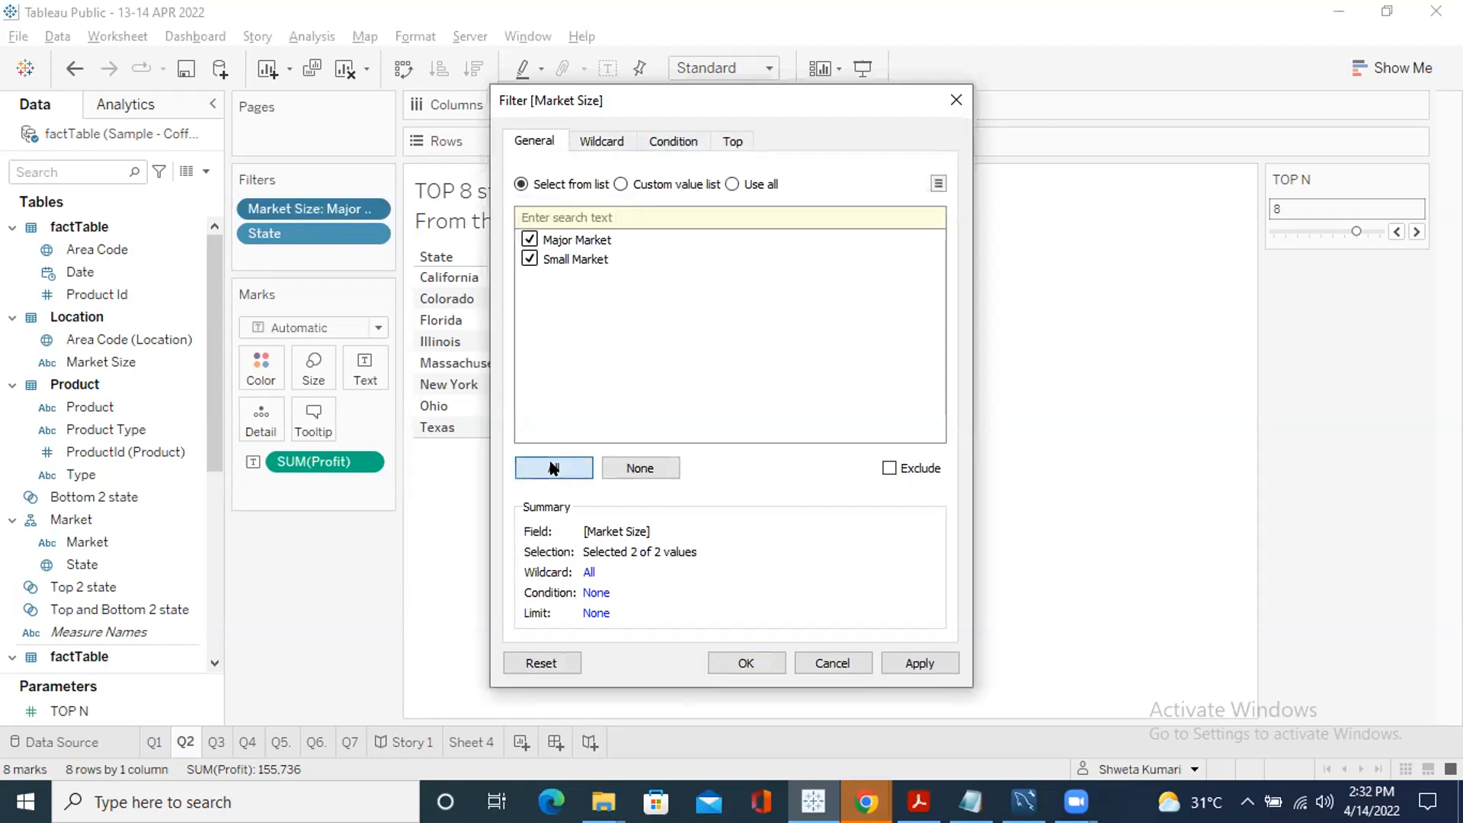
pyautogui.click(732, 663)
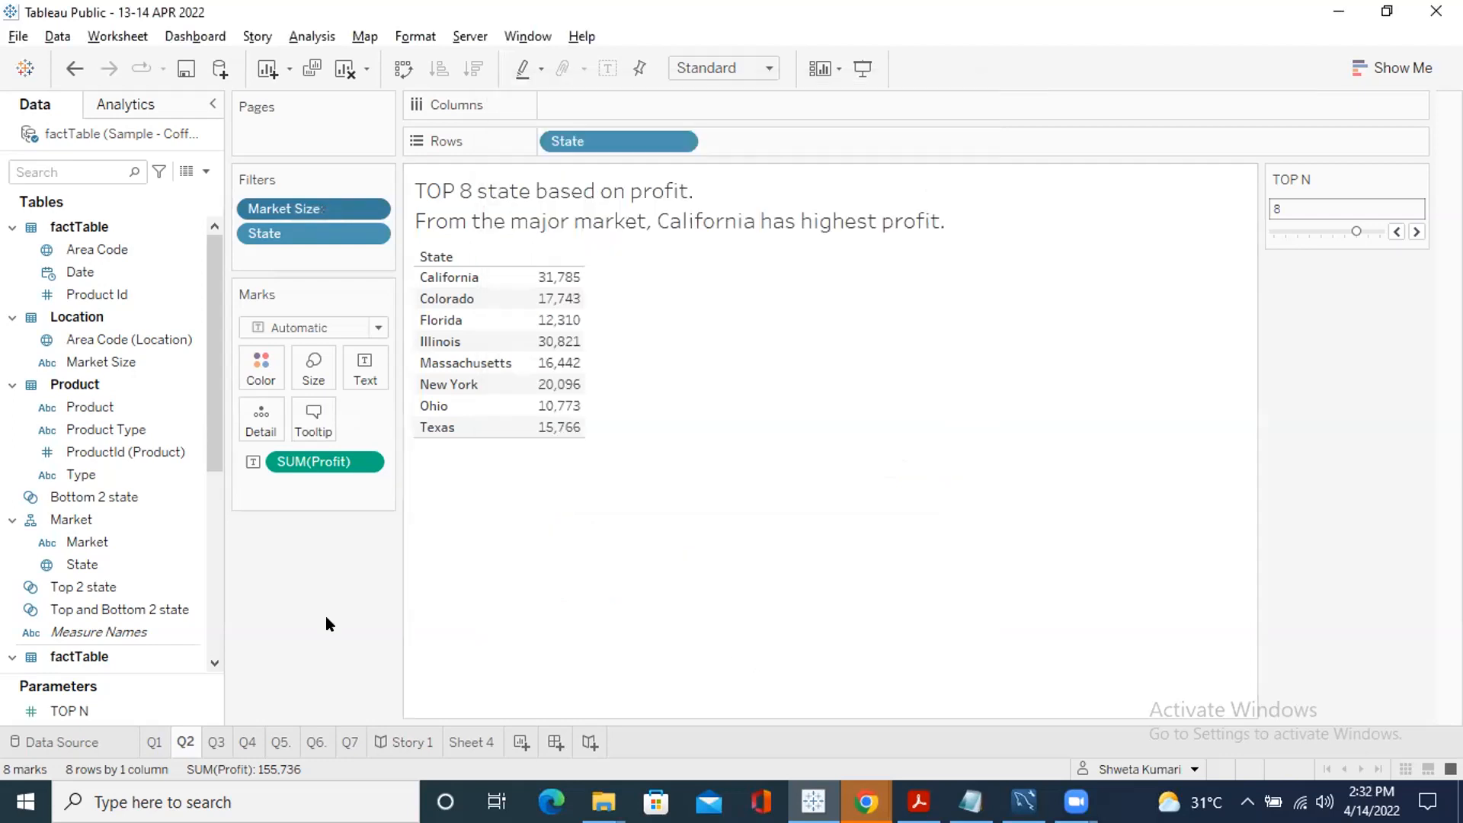
pyautogui.click(367, 209)
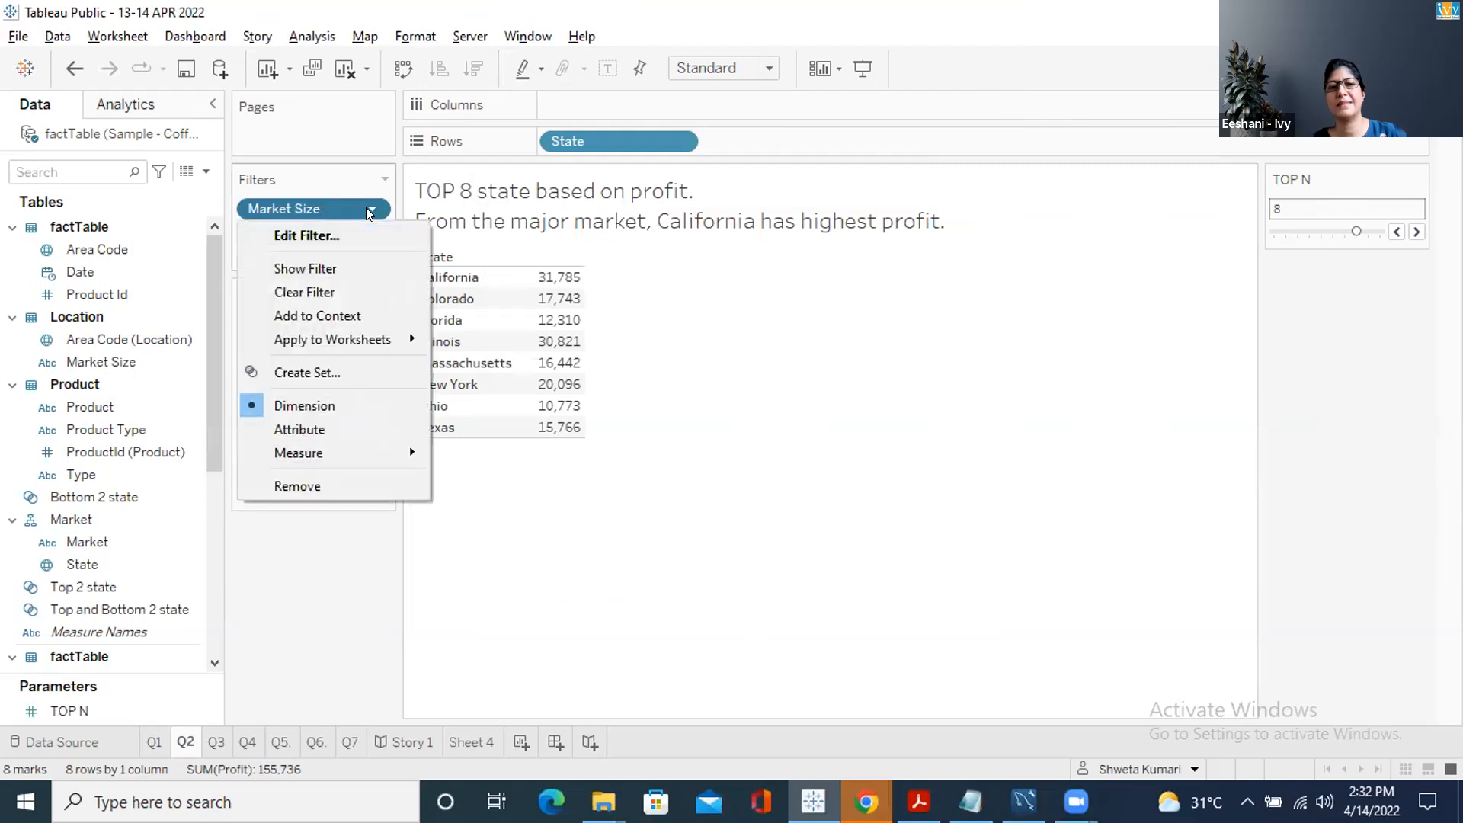
pyautogui.click(347, 228)
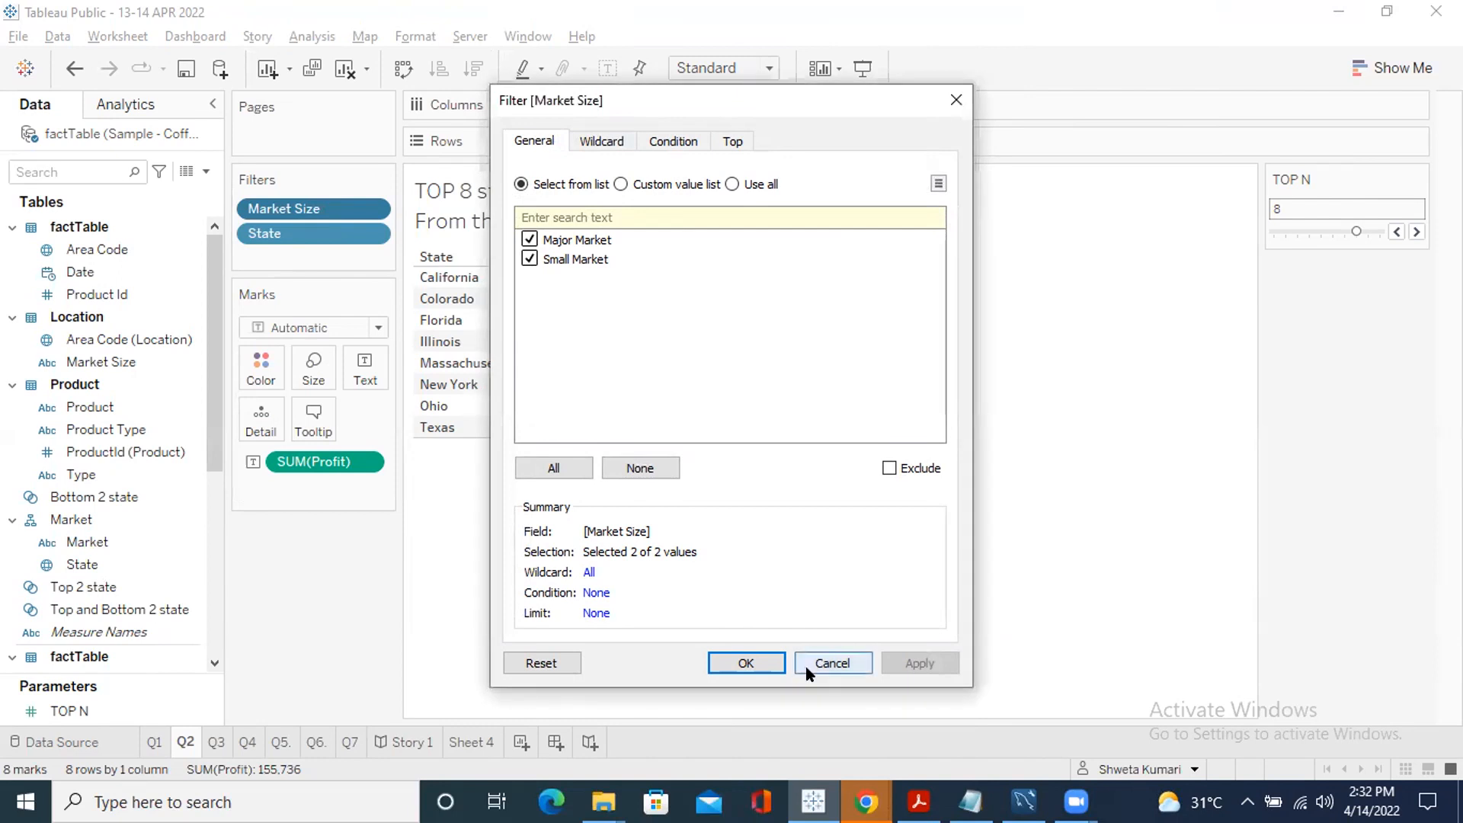
pyautogui.click(831, 663)
# Turn the table into a filled map, make Market Size a context filter, and label states by name
pyautogui.click(1379, 63)
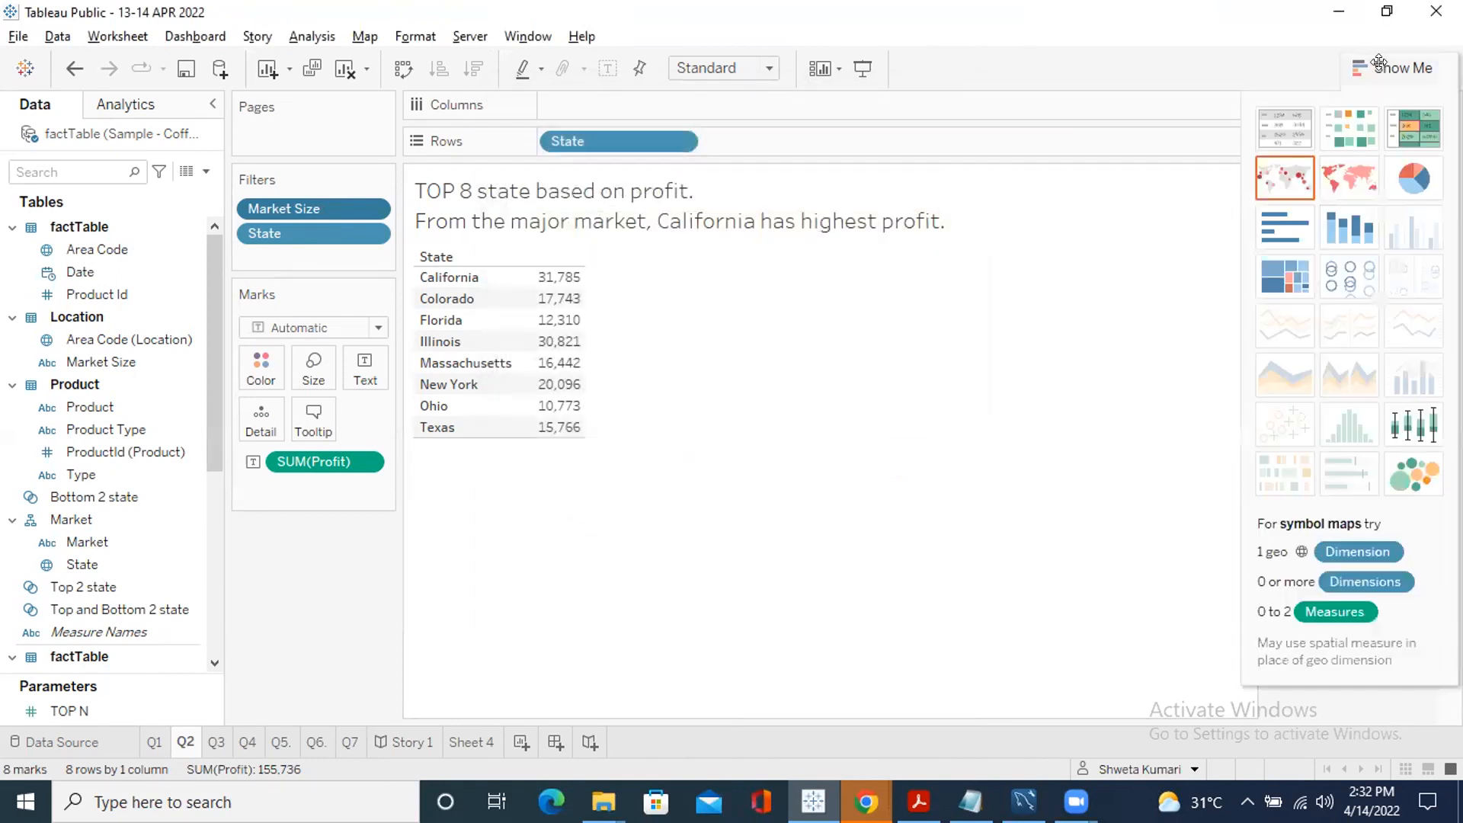
pyautogui.click(1343, 196)
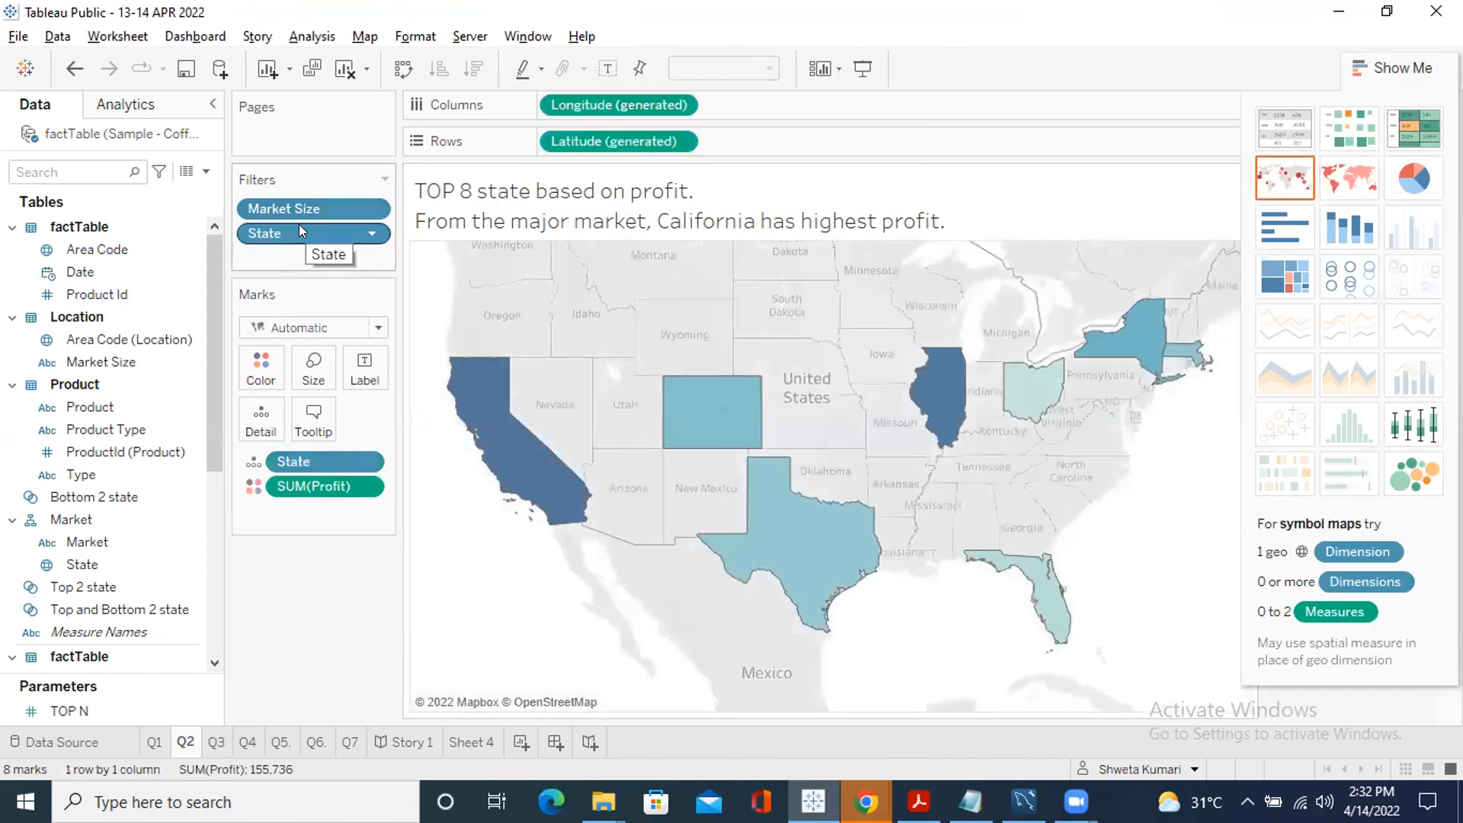
pyautogui.rightClick(279, 208)
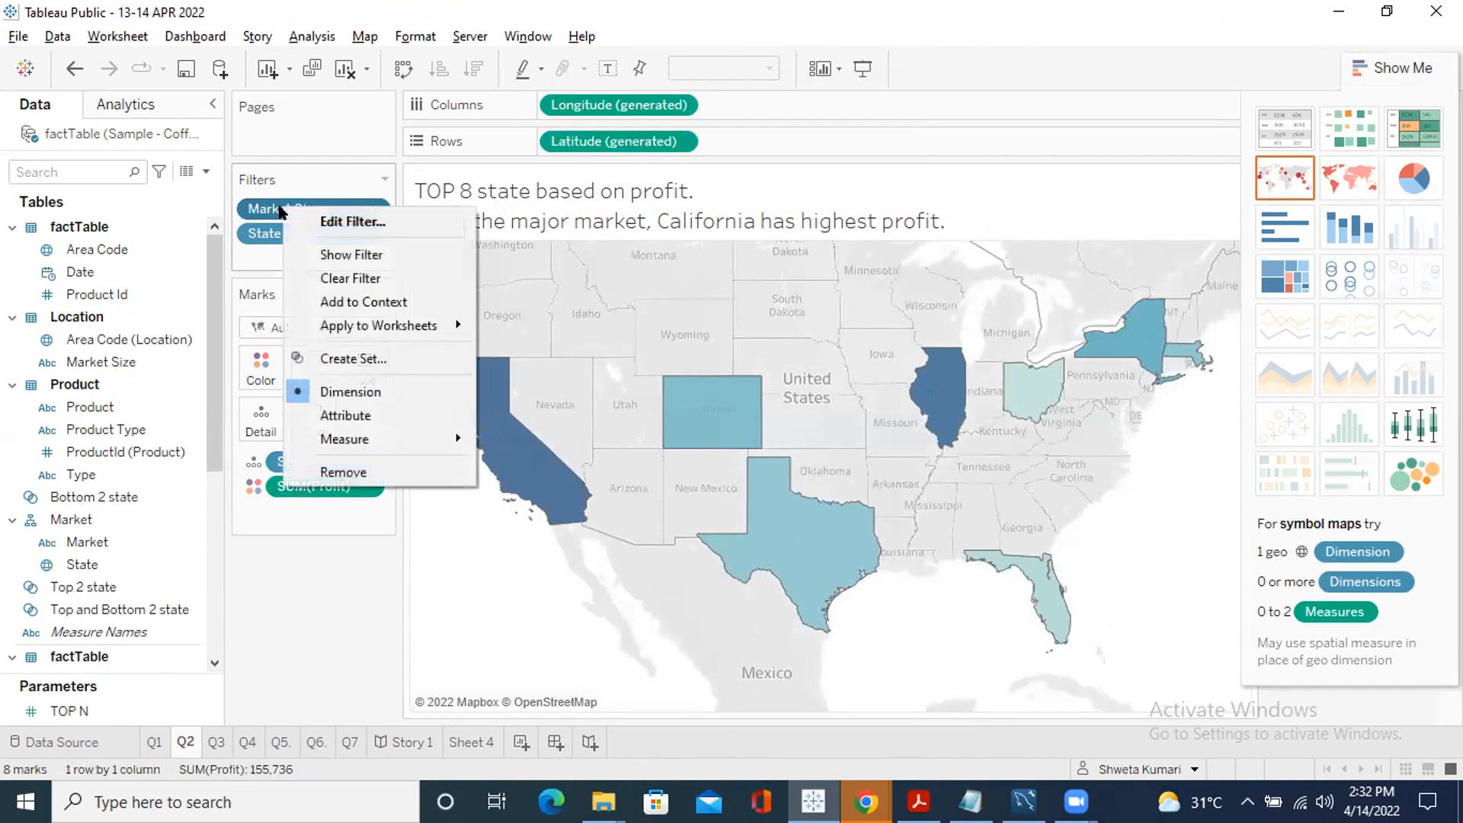
pyautogui.click(380, 299)
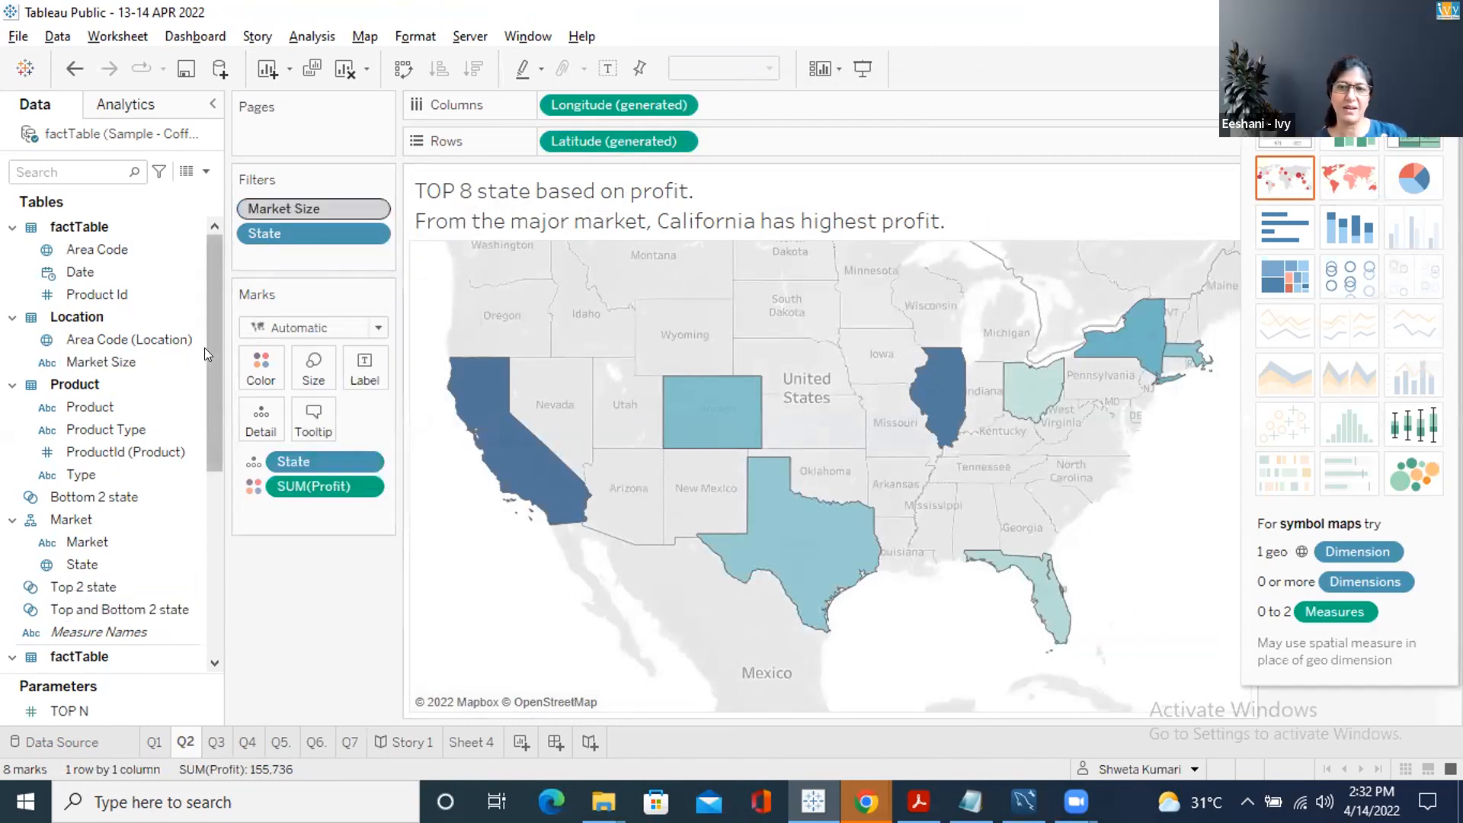
pyautogui.moveTo(86, 572); pyautogui.dragTo(359, 372)
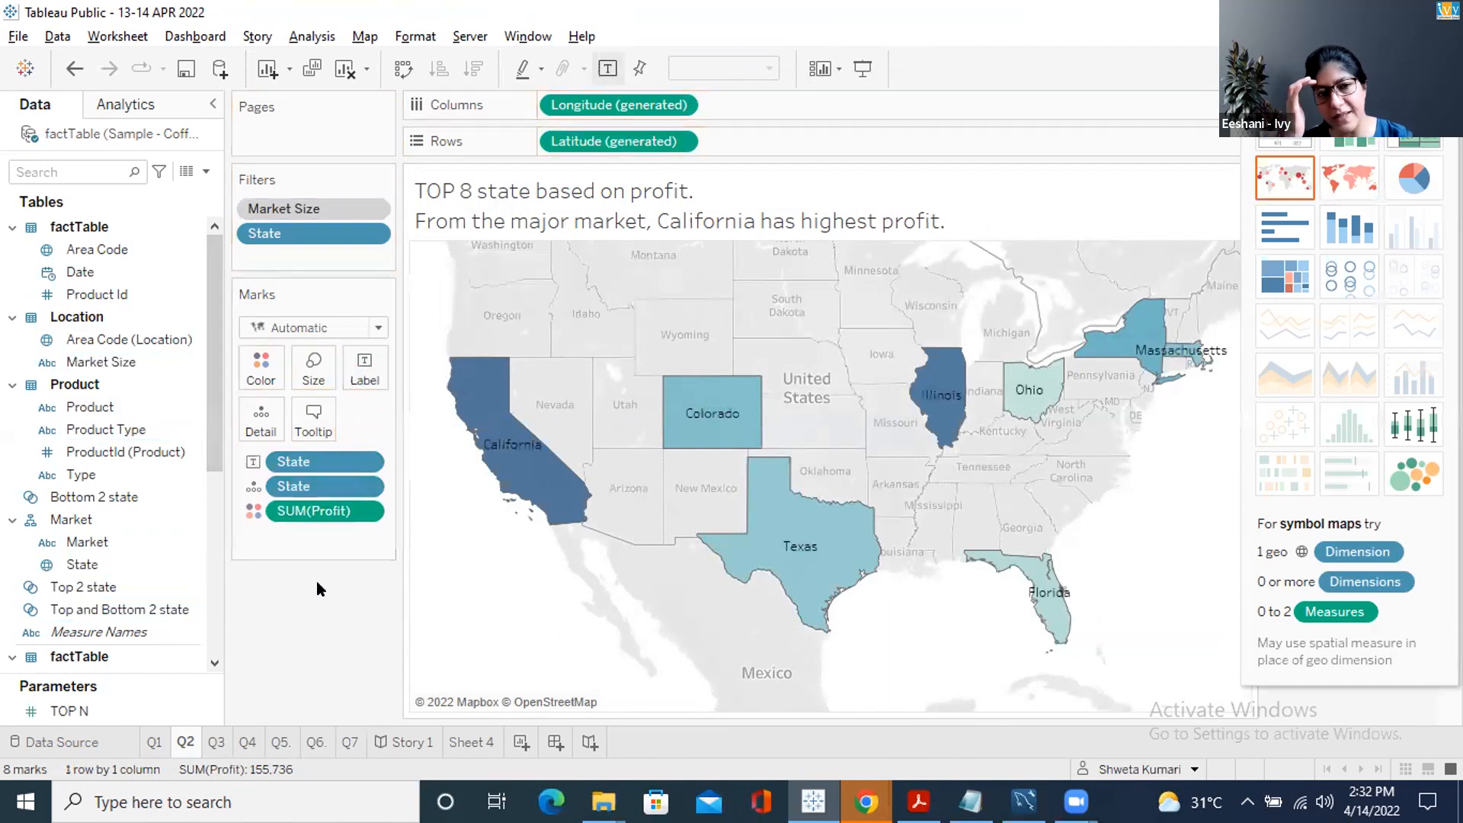
# Lower TOP N from 8 to 4 to map only the top four profit states
pyautogui.click(1412, 69)
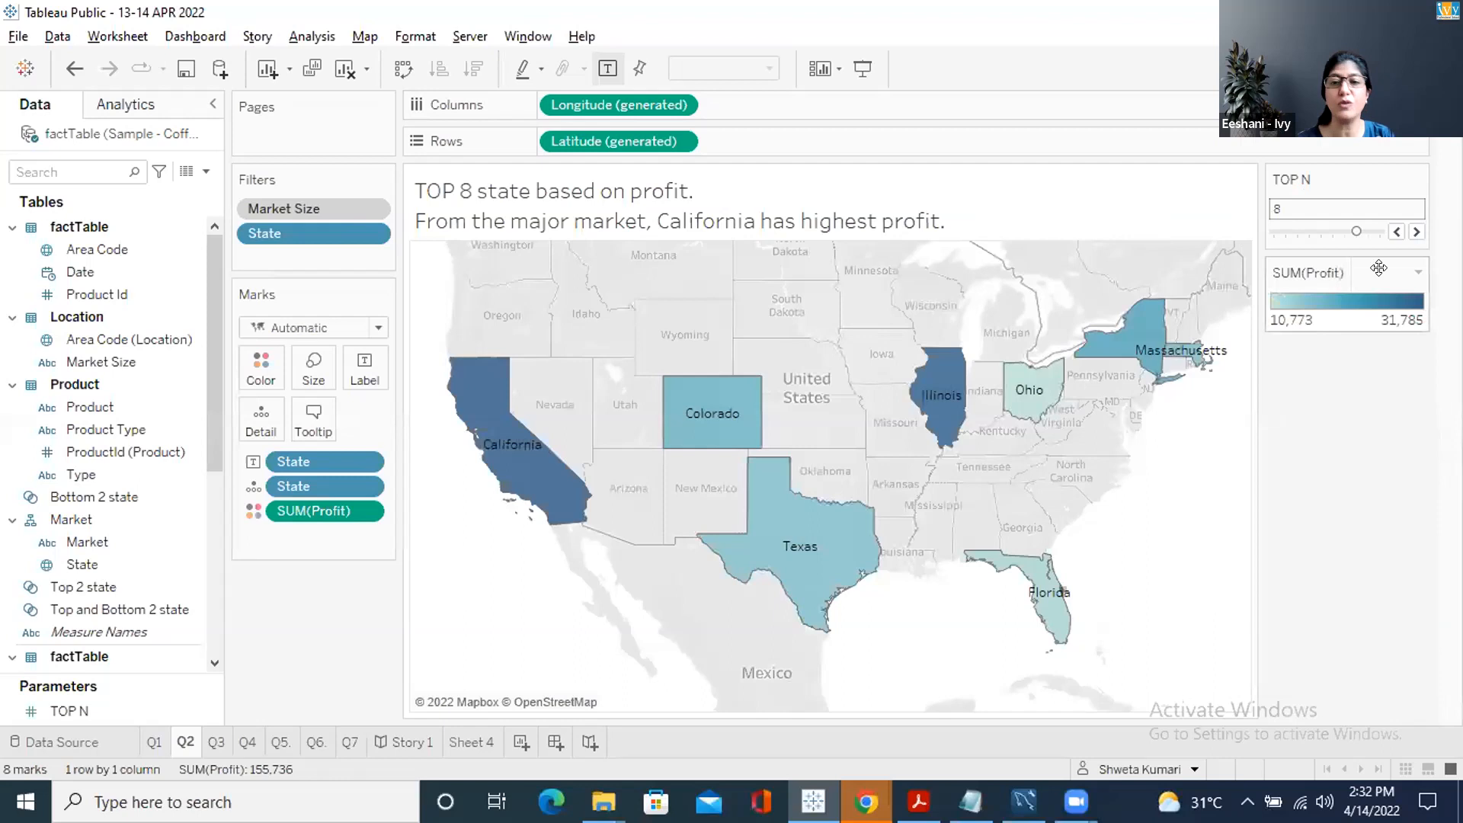
pyautogui.click(1396, 232)
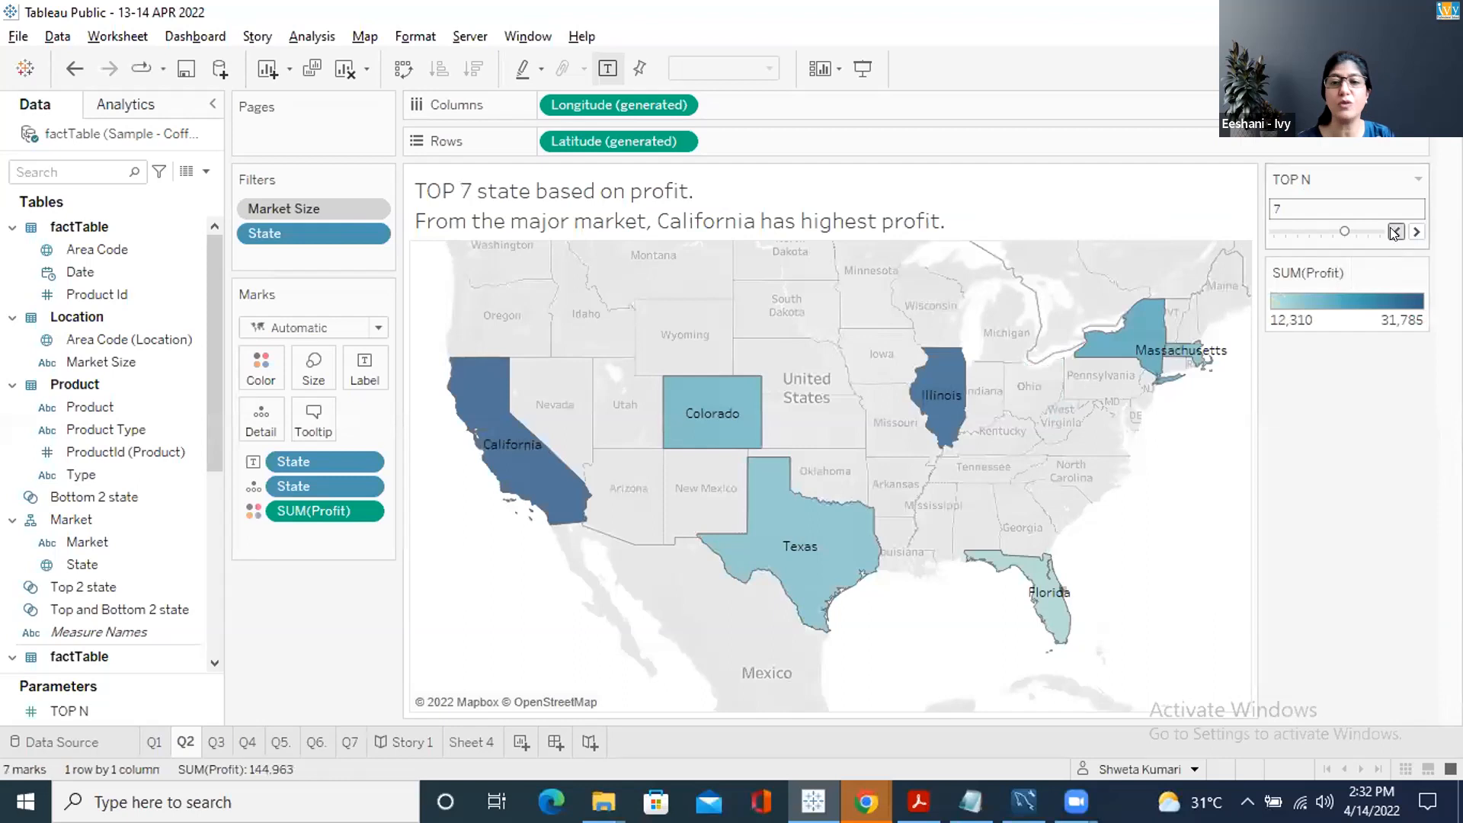
pyautogui.click(1396, 232)
pyautogui.click(1396, 232)
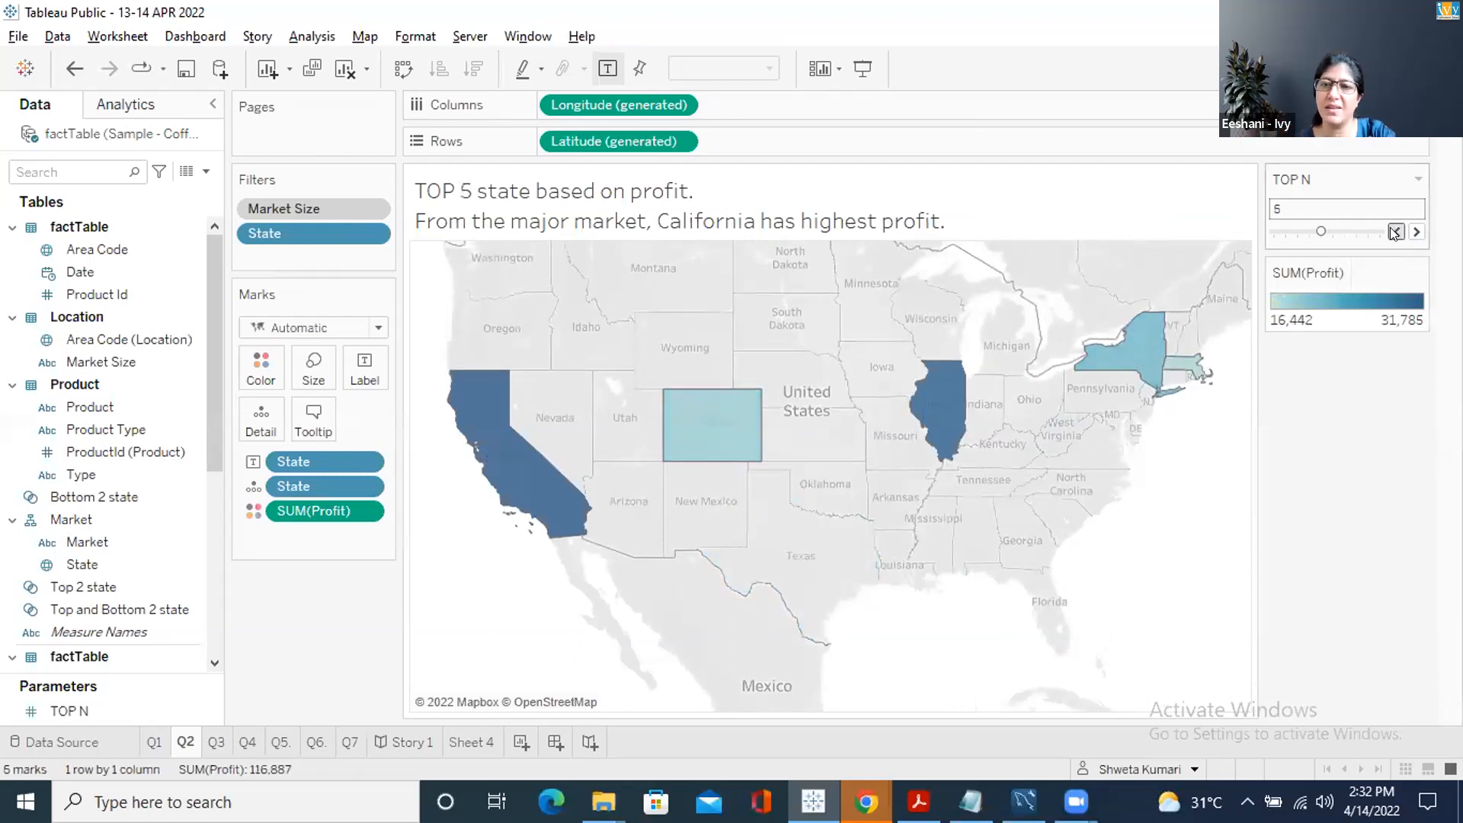
pyautogui.click(1396, 231)
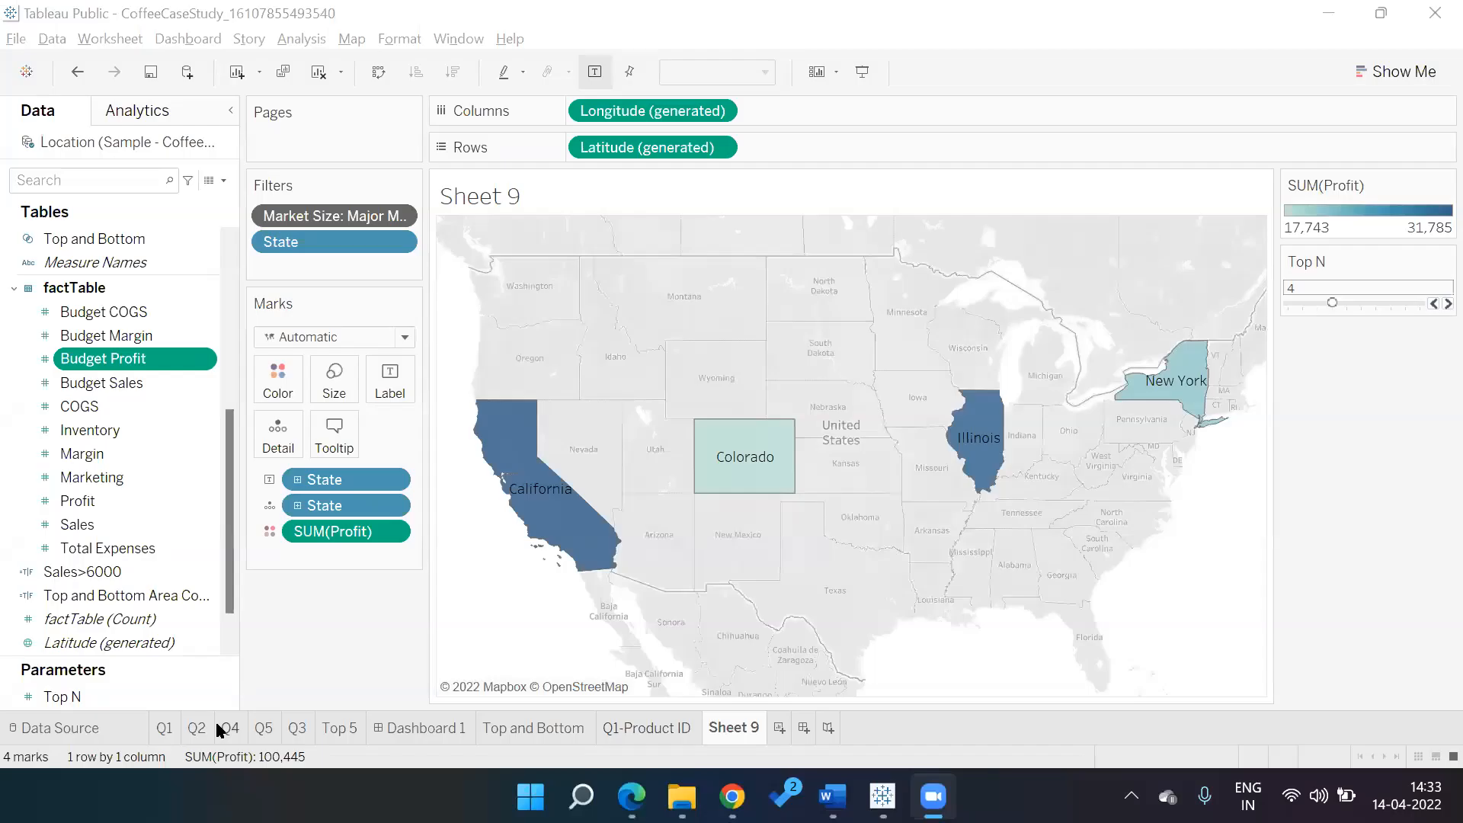
# Switch to the Q2 worksheet mapping California, Illinois, New Mexico and New Hampshire
pyautogui.click(217, 728)
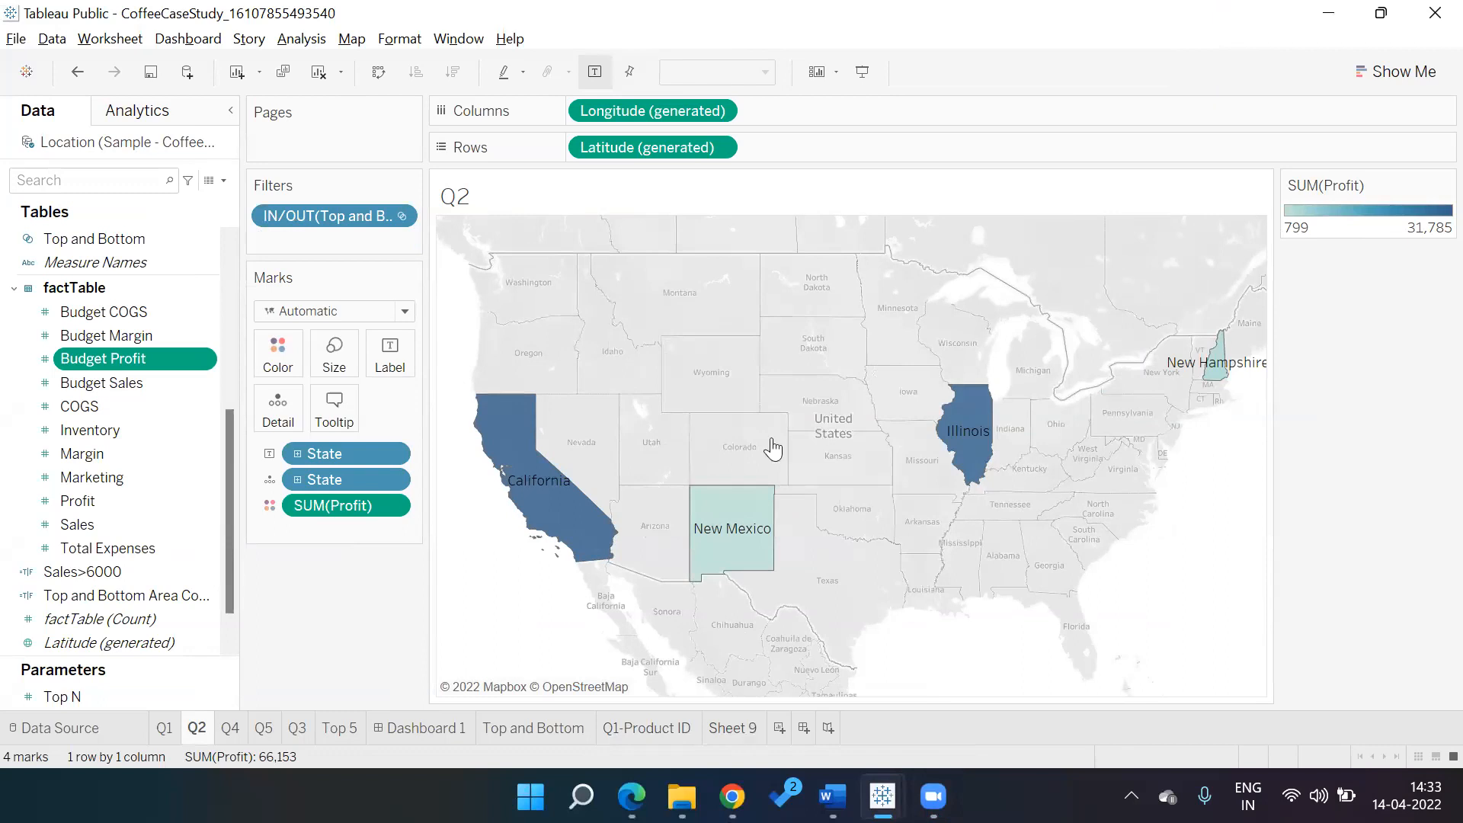
# Go back to Sheet 9 and rename it 'Q2 - Top N'
pyautogui.click(733, 727)
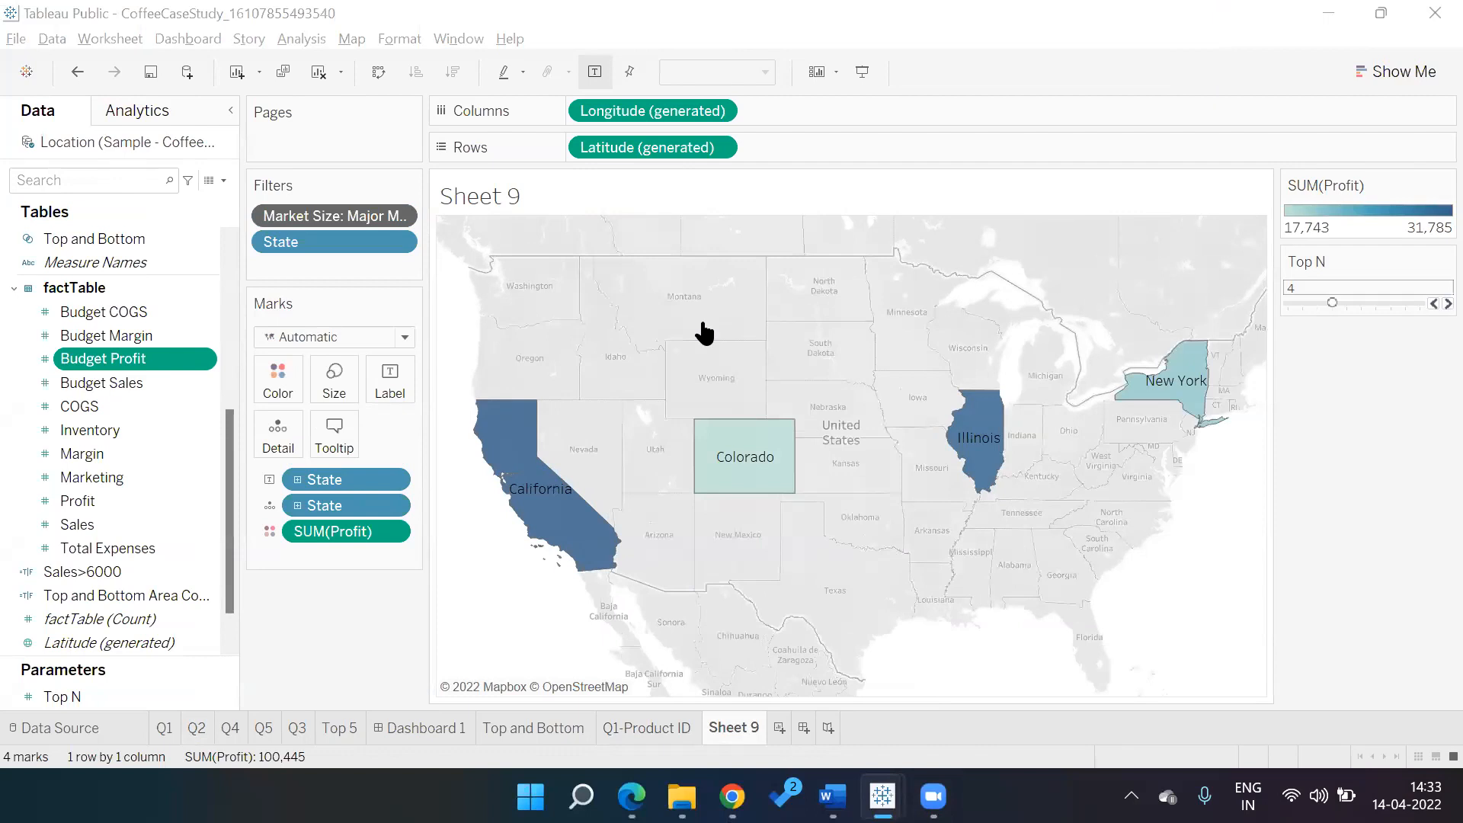
pyautogui.hotkey('alt', 'Tab')
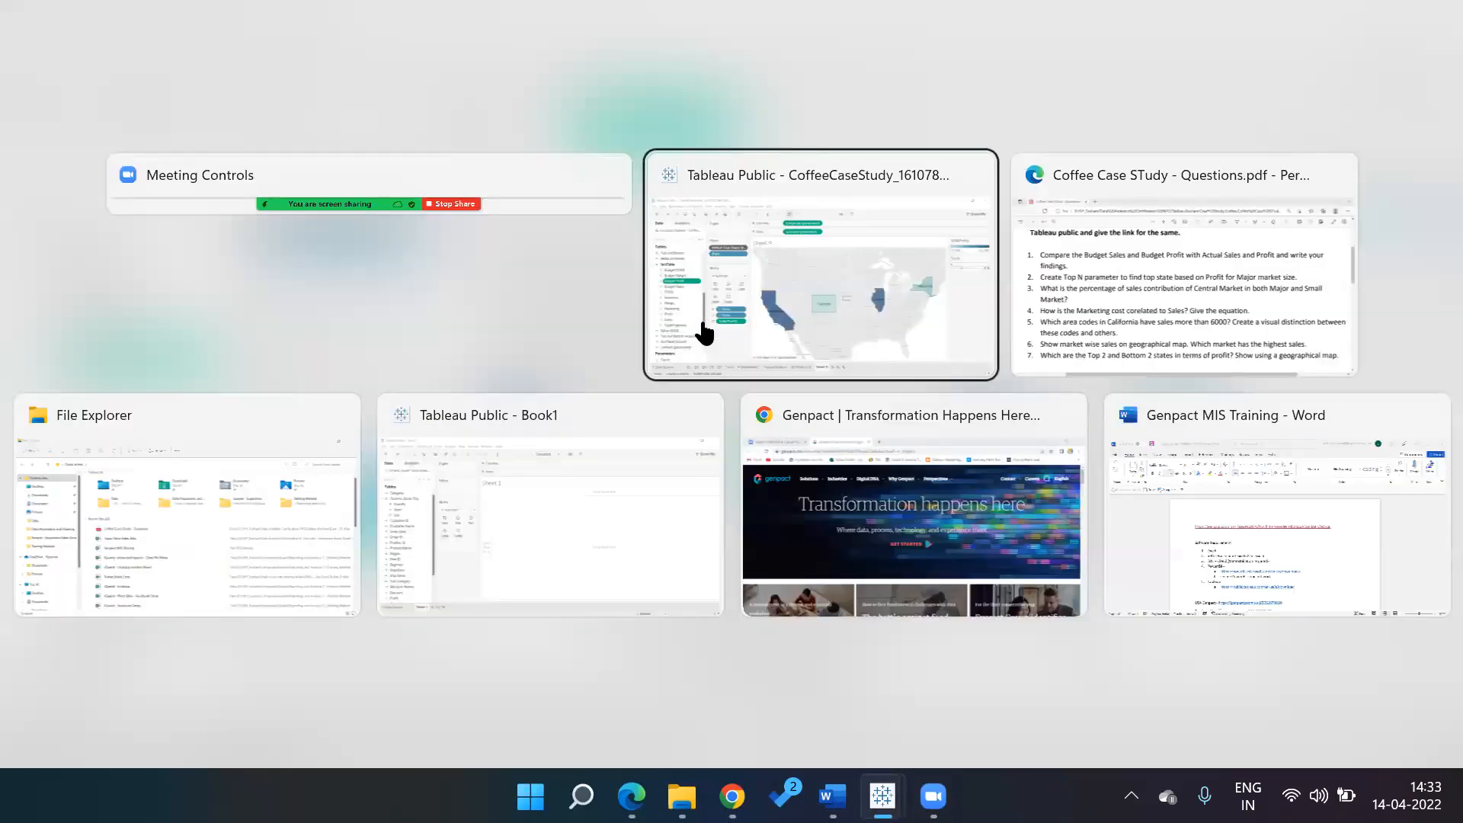
pyautogui.hotkey('alt', 'Tab')
pyautogui.hotkey('alt', 'Tab')
pyautogui.write('Q2 - ')
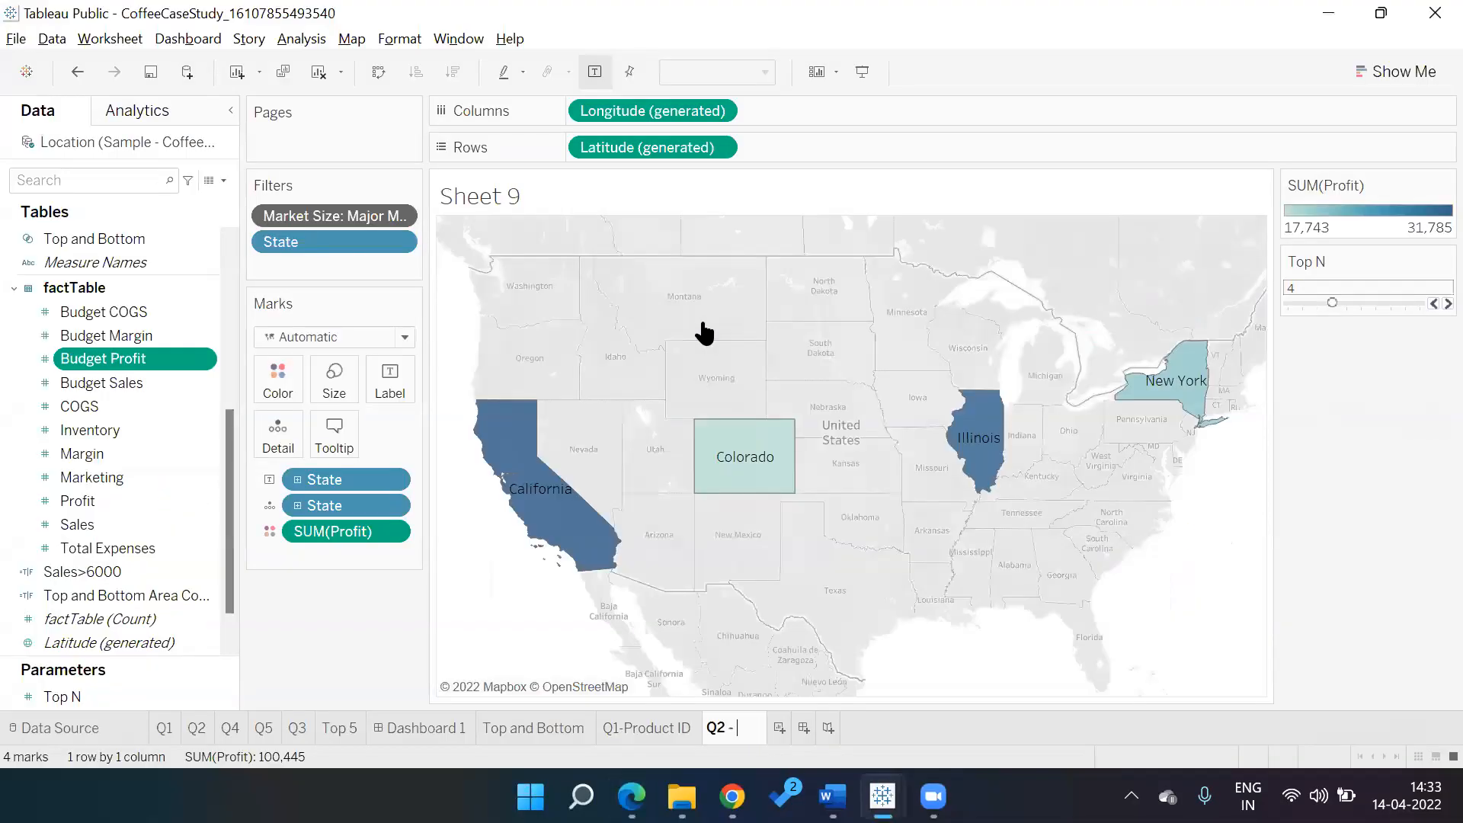
pyautogui.write('Top N')
pyautogui.press('Return')
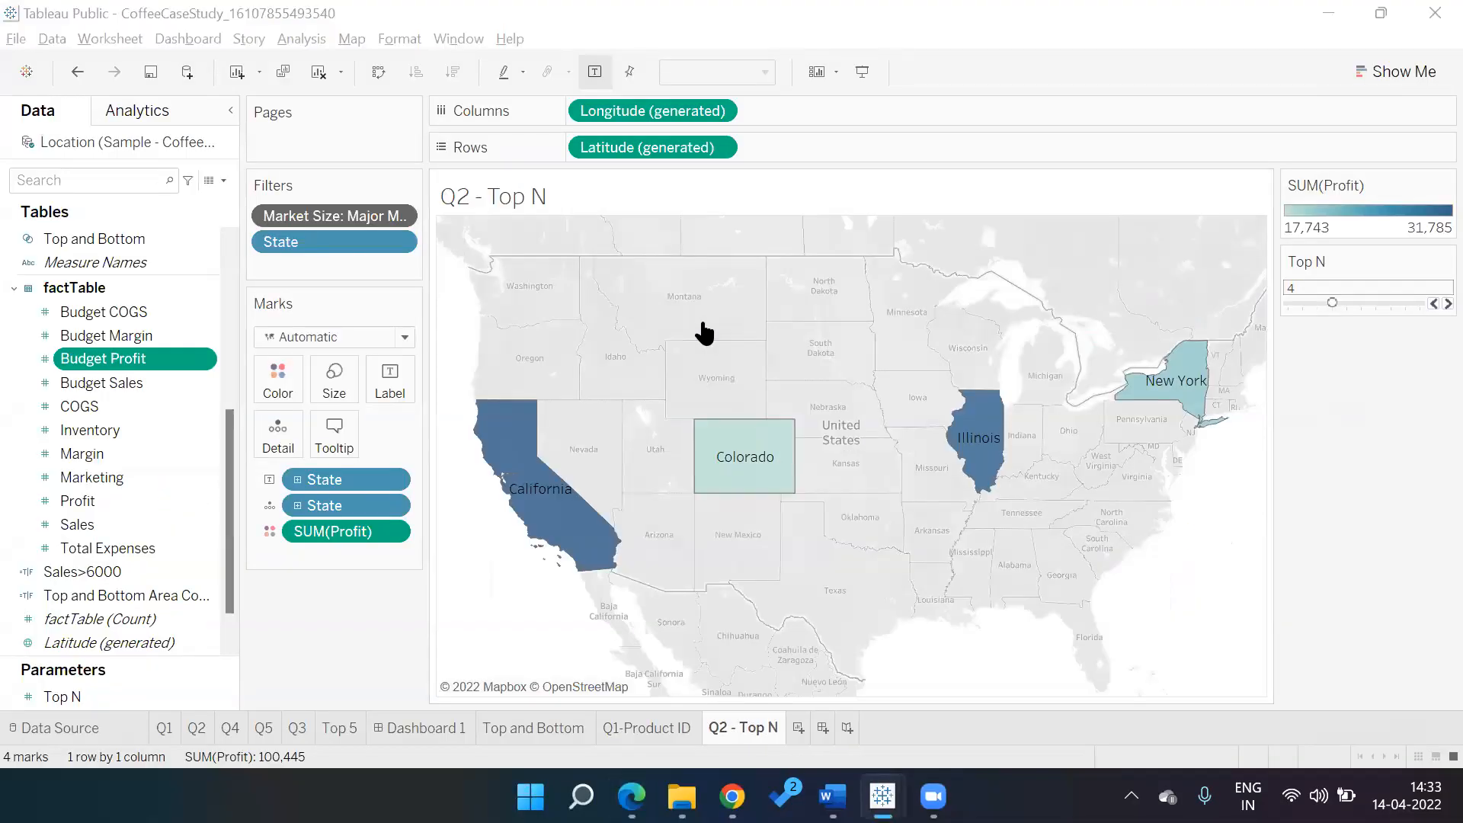
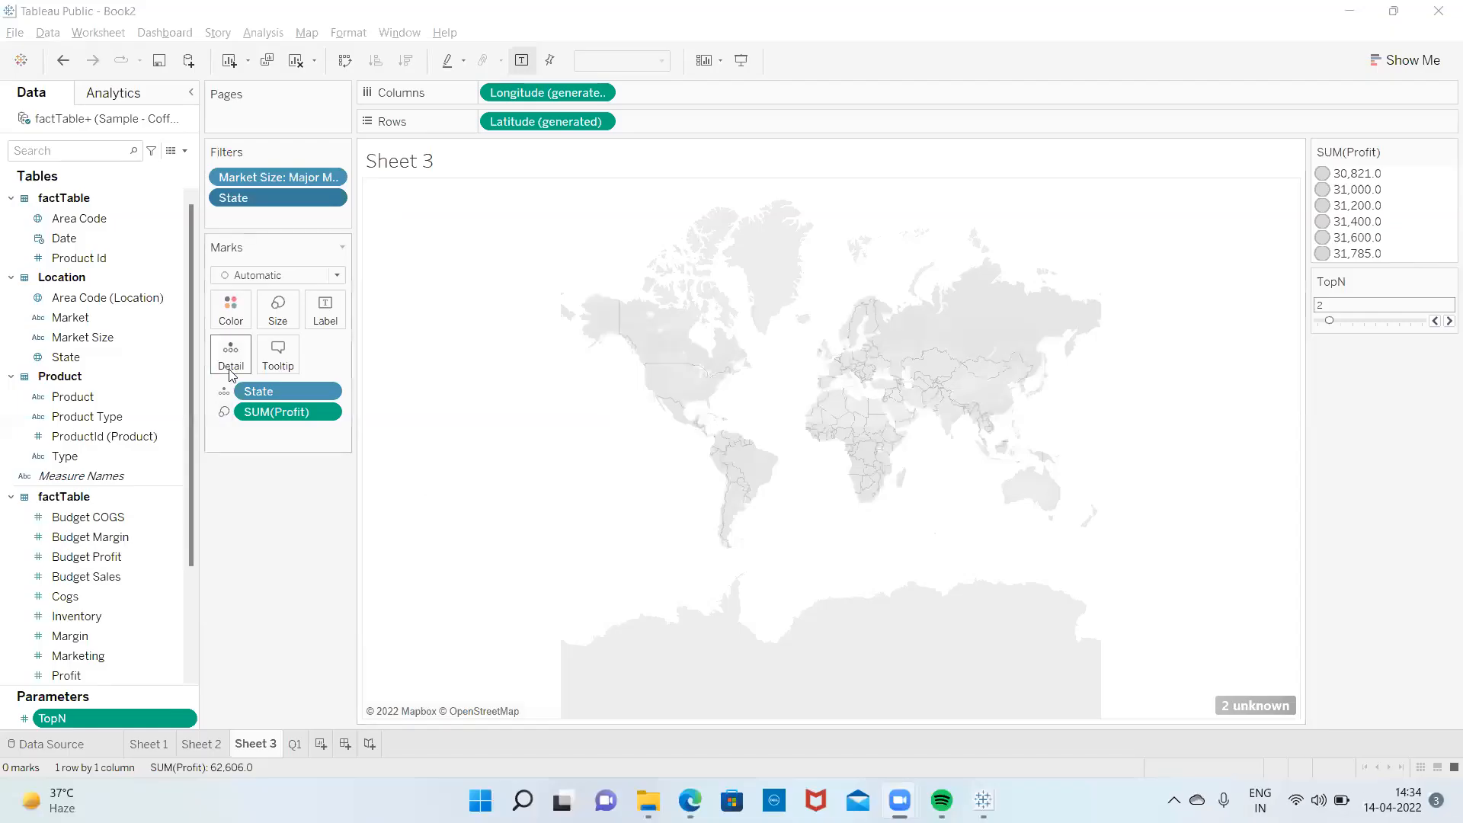
# Resolve the 2 unknown locations by fixing Country/Region to United States
pyautogui.click(1272, 709)
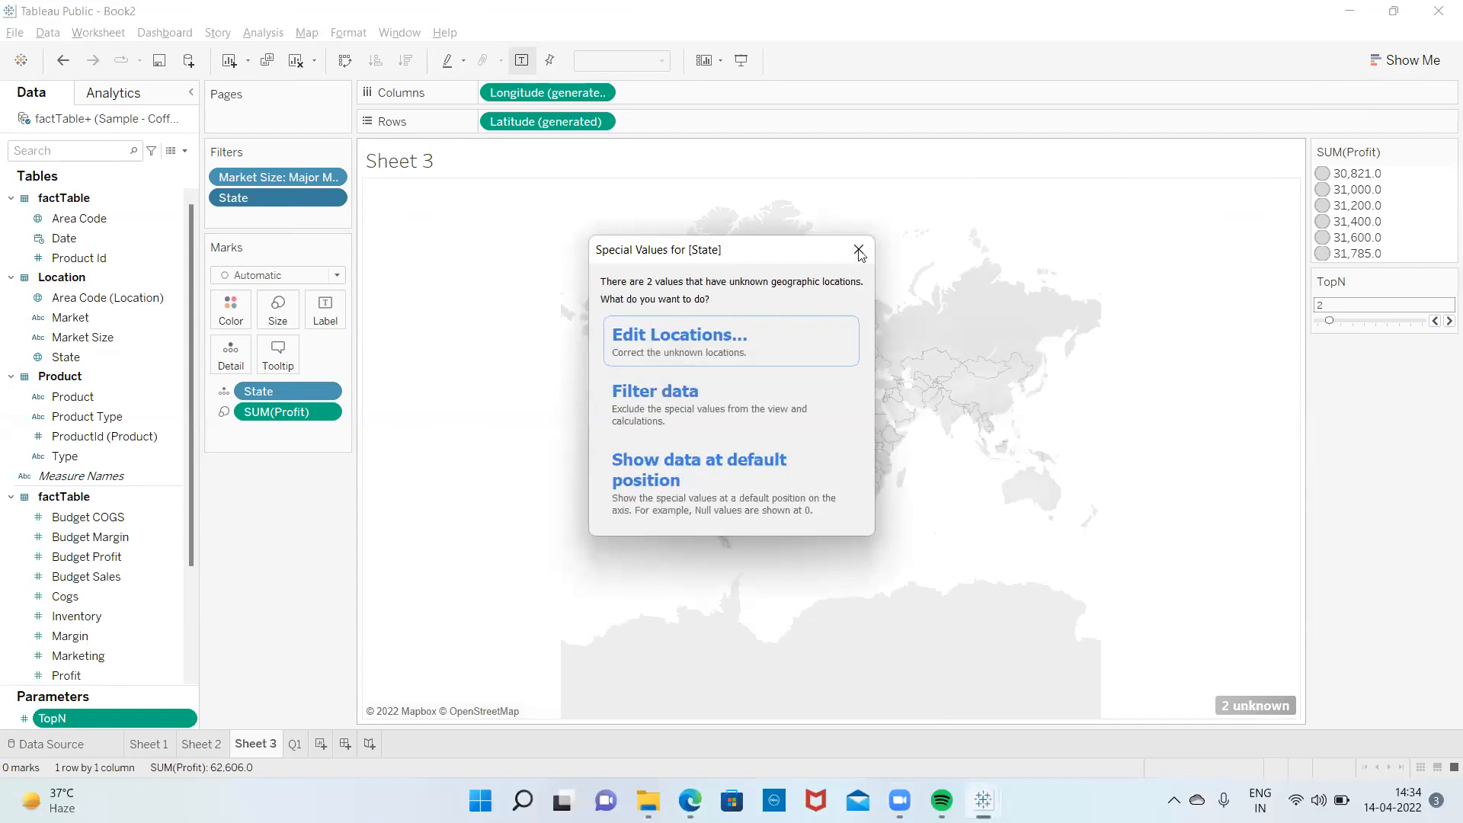
pyautogui.click(859, 252)
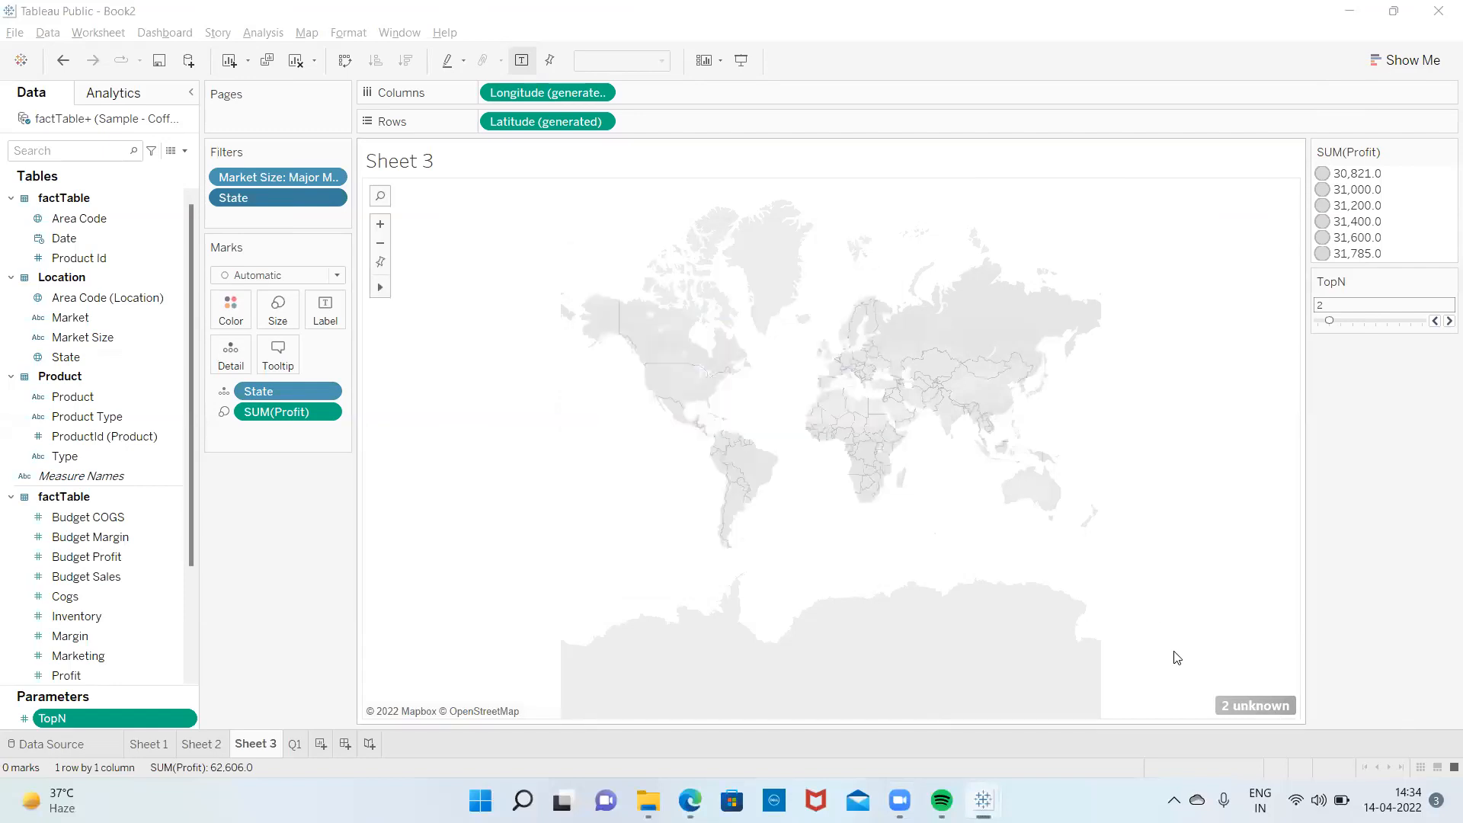
pyautogui.click(1257, 706)
pyautogui.click(670, 338)
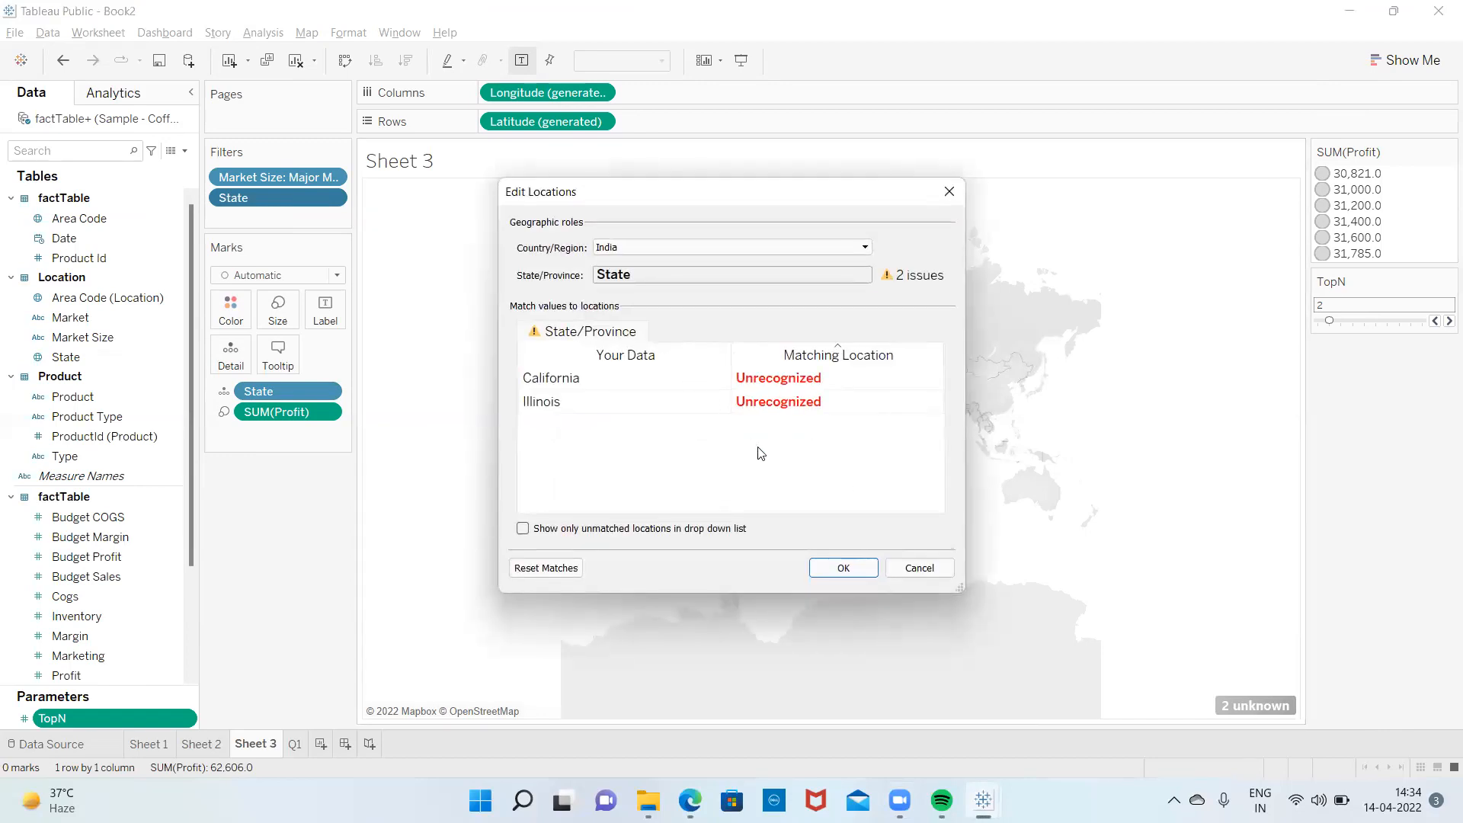
pyautogui.click(755, 249)
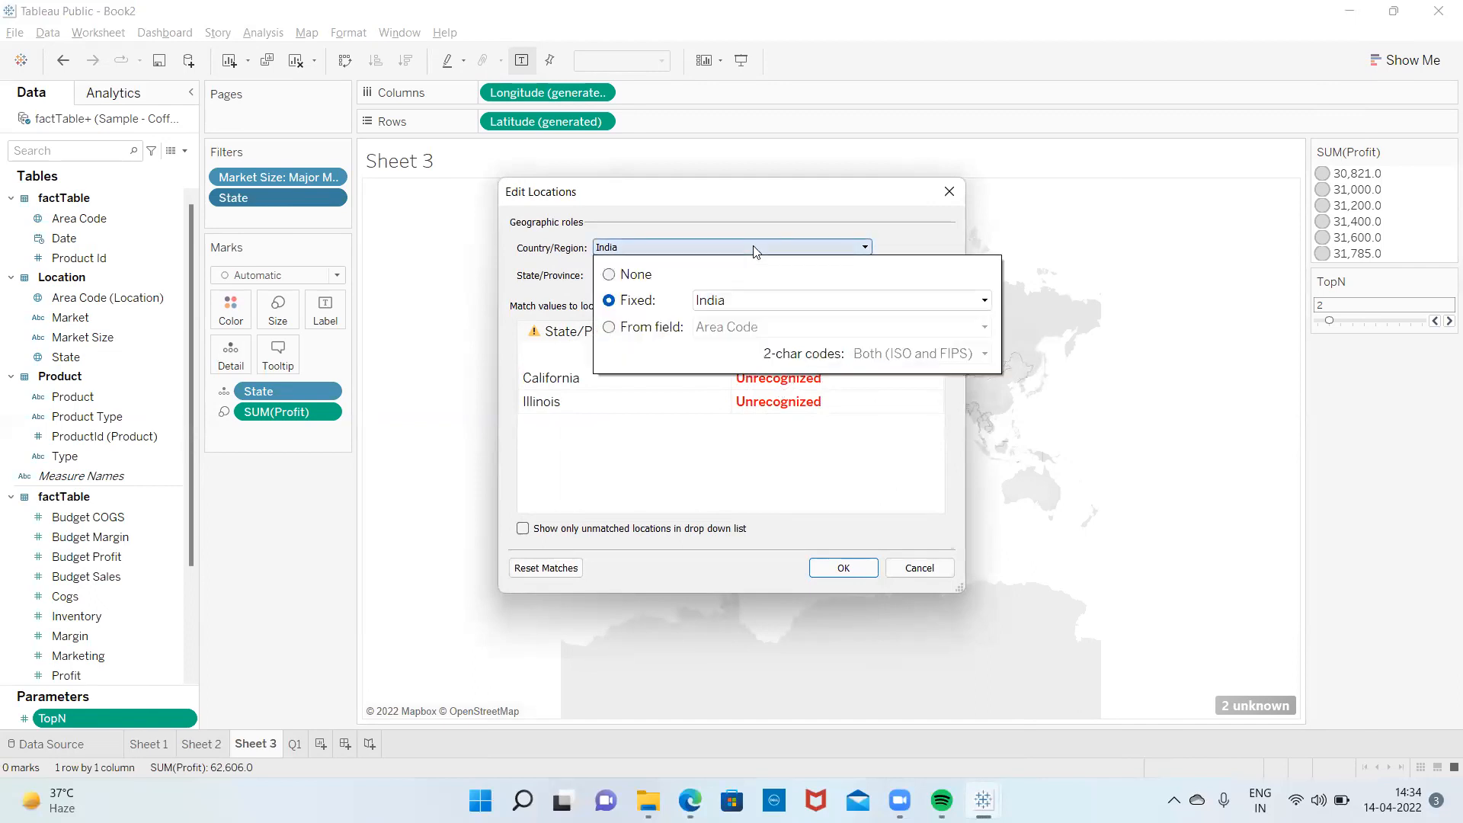
pyautogui.click(746, 298)
pyautogui.write('un')
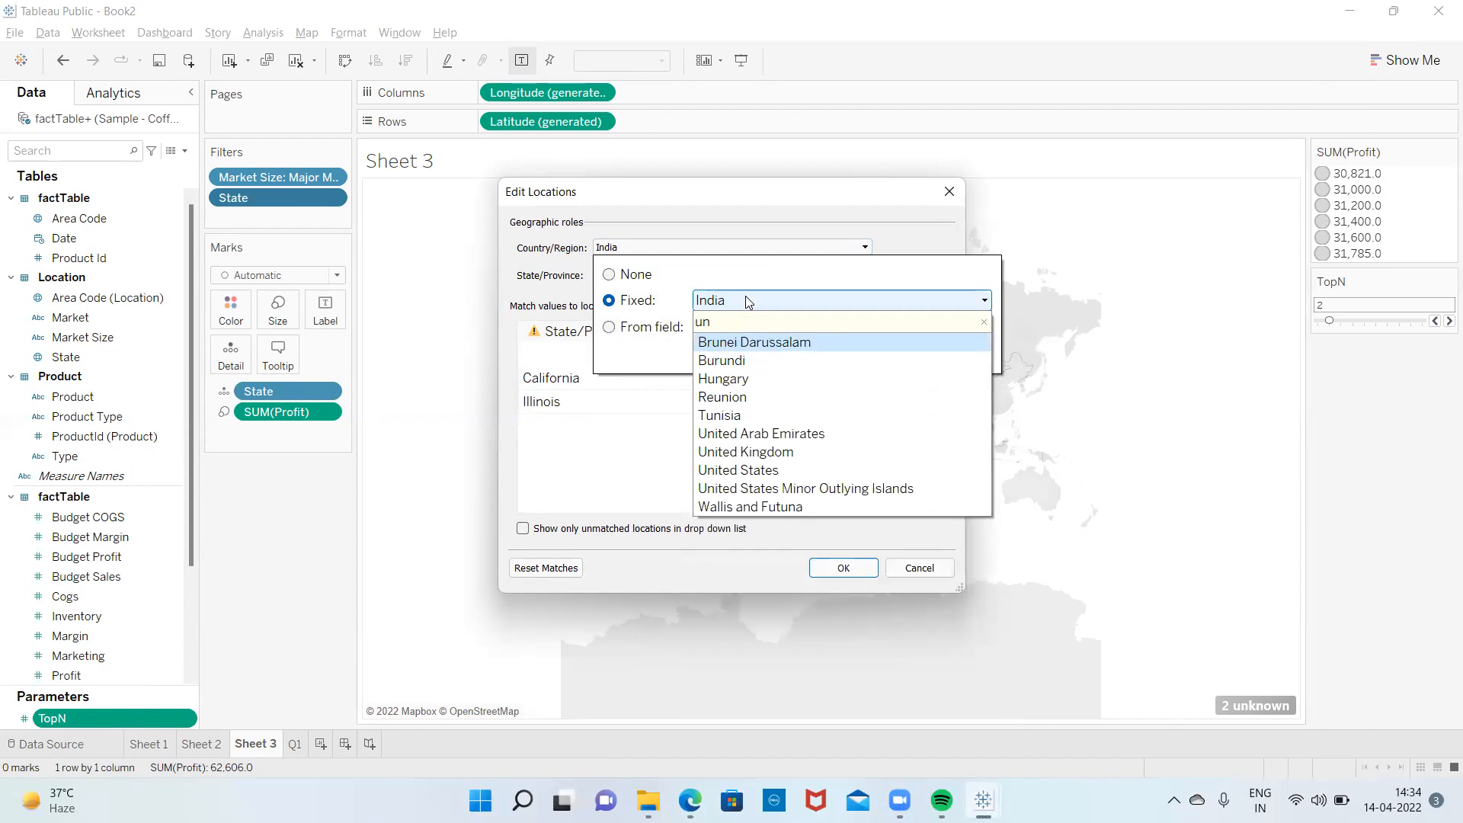
pyautogui.click(756, 471)
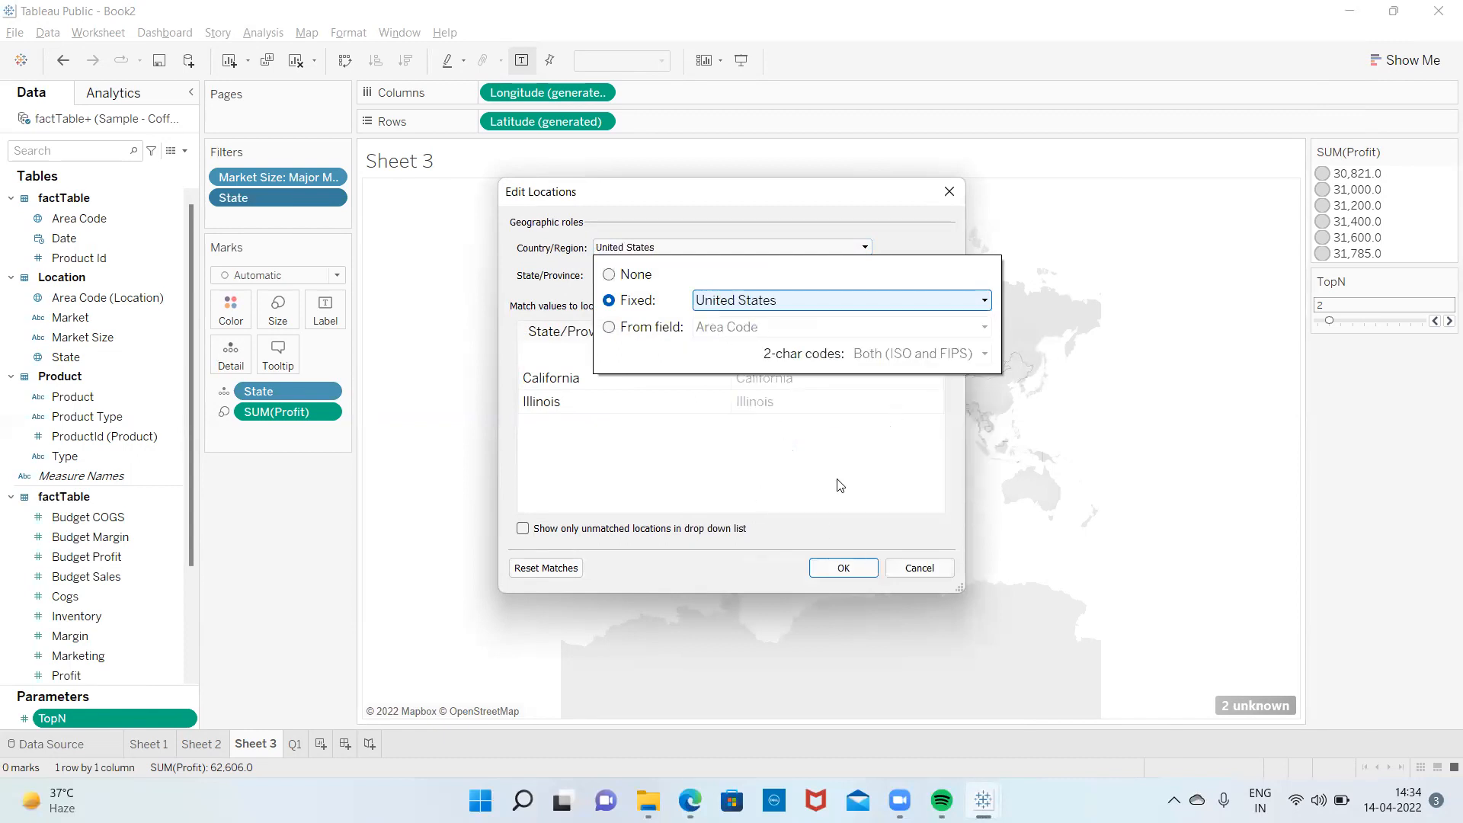
pyautogui.click(903, 245)
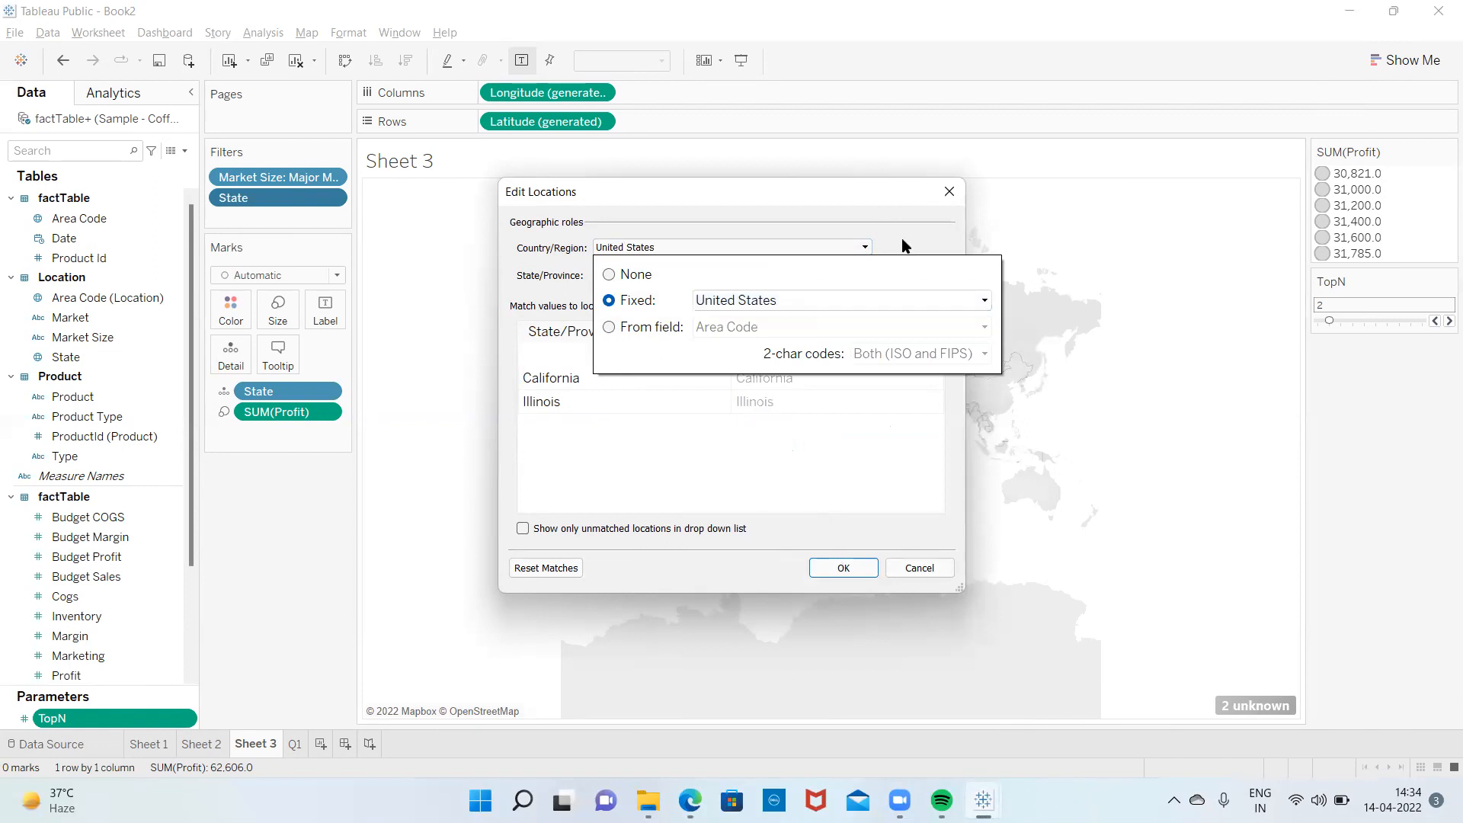
pyautogui.click(843, 568)
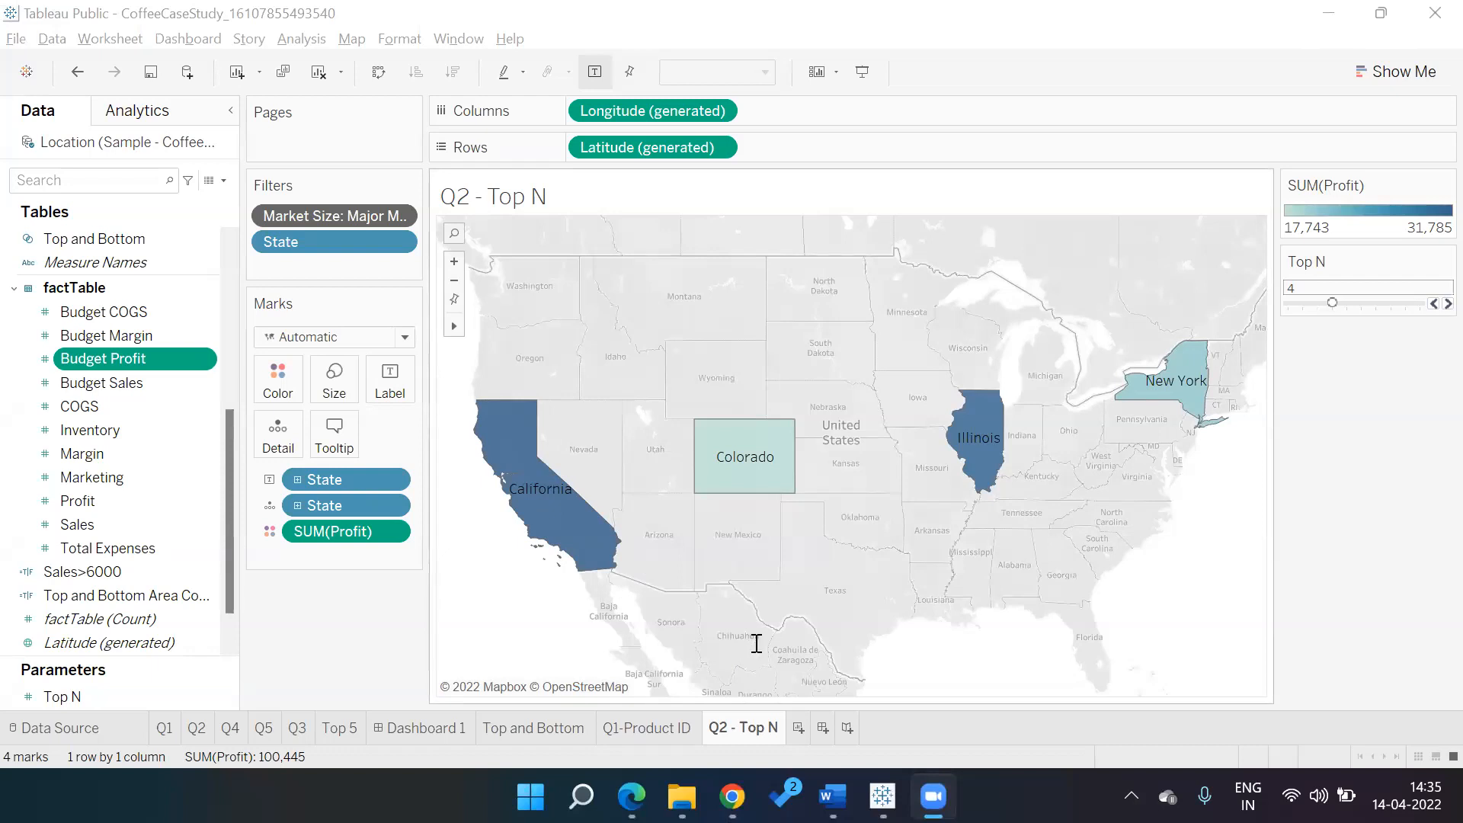
# Switch to the Tableau Session 12 window showing the Q2 map sheet
pyautogui.hotkey('alt', 'Tab')
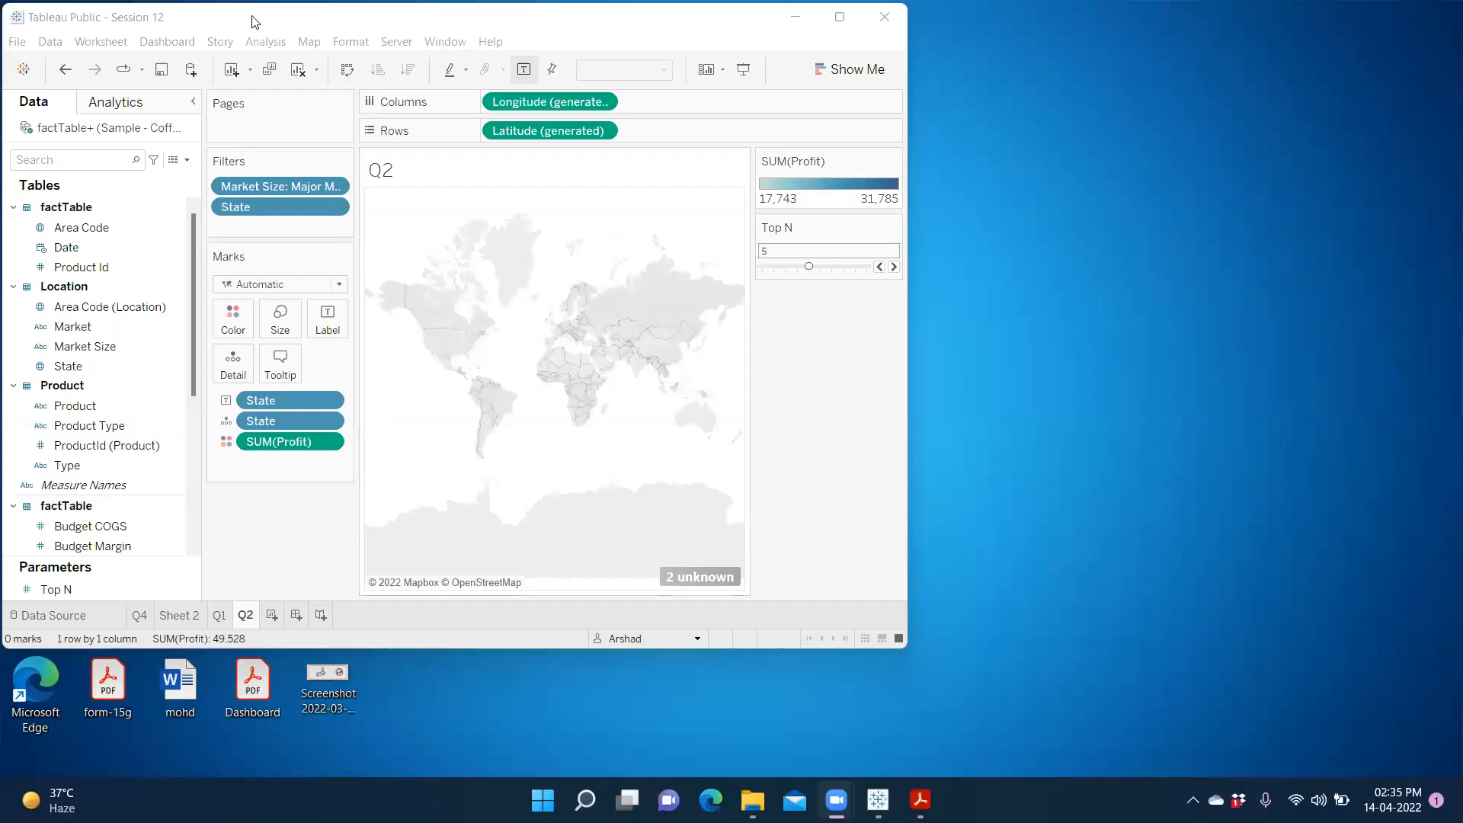
# Maximize the window and fix the Q2 map's location Country/Region to United States
pyautogui.doubleClick(254, 22)
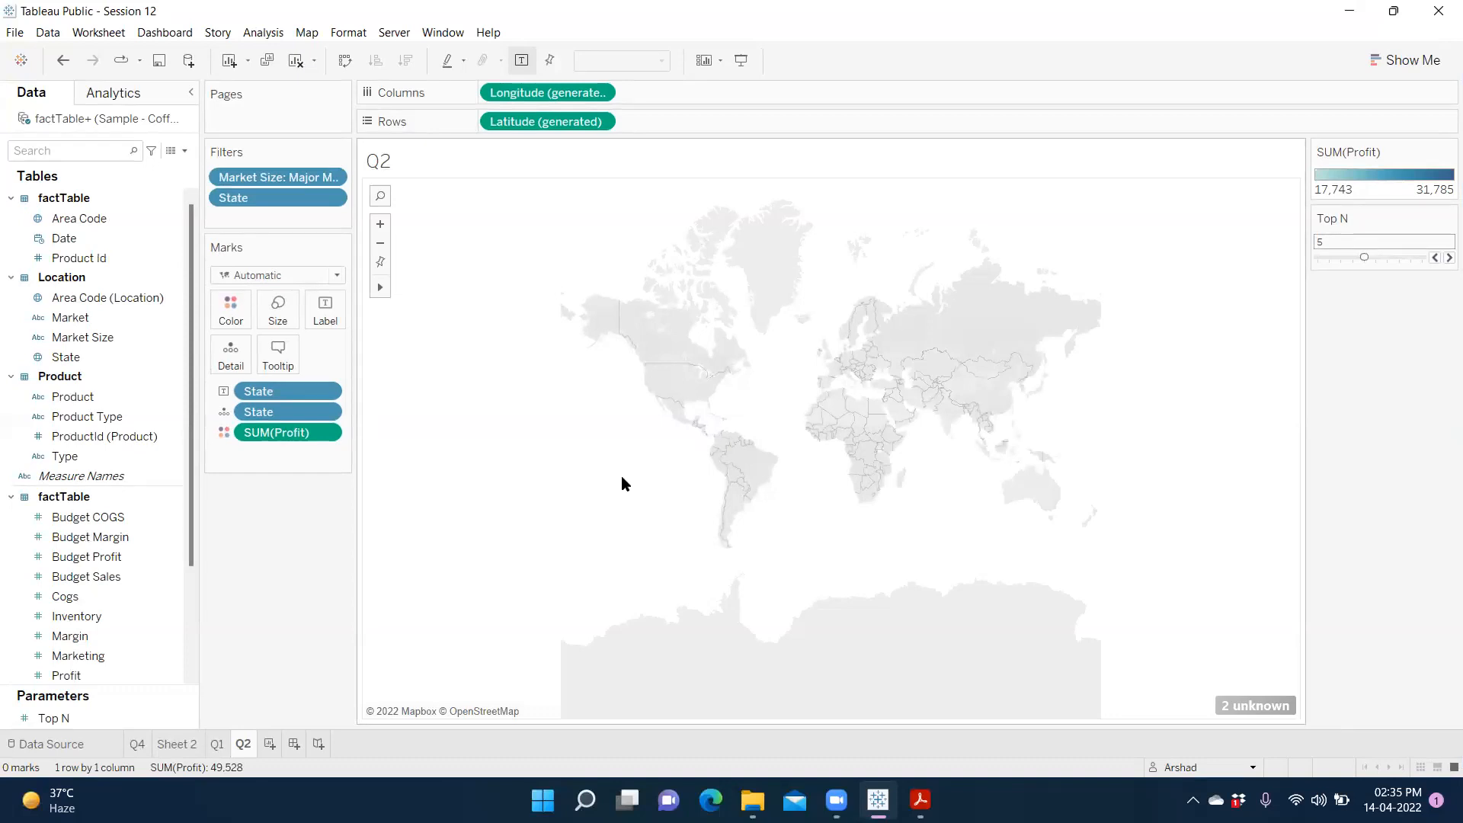
pyautogui.click(1258, 704)
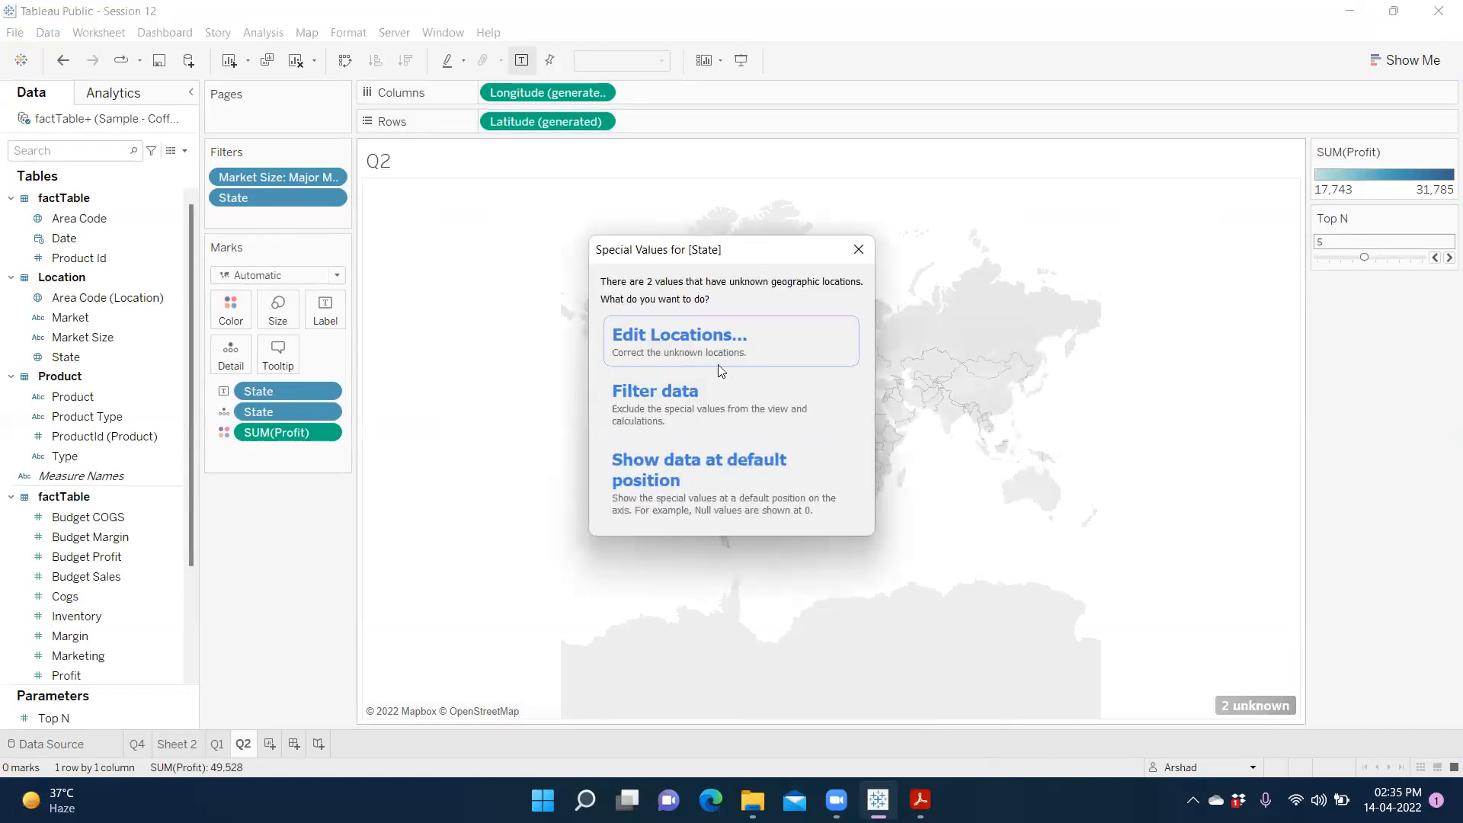
pyautogui.click(689, 346)
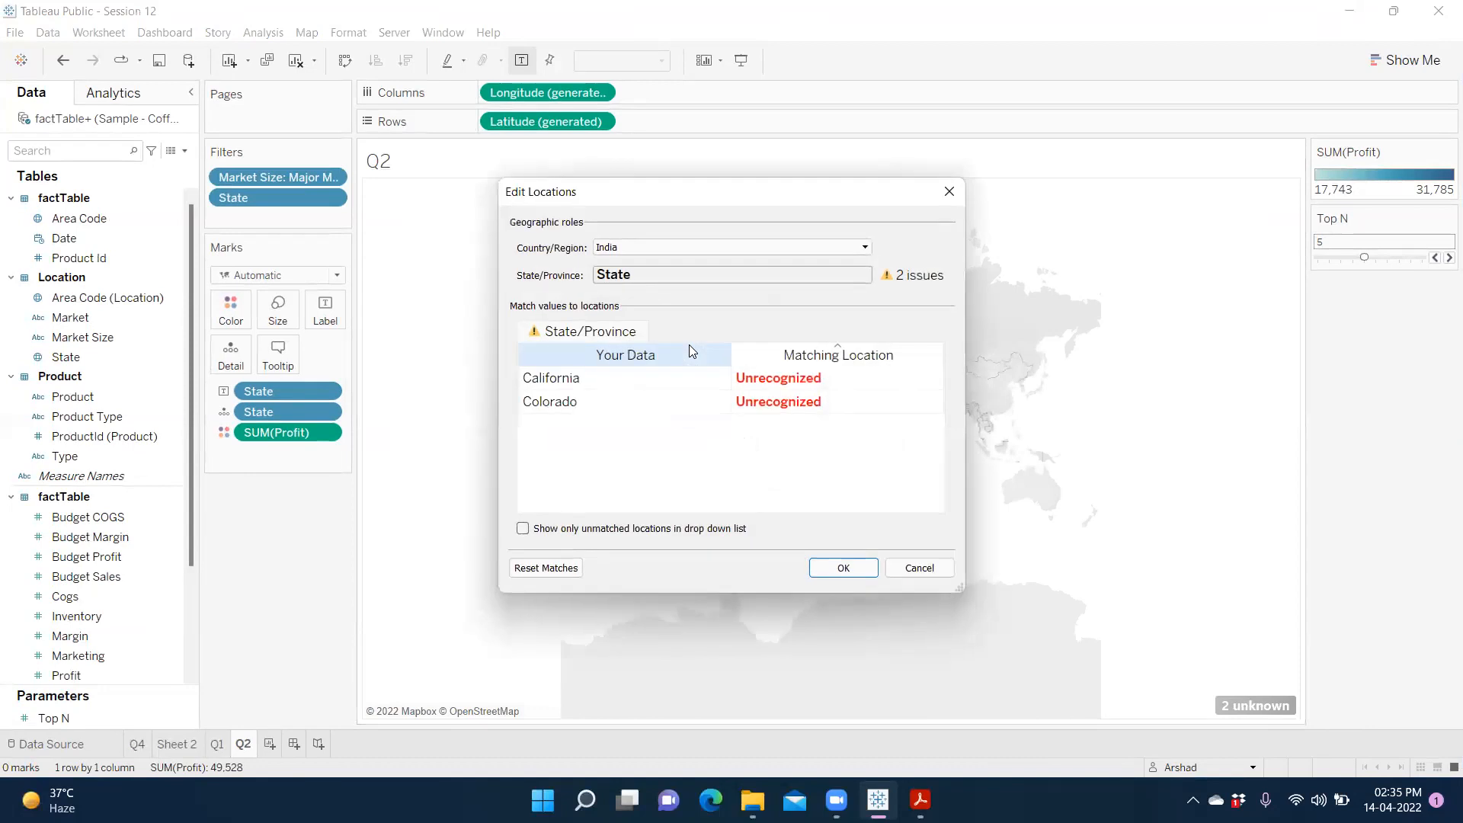
pyautogui.click(774, 379)
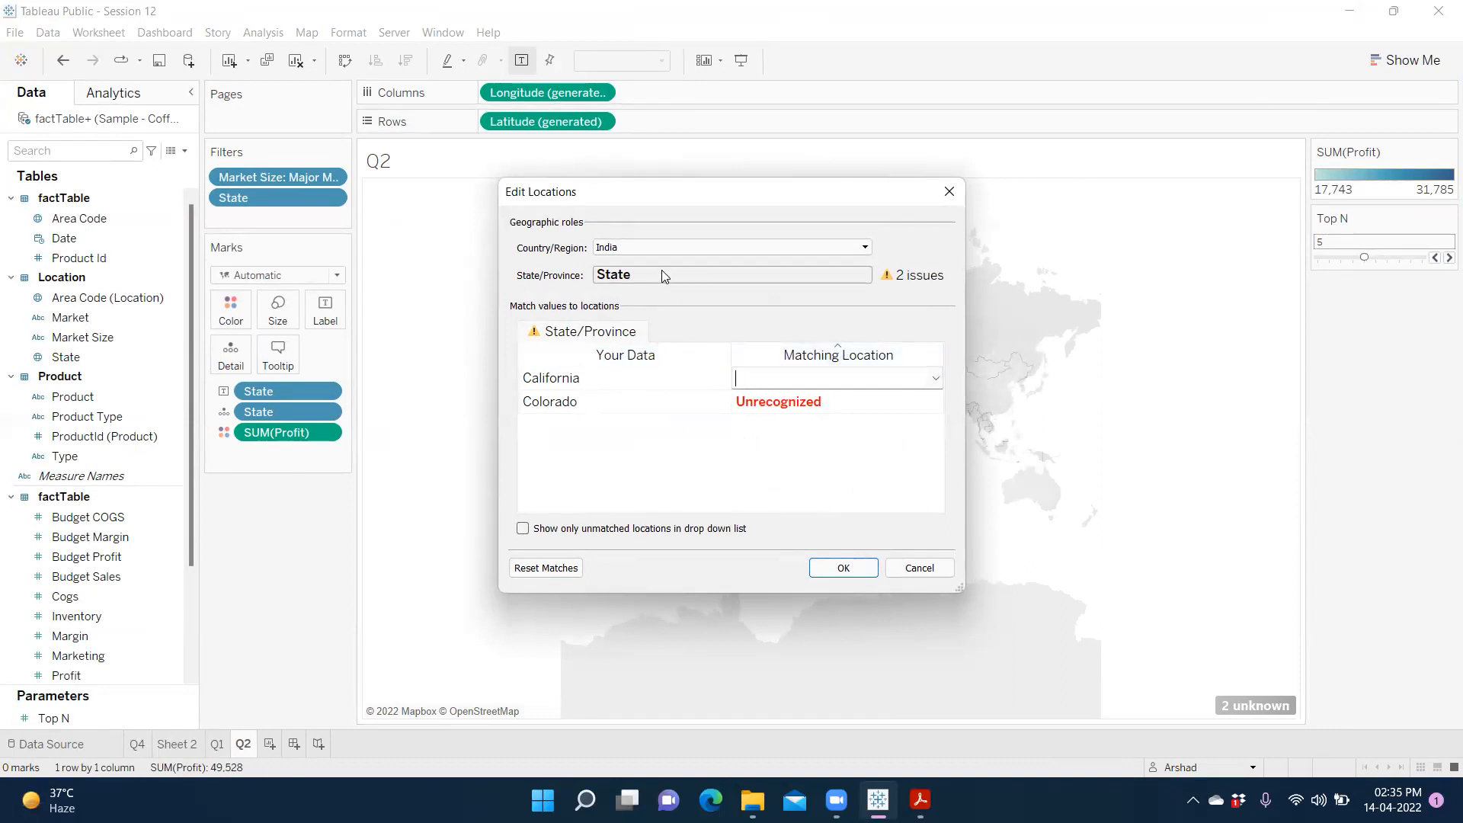
pyautogui.click(694, 250)
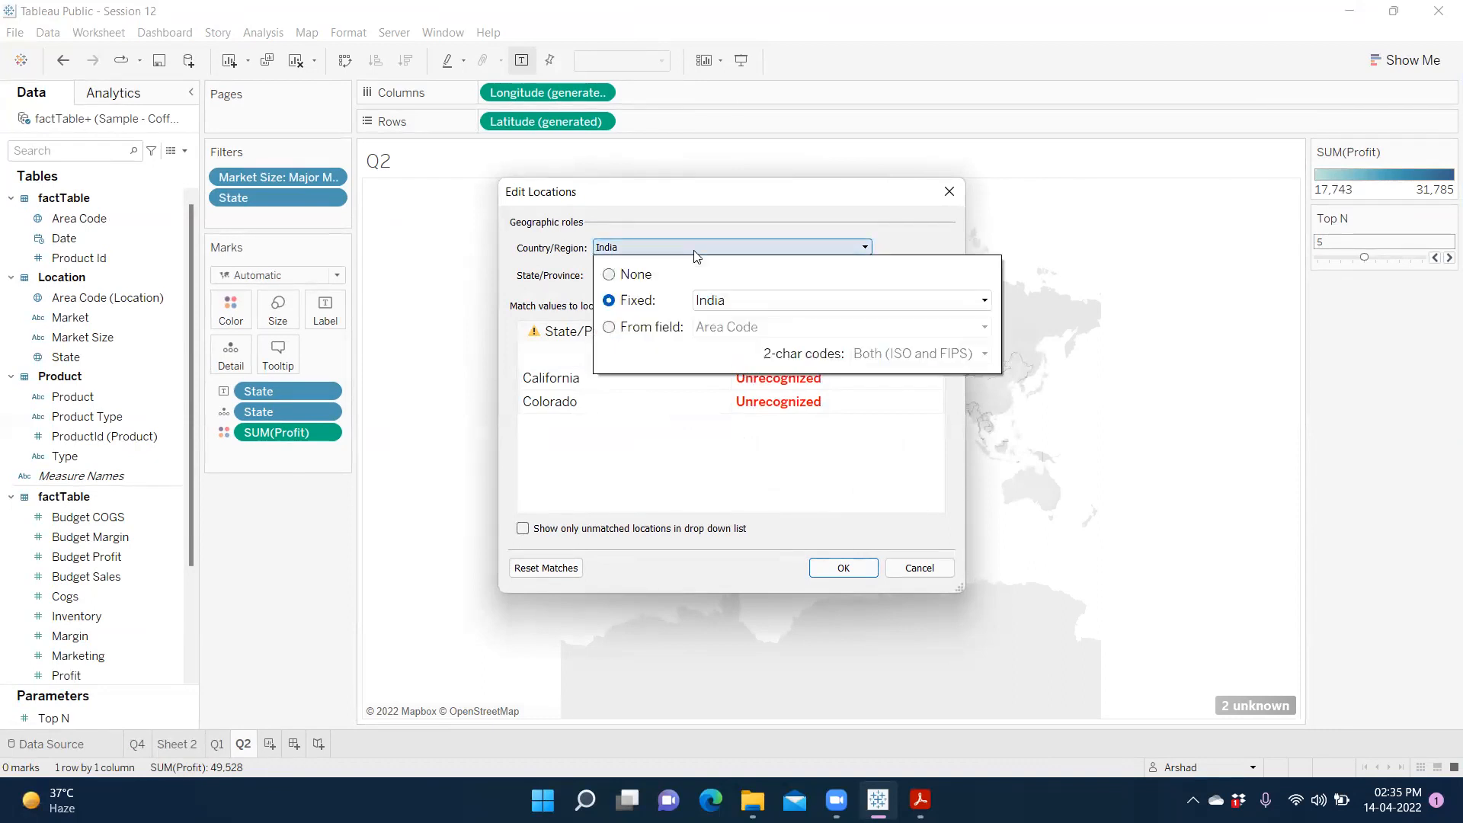
pyautogui.click(983, 302)
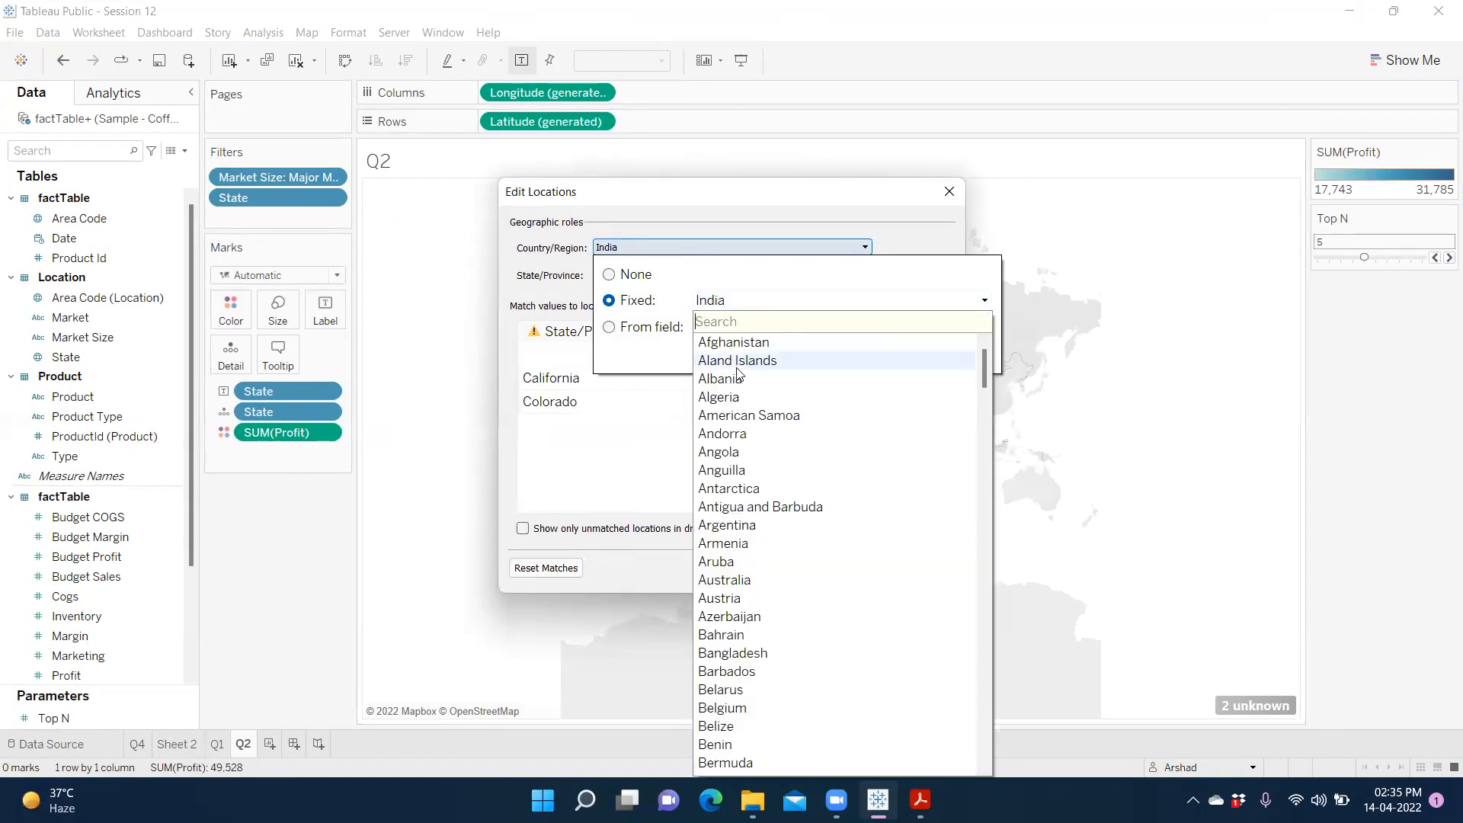
pyautogui.write('un')
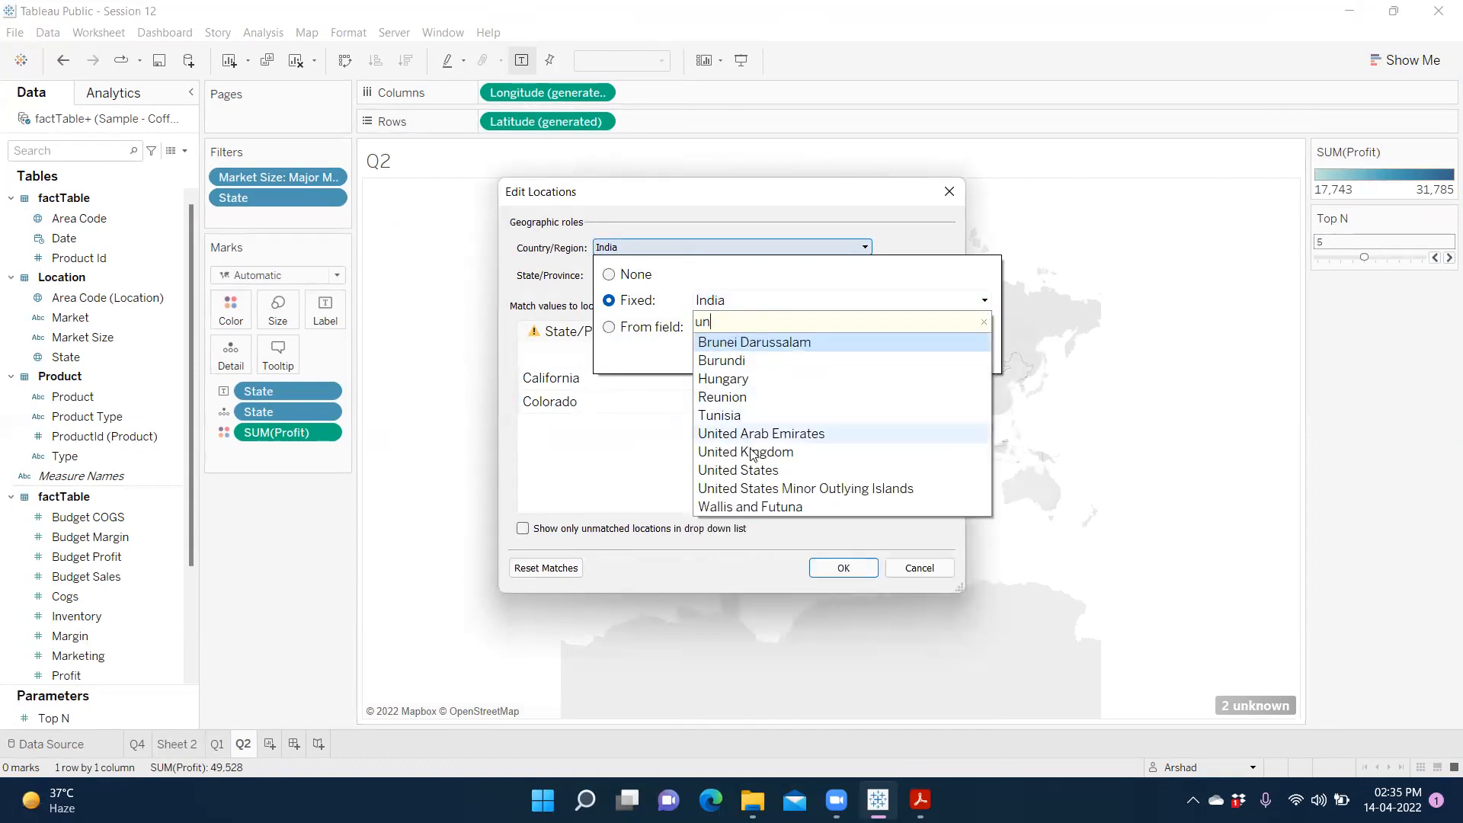
pyautogui.click(771, 472)
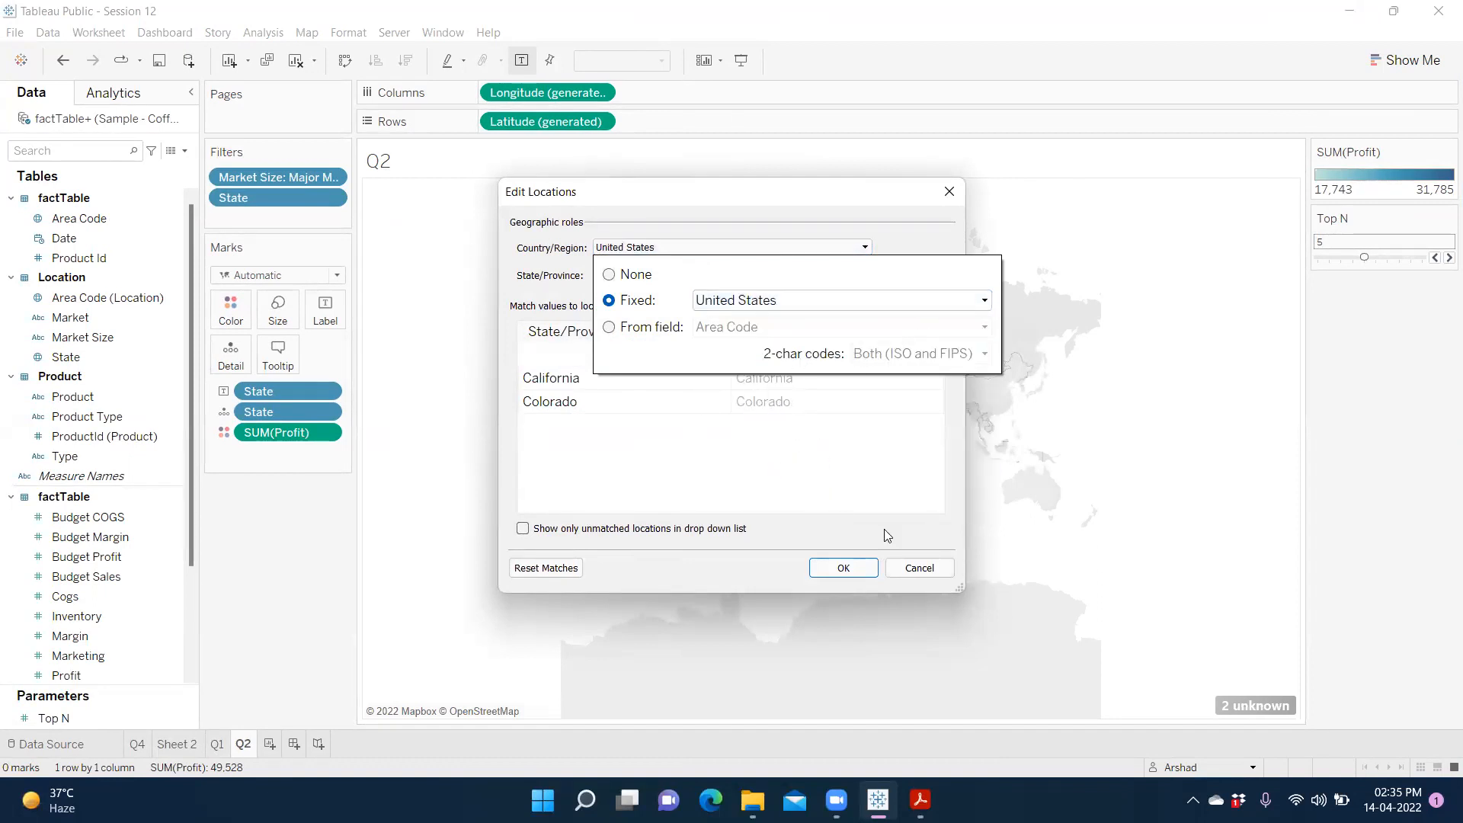
pyautogui.click(851, 508)
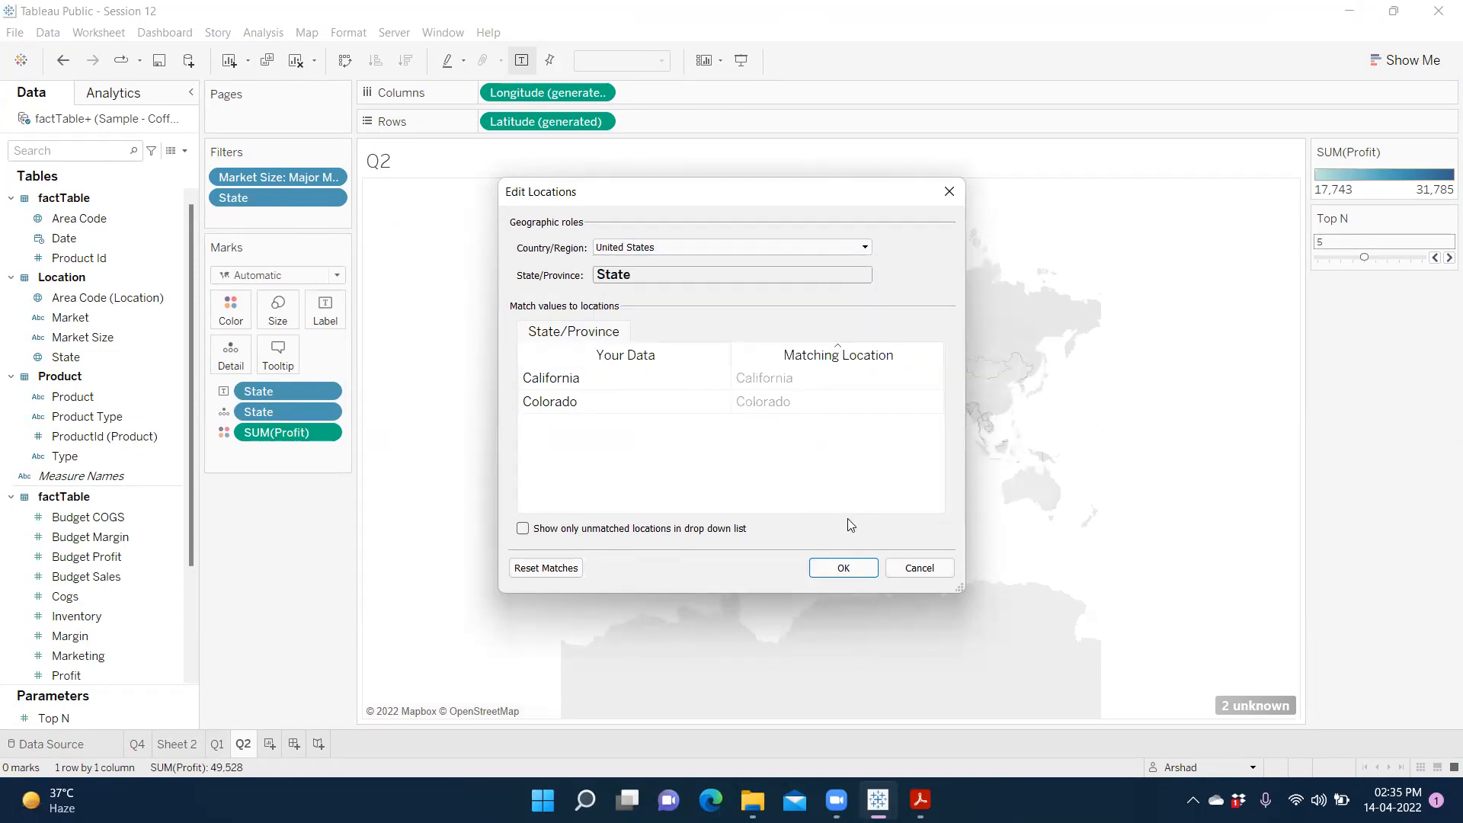
pyautogui.click(844, 567)
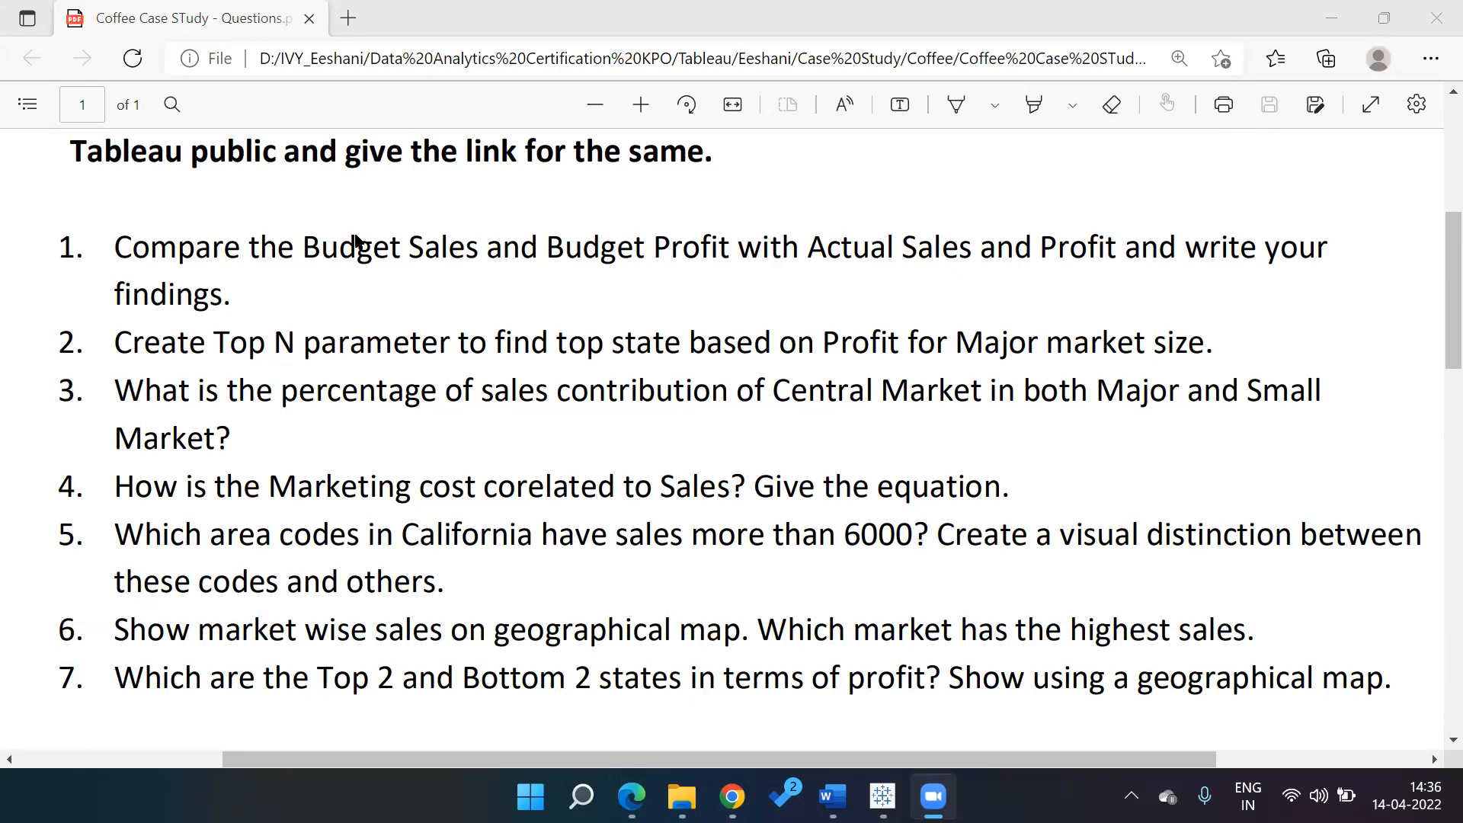
# Back in CoffeeCaseStudy, review the Q3, Q5 and Q2 maps, then add a new worksheet
pyautogui.hotkey('alt', 'Tab')
pyautogui.hotkey('alt', 'Tab')
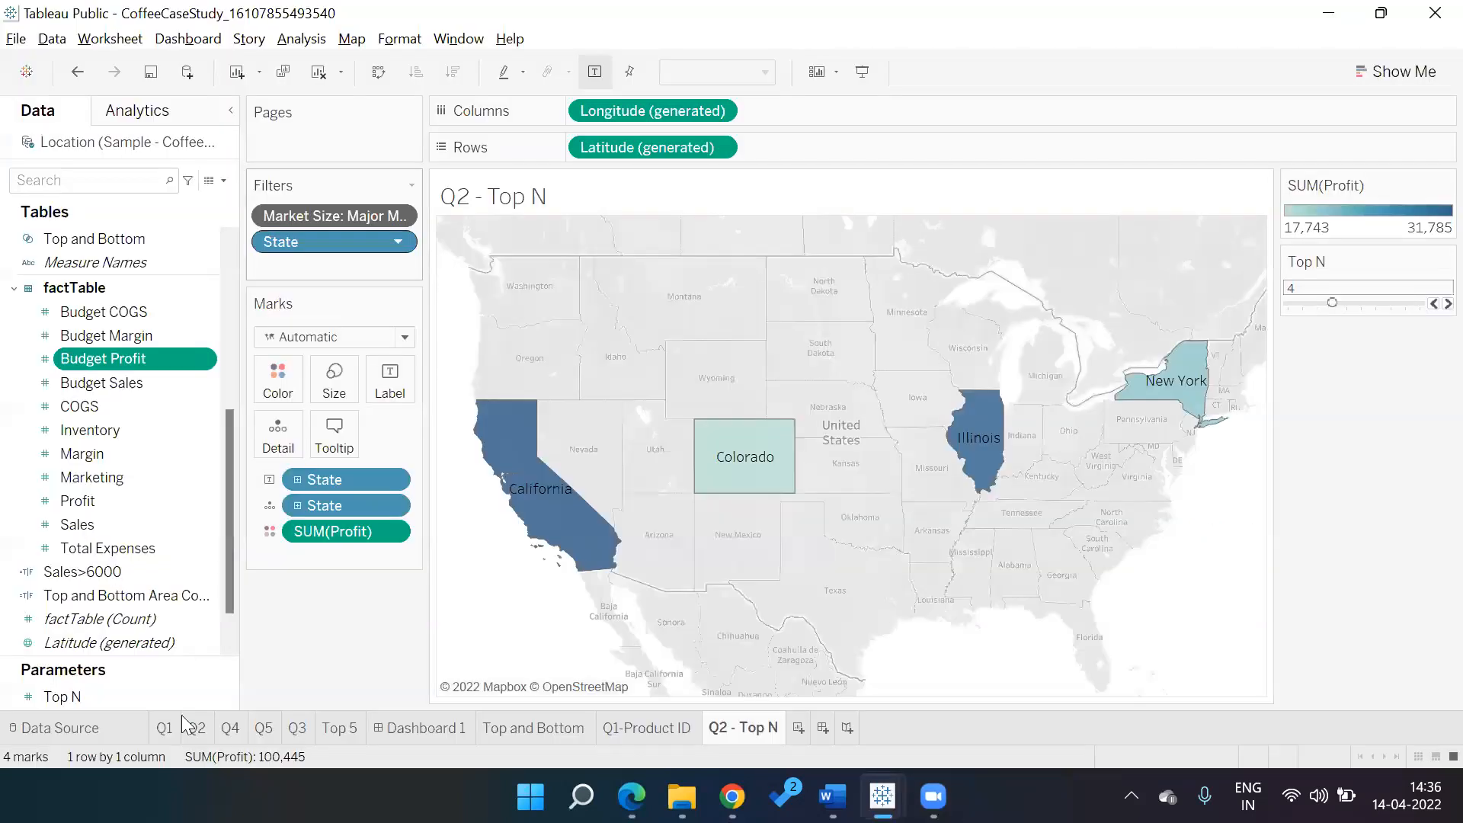
pyautogui.click(297, 728)
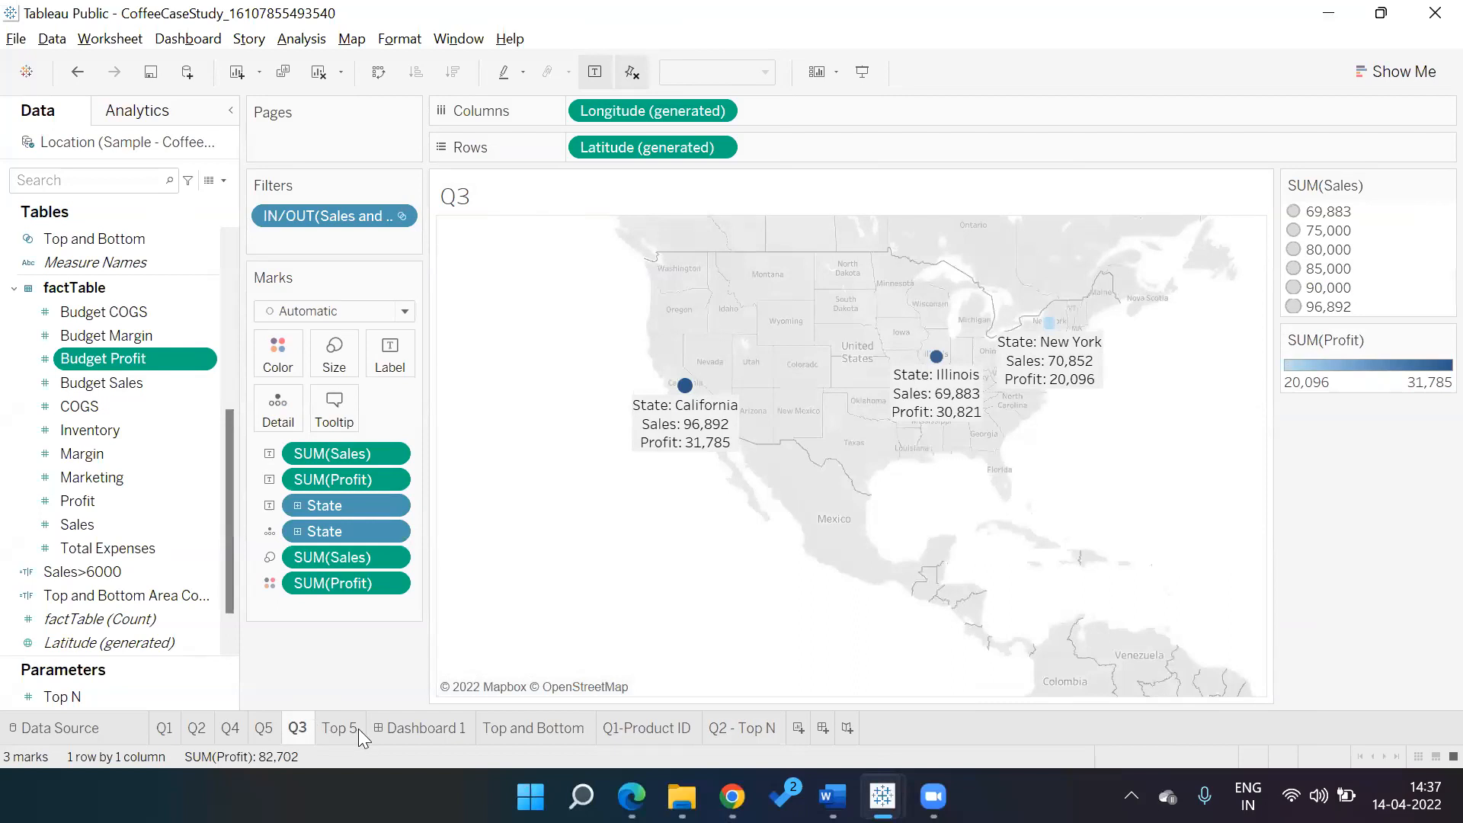
pyautogui.click(266, 731)
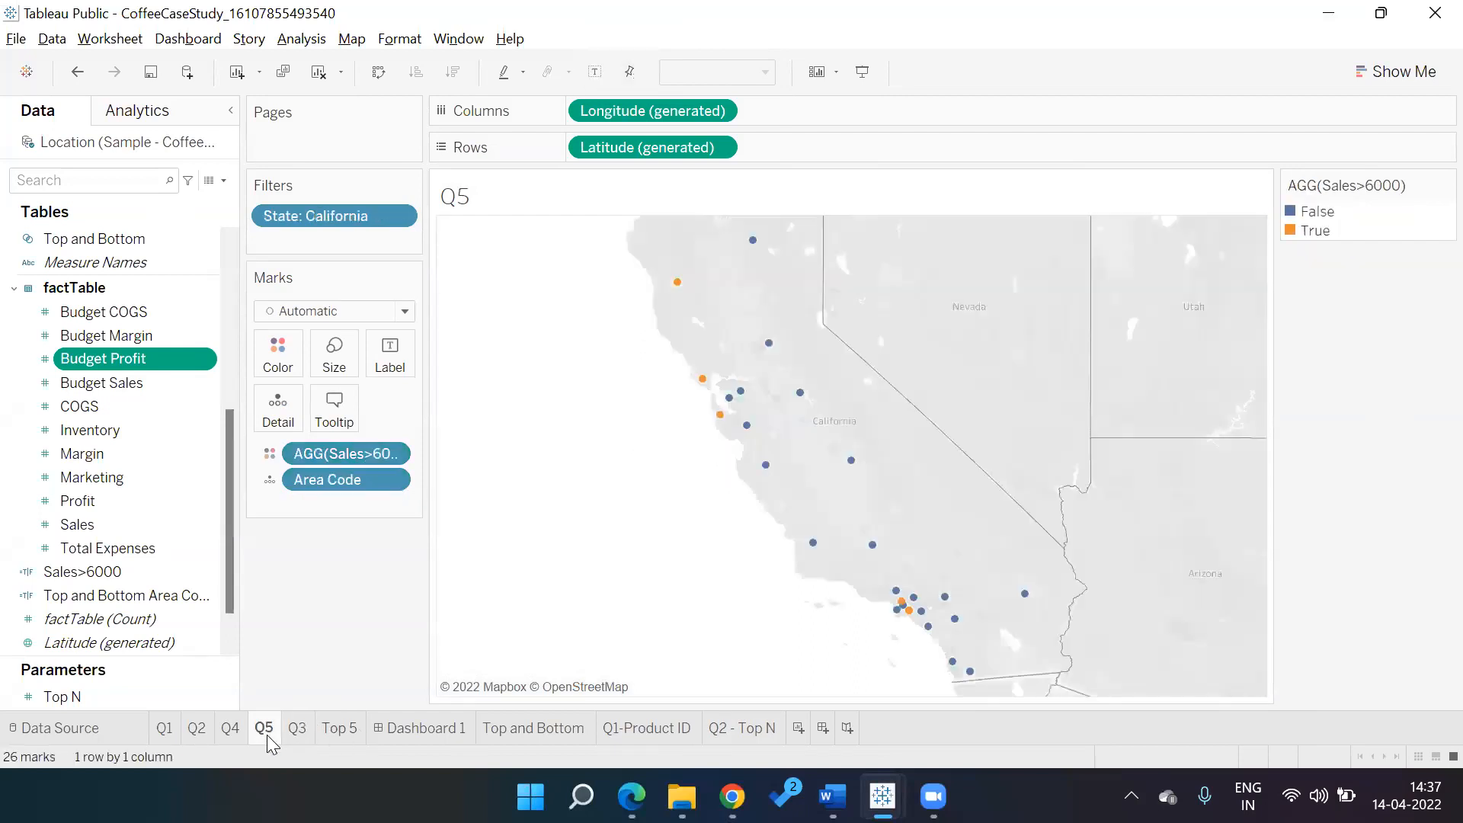
pyautogui.click(199, 730)
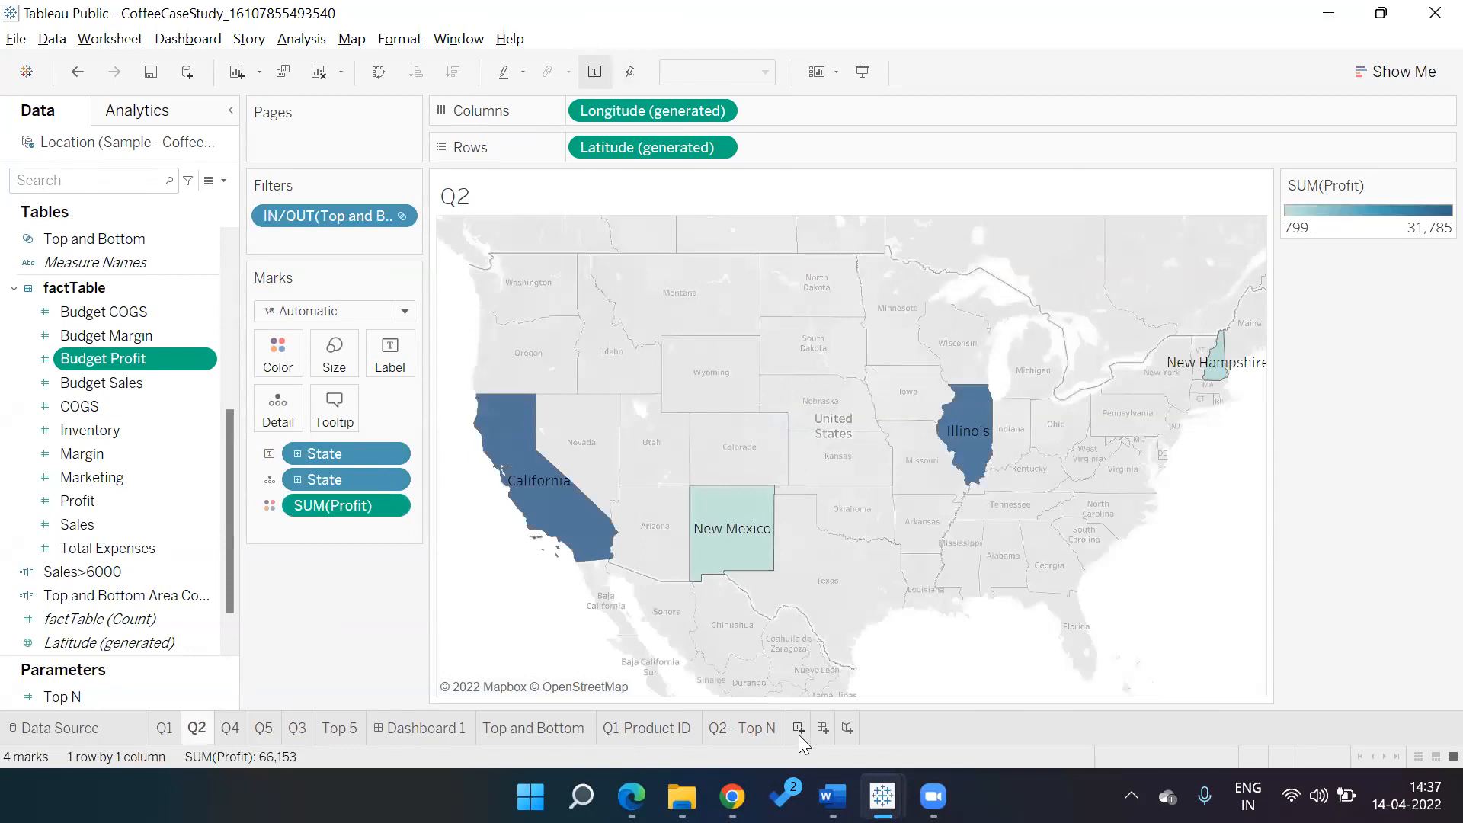
pyautogui.click(799, 735)
# Rename the new sheet to 'Q3-Central'
pyautogui.doubleClick(800, 730)
pyautogui.write('Q3')
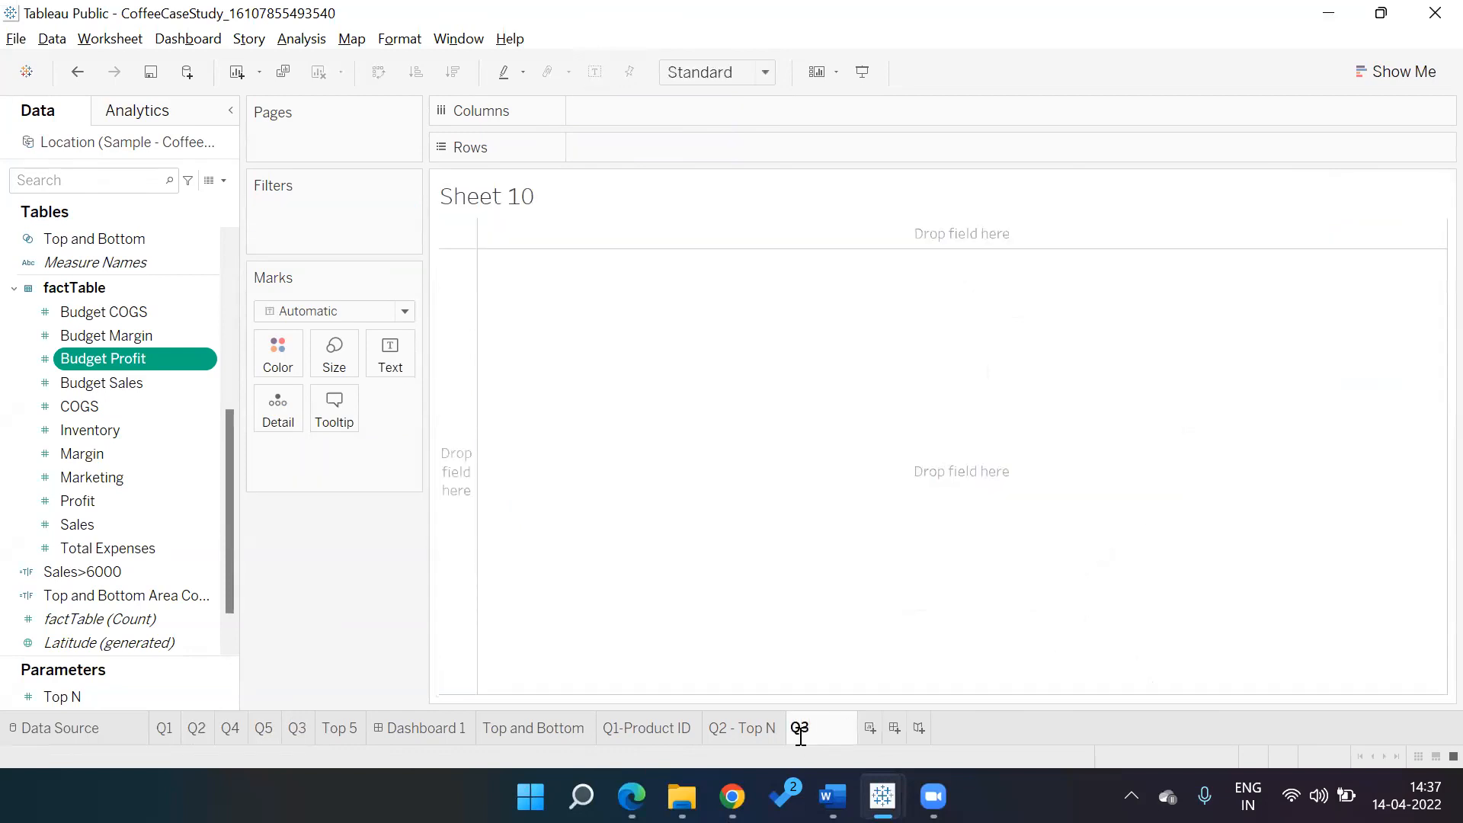
pyautogui.write('-Central')
pyautogui.press('Return')
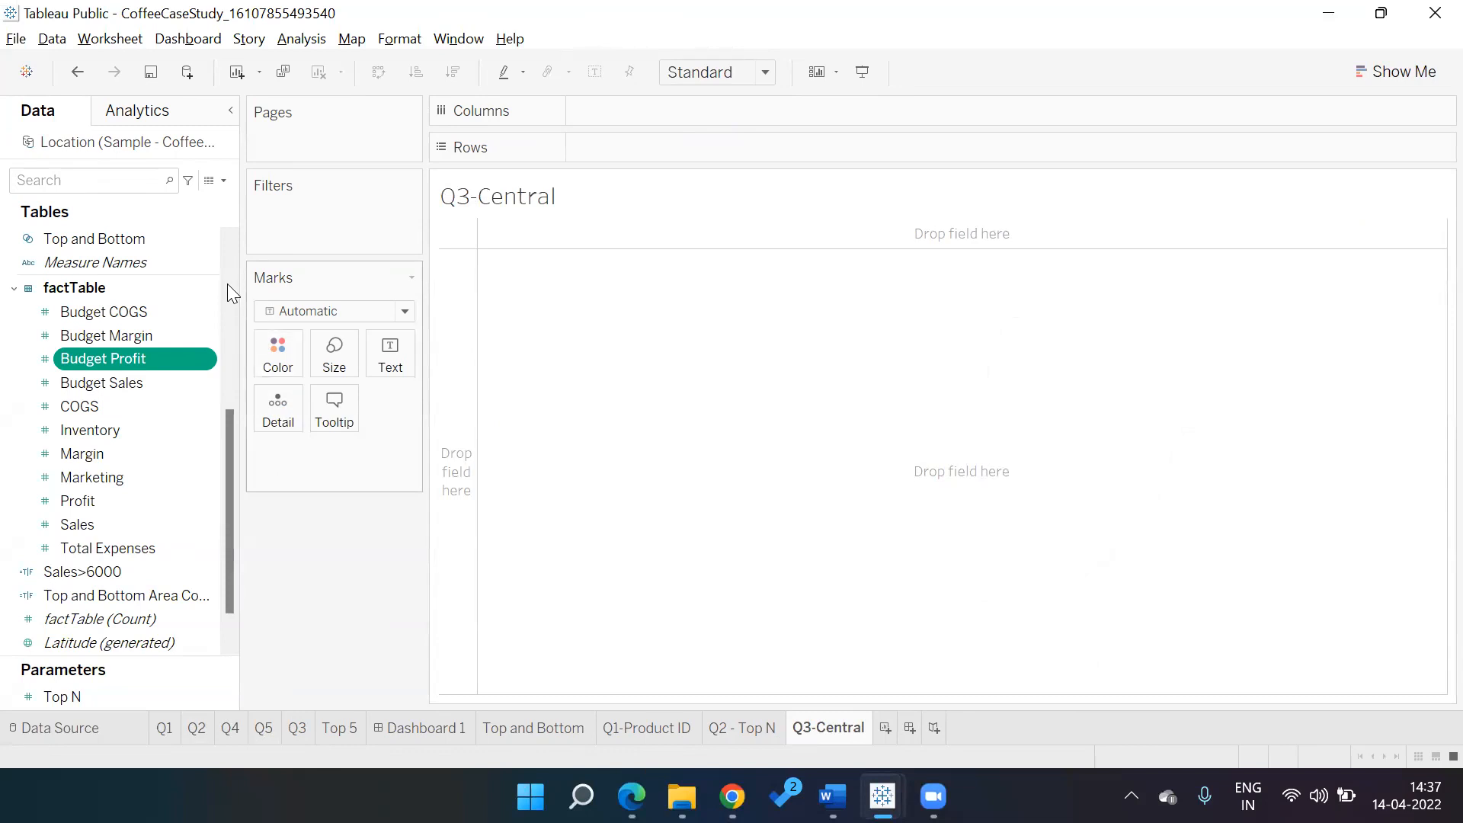
# Build a table with Market as rows and Market Size as columns
pyautogui.scroll(5, 227, 284)
pyautogui.click(120, 355)
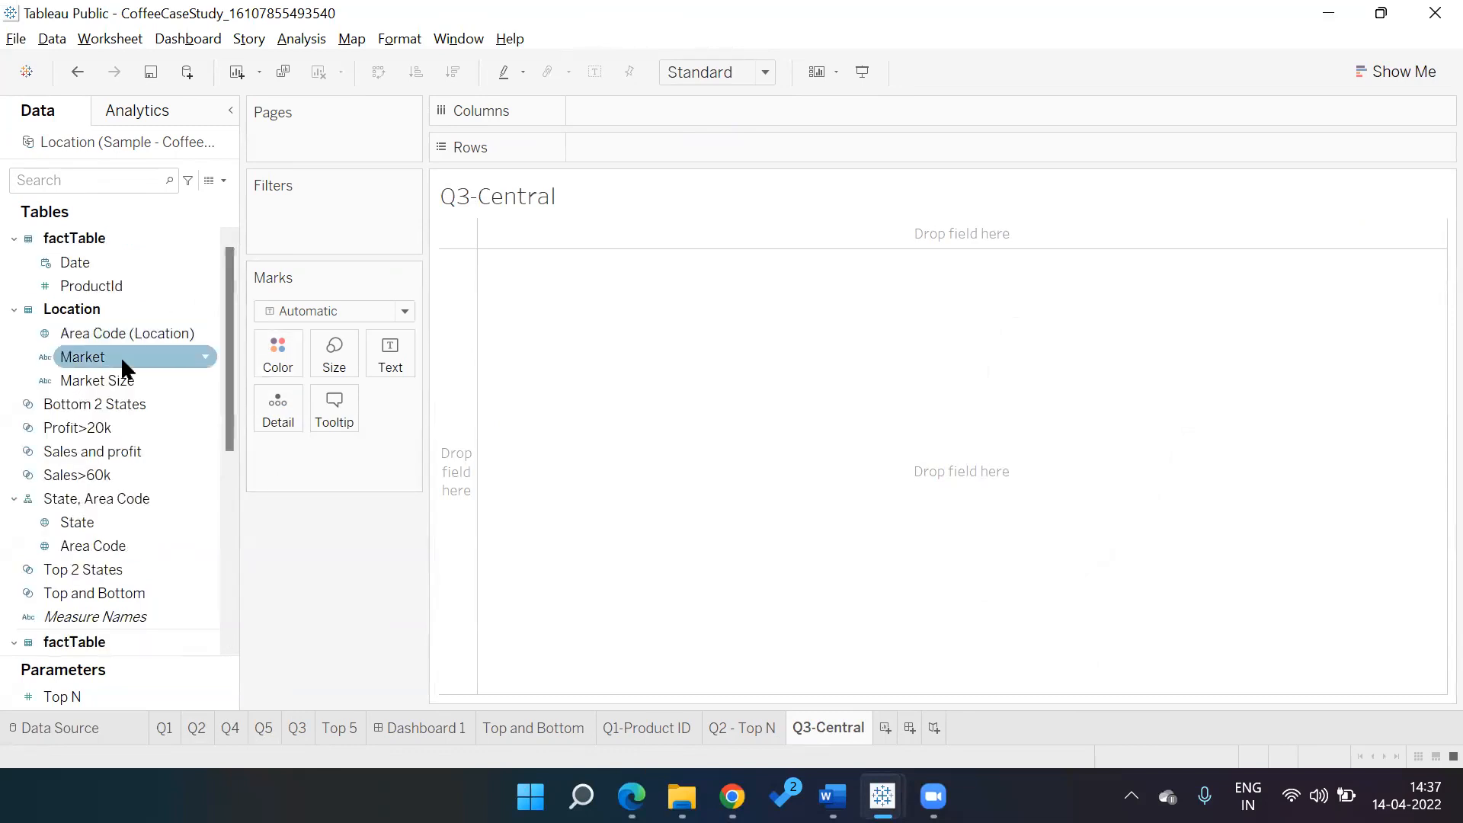
pyautogui.doubleClick(120, 358)
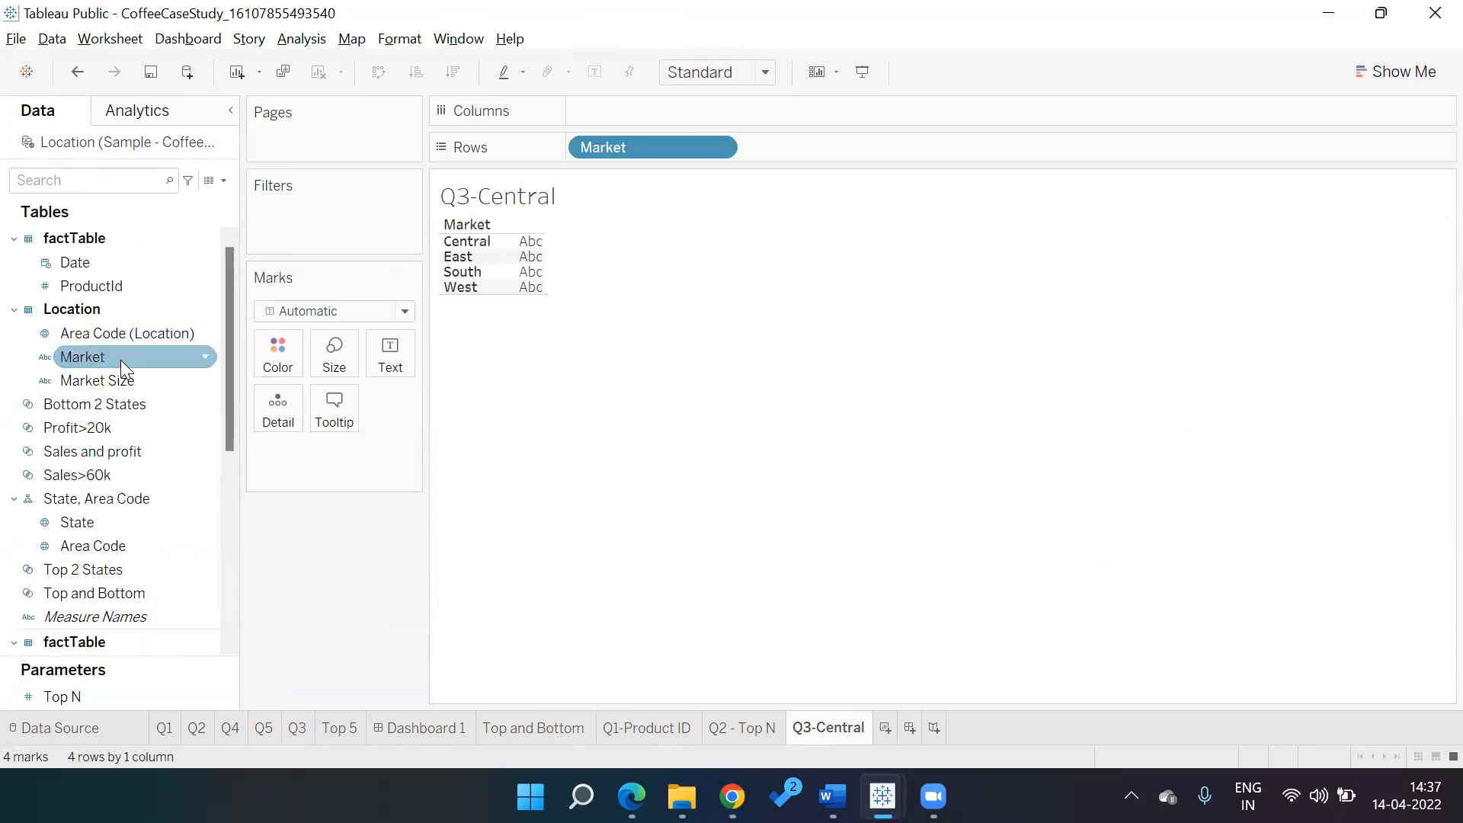
pyautogui.doubleClick(119, 379)
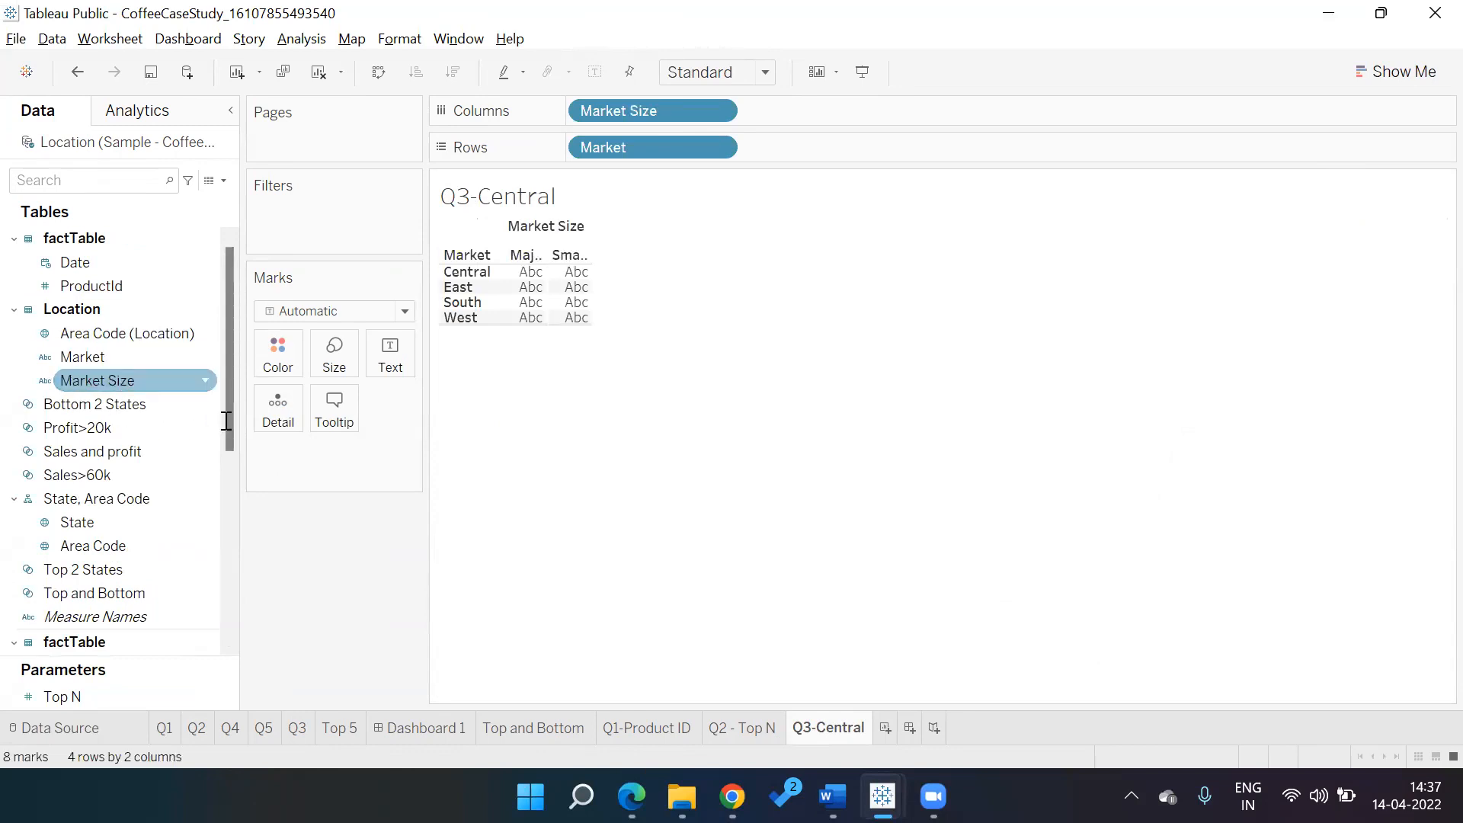
pyautogui.hotkey('alt', 'Tab')
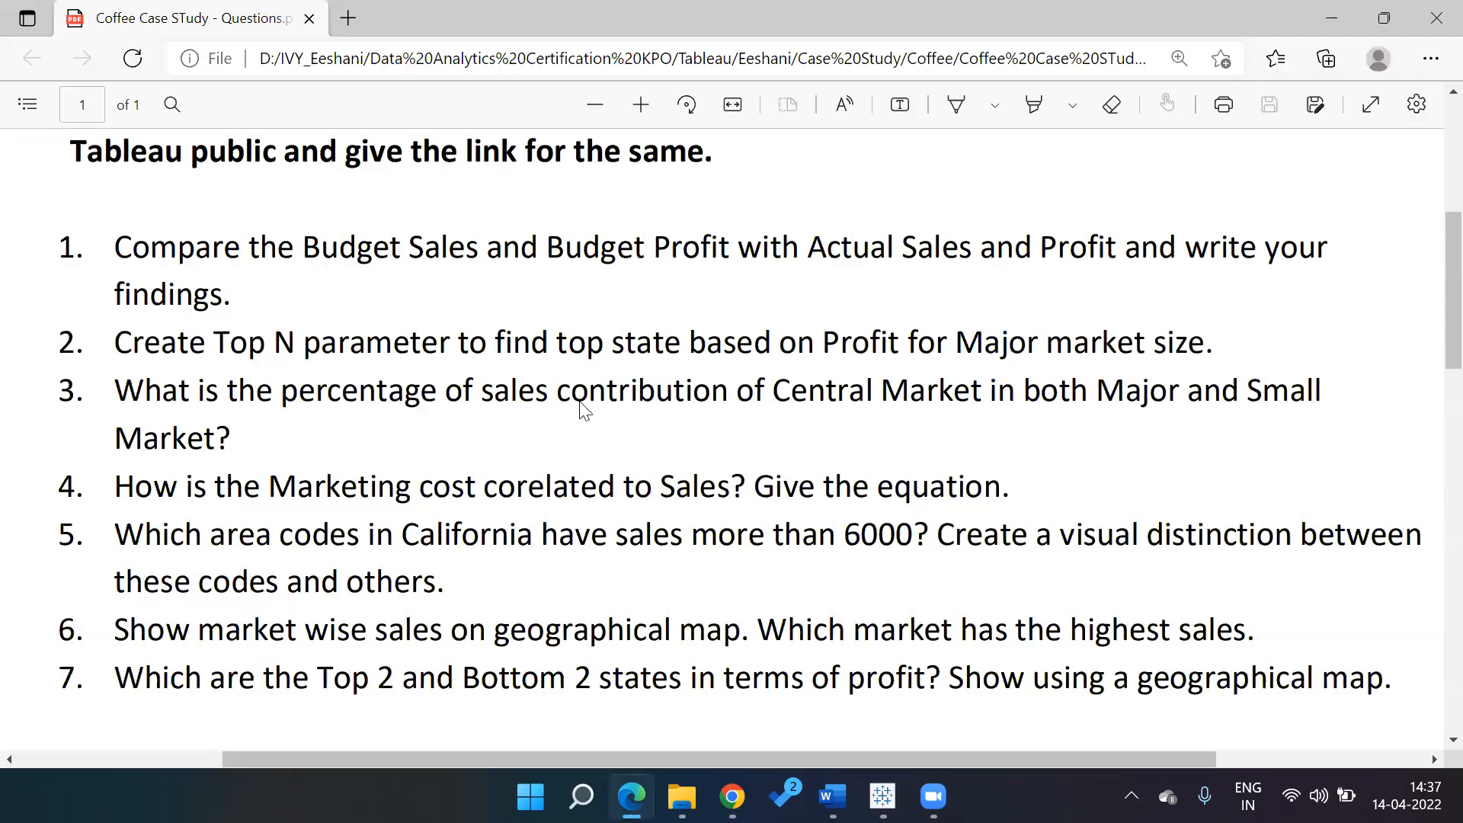
pyautogui.hotkey('alt', 'Tab')
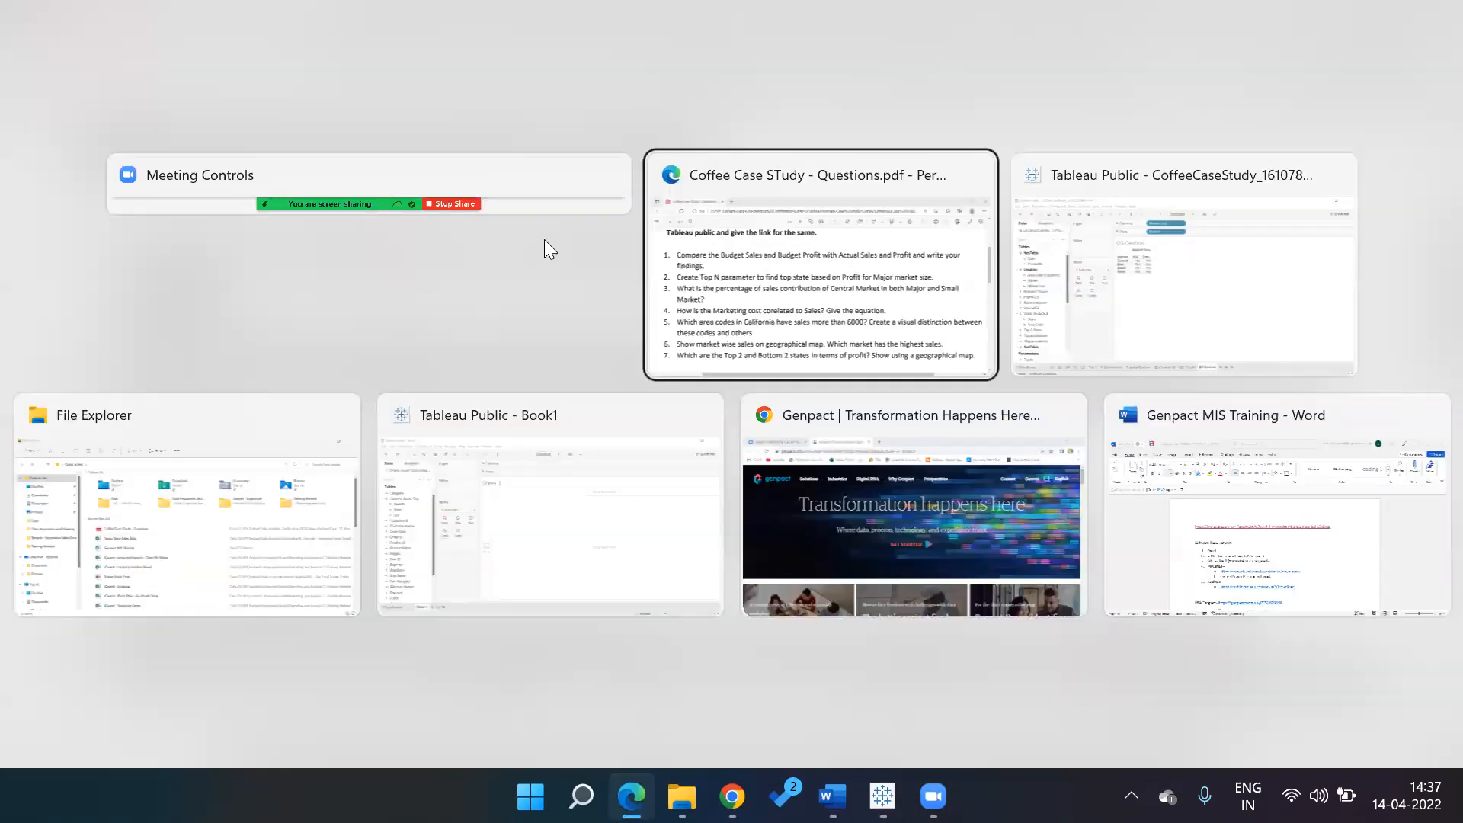
pyautogui.hotkey('alt', 'Tab')
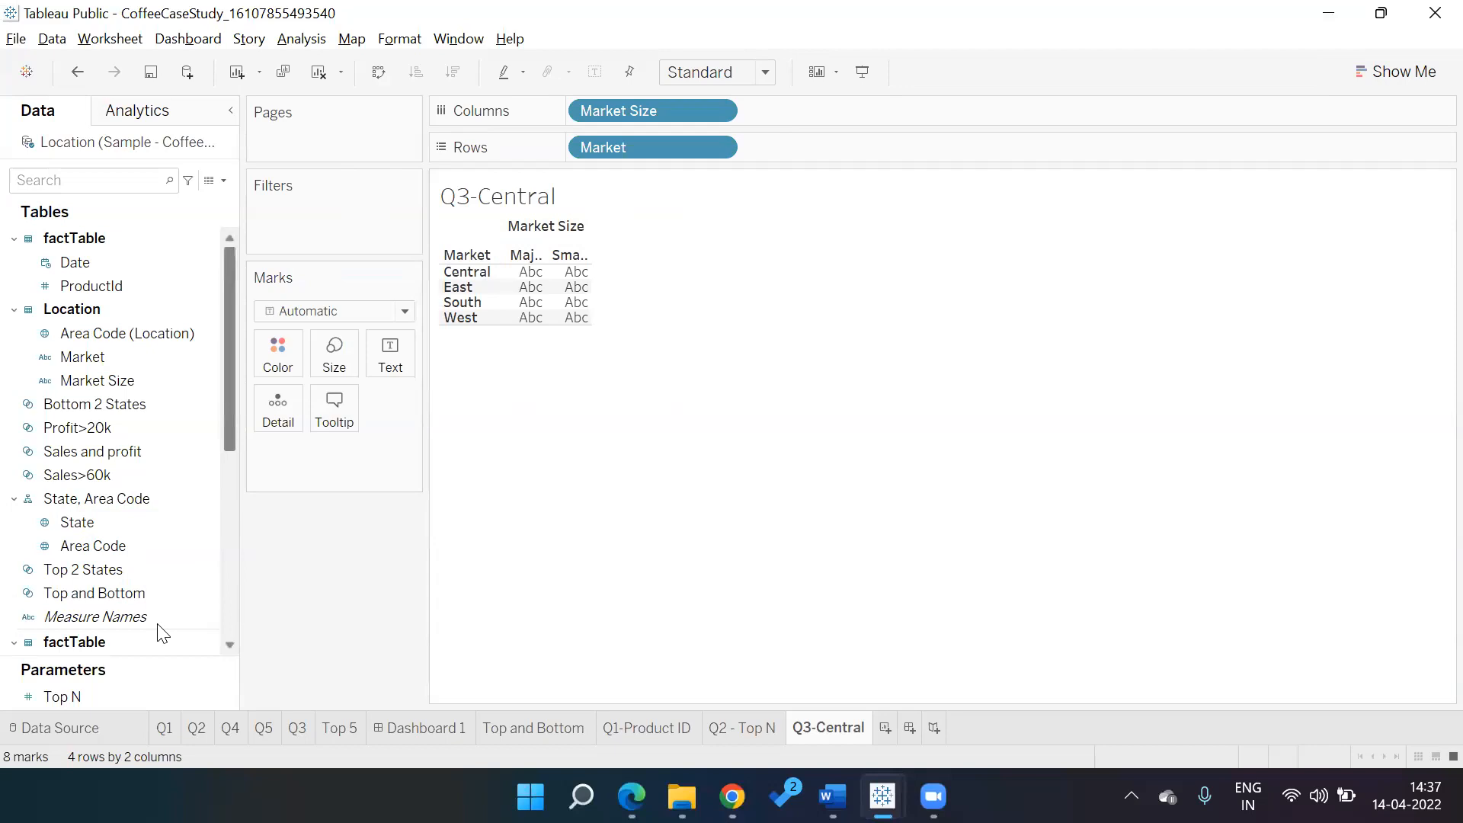
pyautogui.scroll(-3, 229, 523)
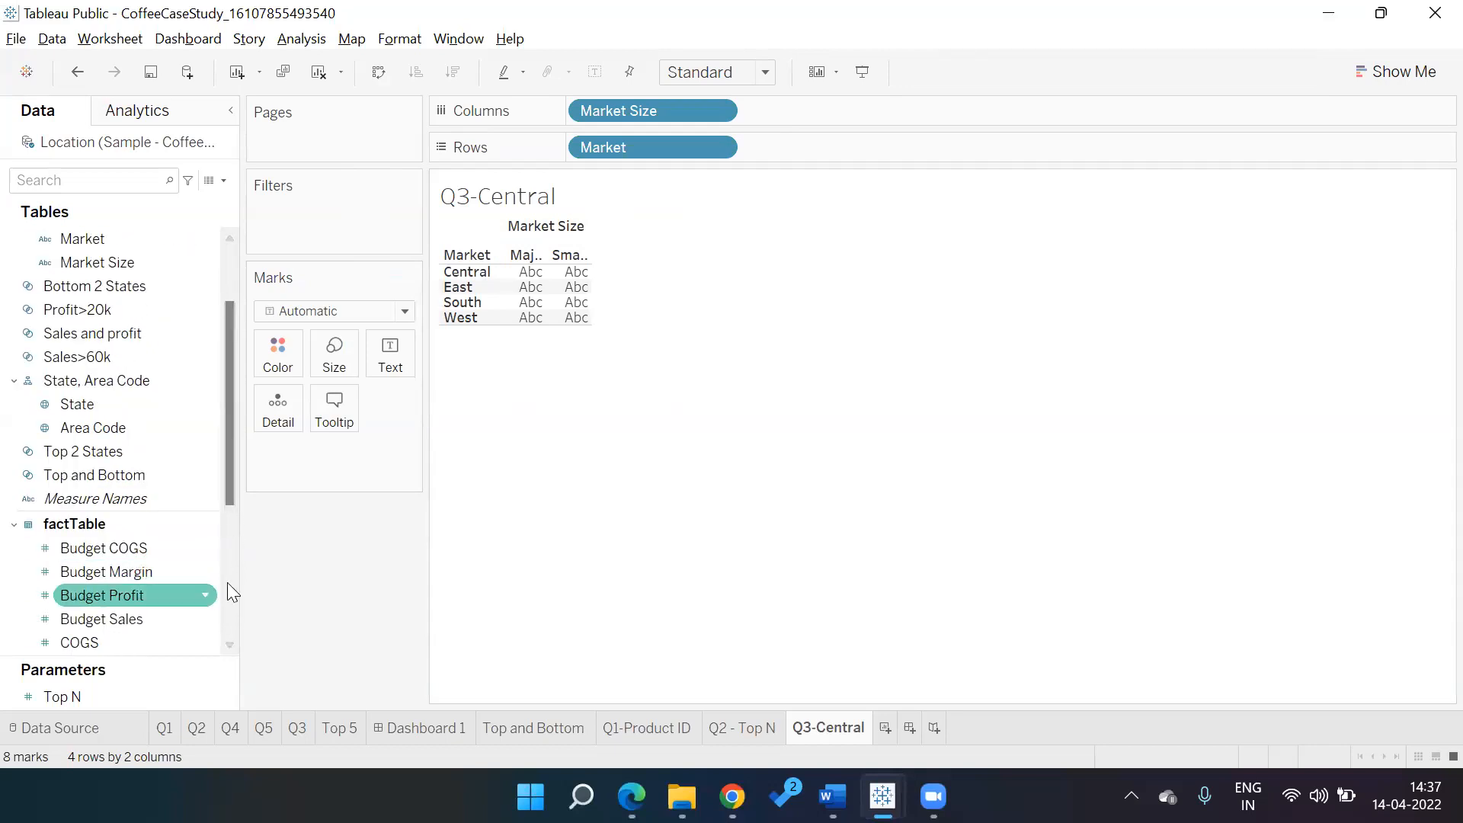
# Show SUM(Sales) in each Market by Market Size cell and size the view to Fit Height
pyautogui.scroll(-5, 131, 549)
pyautogui.moveTo(131, 549); pyautogui.dragTo(572, 549)
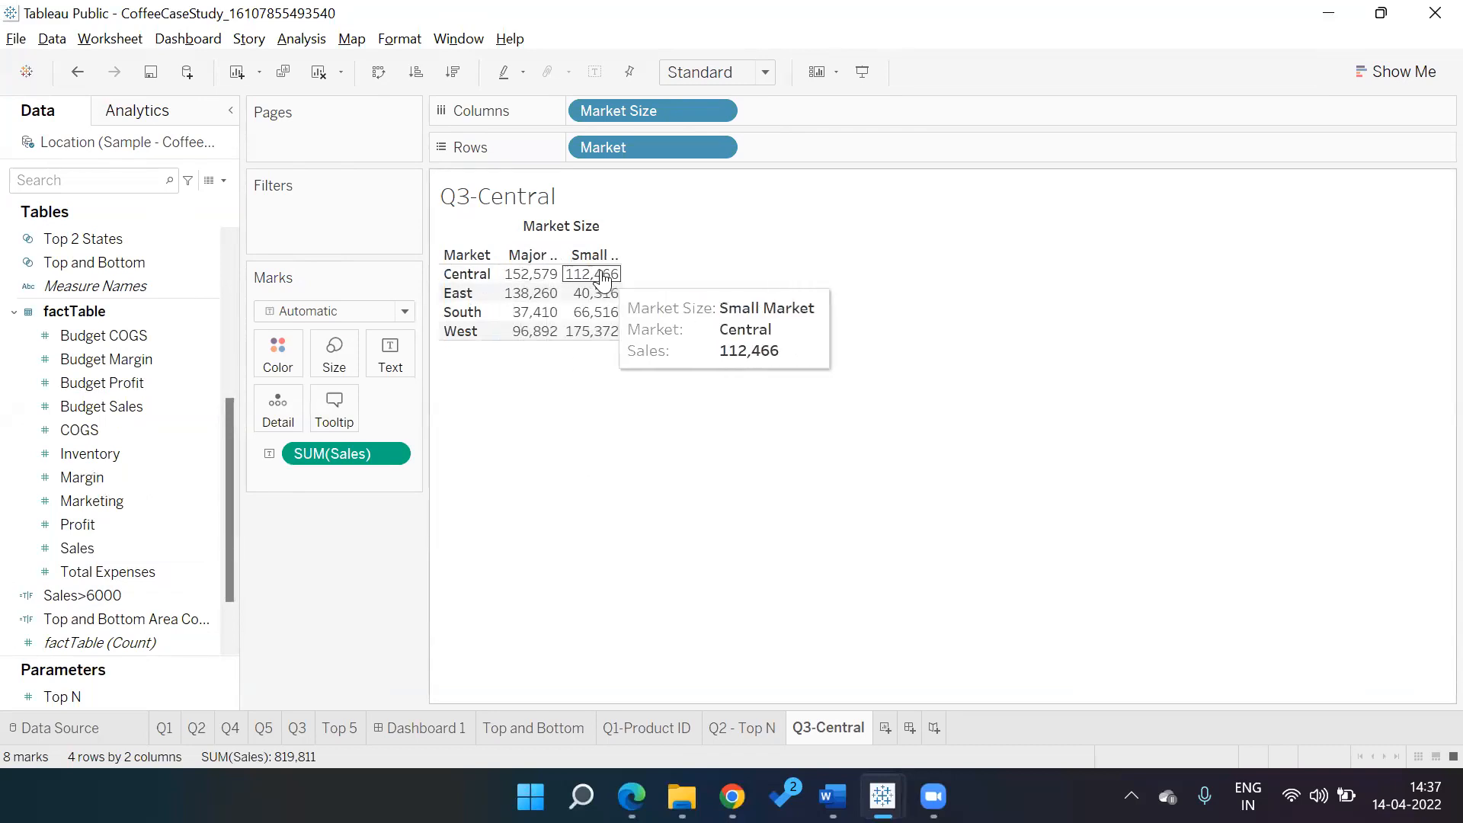
pyautogui.click(768, 76)
pyautogui.click(740, 164)
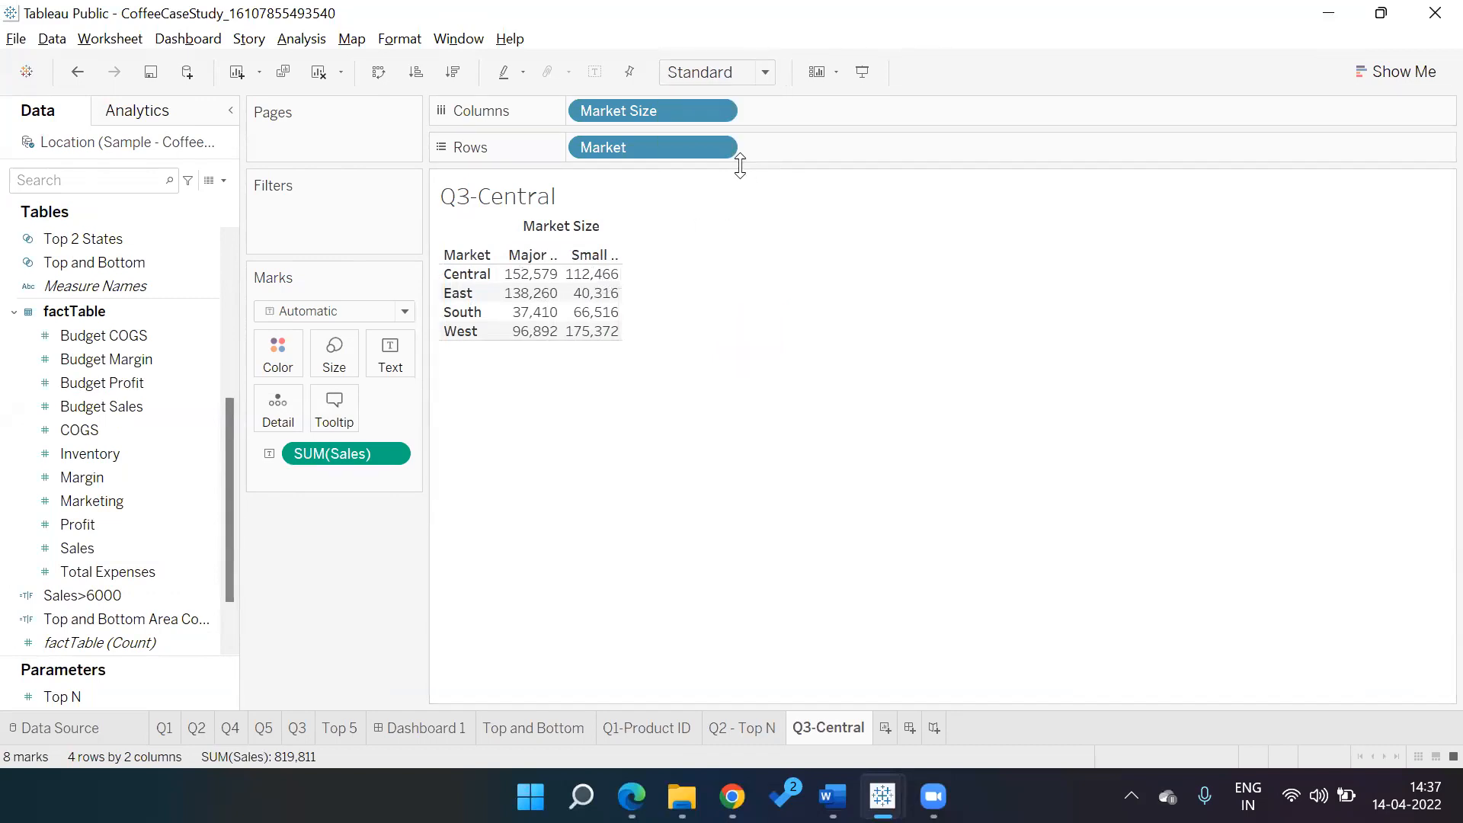
pyautogui.click(765, 72)
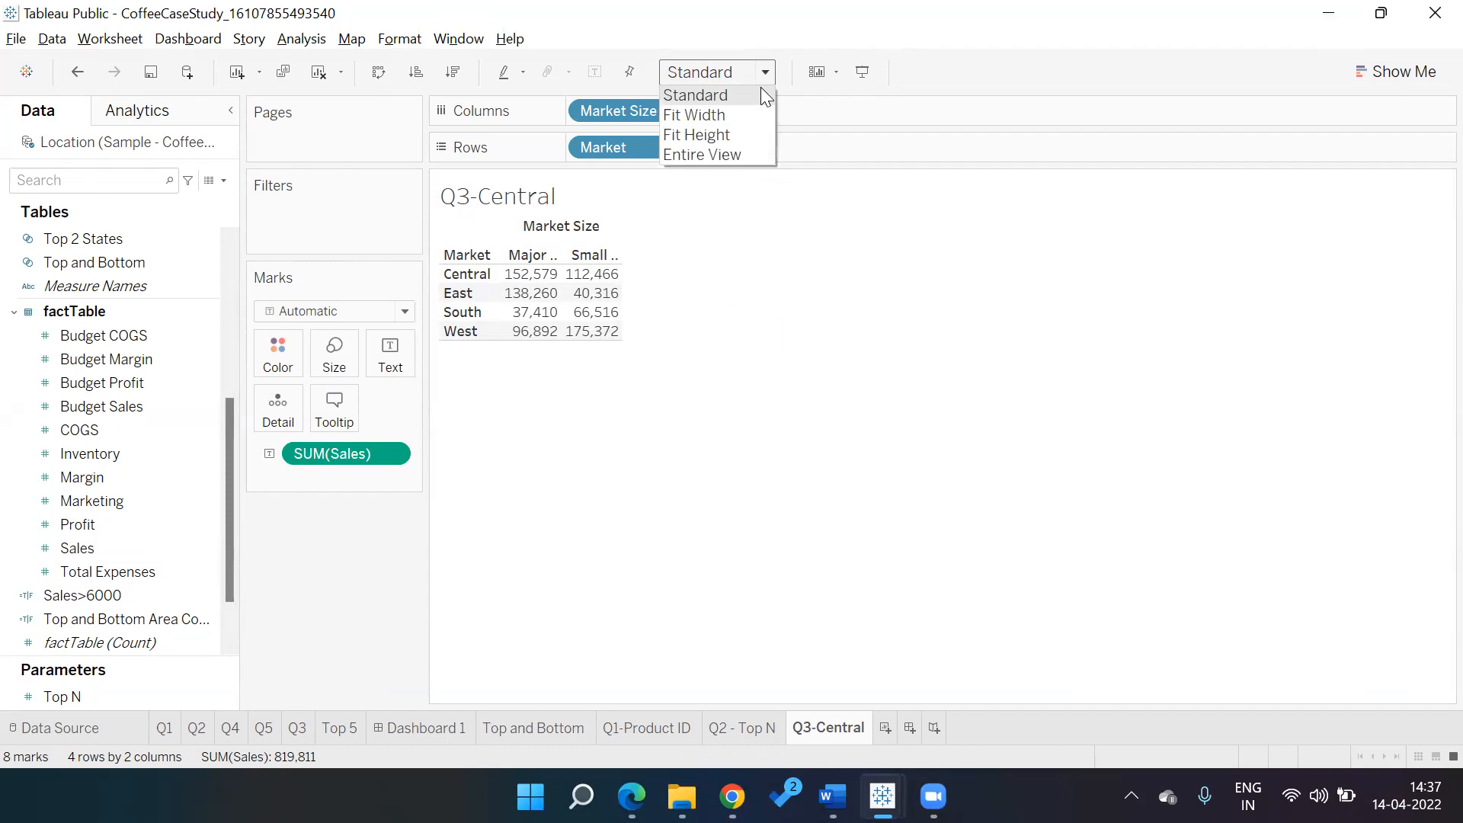
pyautogui.click(757, 155)
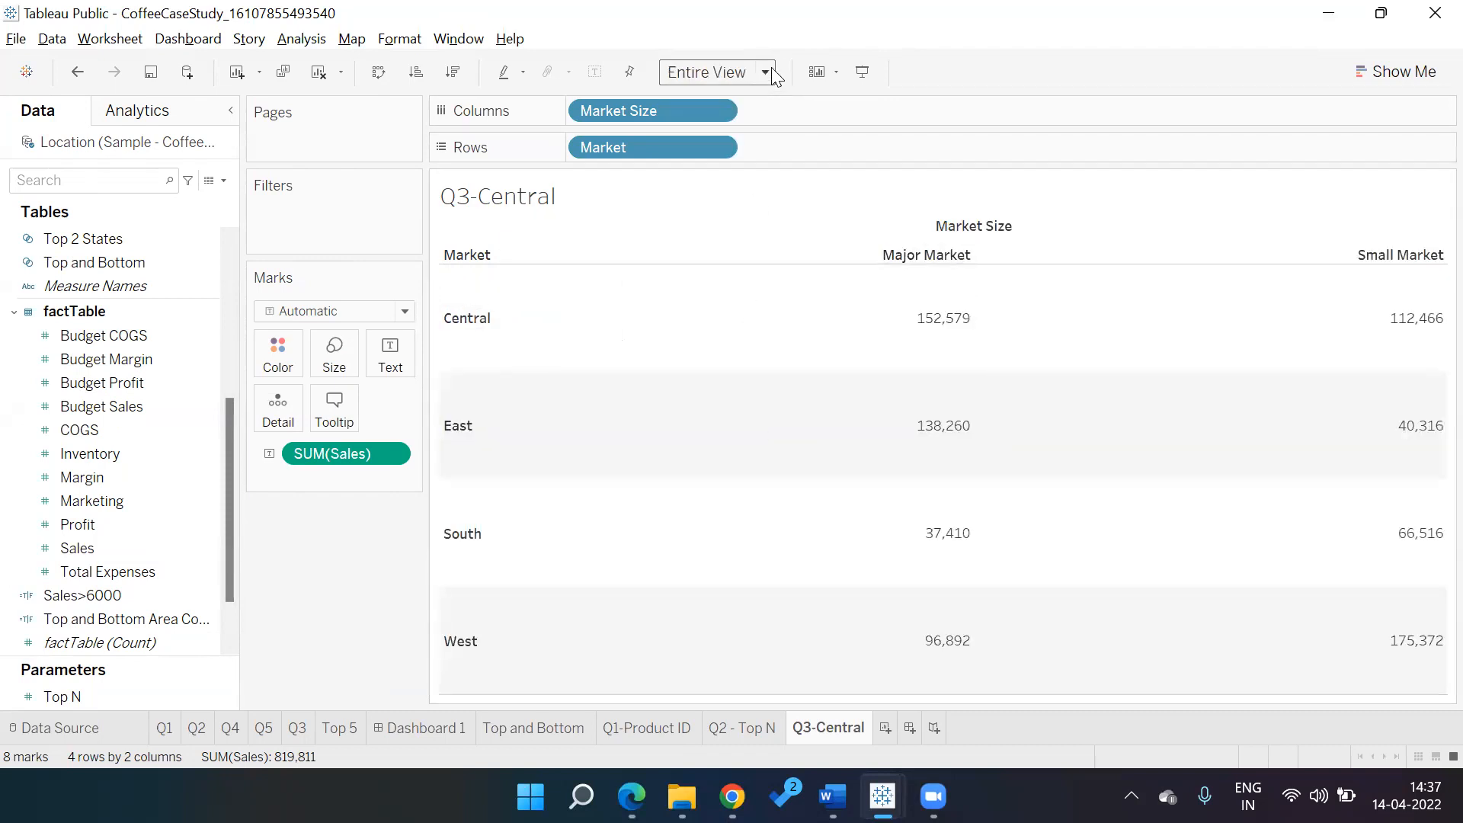
pyautogui.click(766, 72)
pyautogui.click(740, 130)
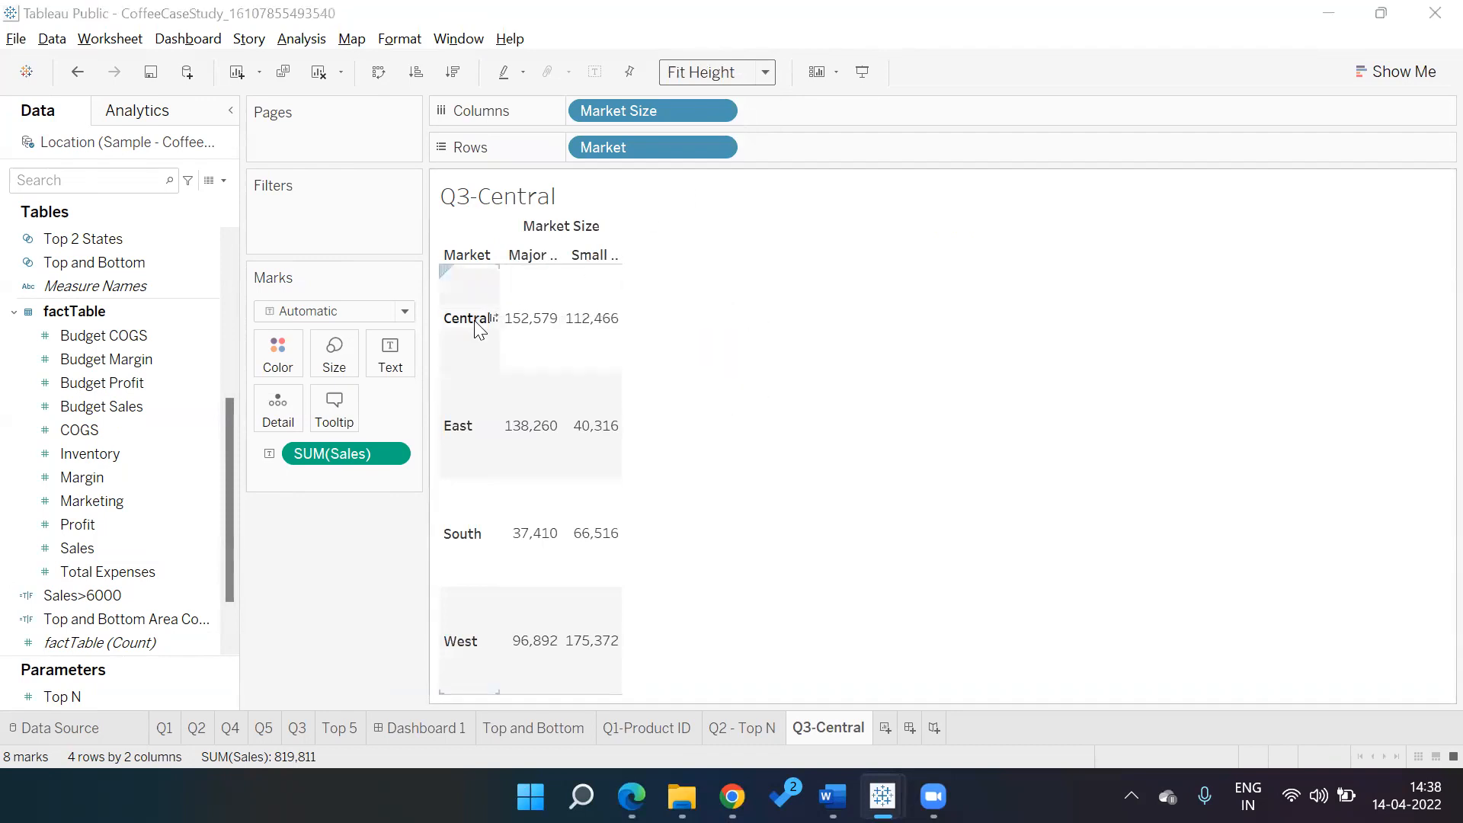
# Switch to the Edge PDF with question 3 on Central Market's sales contribution
pyautogui.hotkey('alt', 'Tab')
pyautogui.hotkey('alt', 'Tab')
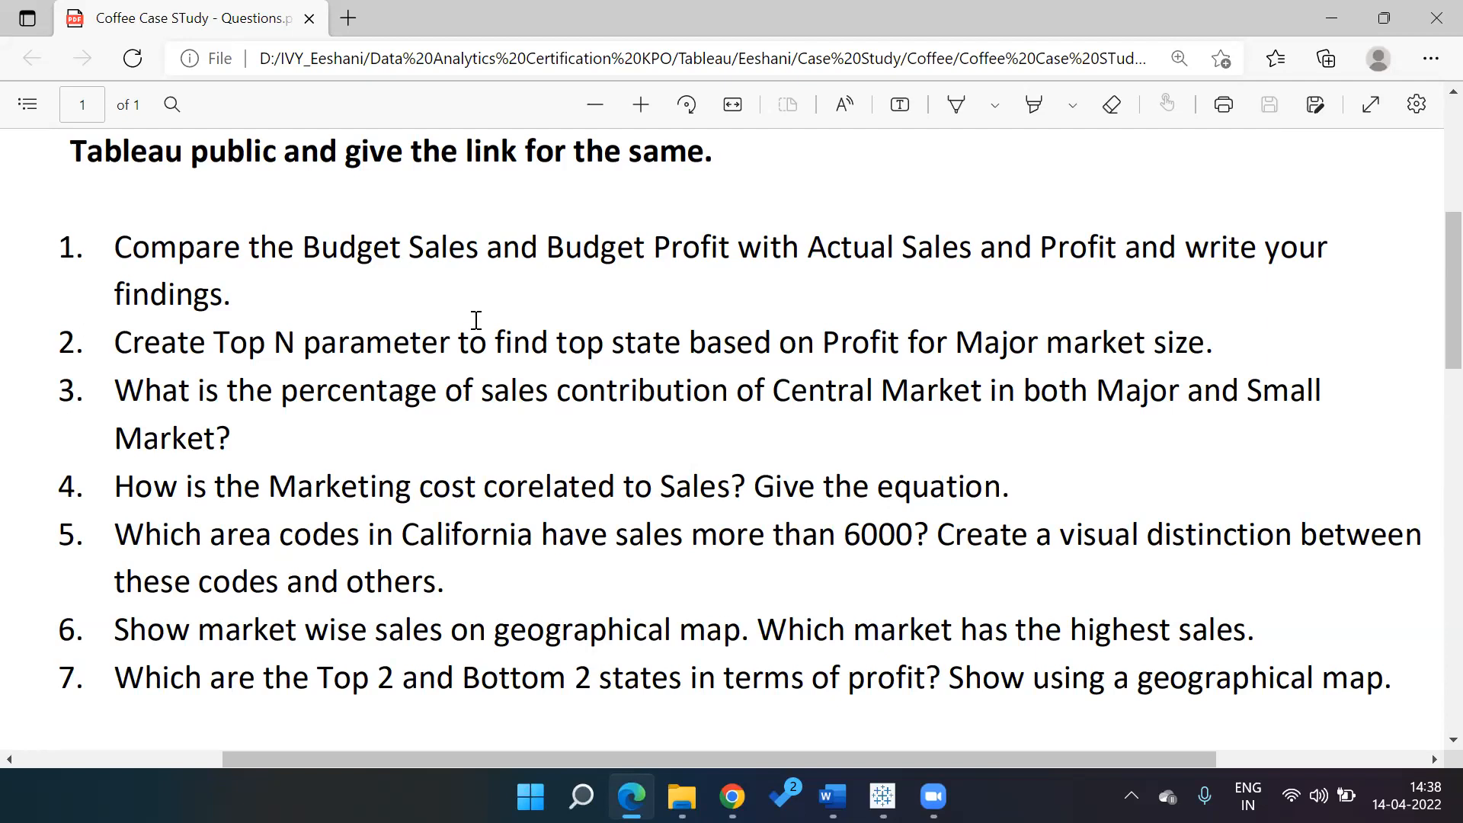
# Apply a Percent of Total quick table calculation to SUM(Sales)
pyautogui.hotkey('alt', 'Tab')
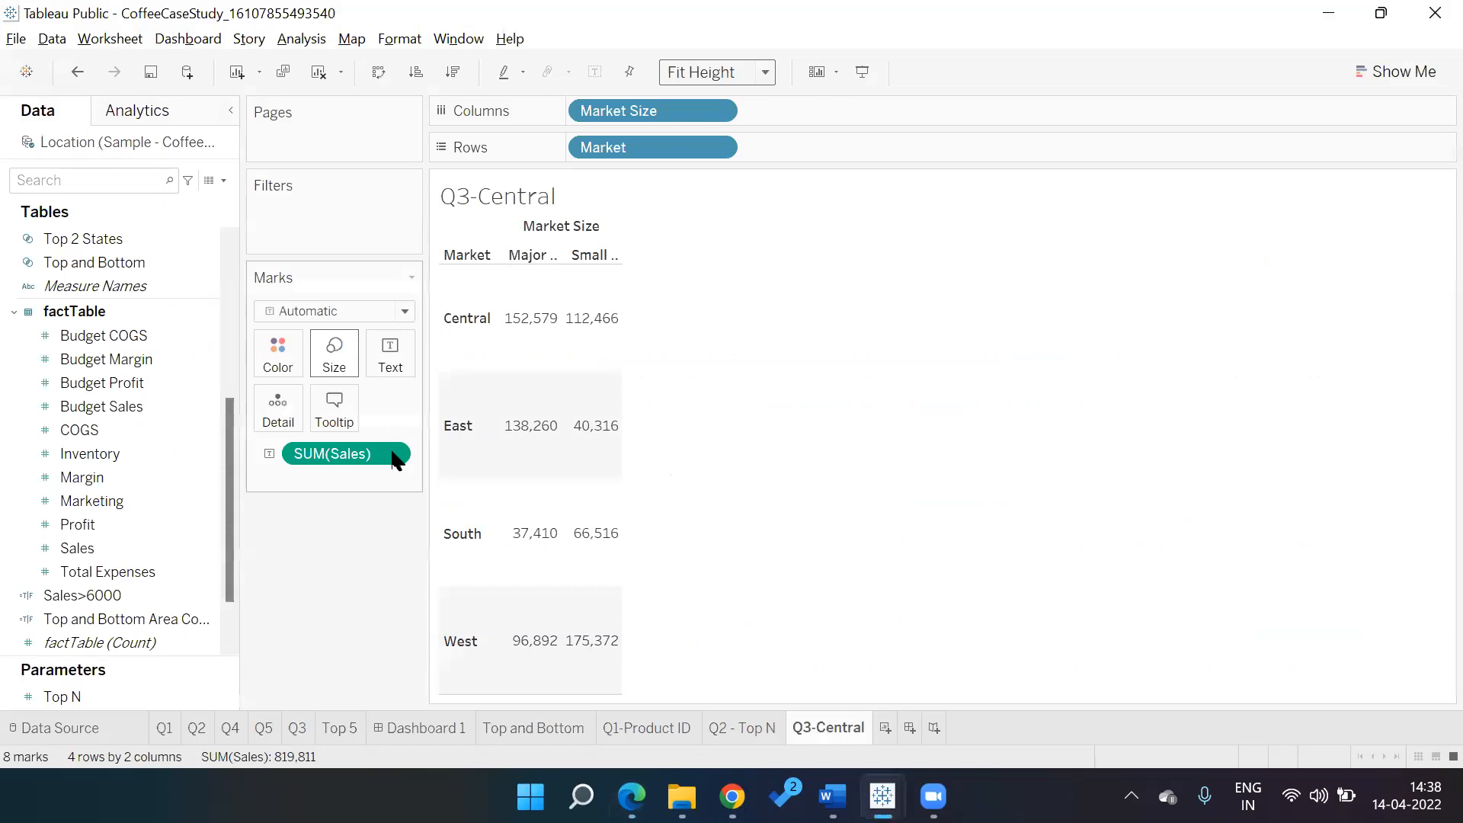
pyautogui.rightClick(395, 455)
pyautogui.moveTo(410, 779)
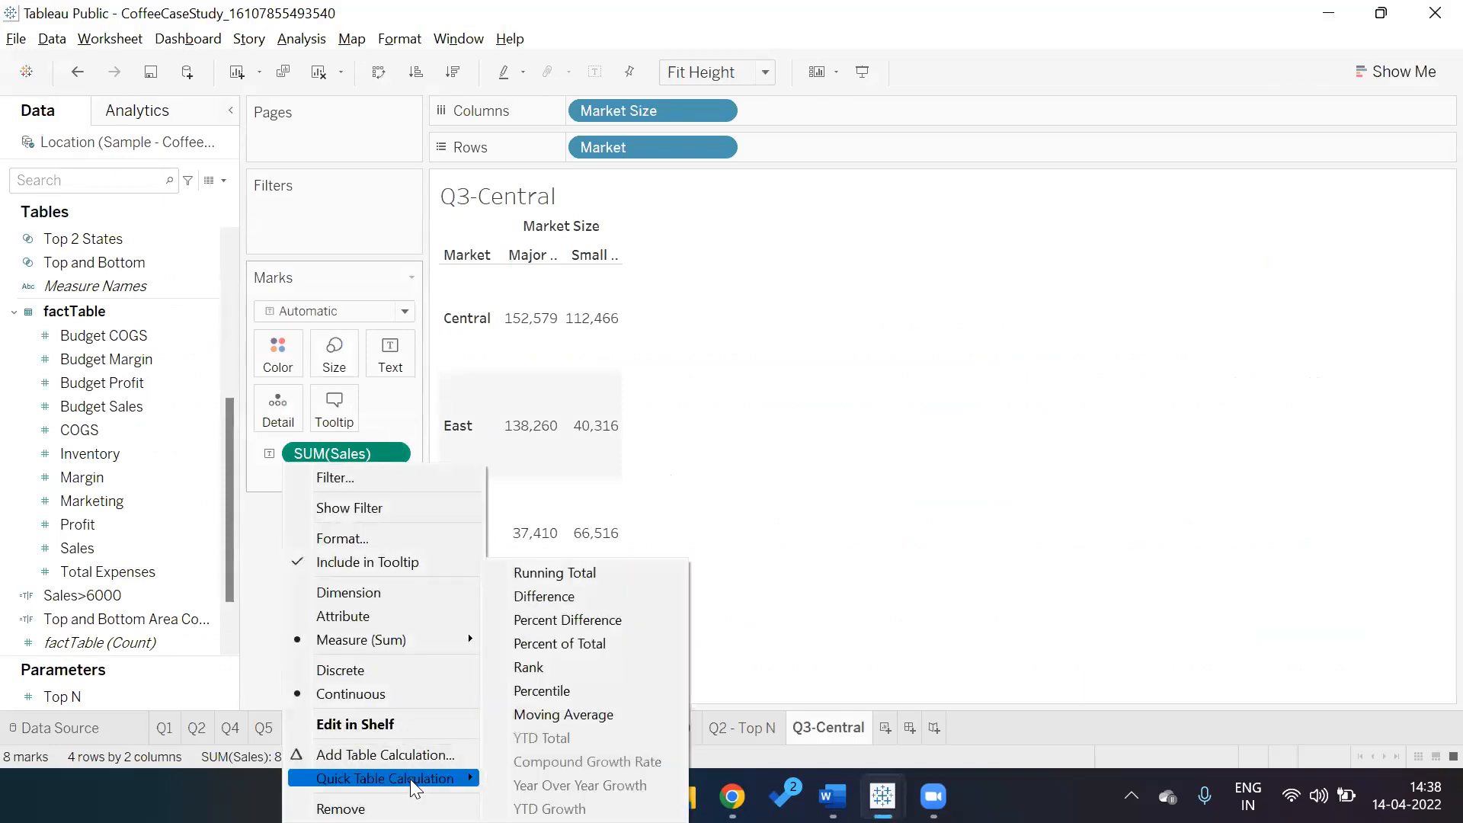
pyautogui.click(587, 645)
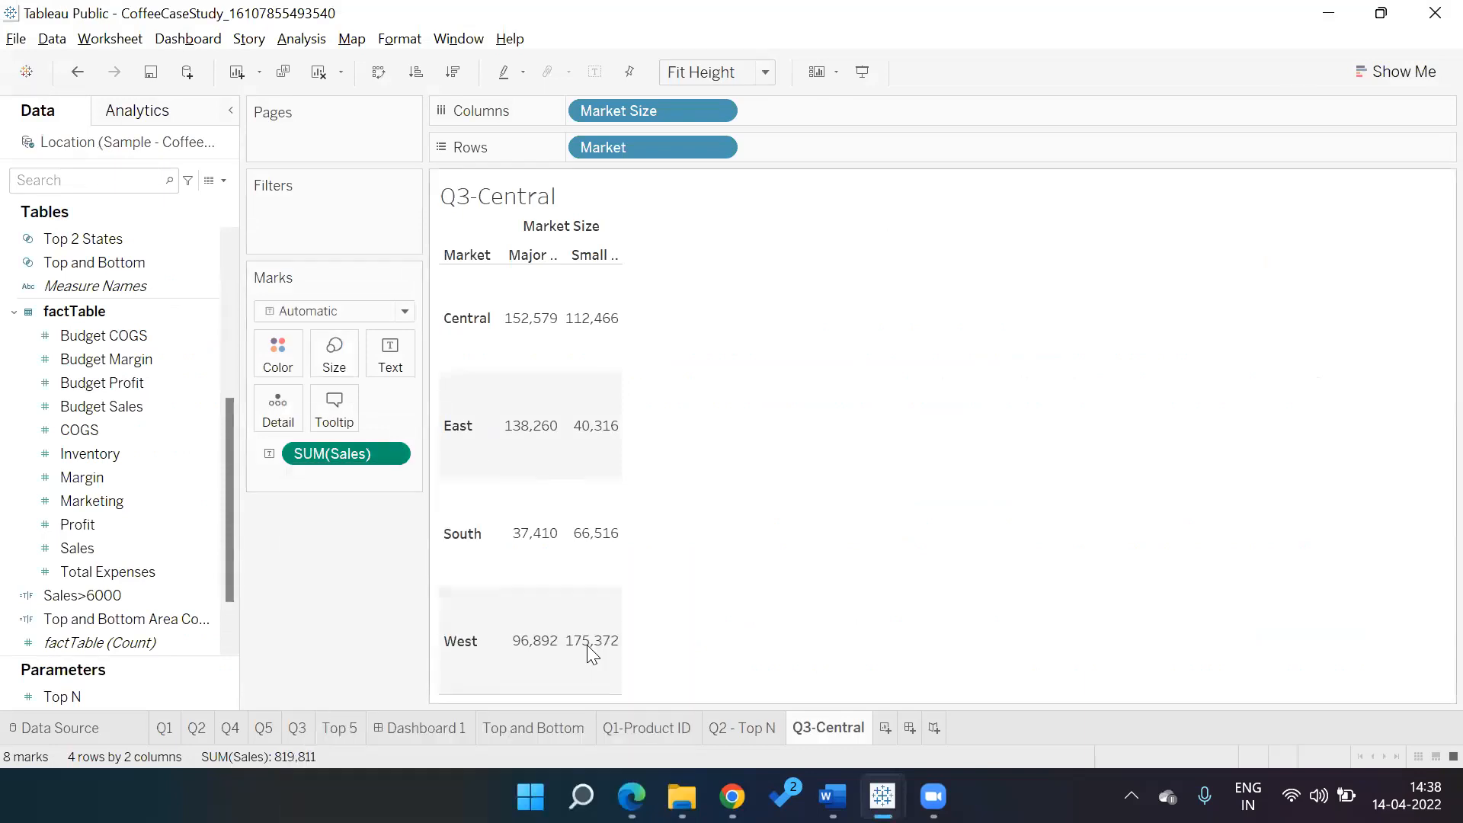
# Set the percent-of-total calculation to compute using Table across all cells
pyautogui.rightClick(399, 453)
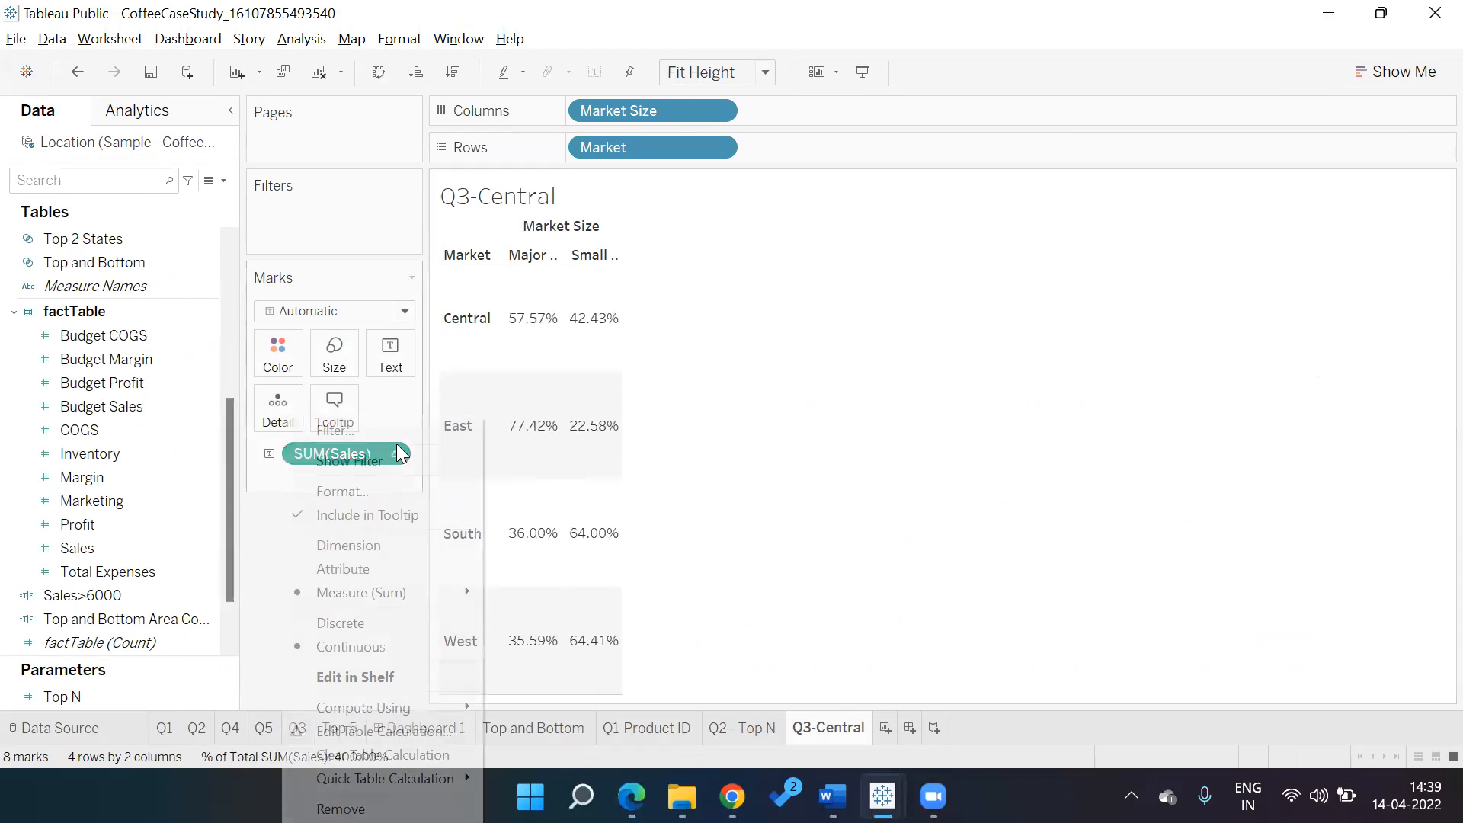
pyautogui.click(367, 728)
pyautogui.moveTo(320, 128); pyautogui.dragTo(111, 147)
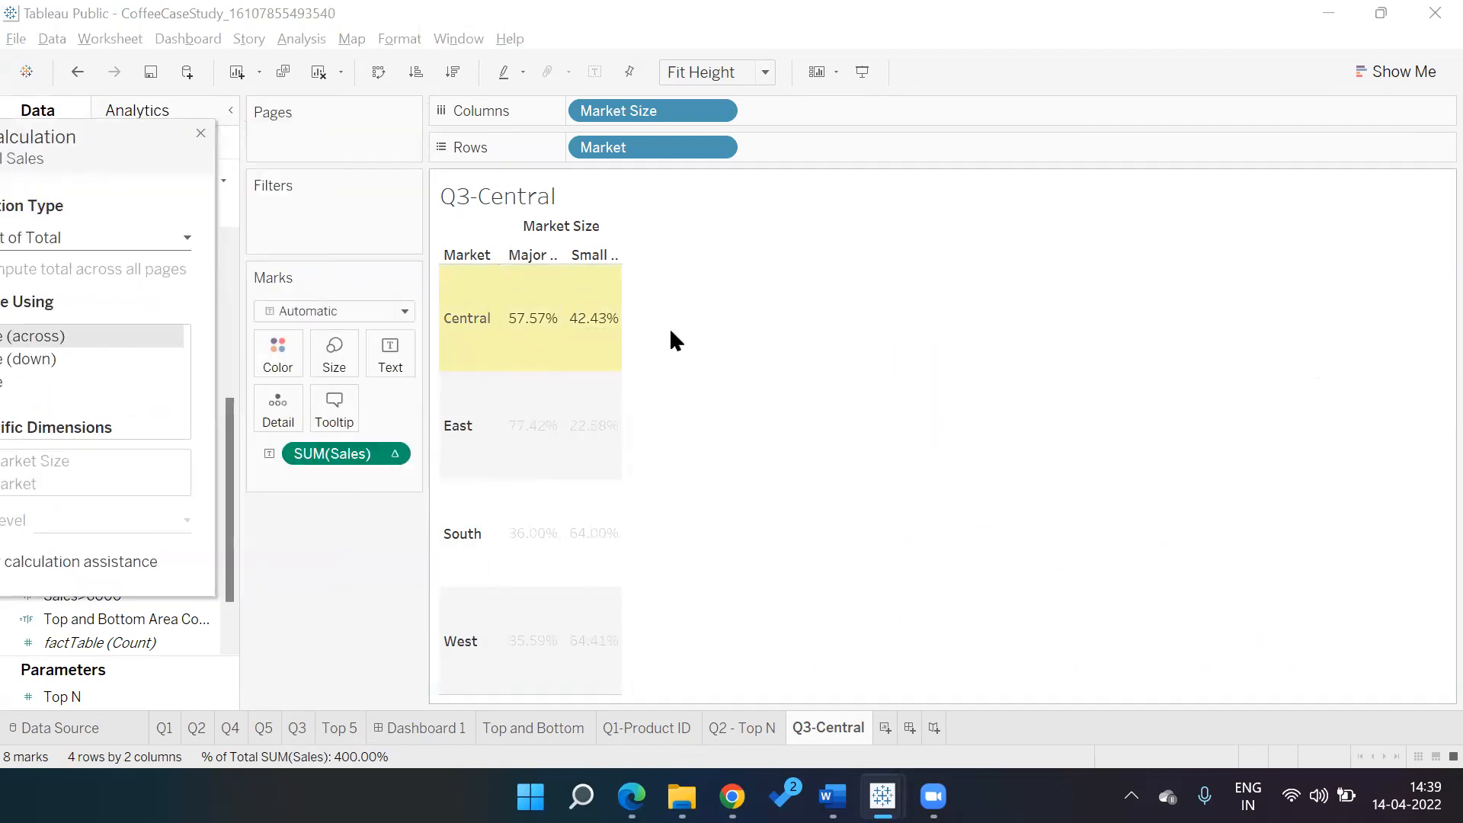
pyautogui.moveTo(543, 348)
pyautogui.moveTo(603, 349)
pyautogui.moveTo(155, 137); pyautogui.dragTo(295, 102)
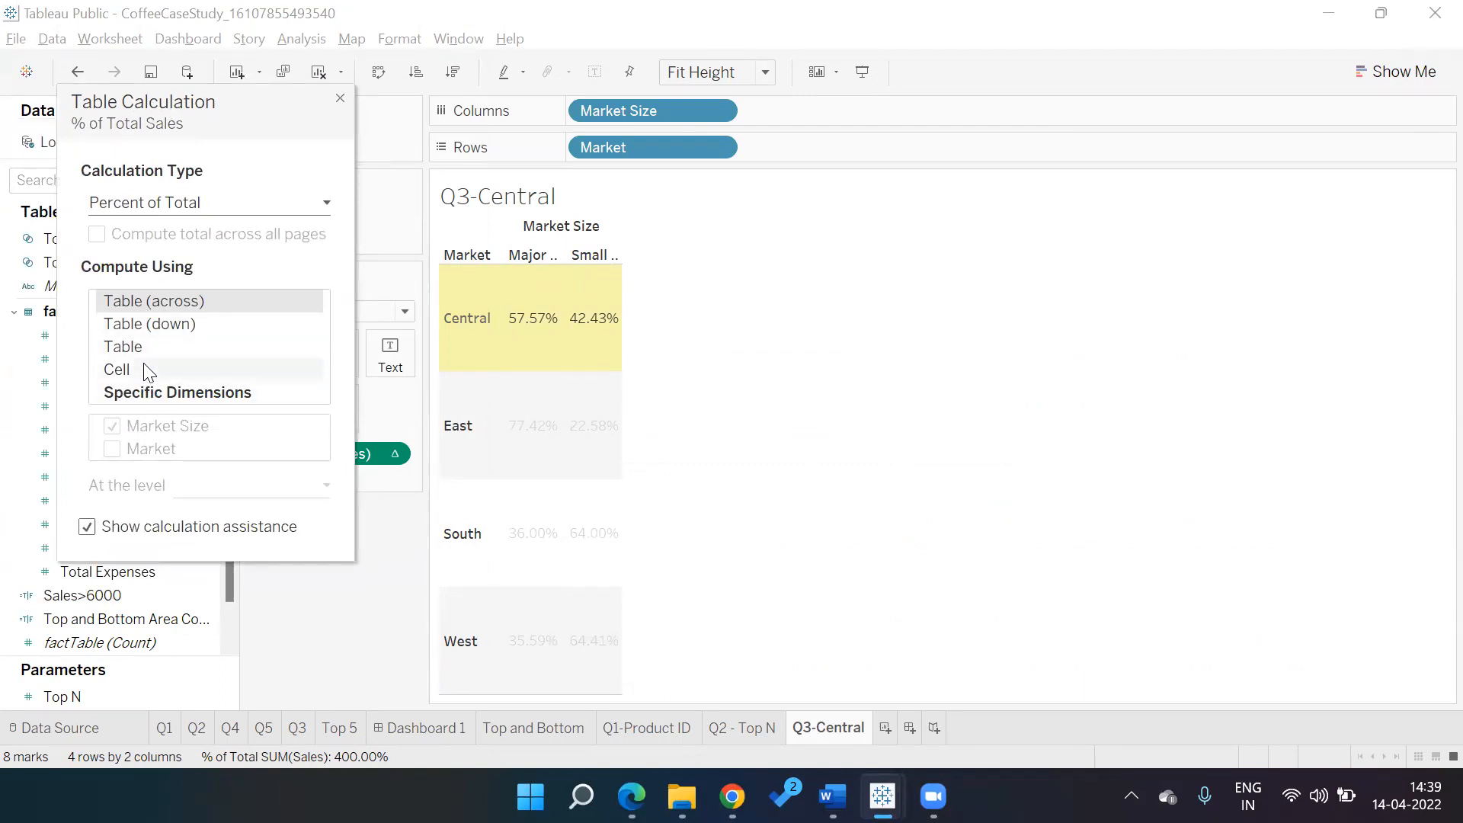
pyautogui.click(171, 323)
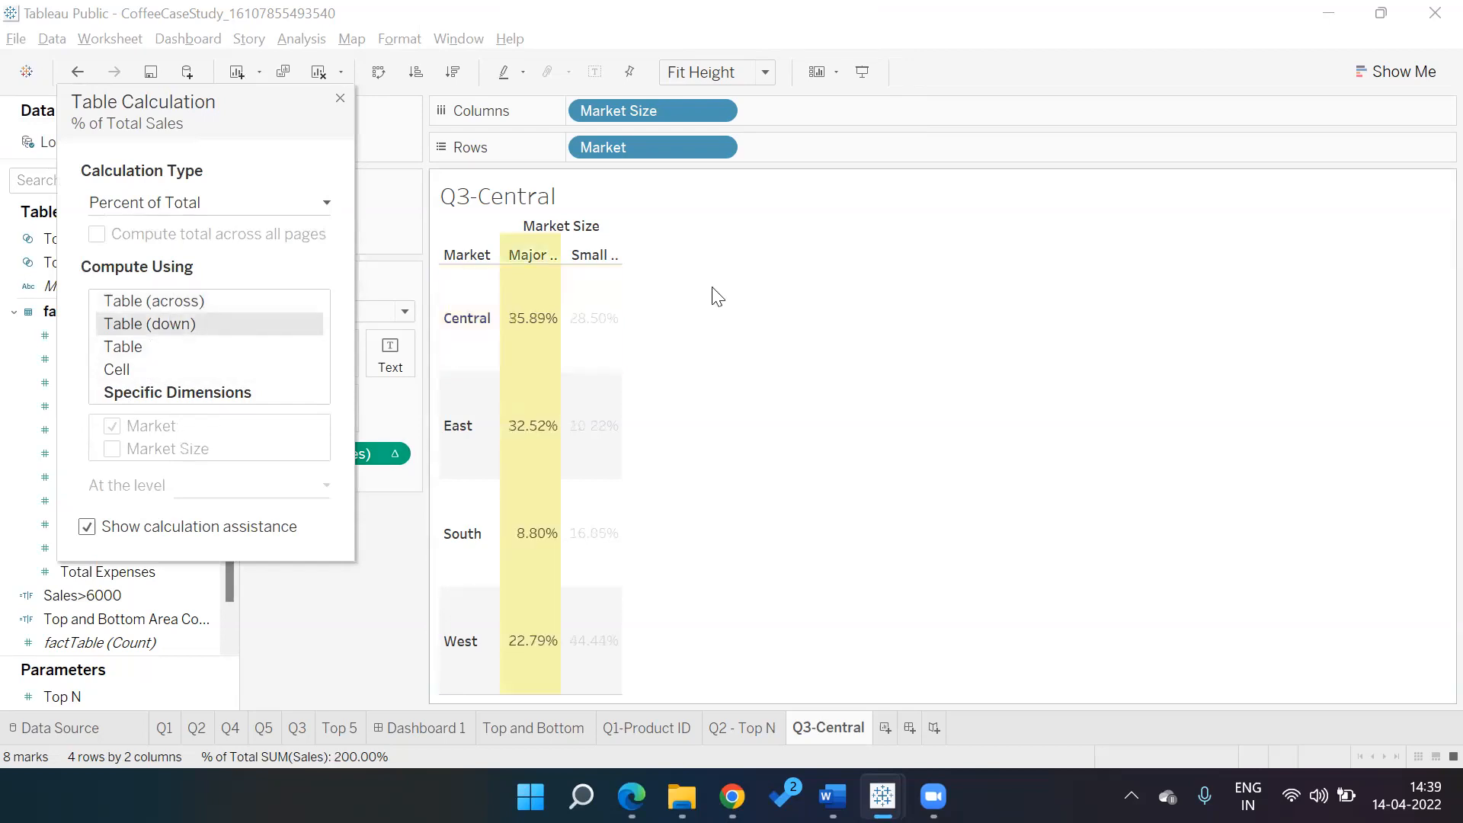
pyautogui.moveTo(543, 572)
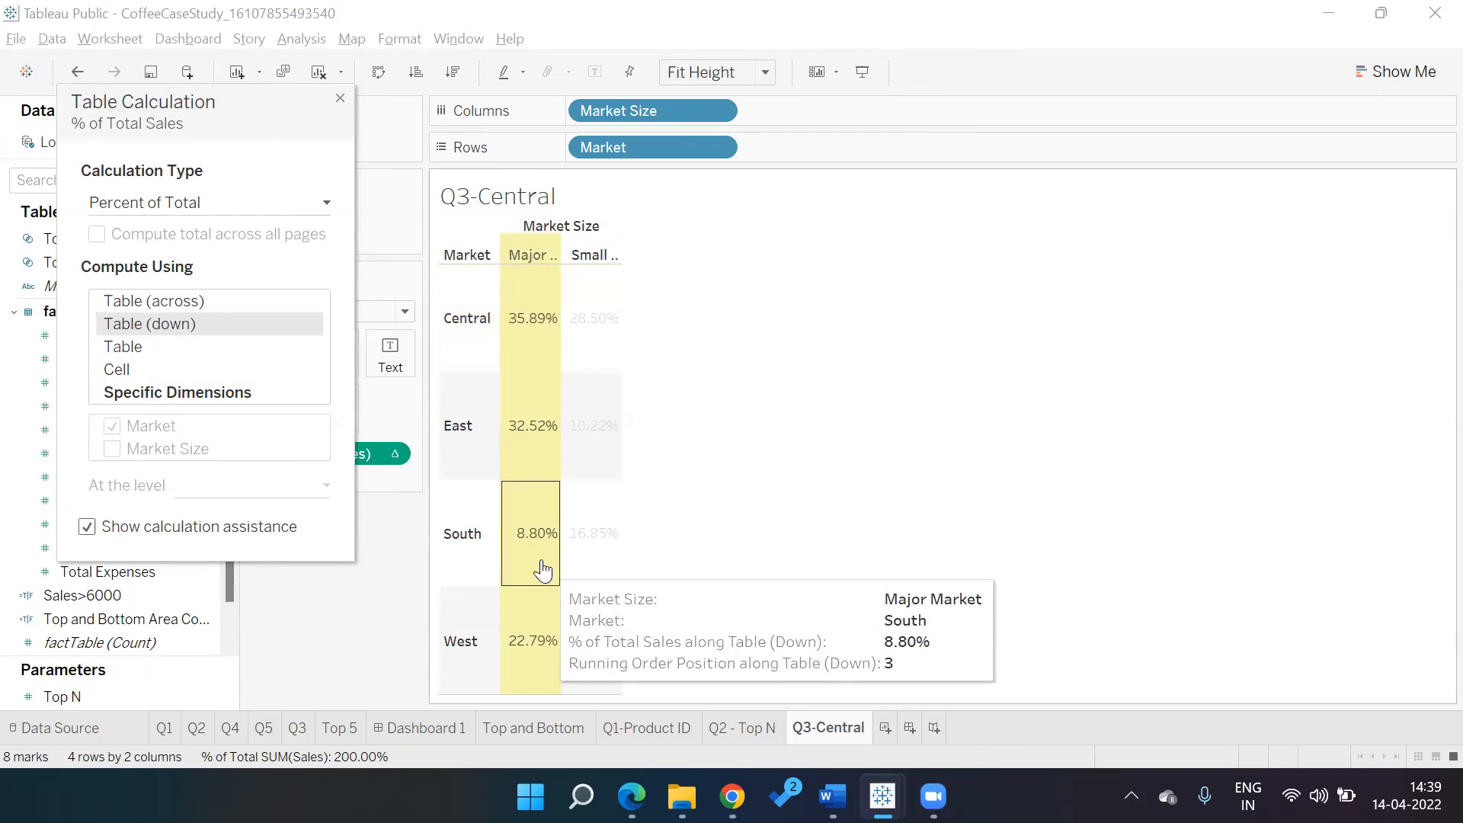
pyautogui.click(294, 352)
pyautogui.click(238, 300)
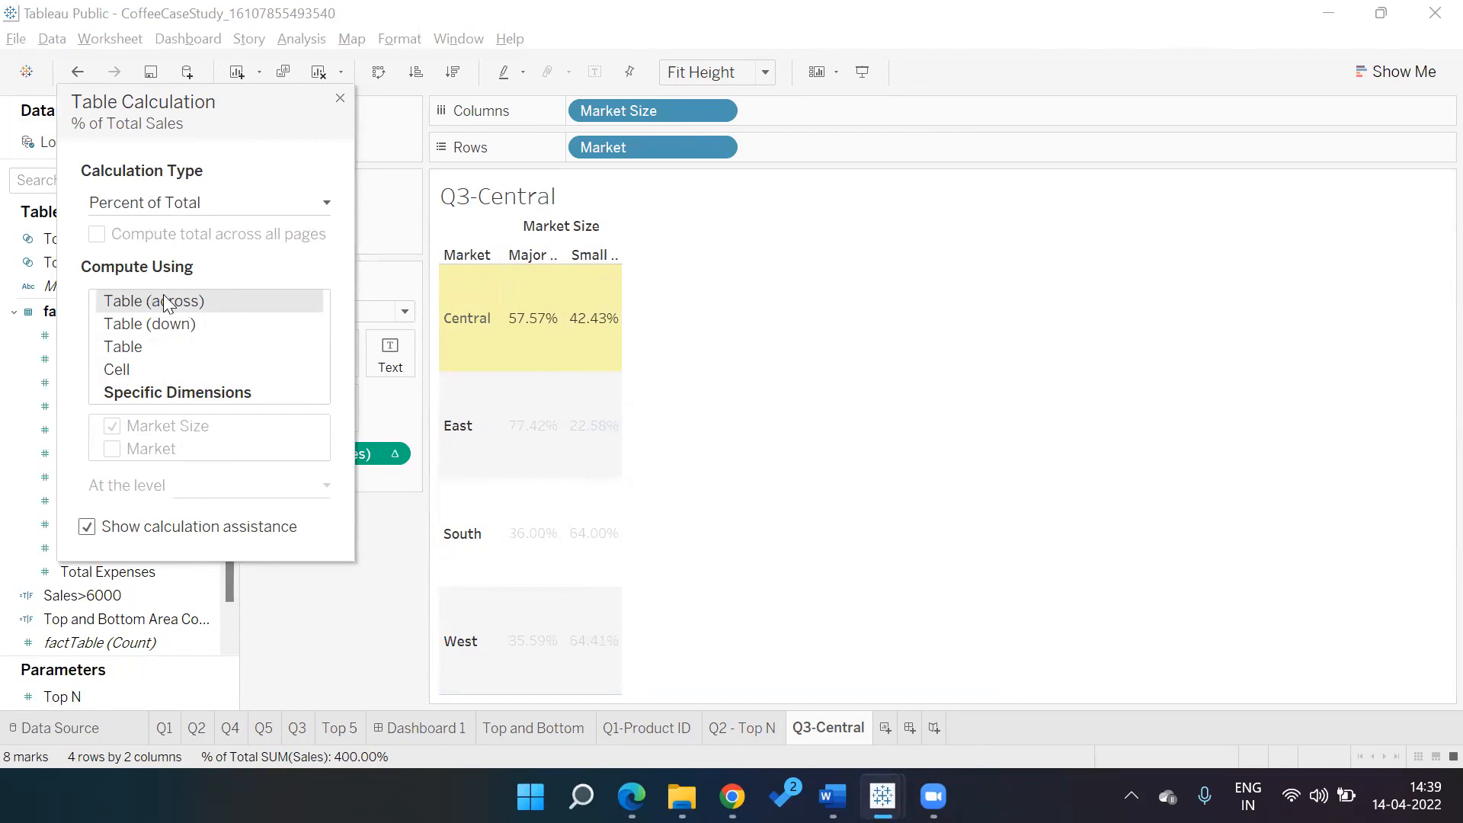
pyautogui.click(178, 333)
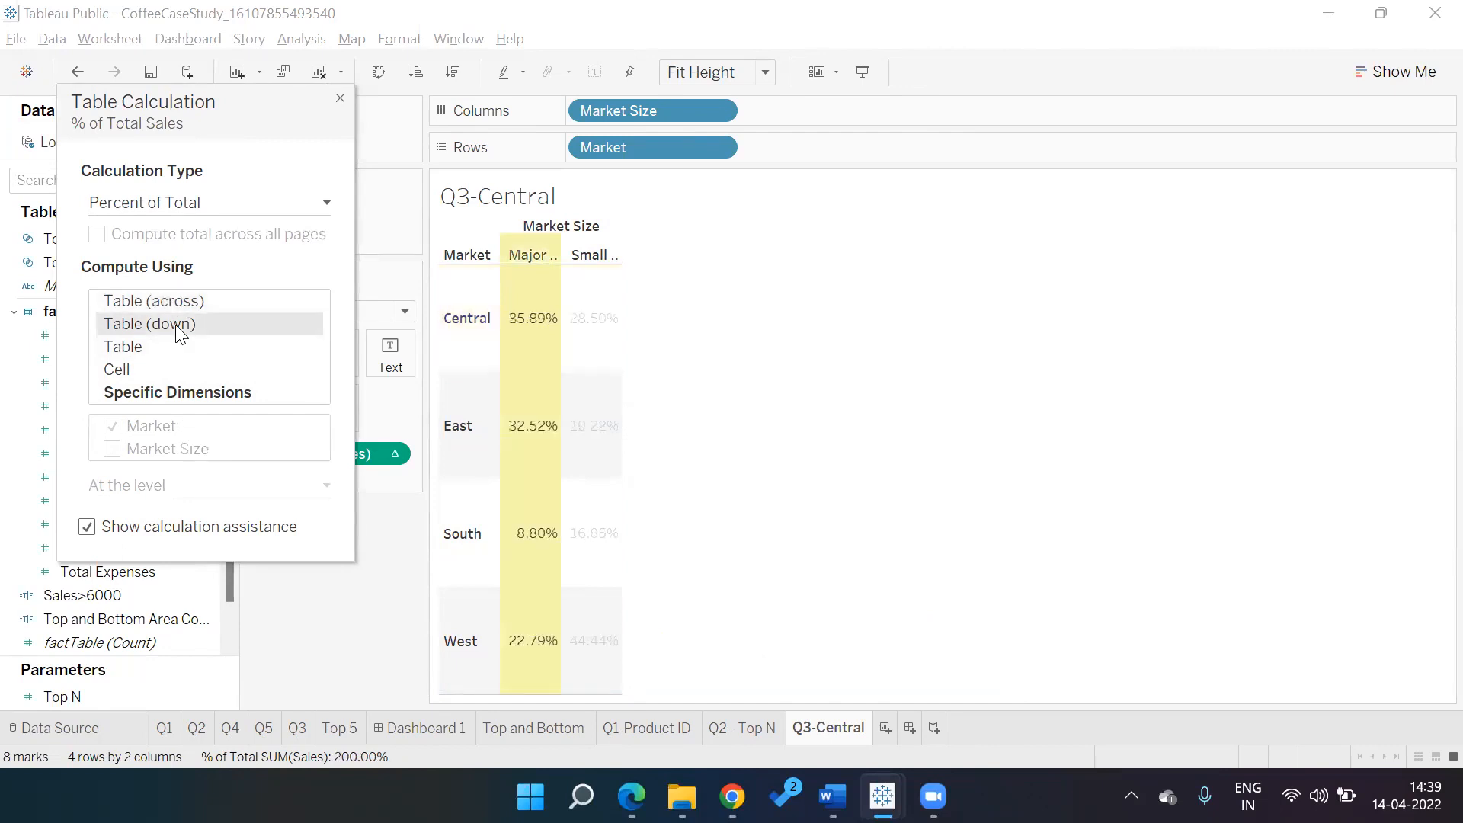
pyautogui.click(170, 347)
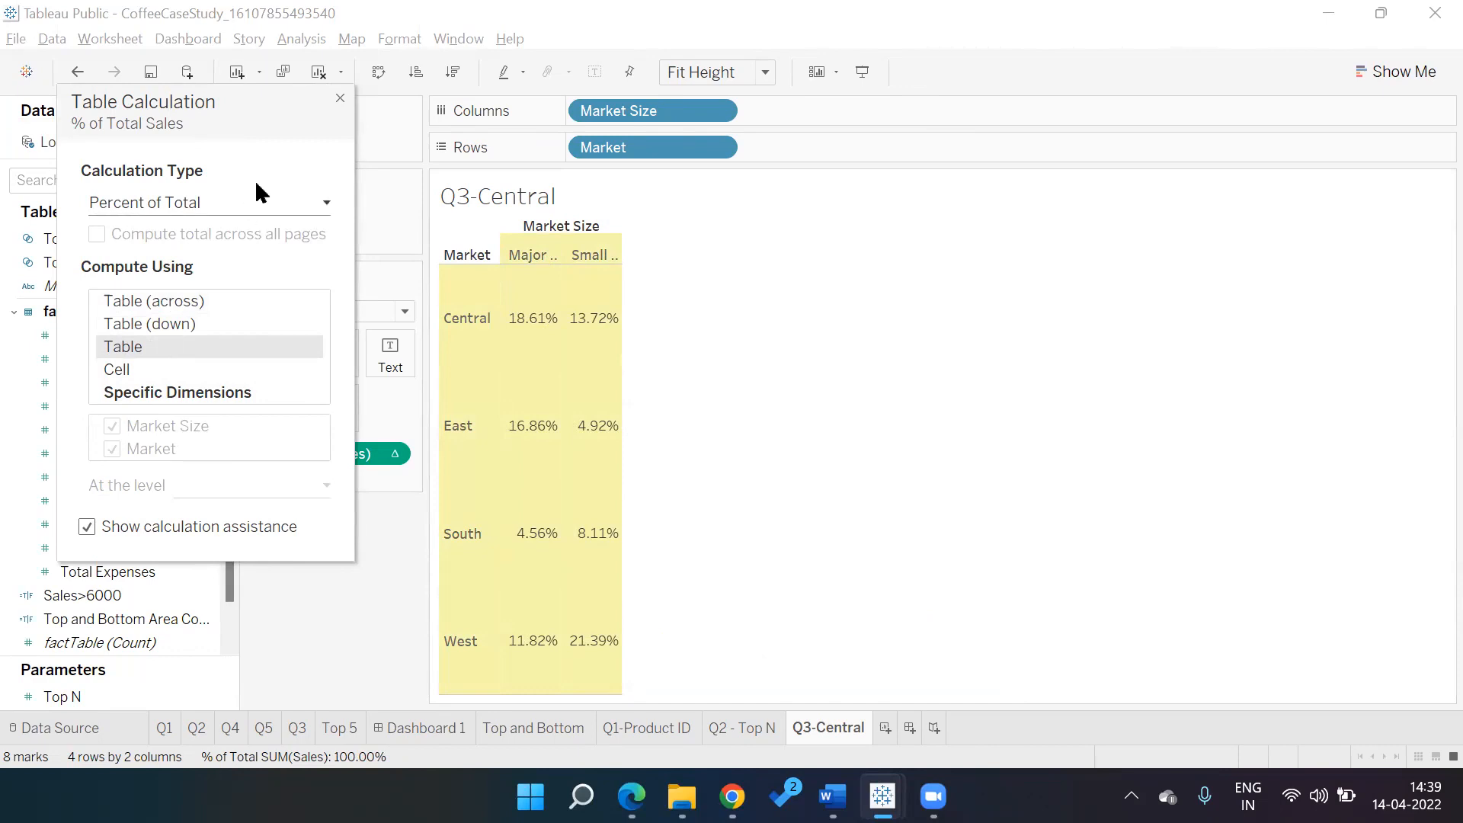
pyautogui.click(340, 98)
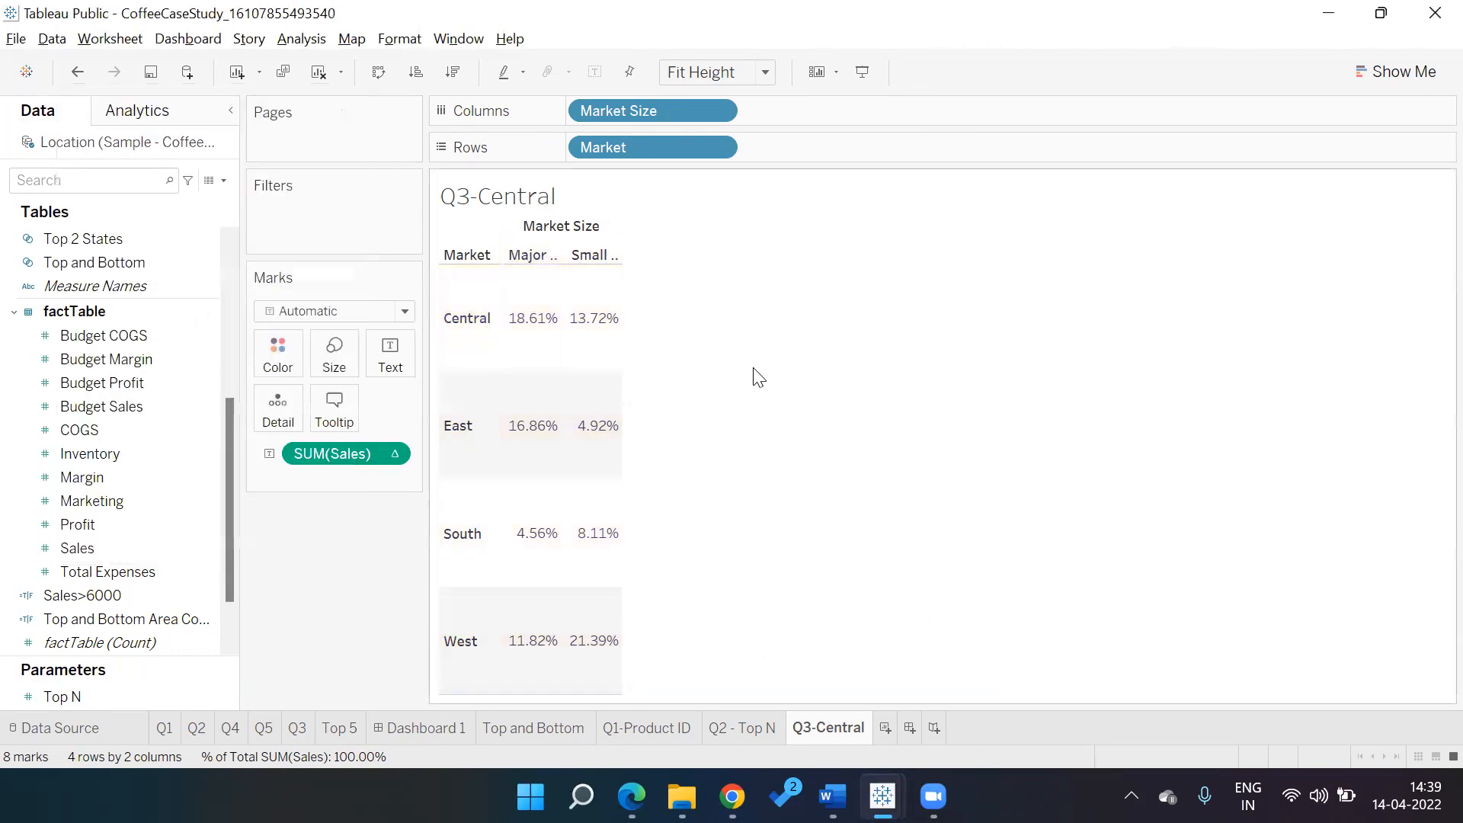
# Reread question 3 in the questions PDF, then return to Tableau
pyautogui.hotkey('alt', 'Tab')
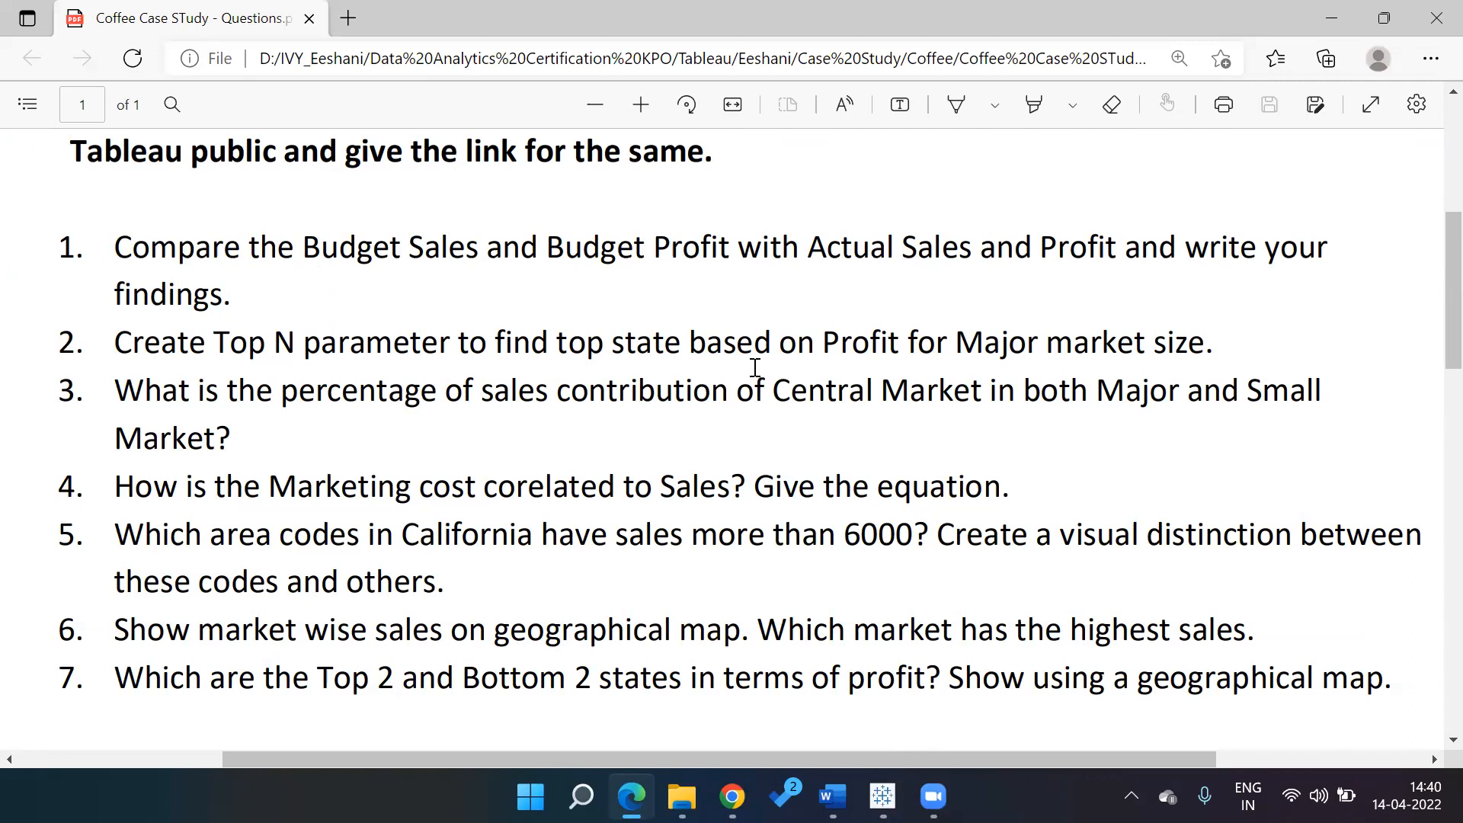
pyautogui.hotkey('alt', 'Tab')
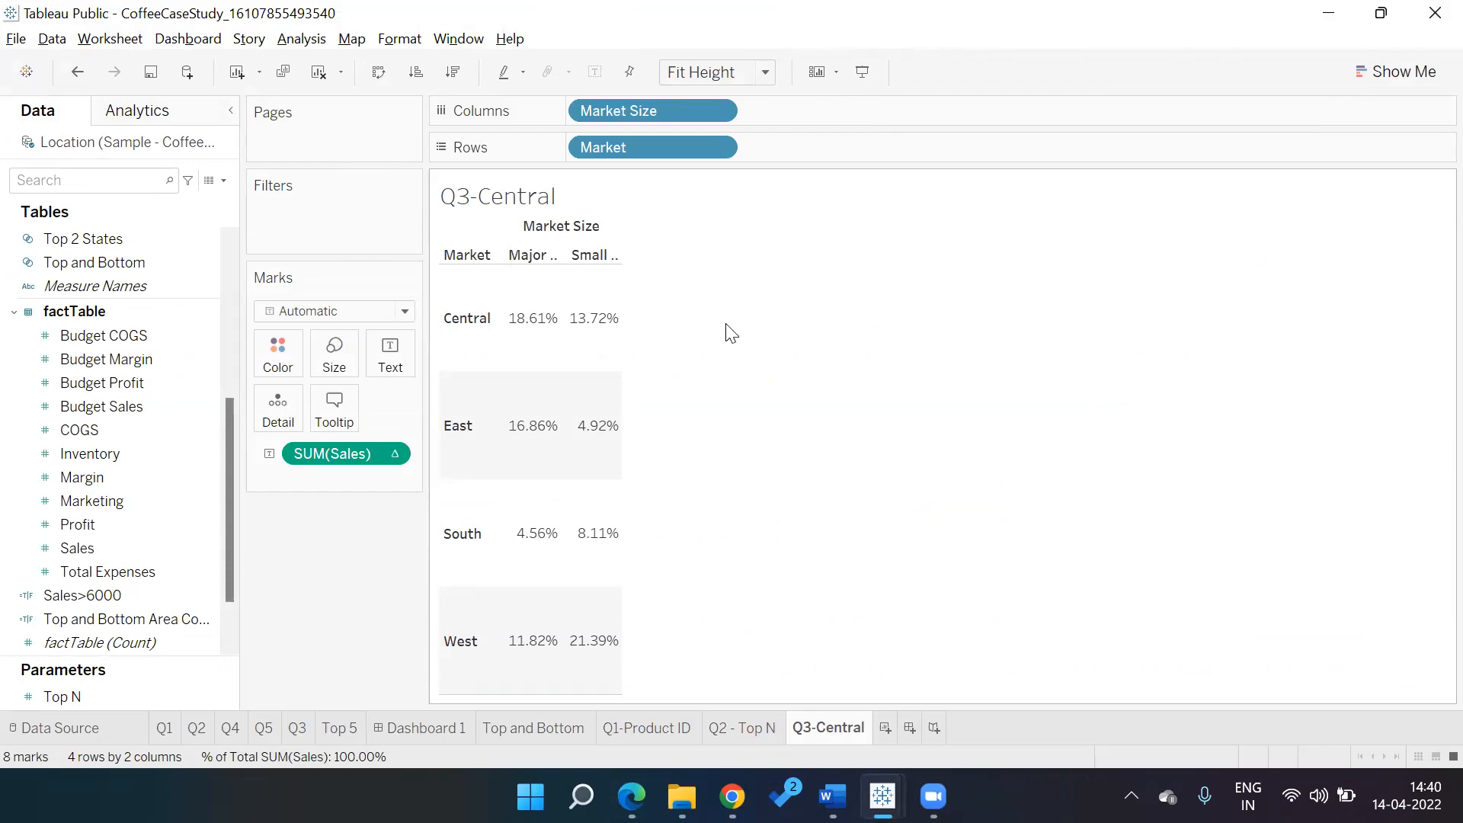
# Title the sheet 'Q3 - 19% is contribution of Central Market to Major & 14% is contribution Small.'
pyautogui.doubleClick(639, 220)
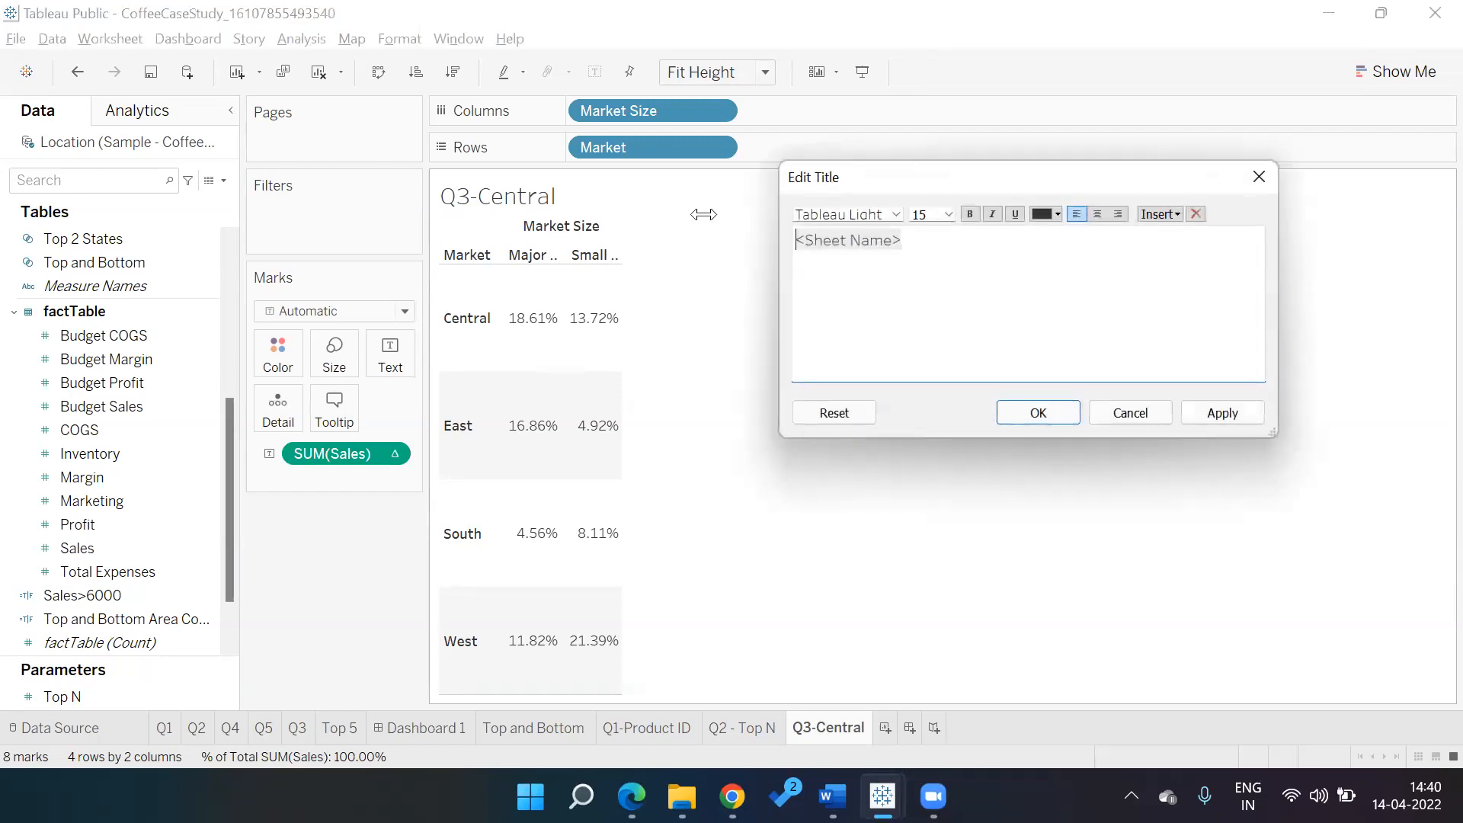
pyautogui.click(935, 247)
pyautogui.press('BackSpace')
pyautogui.press('BackSpace')
pyautogui.press('BackSpace')
pyautogui.press('BackSpace')
pyautogui.press('BackSpace')
pyautogui.press('BackSpace')
pyautogui.press('BackSpace')
pyautogui.press('BackSpace')
pyautogui.press('BackSpace')
pyautogui.press('BackSpace')
pyautogui.press('BackSpace')
pyautogui.press('BackSpace')
pyautogui.write('Q3 -')
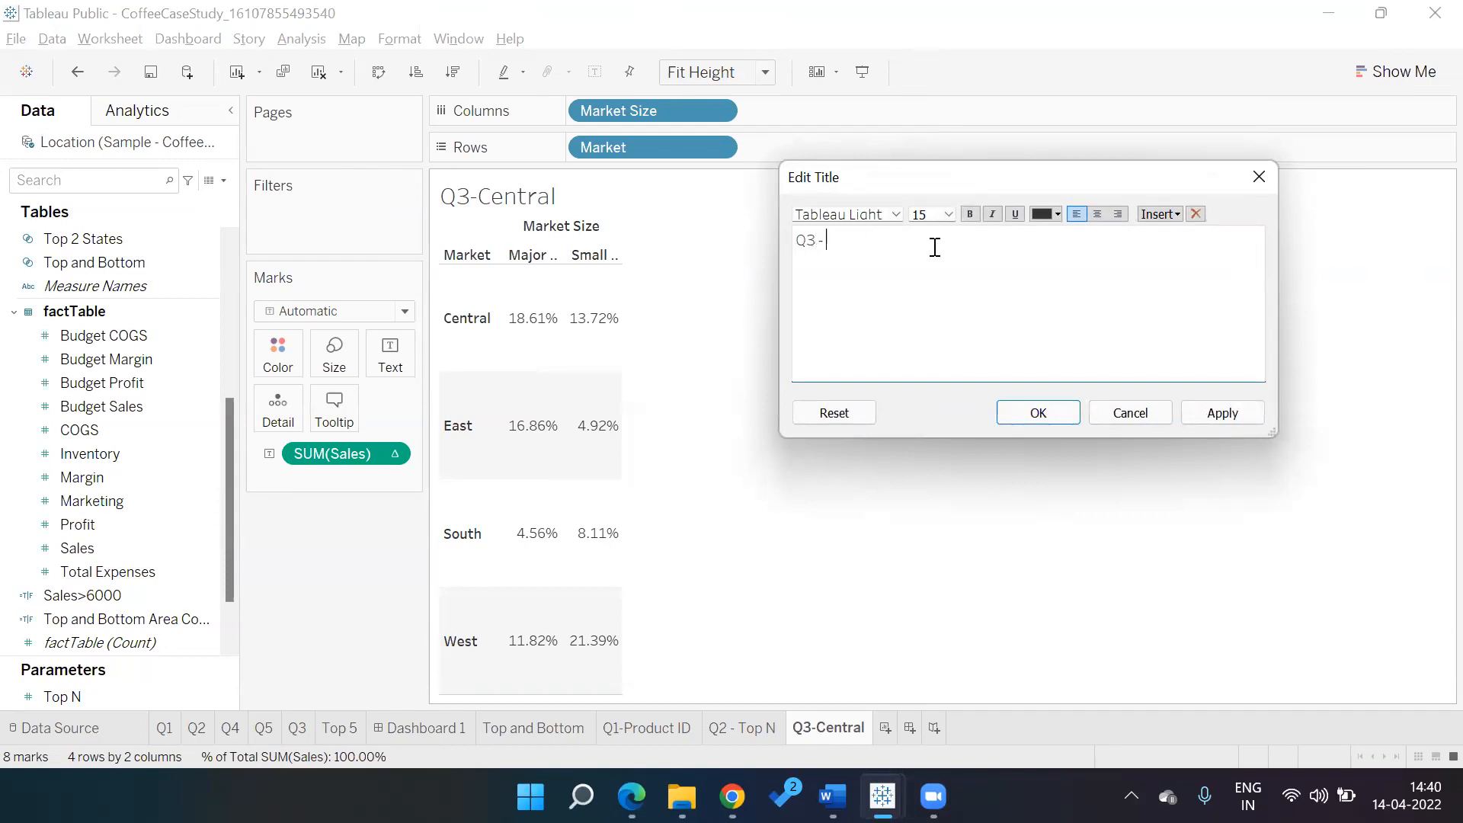
pyautogui.write(' 19% i')
pyautogui.write('tribution of Central Ma')
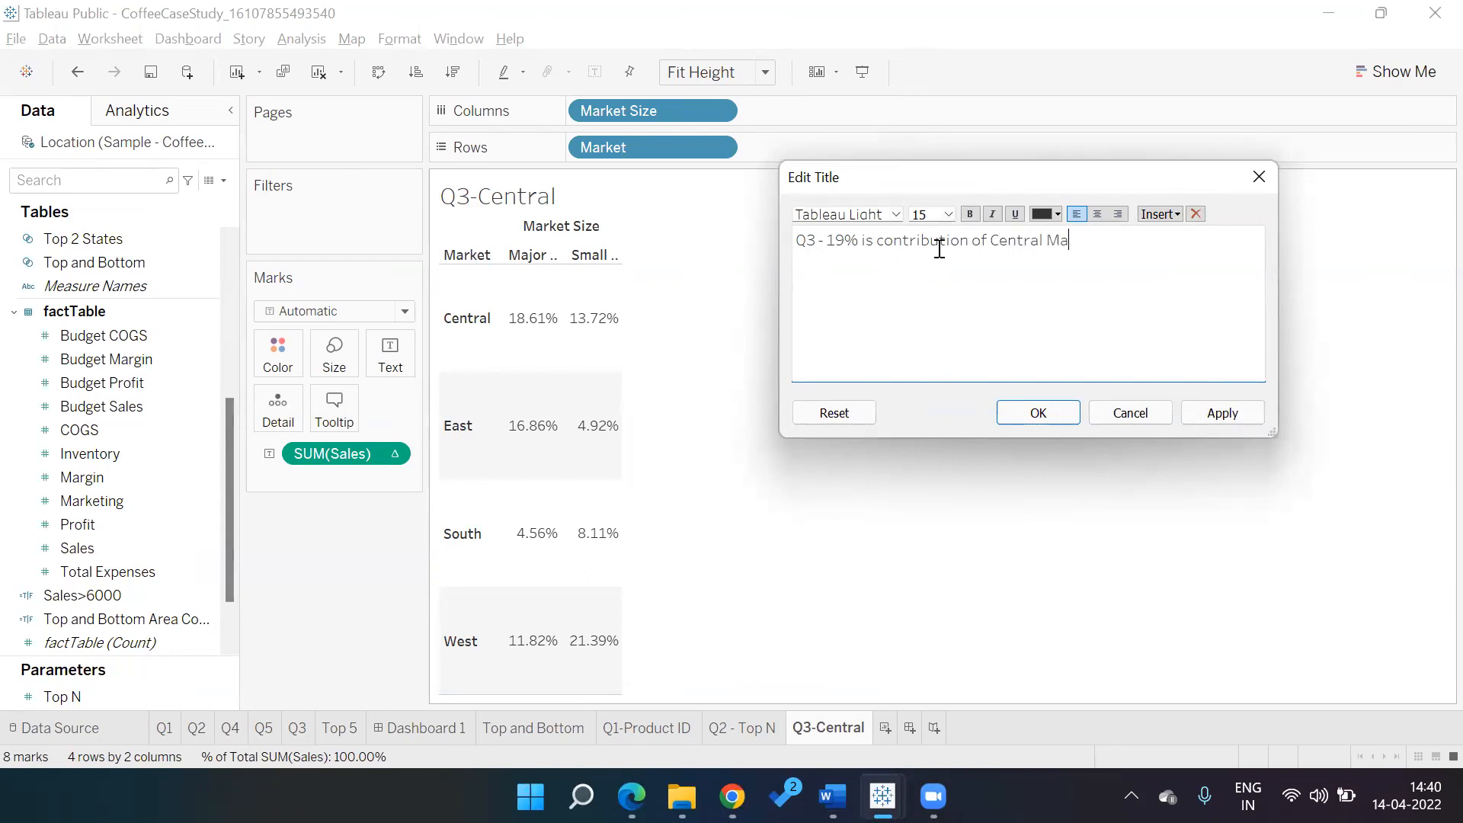
pyautogui.write('rket to Major &')
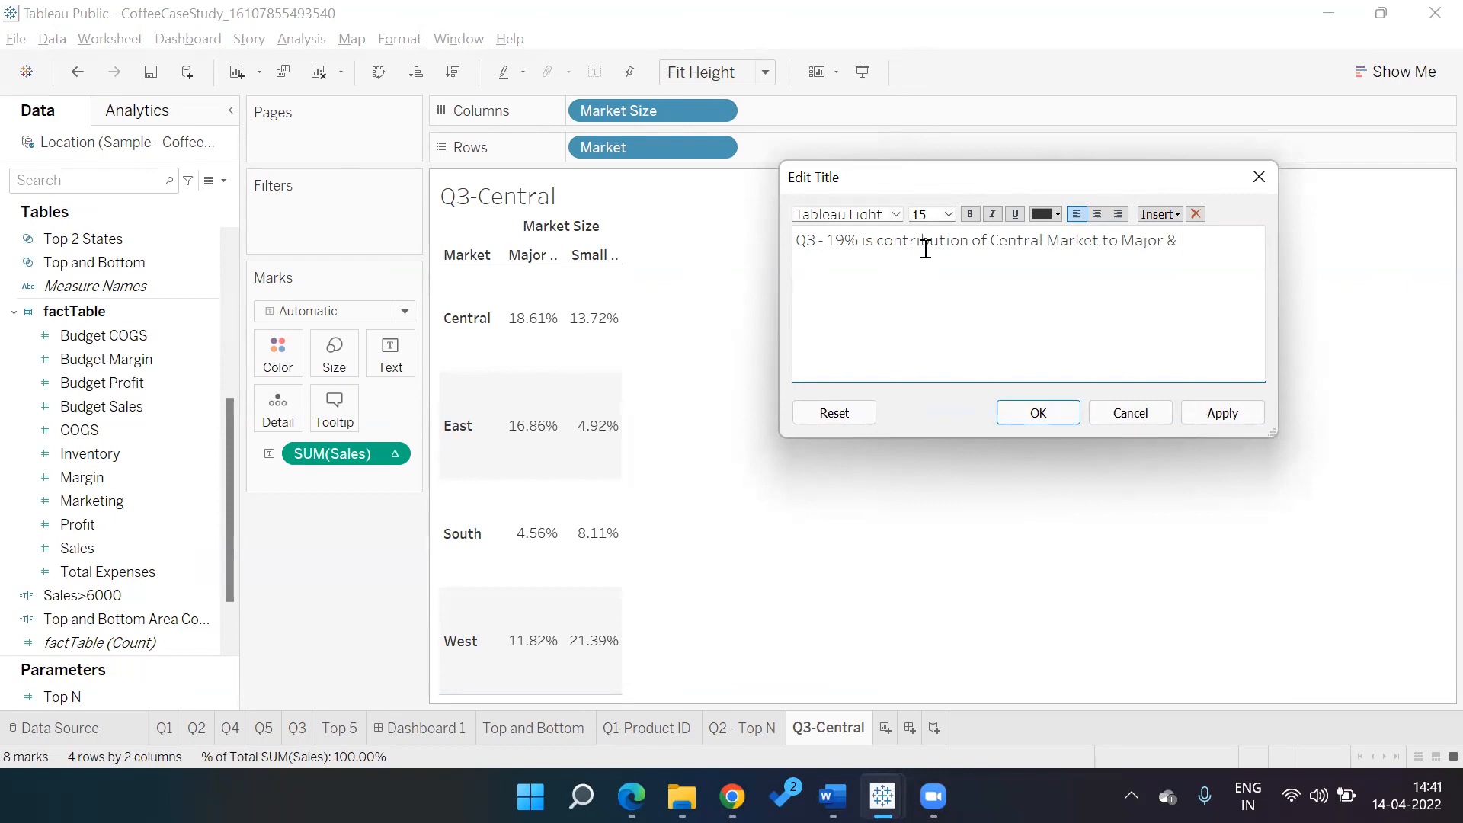
pyautogui.write(' 14% is contribution Small.')
pyautogui.click(1038, 412)
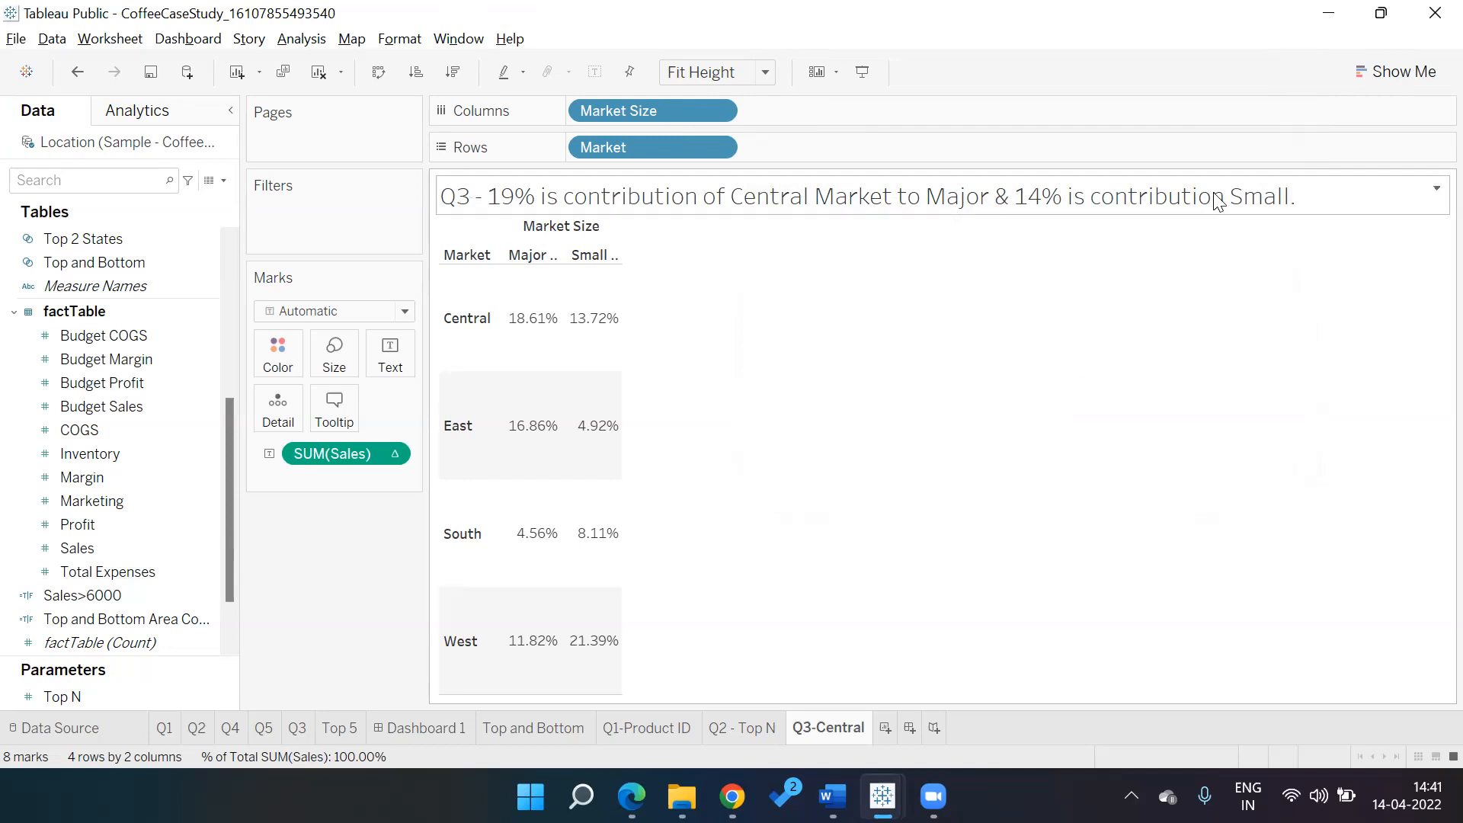
# Insert the missing 'to' before 'Small' in the sheet title
pyautogui.doubleClick(1214, 195)
pyautogui.click(900, 263)
pyautogui.write('to')
pyautogui.click(1036, 414)
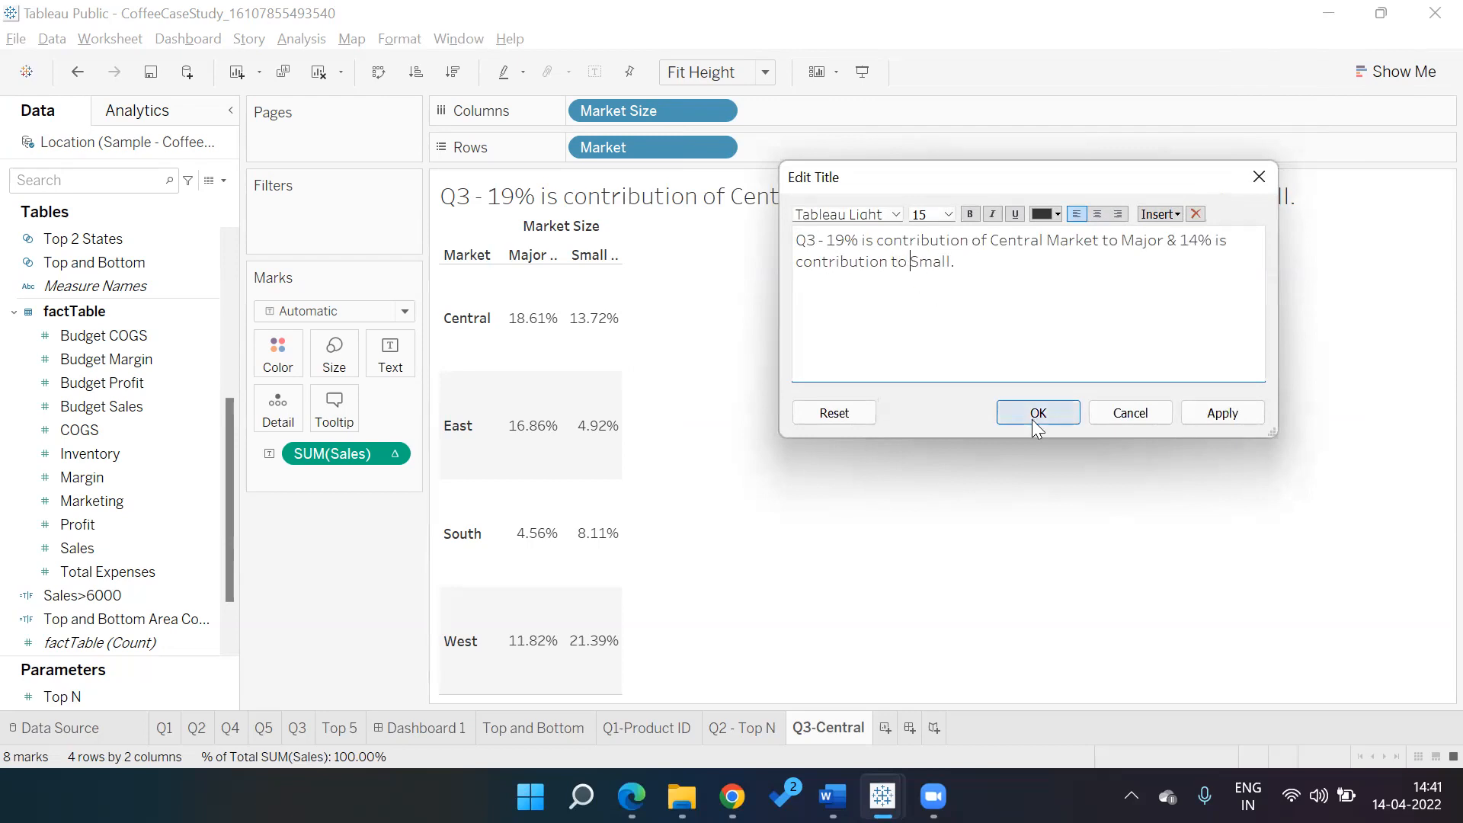
# Confirm the SUM(Sales) percent-of-total computes using Table, then switch to the questions PDF in Edge
pyautogui.click(391, 456)
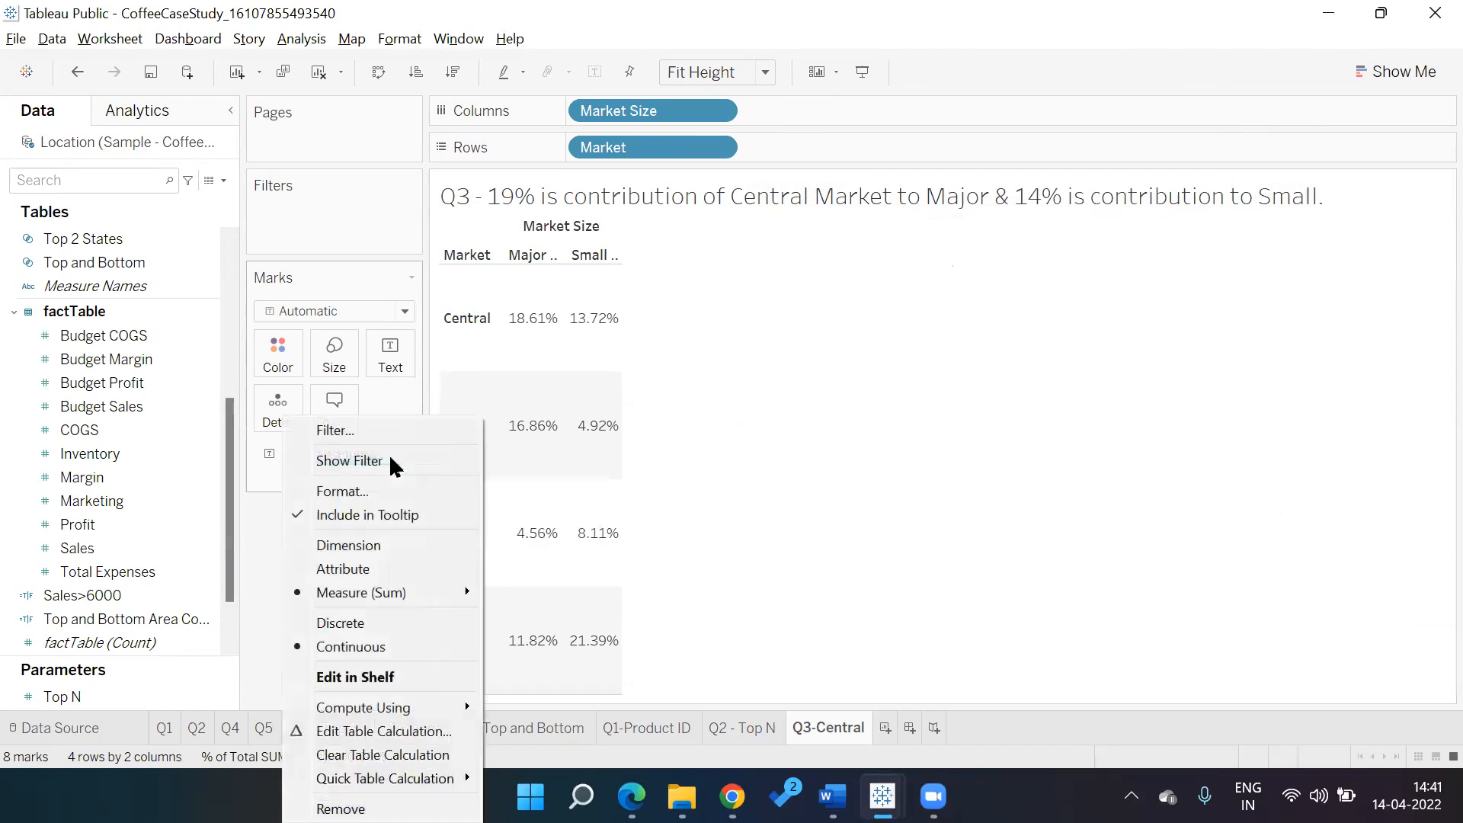
pyautogui.click(358, 731)
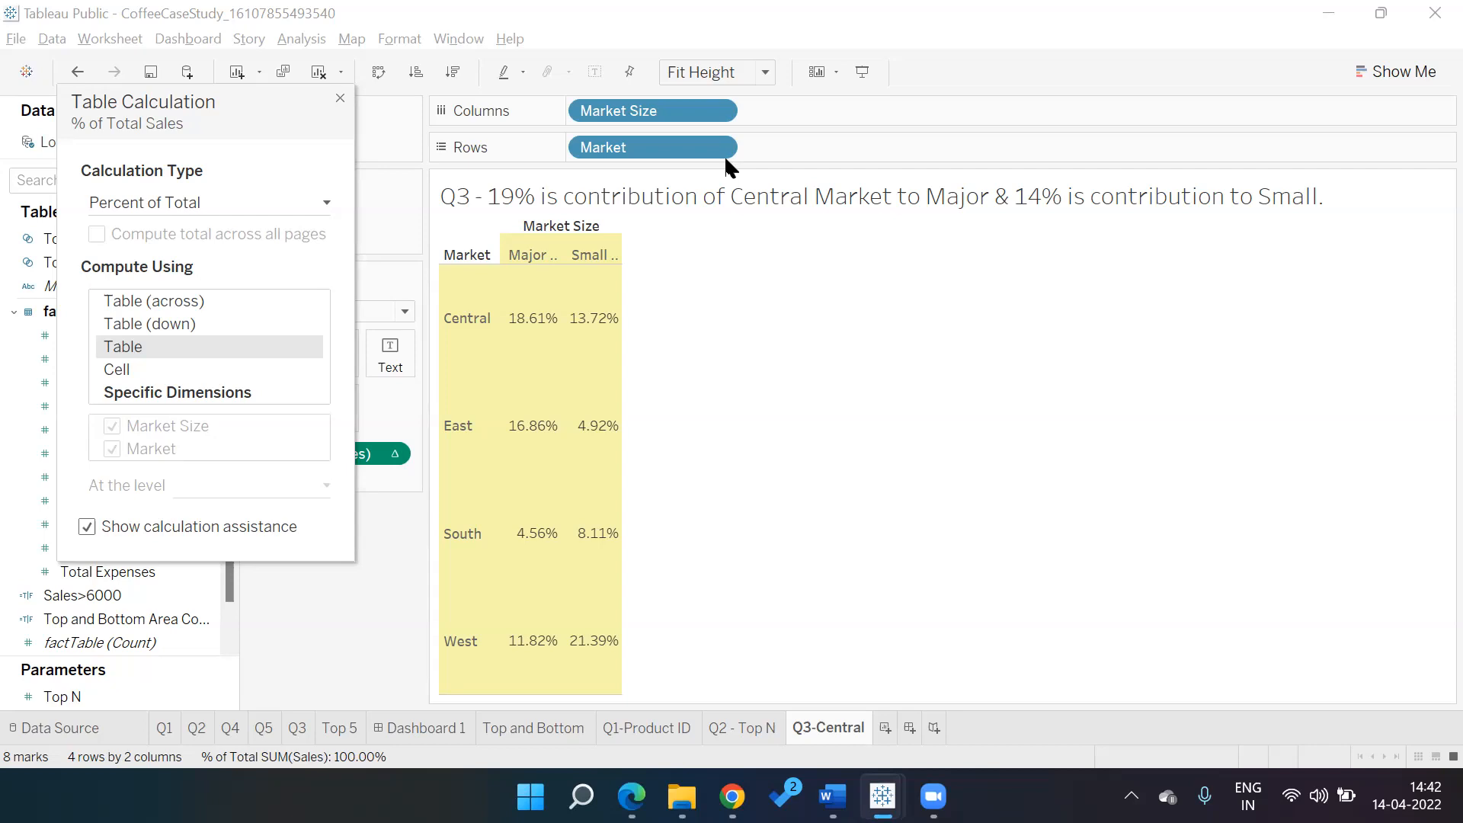
pyautogui.click(340, 98)
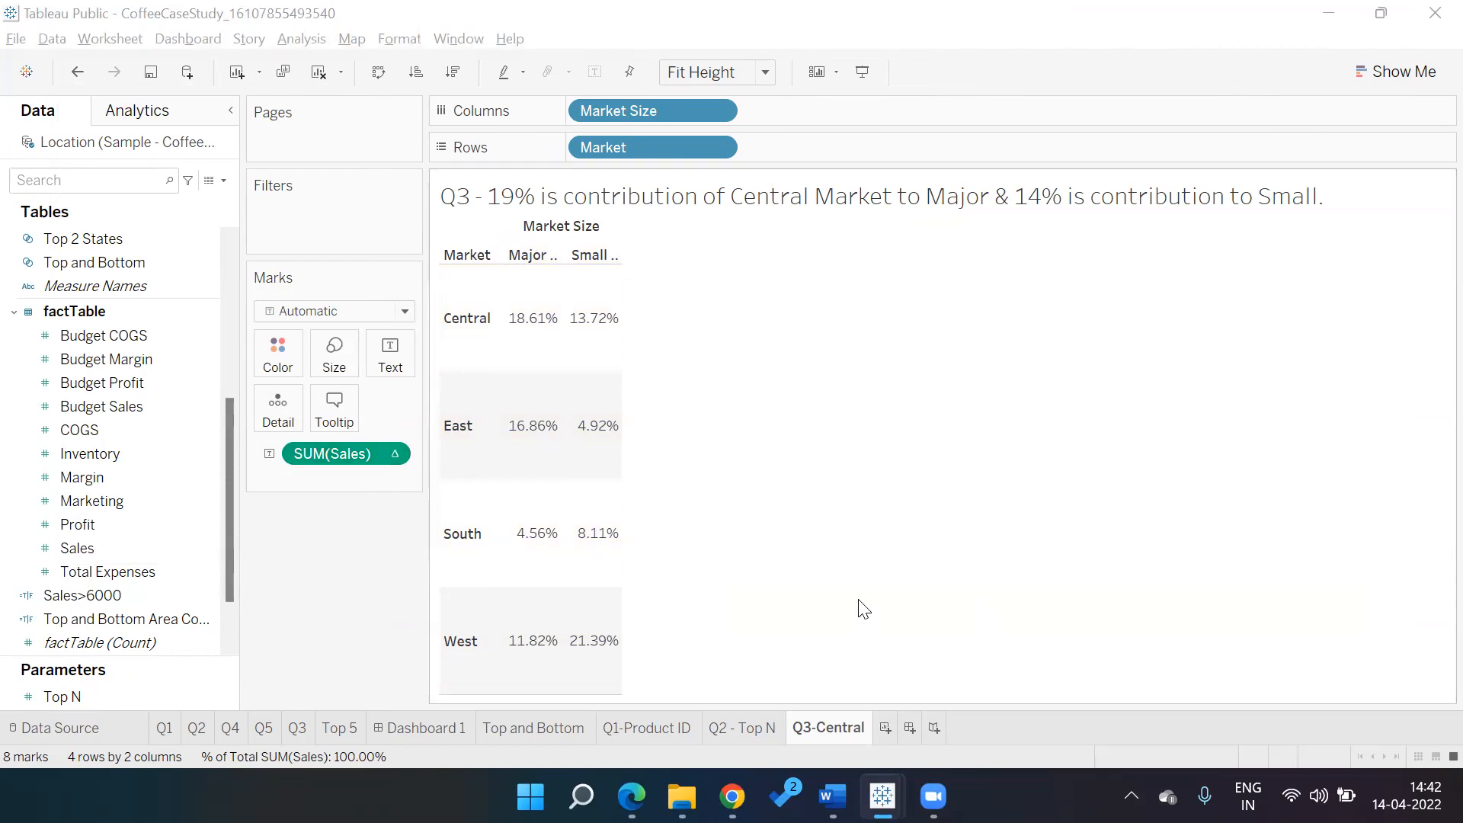
pyautogui.hotkey('alt', 'Tab')
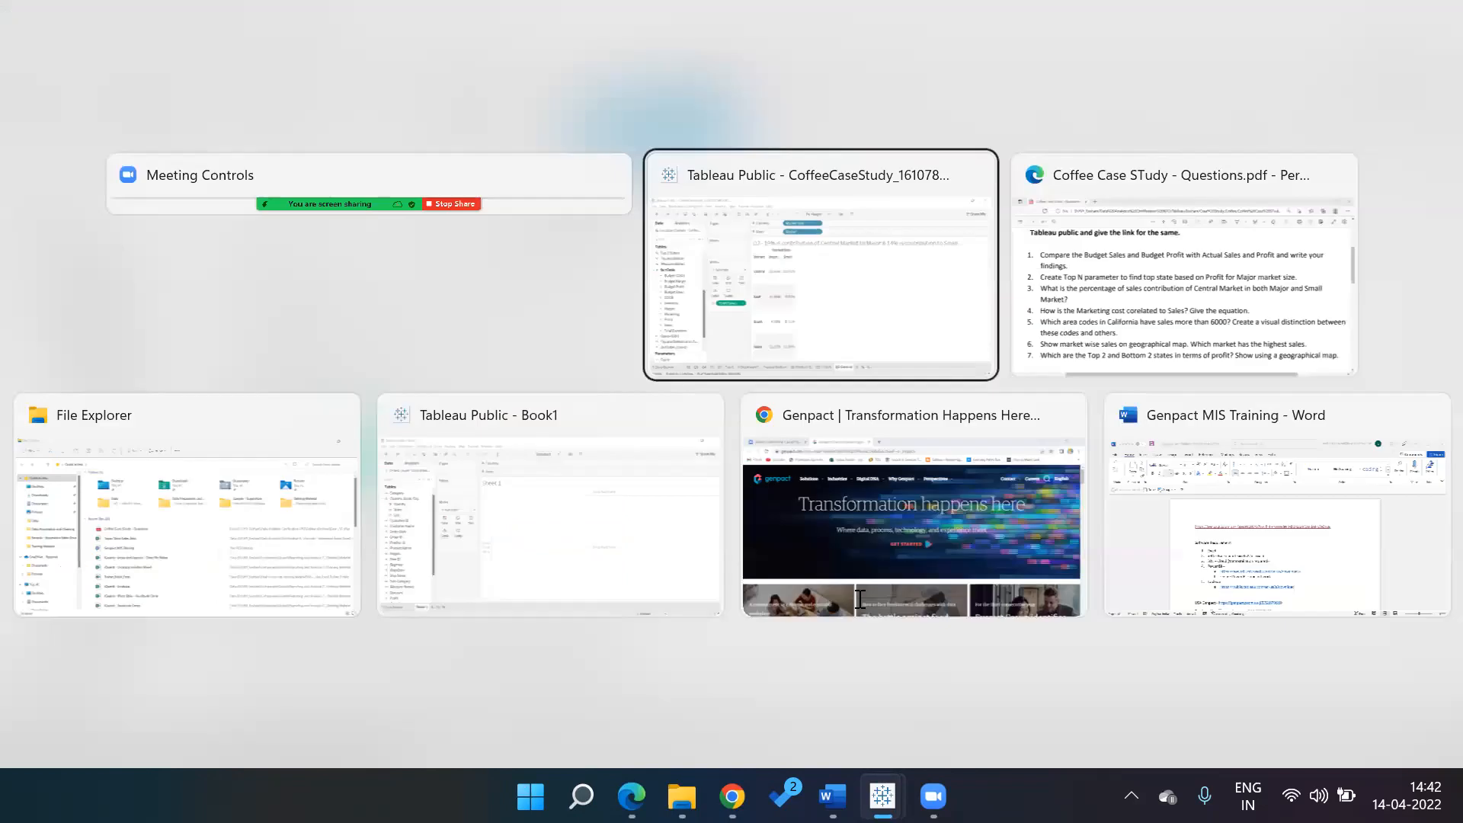
pyautogui.hotkey('alt', 'Tab')
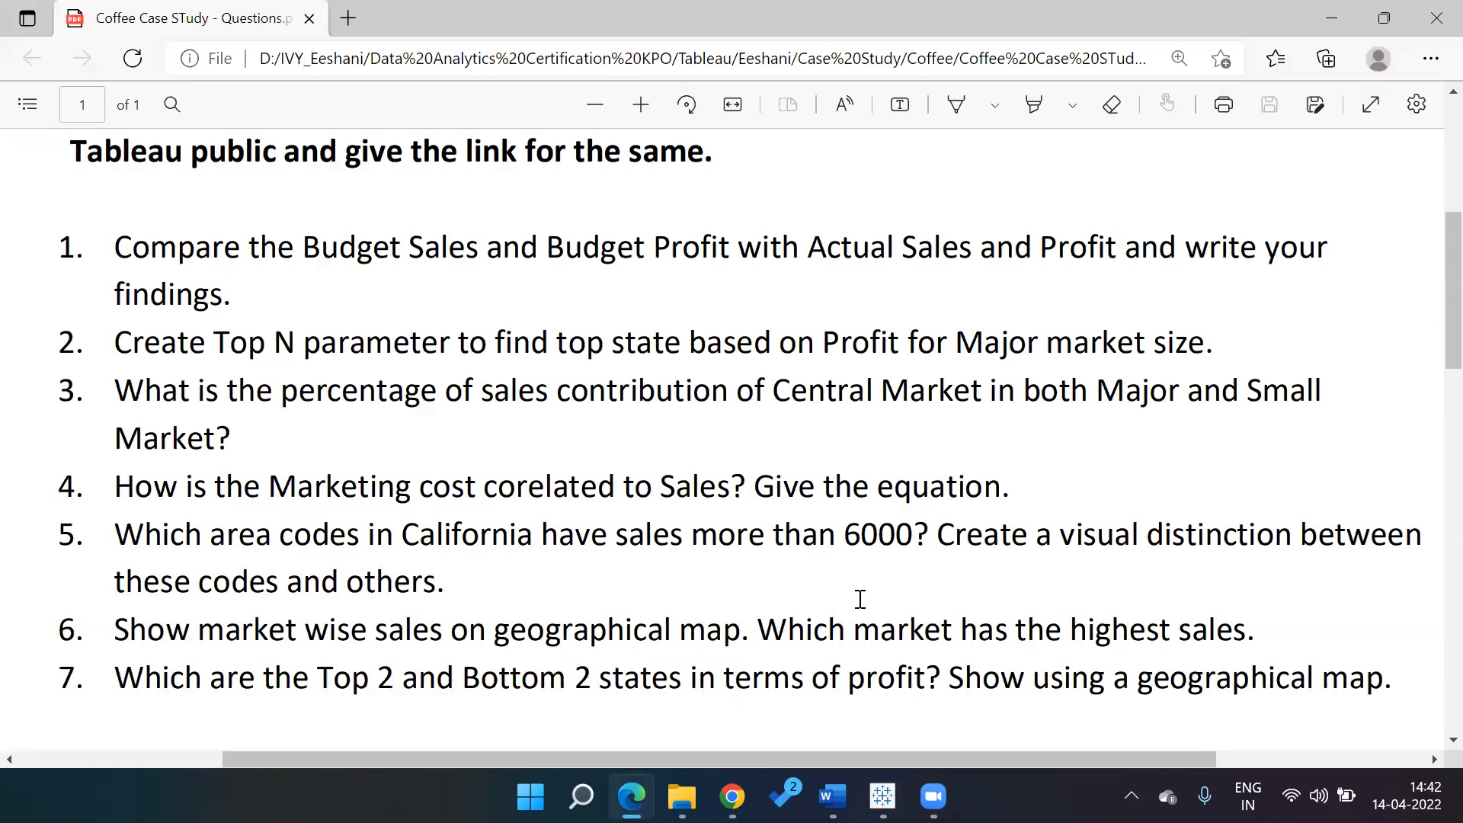
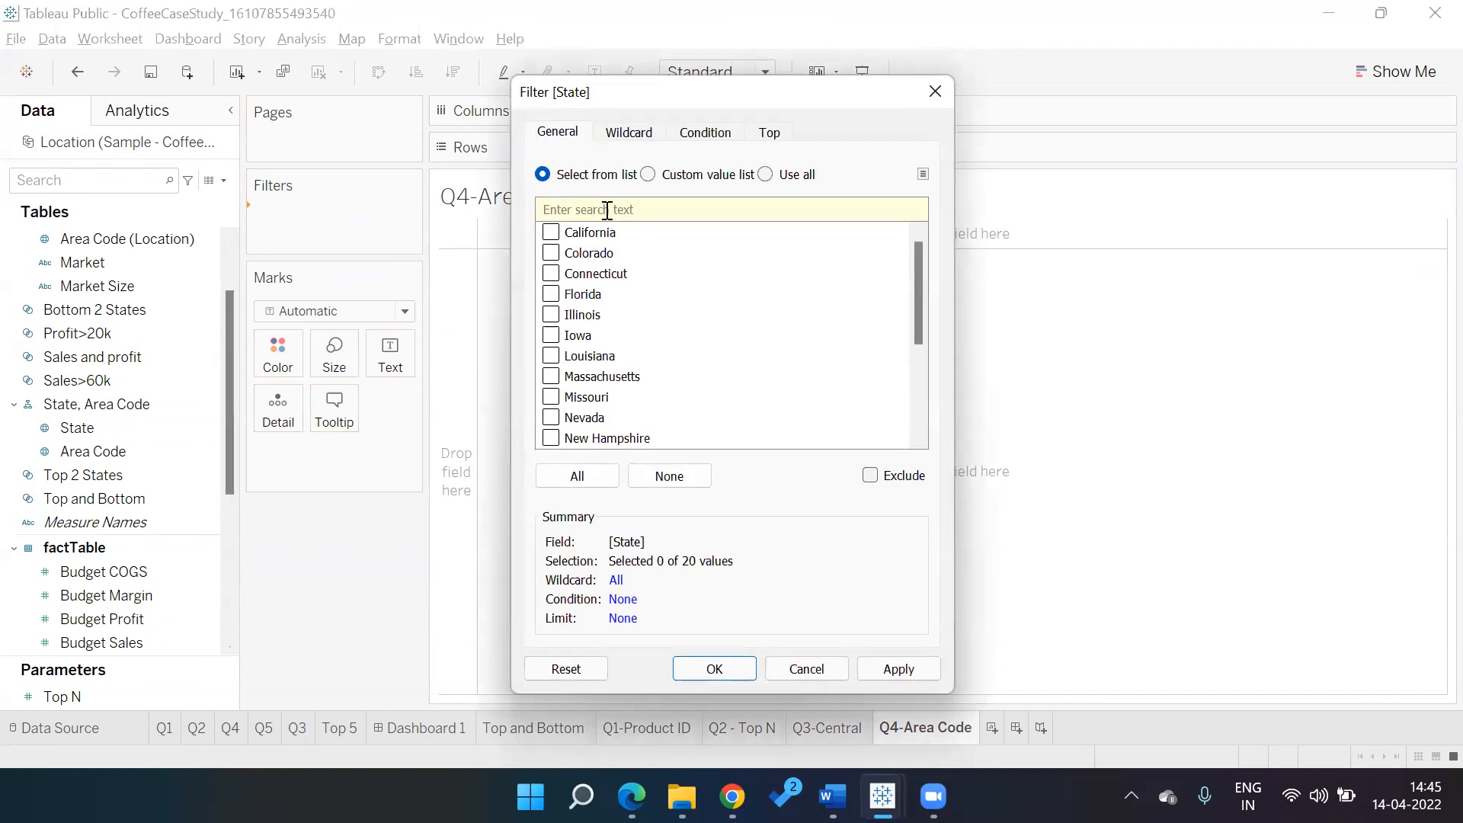
# Filter the map to California and plot area codes as dots sized by SUM(Sales)
pyautogui.click(556, 232)
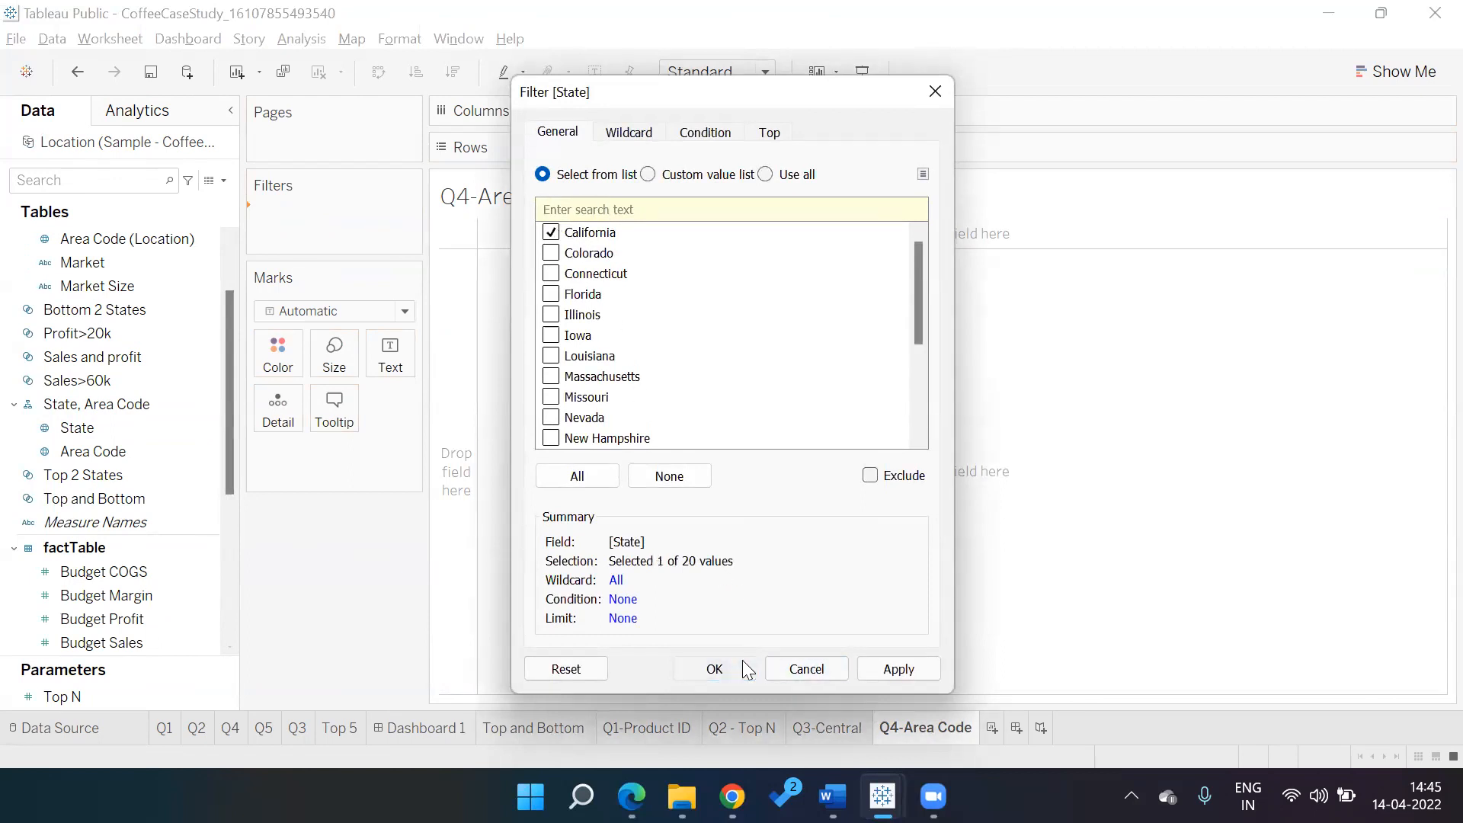
pyautogui.click(715, 669)
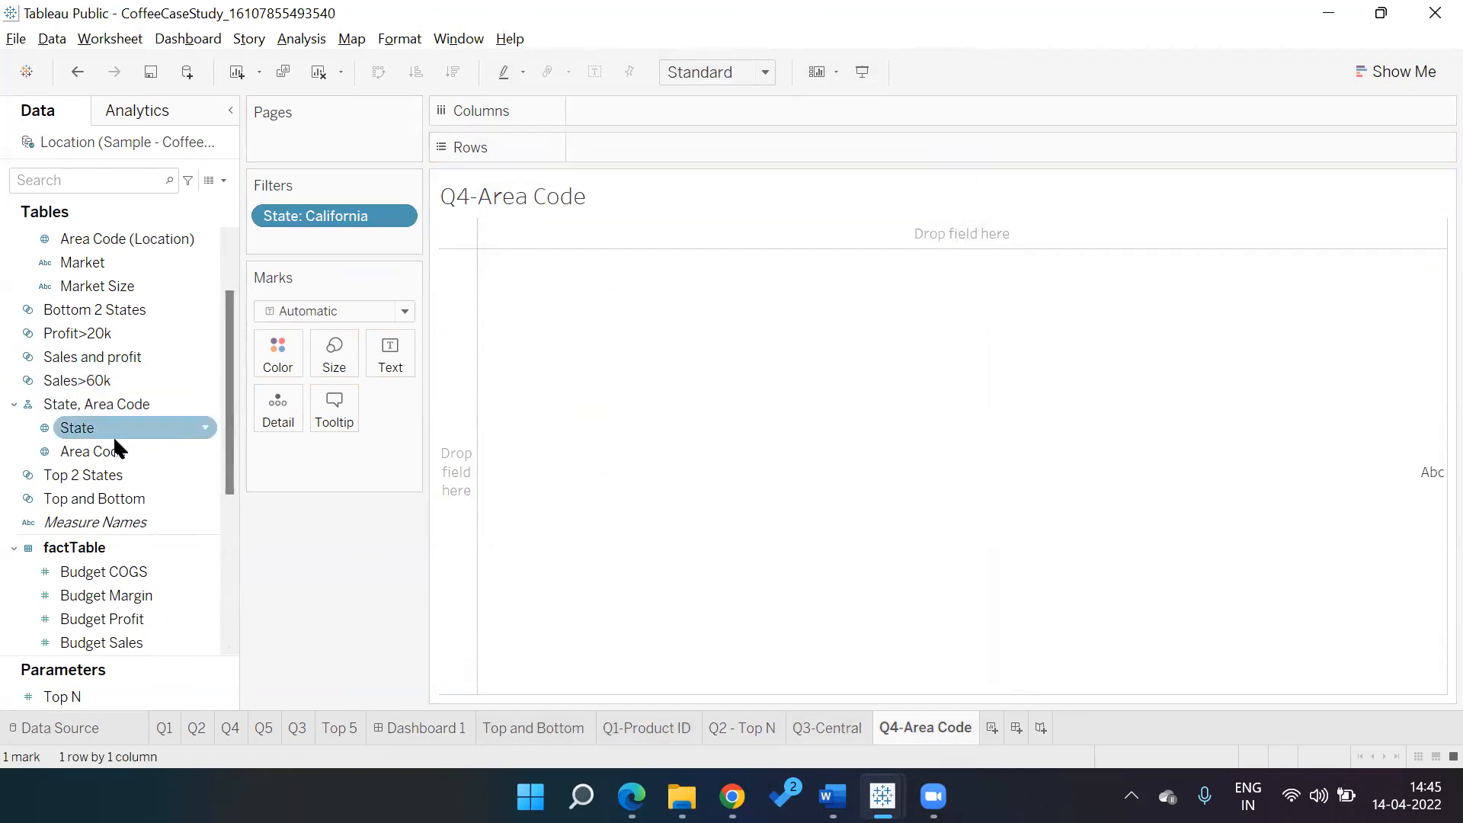
pyautogui.doubleClick(116, 455)
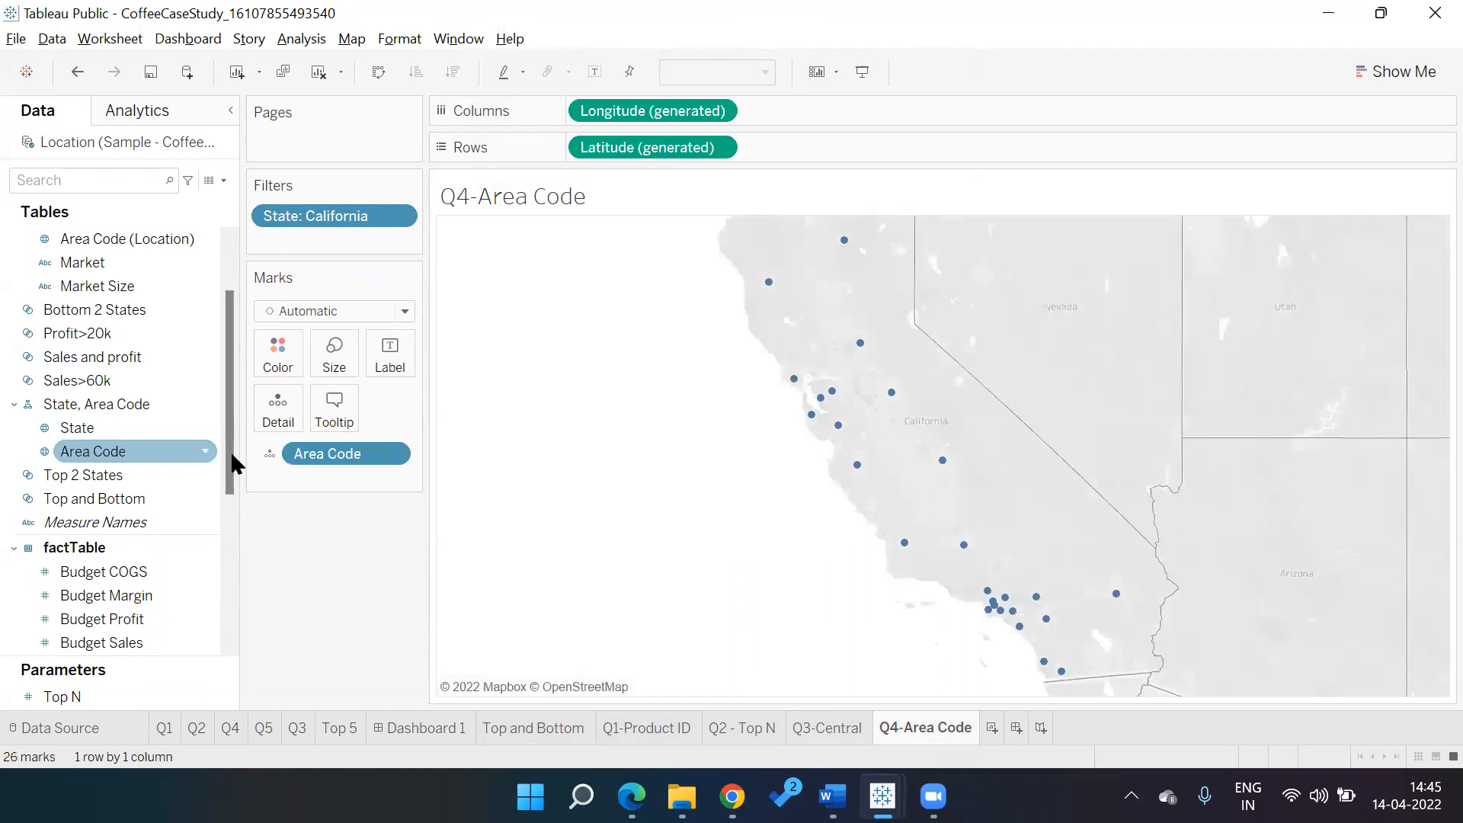
pyautogui.moveTo(232, 461); pyautogui.dragTo(225, 571)
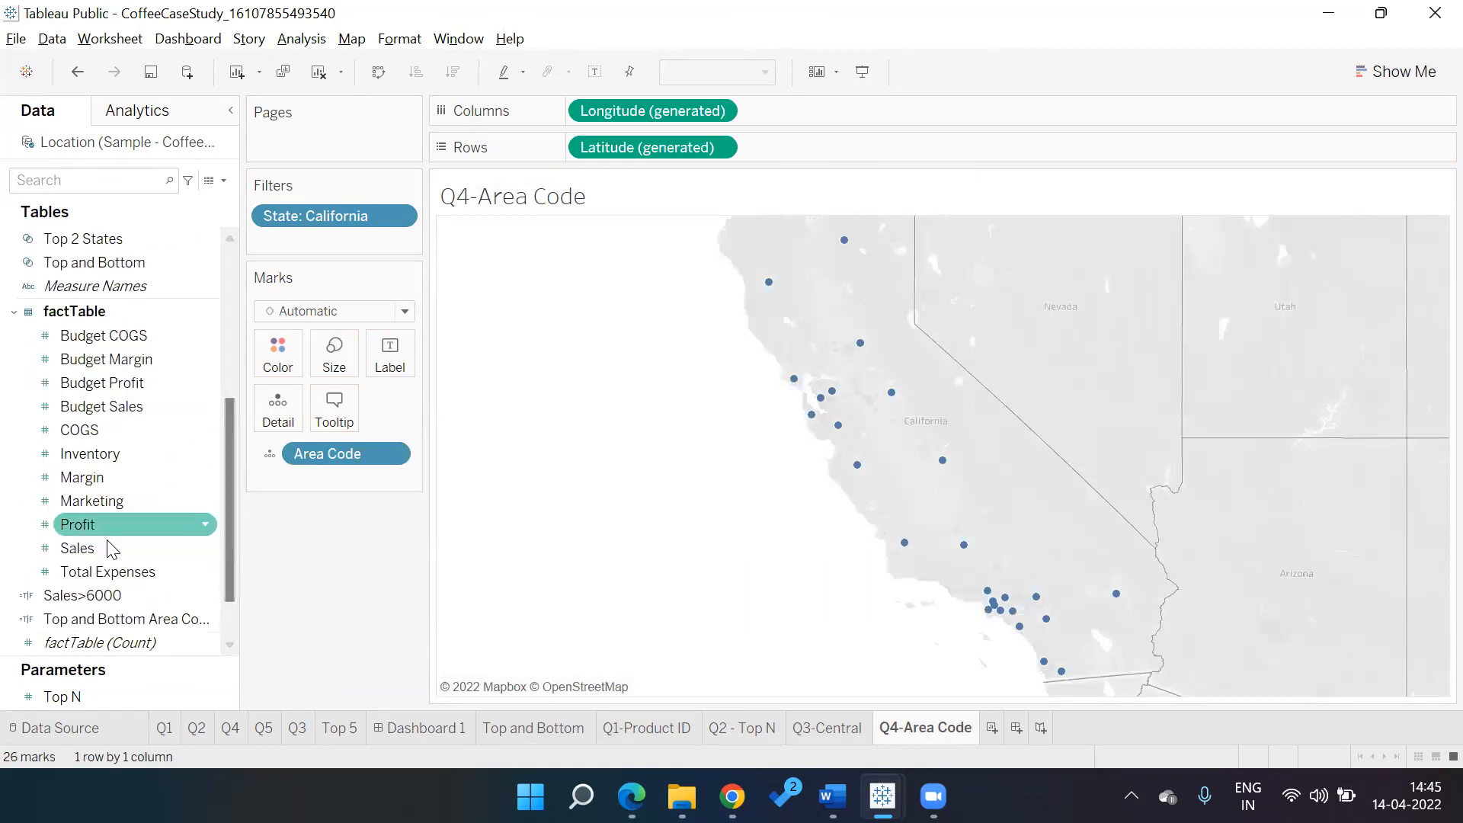
pyautogui.doubleClick(109, 546)
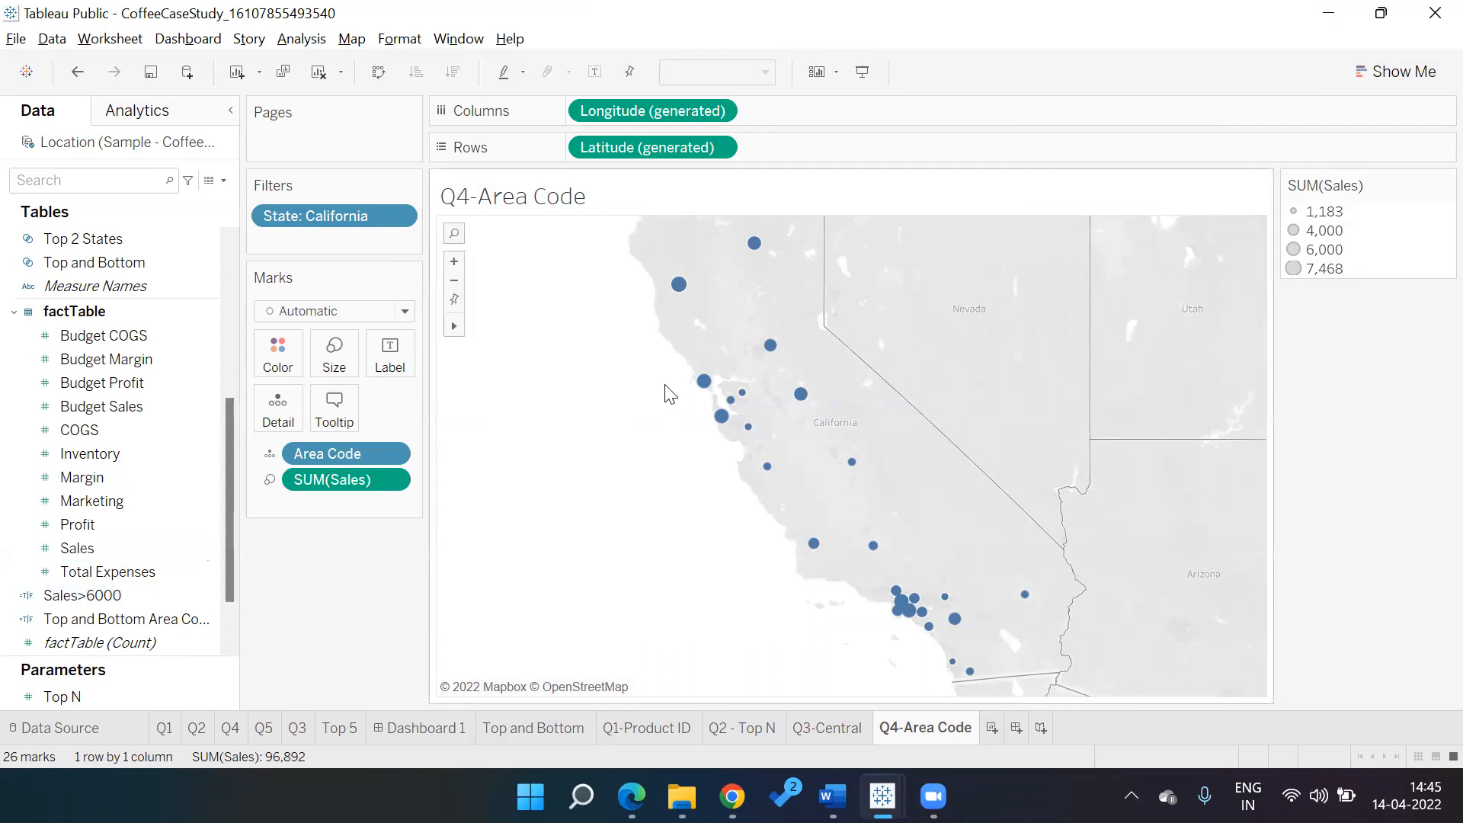
pyautogui.moveTo(684, 287)
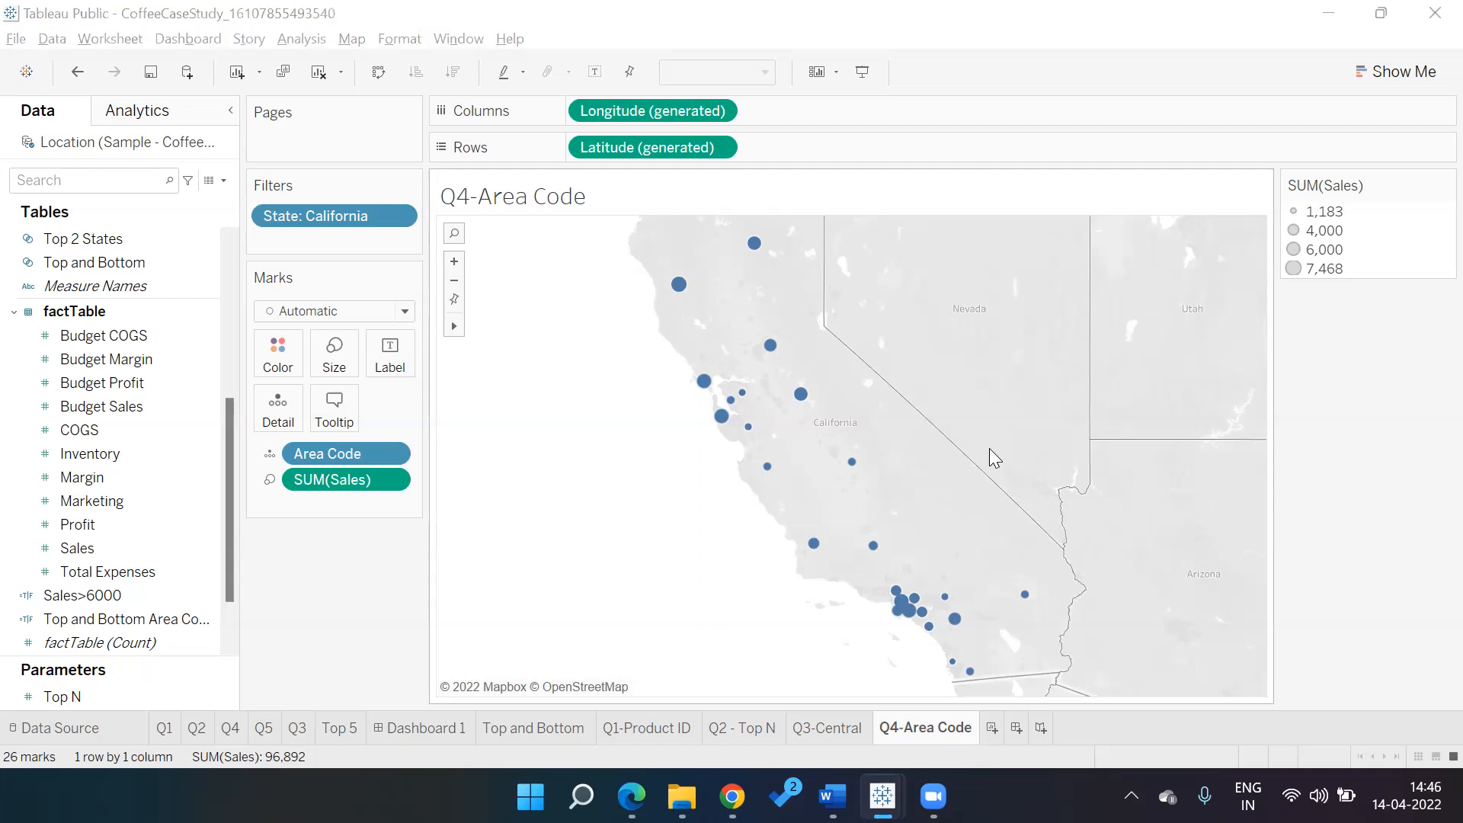
pyautogui.hotkey('alt', 'Tab')
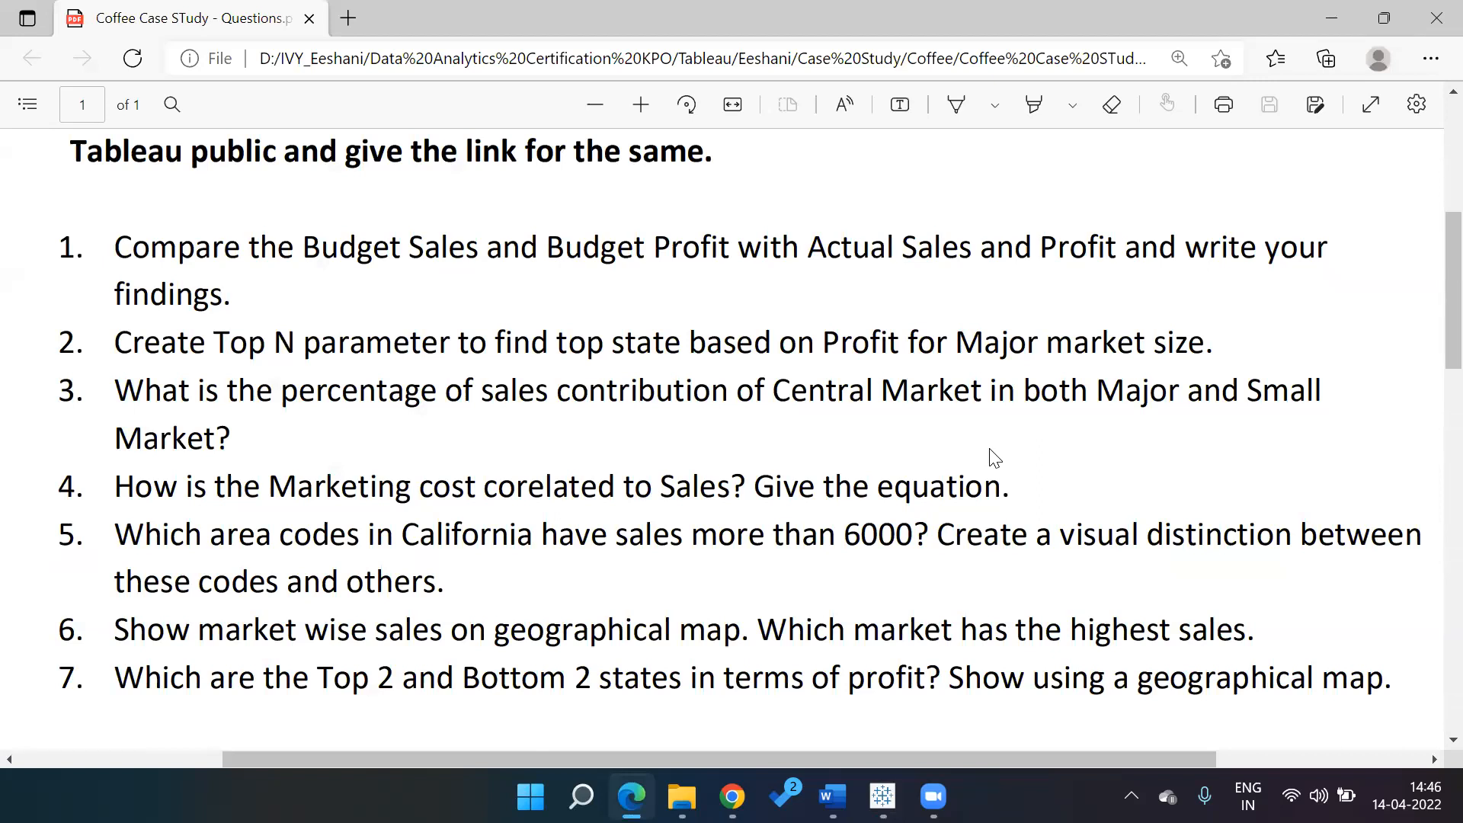
# Switch from the questions PDF back to the Tableau workbook
pyautogui.hotkey('alt', 'Tab')
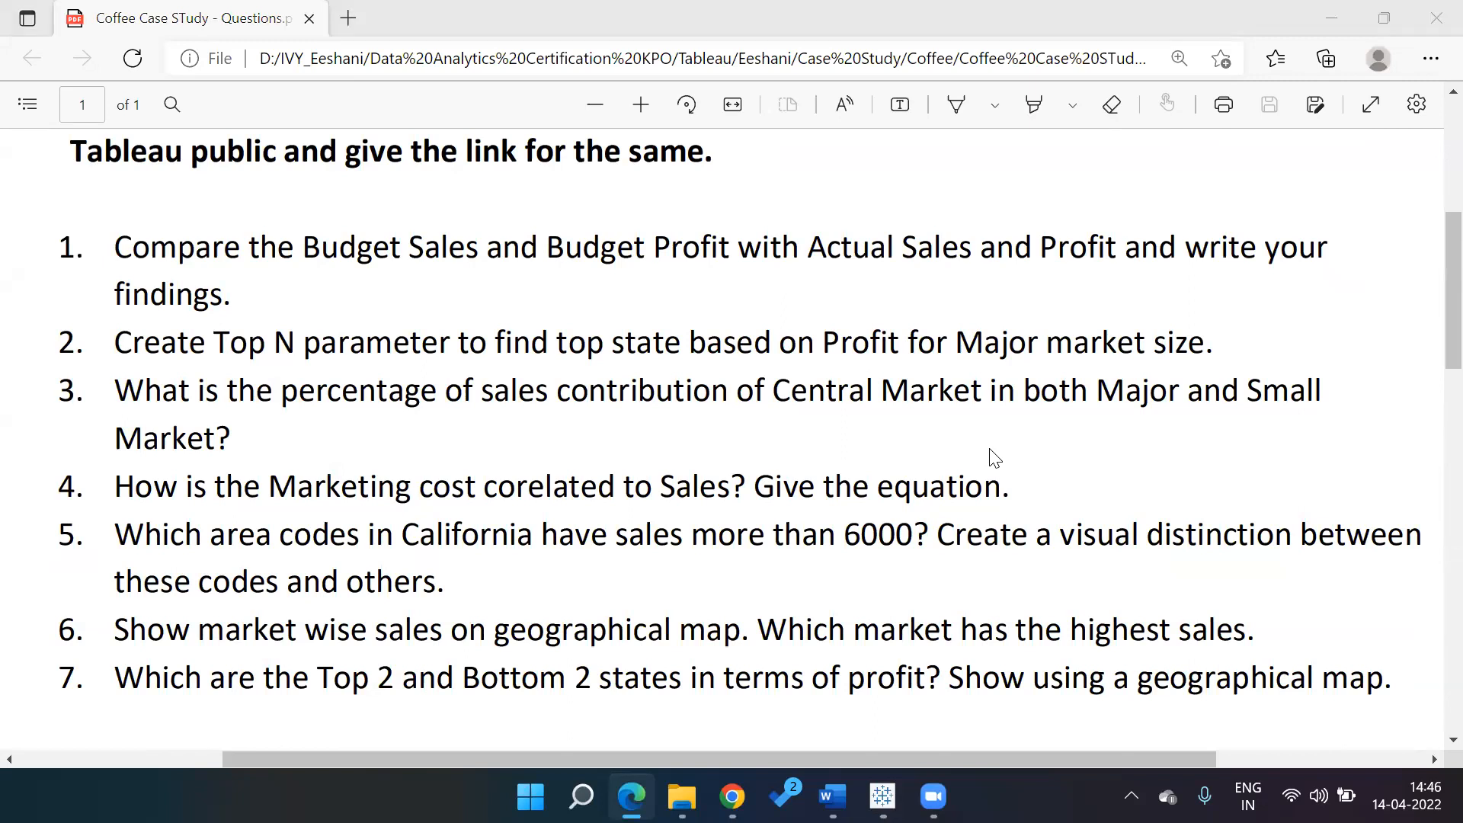
pyautogui.hotkey('alt', 'Tab')
pyautogui.hotkey('alt', 'Tab')
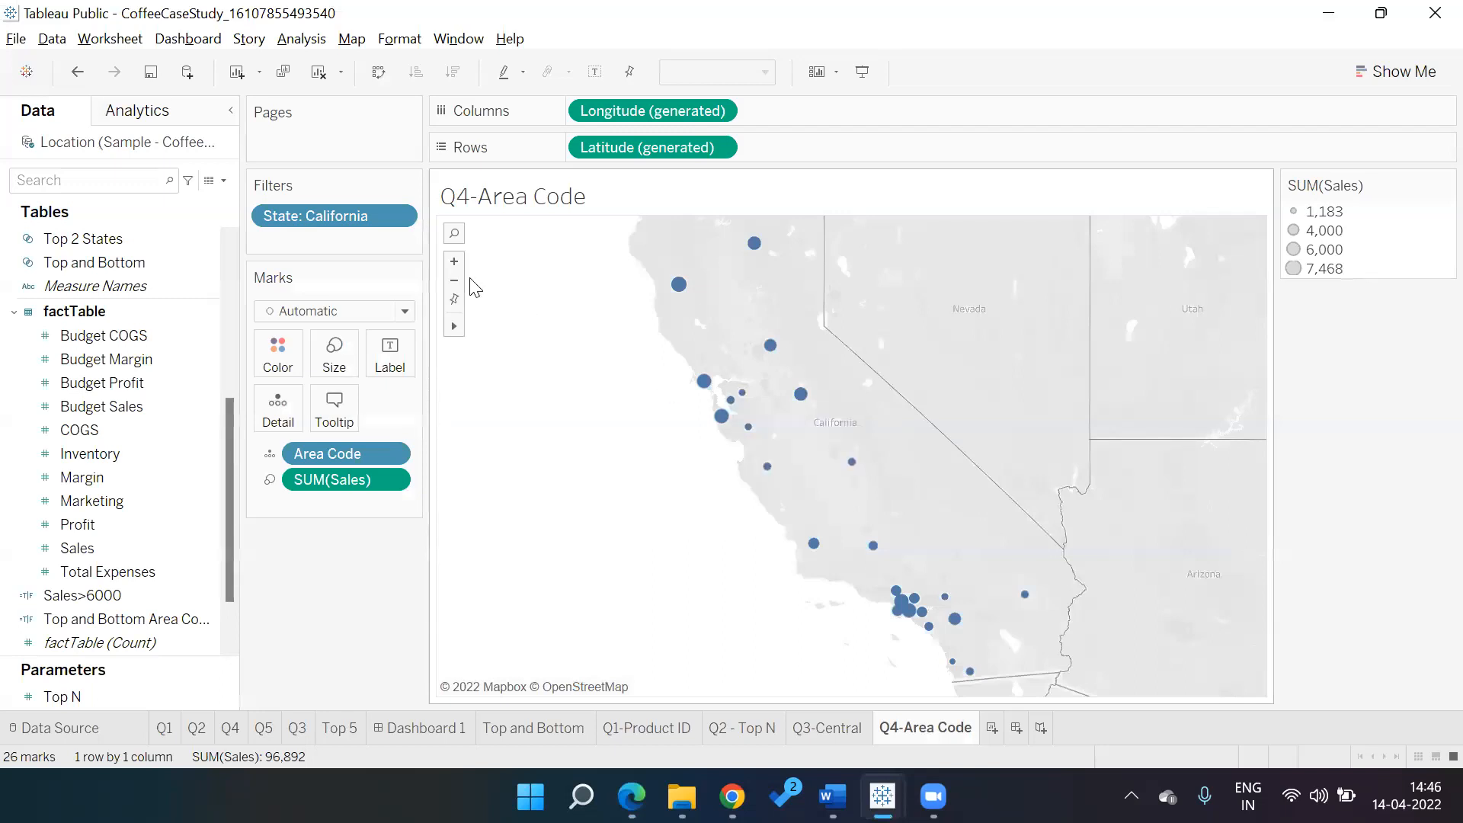
# Start a new calculated field named Sales>6000, checking the questions PDF along the way
pyautogui.click(223, 181)
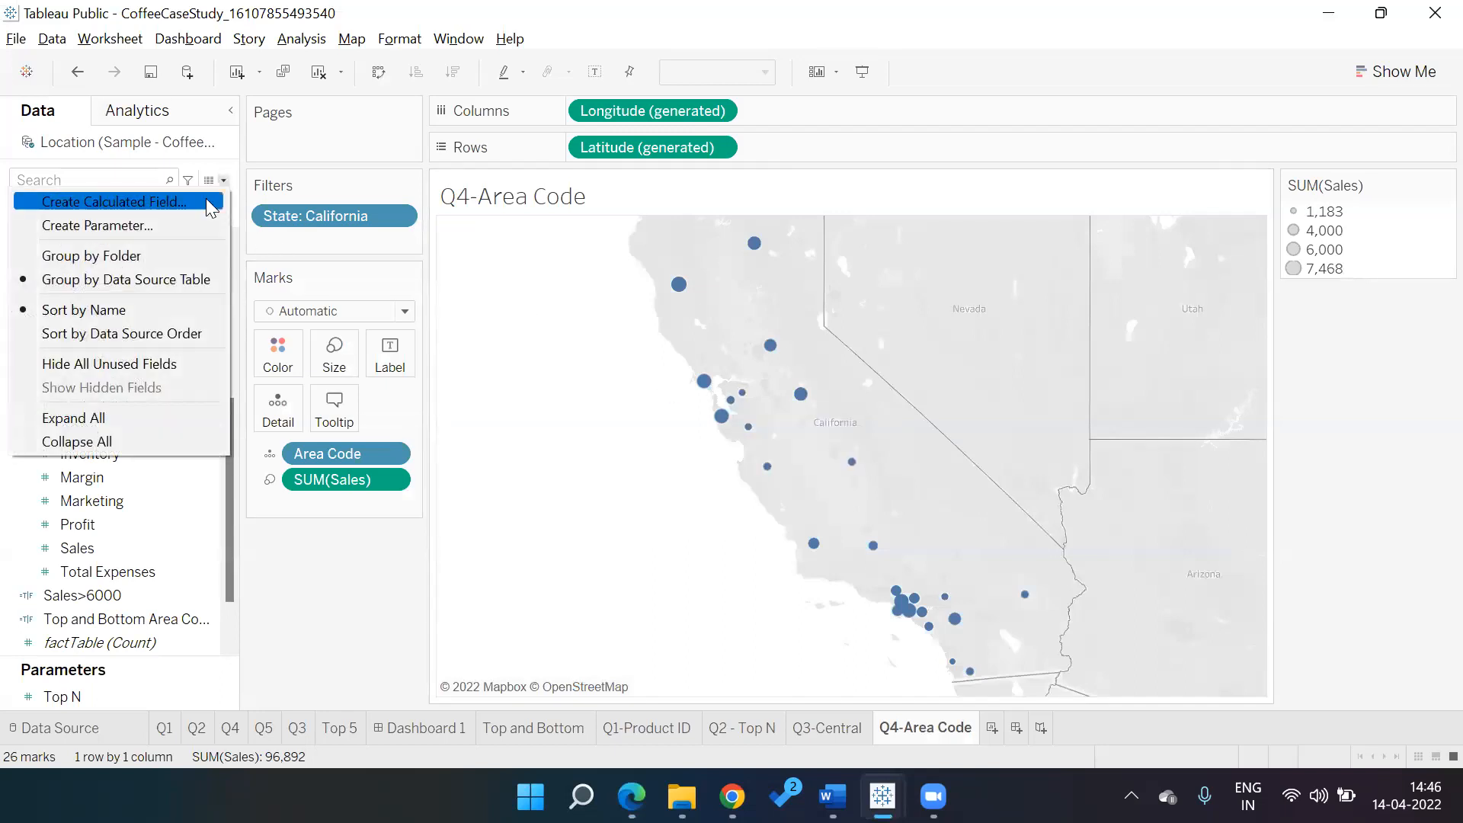
pyautogui.click(207, 201)
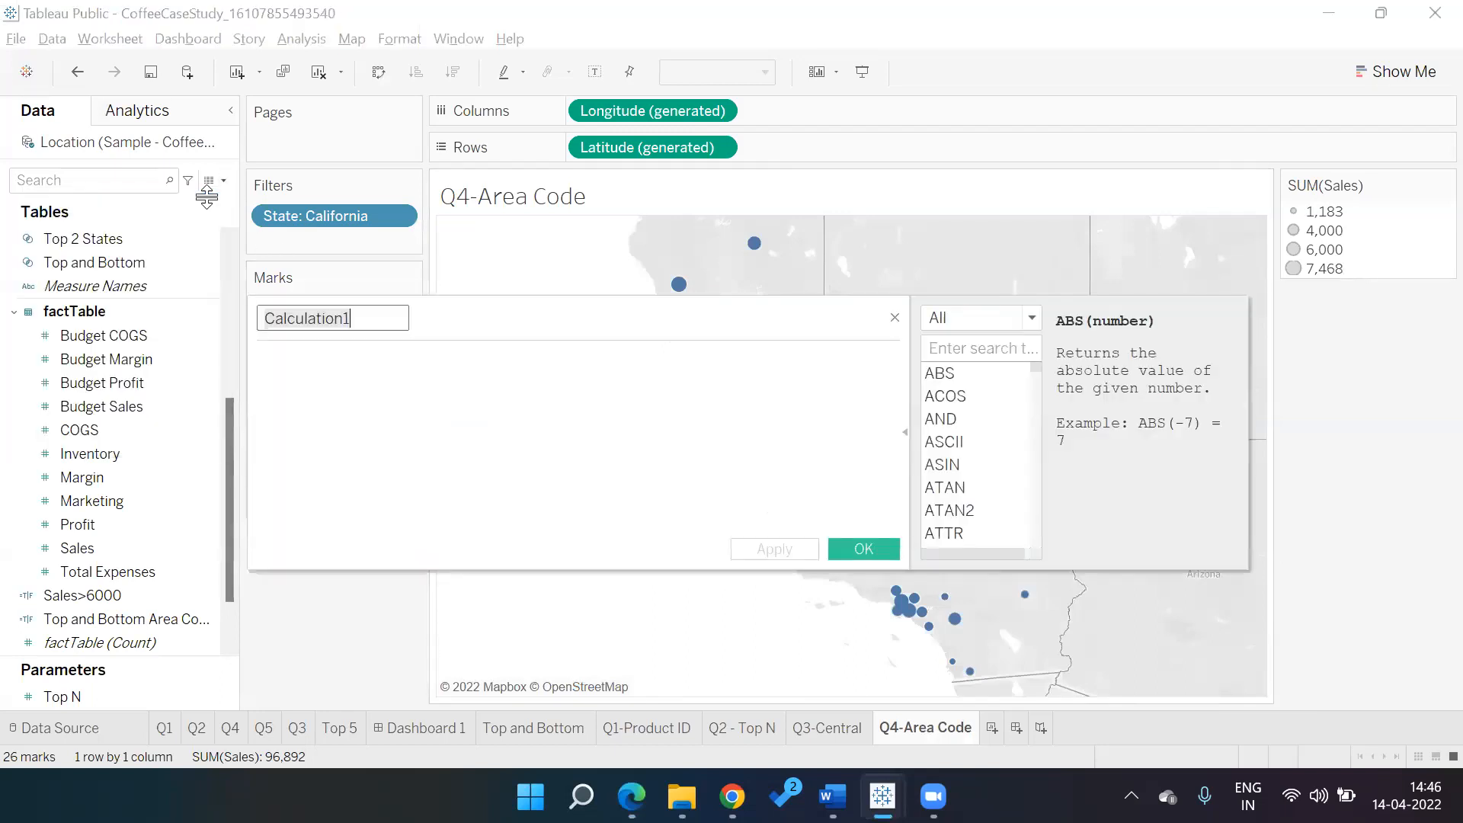
pyautogui.write('Sales>')
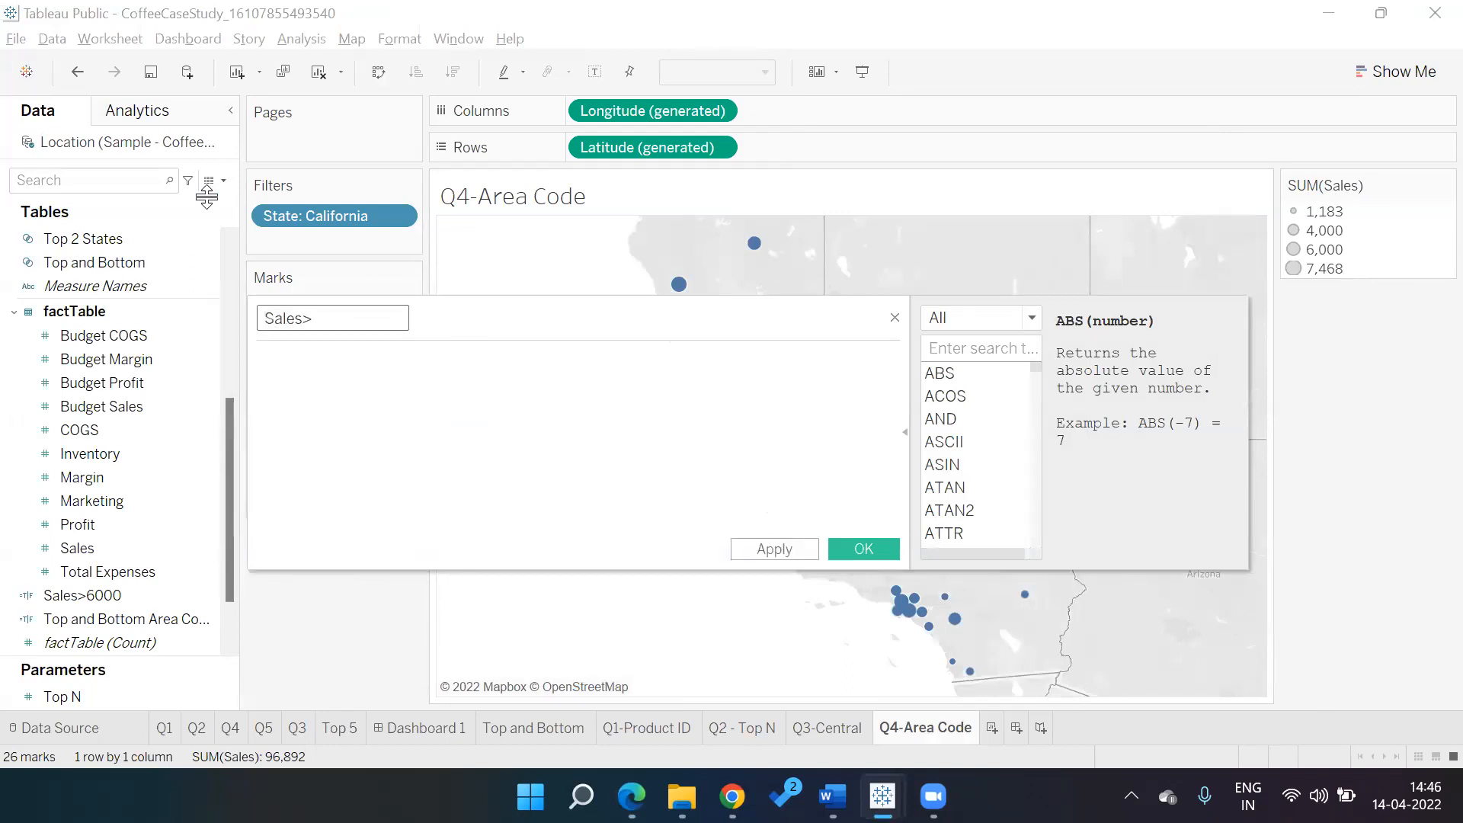
pyautogui.write('60000')
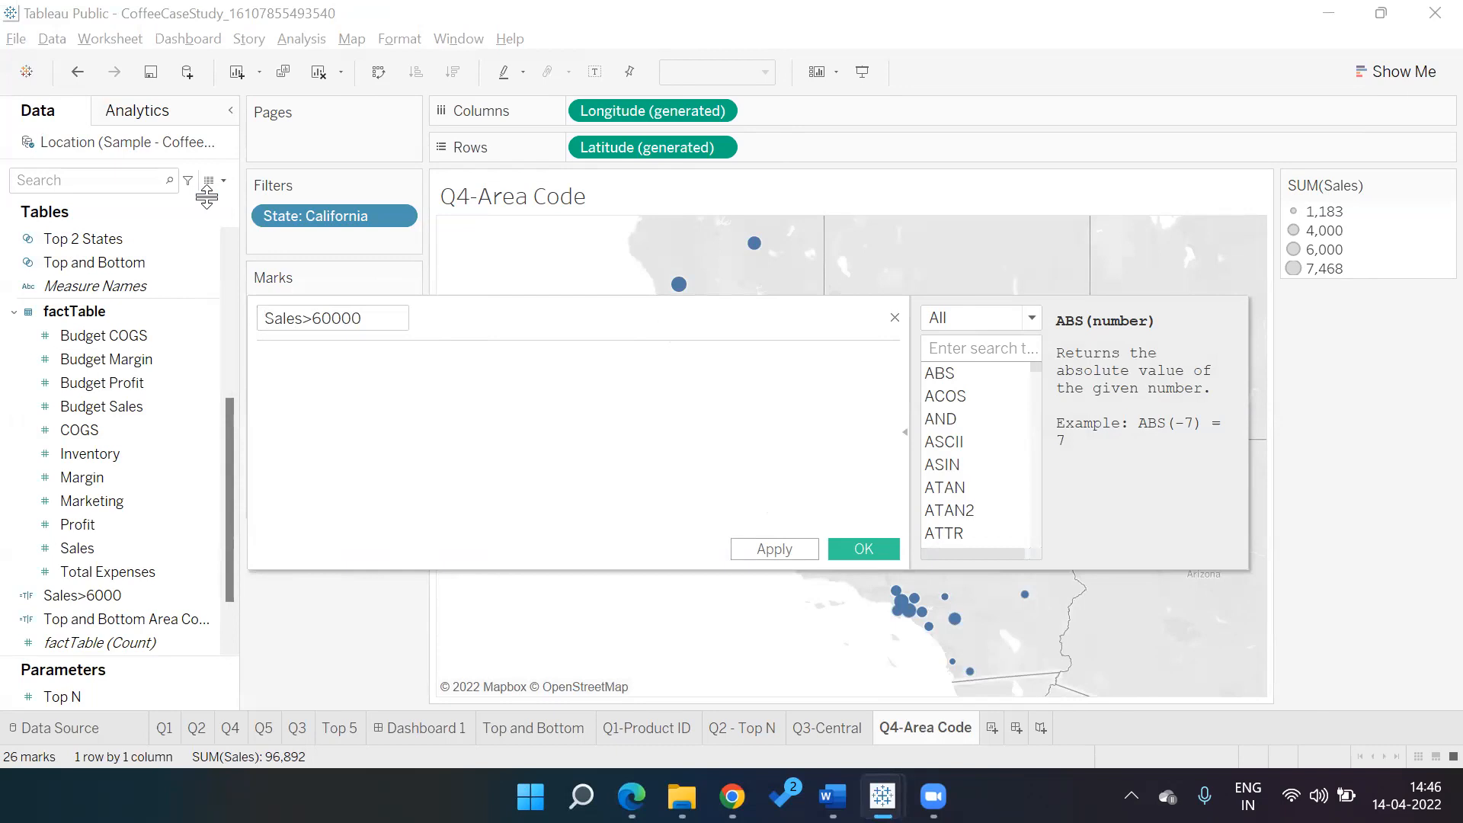
pyautogui.hotkey('alt', 'Tab')
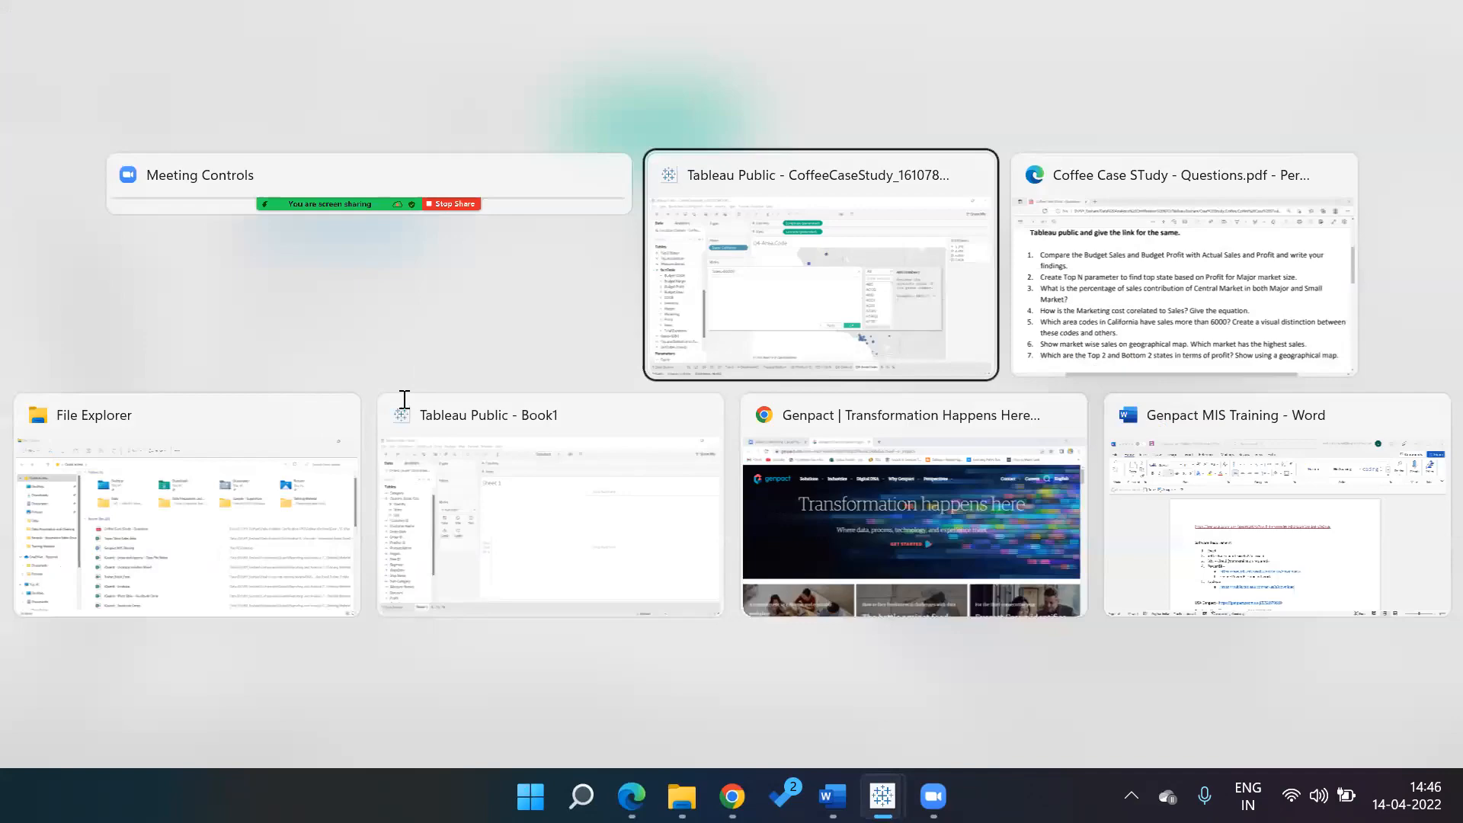
pyautogui.hotkey('alt', 'Tab')
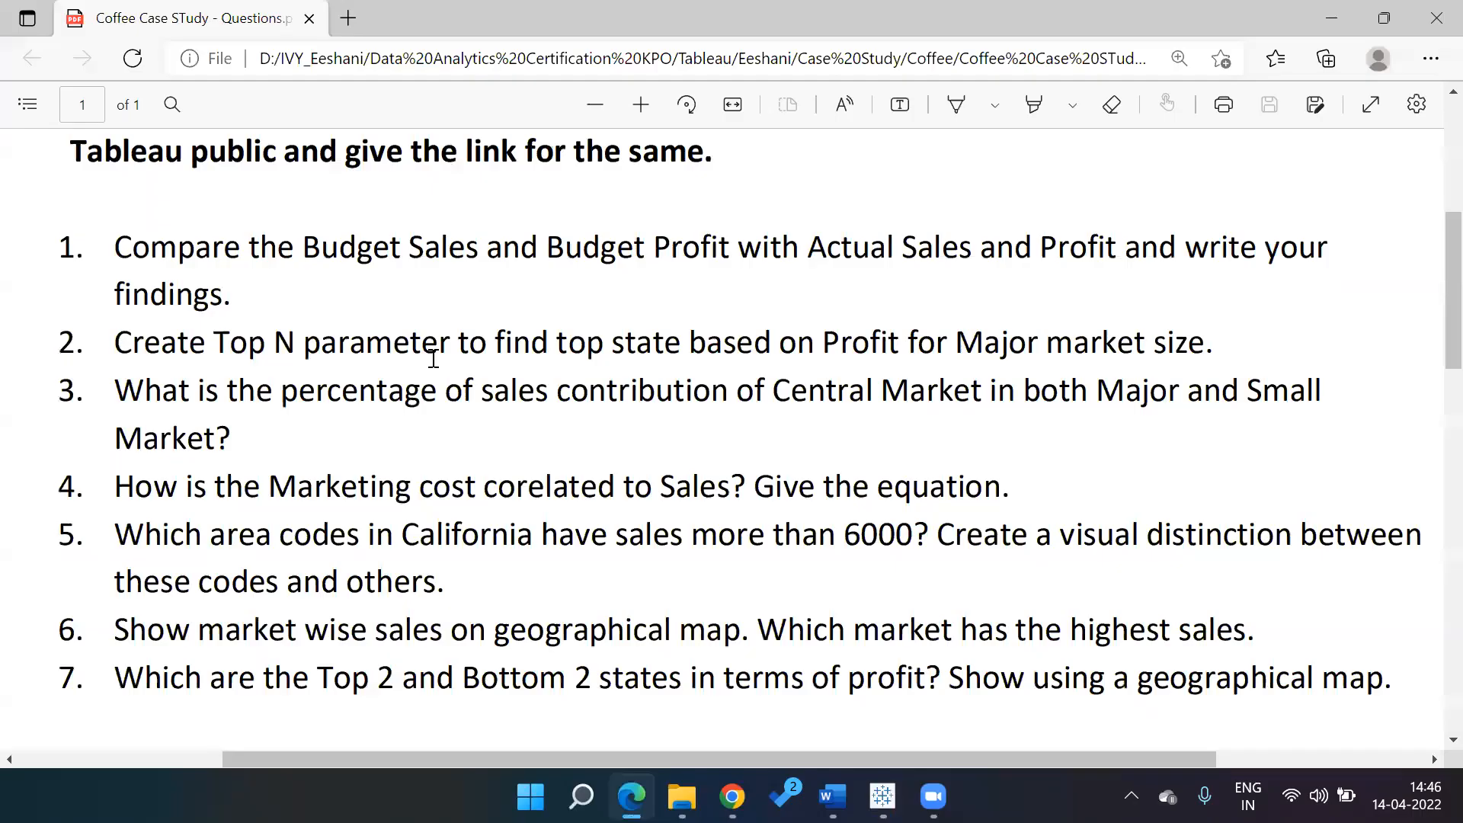
pyautogui.hotkey('alt', 'Tab')
# Enter the formula SUM([Sales])>6000 in the calculation editor
pyautogui.click(434, 358)
pyautogui.write('SUM')
pyautogui.press('Return')
pyautogui.write('[Sales])>6000')
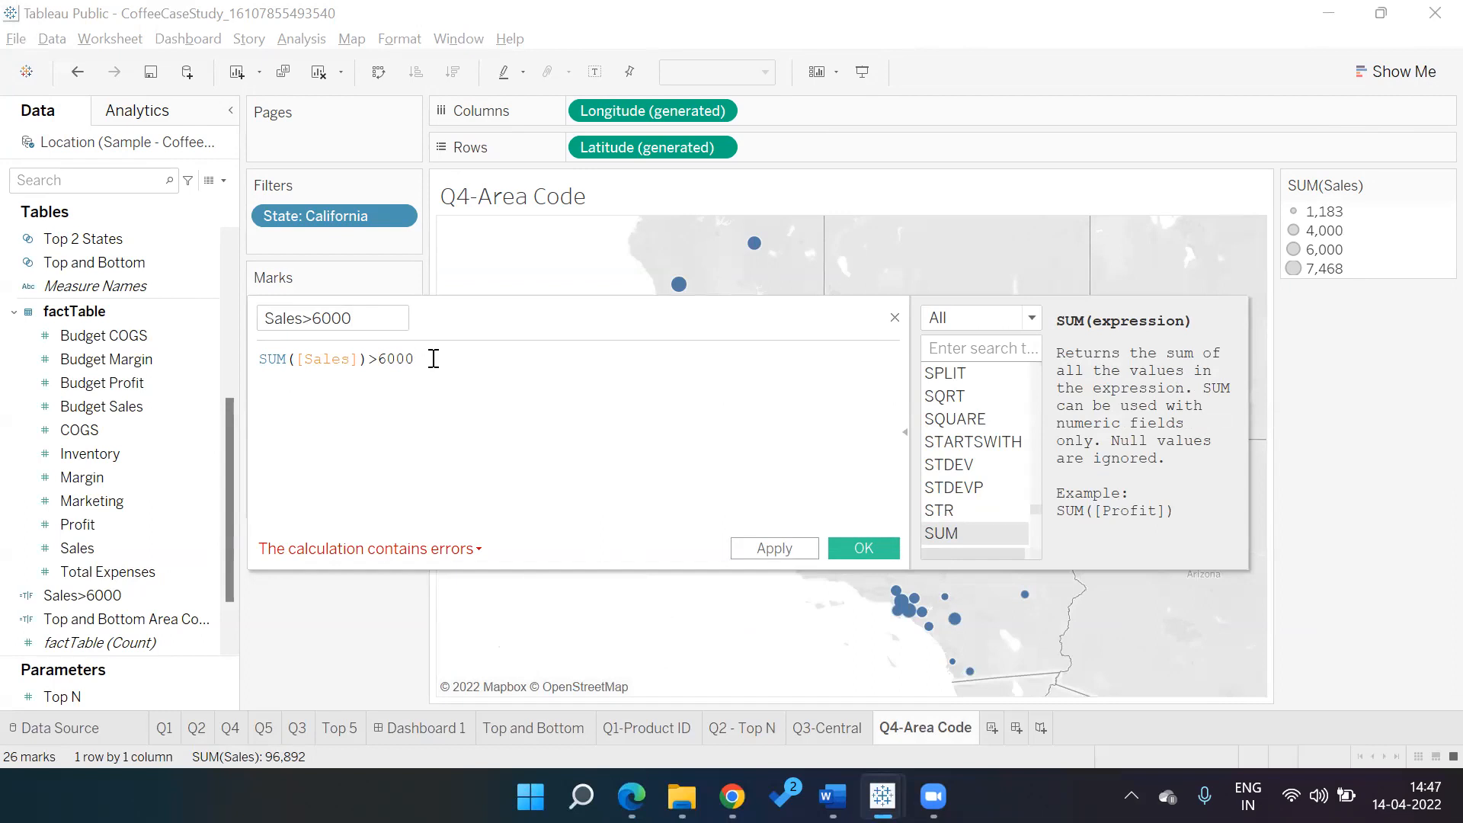
# Open Windows Quick Settings and browse the available Wi-Fi networks
pyautogui.click(1320, 796)
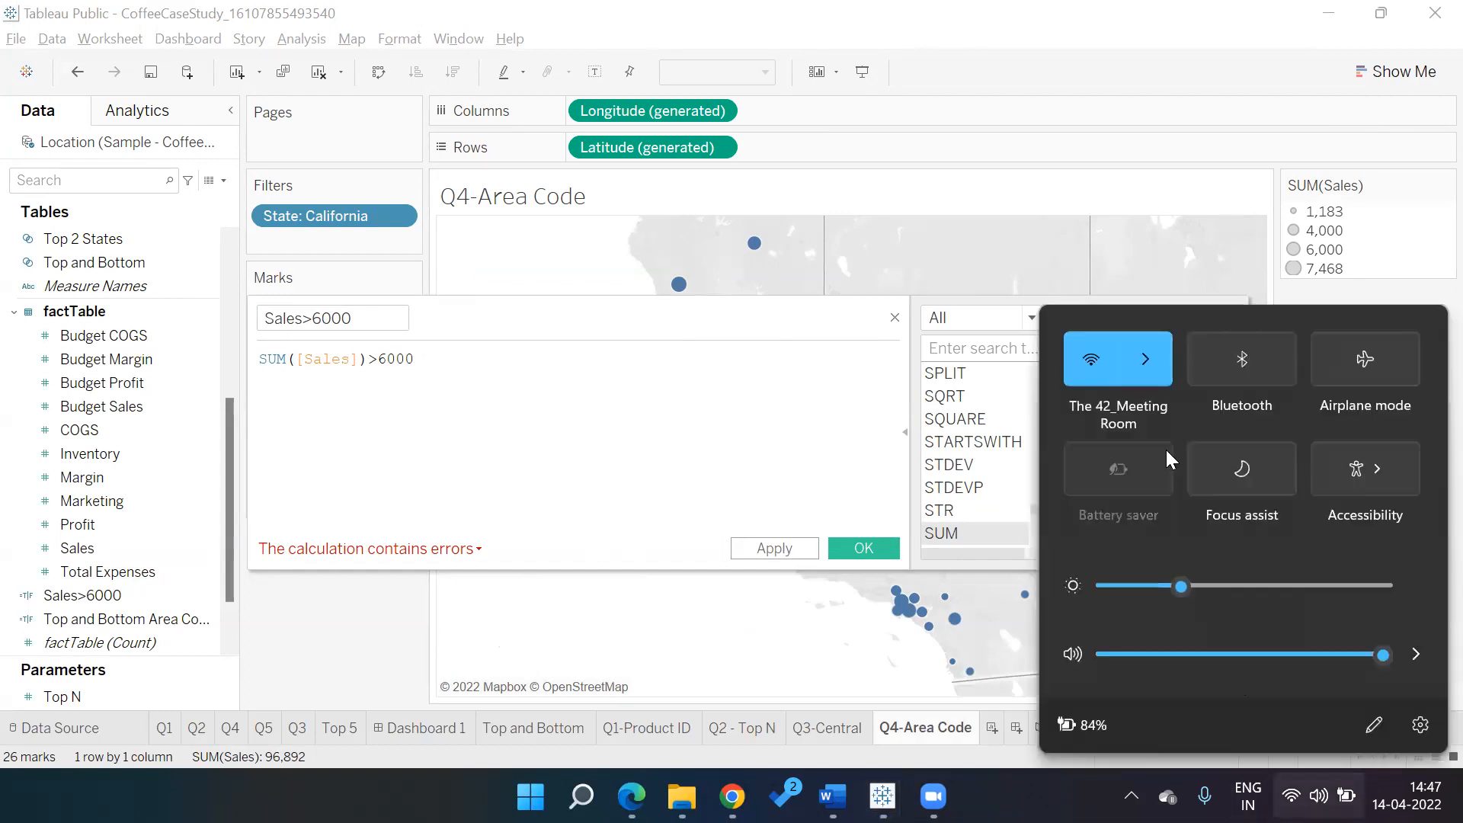
pyautogui.click(1151, 360)
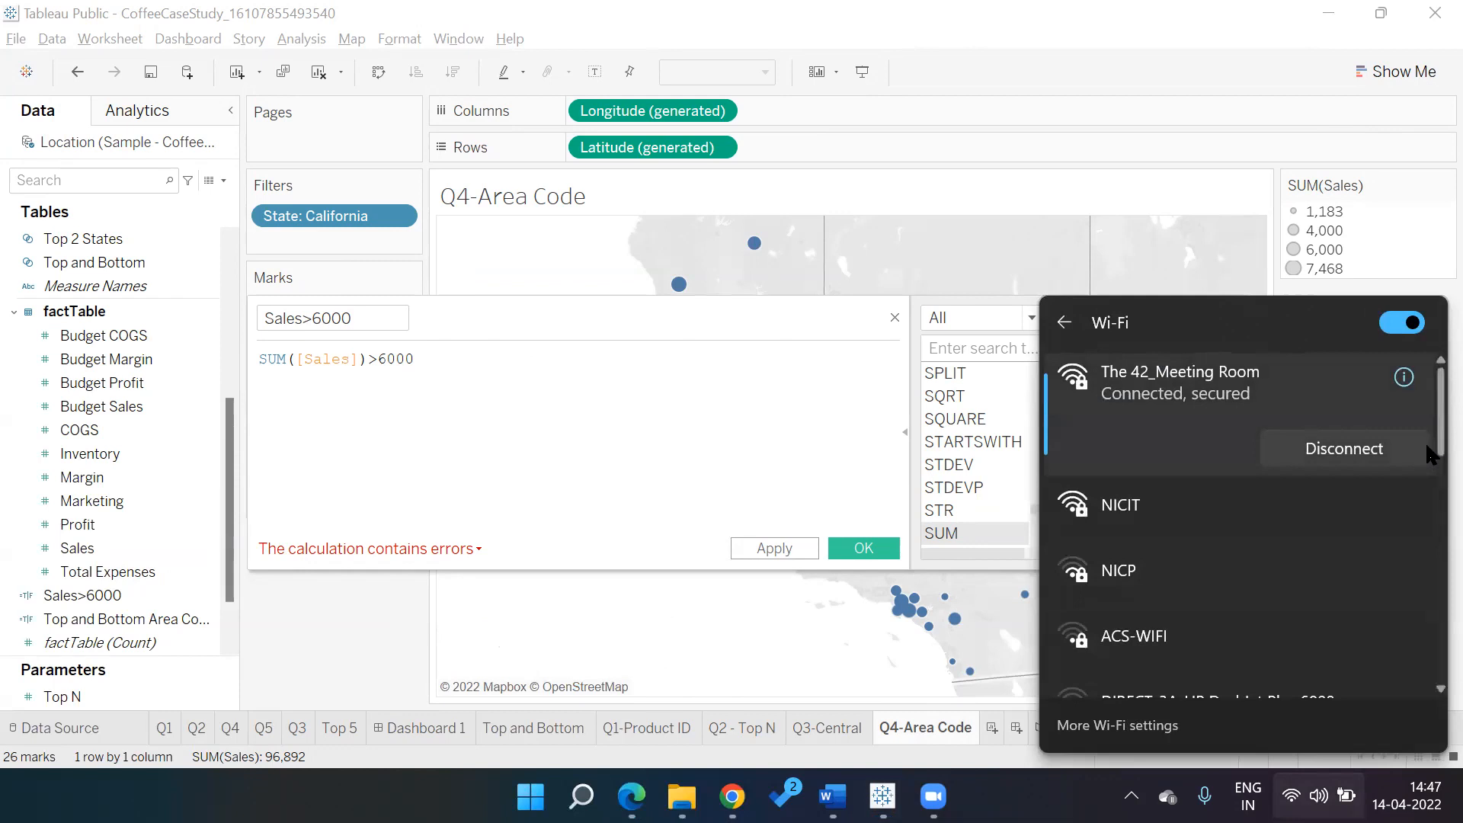
pyautogui.scroll(-3, 1427, 479)
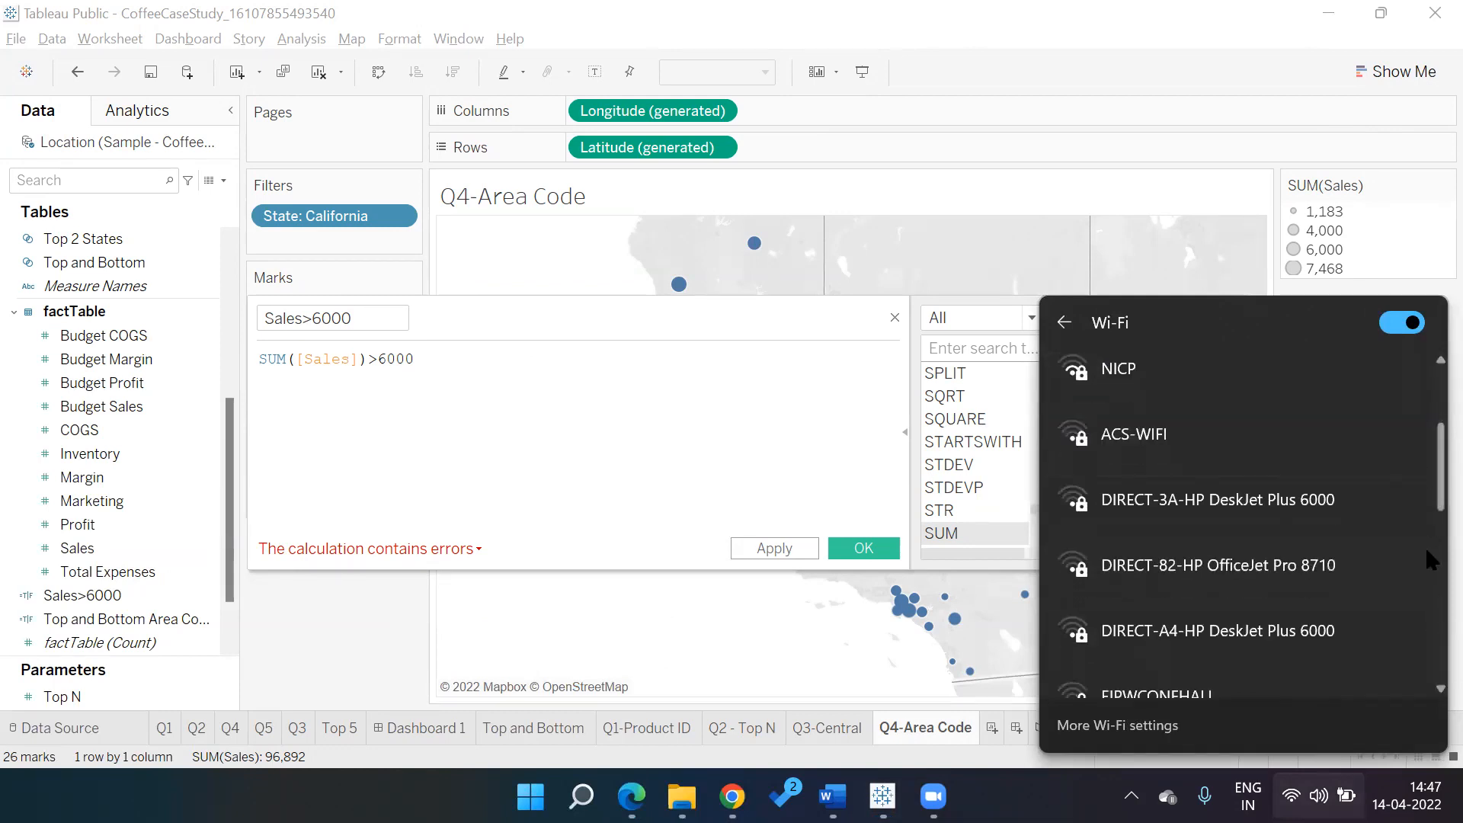
pyautogui.scroll(-3, 1430, 458)
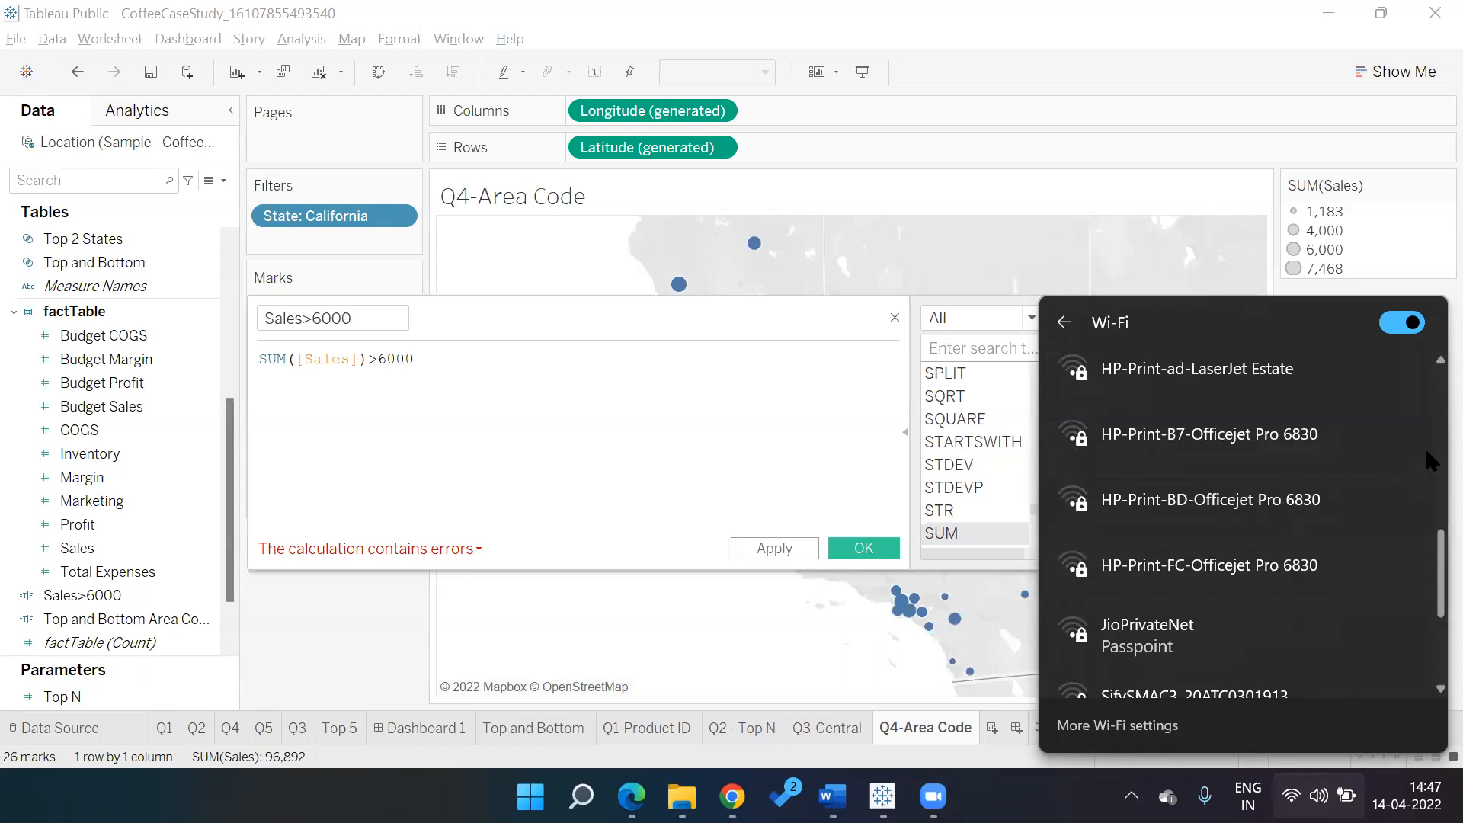
pyautogui.scroll(10, 1430, 460)
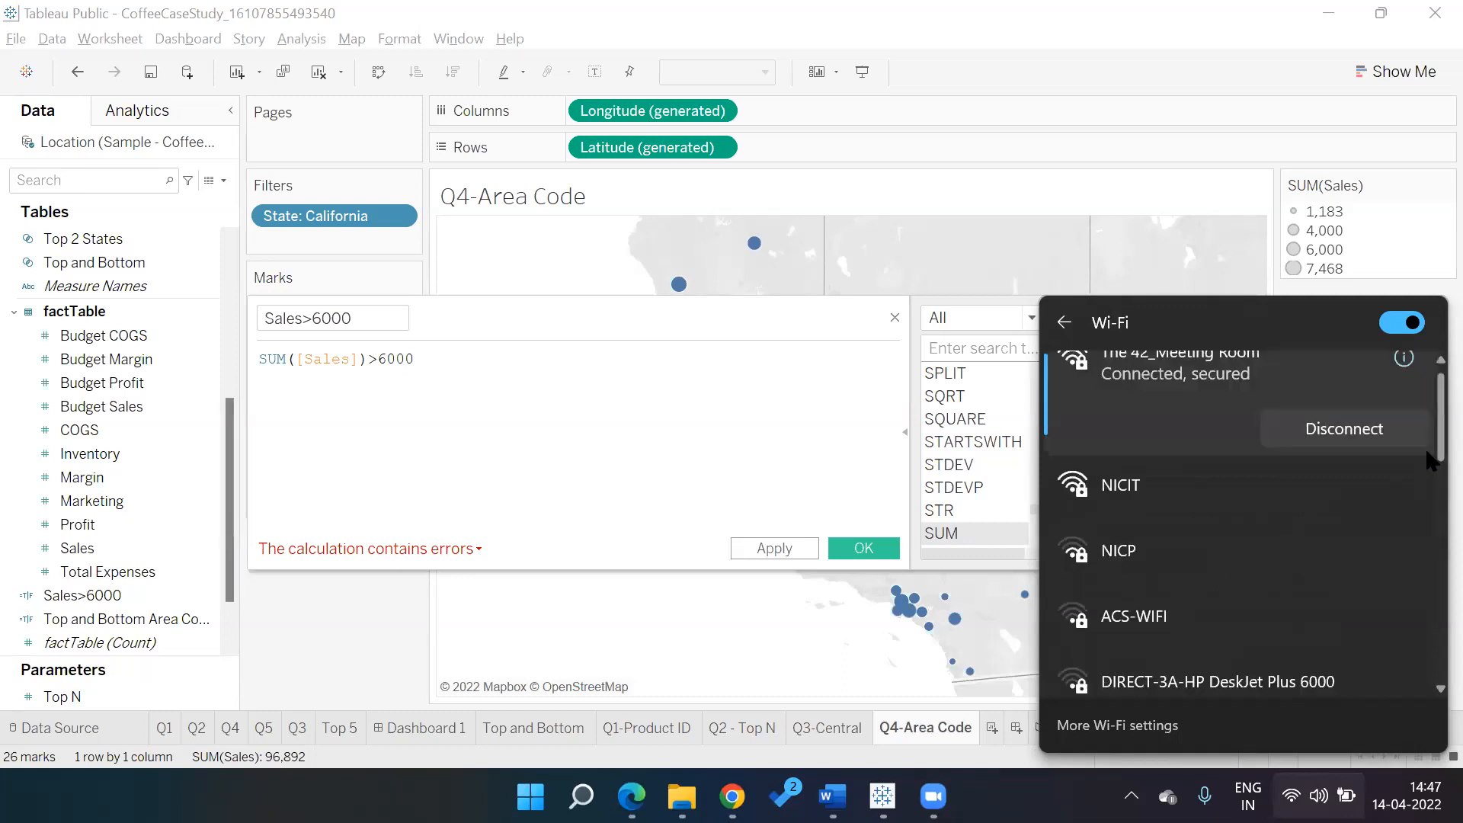
pyautogui.scroll(1, 1432, 433)
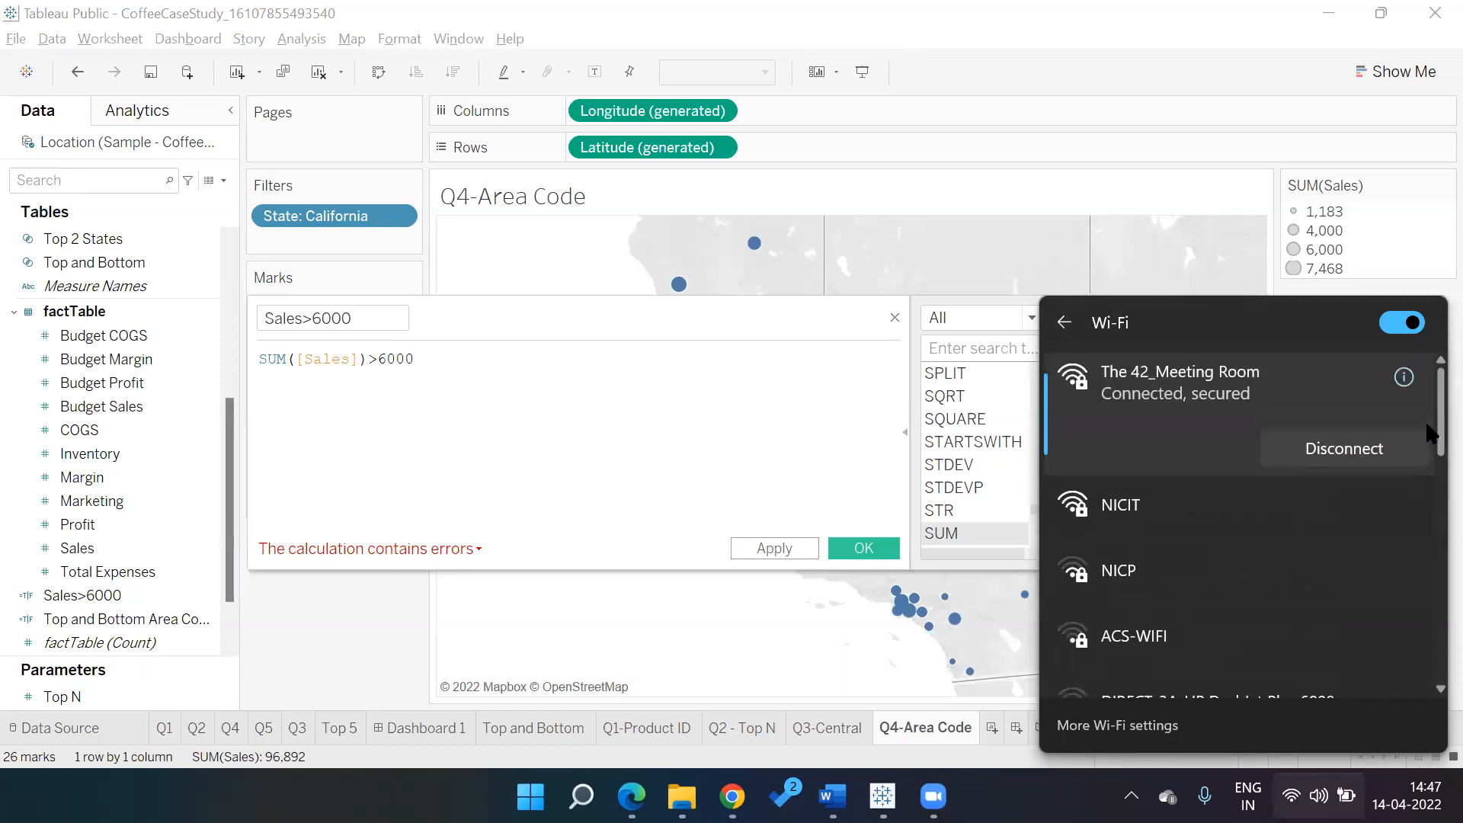
pyautogui.scroll(-6, 1432, 442)
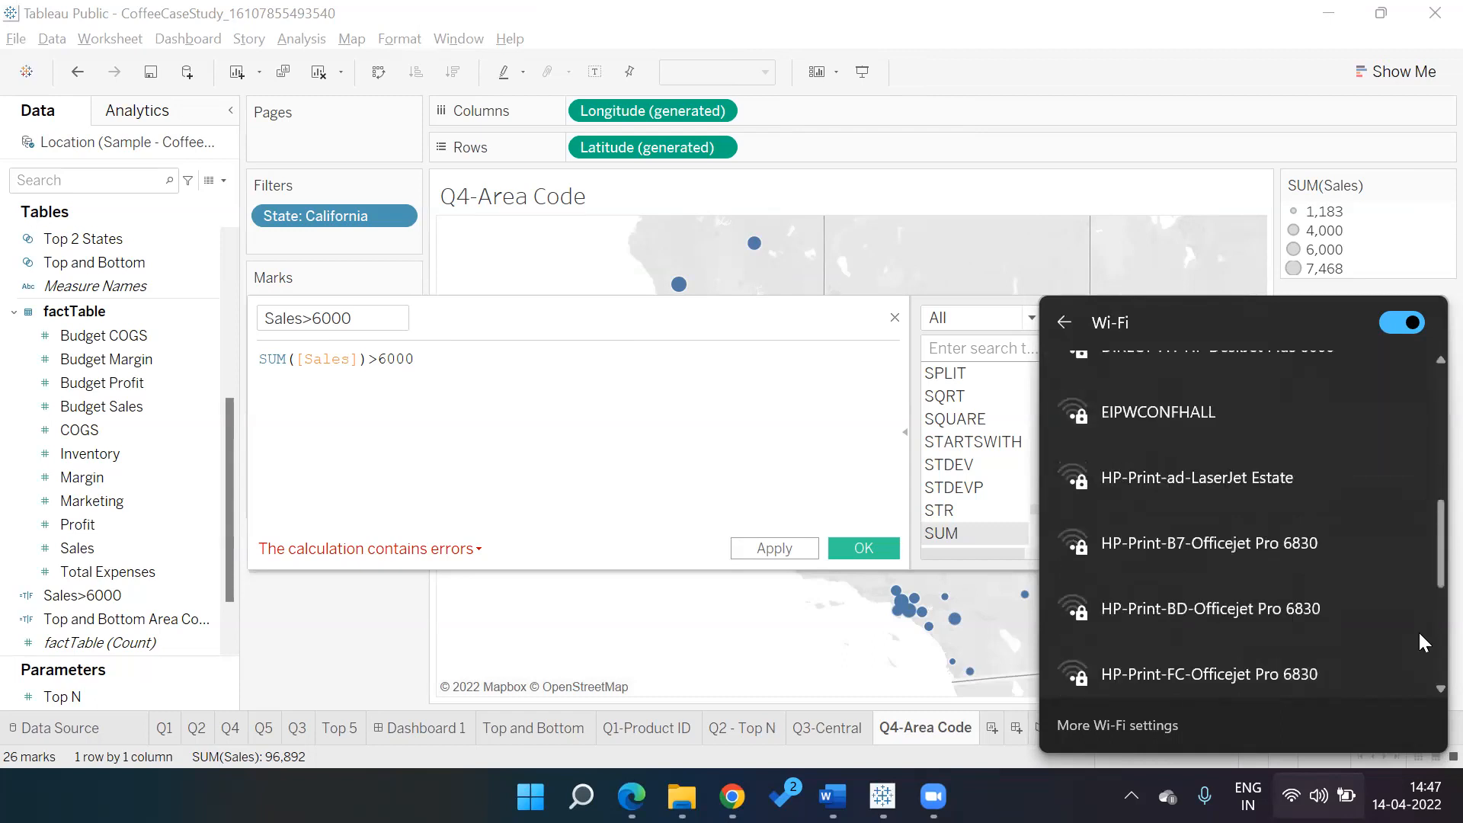
pyautogui.scroll(6, 1425, 441)
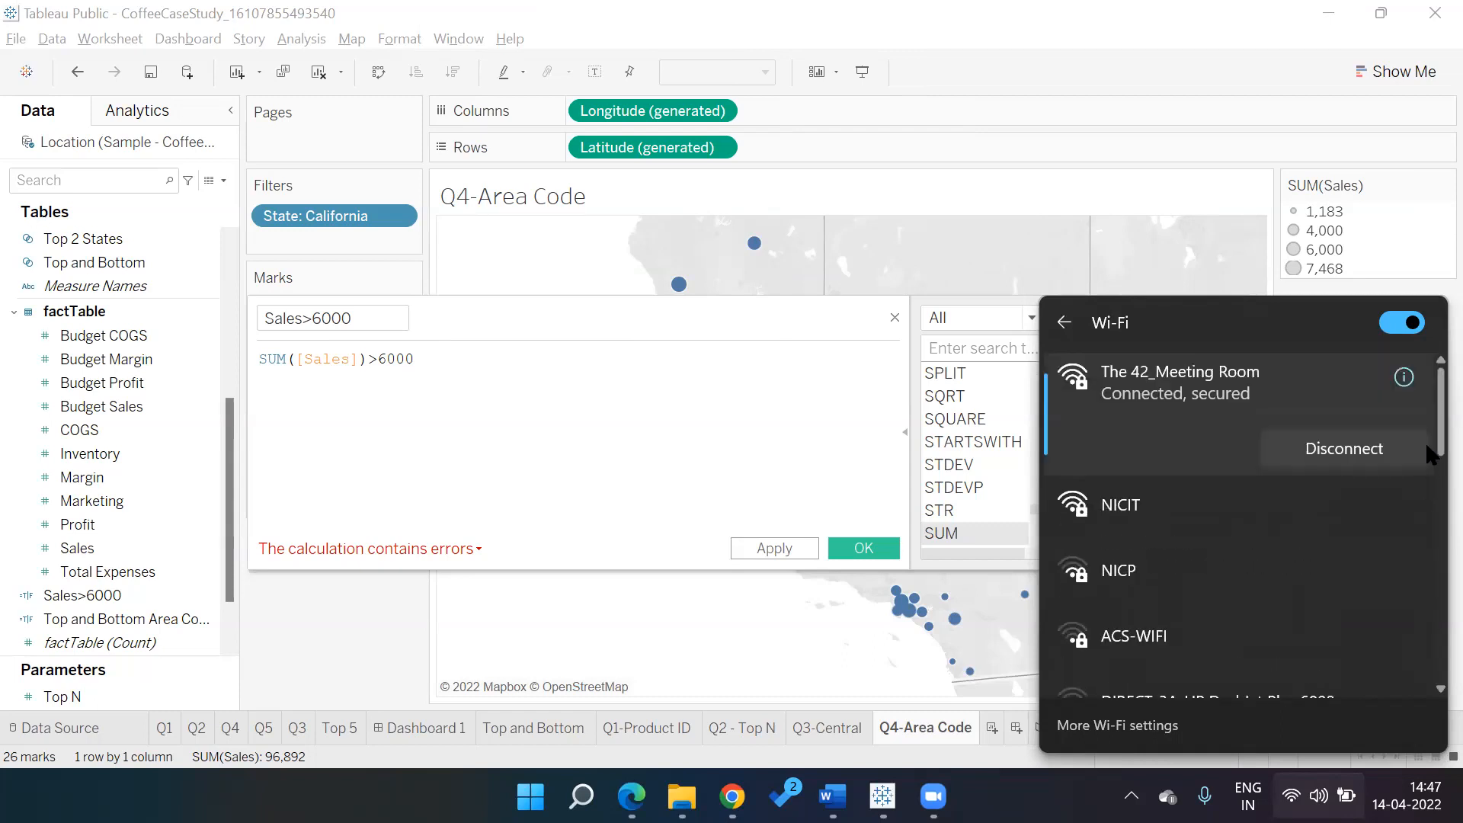
# Disconnect from The 42_Meeting Room and connect to the phone hotspot
pyautogui.click(1351, 447)
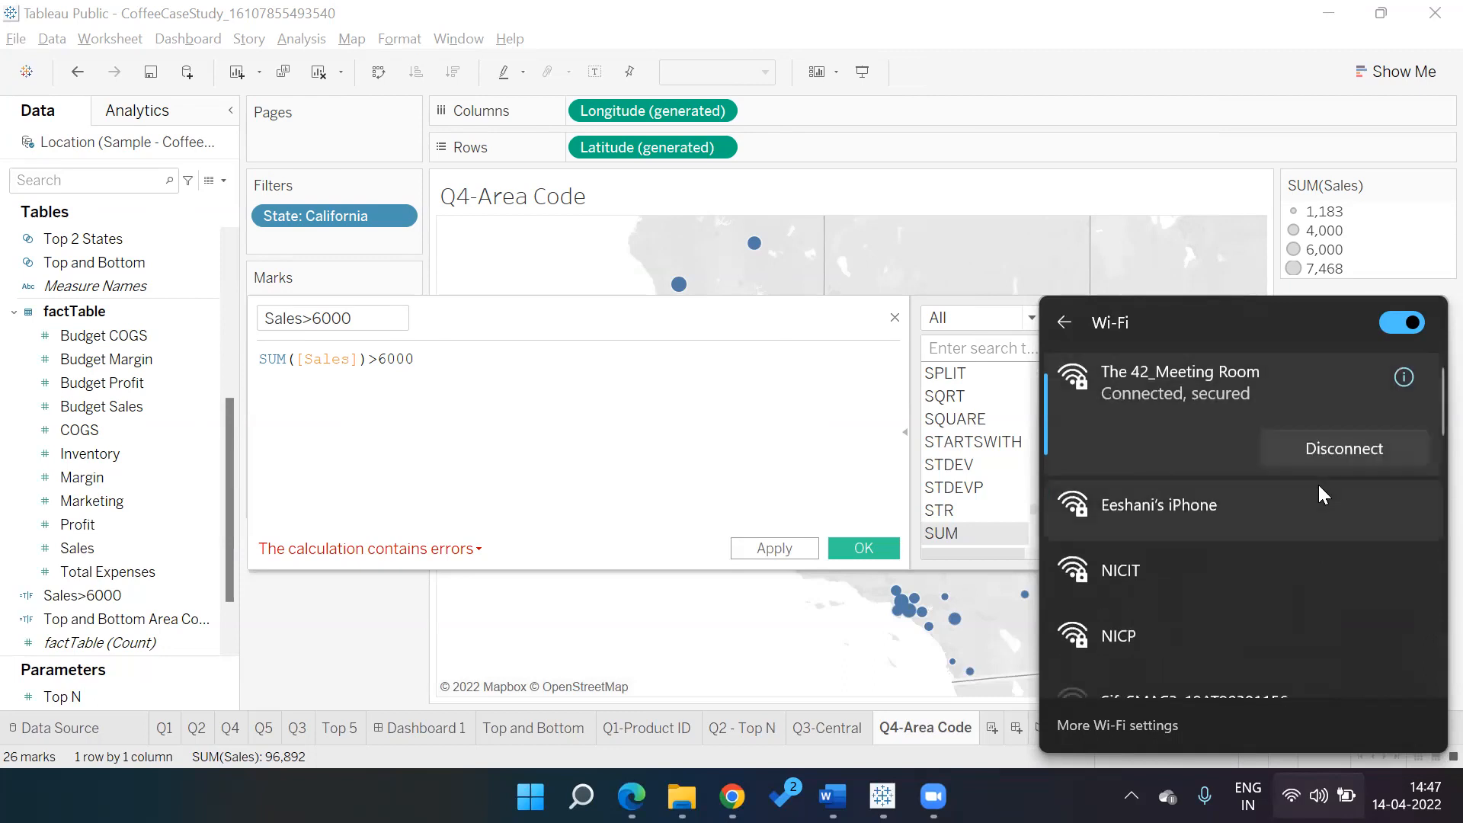
pyautogui.click(1215, 513)
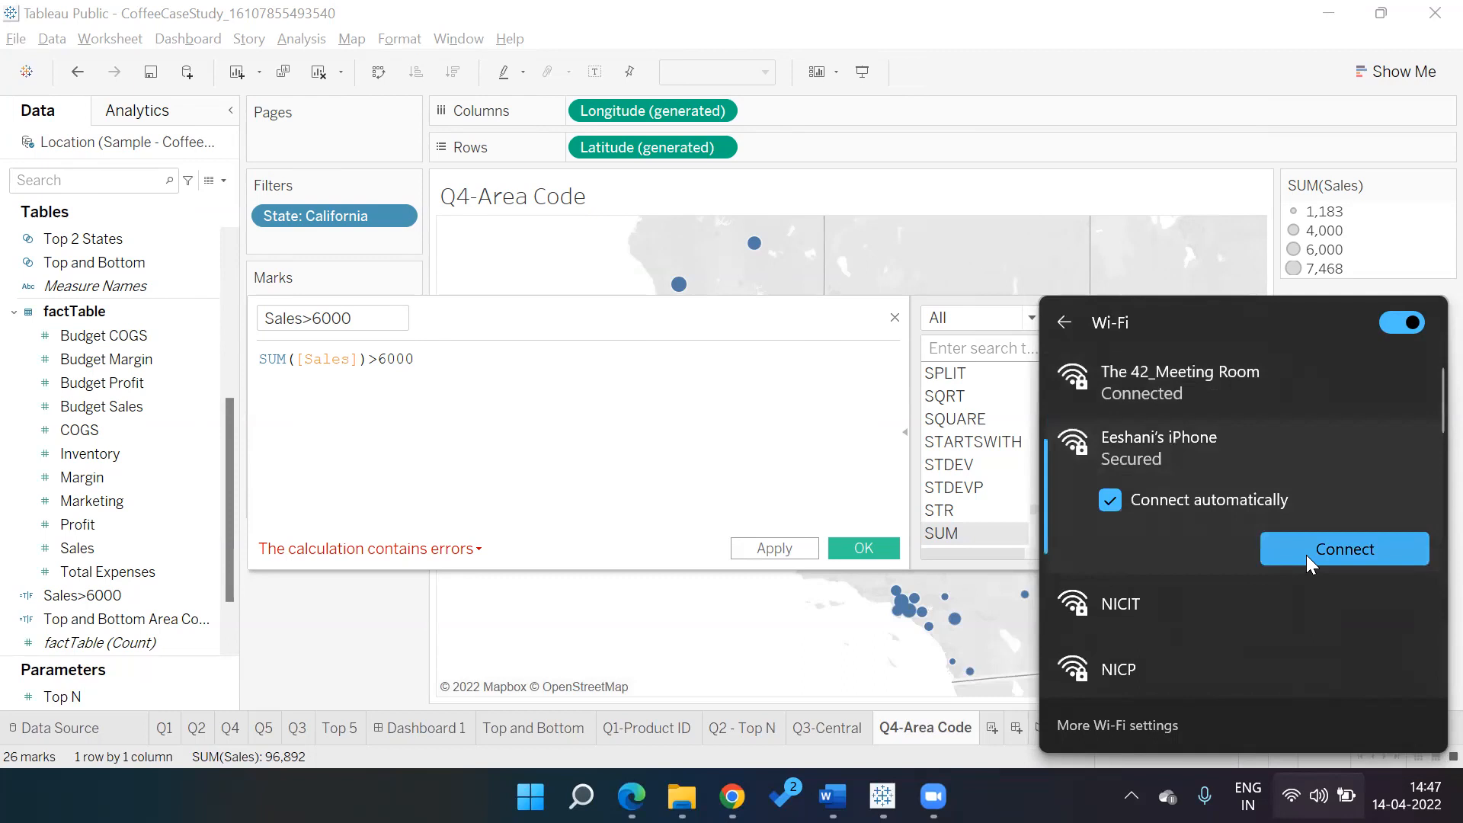
pyautogui.click(1307, 555)
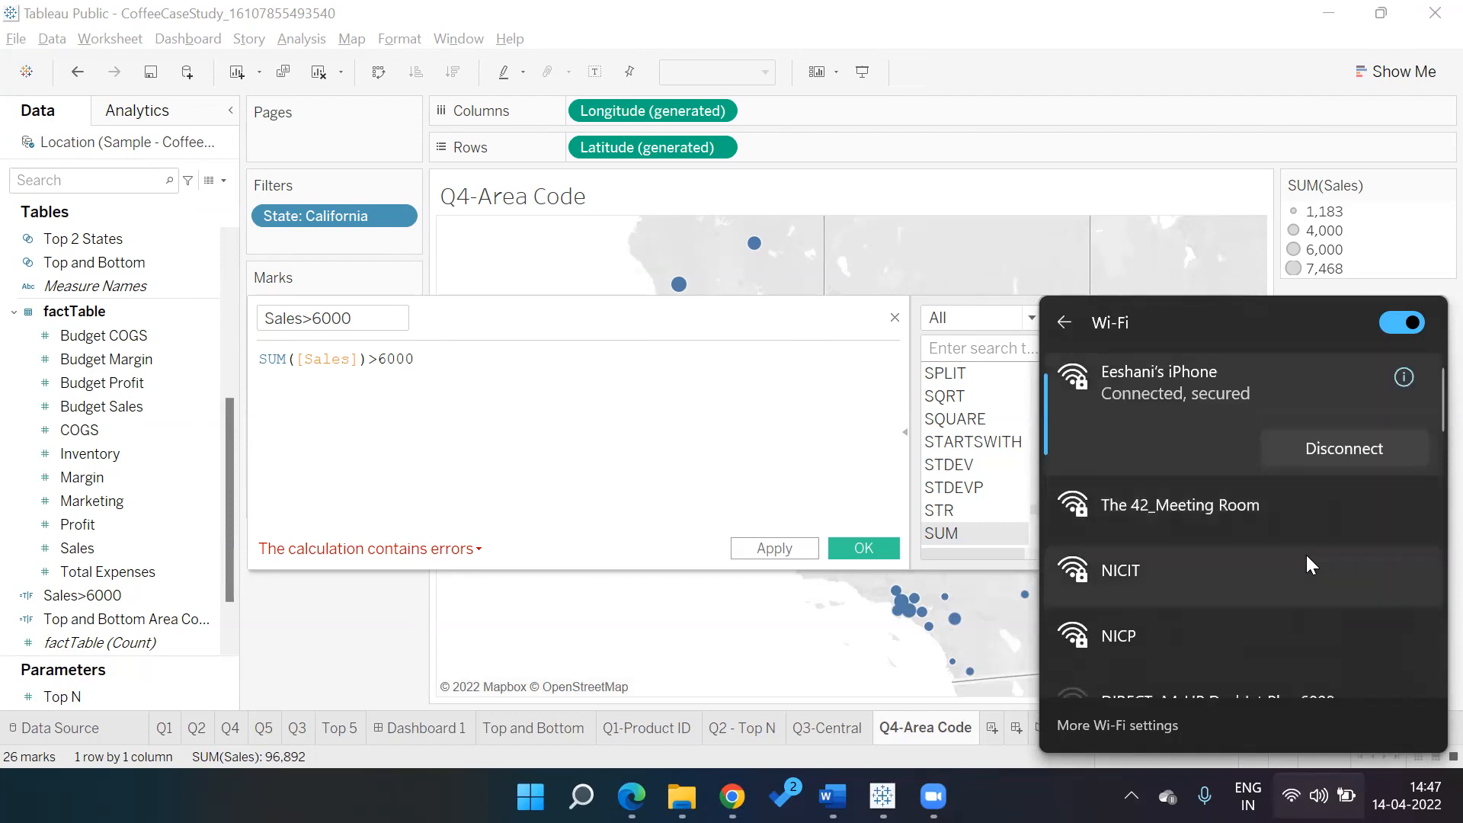
# Clear the formula and try rewriting it as Sales>6000 and [Sales]>6000
pyautogui.click(472, 372)
pyautogui.hotkey('ctrl', 'a')
pyautogui.press('BackSpace')
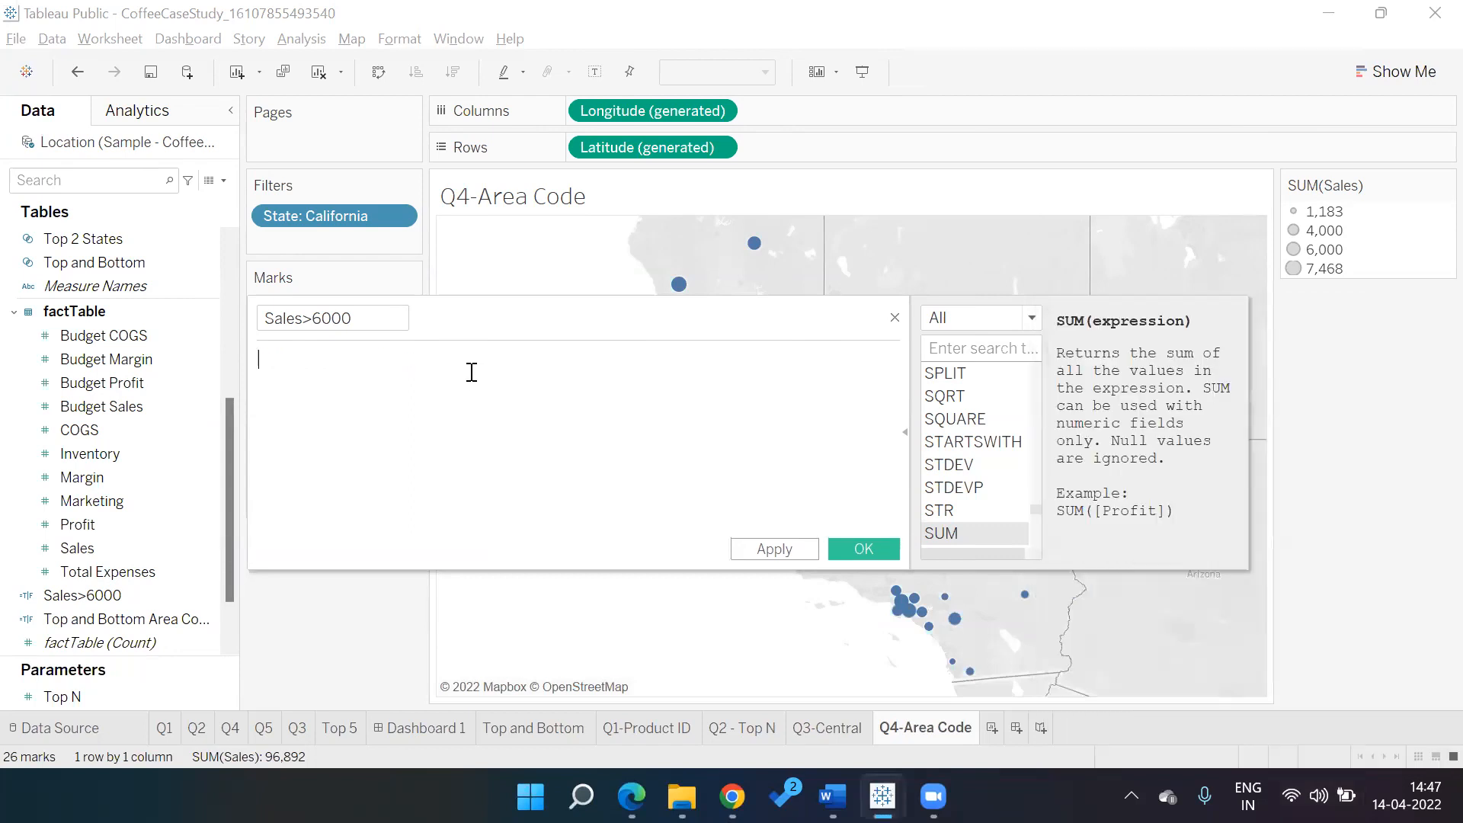
pyautogui.write('sale')
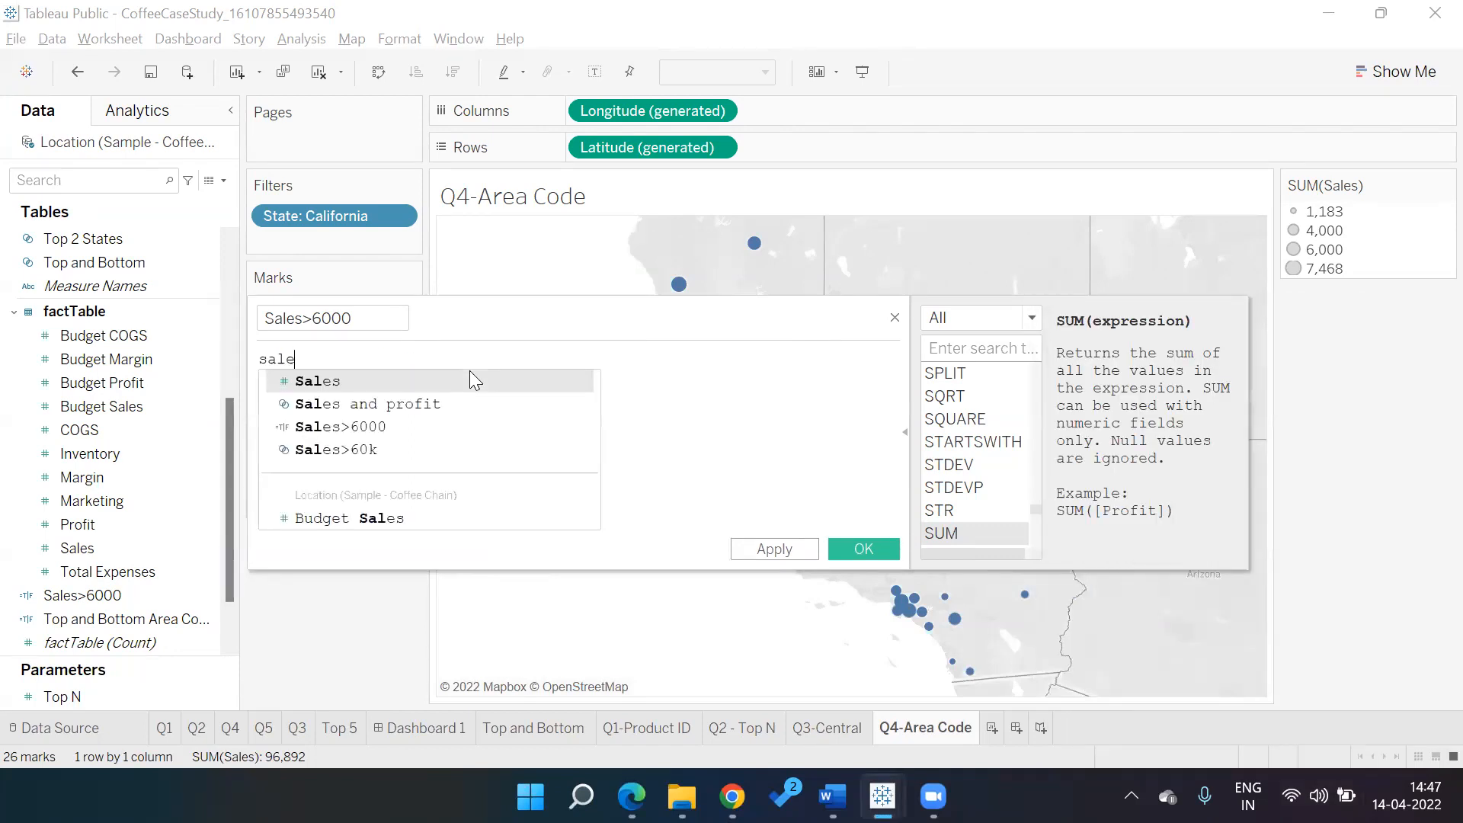
pyautogui.write('s>6000')
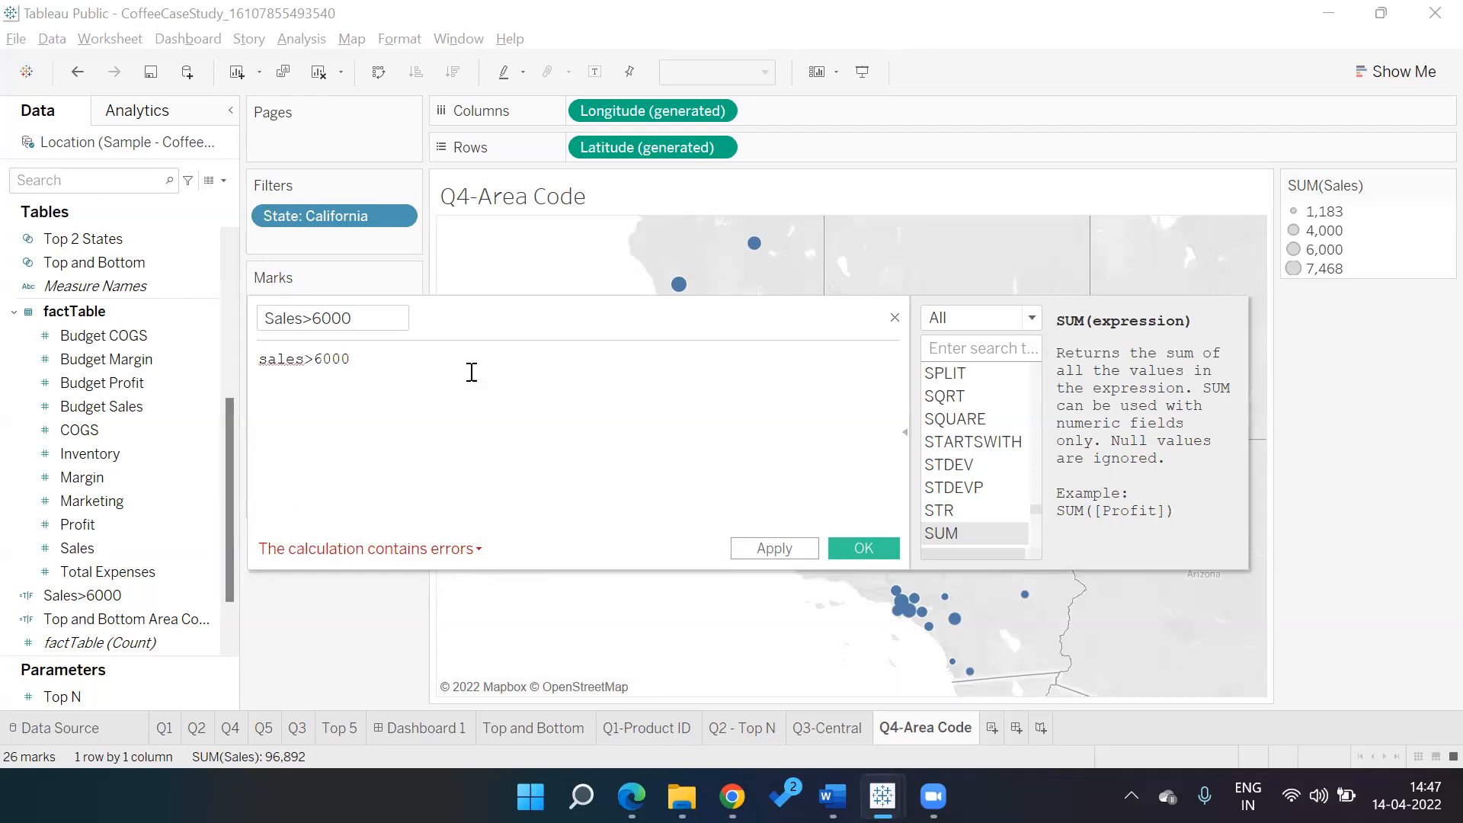
pyautogui.hotkey('ctrl', 'a')
pyautogui.write('sal')
pyautogui.press('Return')
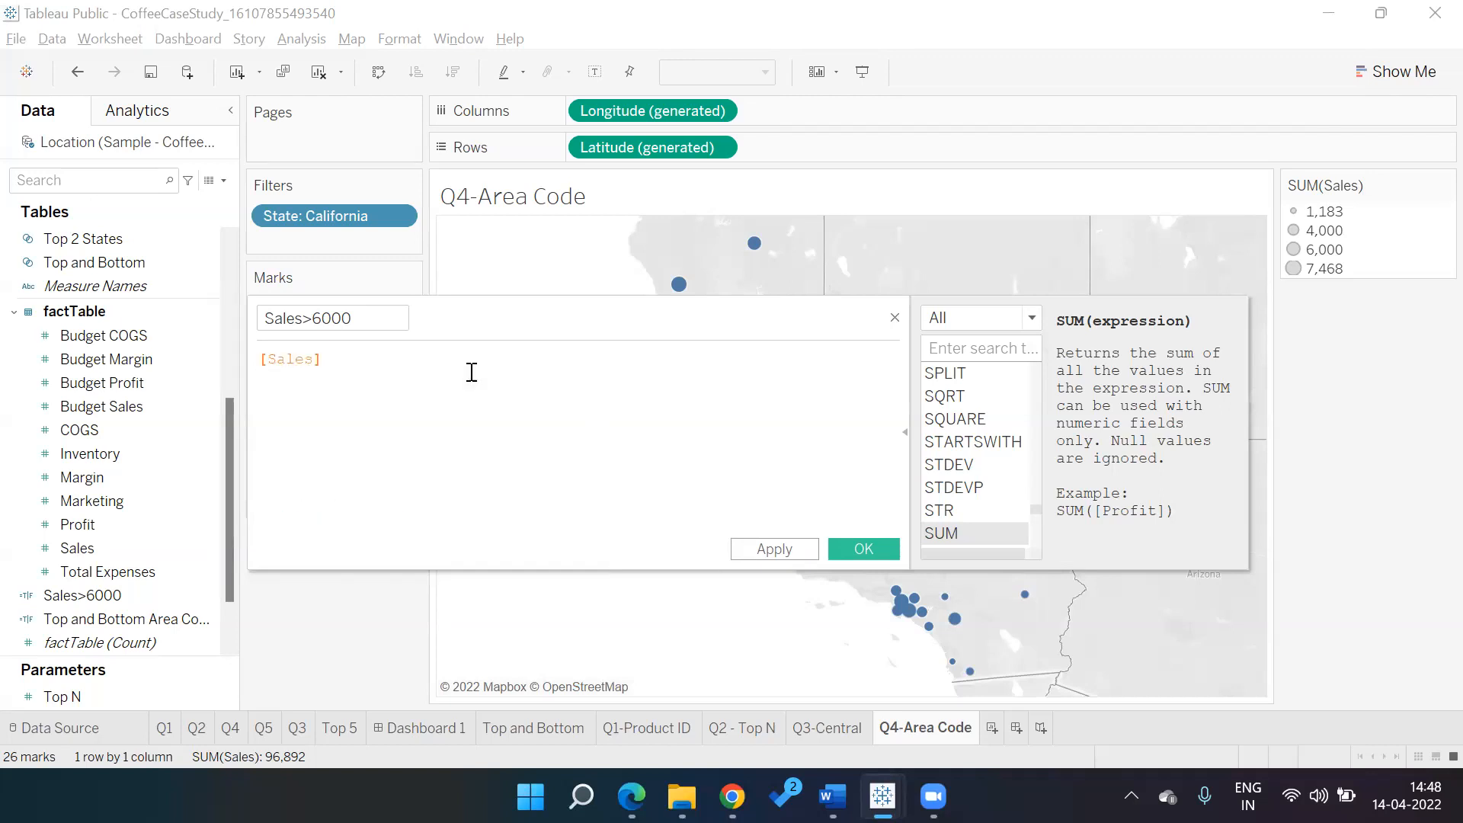
pyautogui.write('>6000')
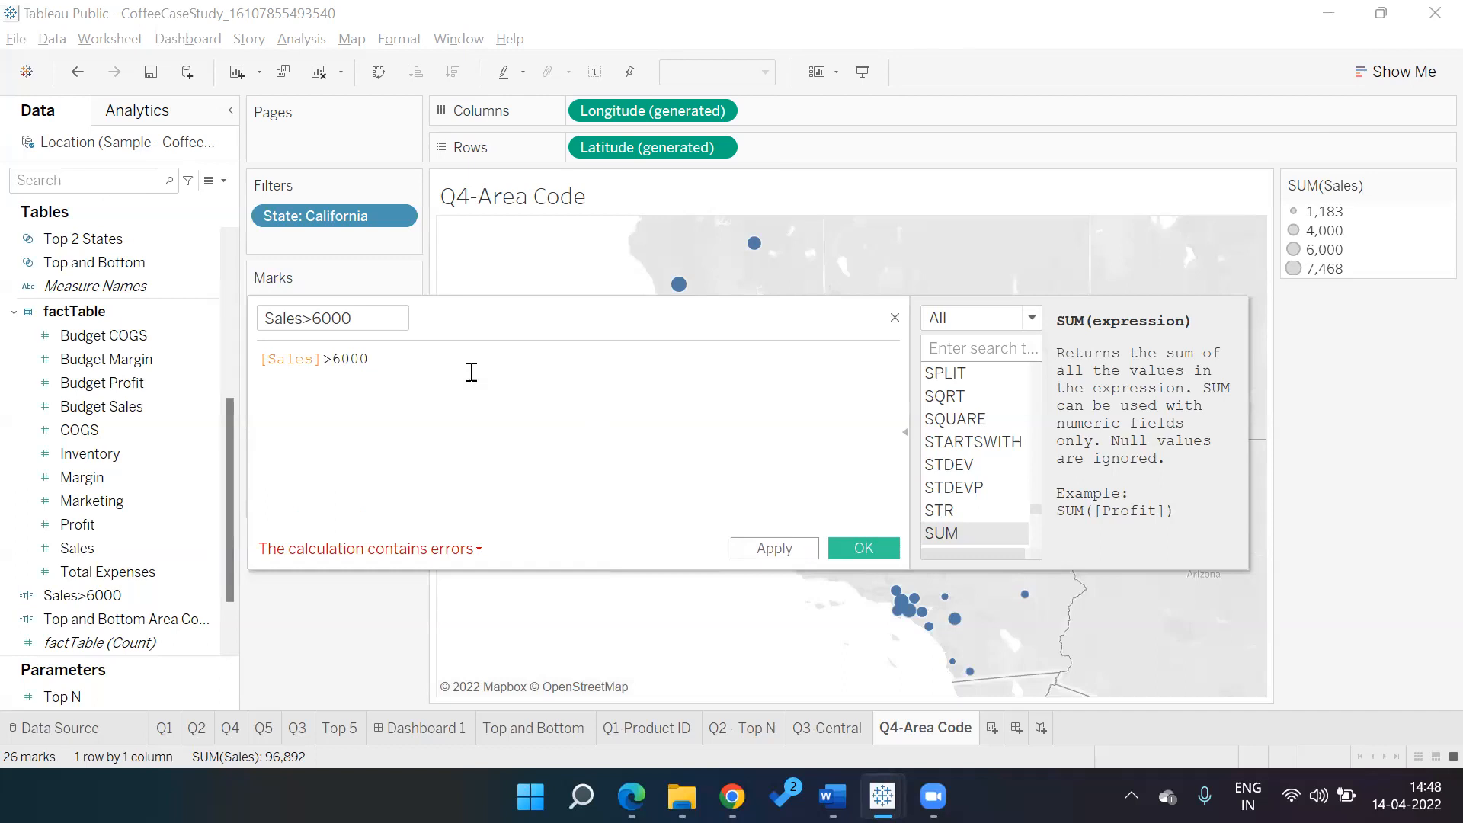
pyautogui.press('BackSpace')
pyautogui.press('BackSpace')
pyautogui.press('BackSpace')
pyautogui.press('BackSpace')
pyautogui.press('BackSpace')
pyautogui.press('BackSpace')
pyautogui.press('BackSpace')
pyautogui.press('BackSpace')
pyautogui.press('BackSpace')
pyautogui.press('BackSpace')
pyautogui.press('BackSpace')
pyautogui.press('BackSpace')
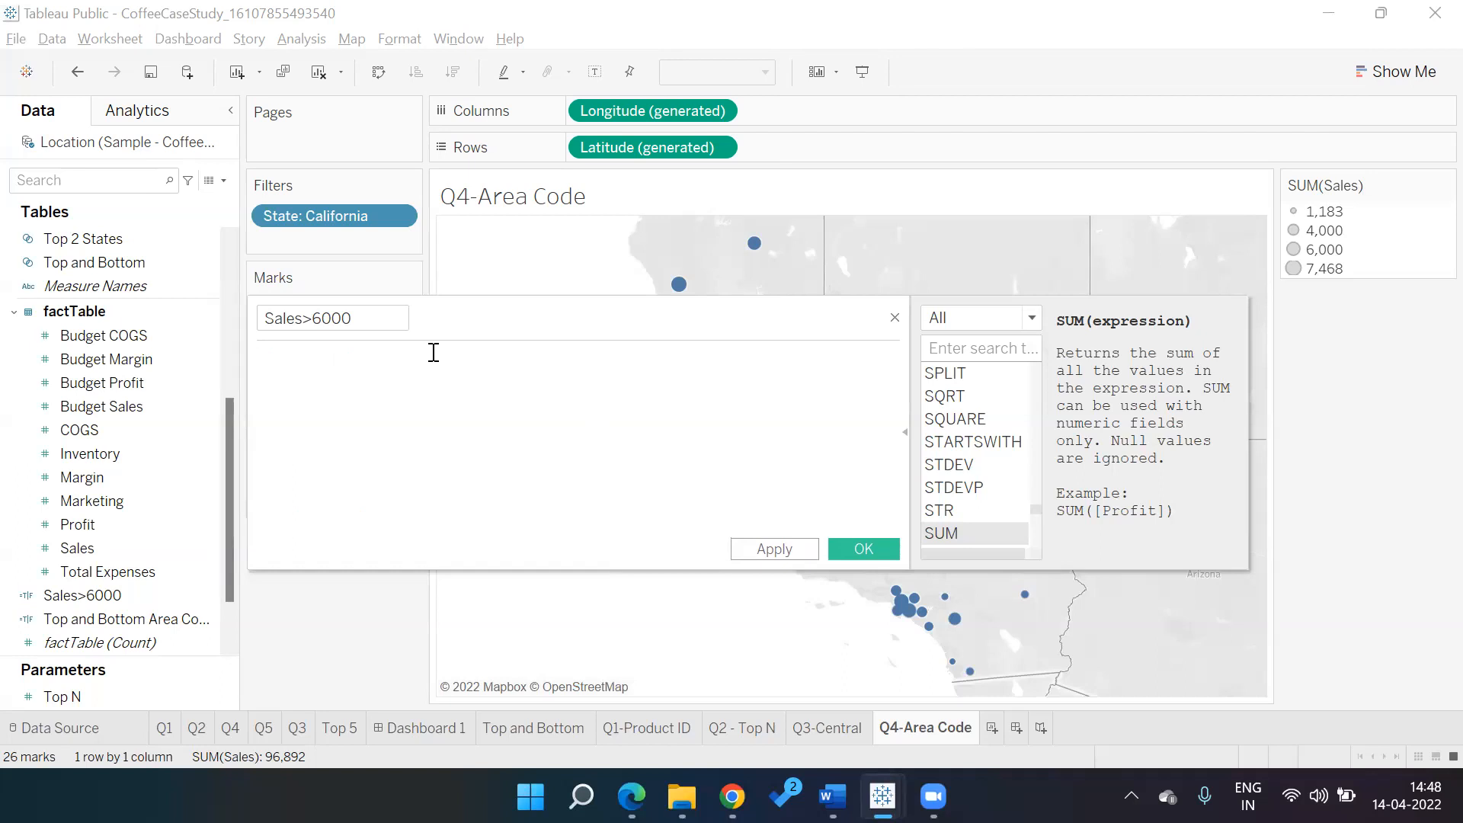
# Retype the formula as SUM([Sales])>6000 and view the error details
pyautogui.write('sum')
pyautogui.press('Return')
pyautogui.write('sal')
pyautogui.press('Return')
pyautogui.write('>6000')
pyautogui.click(445, 550)
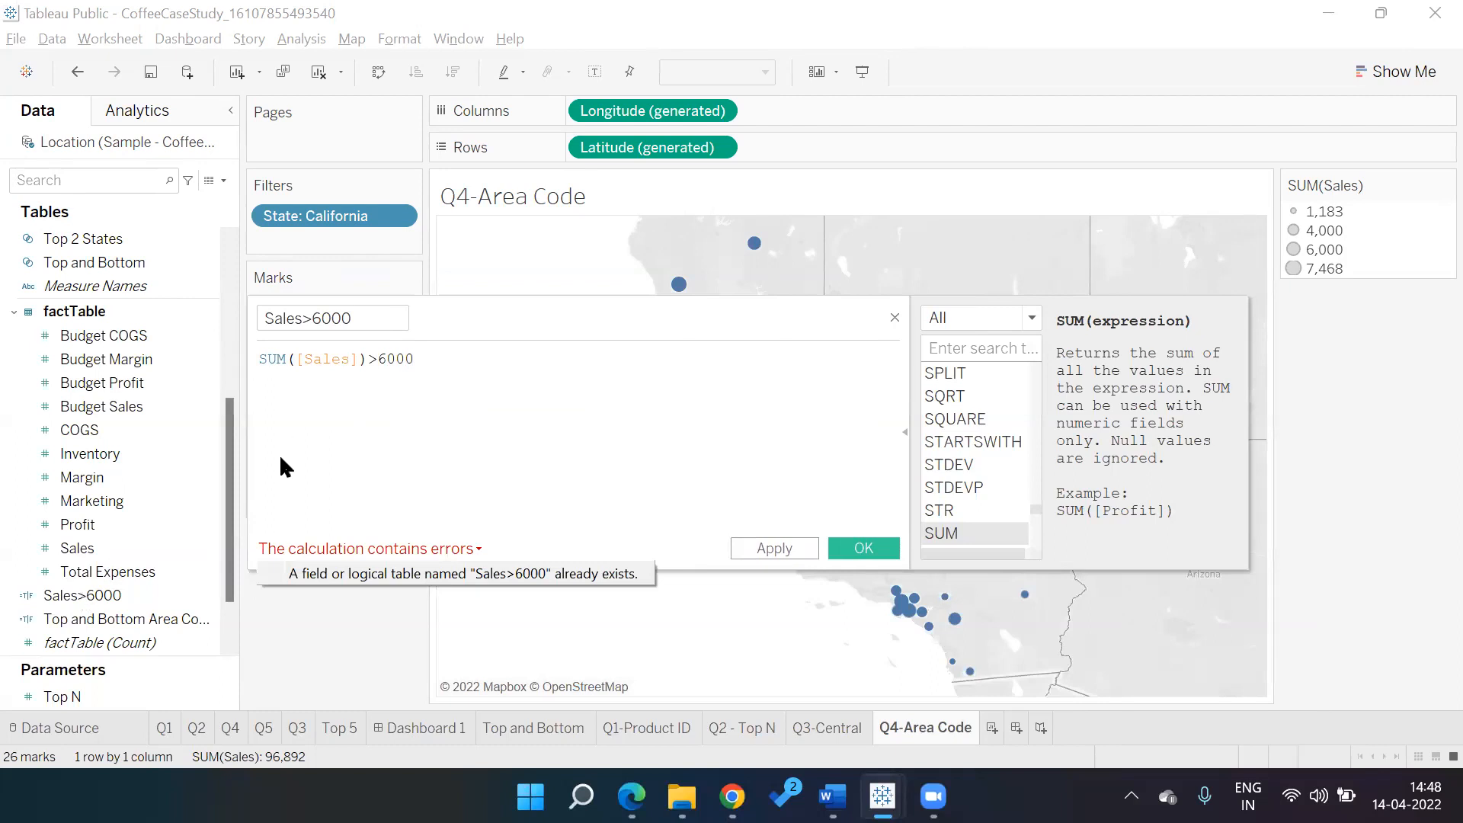
# Rewrite Sales>6000 as IIF(SUM([Sales])>=6000,TRUE,FALSE) and colour the area codes by it
pyautogui.click(895, 315)
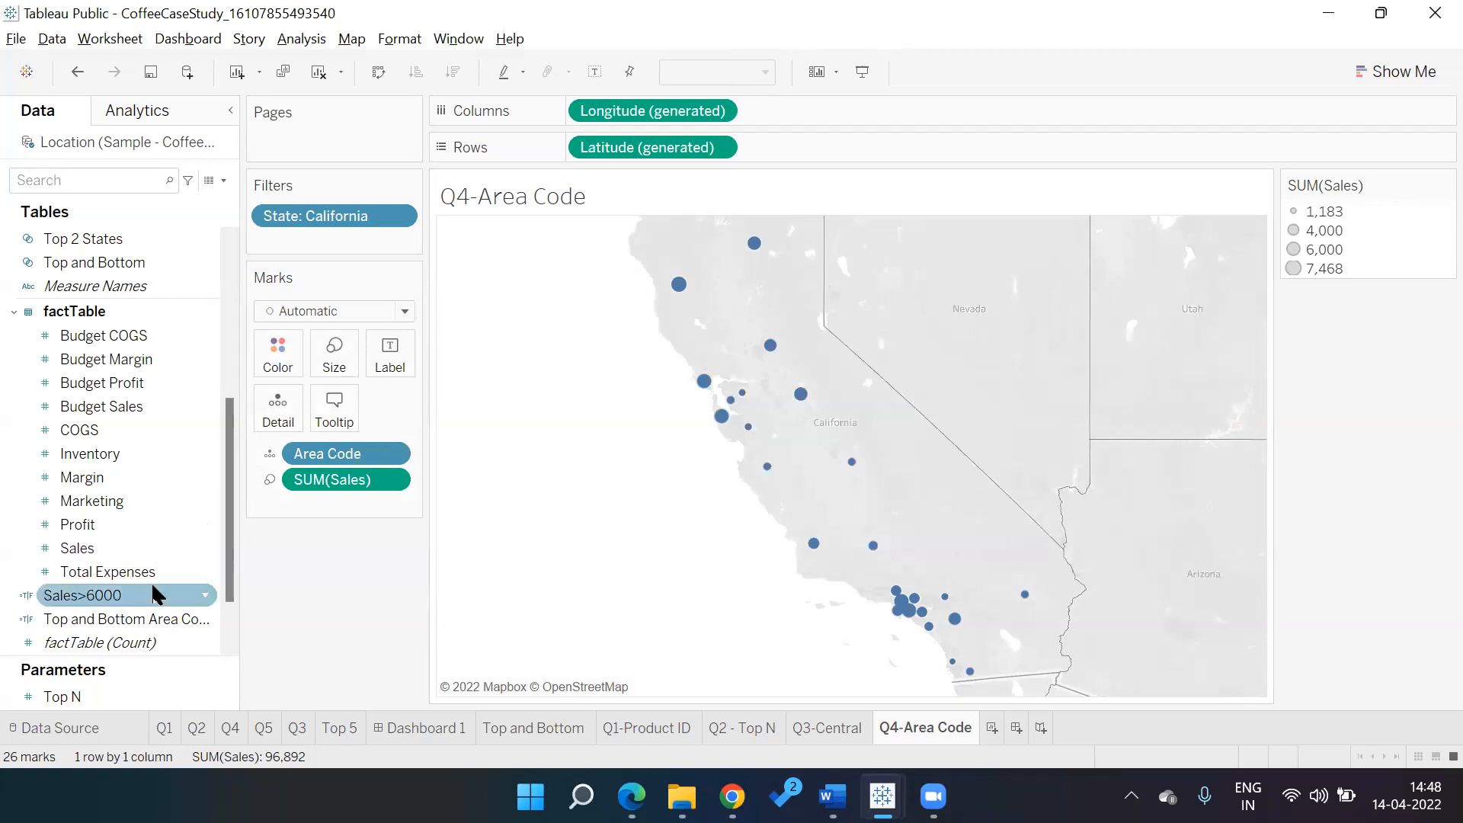
pyautogui.rightClick(151, 585)
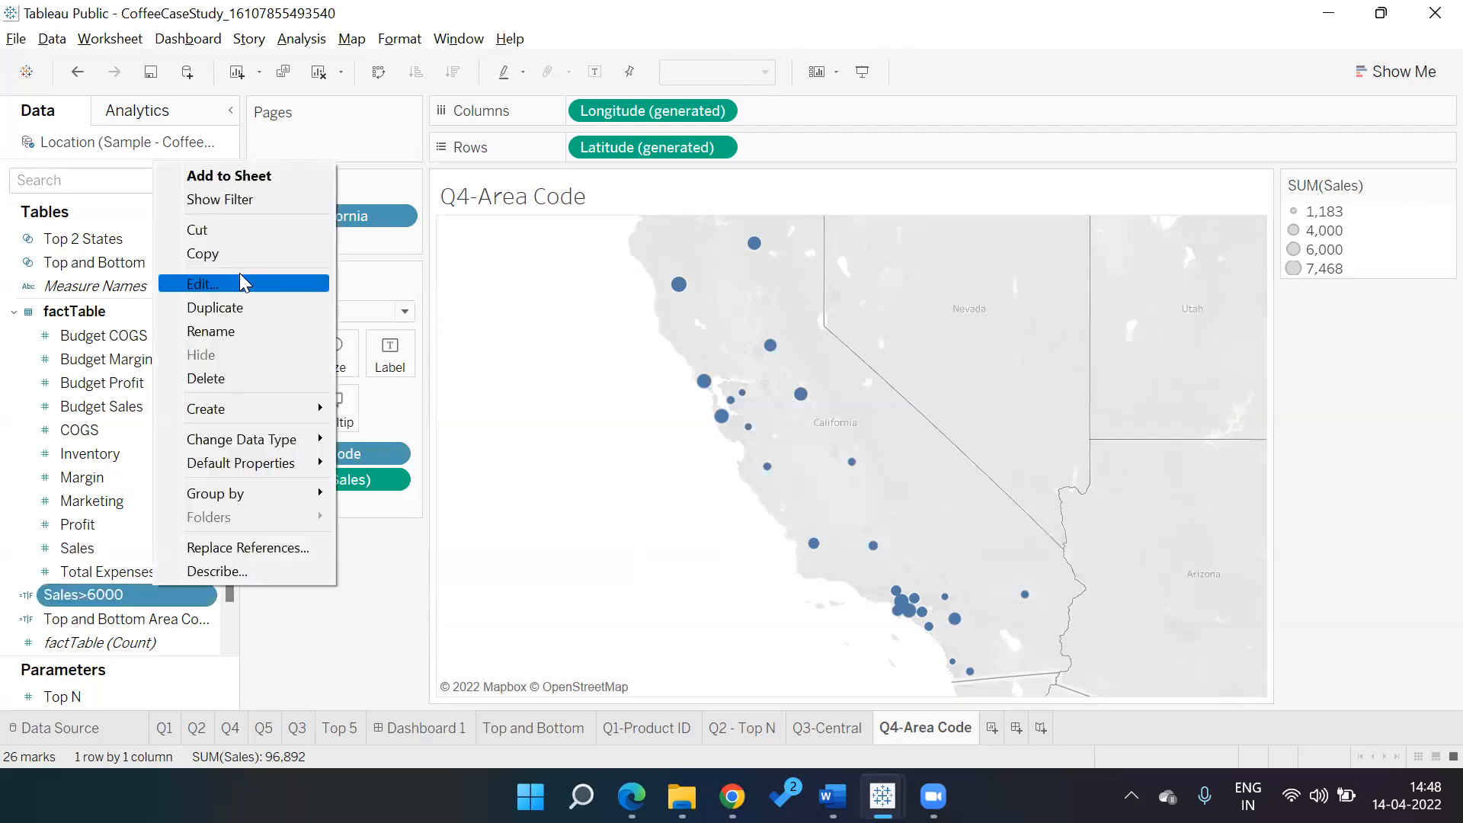
pyautogui.click(242, 283)
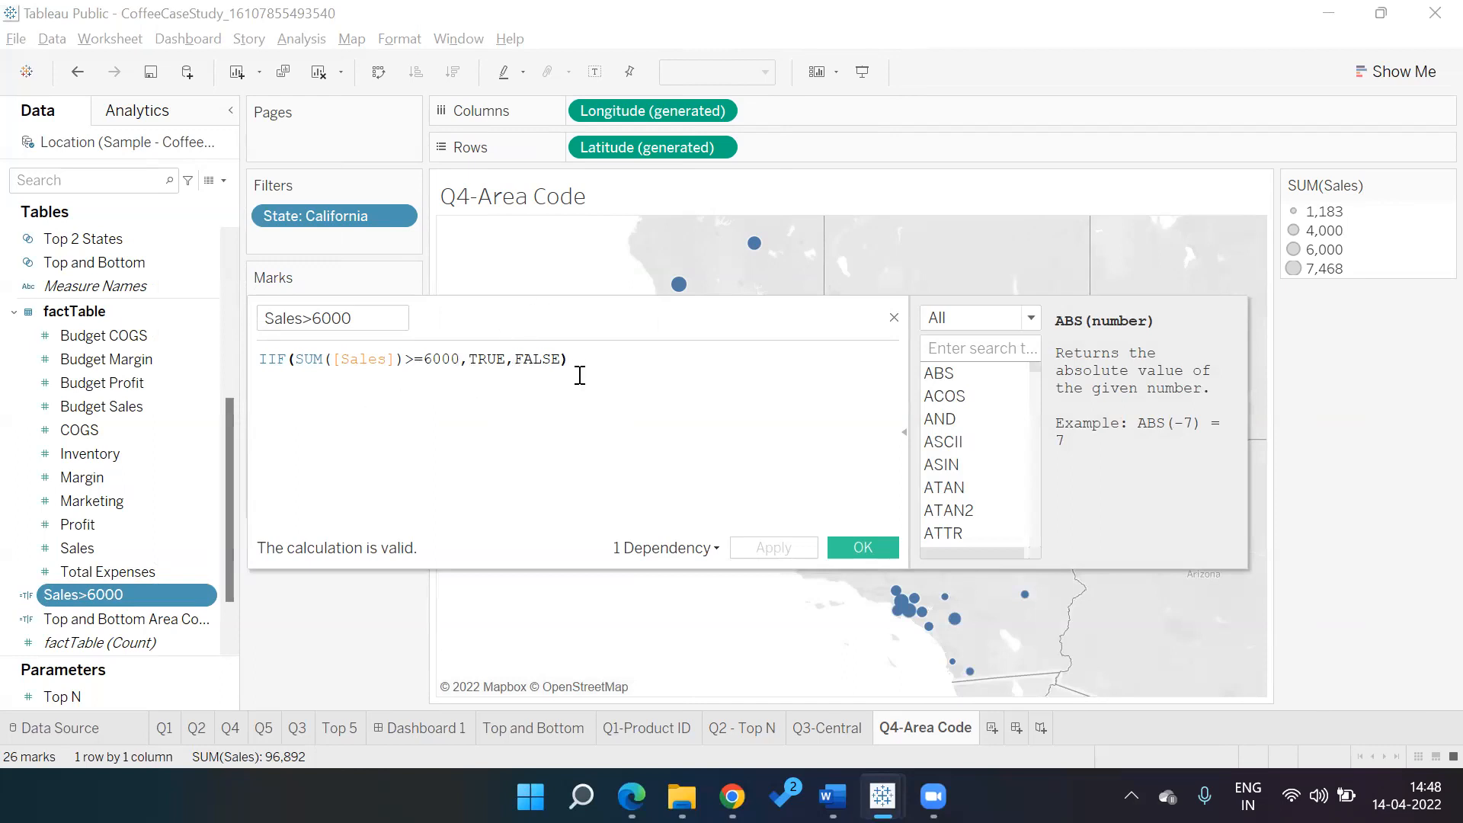
pyautogui.click(852, 549)
pyautogui.moveTo(117, 593); pyautogui.dragTo(276, 352)
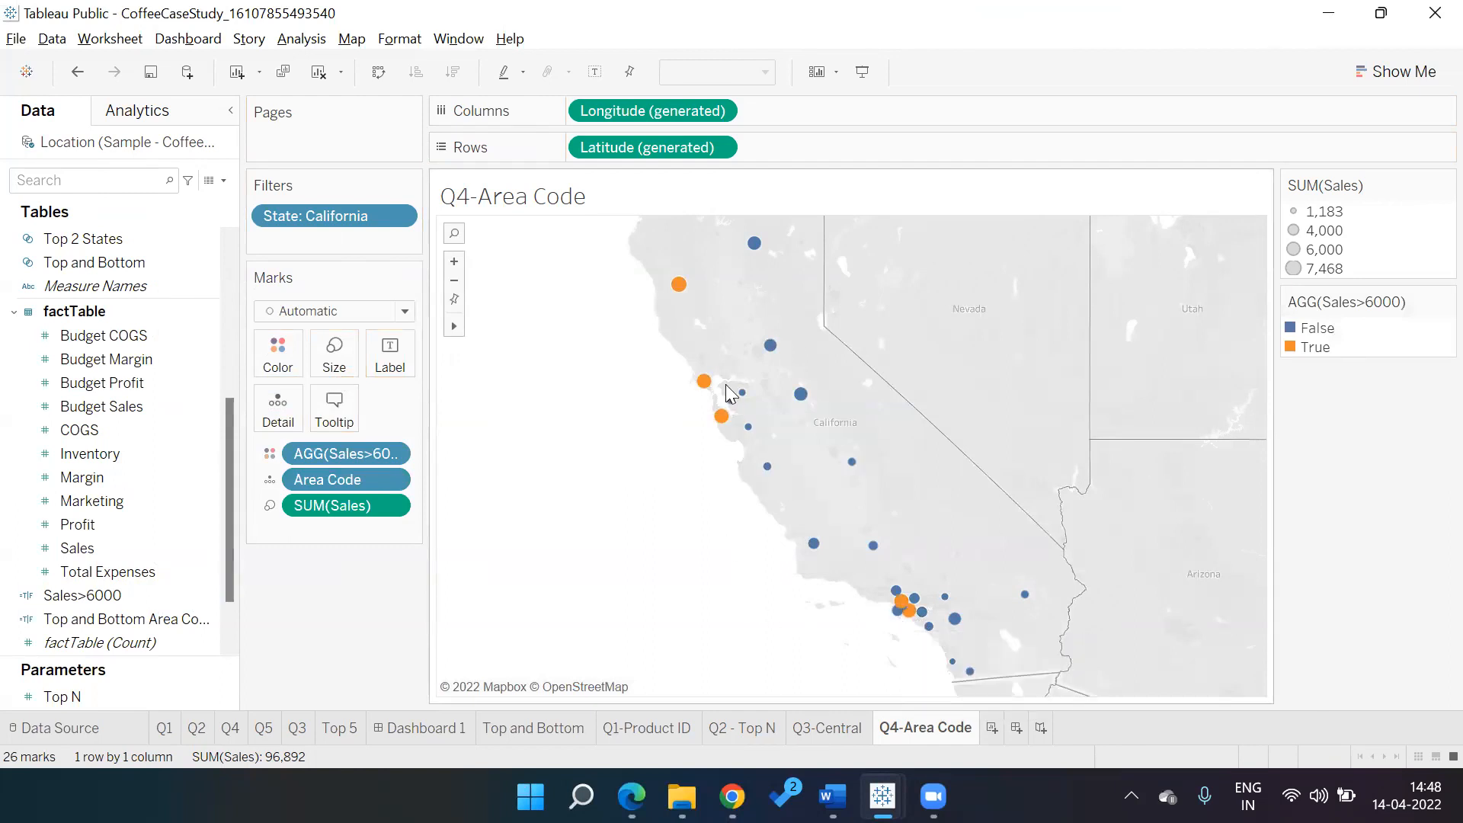
pyautogui.moveTo(934, 643)
pyautogui.moveTo(855, 740)
pyautogui.moveTo(797, 406)
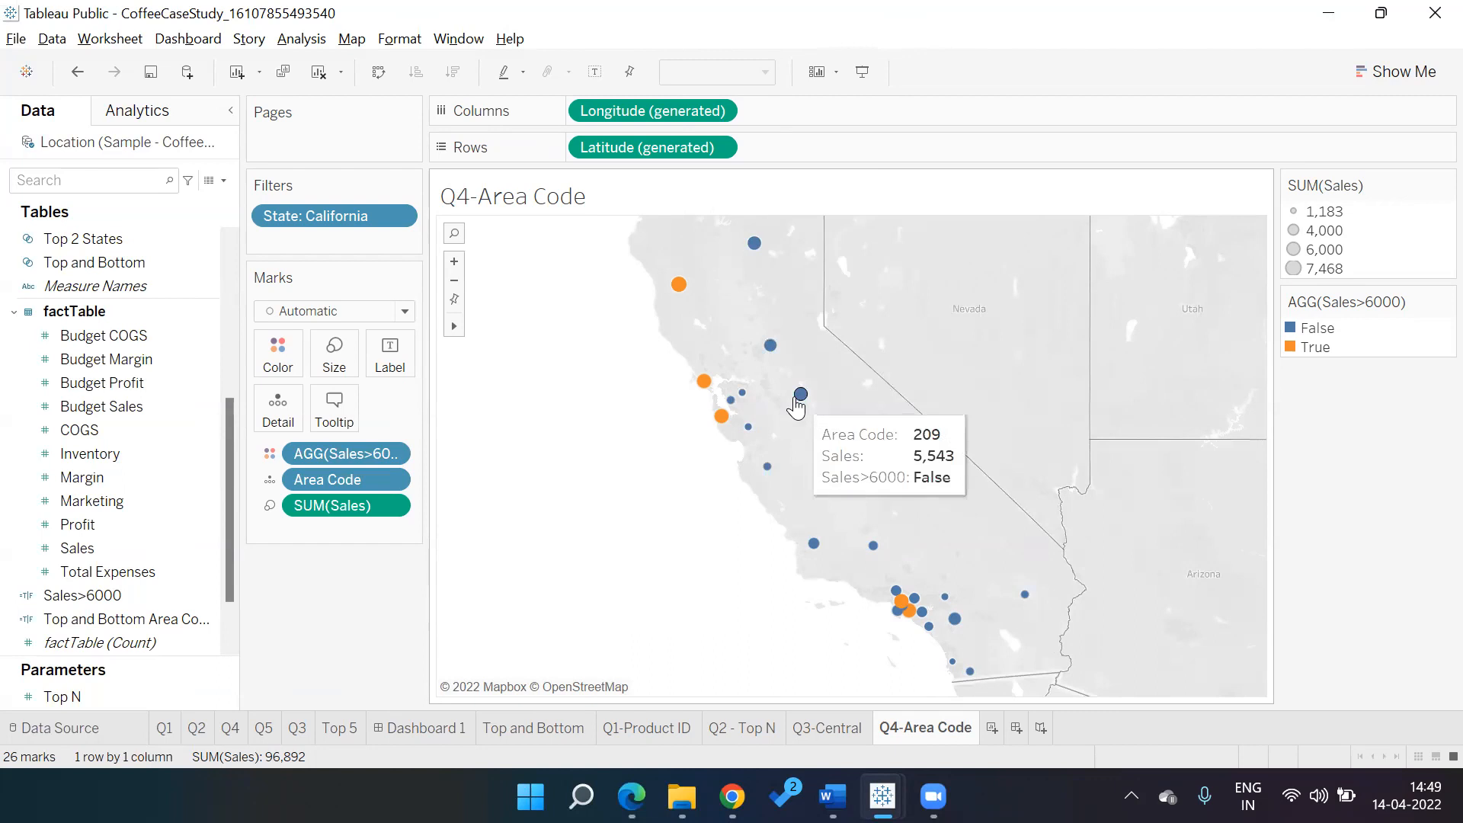
pyautogui.moveTo(781, 367)
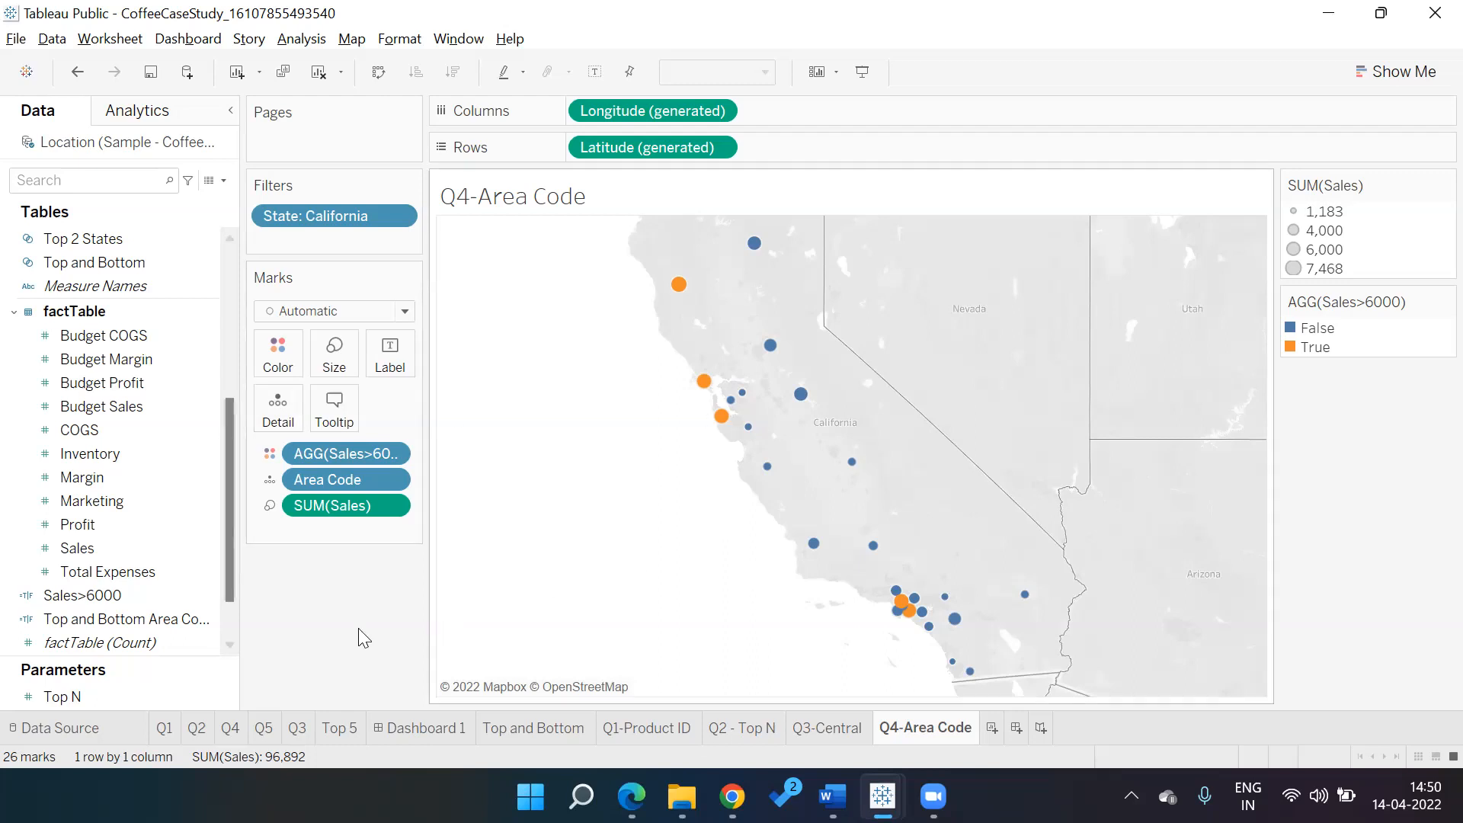
# Reopen the Sales>6000 calculation, confirm it with OK, and check the questions PDF
pyautogui.click(200, 644)
pyautogui.click(157, 598)
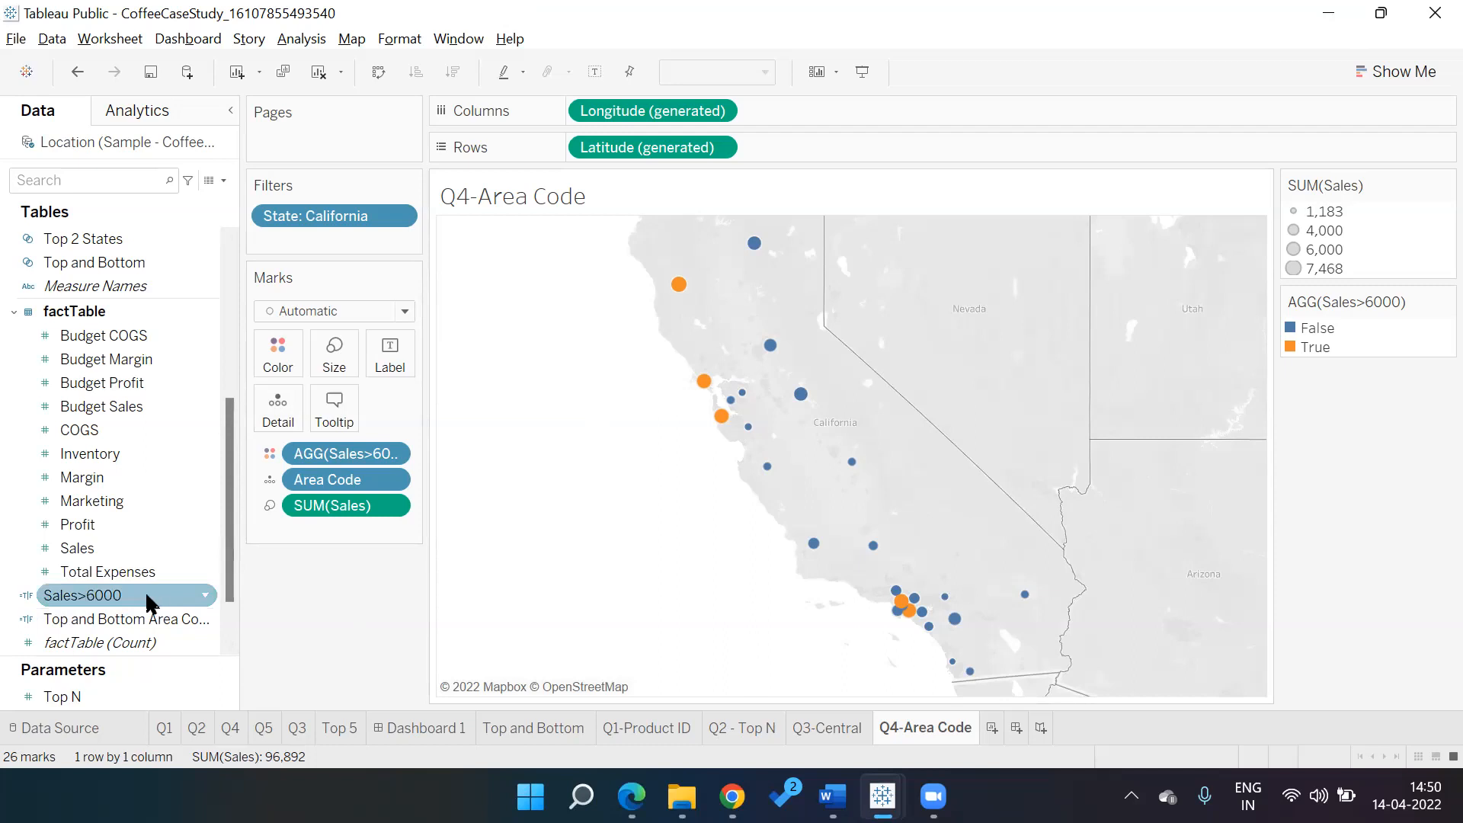
pyautogui.rightClick(151, 599)
pyautogui.click(197, 288)
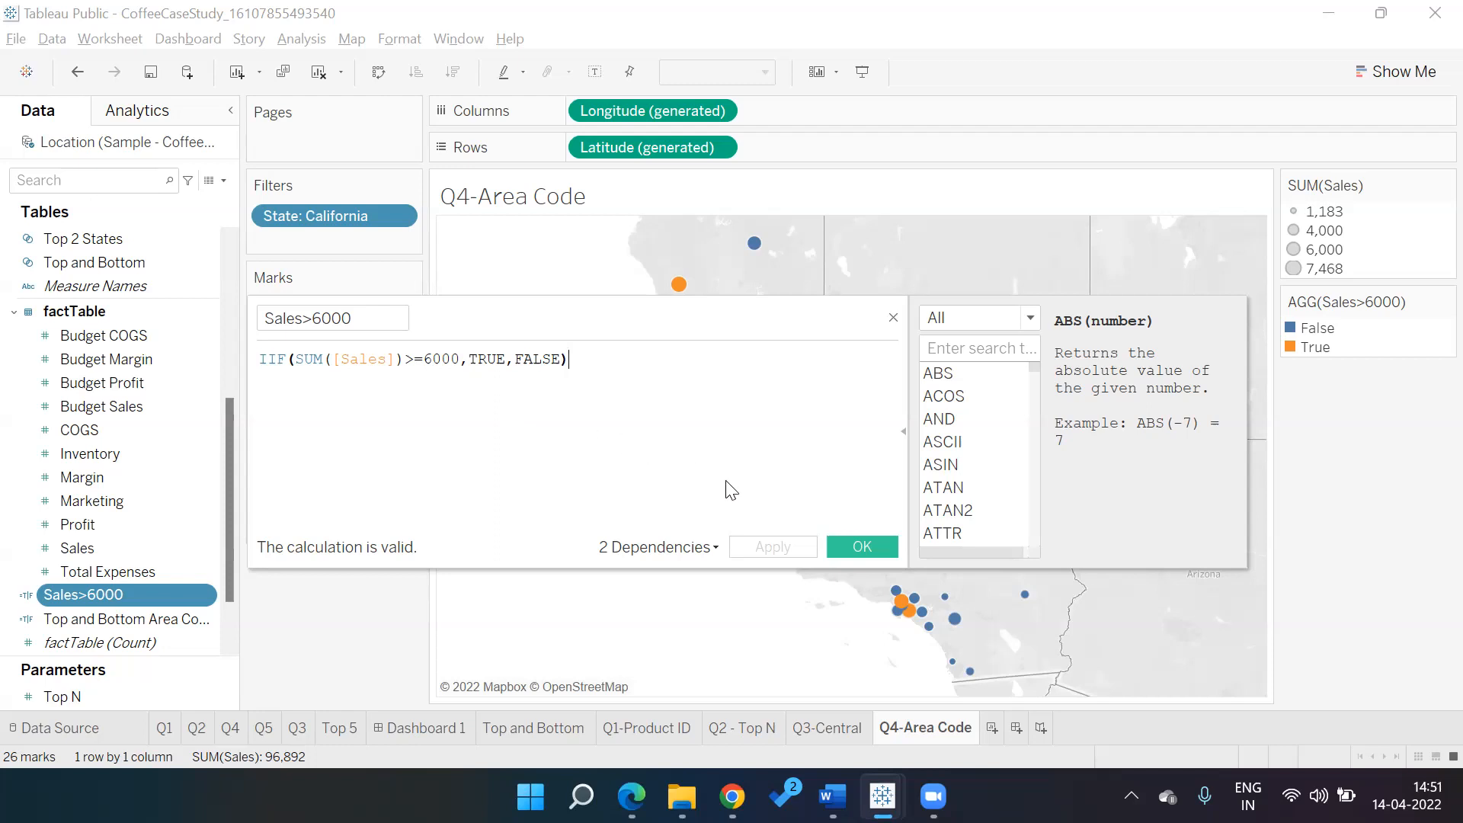
pyautogui.click(855, 548)
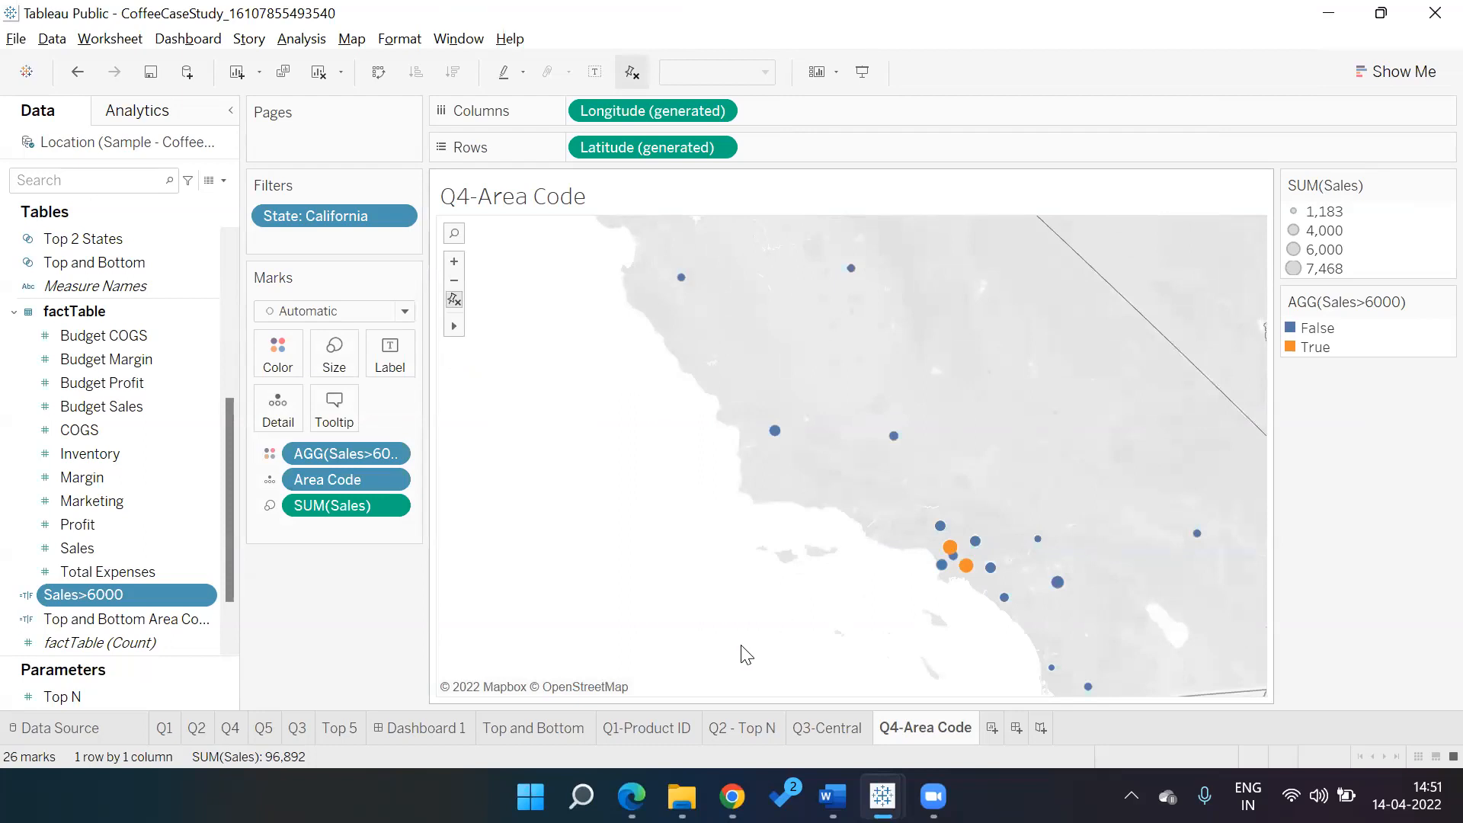
pyautogui.hotkey('alt', 'Tab')
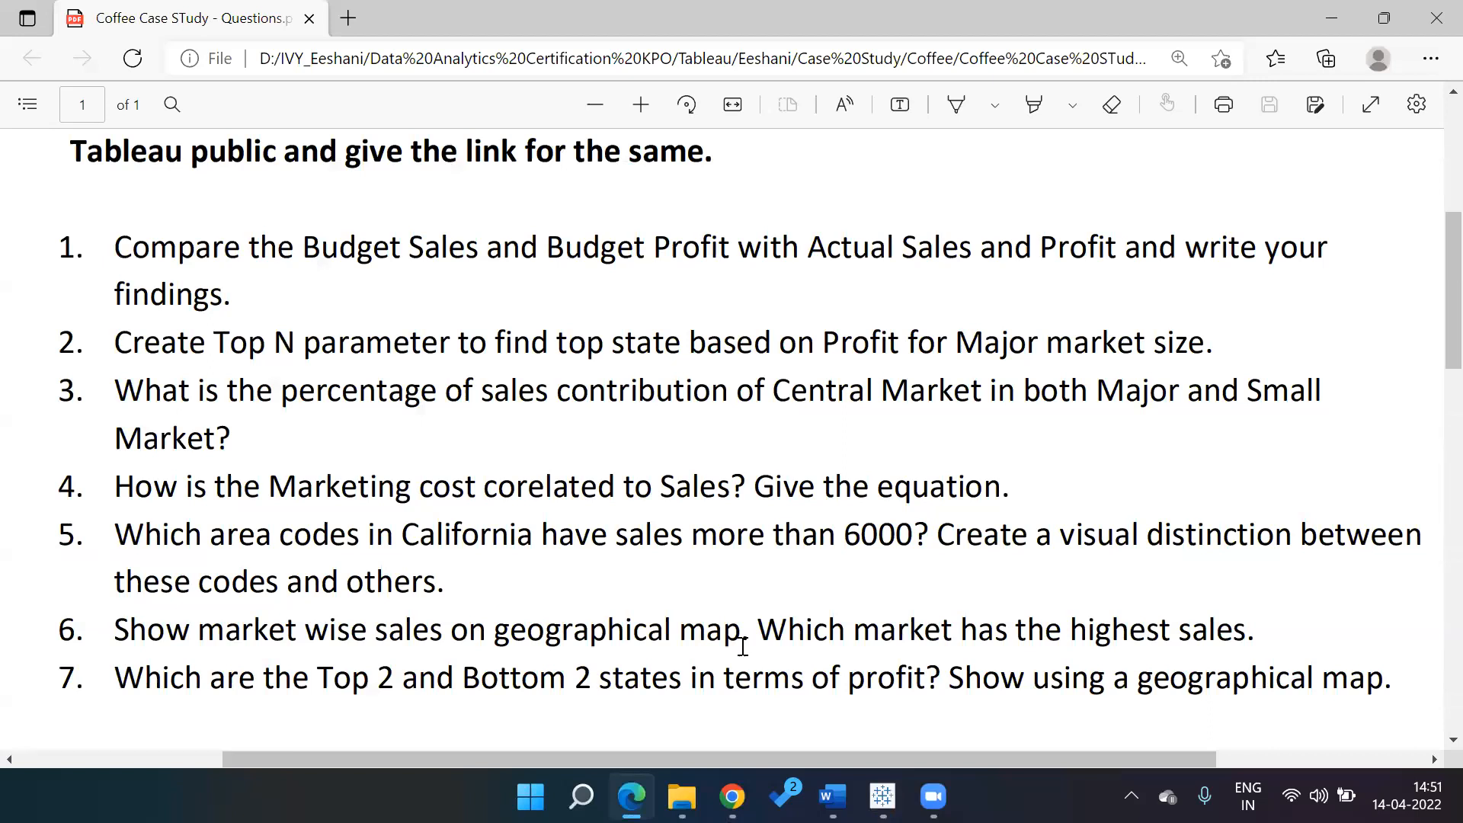
pyautogui.hotkey('alt', 'Tab')
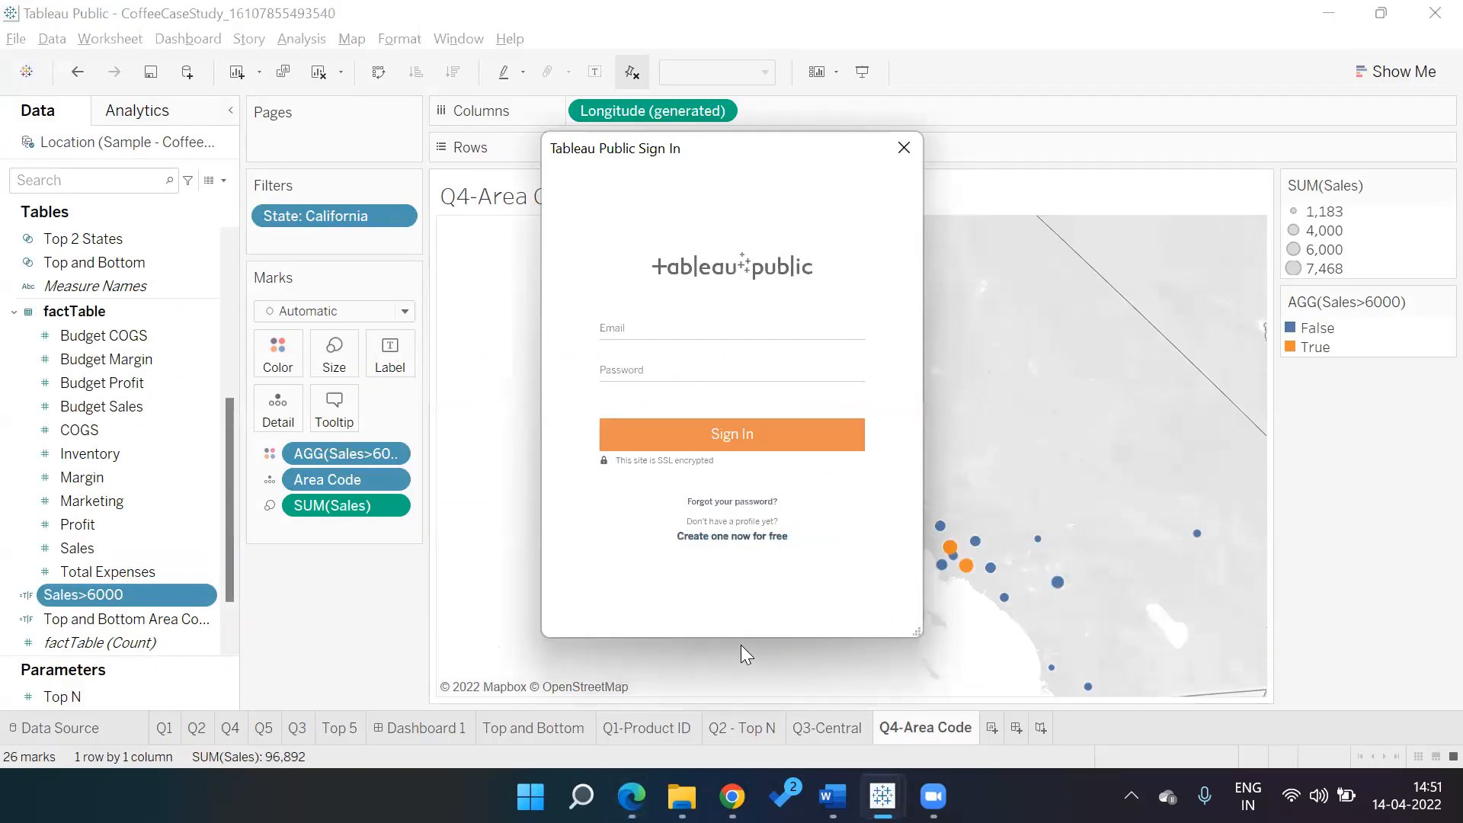
# Sign in with the account e-mail and password to save the workbook as Coffee Case Study
pyautogui.click(766, 331)
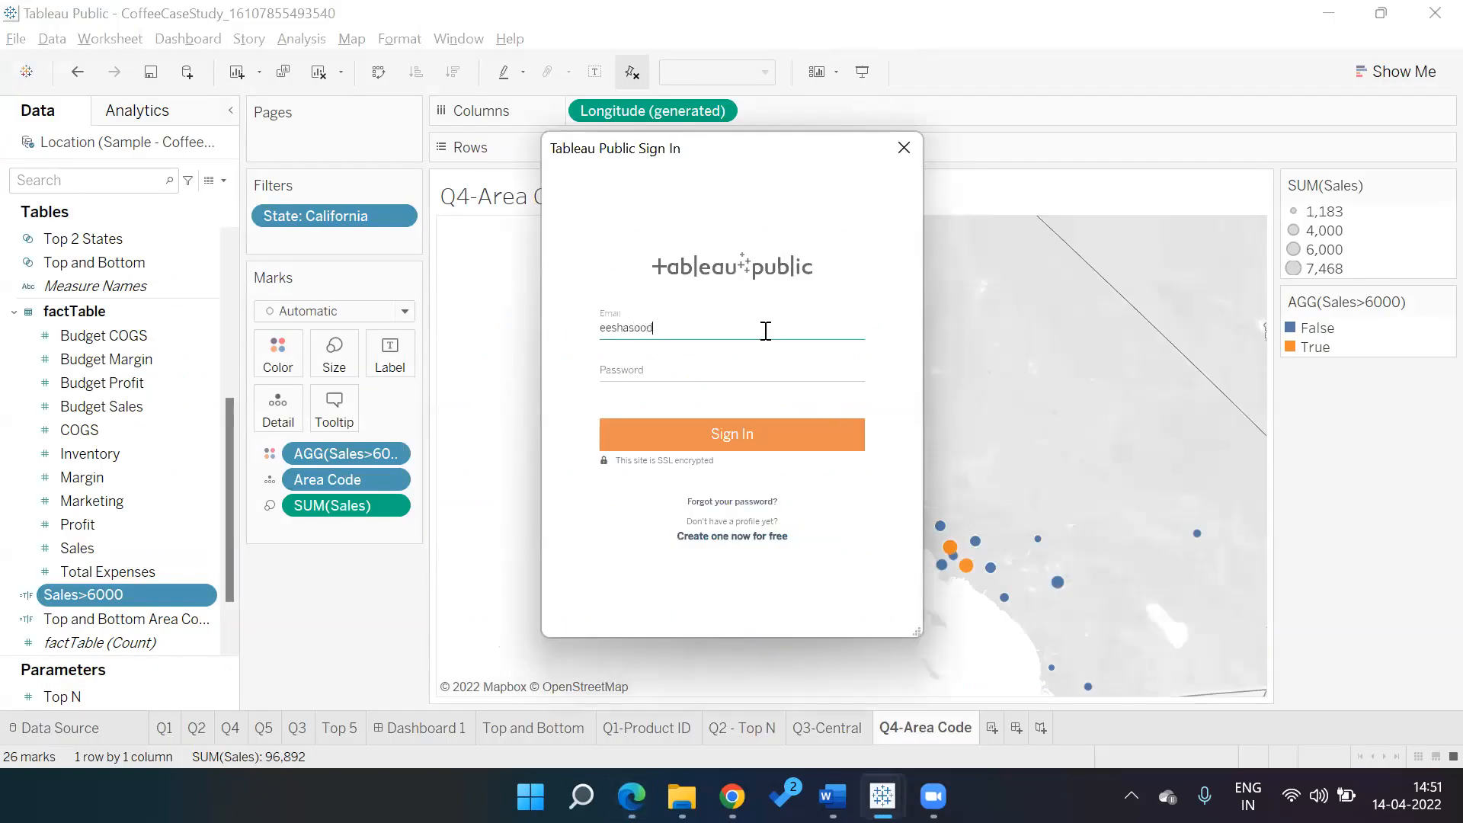
pyautogui.press('Tab')
pyautogui.write('*********')
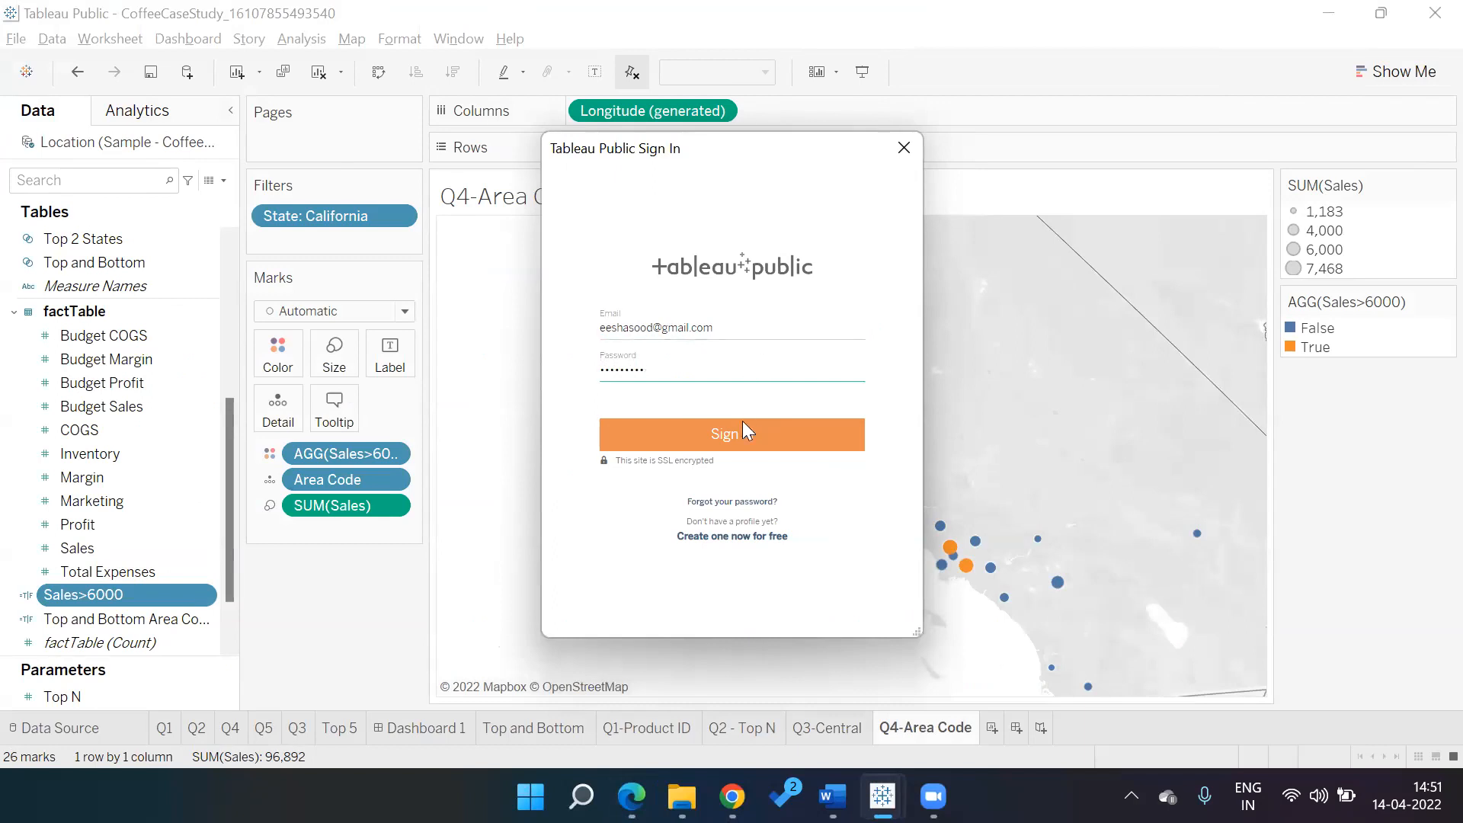
pyautogui.click(744, 431)
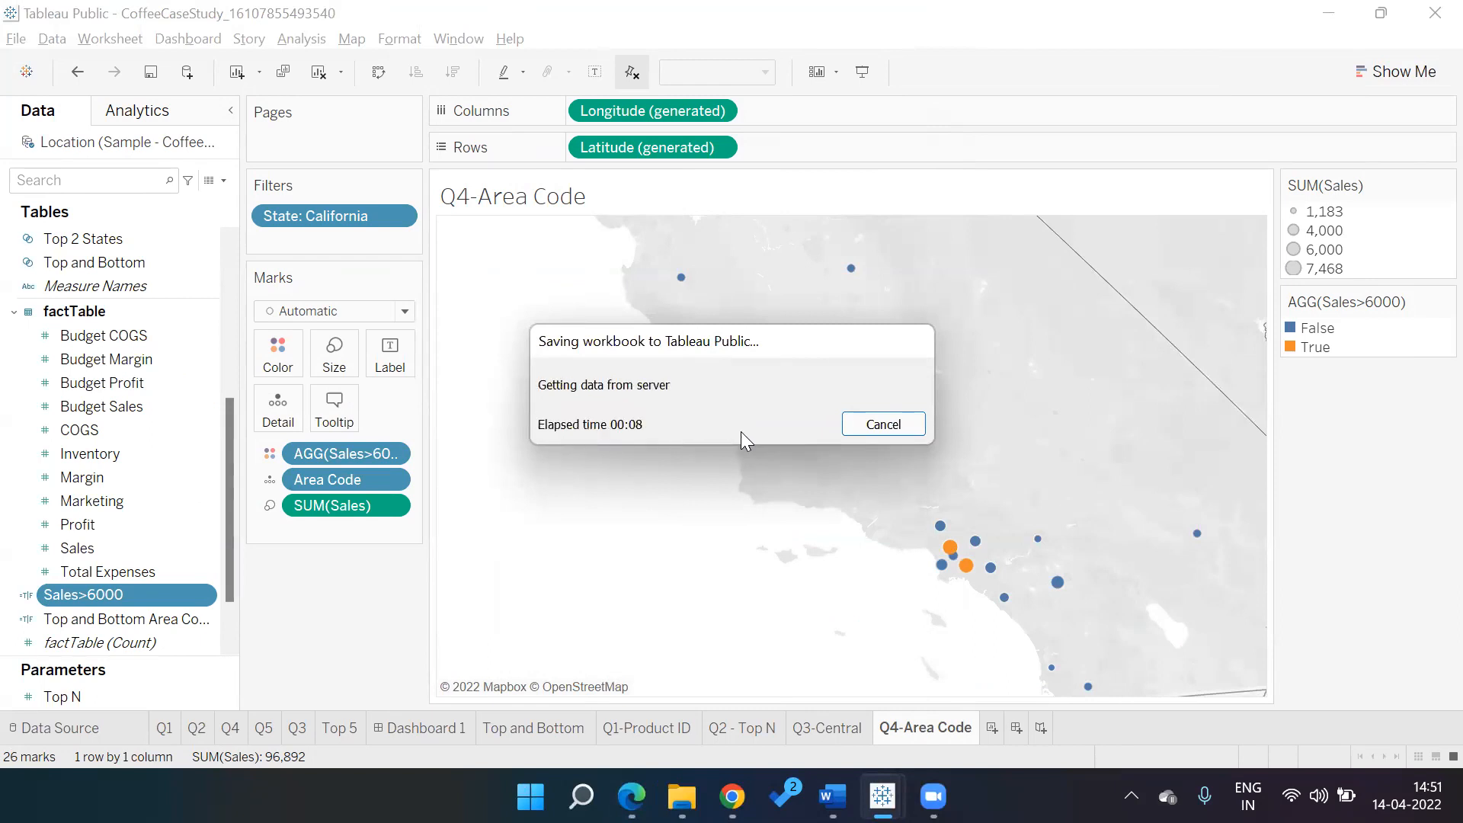
pyautogui.hotkey('alt', 'Tab')
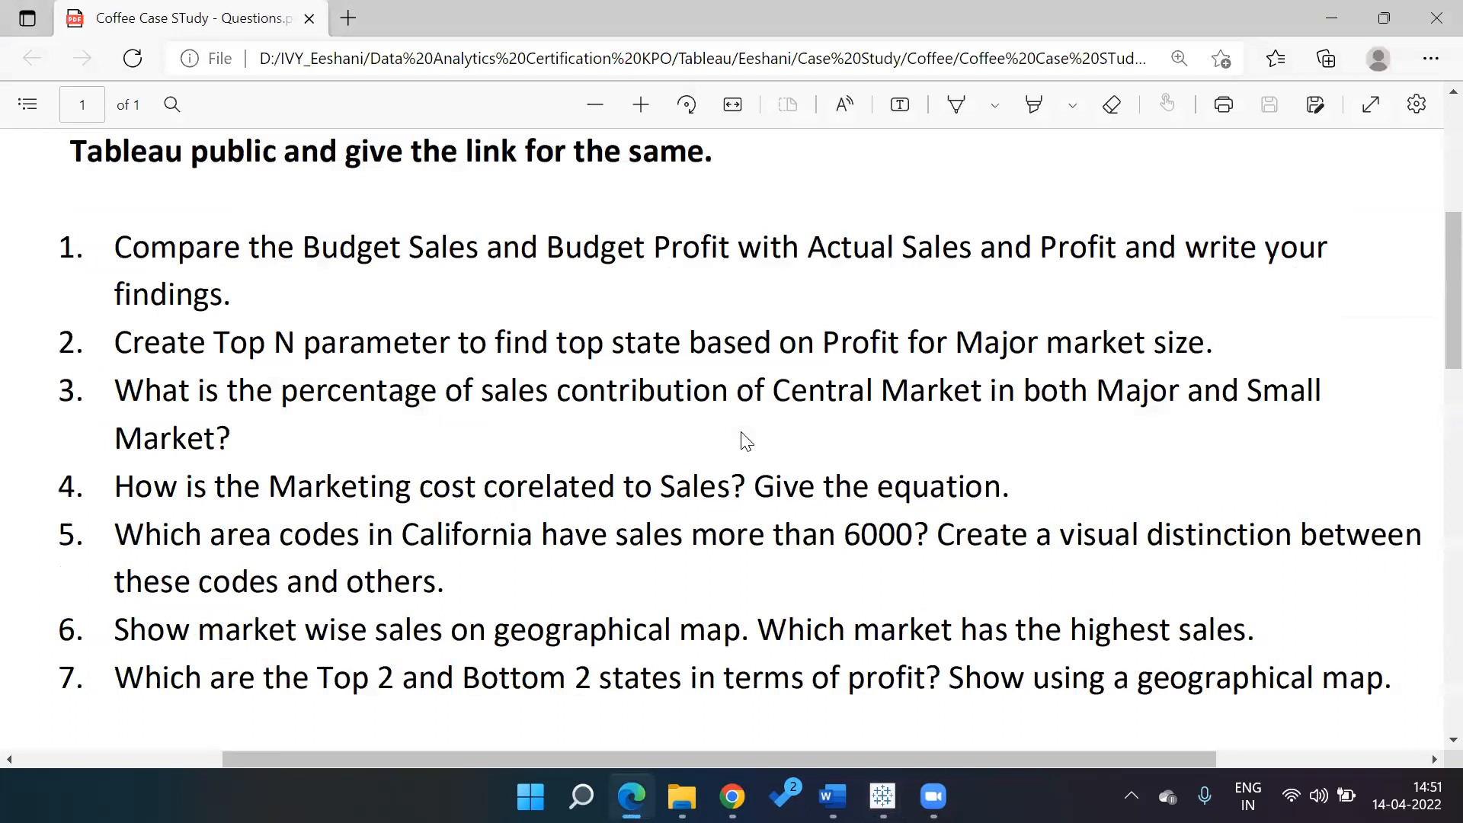
pyautogui.hotkey('alt', 'Tab')
pyautogui.hotkey('alt', 'Tab')
pyautogui.hotkey('alt', 'Tab')
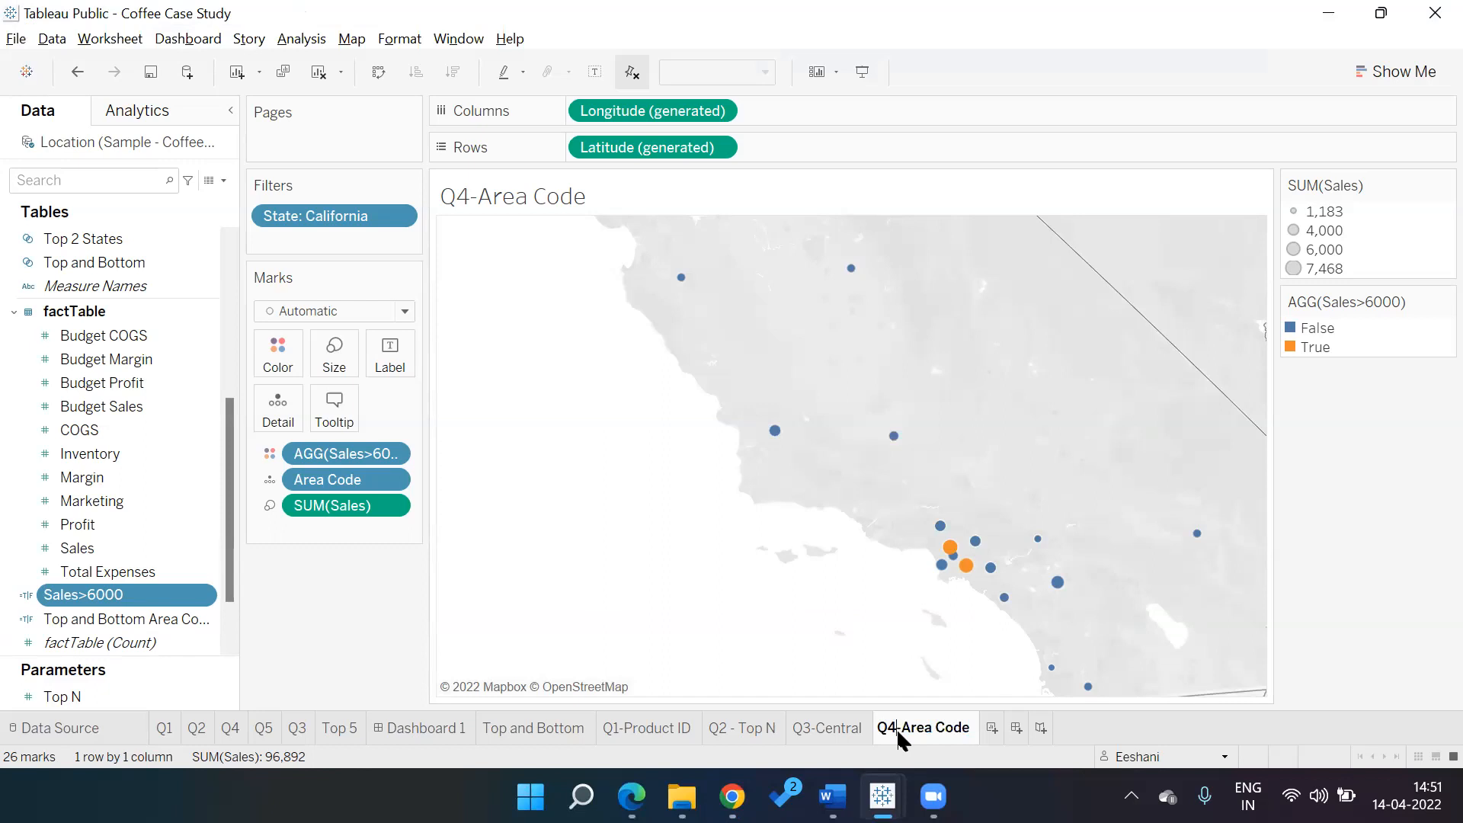
# Rename the sheet to Q5-Area Code
pyautogui.press('BackSpace')
pyautogui.write('5')
pyautogui.press('Return')
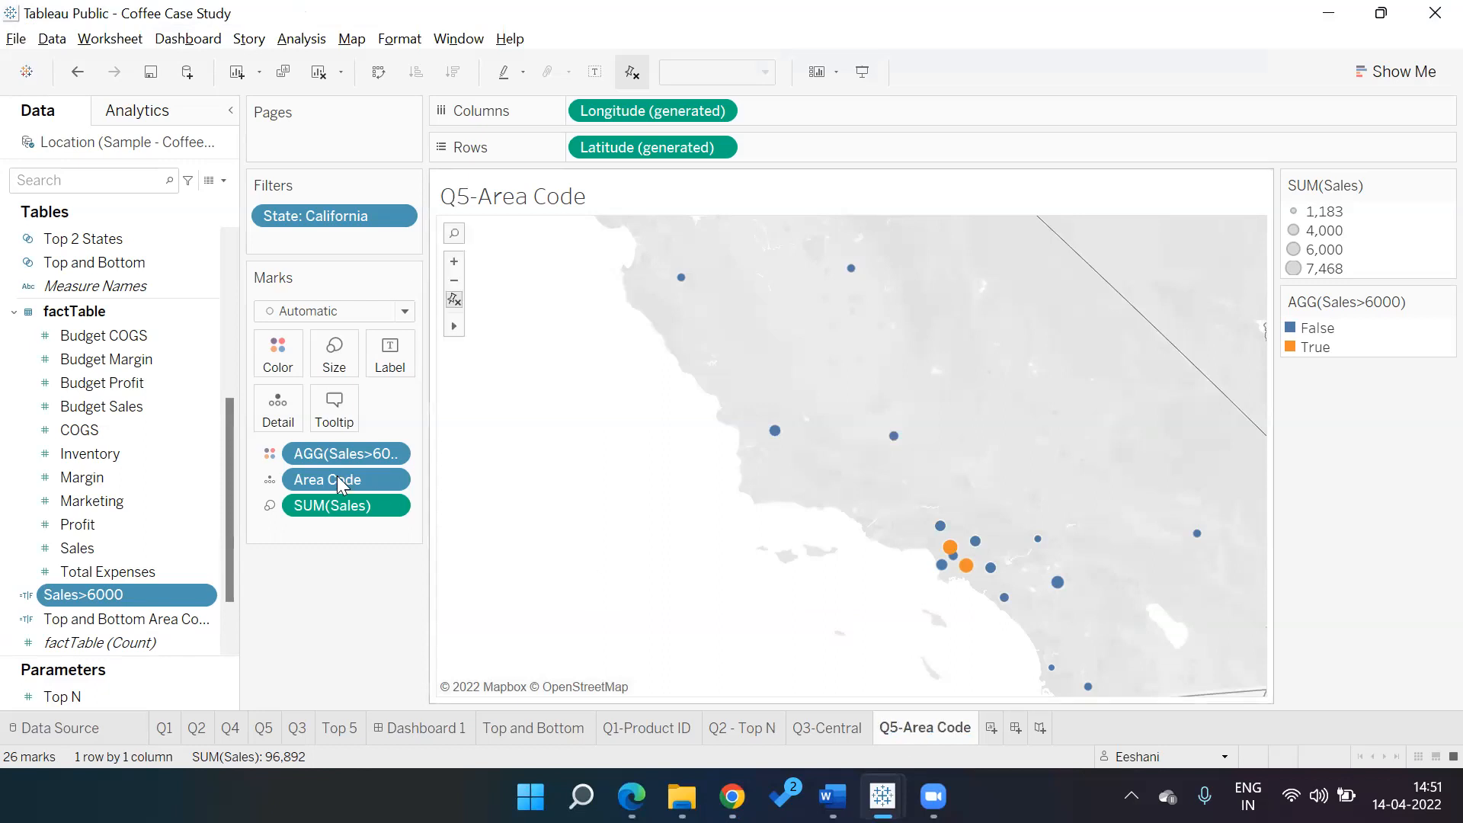
# Add the Market field to the State, Area Code hierarchy
pyautogui.click(233, 263)
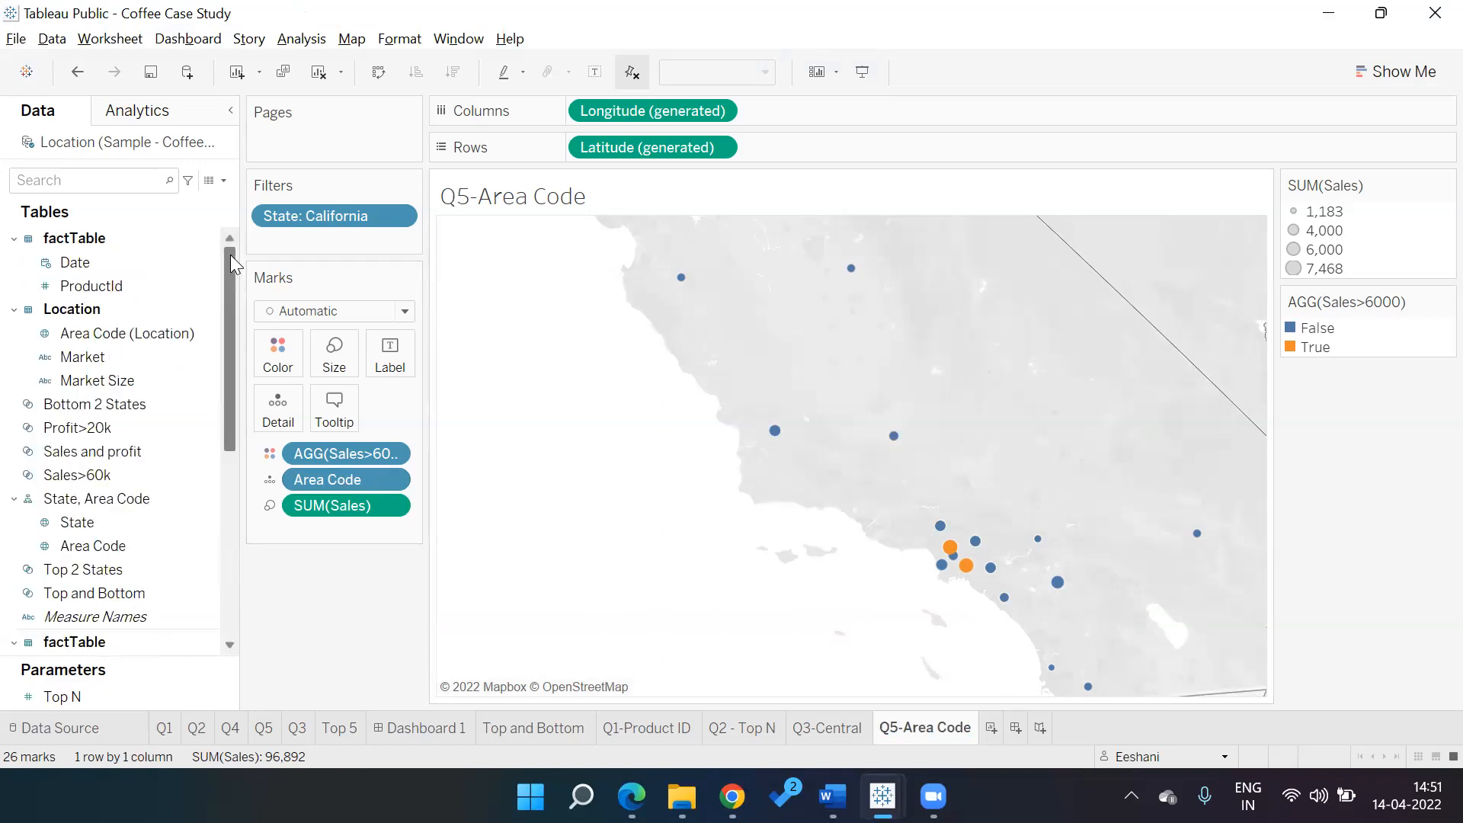
pyautogui.click(84, 356)
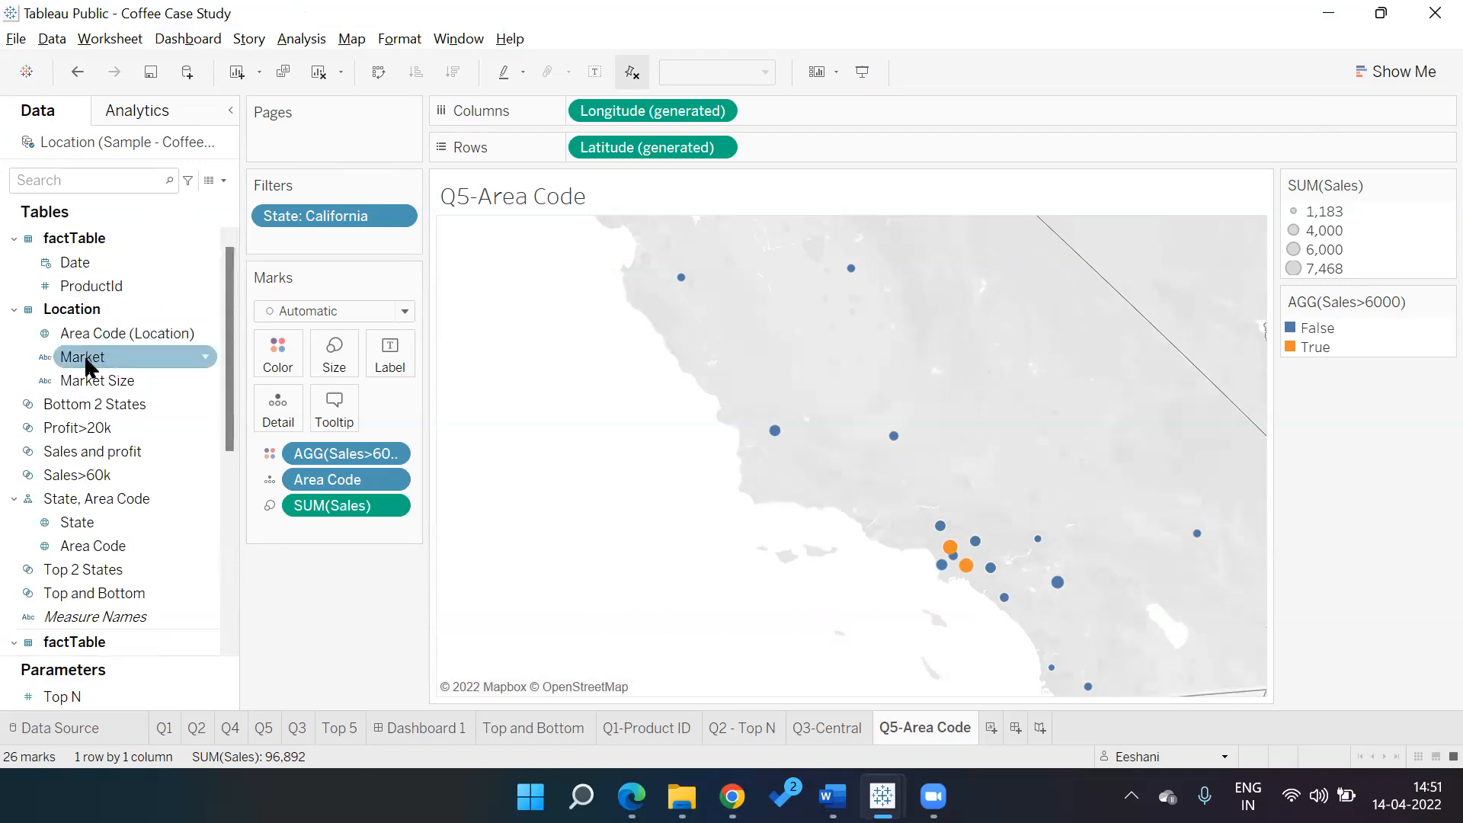
pyautogui.click(138, 333)
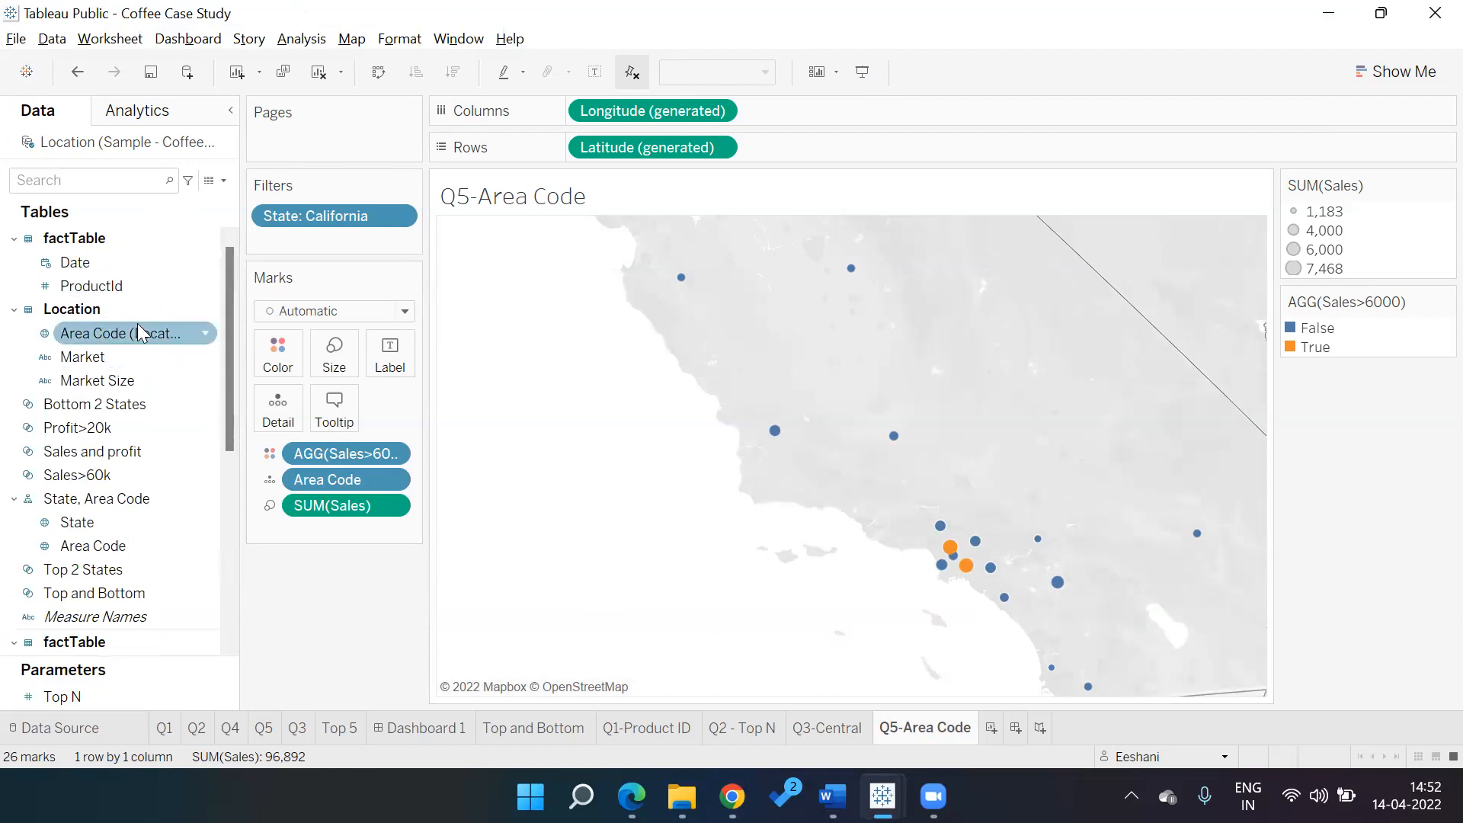
pyautogui.click(102, 355)
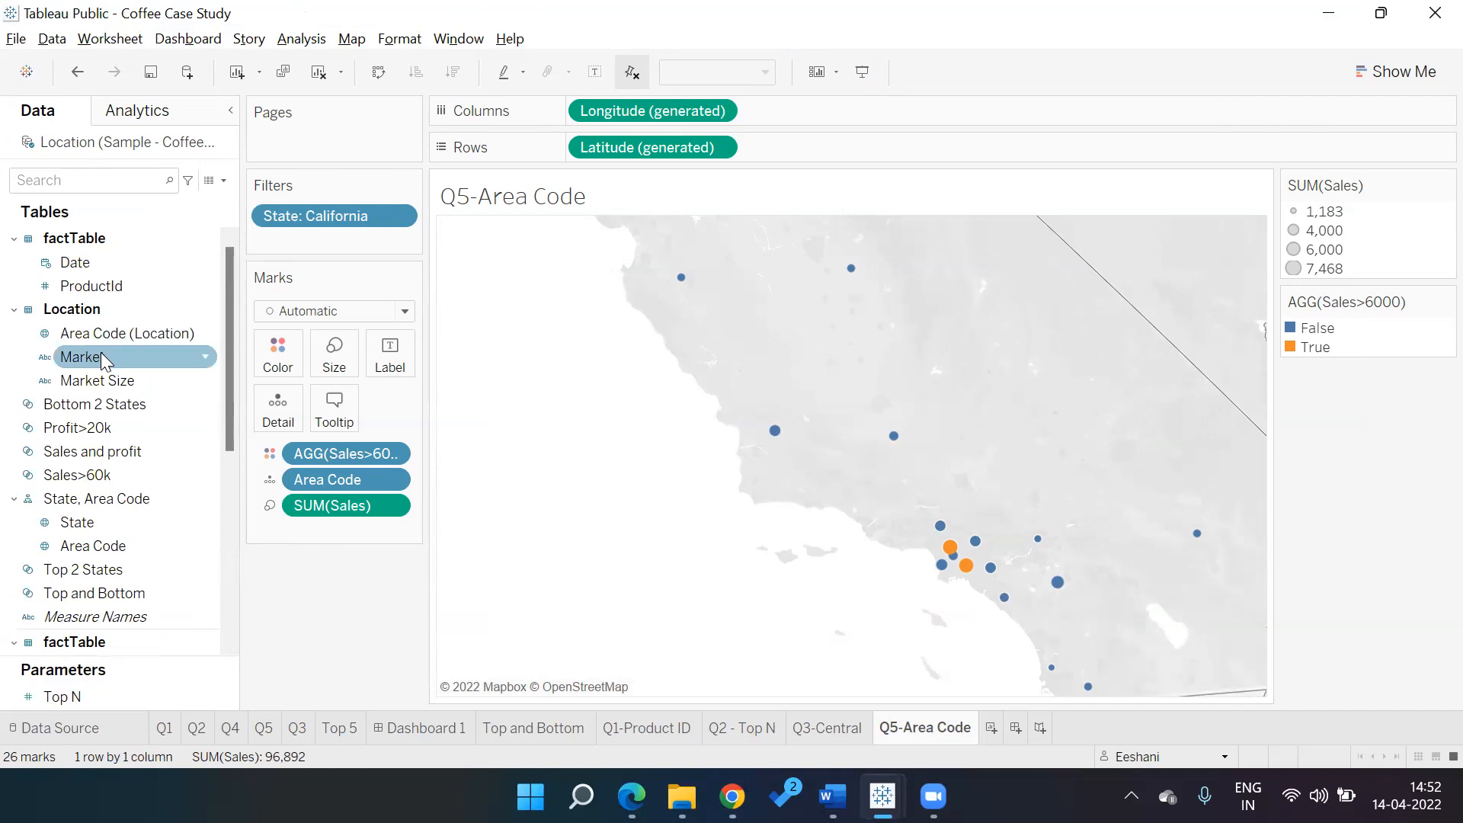
pyautogui.click(625, 102)
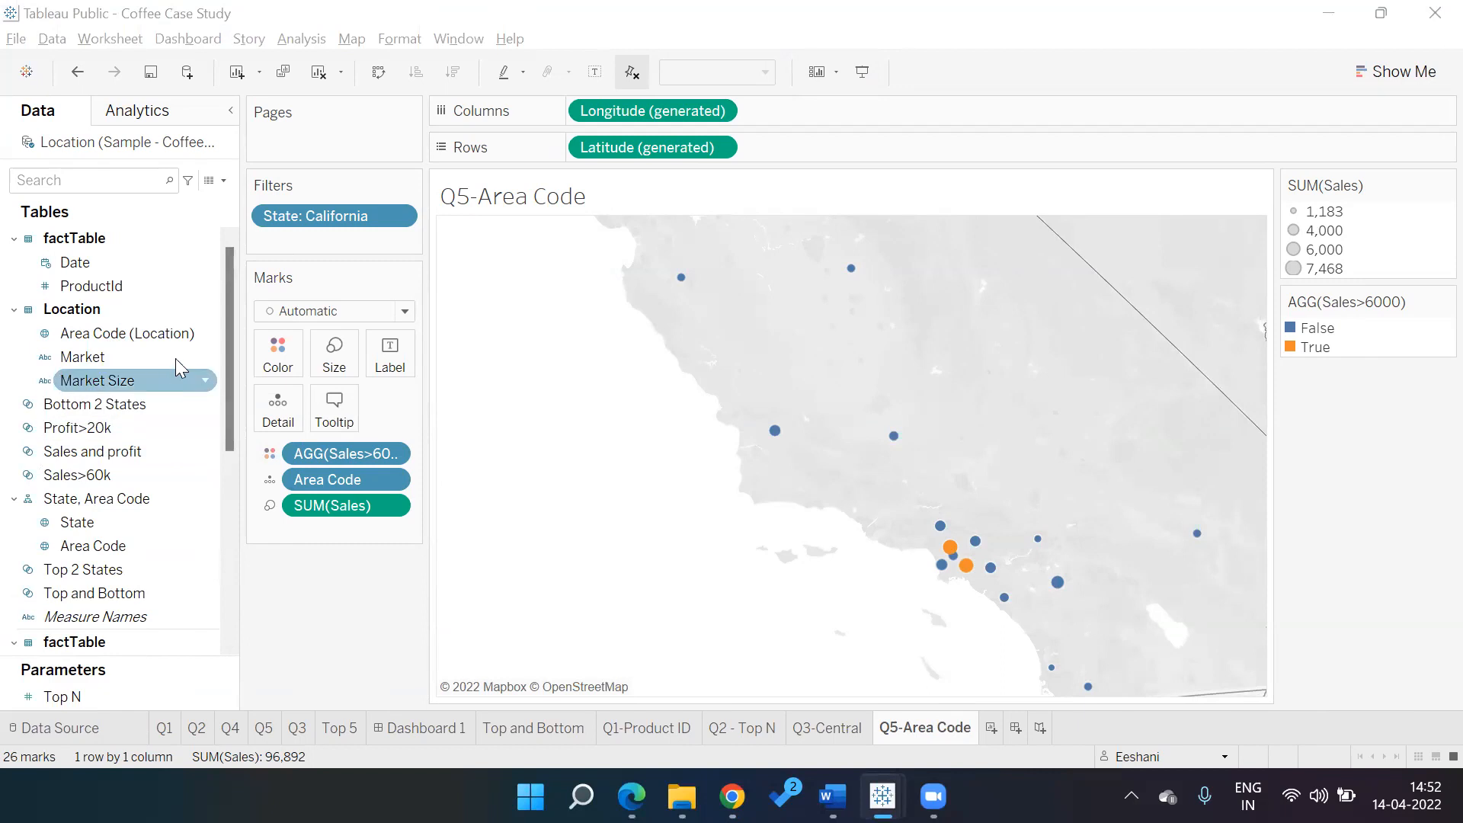
pyautogui.rightClick(208, 361)
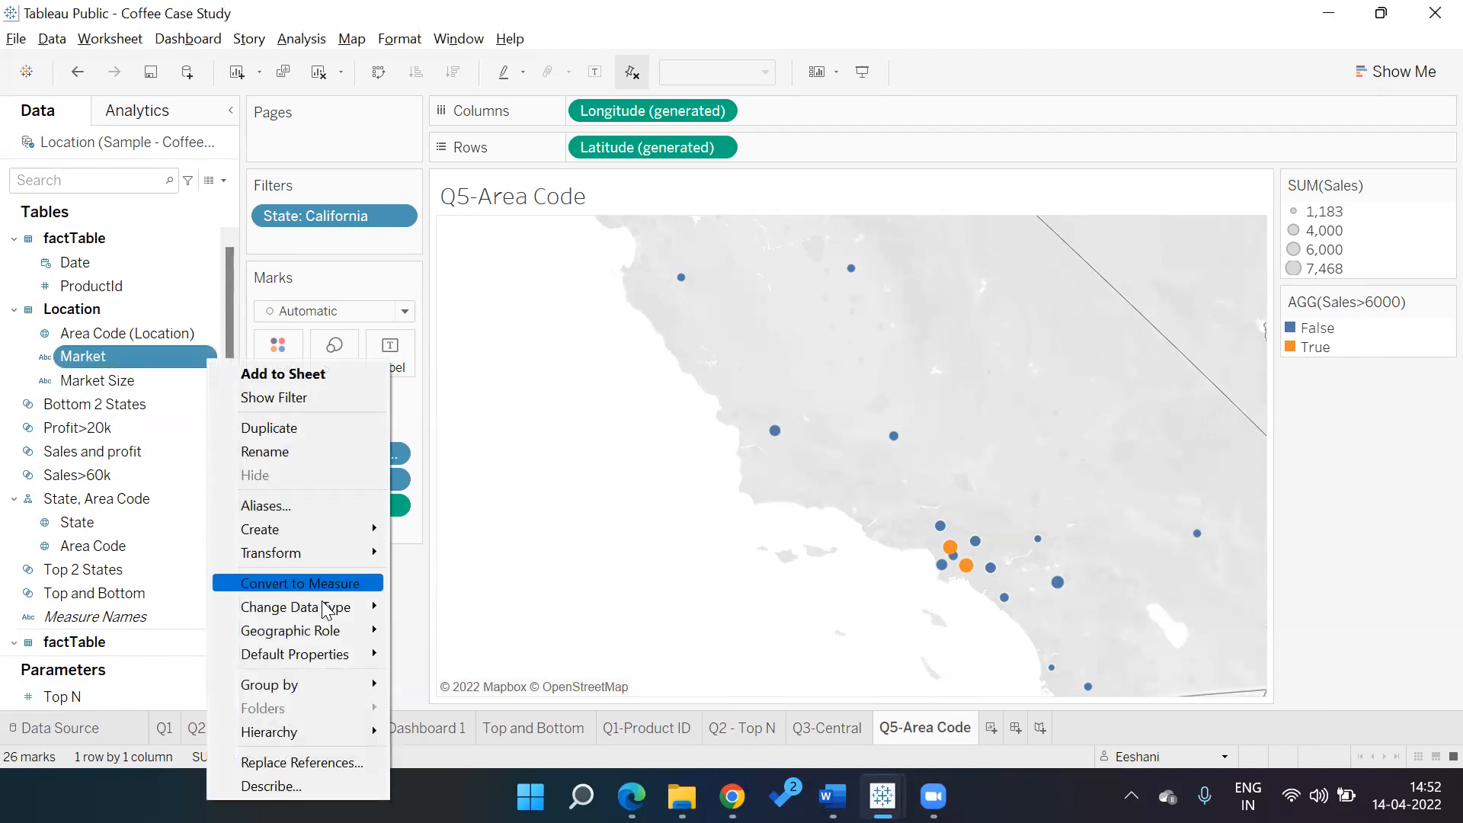
pyautogui.moveTo(327, 636)
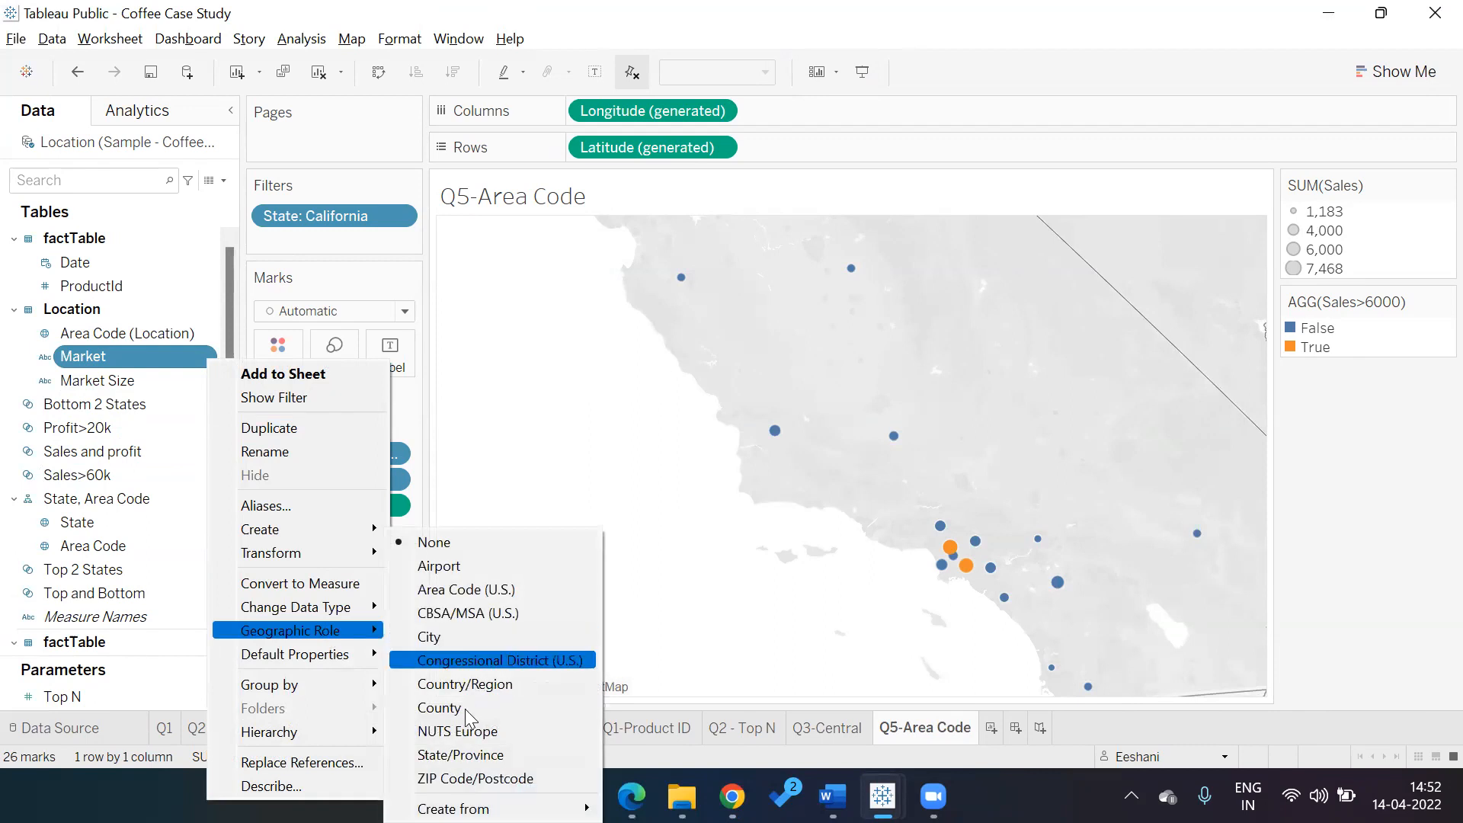
pyautogui.moveTo(473, 808)
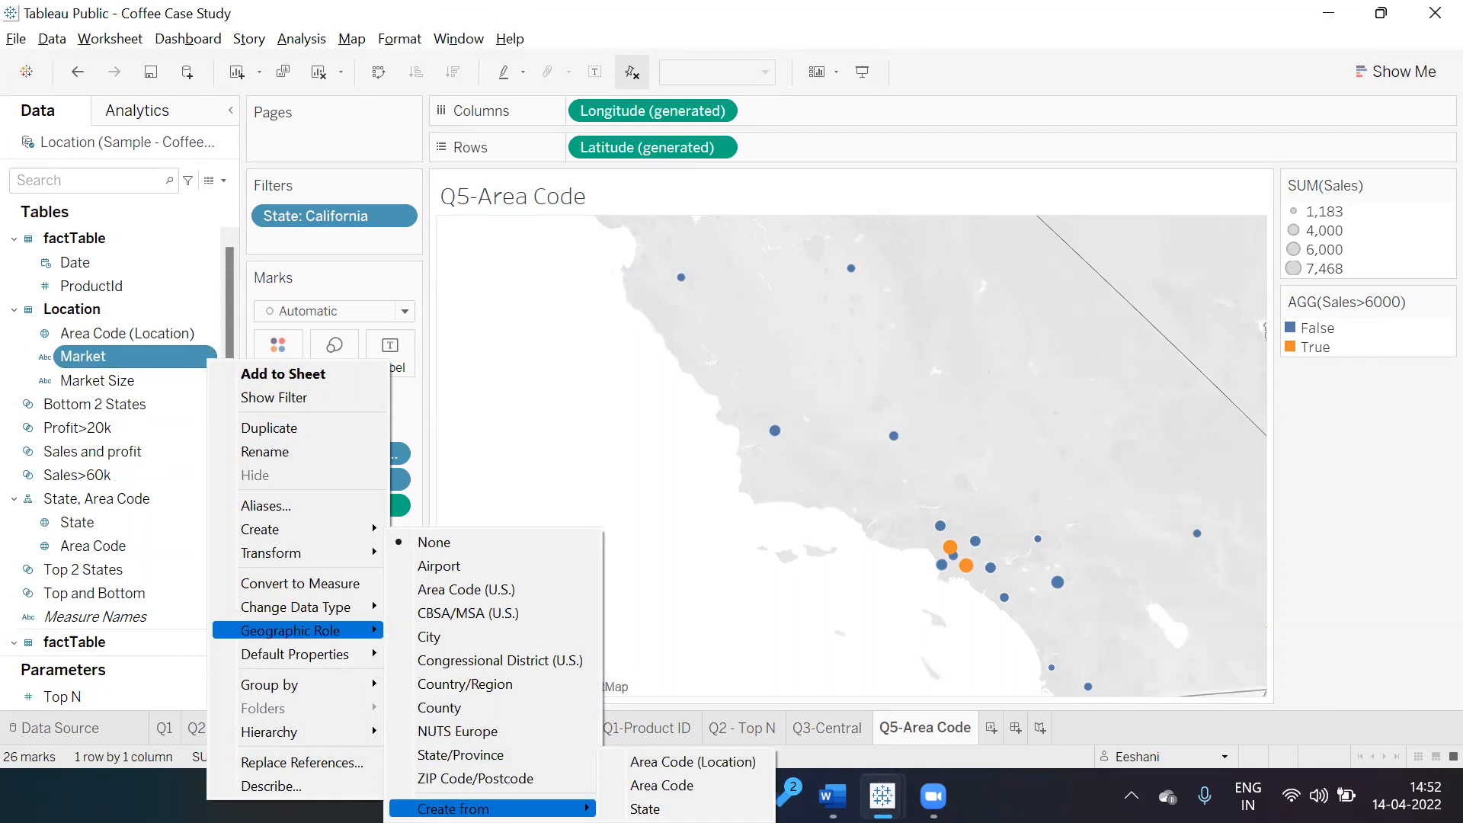
pyautogui.click(724, 809)
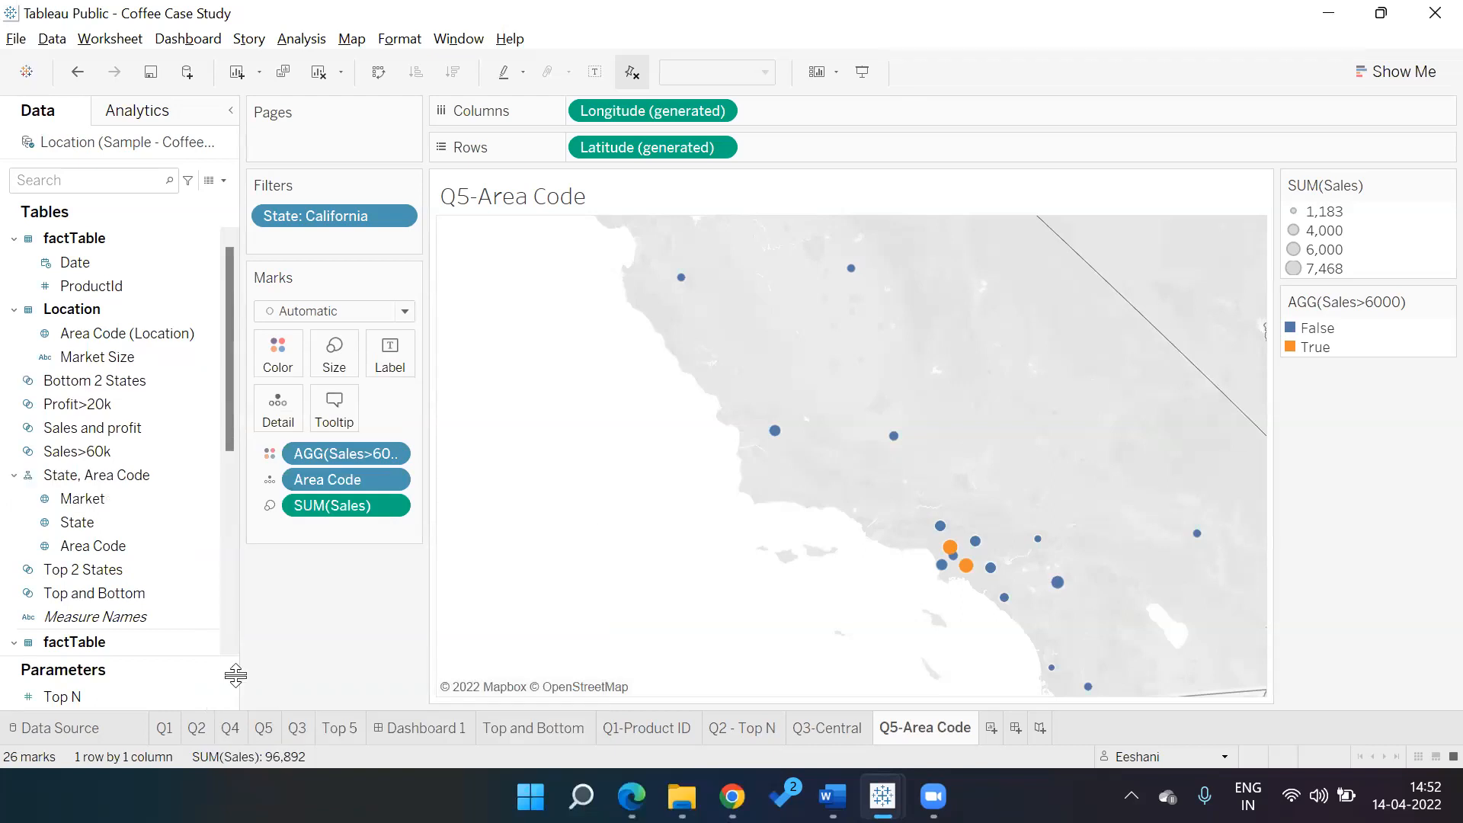
pyautogui.click(103, 500)
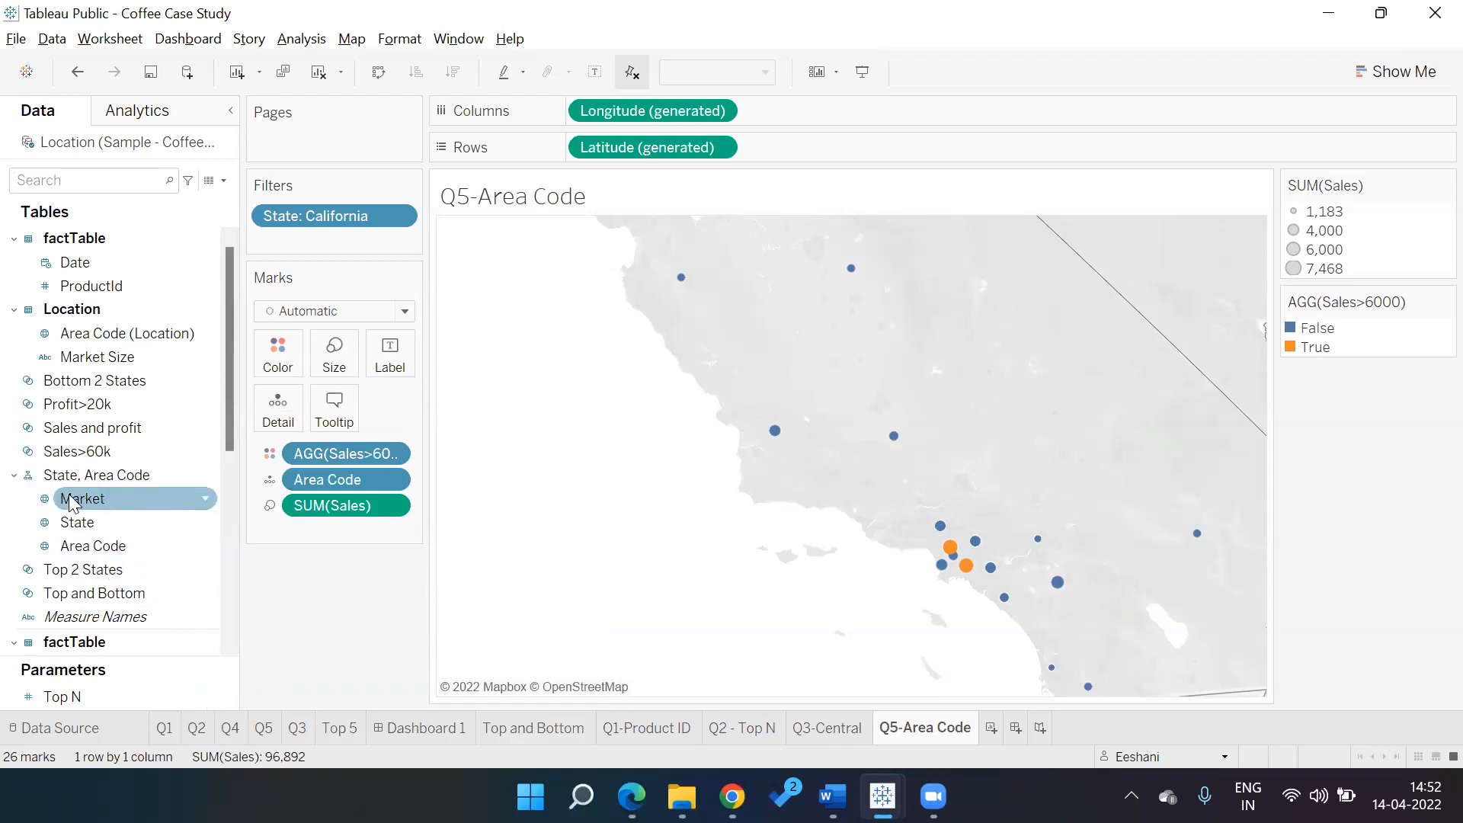
pyautogui.press('Down')
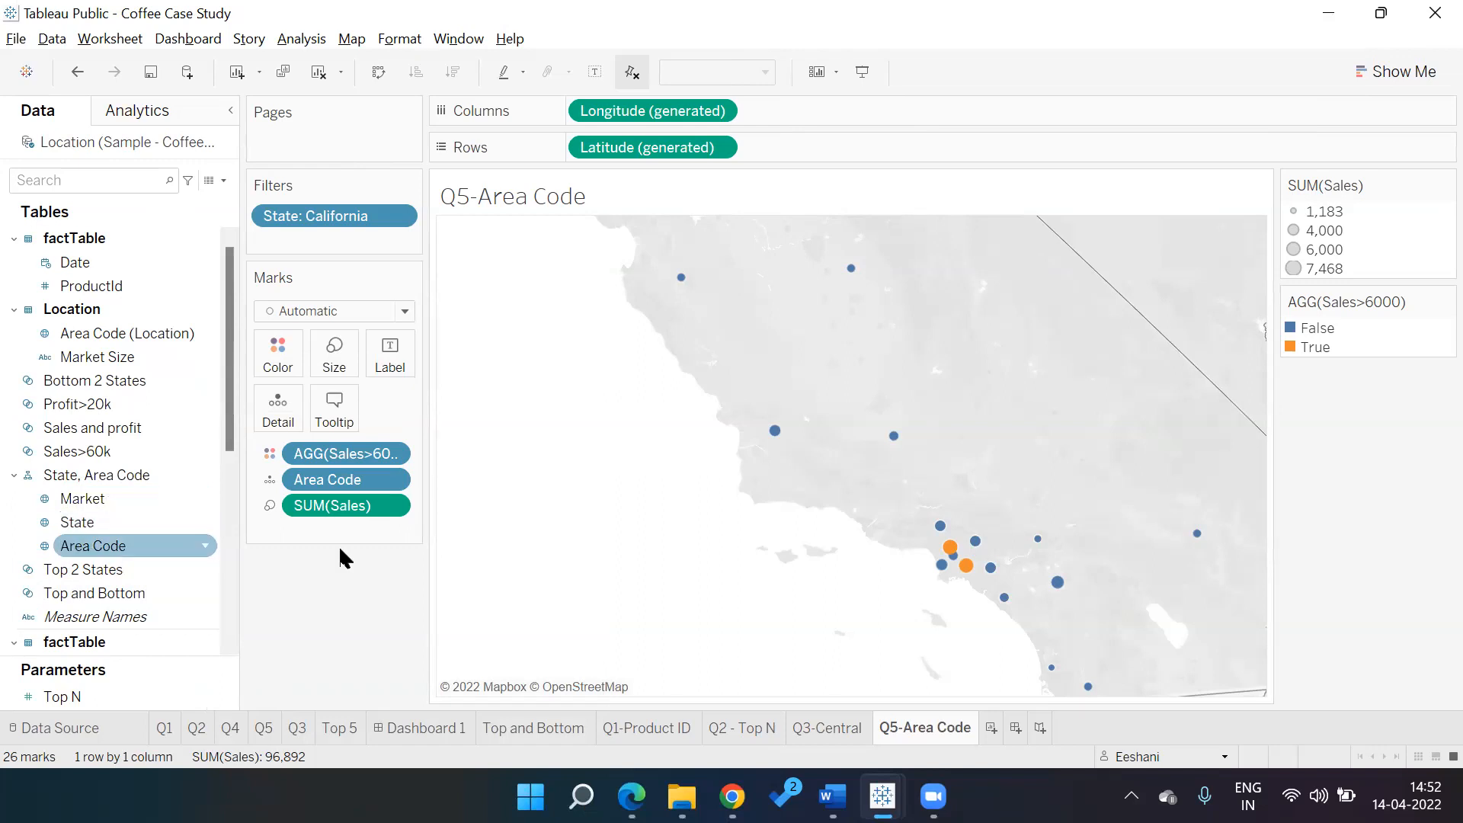
# Add a new blank worksheet named Q6, then glance at the questions PDF
pyautogui.click(993, 731)
pyautogui.doubleClick(992, 724)
pyautogui.write('Q6')
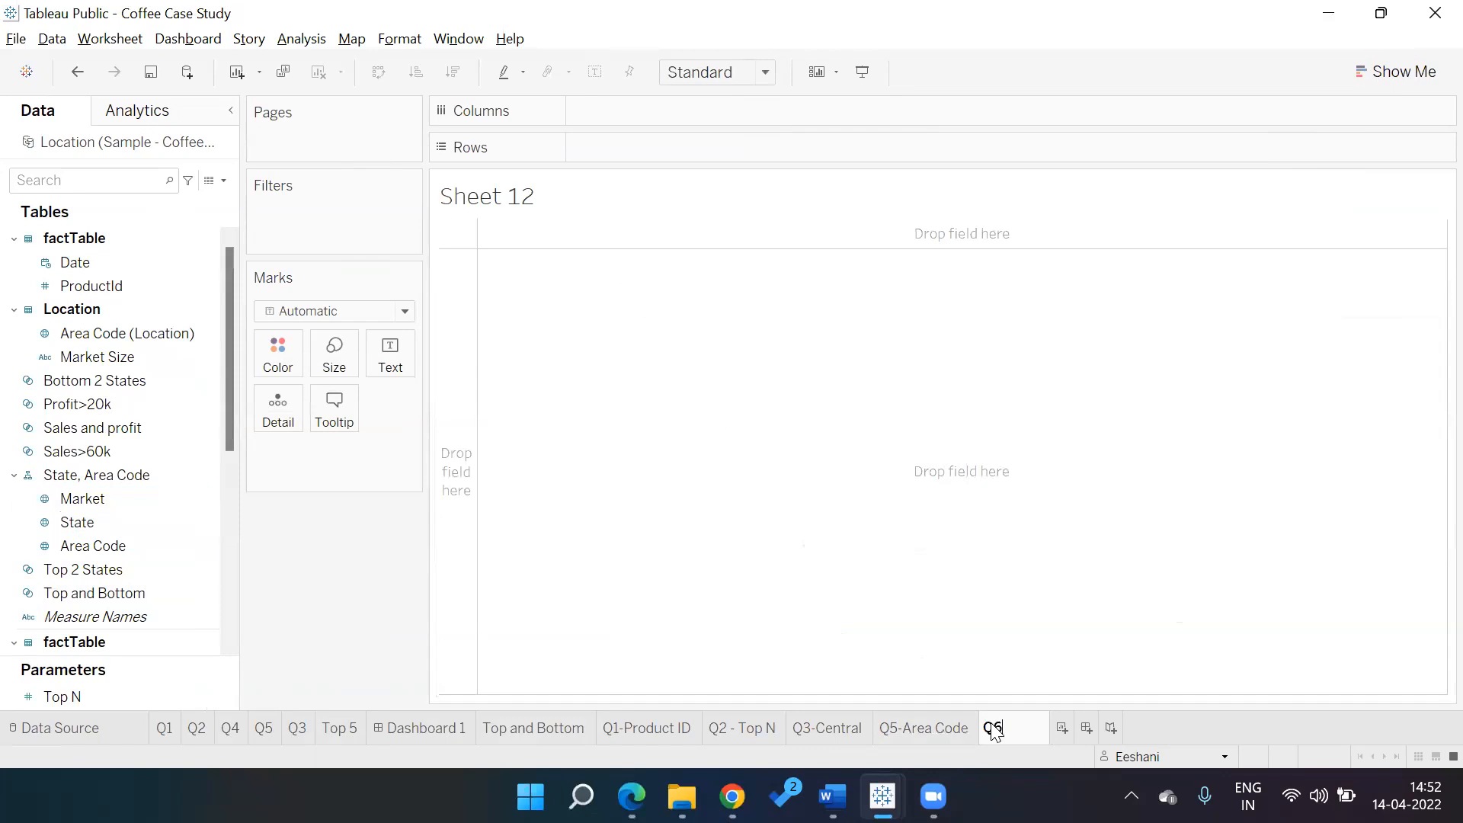
pyautogui.press('Return')
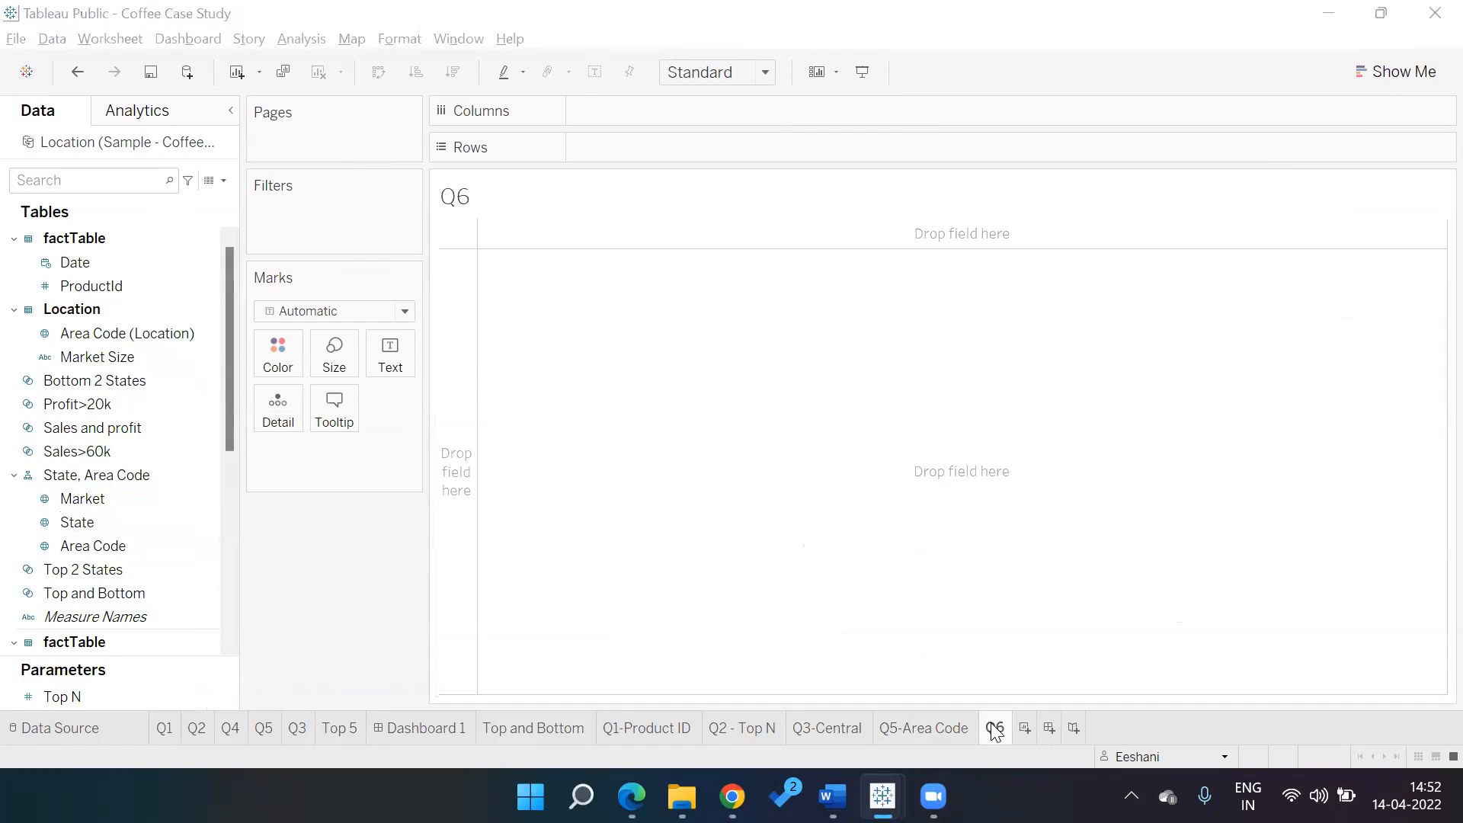
pyautogui.hotkey('alt', 'Tab')
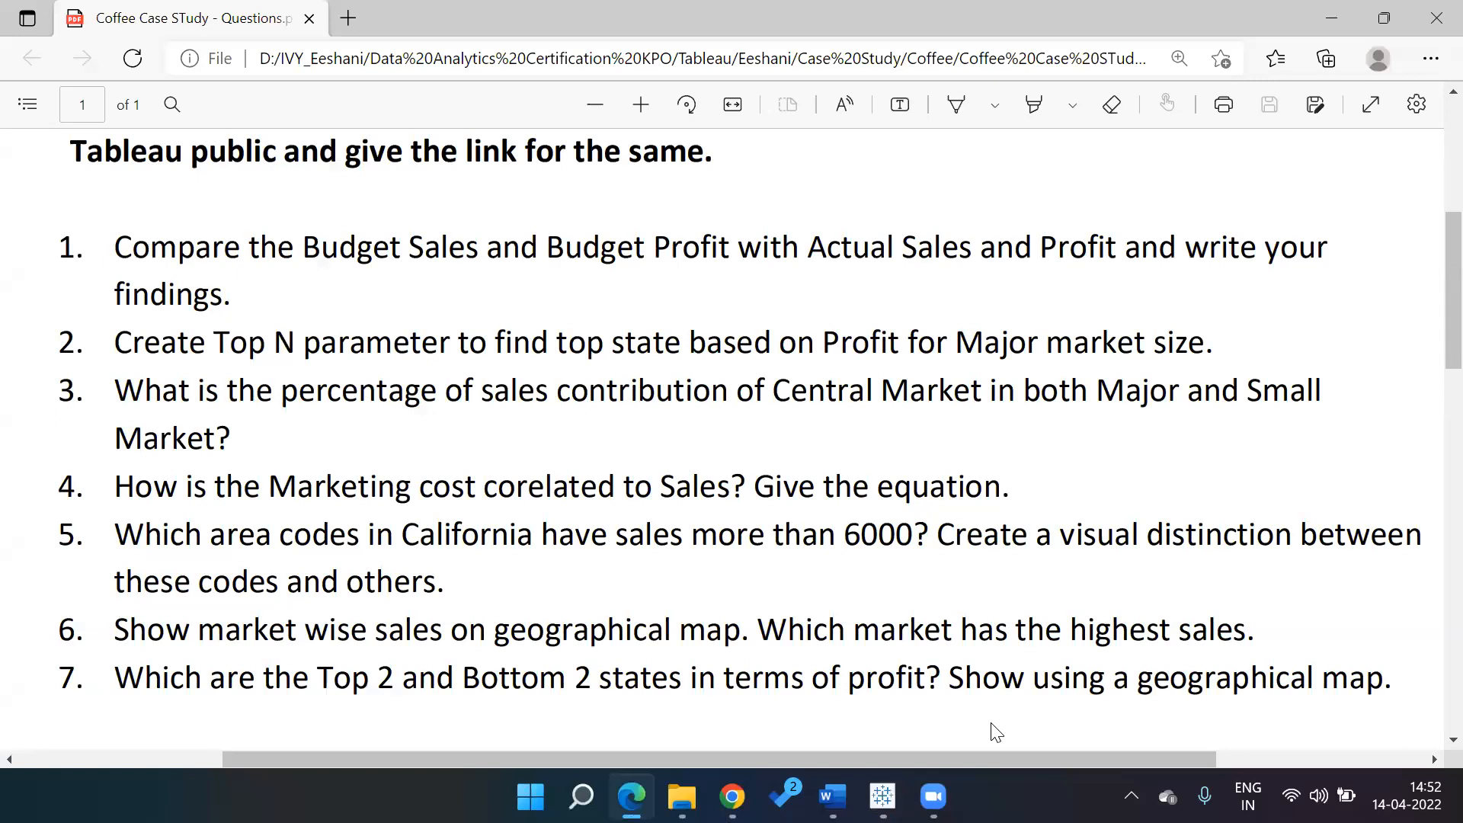
pyautogui.hotkey('alt', 'Tab')
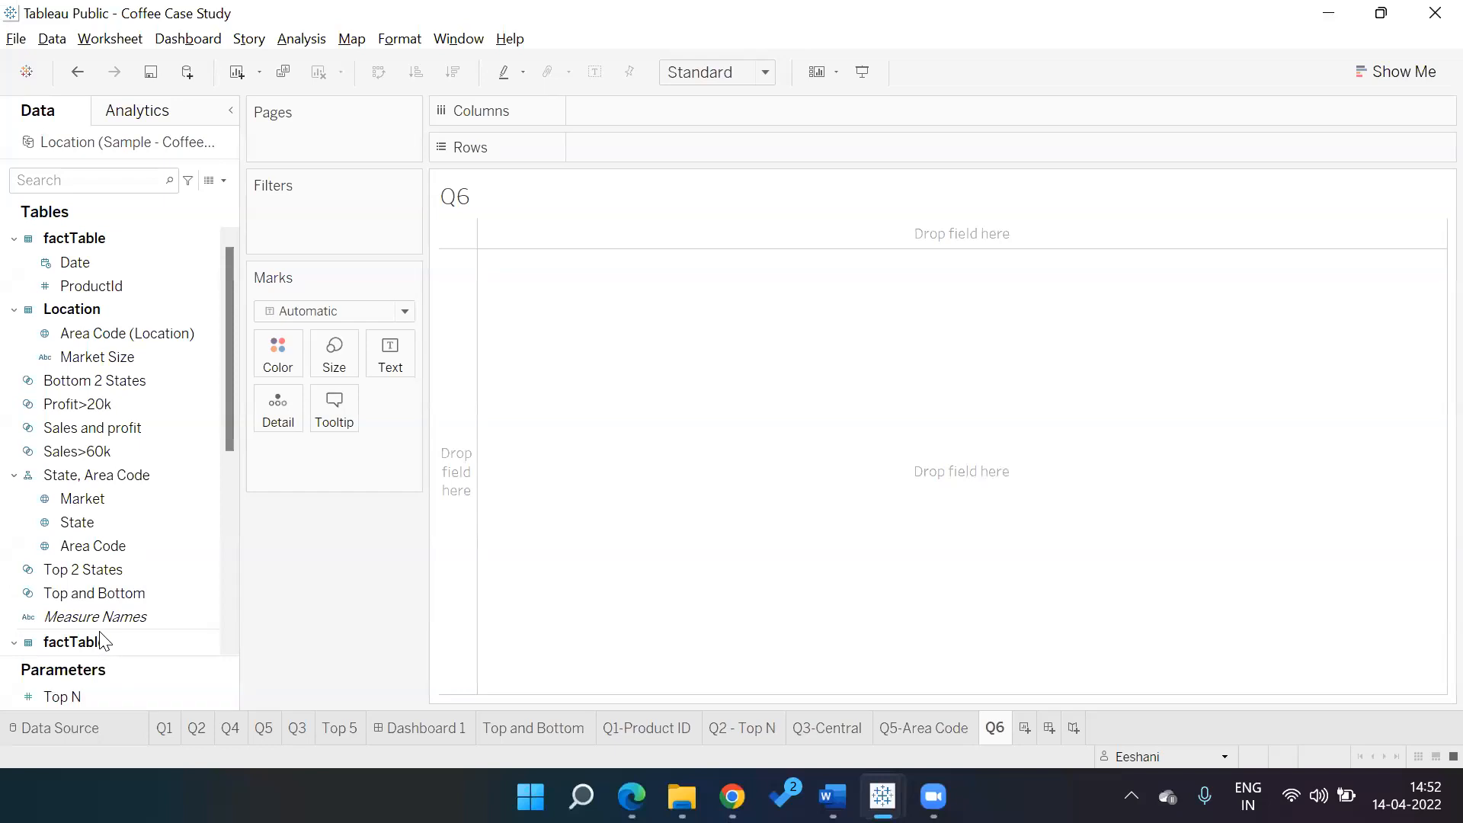
# Plot Market on a US map with SUM(Sales), then switch it to a filled map
pyautogui.doubleClick(97, 499)
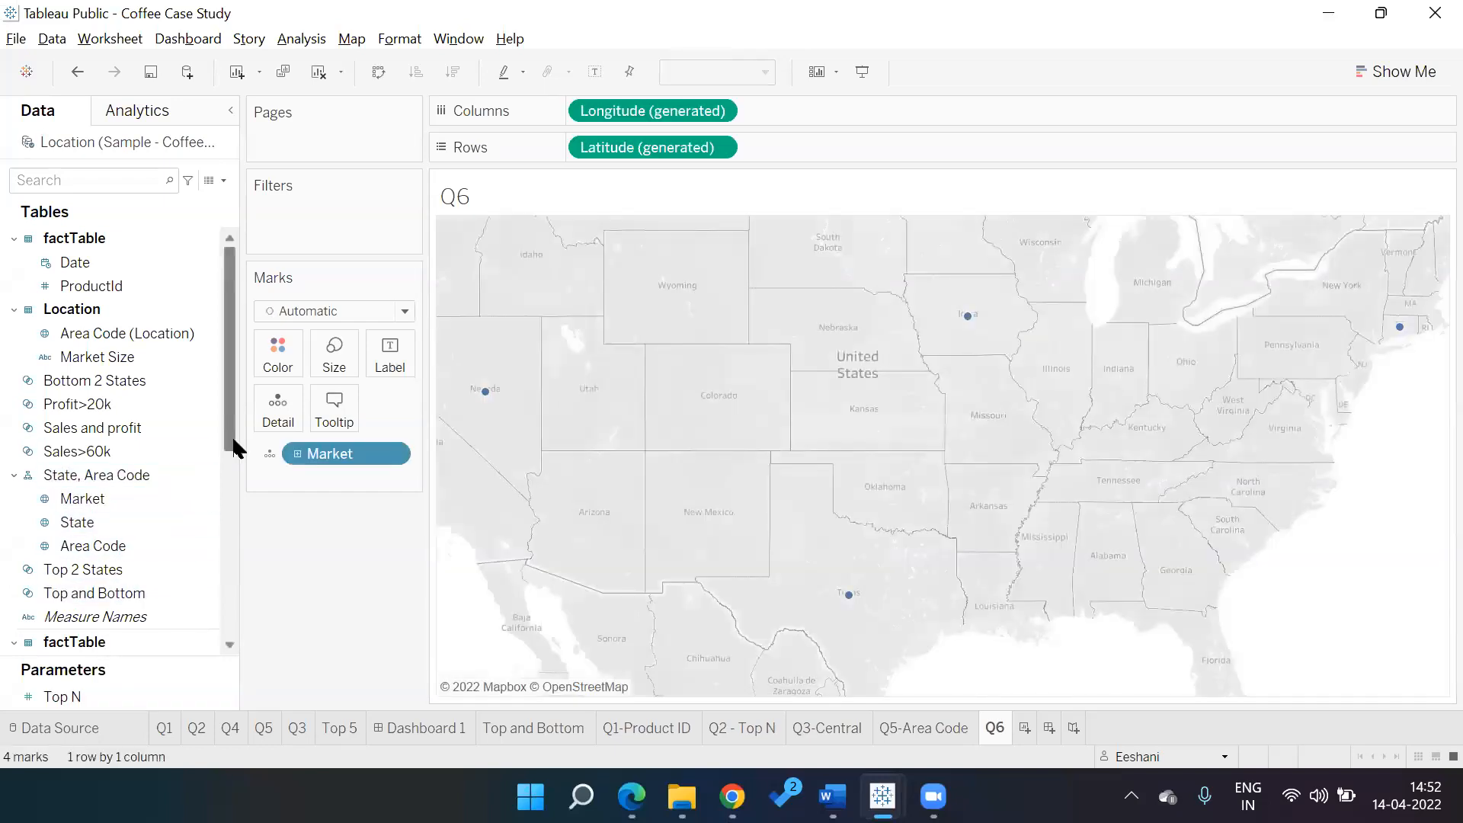
pyautogui.moveTo(234, 448); pyautogui.dragTo(224, 600)
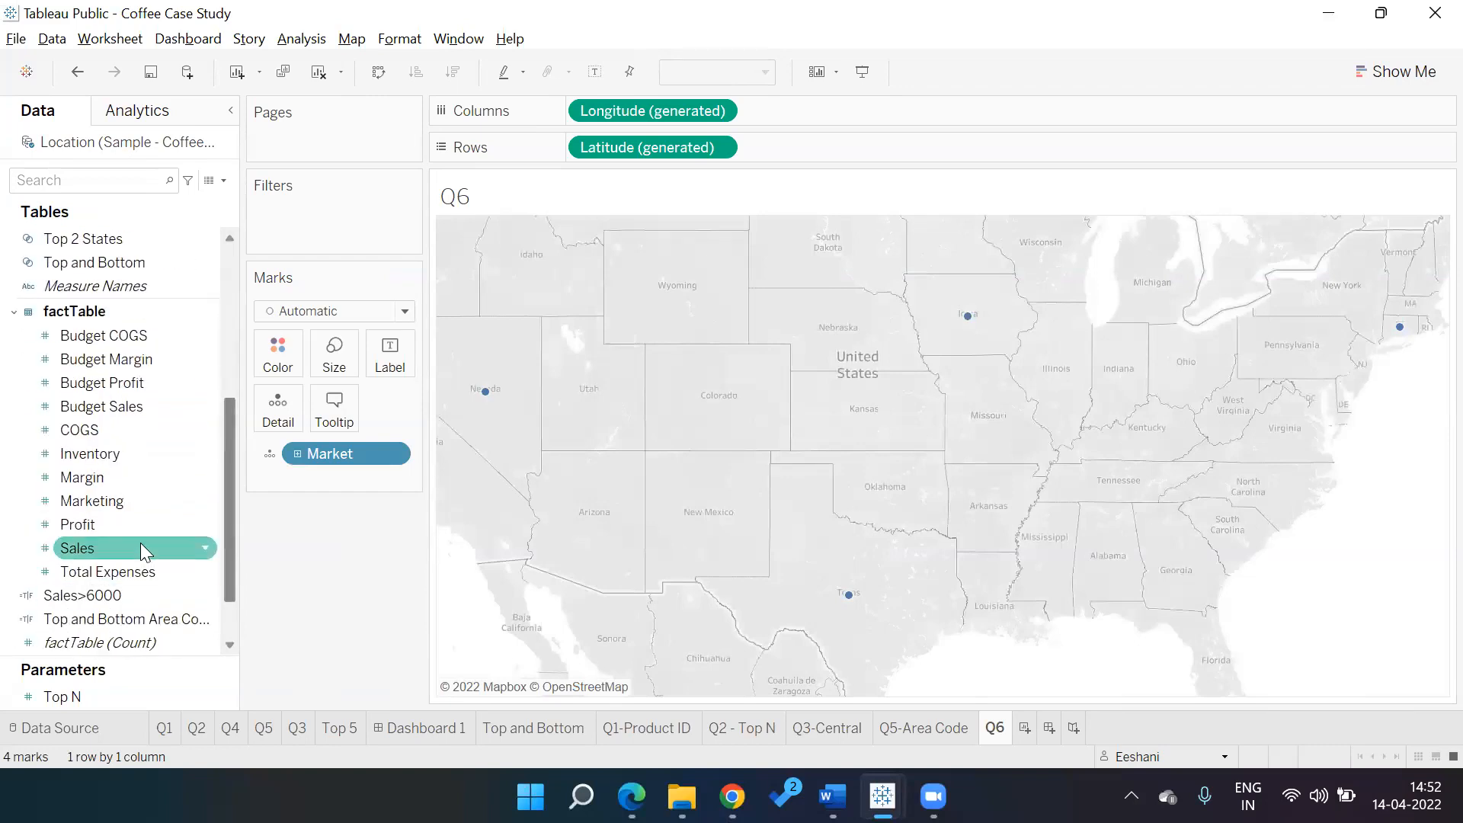
pyautogui.doubleClick(141, 543)
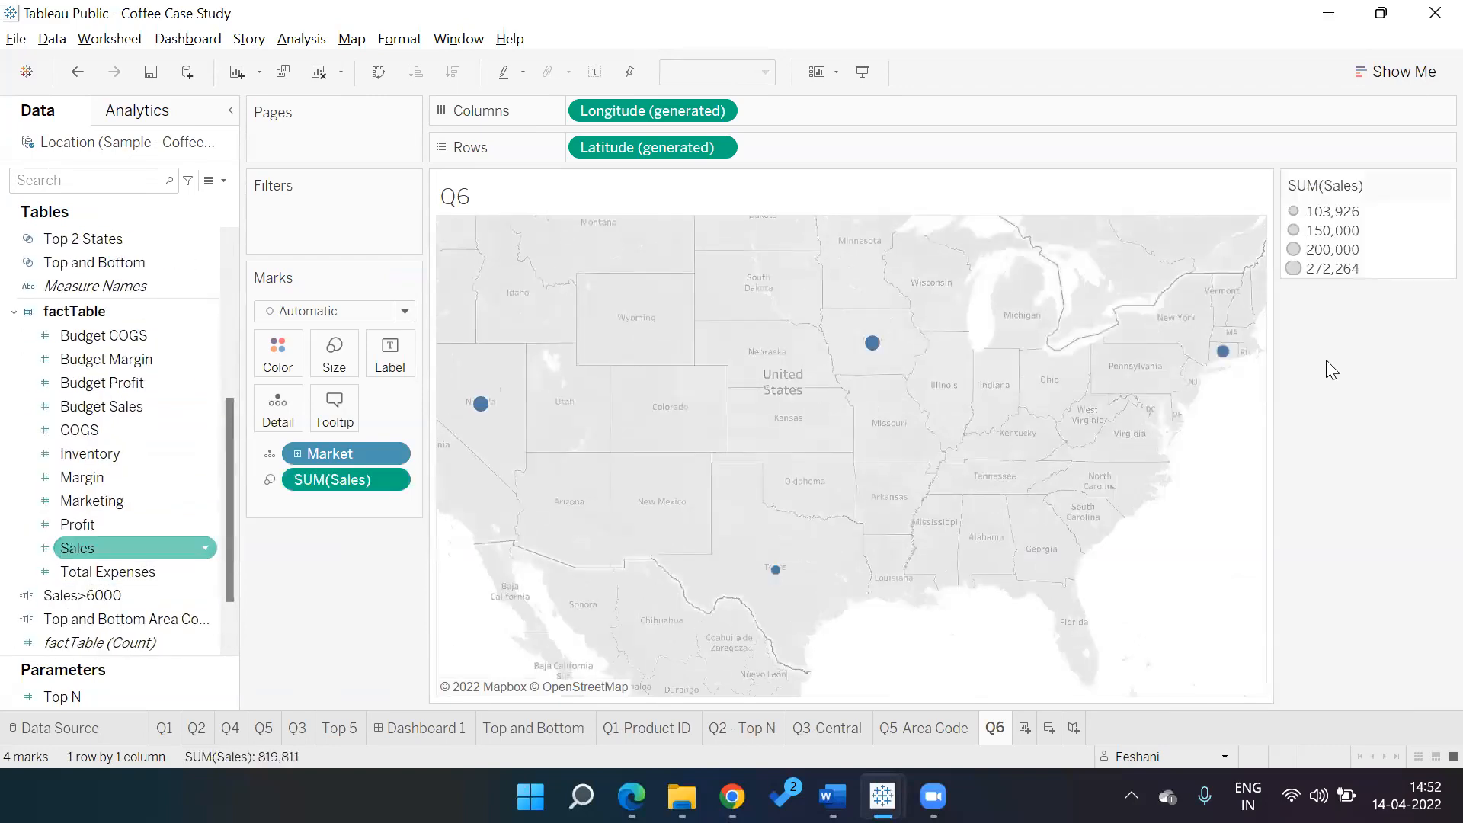
pyautogui.click(1396, 72)
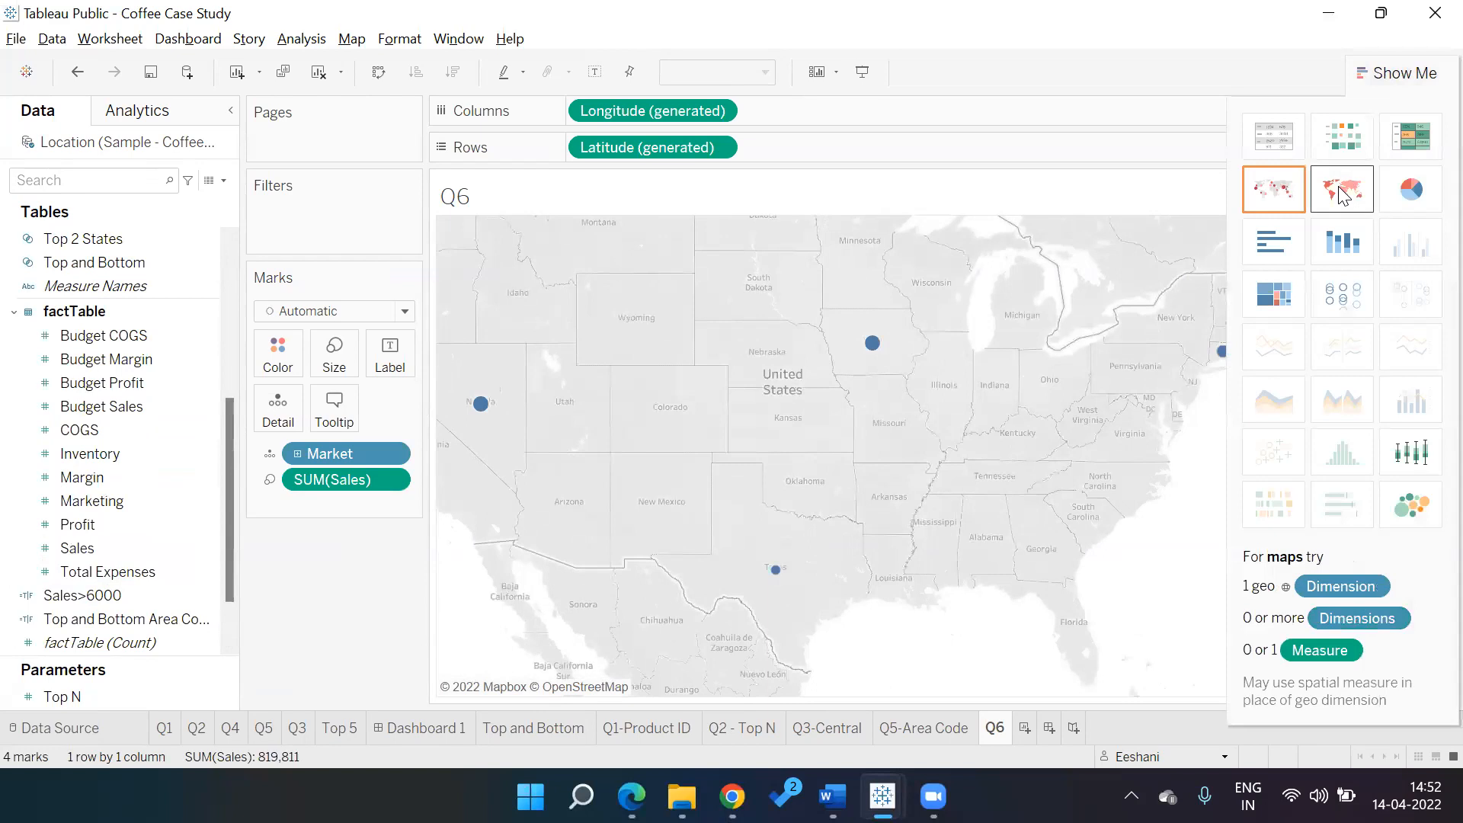
pyautogui.click(1342, 189)
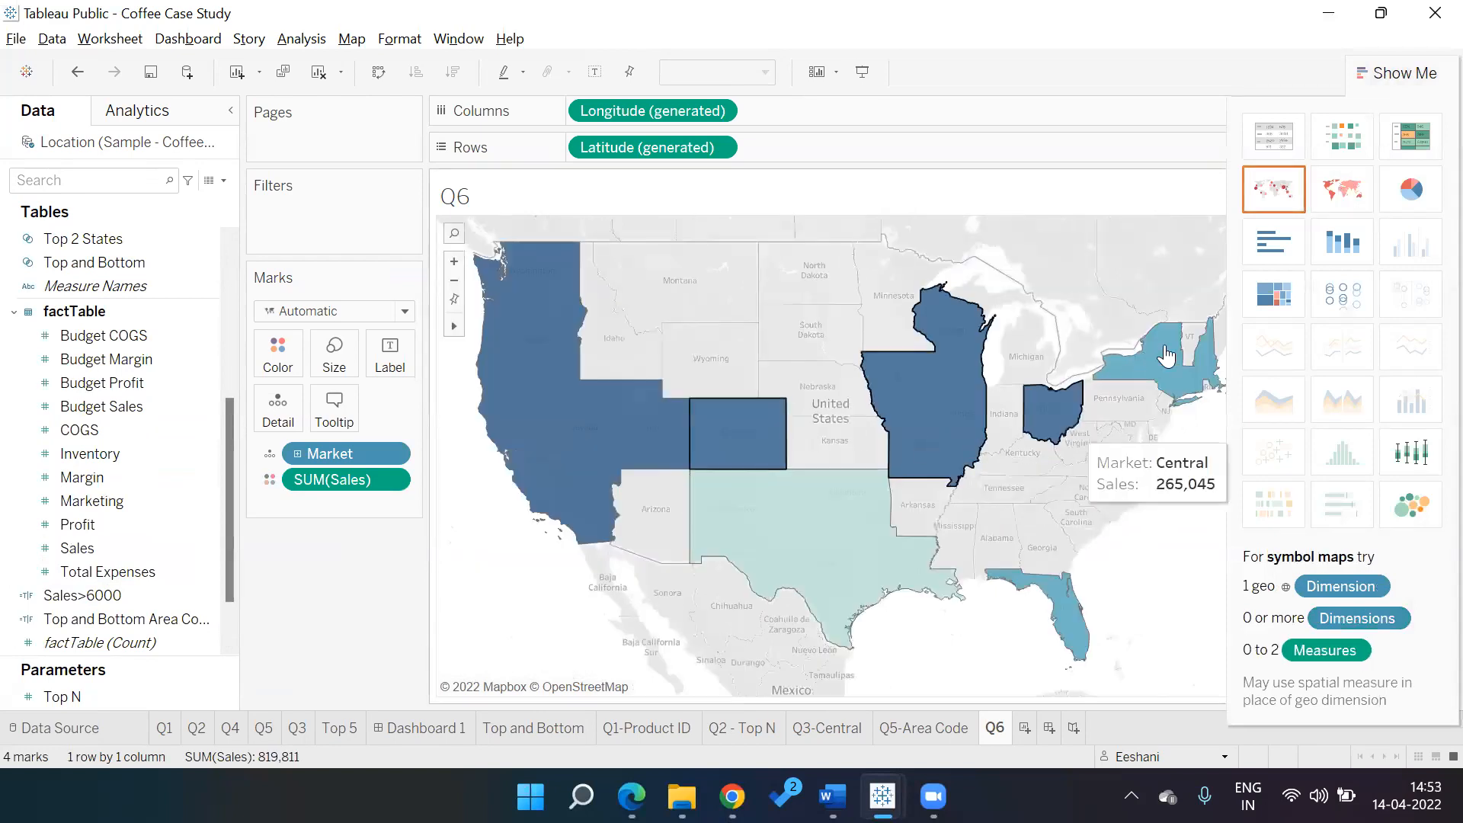
pyautogui.moveTo(1166, 354)
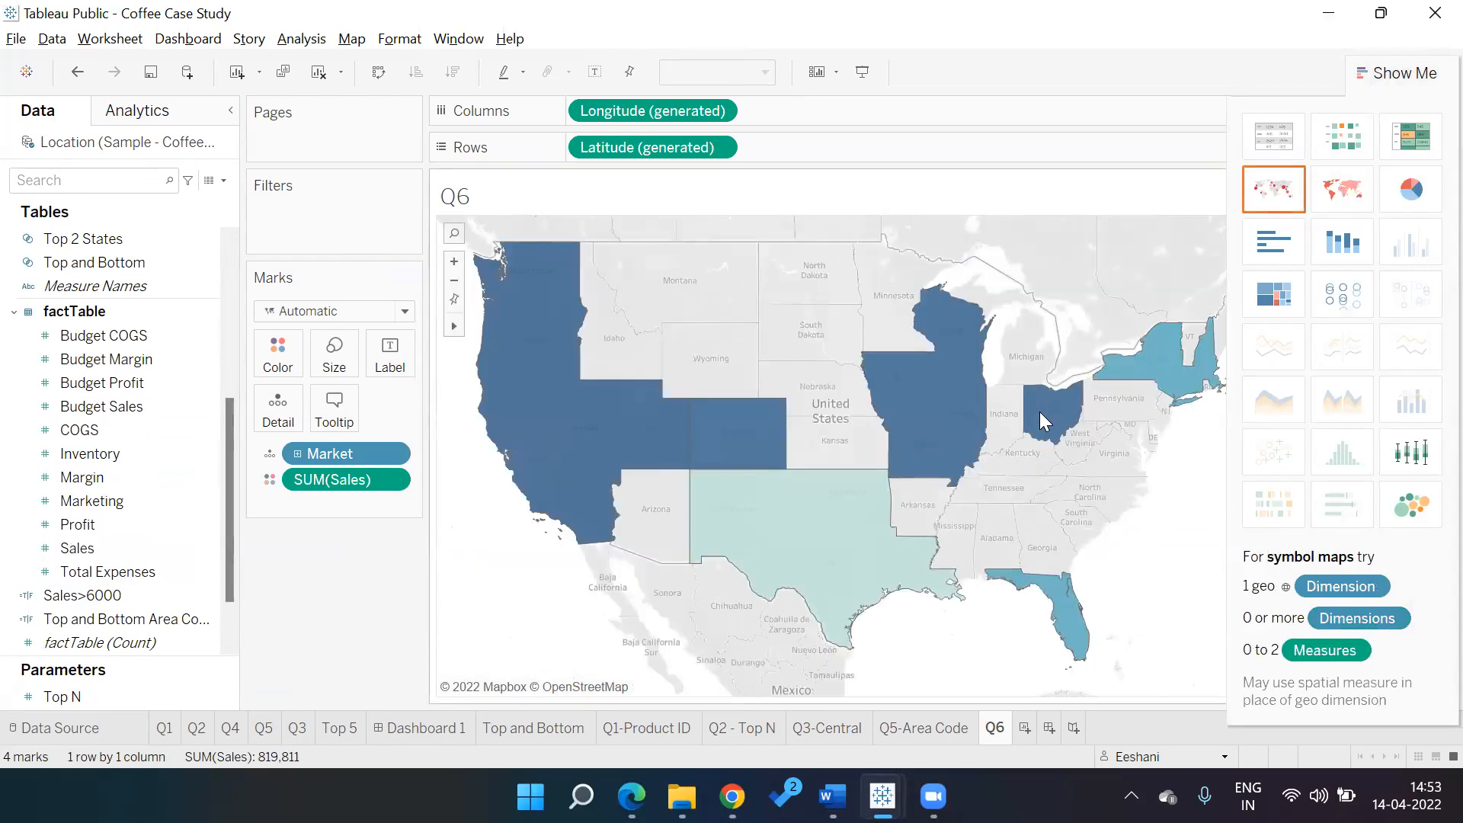
pyautogui.moveTo(597, 433)
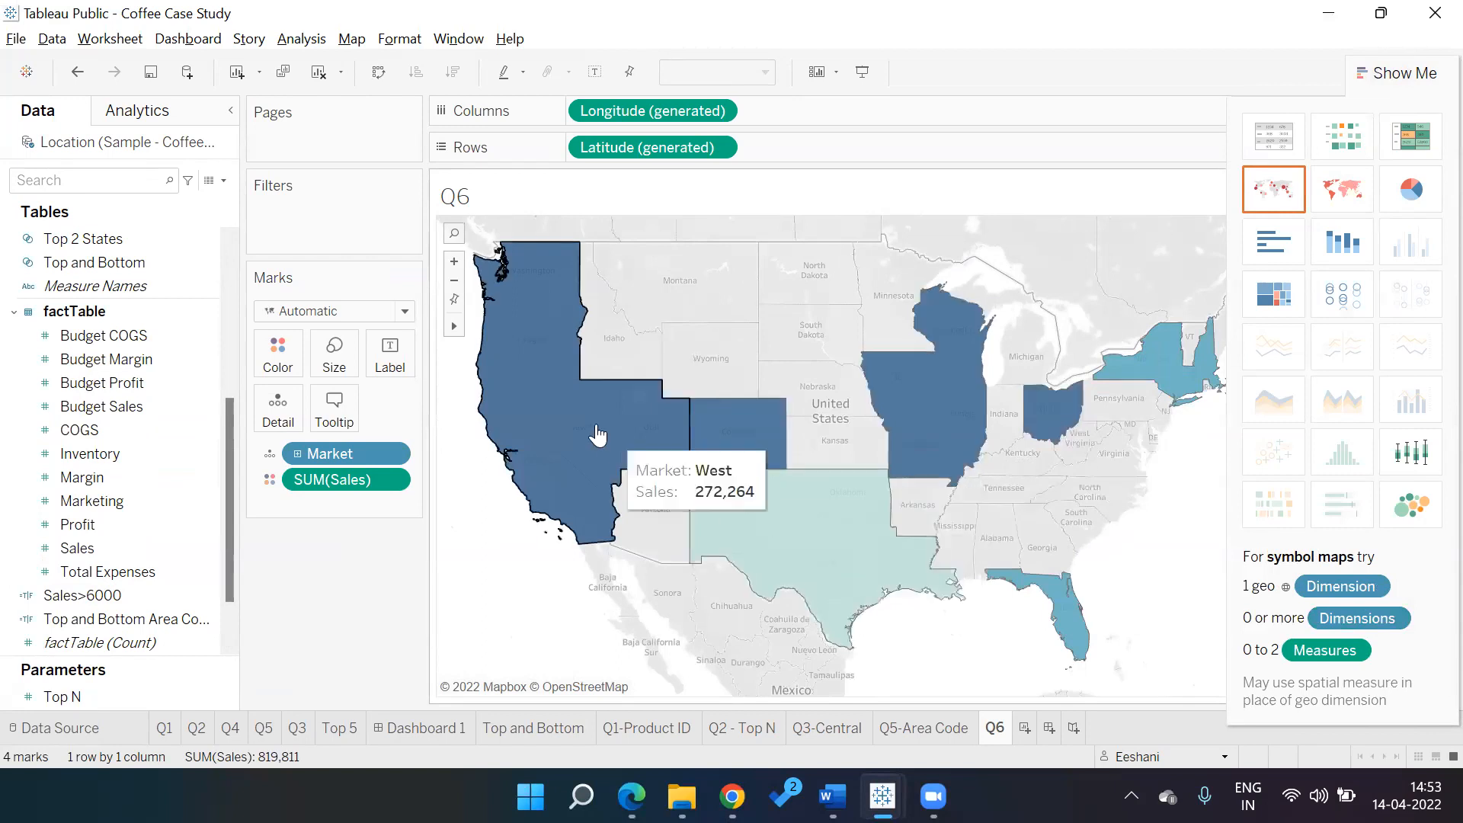
pyautogui.click(1402, 72)
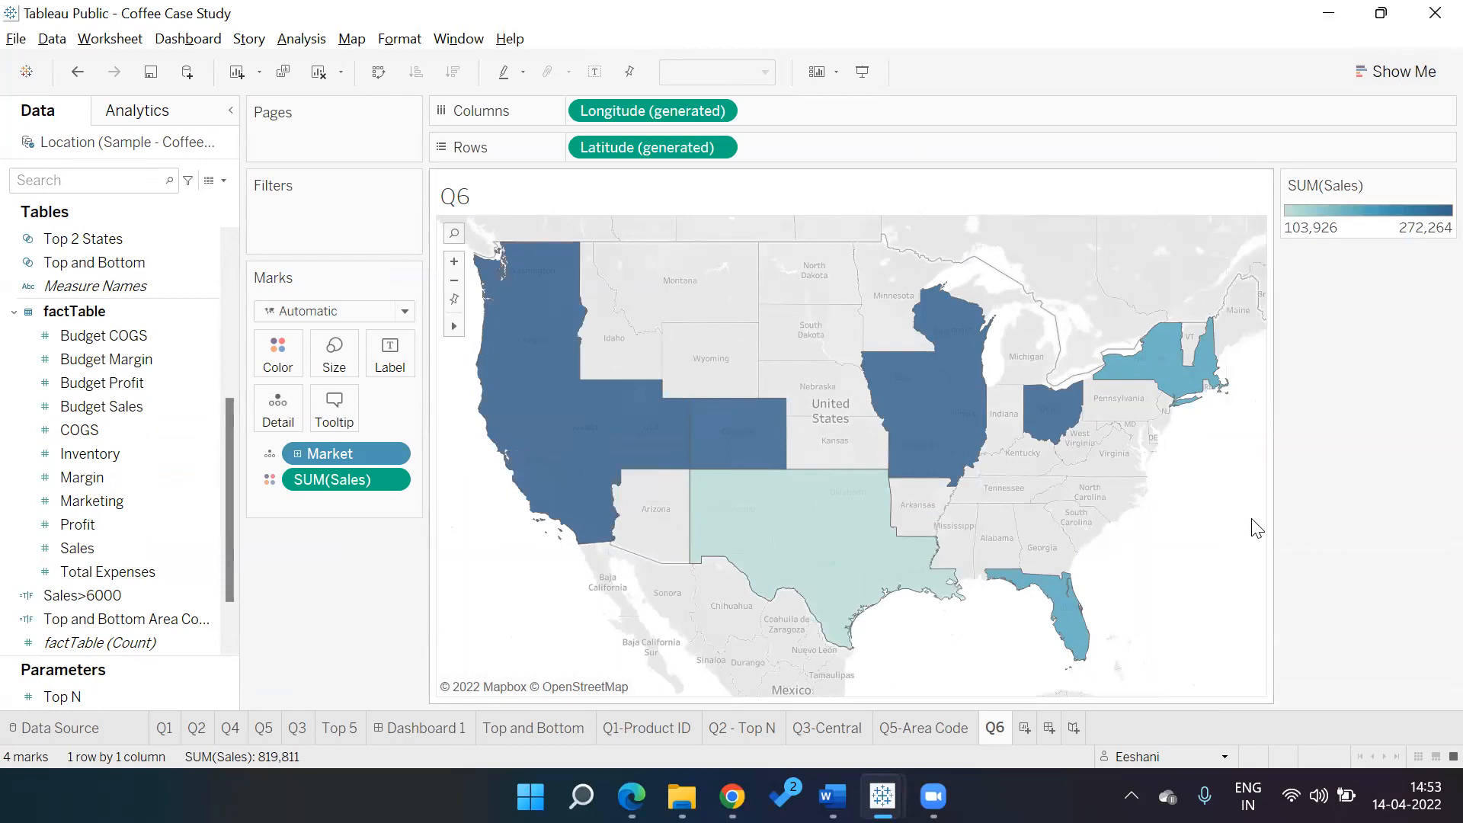
# Label each market region with its market name and sales total
pyautogui.moveTo(327, 456); pyautogui.dragTo(396, 373)
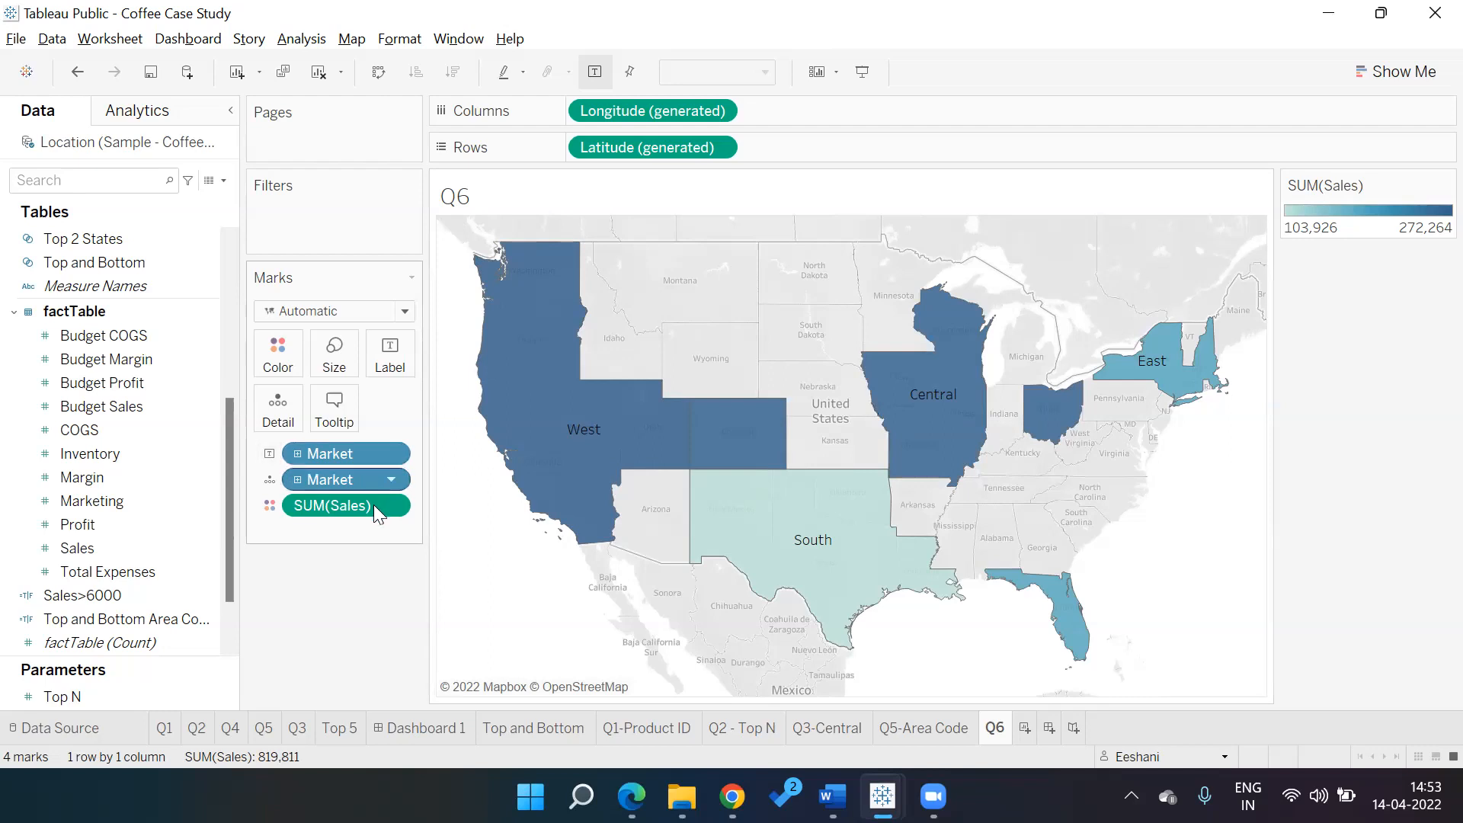
pyautogui.moveTo(374, 506); pyautogui.dragTo(394, 372)
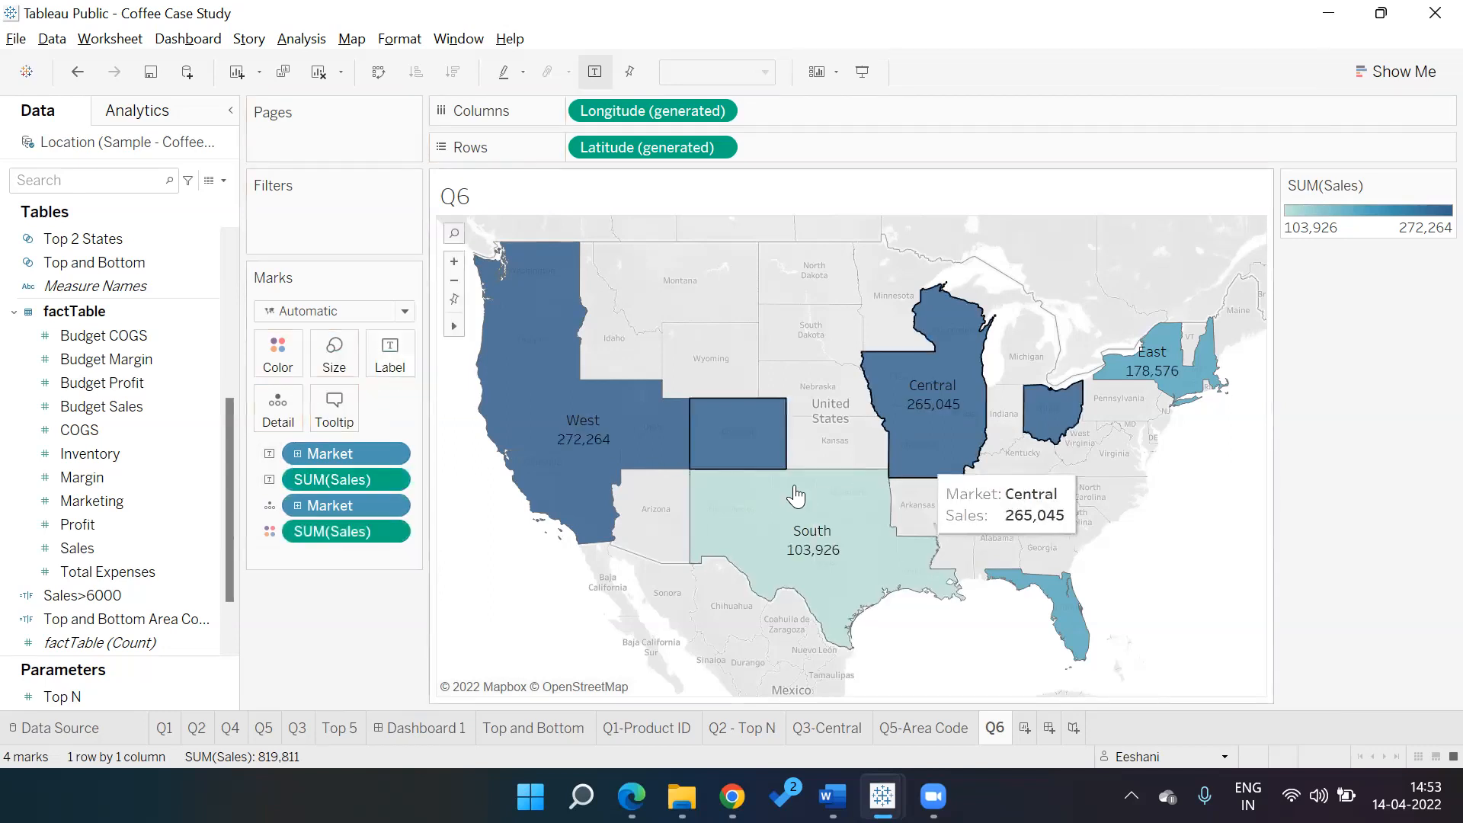
pyautogui.moveTo(561, 458)
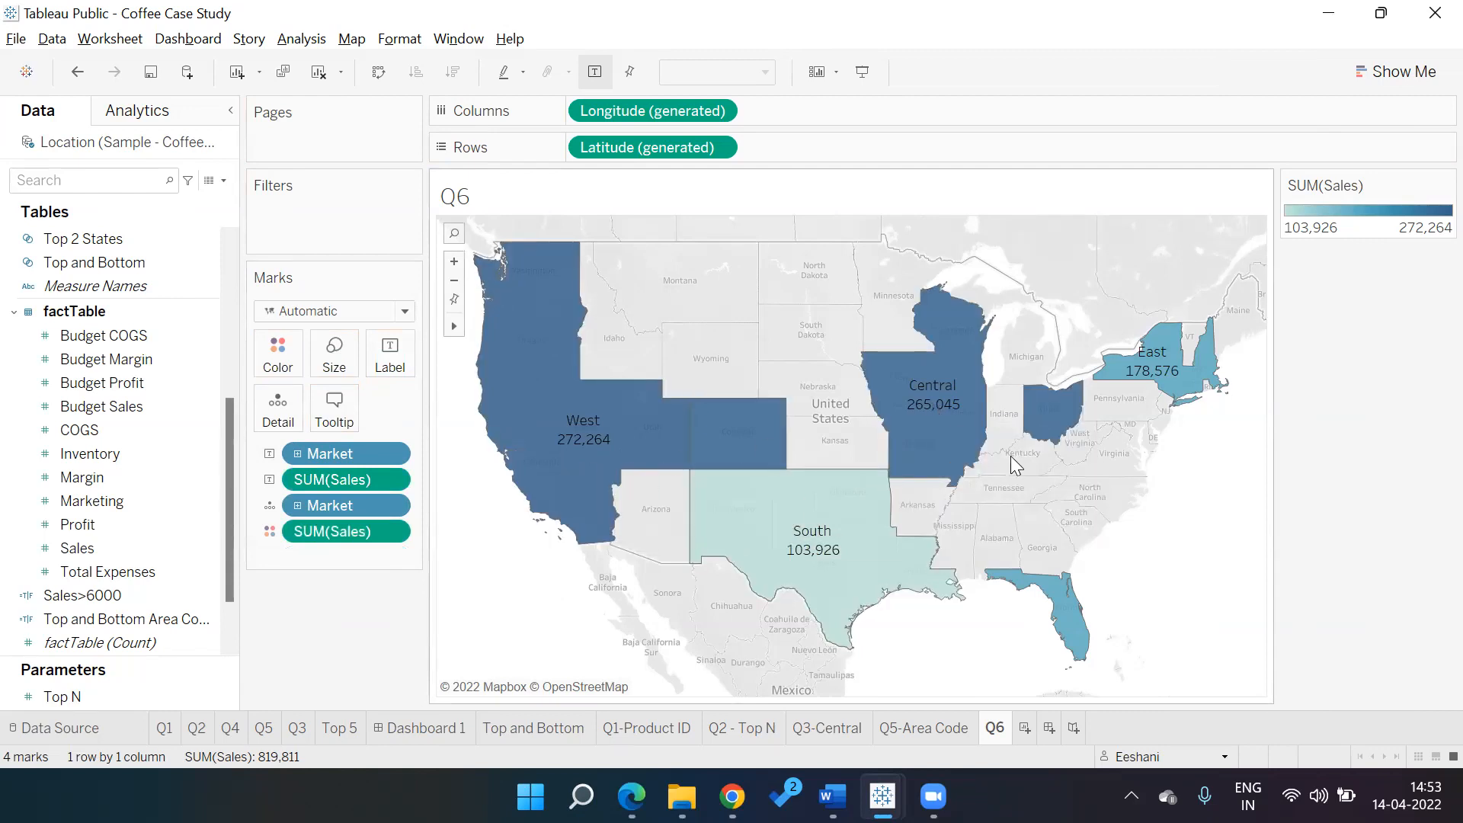
# Set map labels to Min/Max with the minimum value unchecked, leaving only the top market labelled
pyautogui.click(384, 361)
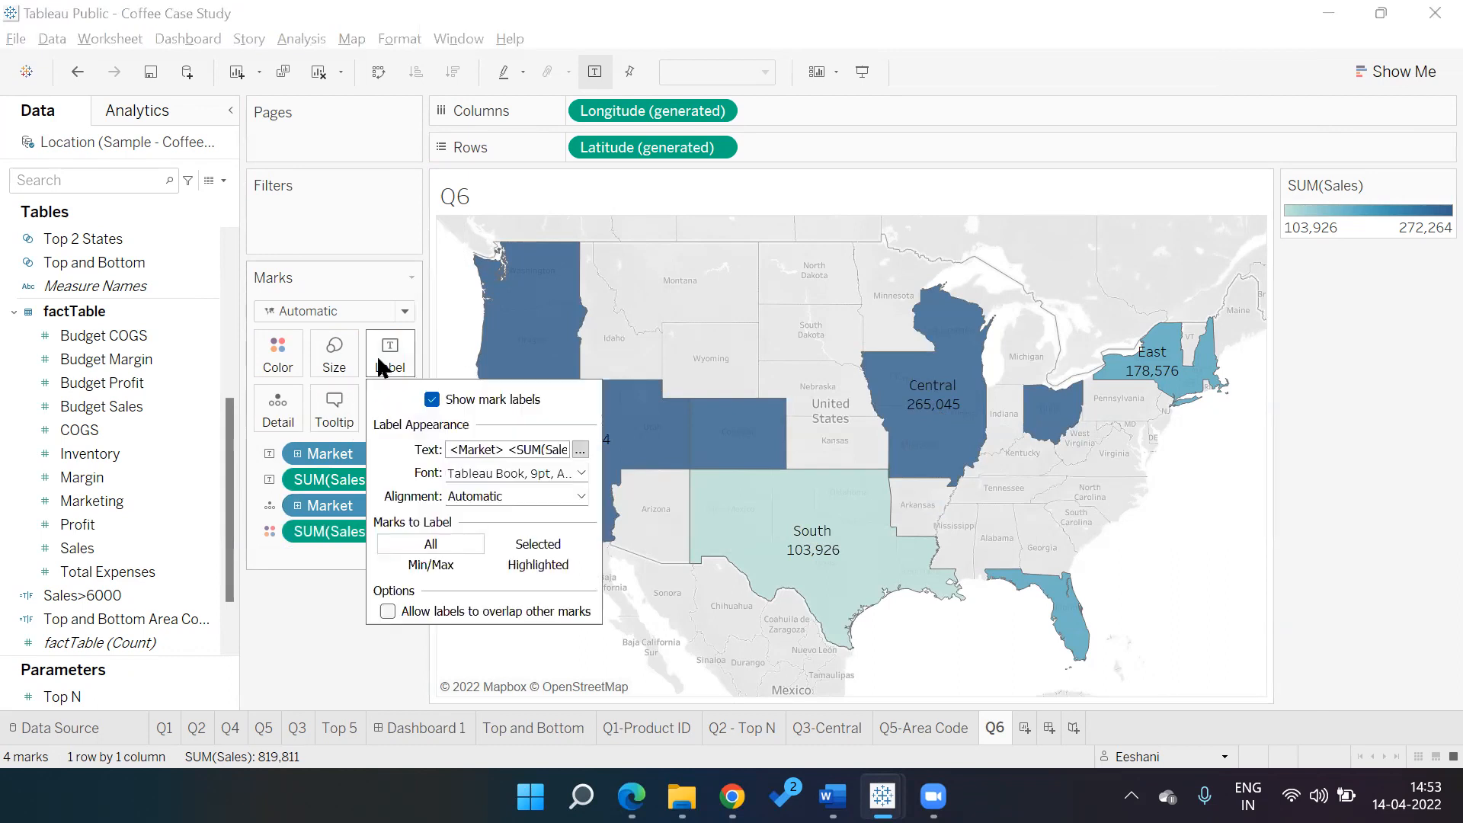
pyautogui.click(427, 568)
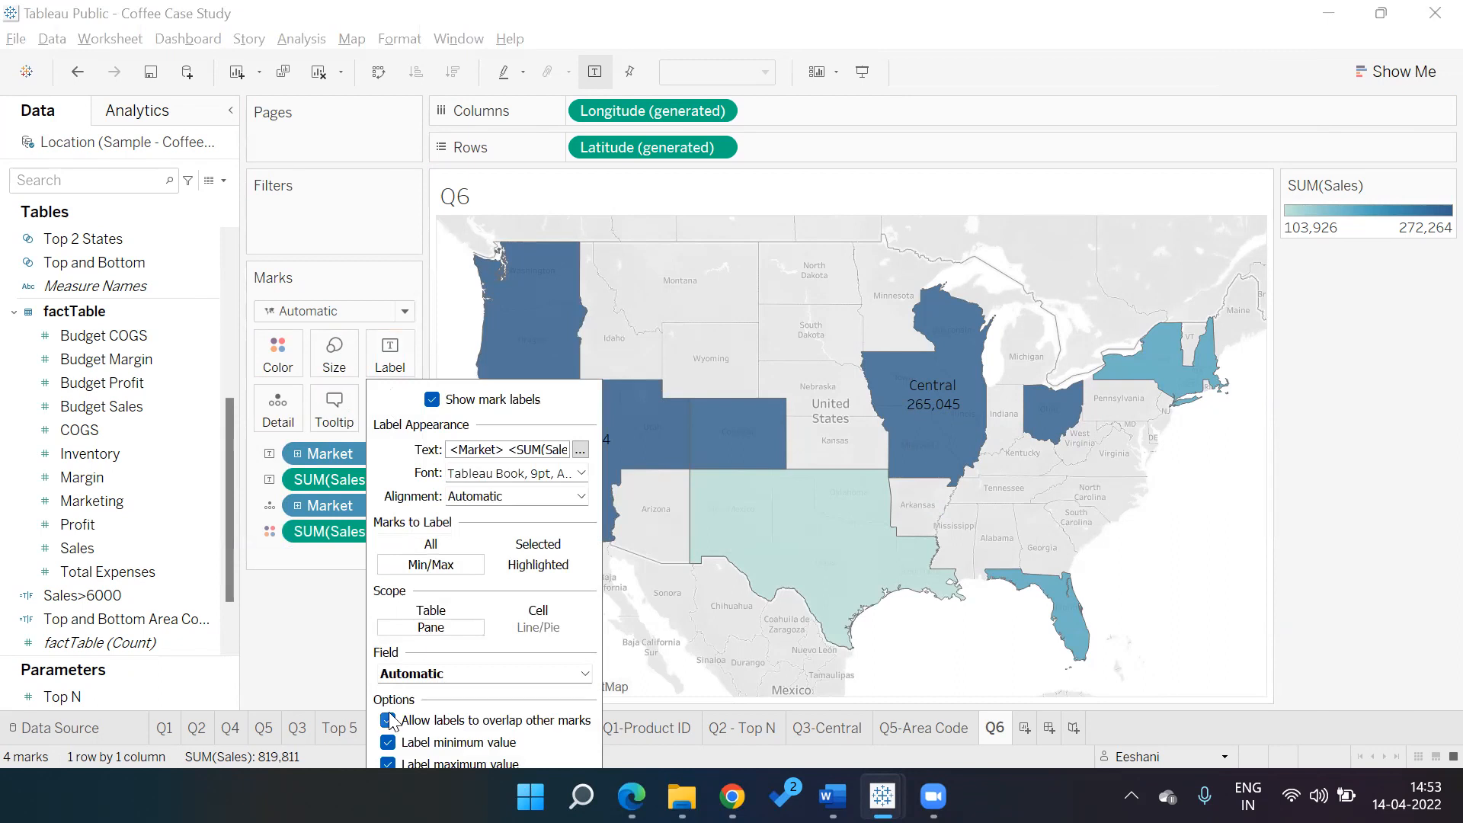
pyautogui.click(389, 743)
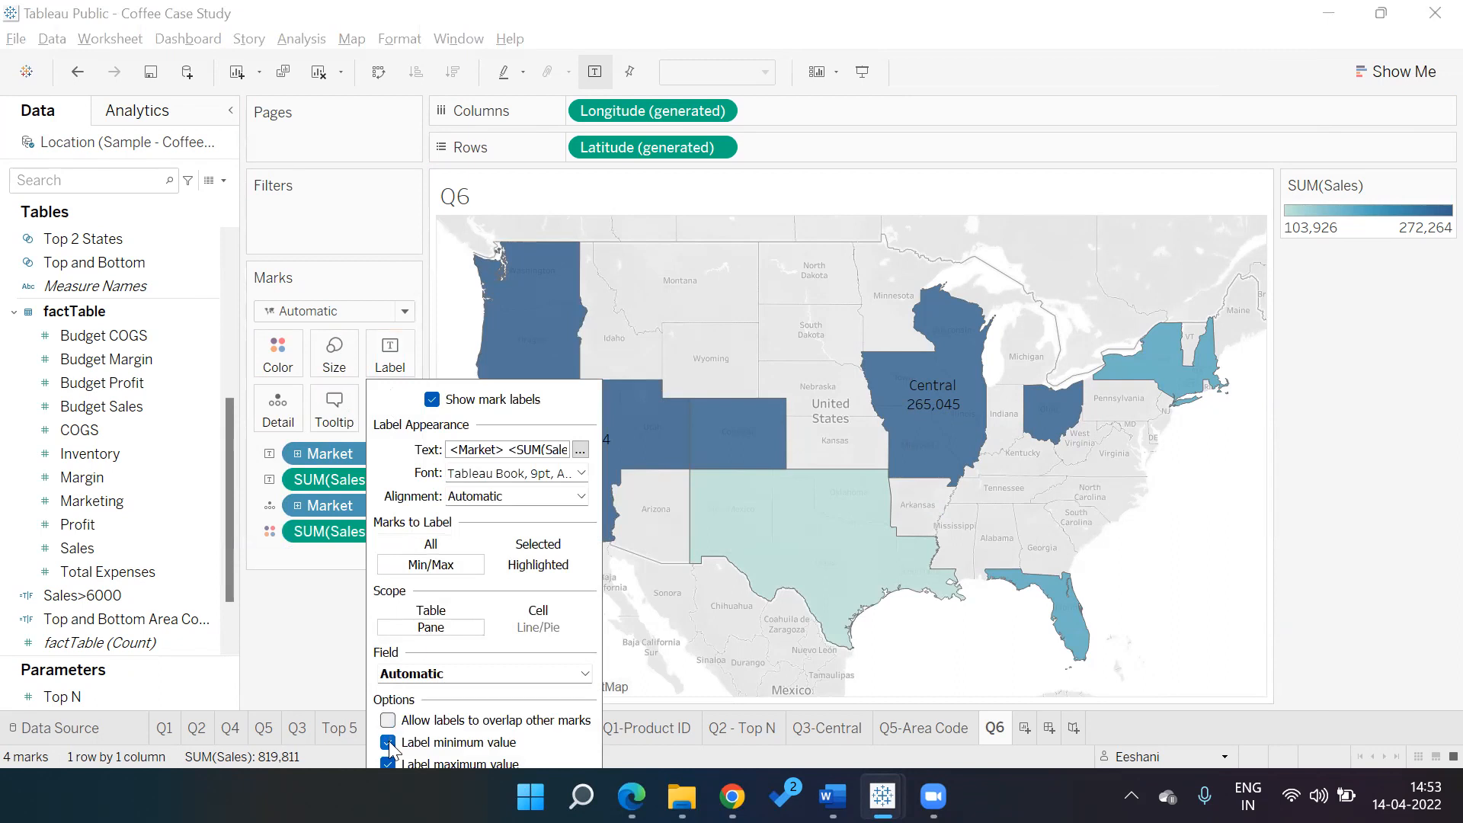
pyautogui.click(308, 691)
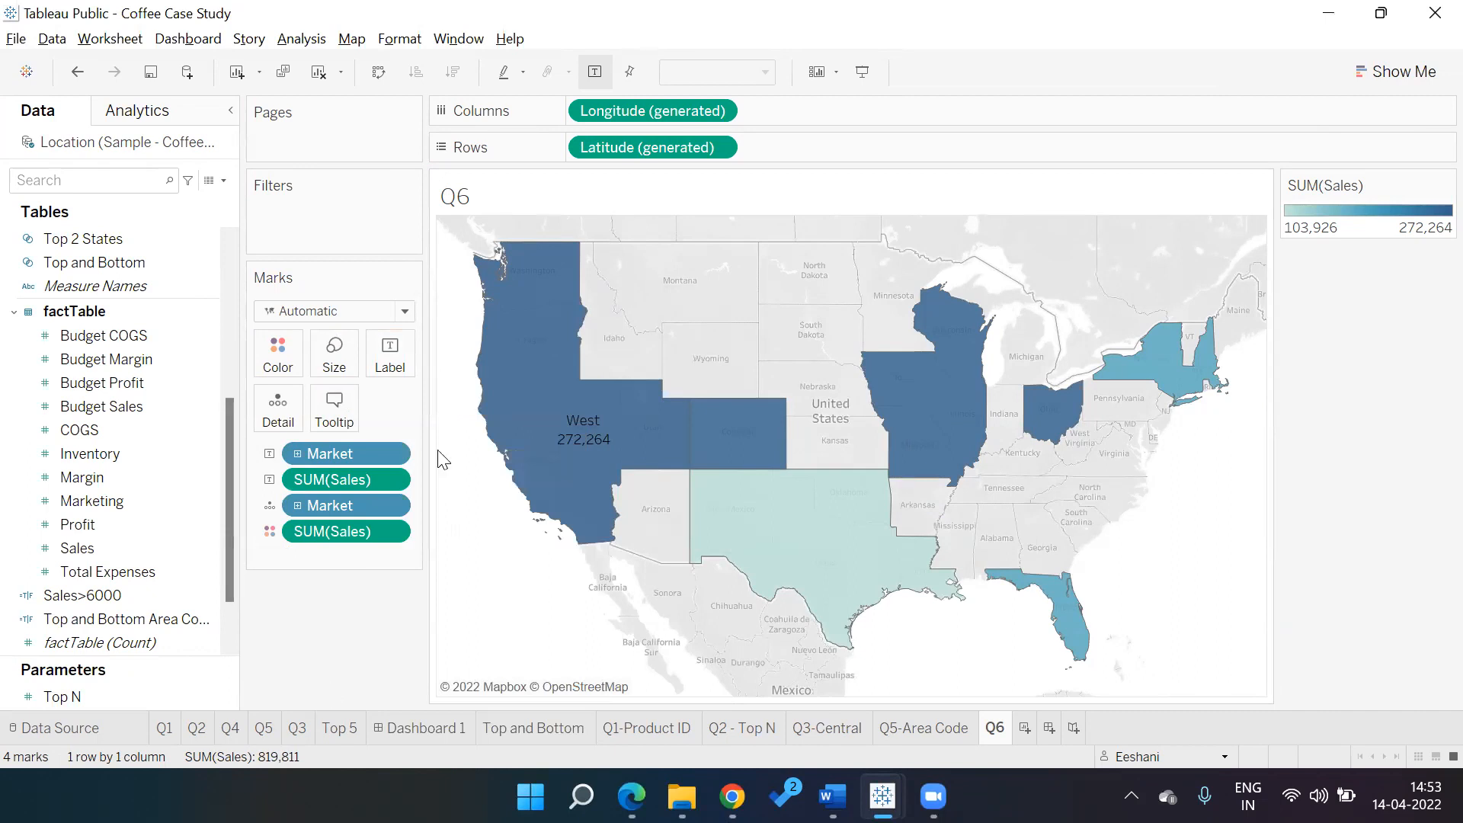
# Change the map label text colour to white
pyautogui.click(406, 364)
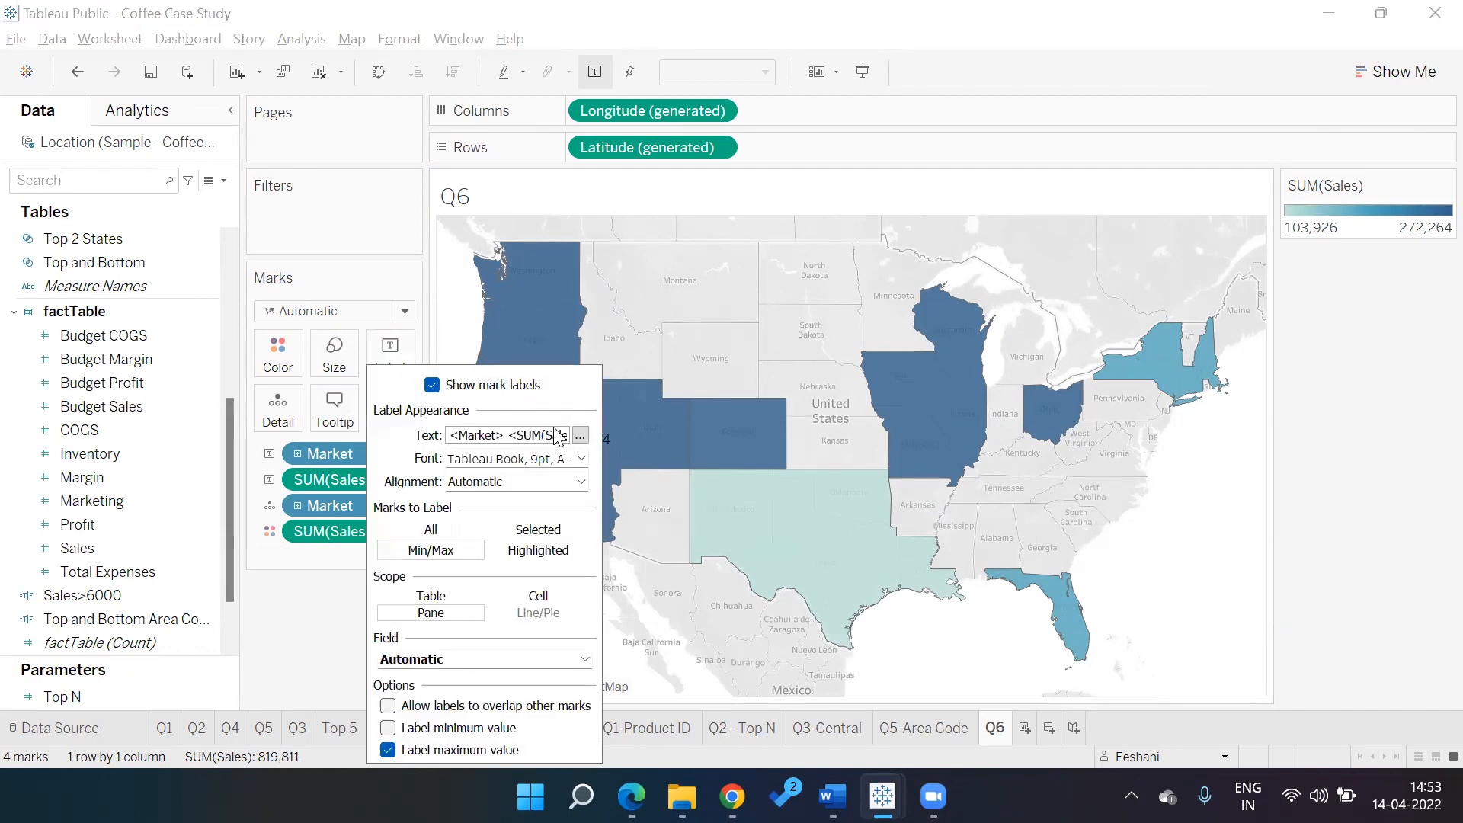
pyautogui.click(580, 433)
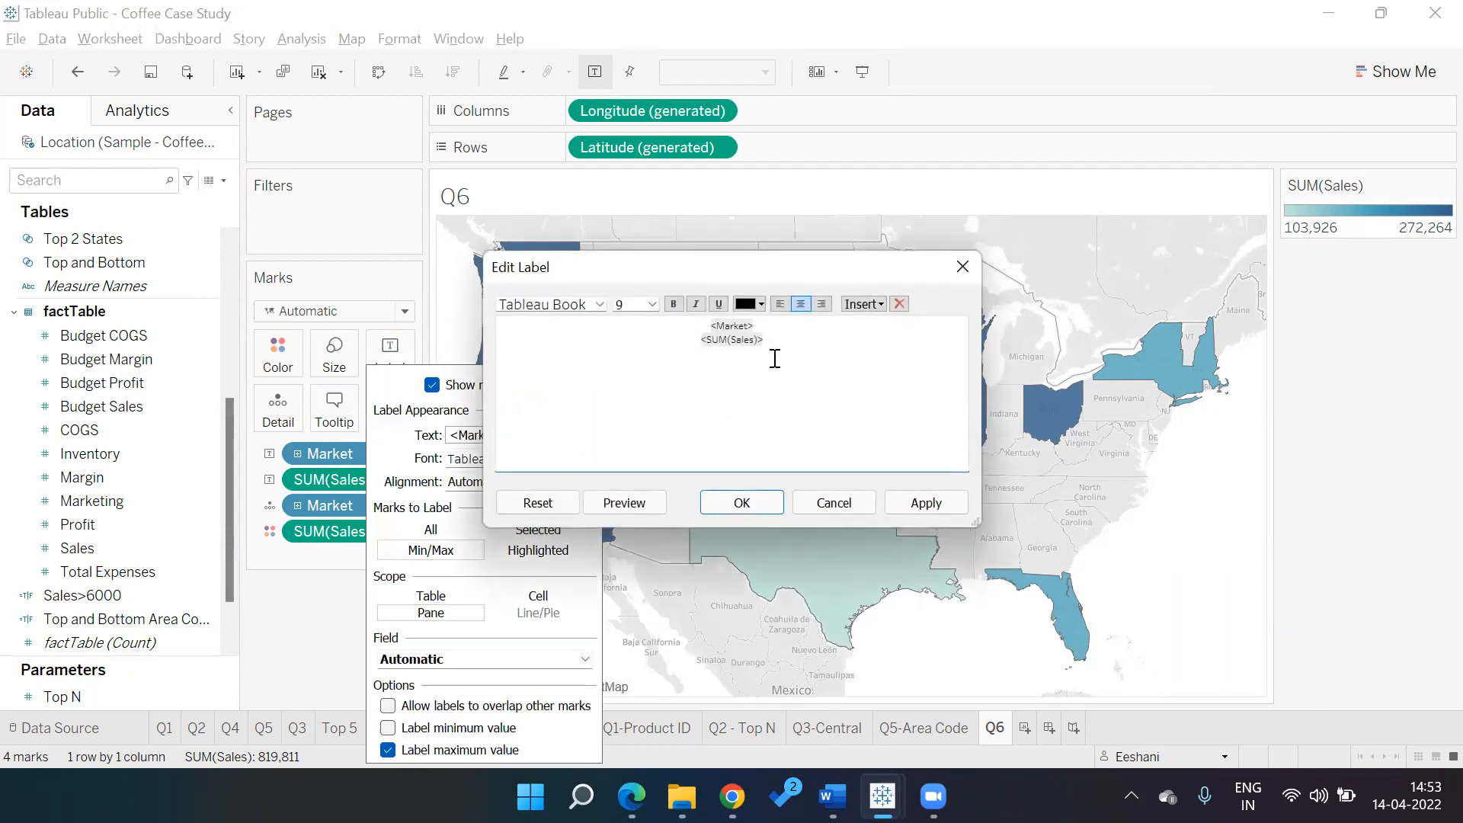
pyautogui.hotkey('ctrl', 'a')
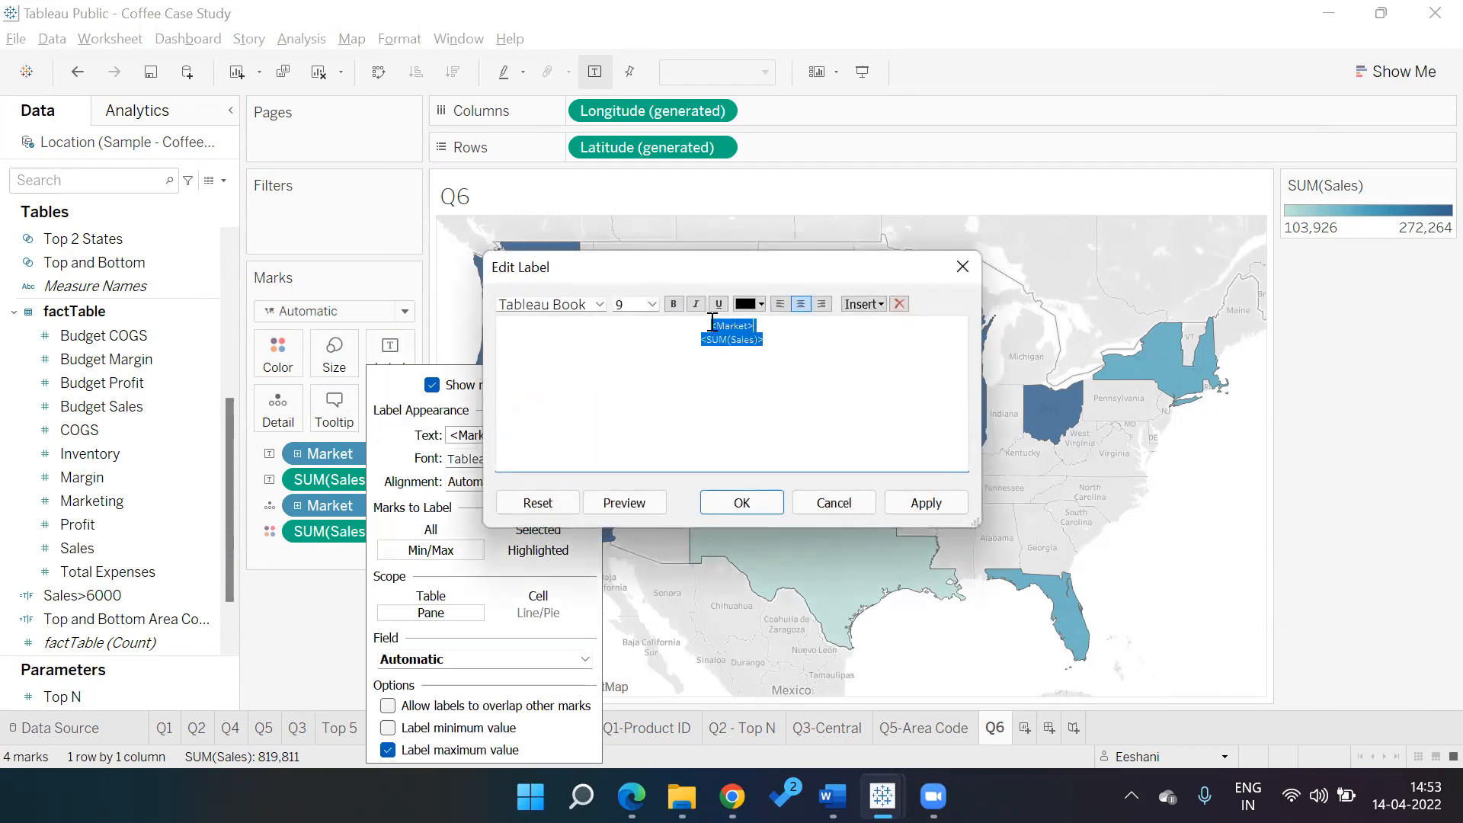
pyautogui.click(760, 303)
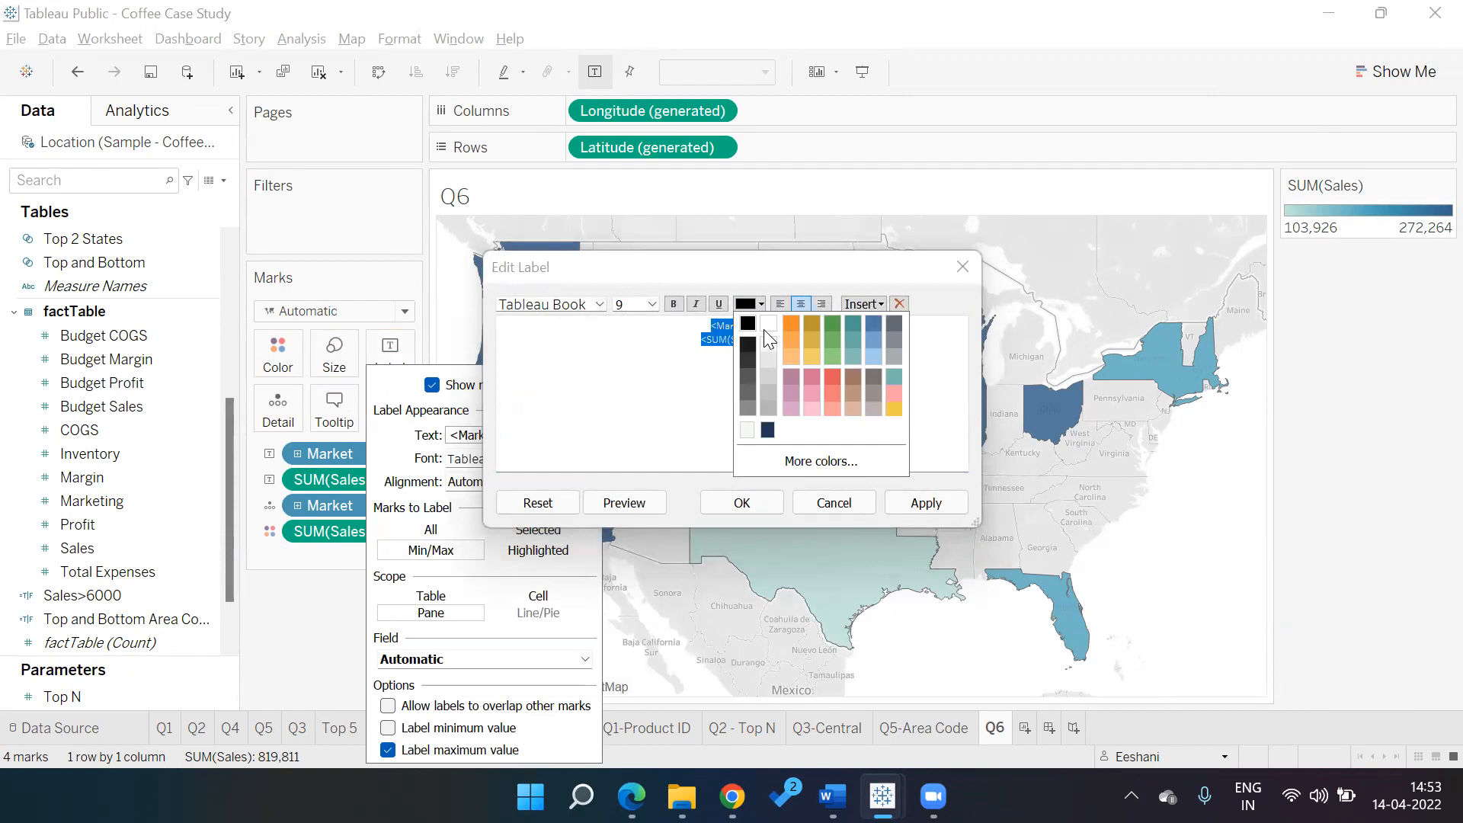
pyautogui.click(768, 324)
pyautogui.click(921, 503)
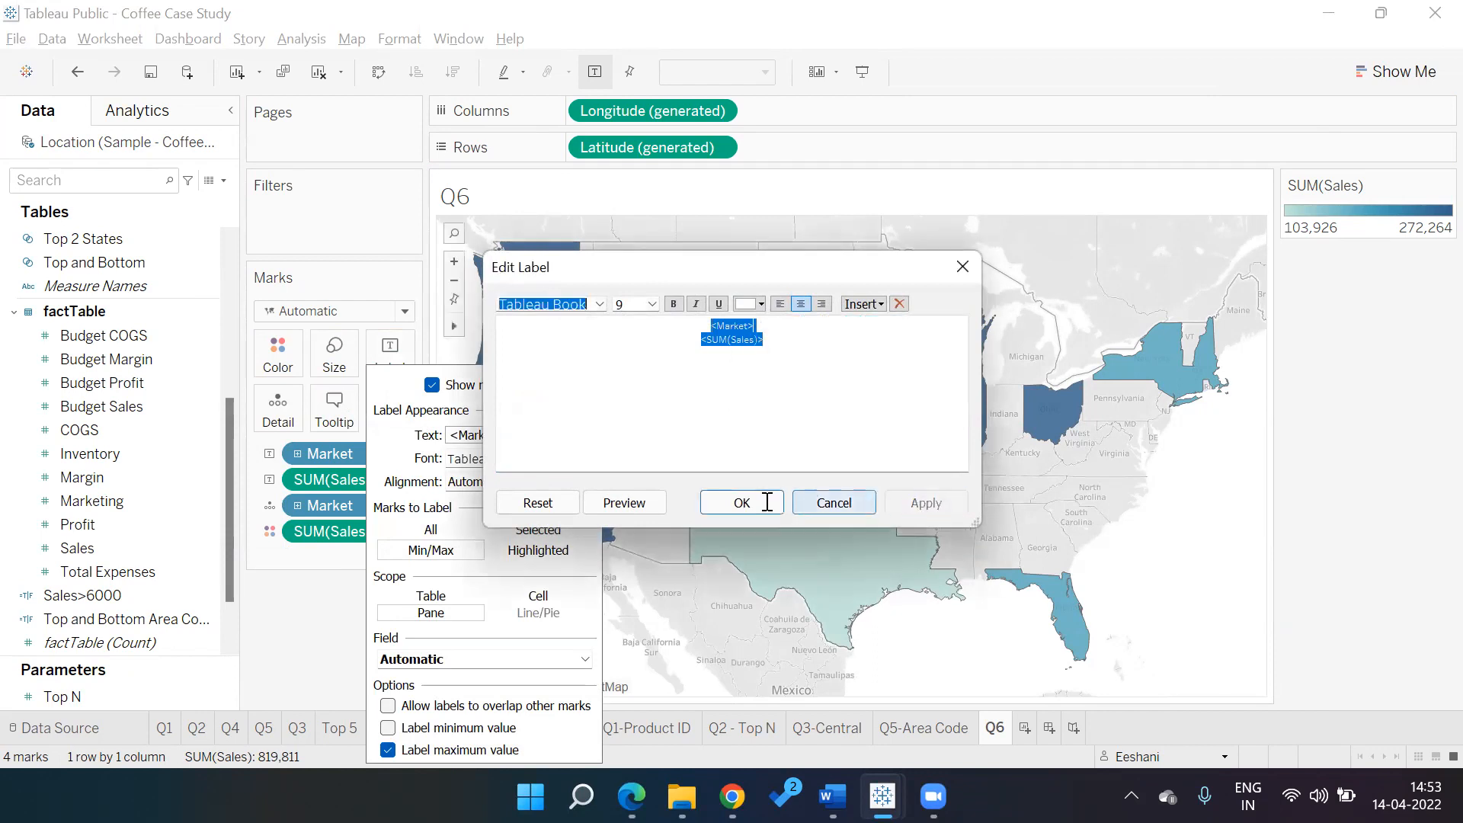
pyautogui.click(744, 502)
pyautogui.click(936, 526)
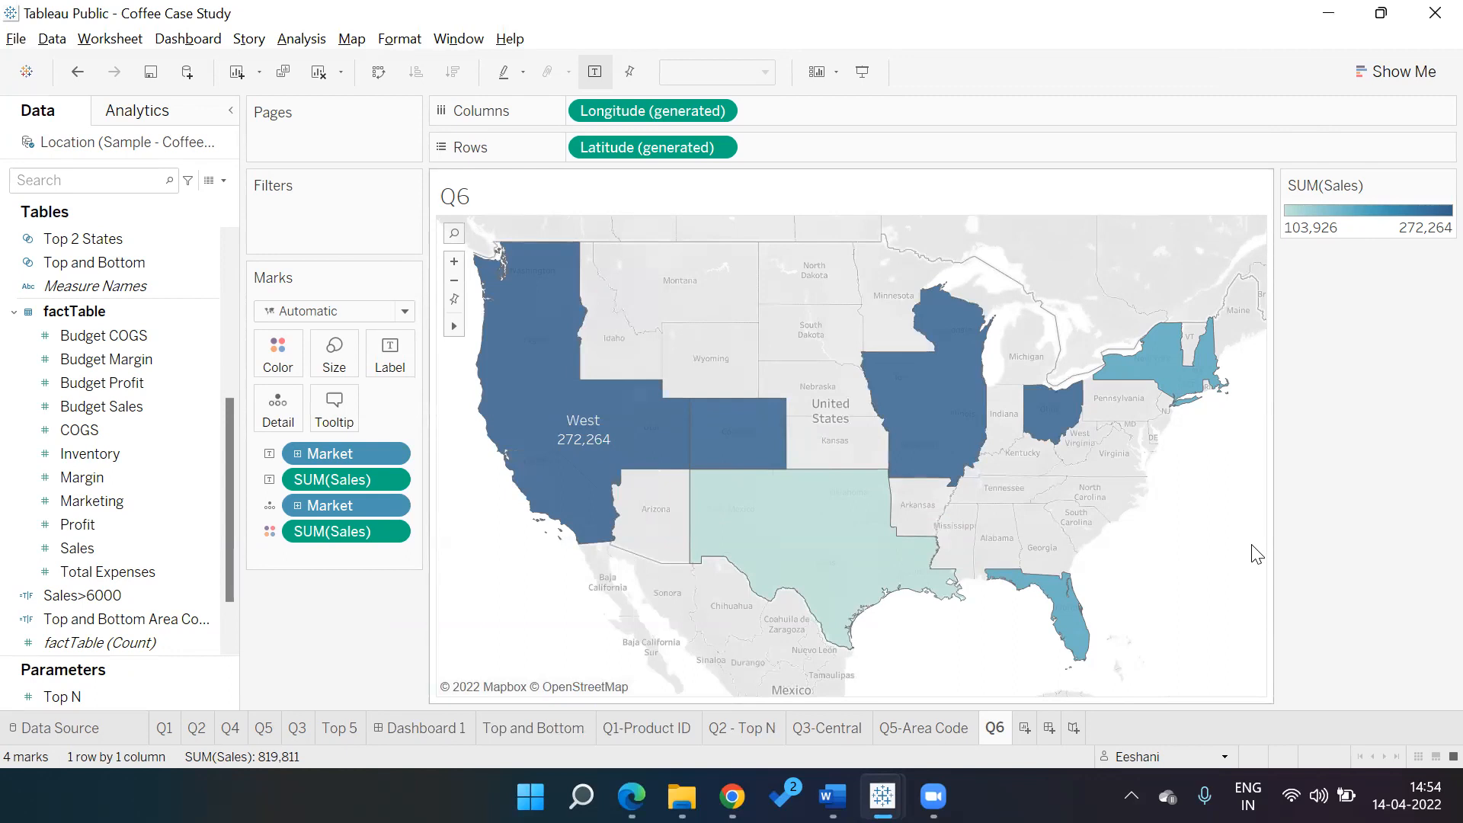
# Save the workbook to Tableau Public and review the case-study questions PDF
pyautogui.hotkey('ctrl', 's')
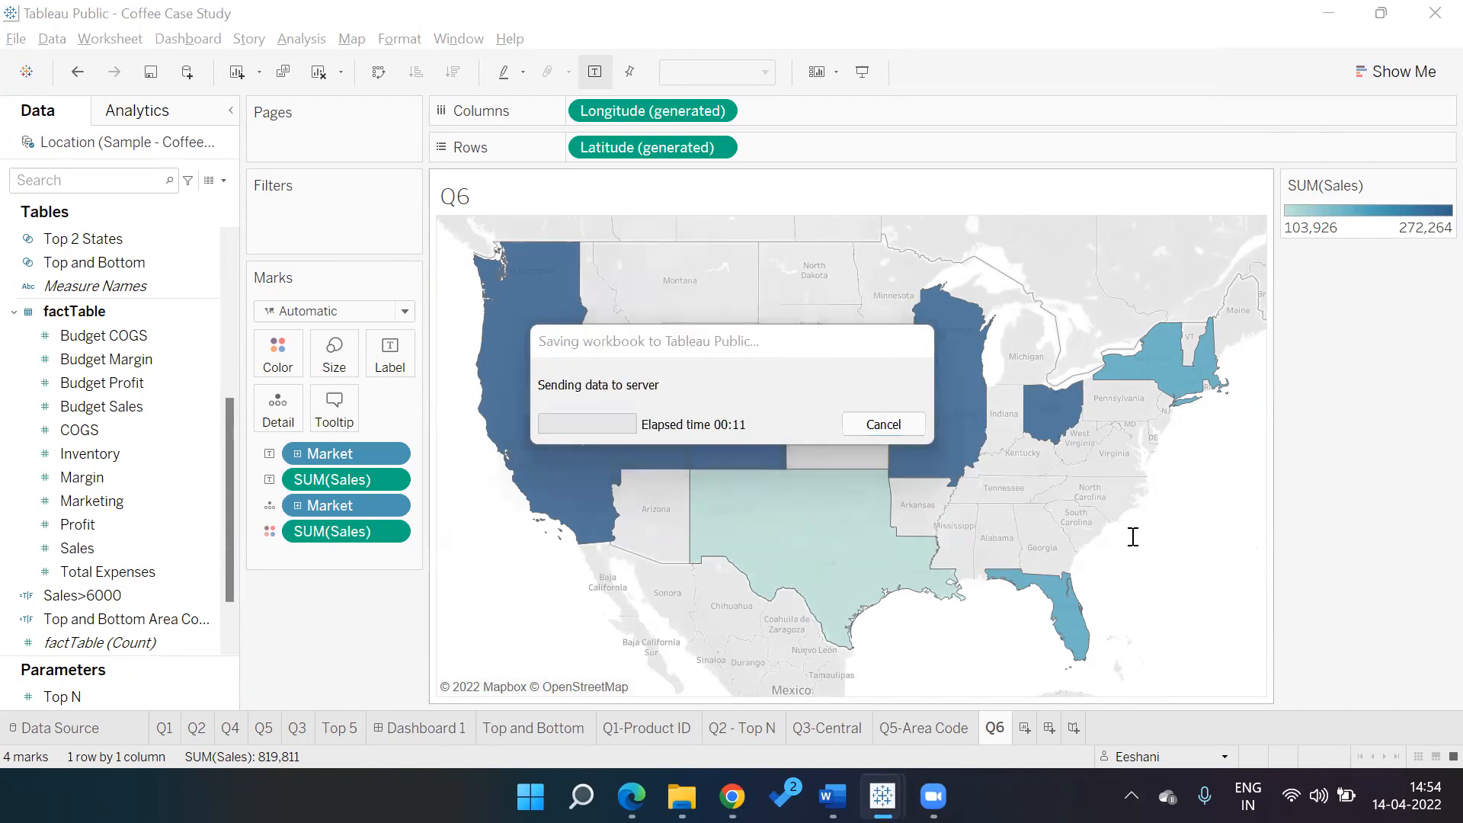
pyautogui.hotkey('alt', 'Tab')
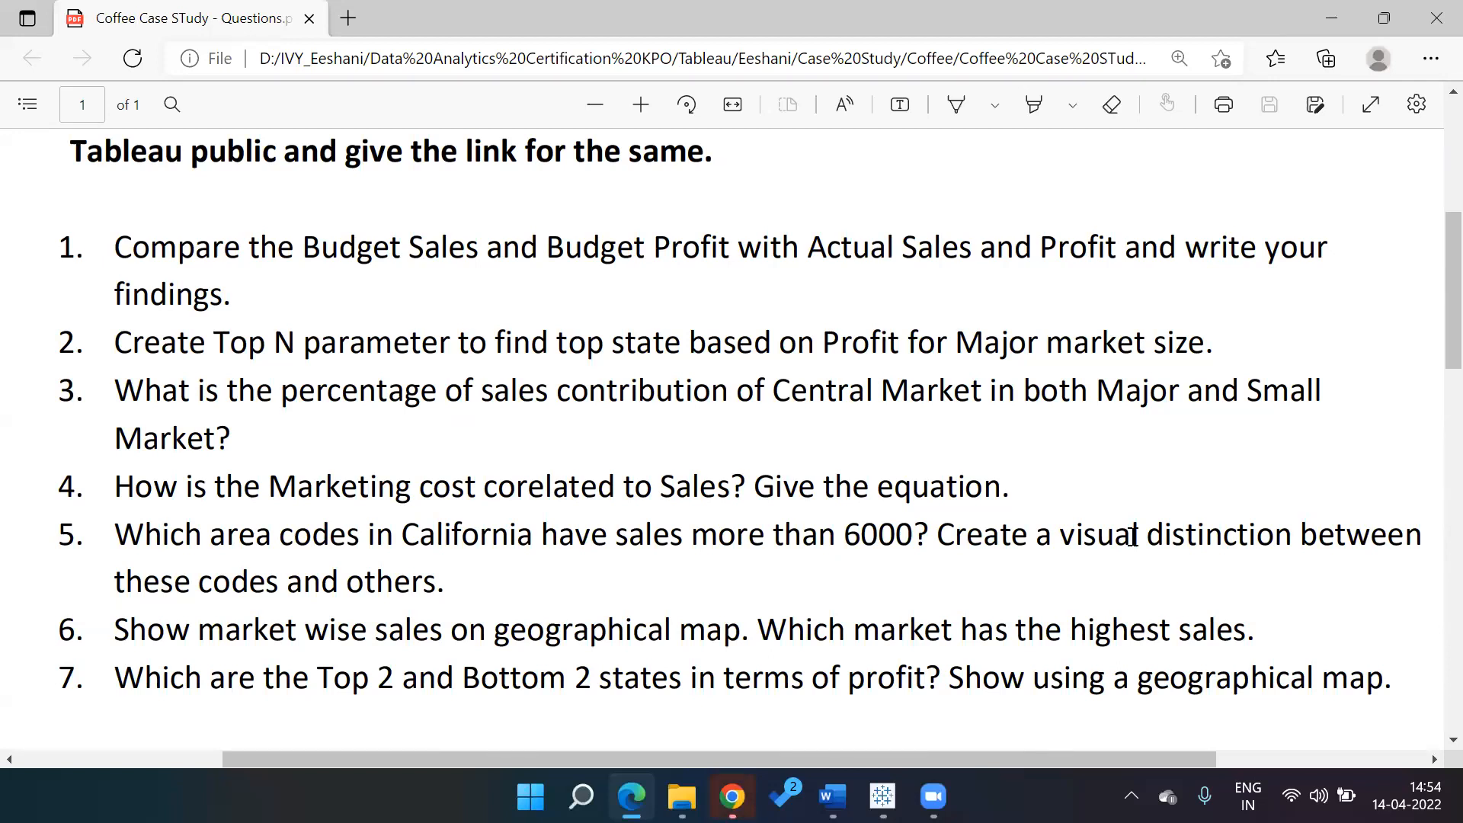
pyautogui.hotkey('alt', 'Tab')
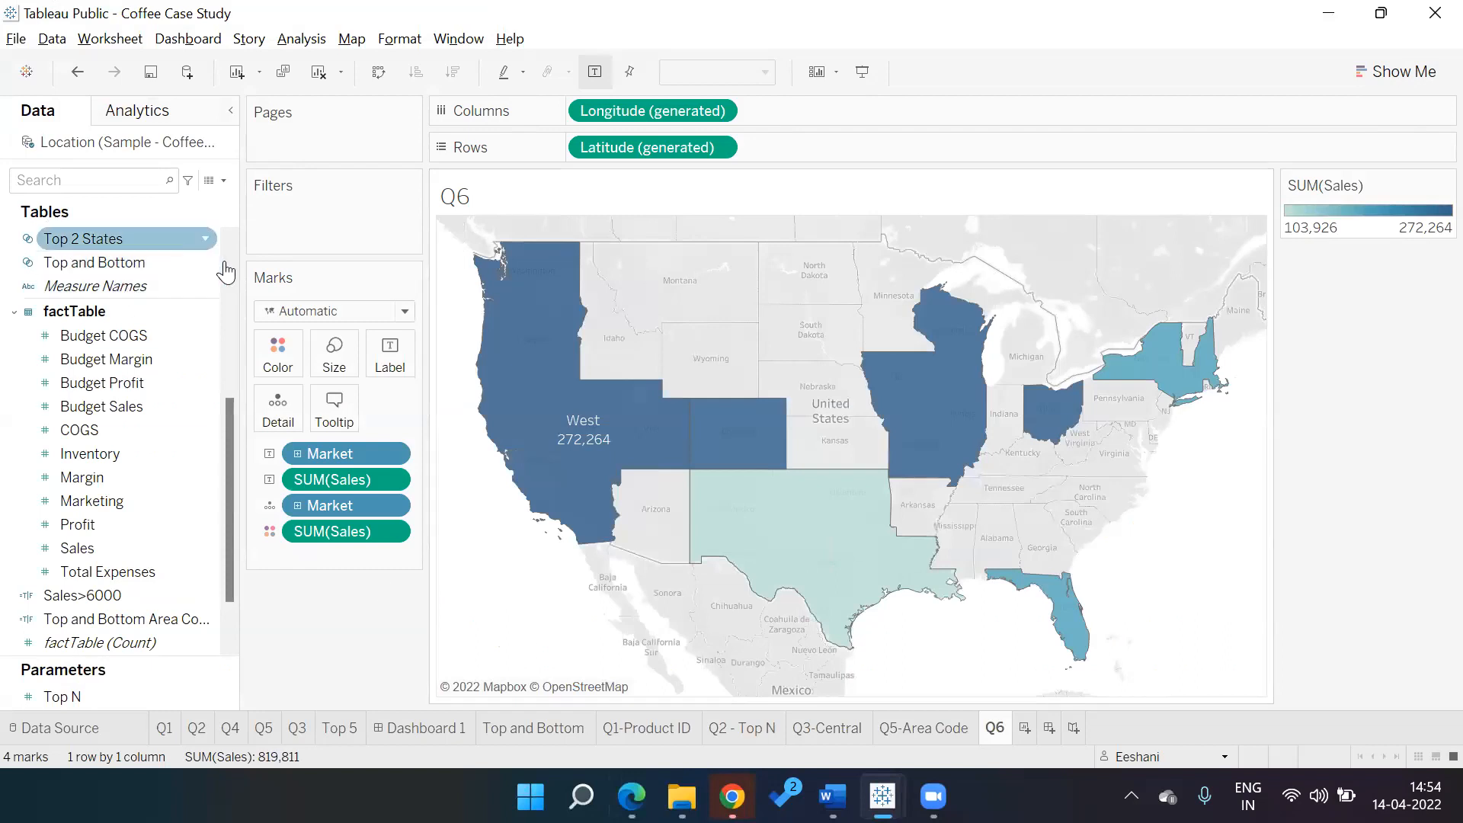
# Inspect the Top 2 States and Top and Bottom sets, then view the Top and Bottom sheet
pyautogui.moveTo(231, 417); pyautogui.dragTo(228, 367)
pyautogui.click(125, 358)
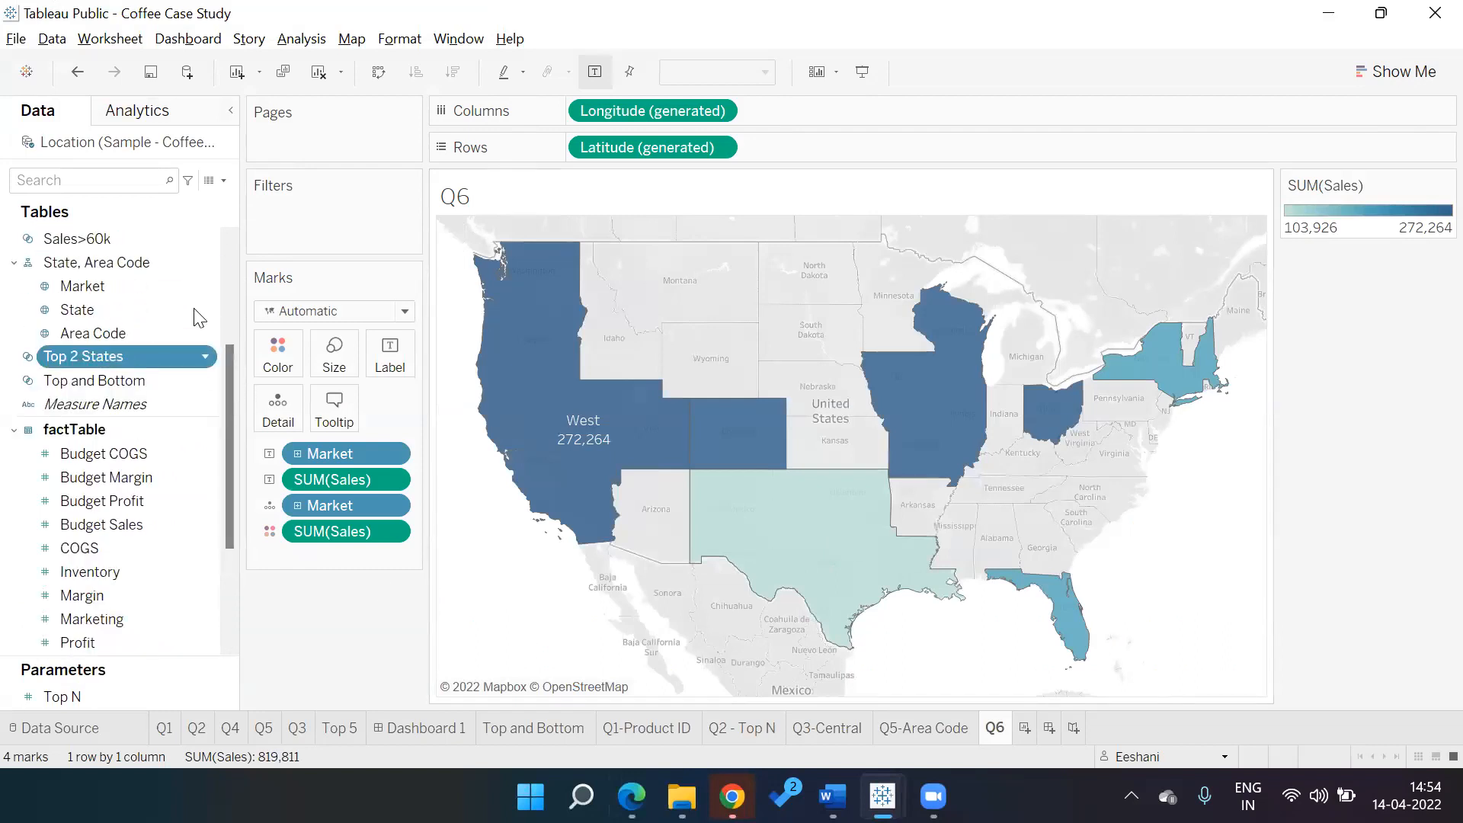
pyautogui.moveTo(229, 358); pyautogui.dragTo(220, 251)
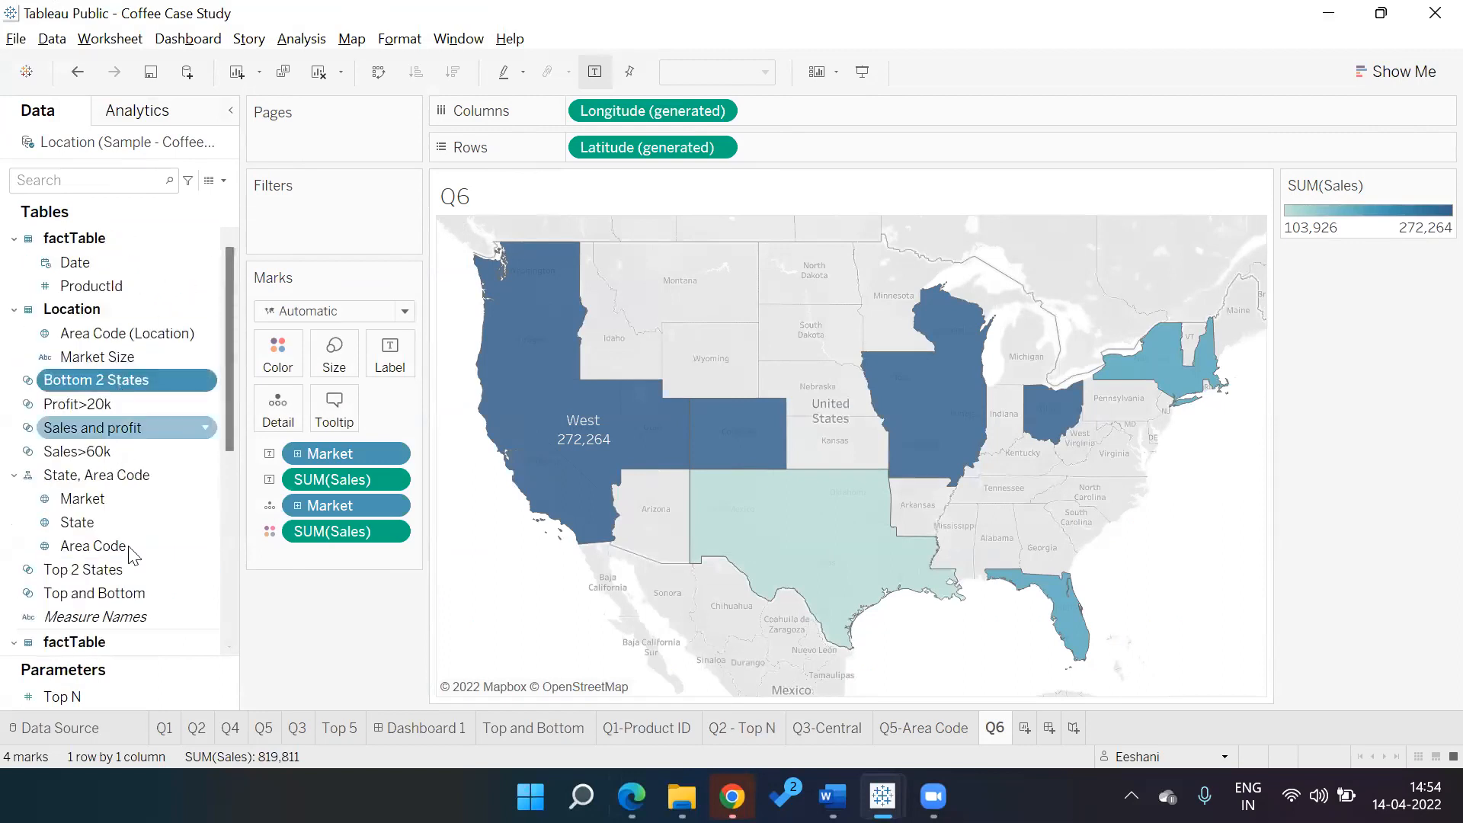
pyautogui.click(131, 593)
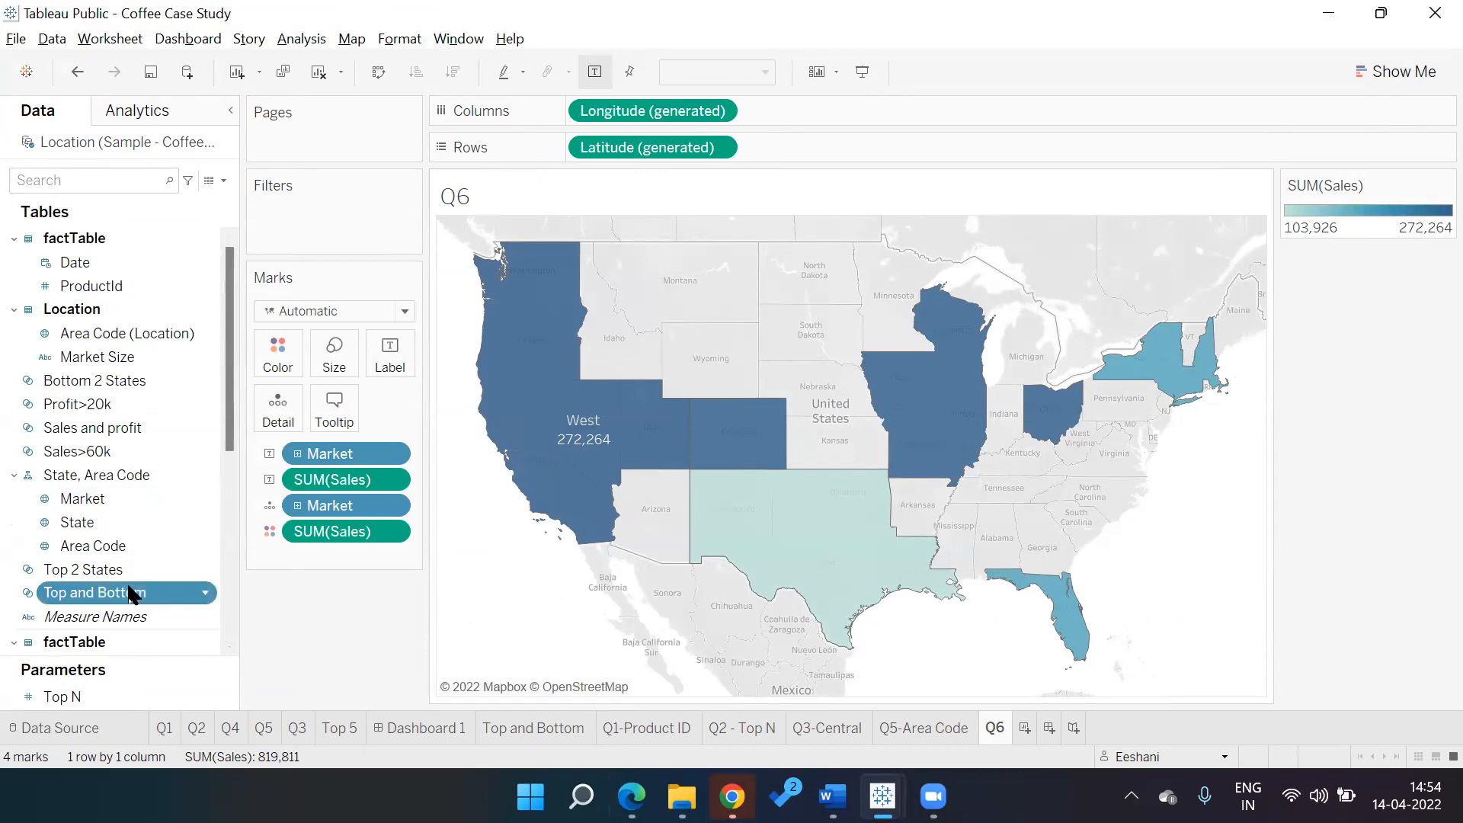
pyautogui.click(544, 733)
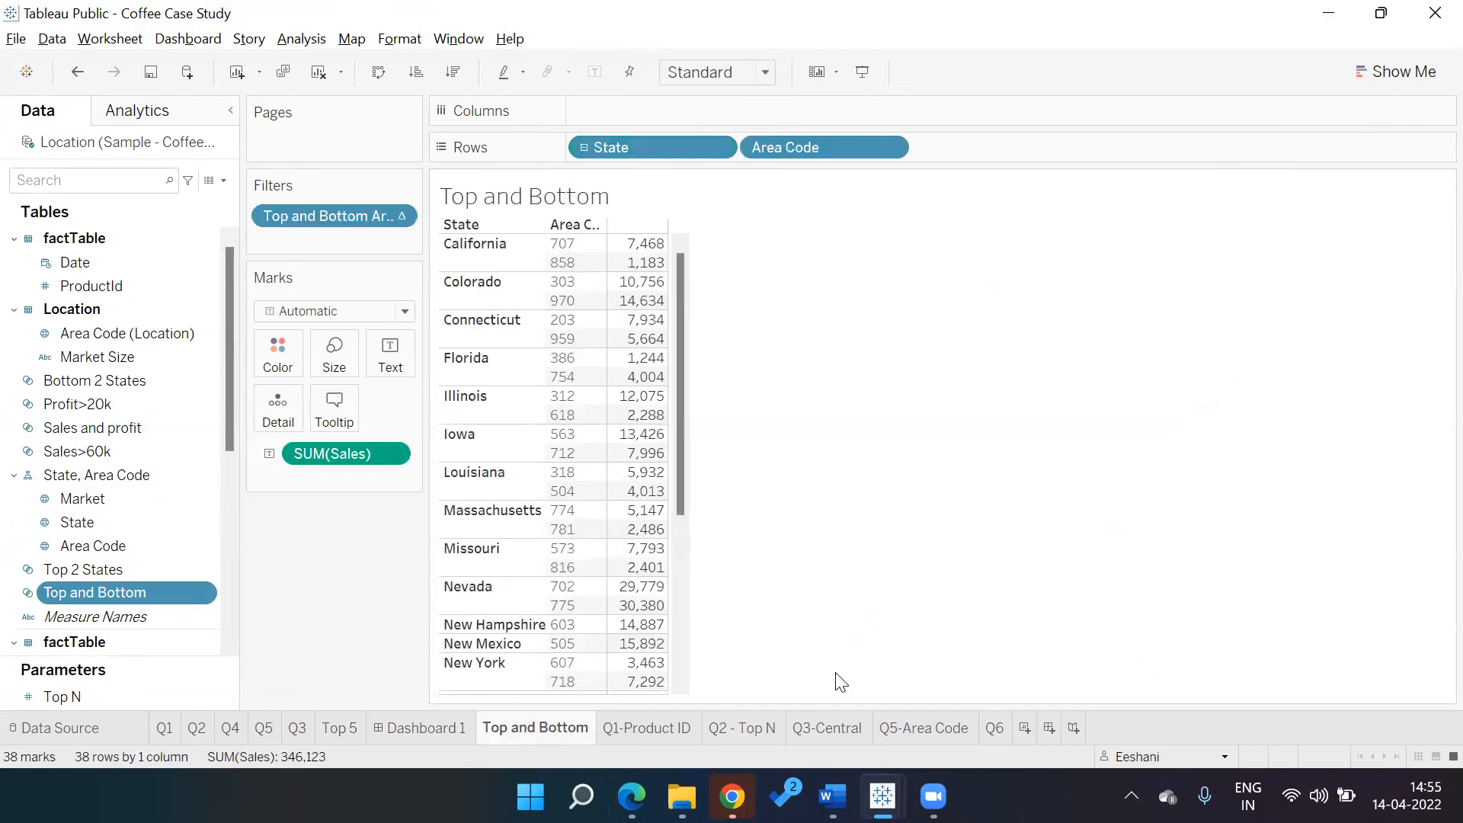
# Create a new worksheet named Q7
pyautogui.click(1025, 728)
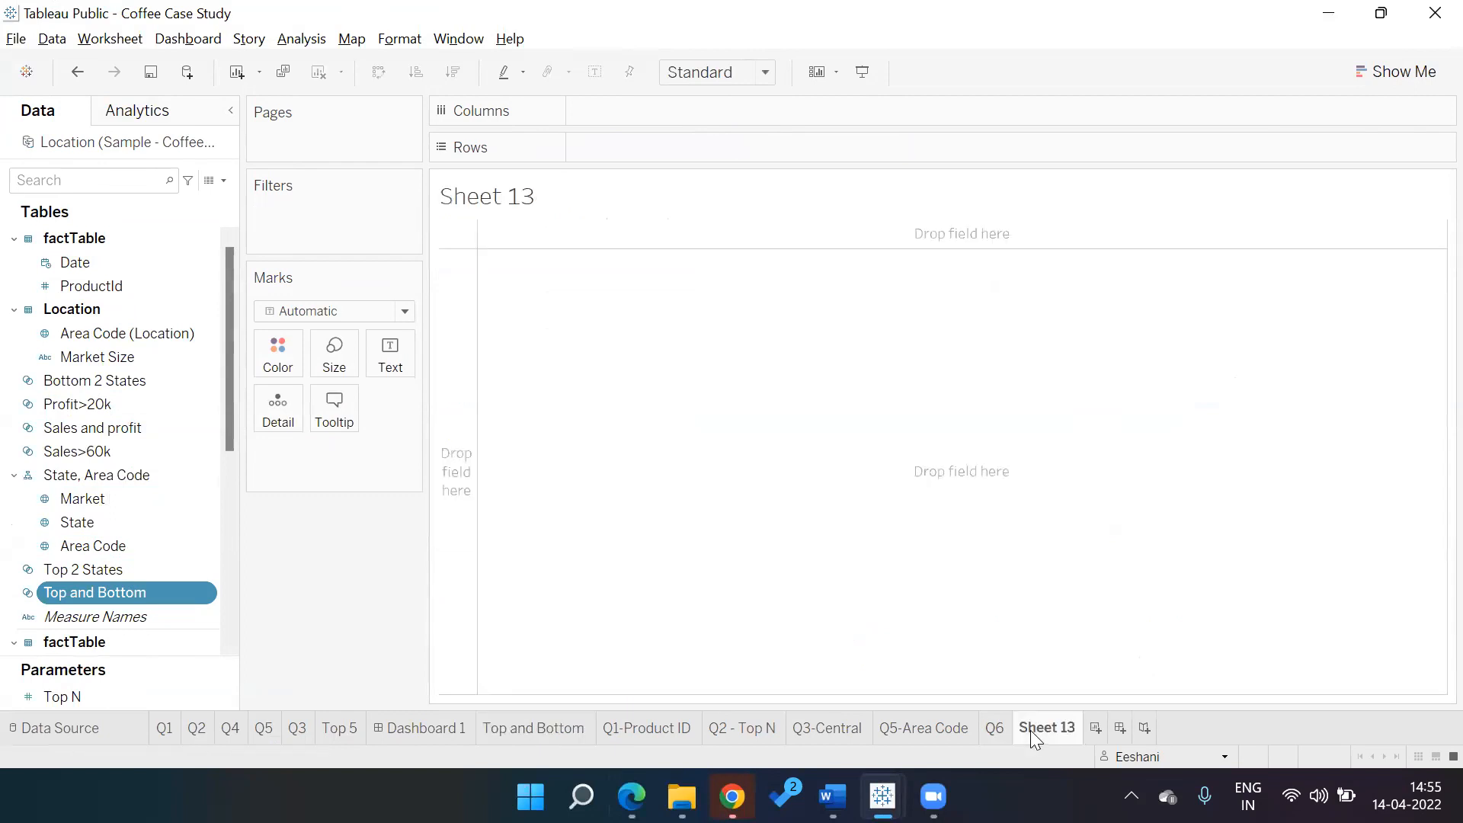
pyautogui.write('Q7')
pyautogui.press('Return')
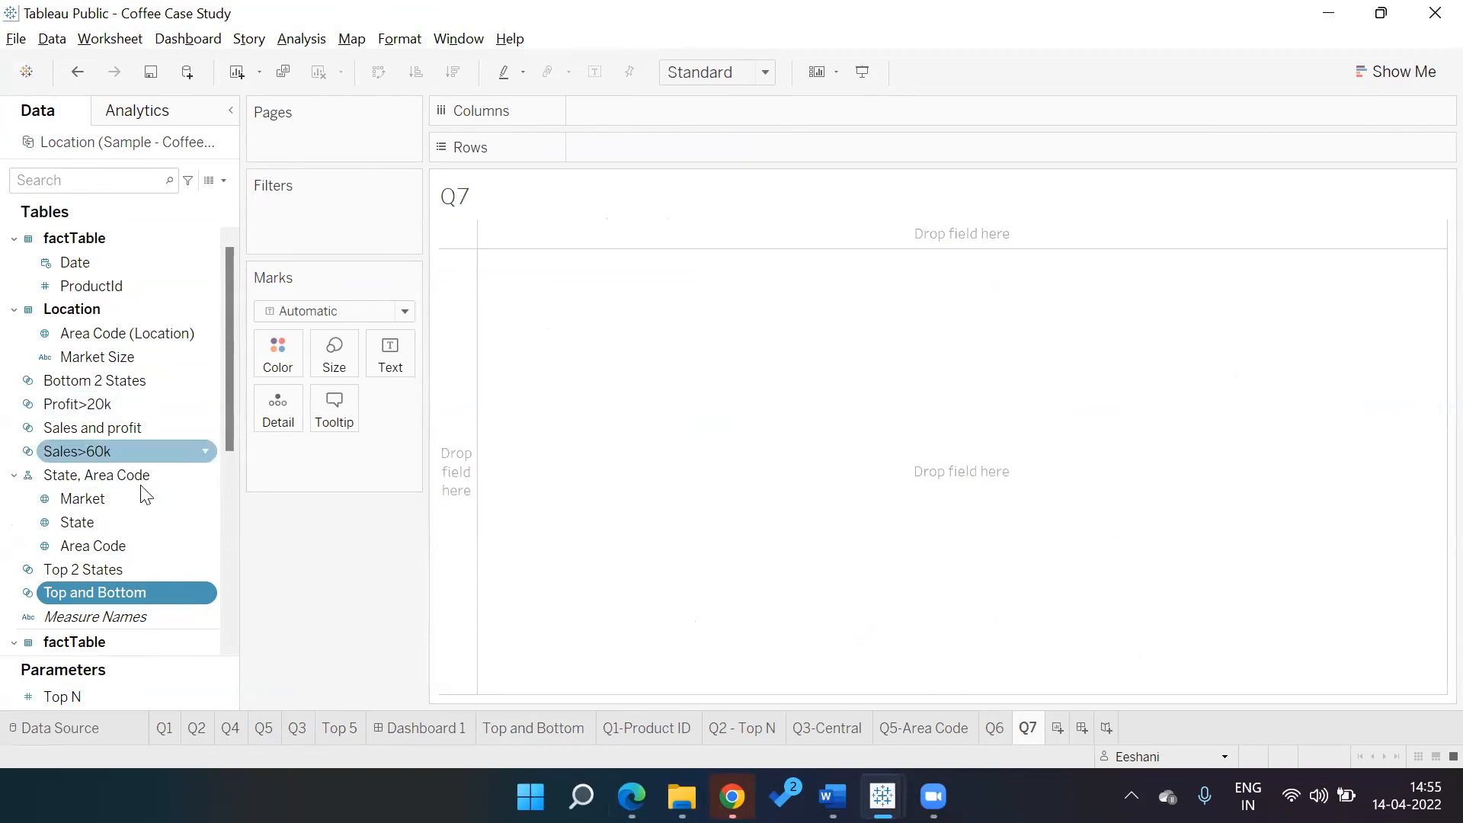
# Map State with SUM(Sales), filtered to the Top and Bottom set
pyautogui.doubleClick(131, 523)
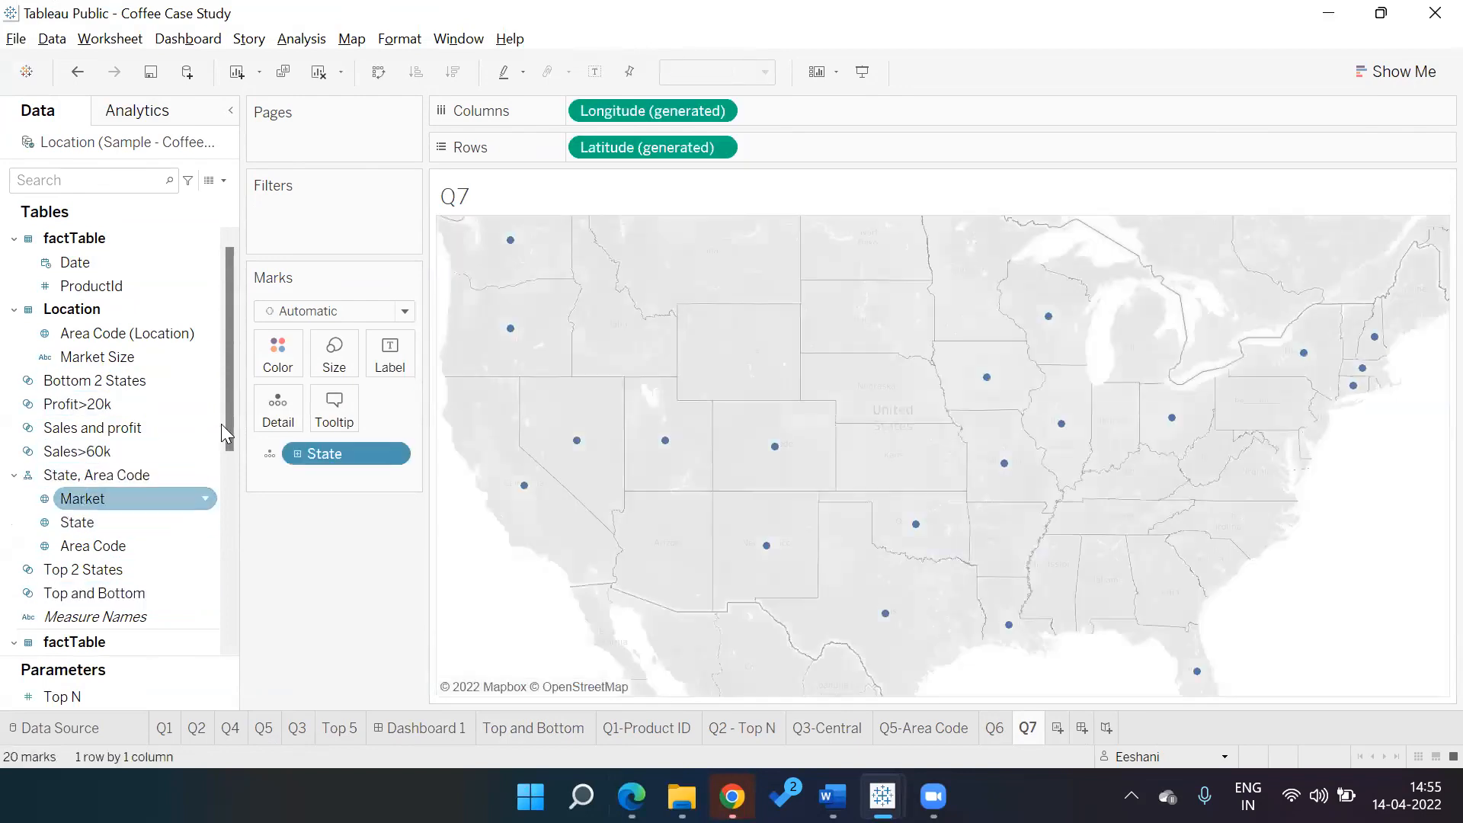
pyautogui.moveTo(231, 424); pyautogui.dragTo(228, 527)
pyautogui.scroll(-3, 209, 592)
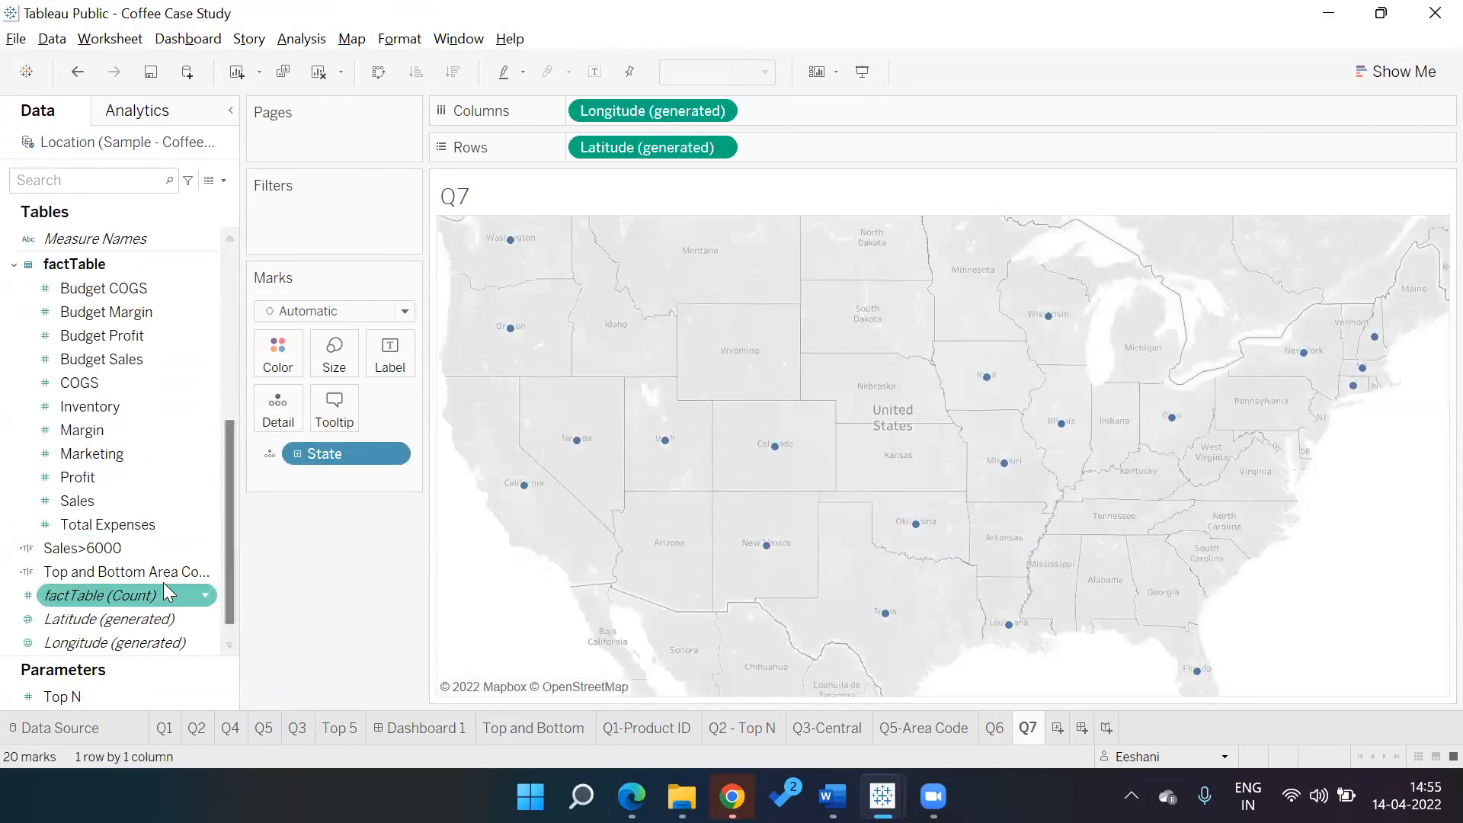
pyautogui.doubleClick(128, 508)
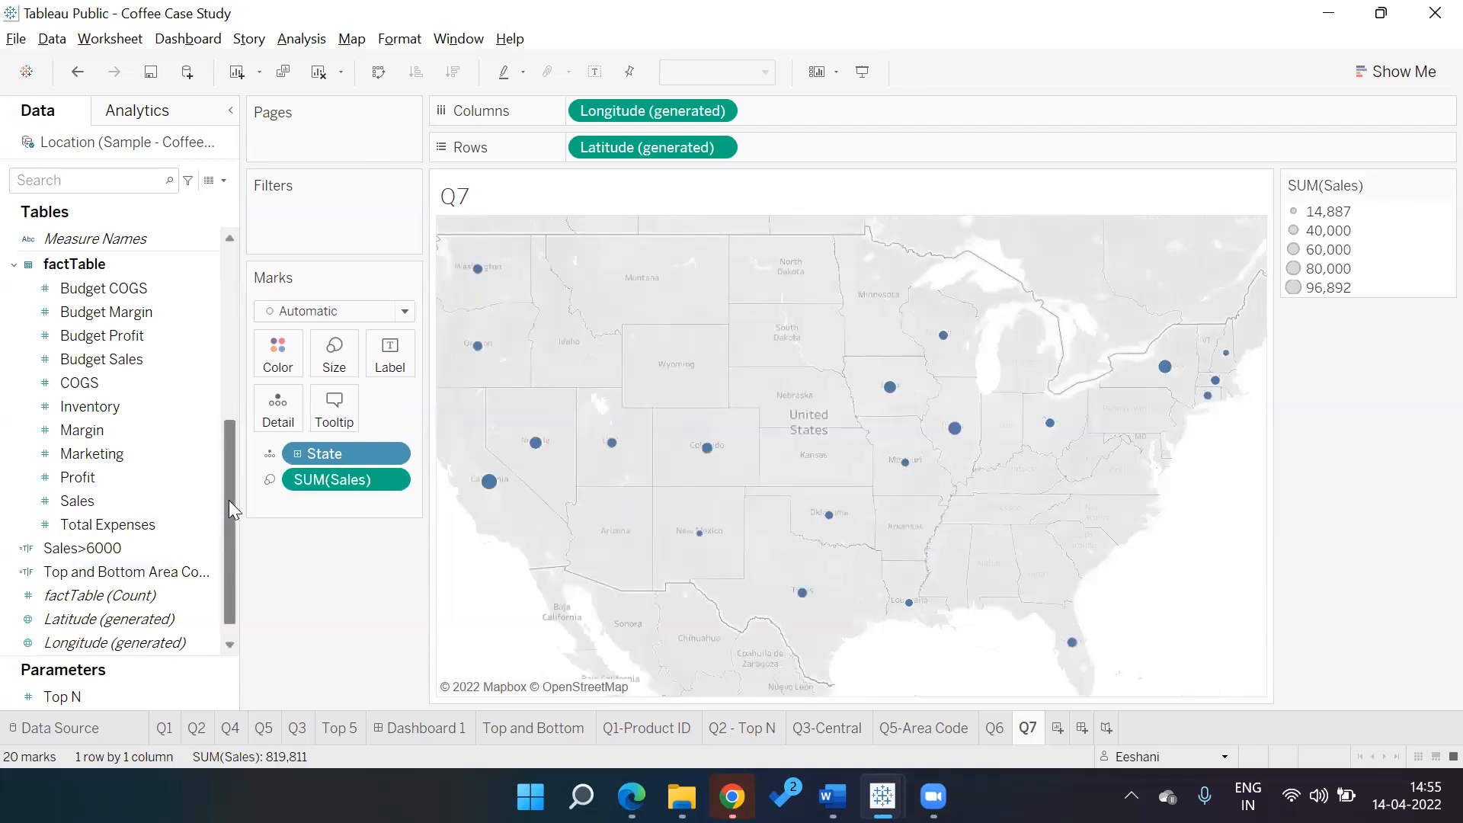
pyautogui.moveTo(230, 486); pyautogui.dragTo(228, 406)
pyautogui.moveTo(137, 428); pyautogui.dragTo(323, 217)
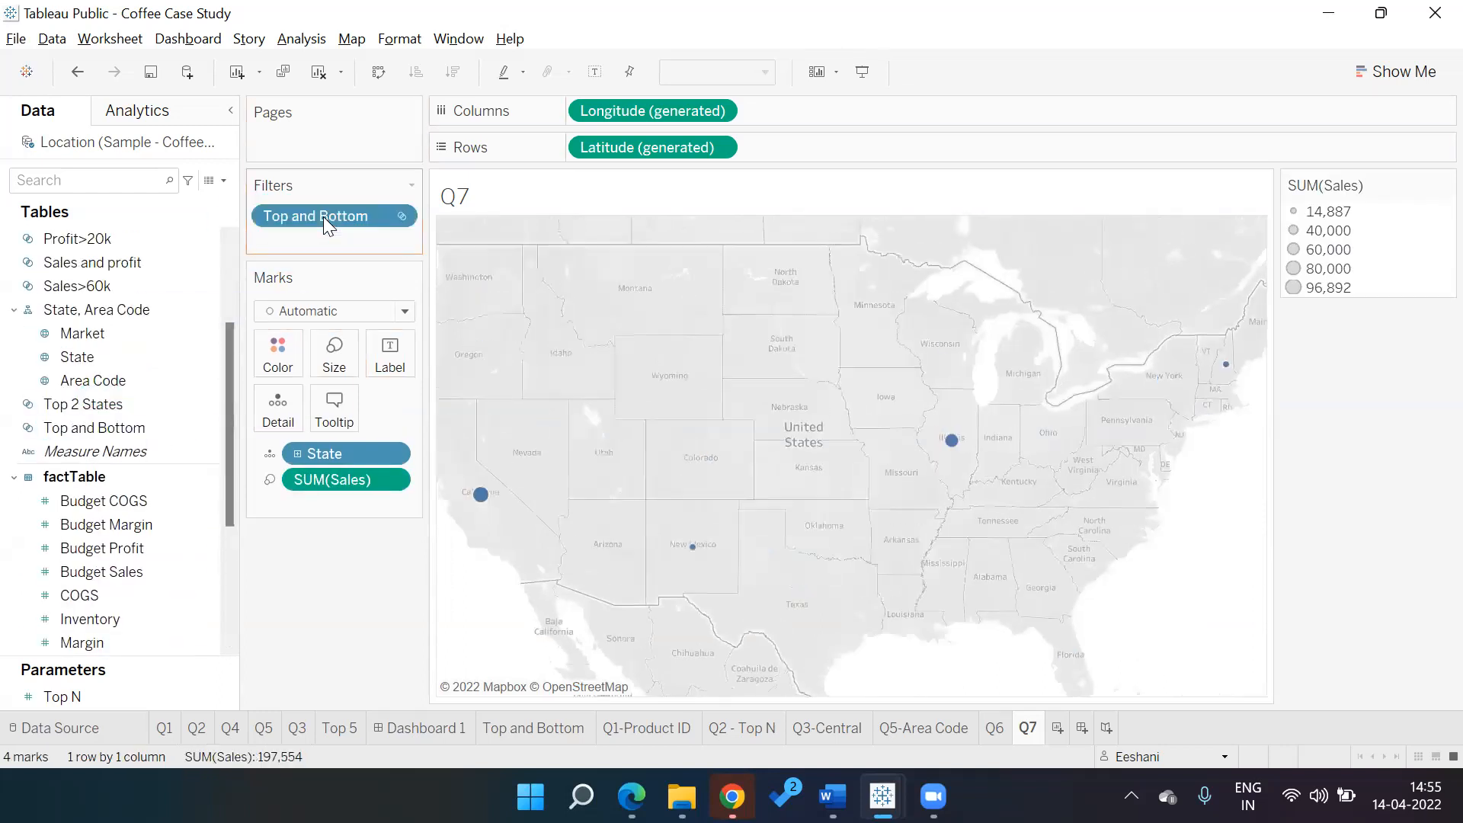
pyautogui.click(395, 216)
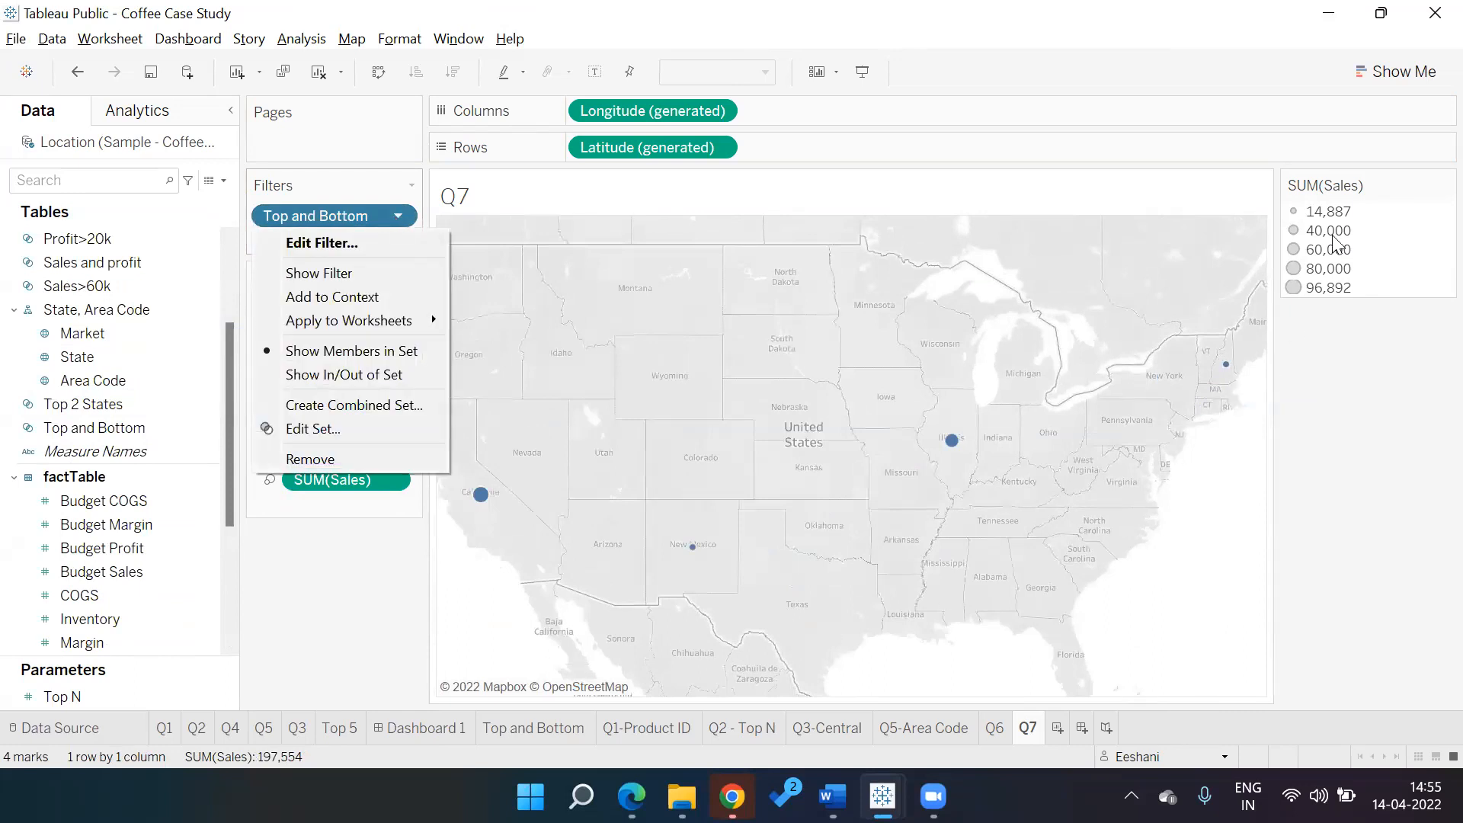
# Turn the dot map into a filled map and label each state with its name
pyautogui.click(1391, 76)
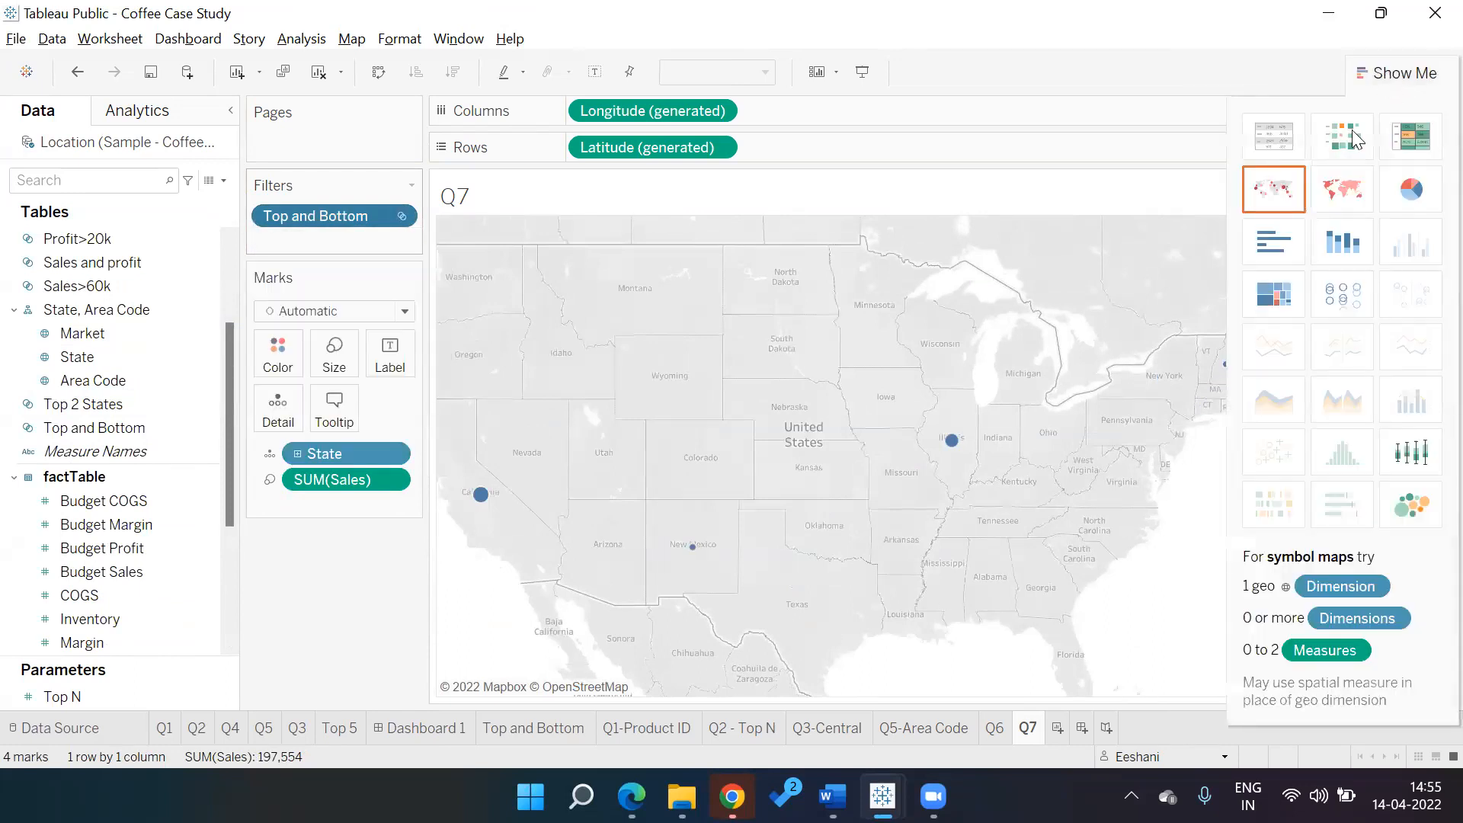
pyautogui.click(1339, 192)
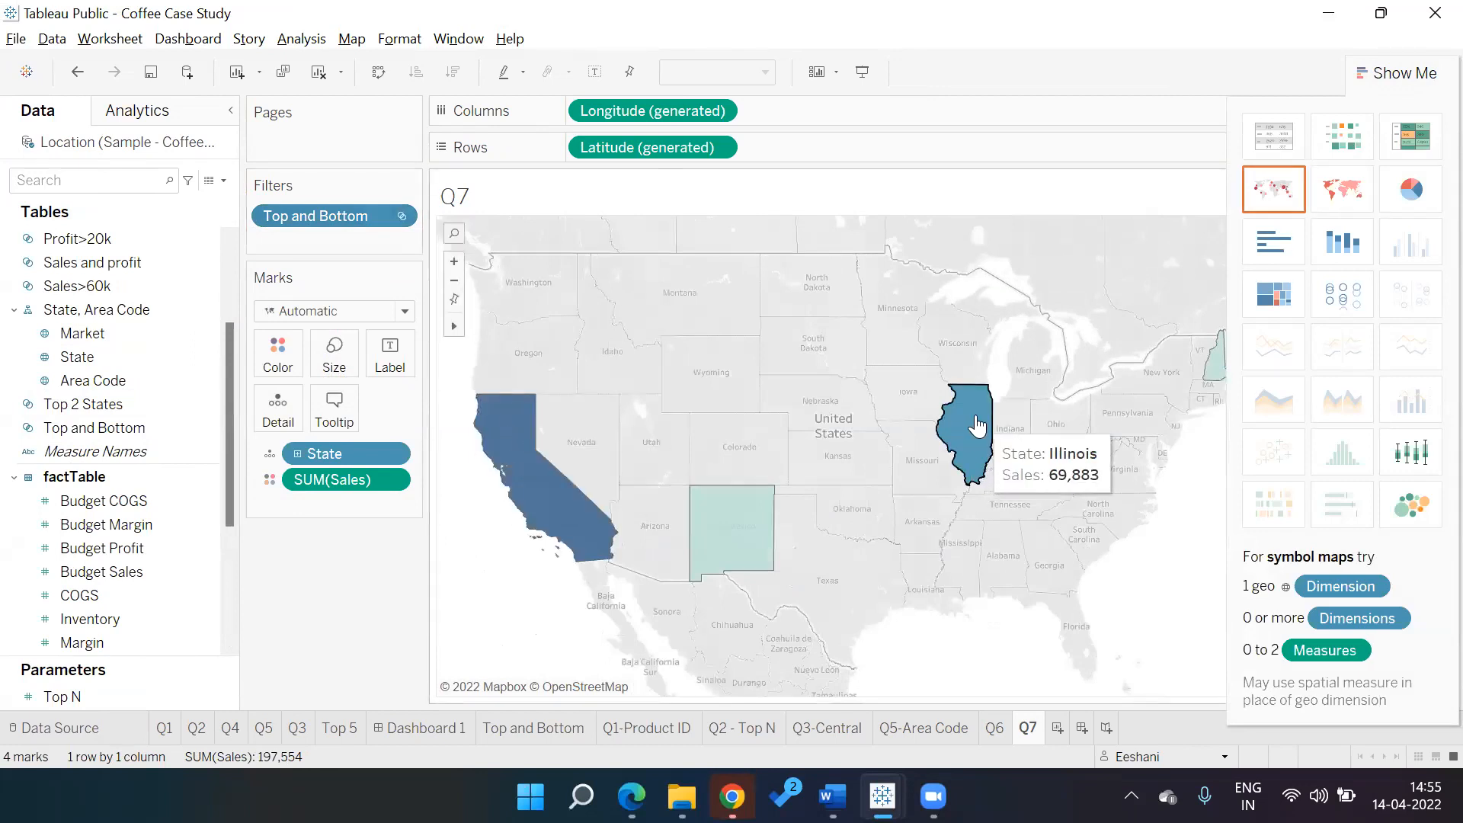
pyautogui.click(1408, 75)
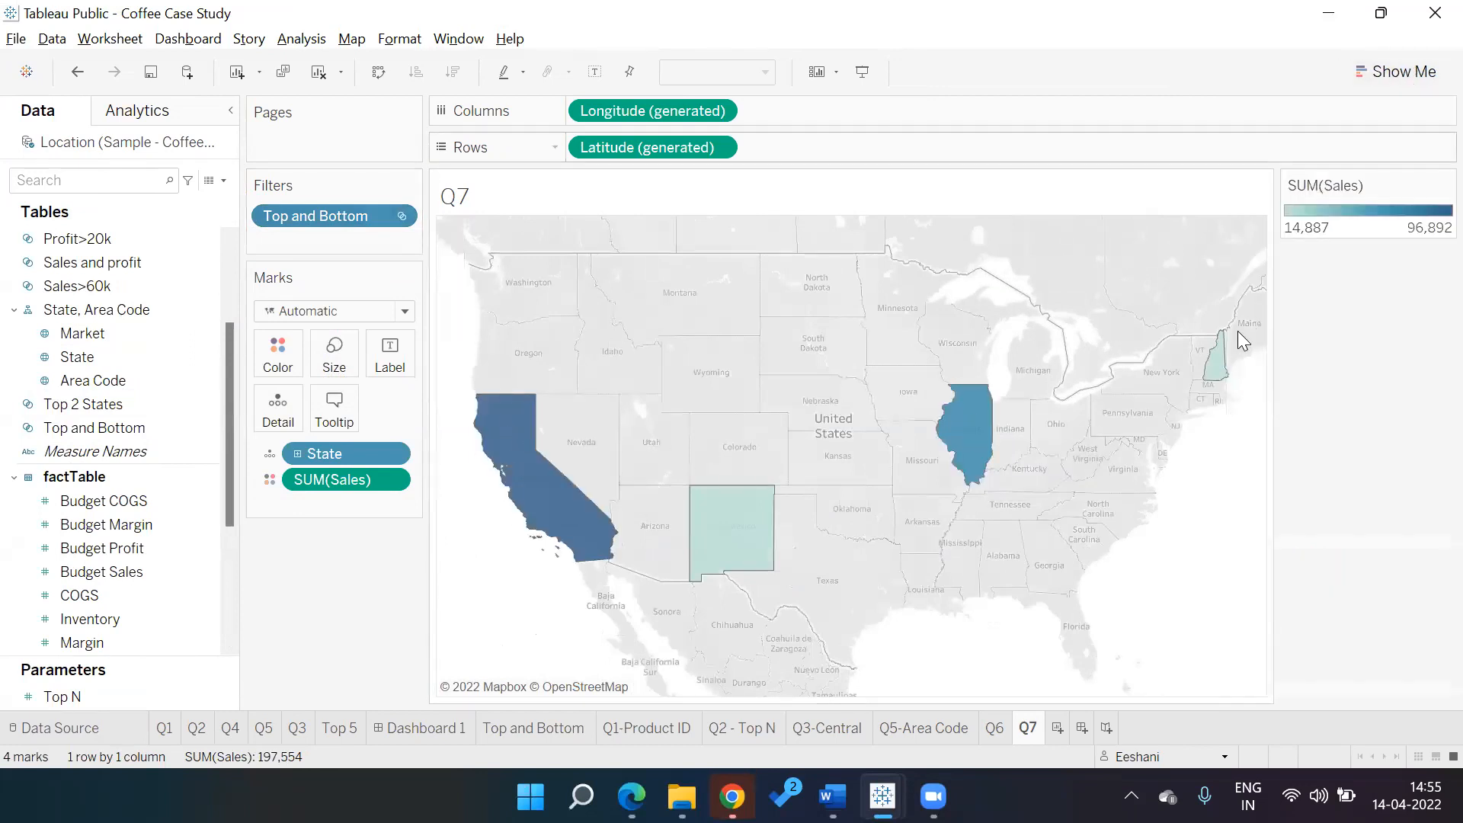
pyautogui.moveTo(755, 532)
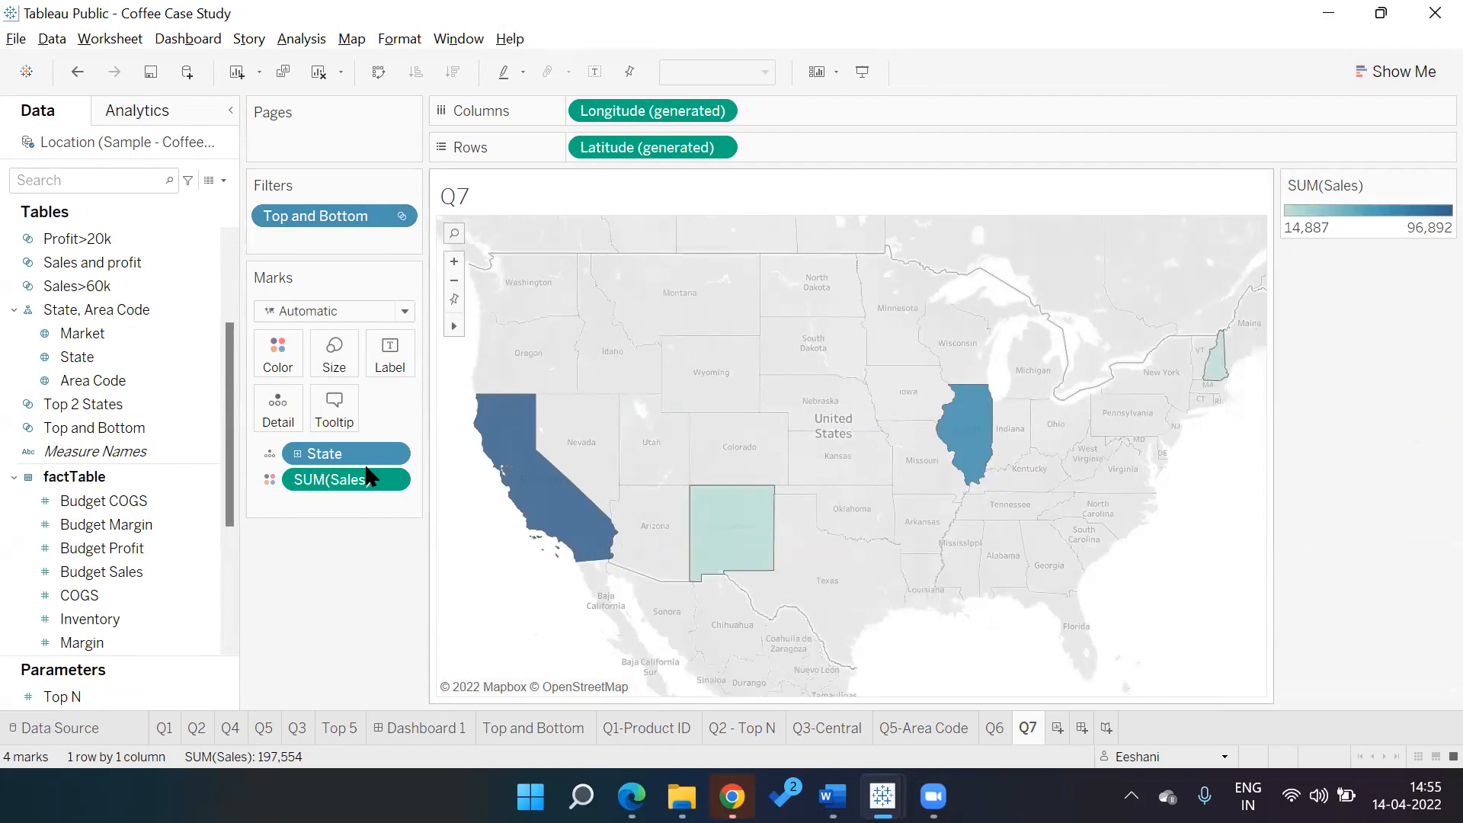
pyautogui.moveTo(362, 459); pyautogui.dragTo(400, 367)
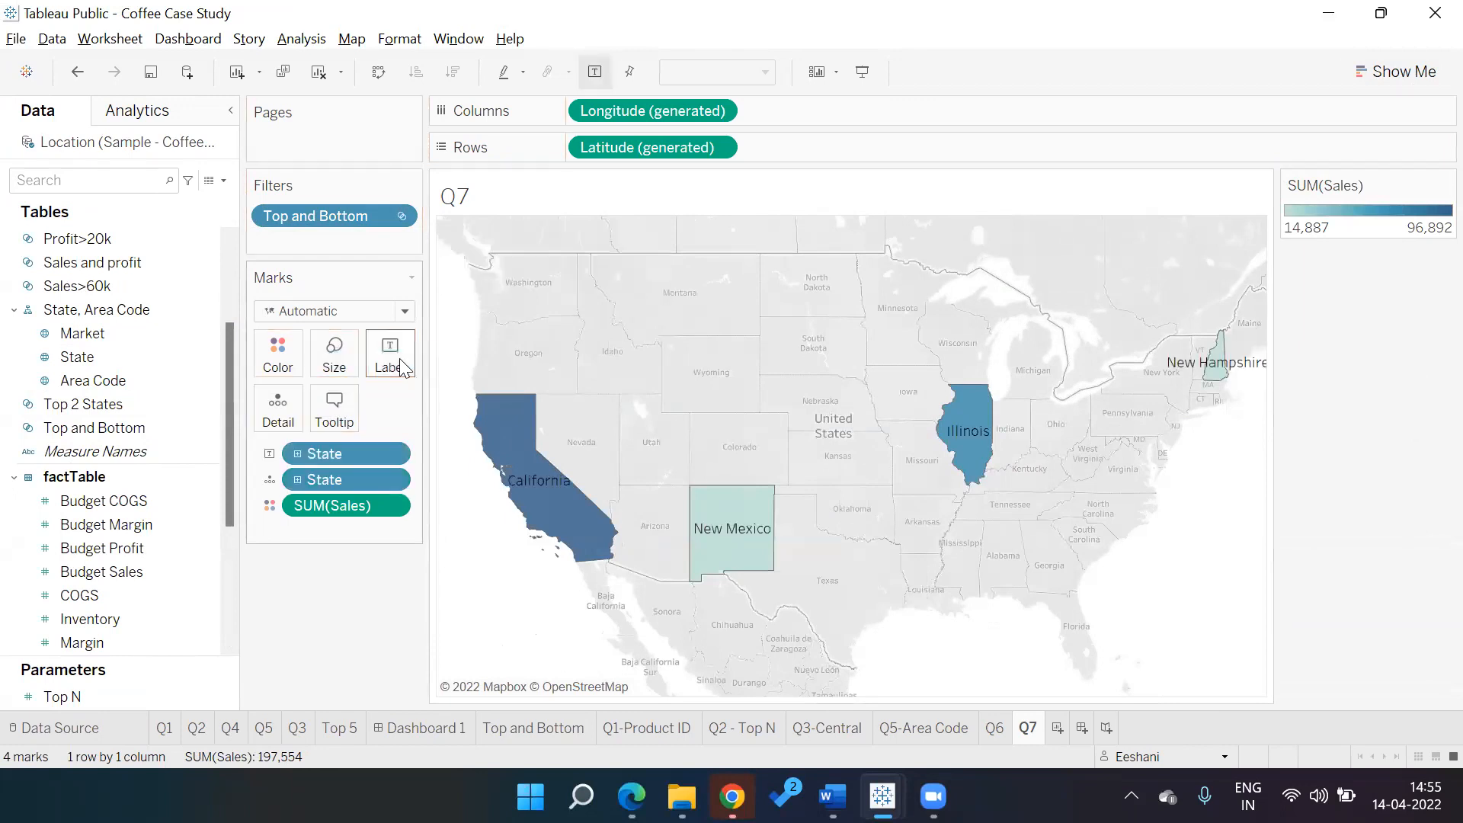
pyautogui.click(1446, 186)
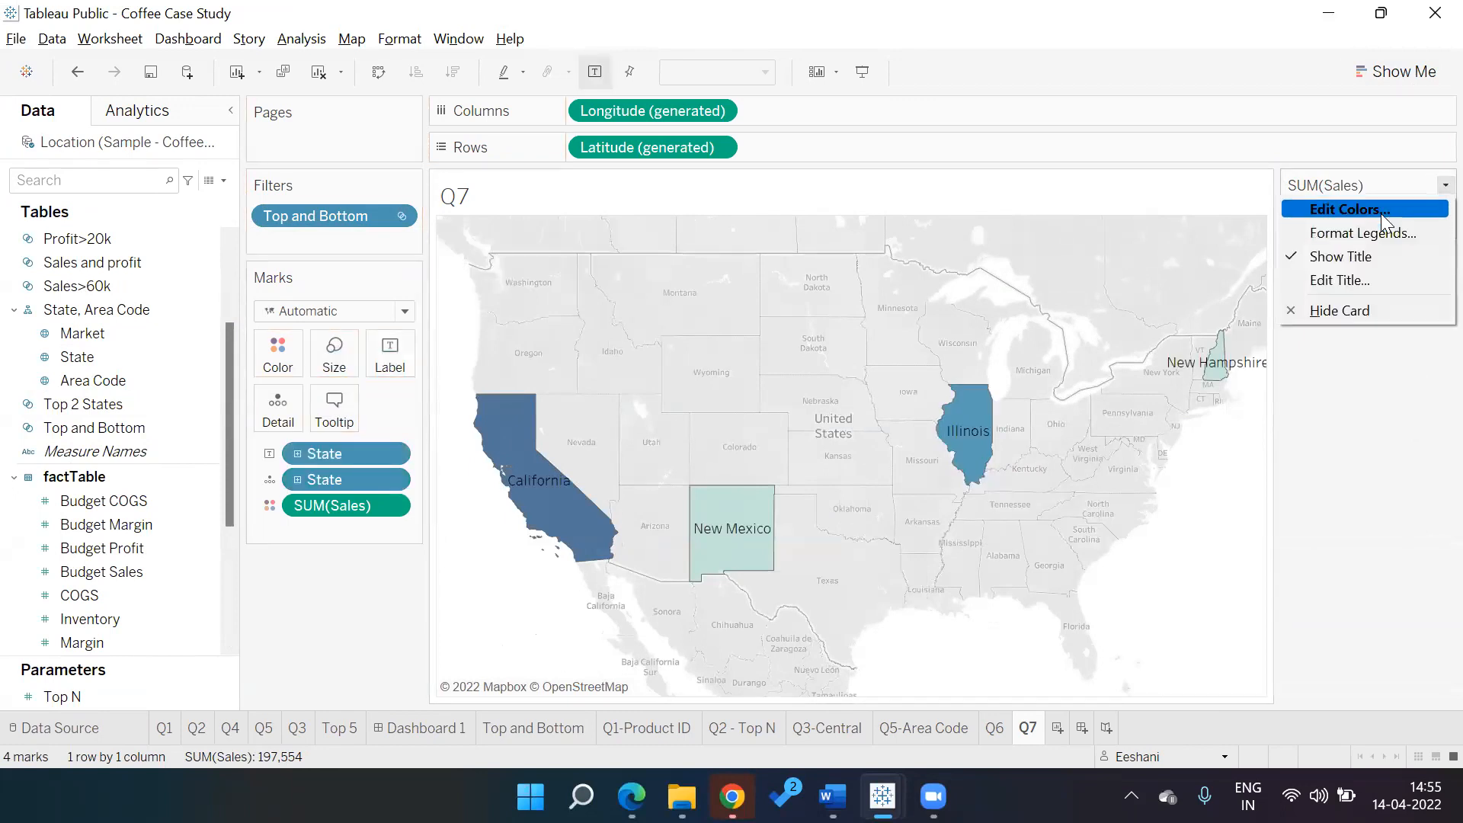
# Recolour the Q7 sales map with the Red-Blue Diverging palette
pyautogui.click(1381, 213)
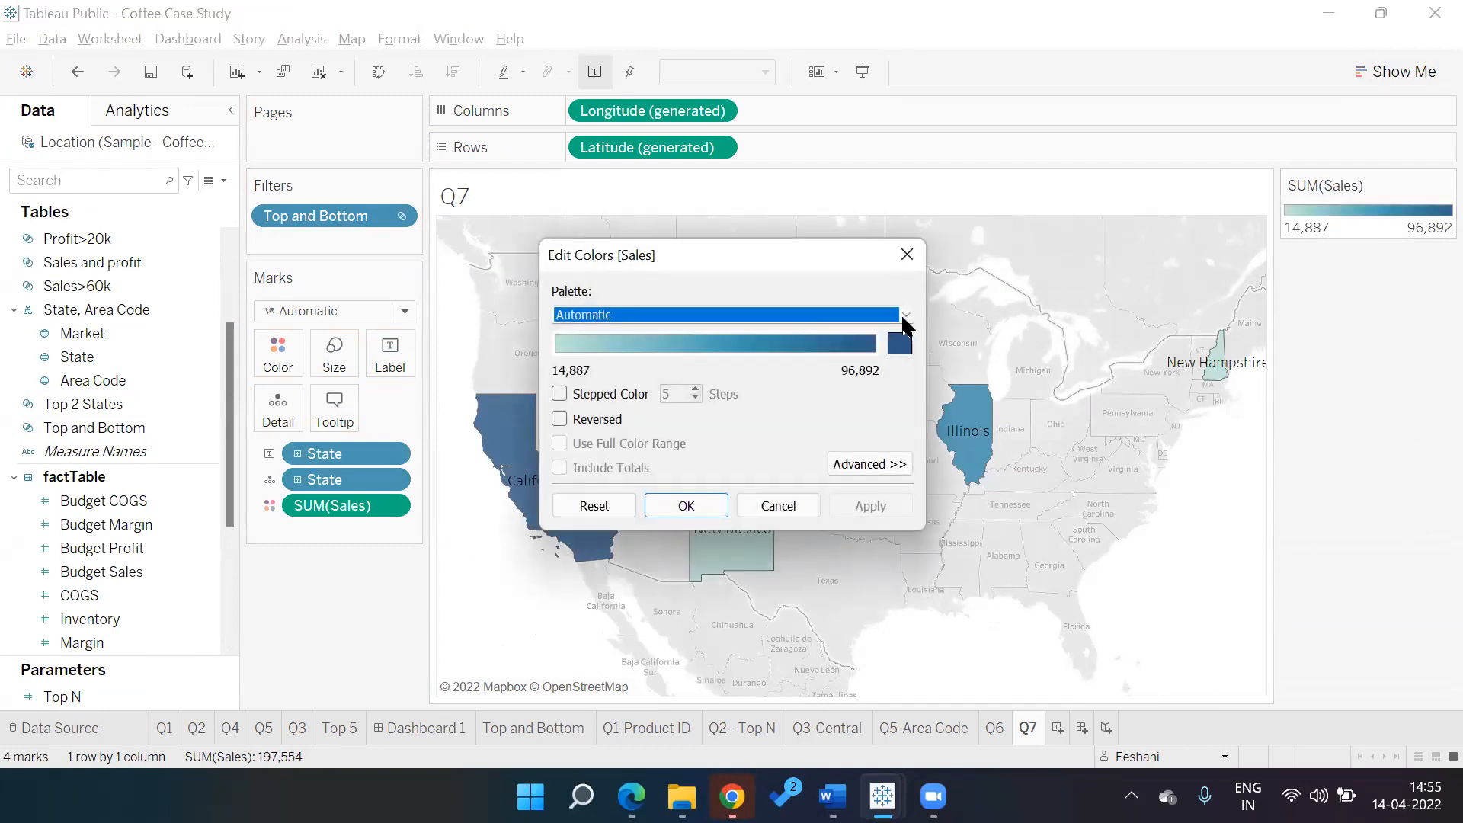
pyautogui.click(905, 315)
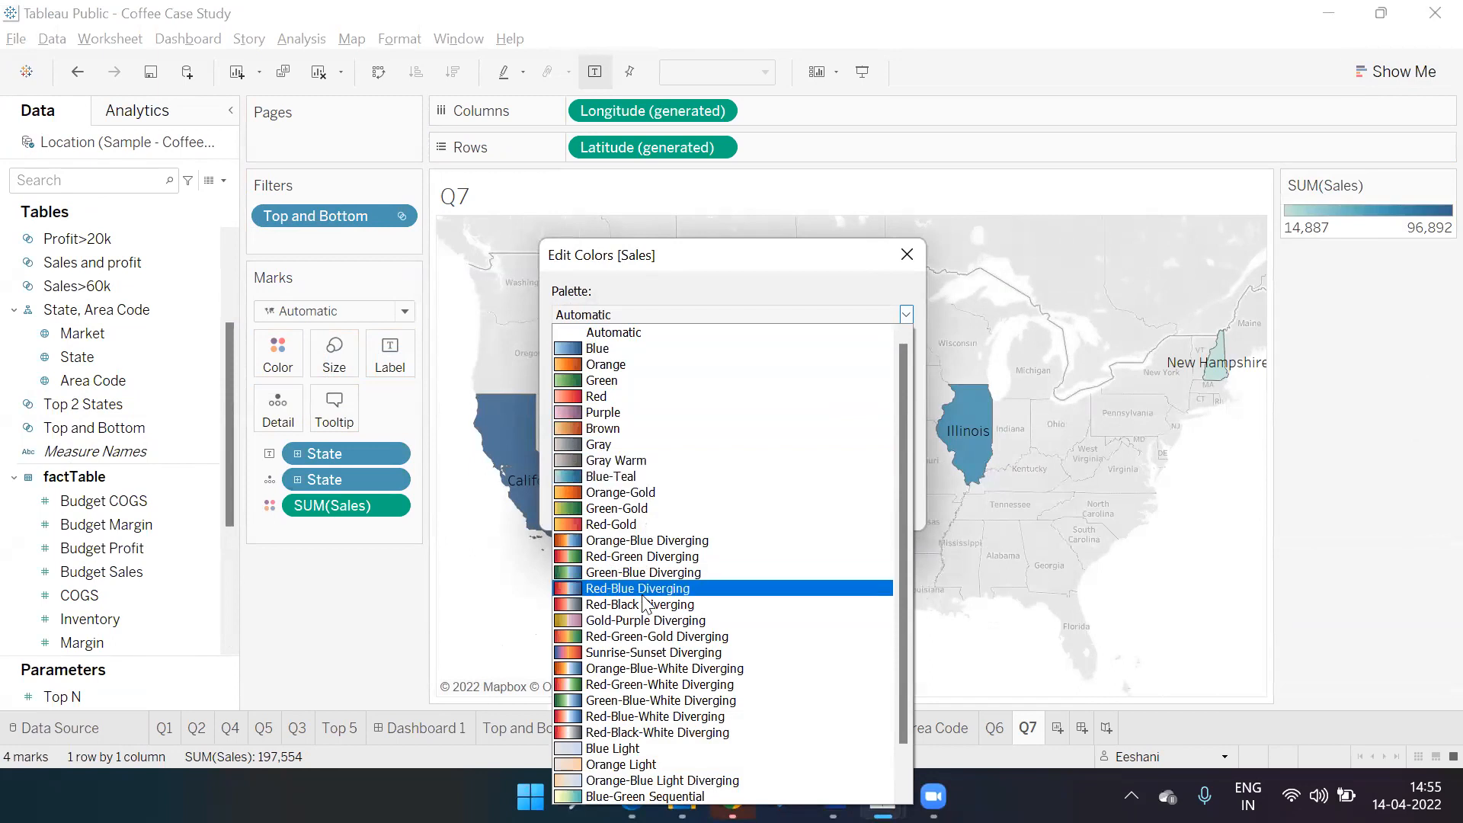
pyautogui.click(642, 590)
pyautogui.click(869, 507)
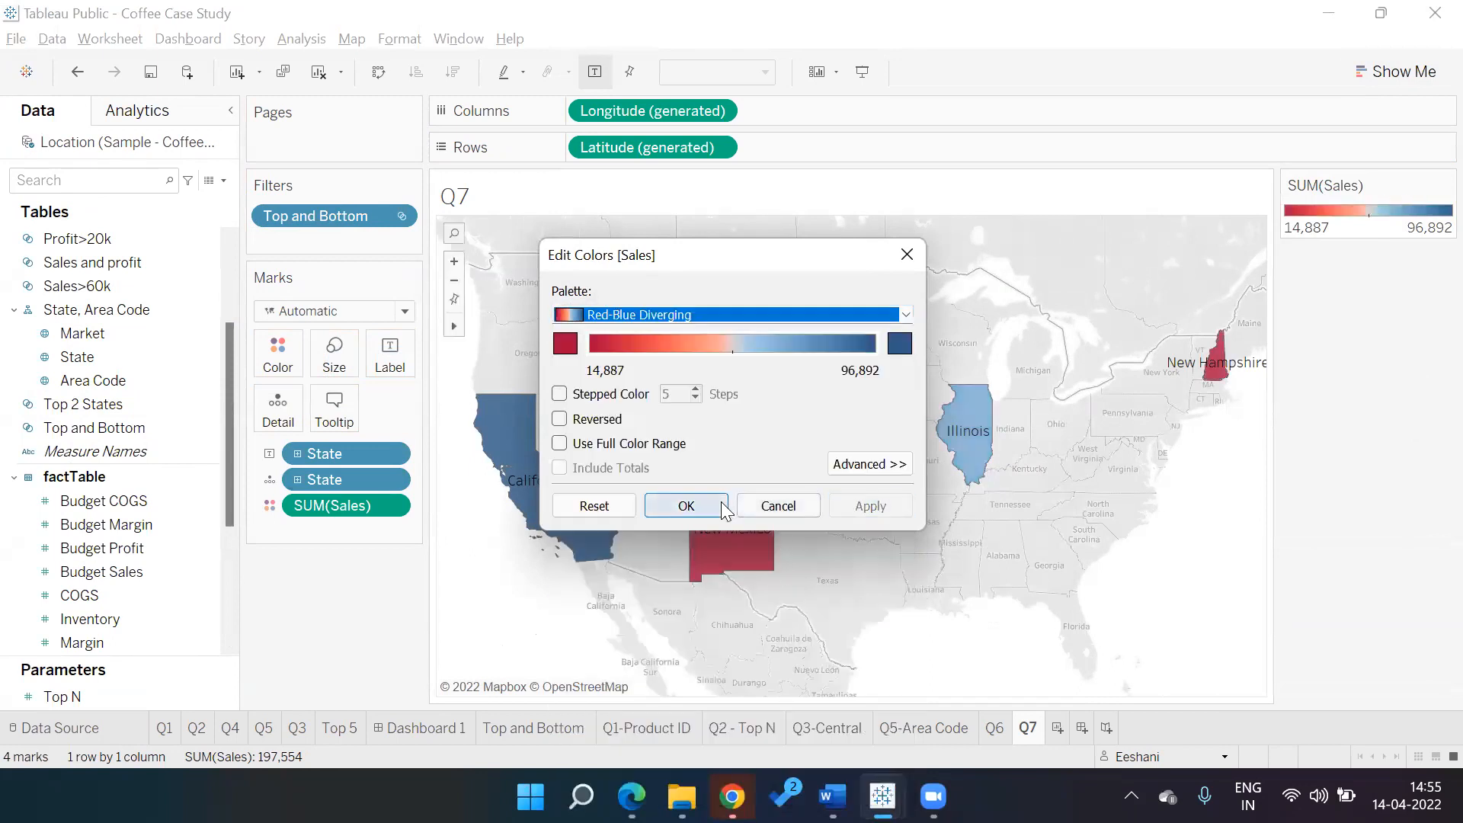
pyautogui.click(724, 508)
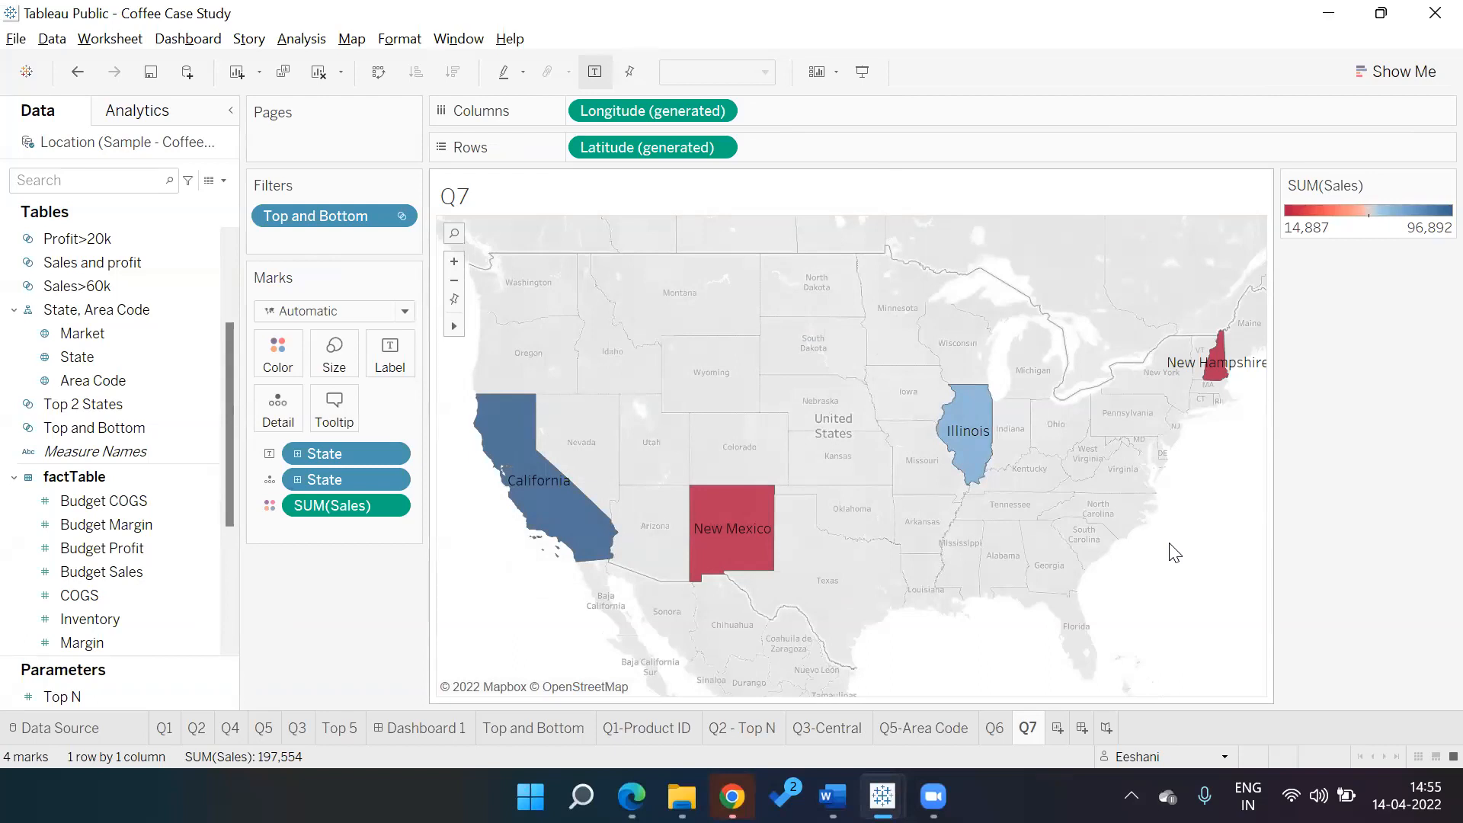
# Save the workbook with the Q7 map to Tableau Public and return to the desktop app
pyautogui.hotkey('ctrl', 's')
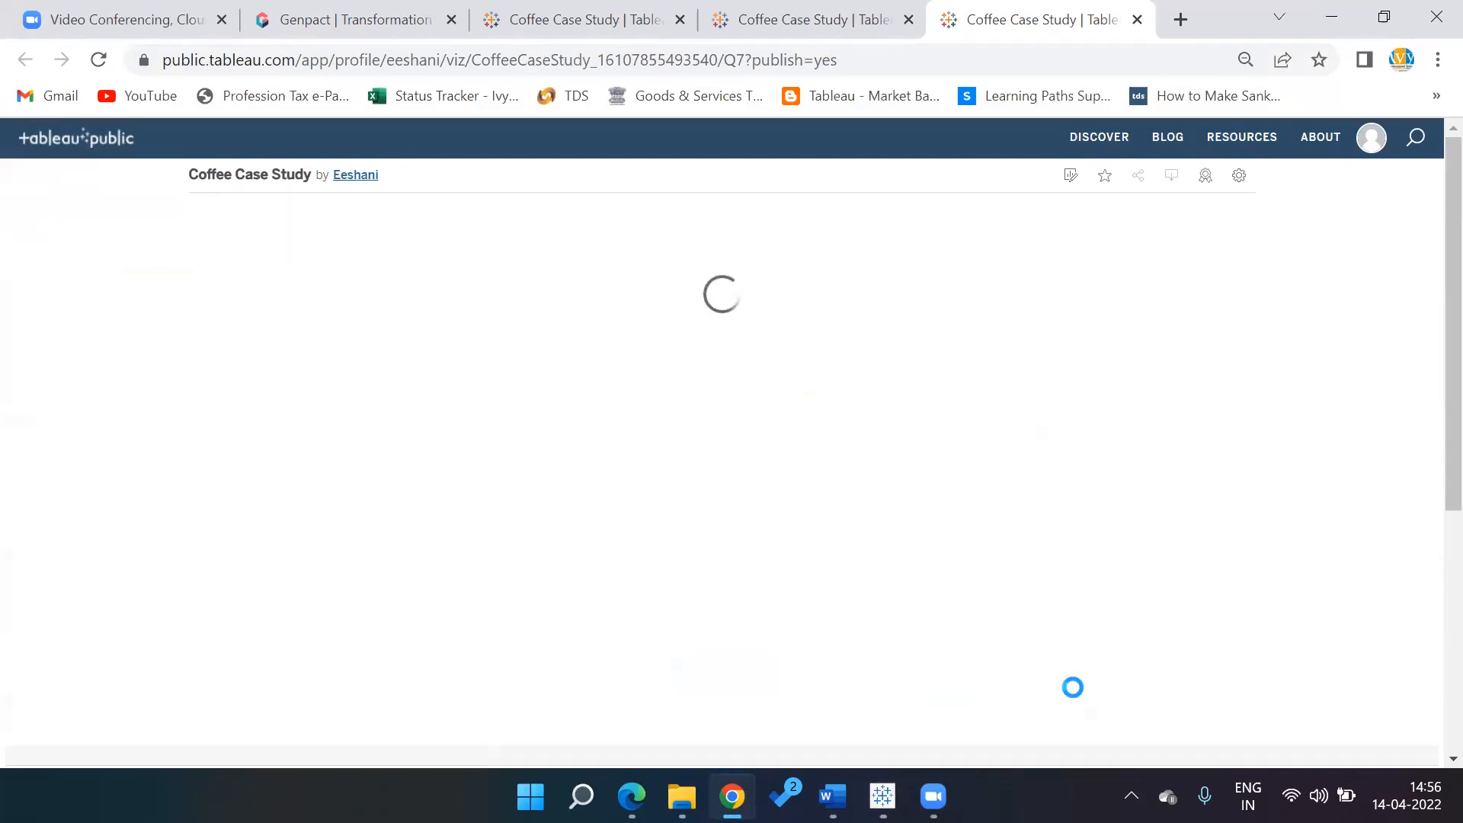
pyautogui.hotkey('alt', 'Tab')
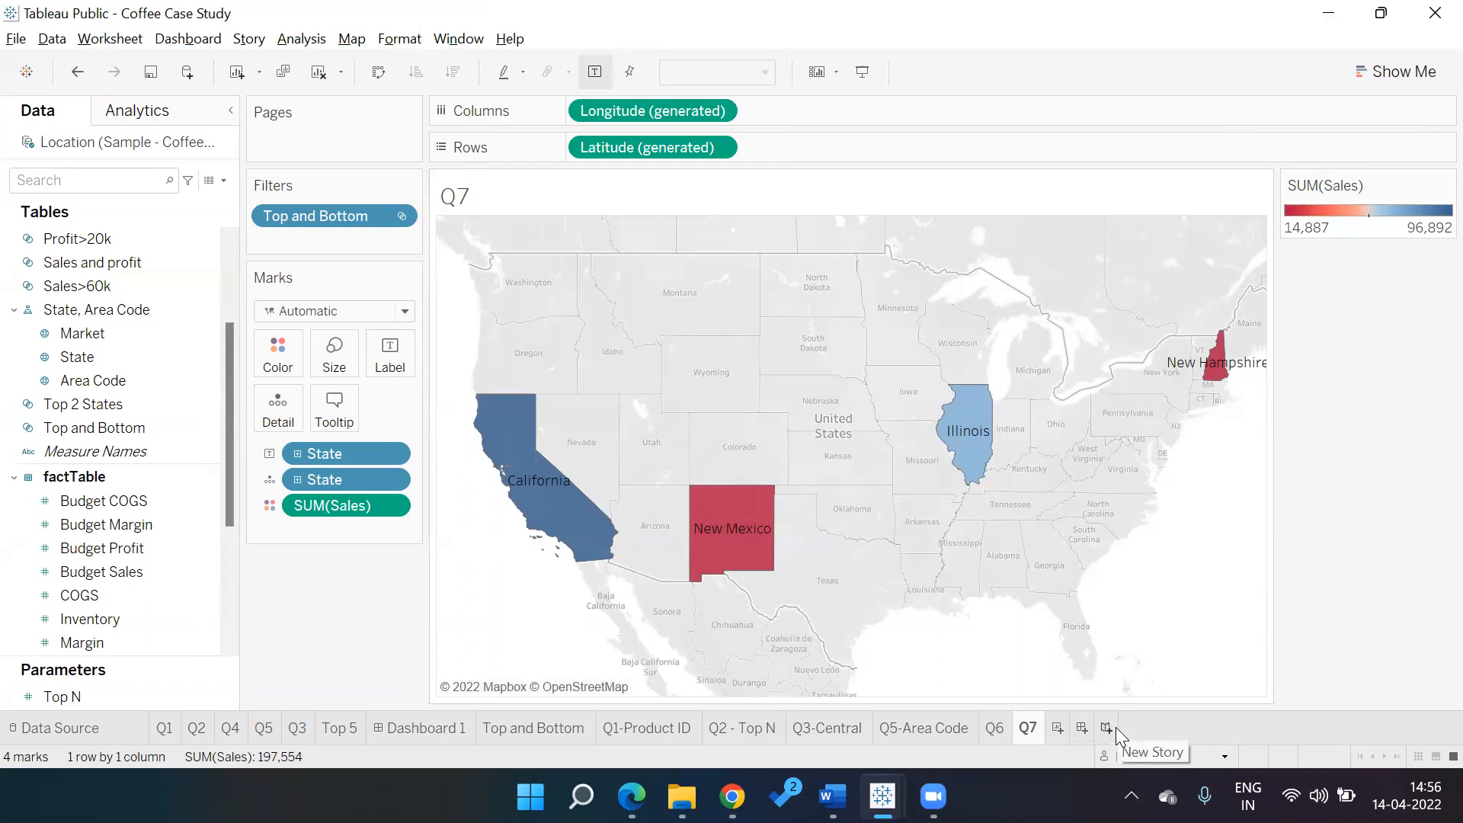
# Add a new blank dashboard, Dashboard 2
pyautogui.click(1082, 727)
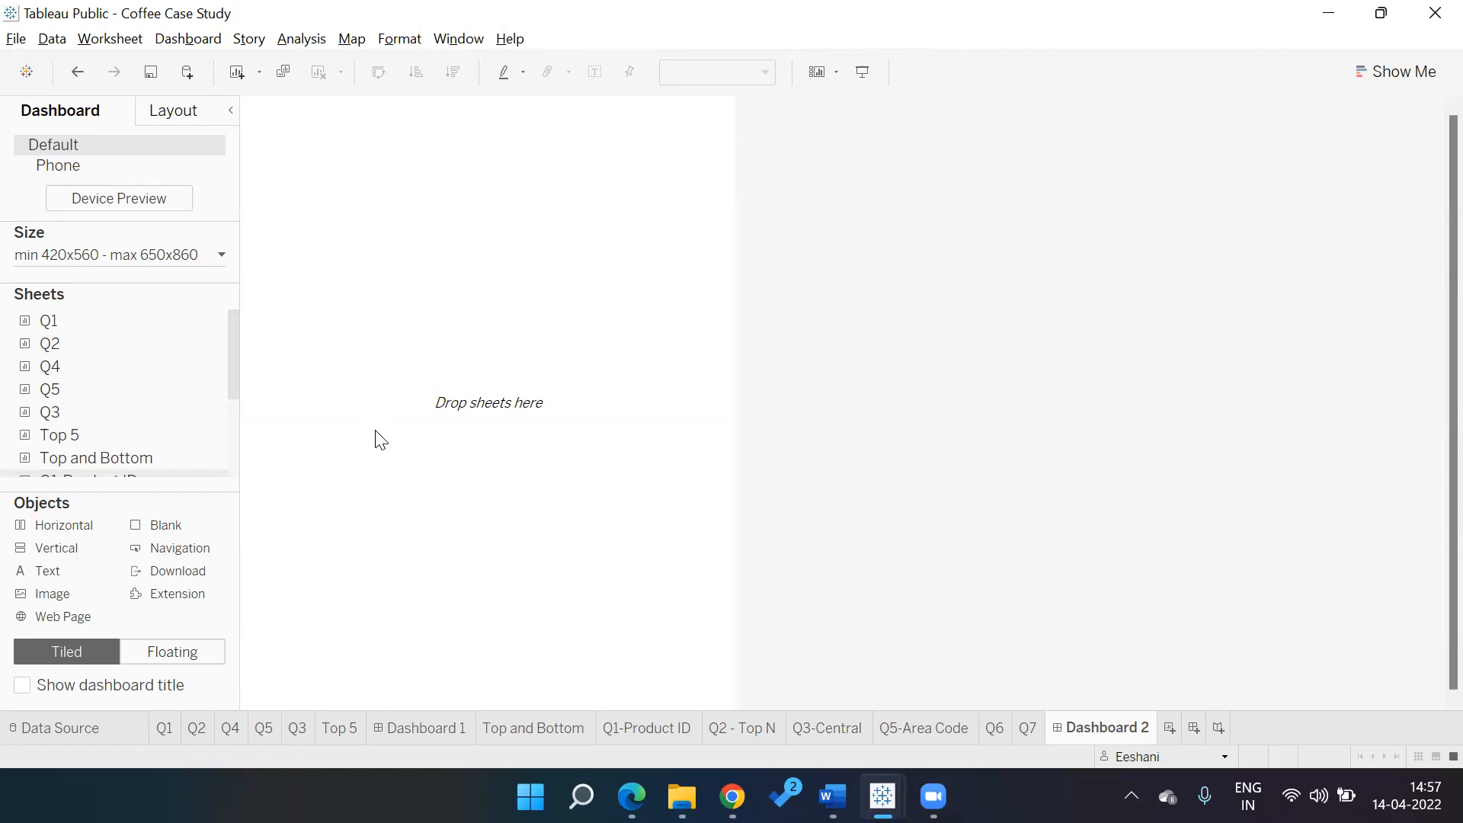
# Open the SuperStore Dashboard workbook from Tableau Public
pyautogui.click(24, 46)
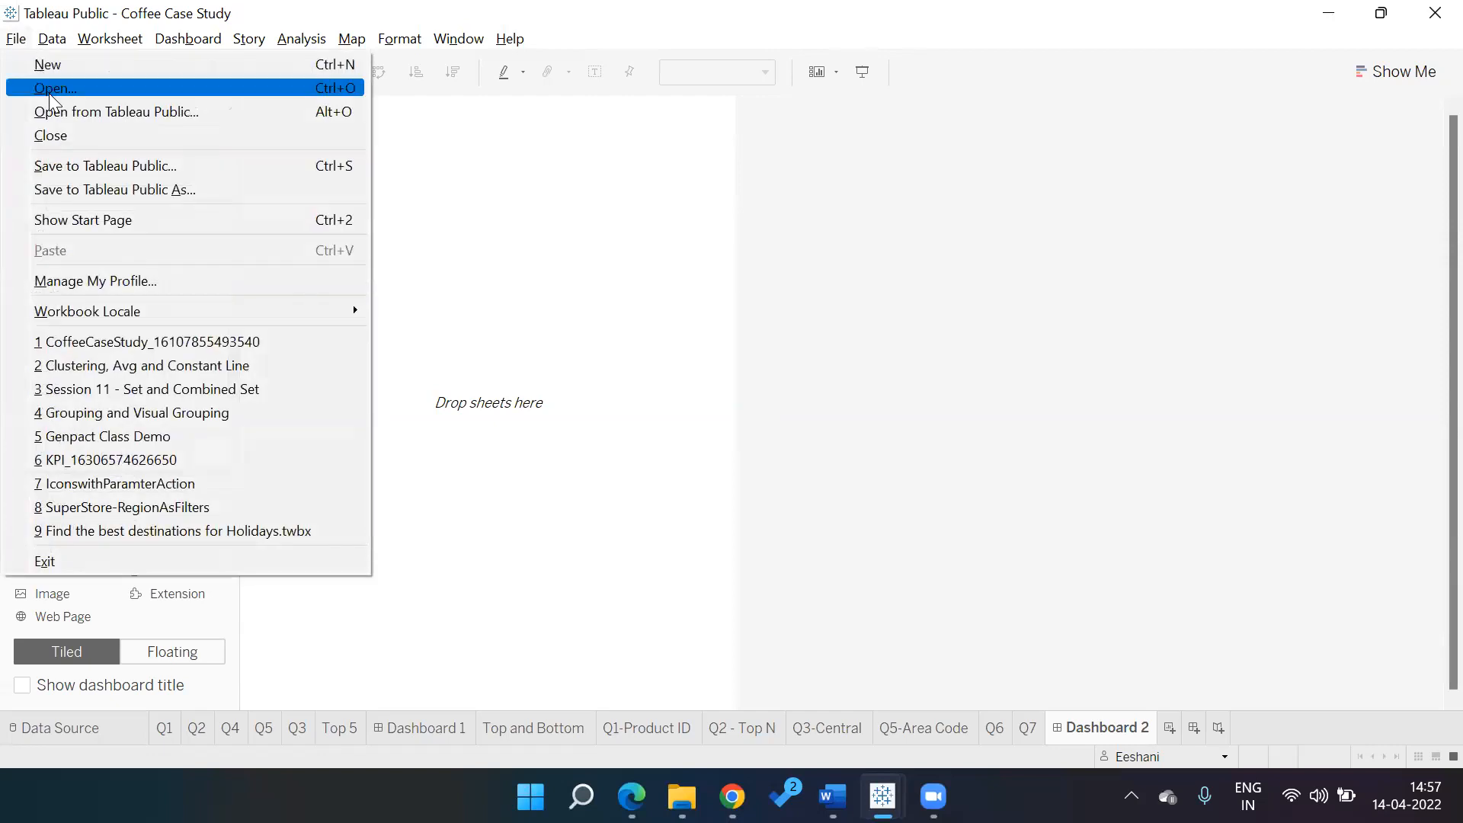
pyautogui.click(51, 111)
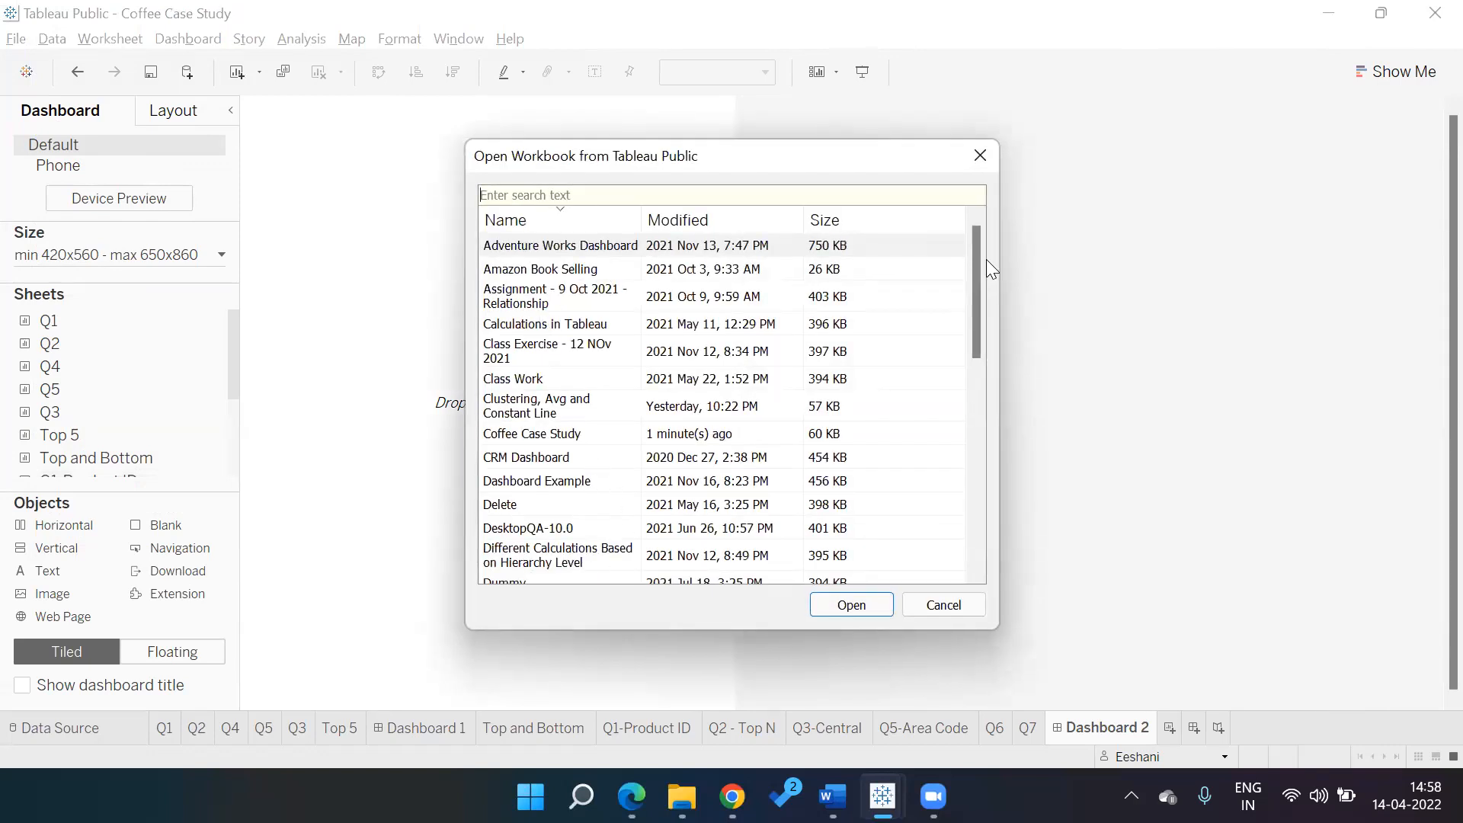
pyautogui.moveTo(979, 276); pyautogui.dragTo(961, 424)
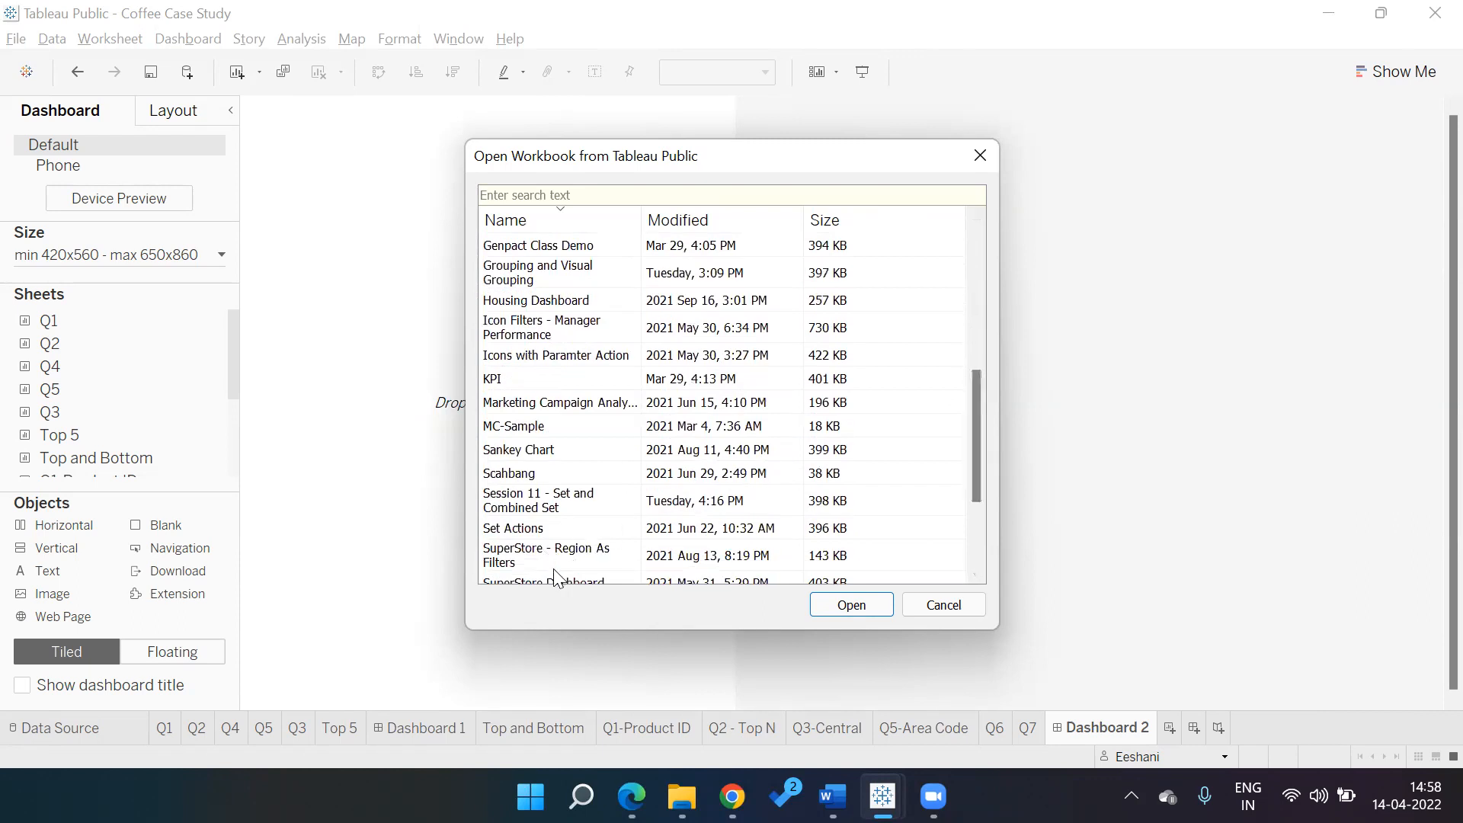
pyautogui.moveTo(974, 486); pyautogui.dragTo(974, 497)
pyautogui.click(598, 561)
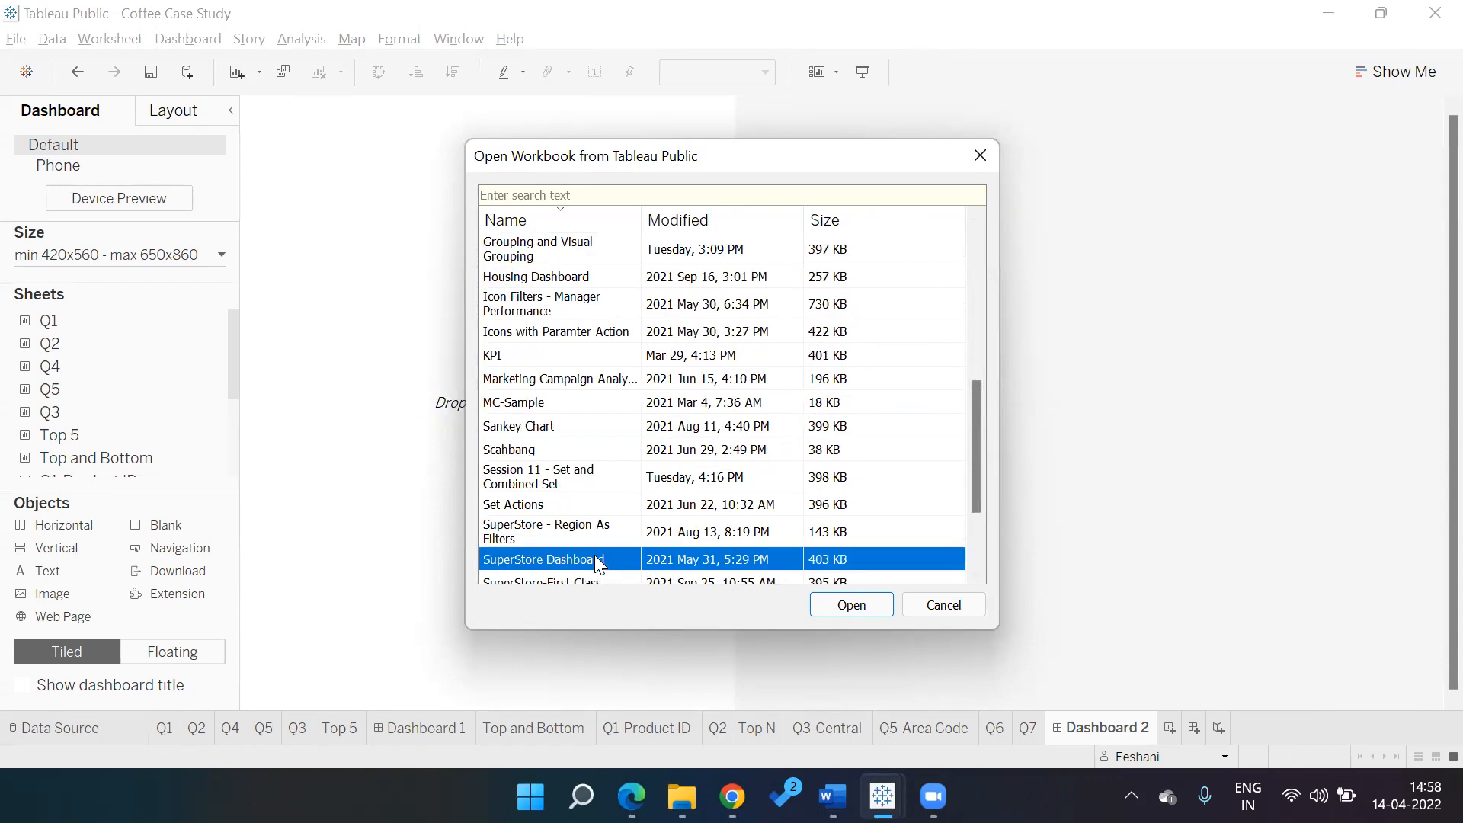
pyautogui.click(847, 610)
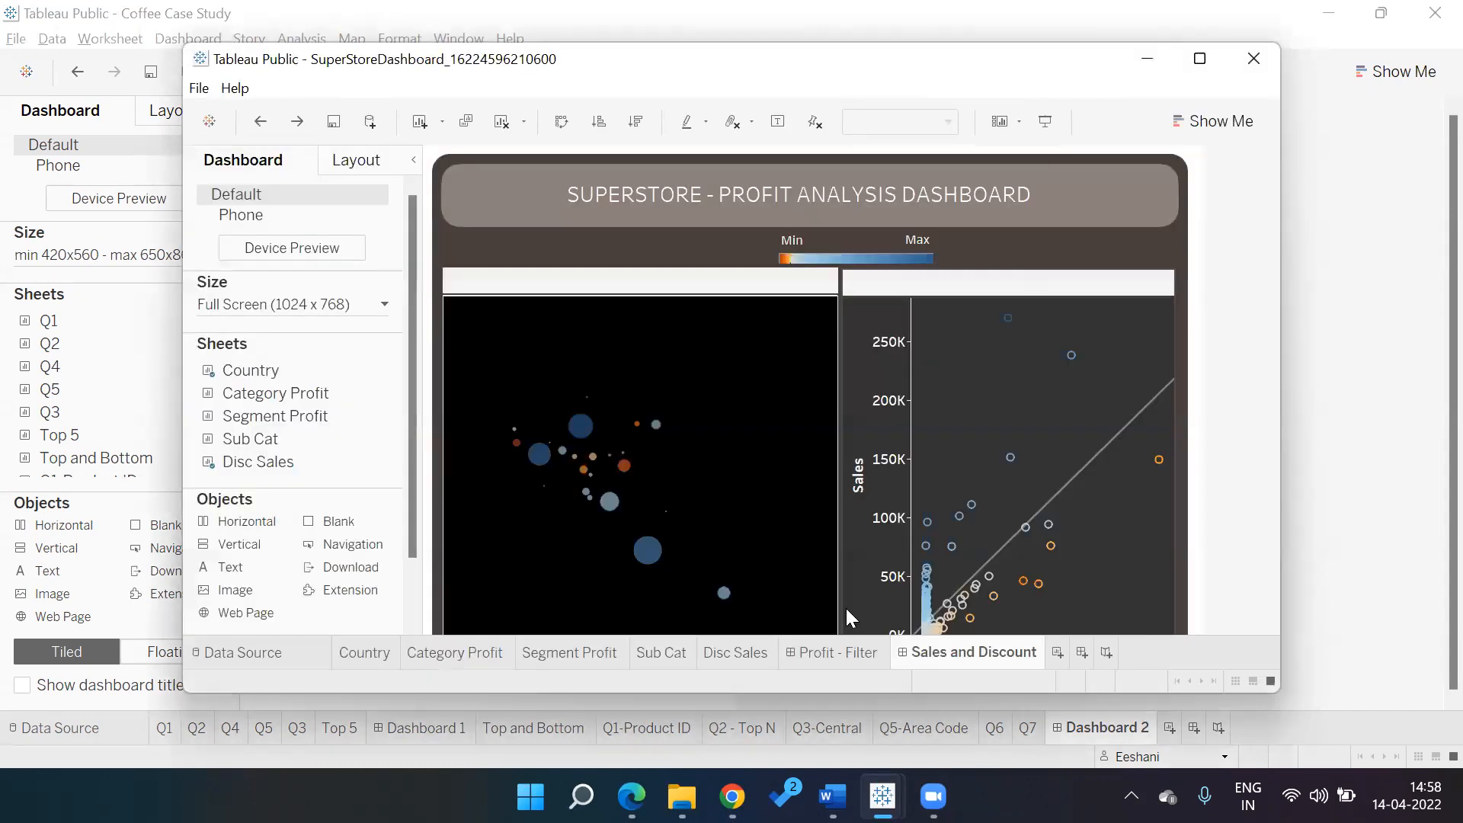
# Maximize the SuperStore window, view its Profit - Filter and Sales and Discount dashboards, then close it
pyautogui.click(1199, 61)
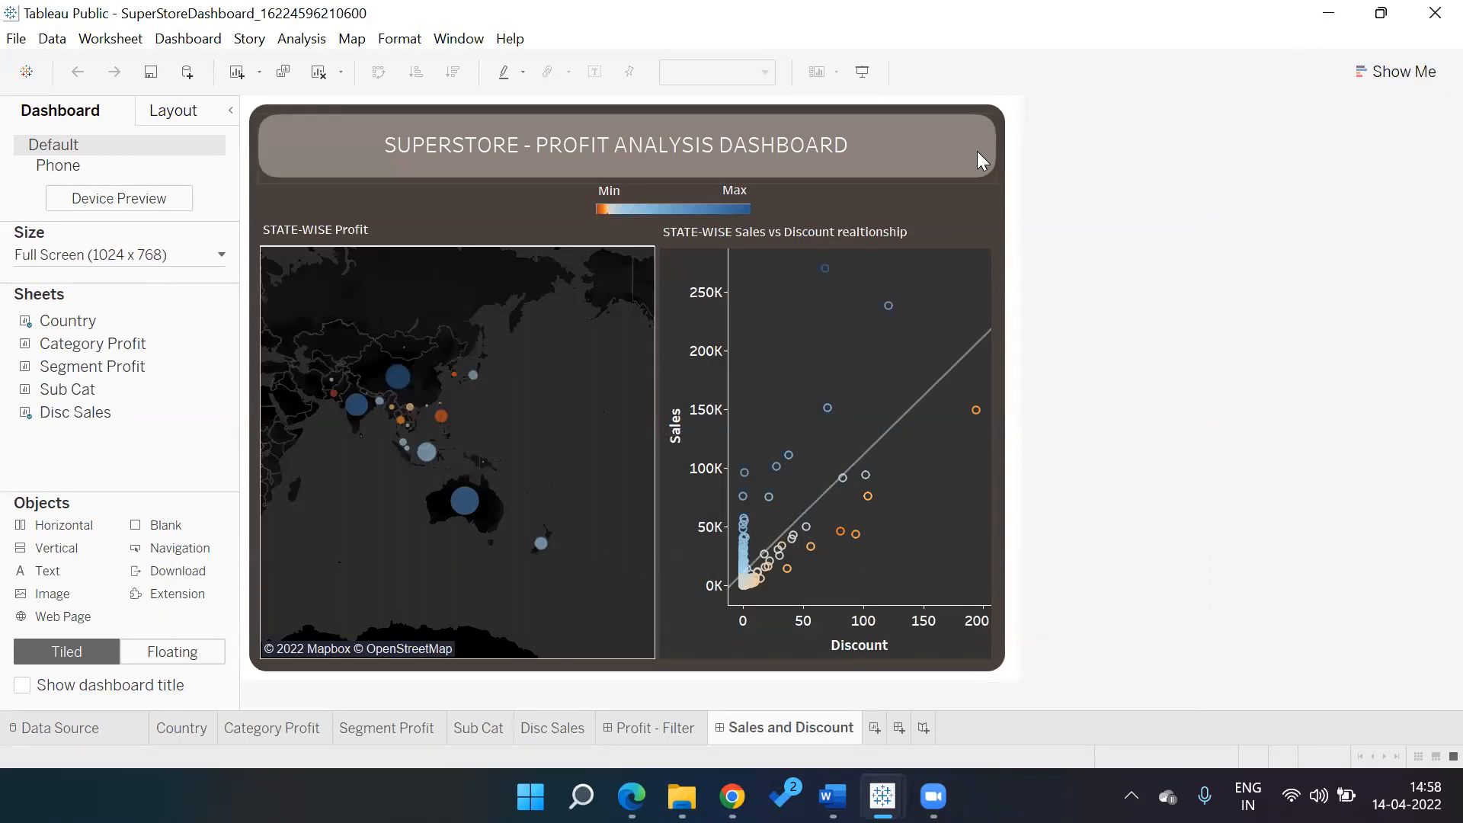
pyautogui.click(657, 729)
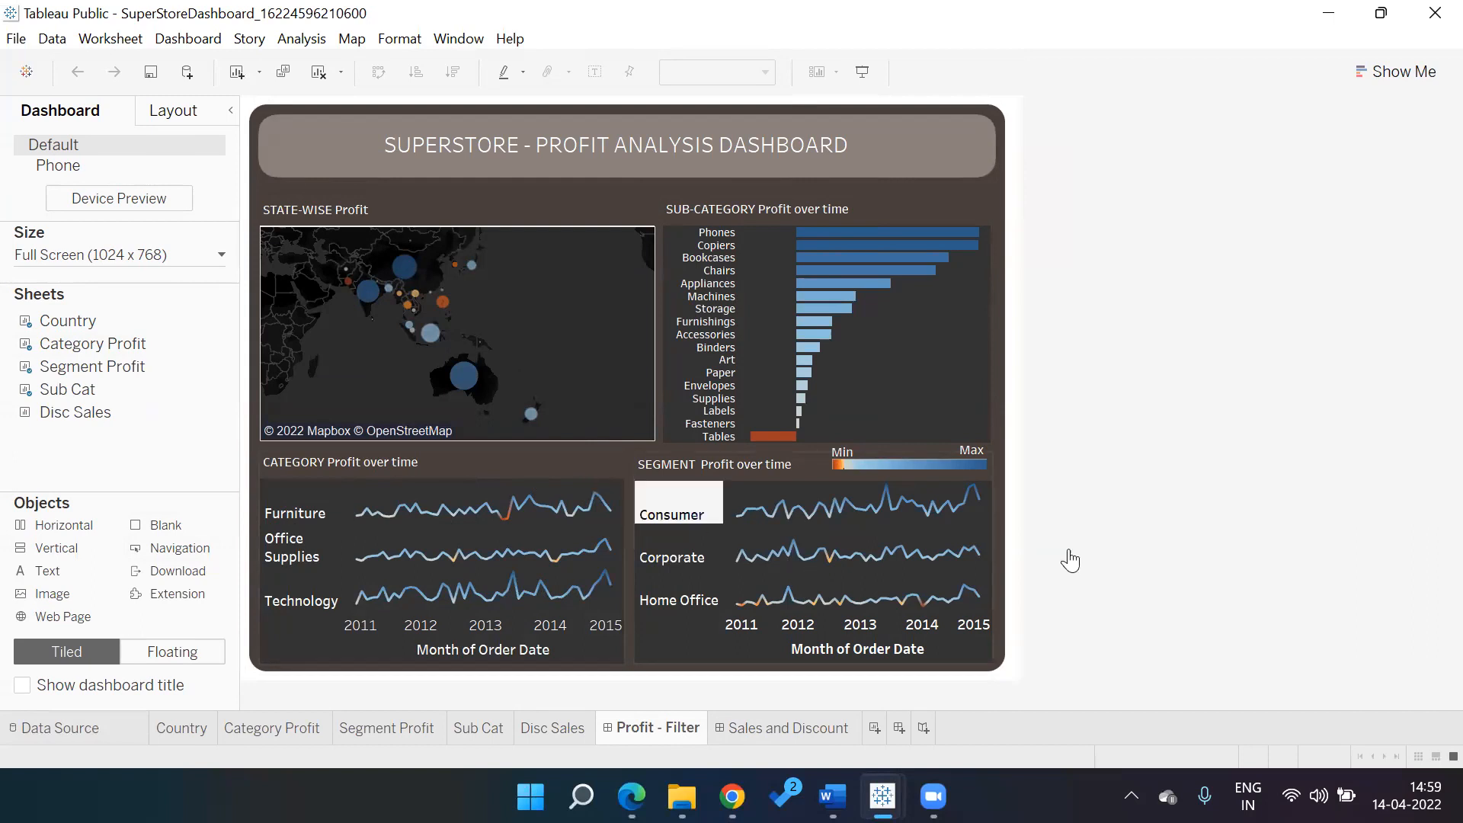
pyautogui.click(754, 730)
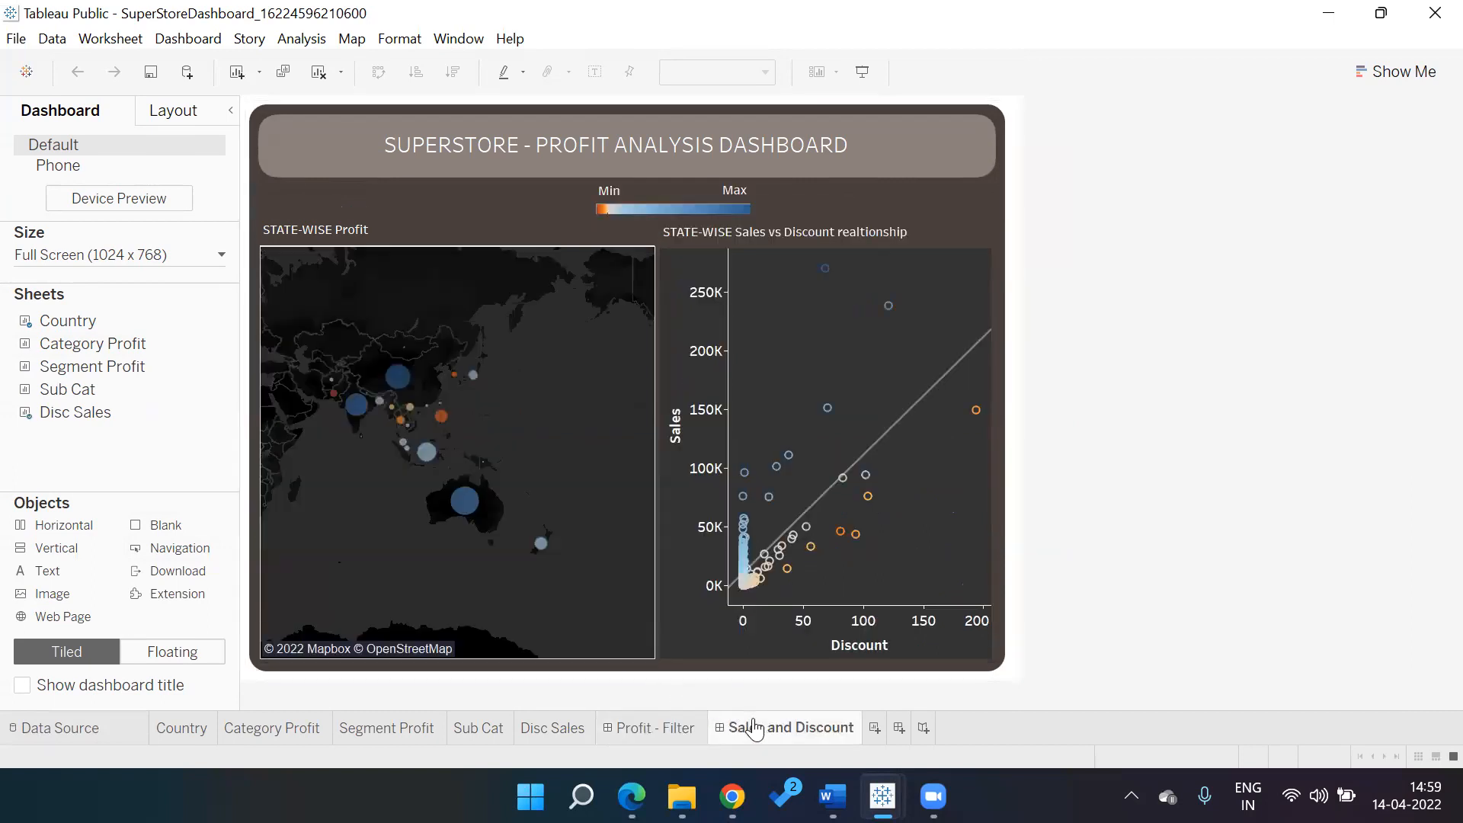
pyautogui.click(1435, 18)
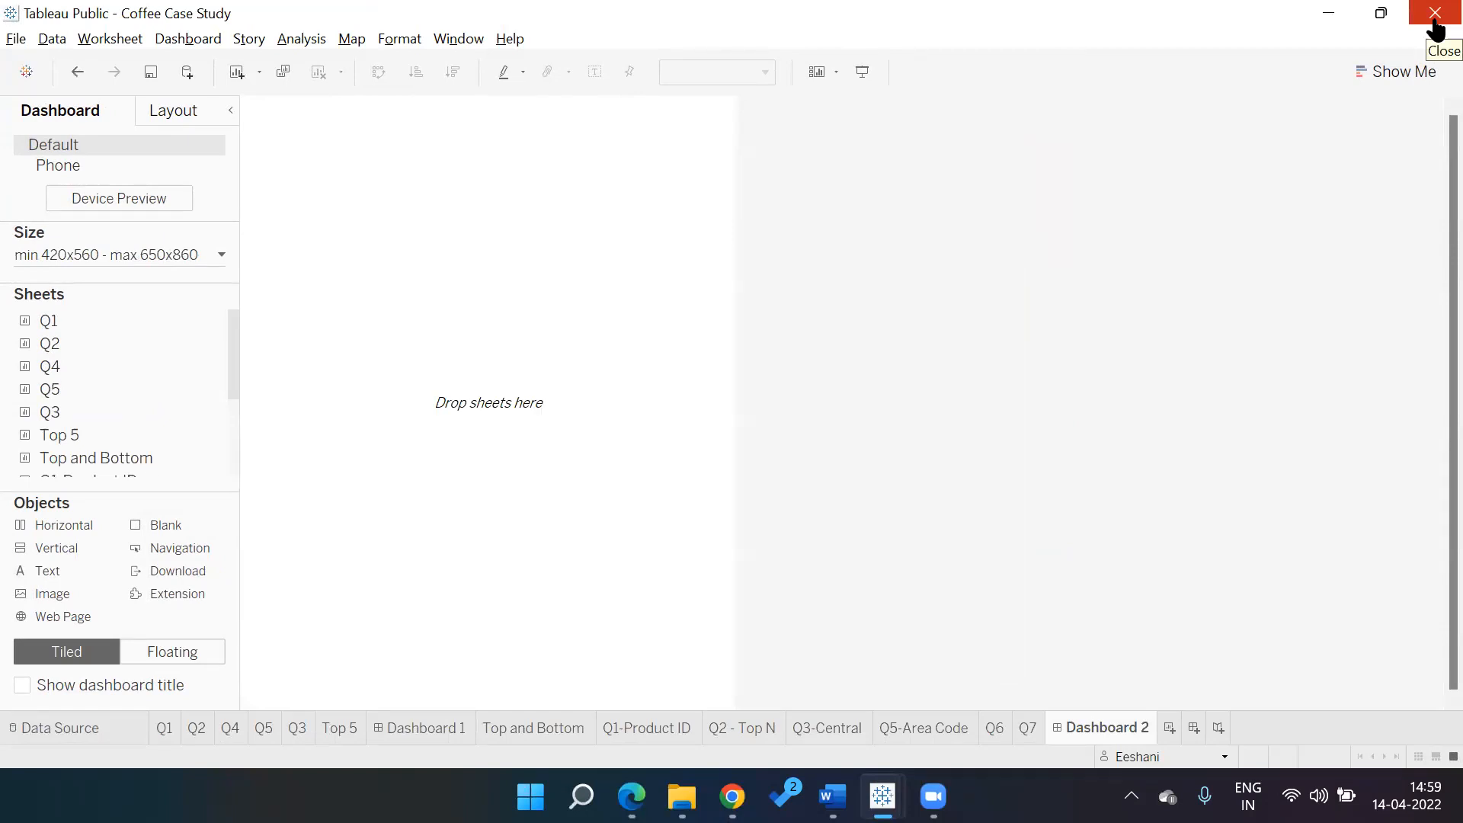
# Bring Chrome forward and open a new blank tab beside the Coffee Case Study tabs
pyautogui.click(732, 797)
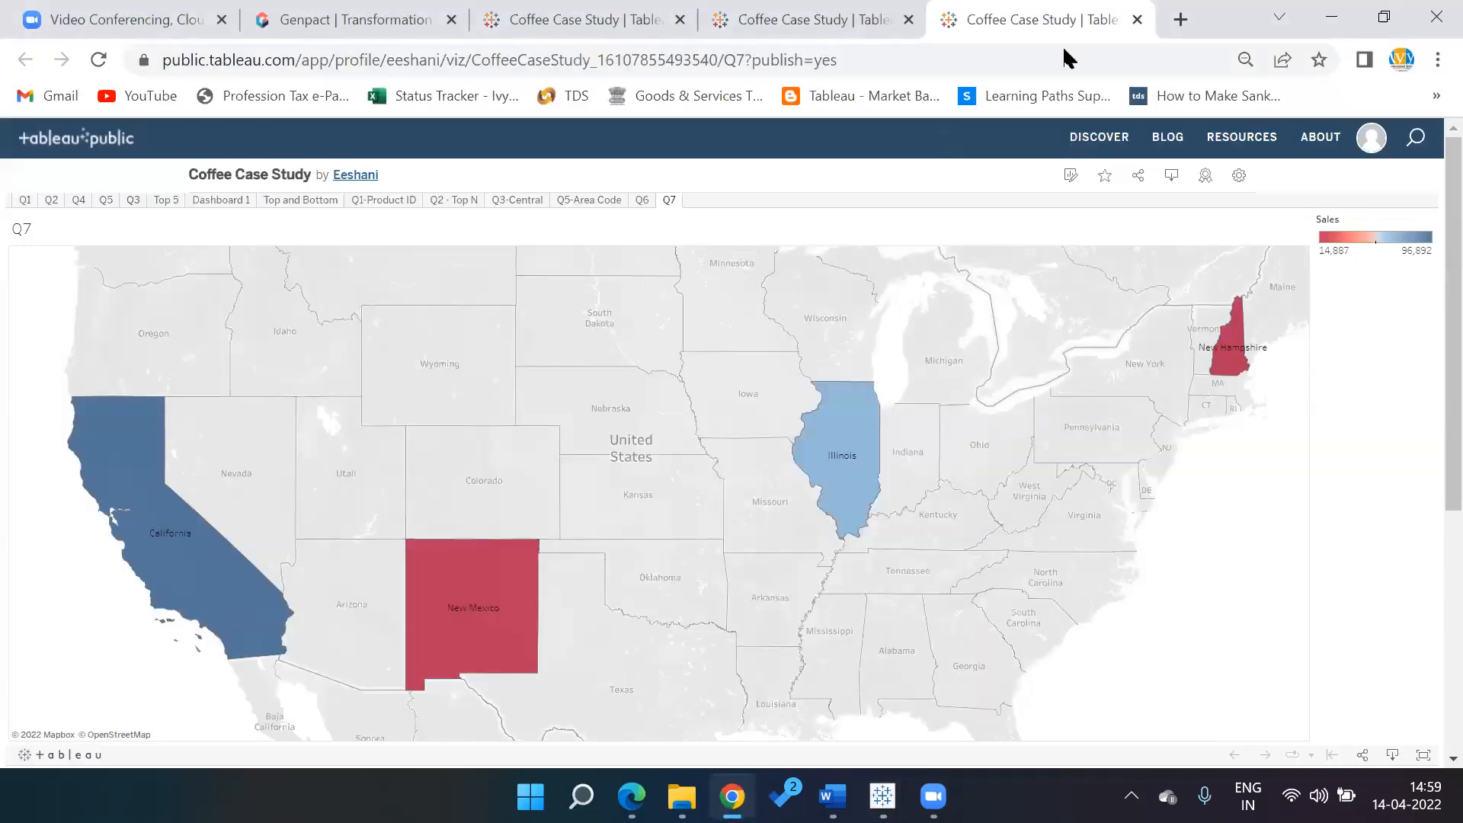
pyautogui.hotkey('ctrl', 't')
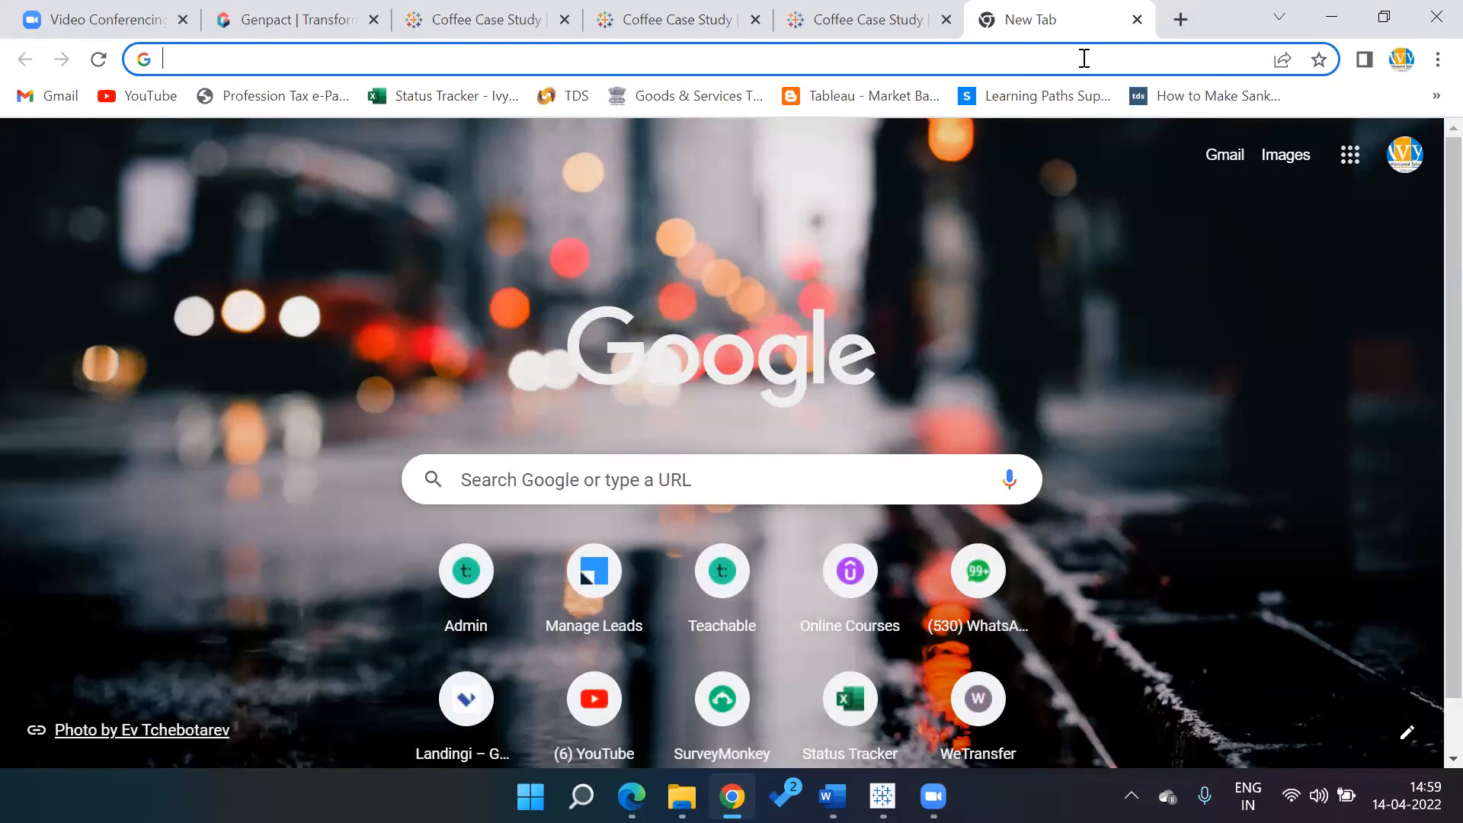
# Launch PowerPoint from Windows search ('power point') and start a new blank presentation
pyautogui.hotkey('alt', 'Tab')
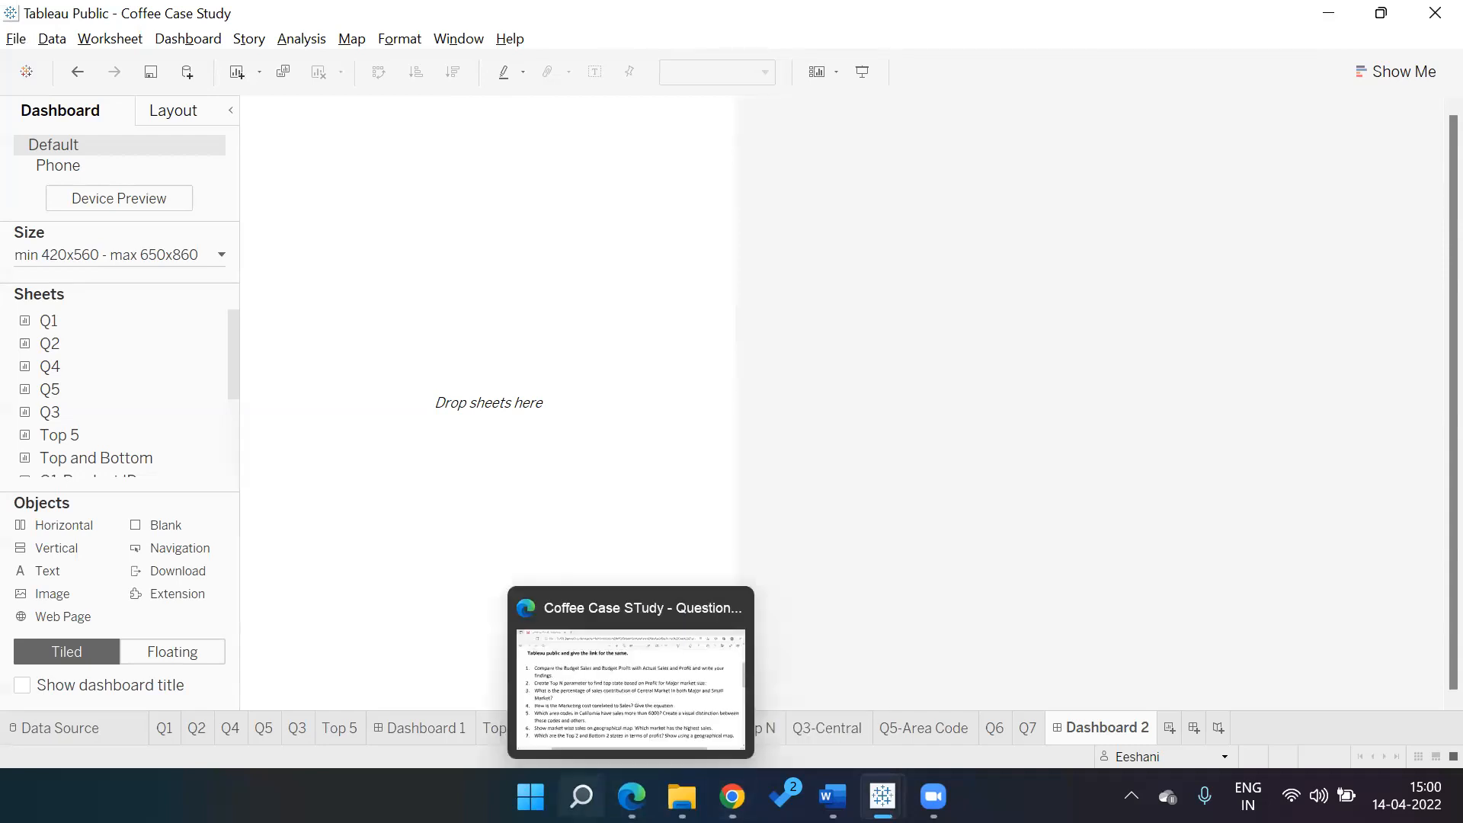
pyautogui.click(582, 797)
pyautogui.write('power point')
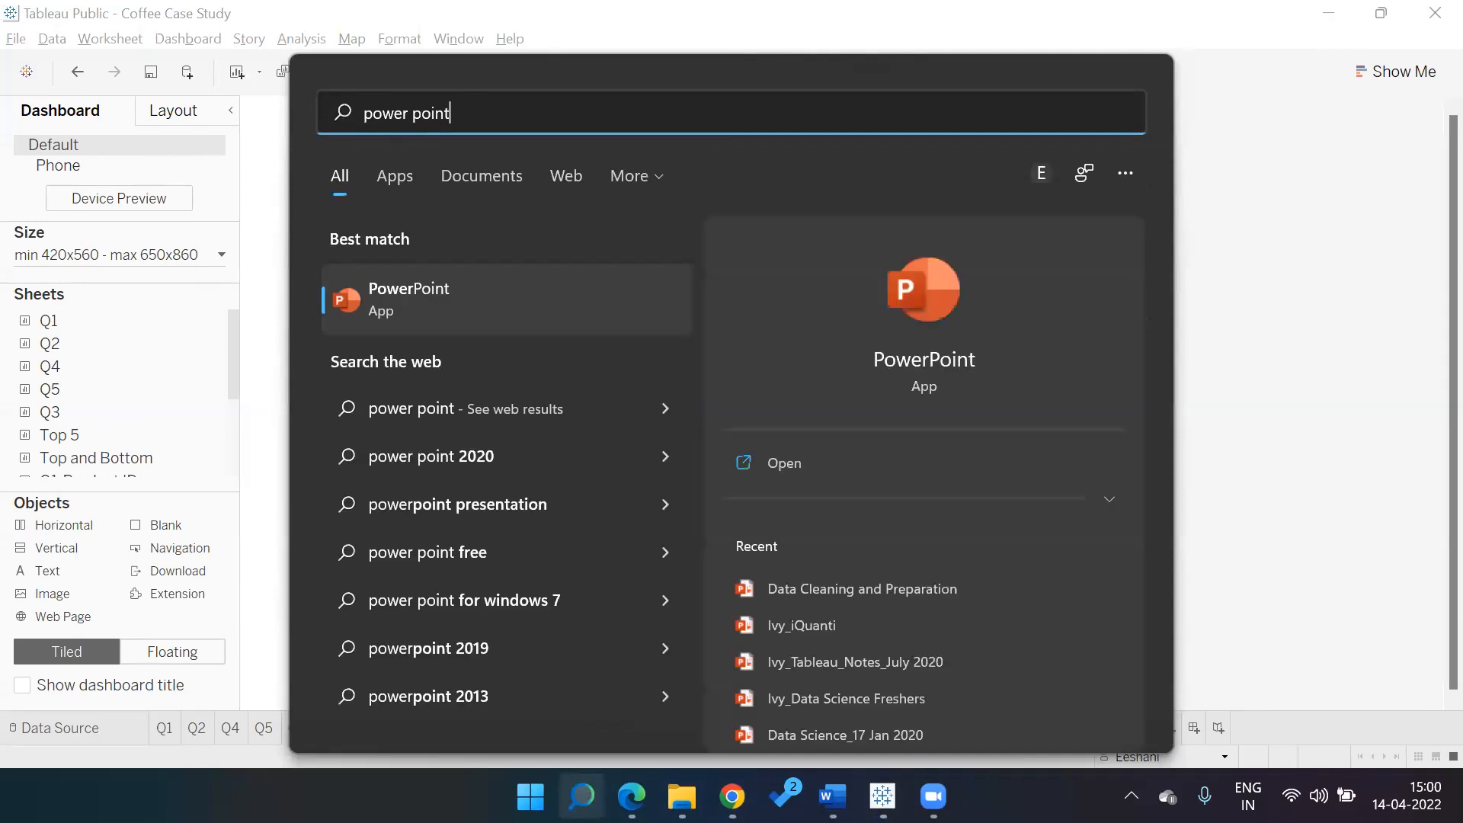
pyautogui.click(577, 317)
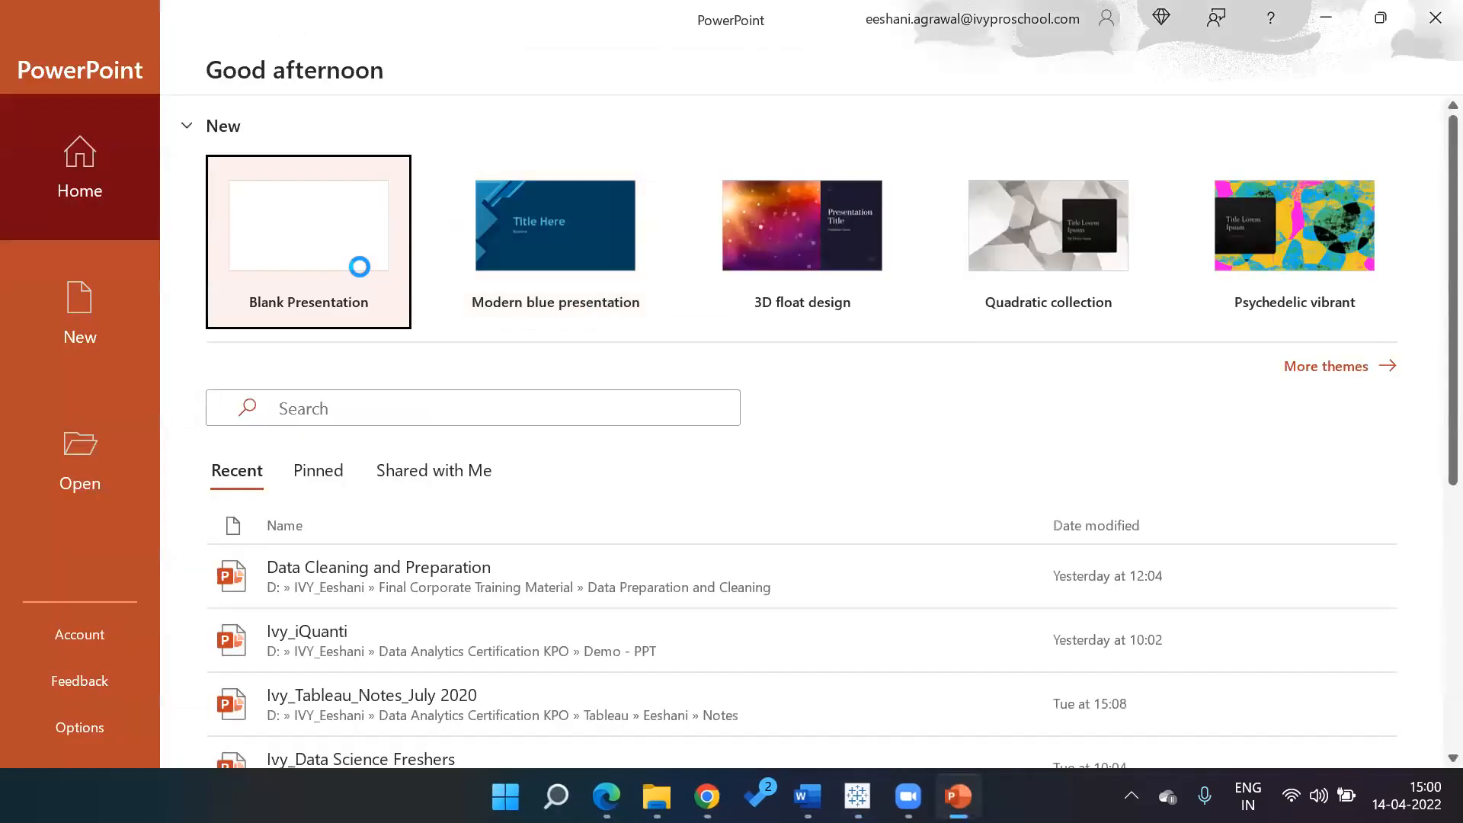
pyautogui.click(359, 266)
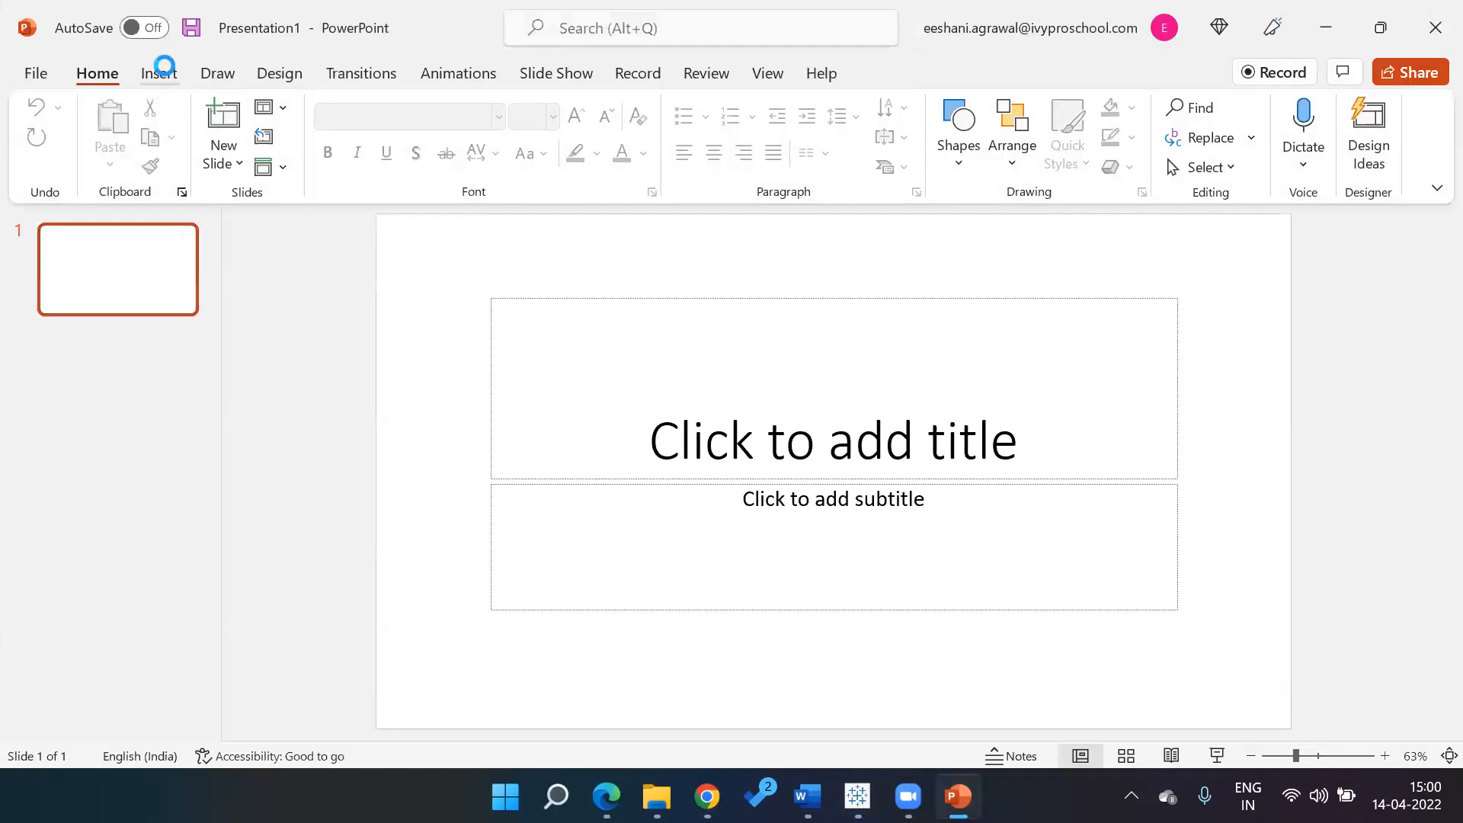
# Add a blank second slide and apply the blue-grey background style to both slides
pyautogui.click(227, 156)
pyautogui.click(267, 451)
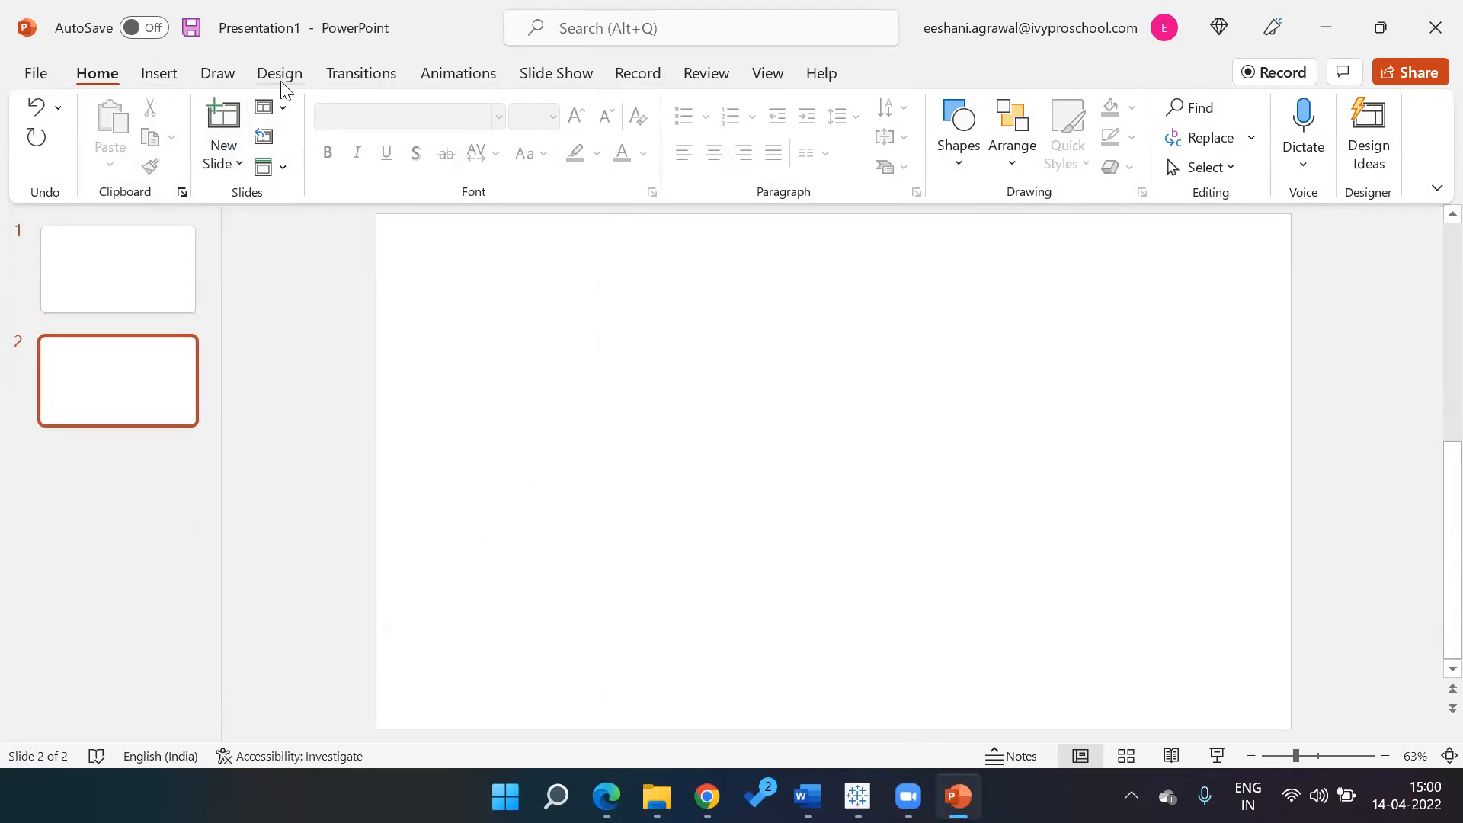
pyautogui.click(138, 76)
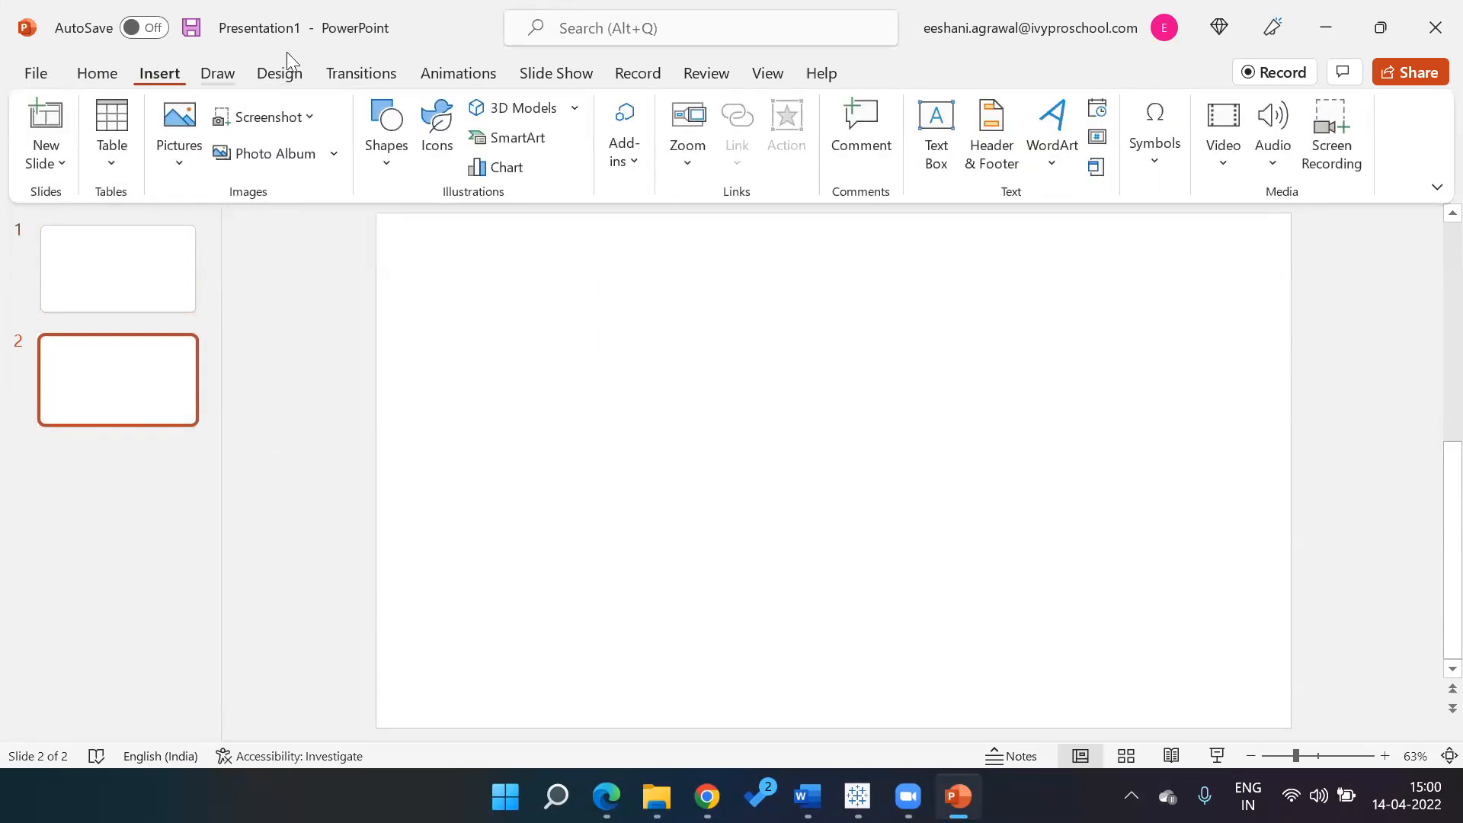
pyautogui.click(304, 81)
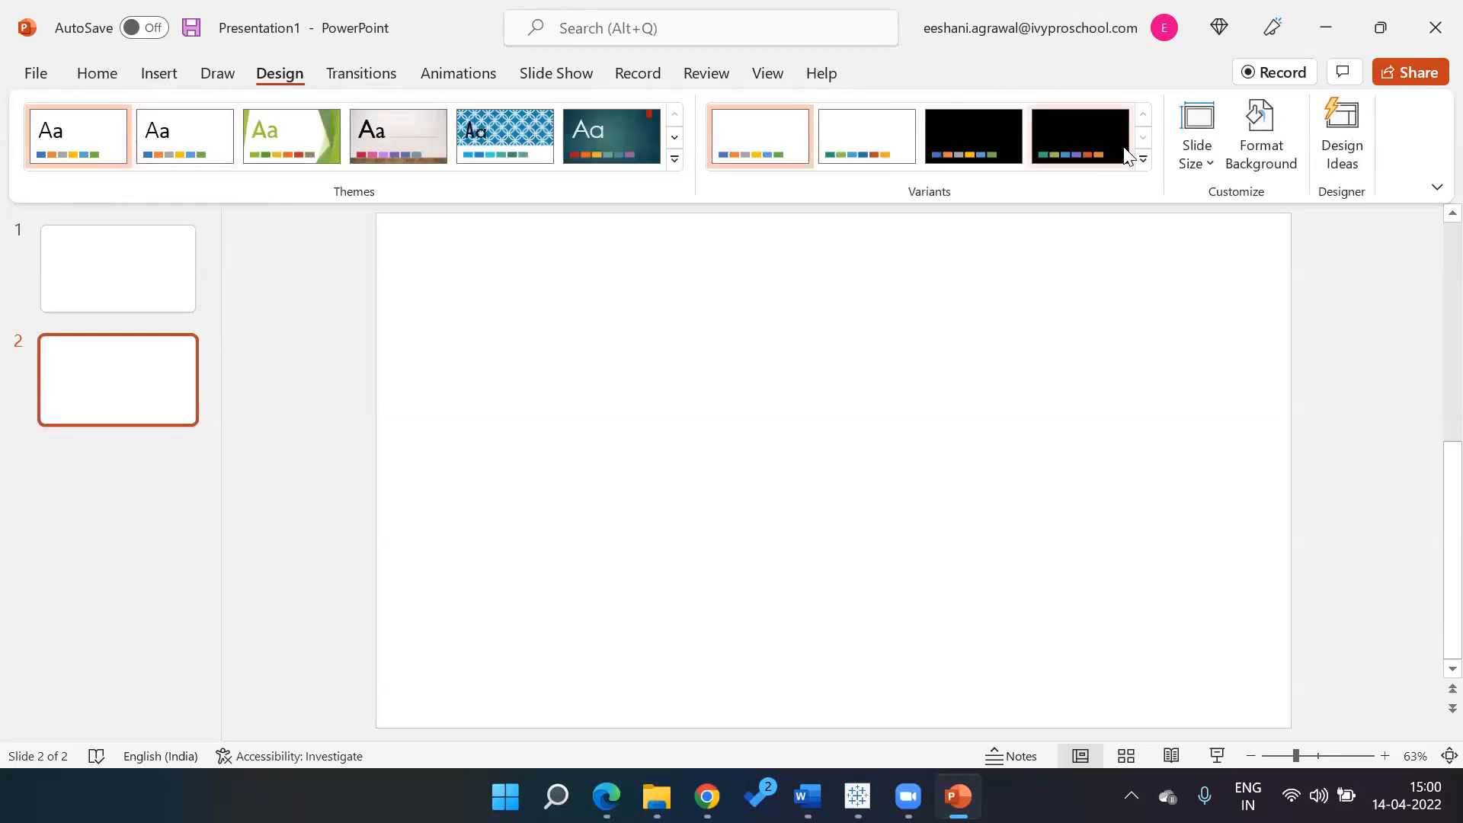
pyautogui.click(1143, 160)
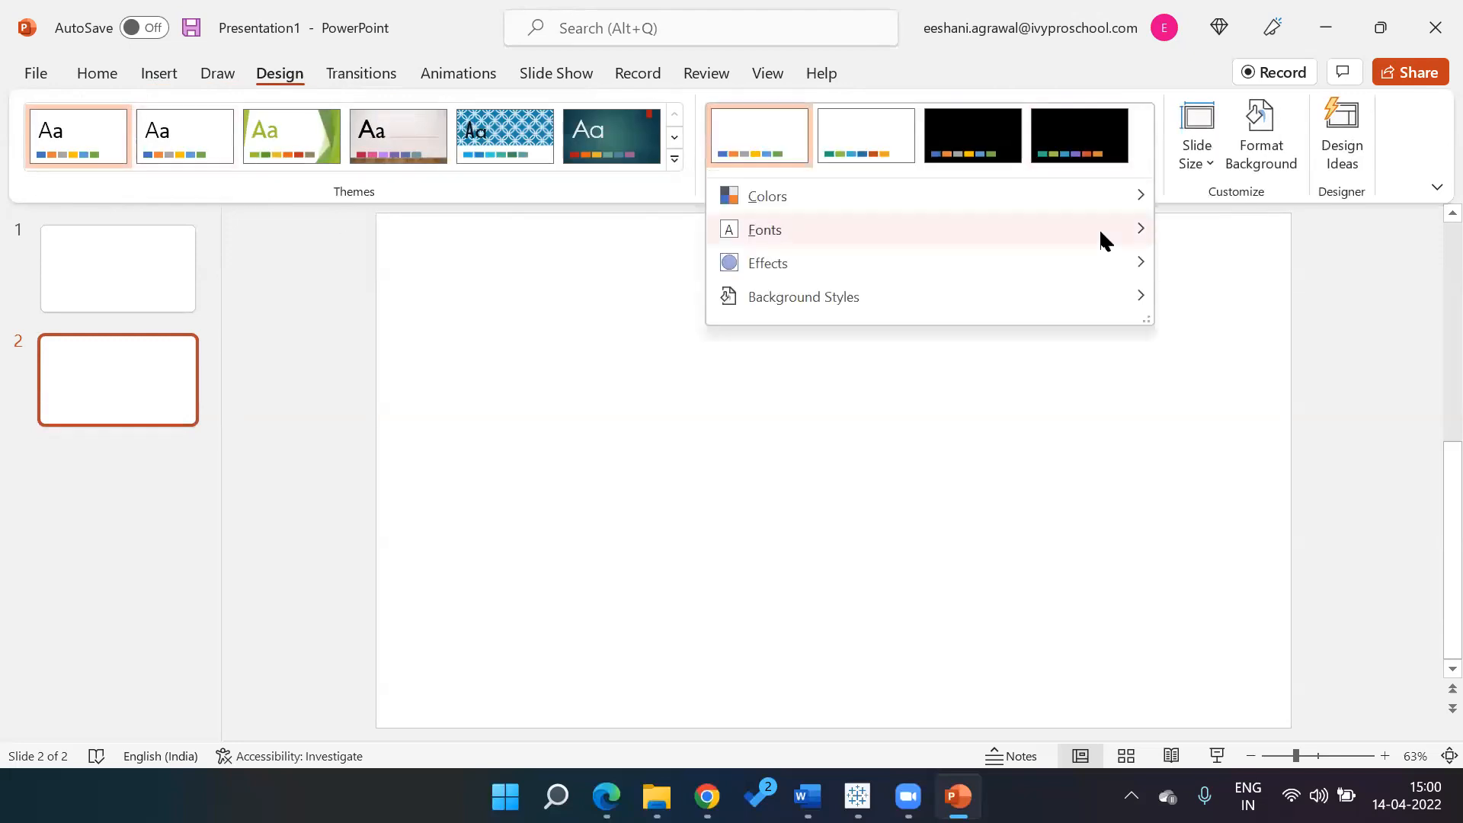
pyautogui.moveTo(1135, 303)
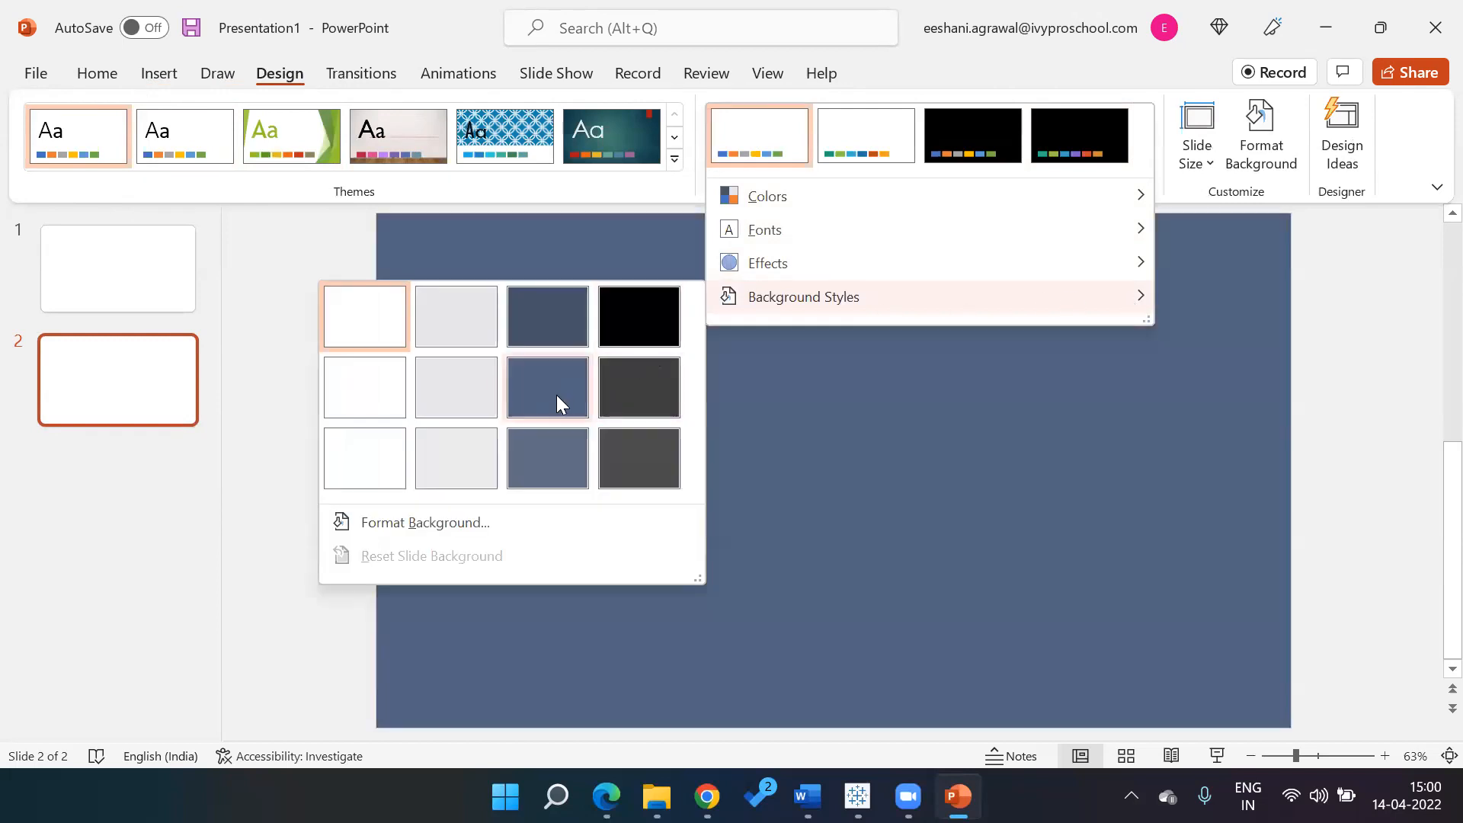
pyautogui.click(557, 395)
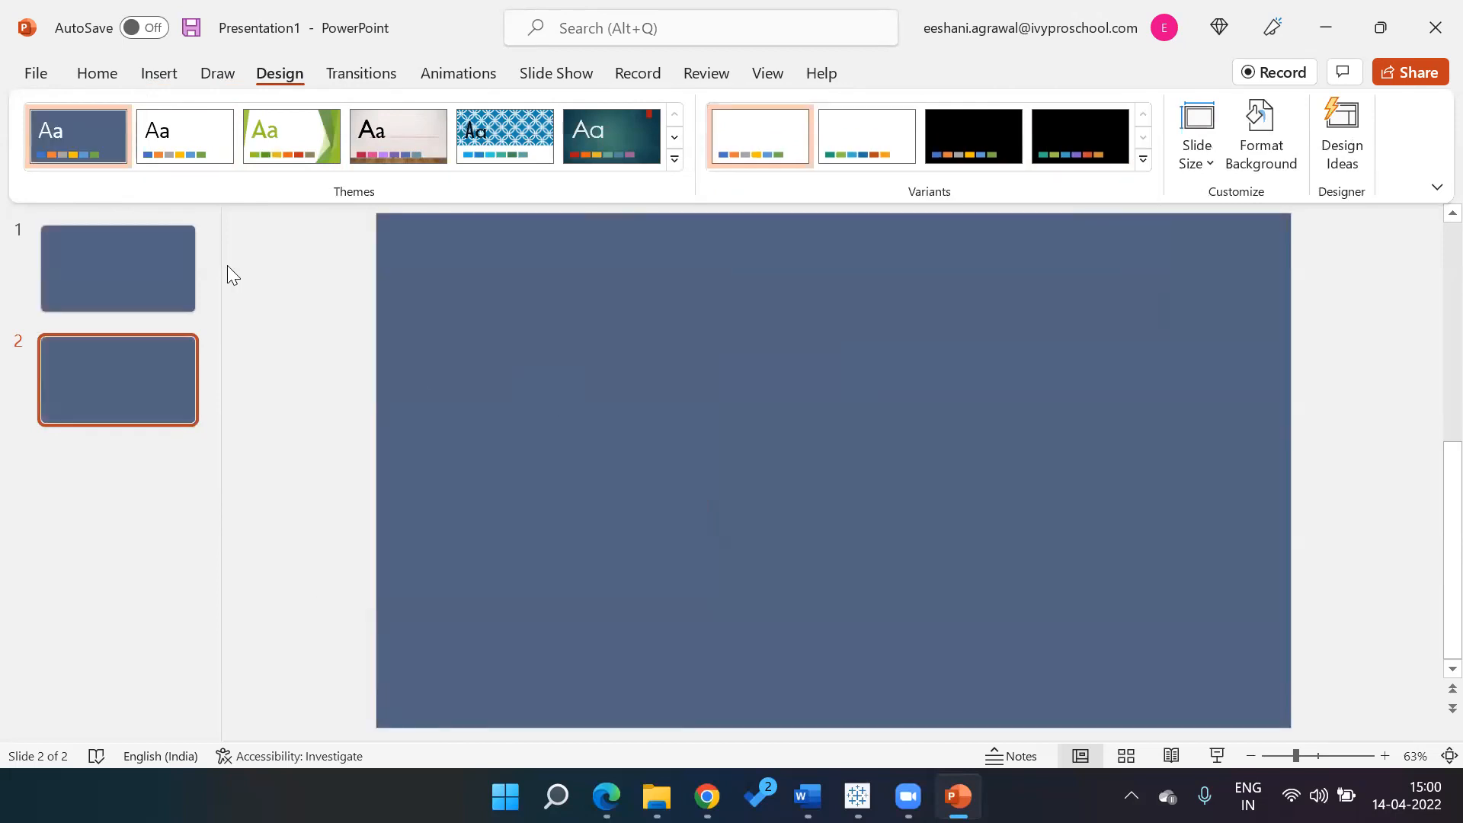
pyautogui.click(157, 242)
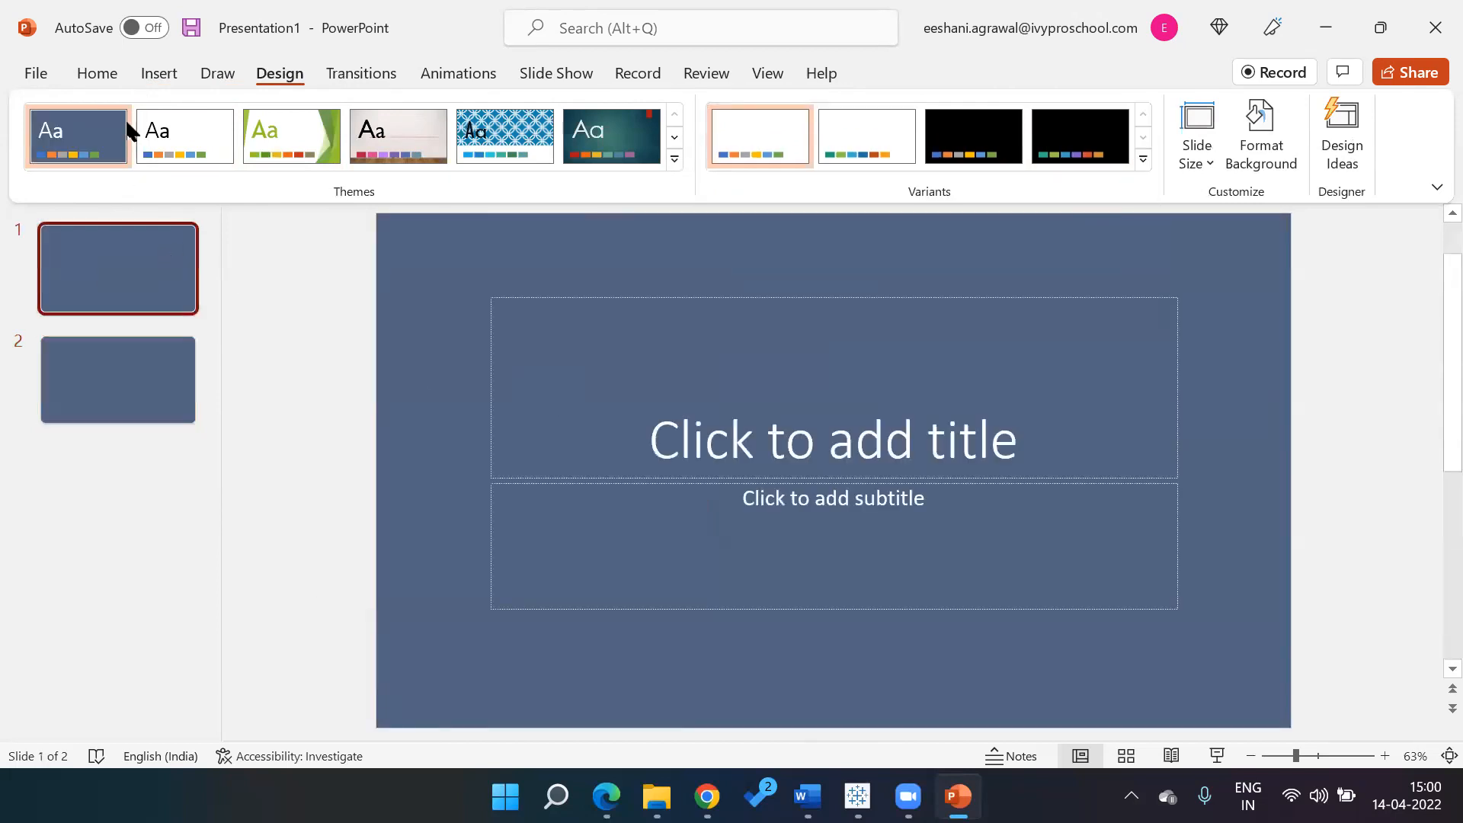
# Draw a rounded rectangle in slide 2's upper left and give it a grey shape style
pyautogui.click(156, 73)
pyautogui.click(166, 357)
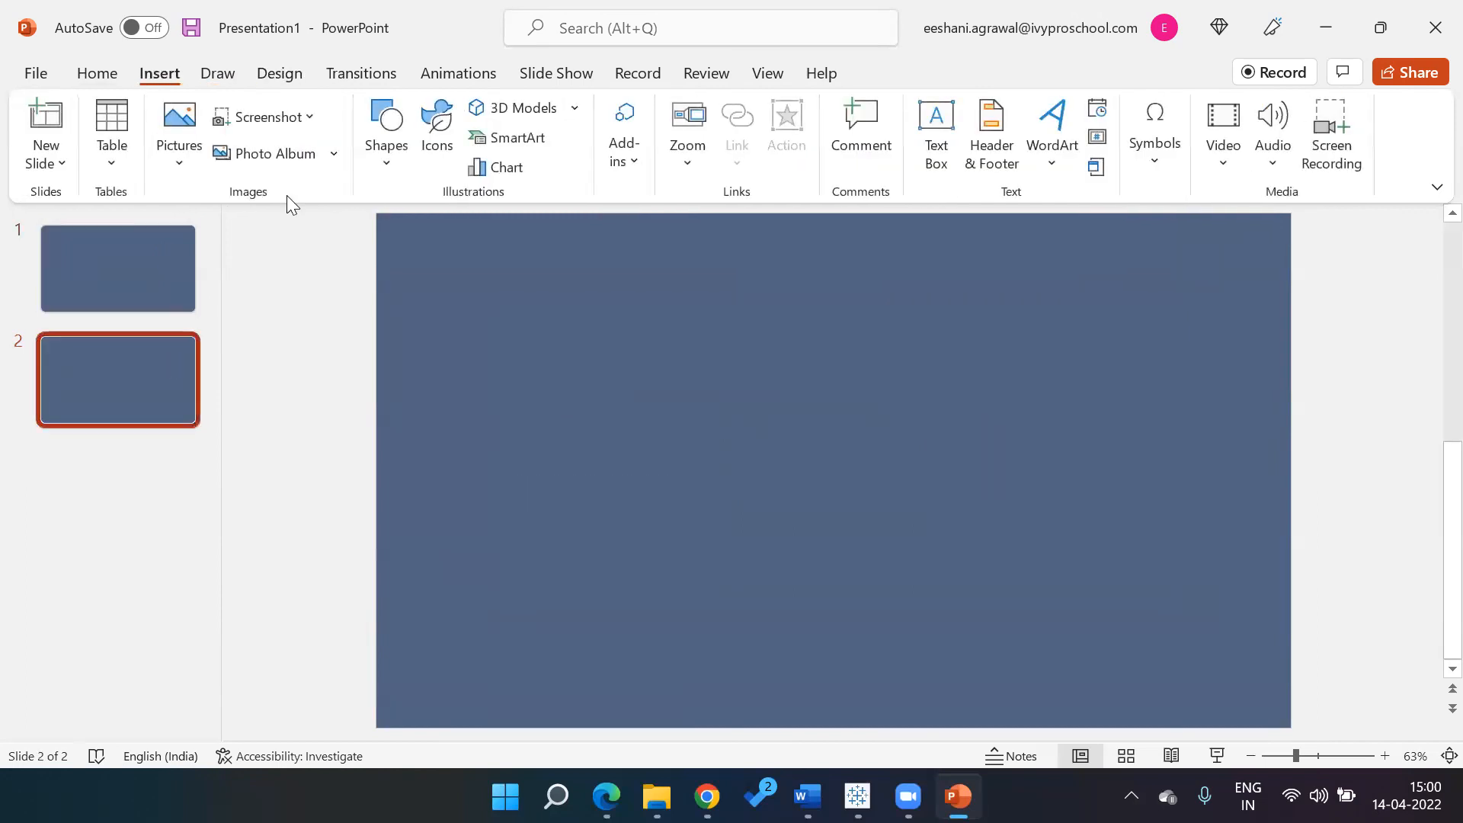
pyautogui.click(115, 78)
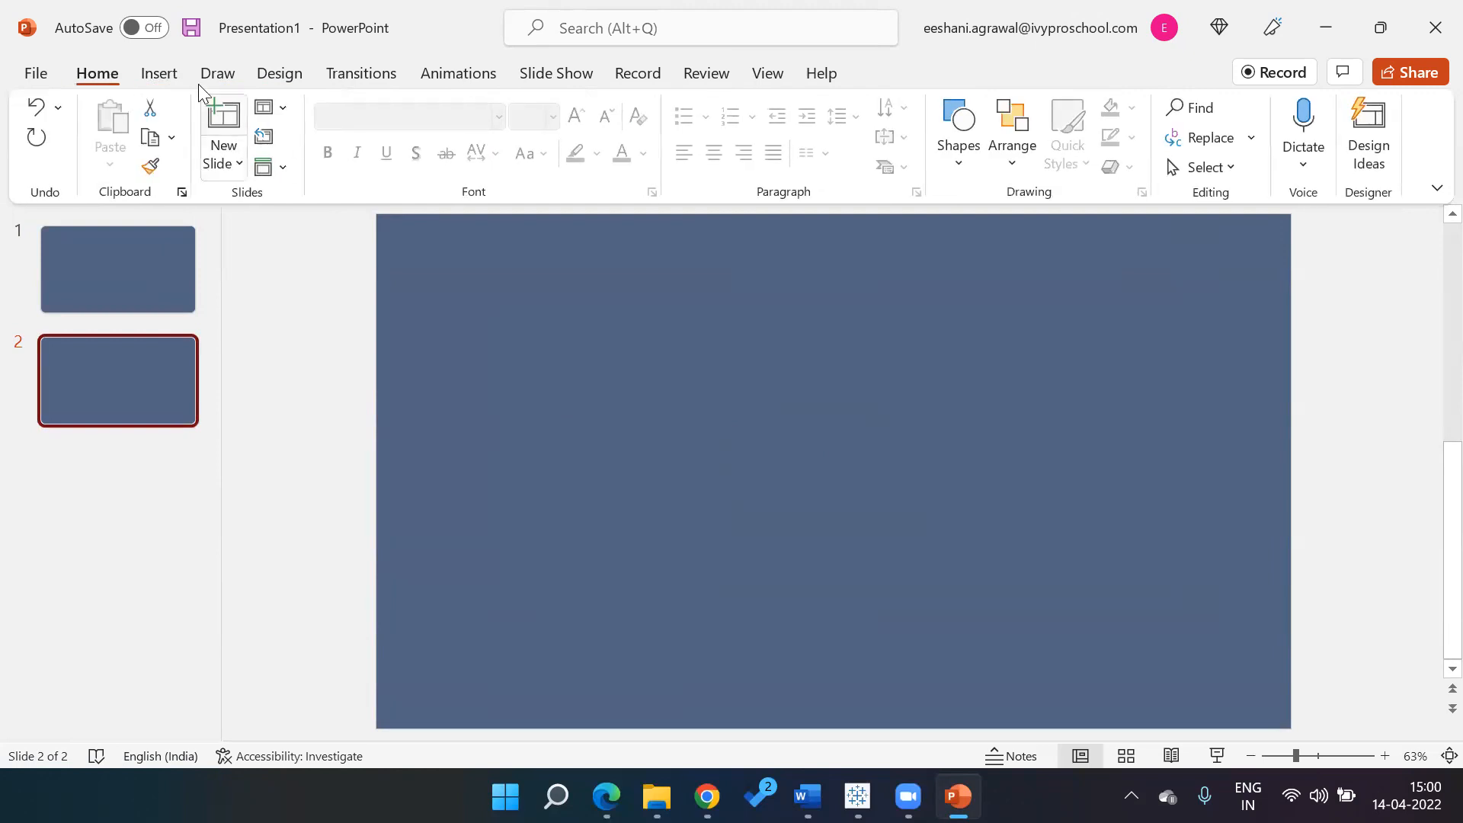
pyautogui.click(158, 74)
pyautogui.click(187, 162)
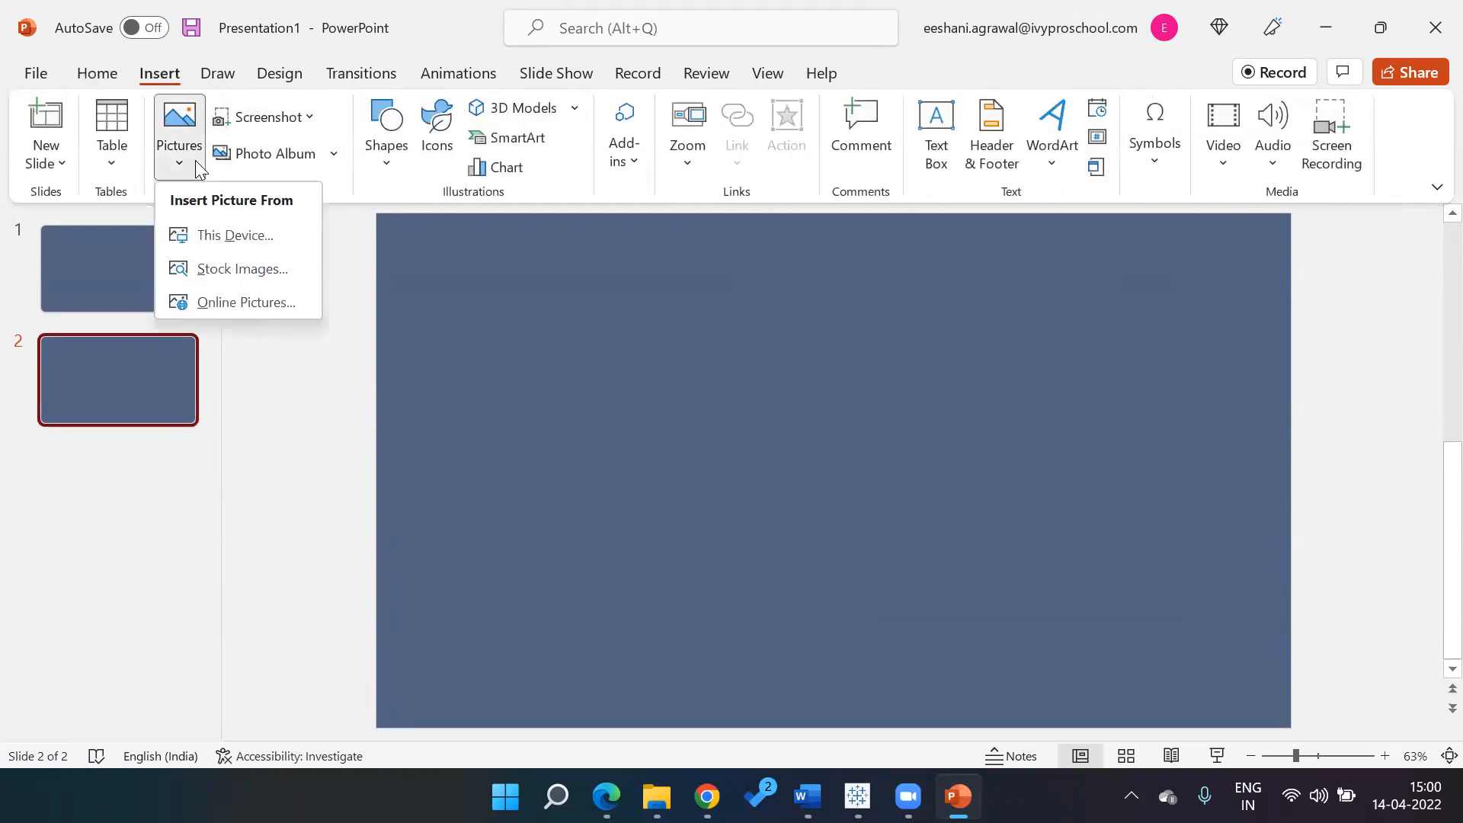
pyautogui.click(384, 164)
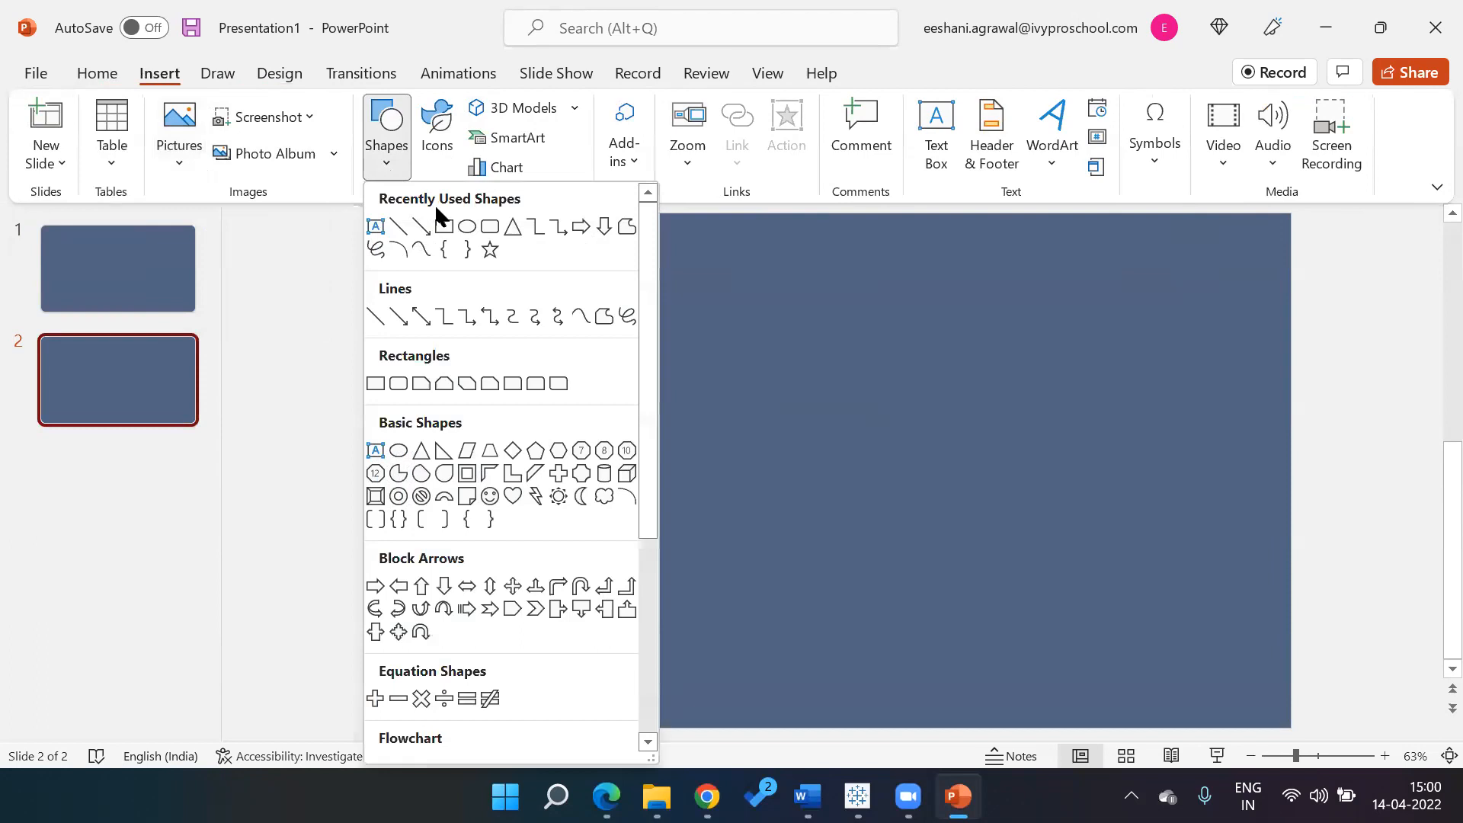
pyautogui.click(490, 226)
pyautogui.moveTo(516, 305); pyautogui.dragTo(824, 481)
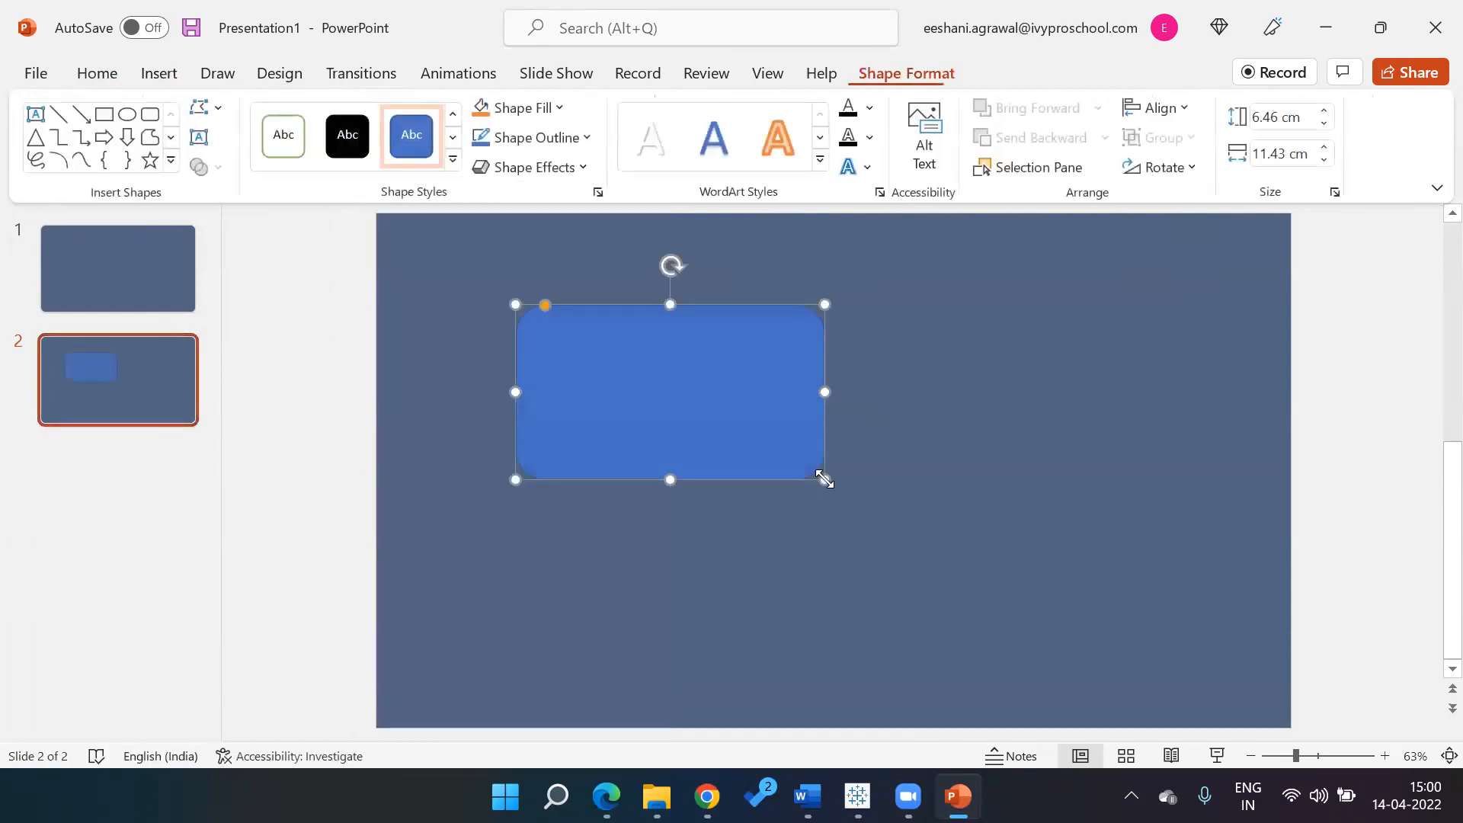
pyautogui.click(453, 160)
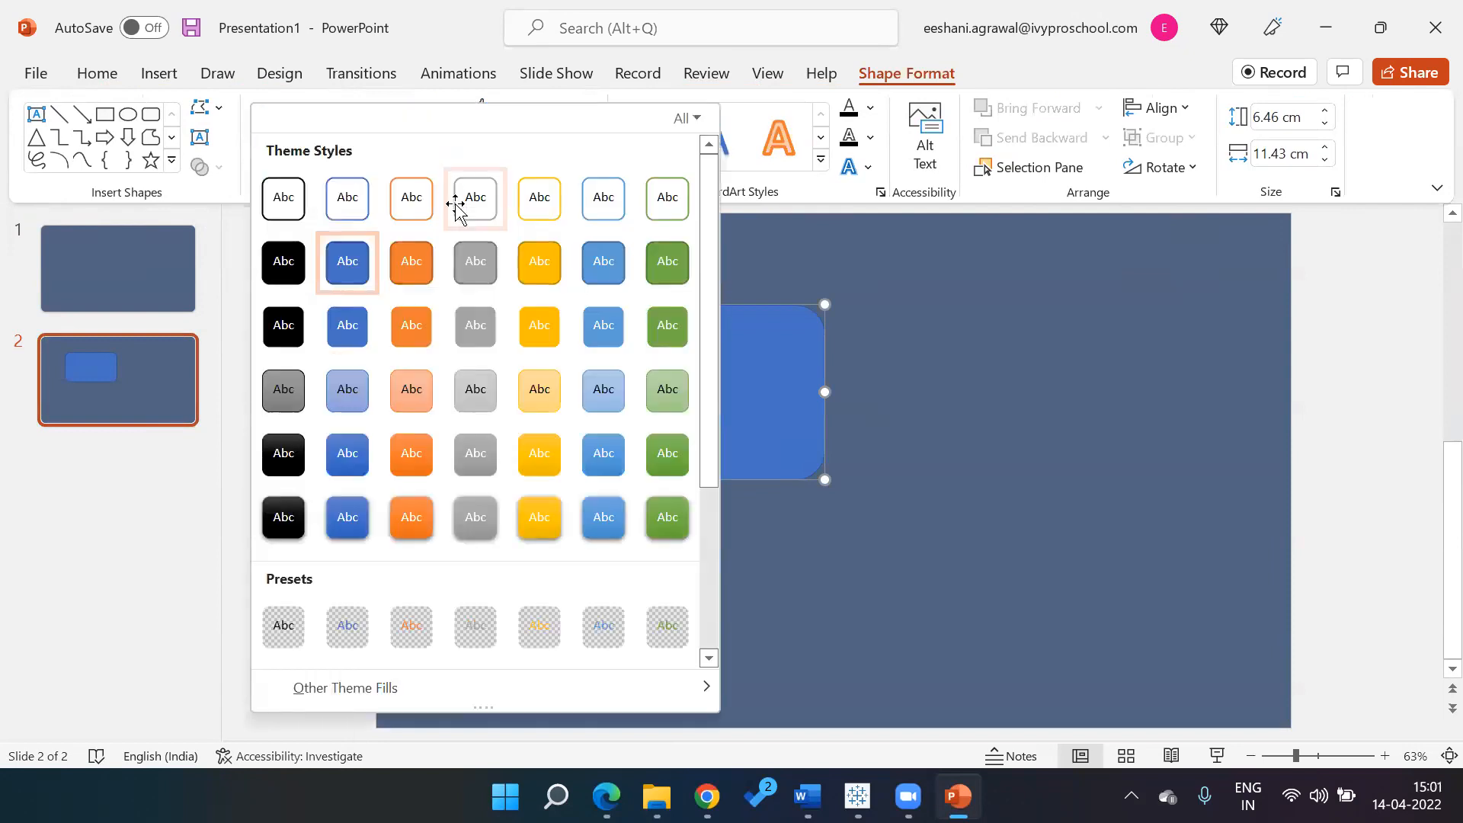
pyautogui.click(476, 262)
# Give the grey rectangle an outer shadow, deleting the unshadowed copy
pyautogui.hotkey('ctrl', 'c')
pyautogui.hotkey('ctrl', 'v')
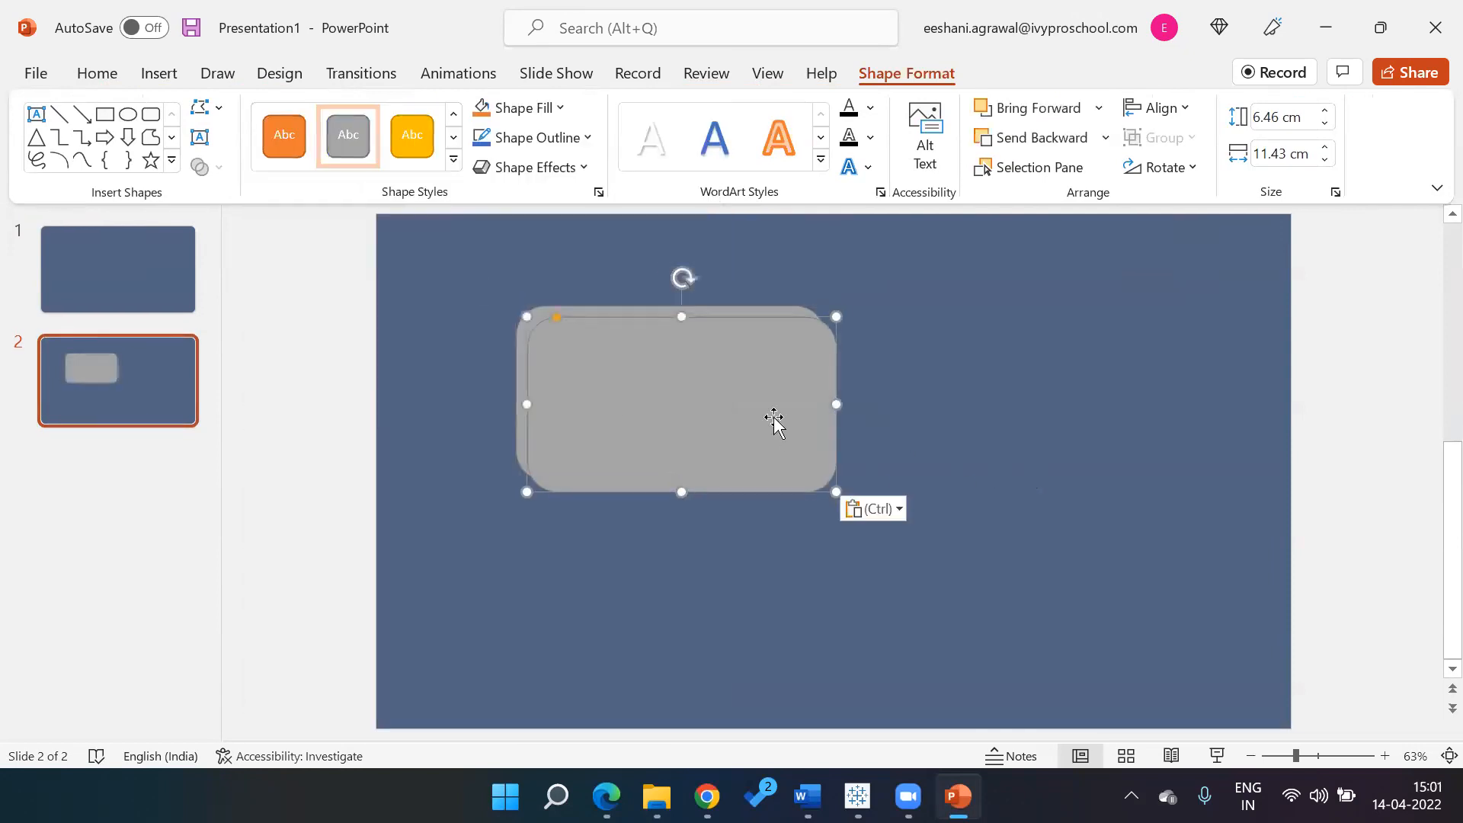
pyautogui.moveTo(770, 419); pyautogui.dragTo(1174, 401)
pyautogui.click(823, 381)
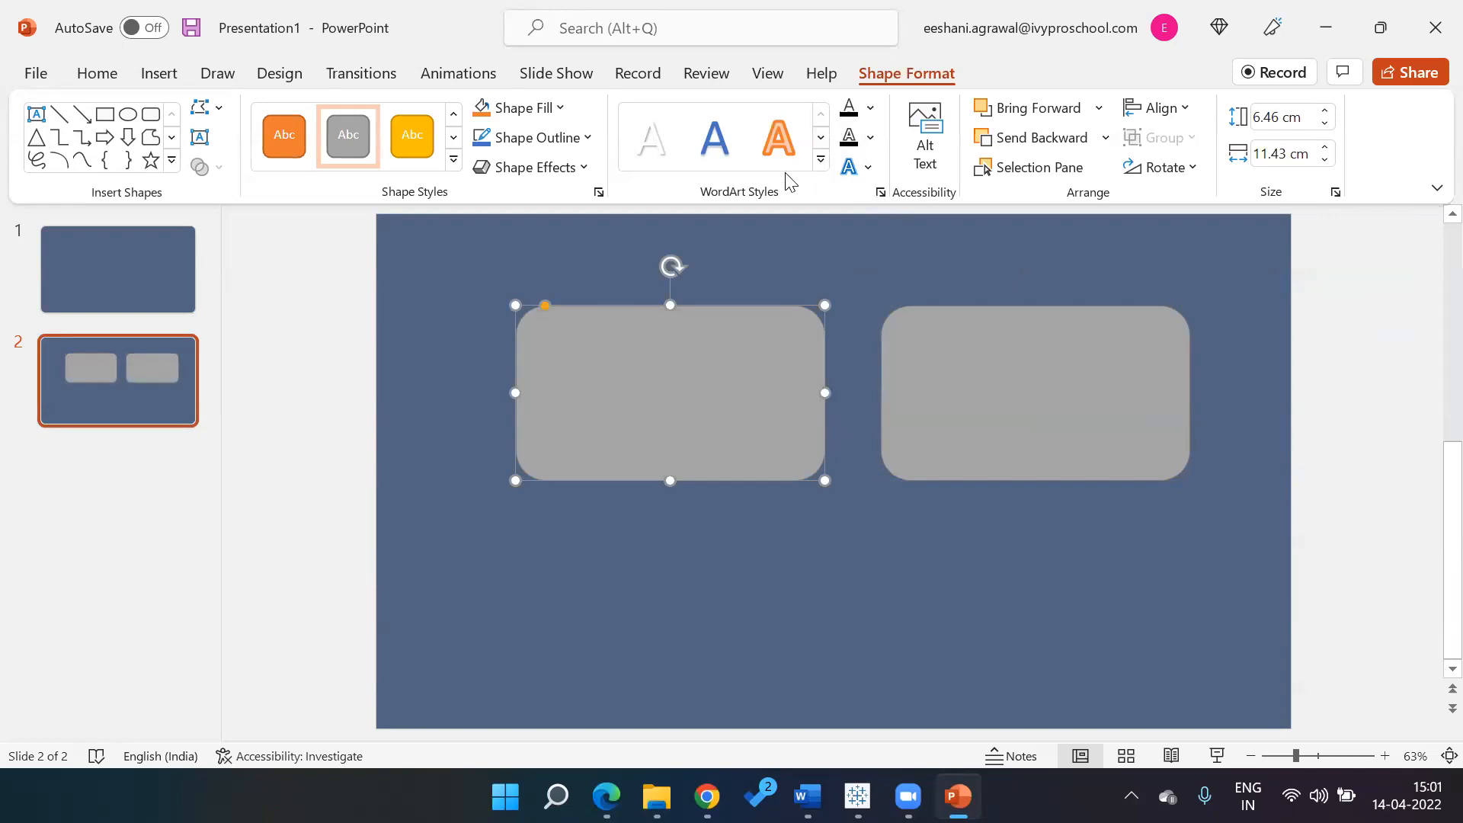
pyautogui.click(592, 164)
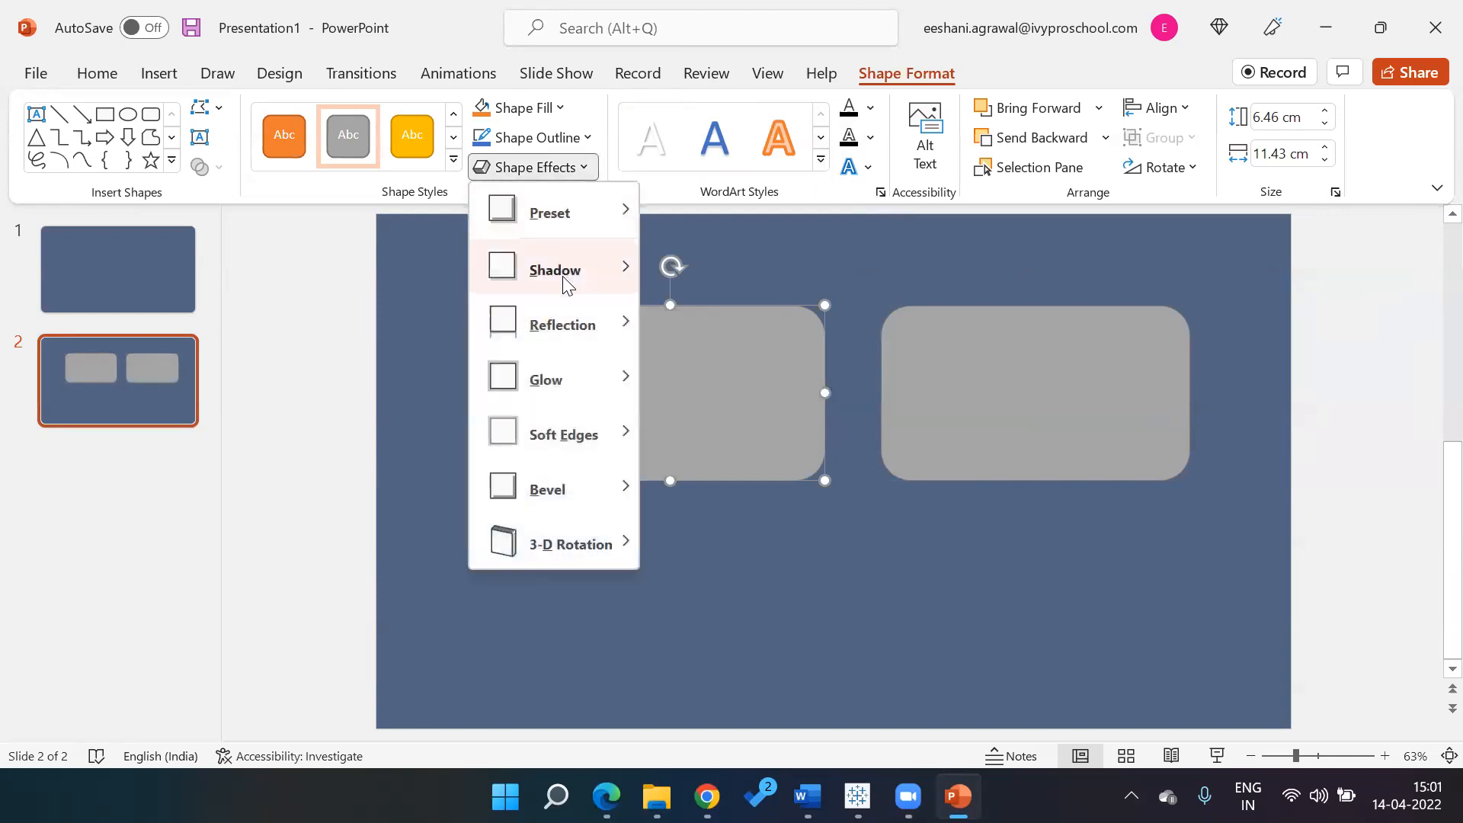
pyautogui.moveTo(556, 269)
pyautogui.click(684, 314)
pyautogui.click(921, 379)
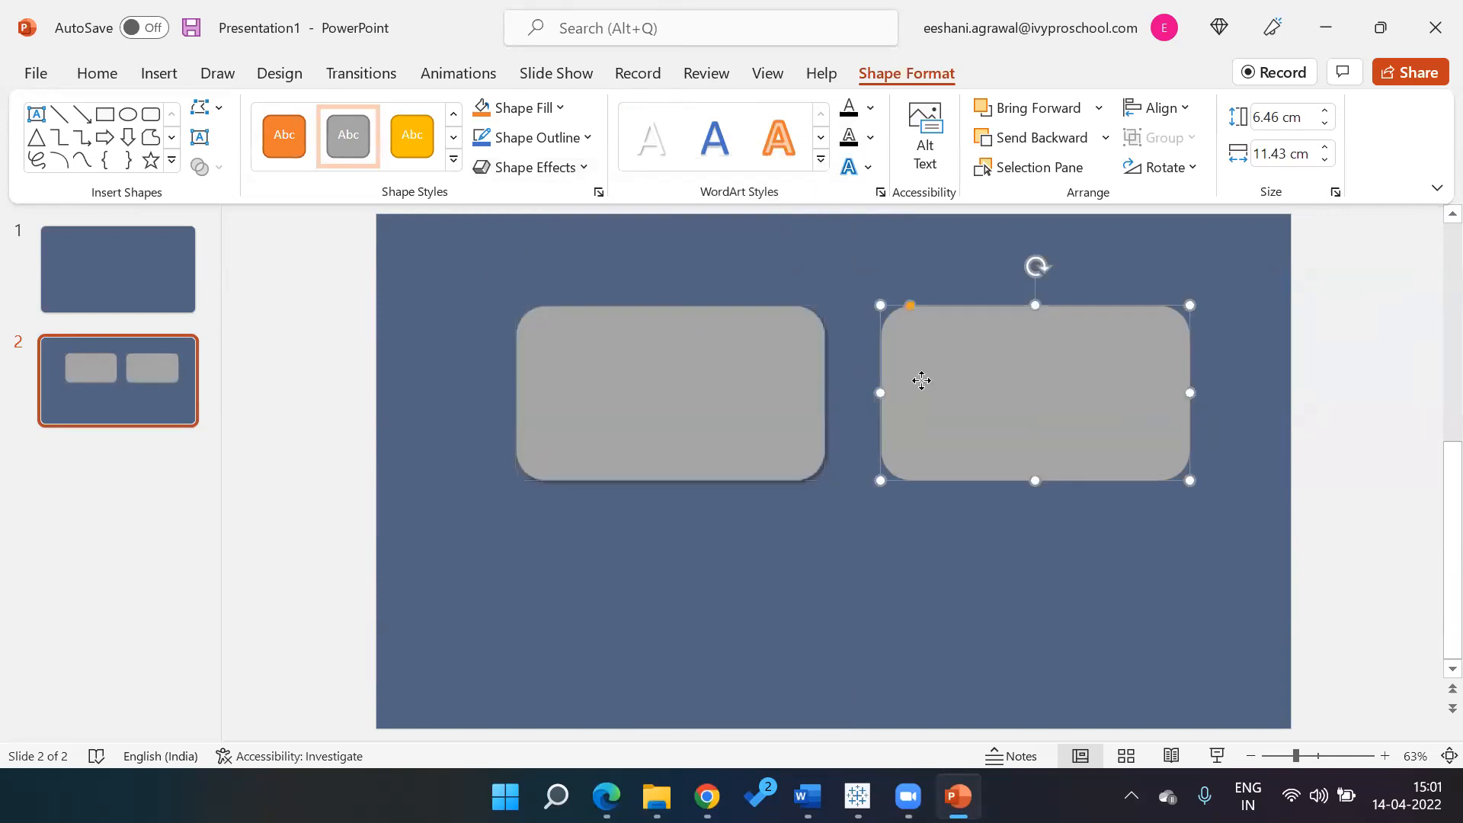
pyautogui.press('Delete')
# Duplicate the shadowed rectangle into a two-by-two grid of four boxes
pyautogui.click(712, 371)
pyautogui.hotkey('ctrl', 'c')
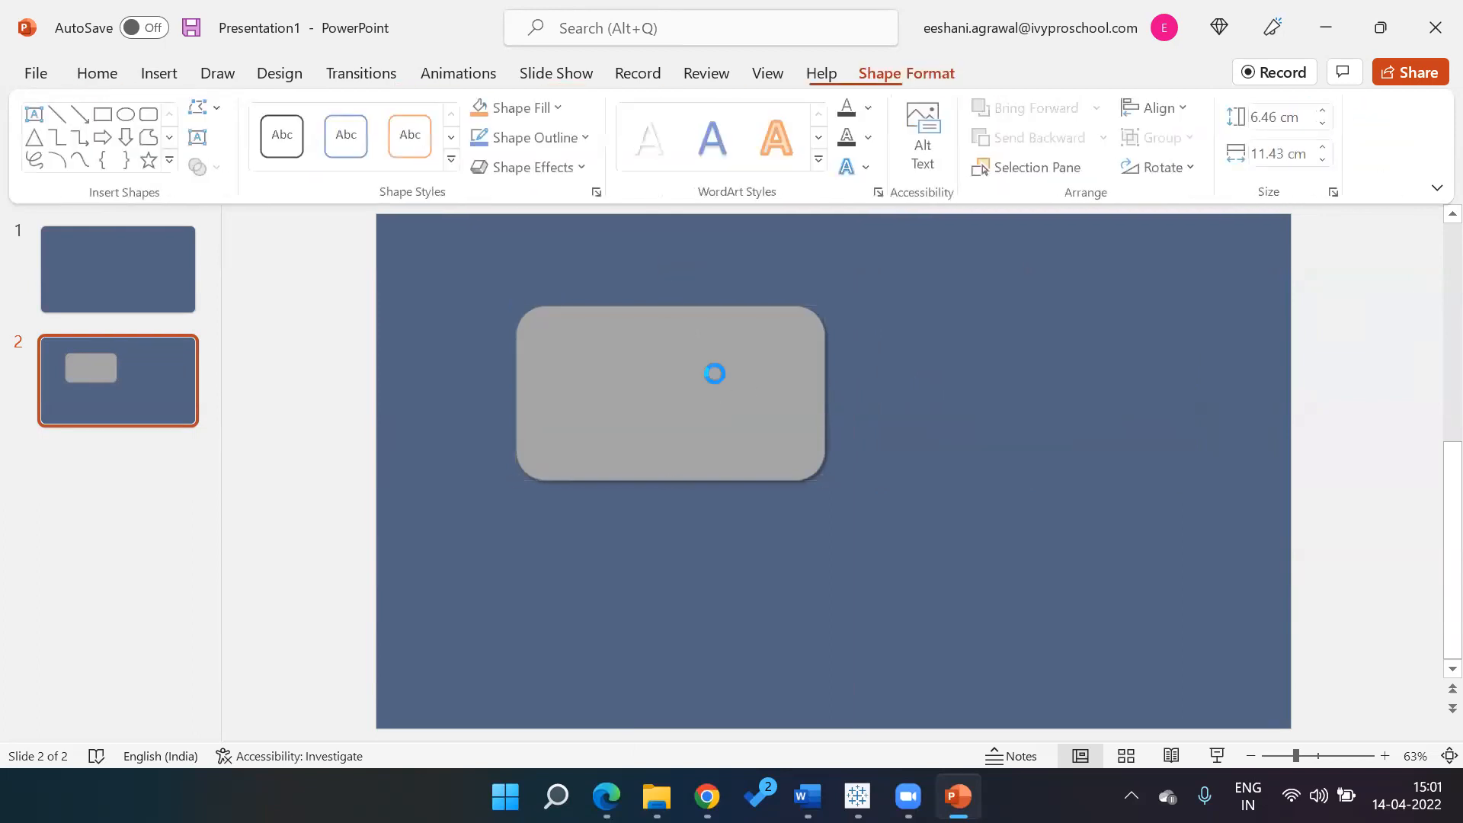
pyautogui.hotkey('ctrl', 'v')
pyautogui.moveTo(778, 379); pyautogui.dragTo(1072, 376)
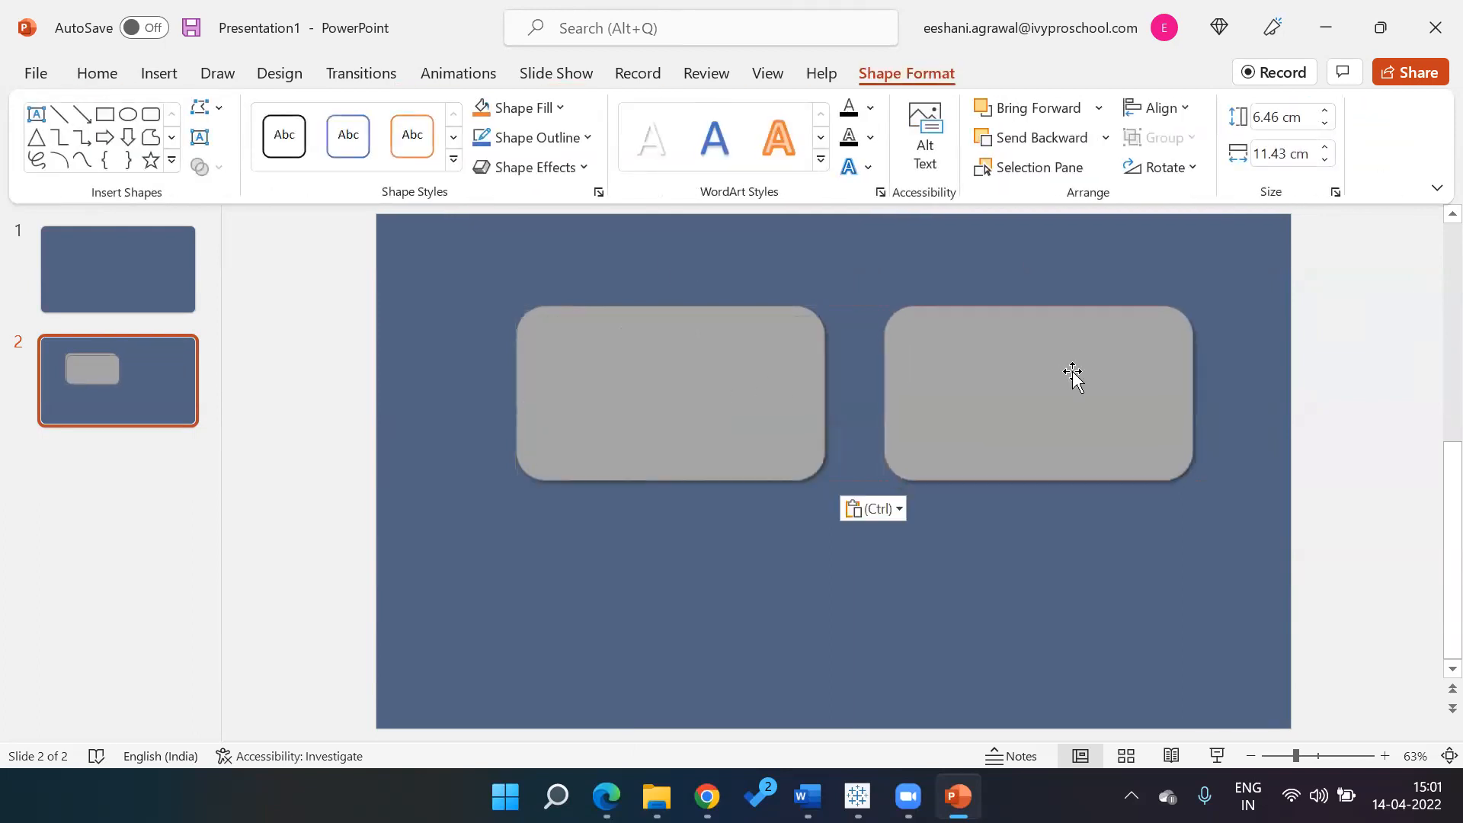
pyautogui.click(746, 425)
pyautogui.hotkey('ctrl', 'v')
pyautogui.moveTo(747, 431); pyautogui.dragTo(1099, 614)
pyautogui.hotkey('ctrl', 'v')
pyautogui.click(472, 410)
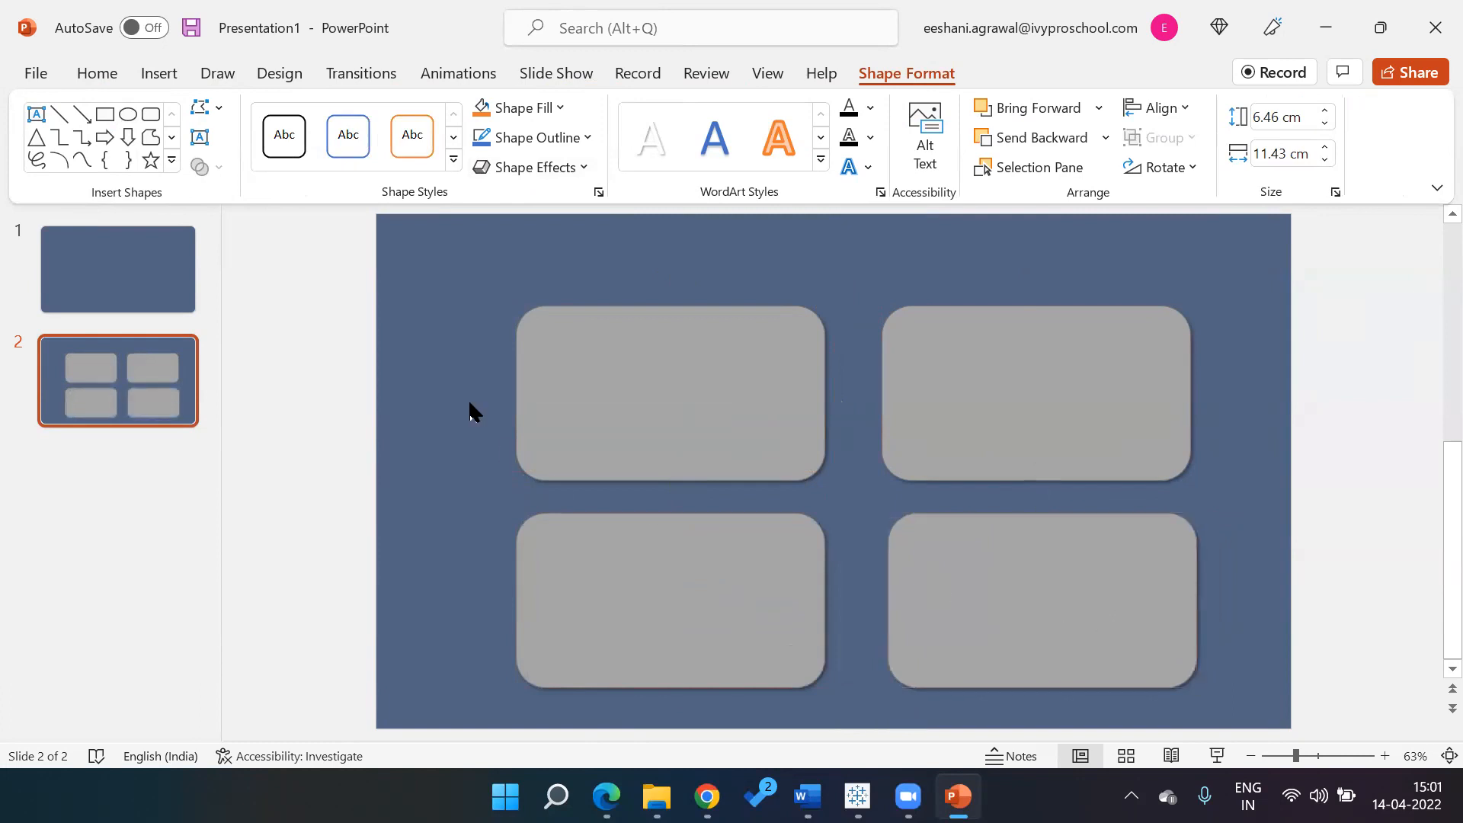
# Draw a tall gold rounded bar down slide 2's left side and delete the empty first slide
pyautogui.click(161, 71)
pyautogui.click(392, 157)
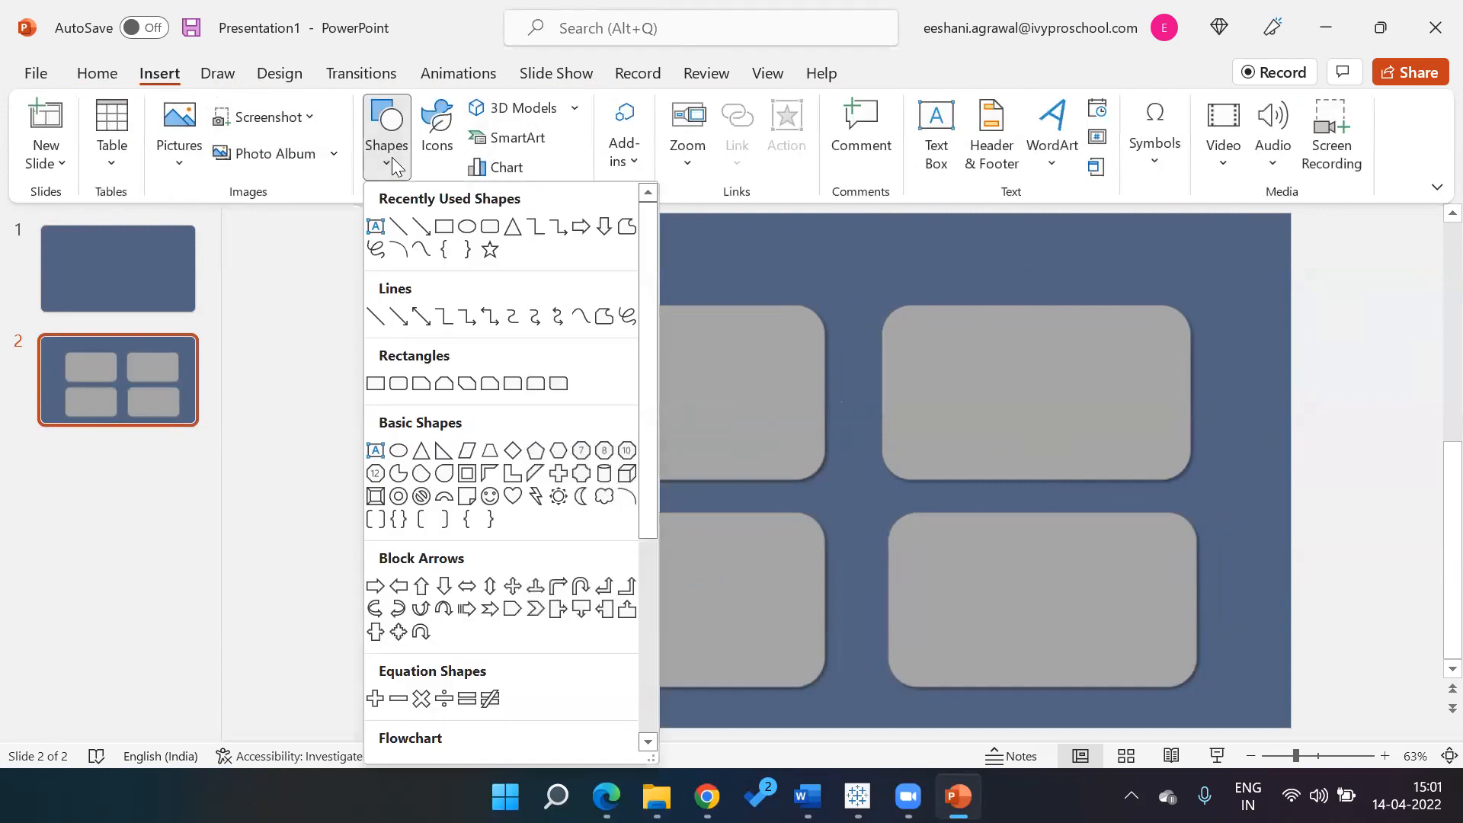
pyautogui.click(489, 240)
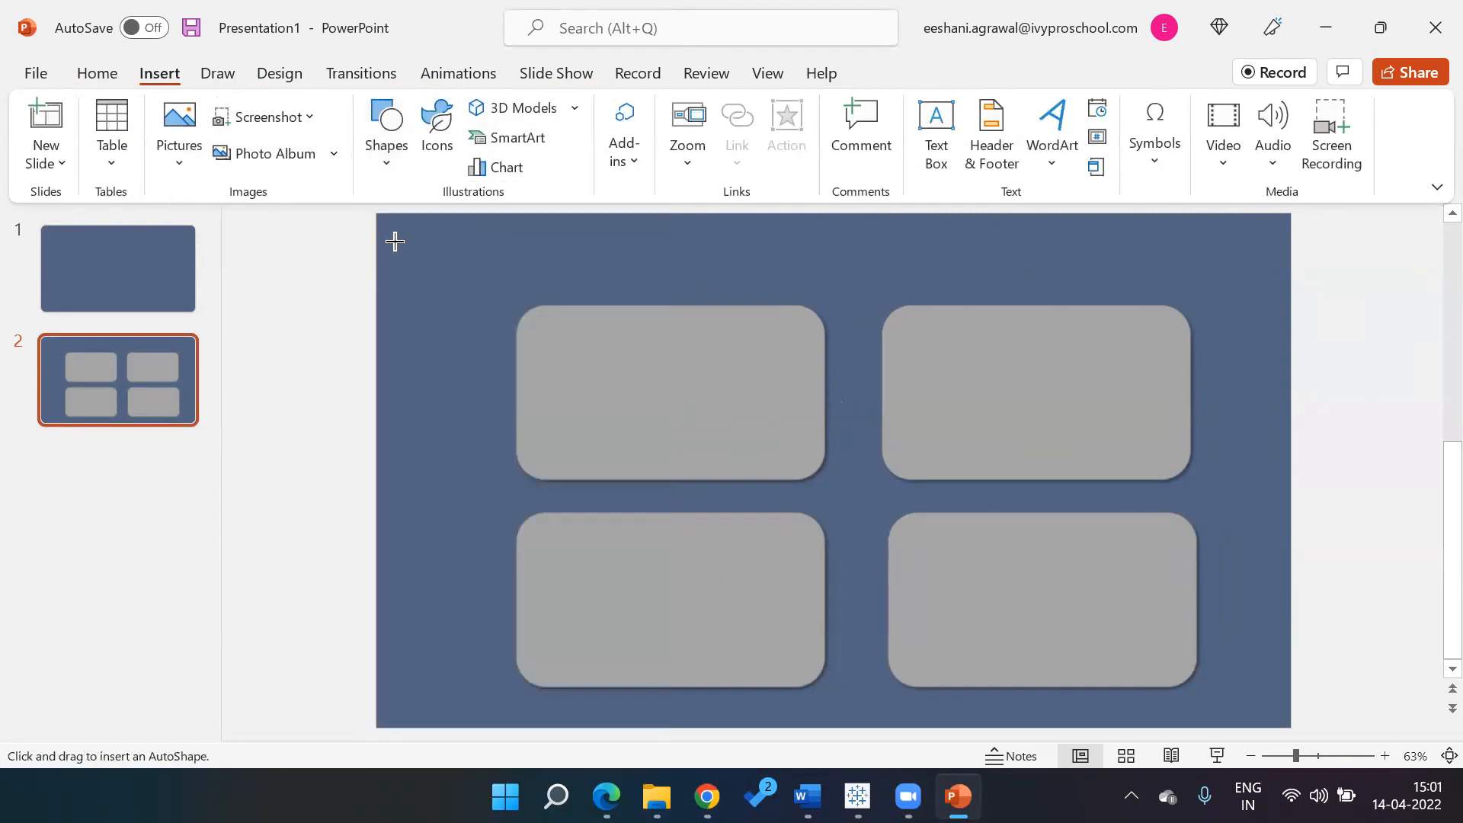
pyautogui.moveTo(395, 243)
pyautogui.mouseDown()
pyautogui.moveTo(491, 489)
pyautogui.moveTo(485, 707)
pyautogui.mouseUp()
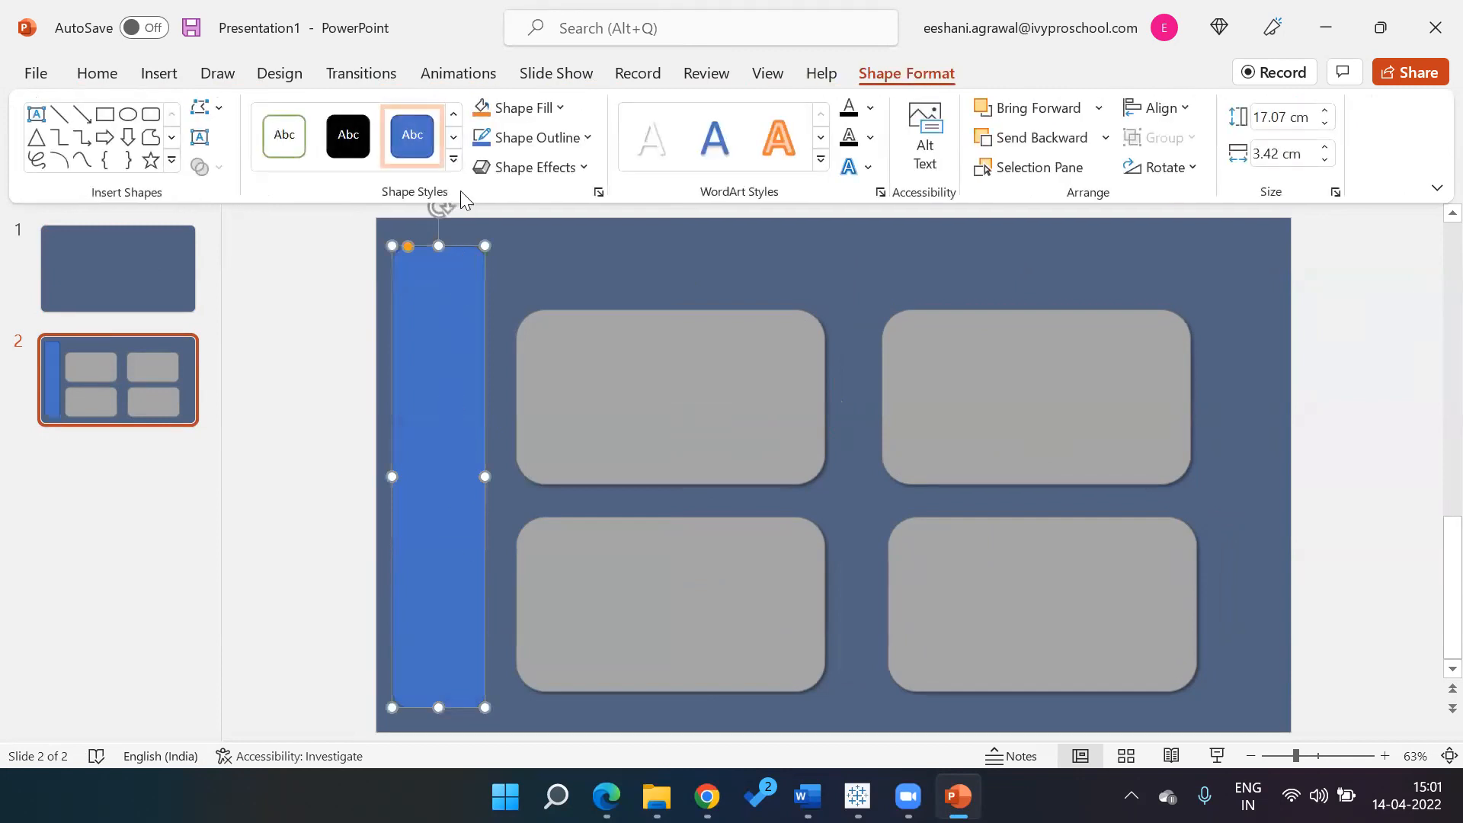
pyautogui.click(454, 169)
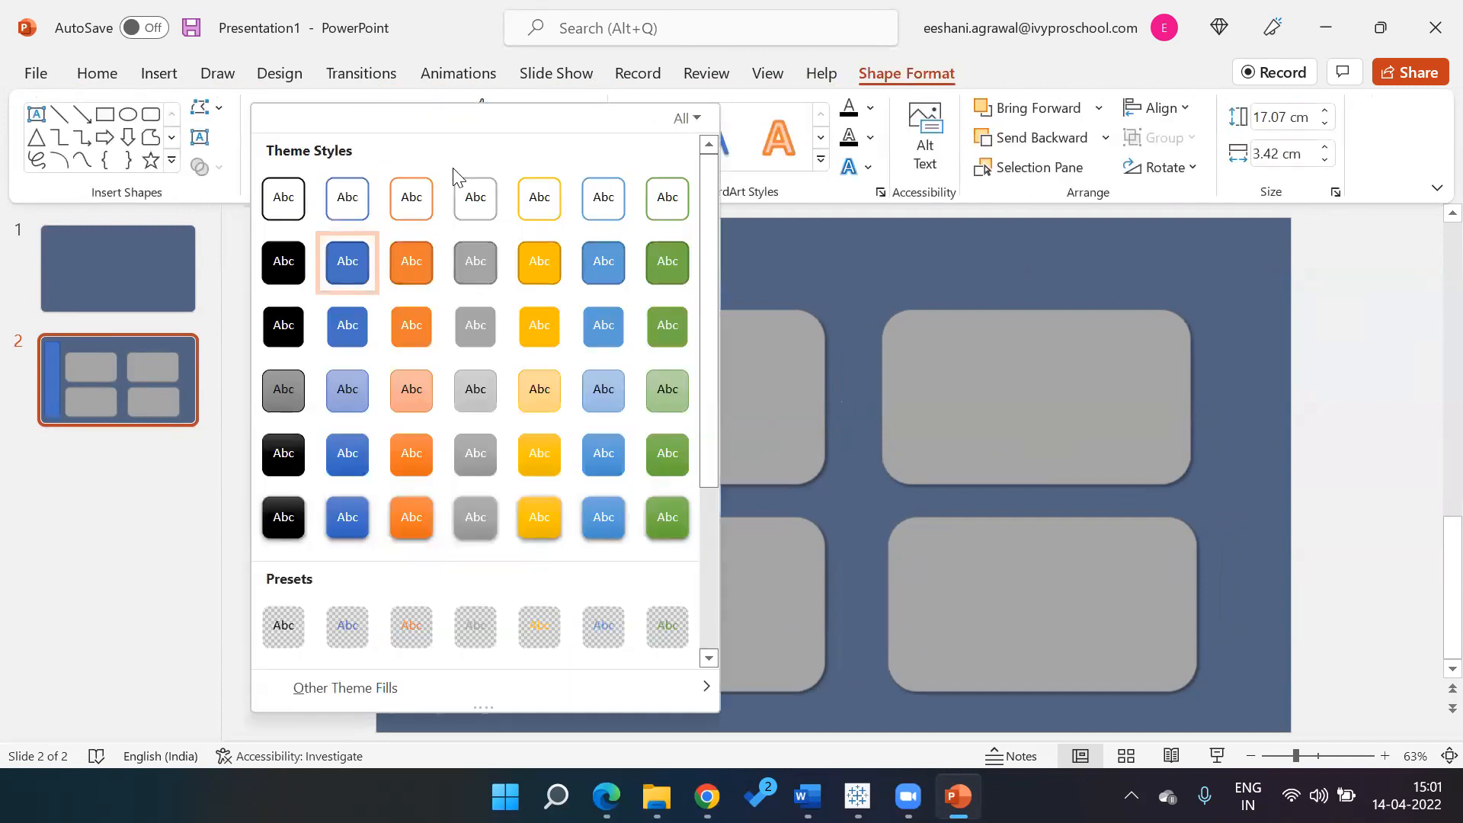
pyautogui.click(549, 326)
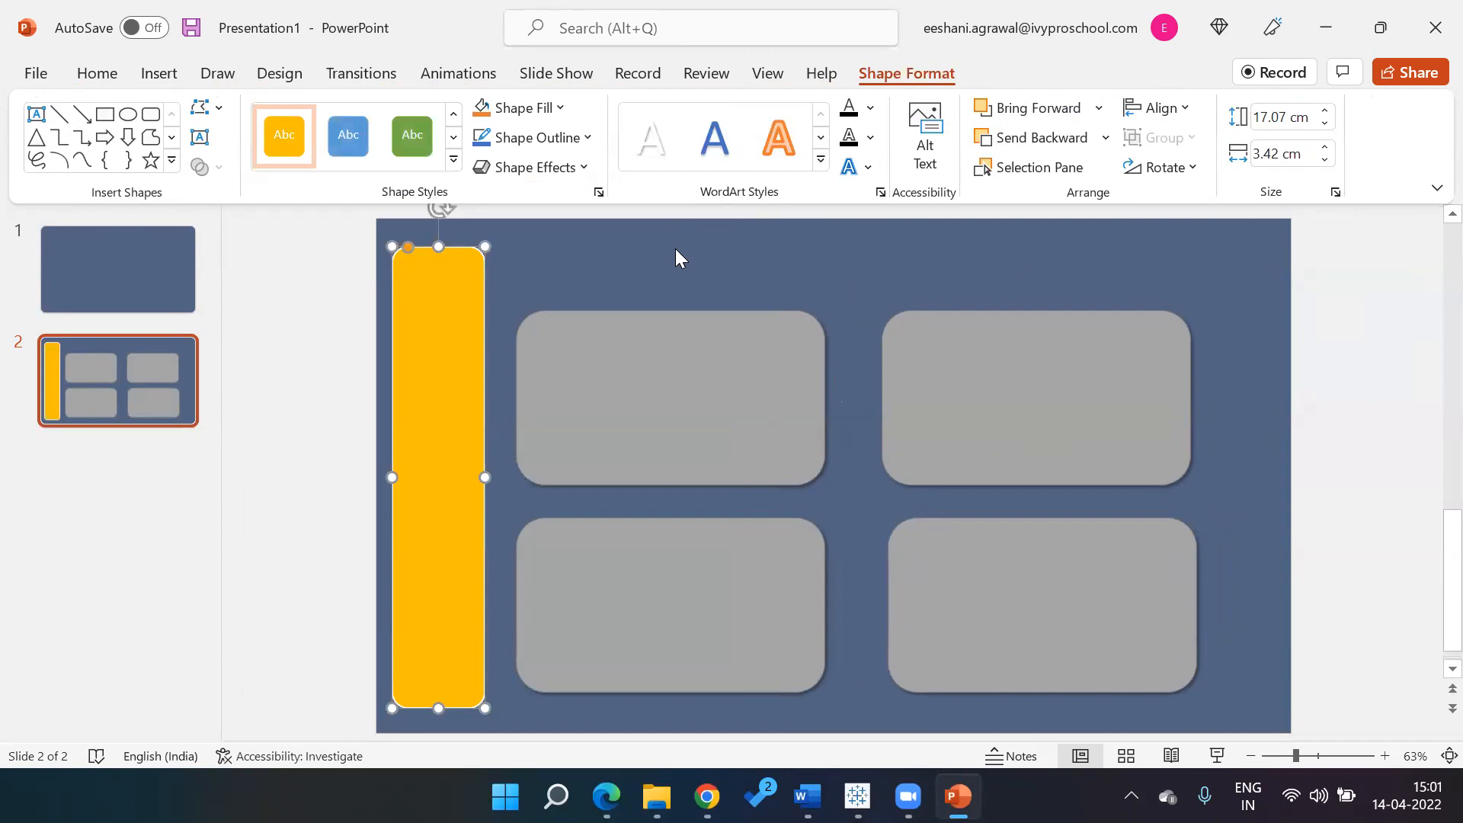
pyautogui.click(675, 249)
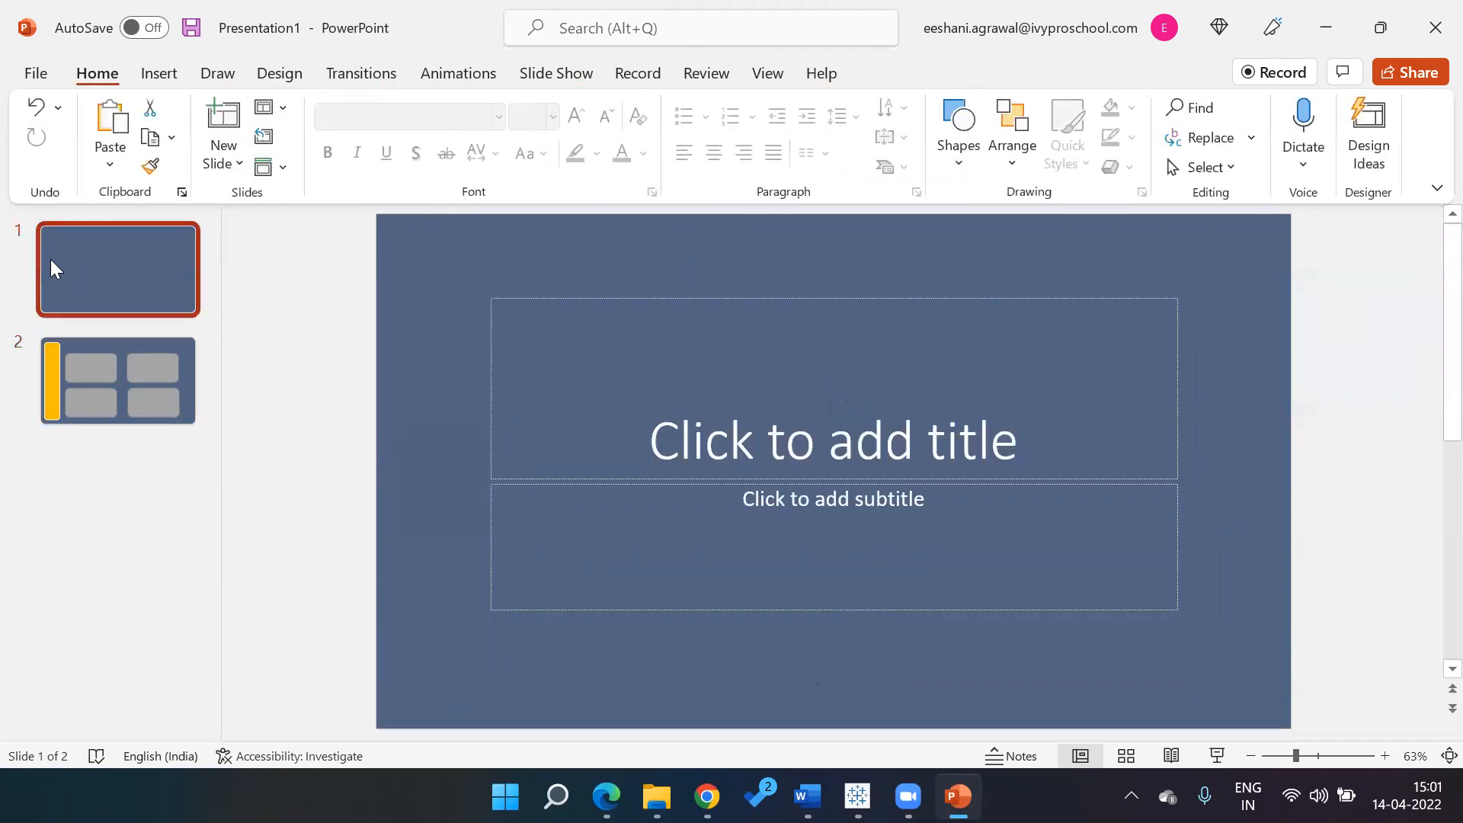
pyautogui.press('Delete')
# Check the print settings, keeping Microsoft Print to PDF as the printer
pyautogui.click(36, 80)
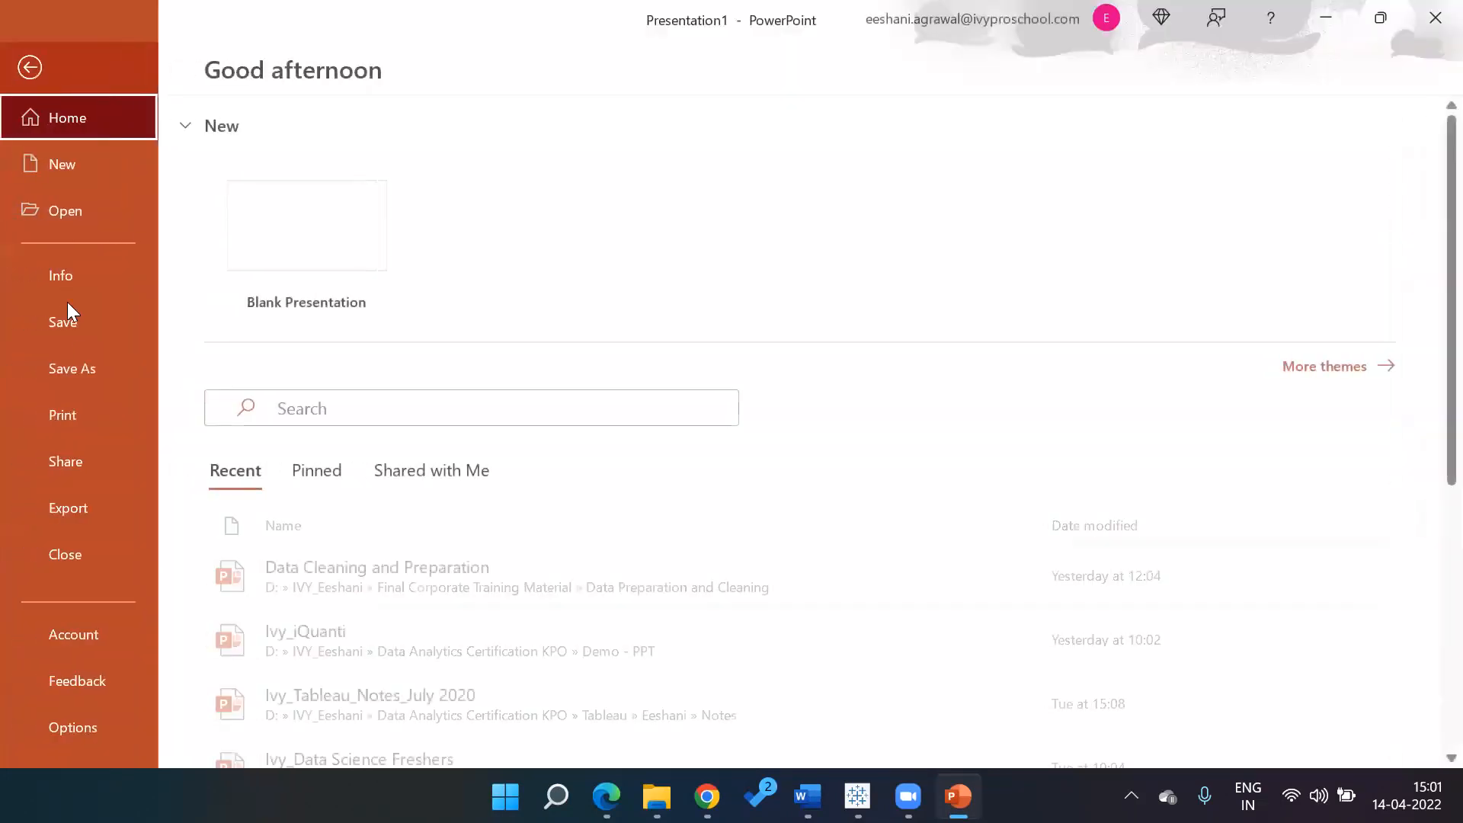
pyautogui.click(84, 416)
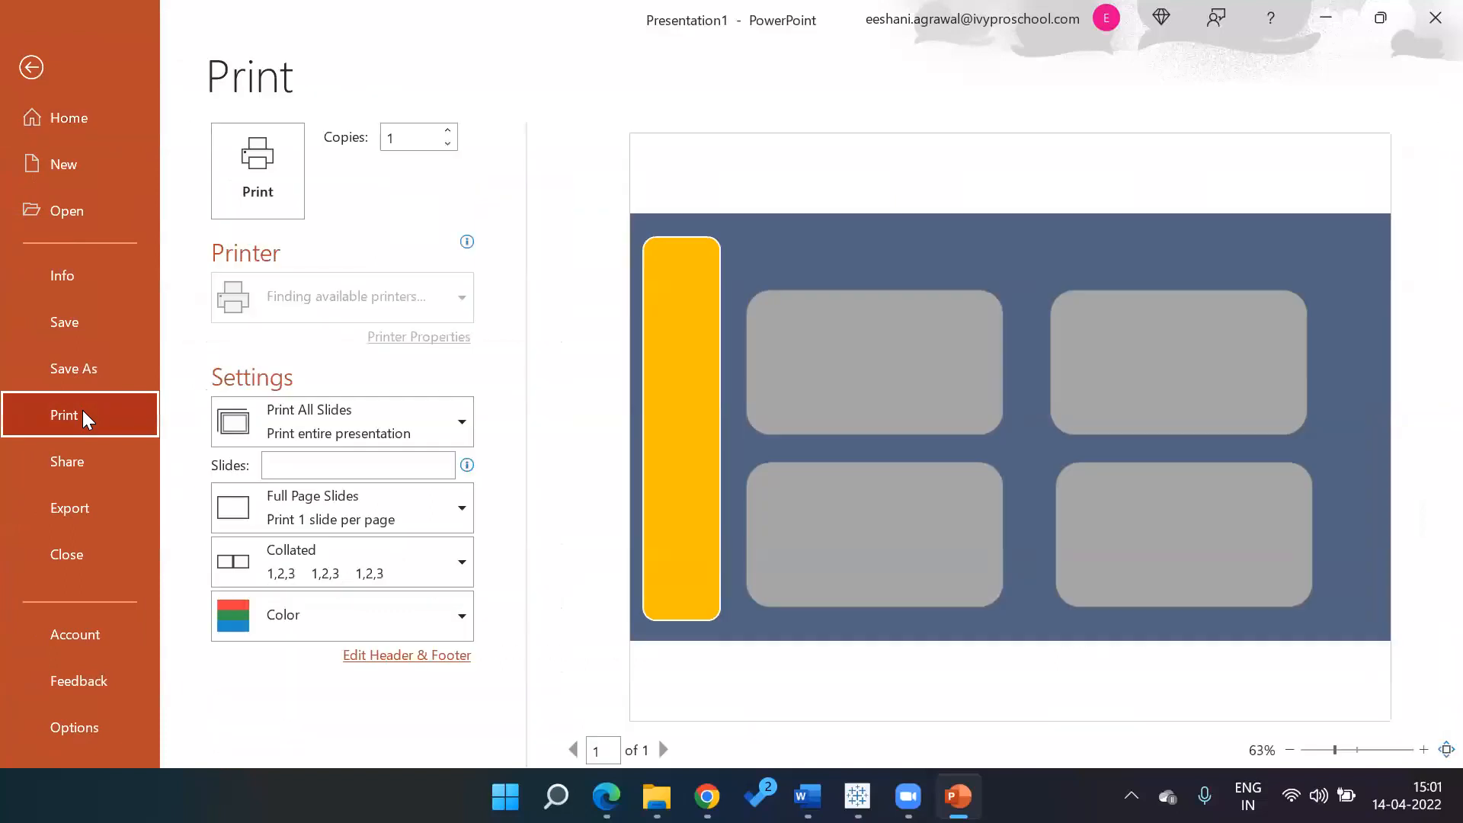
pyautogui.click(301, 309)
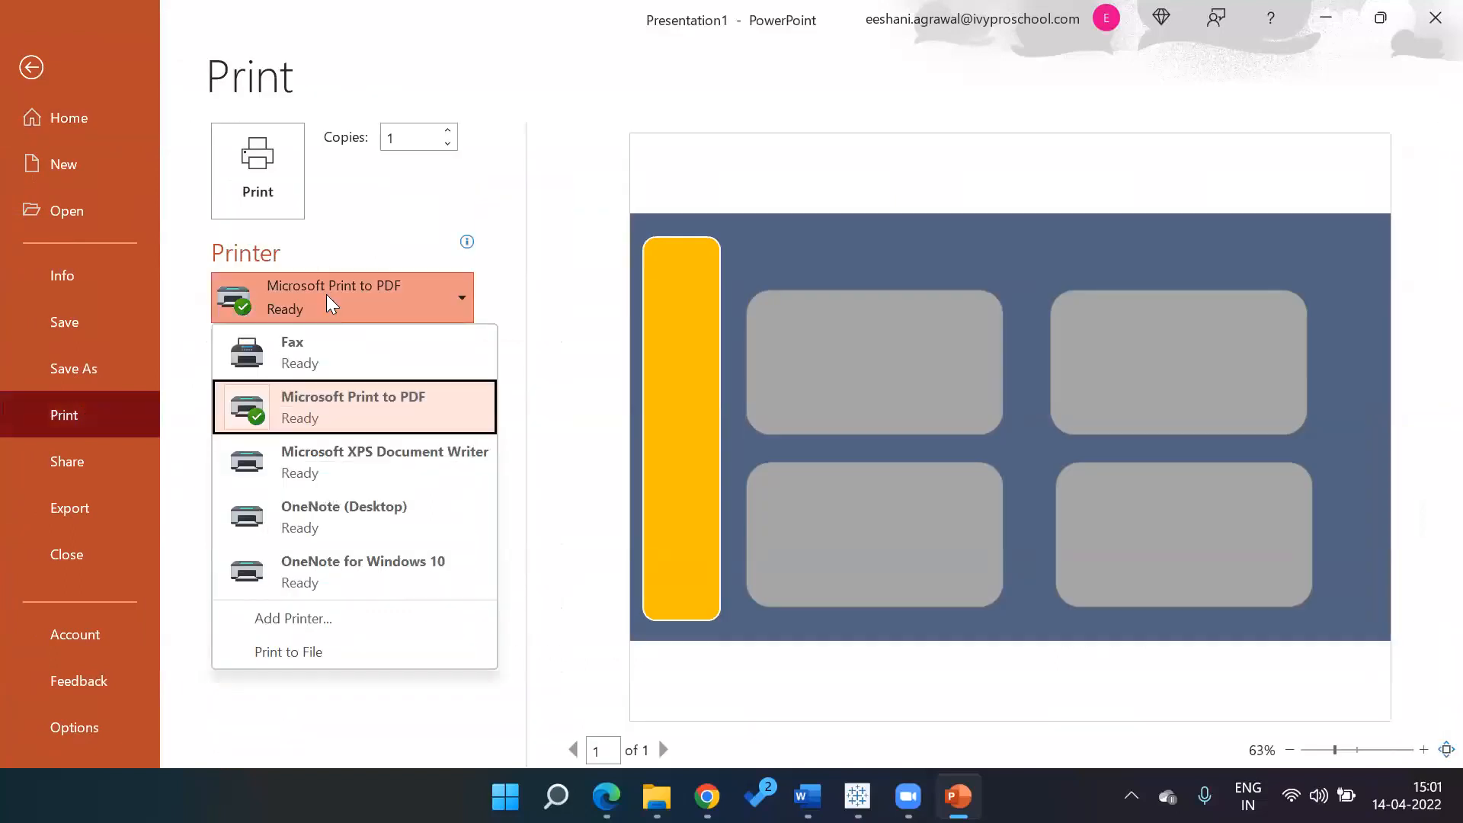
pyautogui.click(320, 408)
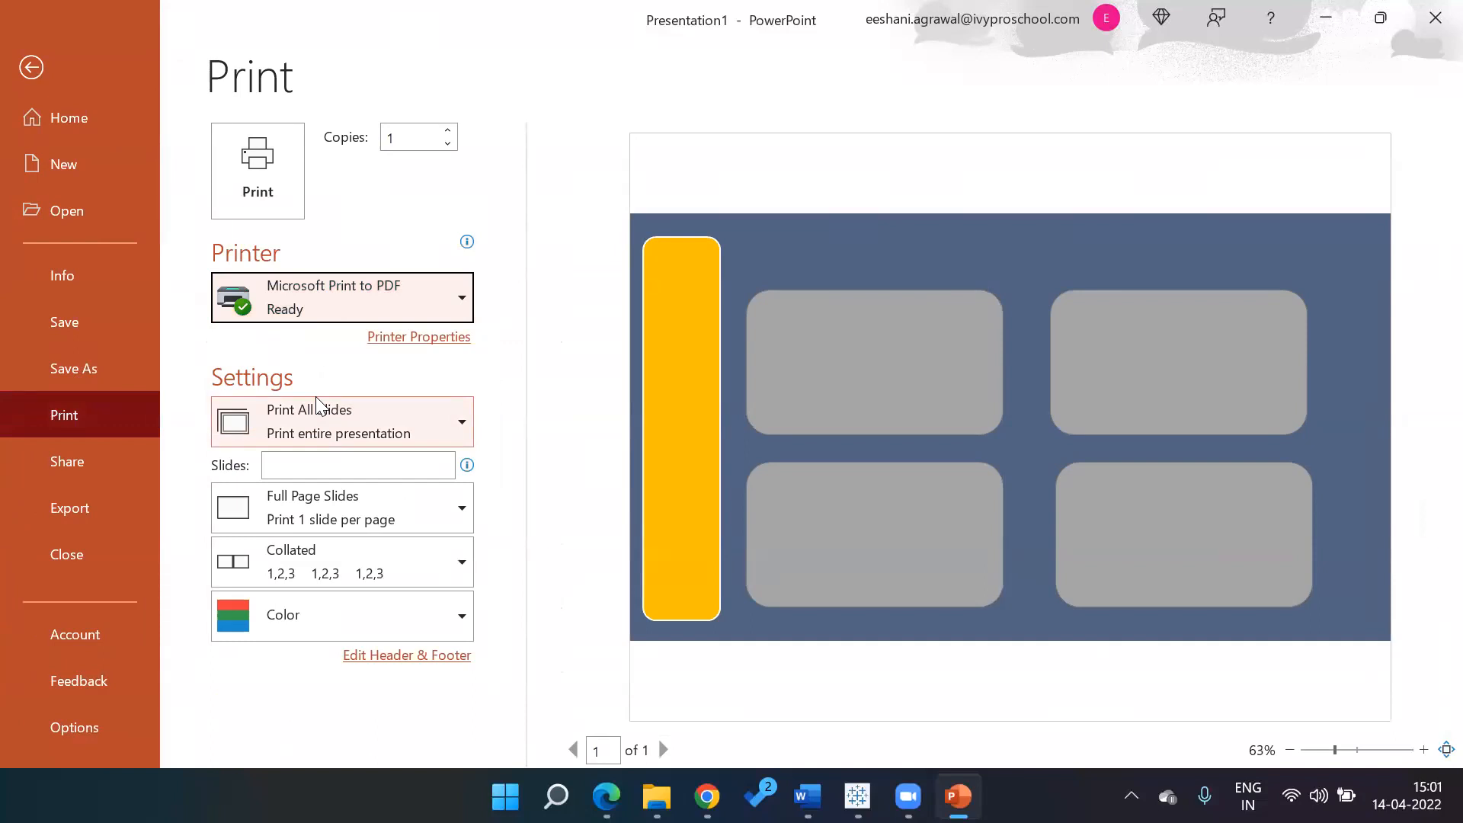
# Save the current slide to the Desktop as JPEG File Interchange Format 'Presentation1'
pyautogui.click(48, 381)
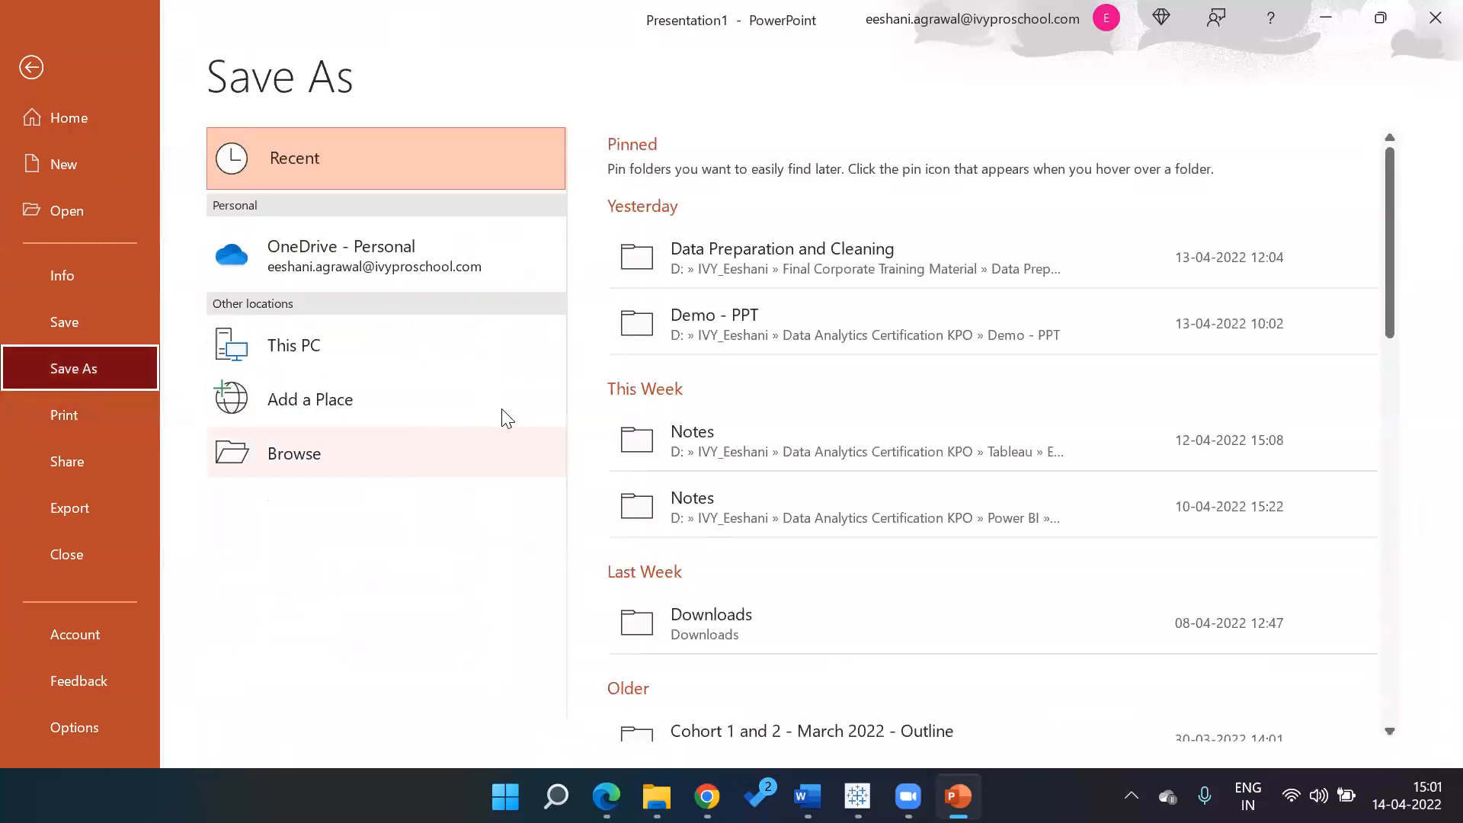
pyautogui.click(315, 458)
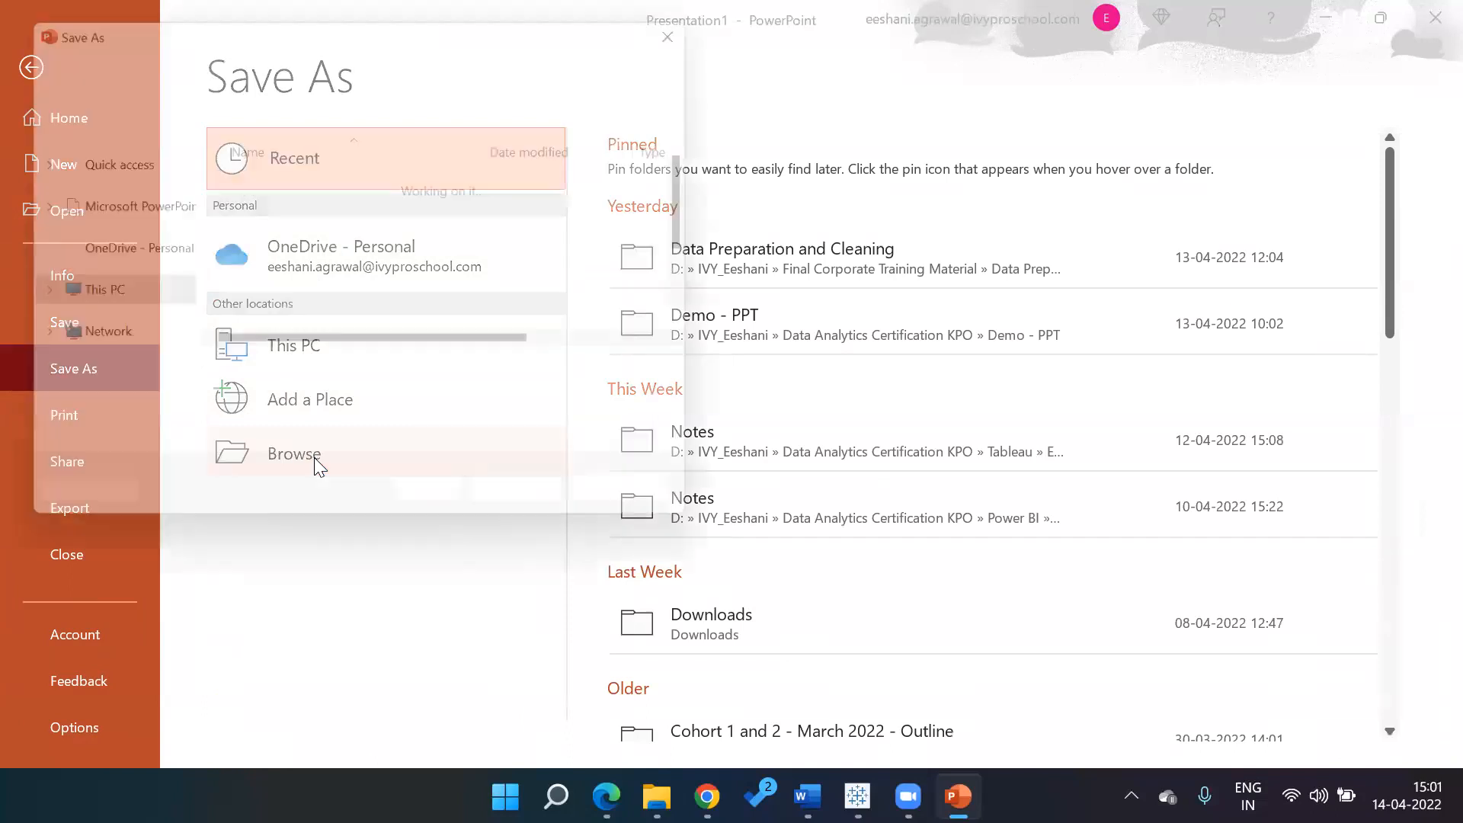
pyautogui.click(317, 410)
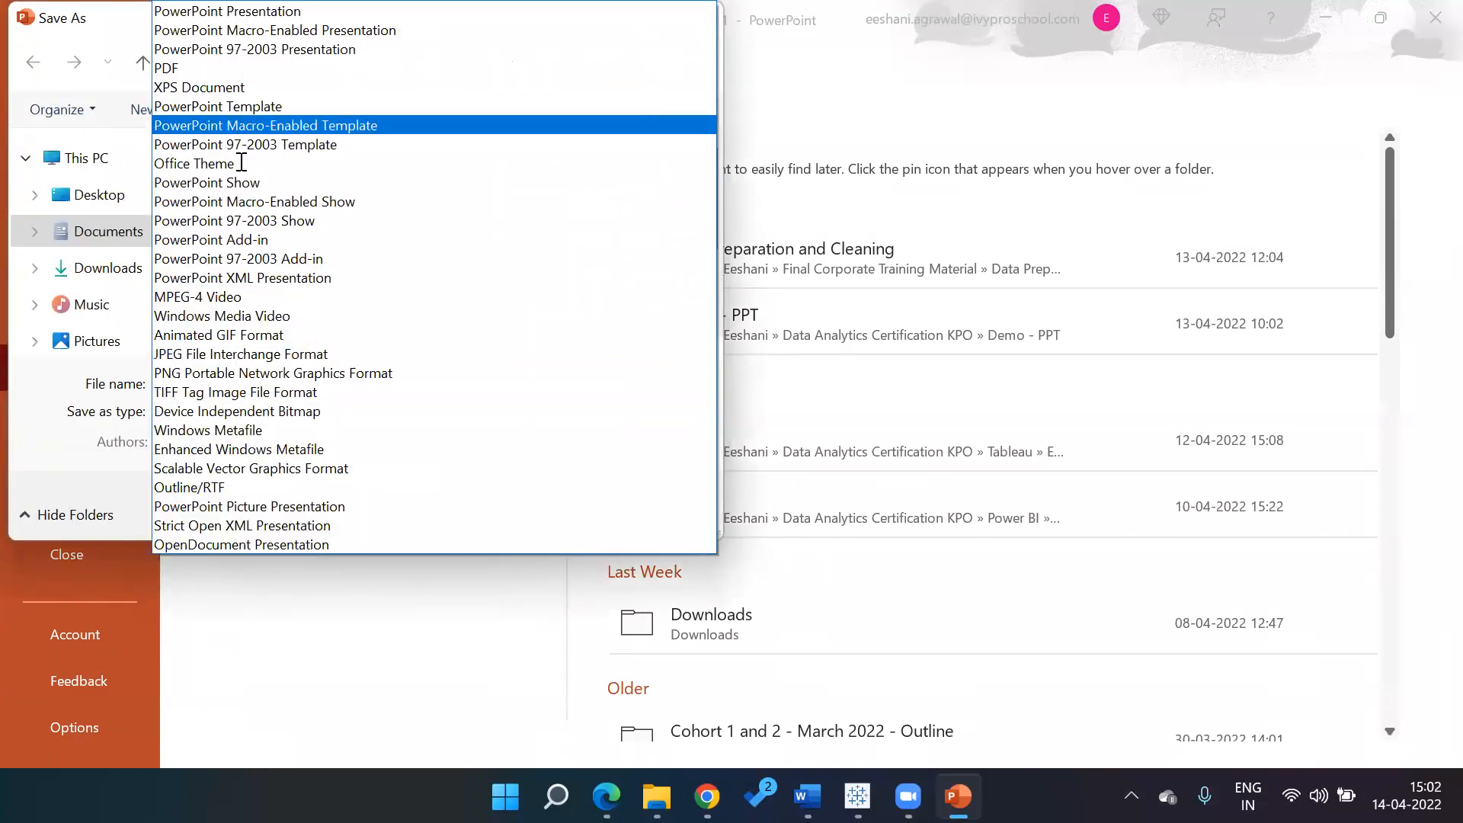
pyautogui.click(251, 353)
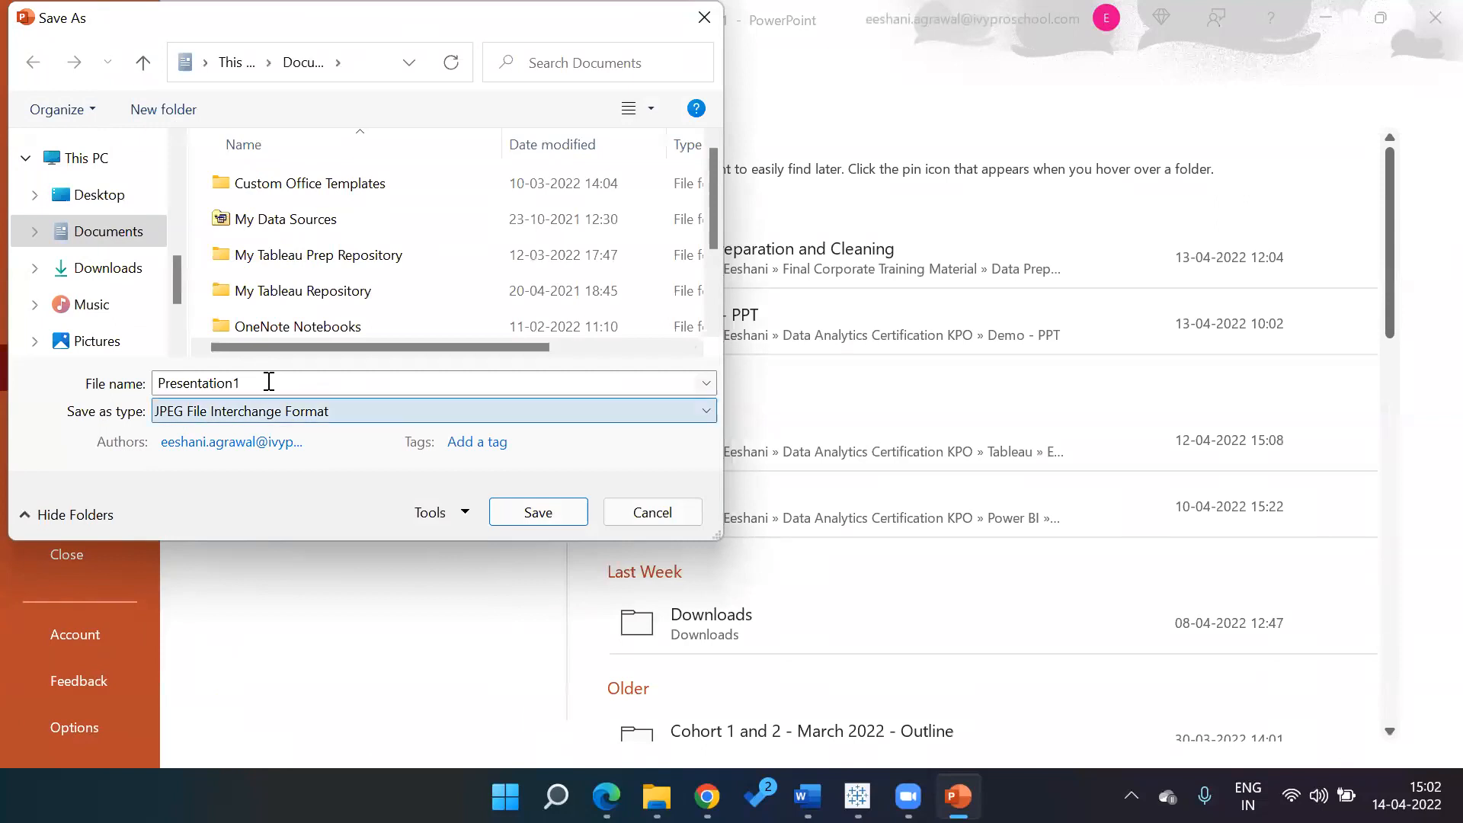
pyautogui.hotkey('alt', 'Down')
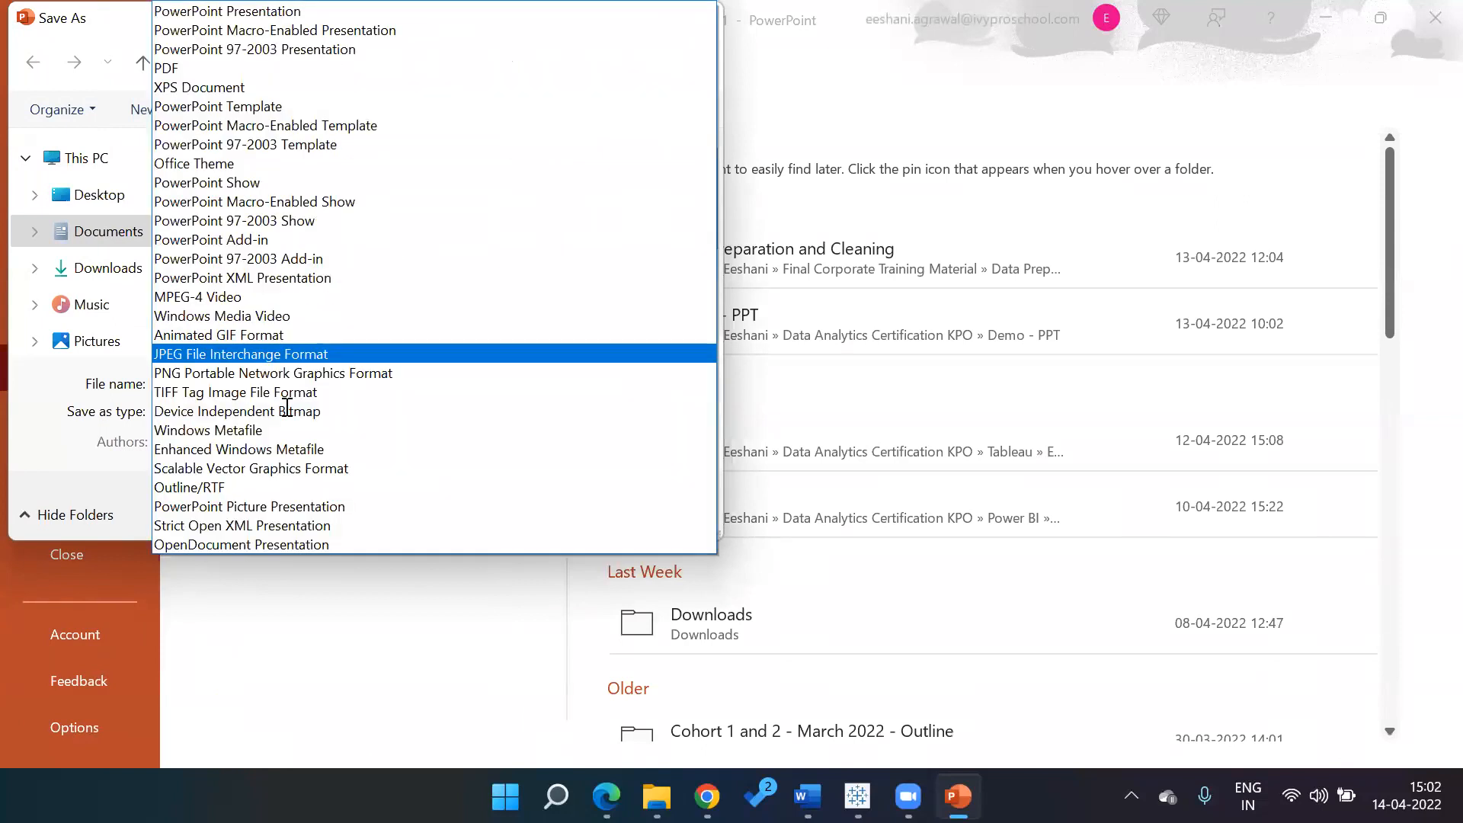
pyautogui.press('Down')
pyautogui.press('Down')
pyautogui.press('Down')
pyautogui.press('Down')
pyautogui.press('Down')
pyautogui.press('Down')
pyautogui.press('Down')
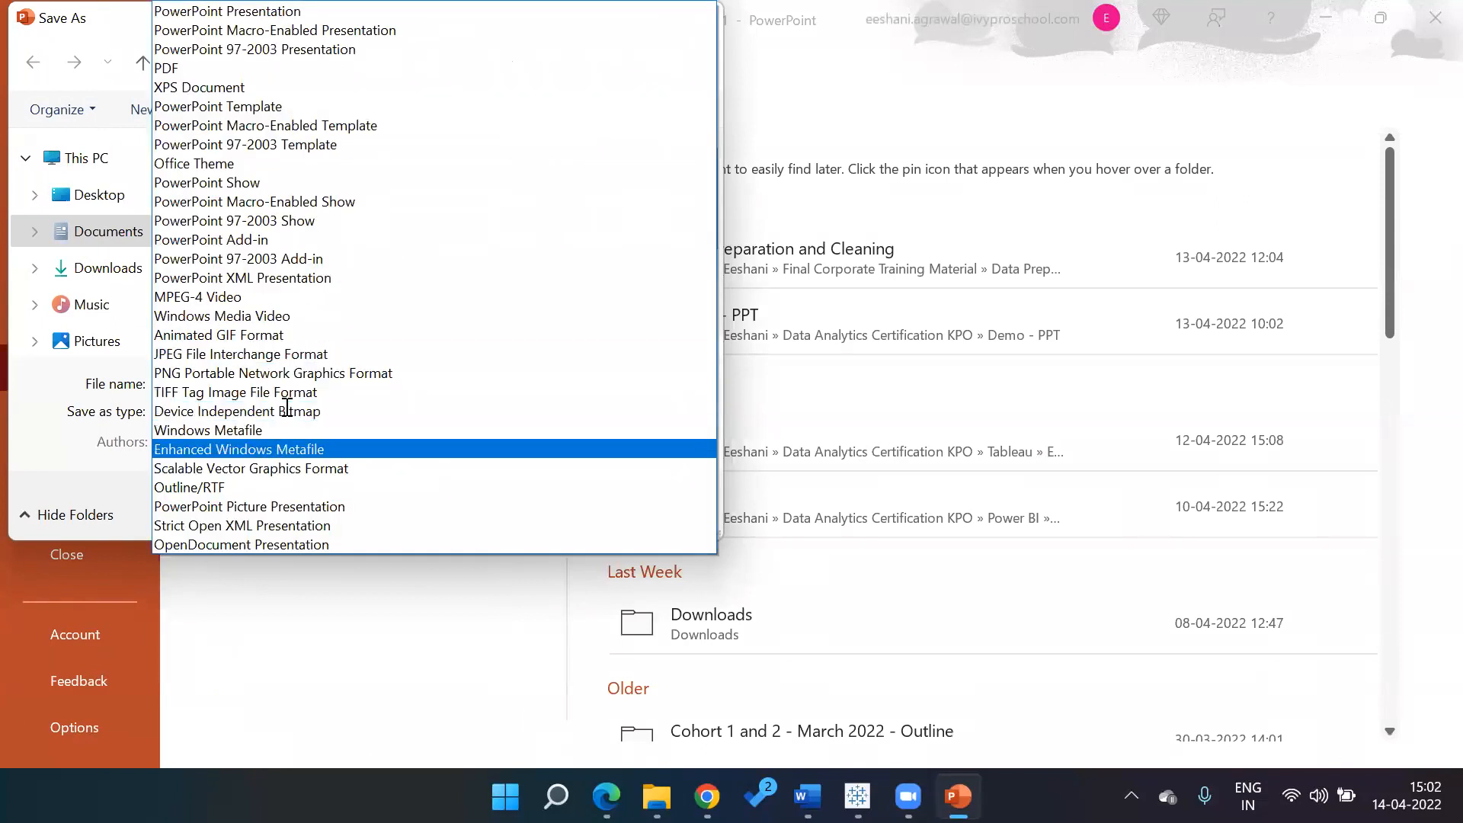
pyautogui.press('Down')
pyautogui.press('Down')
pyautogui.press('Down')
pyautogui.press('Up')
pyautogui.press('Up')
pyautogui.press('Up')
pyautogui.press('Up')
pyautogui.press('Up')
pyautogui.press('Up')
pyautogui.press('Up')
pyautogui.press('Up')
pyautogui.press('Up')
pyautogui.press('Up')
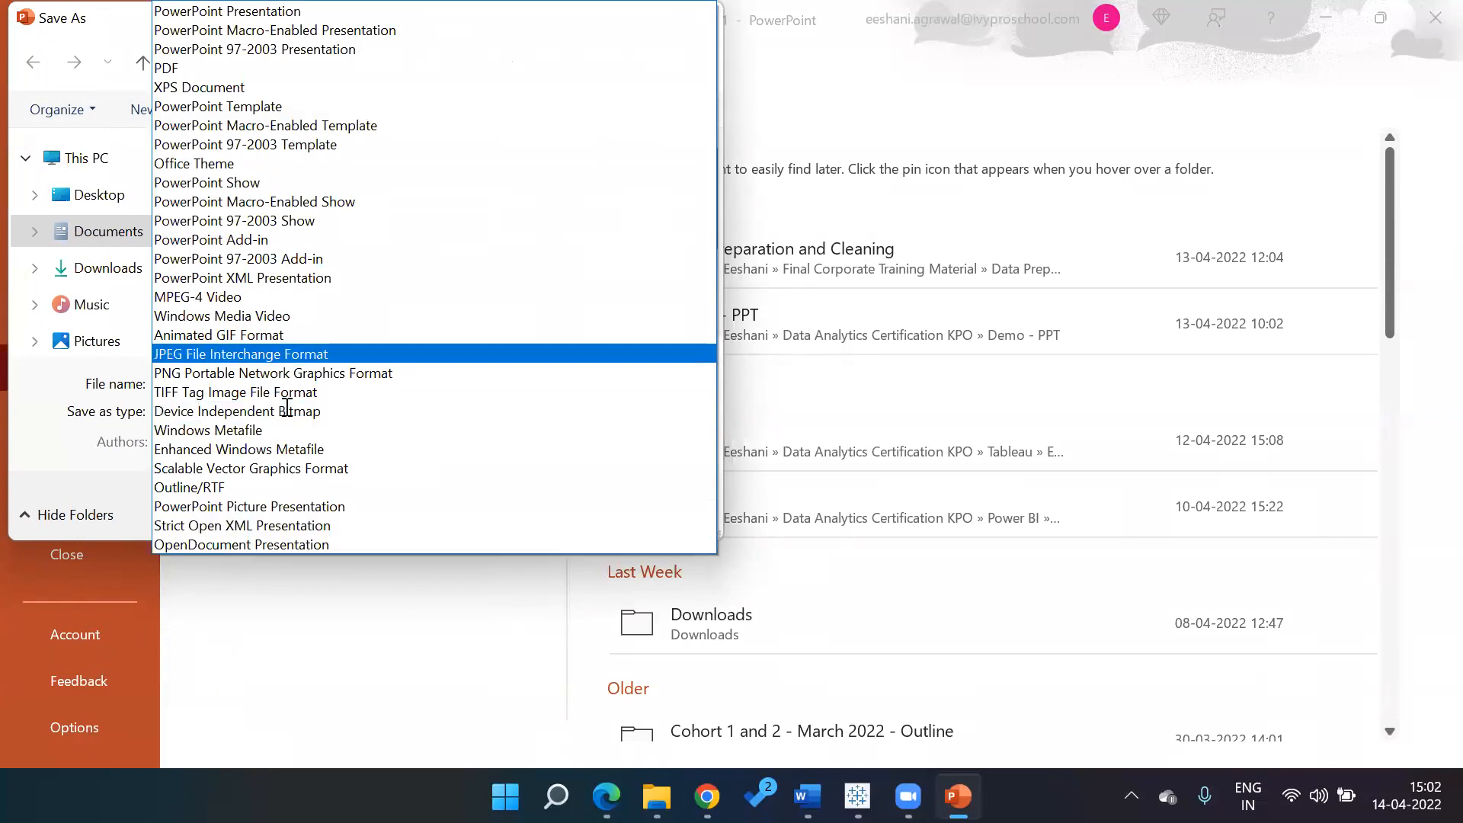
pyautogui.press('Return')
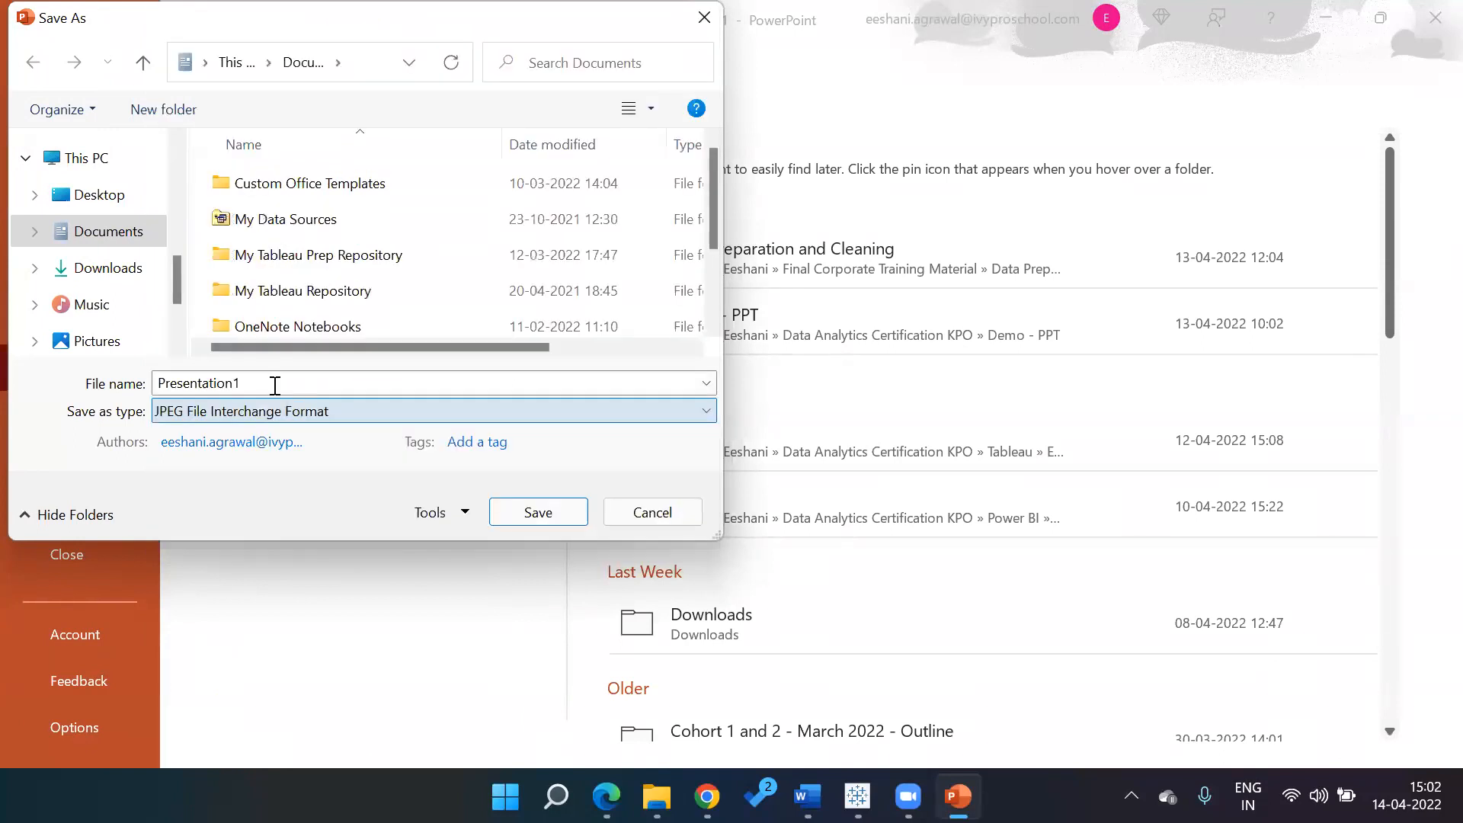
pyautogui.click(99, 195)
pyautogui.click(539, 511)
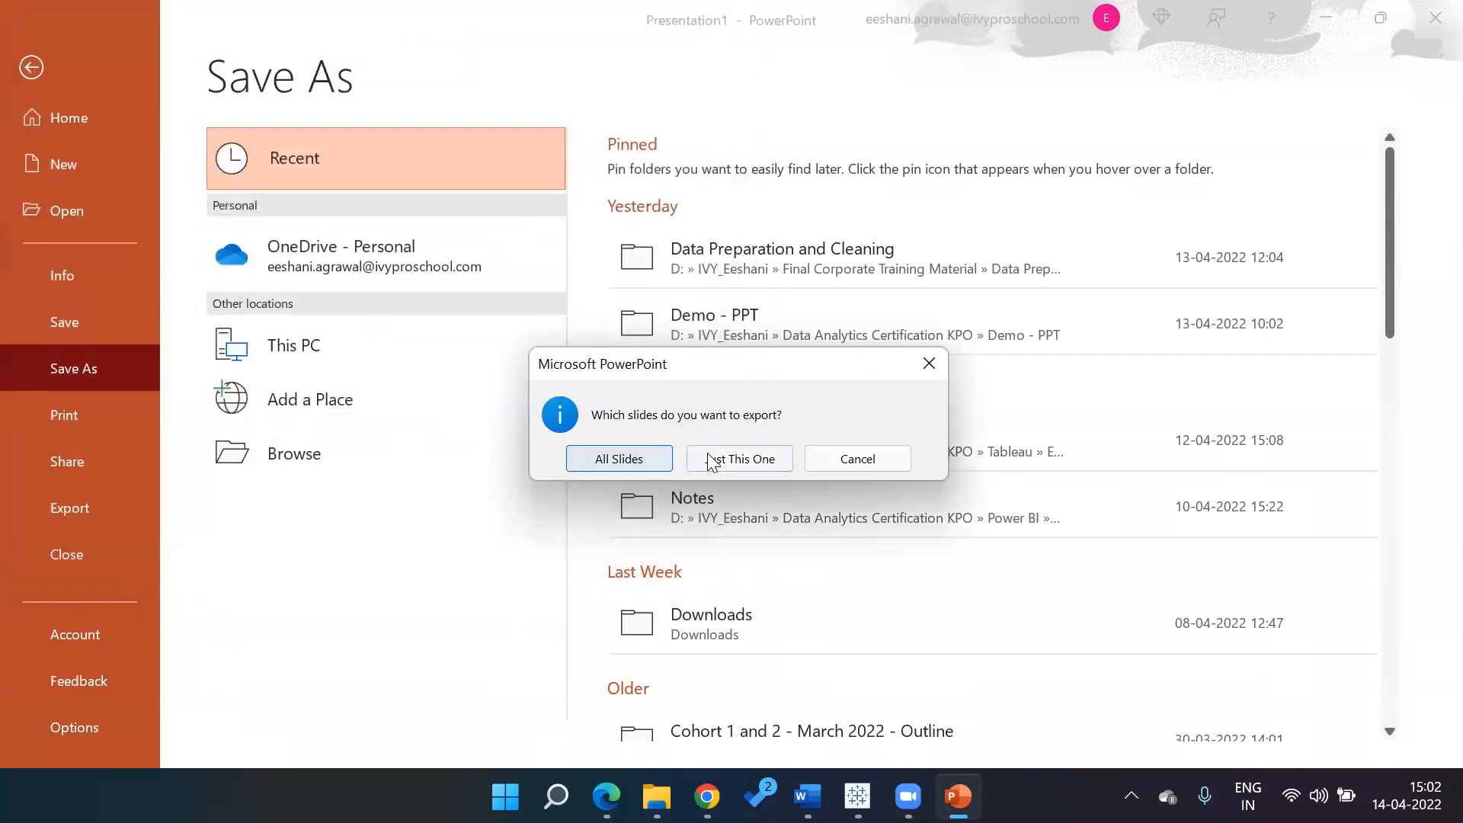
pyautogui.click(708, 456)
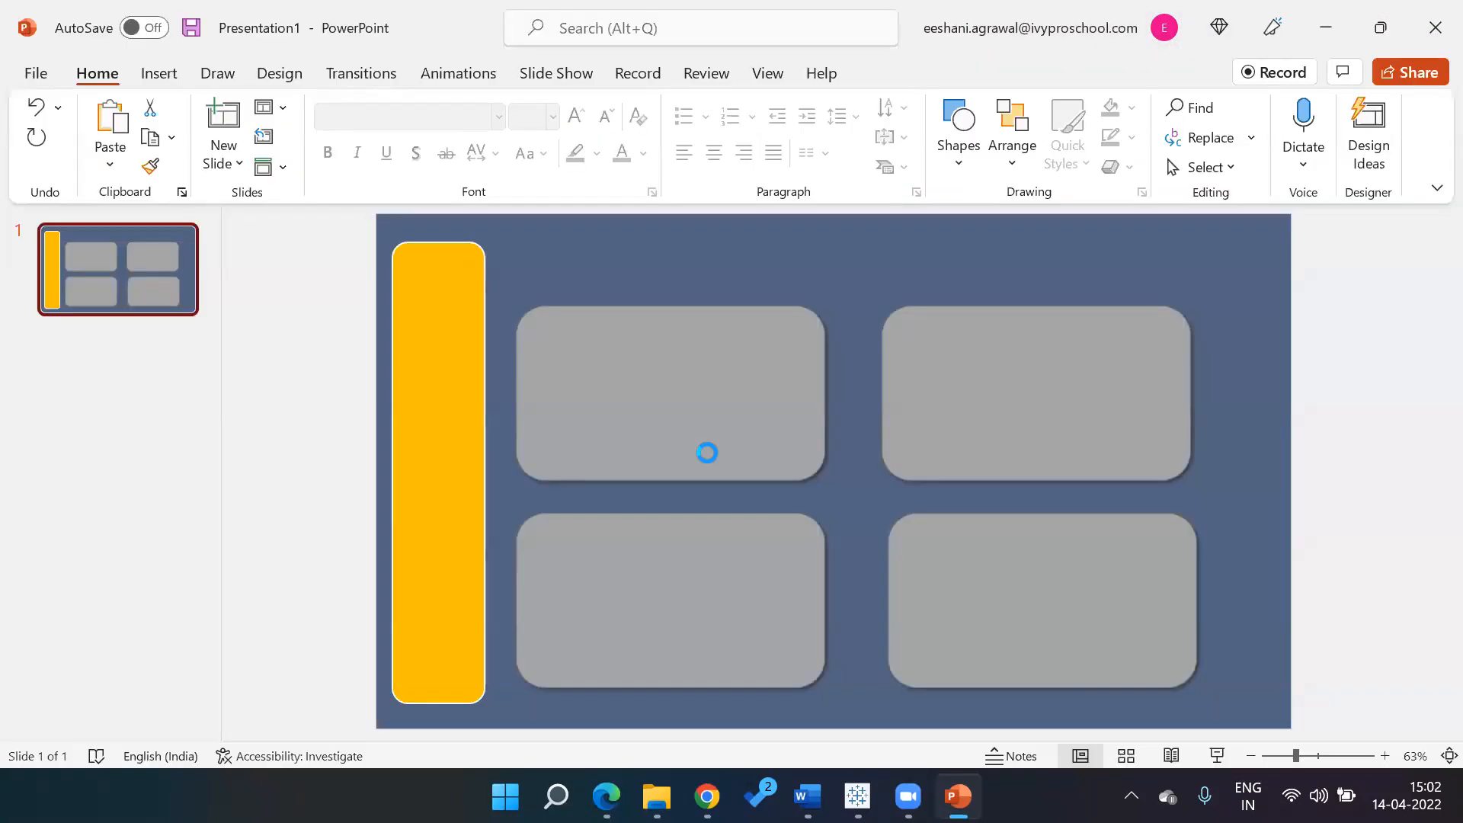
# Place an image object on Dashboard 2 showing Desktop\Presentation1.jpg, fitted to the object
pyautogui.moveTo(857, 797)
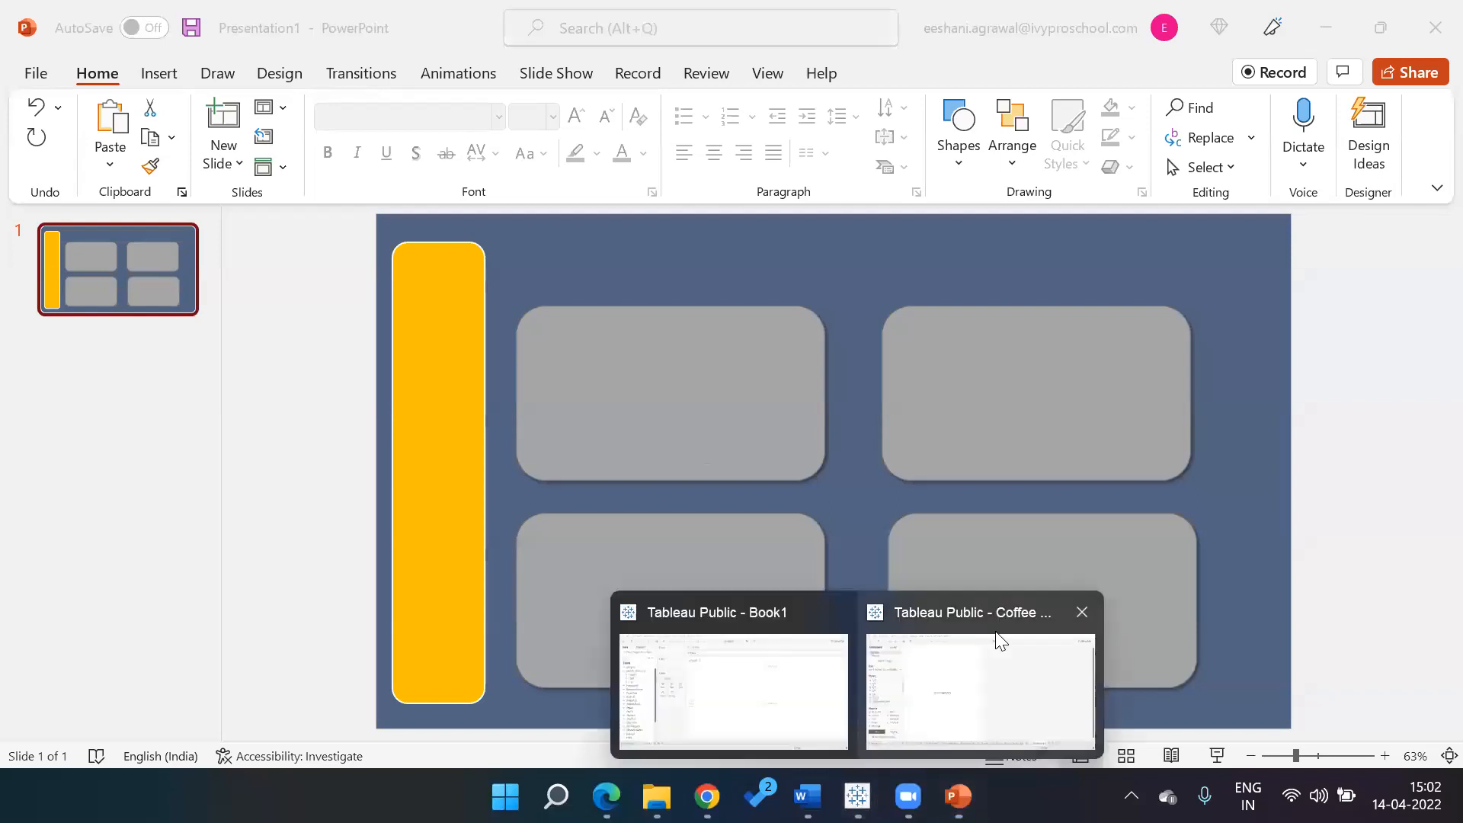
pyautogui.click(995, 657)
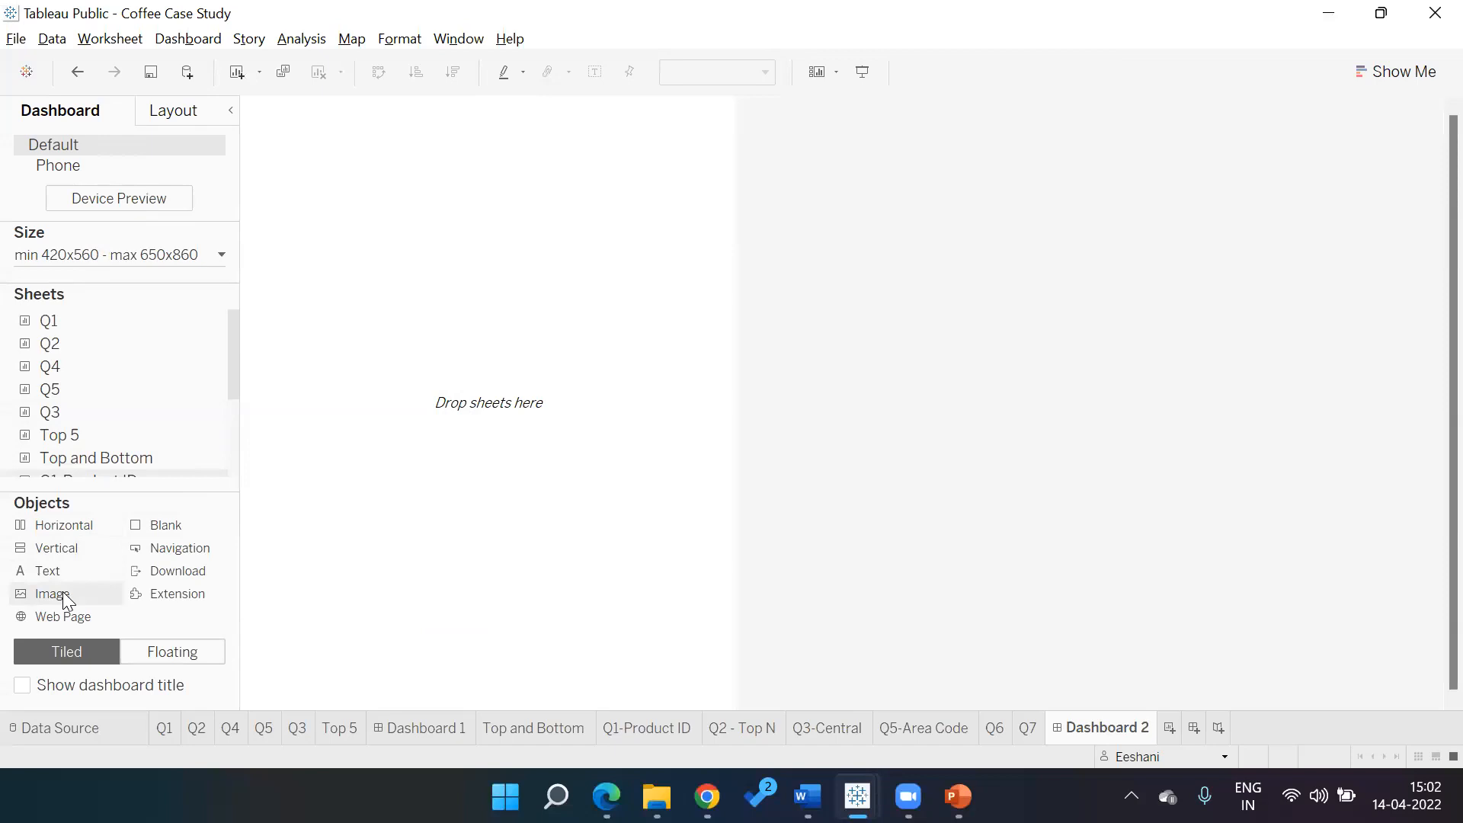
pyautogui.moveTo(63, 592); pyautogui.dragTo(402, 422)
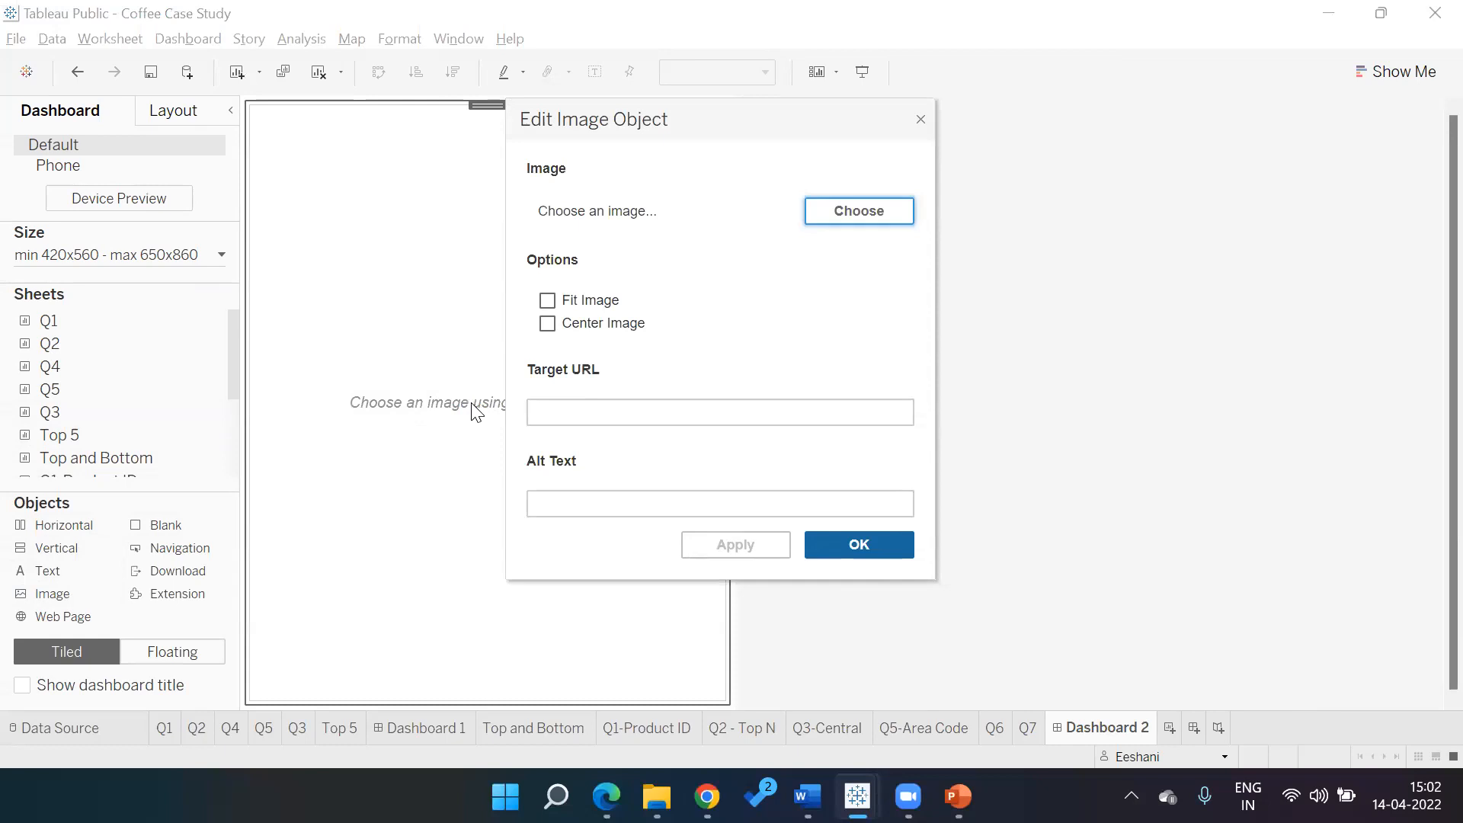
pyautogui.click(869, 212)
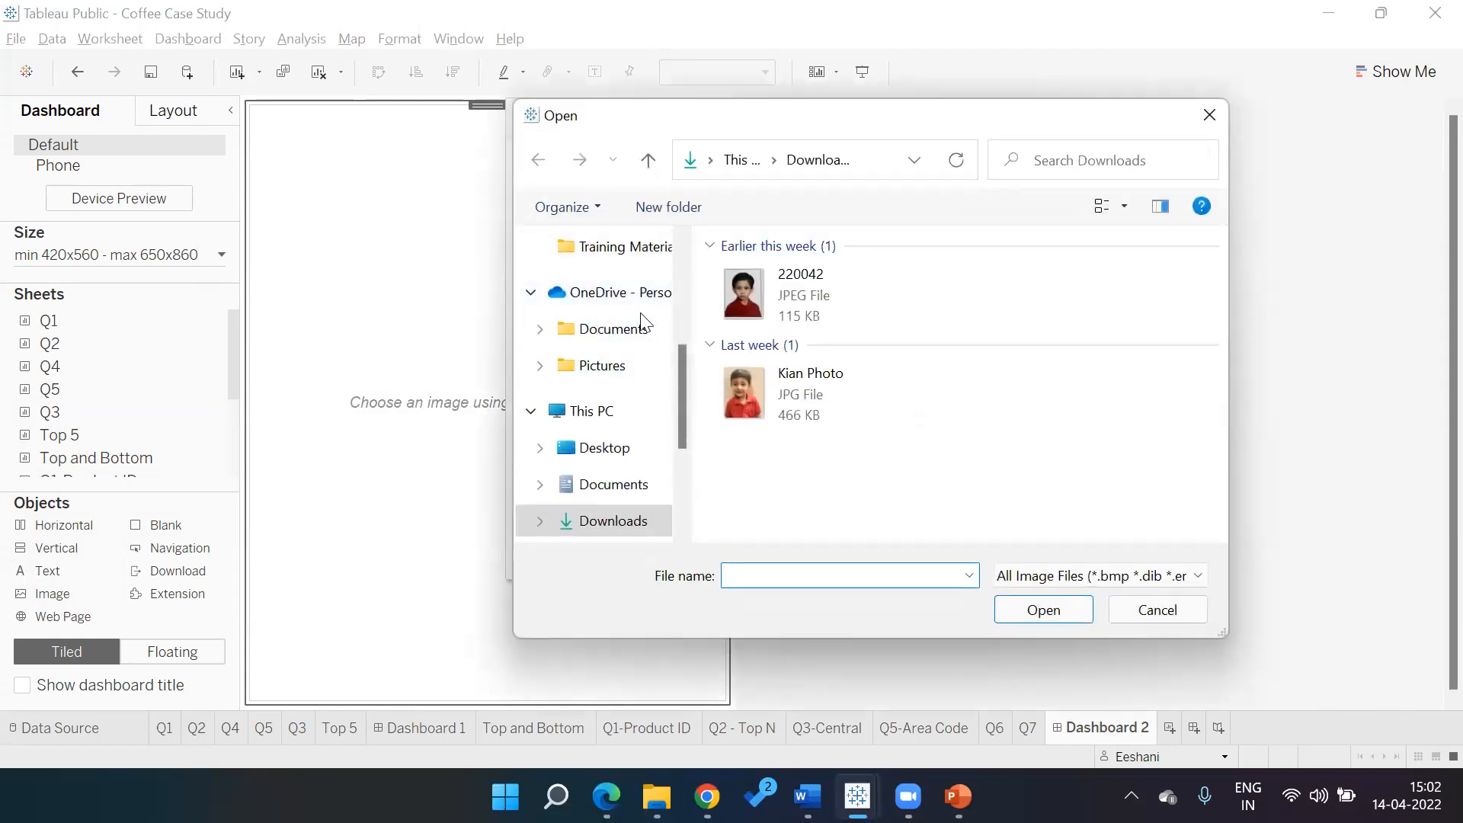
pyautogui.click(615, 454)
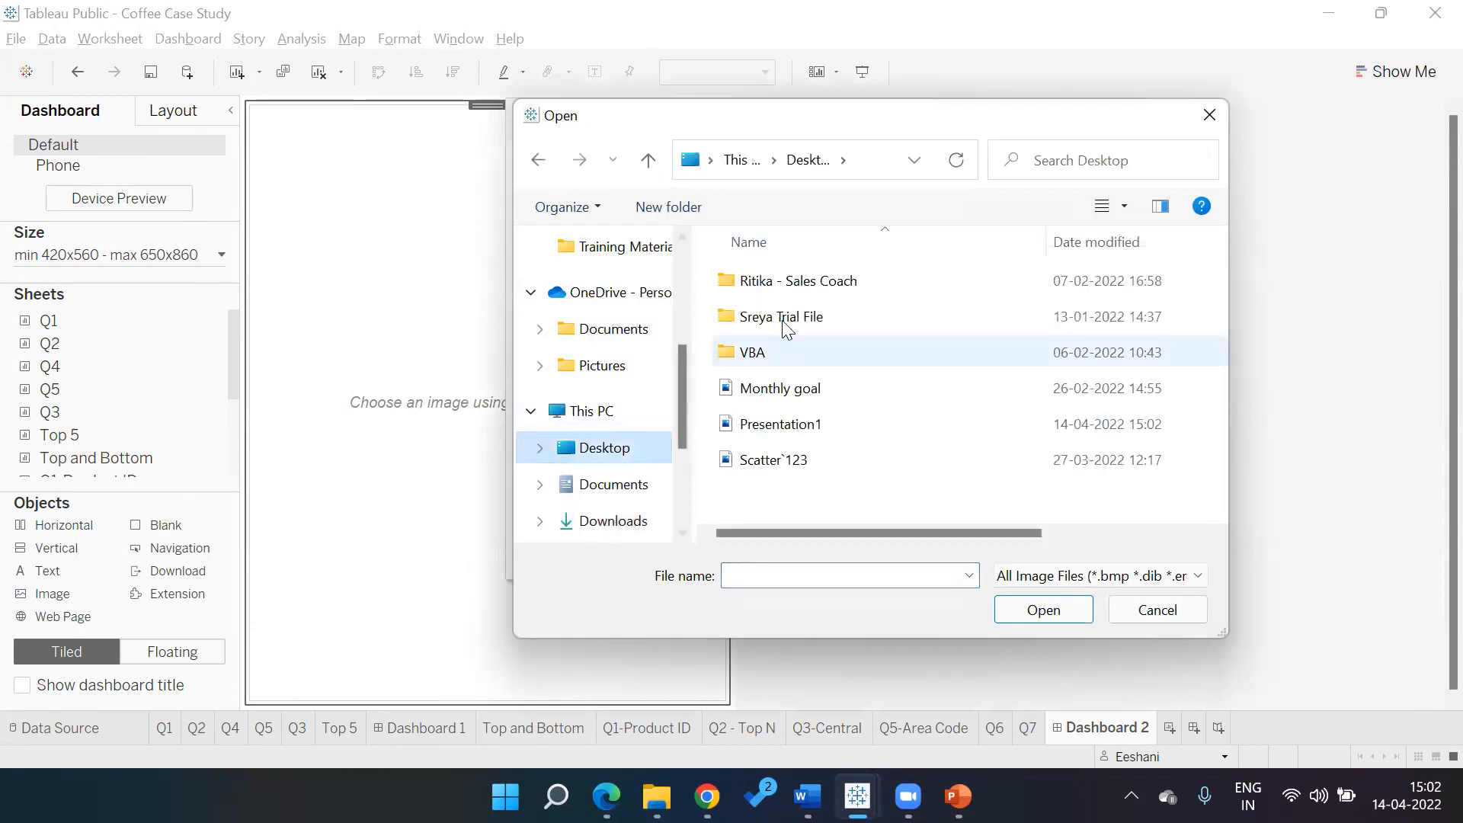
pyautogui.click(797, 429)
pyautogui.doubleClick(797, 430)
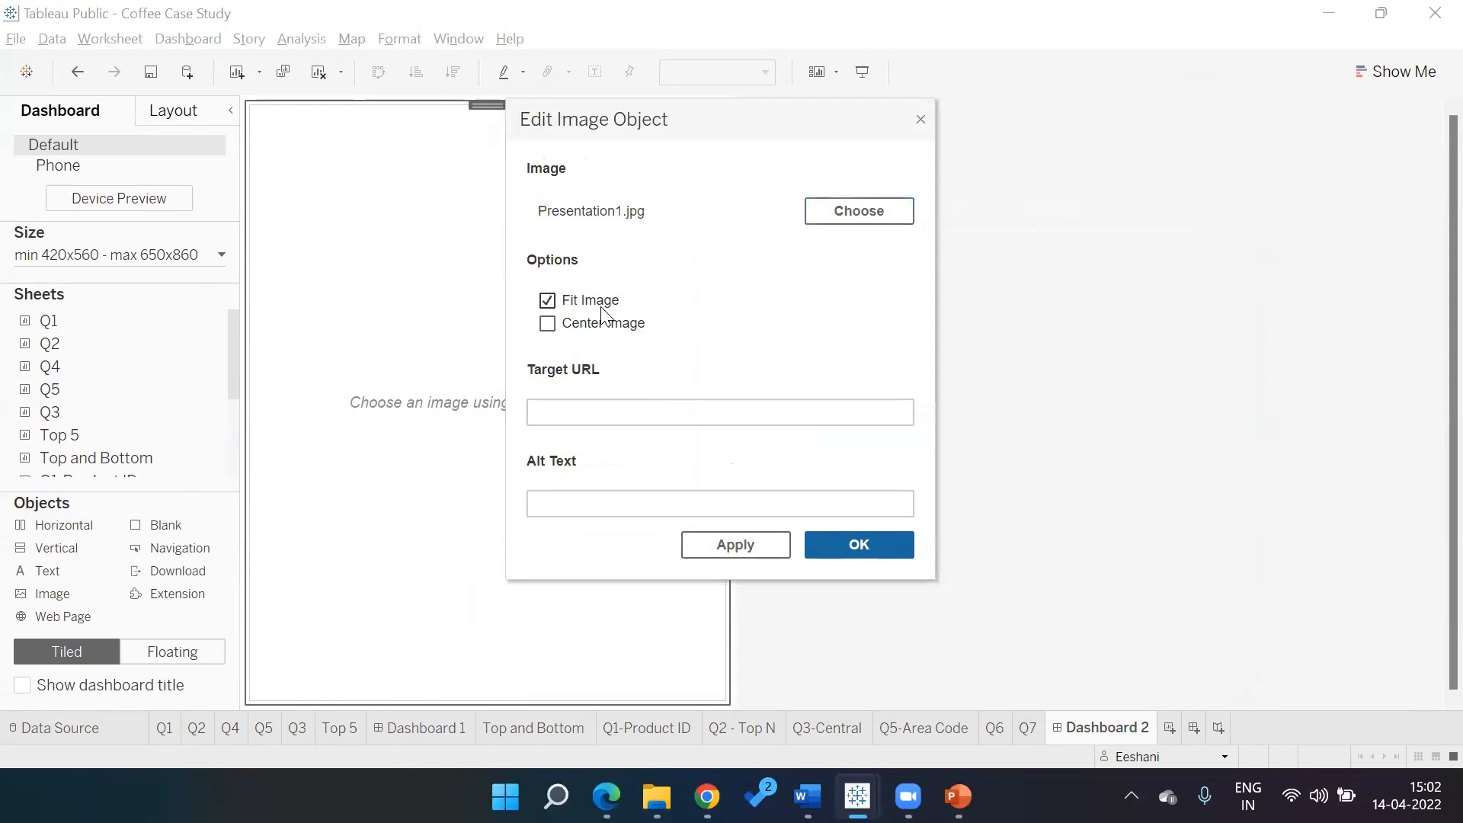
pyautogui.click(854, 547)
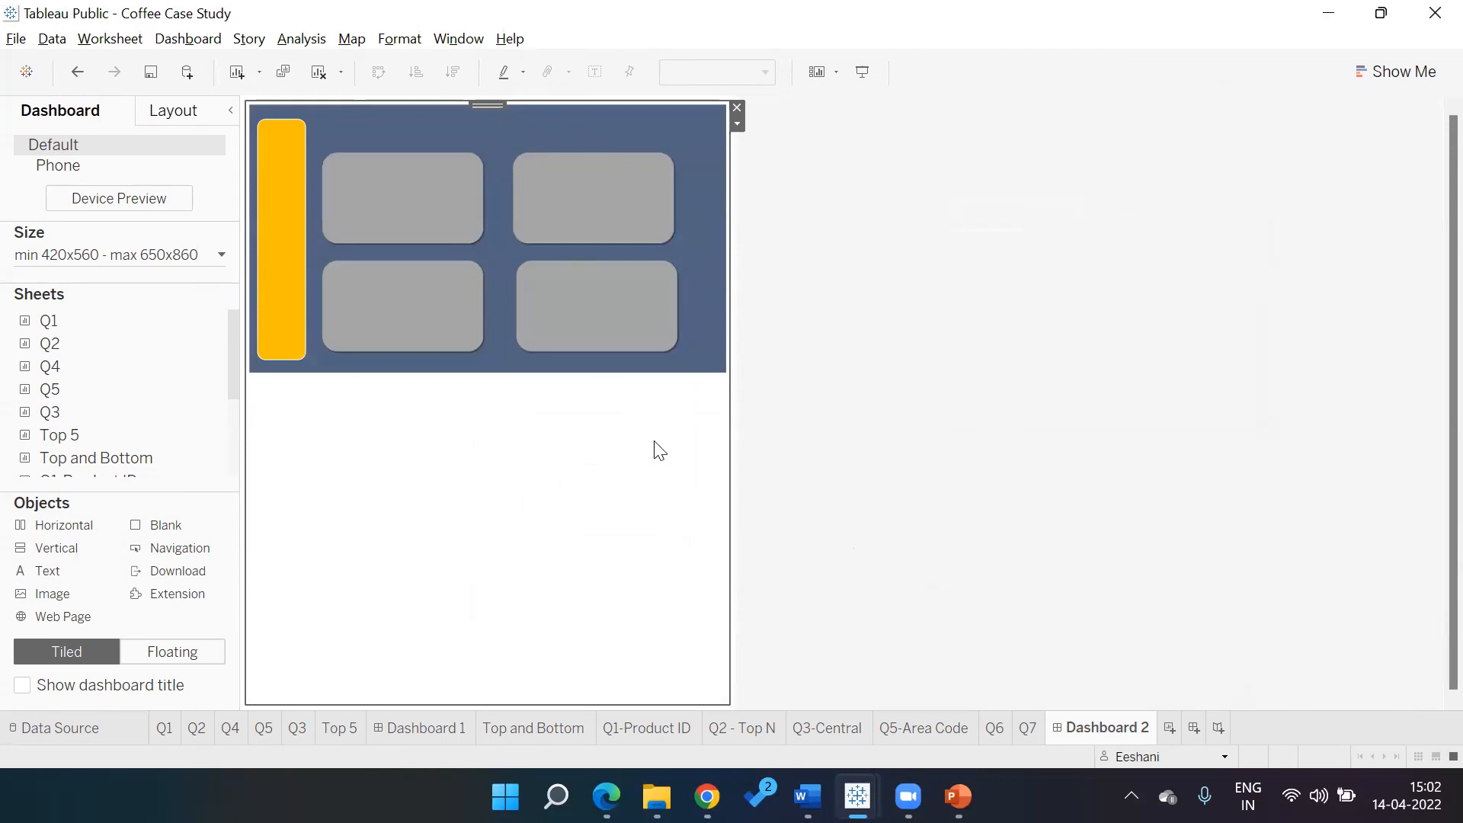
# Switch Dashboard 2's new objects to Floating so sheets sit over the background image
pyautogui.moveTo(69, 350)
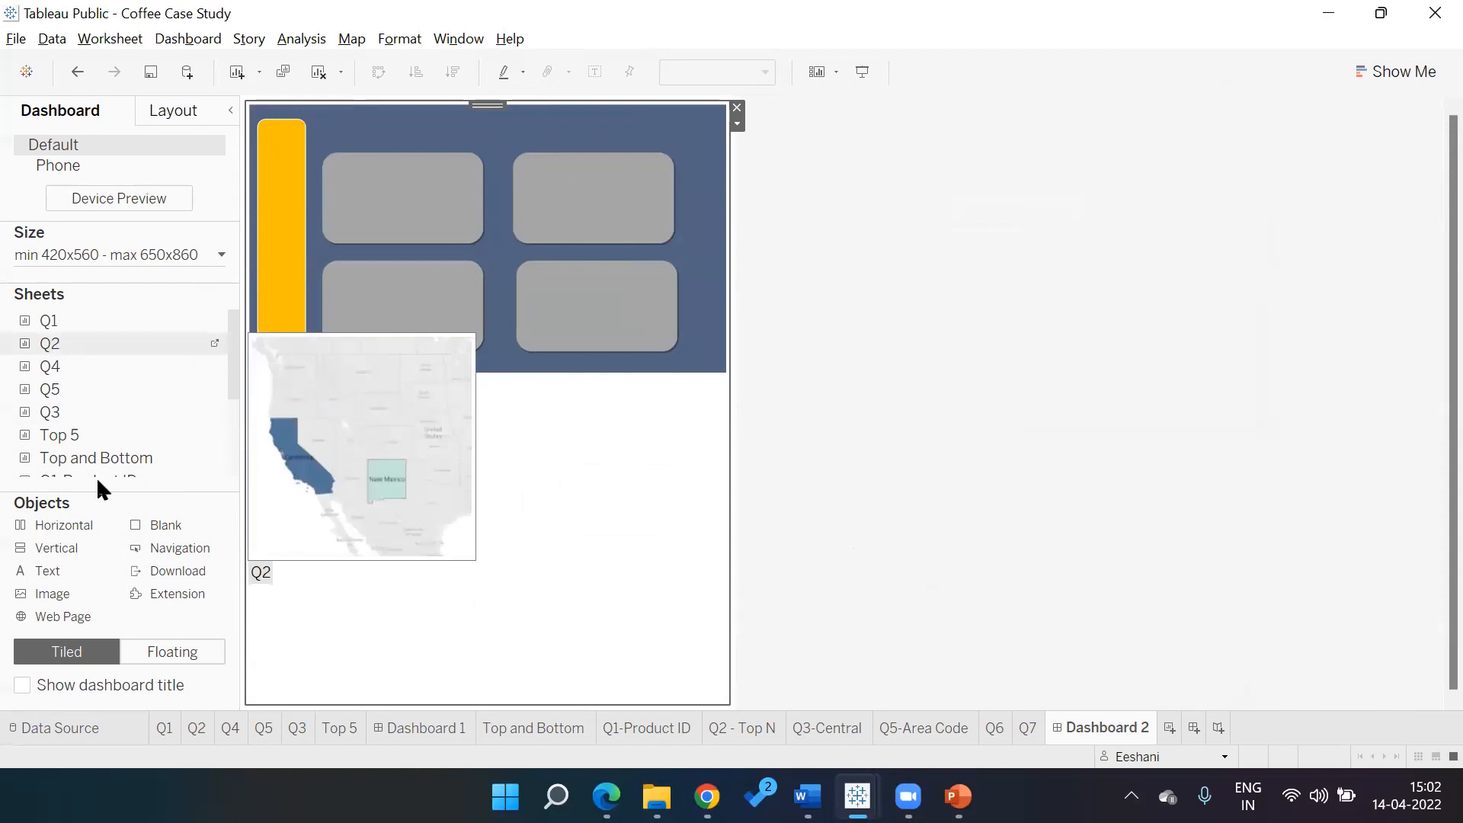
pyautogui.click(169, 661)
pyautogui.moveTo(42, 325)
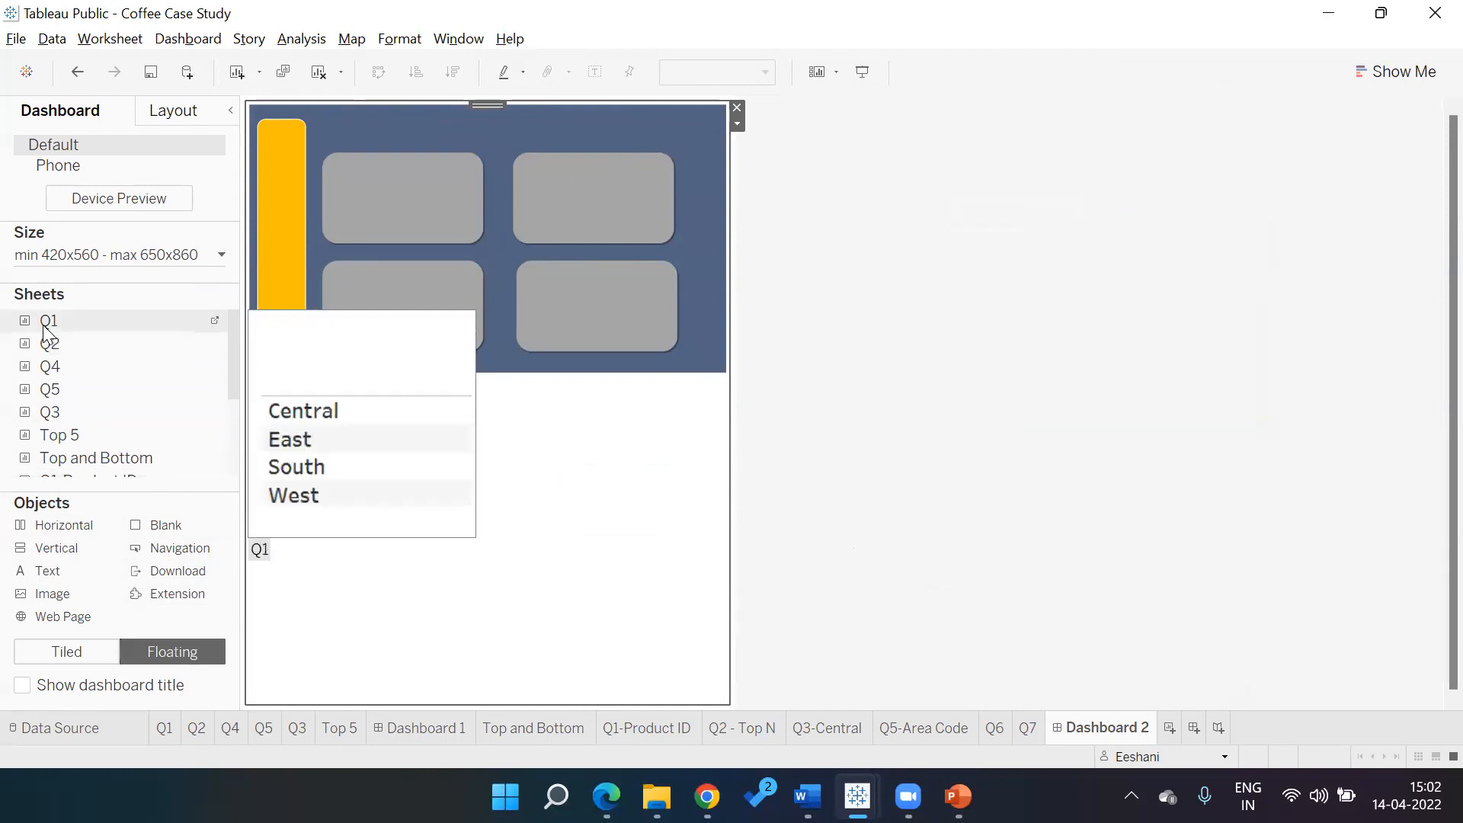
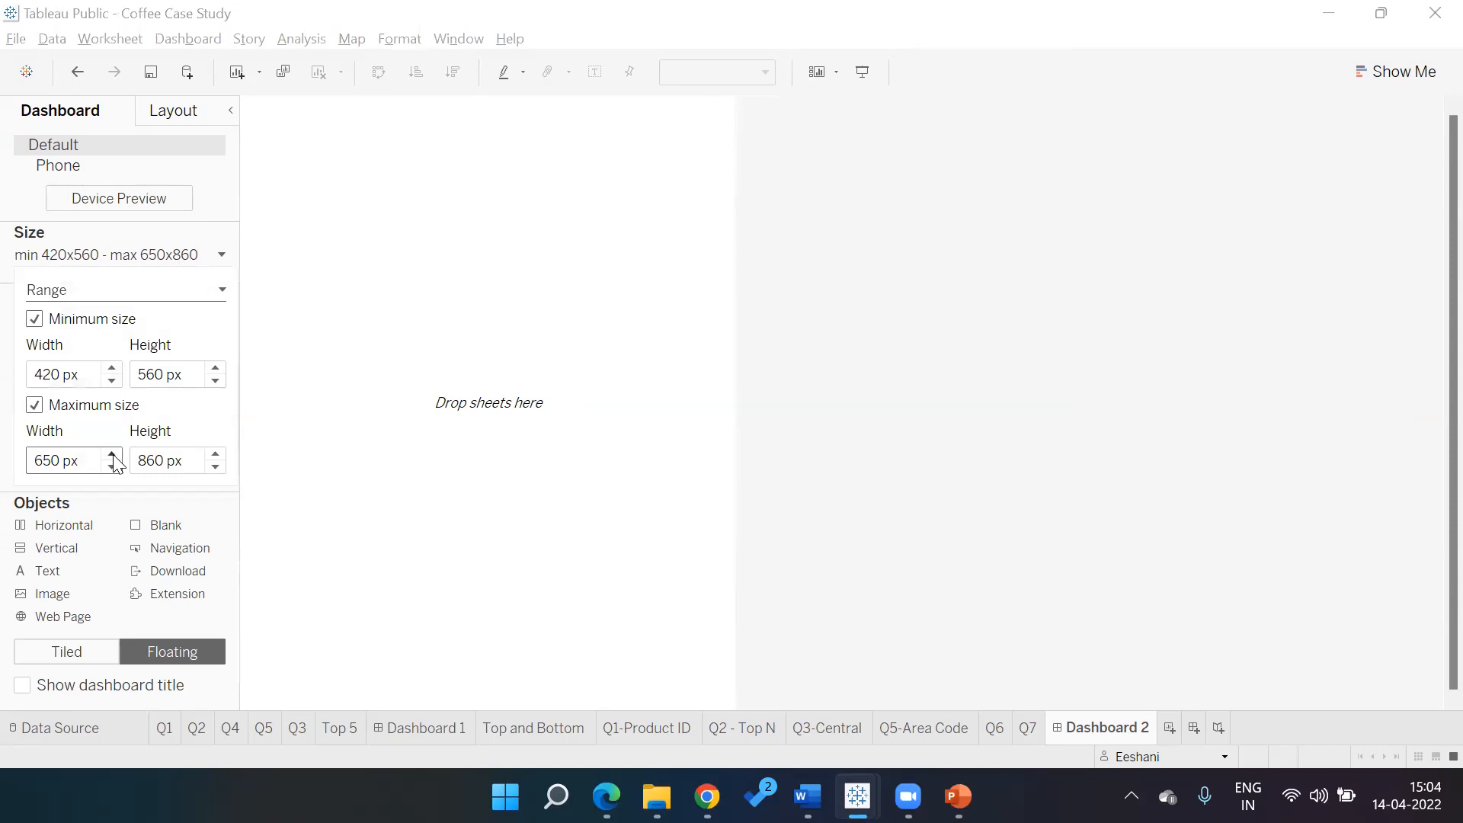
# Raise Dashboard 2's maximum size to 1150 x 860 px and place new objects as Tiled
pyautogui.moveTo(114, 460); pyautogui.dragTo(115, 459)
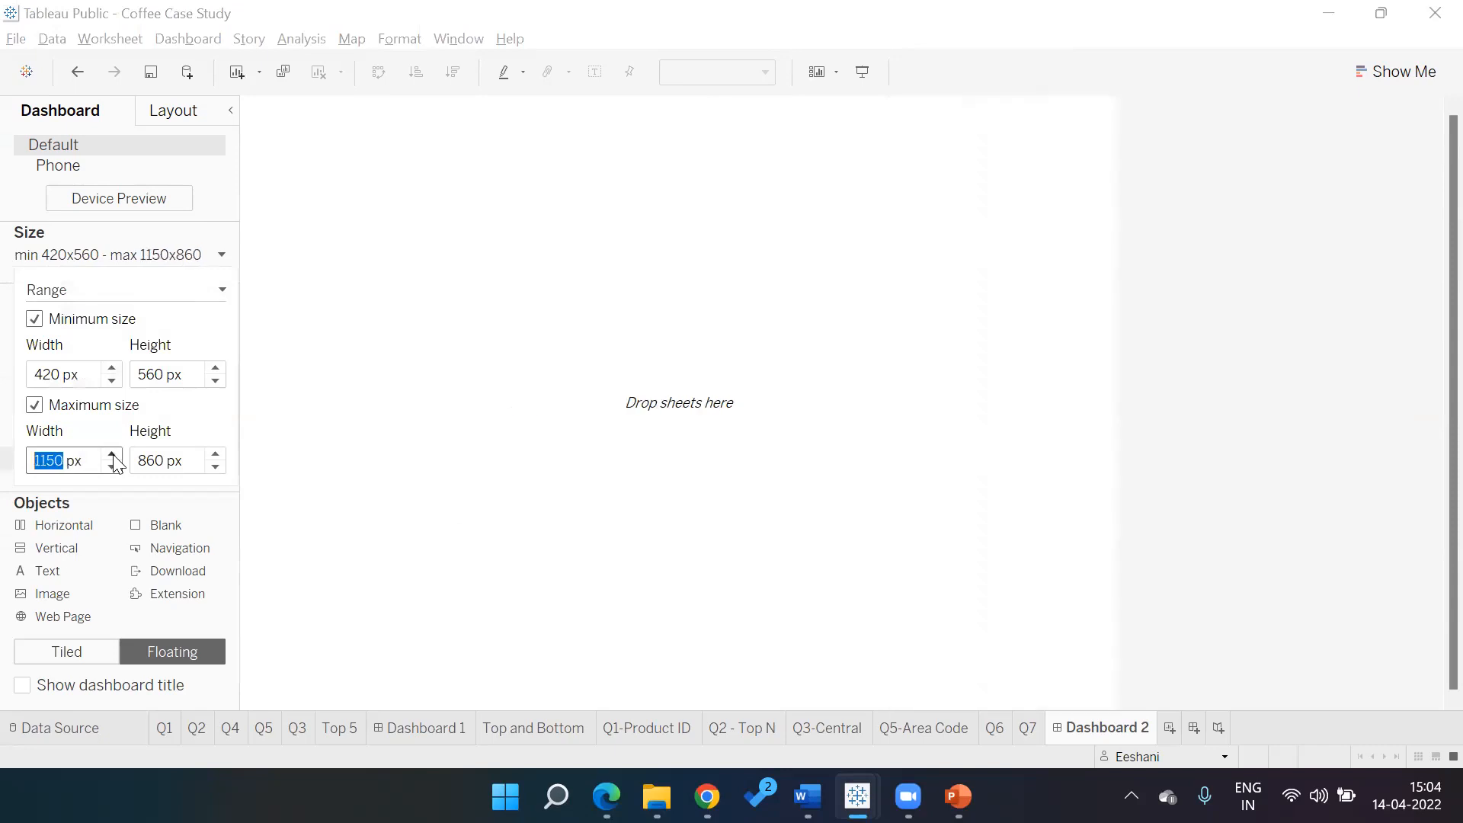
pyautogui.moveTo(224, 394)
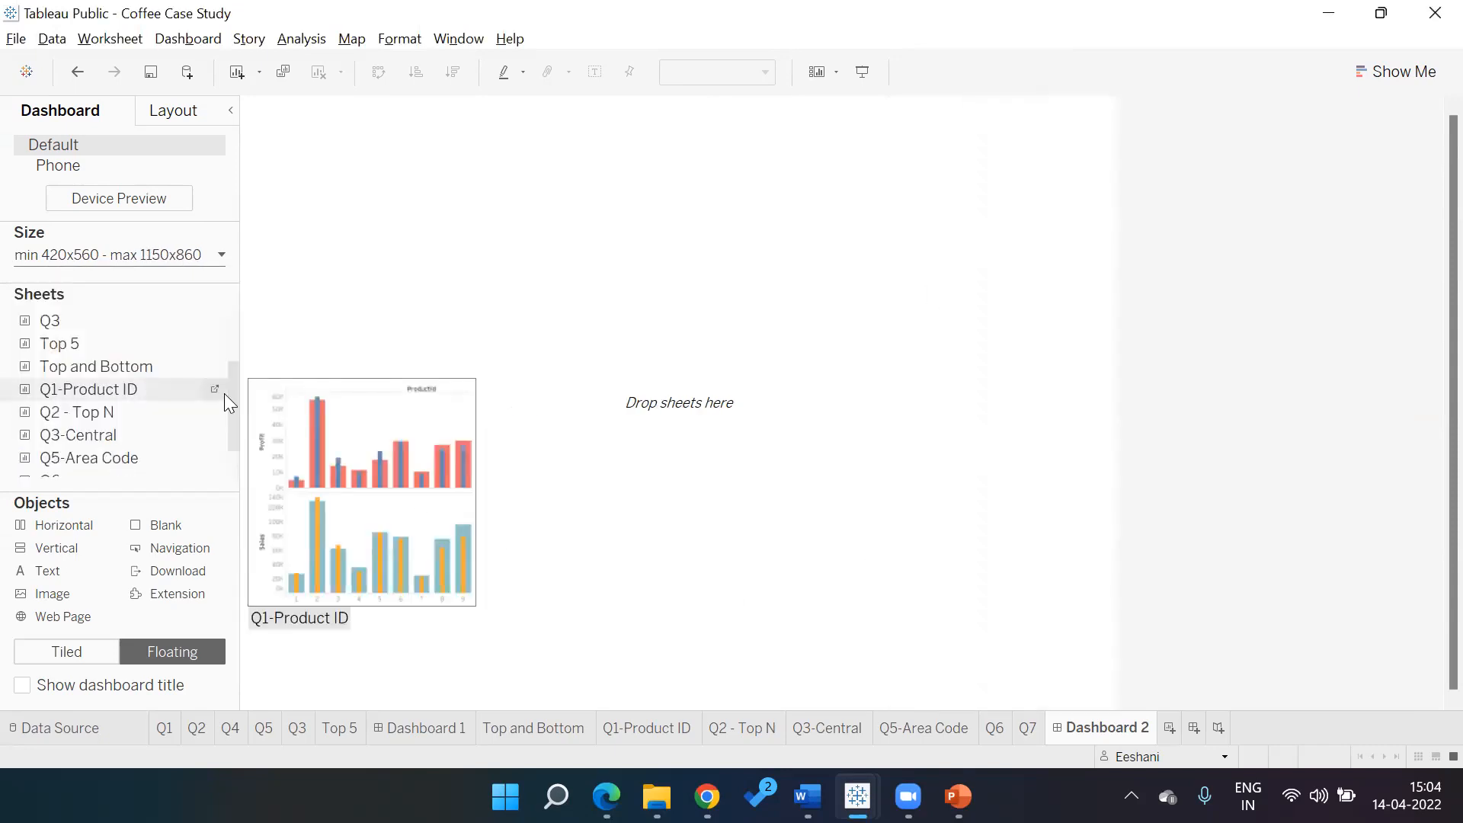
pyautogui.moveTo(86, 310)
pyautogui.moveTo(183, 479)
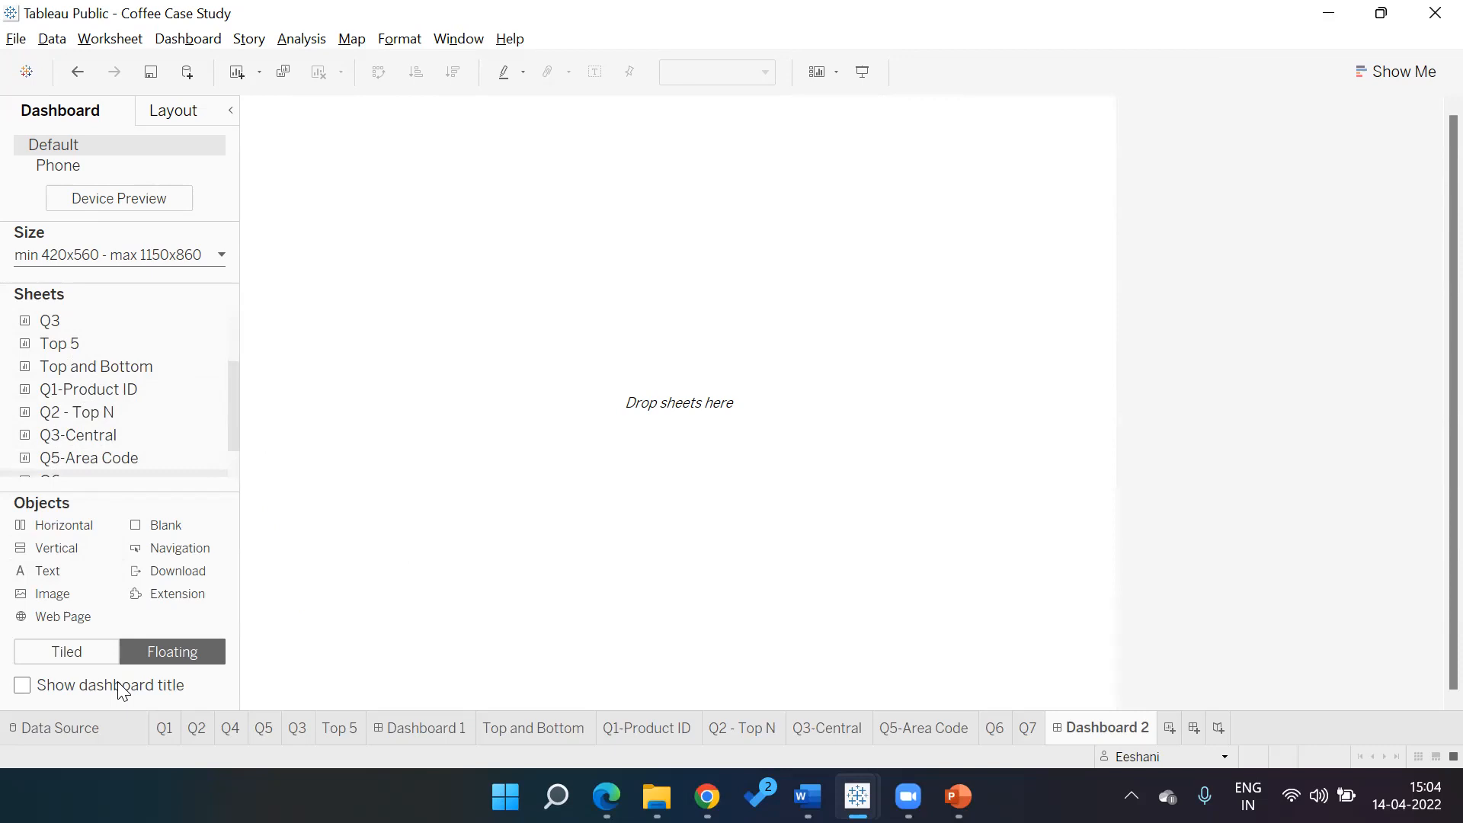
pyautogui.click(90, 652)
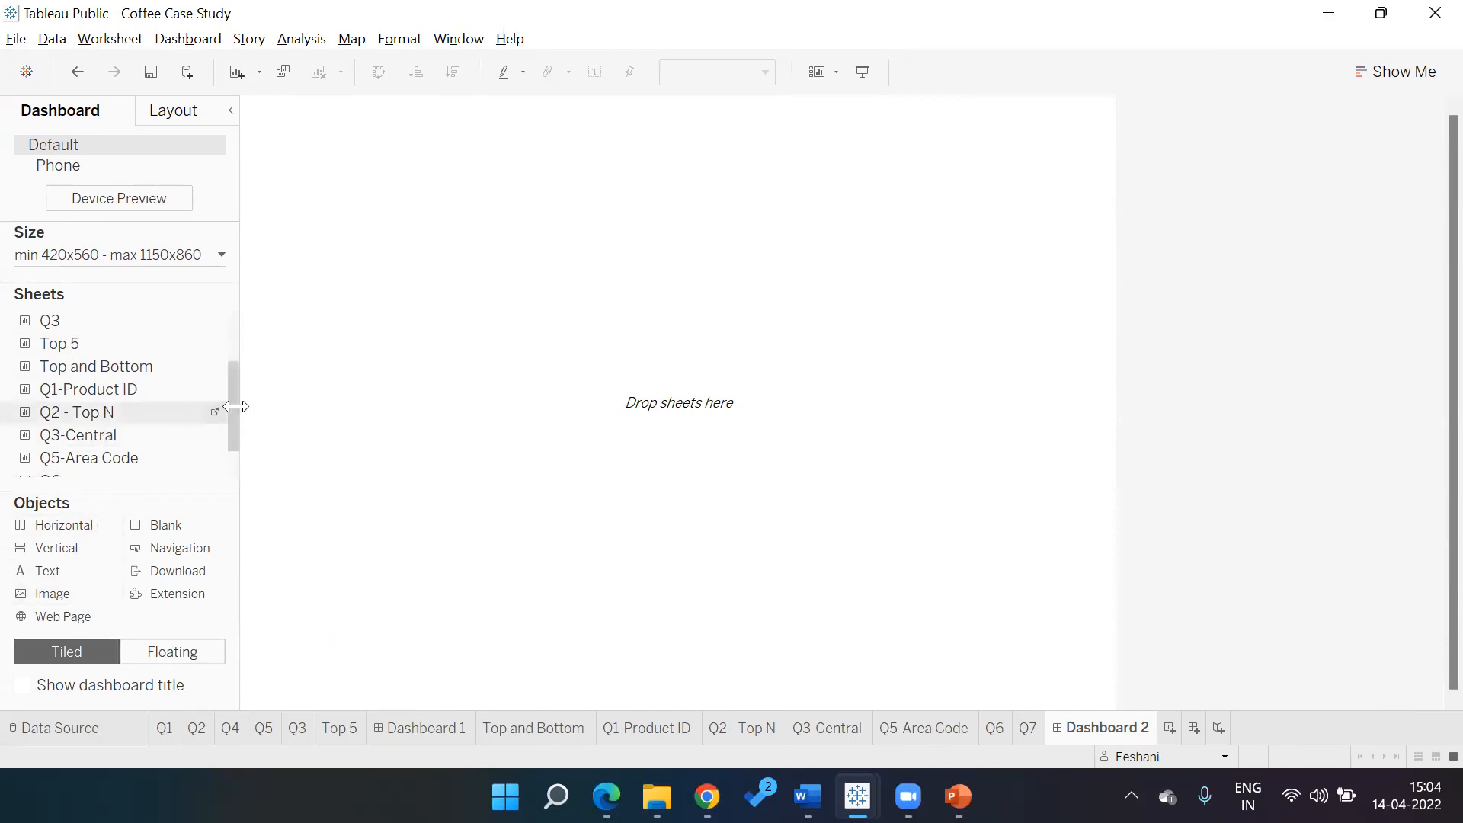
pyautogui.scroll(-2, 231, 450)
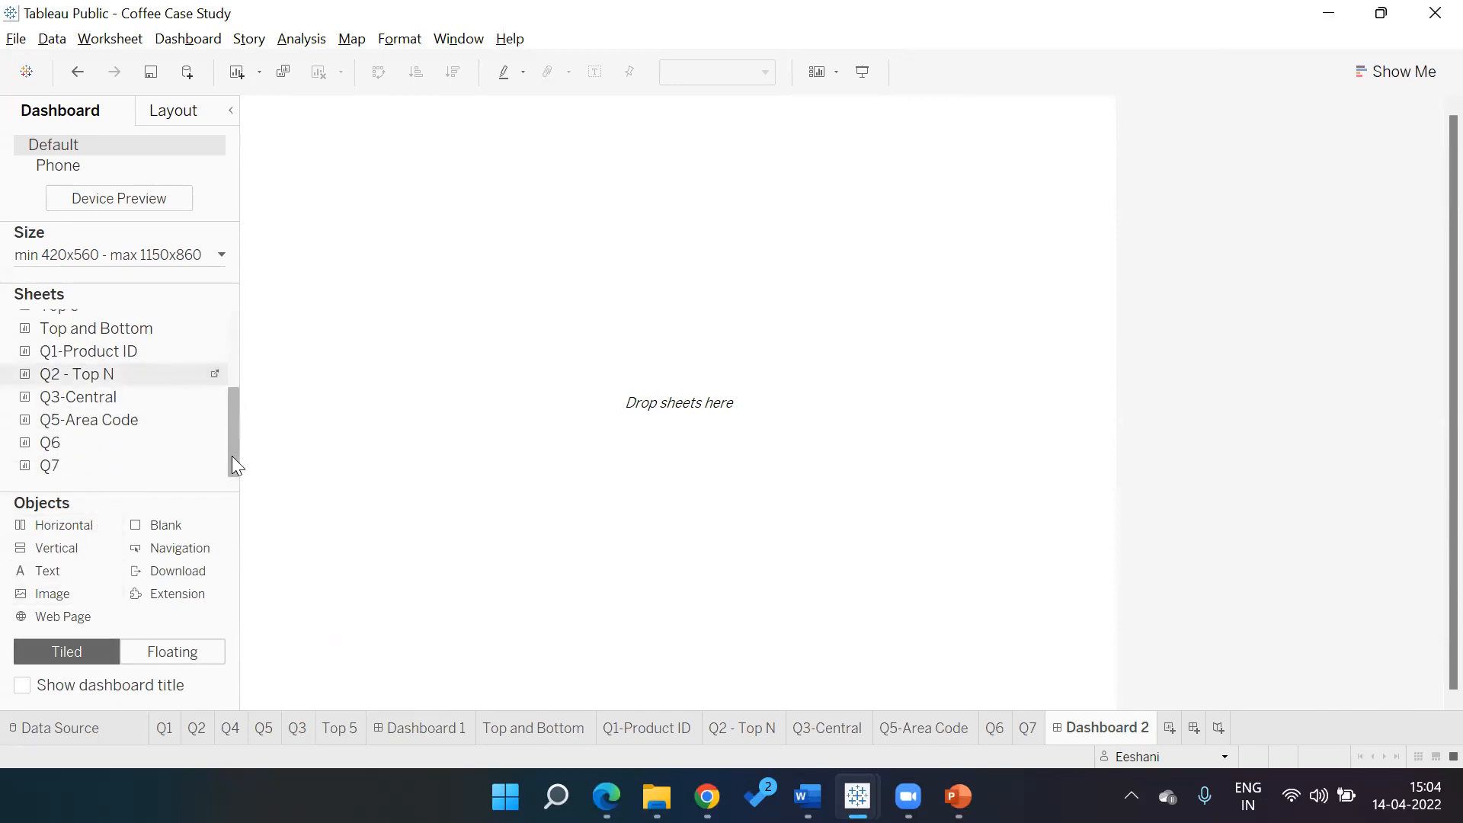
pyautogui.moveTo(98, 354); pyautogui.dragTo(435, 277)
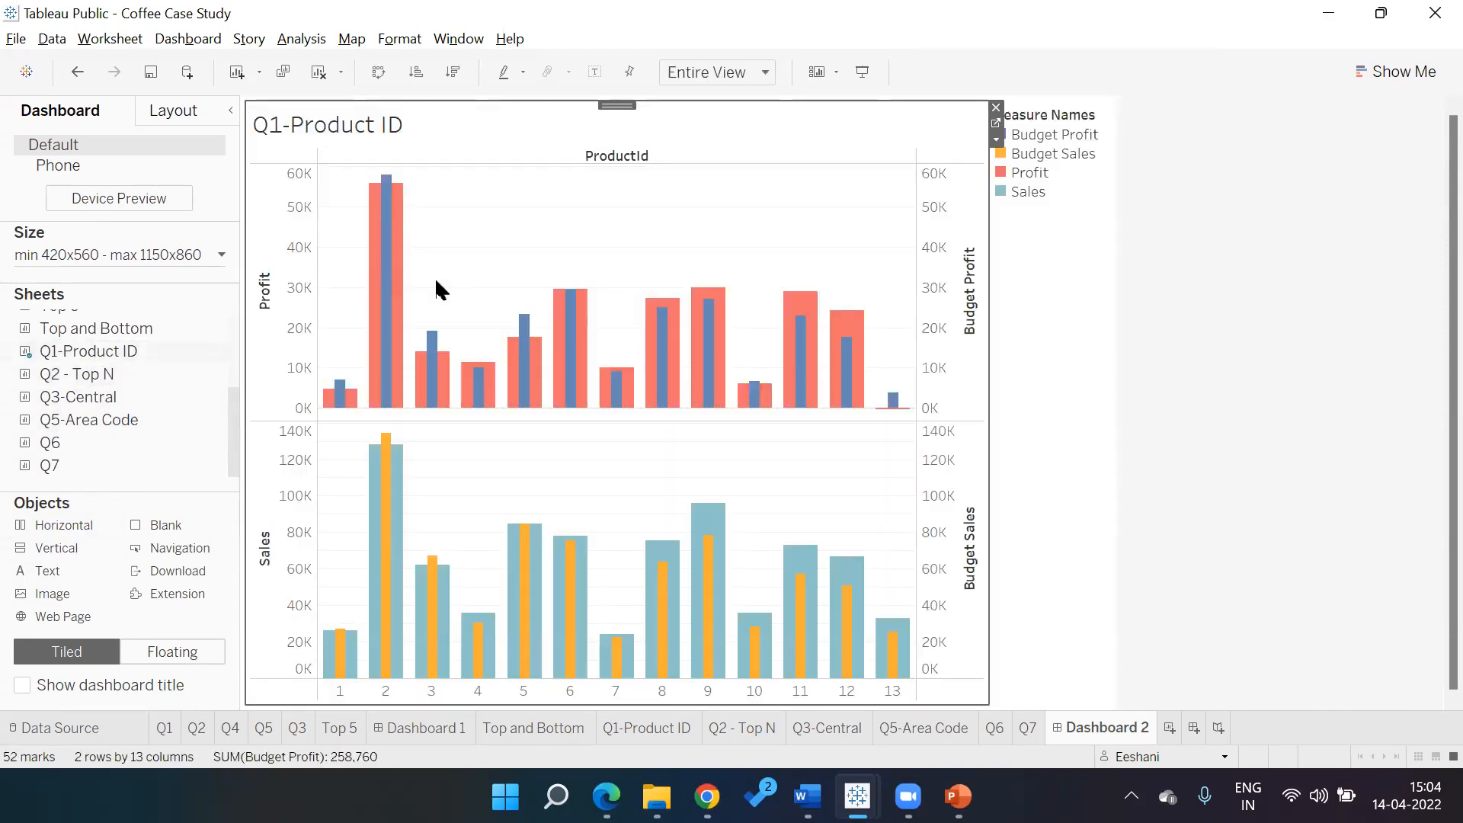
pyautogui.moveTo(104, 378)
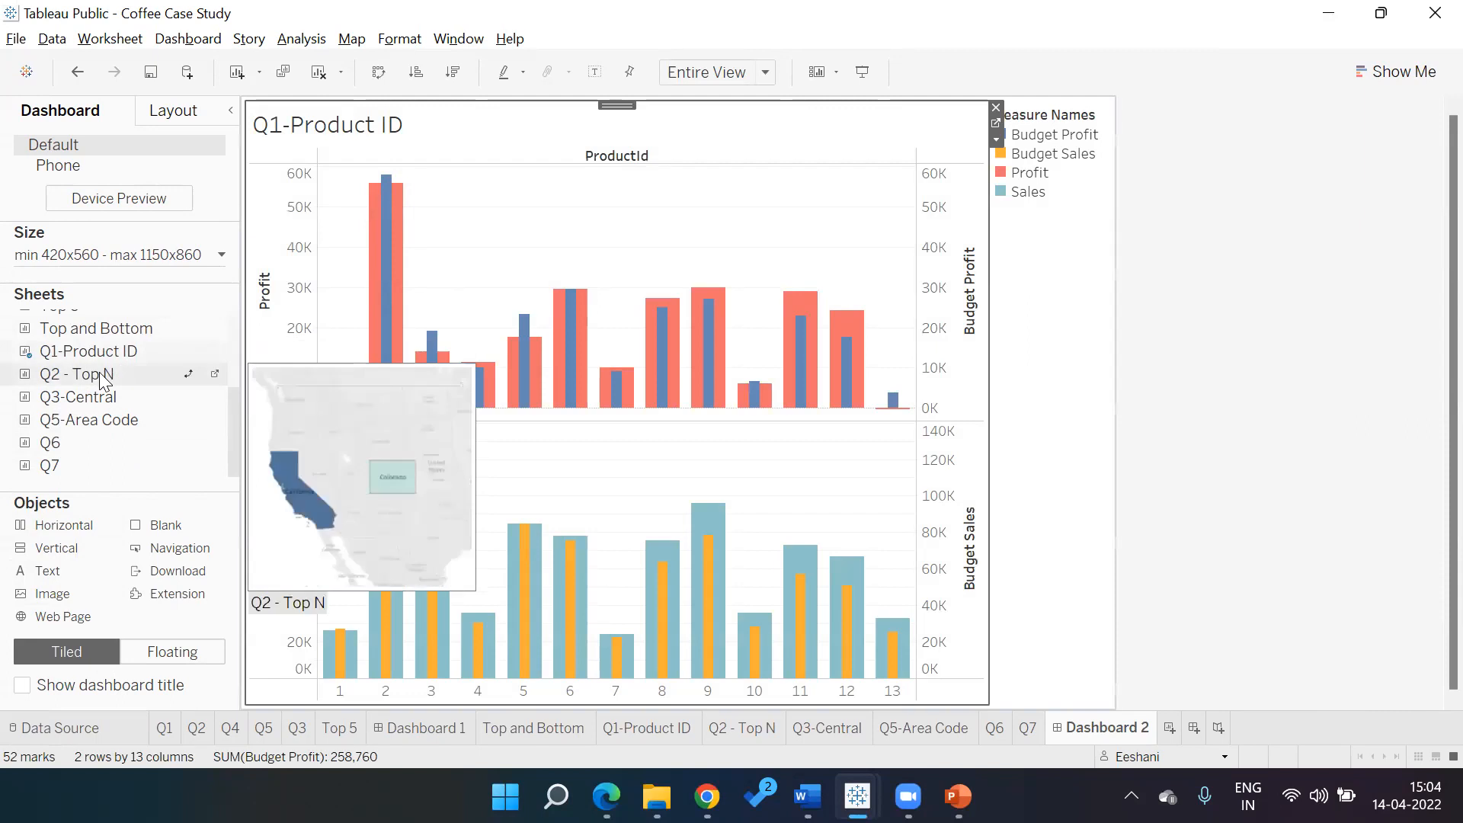
pyautogui.moveTo(104, 378); pyautogui.dragTo(323, 350)
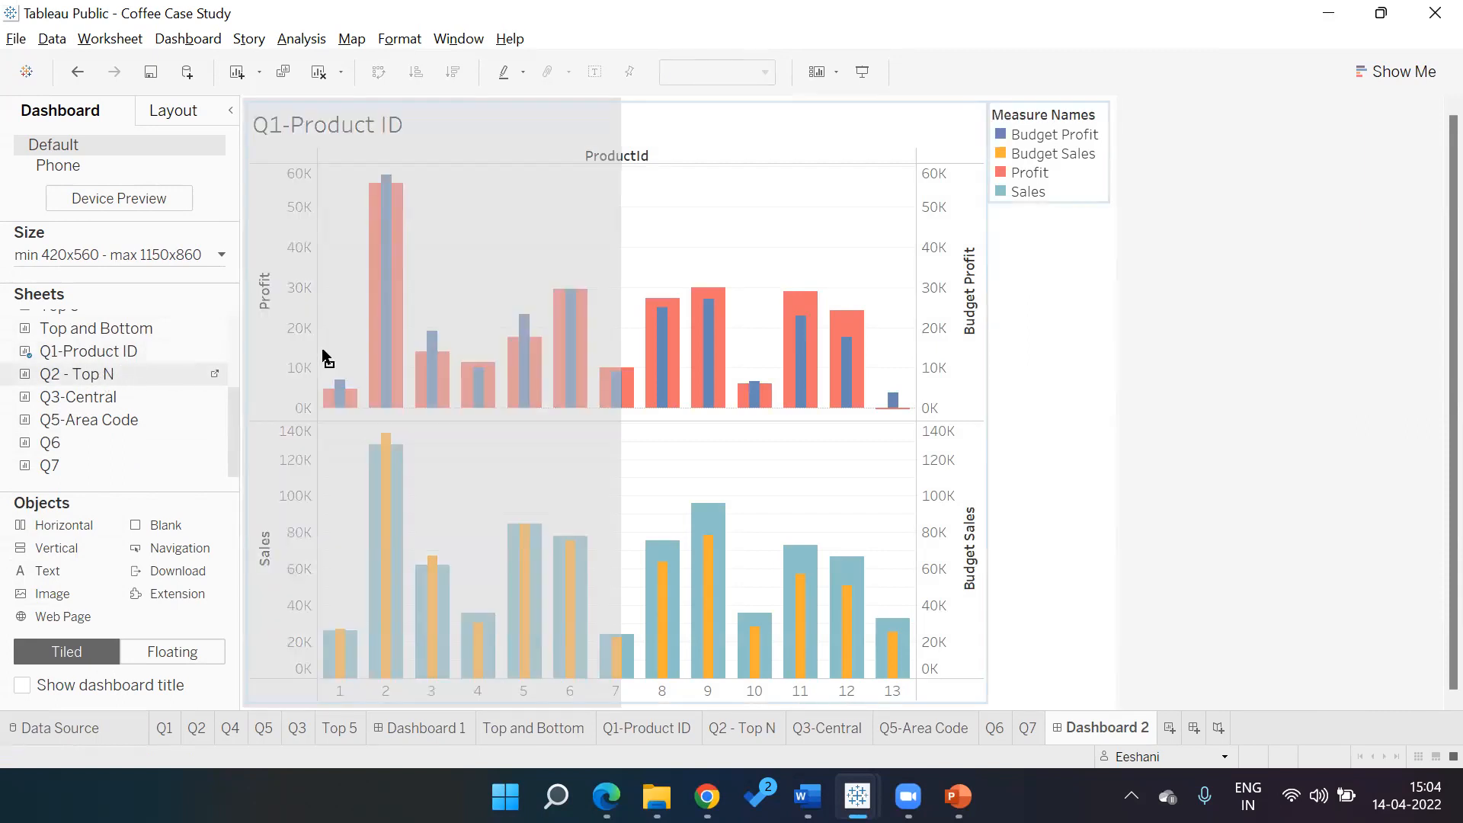
pyautogui.moveTo(323, 350)
pyautogui.mouseDown()
pyautogui.moveTo(441, 330)
pyautogui.moveTo(676, 338)
pyautogui.moveTo(680, 546)
pyautogui.moveTo(829, 479)
pyautogui.mouseUp()
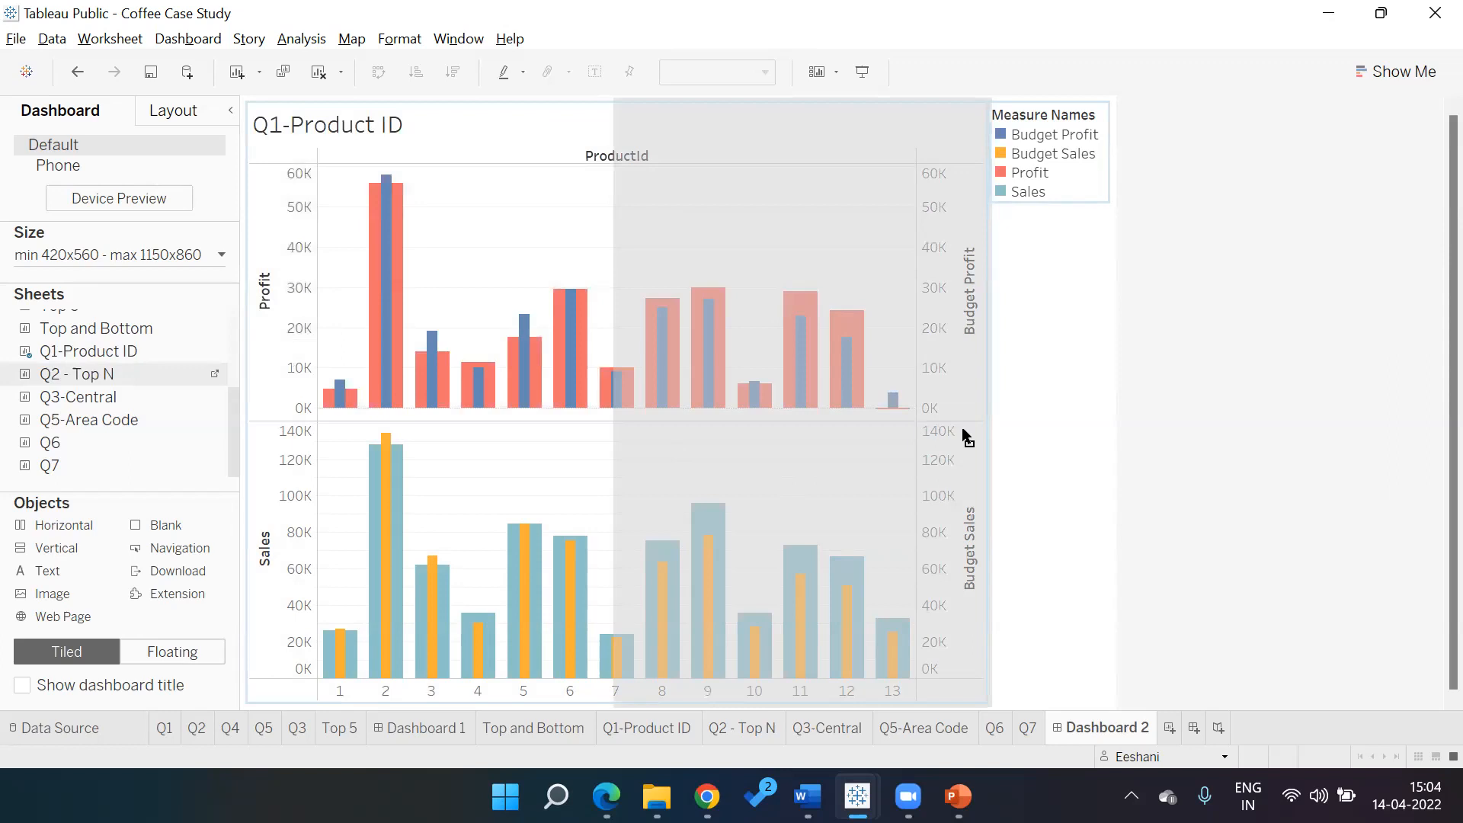
pyautogui.moveTo(963, 430); pyautogui.dragTo(964, 430)
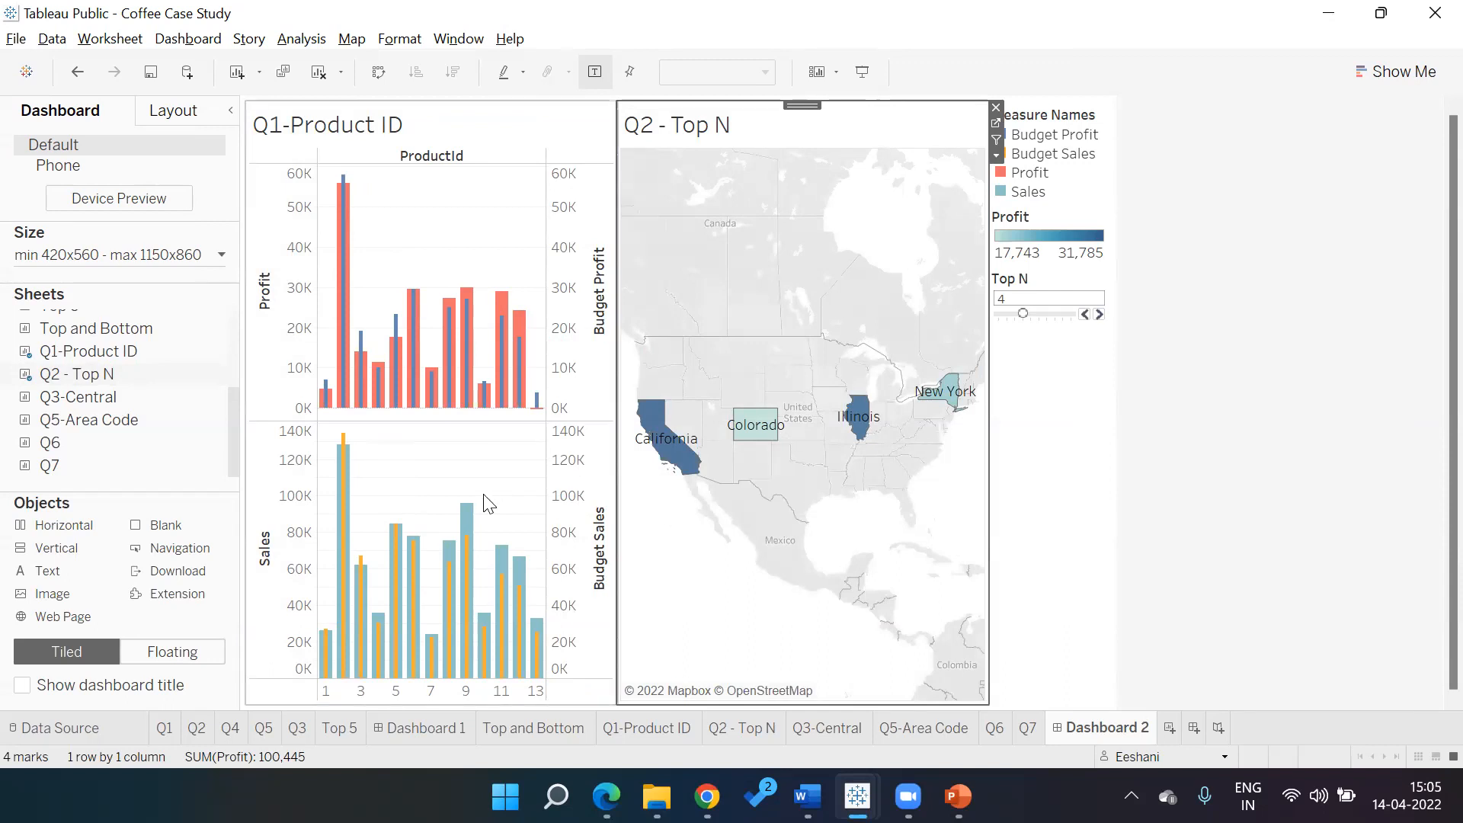
pyautogui.moveTo(94, 398); pyautogui.dragTo(363, 550)
pyautogui.moveTo(124, 420); pyautogui.dragTo(787, 567)
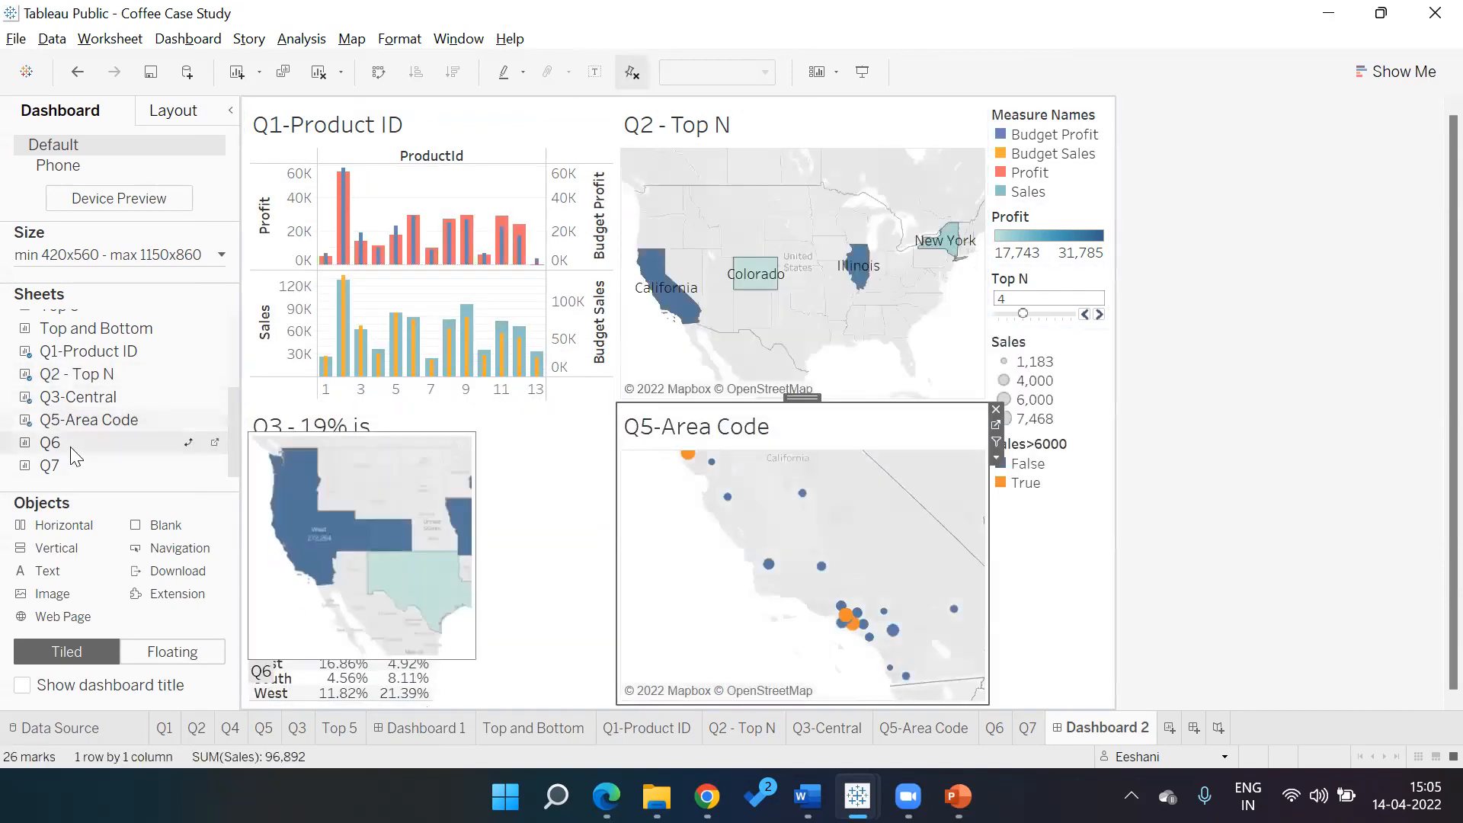
pyautogui.moveTo(766, 305); pyautogui.dragTo(962, 270)
pyautogui.moveTo(50, 466); pyautogui.dragTo(930, 492)
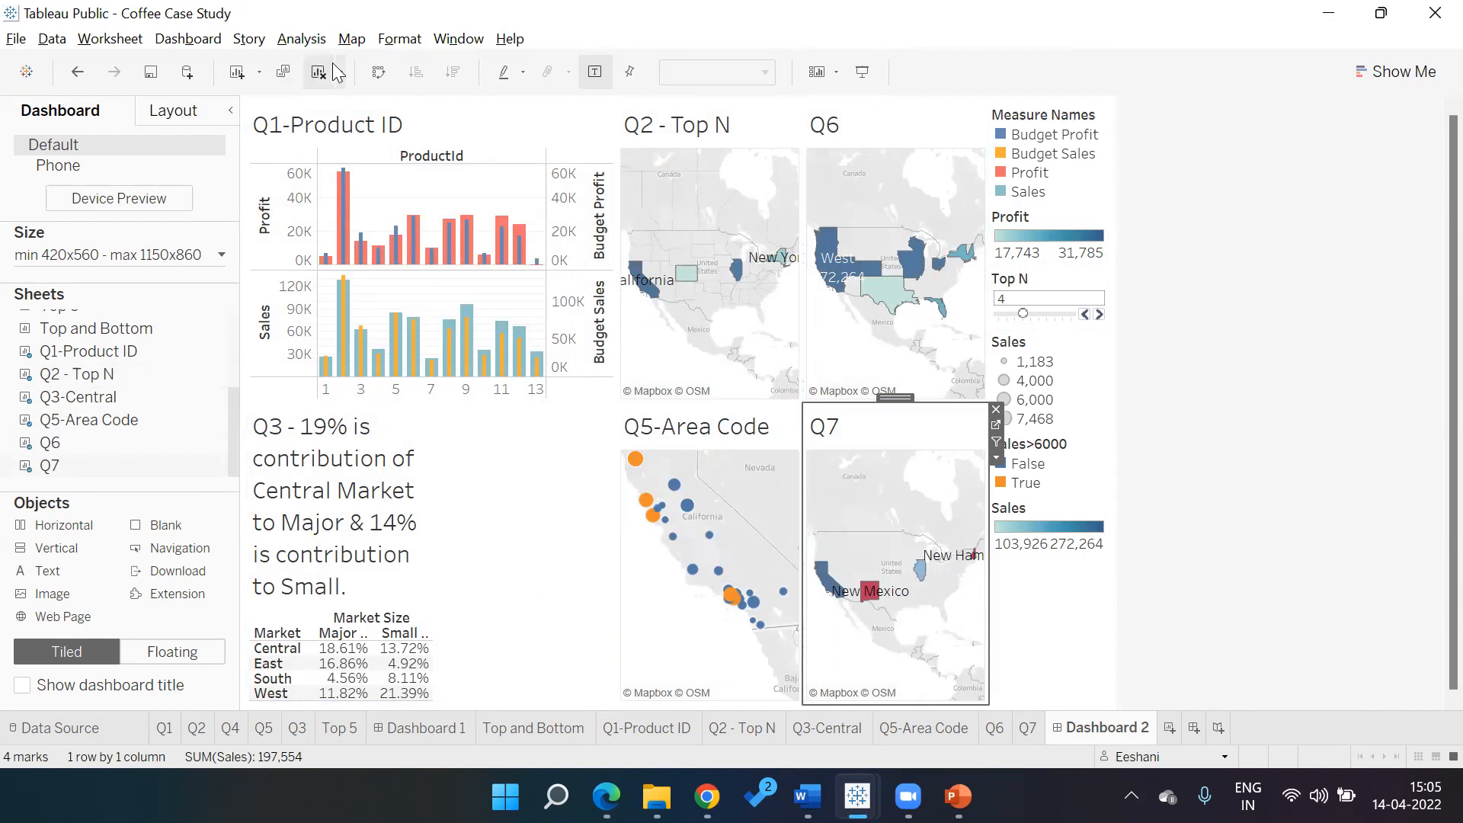
pyautogui.click(310, 76)
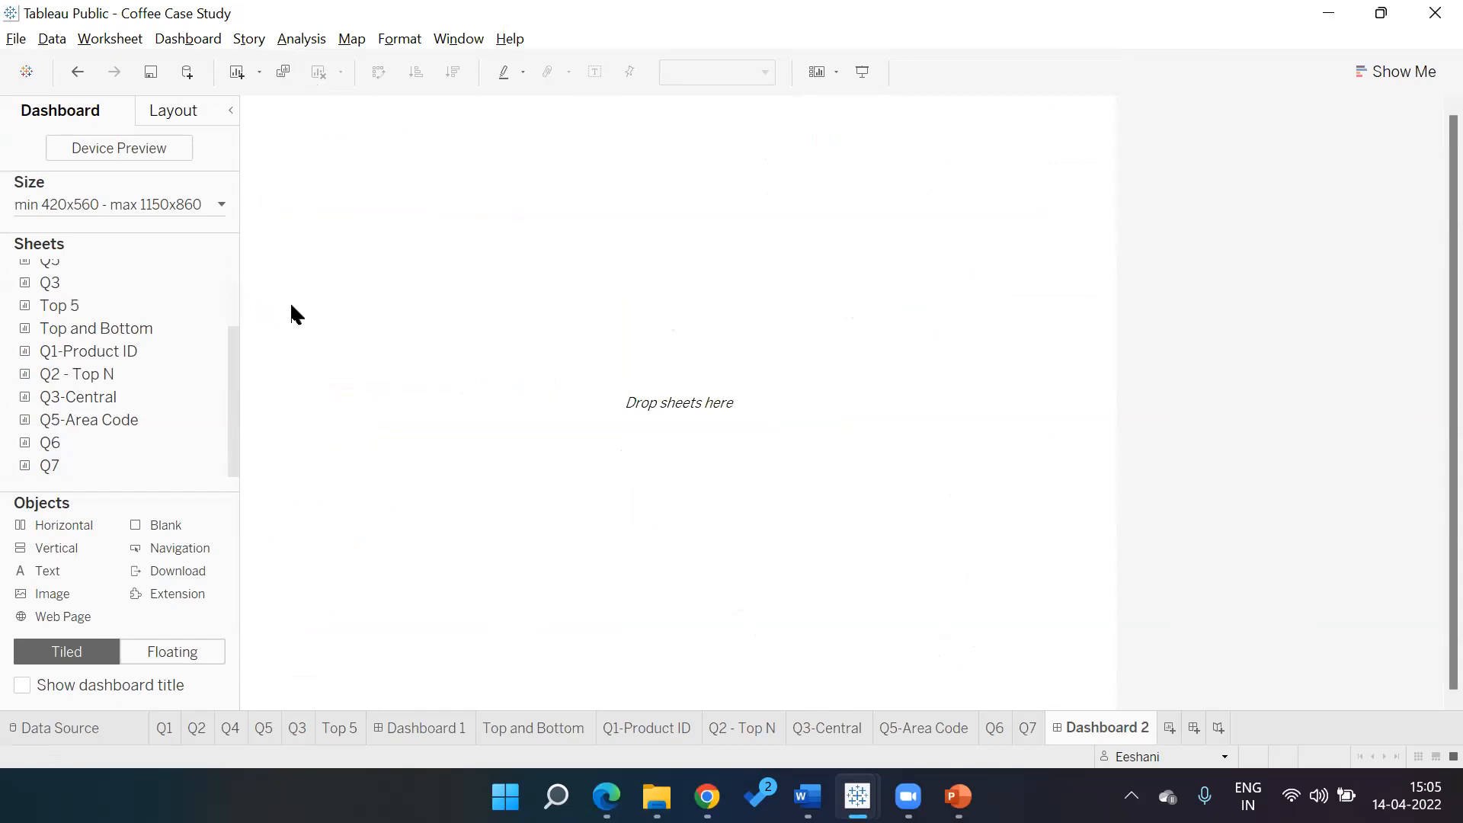
# Add Q1-Product ID as a floating chart, moved to the upper left and enlarged
pyautogui.click(184, 665)
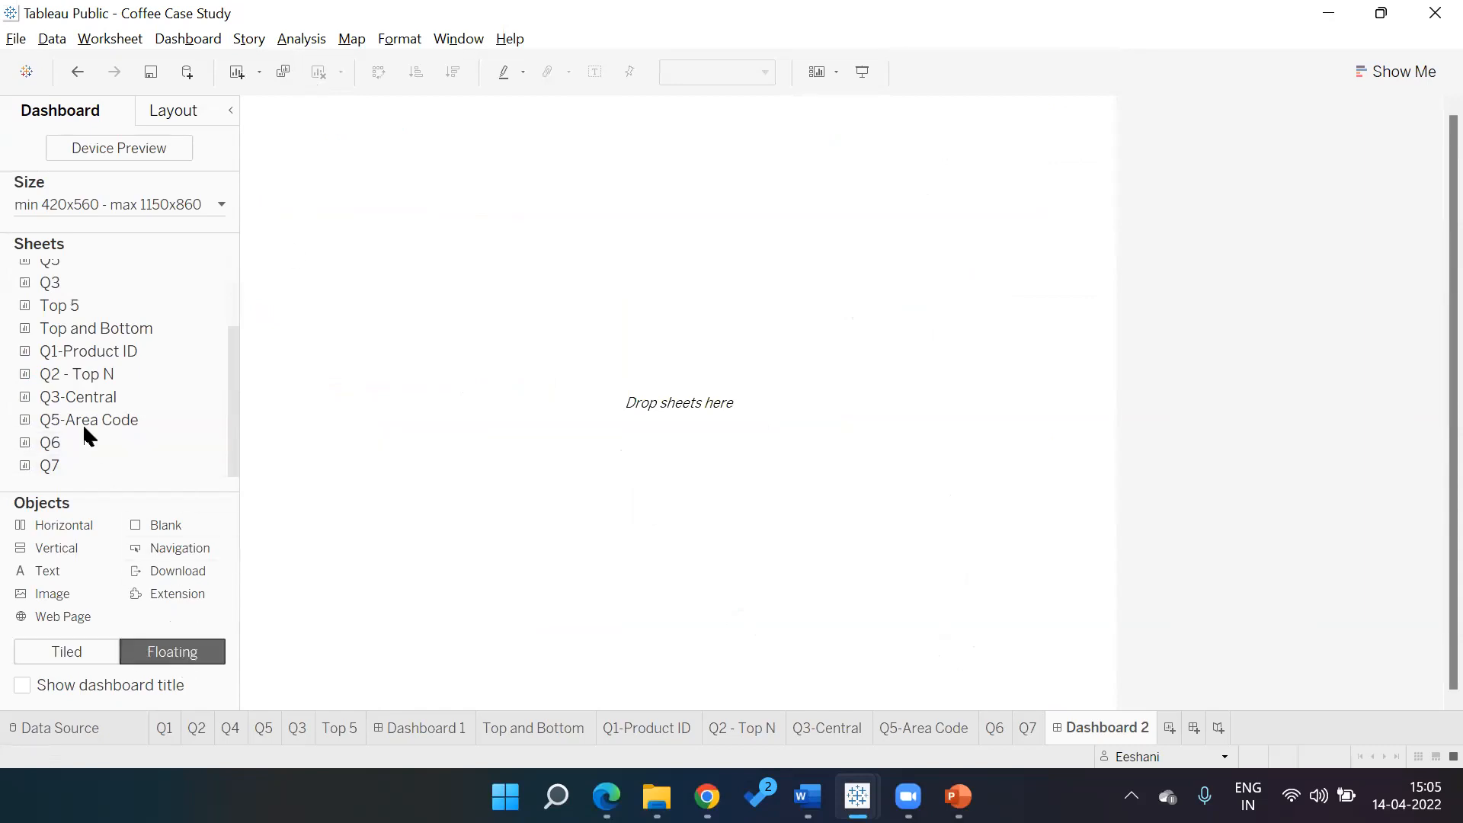
pyautogui.moveTo(67, 357)
pyautogui.moveTo(67, 357); pyautogui.dragTo(347, 305)
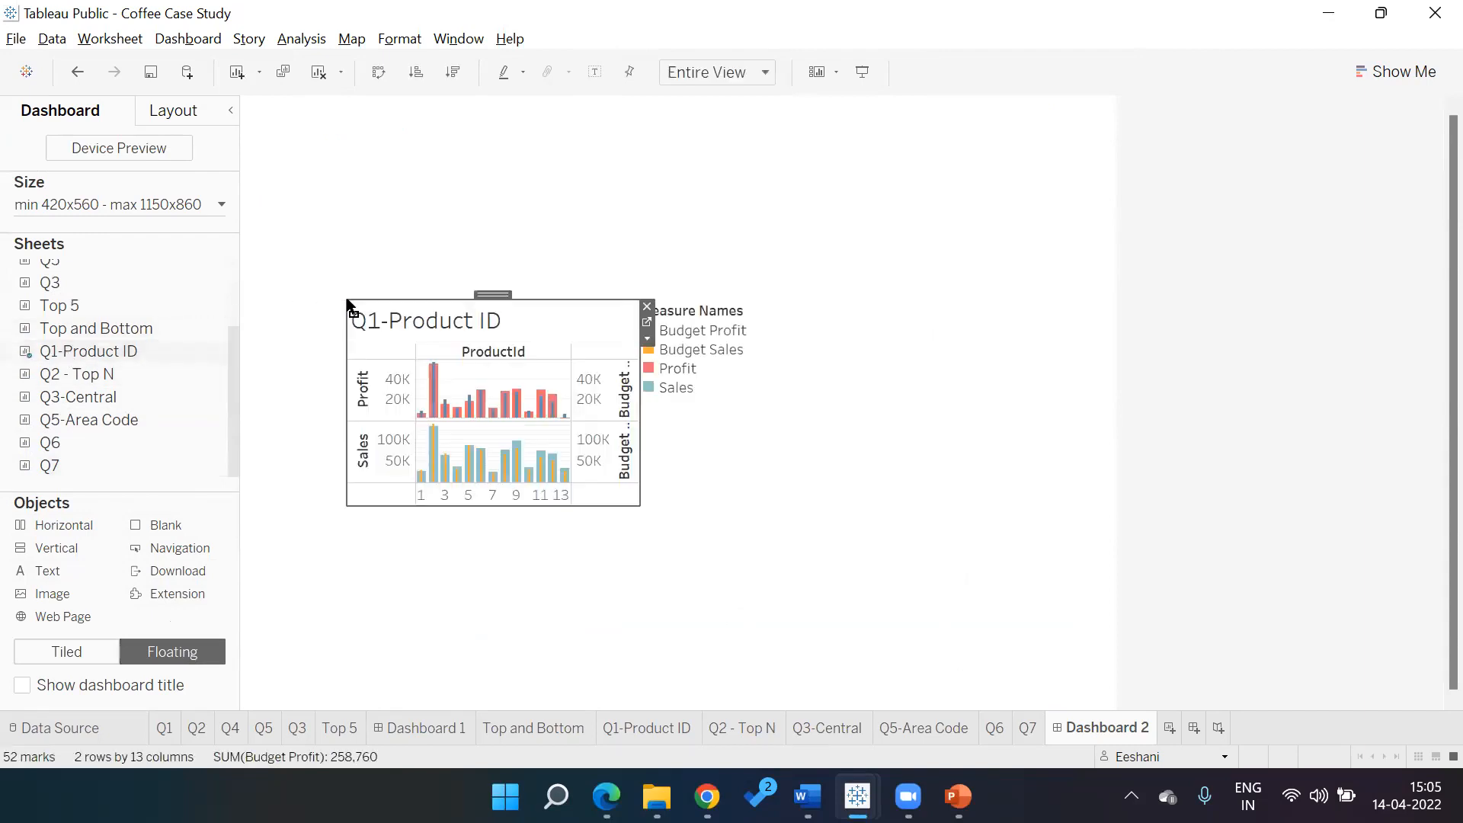
pyautogui.moveTo(481, 300); pyautogui.dragTo(444, 125)
pyautogui.moveTo(295, 337); pyautogui.dragTo(253, 459)
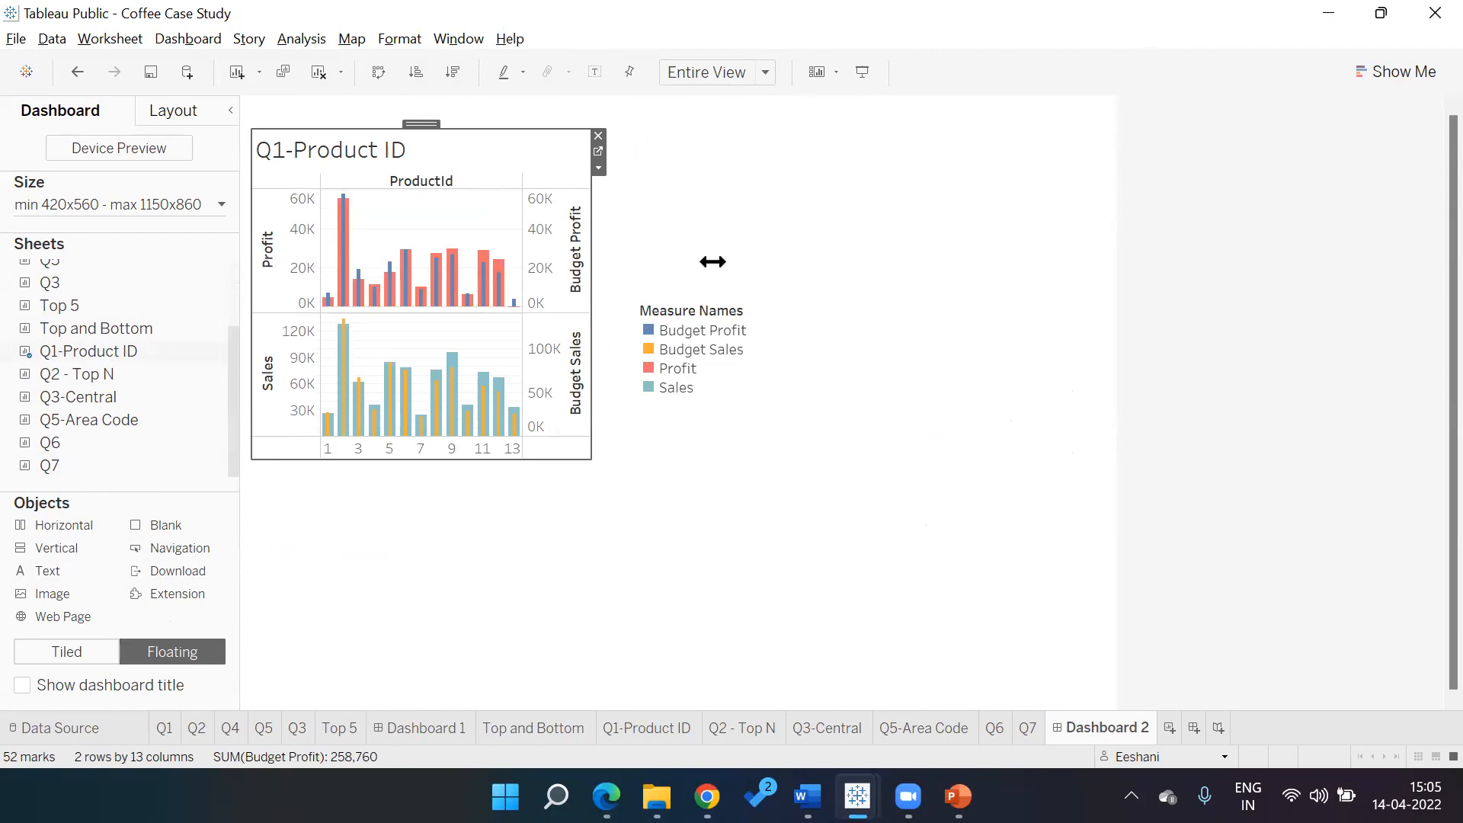
# Show the Dashboard 2 title, then switch to the Q1-Product ID worksheet
pyautogui.click(712, 311)
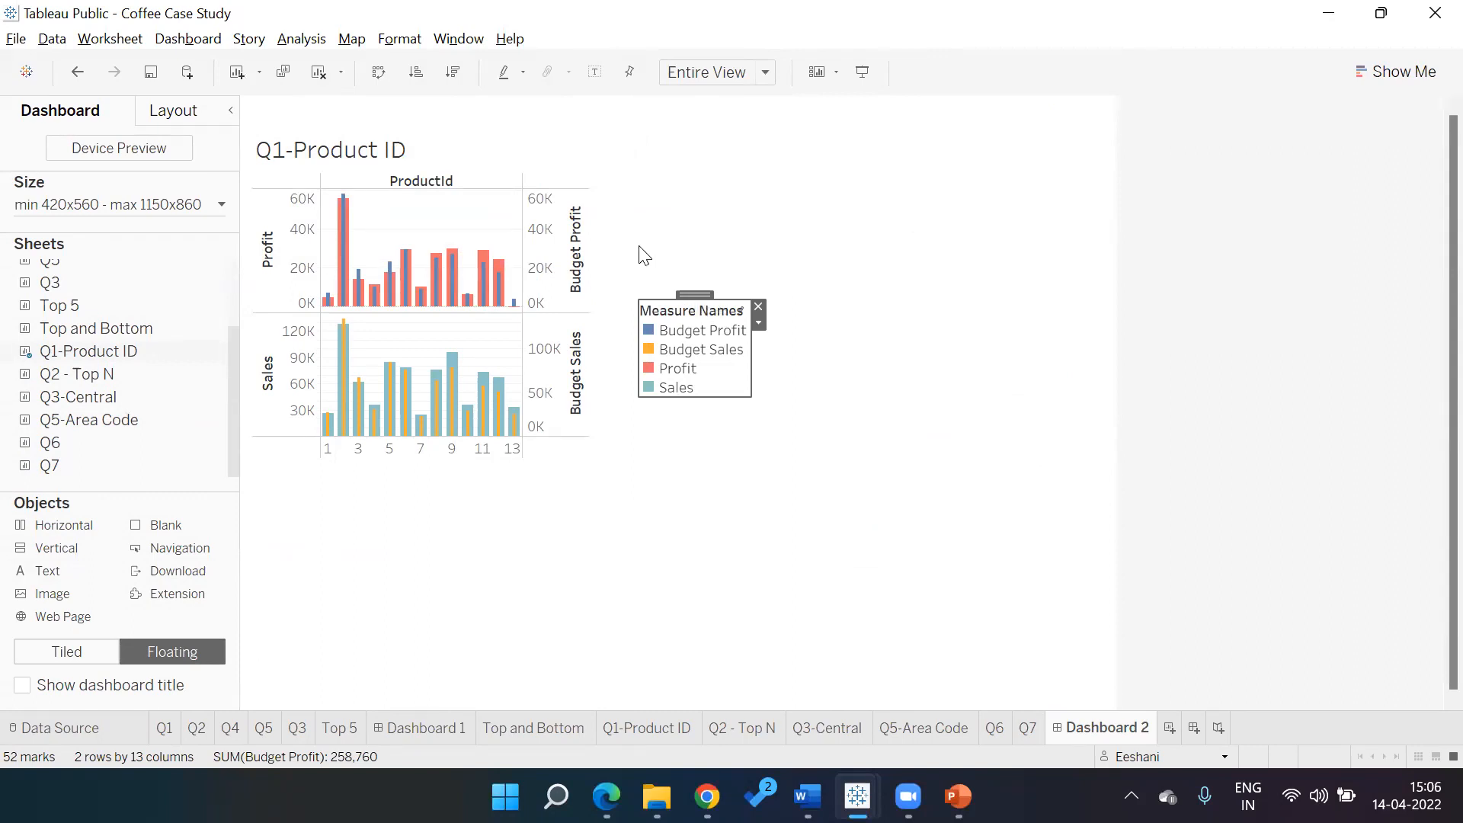
pyautogui.click(22, 688)
pyautogui.click(391, 119)
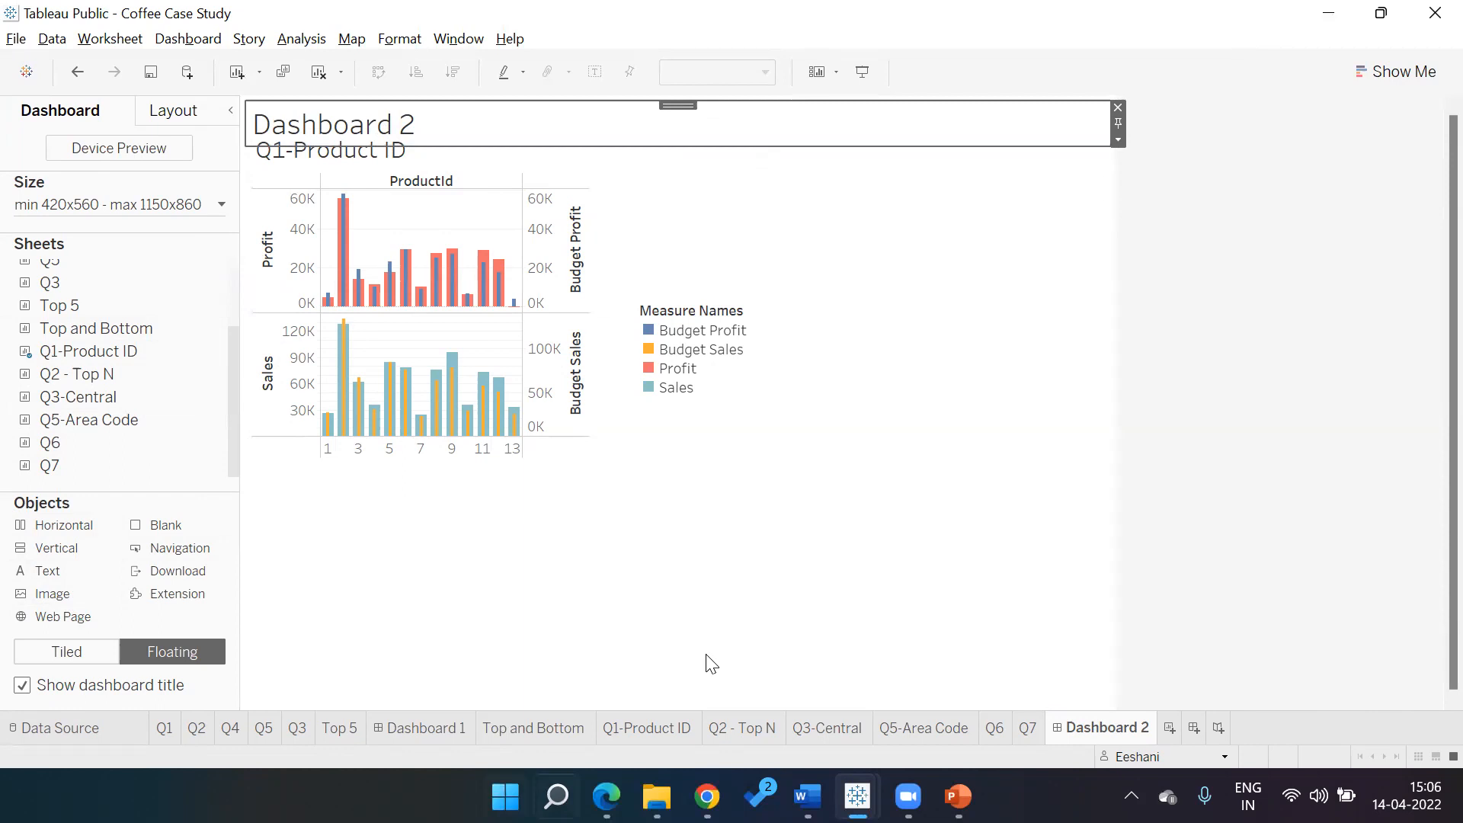
pyautogui.click(806, 677)
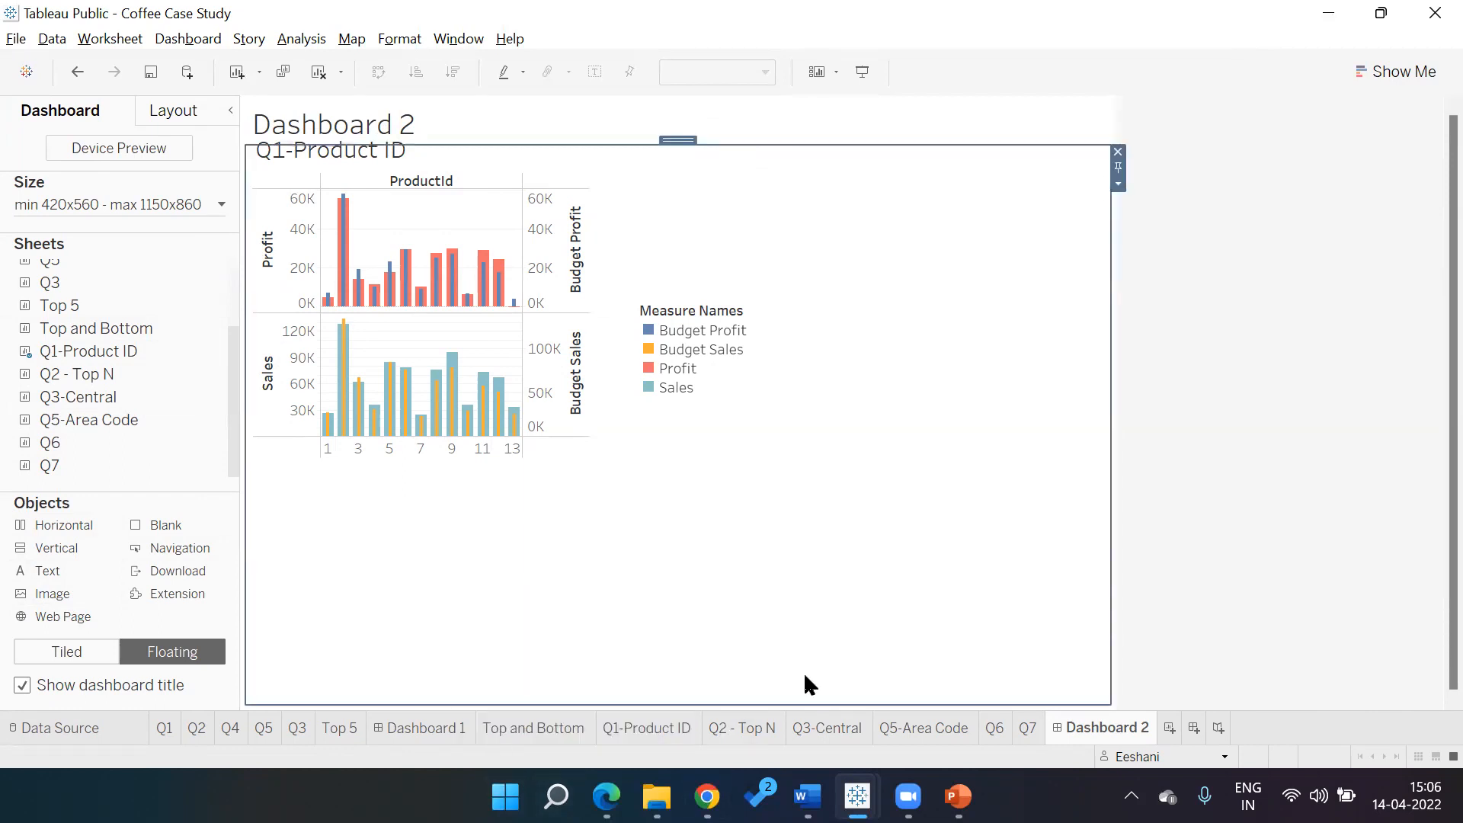
pyautogui.click(662, 728)
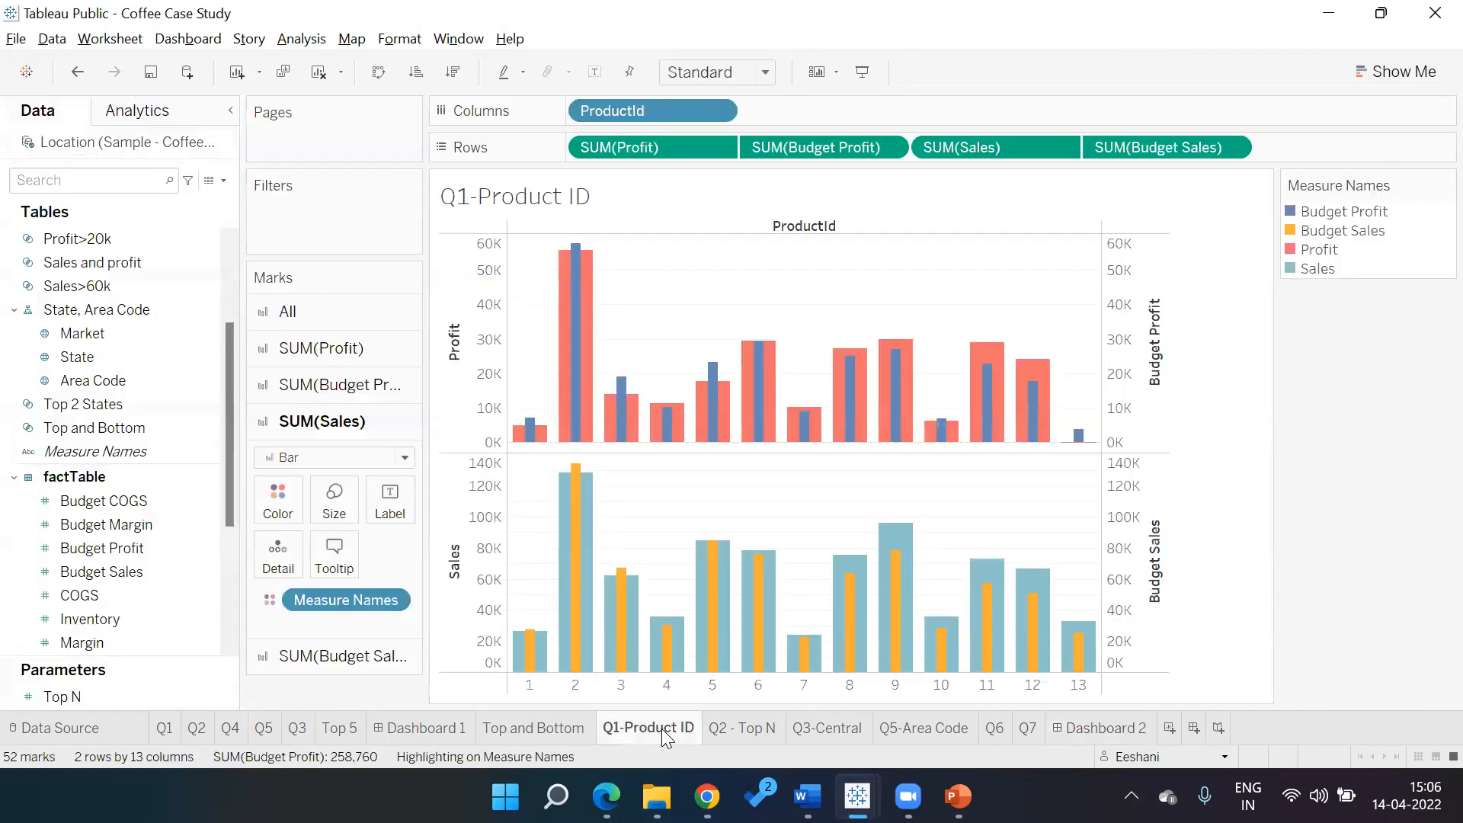
# Flip through the Q1-Product ID, Q2 - Top N, Q3-Central, Q5-Area Code, Q6 and Q7 worksheets
pyautogui.click(753, 732)
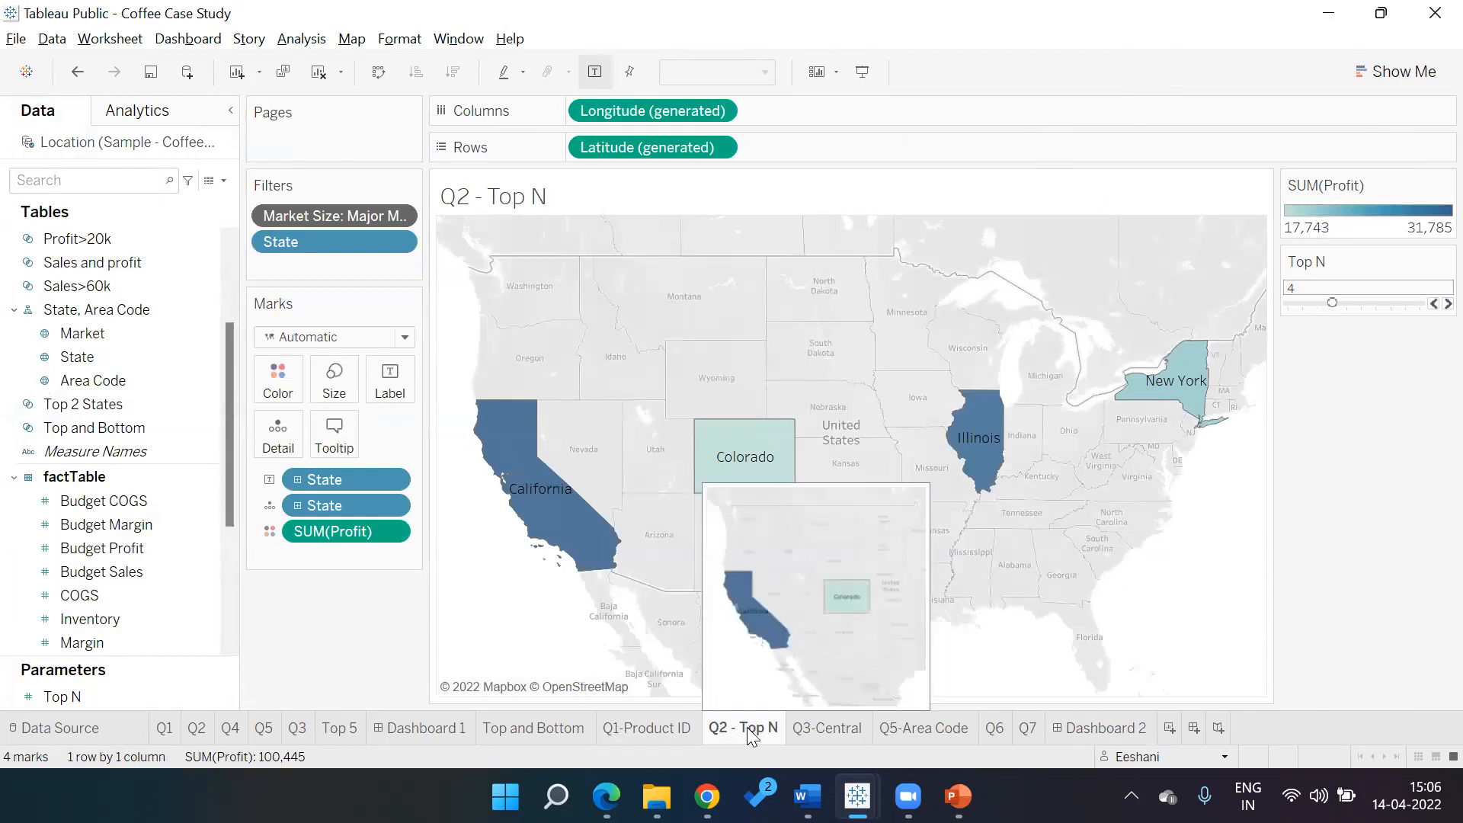
pyautogui.click(675, 732)
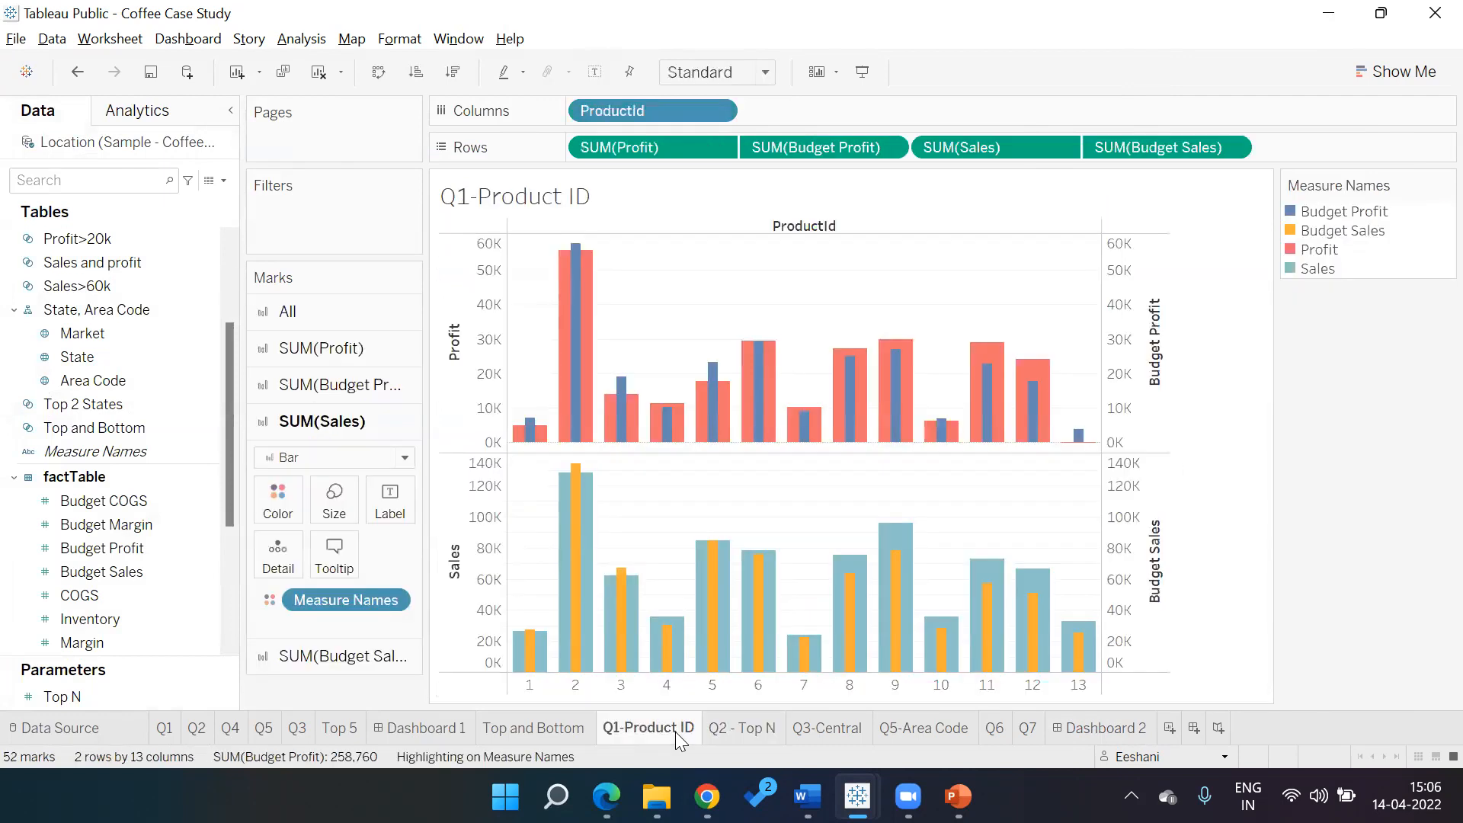
pyautogui.click(732, 729)
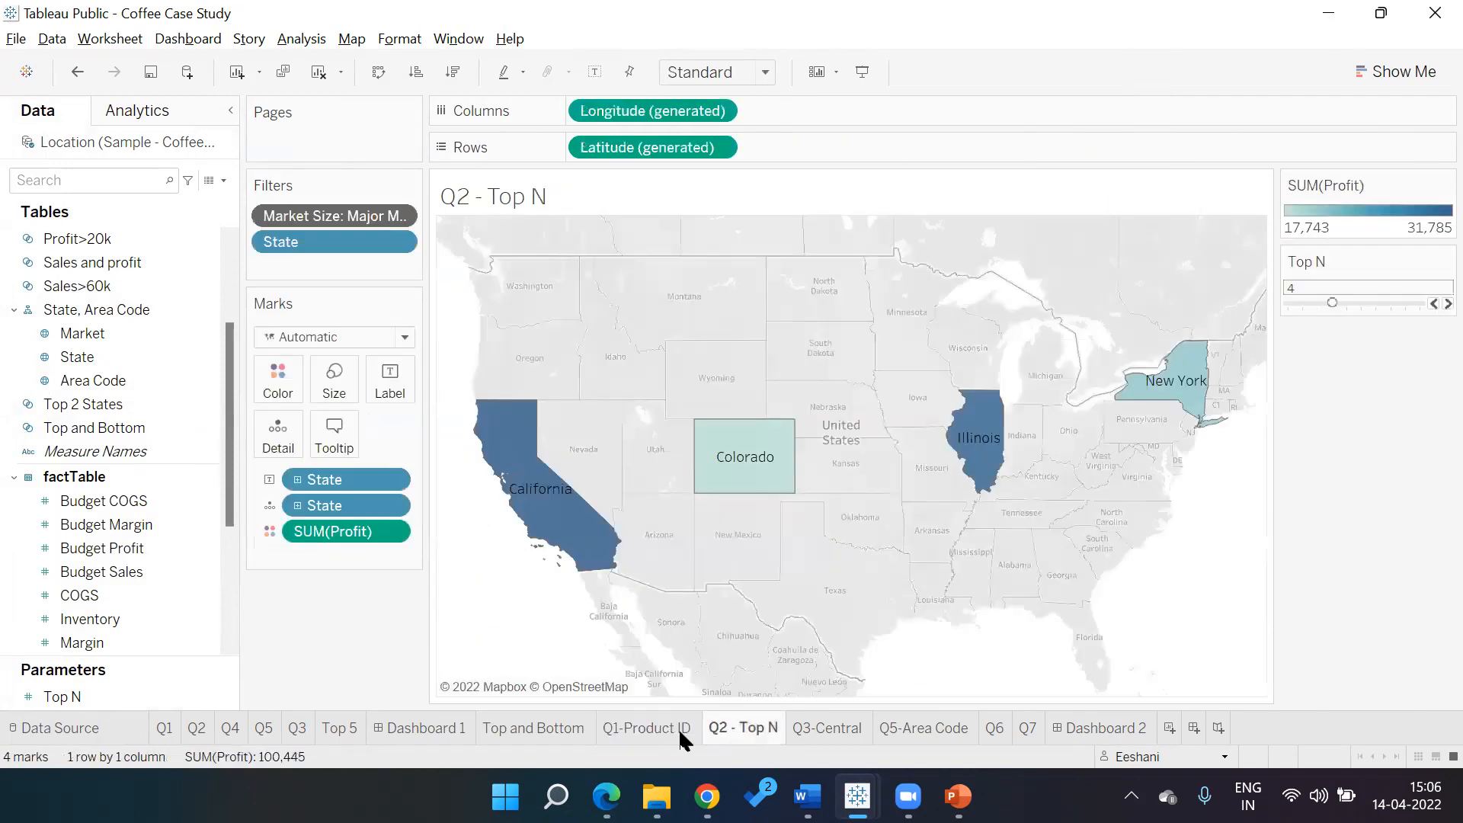
pyautogui.click(655, 729)
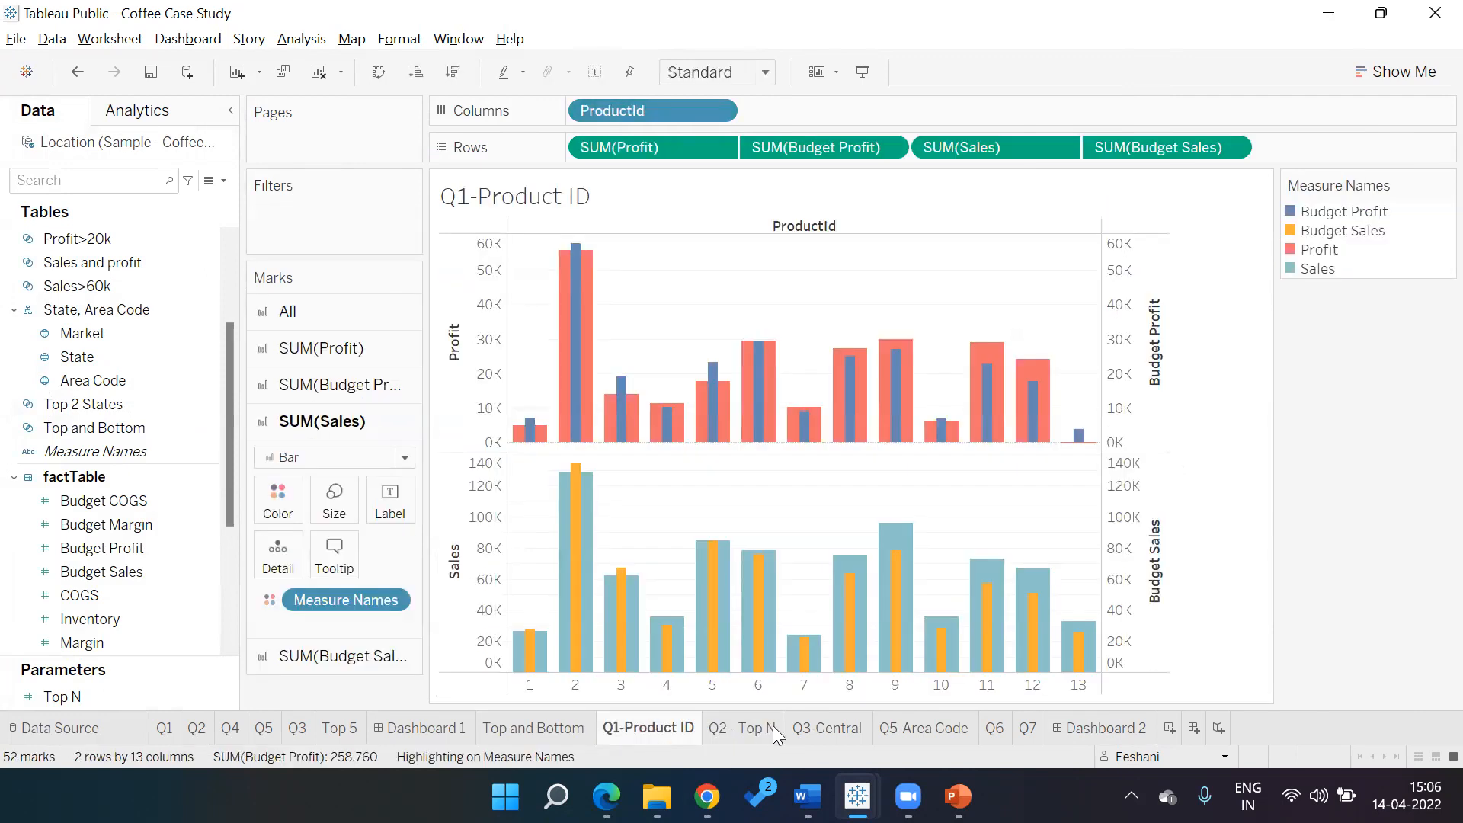
pyautogui.click(943, 728)
pyautogui.click(995, 730)
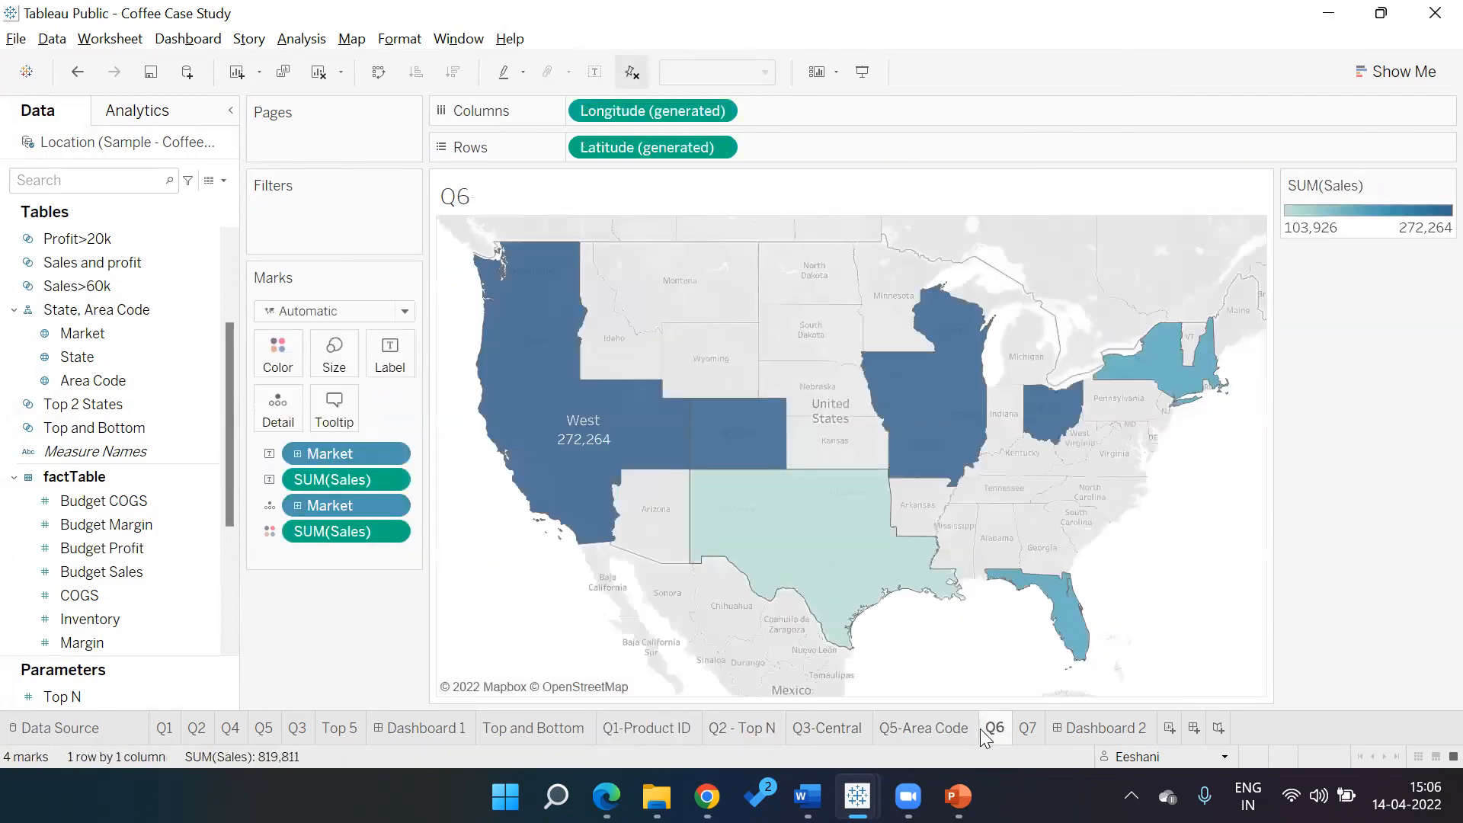
pyautogui.hotkey('ctrl', 'Tab')
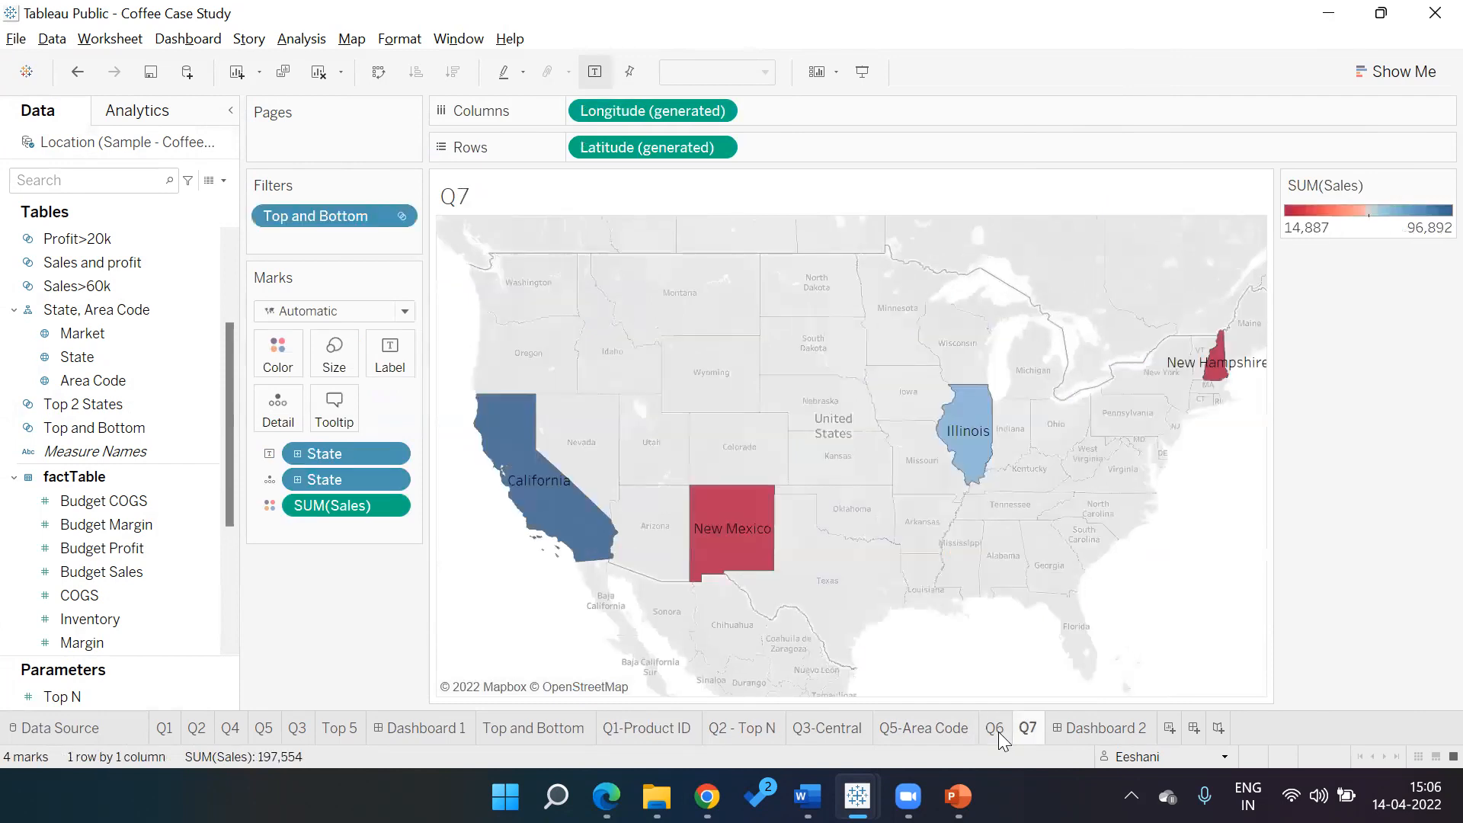
pyautogui.click(831, 730)
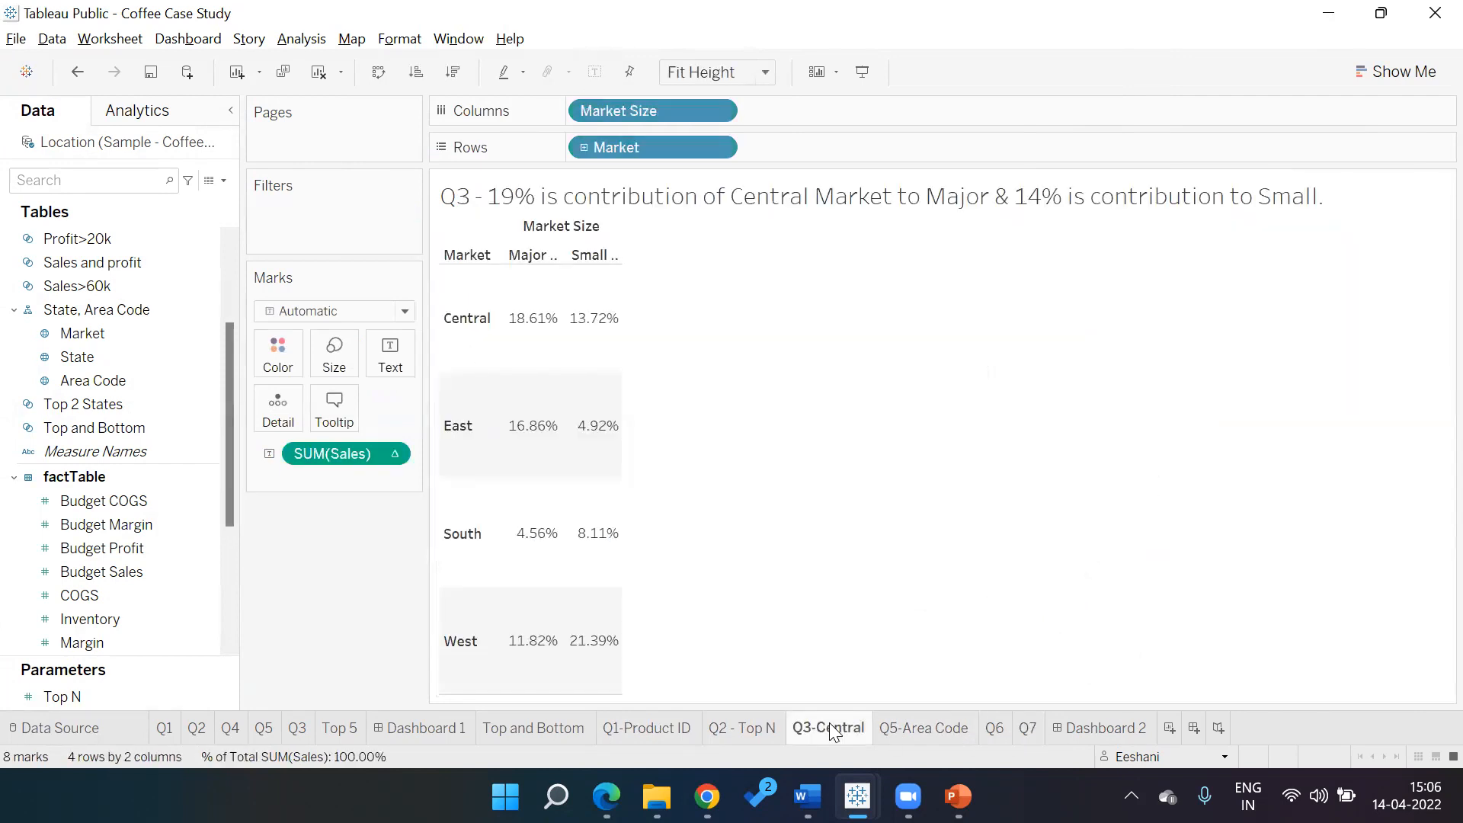
pyautogui.click(880, 730)
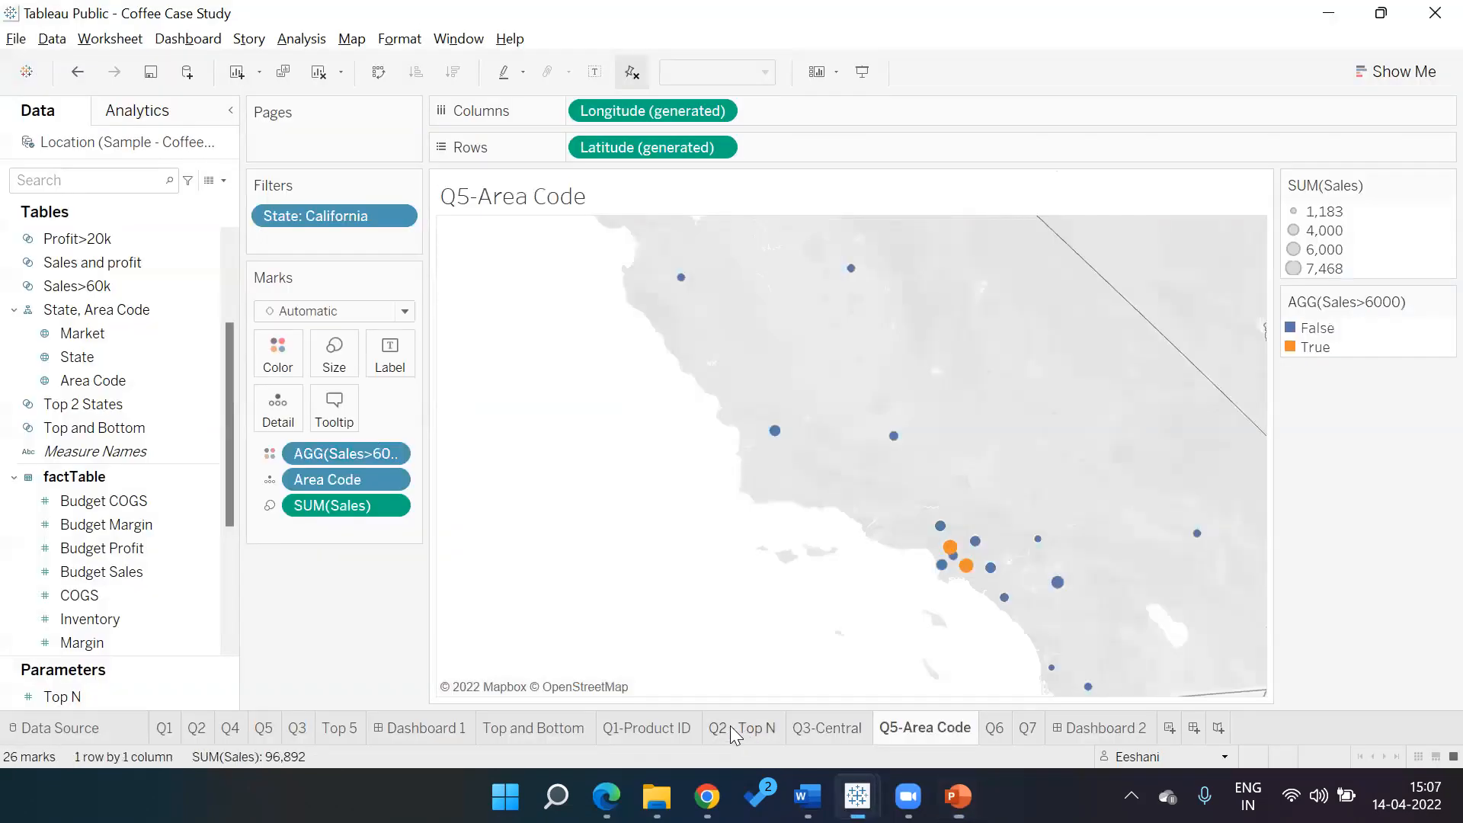
pyautogui.click(708, 730)
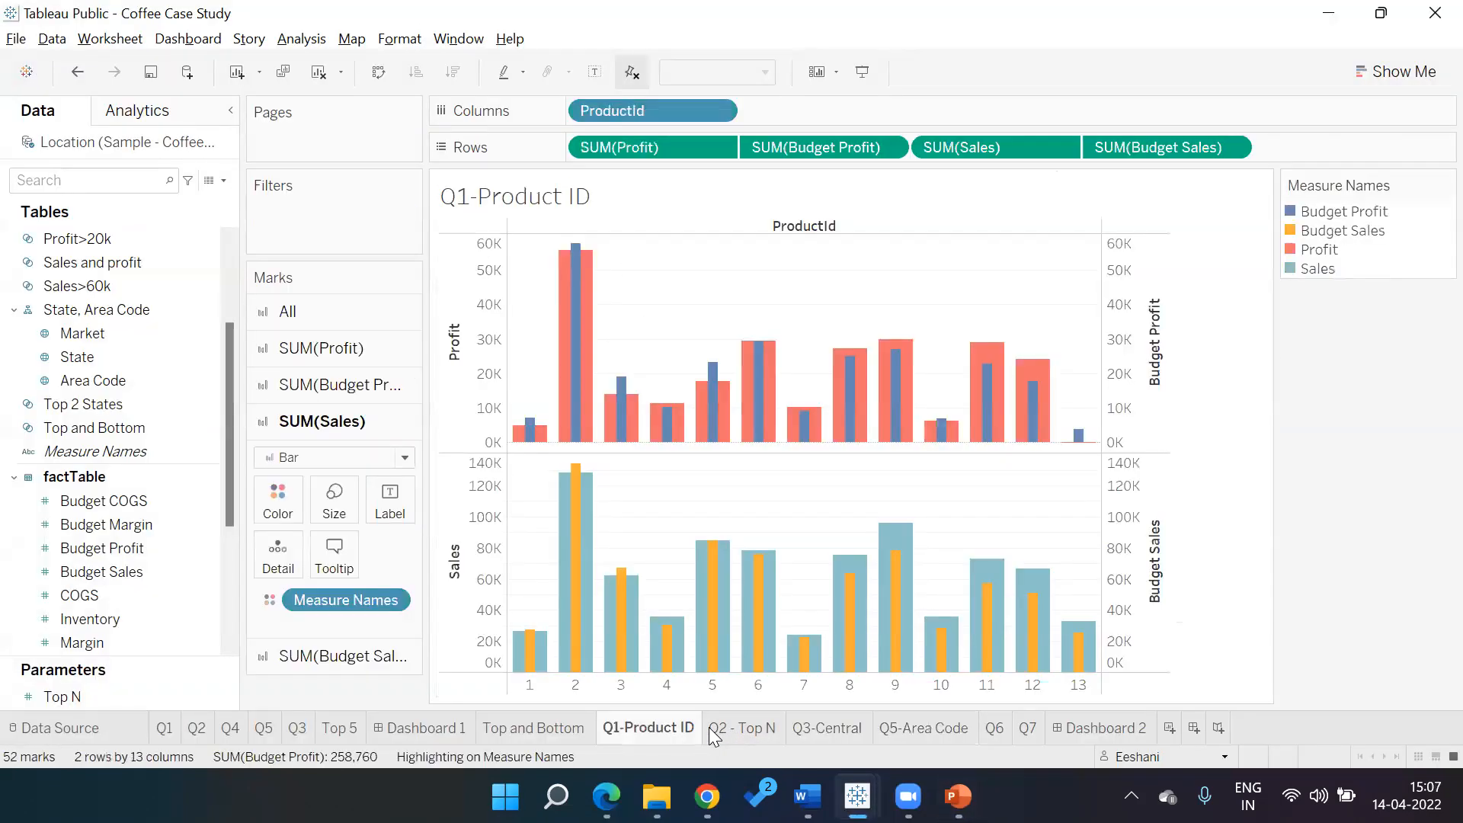
# Review the Q2 Top N map, Q3-Central table, Q5 and Q7 maps, and Q1 bar charts
pyautogui.click(760, 732)
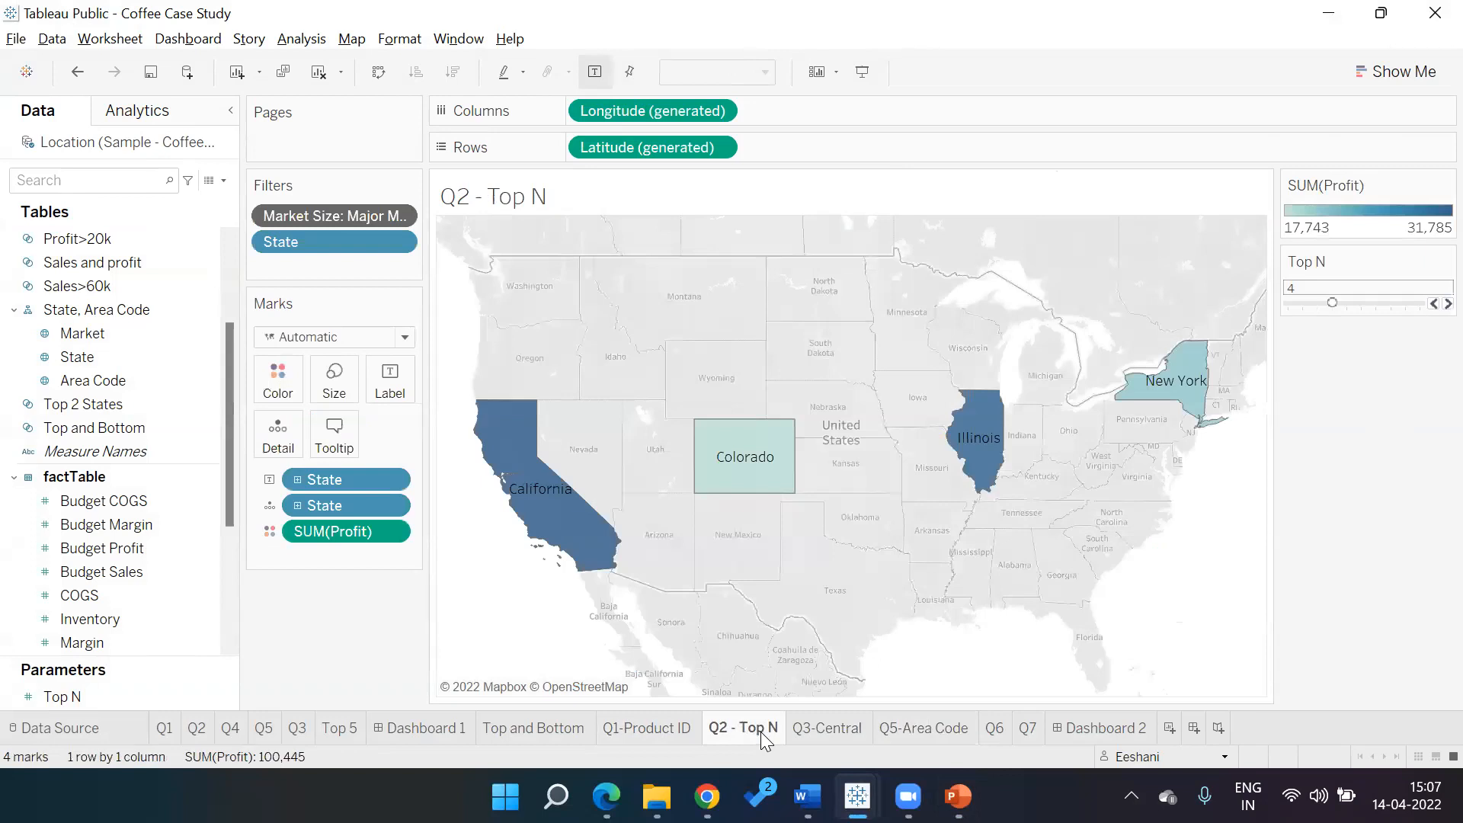
pyautogui.click(836, 733)
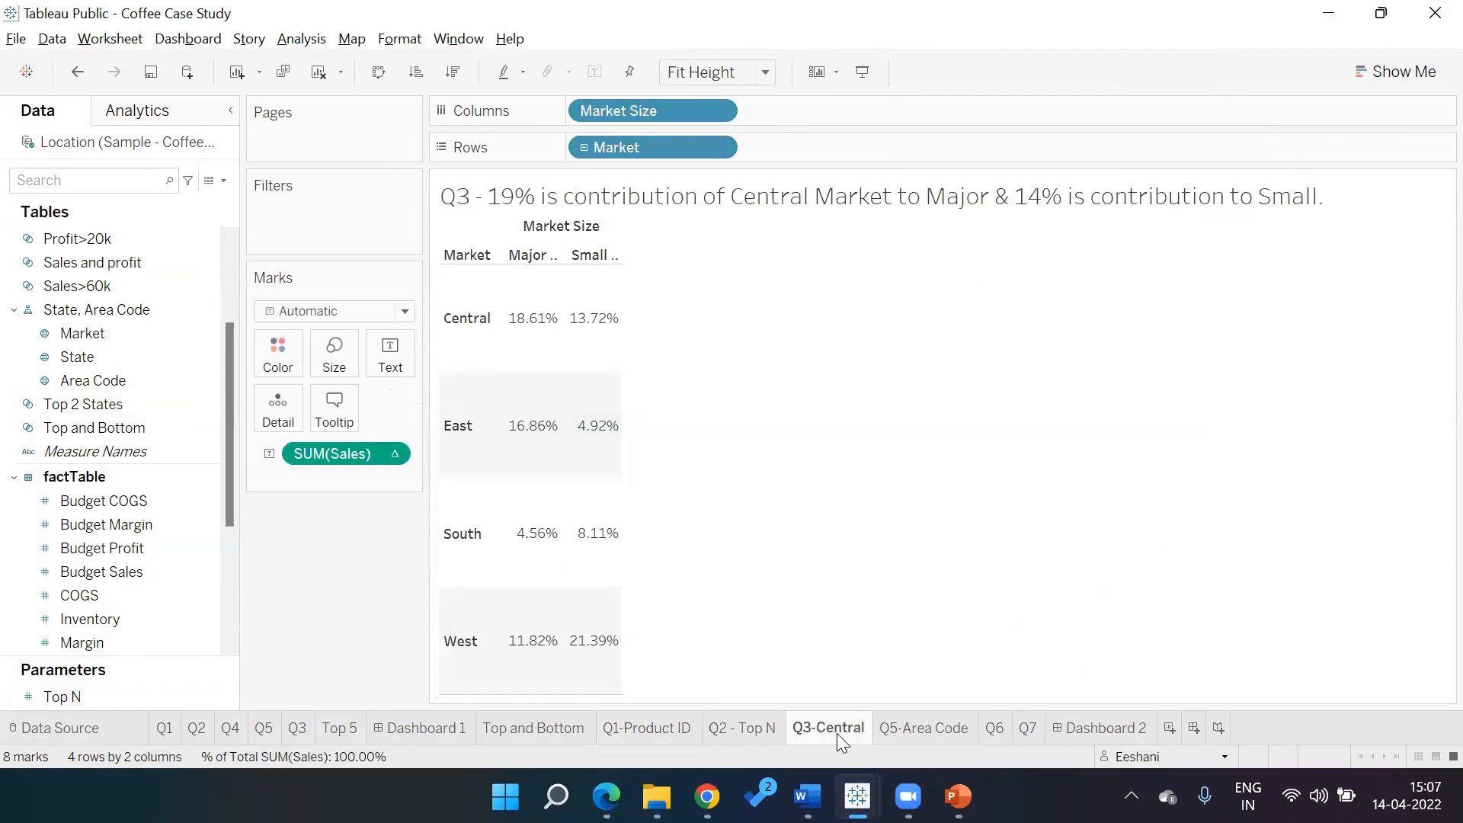
pyautogui.click(942, 729)
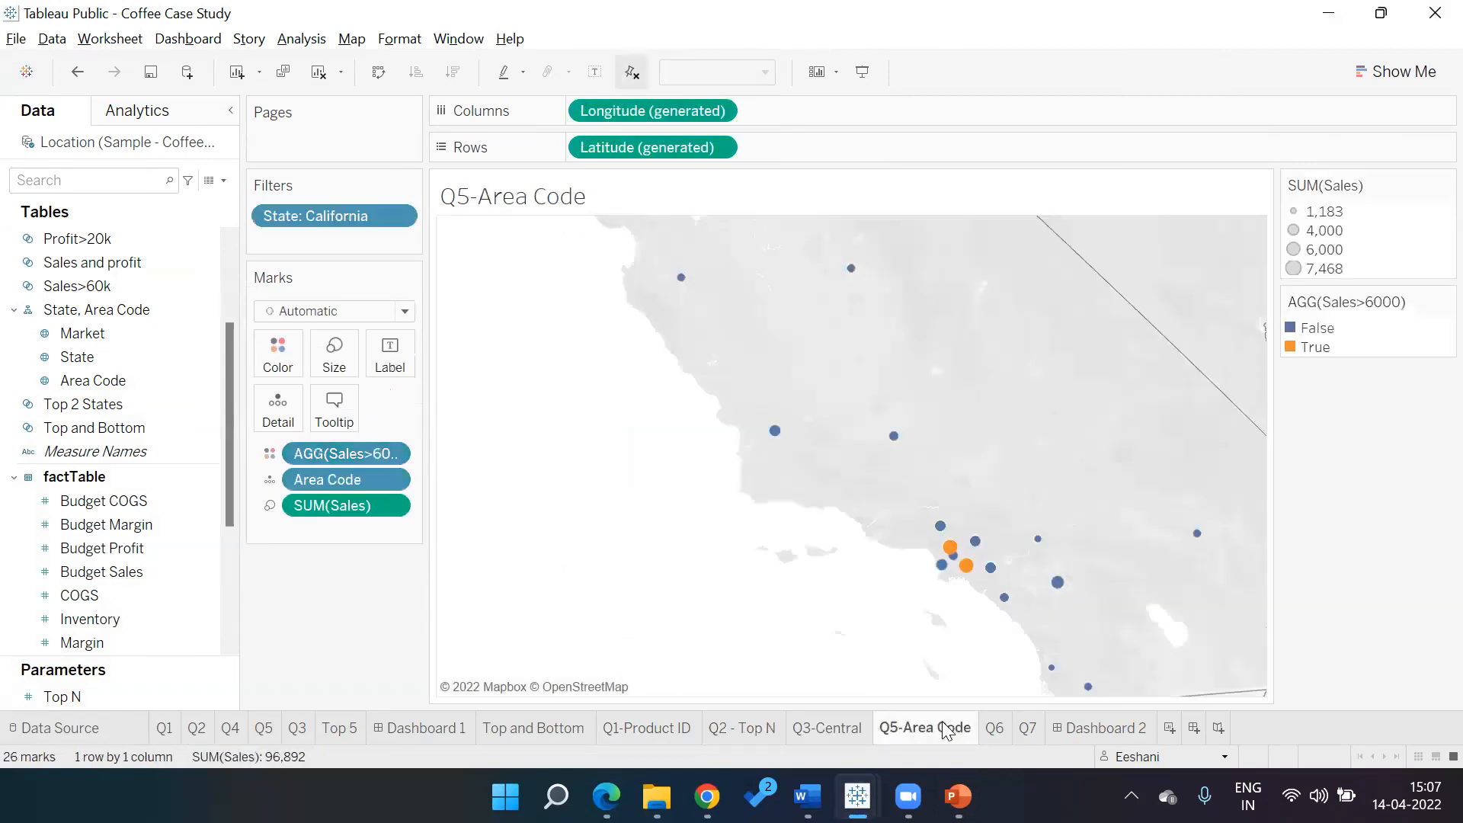
pyautogui.click(992, 730)
pyautogui.click(1027, 729)
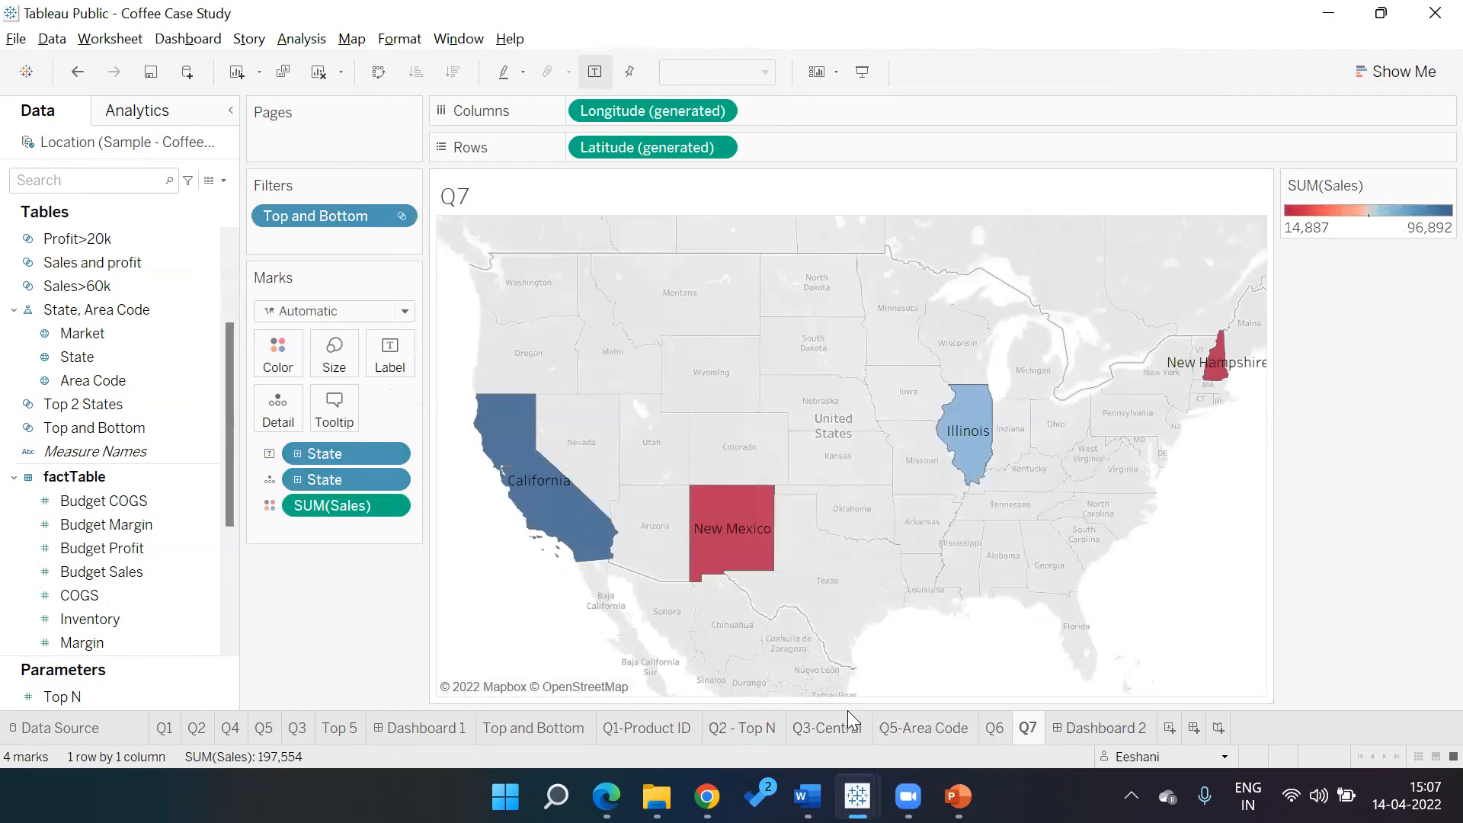
pyautogui.click(631, 729)
pyautogui.click(741, 735)
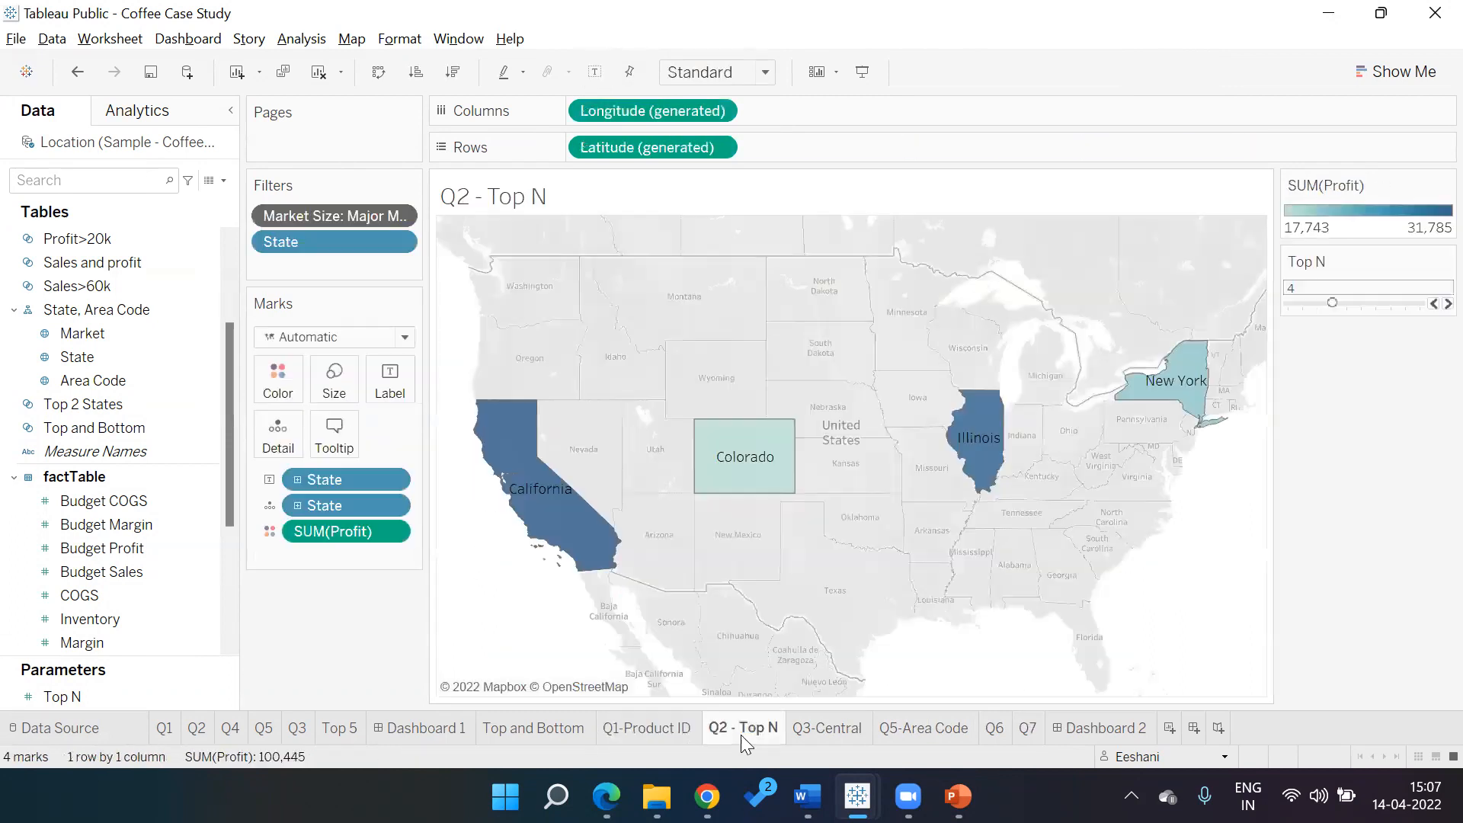
pyautogui.click(659, 718)
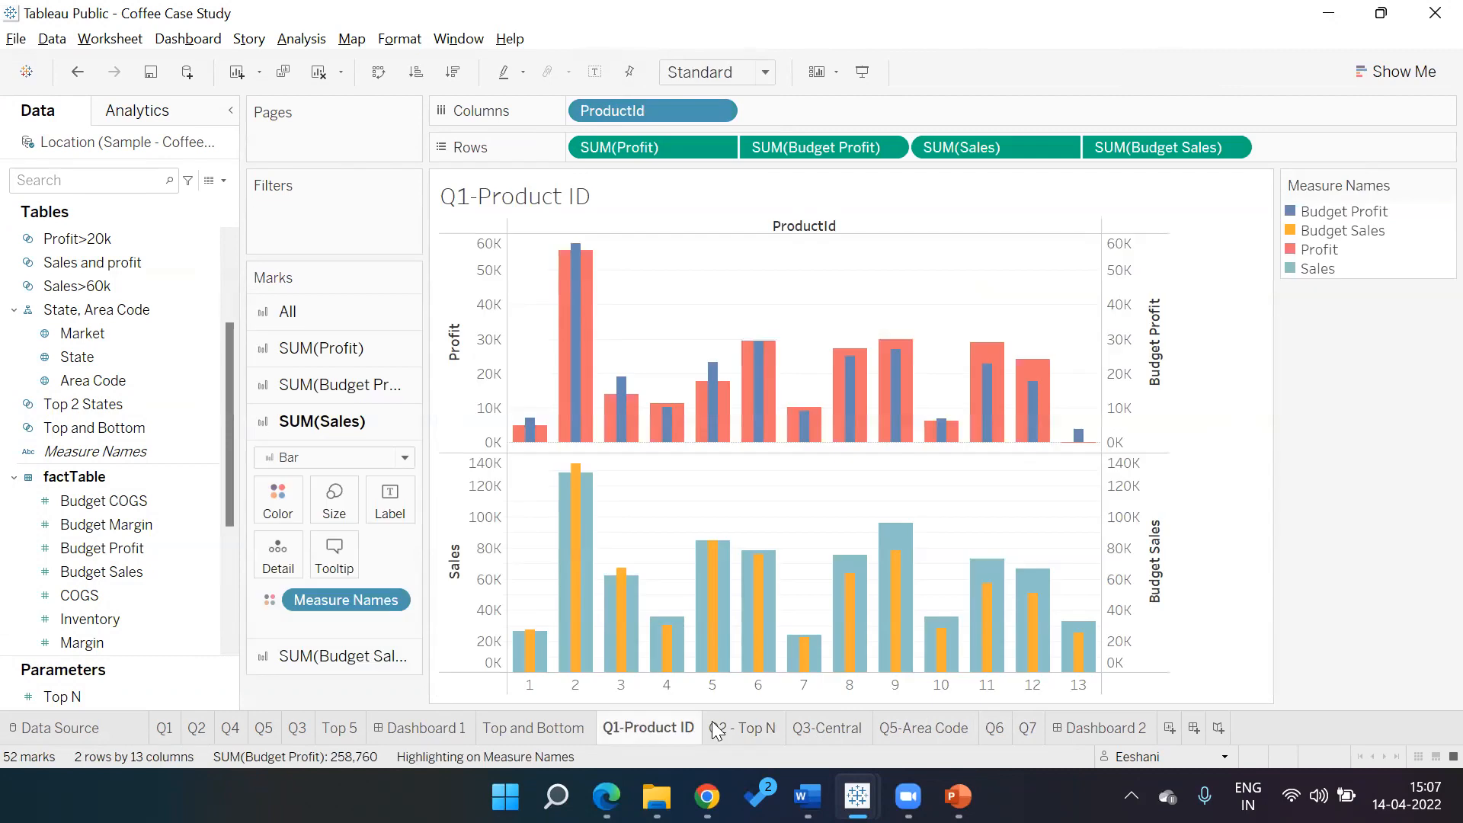
pyautogui.click(751, 730)
# Check the PowerPoint layout mockup, then return to Tableau and open Dashboard 2
pyautogui.hotkey('alt', 'Tab')
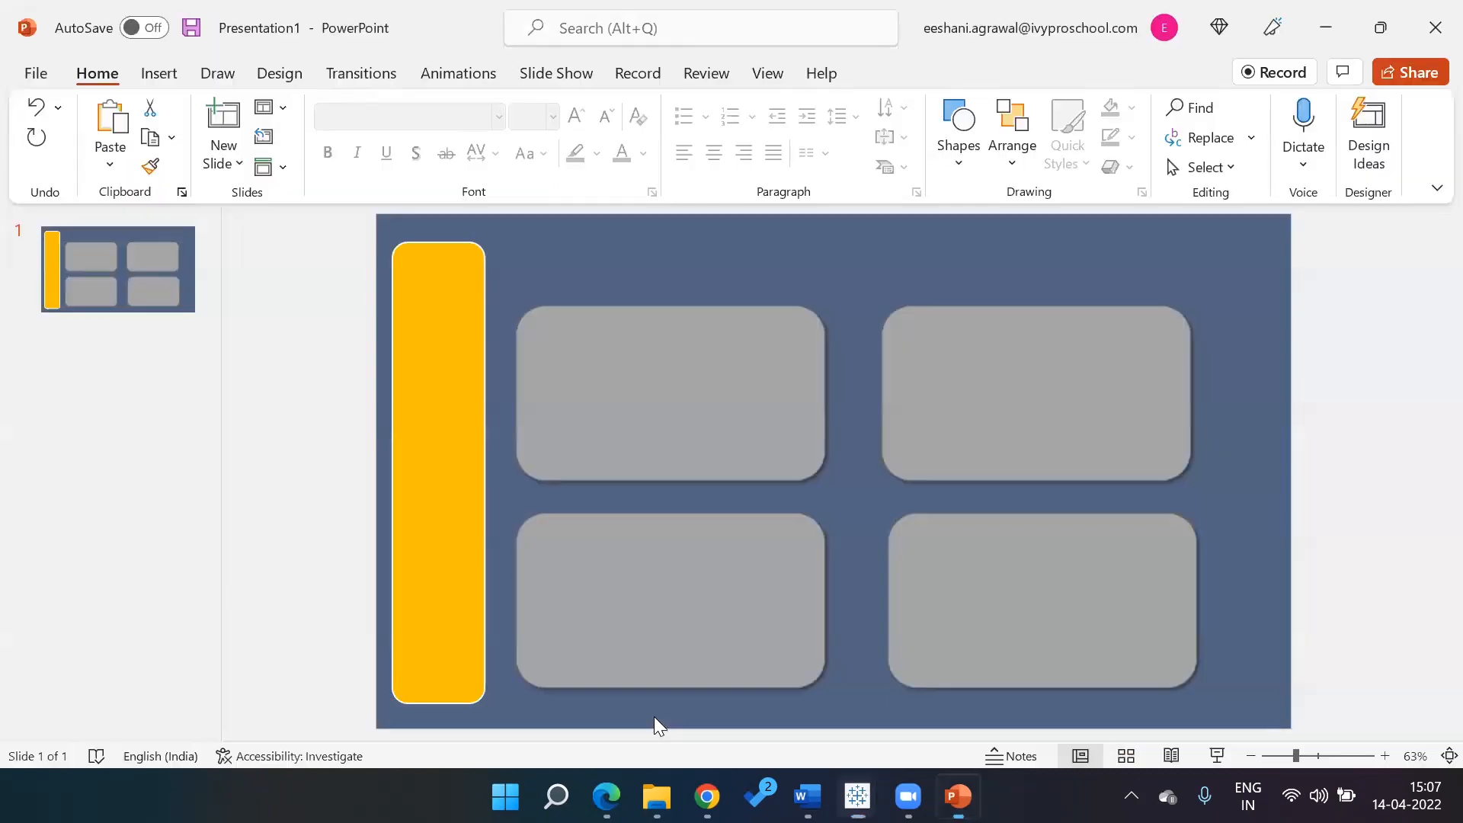
pyautogui.hotkey('alt', 'Tab')
pyautogui.hotkey('alt', 'Tab')
pyautogui.hotkey('alt', 'shift', 'Tab')
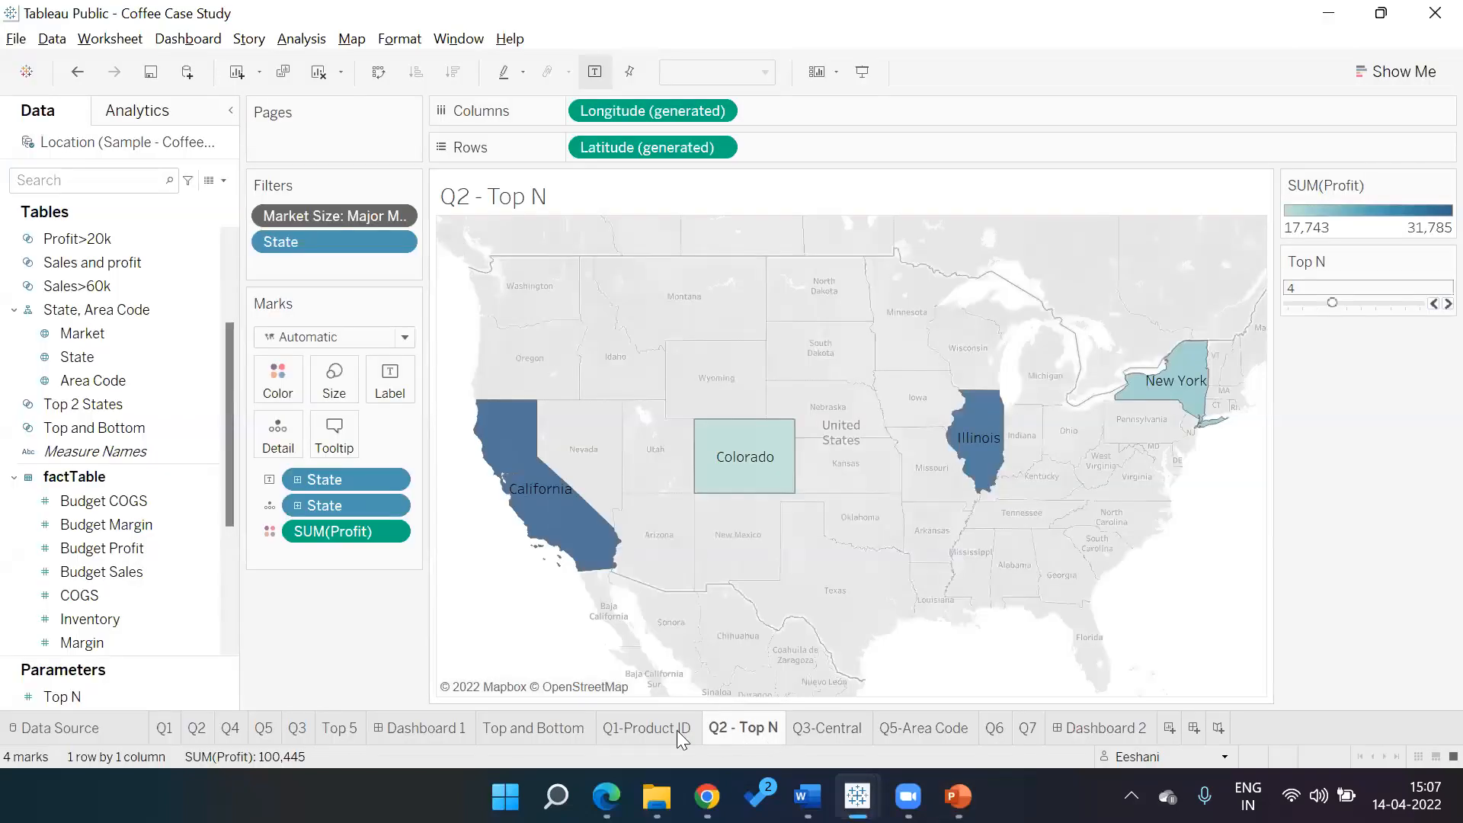
pyautogui.moveTo(632, 727)
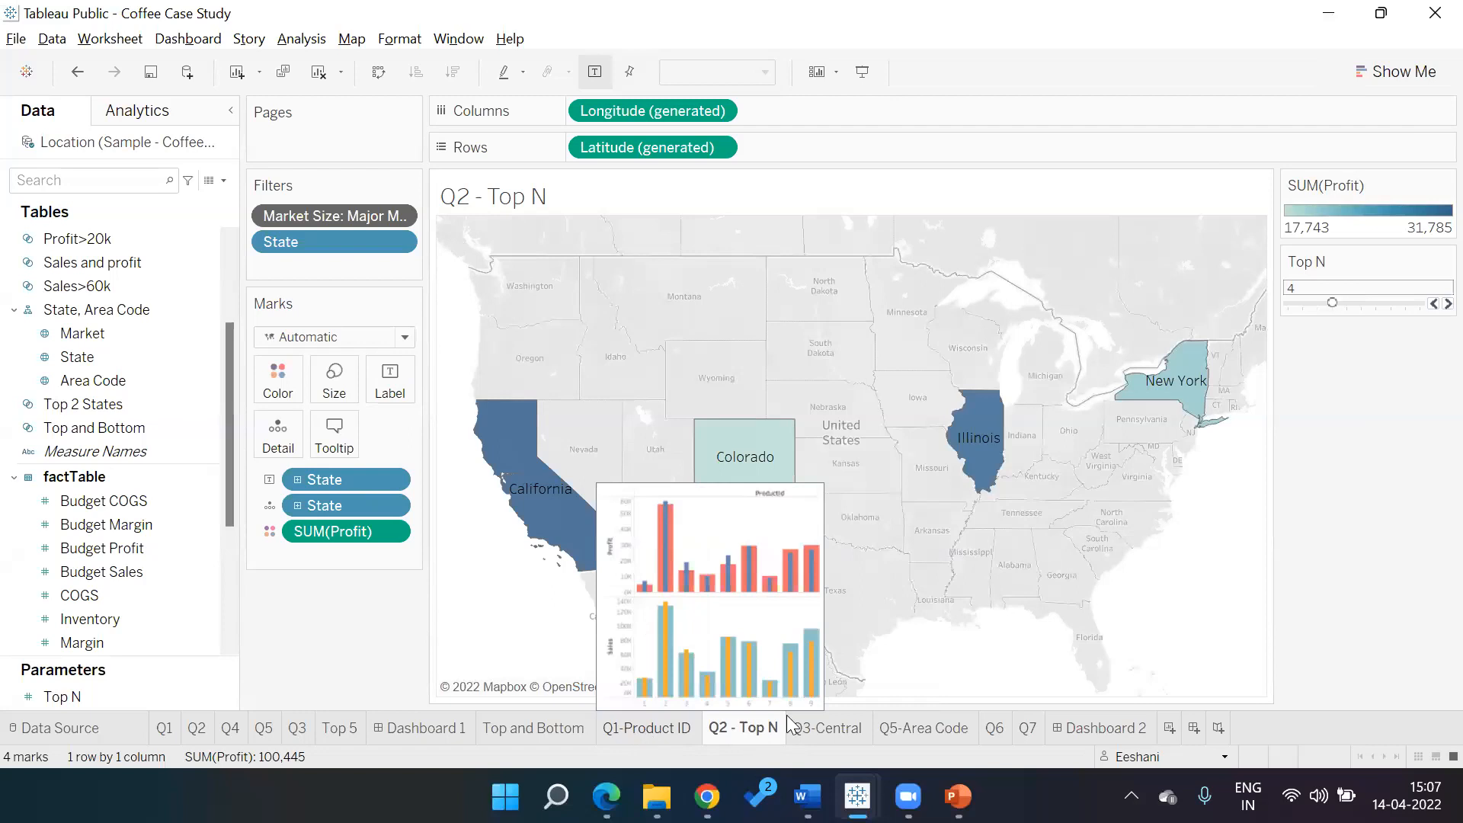
pyautogui.click(1084, 720)
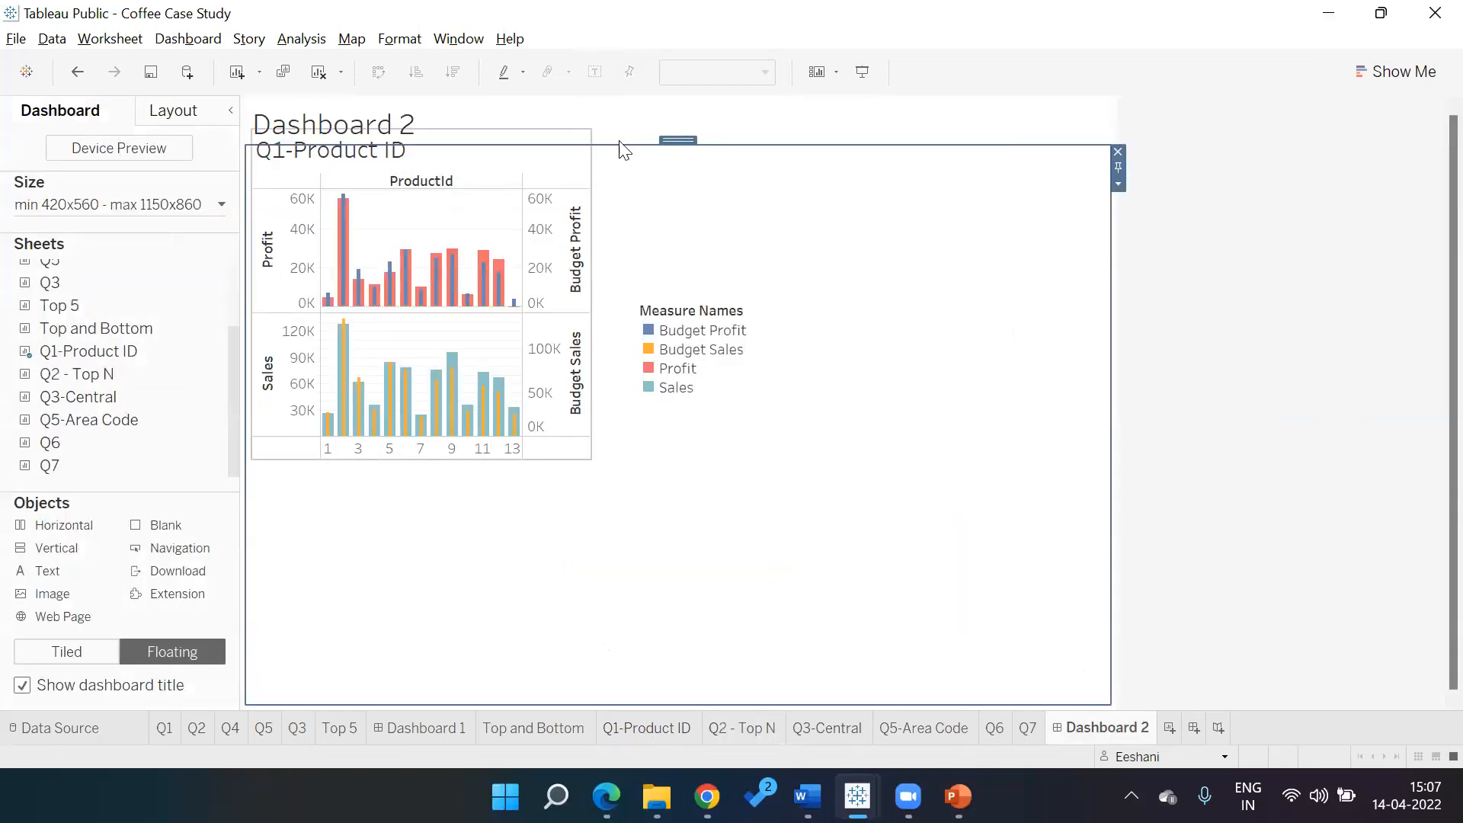
# Hide the dashboard title, delete the Q1-Product ID chart and legend, then show the title again
pyautogui.click(1118, 151)
pyautogui.click(661, 136)
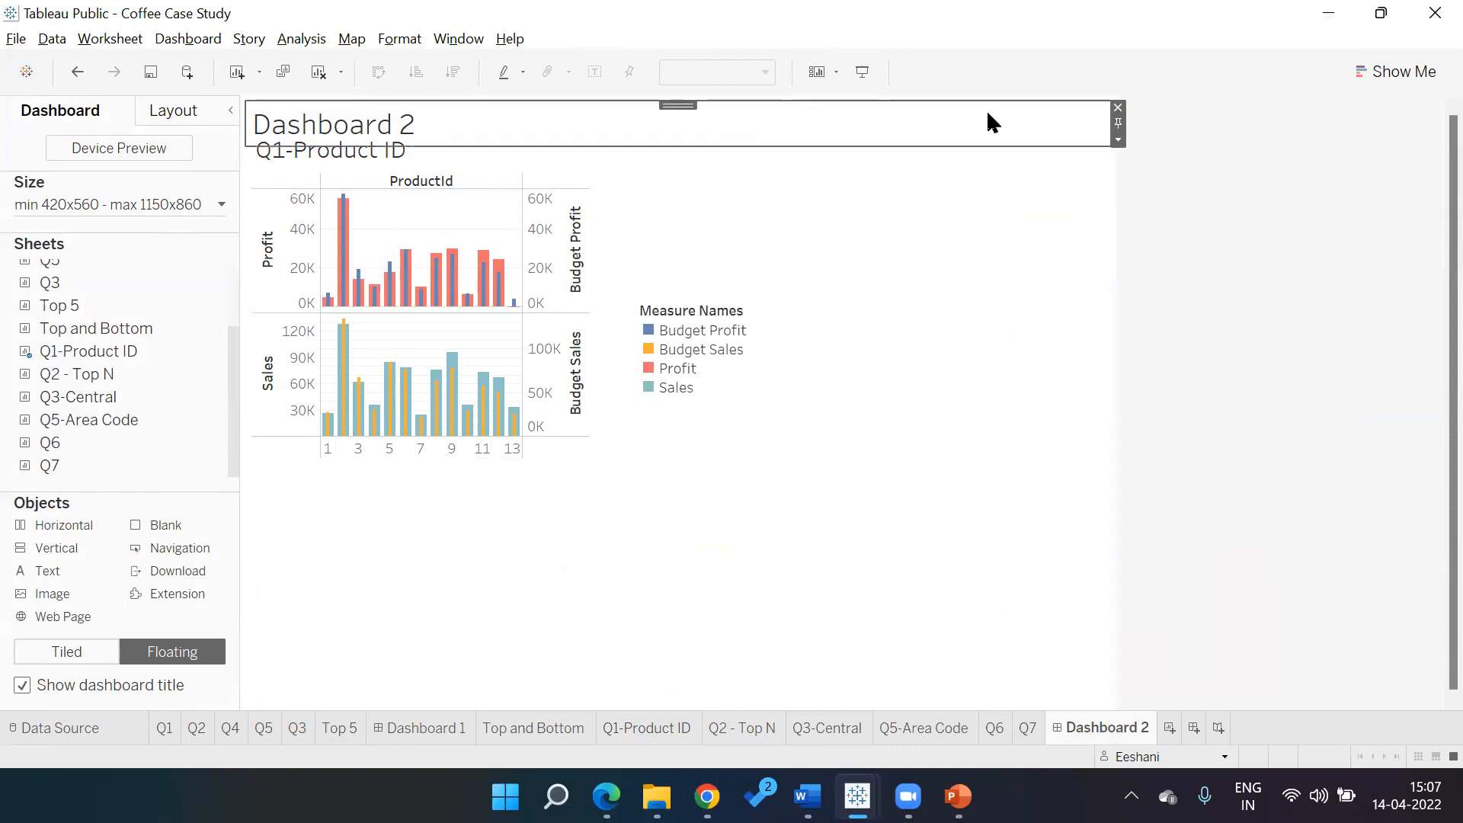
pyautogui.click(1119, 107)
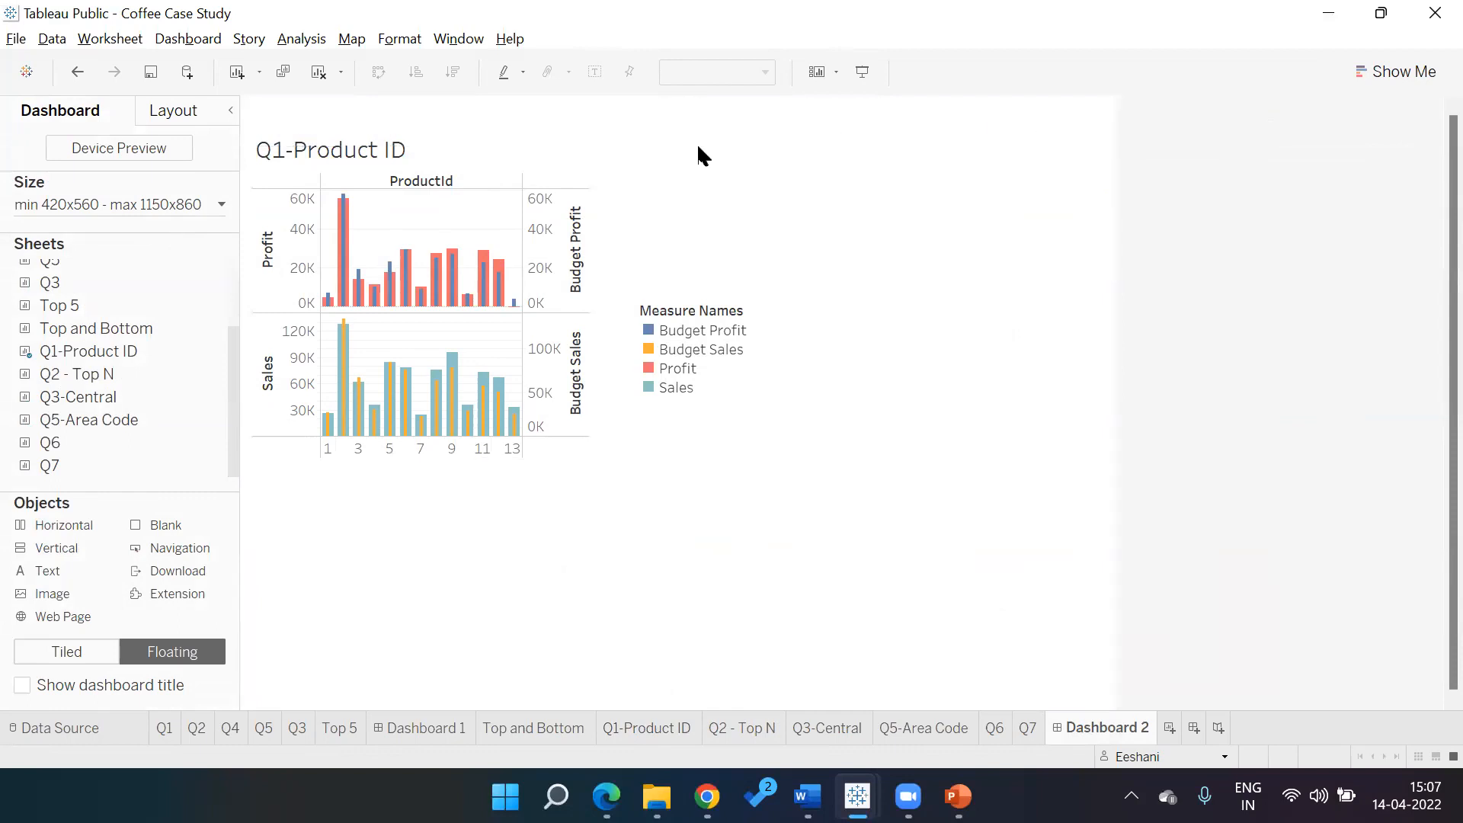
pyautogui.click(511, 176)
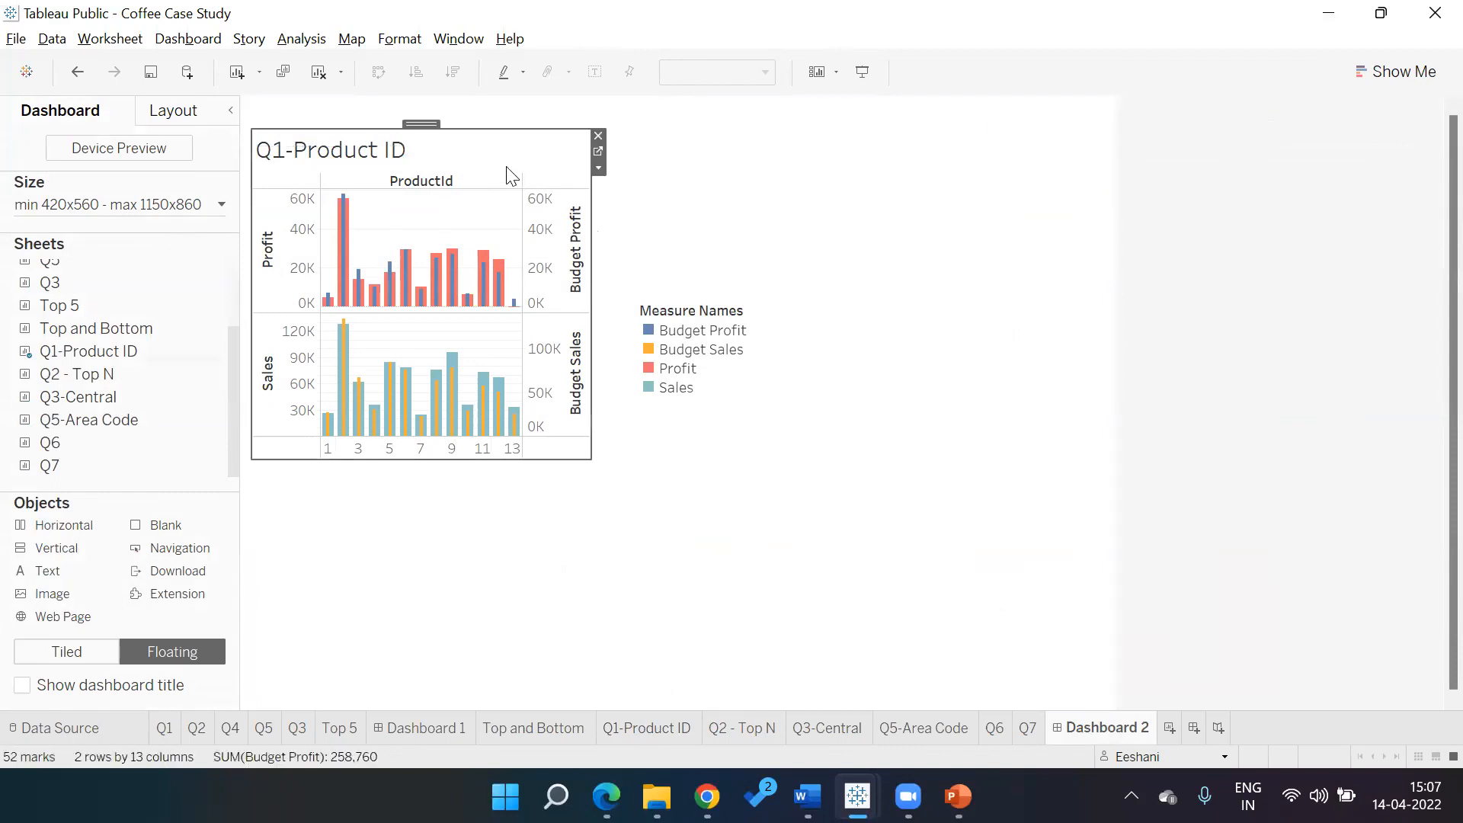
pyautogui.click(601, 134)
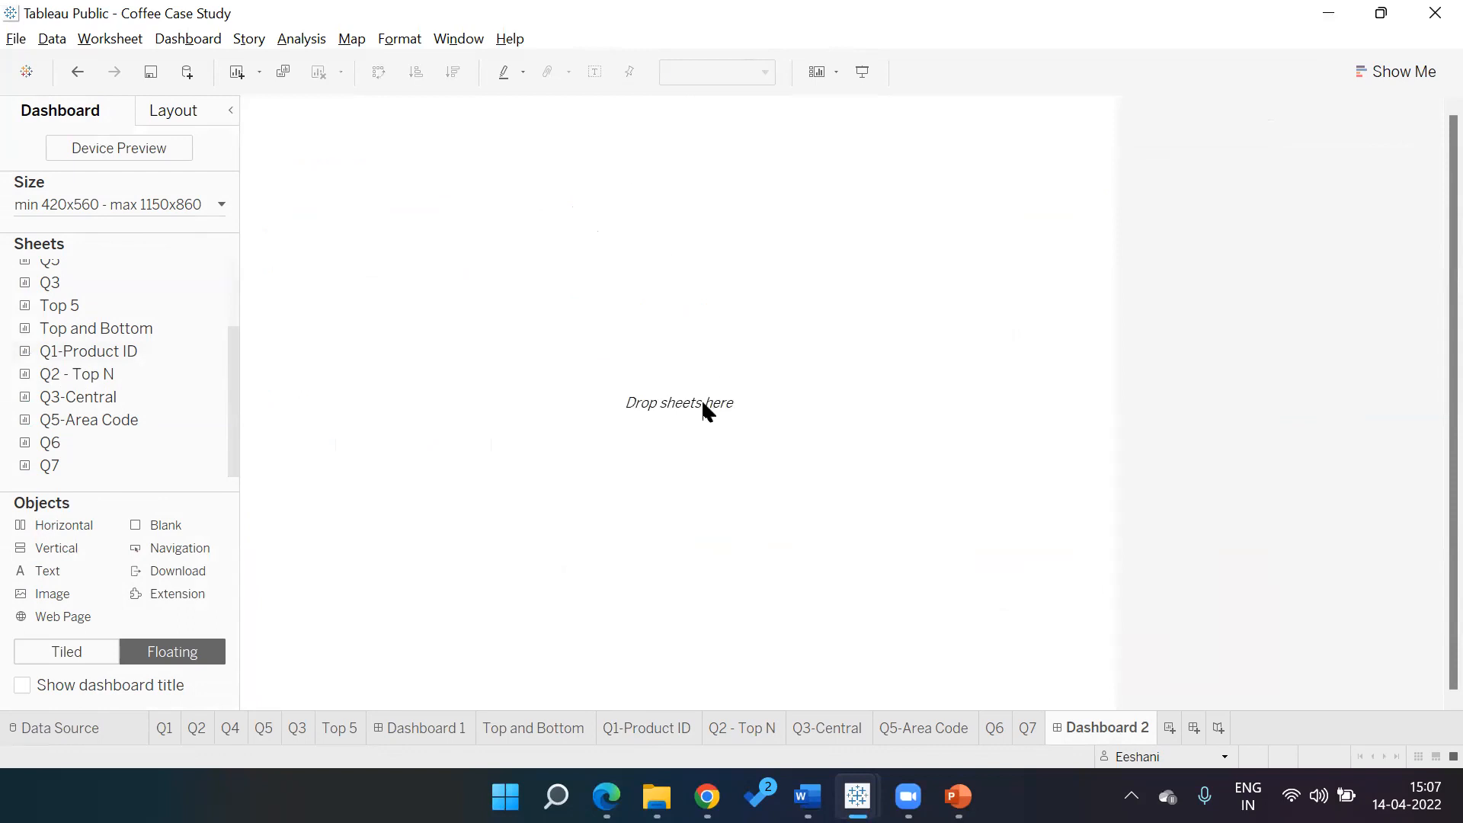
pyautogui.click(22, 685)
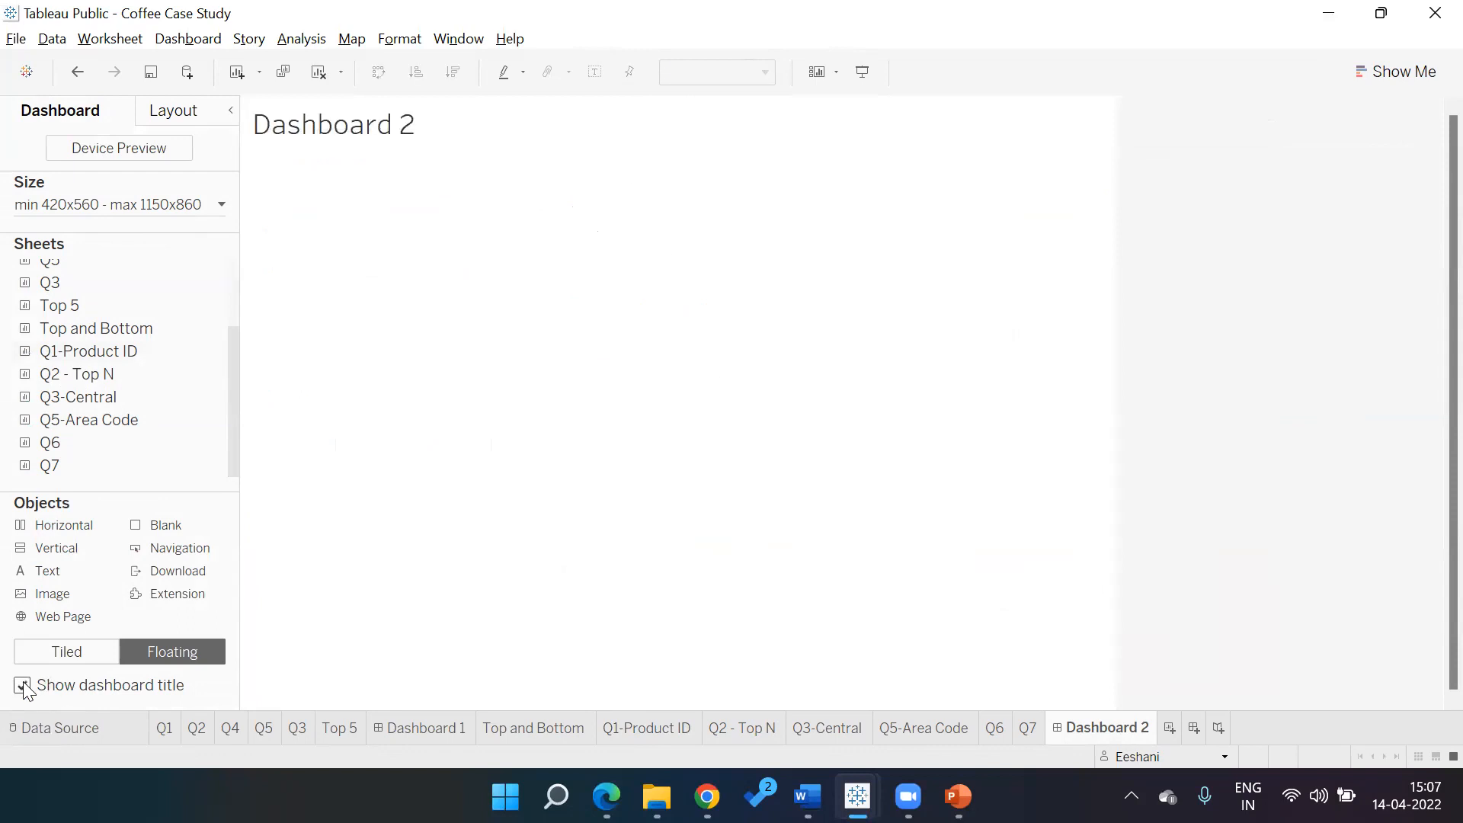
# Replace the dashboard title placeholder with 'Ivy Coffee Company'
pyautogui.doubleClick(372, 130)
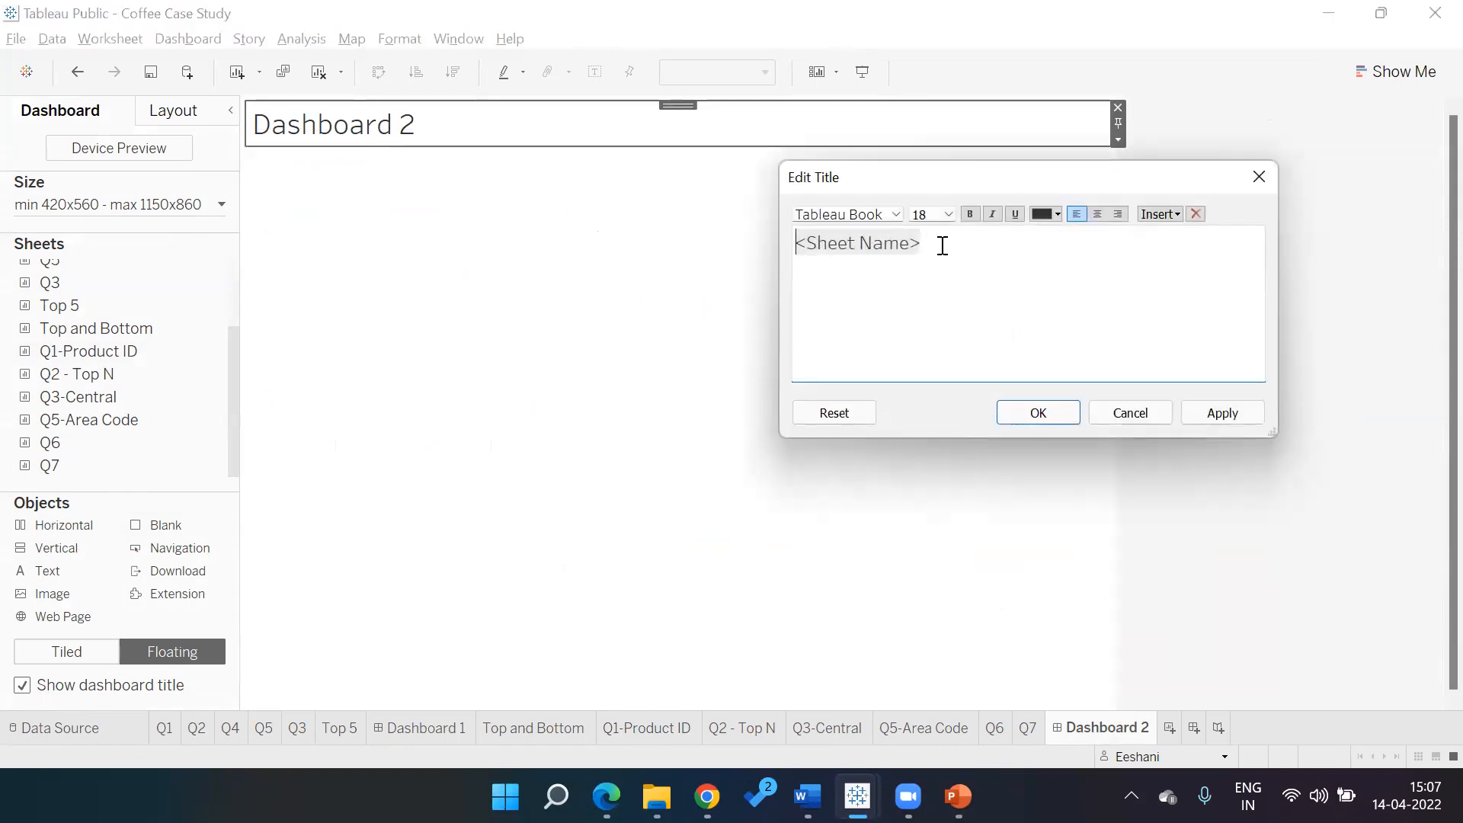
pyautogui.press('BackSpace')
pyautogui.press('BackSpace')
pyautogui.press('BackSpace')
pyautogui.press('BackSpace')
pyautogui.press('BackSpace')
pyautogui.press('BackSpace')
pyautogui.press('BackSpace')
pyautogui.press('BackSpace')
pyautogui.press('BackSpace')
pyautogui.press('BackSpace')
pyautogui.press('BackSpace')
pyautogui.press('BackSpace')
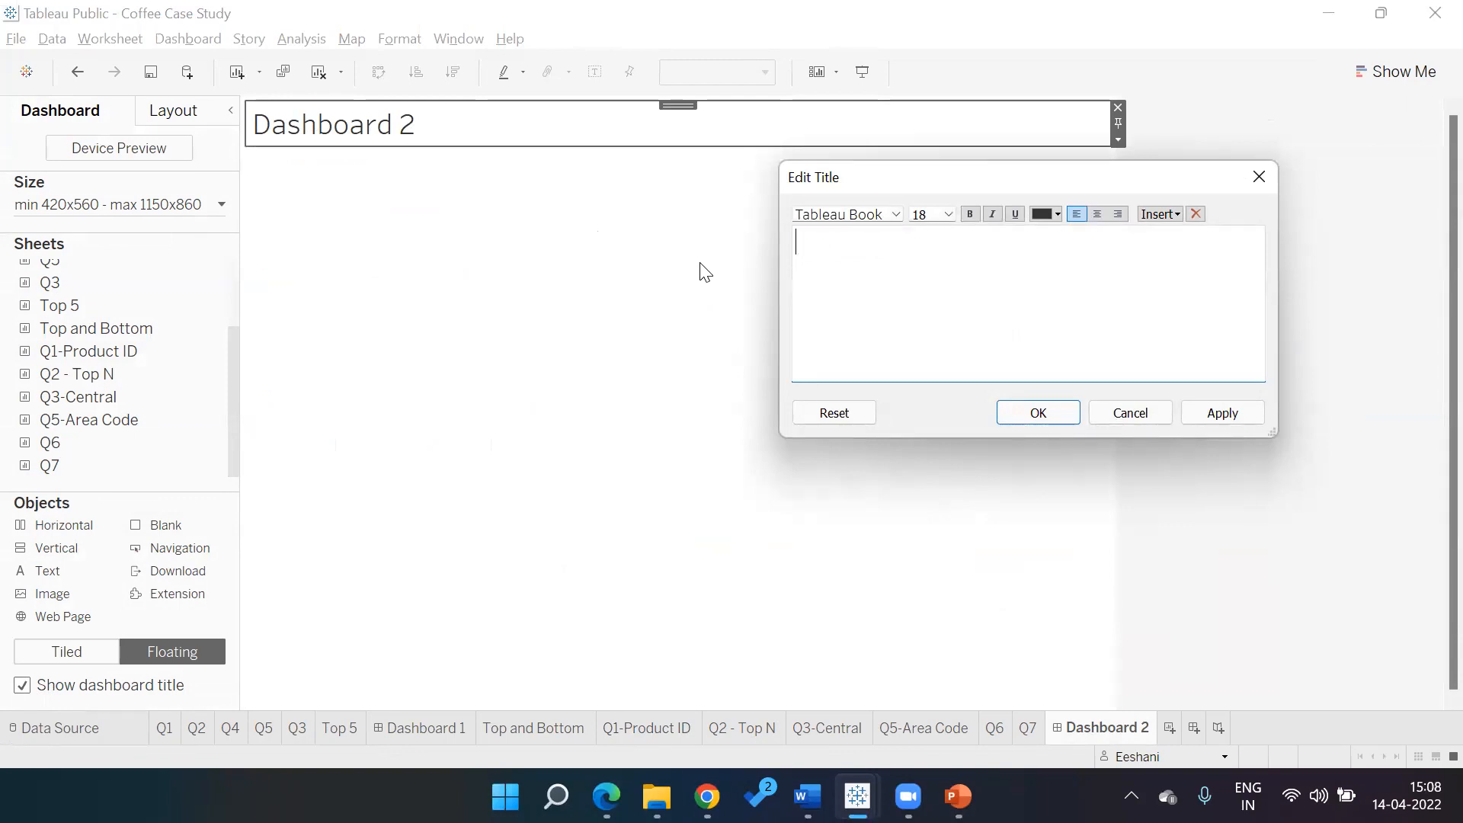
pyautogui.write('Ivy Coffee Copmpany')
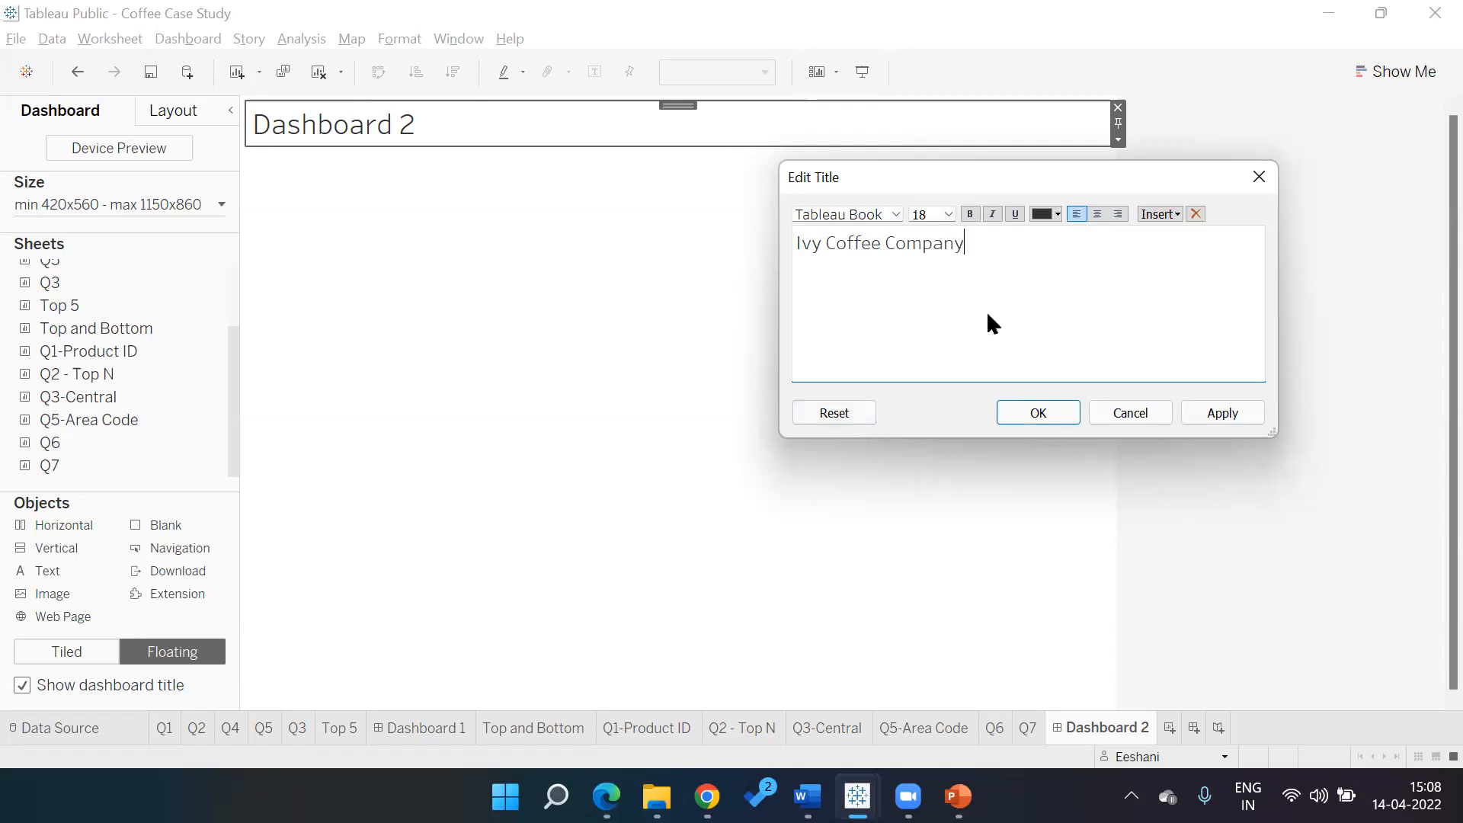
# Set the whole title text to 24 point and confirm it
pyautogui.moveTo(981, 247); pyautogui.dragTo(792, 241)
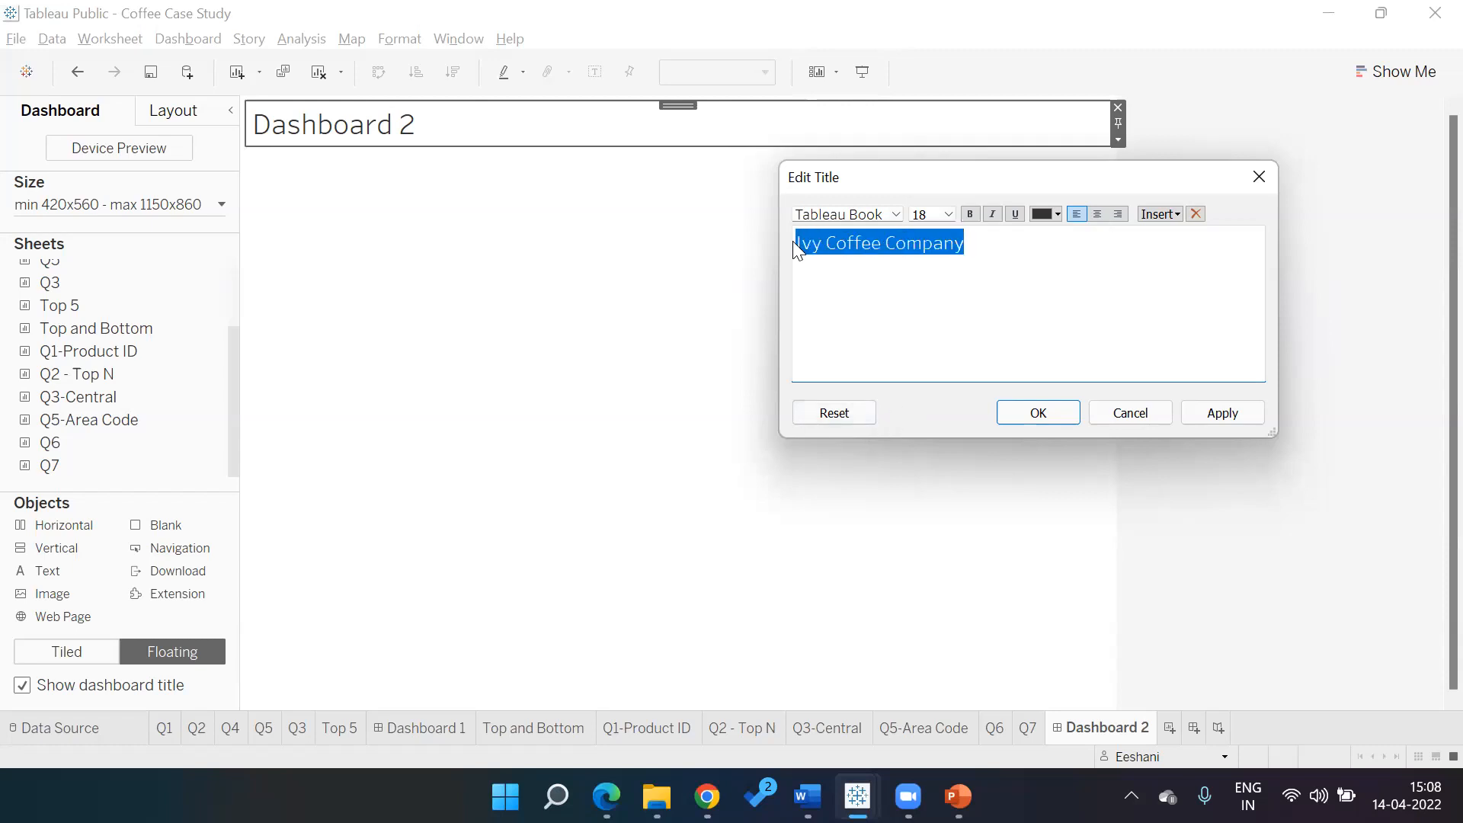
pyautogui.click(948, 215)
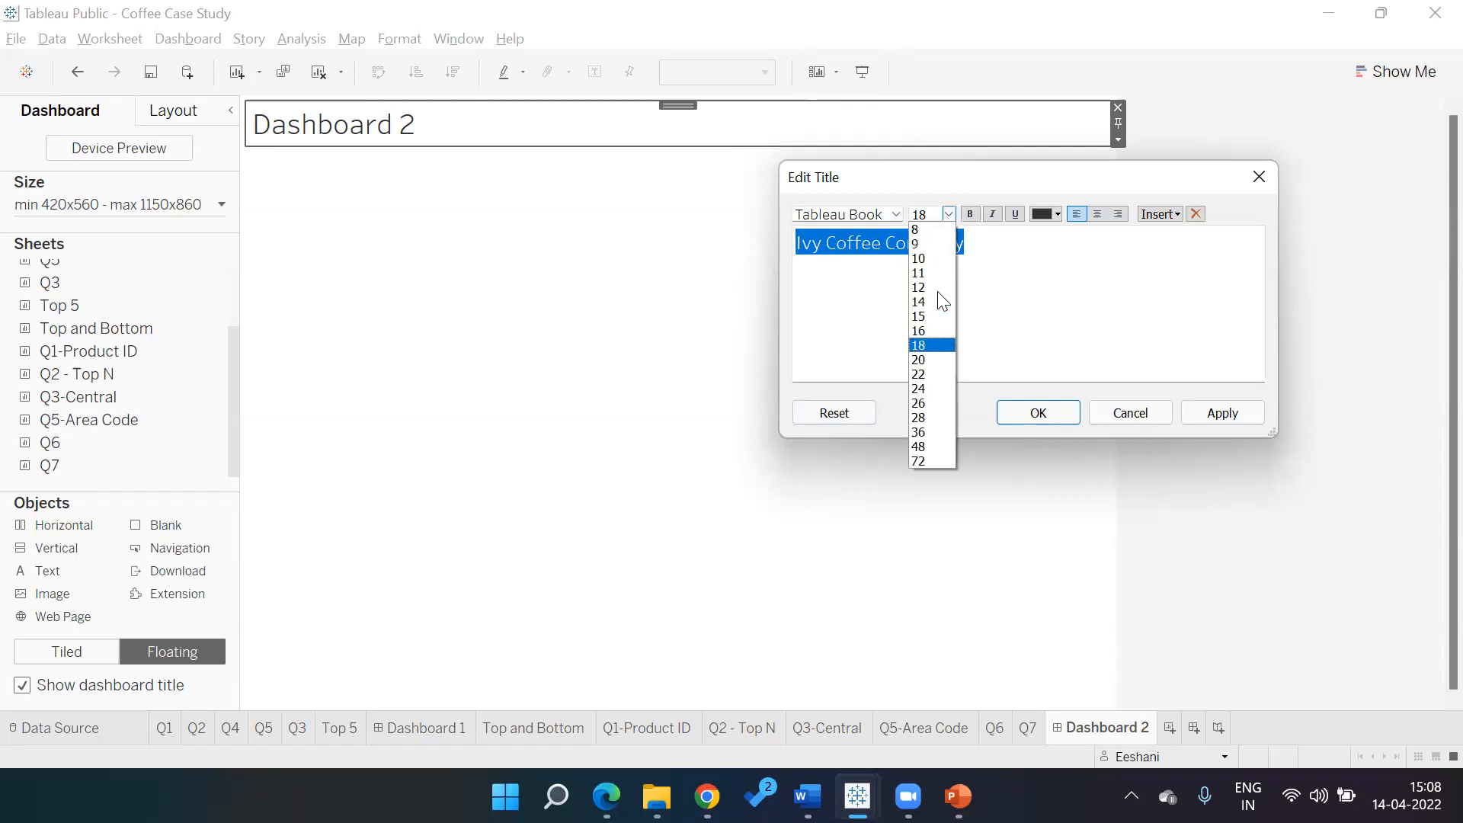
pyautogui.click(933, 389)
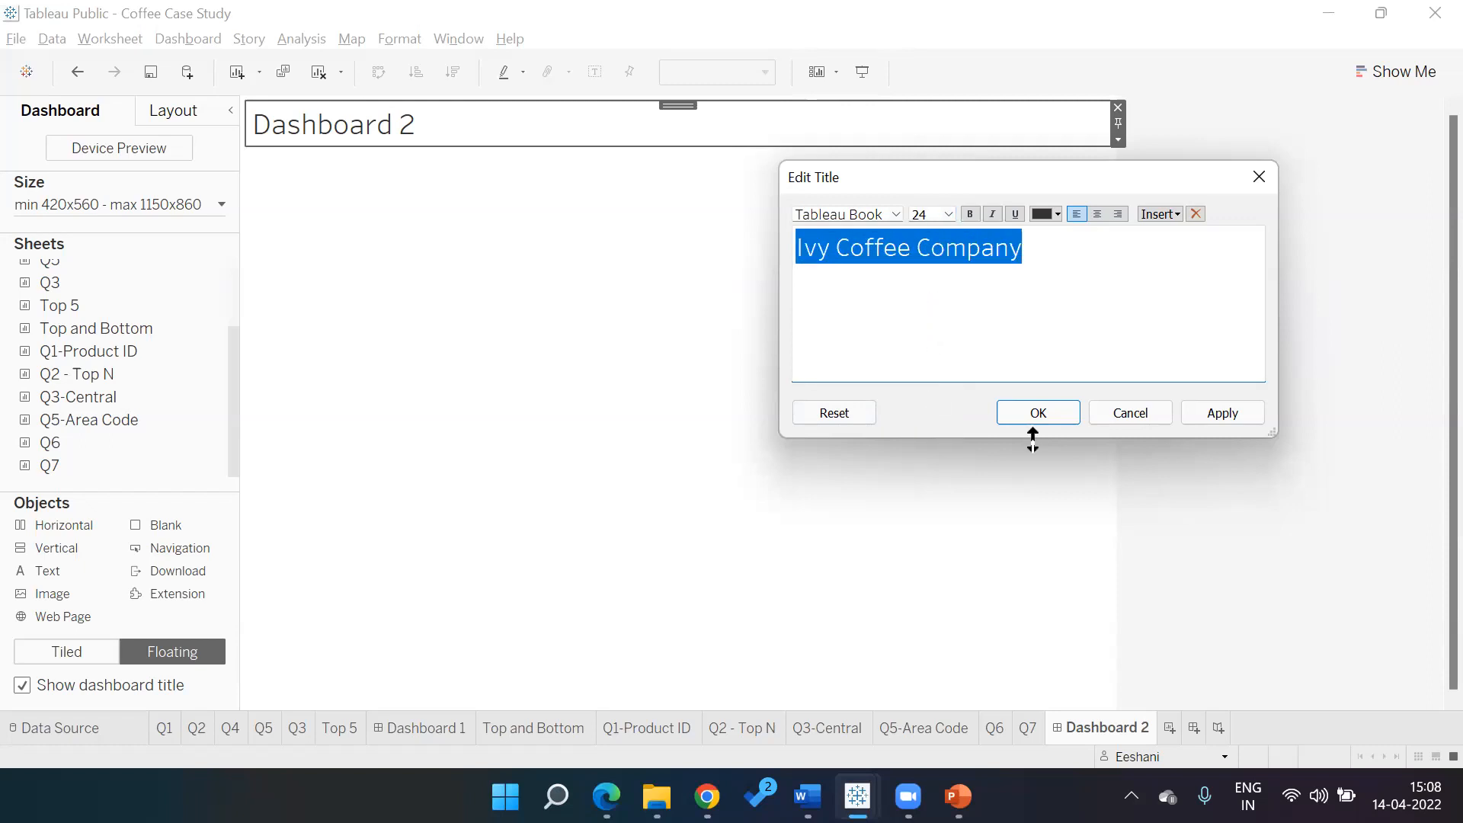
pyautogui.click(1032, 412)
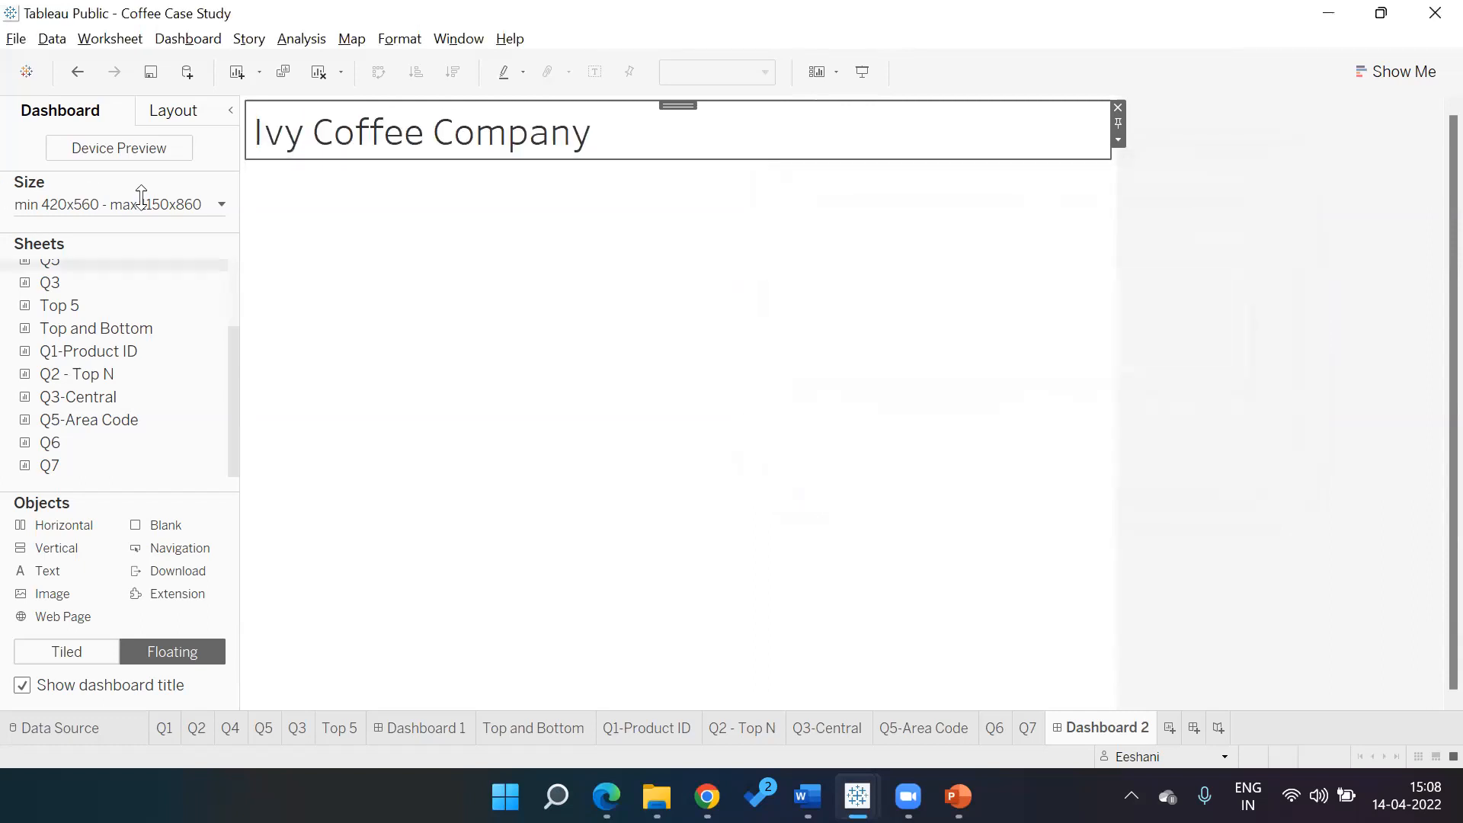
# Reopen the title, select 'Company' and browse text colours, cancelling without changes
pyautogui.click(222, 203)
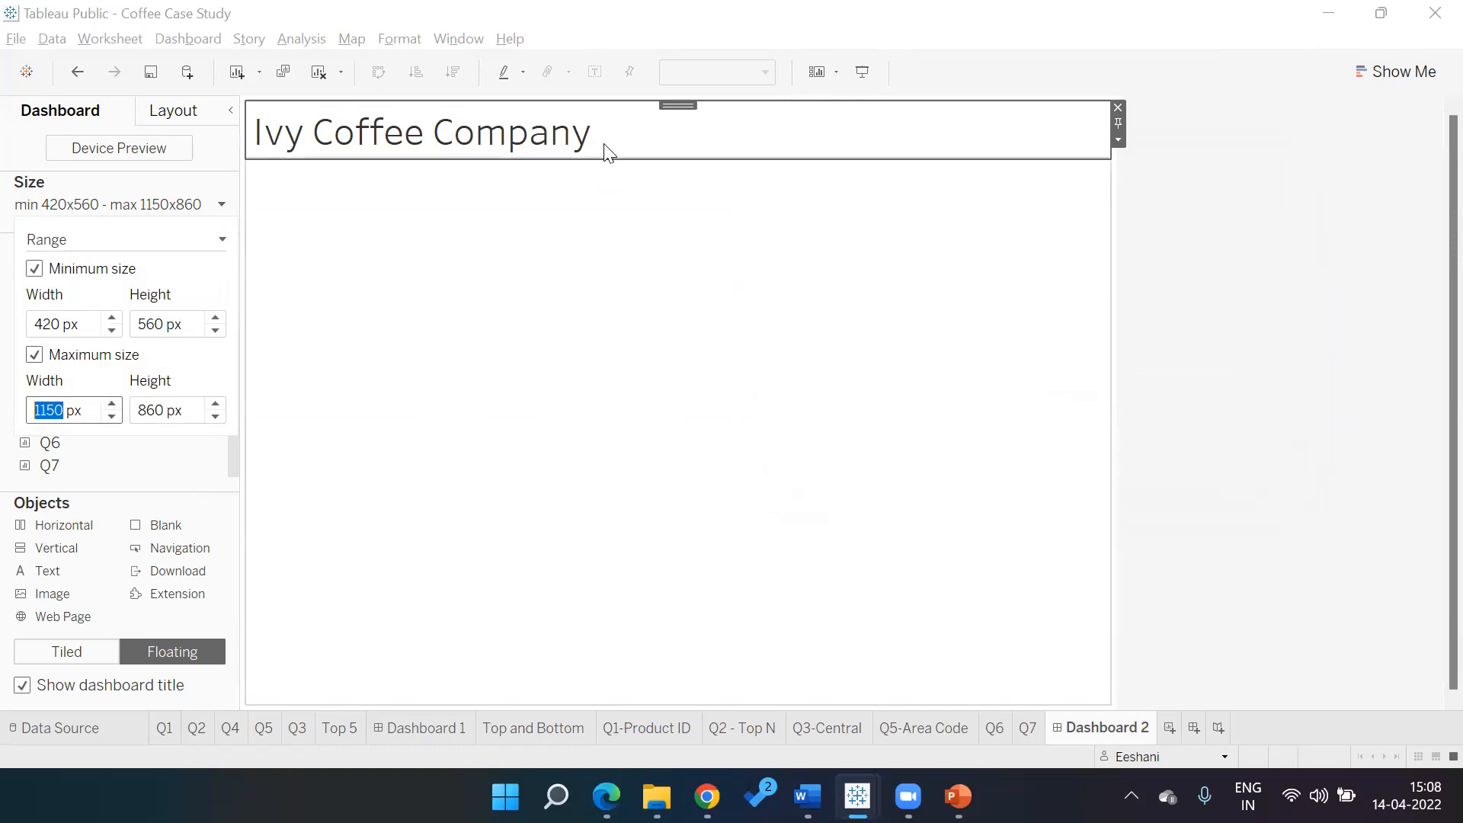
pyautogui.click(652, 136)
pyautogui.doubleClick(652, 136)
pyautogui.click(1061, 251)
pyautogui.moveTo(1062, 251); pyautogui.dragTo(751, 262)
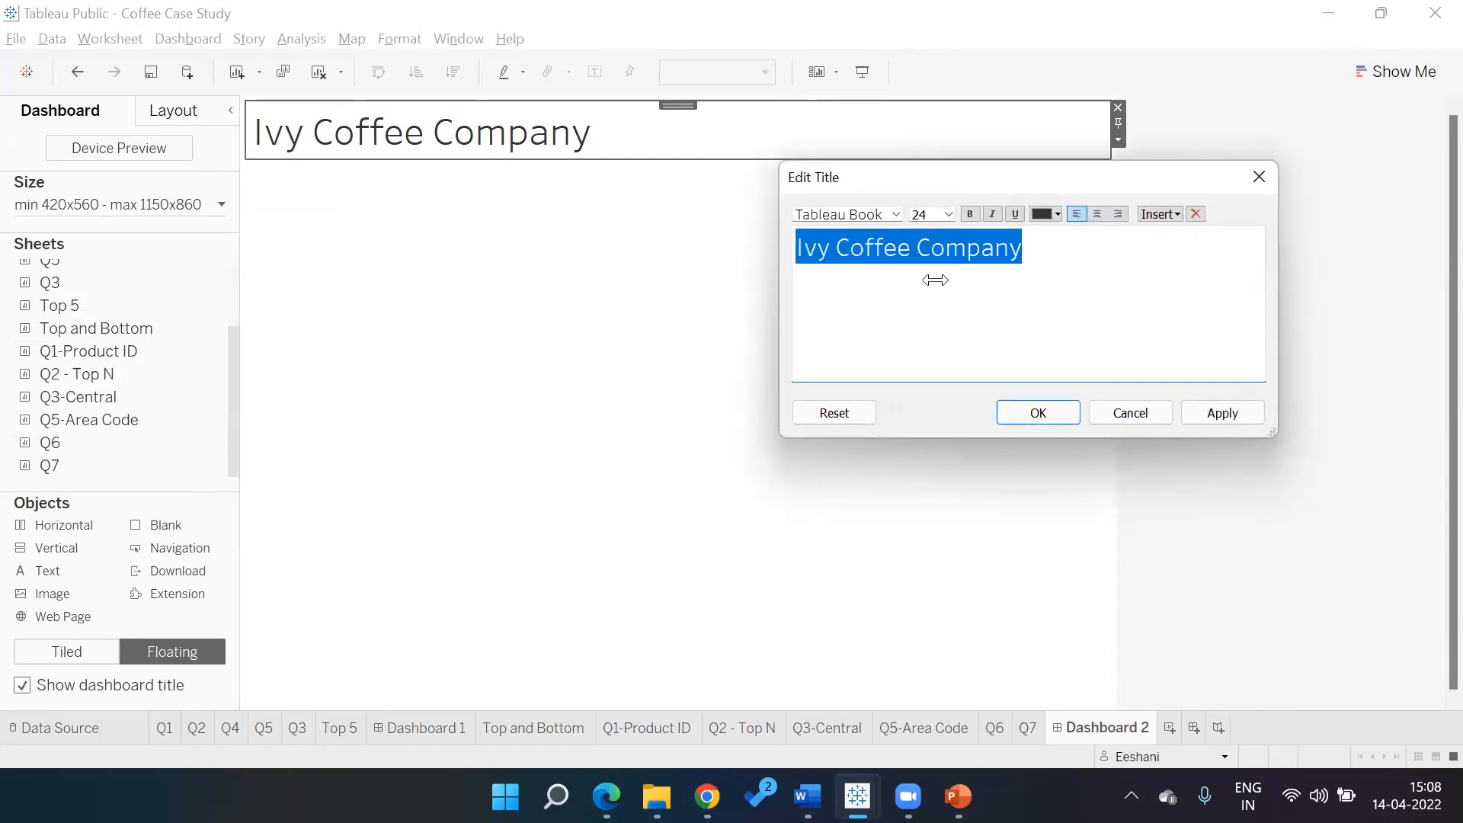
pyautogui.click(1059, 215)
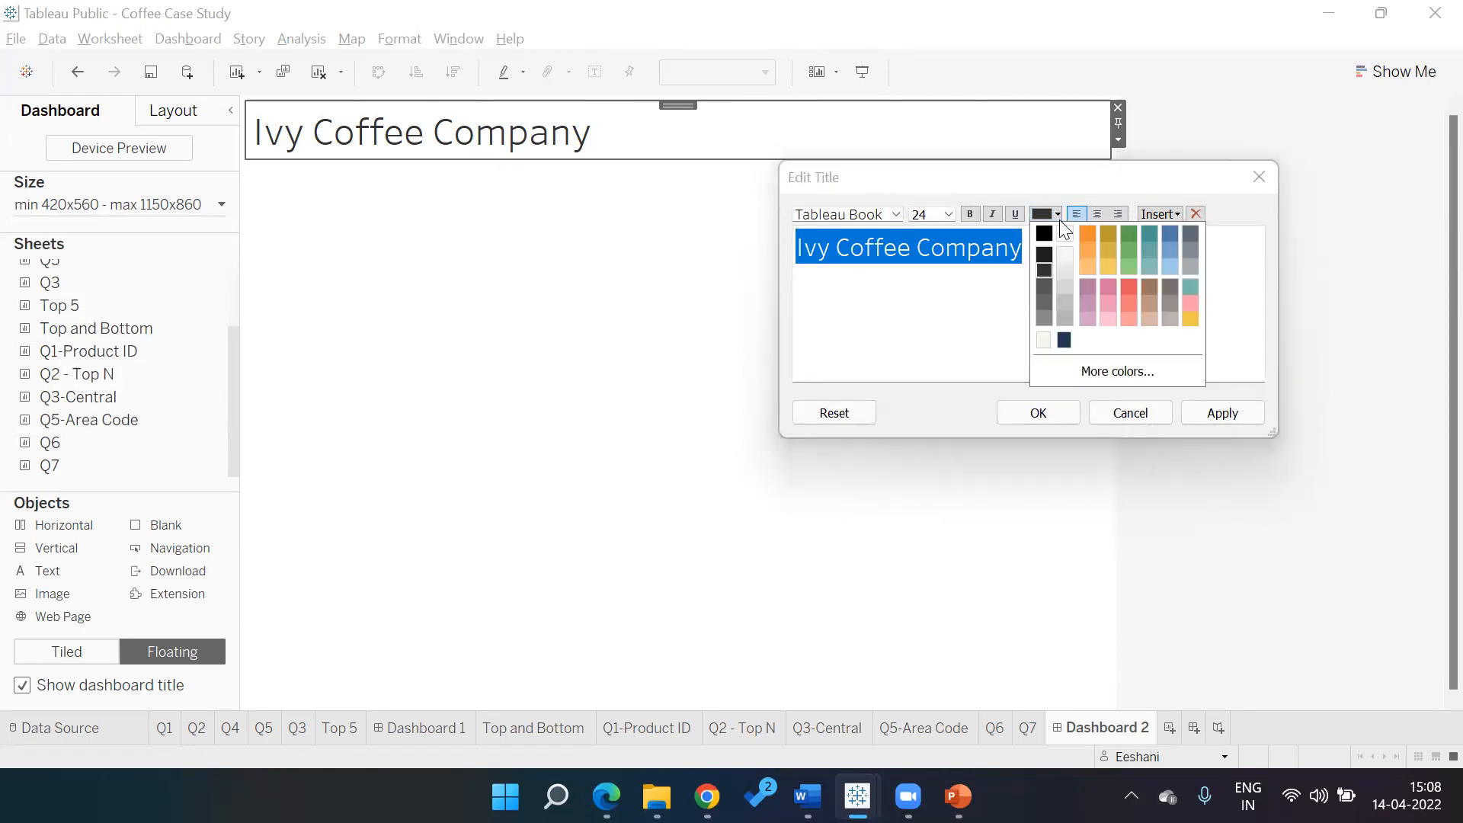
pyautogui.click(1125, 370)
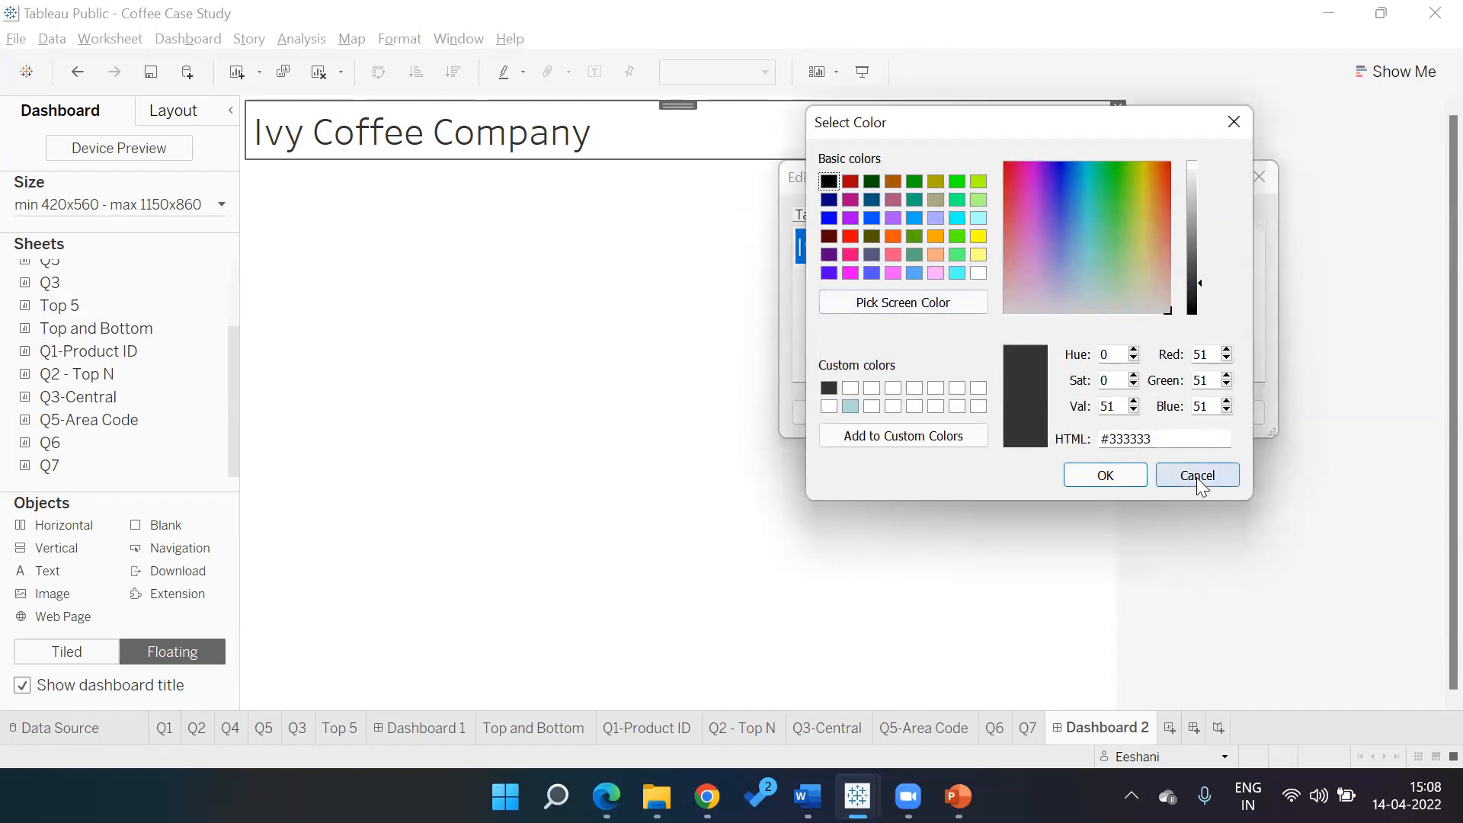
pyautogui.click(1198, 475)
pyautogui.click(1141, 410)
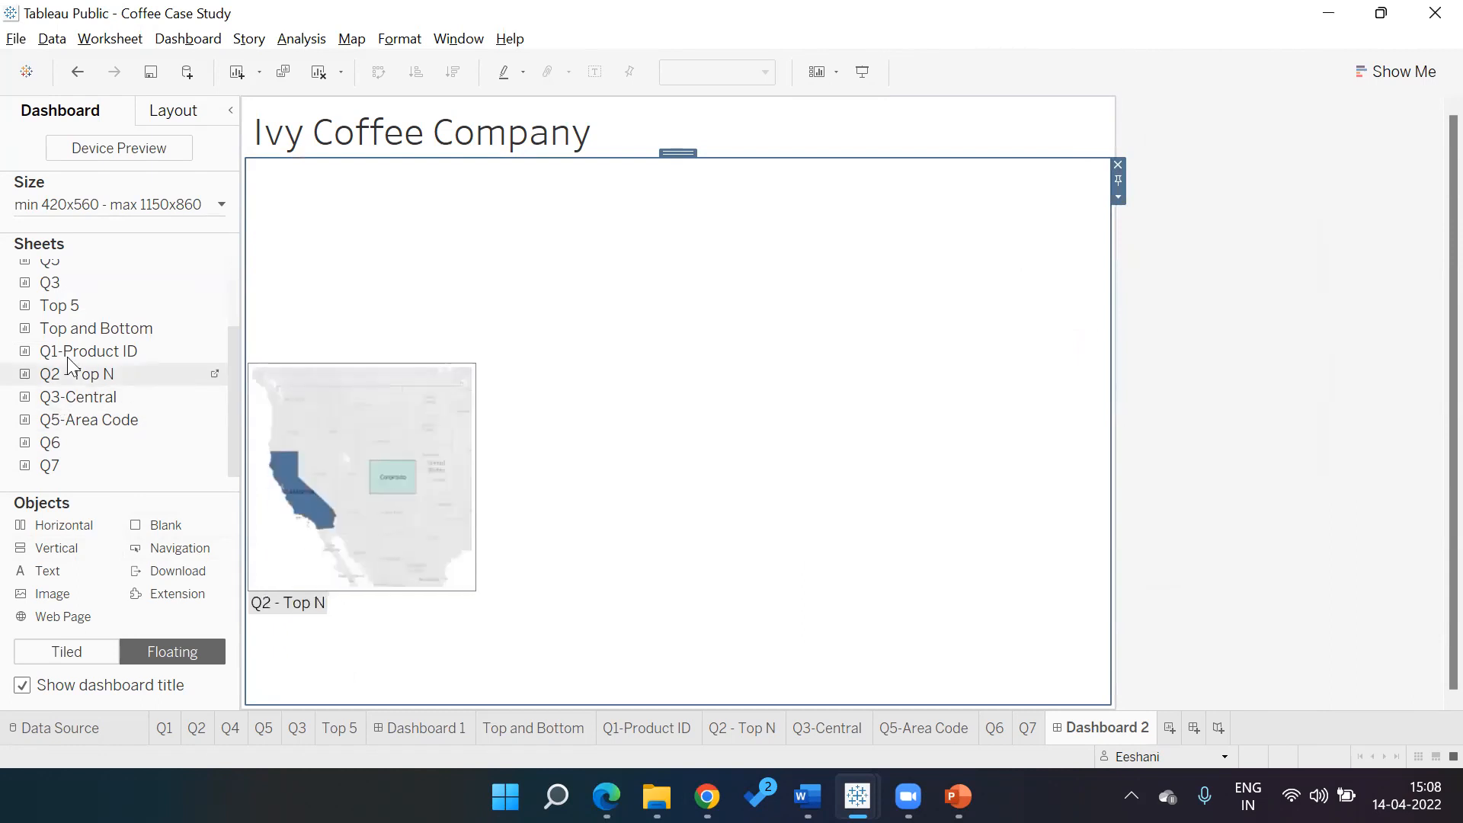
pyautogui.moveTo(80, 374); pyautogui.dragTo(67, 325)
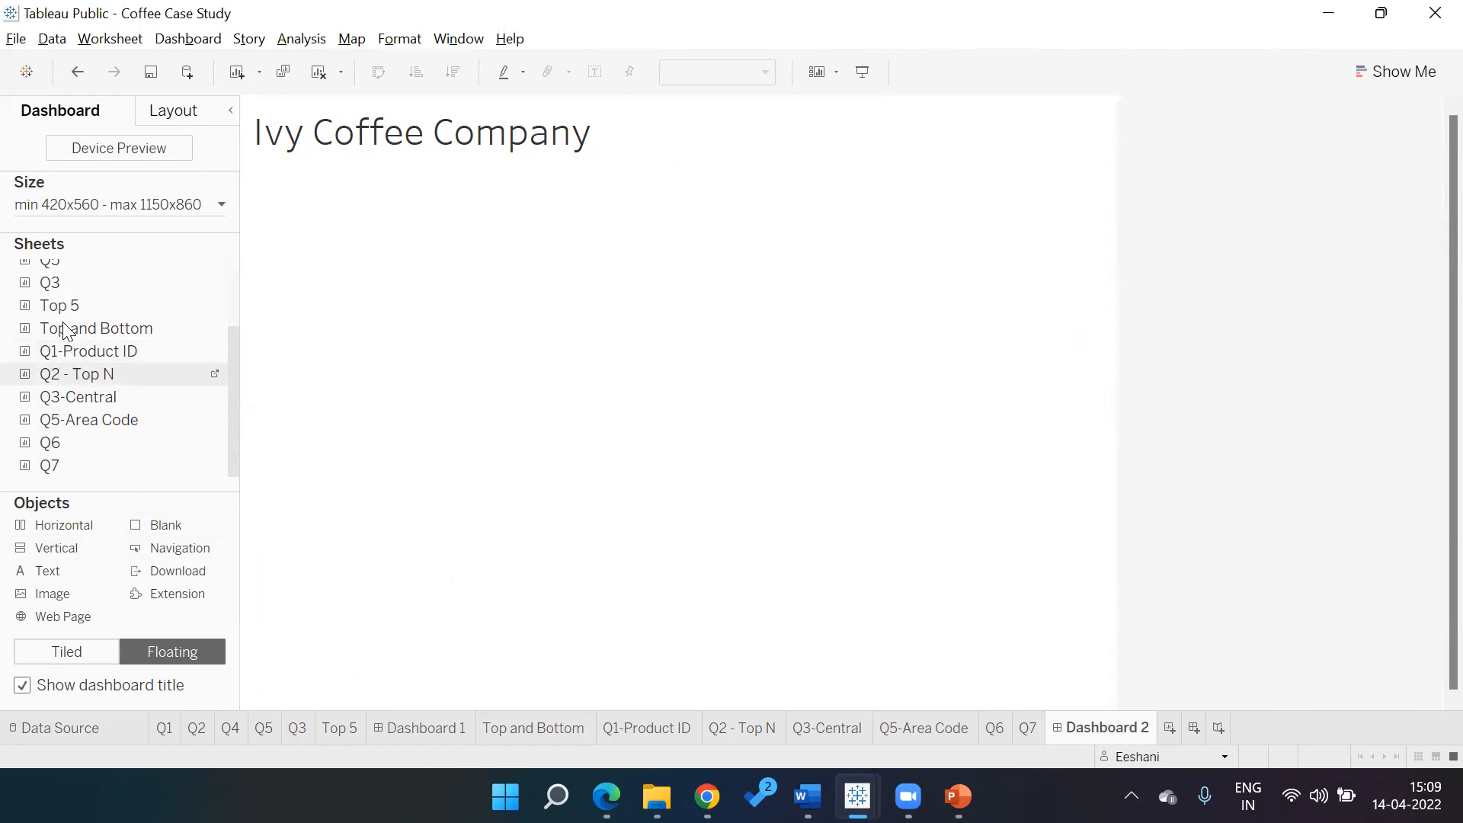
pyautogui.click(82, 655)
pyautogui.doubleClick(97, 417)
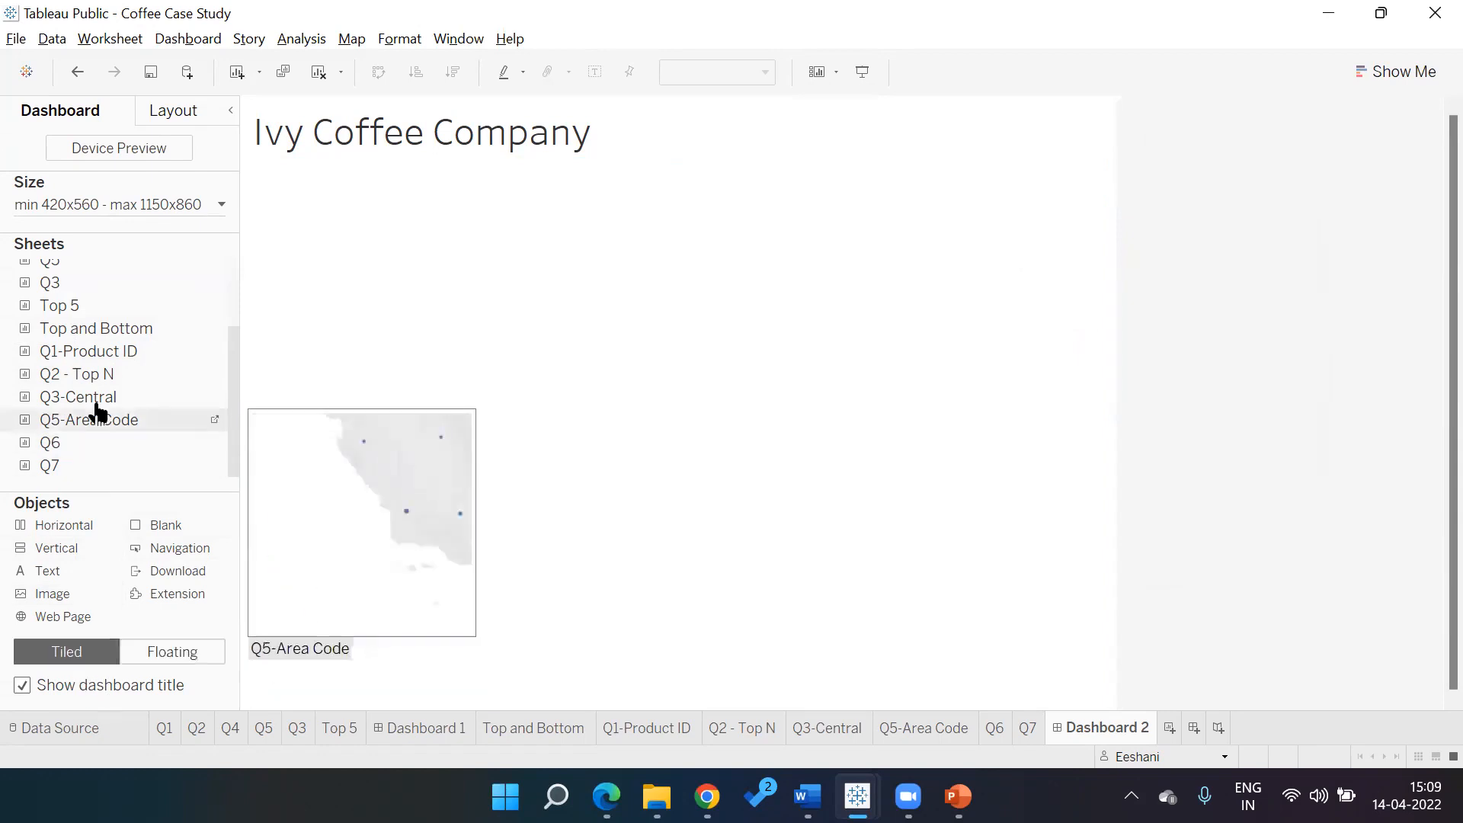
pyautogui.moveTo(93, 386); pyautogui.dragTo(314, 354)
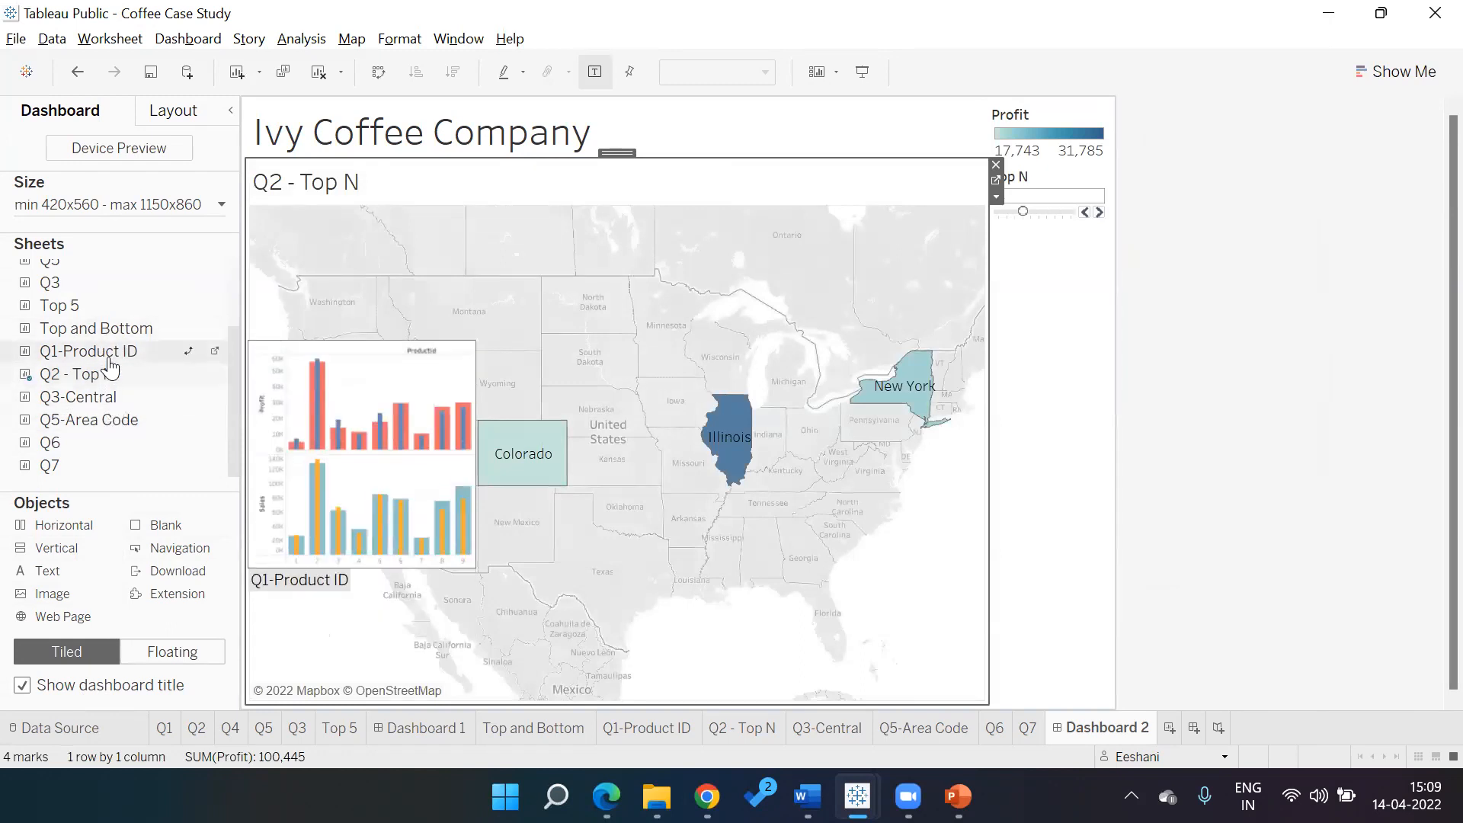
pyautogui.moveTo(109, 359); pyautogui.dragTo(691, 496)
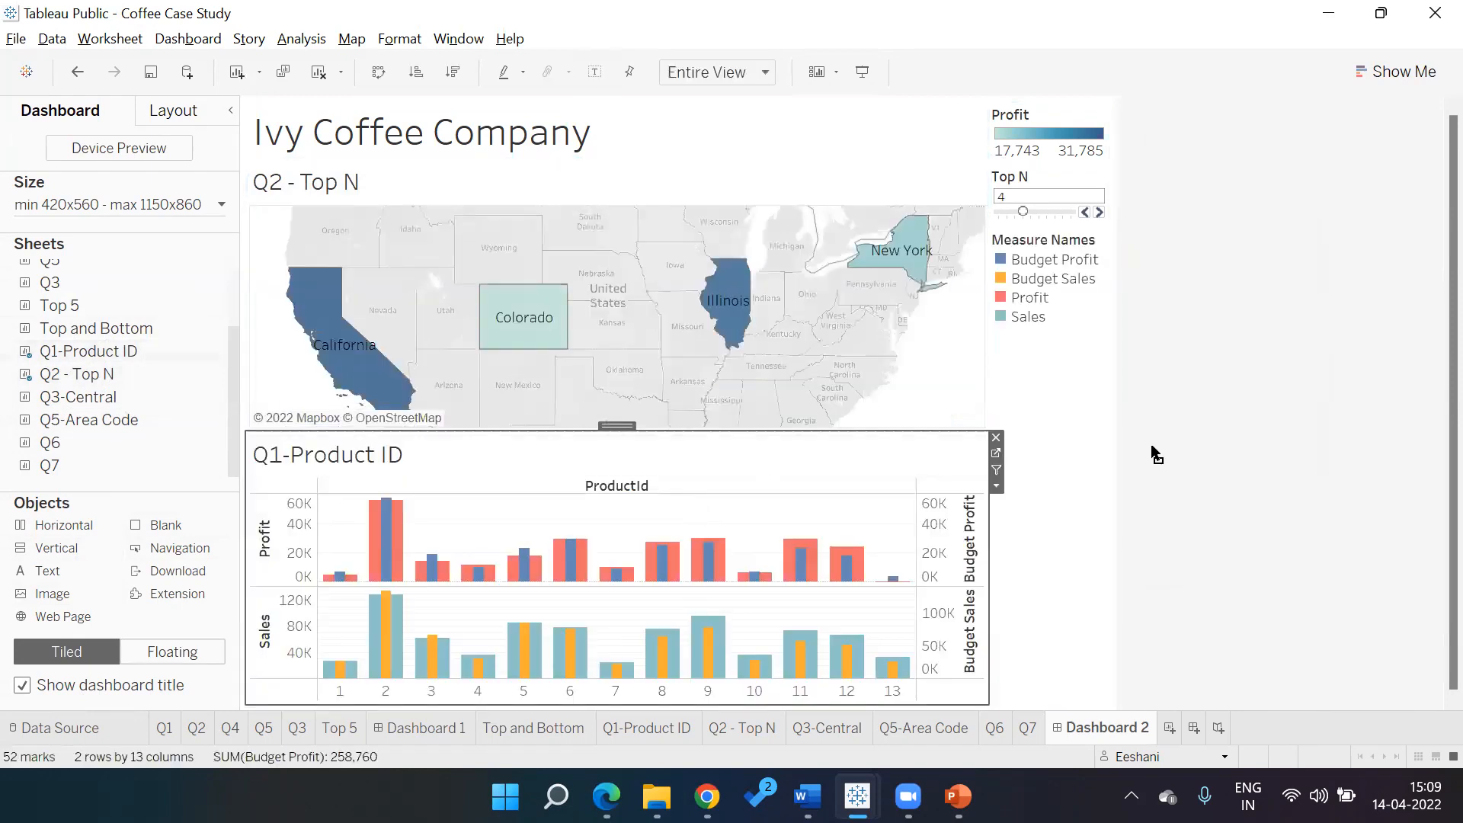
pyautogui.click(1196, 445)
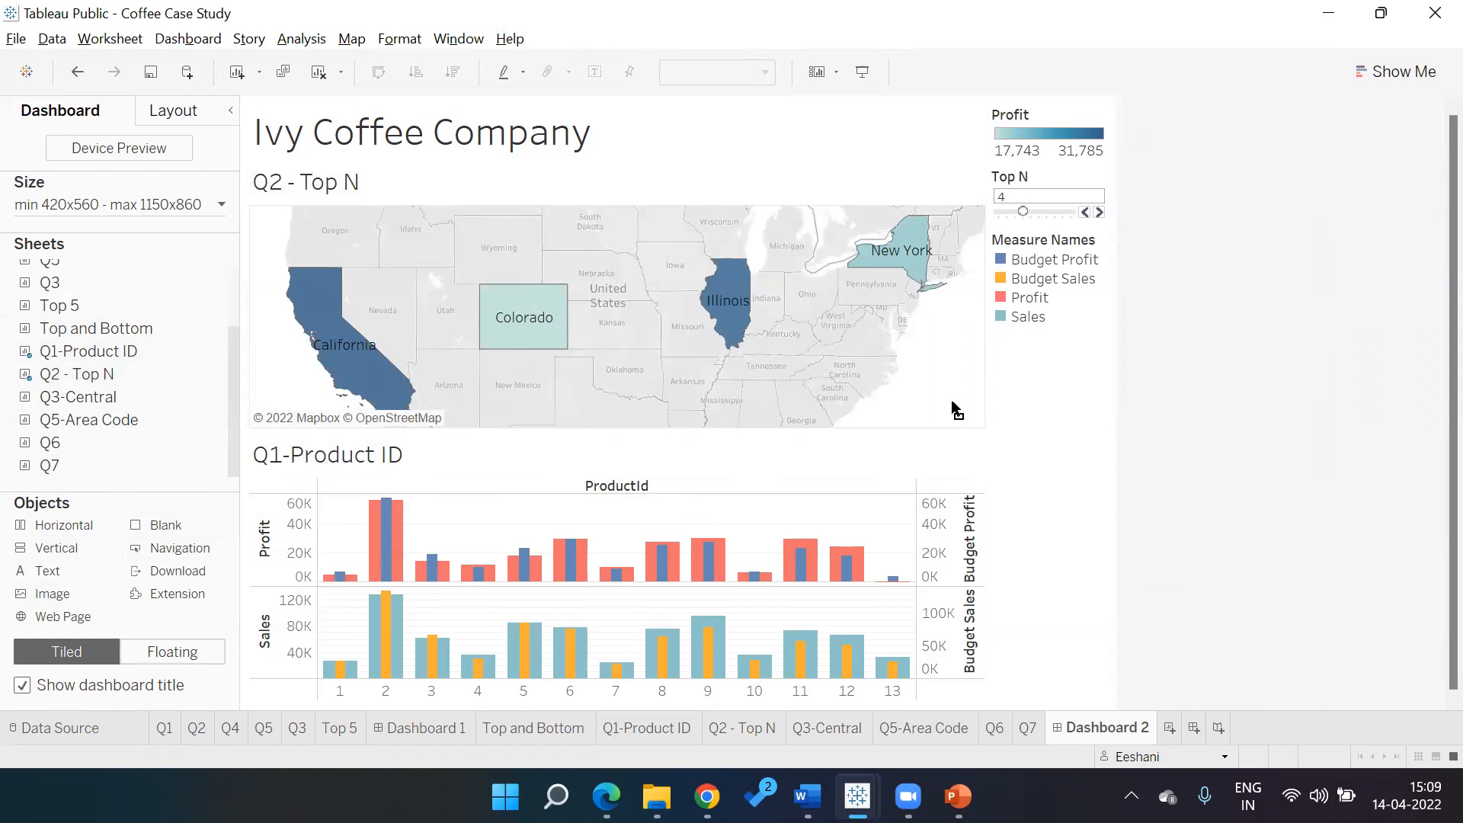
# Retitle the map sheet 'Top States Based on Sales'
pyautogui.doubleClick(314, 193)
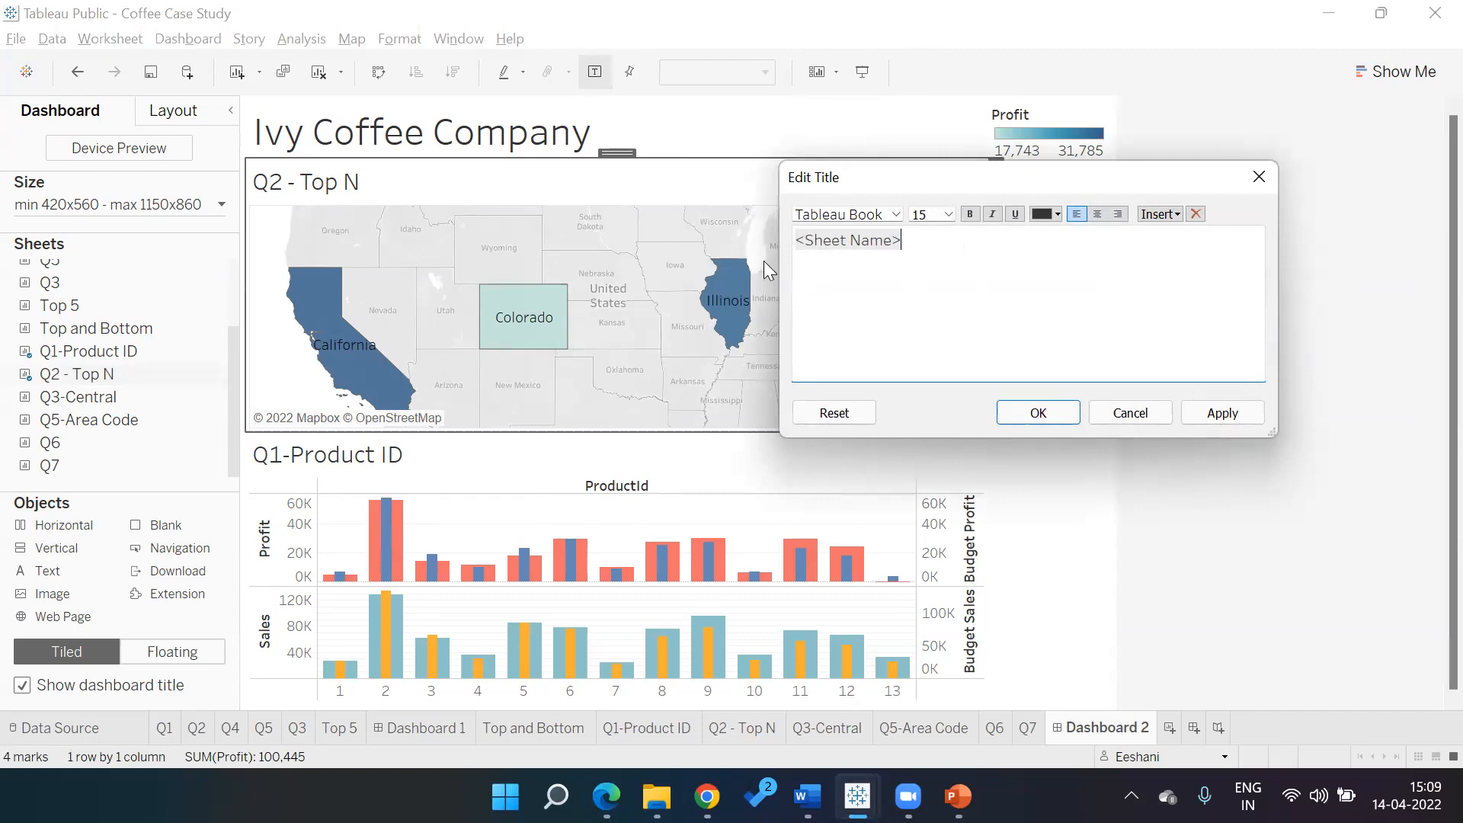
pyautogui.press('BackSpace')
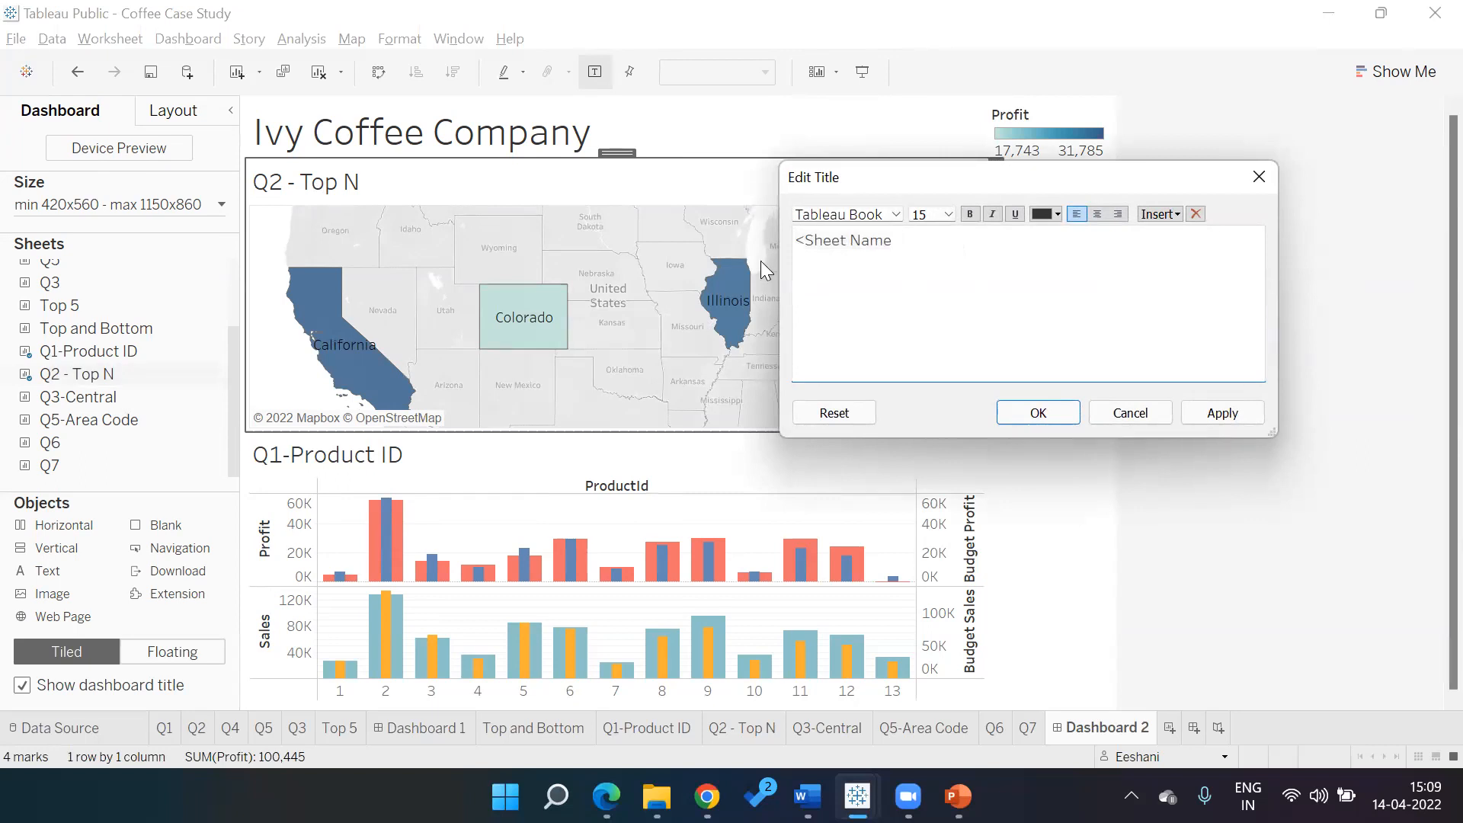
pyautogui.hotkey('ctrl', 'shift', 'Left')
pyautogui.hotkey('ctrl', 'shift', 'Left')
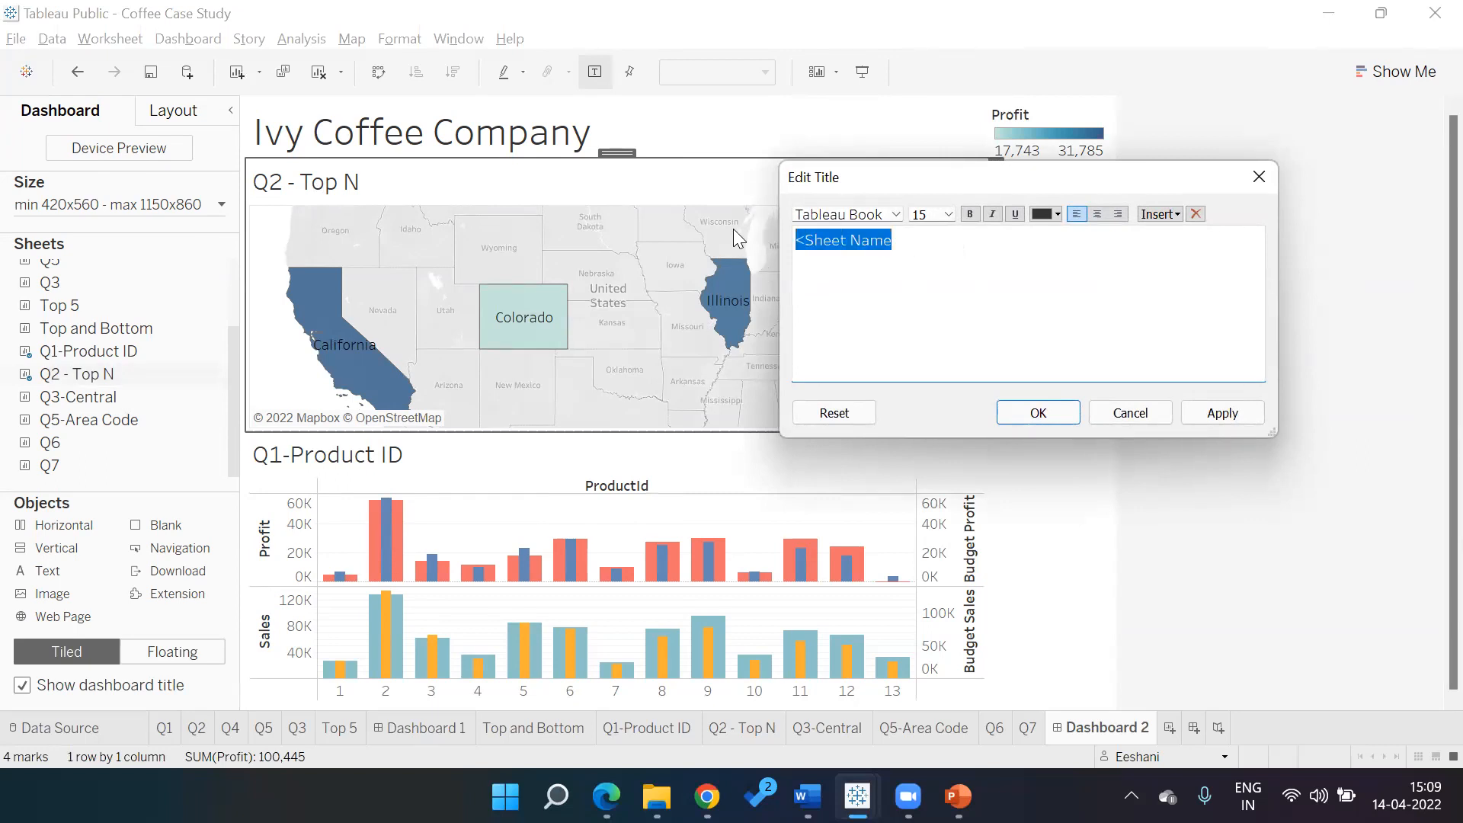
pyautogui.write('Top')
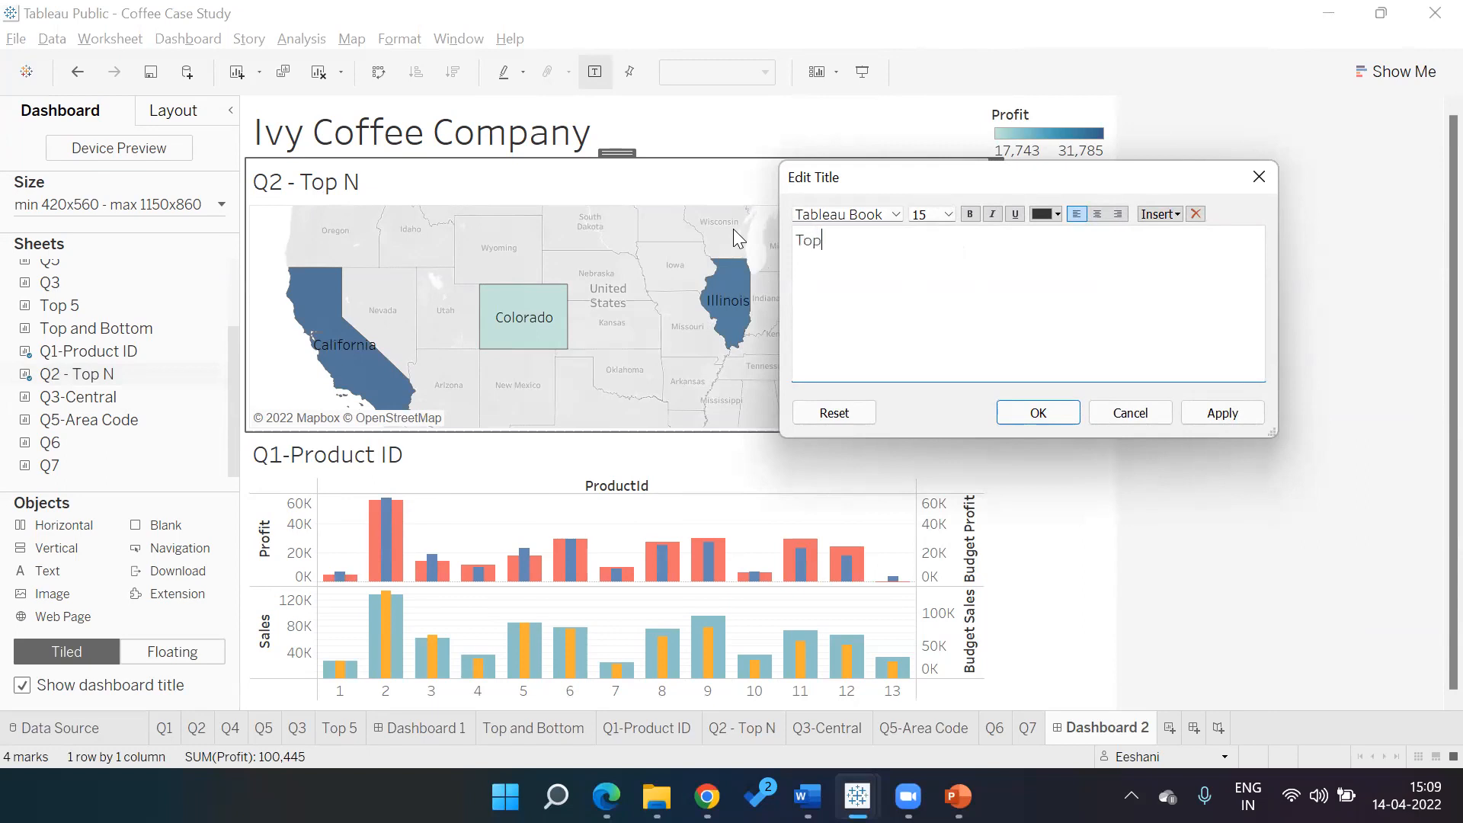
pyautogui.write(' States Based on Sales')
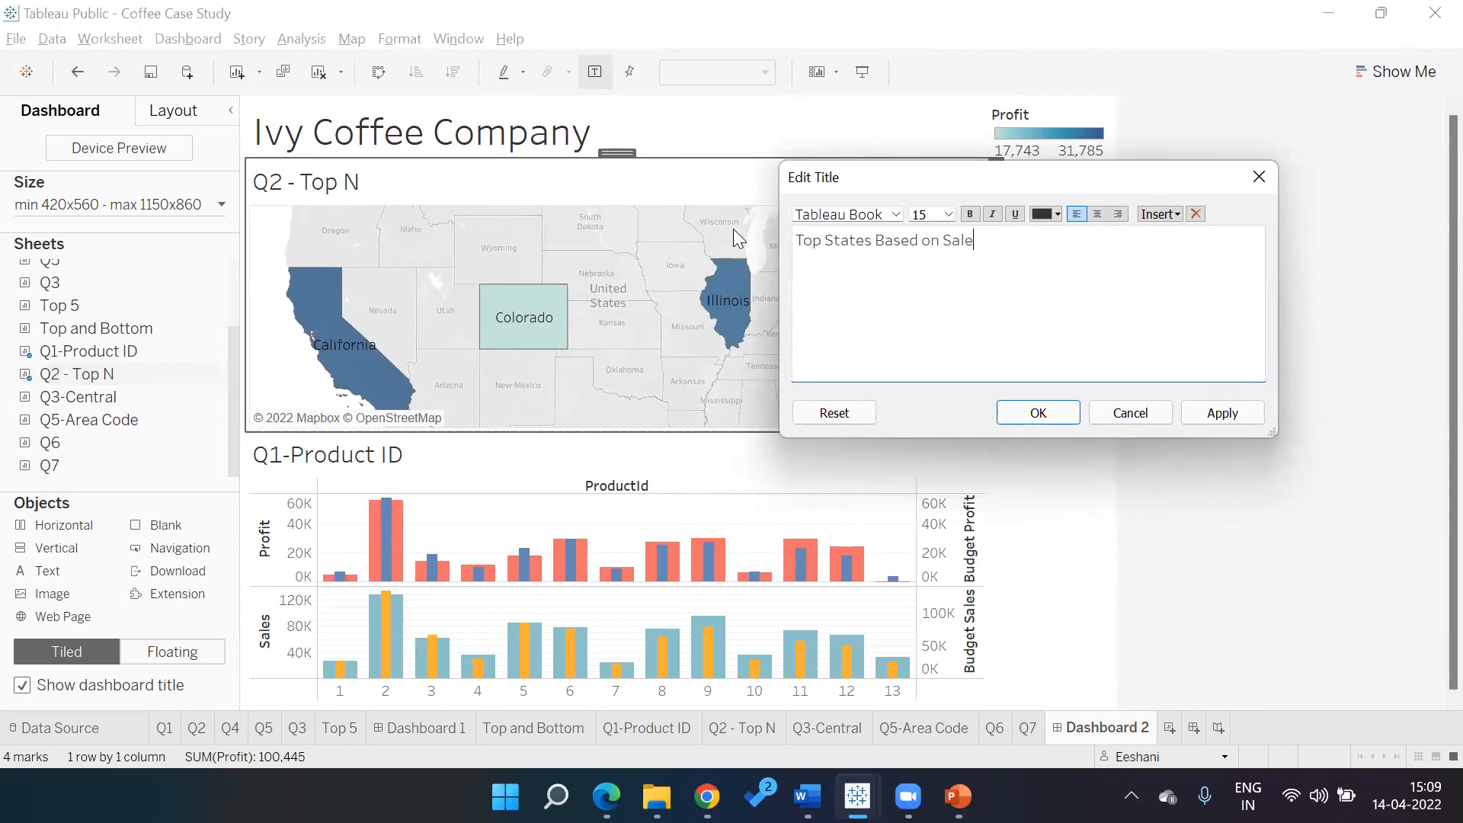
pyautogui.click(1046, 417)
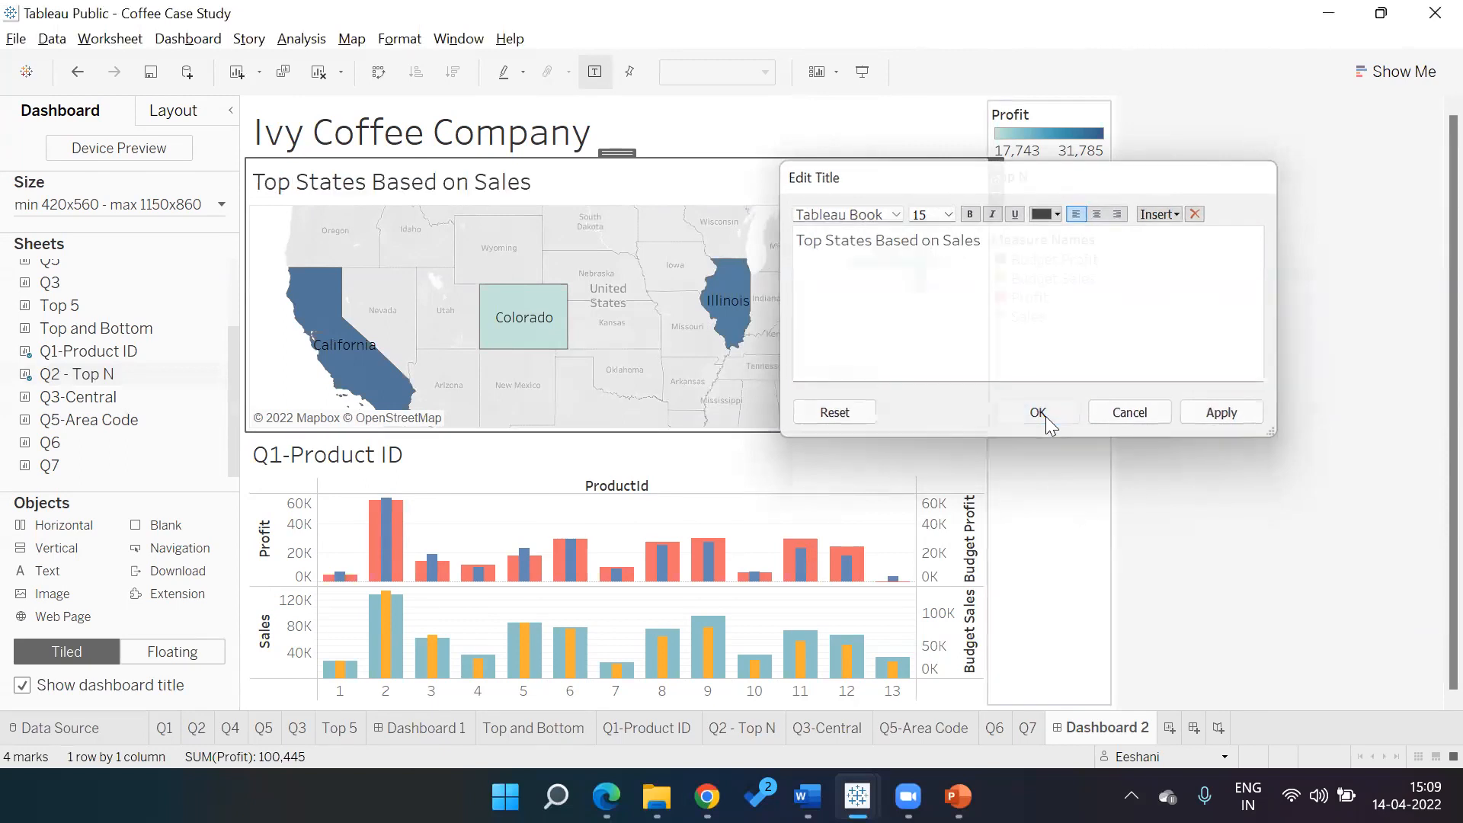
# Retitle the bar chart 'Budgeted vs Actual Sales and Profit'
pyautogui.doubleClick(437, 479)
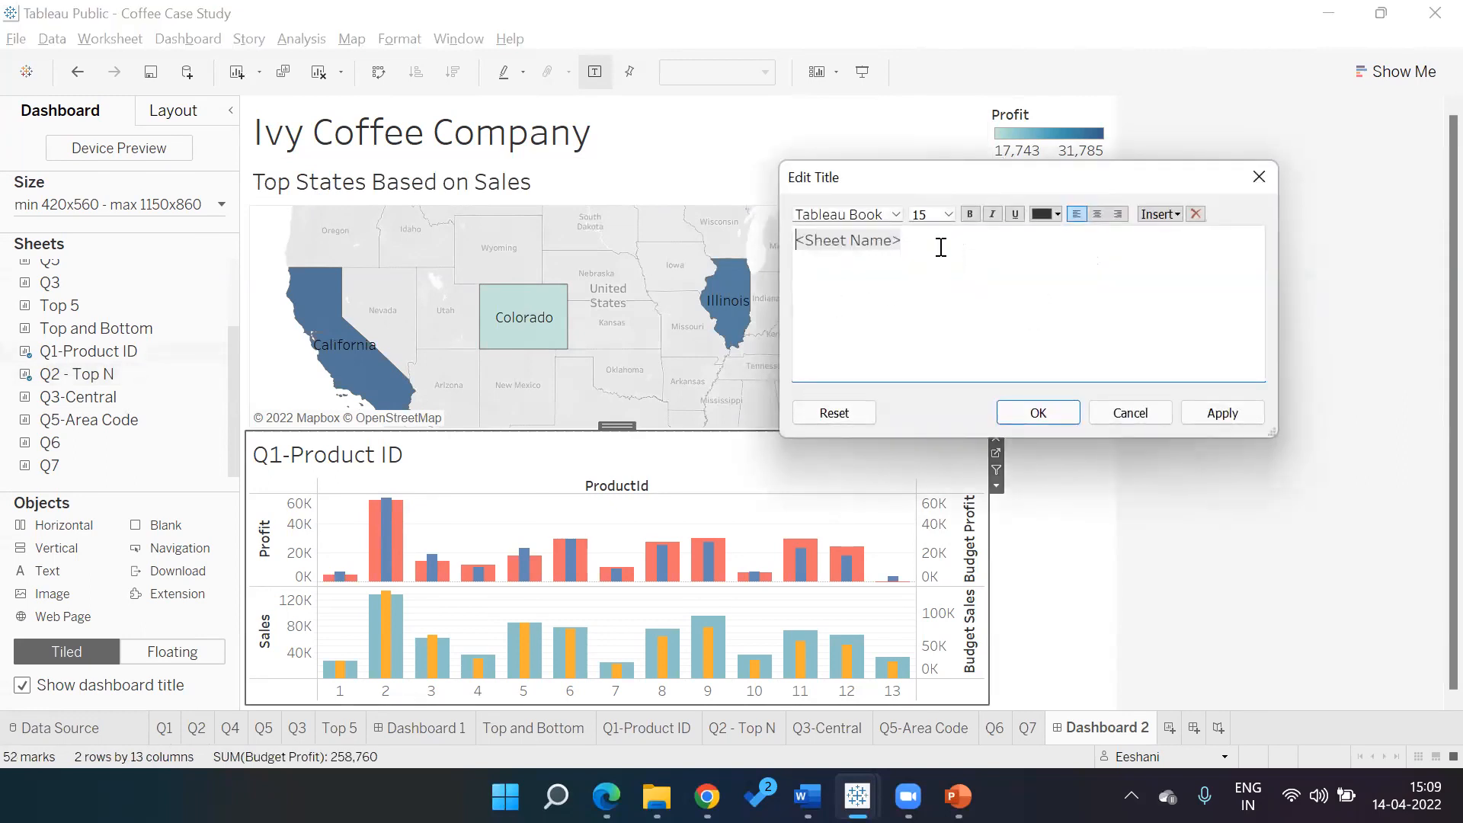
pyautogui.moveTo(941, 247); pyautogui.dragTo(755, 248)
pyautogui.write('BUdget')
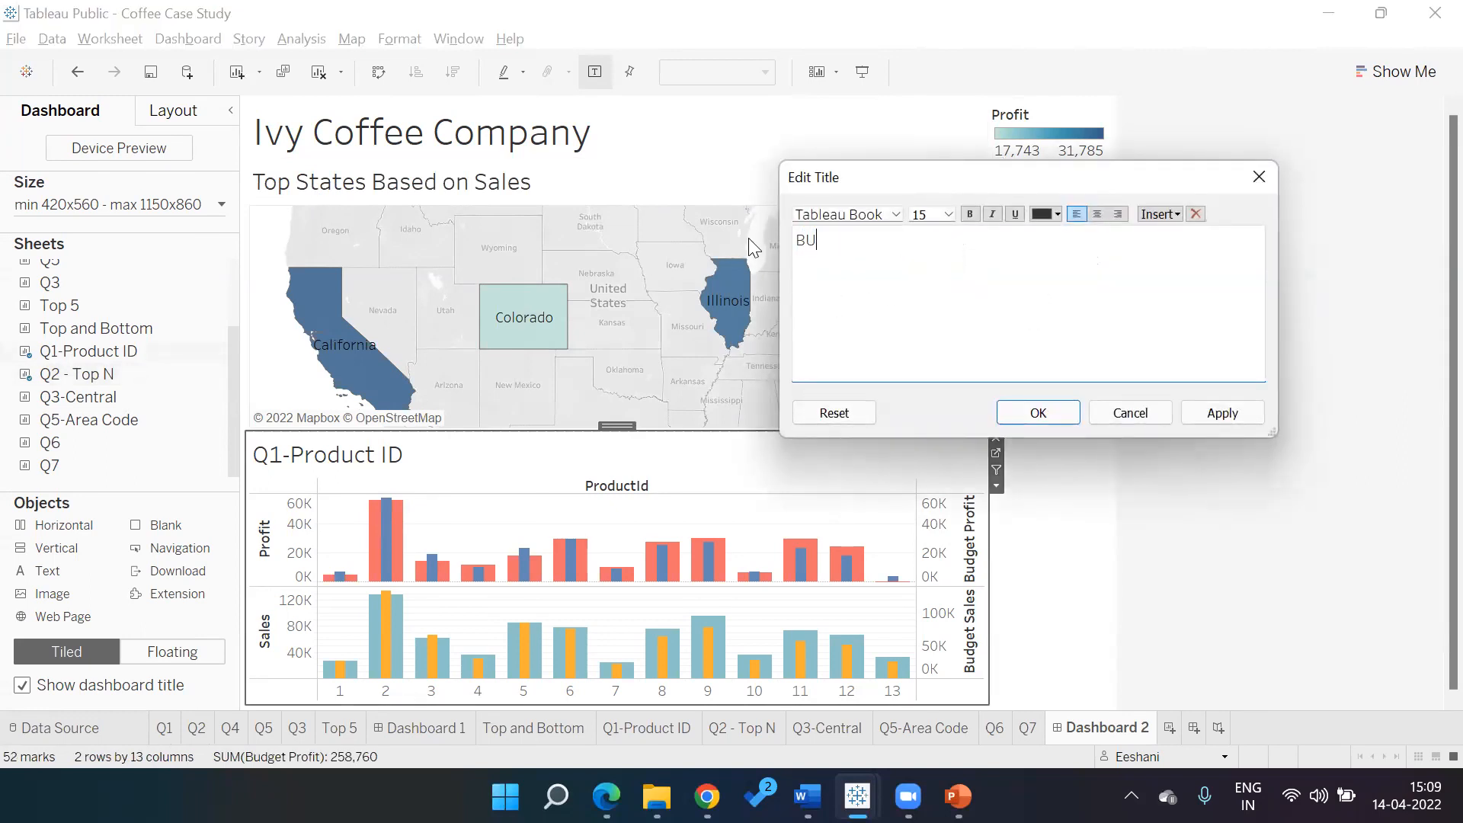
pyautogui.press('BackSpace')
pyautogui.press('BackSpace')
pyautogui.press('BackSpace')
pyautogui.press('BackSpace')
pyautogui.press('BackSpace')
pyautogui.write('udgeted vs Actual Sales and Profit')
pyautogui.press('Return')
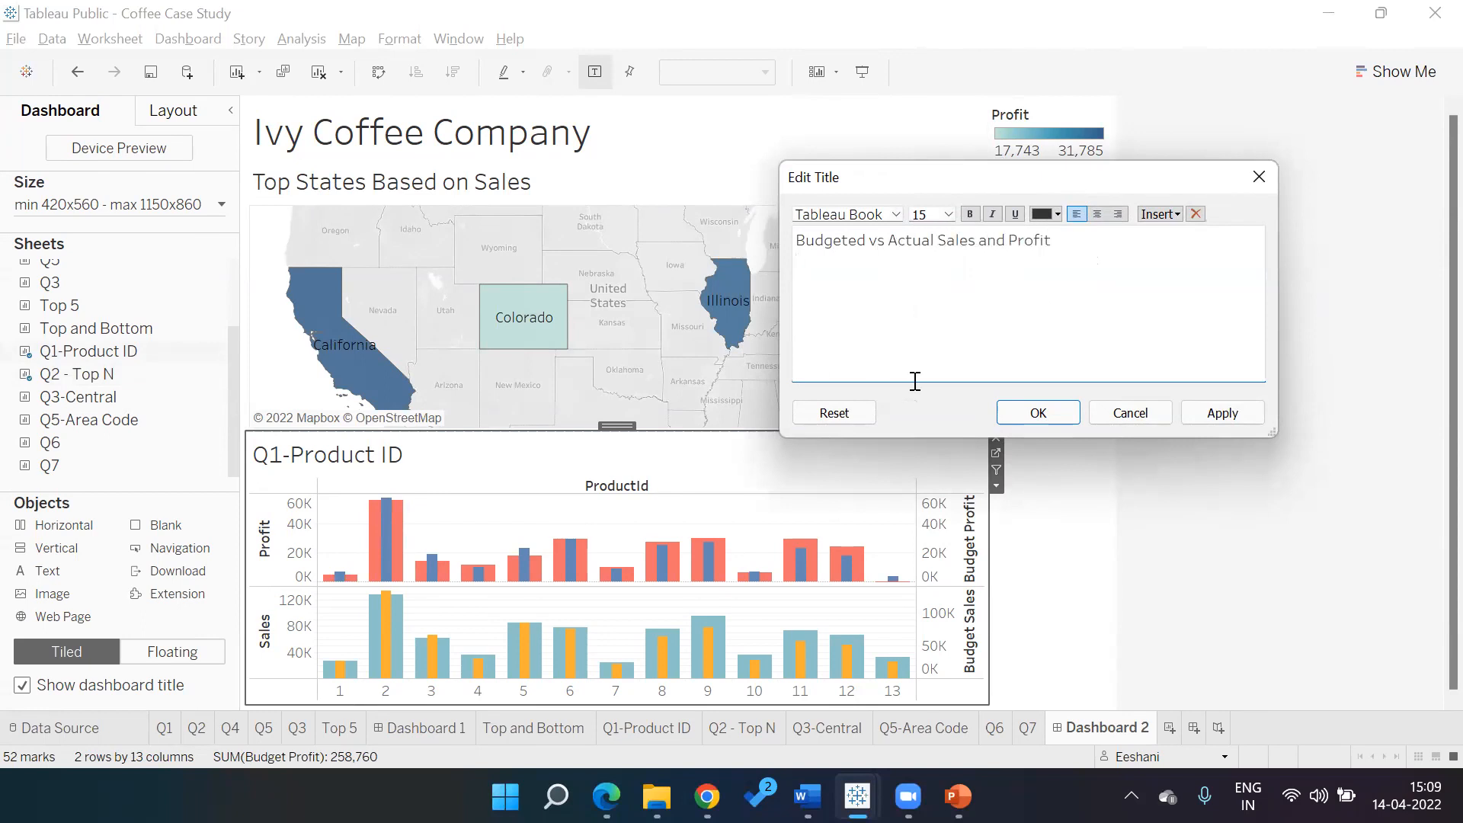
pyautogui.click(1058, 411)
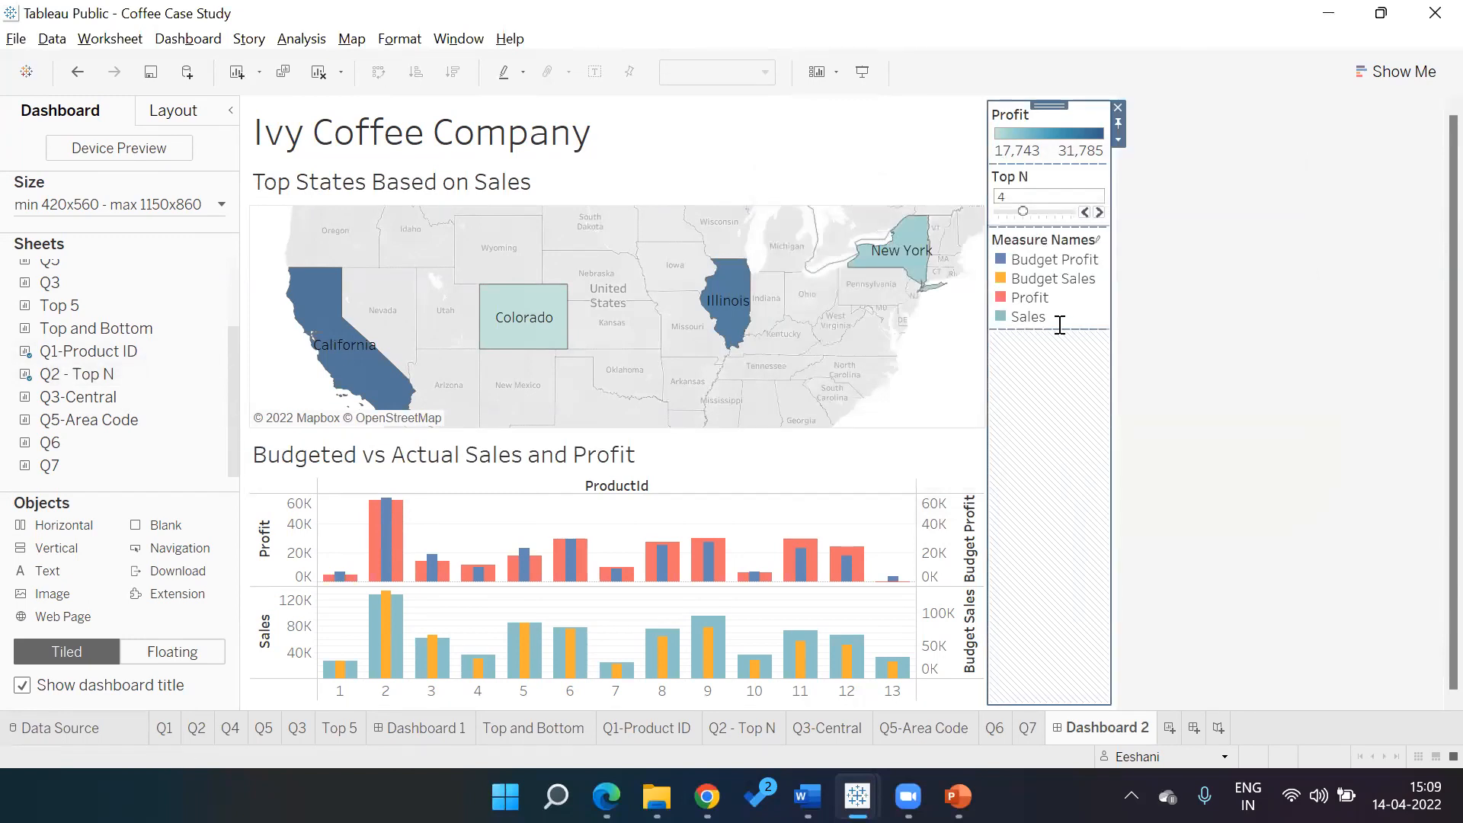
# Set the Top N slider to 3 so only California, Illinois and New York show
pyautogui.click(1100, 208)
pyautogui.click(1100, 210)
pyautogui.click(1100, 210)
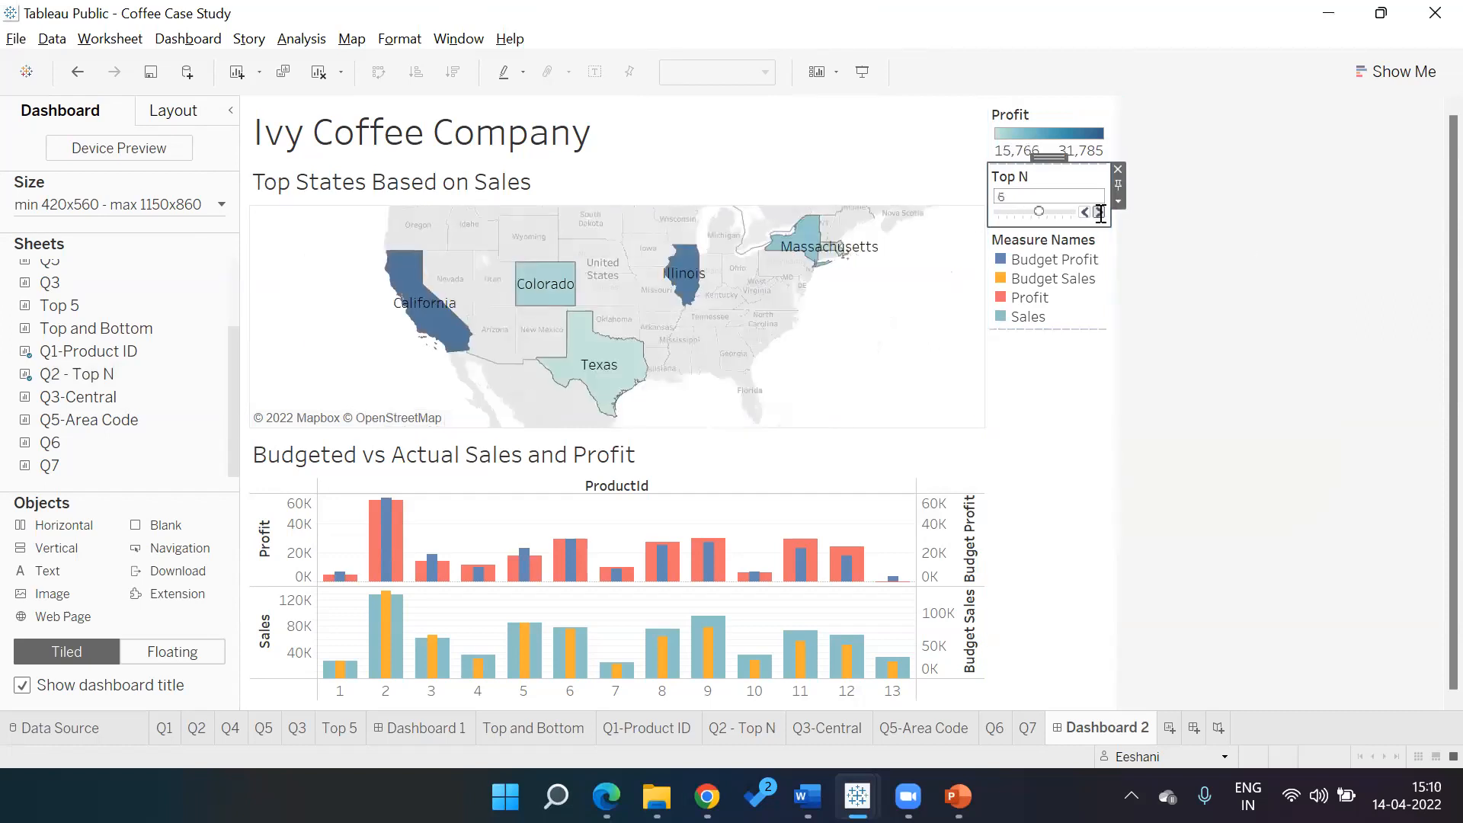
pyautogui.click(1083, 212)
pyautogui.click(1084, 211)
pyautogui.click(1084, 212)
pyautogui.click(1076, 271)
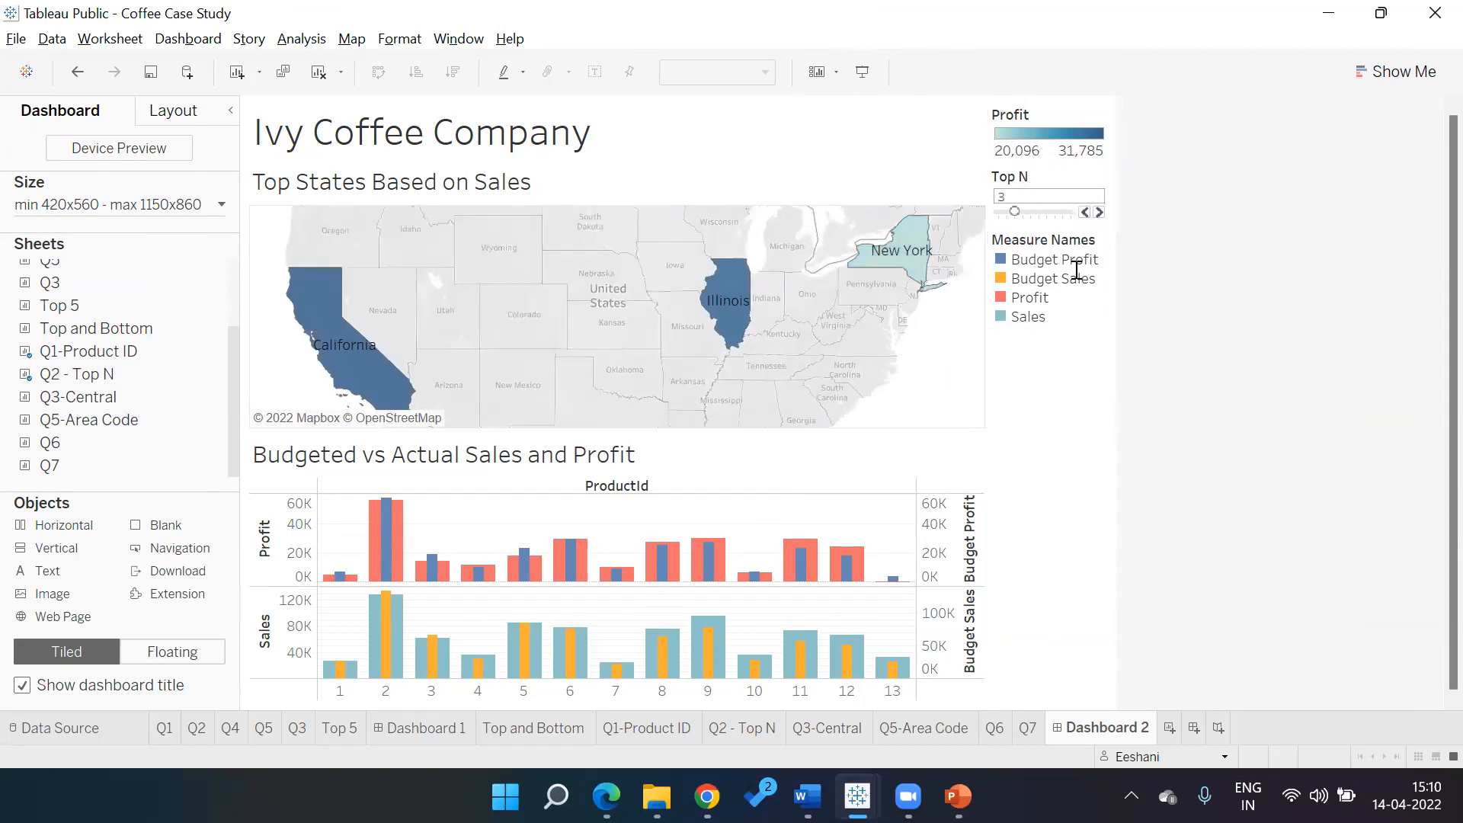
# Make the Profit colour legend floating
pyautogui.click(1093, 131)
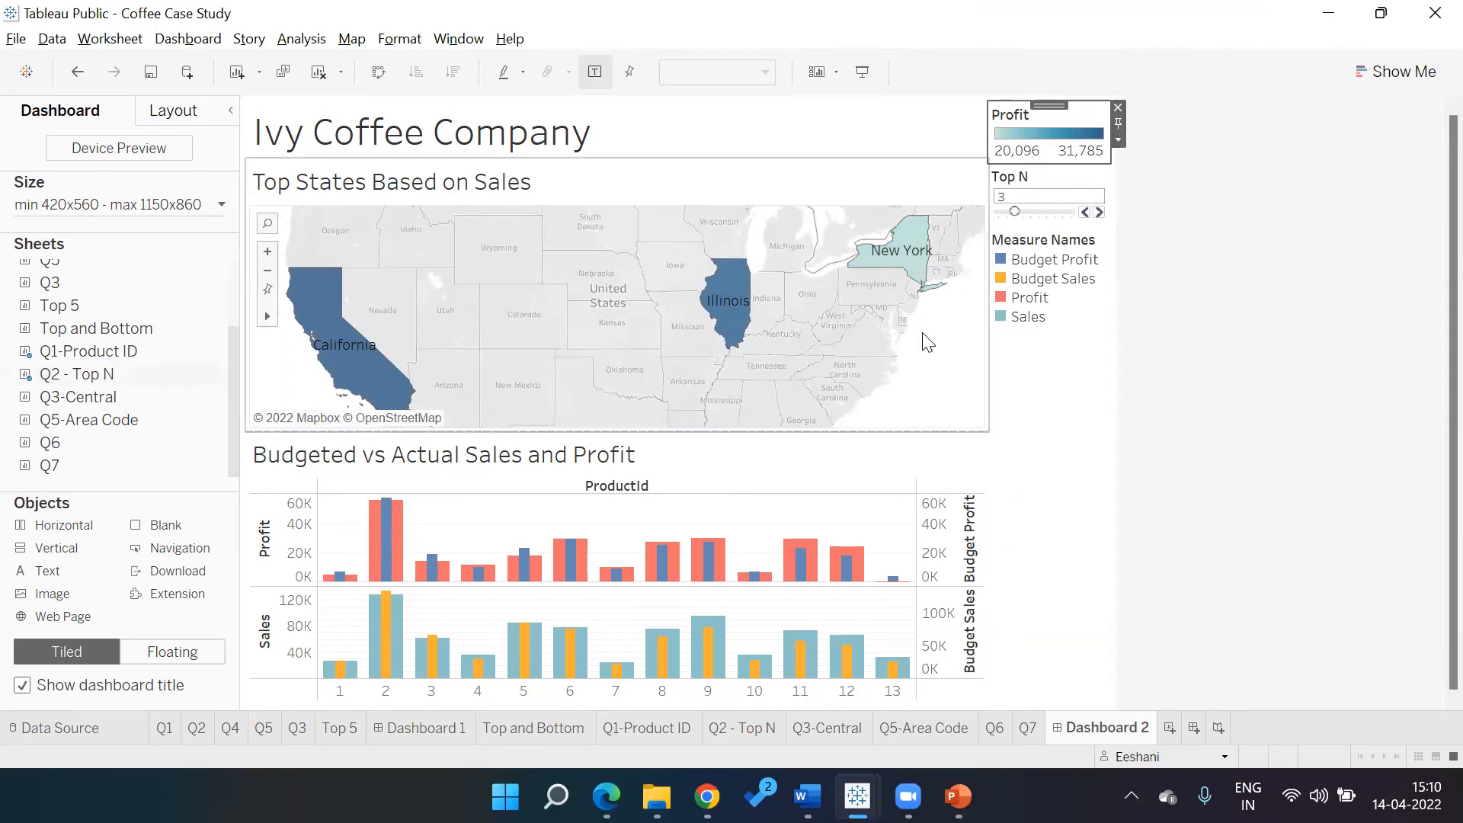
pyautogui.click(1119, 140)
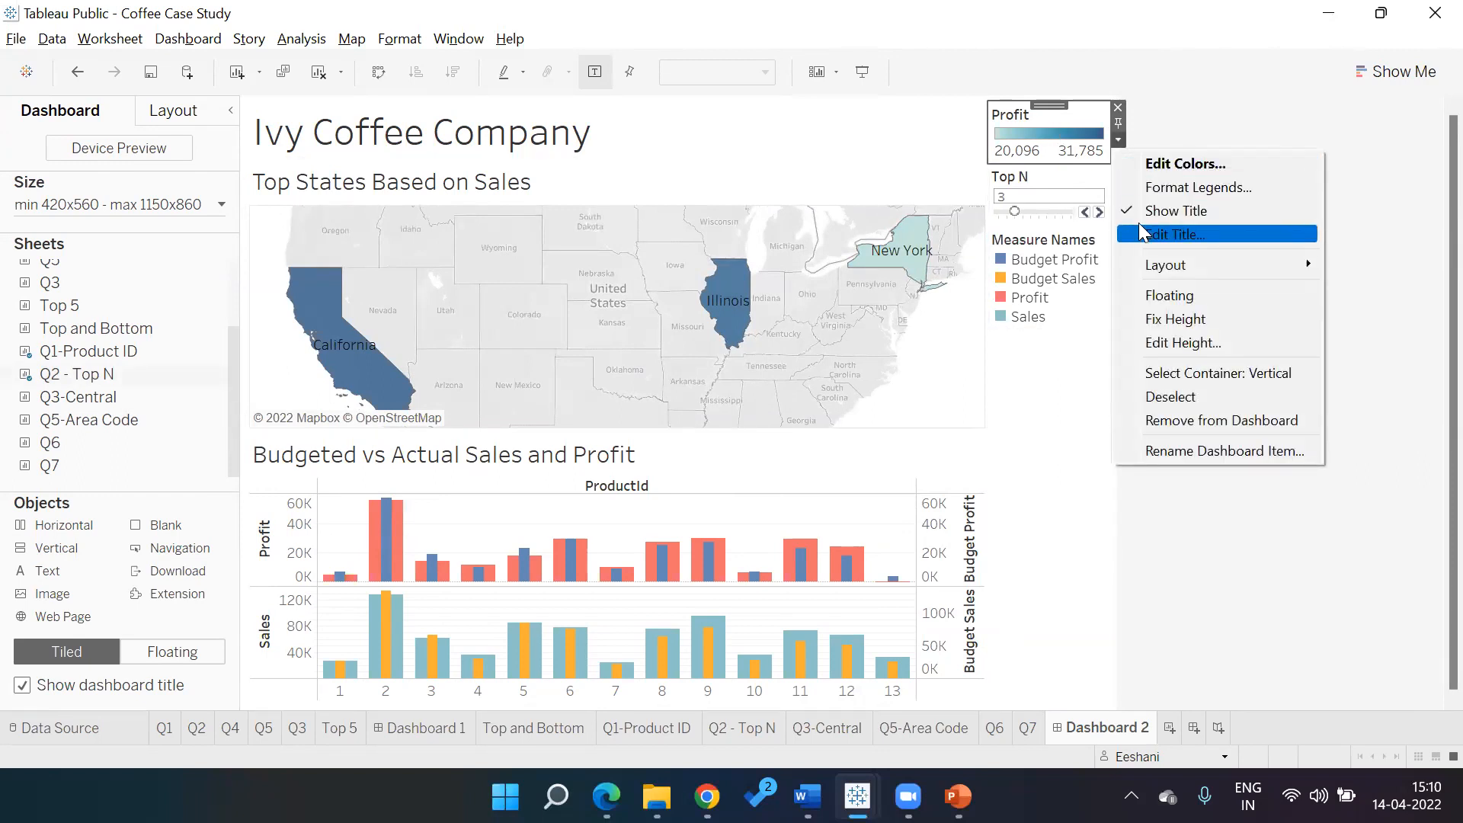
pyautogui.click(1143, 297)
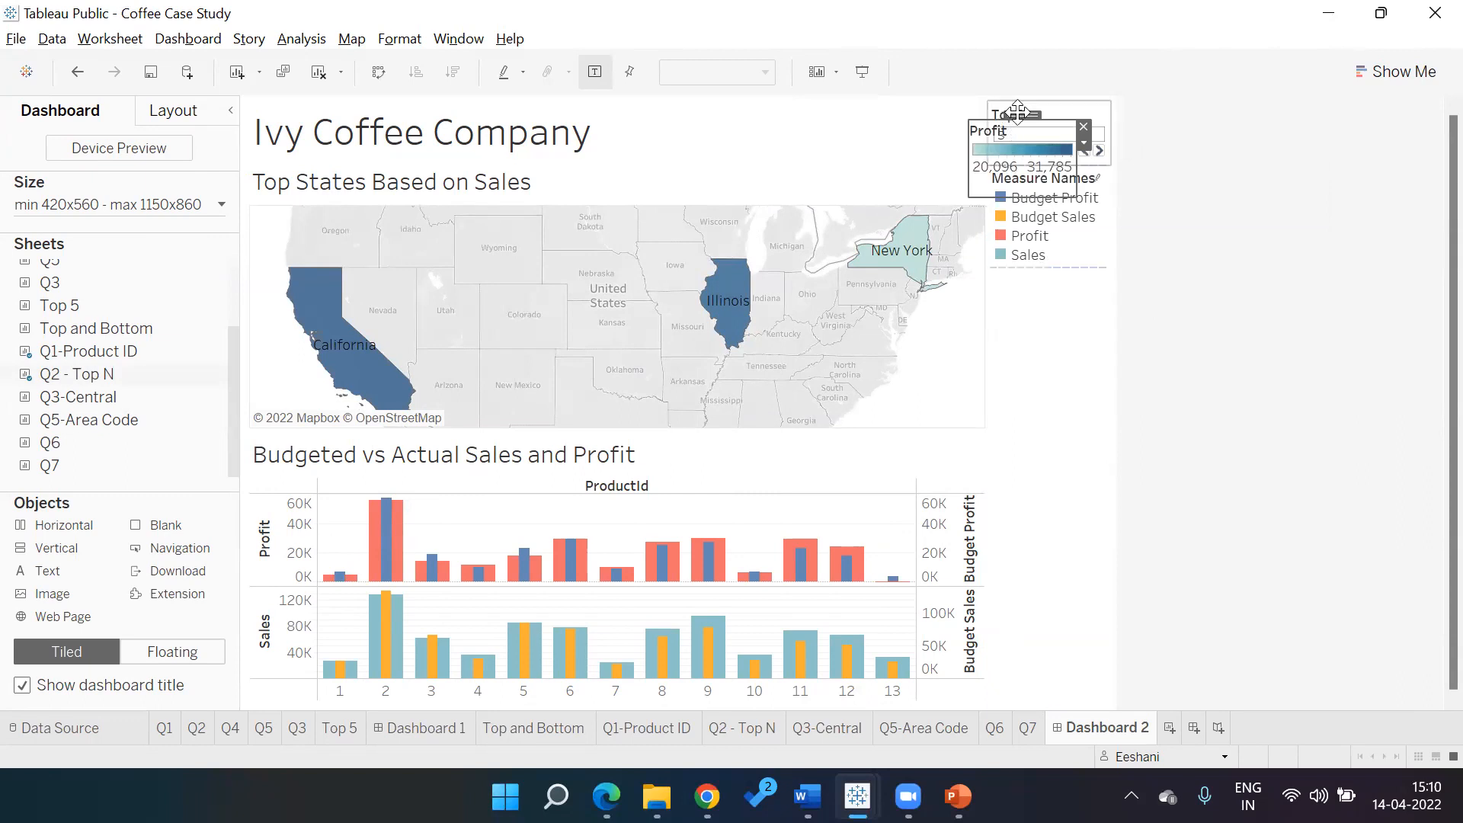
pyautogui.rightClick(890, 369)
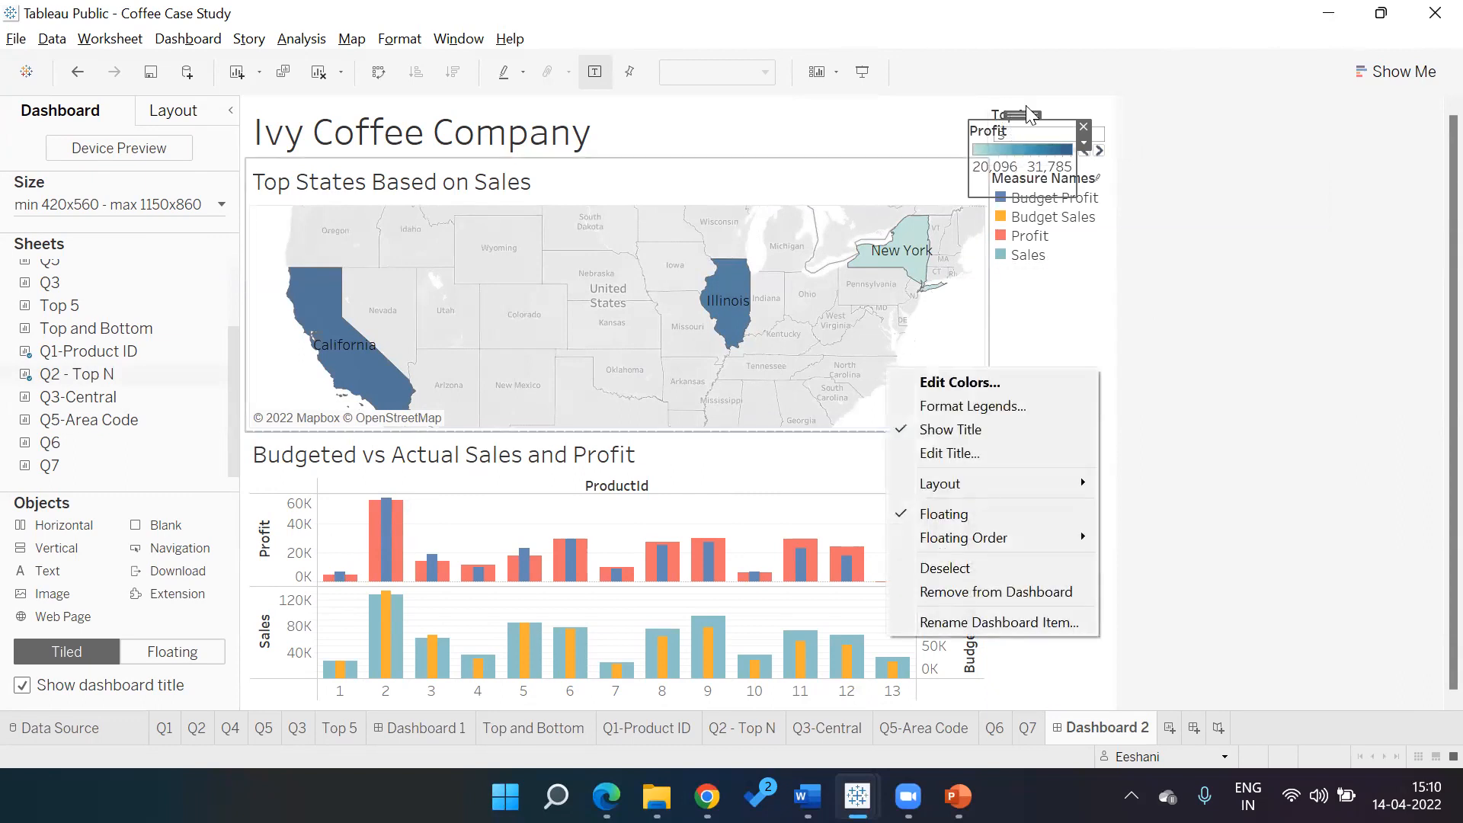
pyautogui.click(1031, 114)
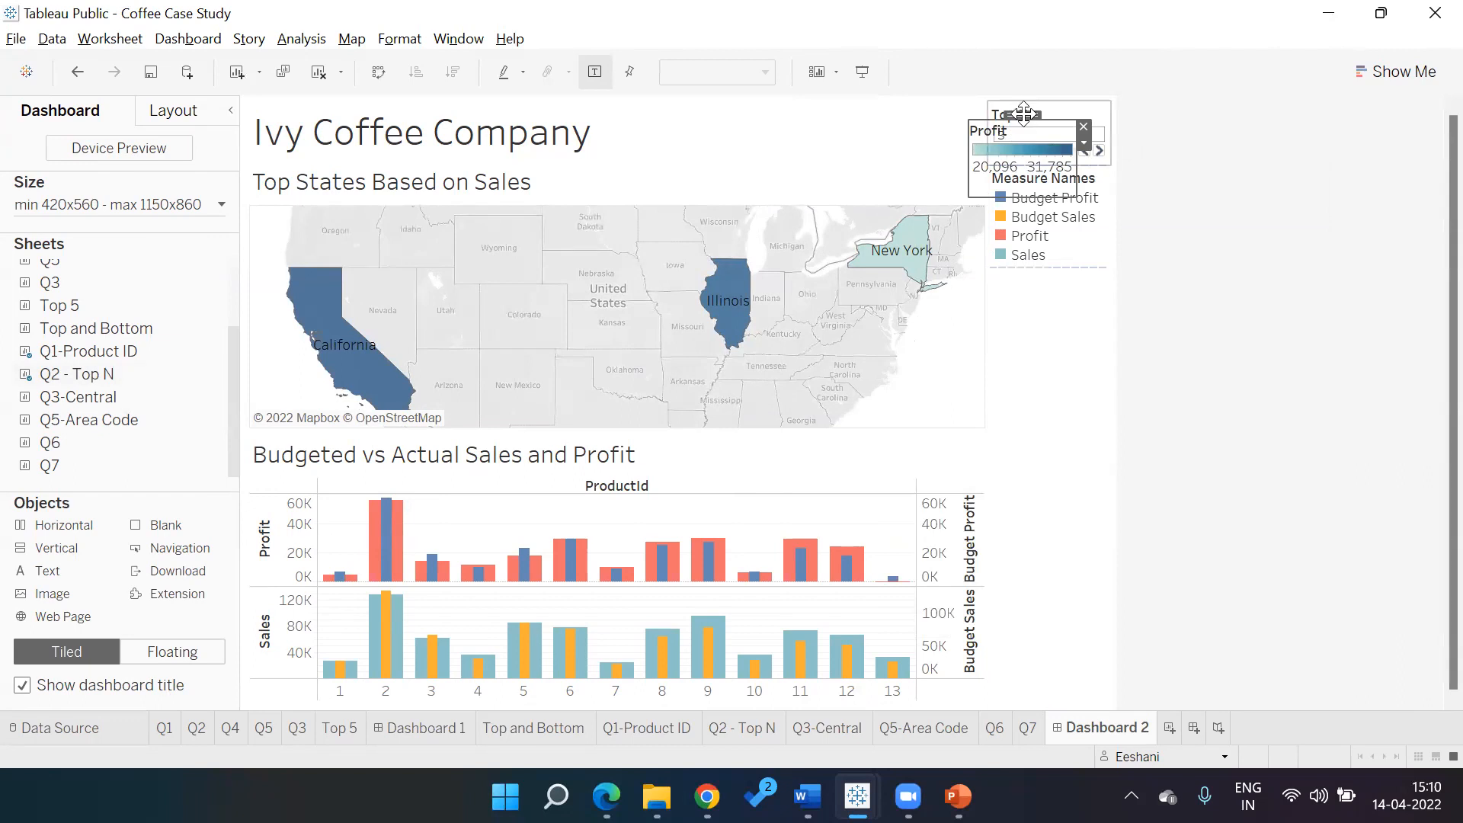
# Move the floating Profit legend into the map's upper-left corner and shorten its box
pyautogui.moveTo(995, 179); pyautogui.dragTo(930, 343)
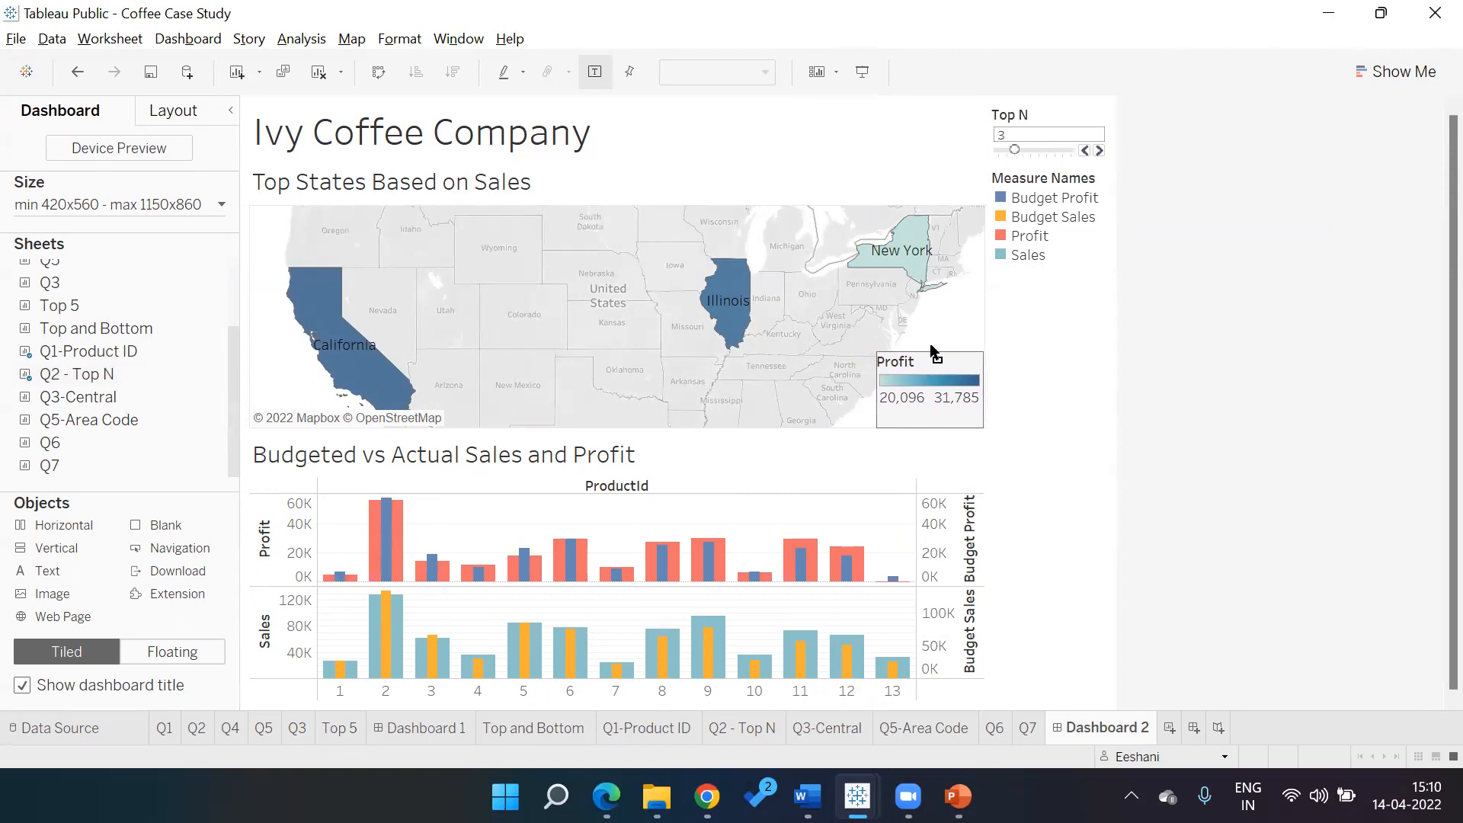
pyautogui.click(1211, 360)
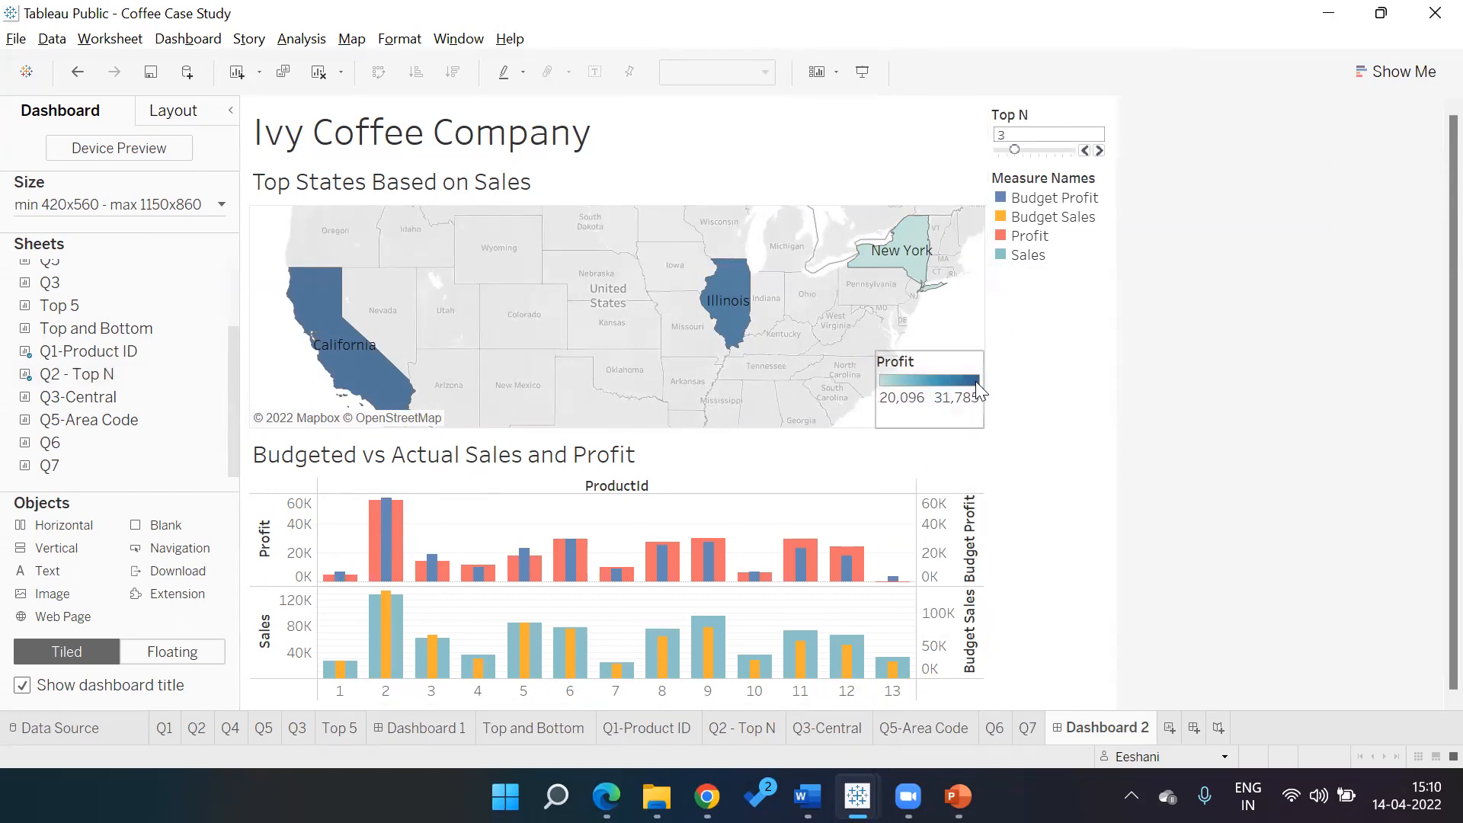
pyautogui.click(948, 356)
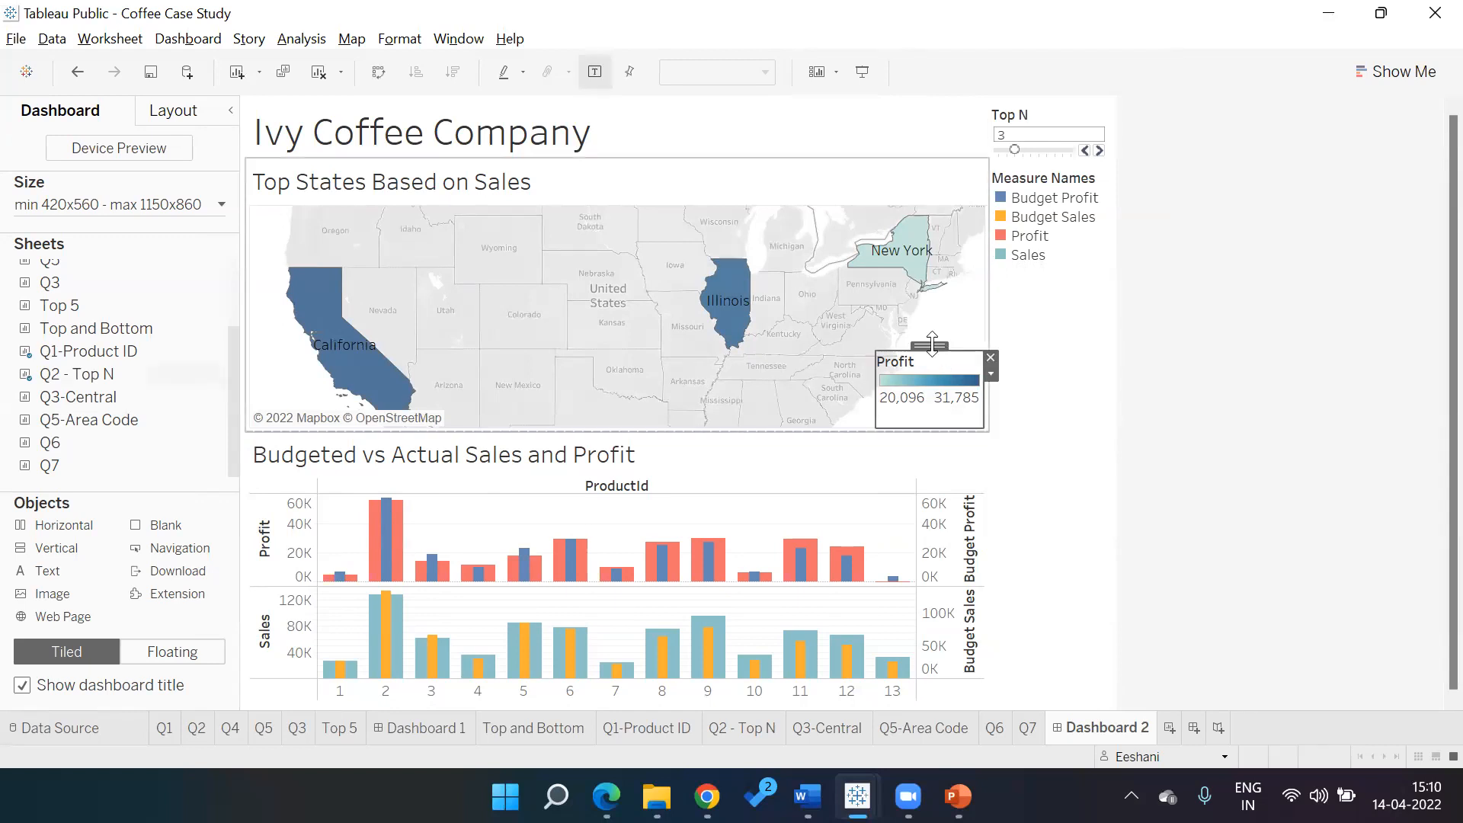
pyautogui.moveTo(772, 318); pyautogui.dragTo(392, 227)
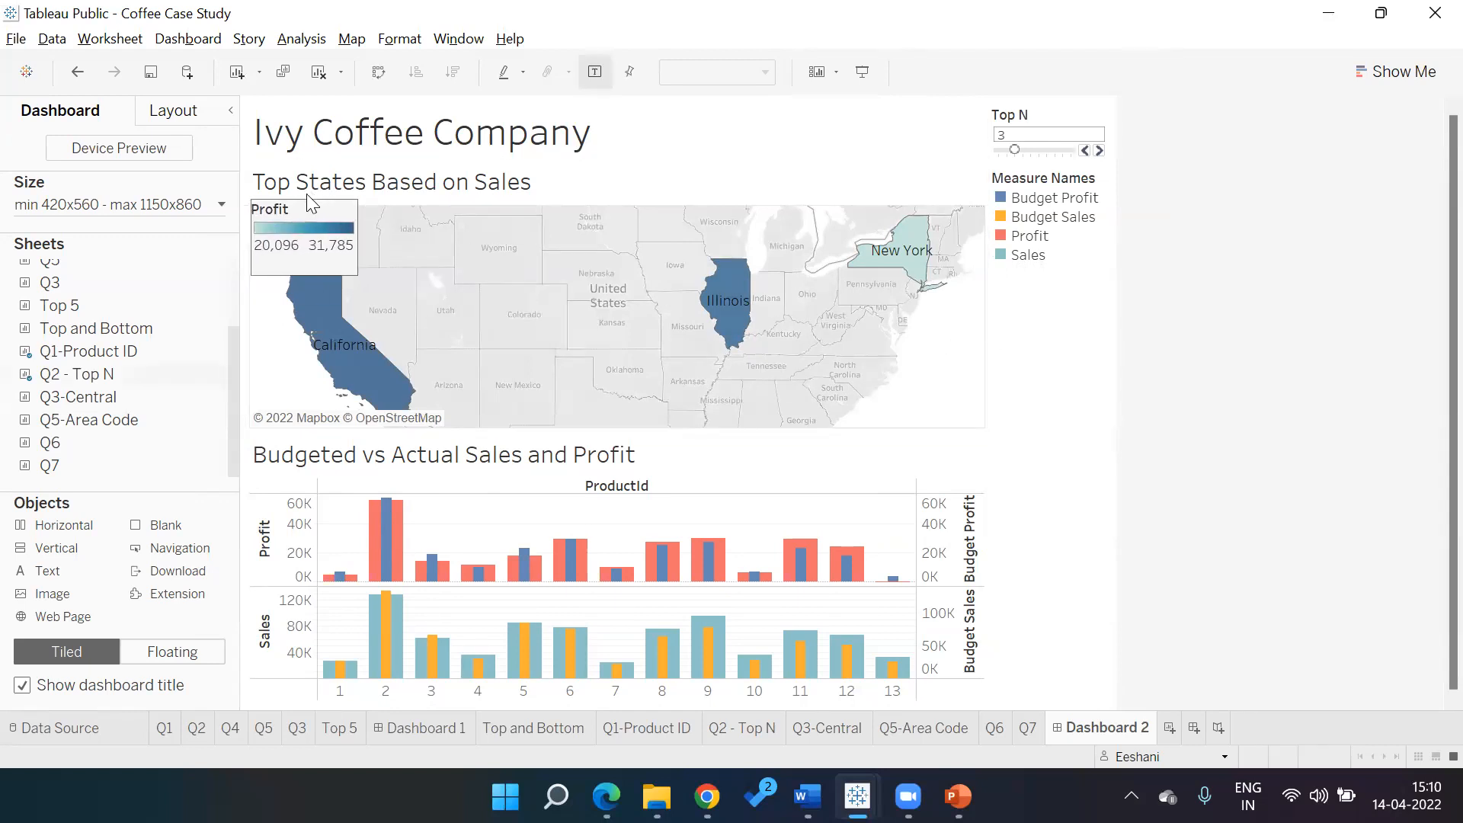
pyautogui.moveTo(306, 199); pyautogui.dragTo(305, 197)
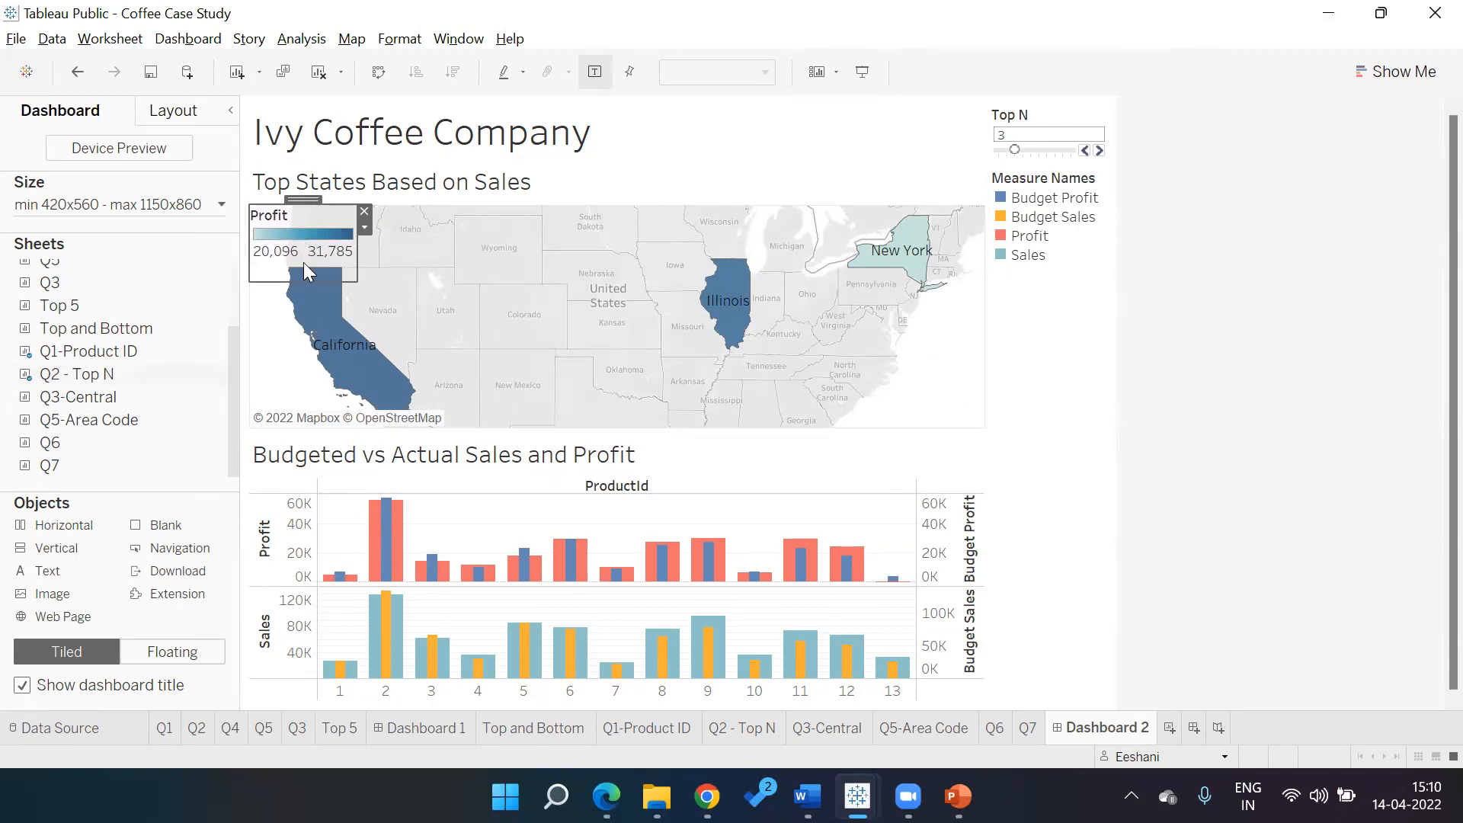
pyautogui.moveTo(276, 282); pyautogui.dragTo(276, 258)
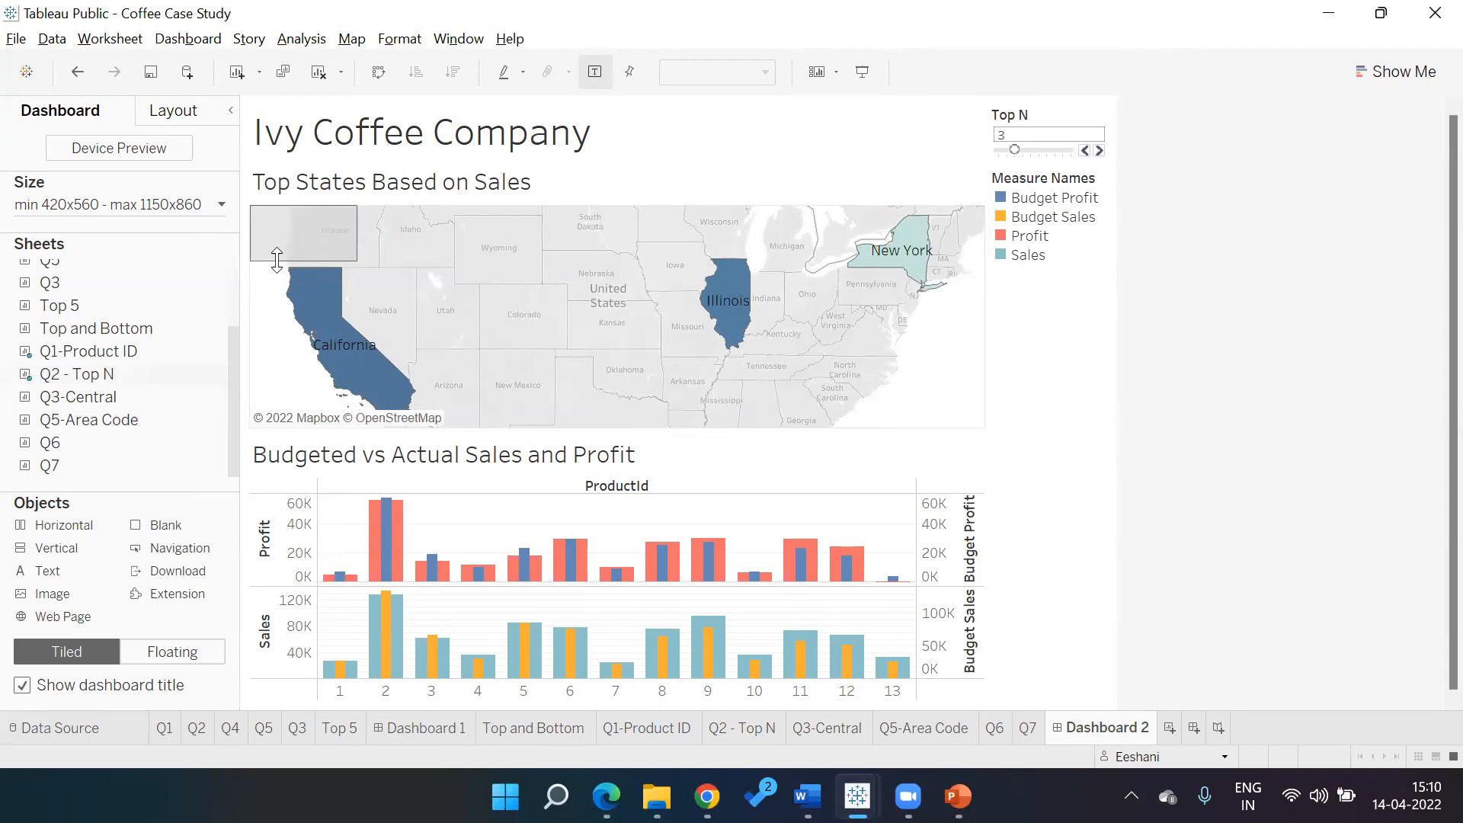
pyautogui.click(939, 393)
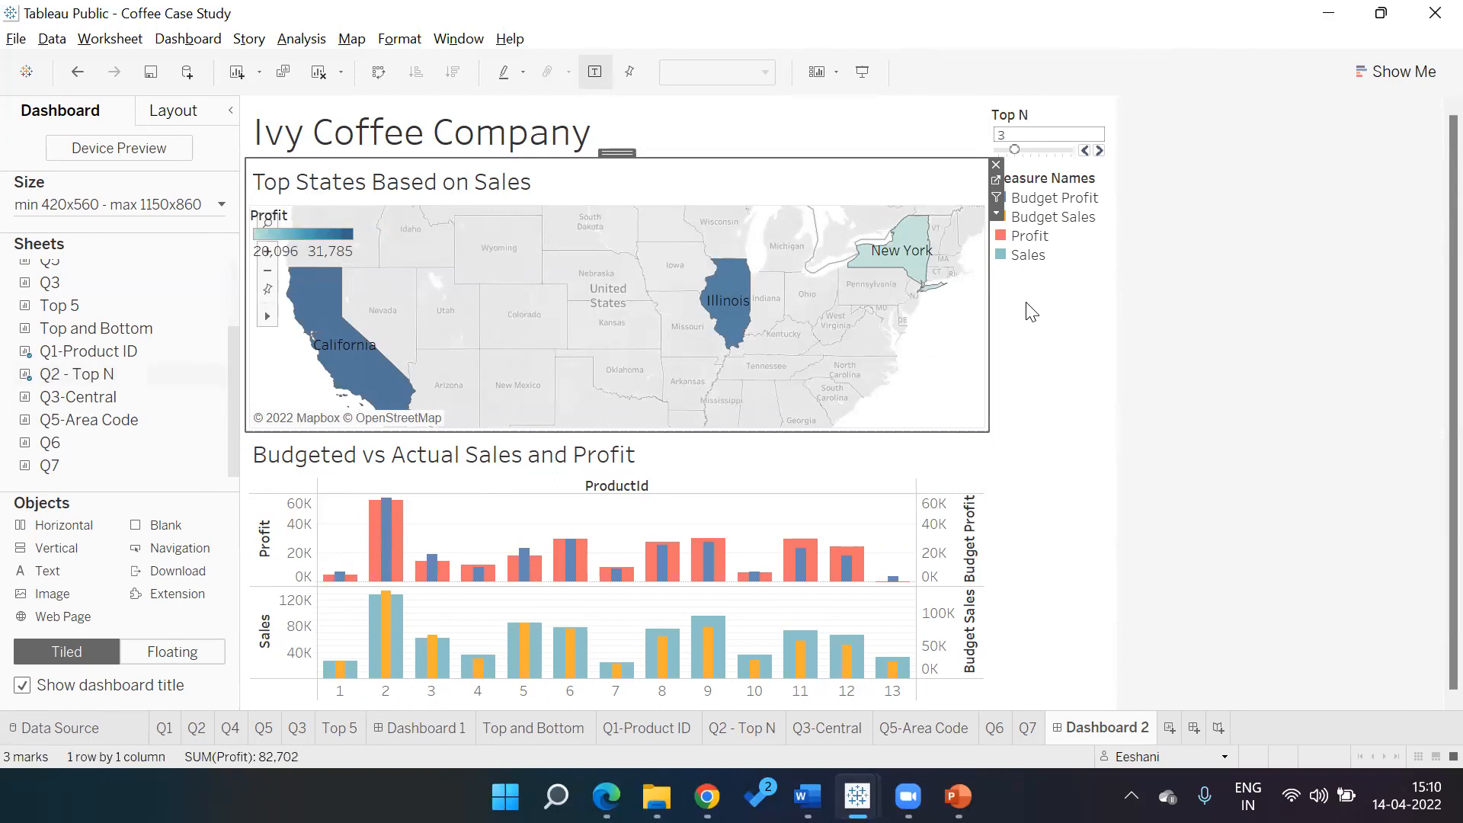
pyautogui.click(1038, 259)
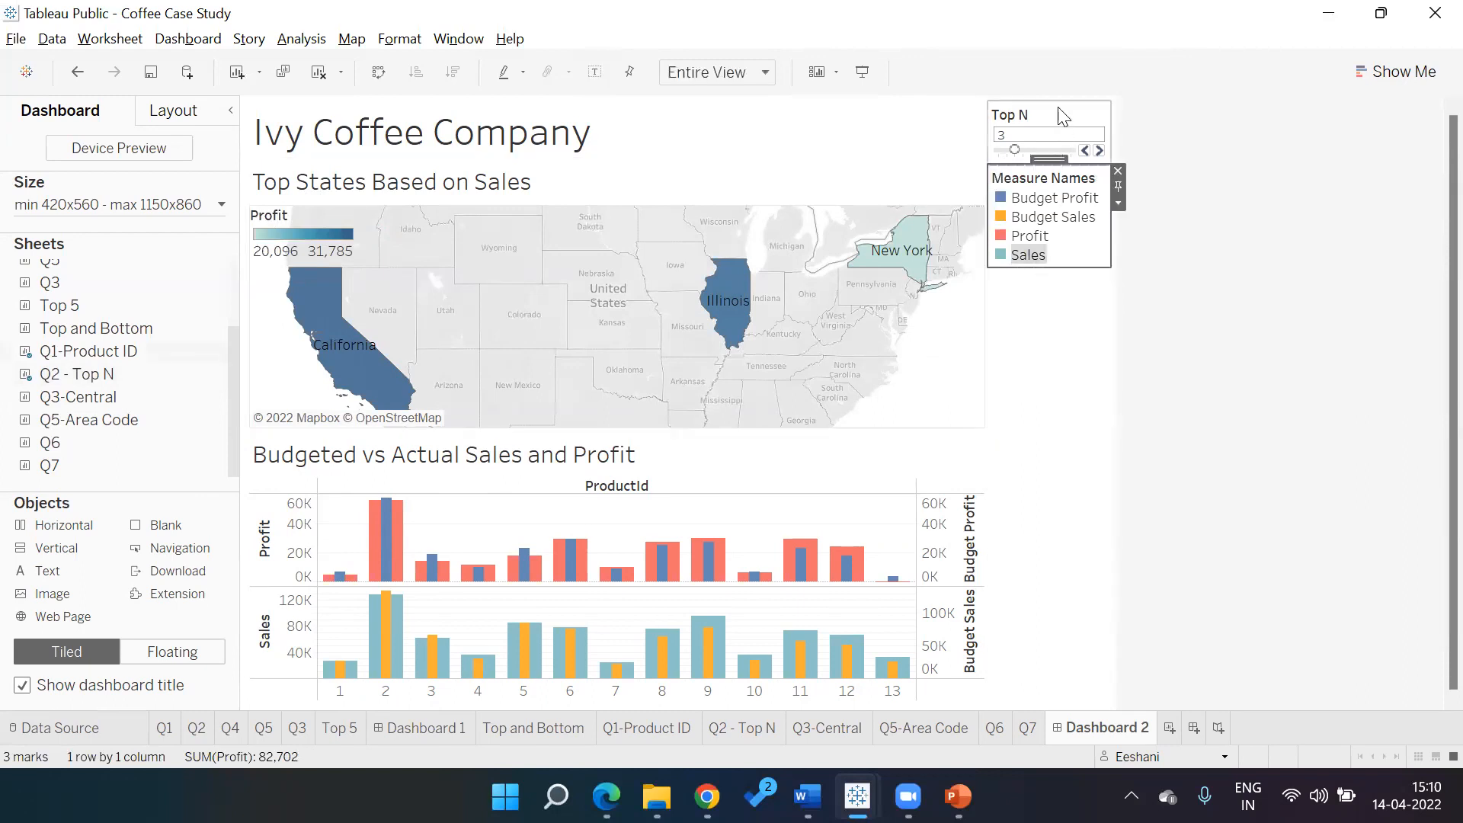
# Make the Top N slider floating and place it on the map's lower-right corner
pyautogui.click(1097, 130)
pyautogui.click(1119, 139)
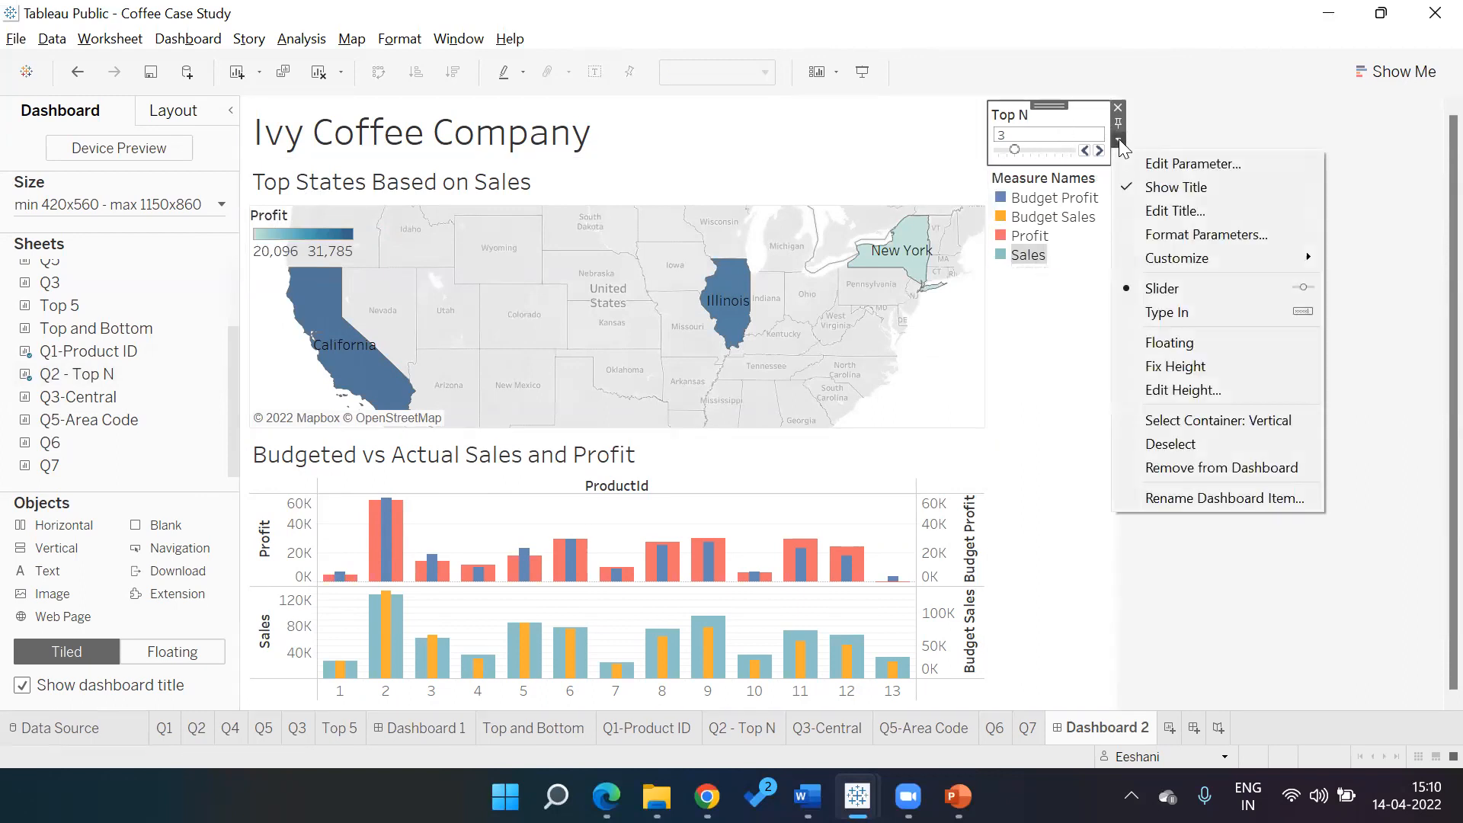
pyautogui.click(1170, 342)
pyautogui.moveTo(1051, 106); pyautogui.dragTo(1036, 122)
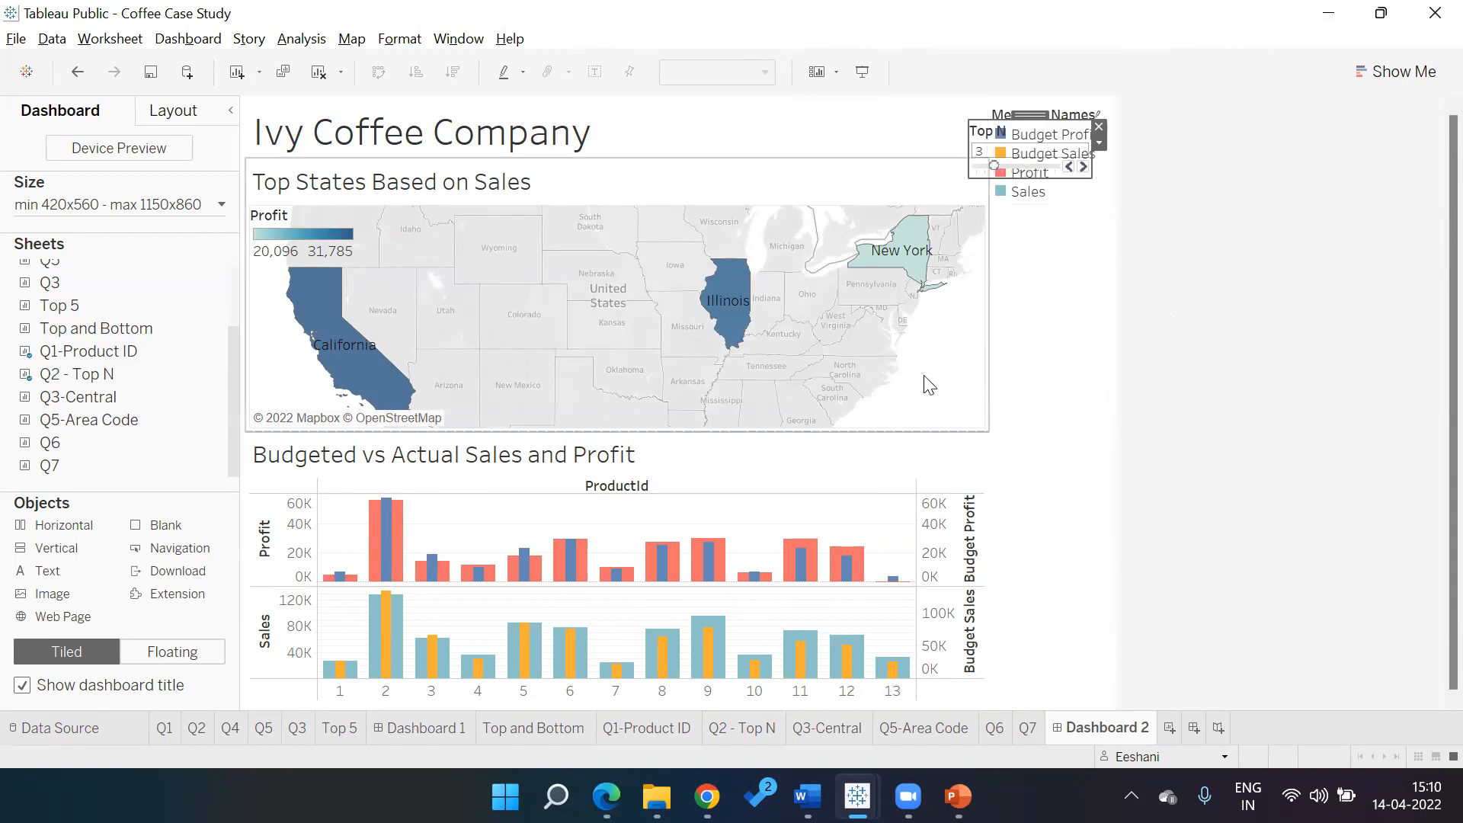
pyautogui.rightClick(943, 355)
pyautogui.click(1040, 111)
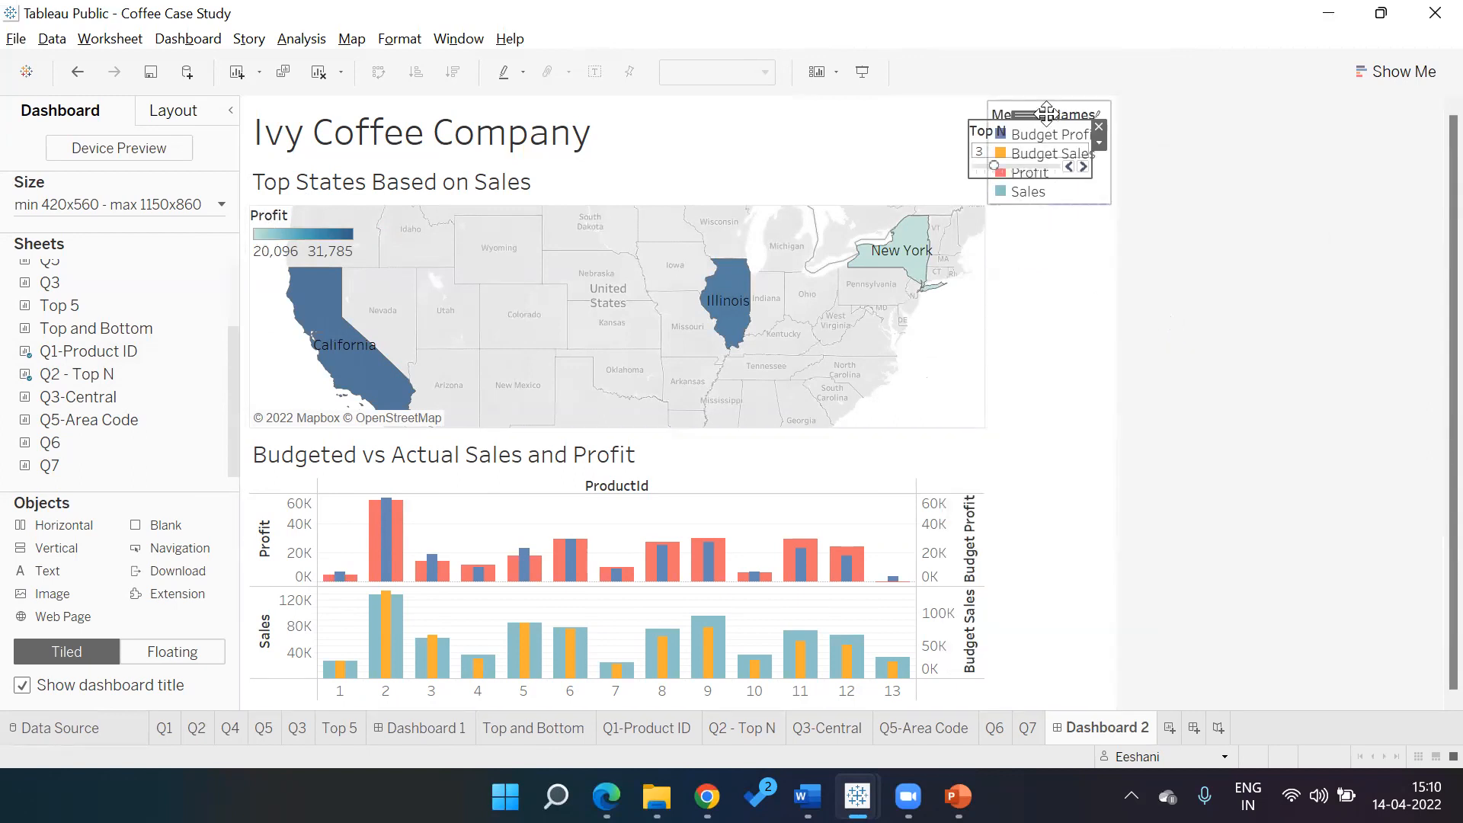
pyautogui.moveTo(1047, 113); pyautogui.dragTo(938, 371)
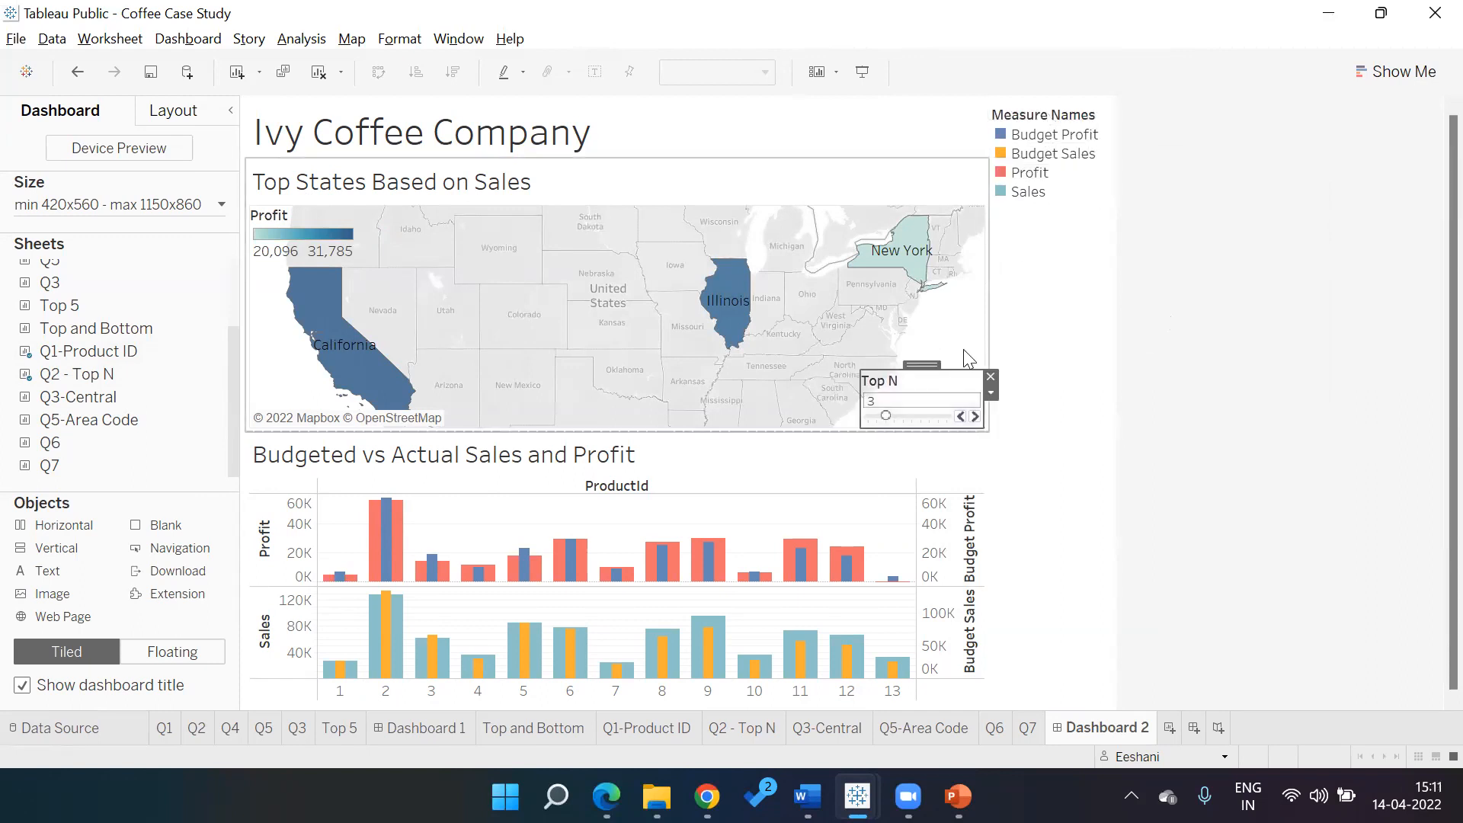
# Float the Measure Names legend, shrink its height, and move it onto the bar chart
pyautogui.click(1006, 338)
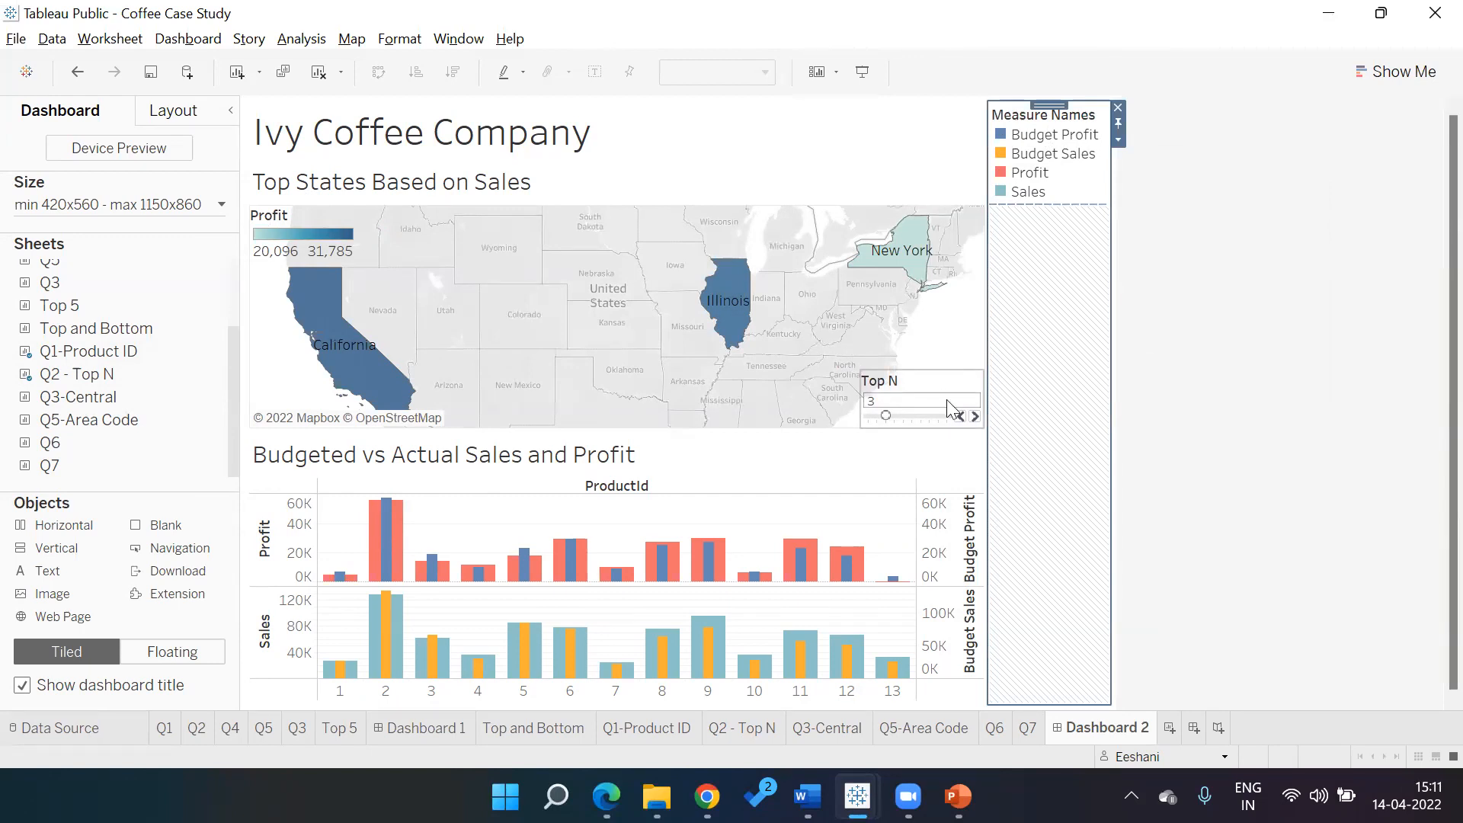
pyautogui.click(1118, 142)
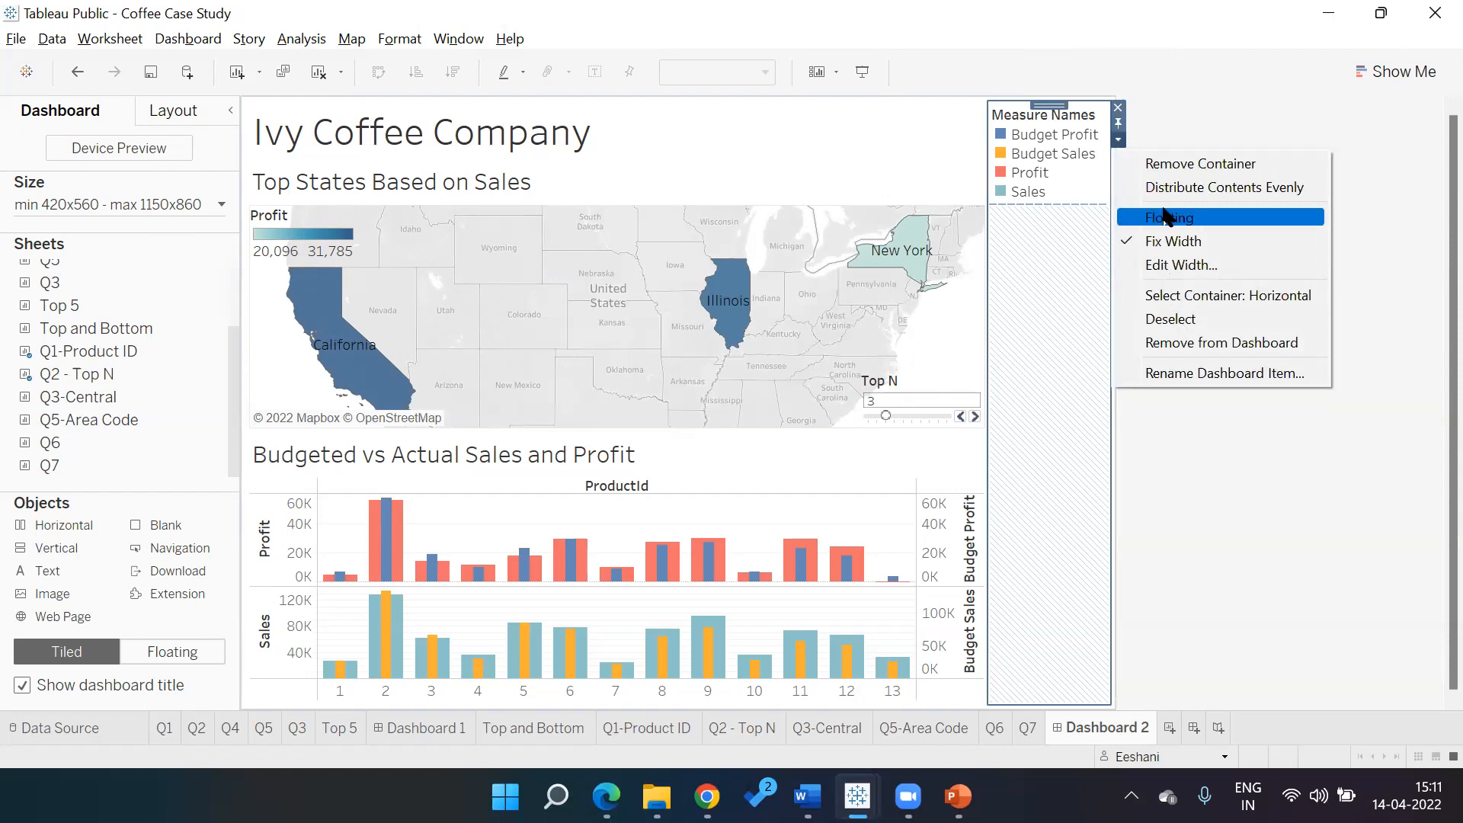
pyautogui.click(1170, 217)
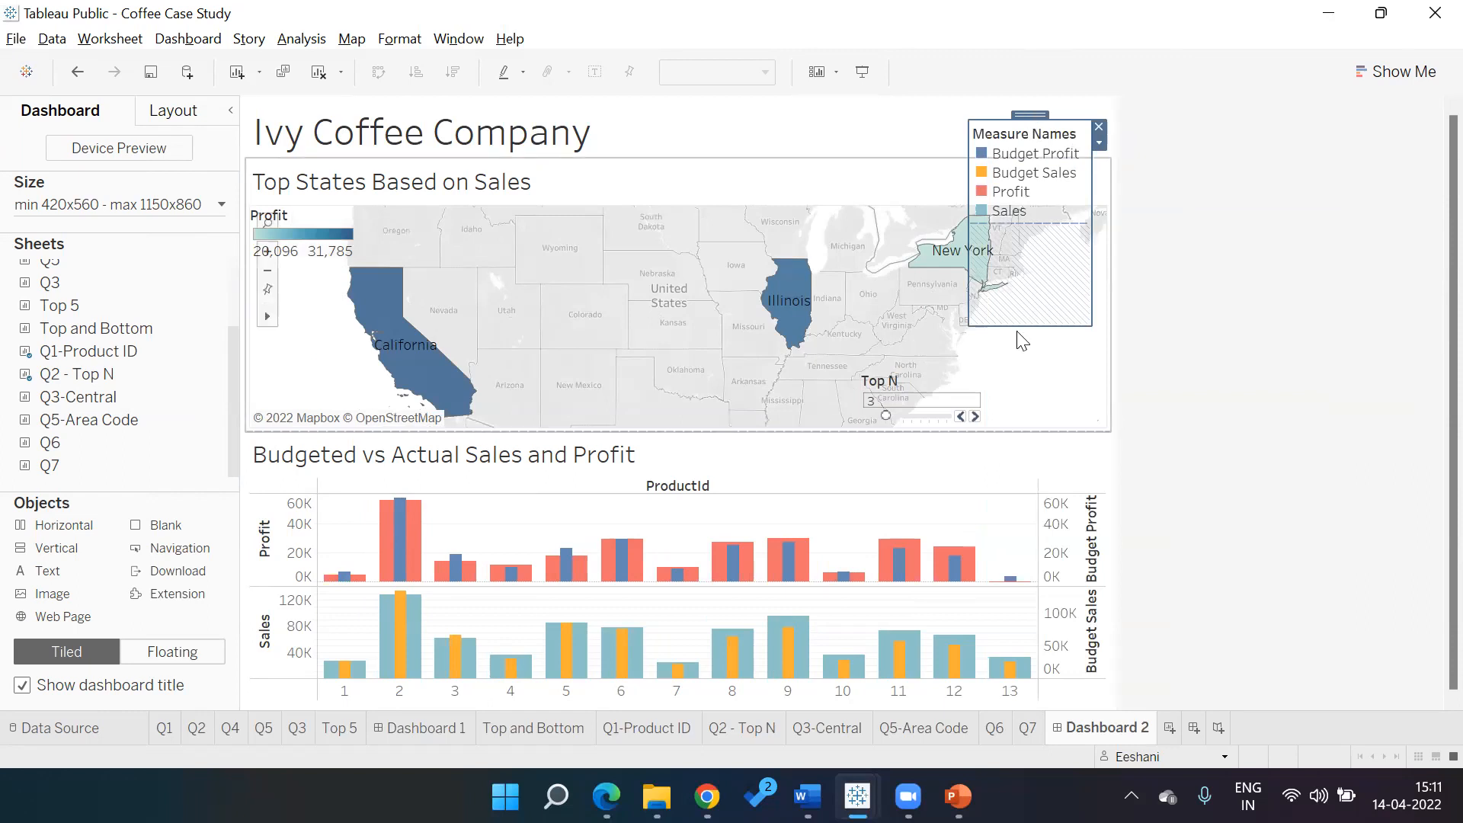
pyautogui.moveTo(1016, 326); pyautogui.dragTo(1016, 224)
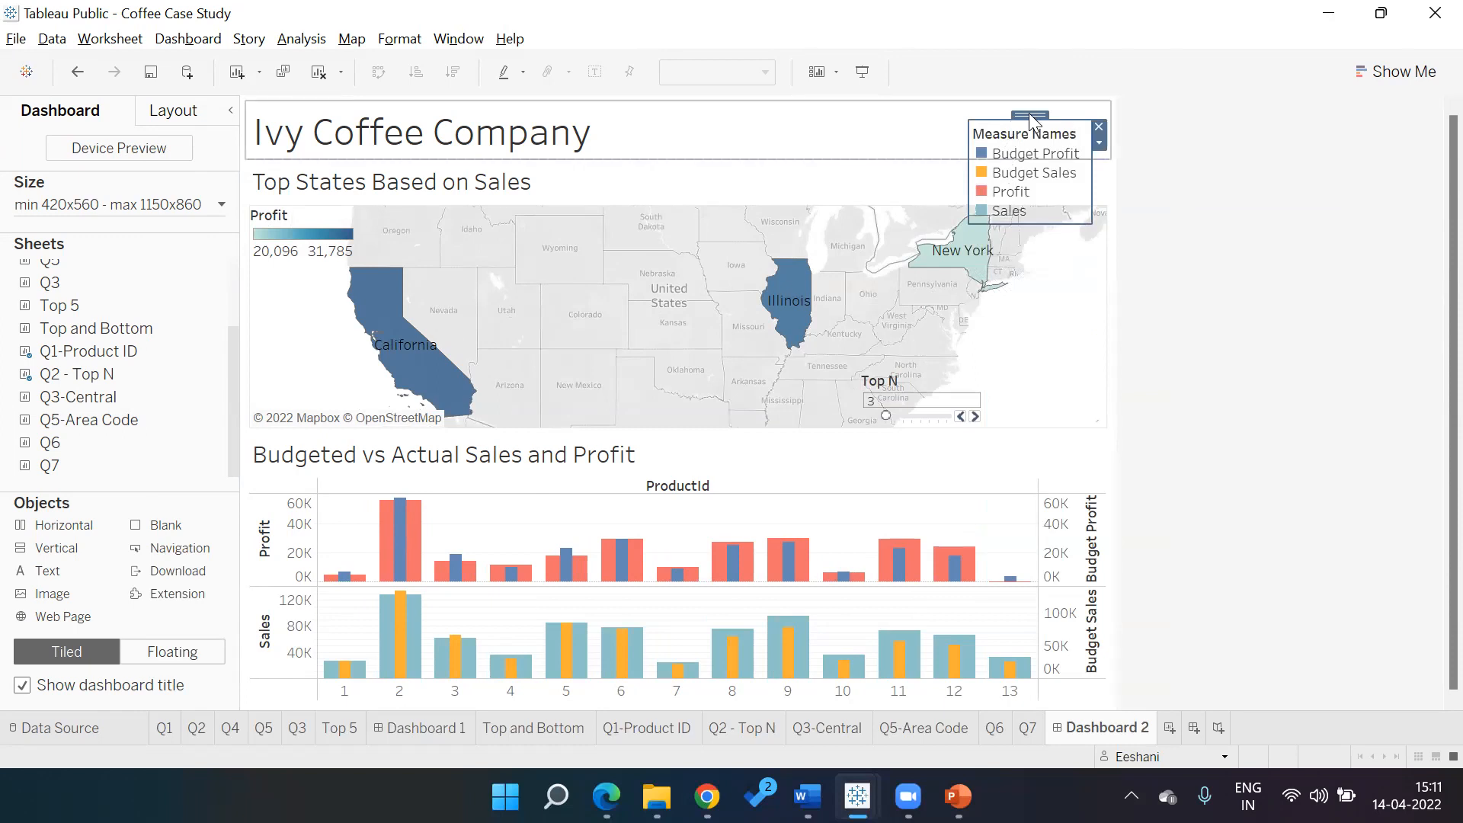
pyautogui.moveTo(1031, 120); pyautogui.dragTo(907, 430)
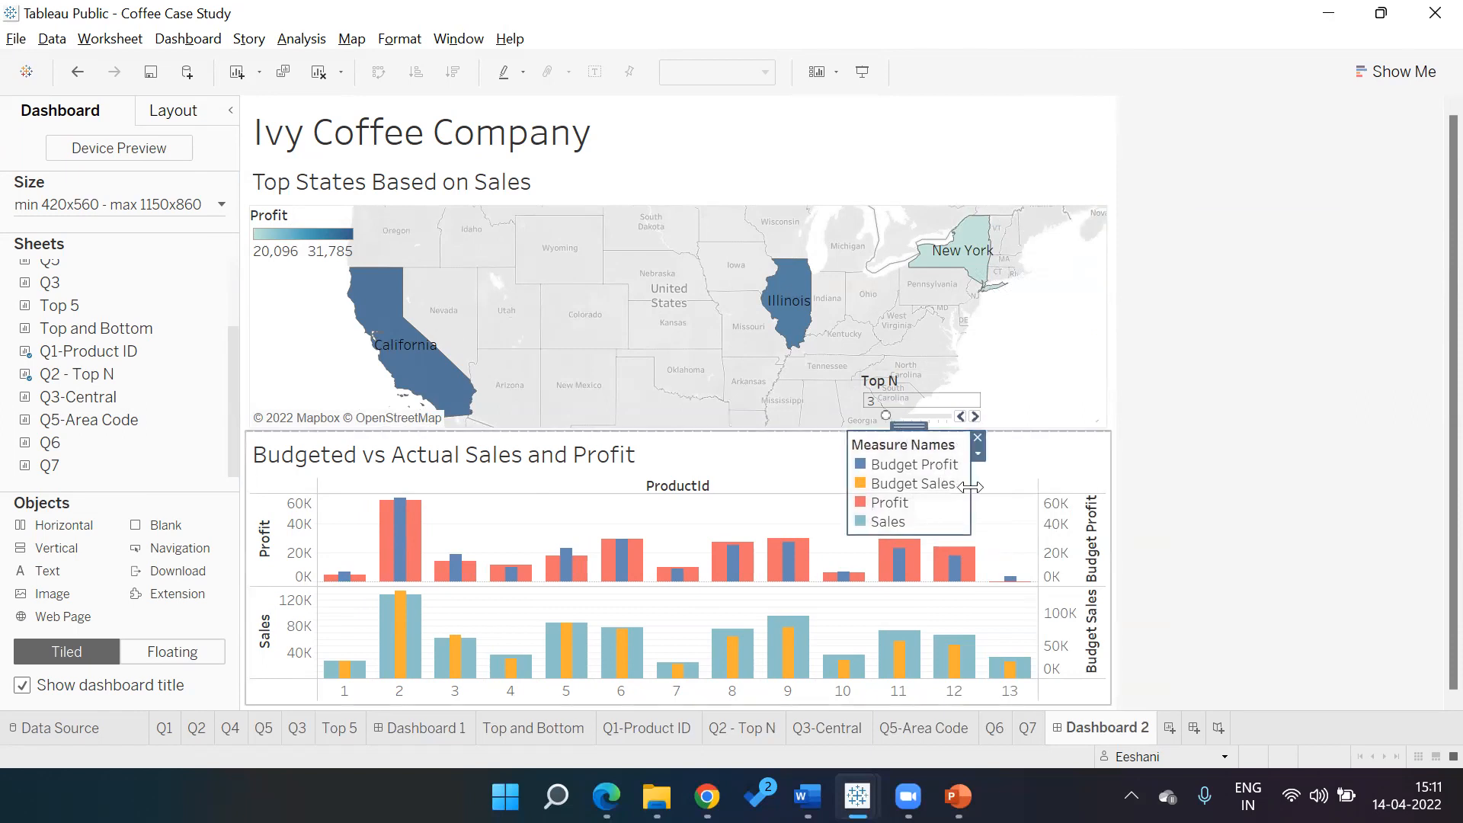
# Shrink the Measure Names legend to one row stretched left toward the chart title
pyautogui.moveTo(970, 461); pyautogui.dragTo(1090, 460)
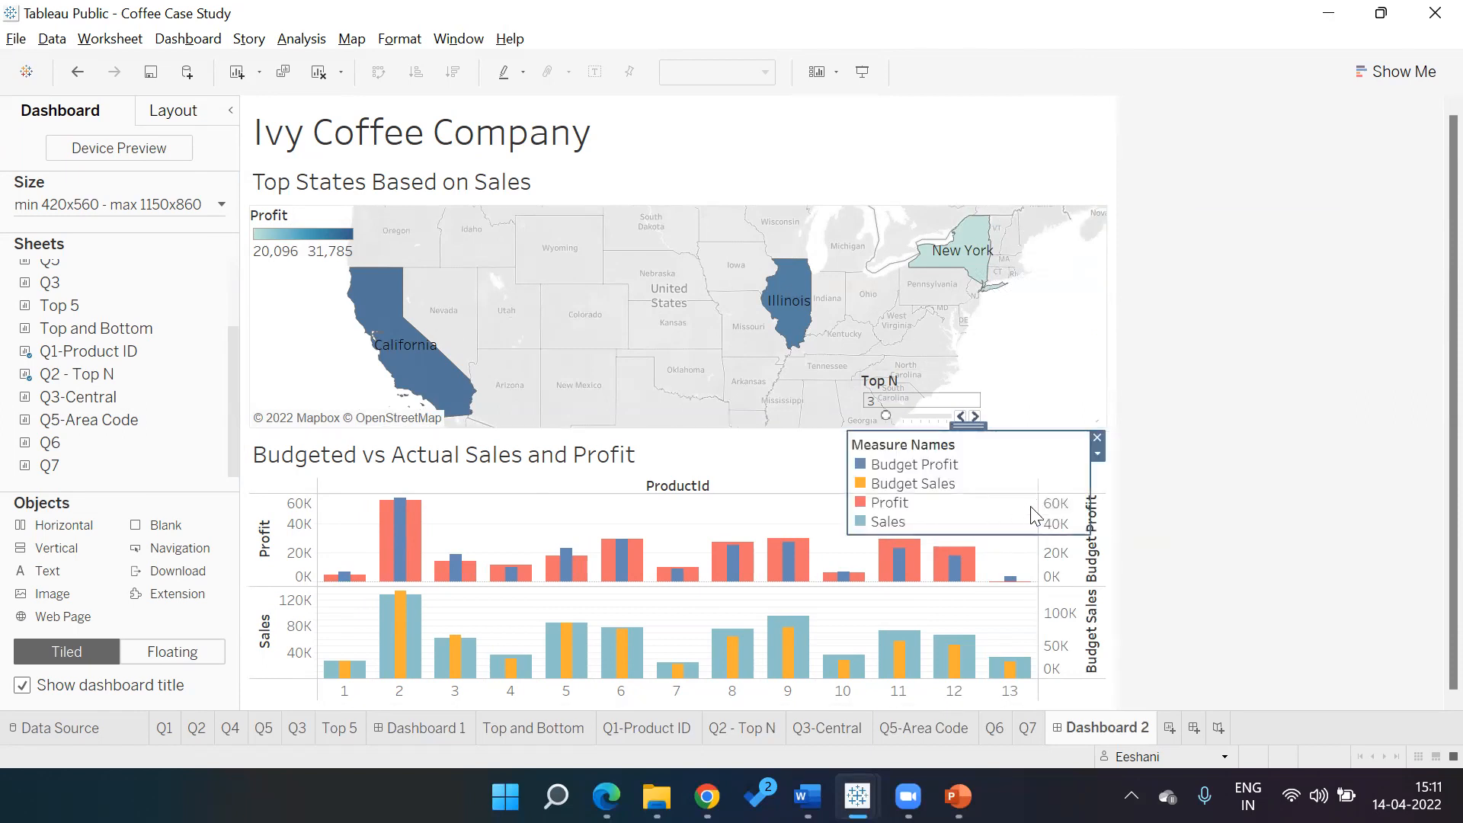
pyautogui.click(1098, 455)
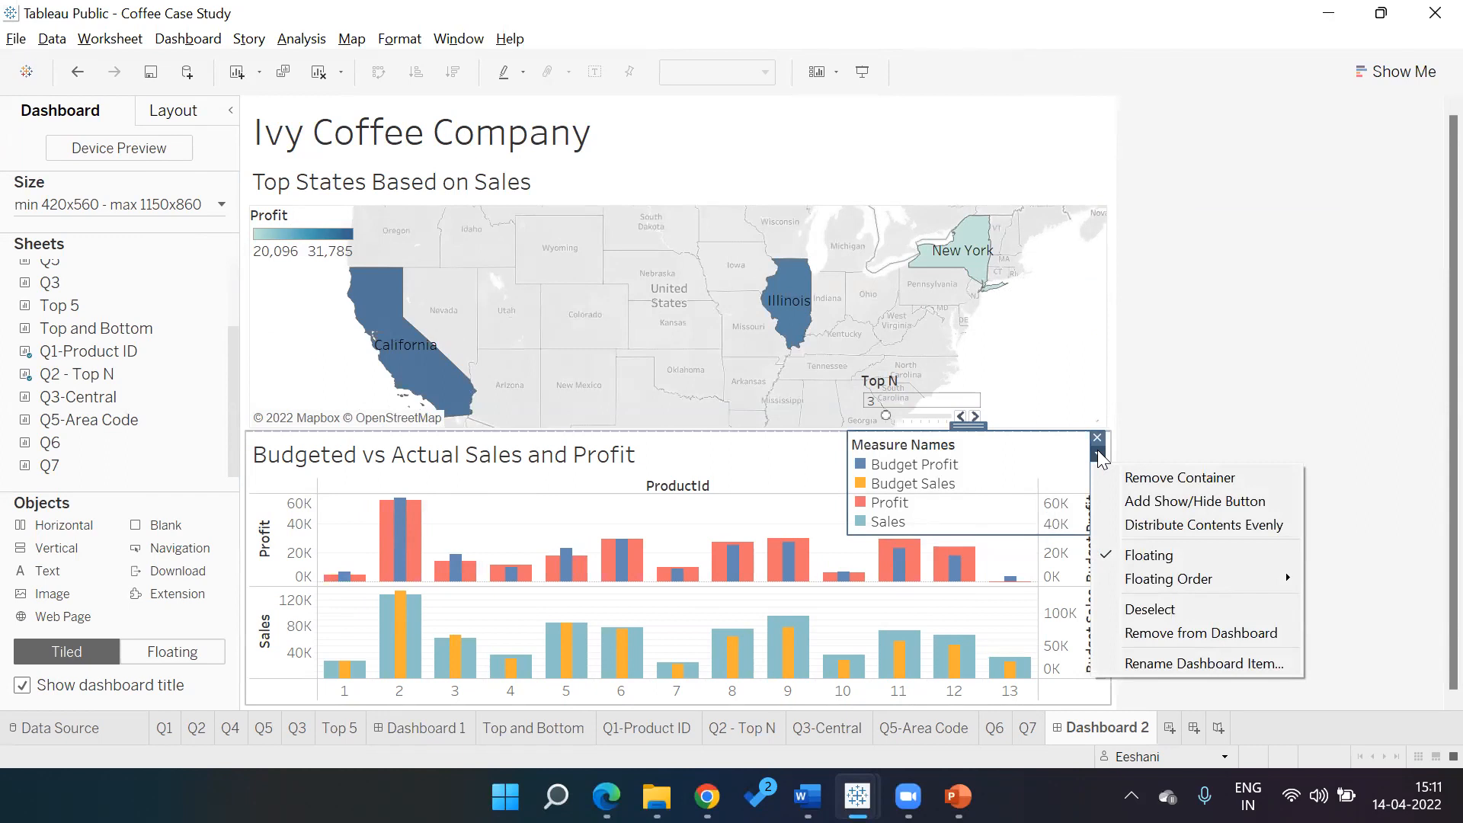
pyautogui.click(1002, 531)
pyautogui.moveTo(1003, 531); pyautogui.dragTo(992, 471)
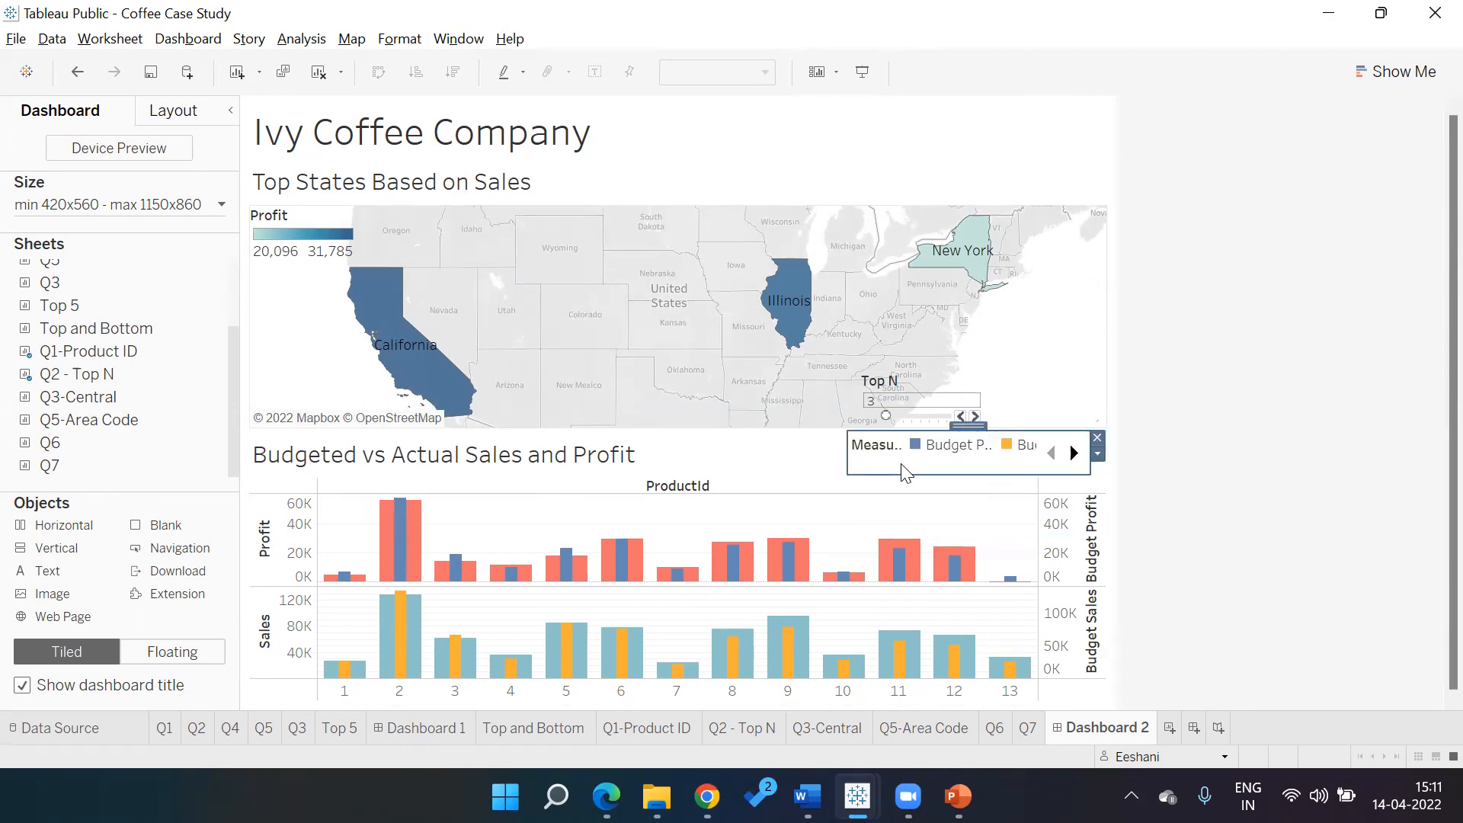
pyautogui.moveTo(853, 456); pyautogui.dragTo(647, 471)
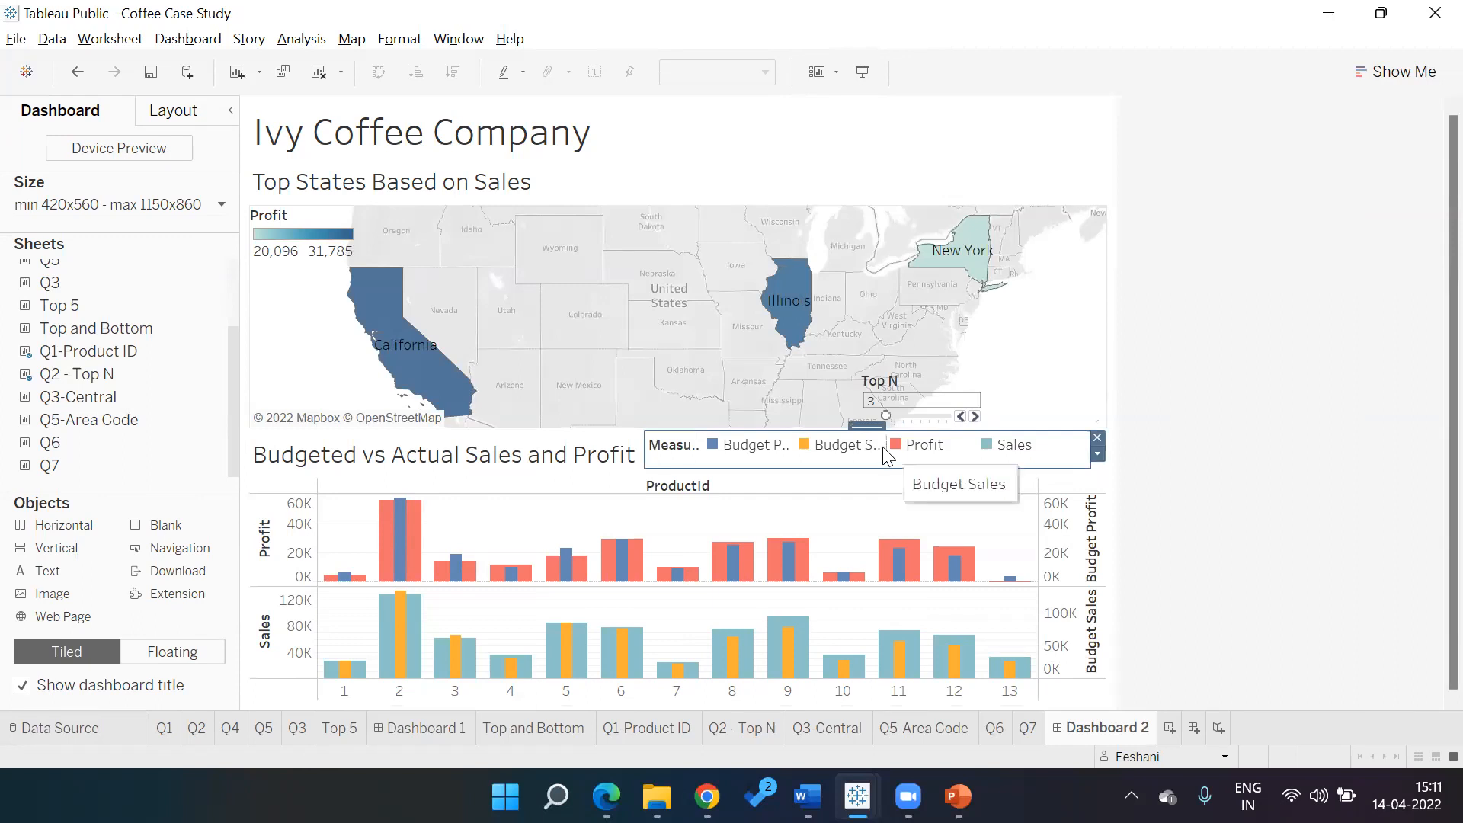
# Adjust legend item widths so Budget Profit, Budget Sales and Profit display in the row
pyautogui.moveTo(887, 455); pyautogui.dragTo(947, 455)
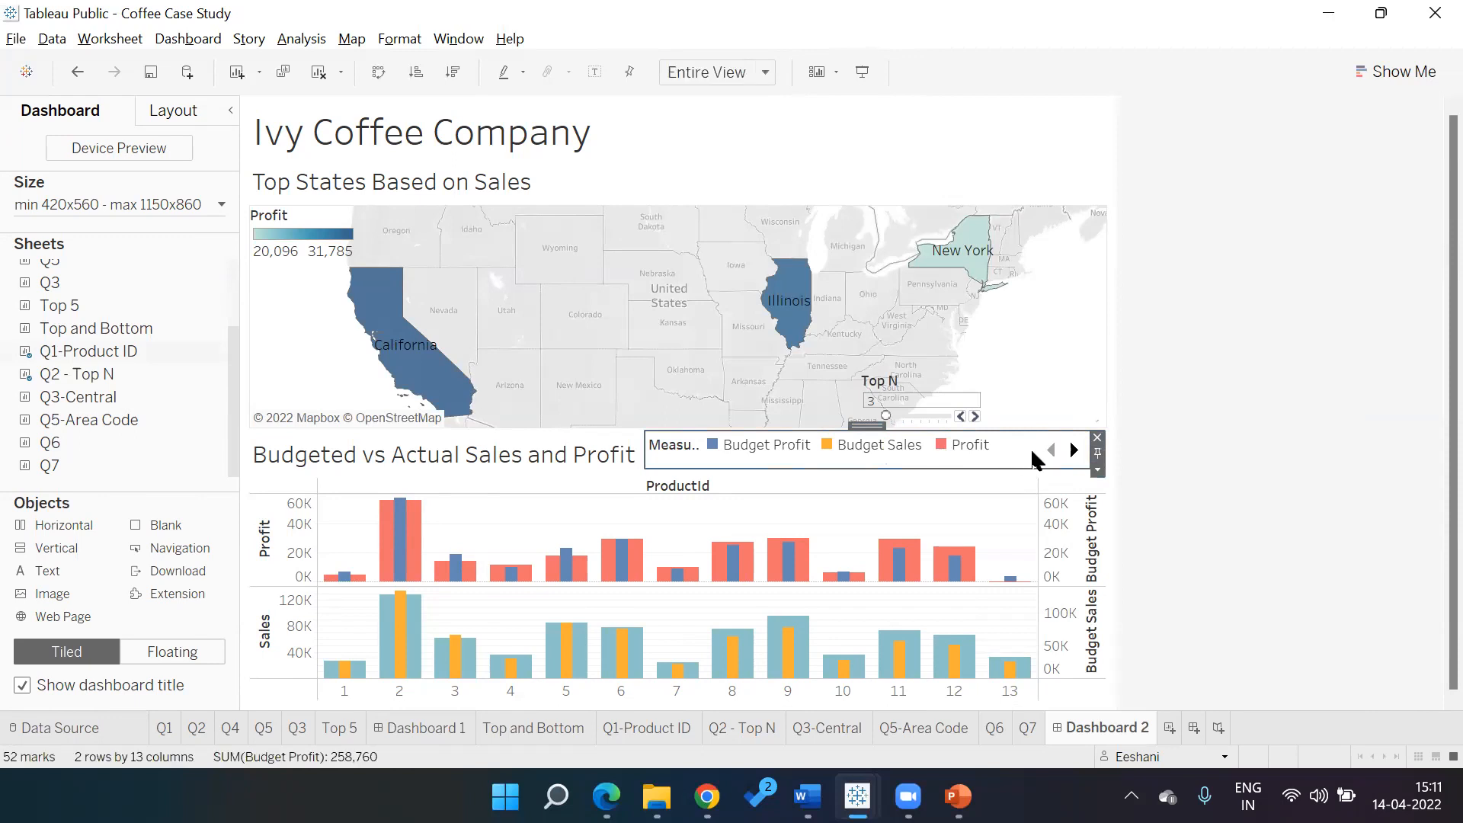
pyautogui.click(1074, 450)
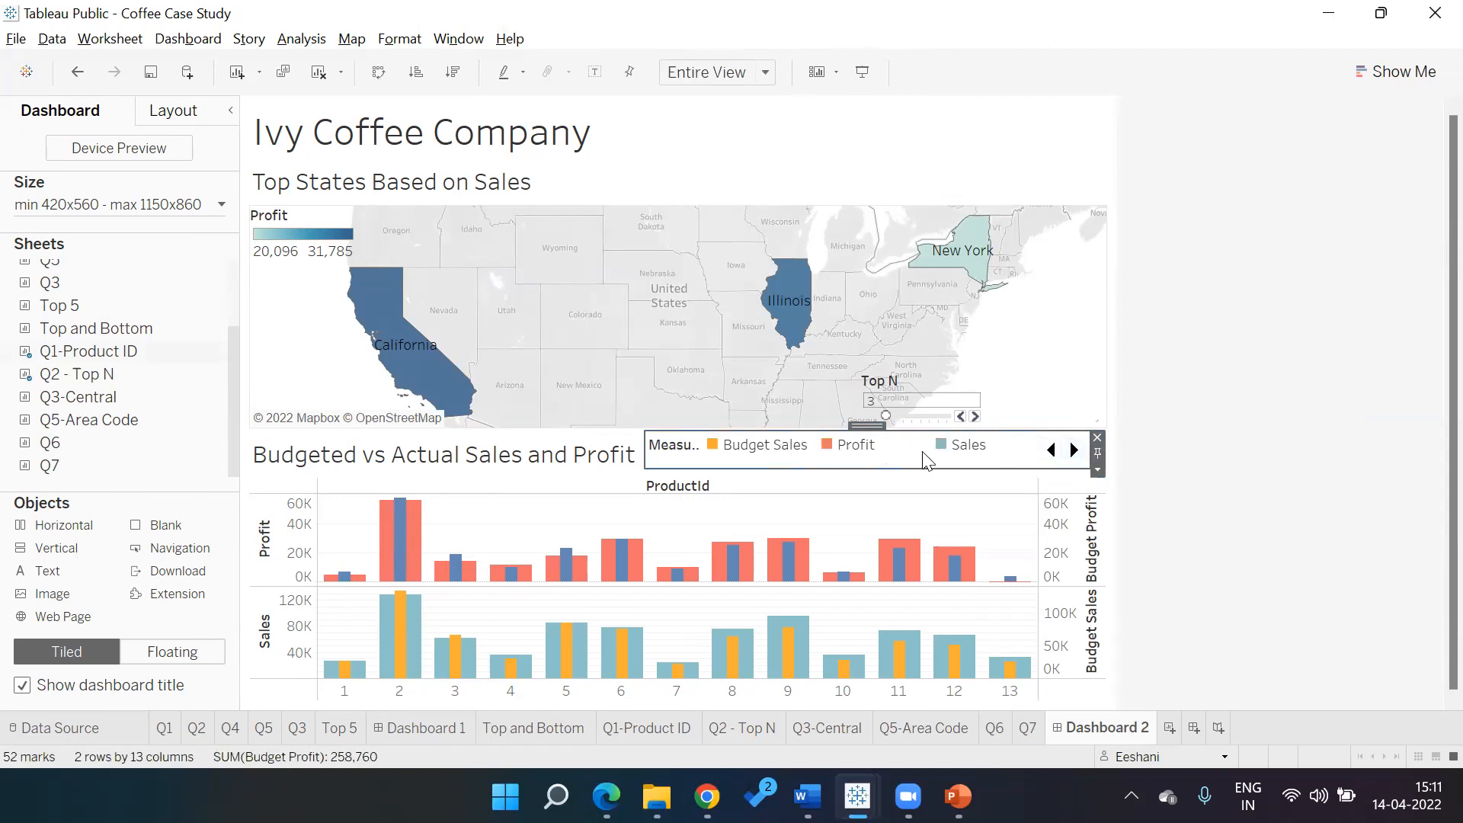
pyautogui.moveTo(930, 452); pyautogui.dragTo(991, 450)
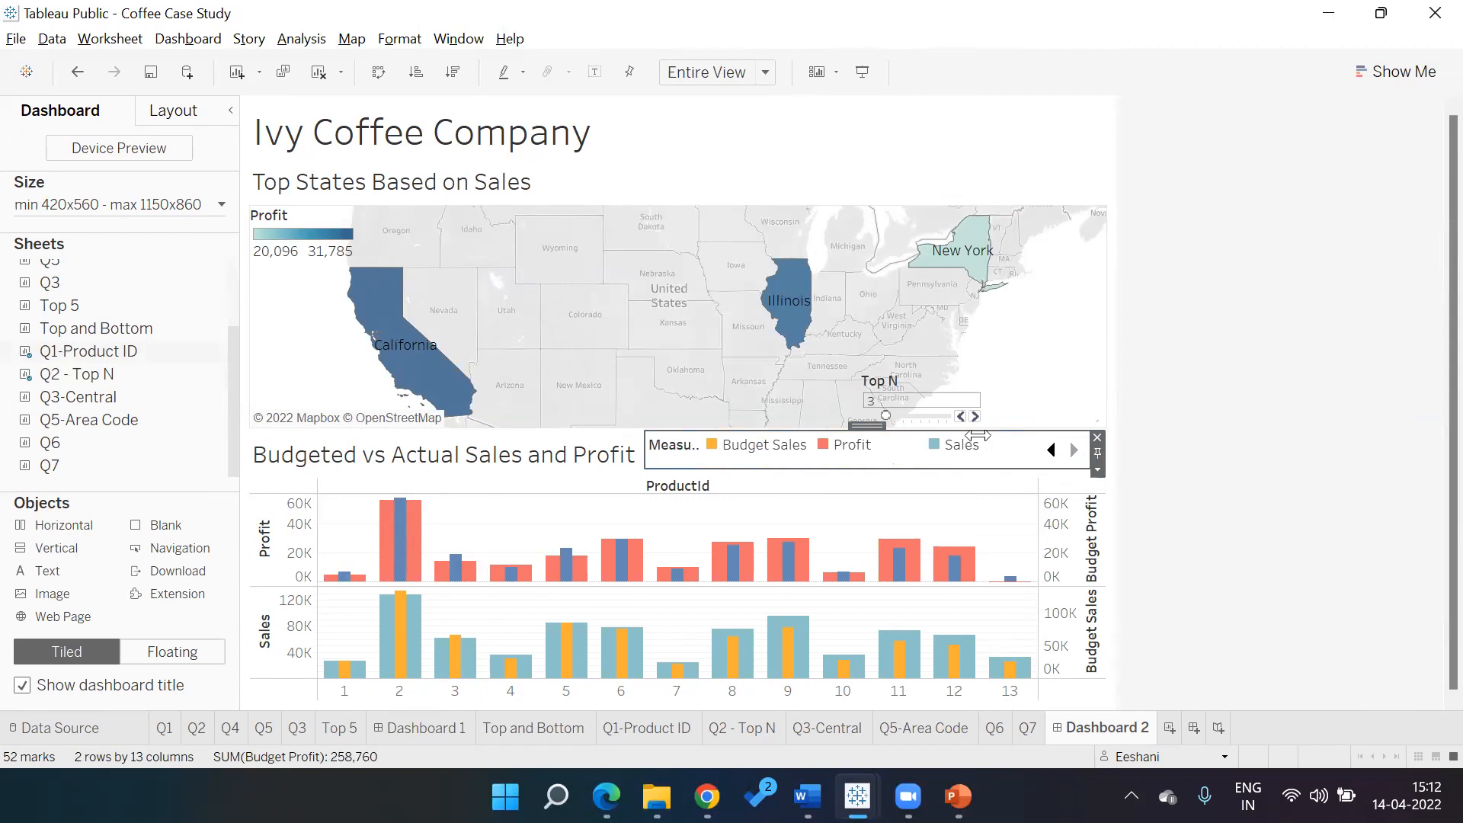
pyautogui.click(1046, 450)
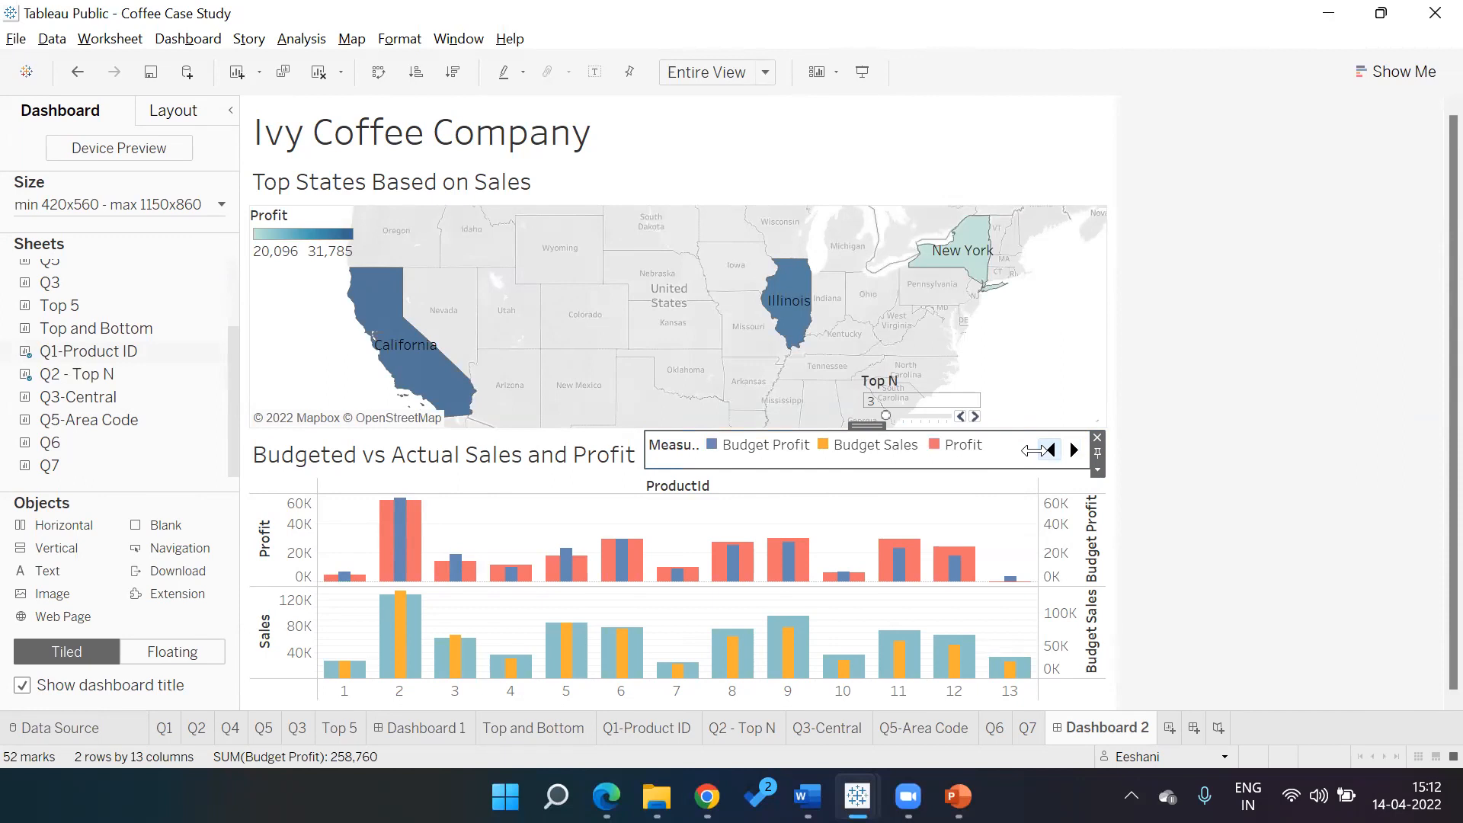
pyautogui.click(1241, 327)
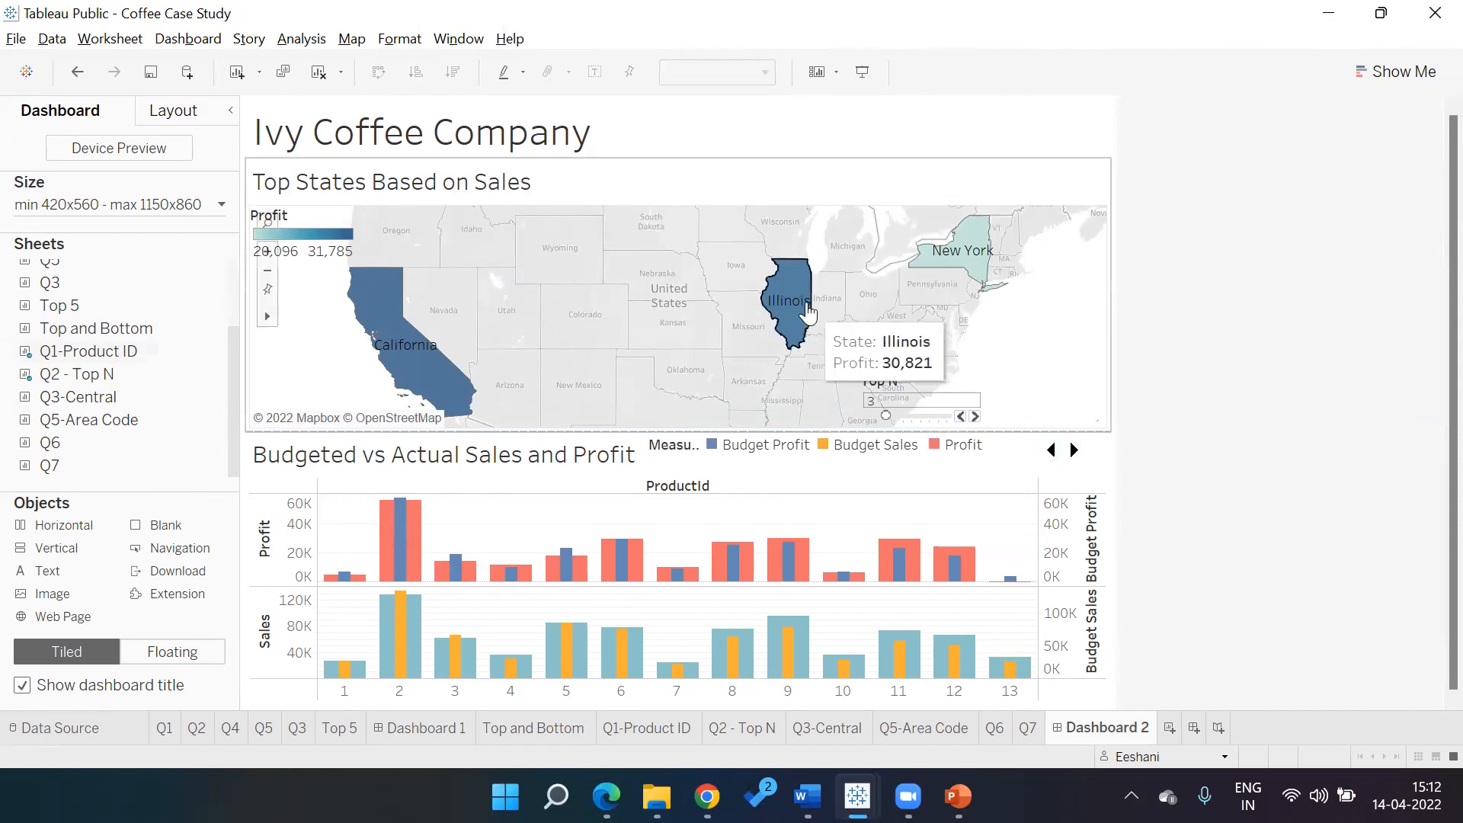
# Set the dashboard's Size Range maximum width to 1450 px
pyautogui.click(213, 205)
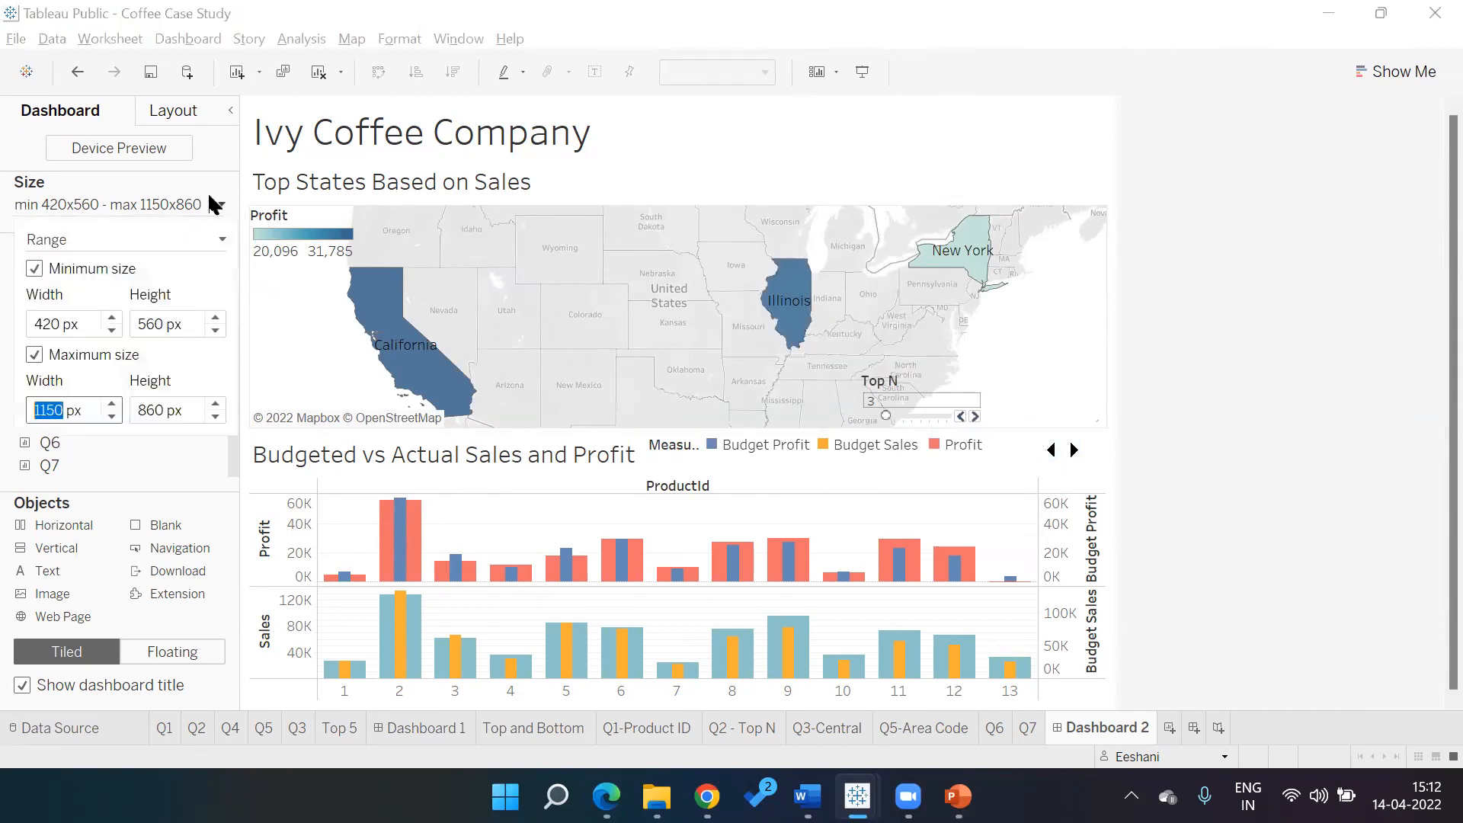
pyautogui.click(114, 405)
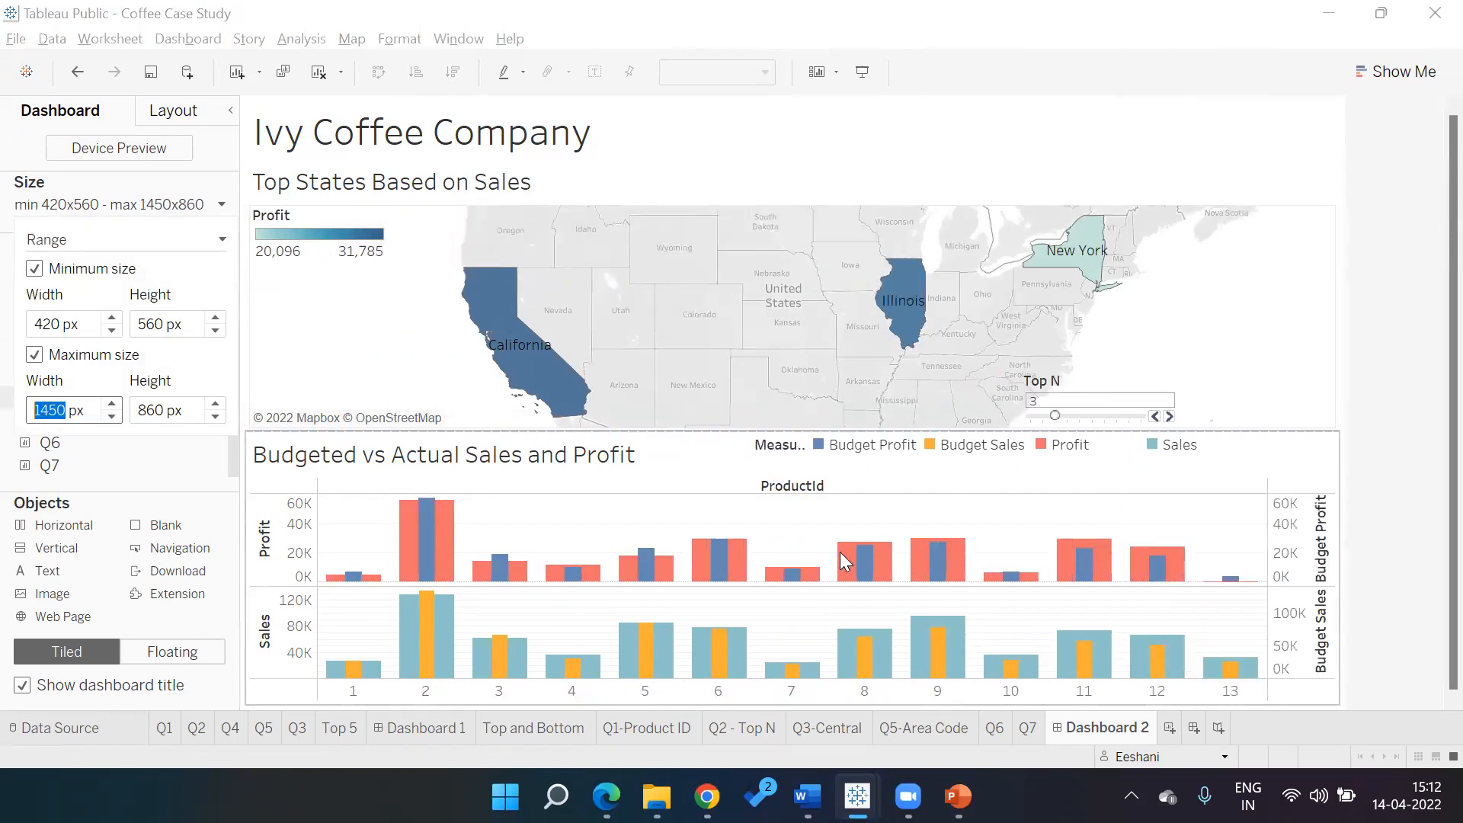
pyautogui.click(1128, 395)
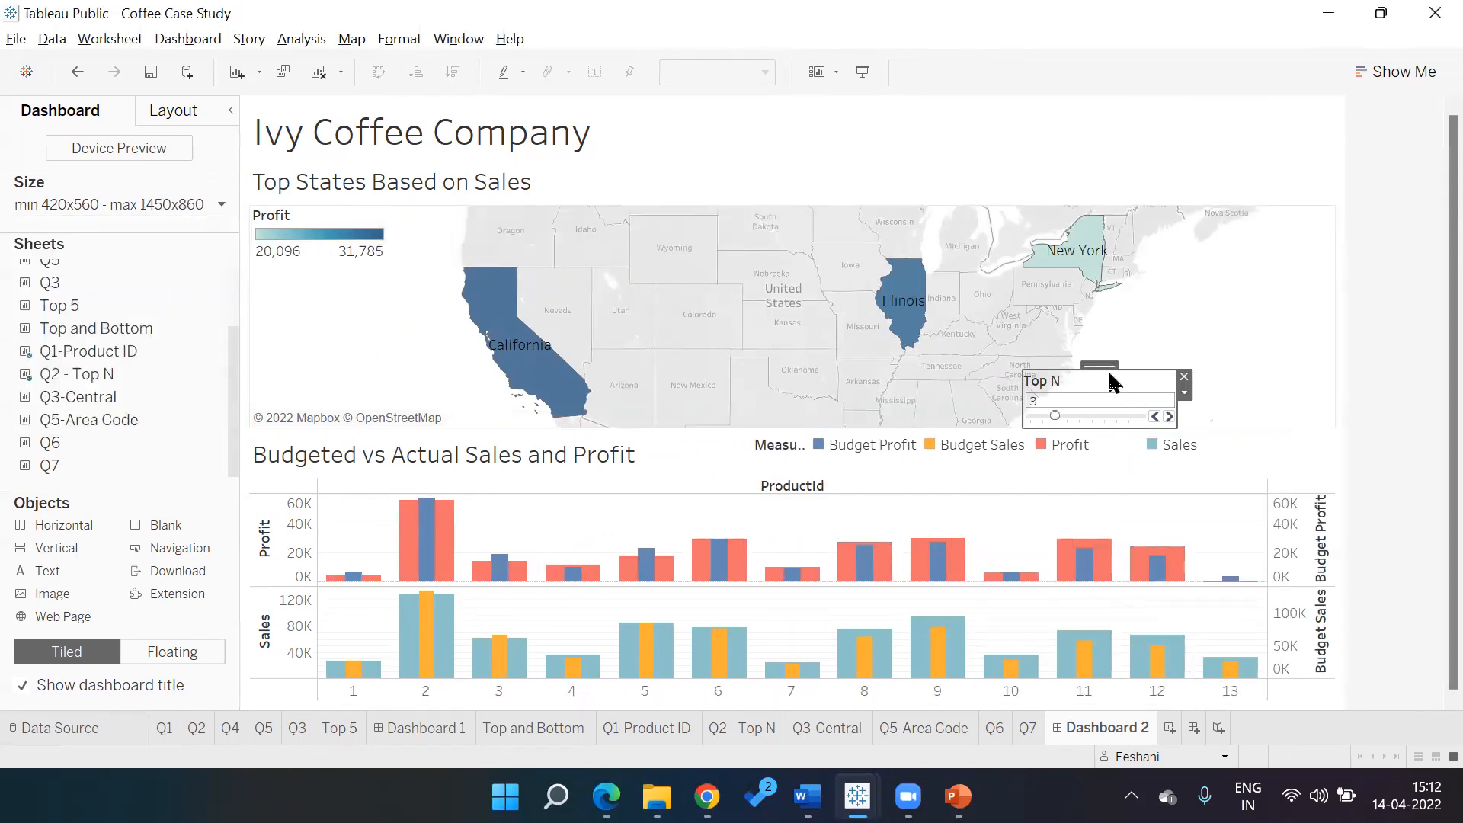
# Place the floating Profit legend at the map's bottom-right and the Top N slider at its top-right
pyautogui.moveTo(1101, 366); pyautogui.dragTo(330, 271)
pyautogui.click(404, 250)
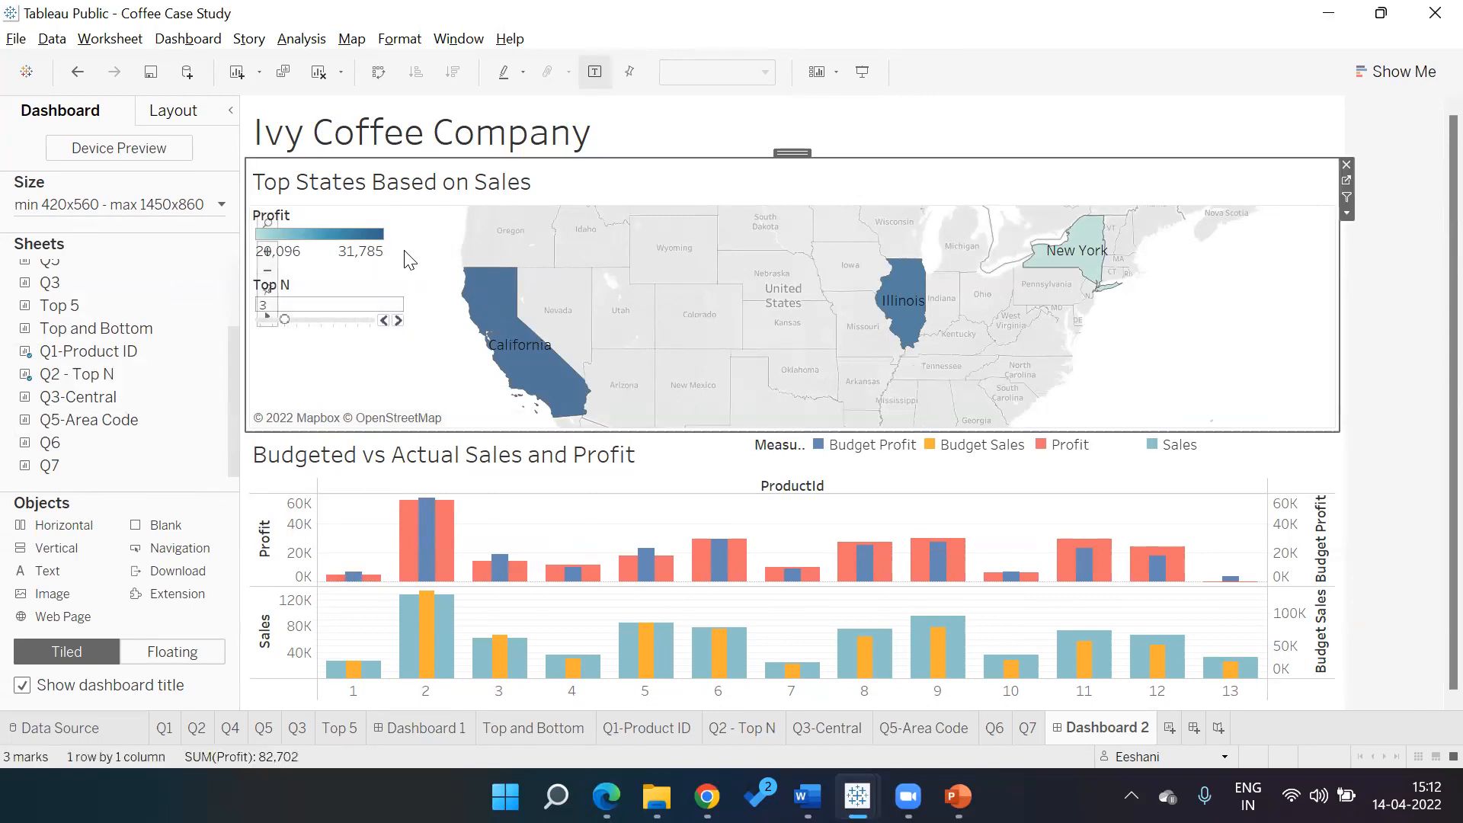
pyautogui.click(337, 213)
pyautogui.moveTo(337, 214); pyautogui.dragTo(1265, 363)
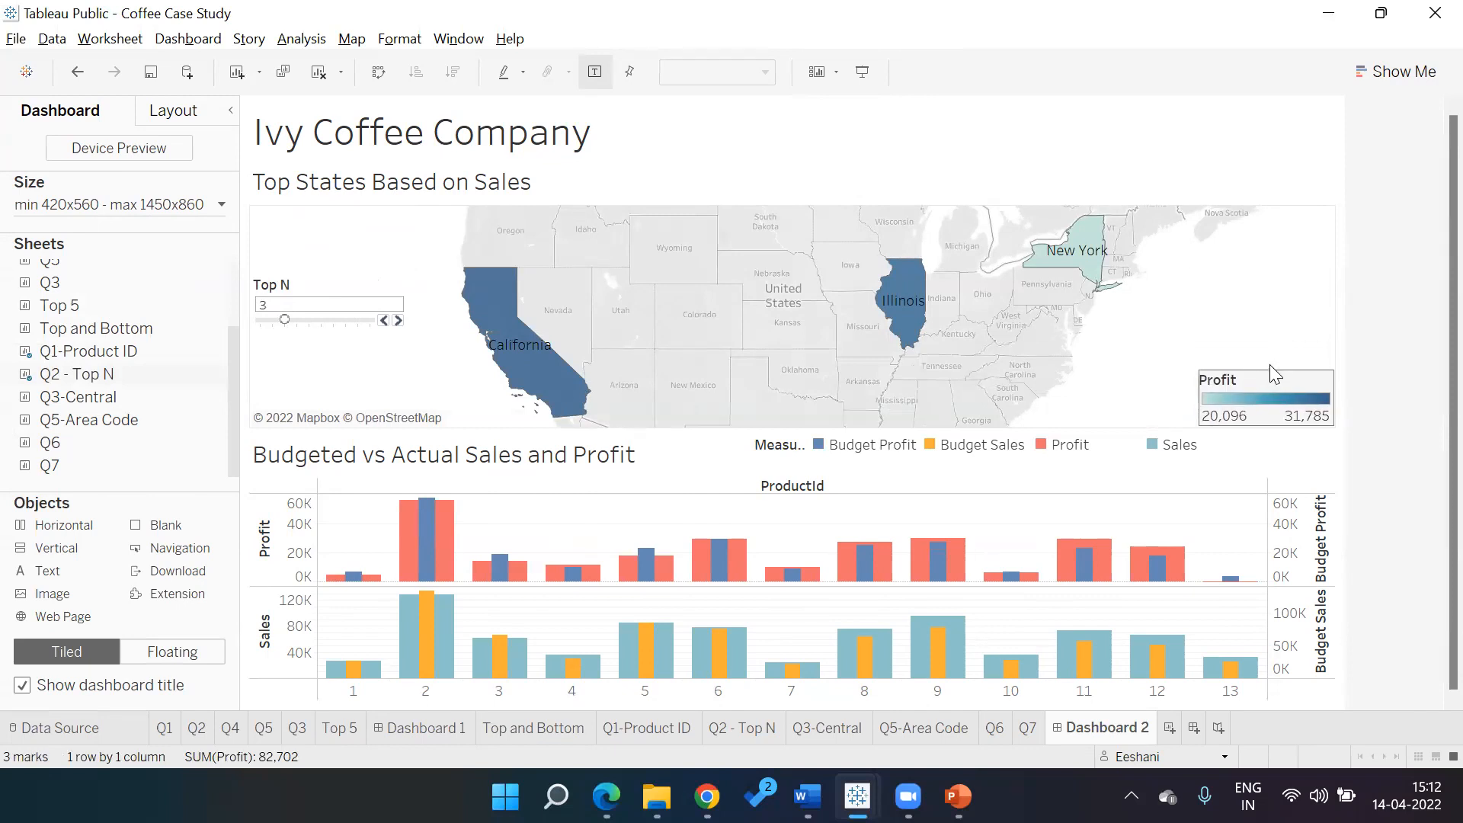
pyautogui.click(365, 286)
pyautogui.moveTo(333, 268); pyautogui.dragTo(1263, 198)
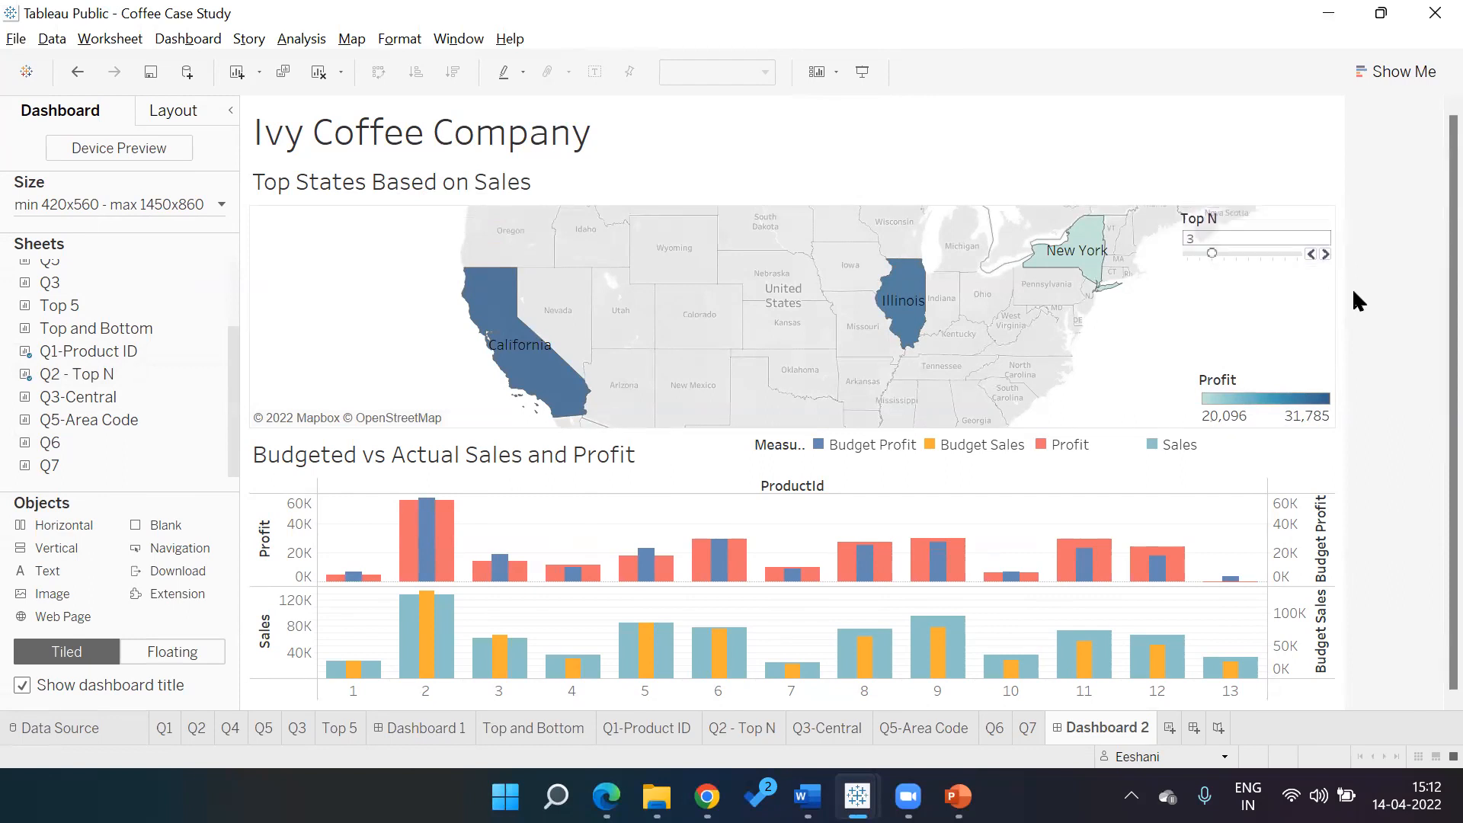
# Check that the Measure Names legend shows all four measures in one row, then open the map sheet's options
pyautogui.click(1250, 458)
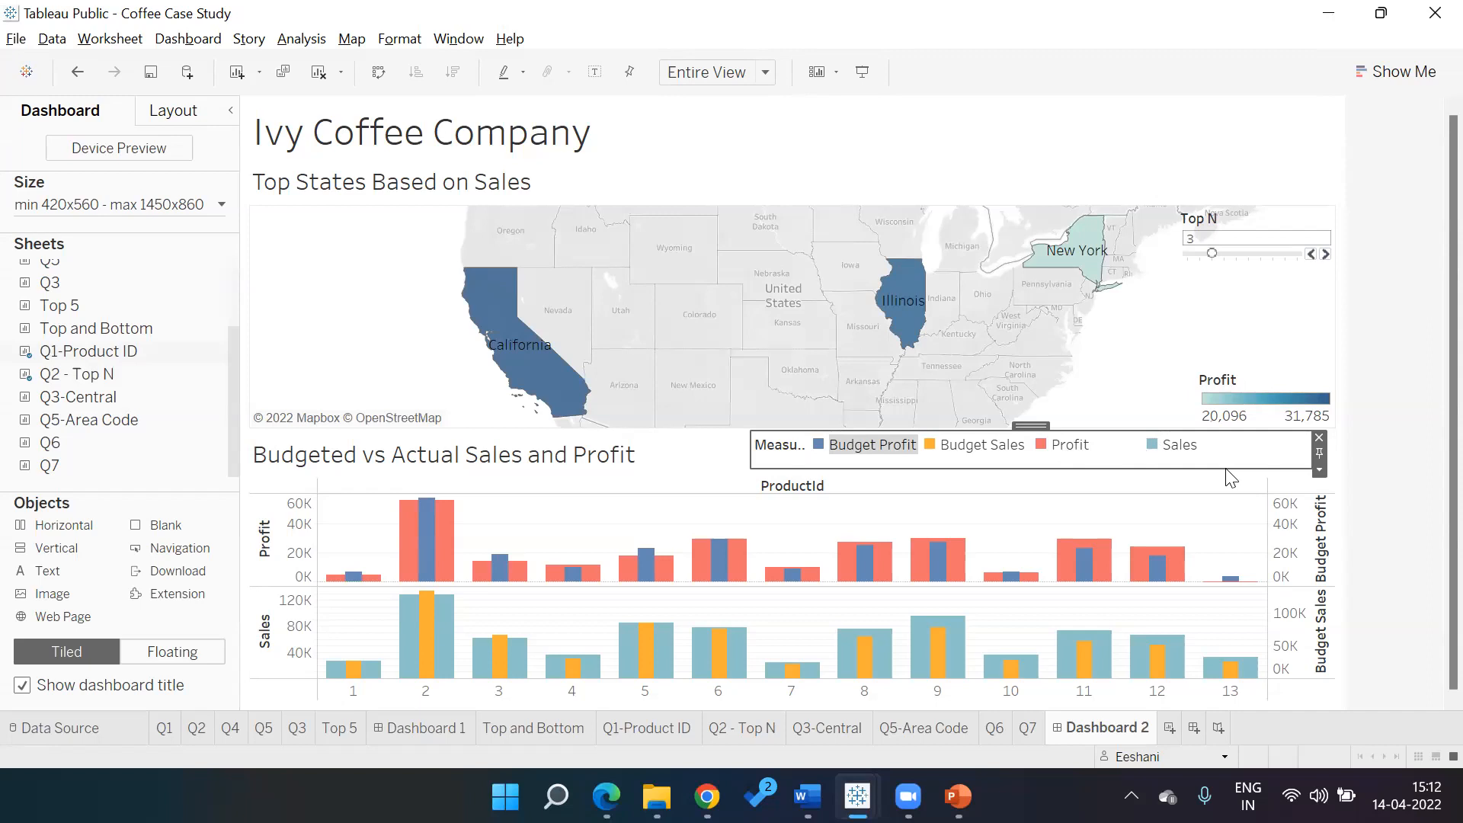
pyautogui.click(755, 462)
pyautogui.click(755, 462)
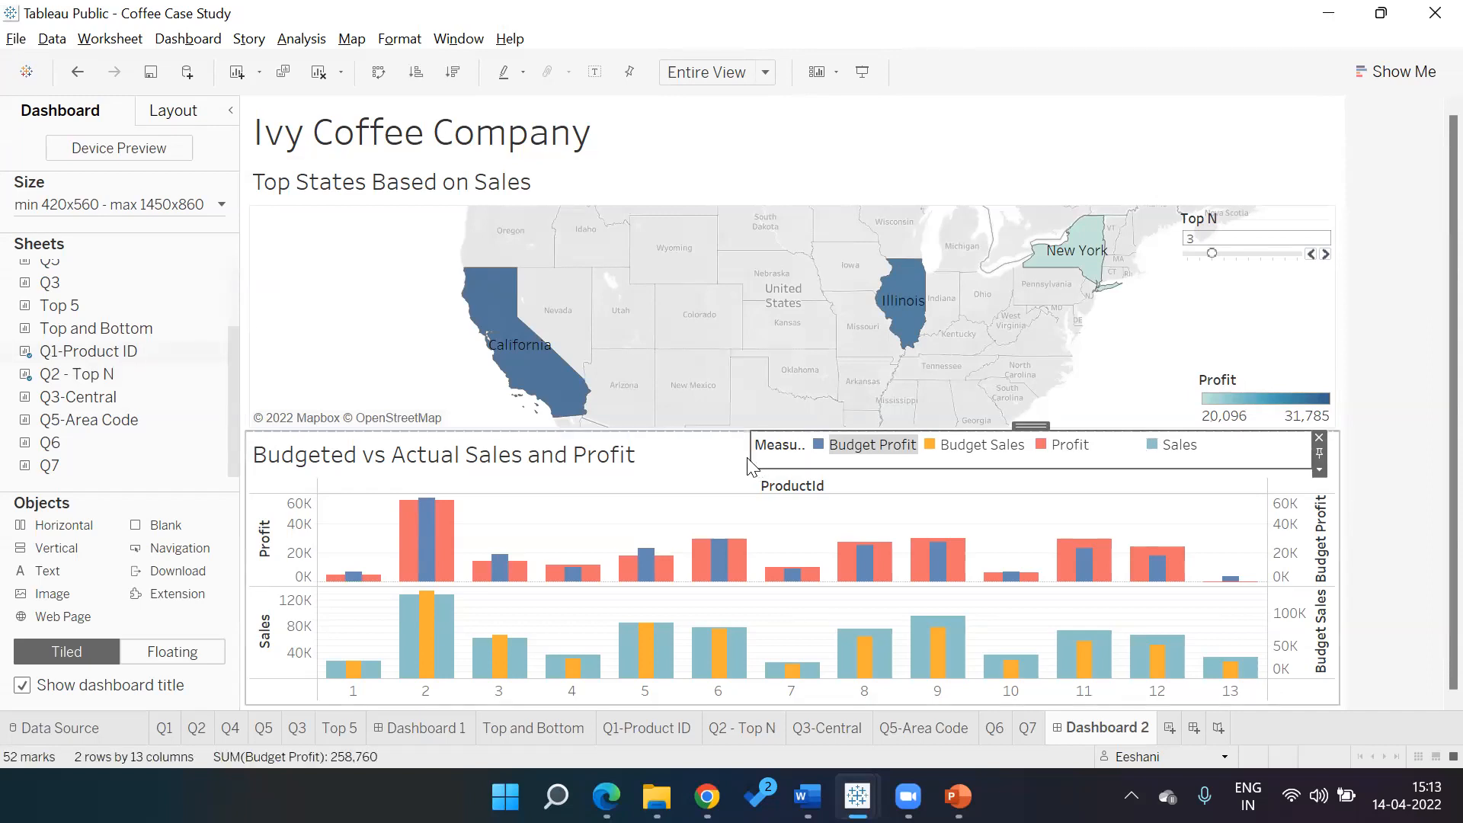
pyautogui.click(1429, 355)
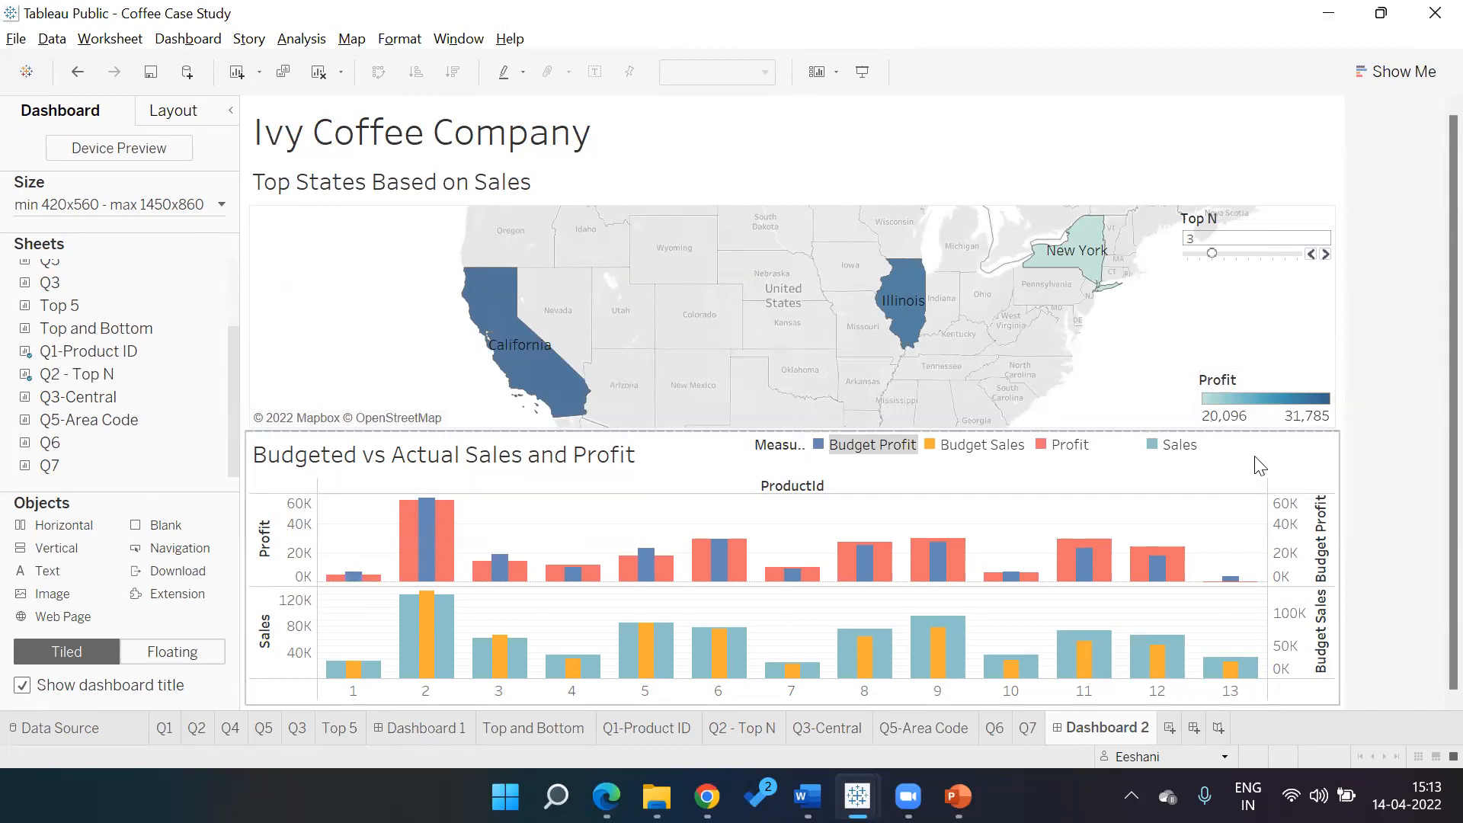
pyautogui.click(1309, 474)
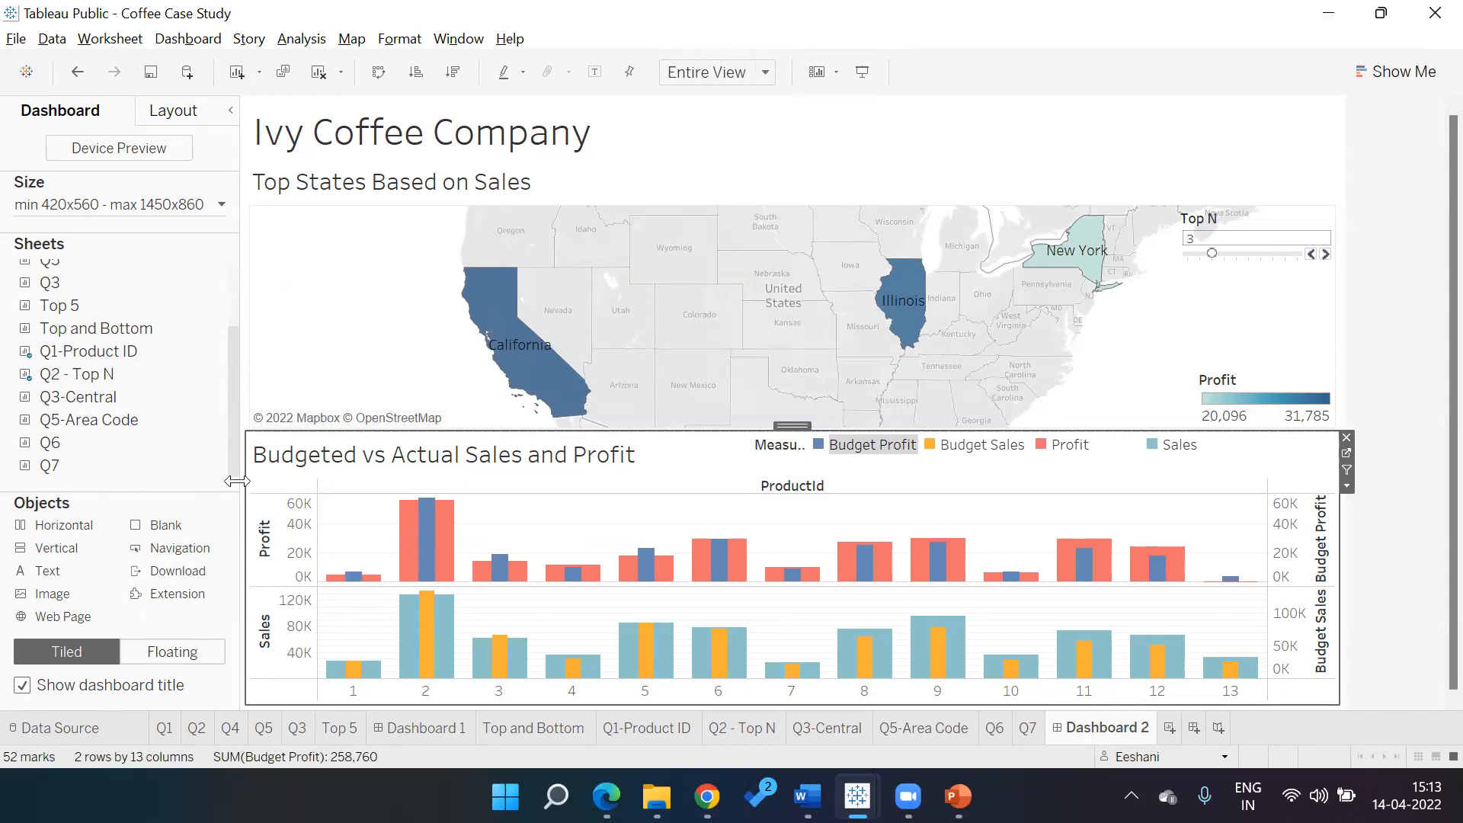
pyautogui.click(758, 180)
pyautogui.scroll(-1, 518, 365)
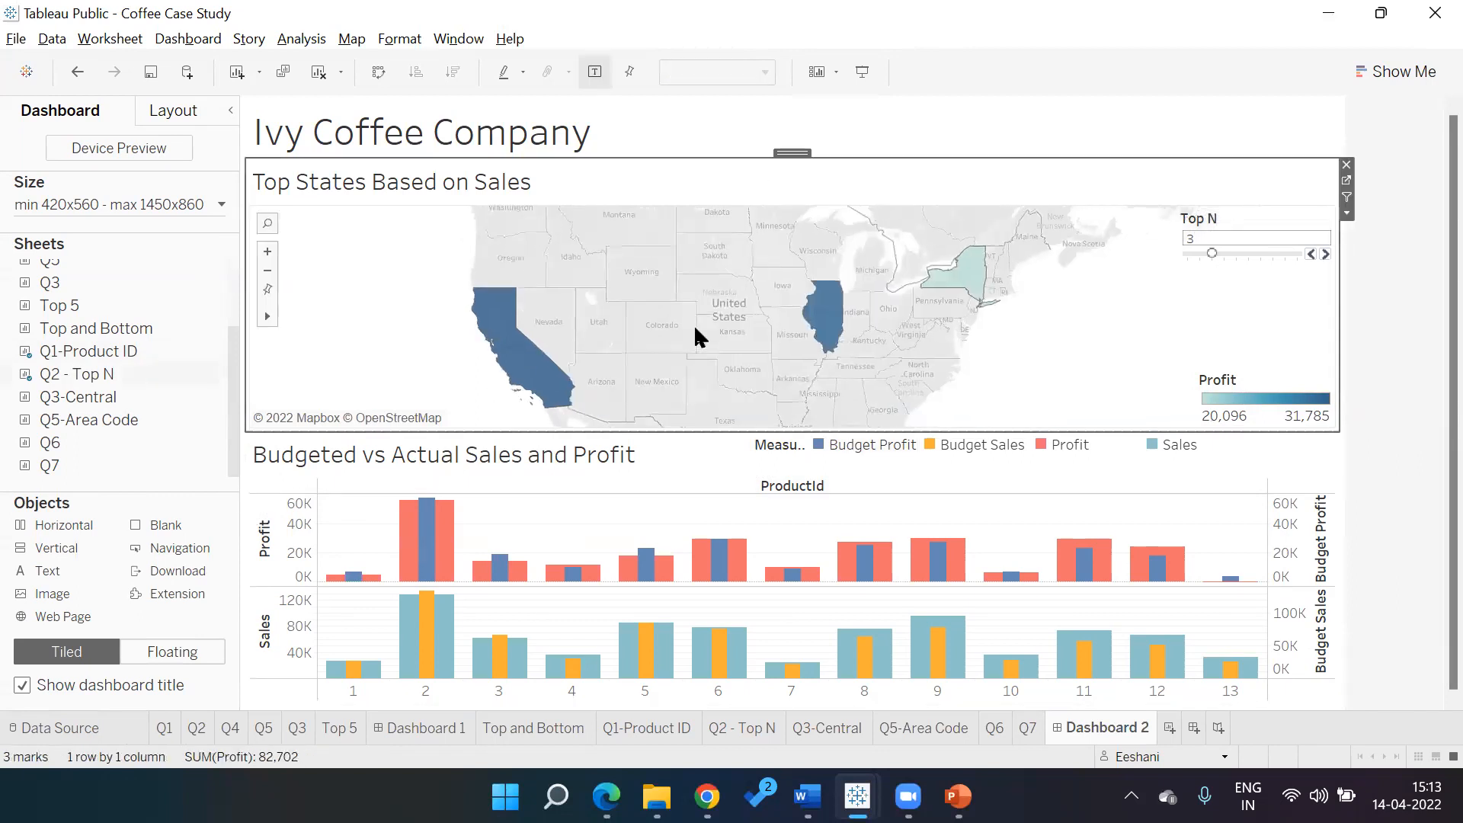
pyautogui.click(1347, 213)
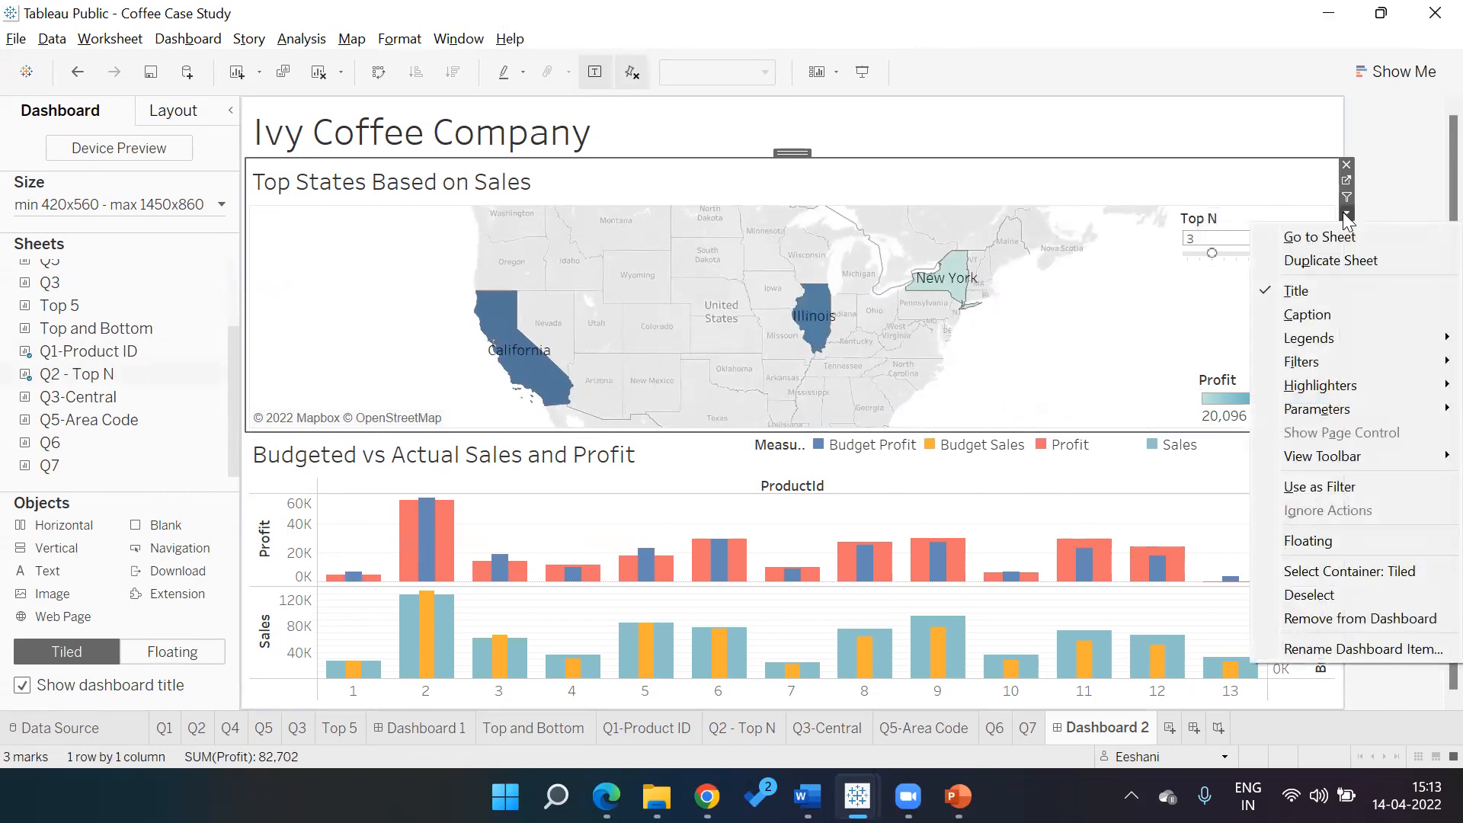